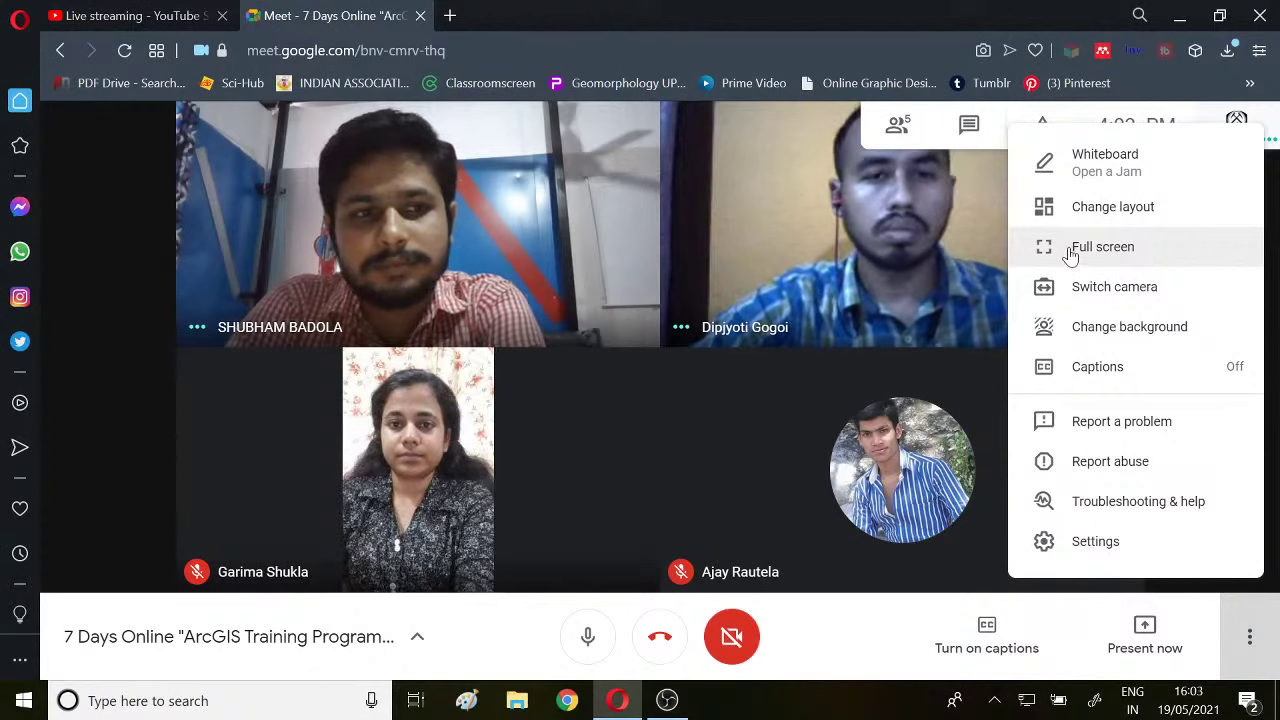
- Switch the meeting to full screen and mute the microphone
click(1072, 253)
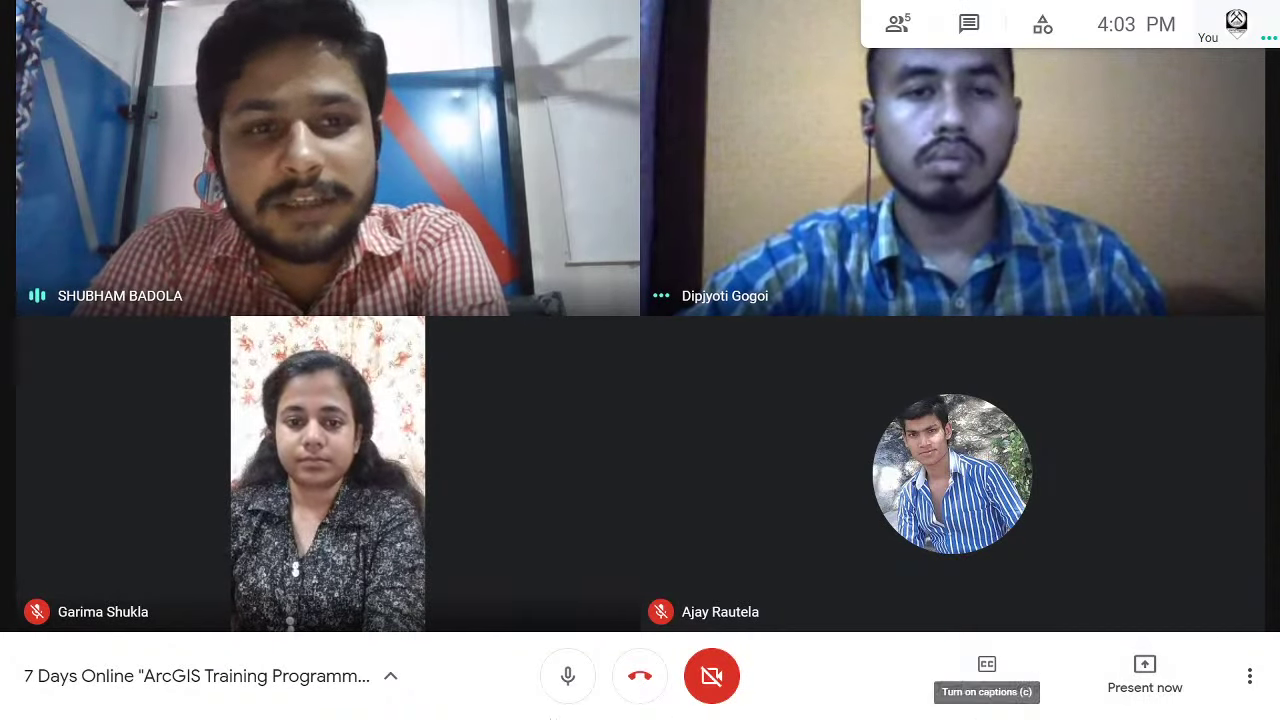
click(565, 682)
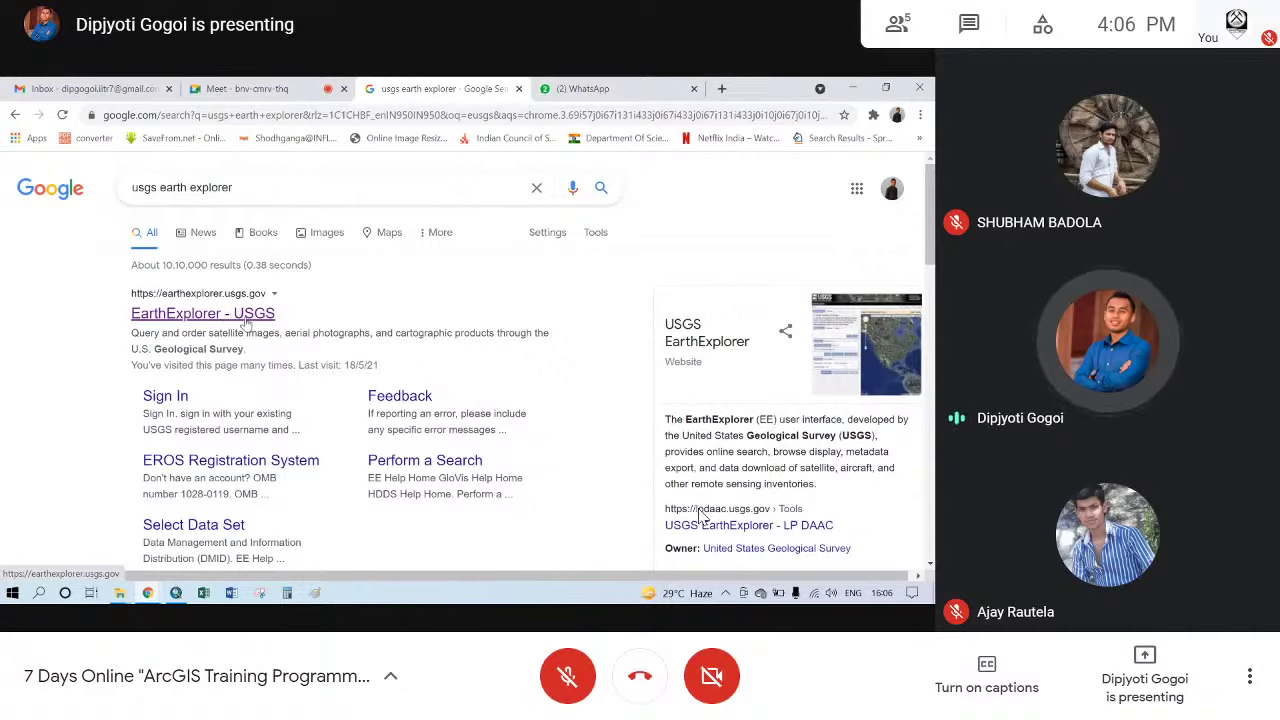
- Open the EarthExplorer - USGS search result and sign in to the site with the prefilled account credentials
click(245, 317)
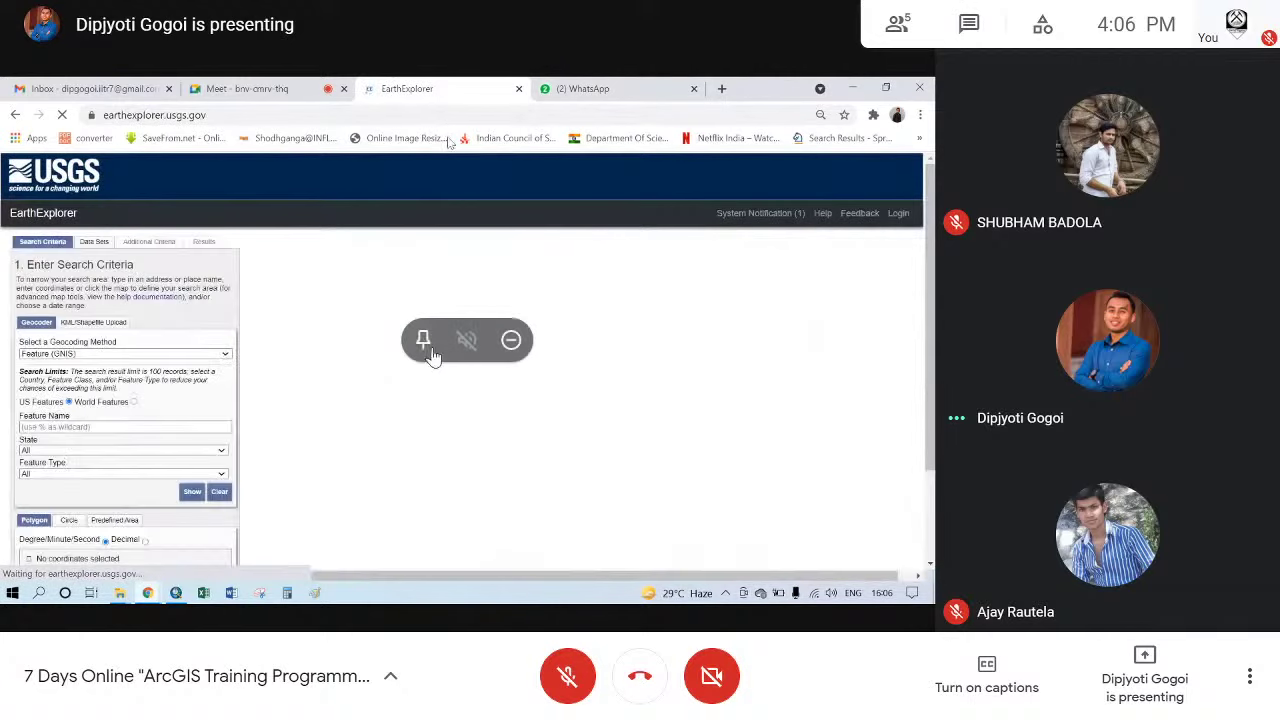
click(425, 342)
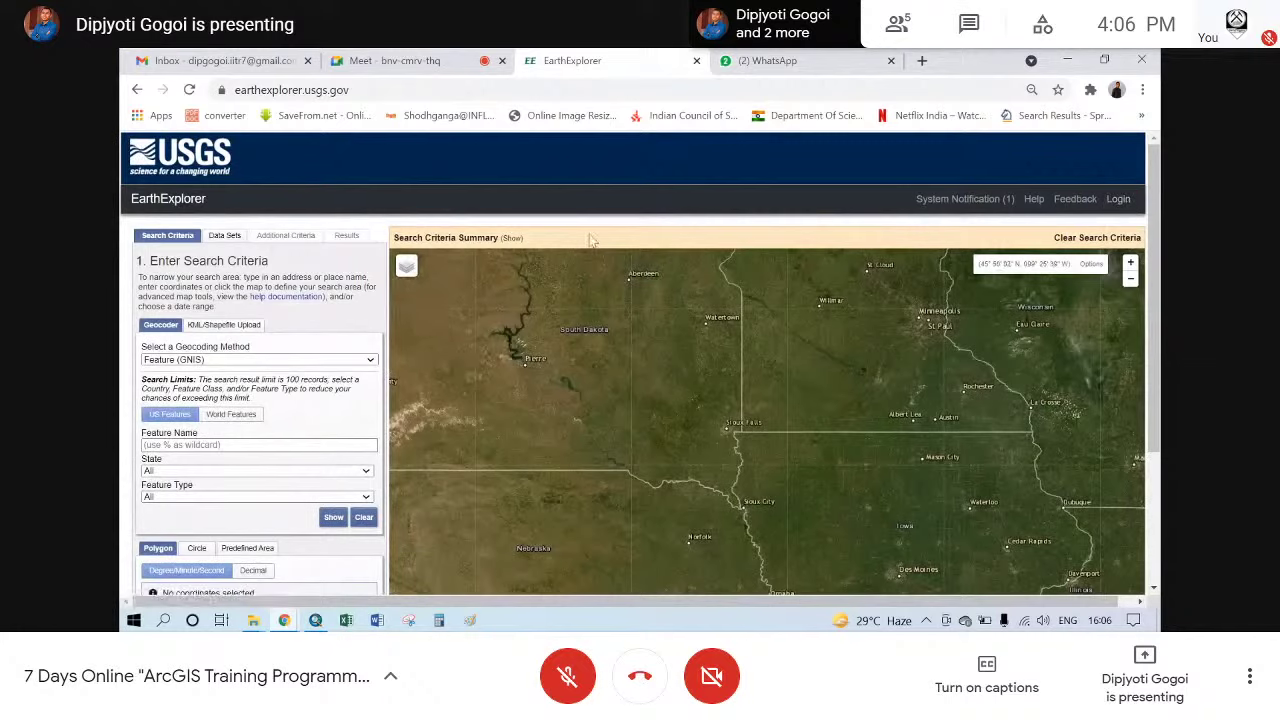
click(1118, 199)
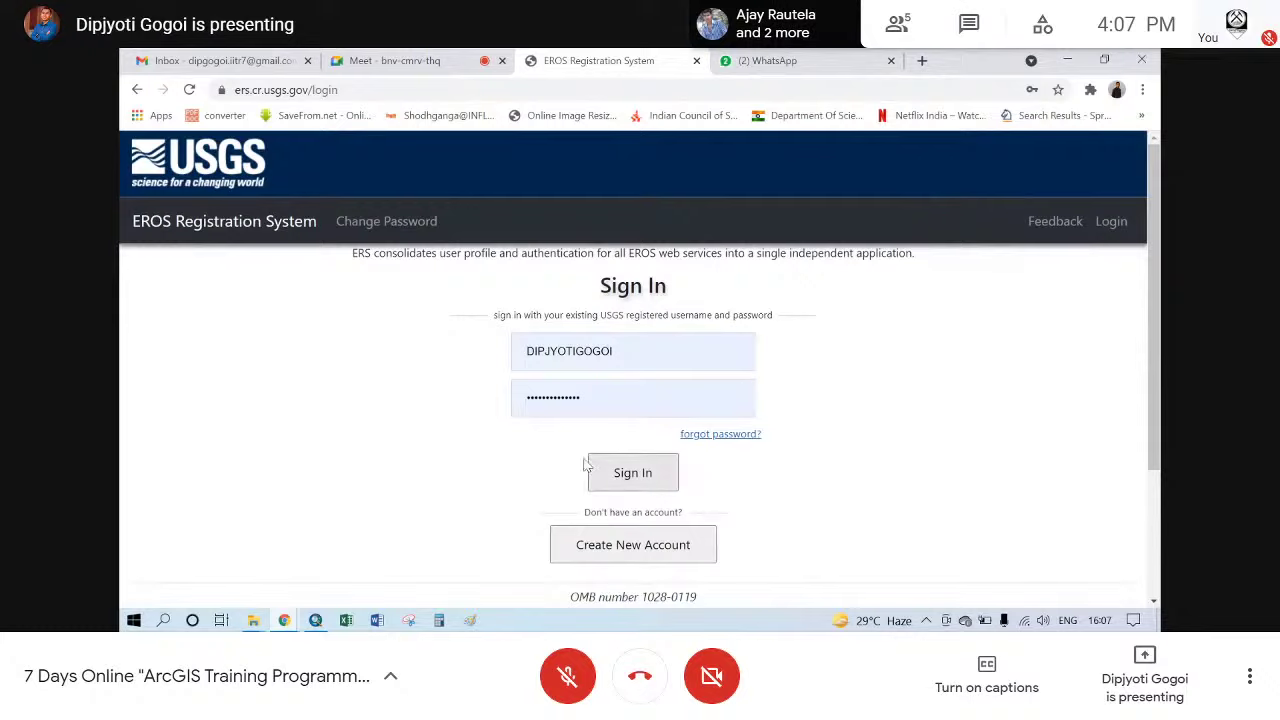
click(632, 478)
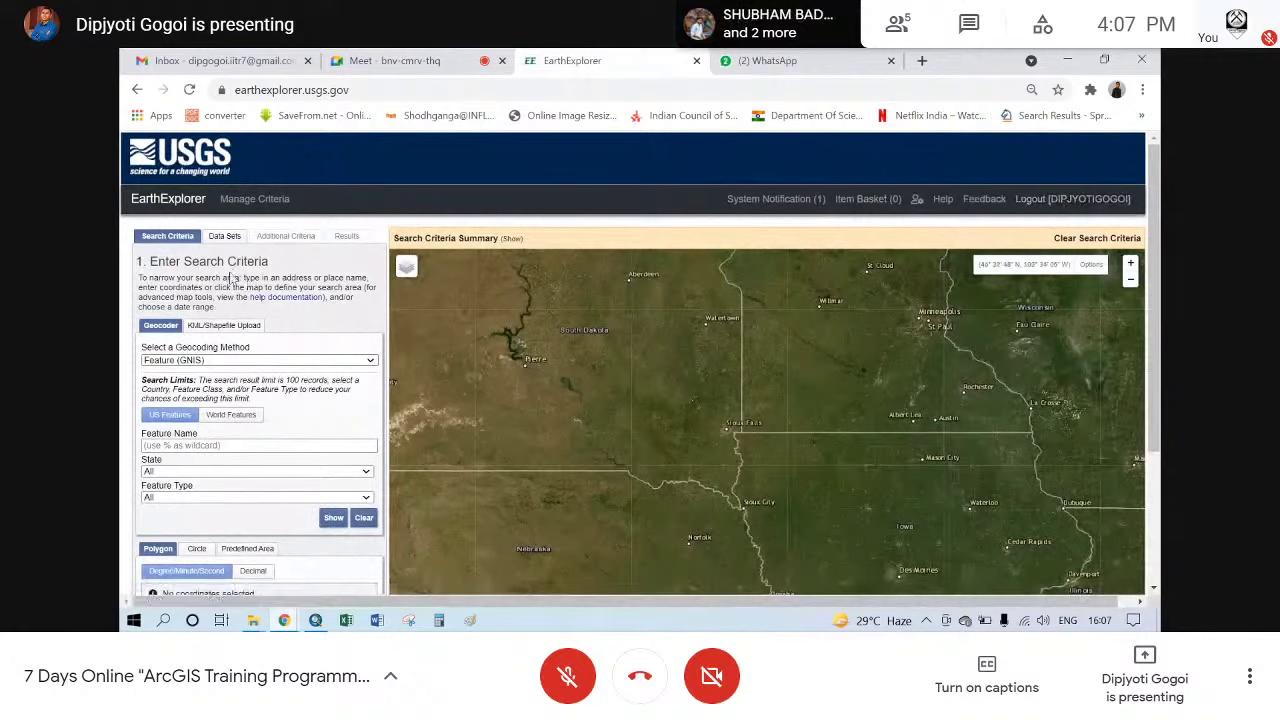
- Set the geocoding method to Address/Place and look up "chennai"
click(173, 362)
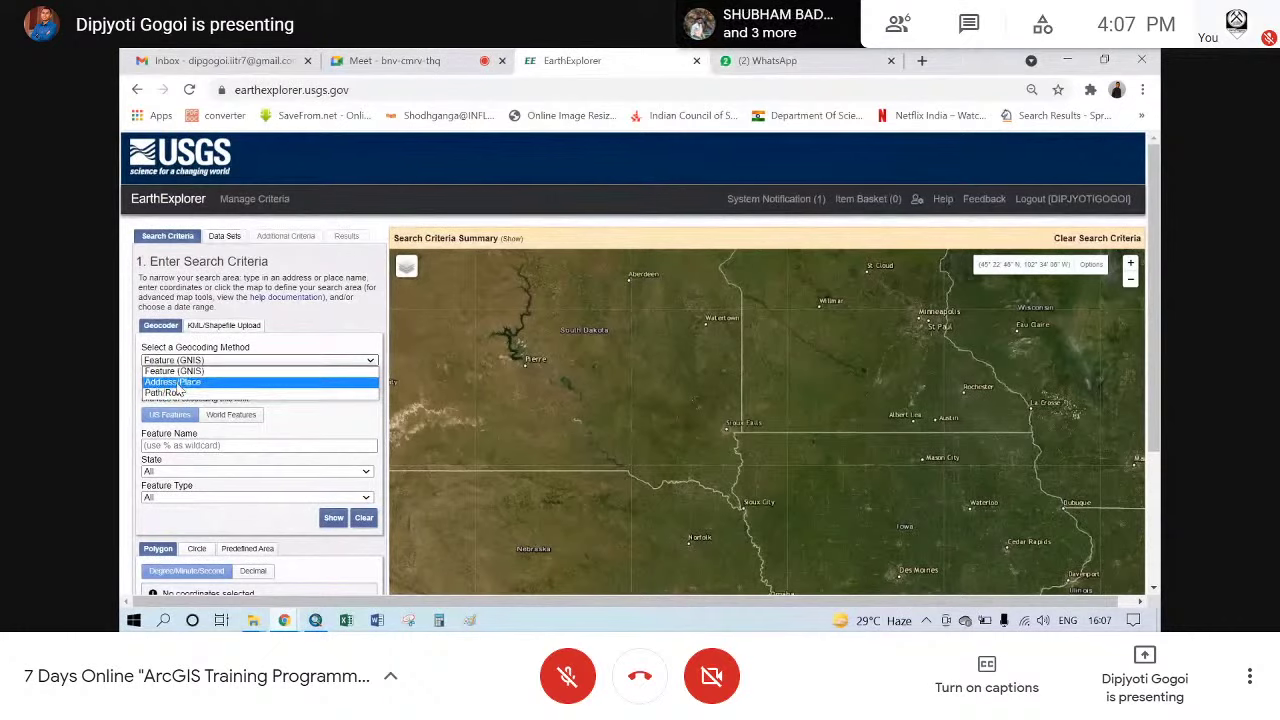
click(180, 383)
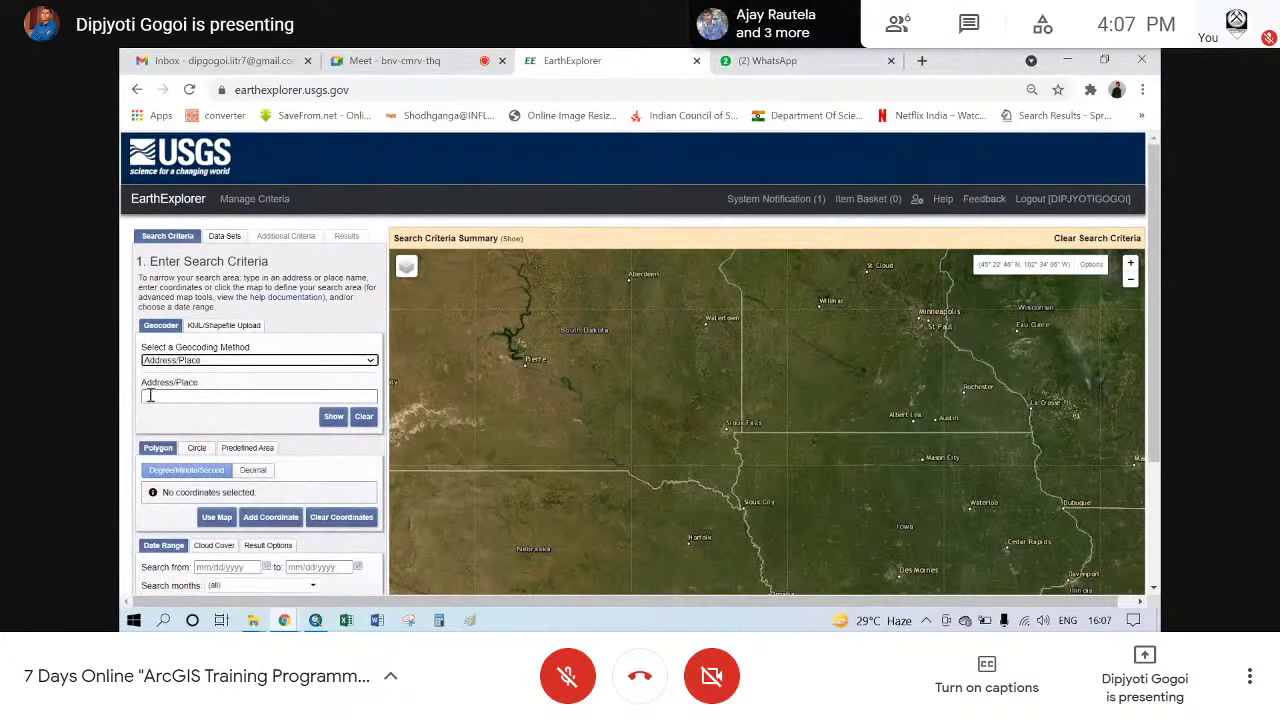
click(150, 396)
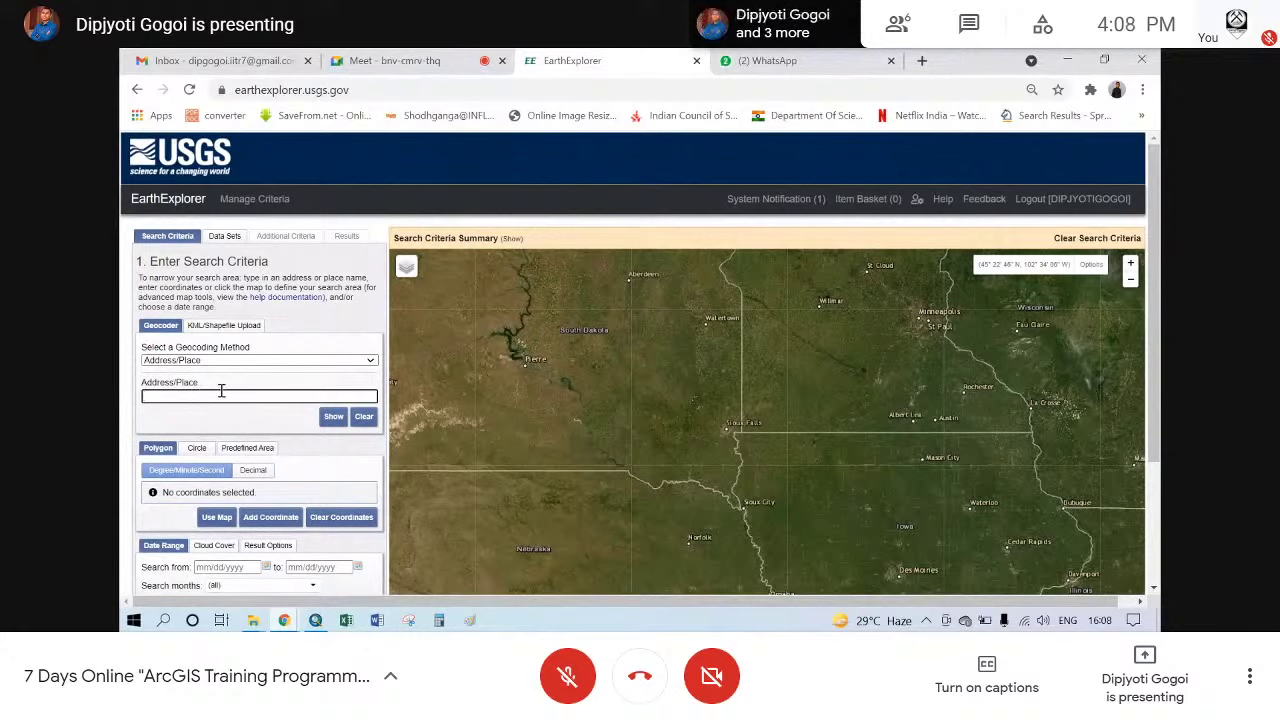
text(chennai)
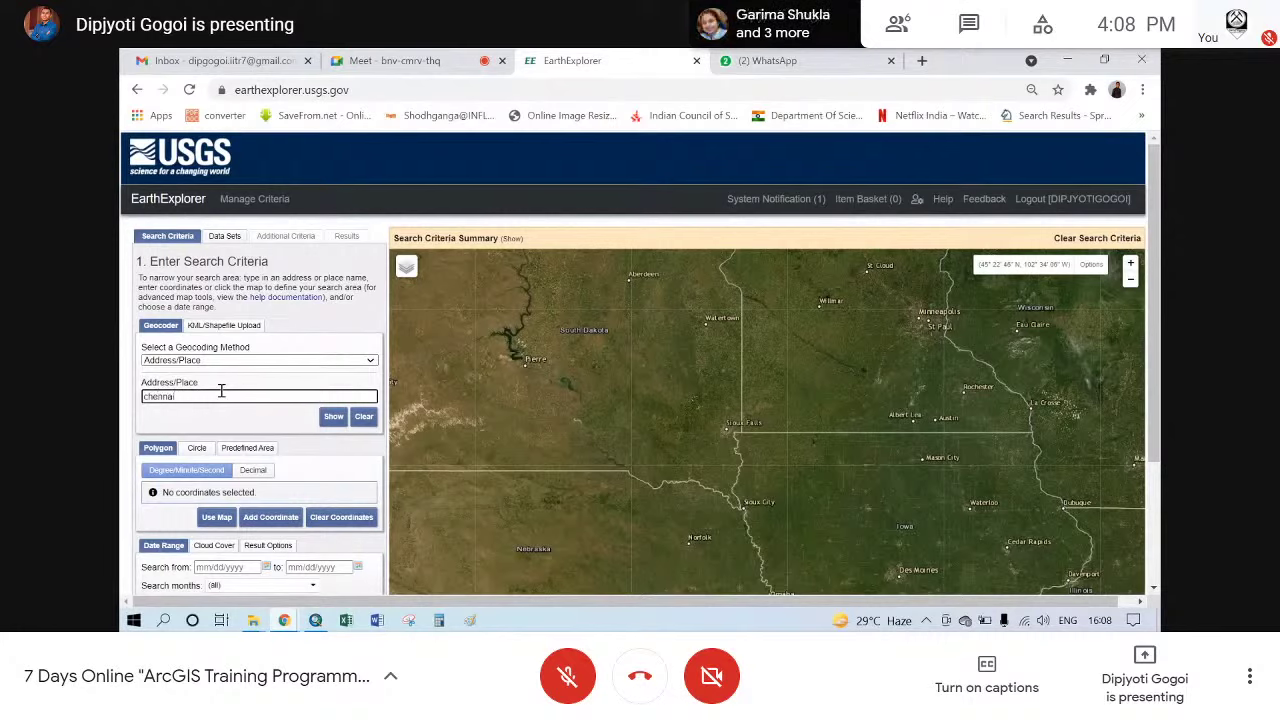
click(336, 417)
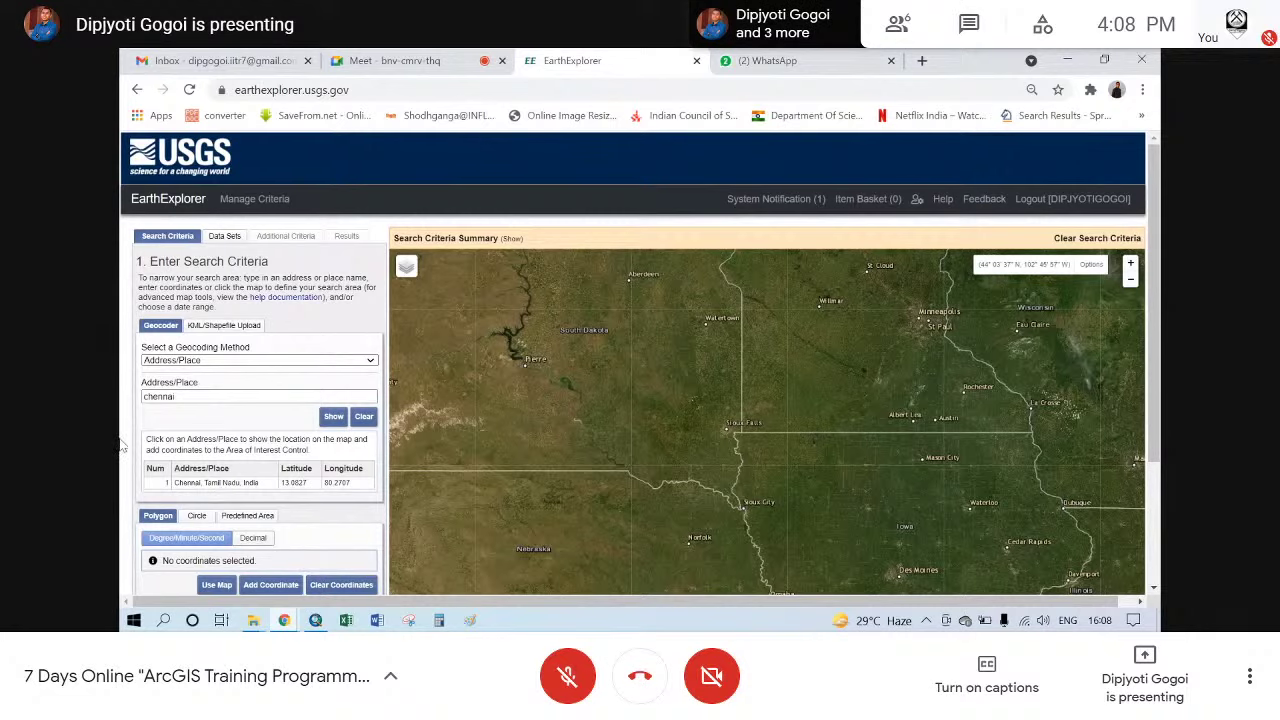
- Use the found place Chennai, Tamil Nadu, India as the area of interest and inspect its marker on the map
scroll(120, 445, down, 1)
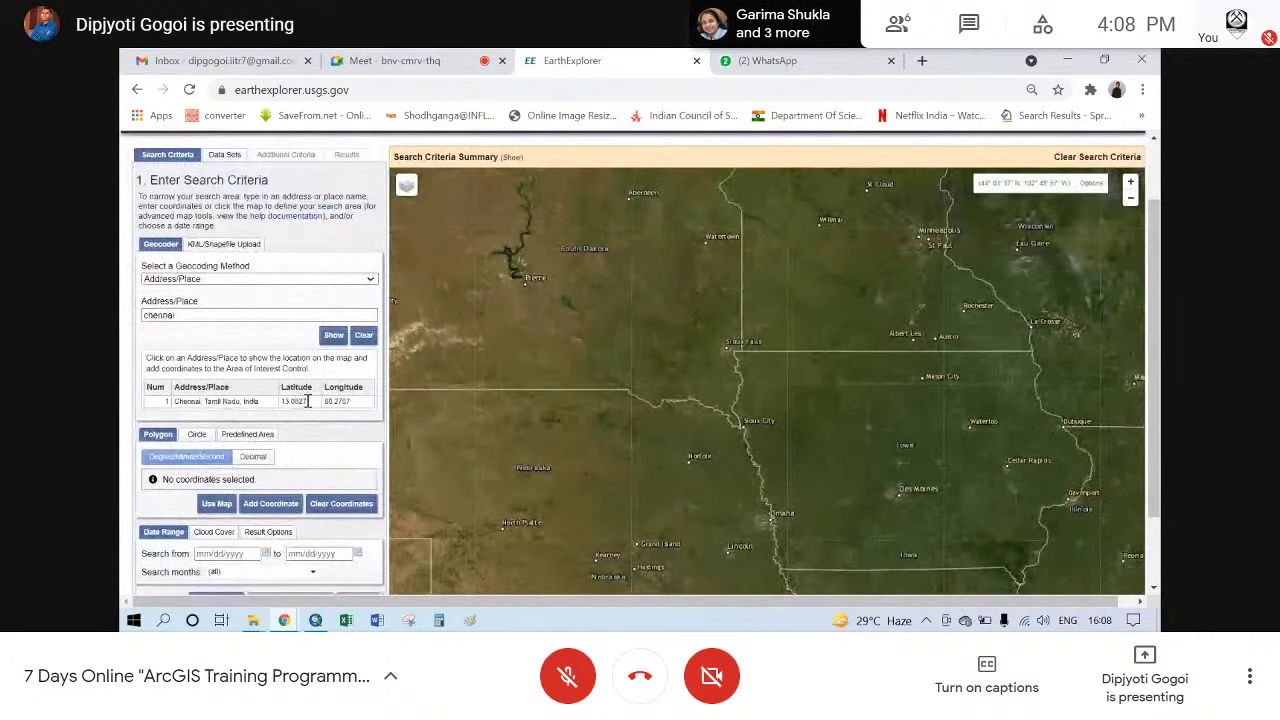
click(198, 404)
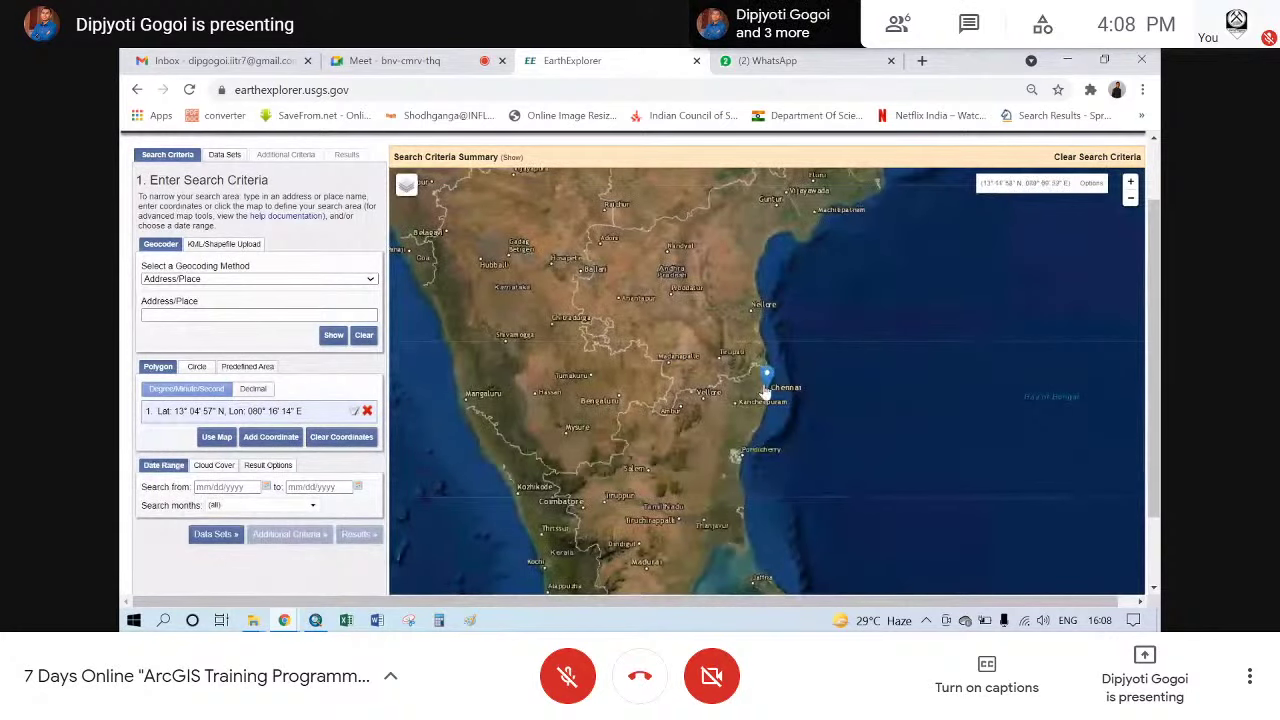
scroll(751, 380, up, 1)
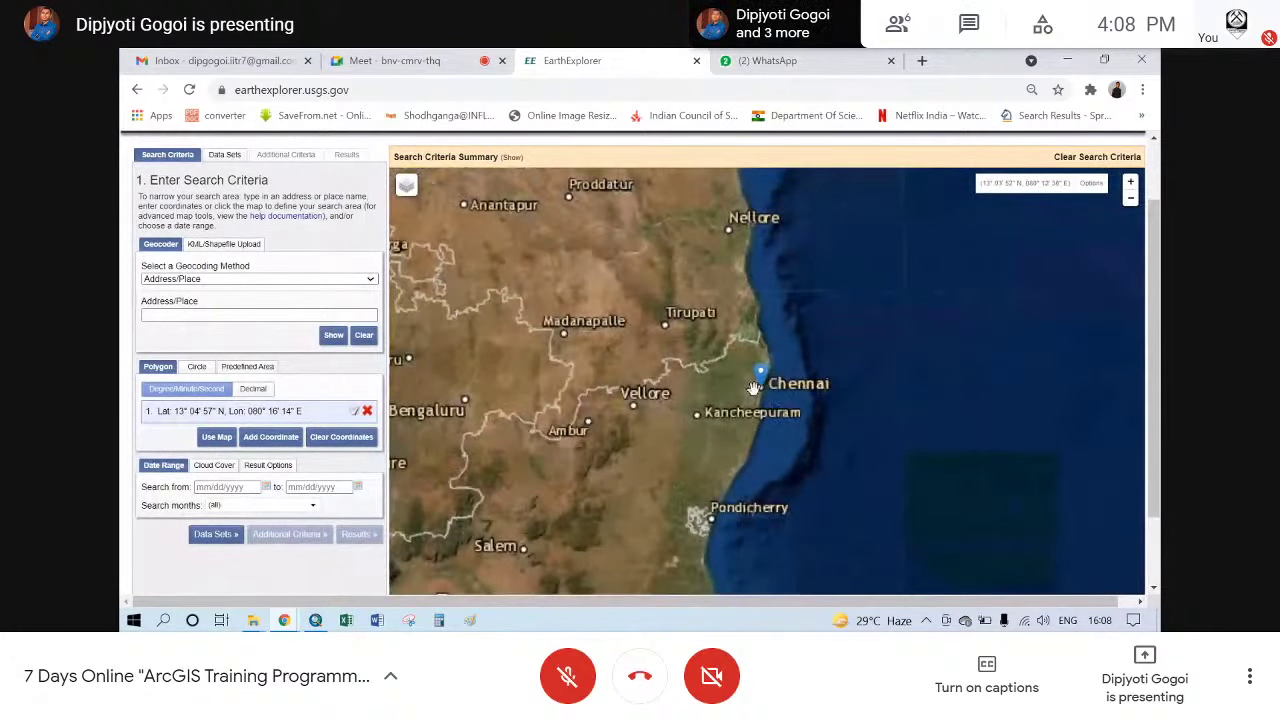
scroll(754, 387, up, 1)
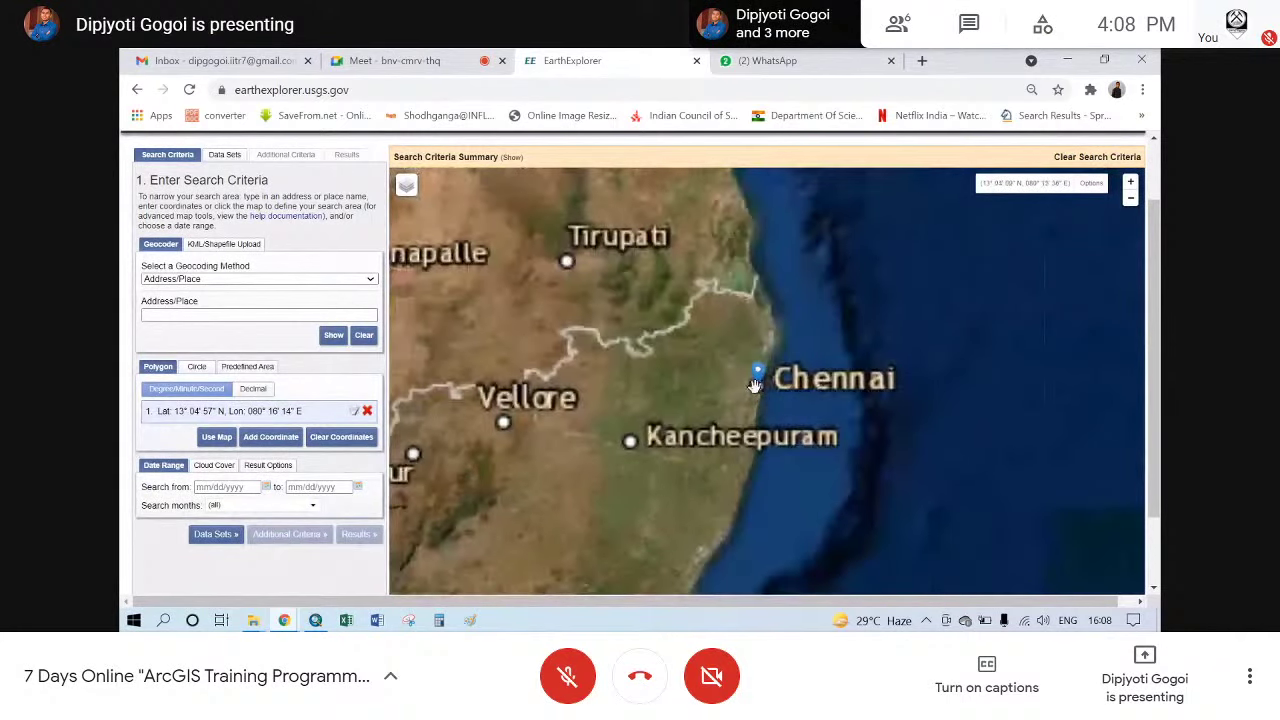
scroll(755, 385, up, 1)
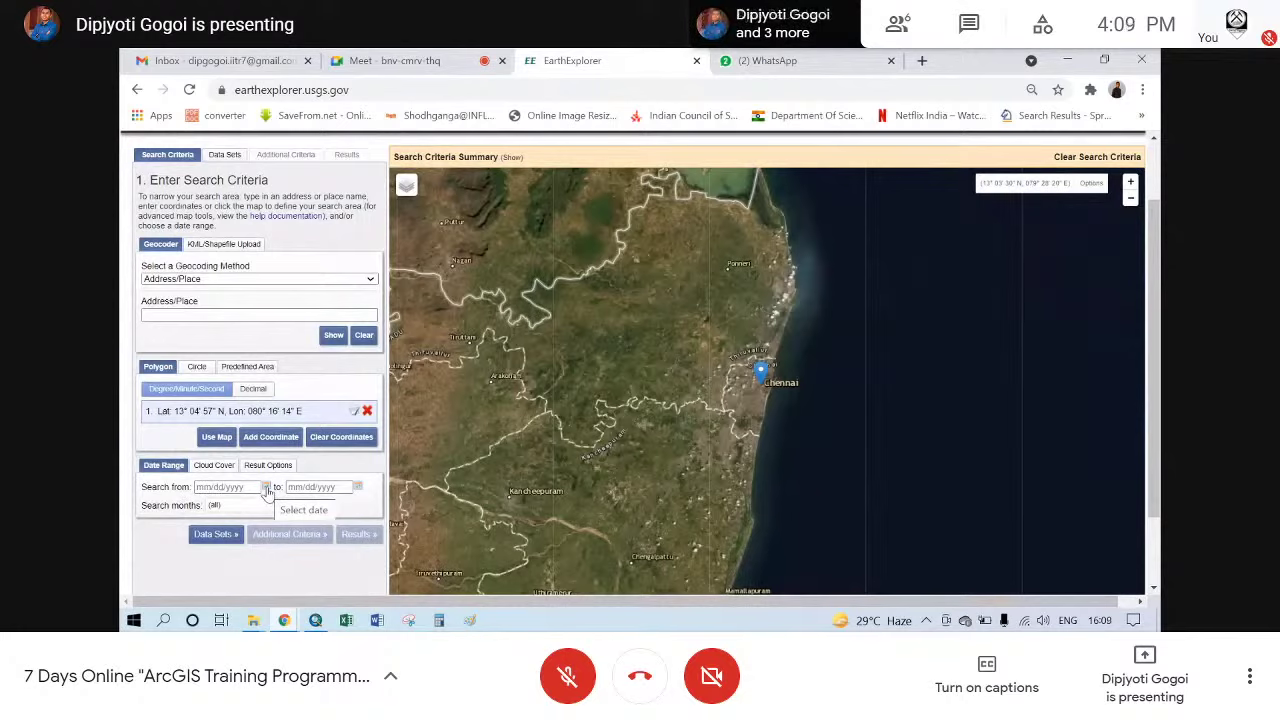
- Set the search date range from 01/01/2021 to 05/18/2021
click(268, 488)
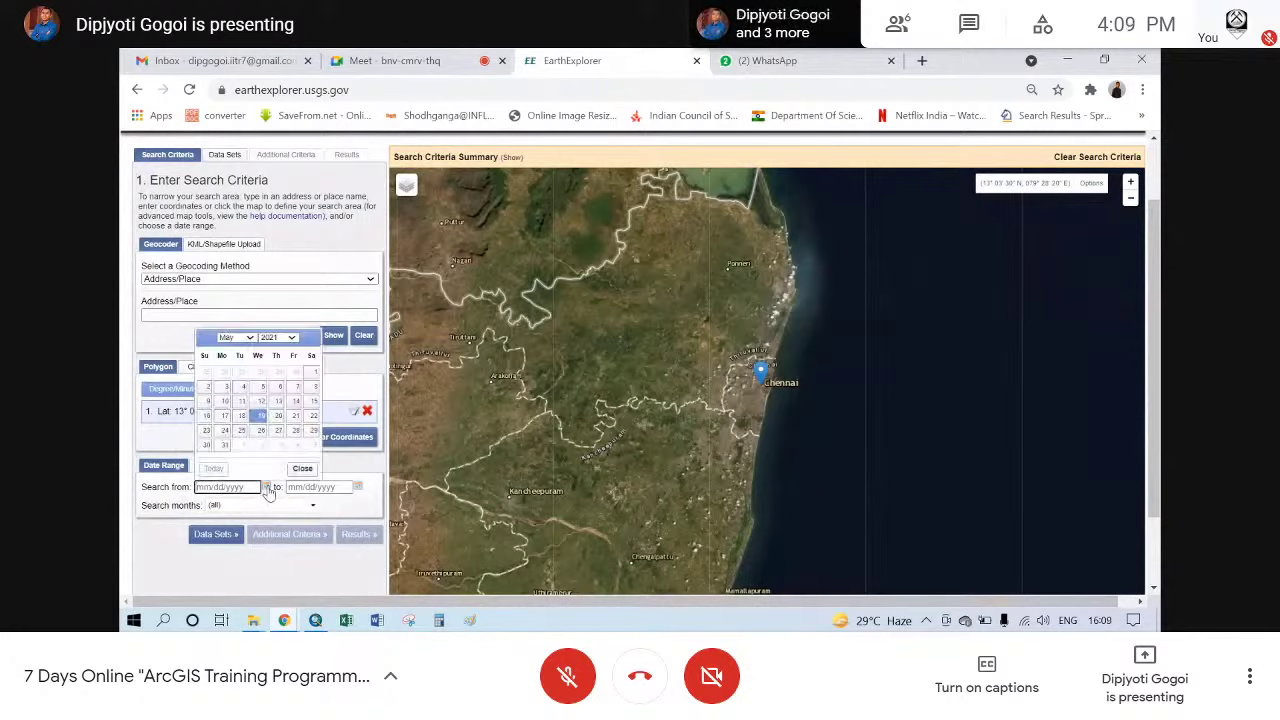
click(293, 340)
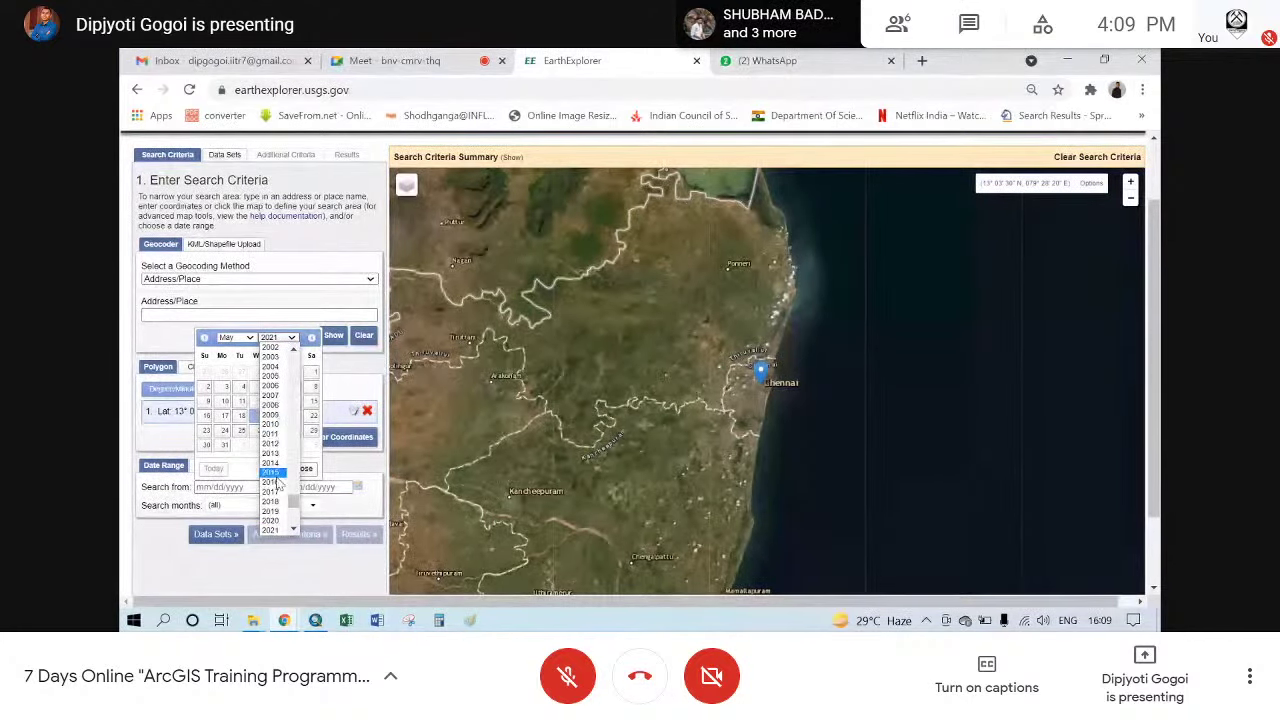
click(276, 530)
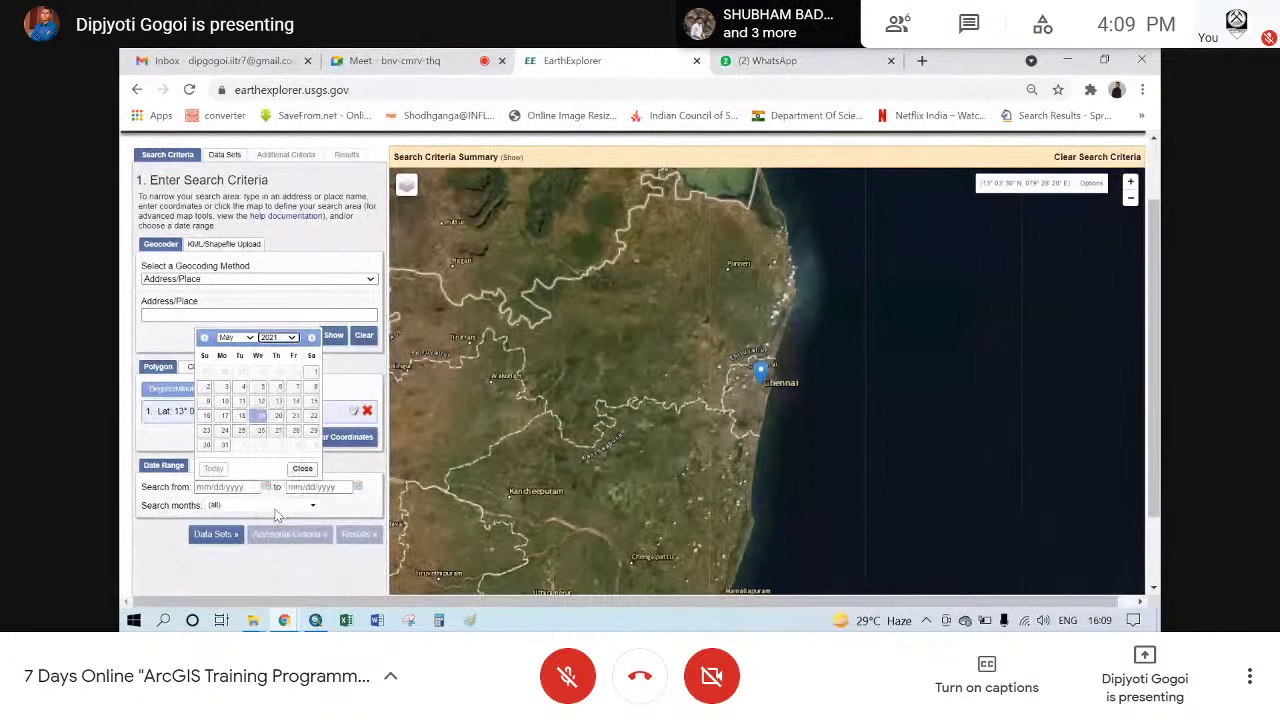
click(238, 337)
click(232, 346)
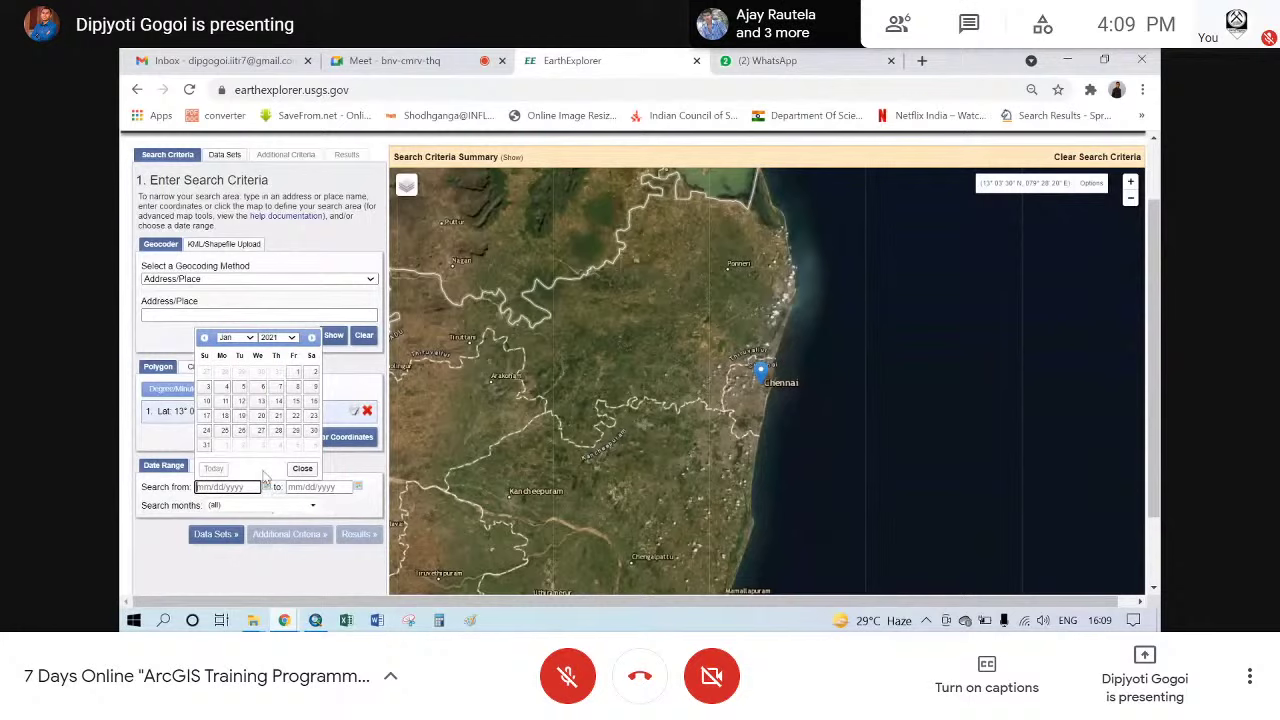
click(297, 371)
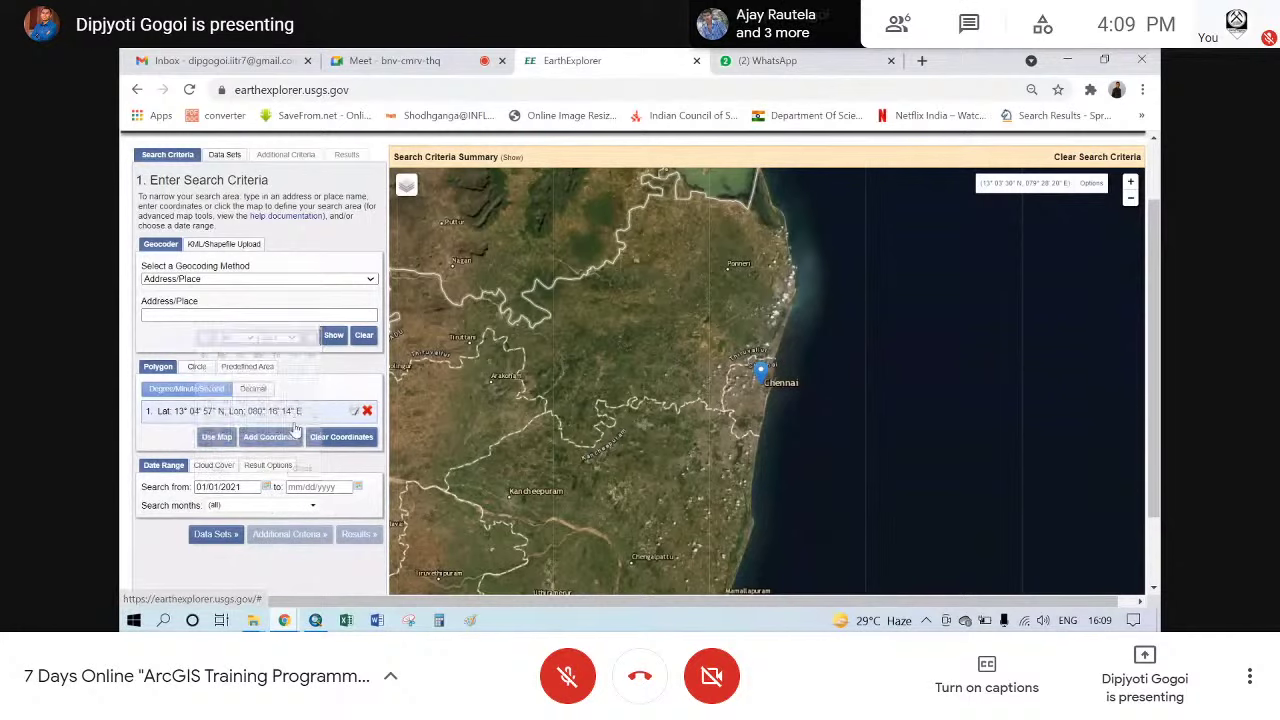
click(357, 486)
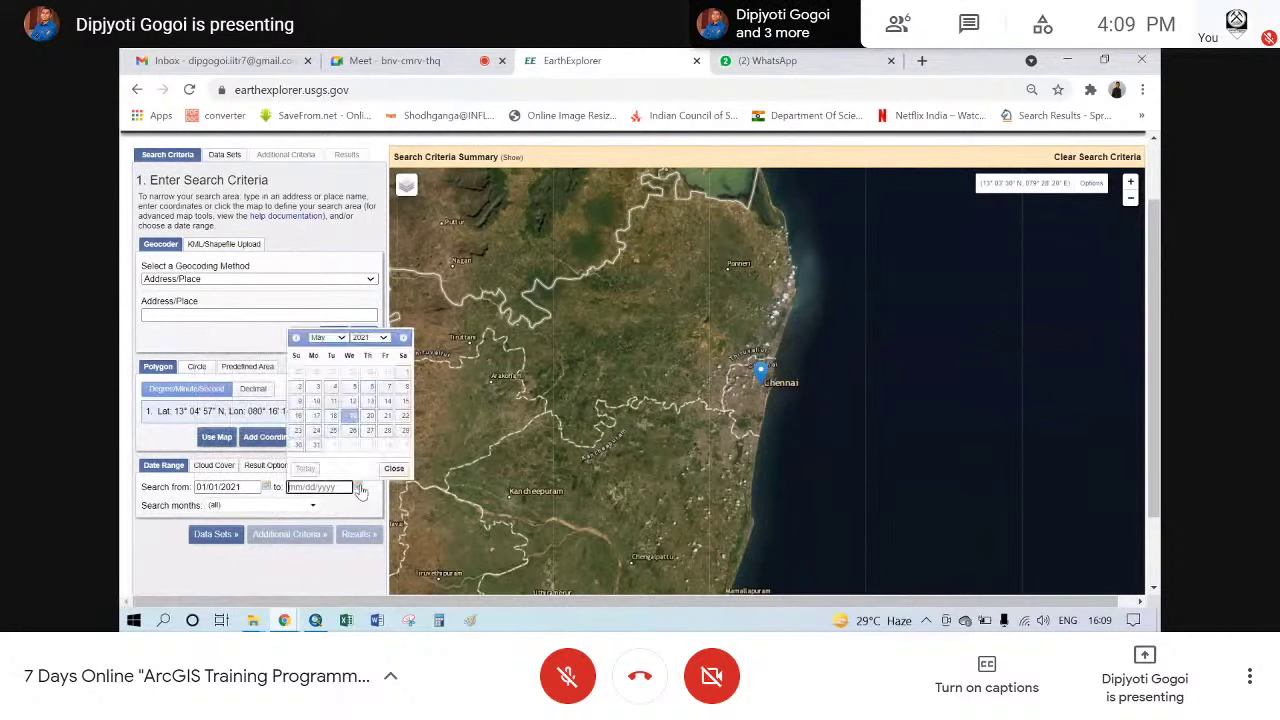
click(334, 416)
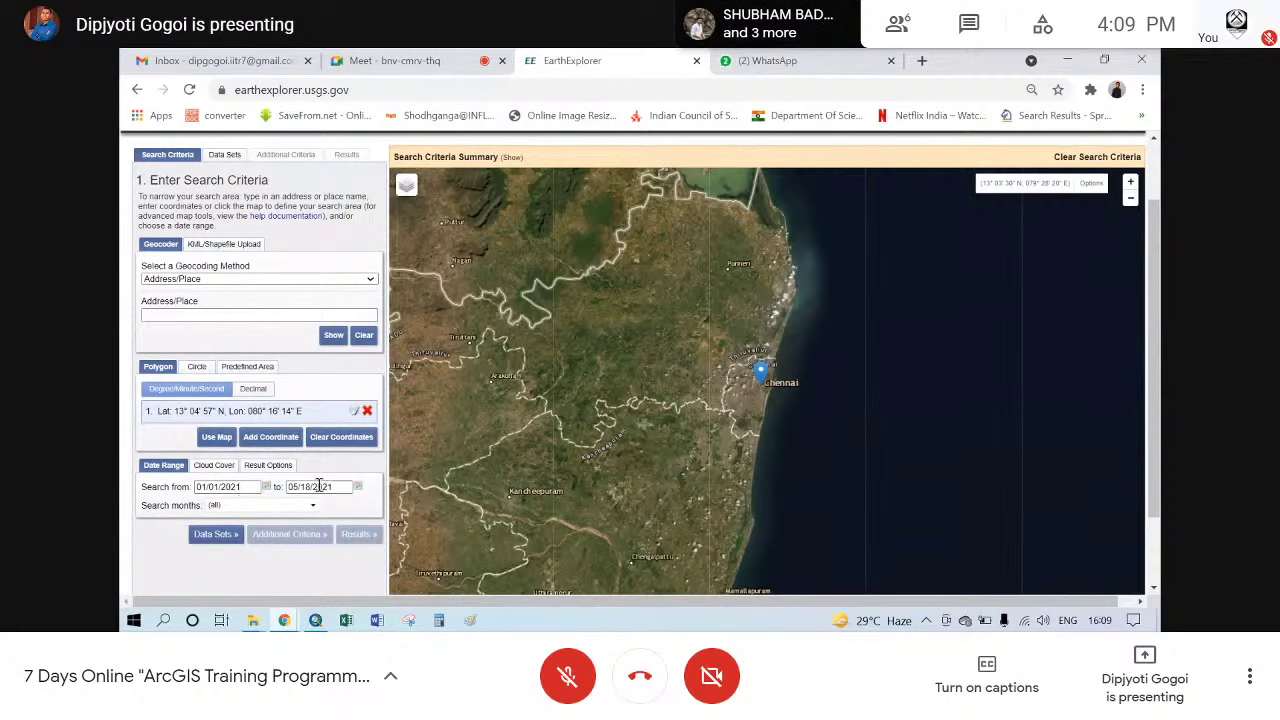
- Select the Landsat 8 OLI/TIRS C1 Level-1 data set within Landsat Collection 1 Level-1
click(210, 536)
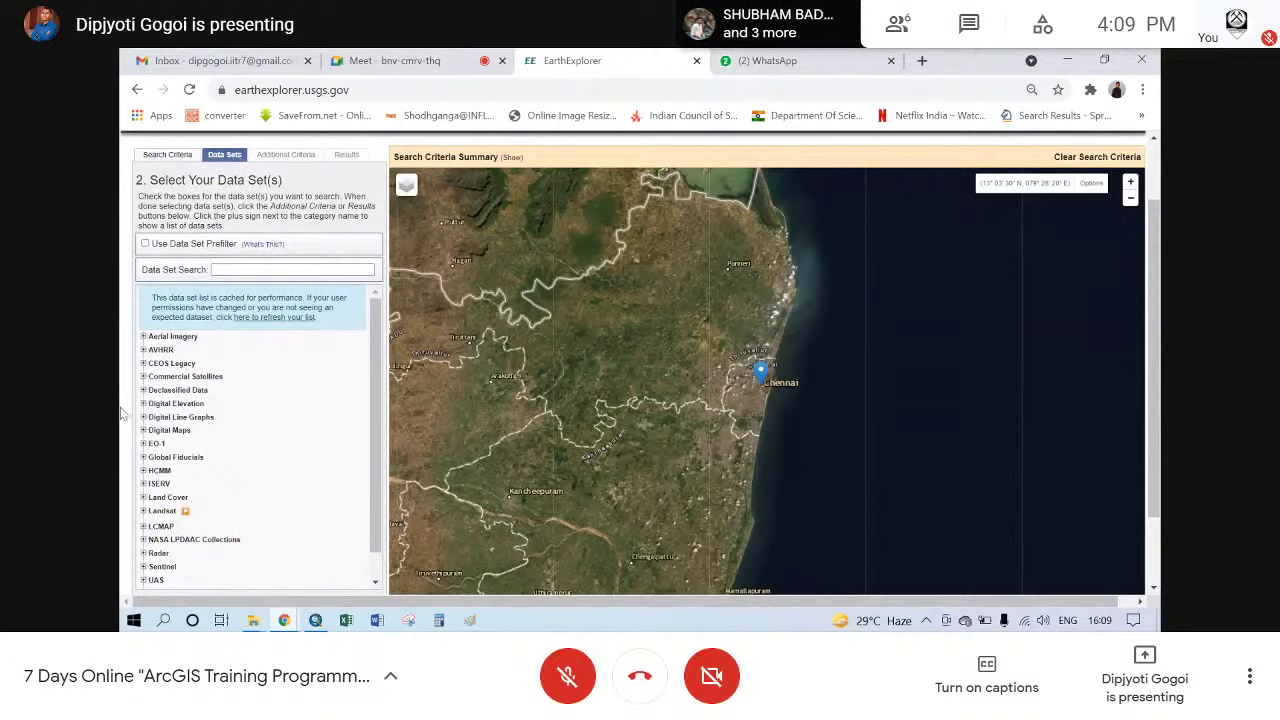
scroll(120, 413, down, 2)
scroll(147, 407, down, 1)
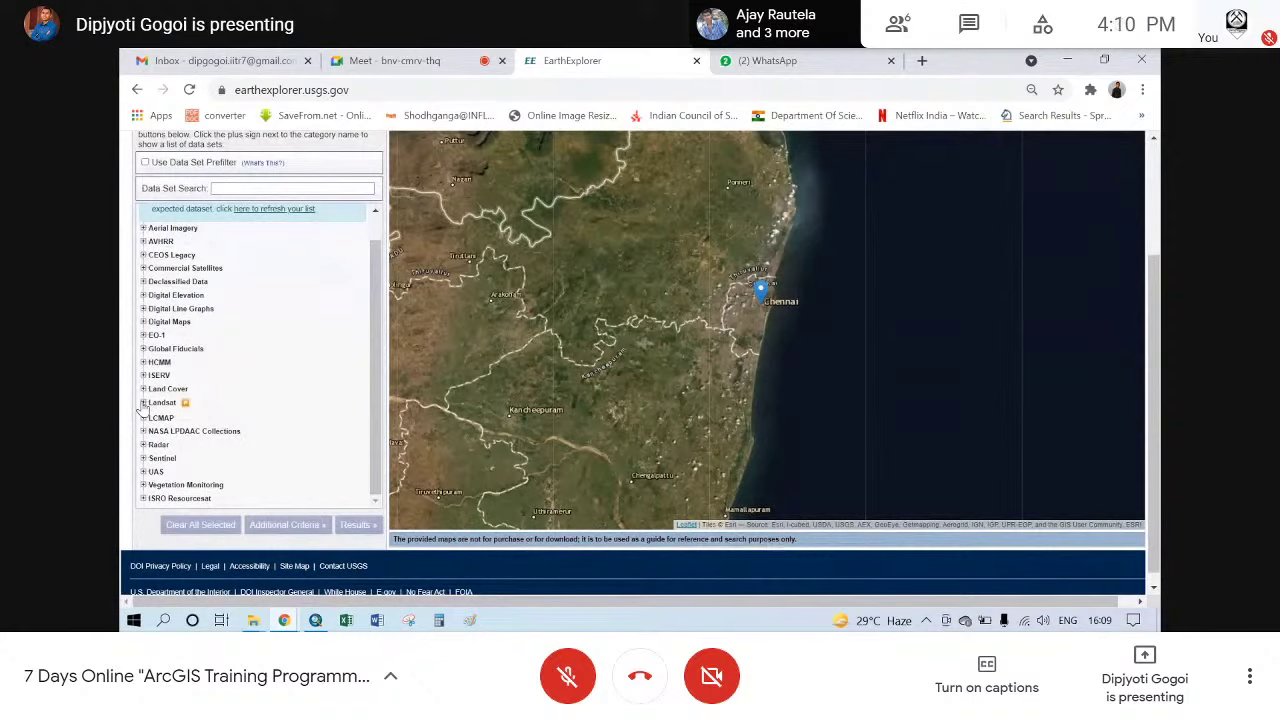
click(143, 402)
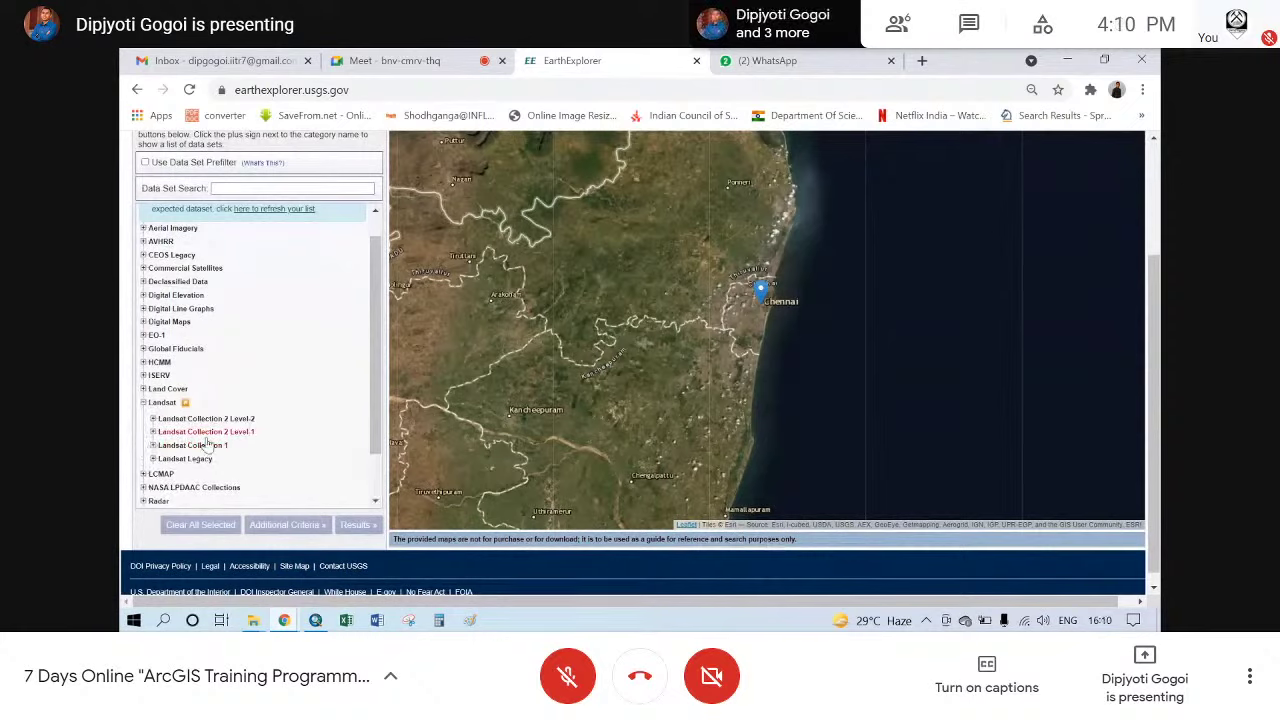
click(153, 445)
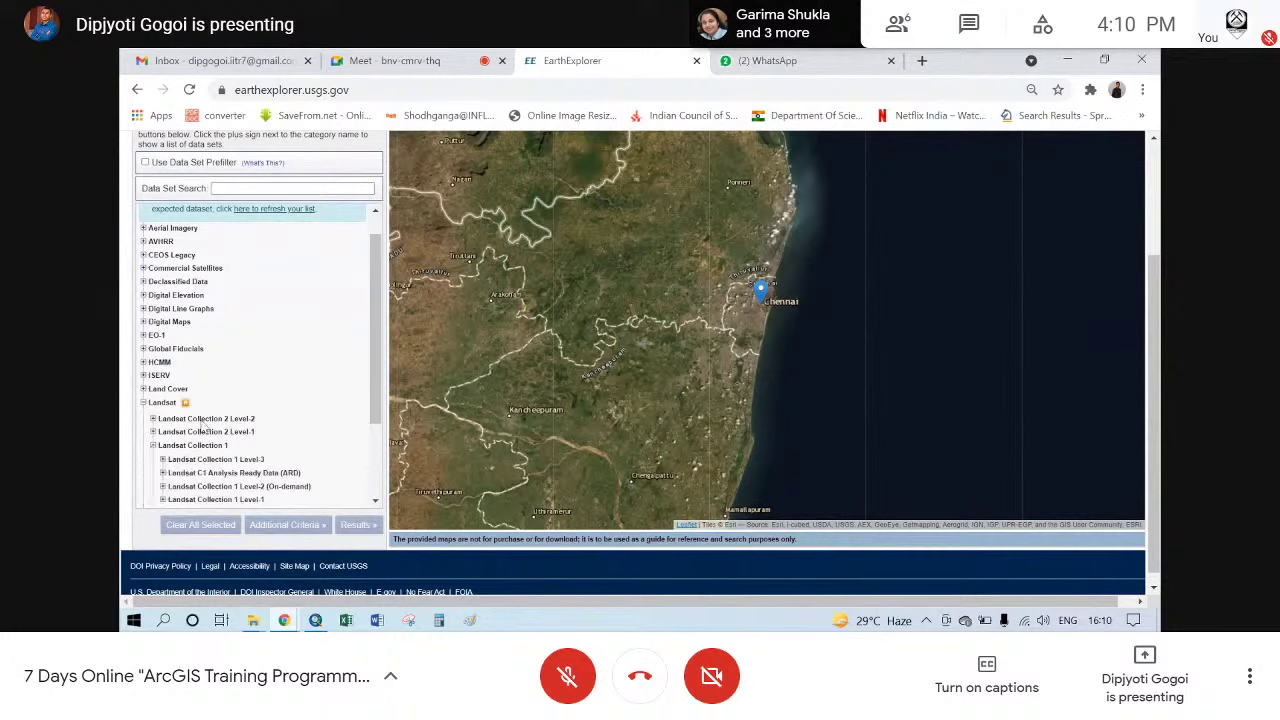
scroll(167, 430, down, 1)
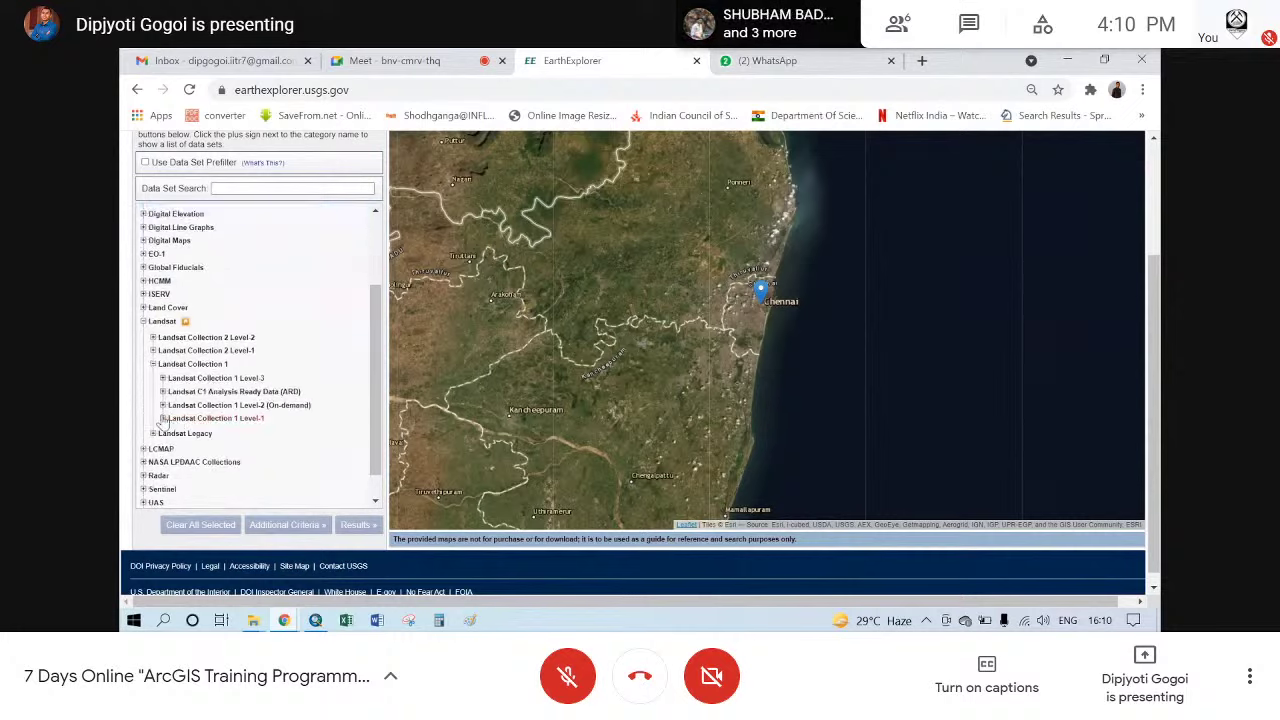
click(162, 419)
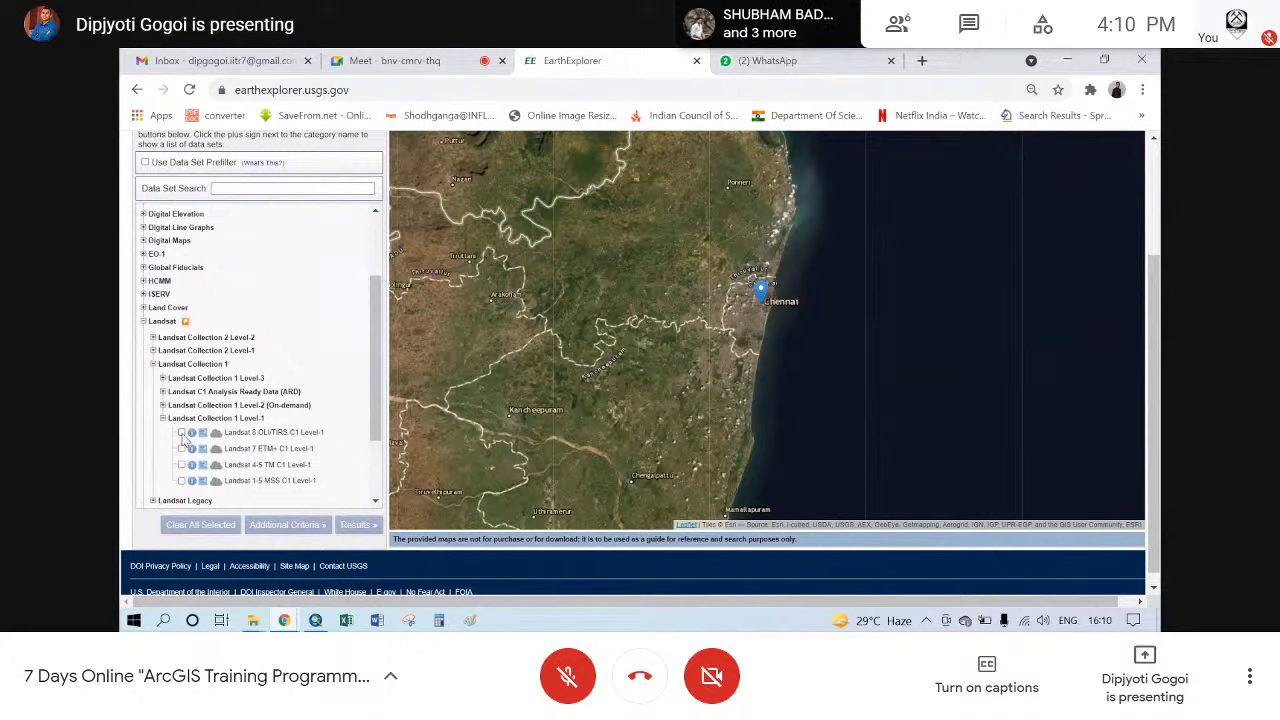
click(181, 433)
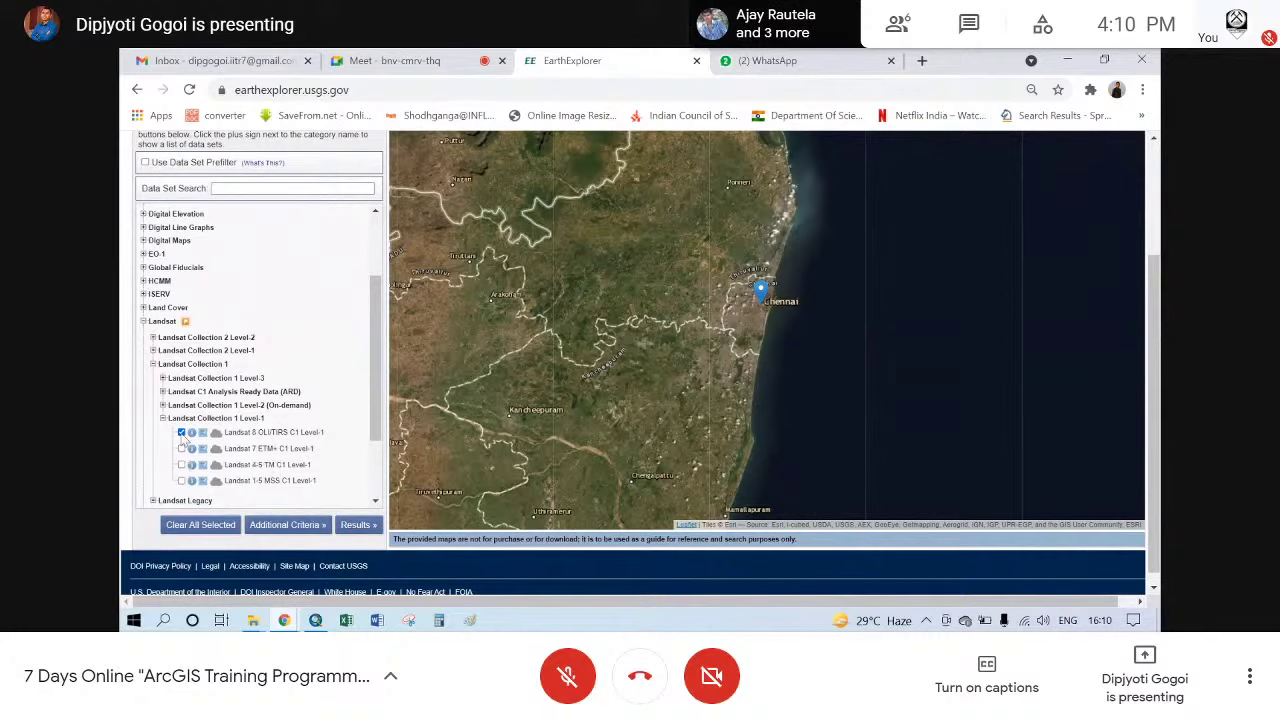
- Run the search for the selected data set and review the acquisition dates of the listed scenes
click(358, 525)
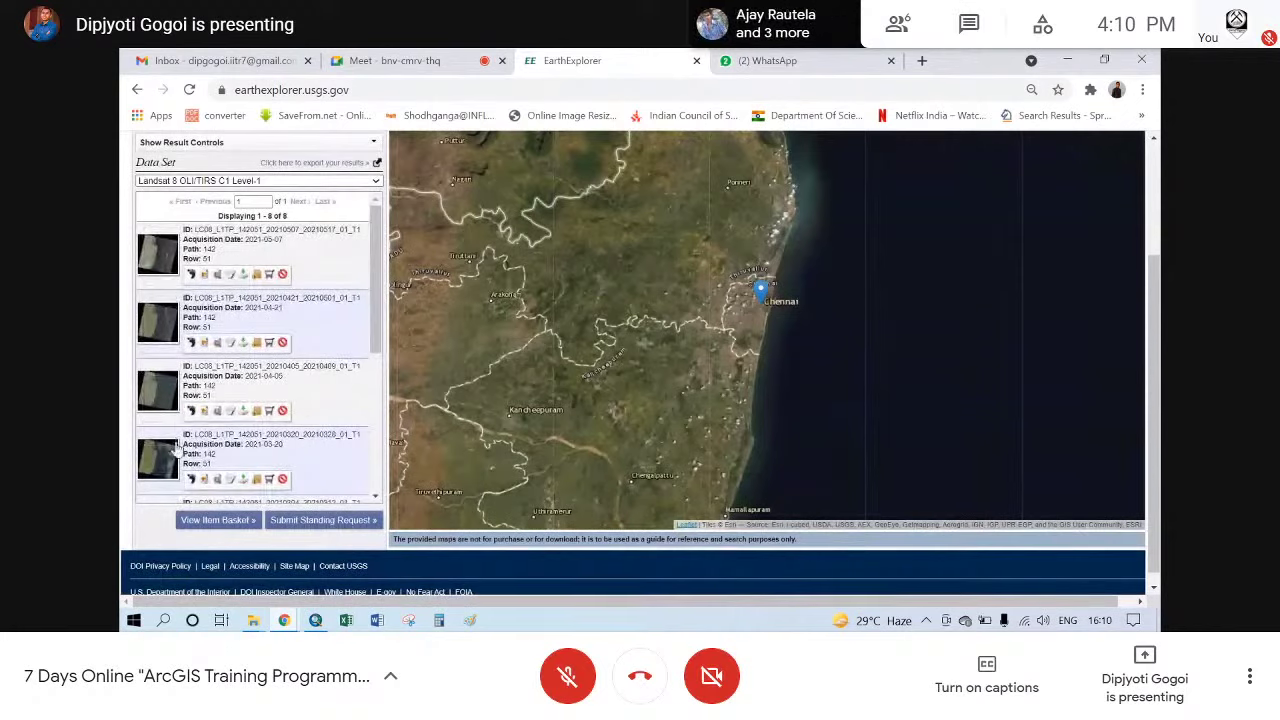
scroll(172, 340, down, 1)
scroll(175, 338, down, 3)
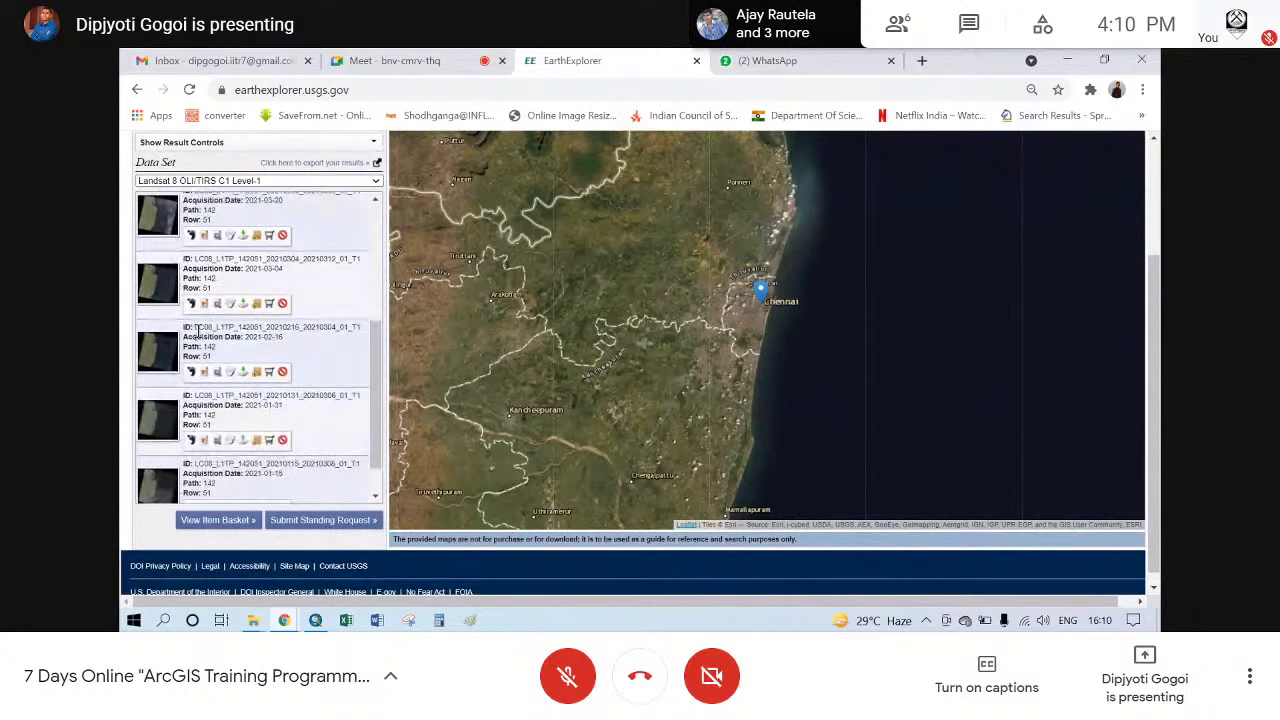
scroll(175, 340, up, 5)
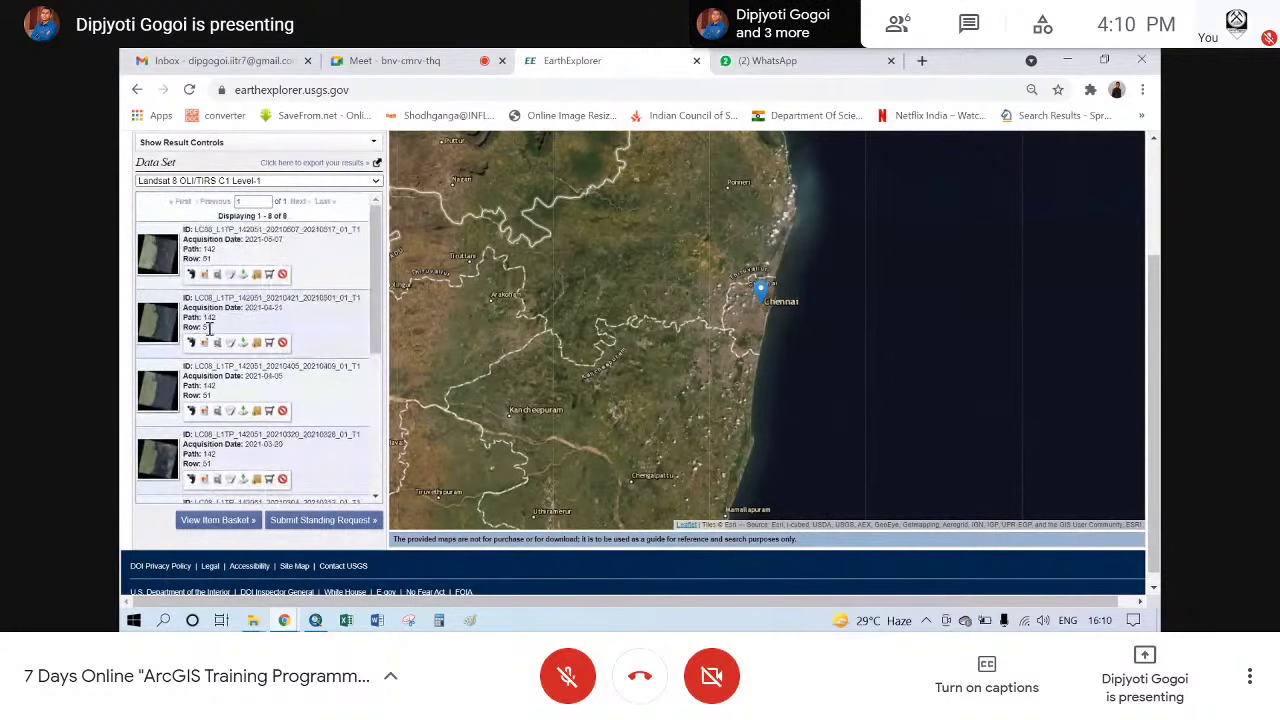
scroll(209, 328, up, 3)
scroll(221, 320, down, 1)
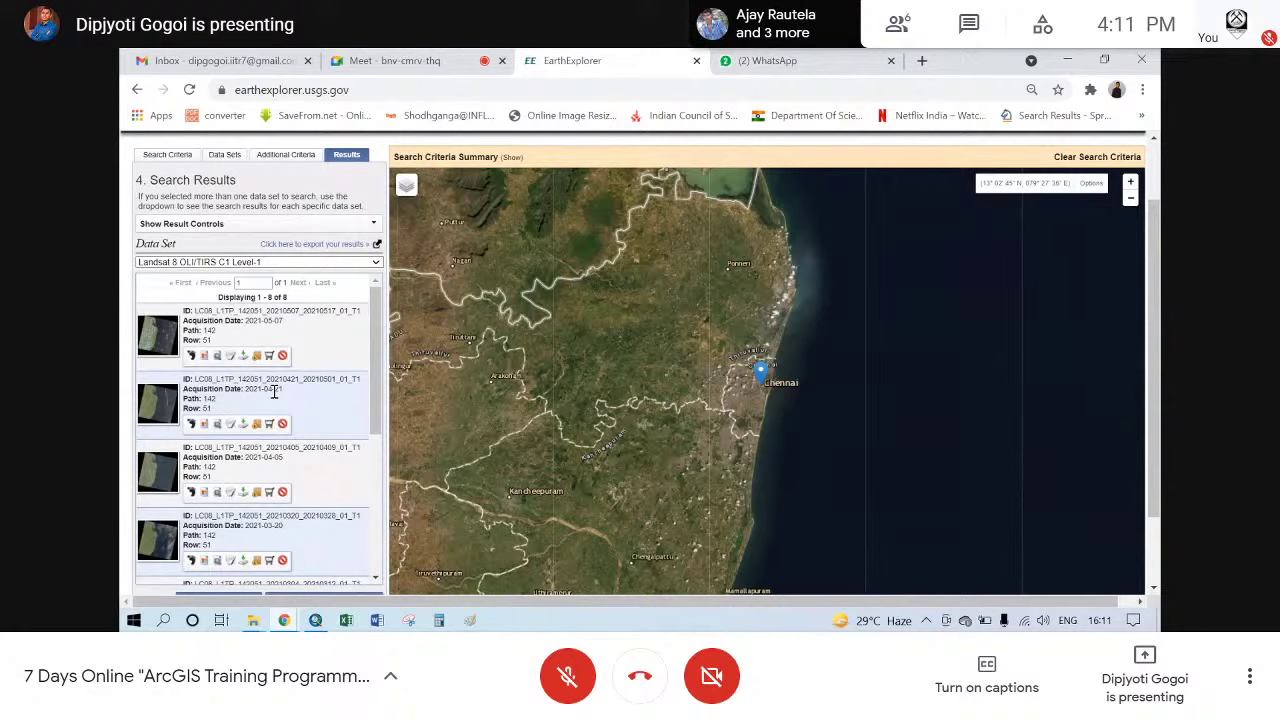
scroll(277, 393, down, 1)
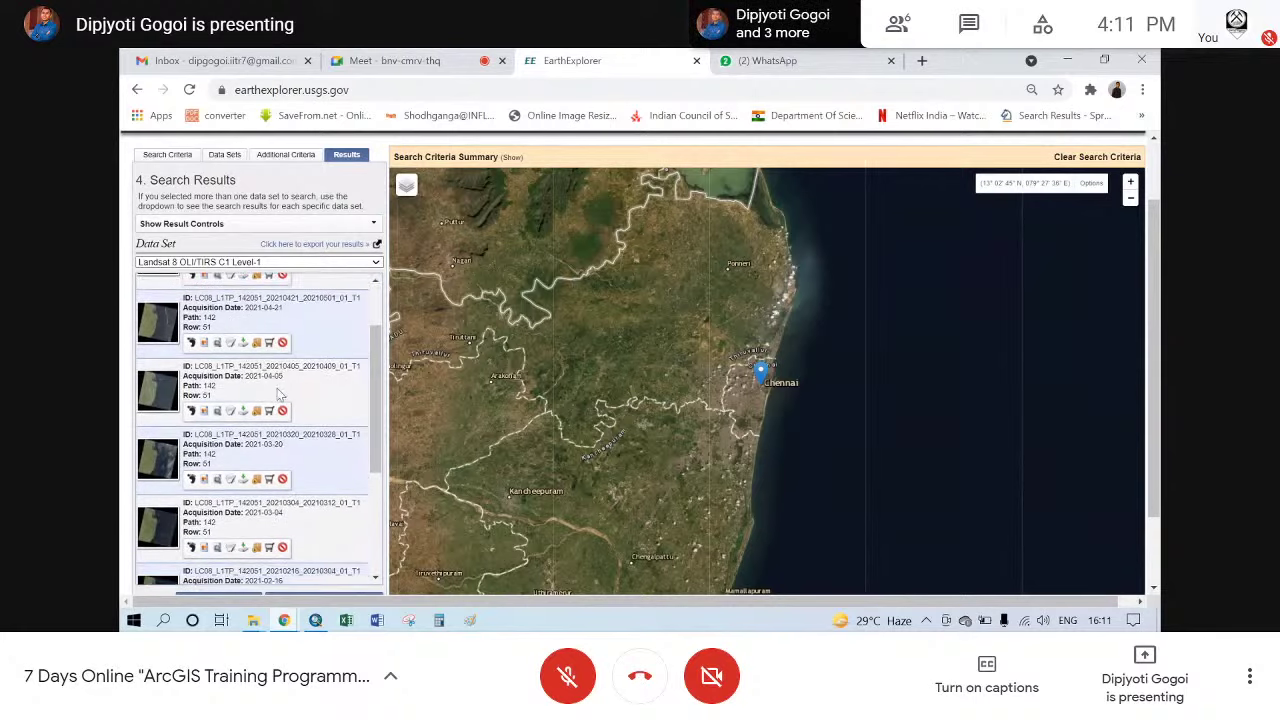
- Overlay the browse image of the 2021-05-07 scene on the map, inspect the Chennai area for clouds, and hide the overlay
scroll(256, 390, up, 1)
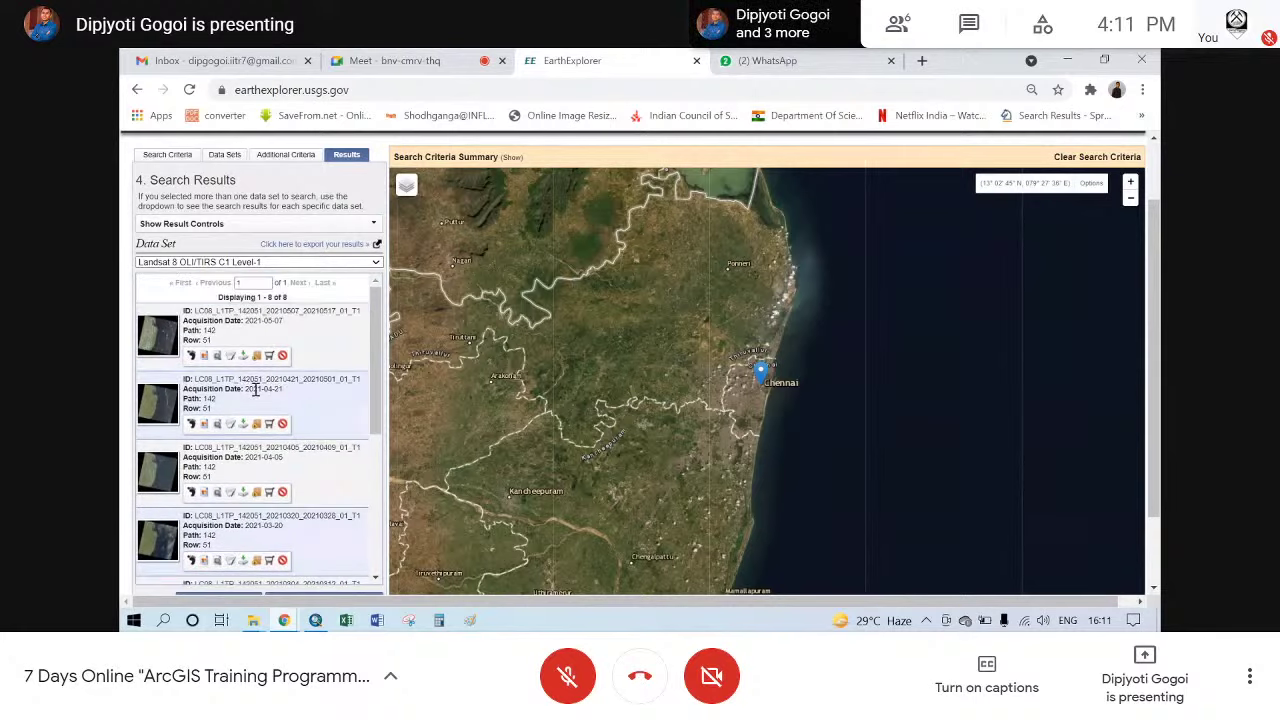
scroll(240, 392, down, 1)
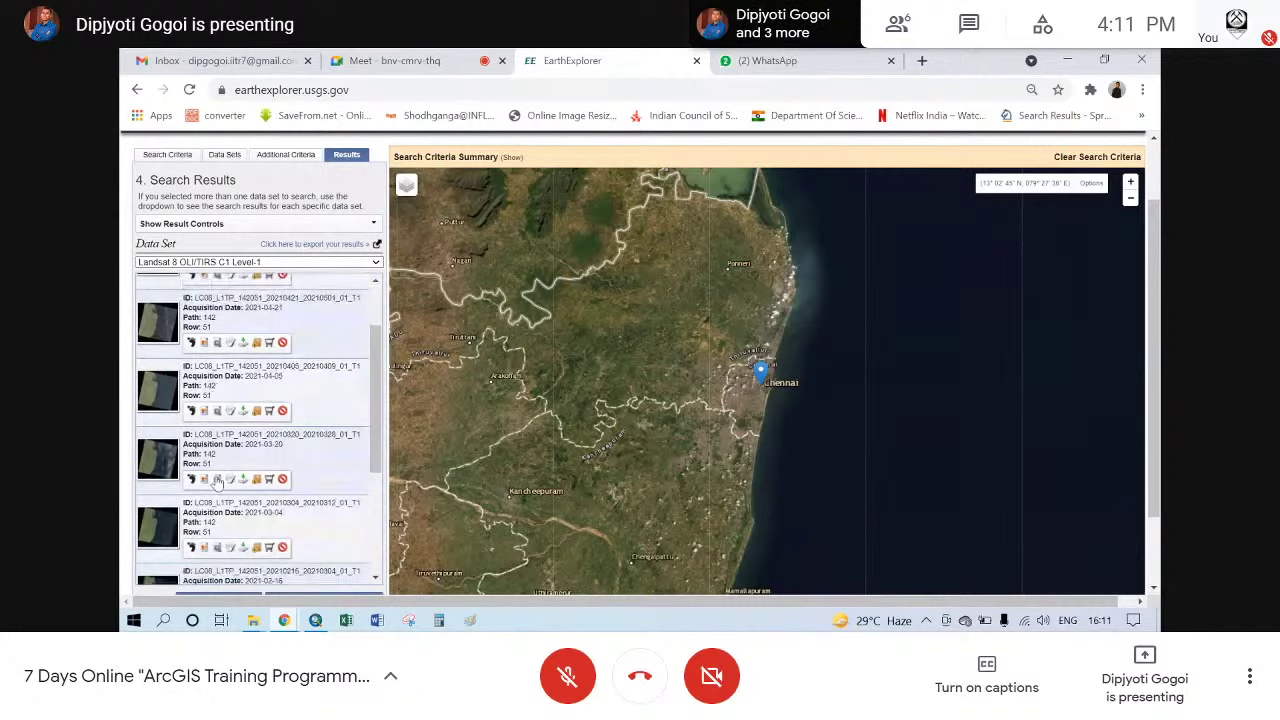
scroll(206, 420, up, 1)
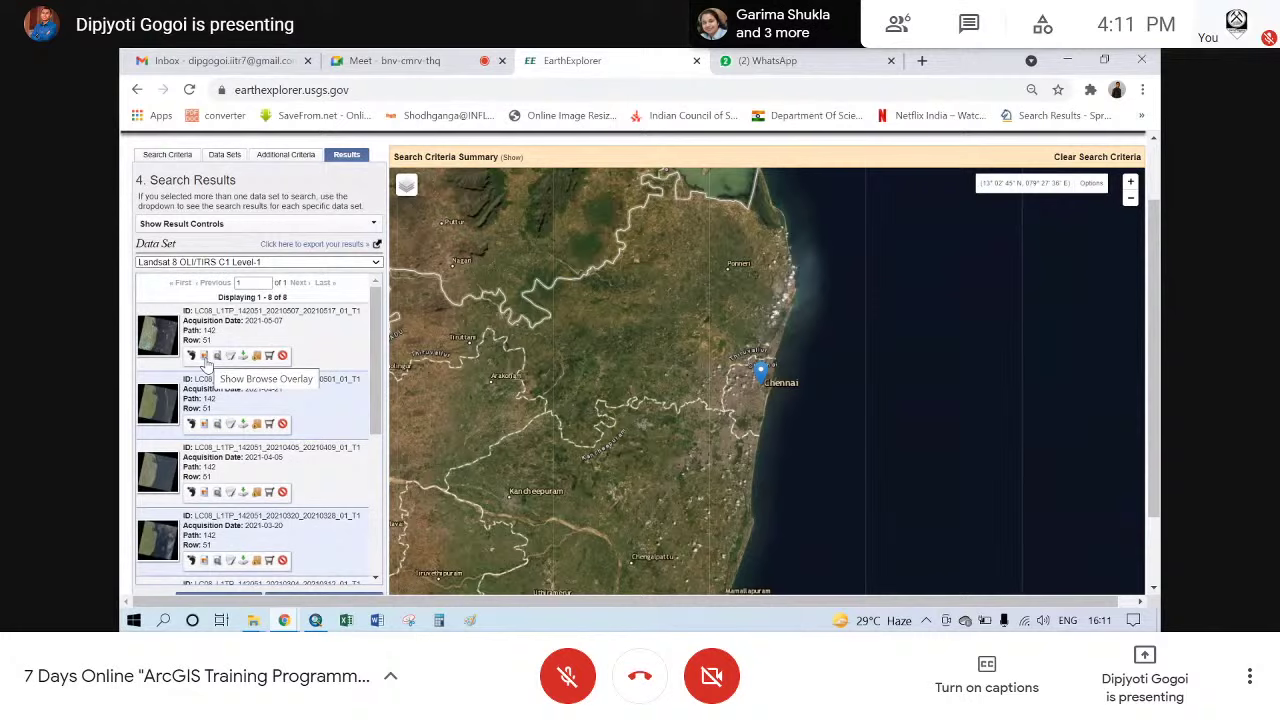
click(205, 358)
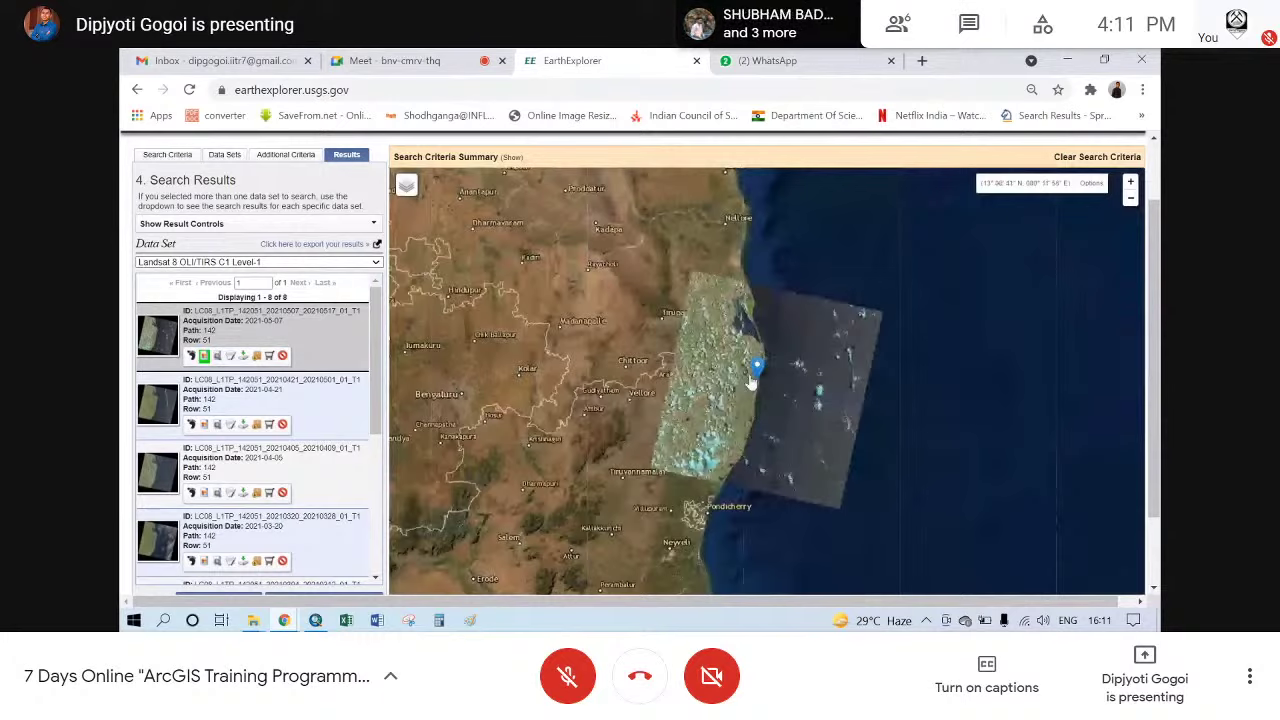
scroll(752, 383, up, 3)
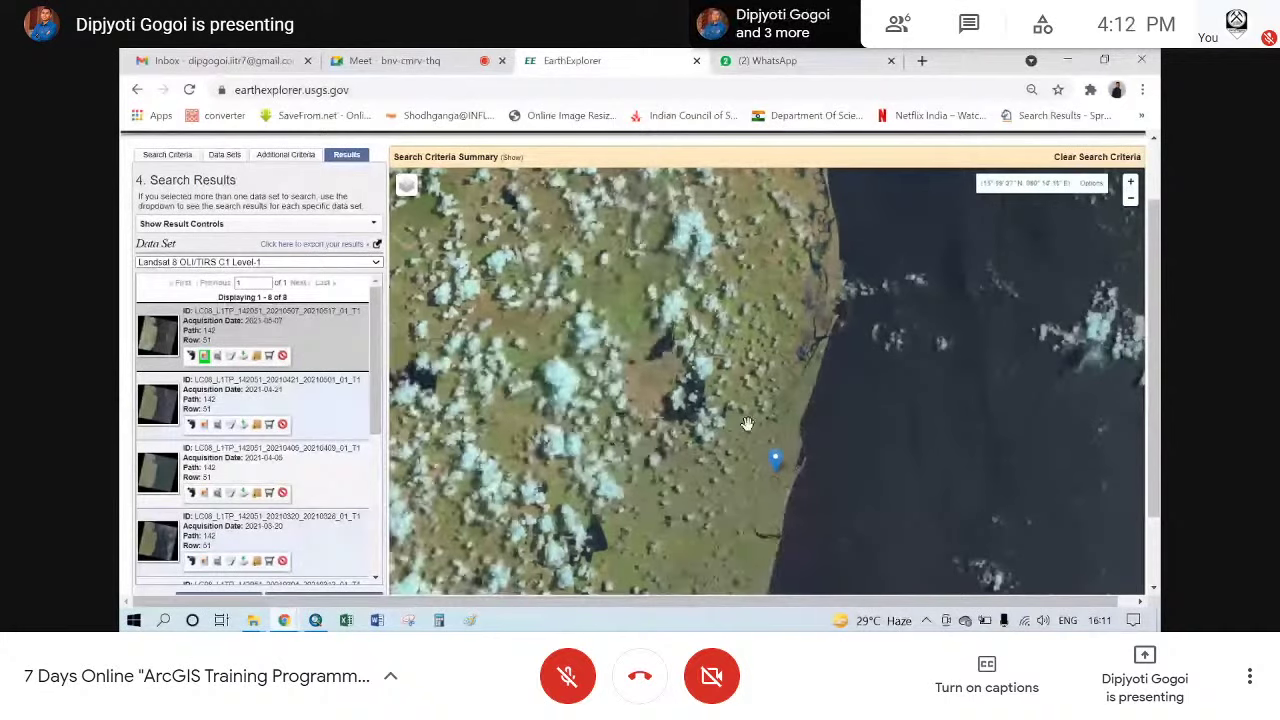
drag(747, 423, 654, 356)
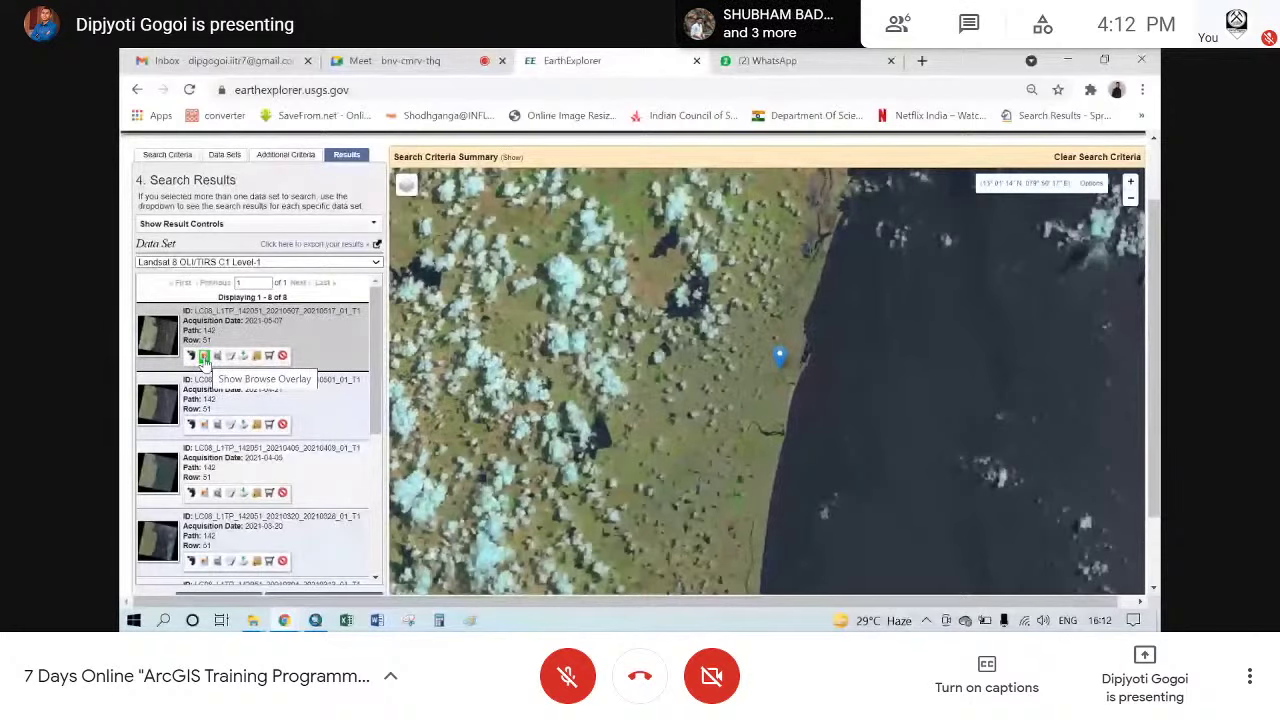
click(204, 356)
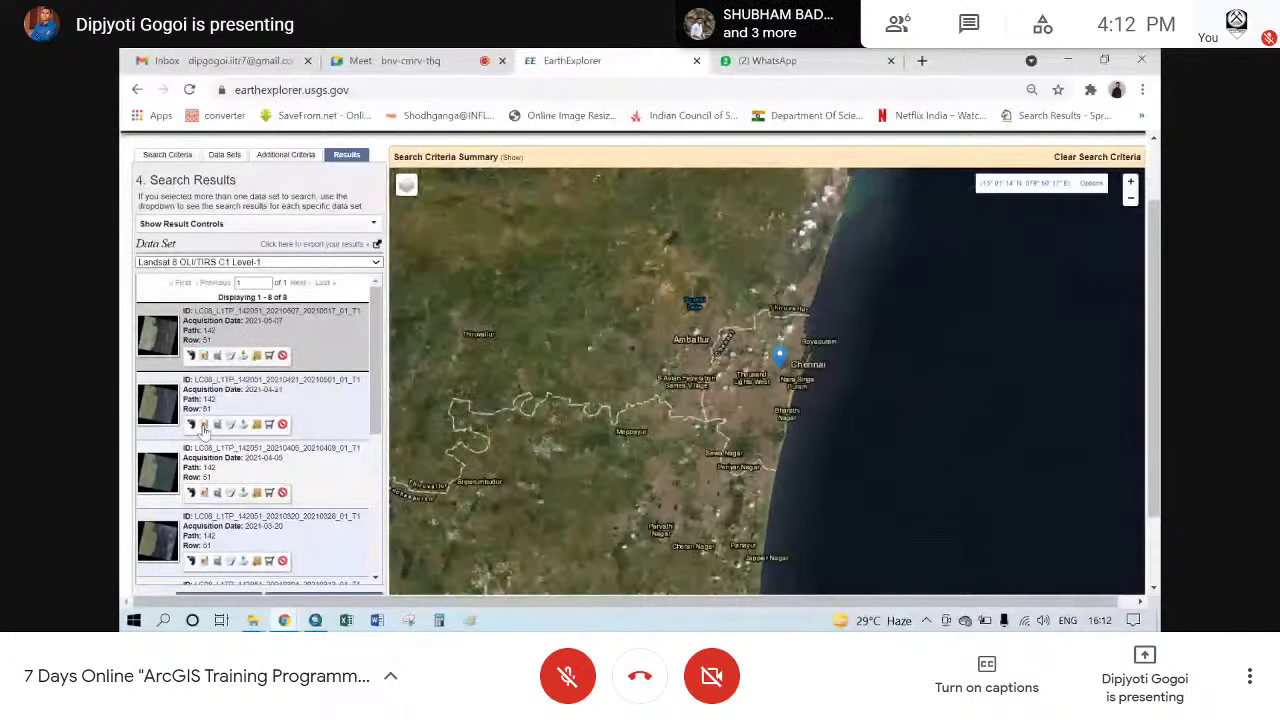
- Check the cloud cover around Chennai with the browse overlay of the 2021-04-21 scene, and remove the overlay
click(204, 424)
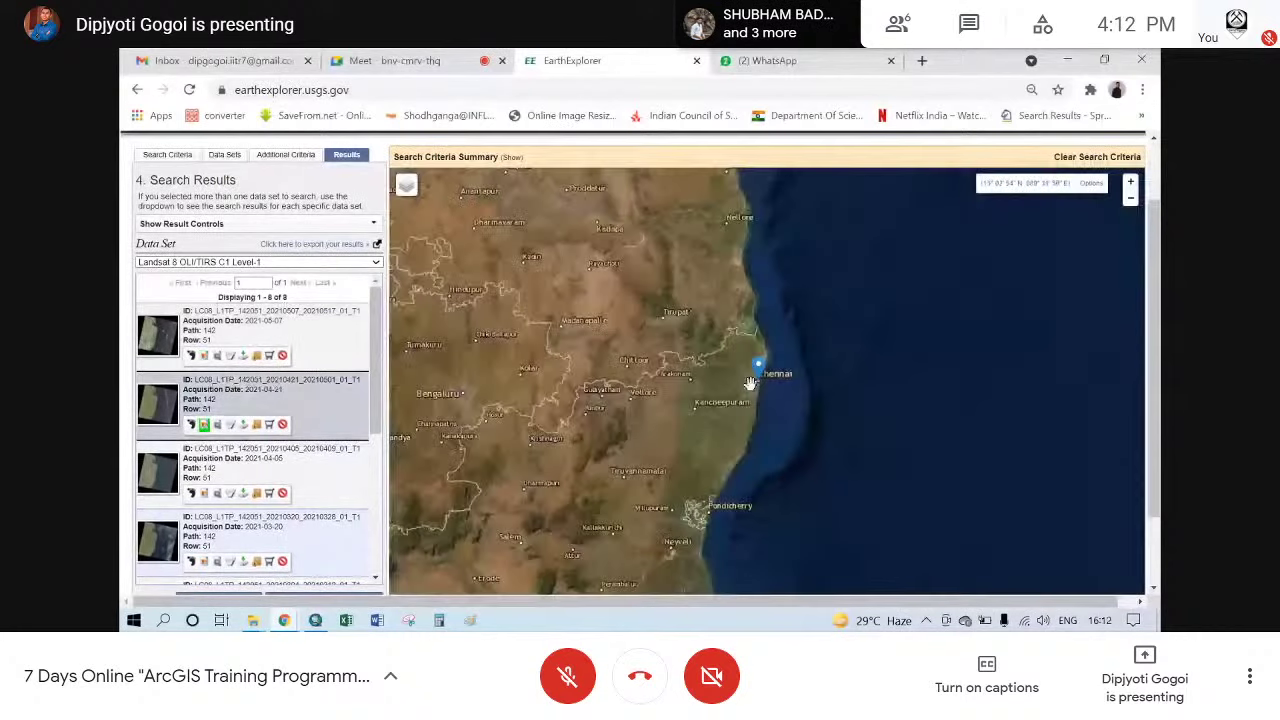
scroll(757, 383, up, 3)
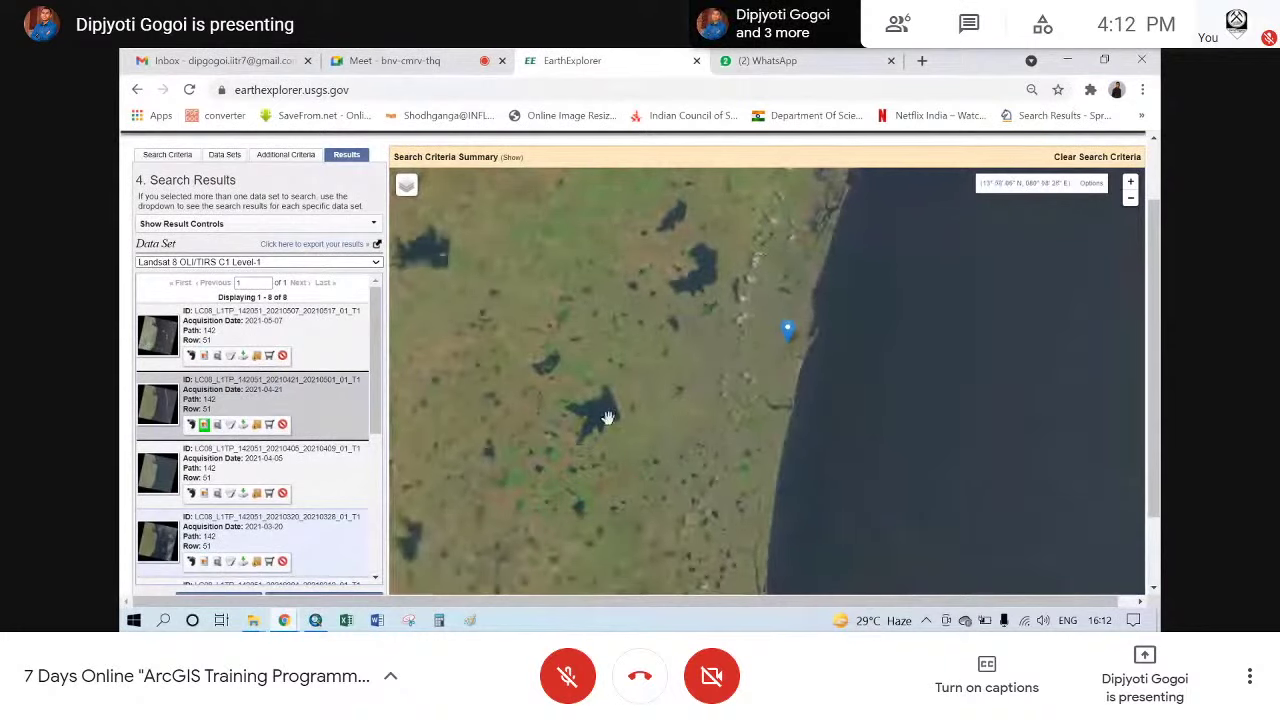
click(204, 425)
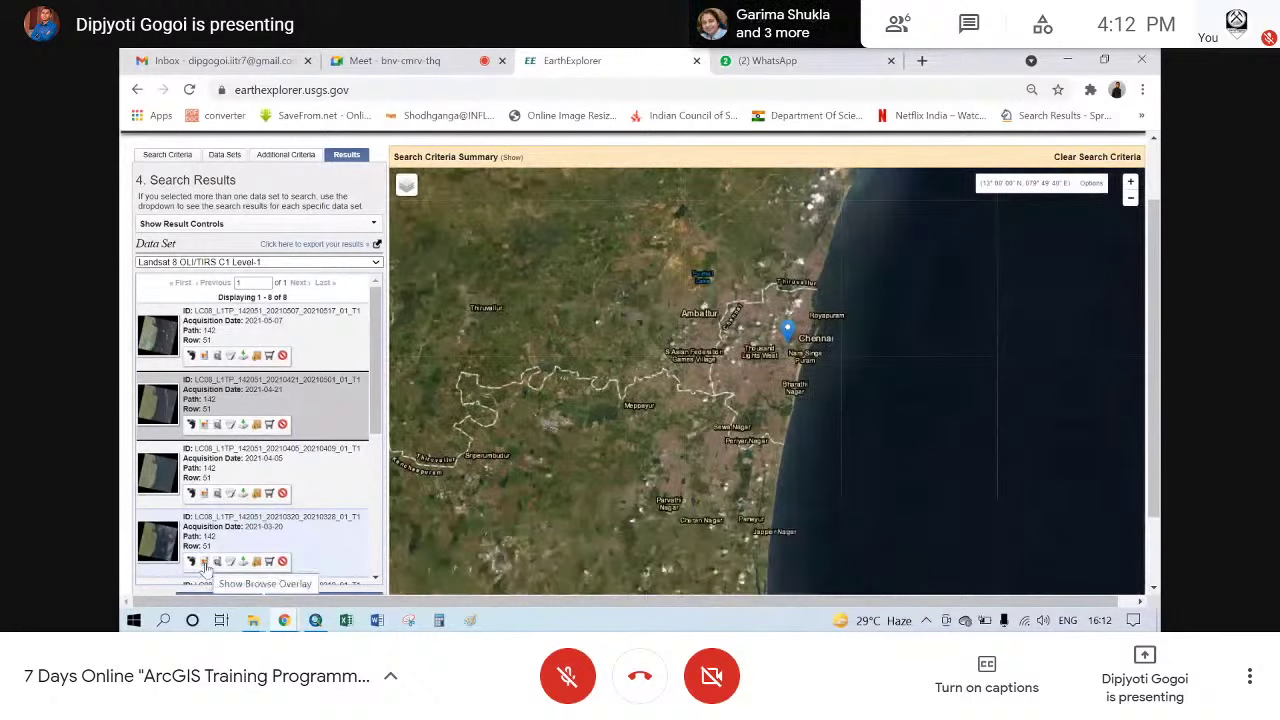
- Show the browse overlay of the scene acquired on 2021-03-20 and examine the Chennai coast up close
click(204, 563)
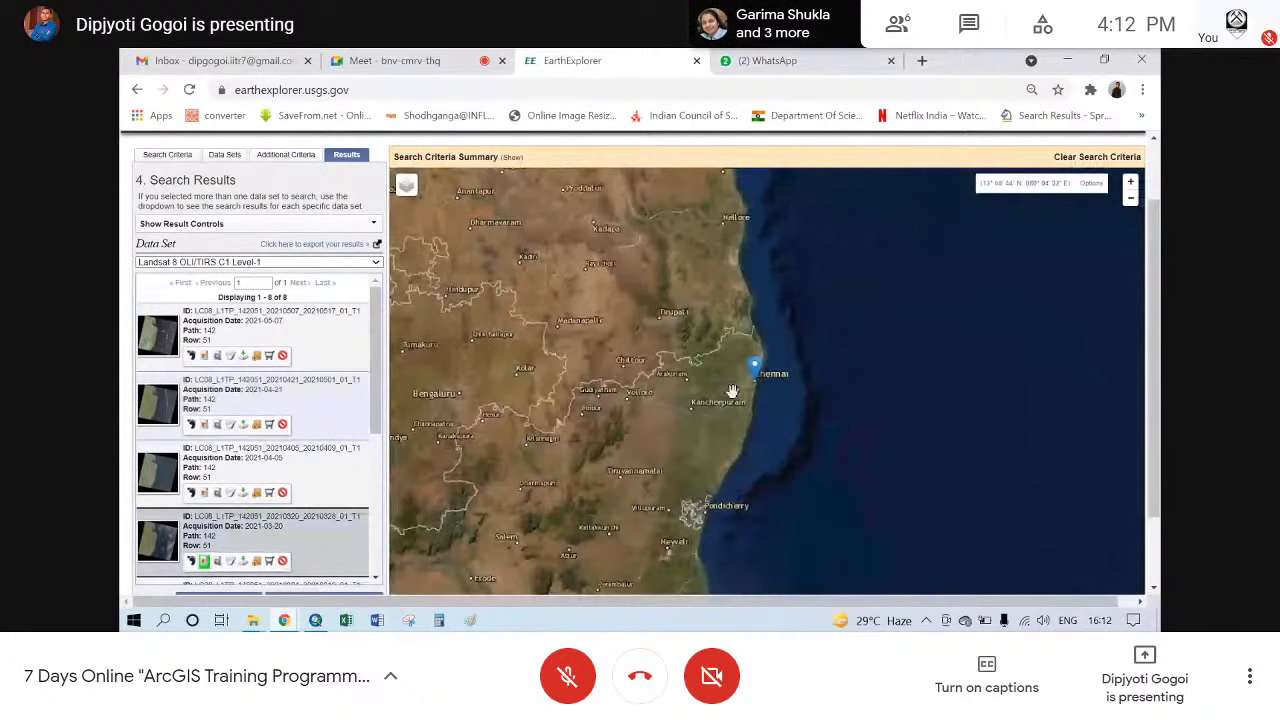
scroll(732, 391, up, 1)
scroll(778, 368, up, 1)
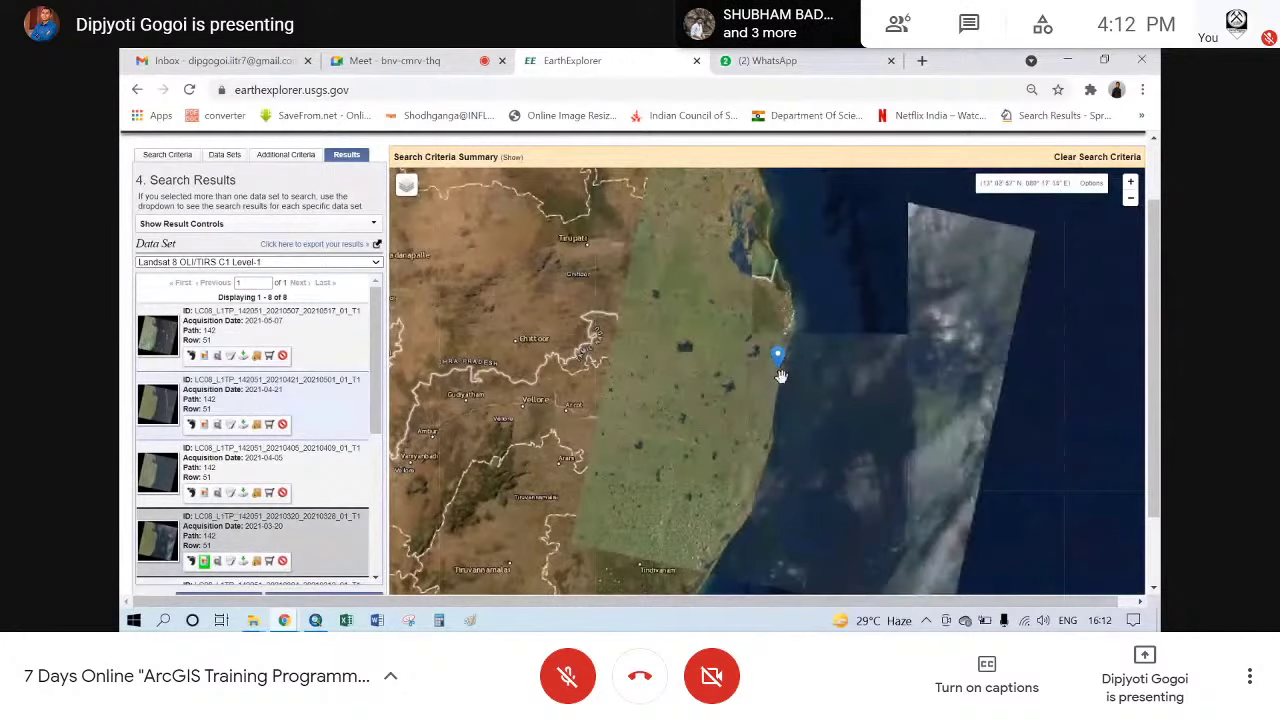
scroll(781, 376, up, 1)
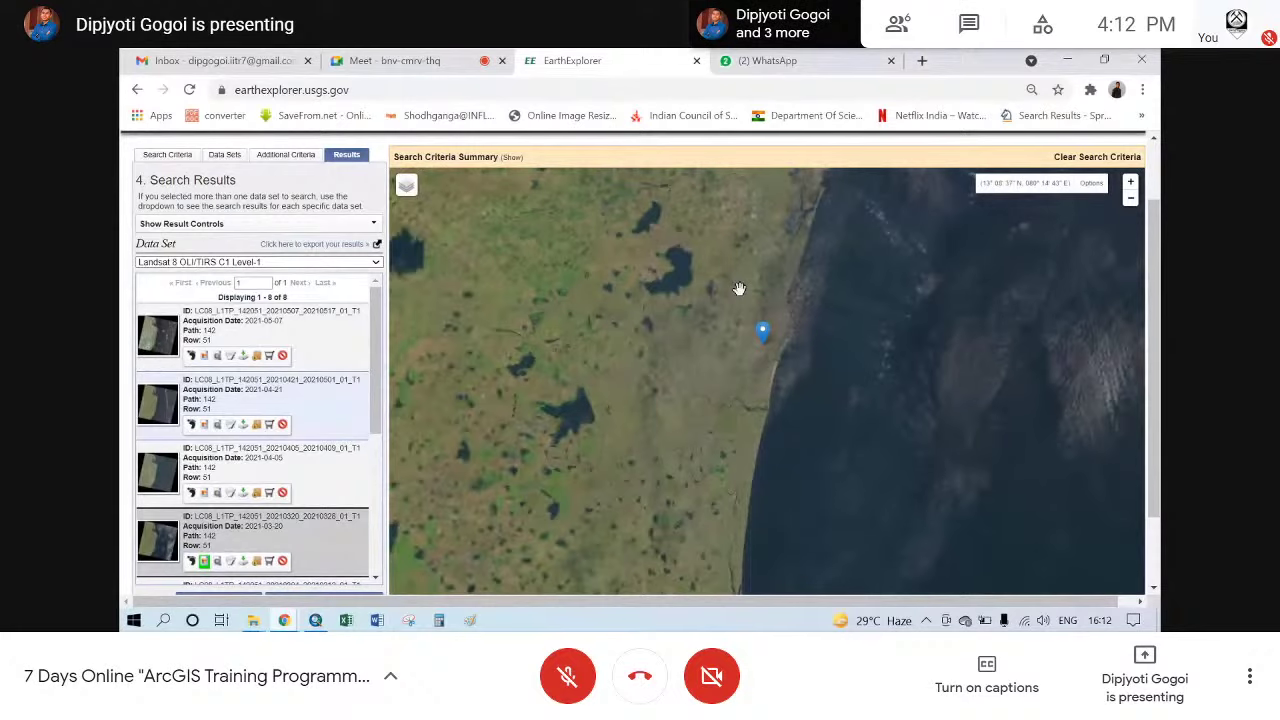
scroll(739, 289, up, 1)
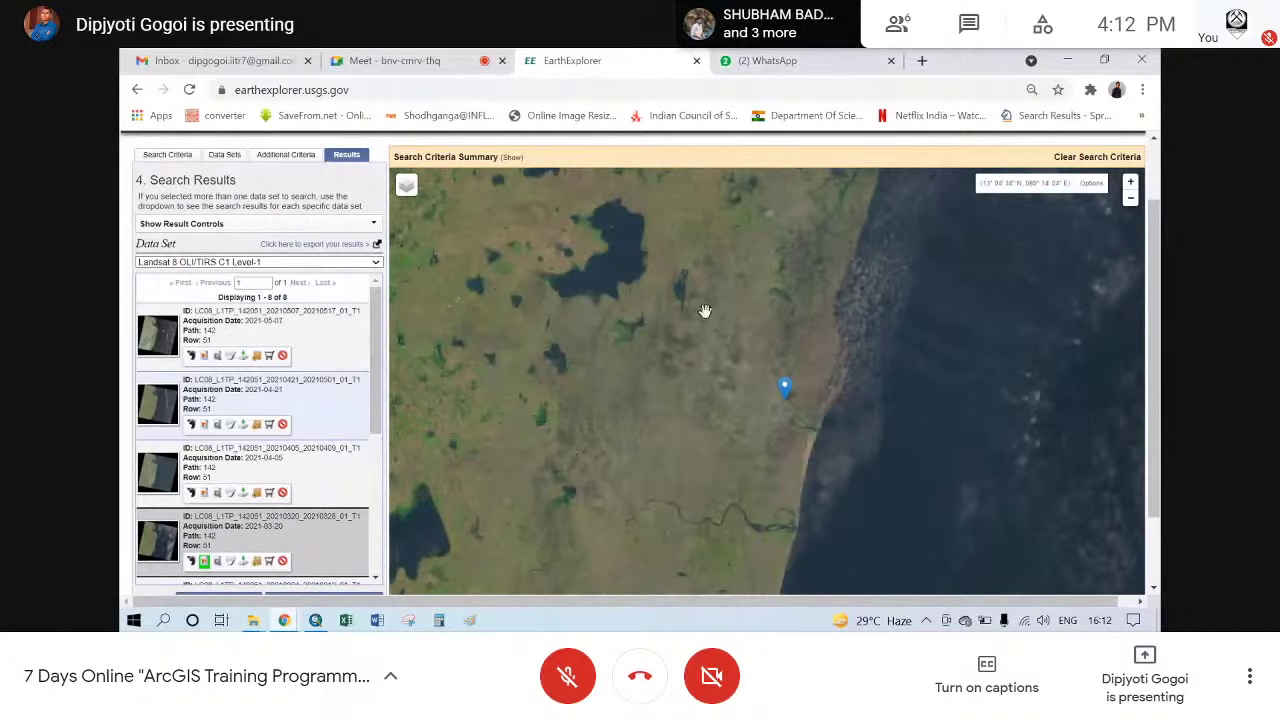
- View the download options of the 2021-03-20 scene, including the Level-1 GeoTIFF Data Product, and close them without downloading
scroll(320, 475, down, 2)
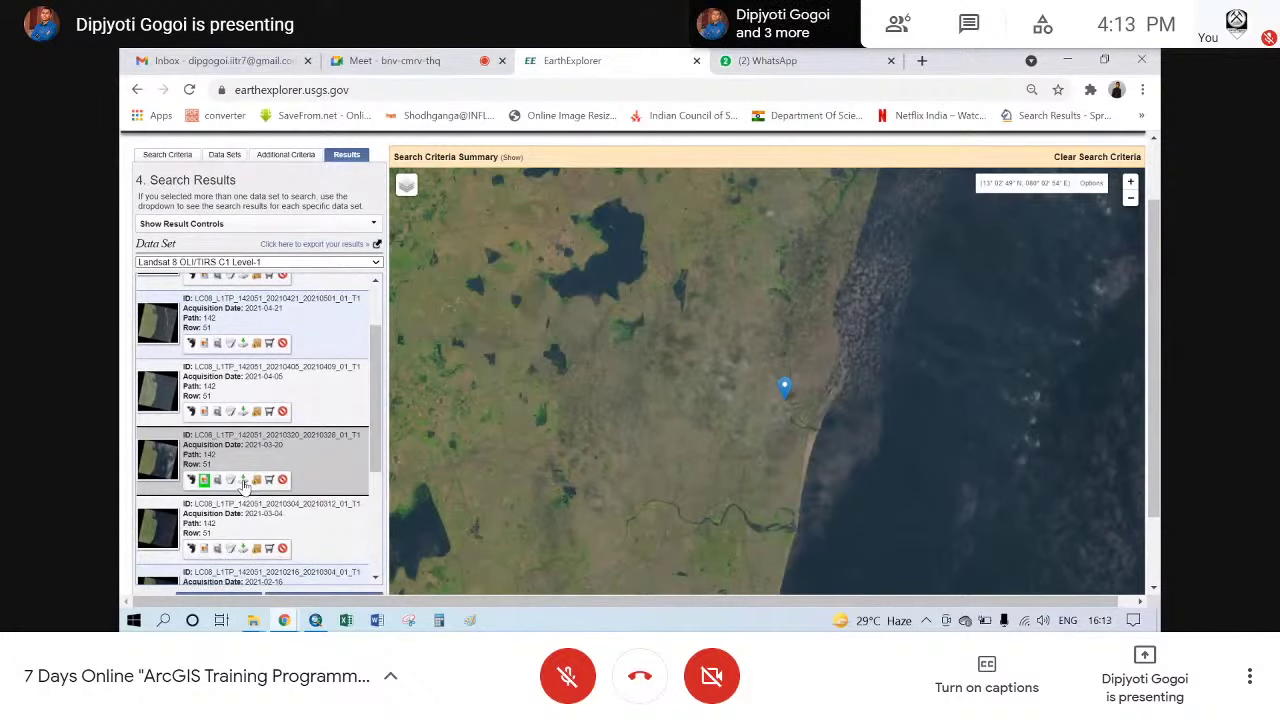
click(243, 483)
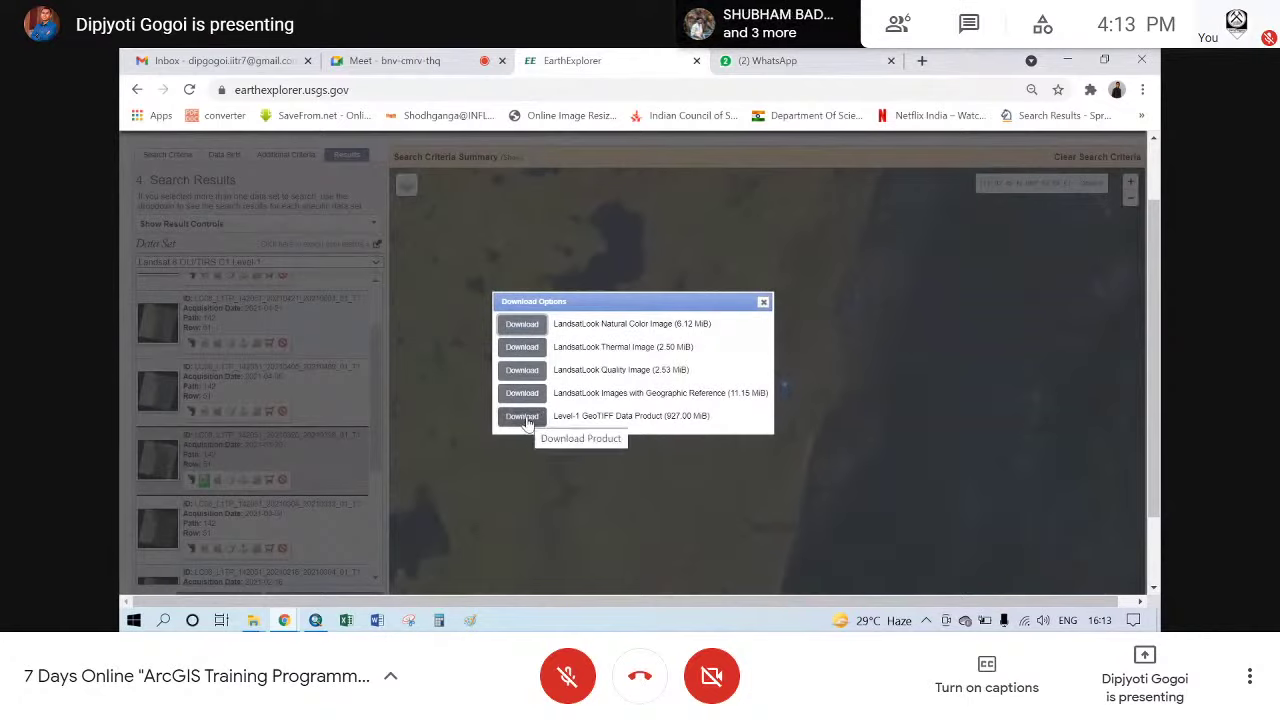
click(763, 303)
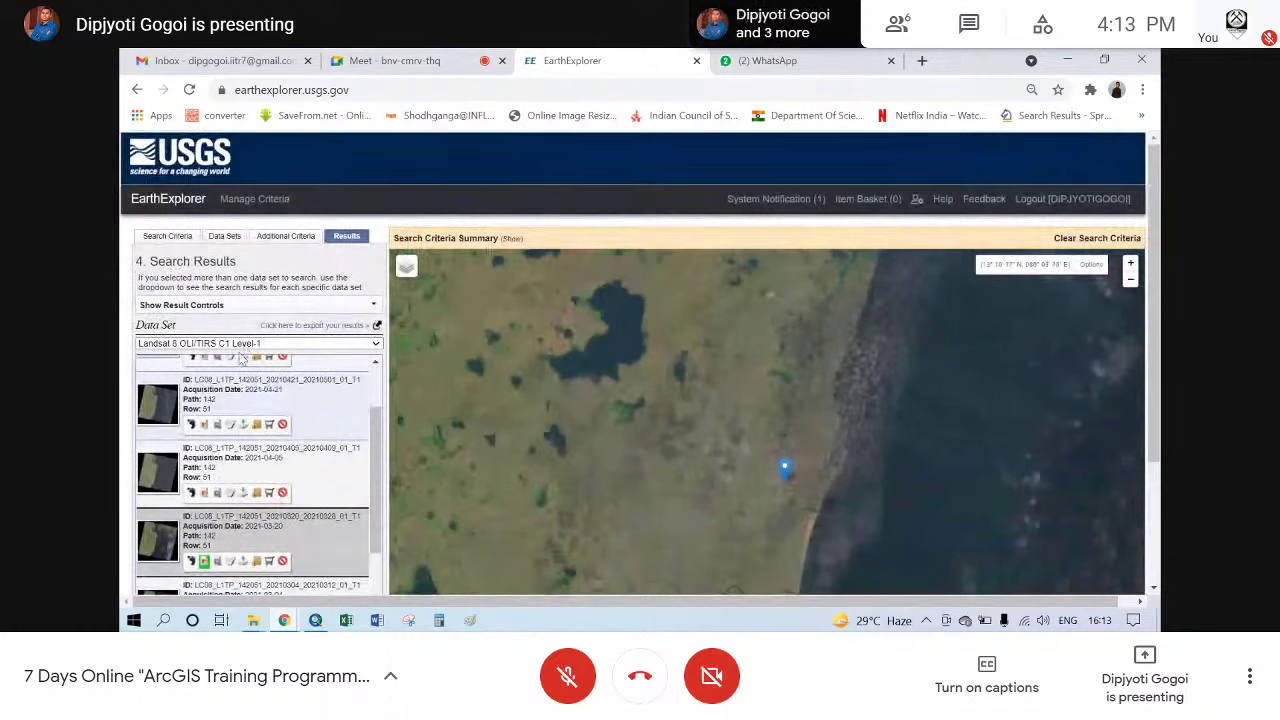
- Return to the data set selection and review the Landsat Collection 1 Level-1 entries
click(225, 237)
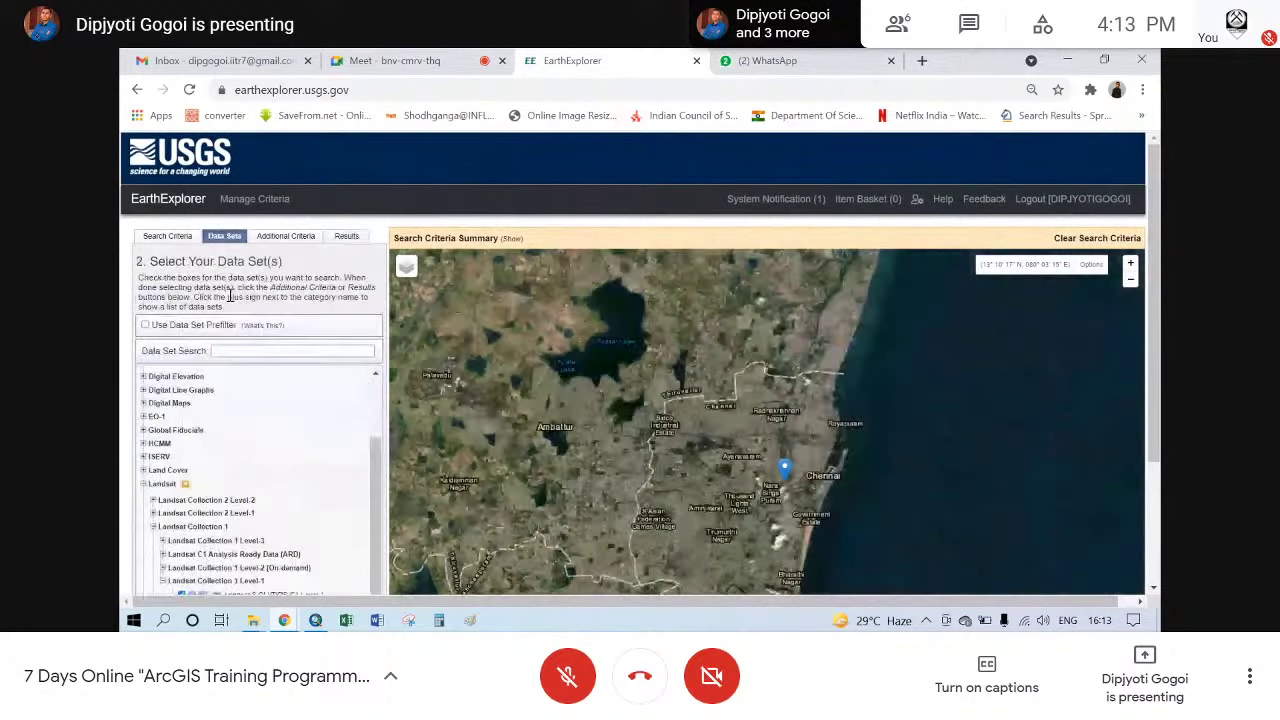
scroll(122, 432, down, 1)
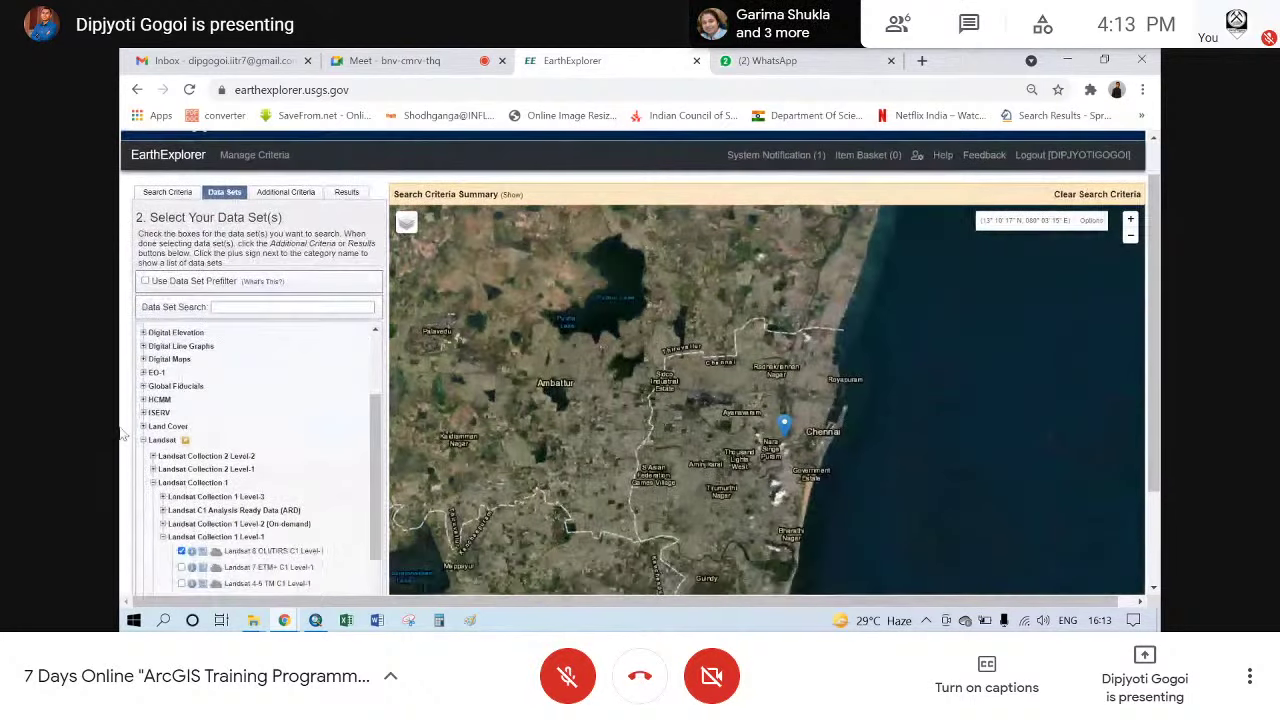
scroll(122, 432, down, 1)
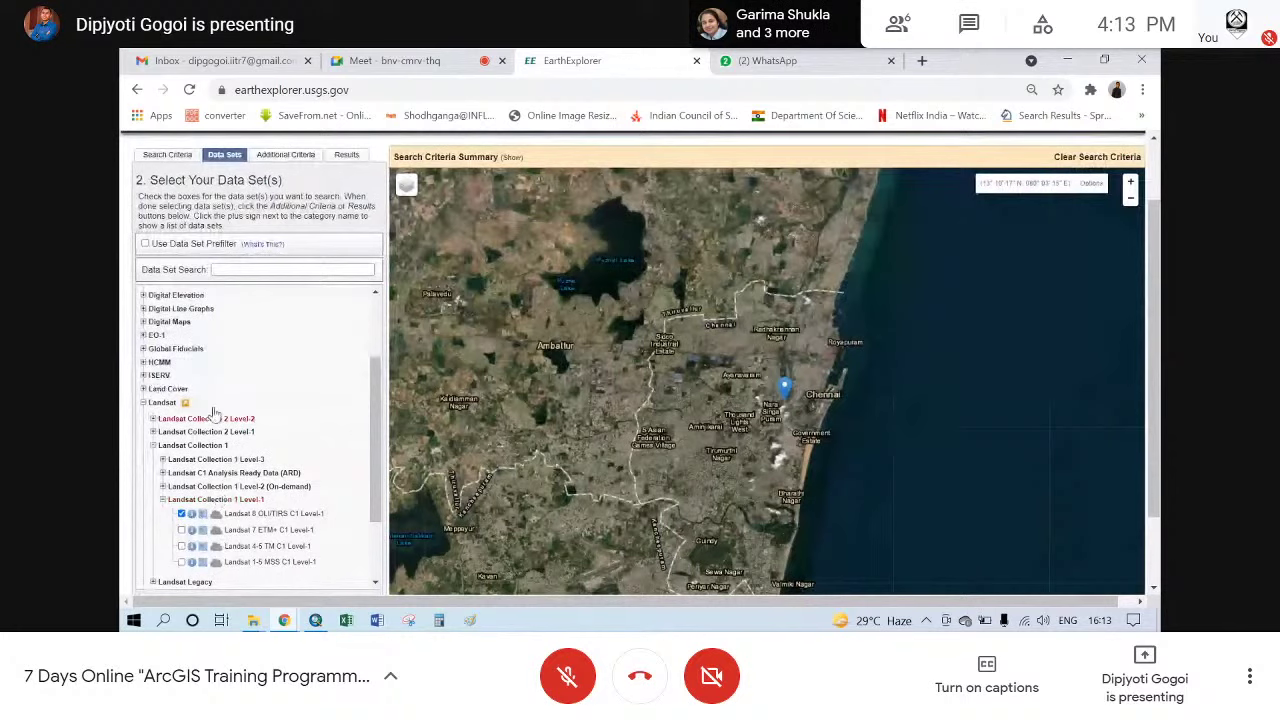
- Clear both the start date and the end date of the date range in the search criteria
click(168, 156)
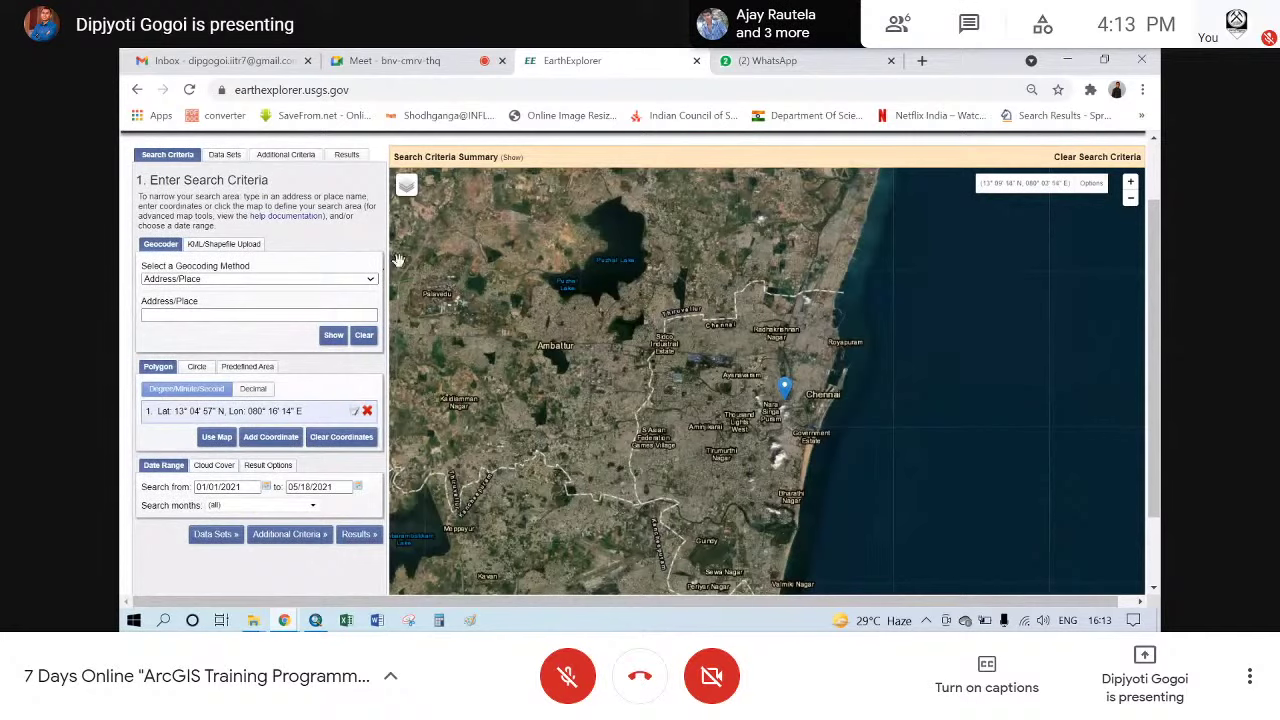
scroll(122, 252, down, 1)
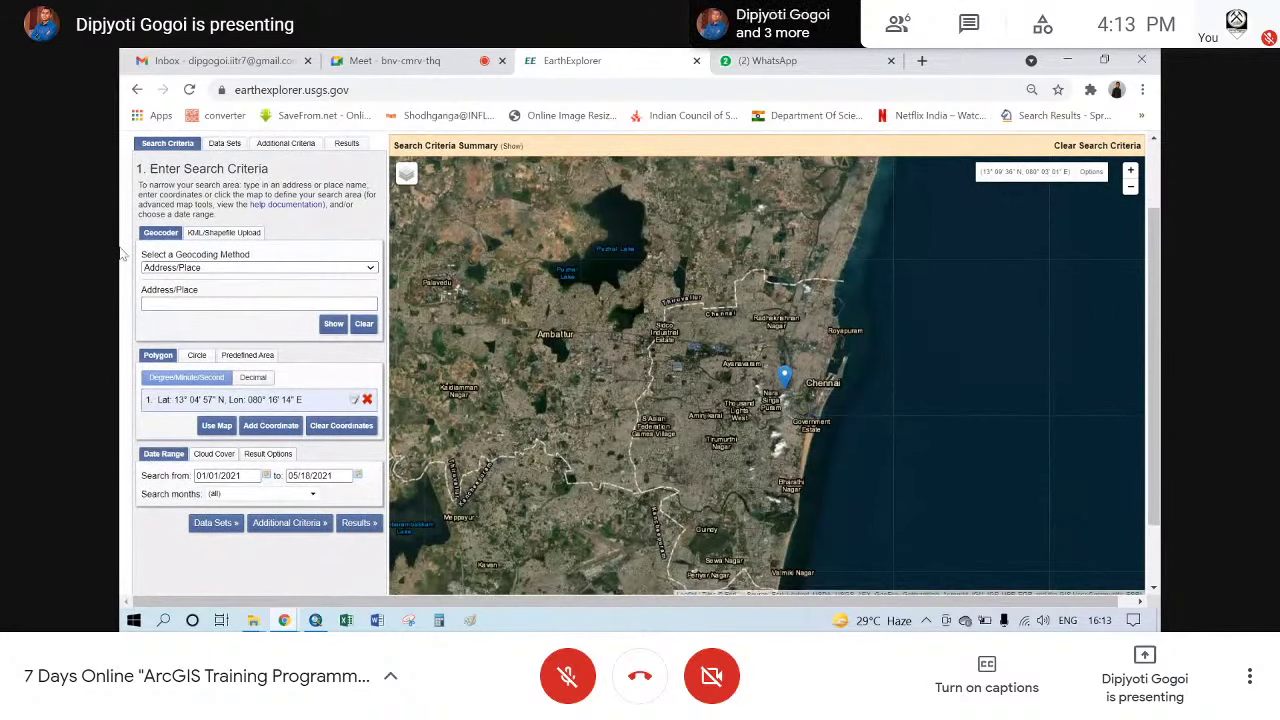
scroll(122, 252, down, 1)
click(189, 232)
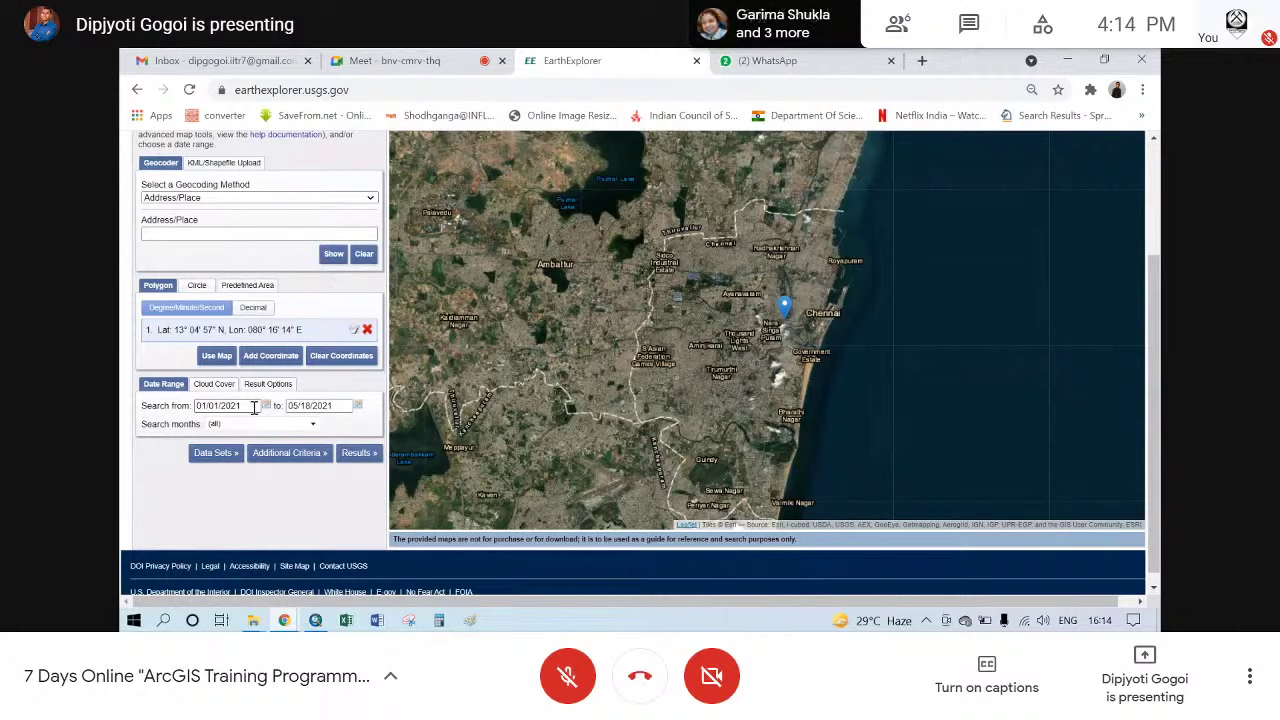
drag(255, 410, 198, 410)
key(BackSpace)
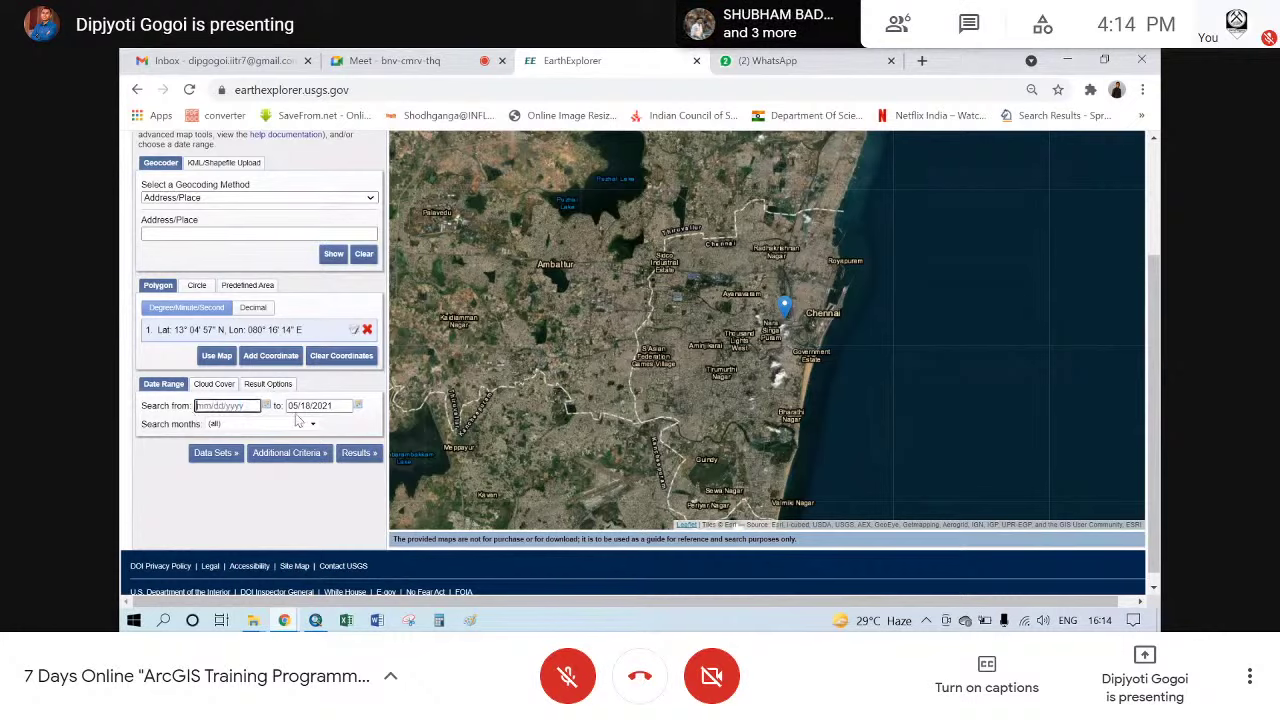
click(336, 405)
drag(336, 405, 286, 414)
key(BackSpace)
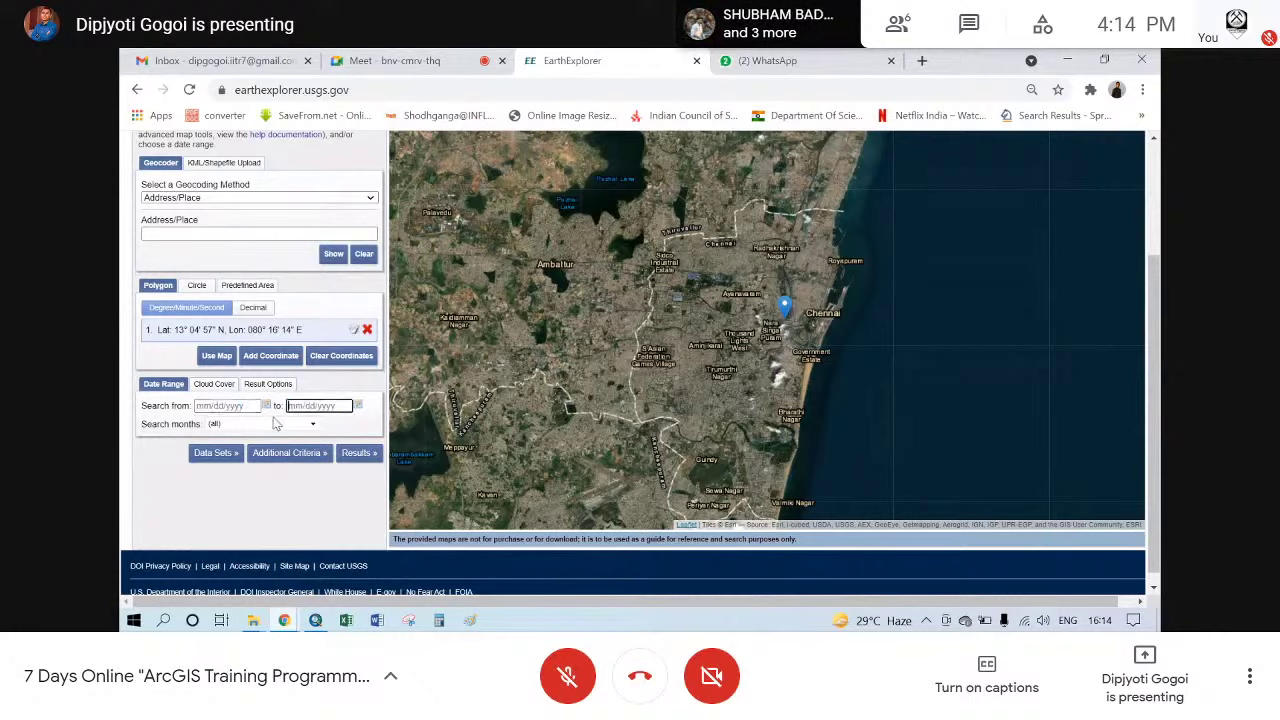
click(162, 466)
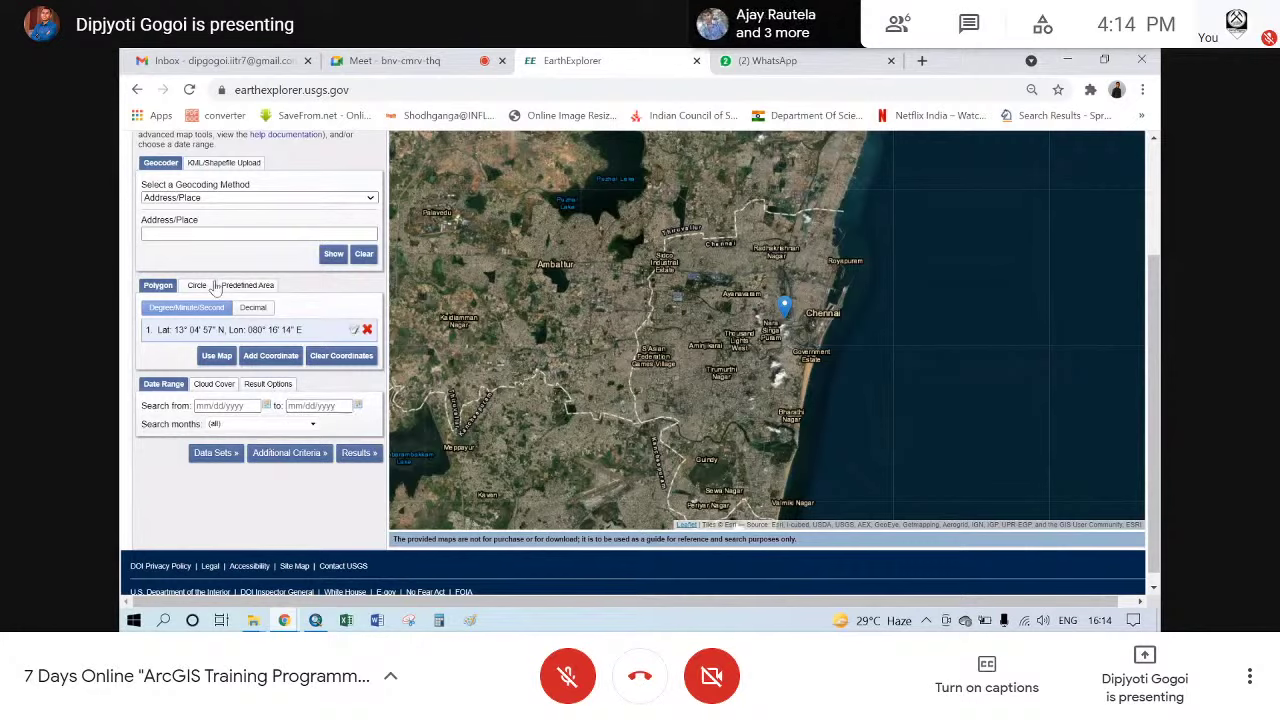
- Deselect the Landsat 8 OLI/TIRS C1 Level-1 data set and collapse the Landsat categories in the data set list
click(213, 455)
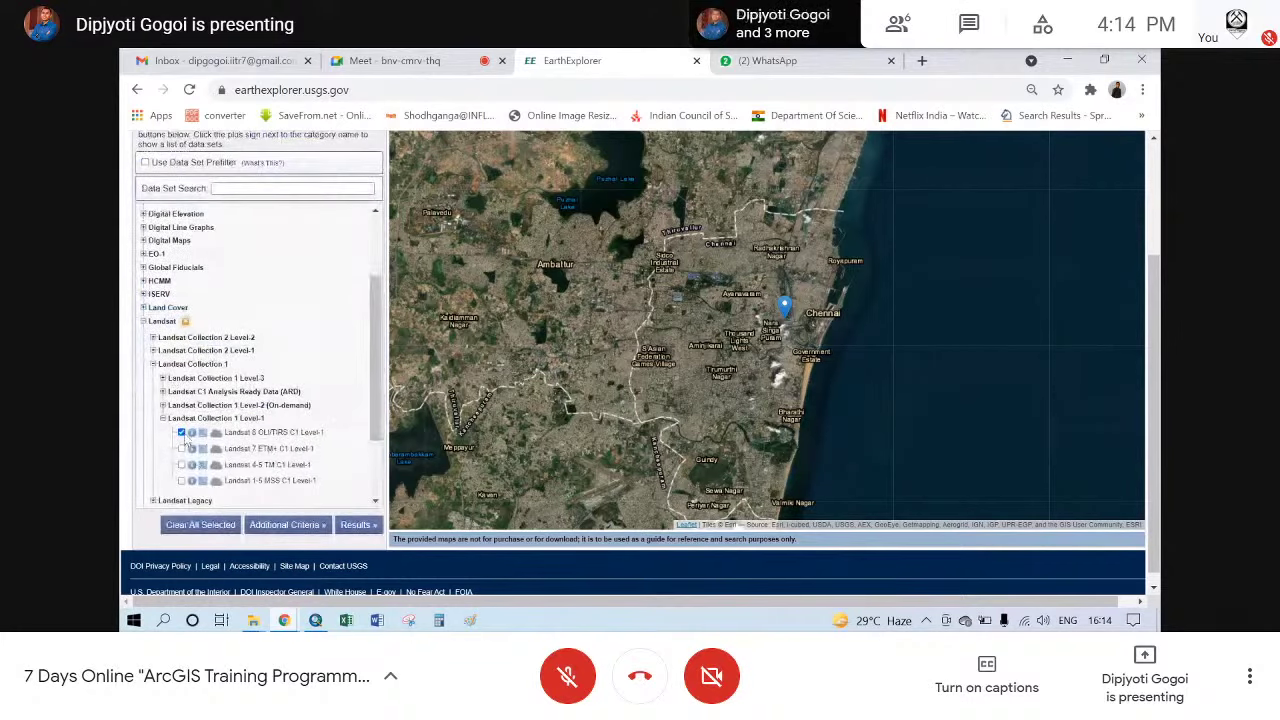
click(162, 418)
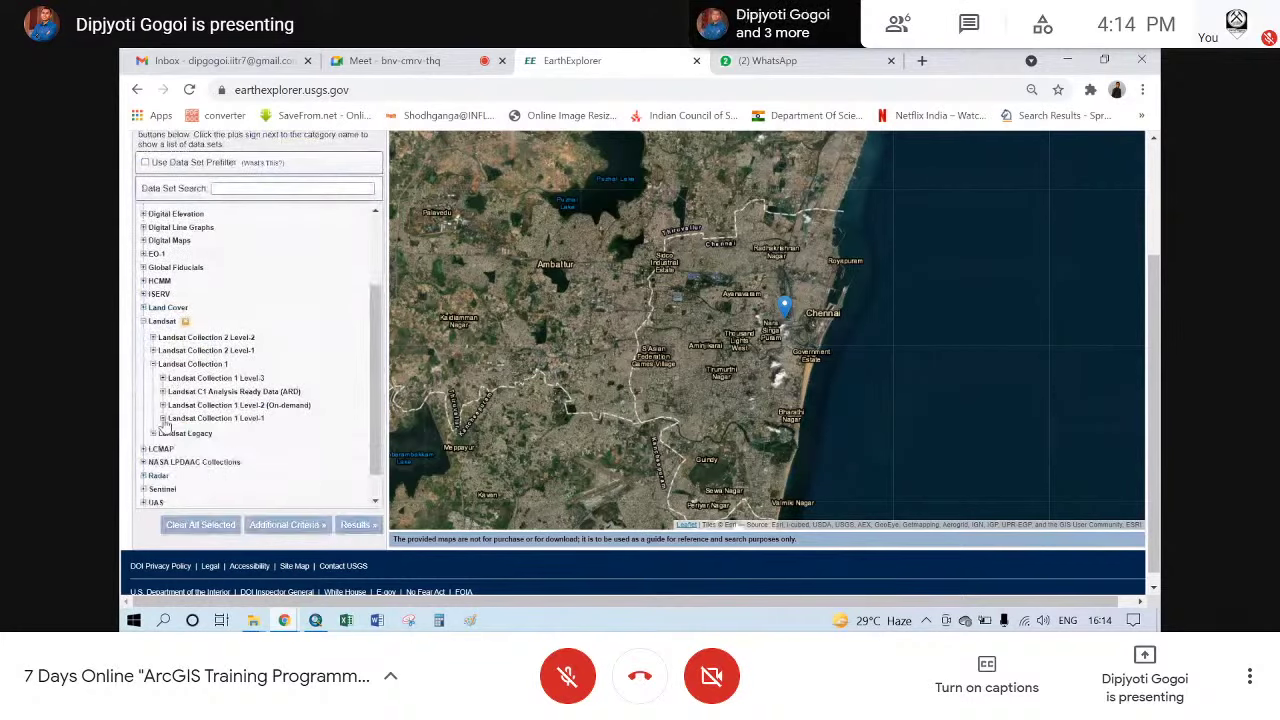
click(153, 365)
click(143, 347)
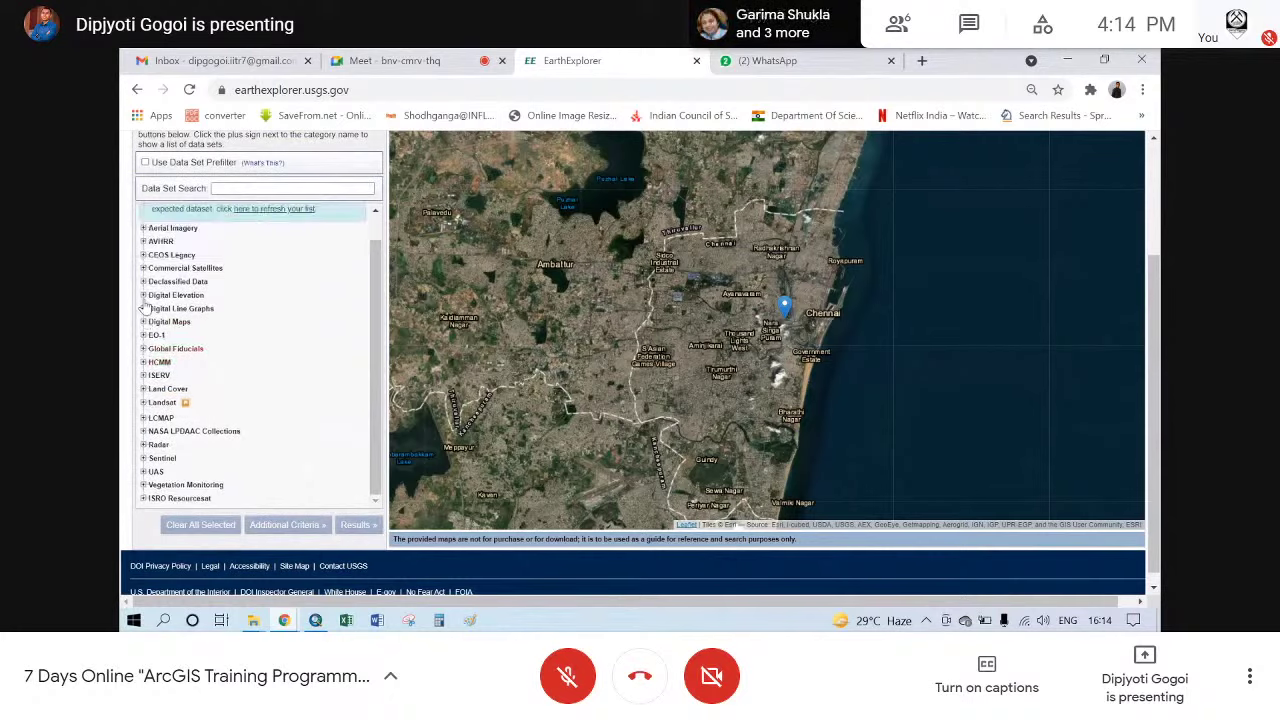
- Select the SRTM 1 Arc-Second Global data set within the SRTM group of Digital Elevation
click(143, 295)
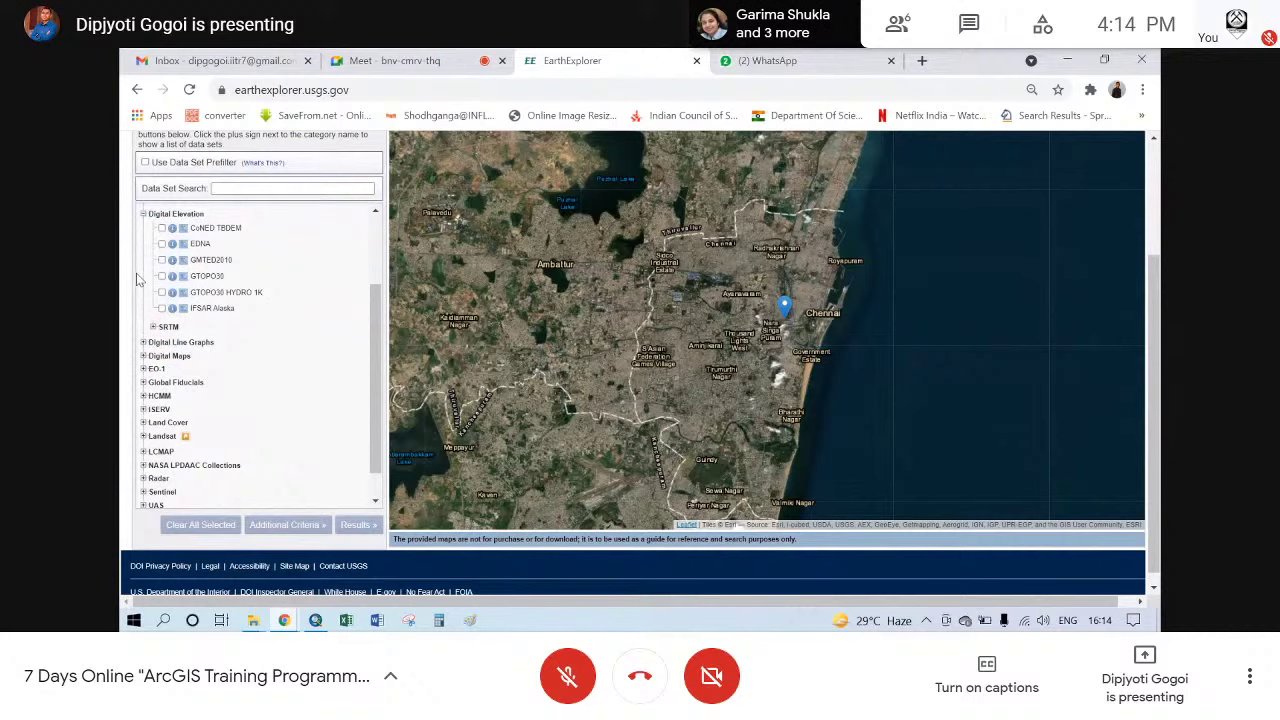
scroll(140, 280, up, 1)
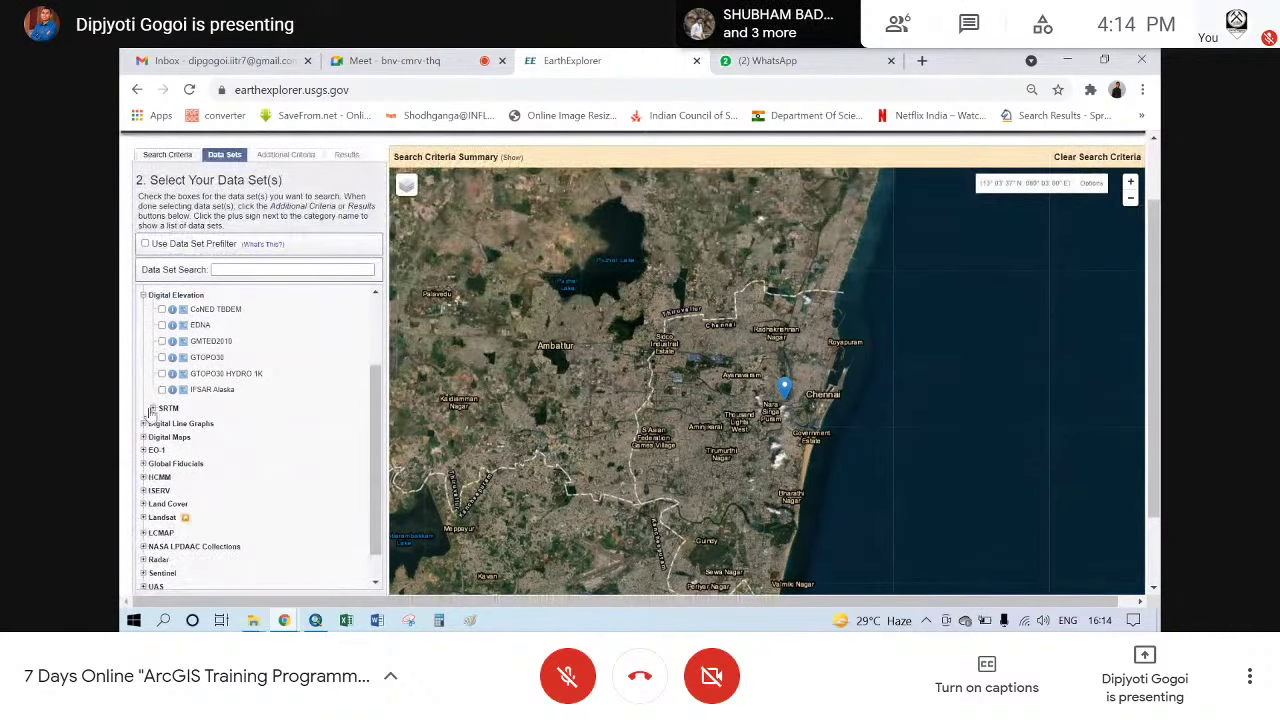
click(153, 408)
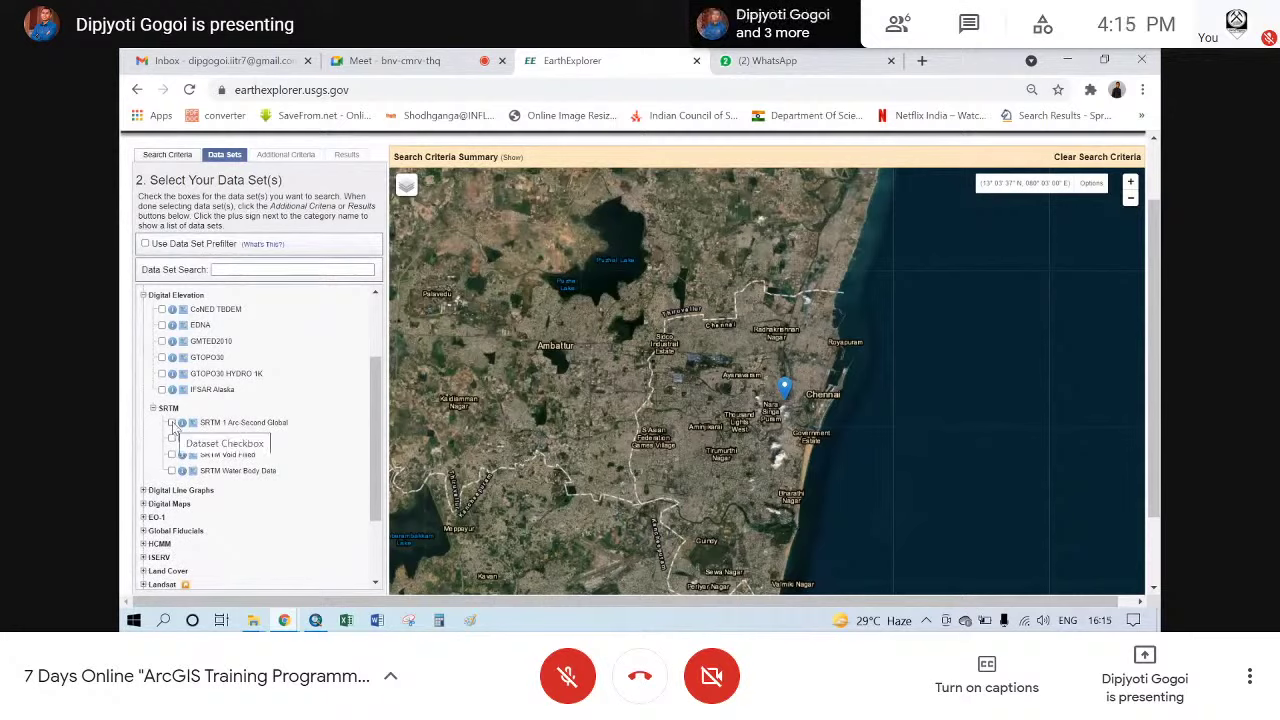
click(172, 423)
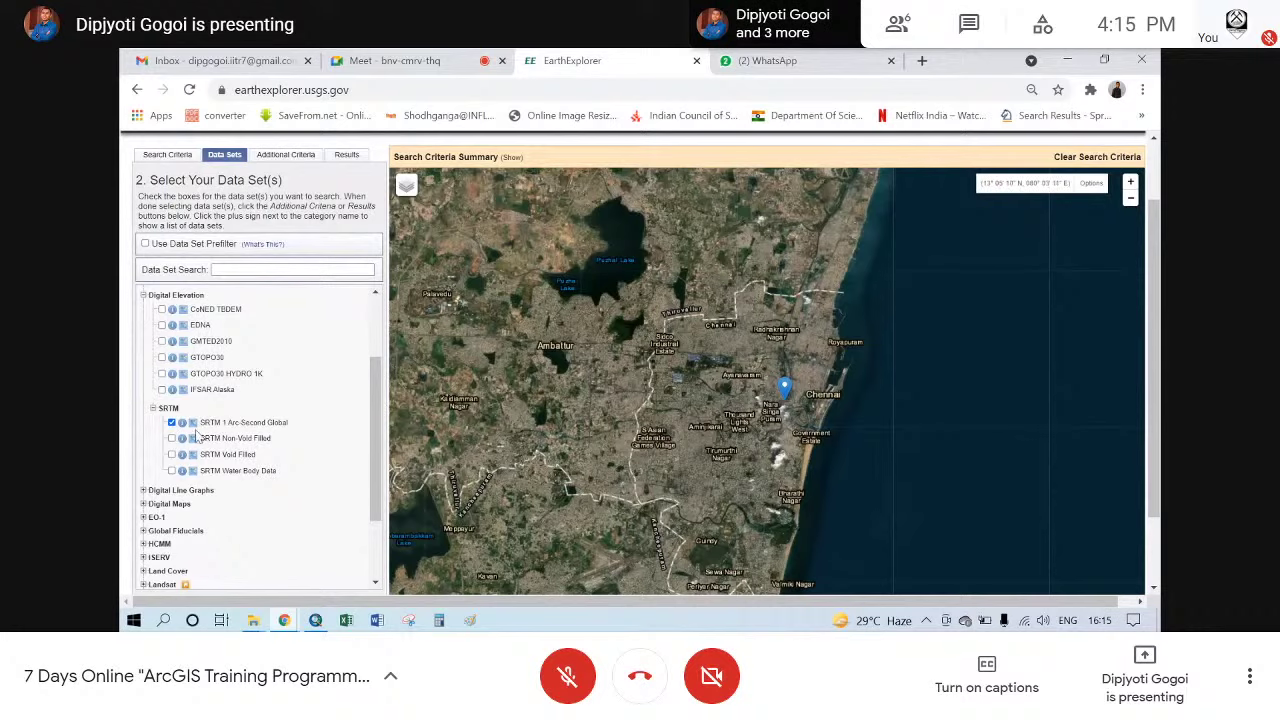
- Display the search results for the SRTM 1 Arc-Second Global data set
scroll(220, 450, down, 2)
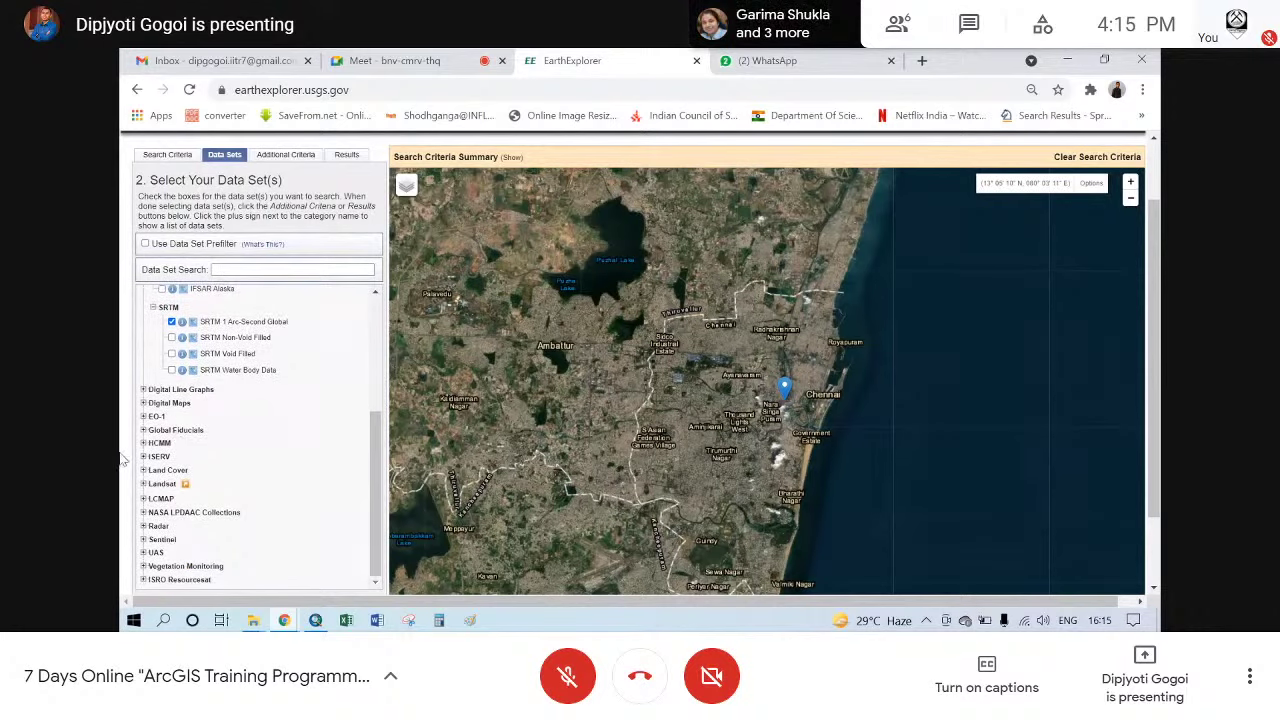
scroll(120, 458, down, 1)
scroll(355, 515, down, 1)
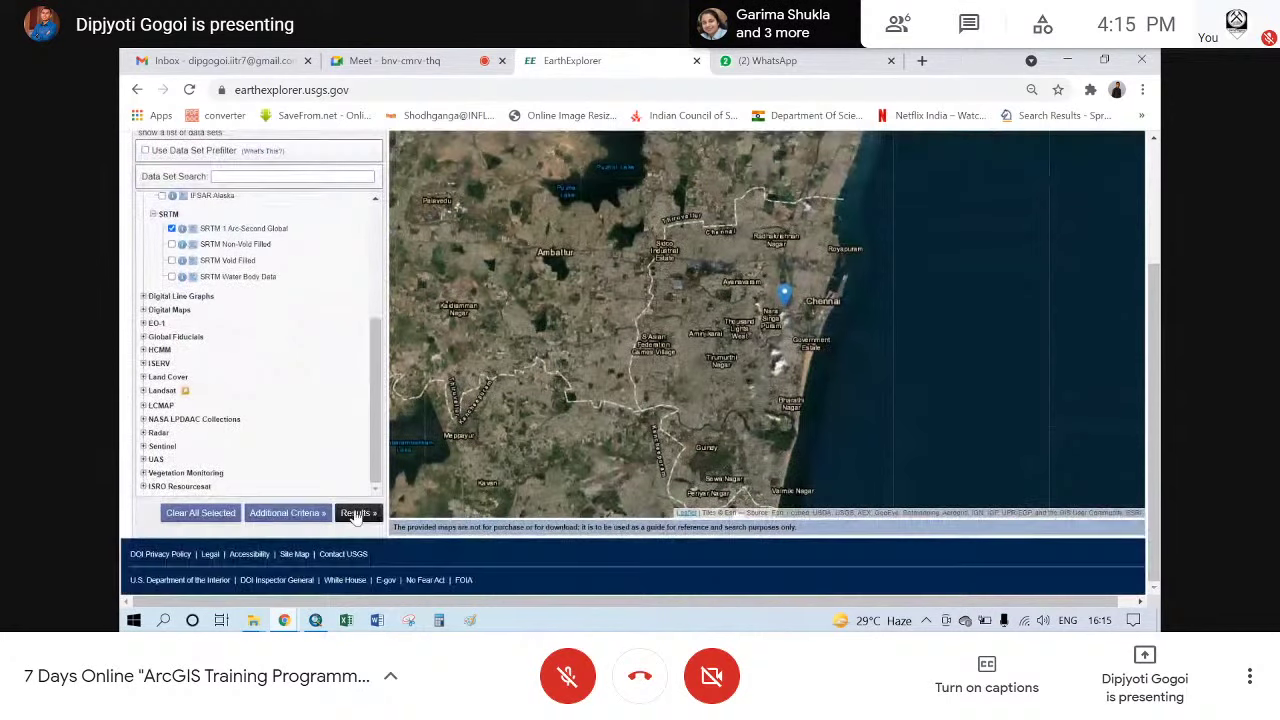
click(355, 513)
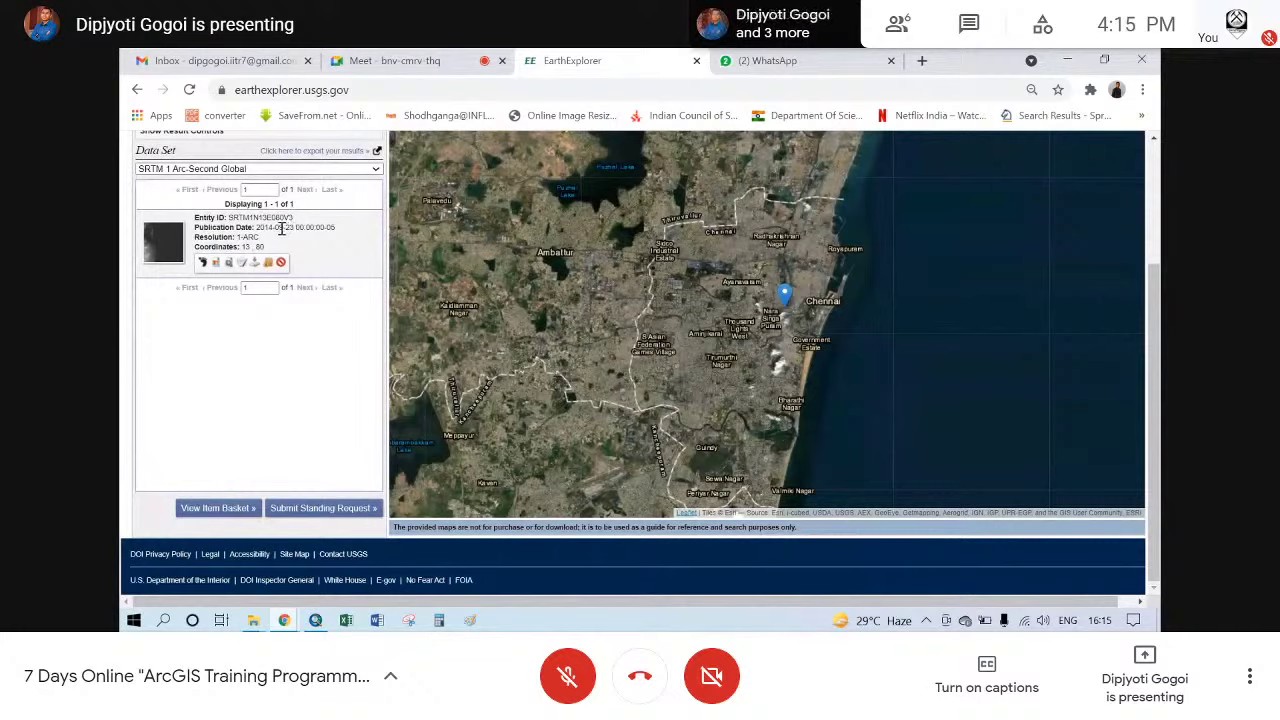
- Overlay the browse image of the found SRTM tile on the map and check the tile's download options
click(215, 263)
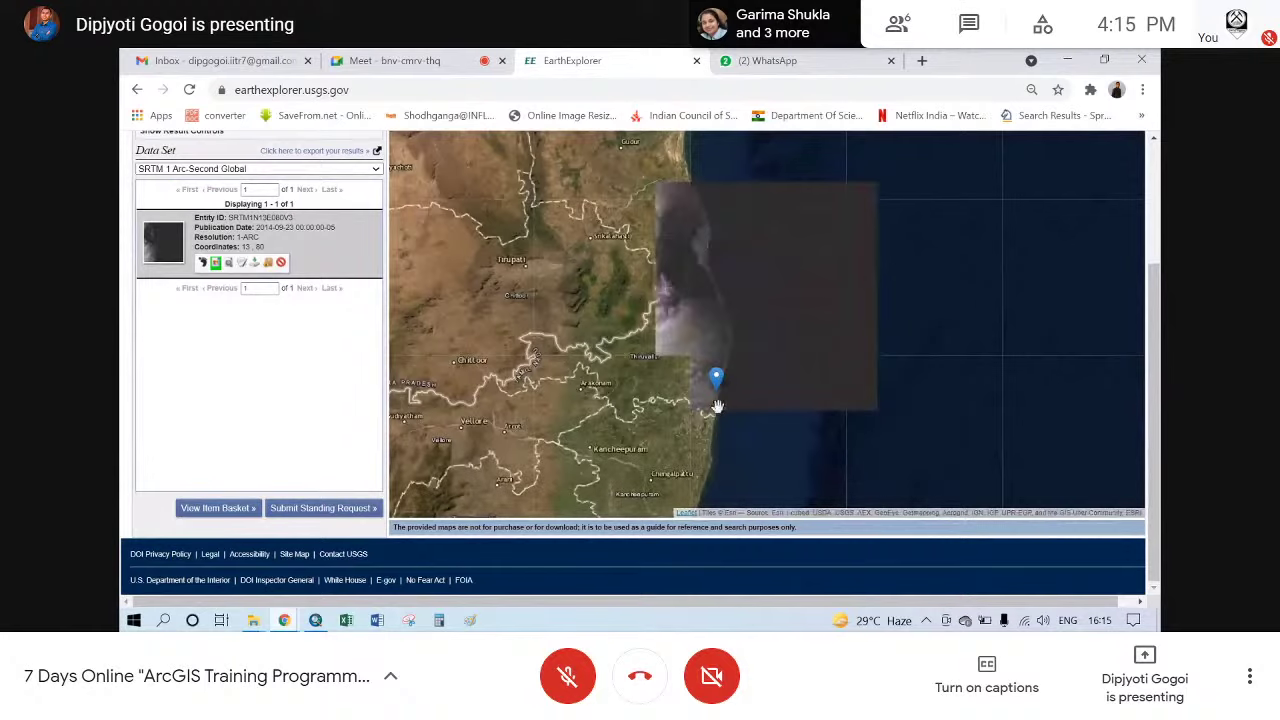
scroll(717, 406, up, 3)
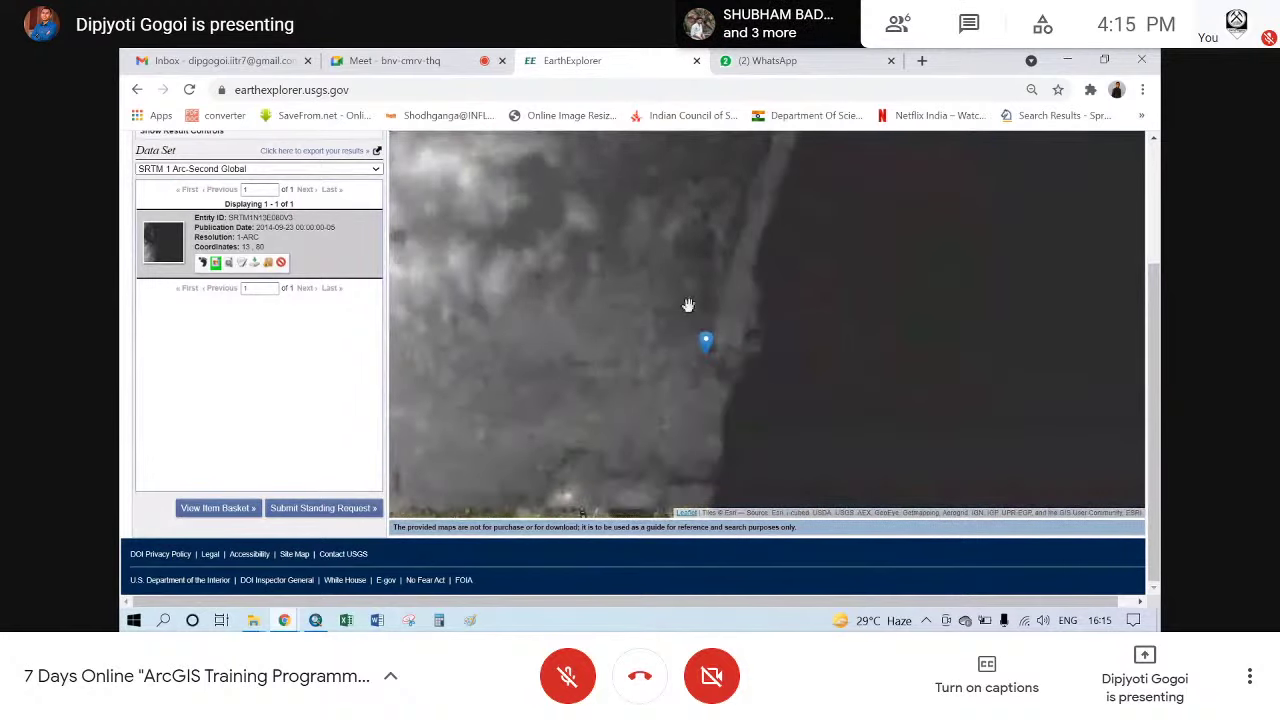
scroll(706, 326, down, 1)
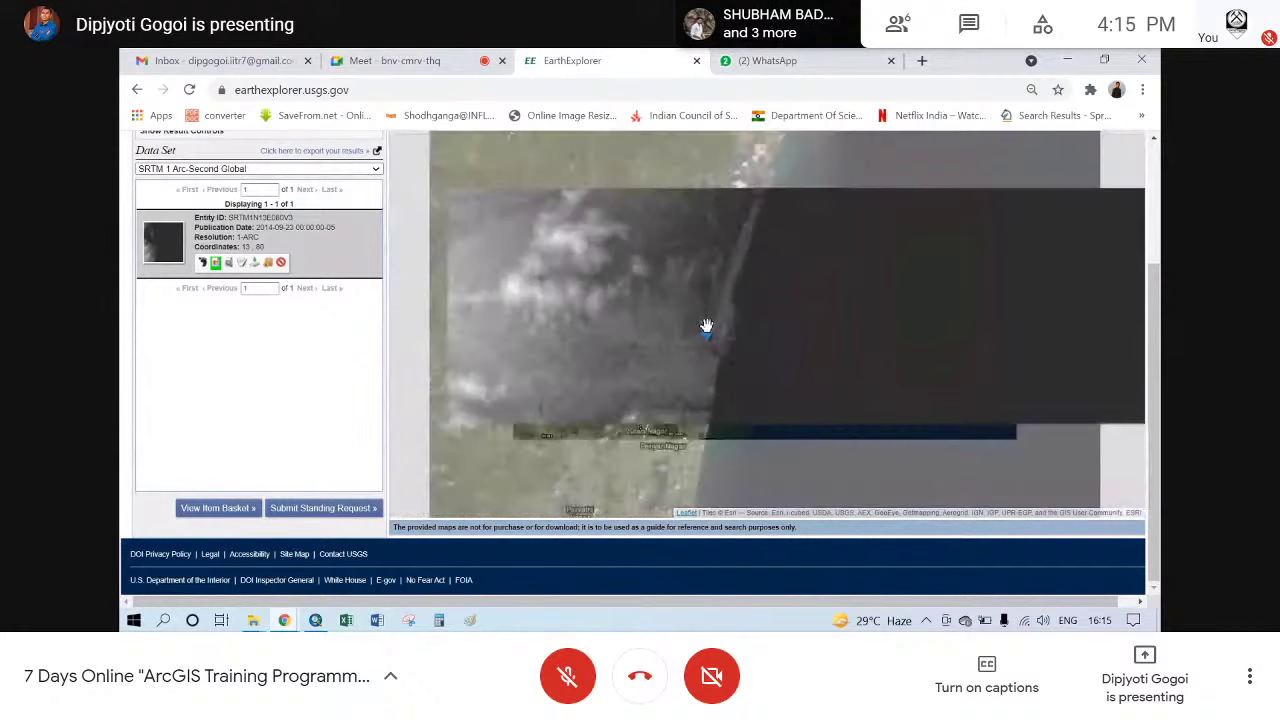
scroll(690, 335, down, 1)
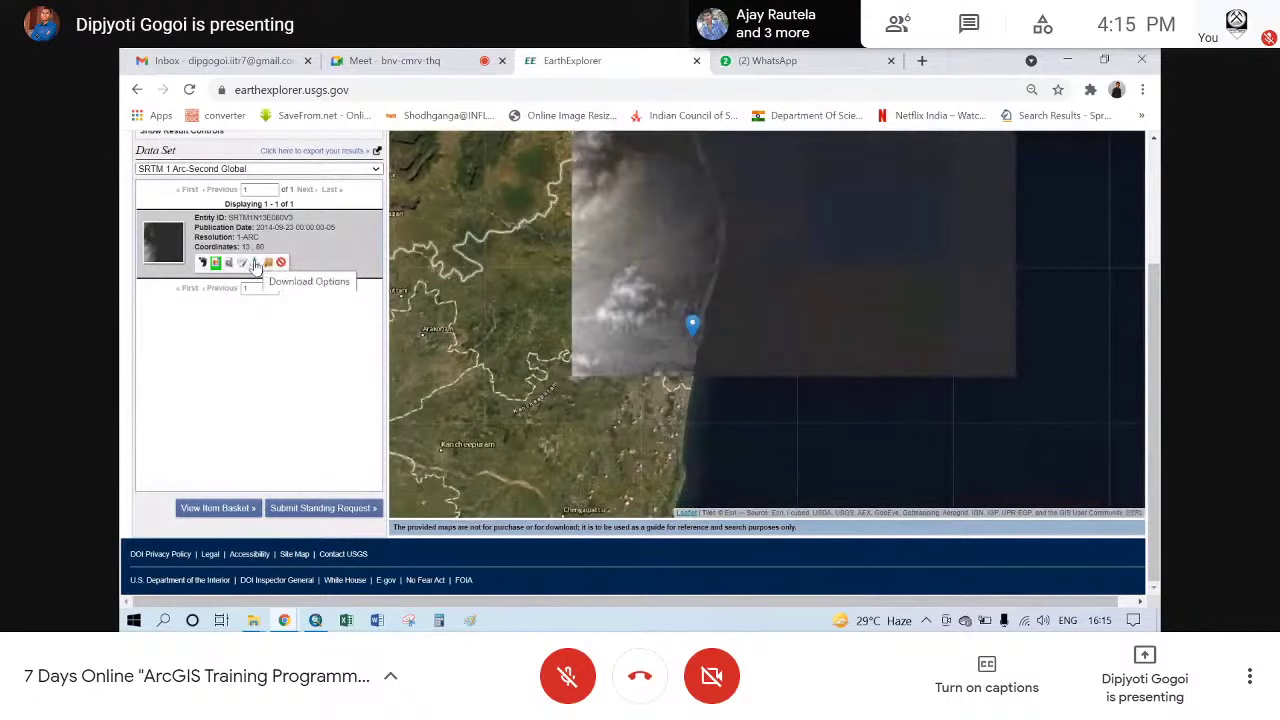
click(255, 263)
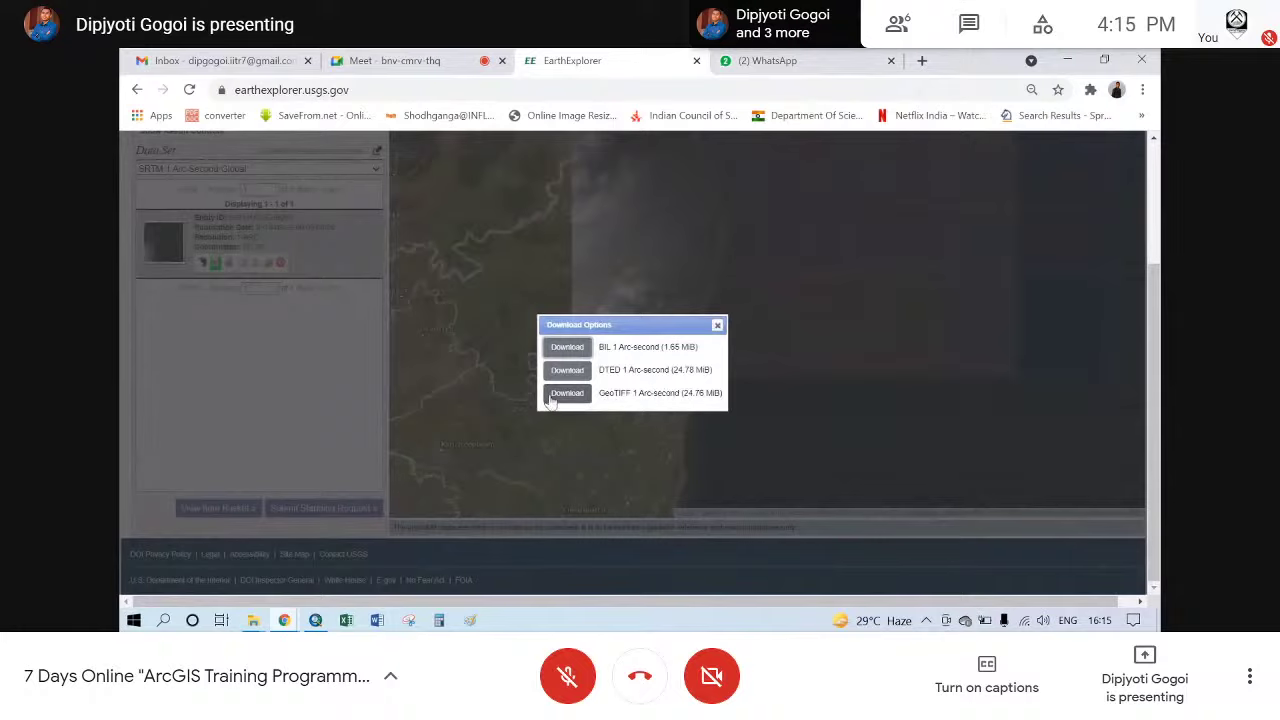
click(717, 327)
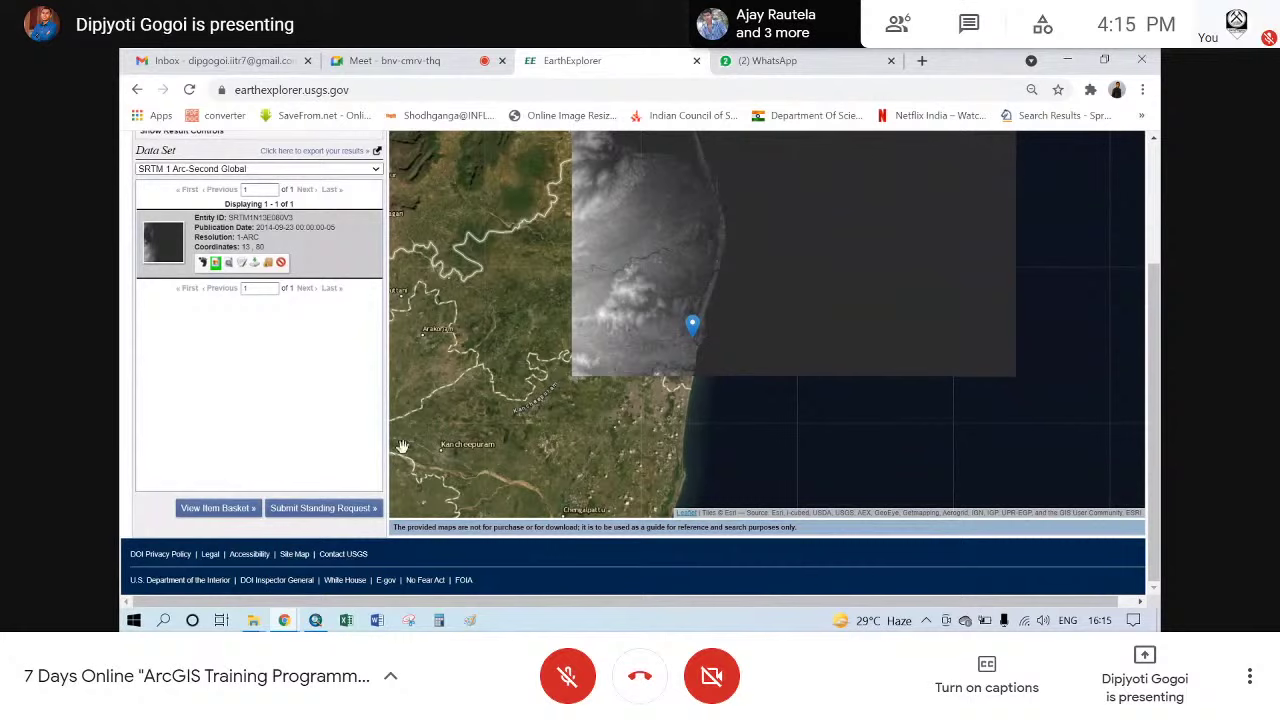
mouse_move(274, 622)
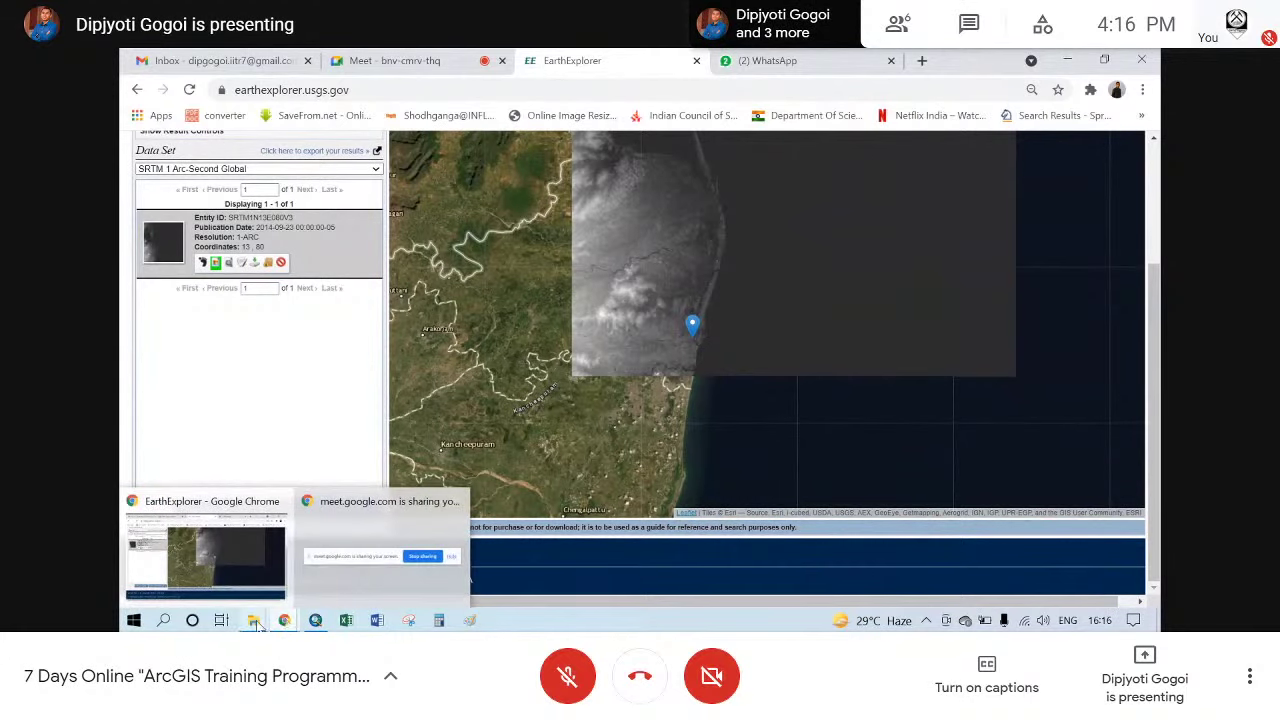
mouse_move(316, 622)
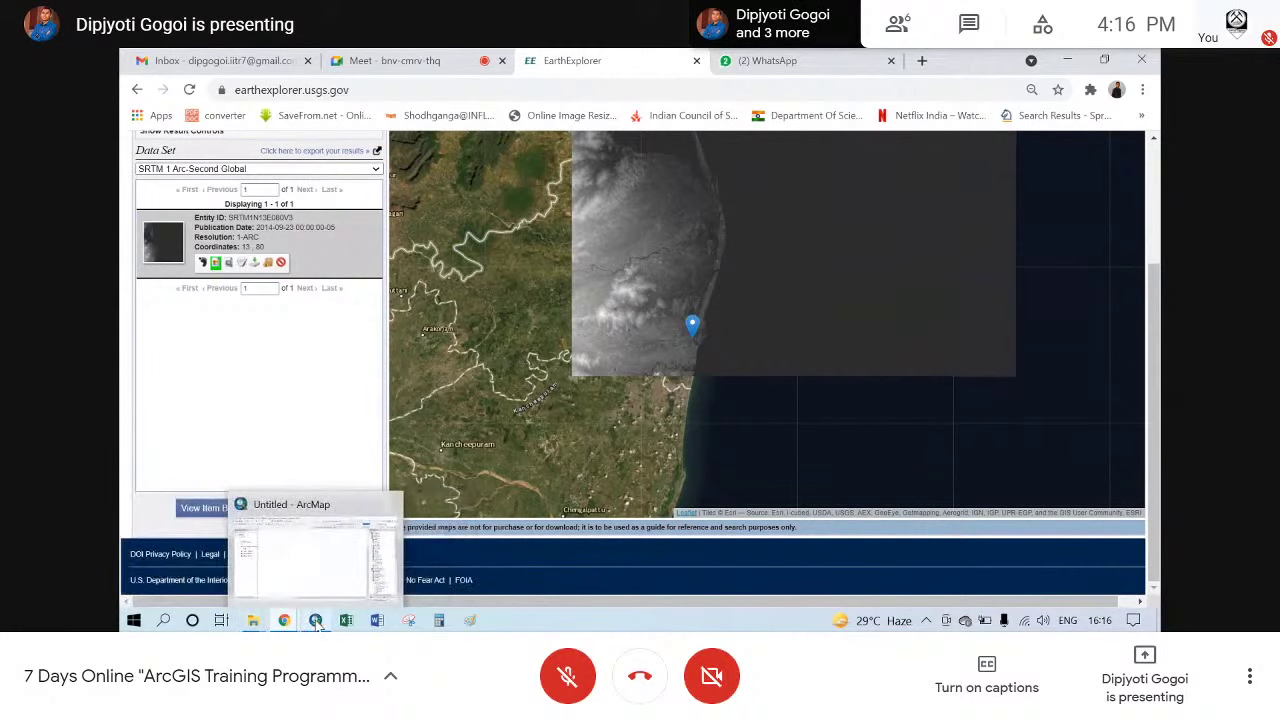
click(133, 620)
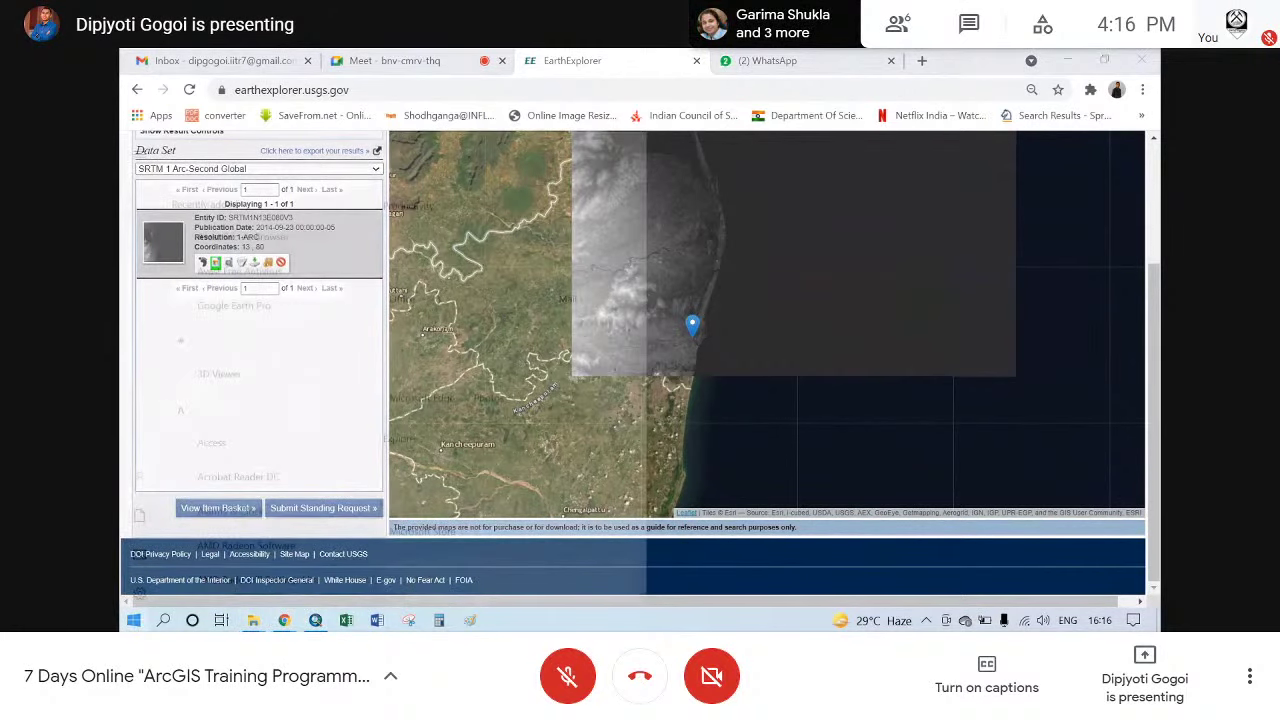
scroll(257, 300, down, 3)
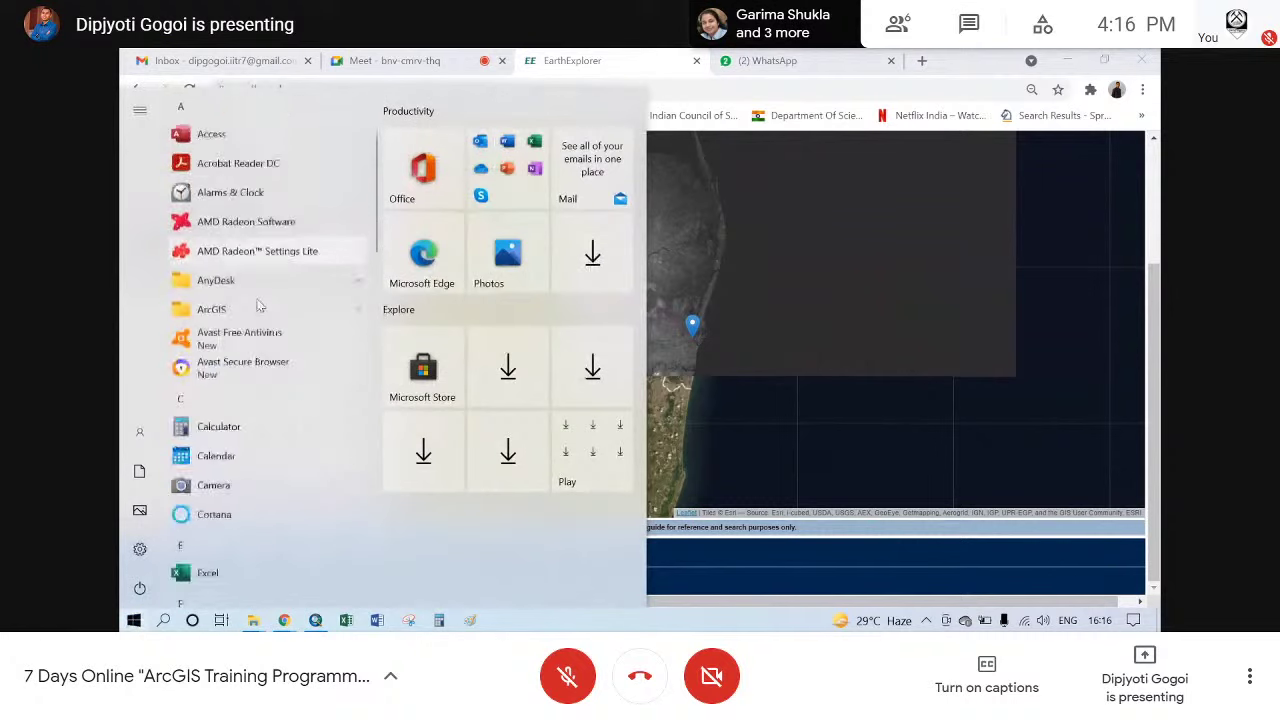
scroll(260, 306, down, 2)
click(134, 621)
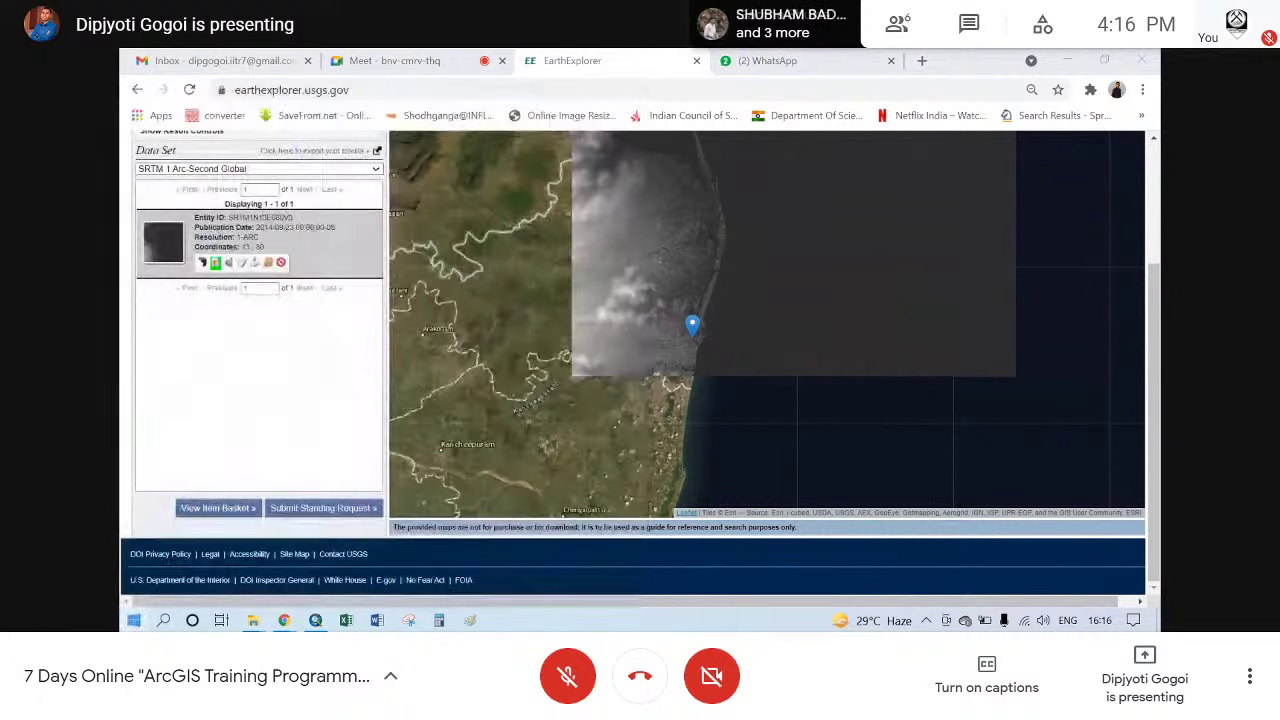
- Search the installed programs for "arc", launch ArcScene 10.3 and dismiss its Getting Started dialog
click(133, 620)
text(arc)
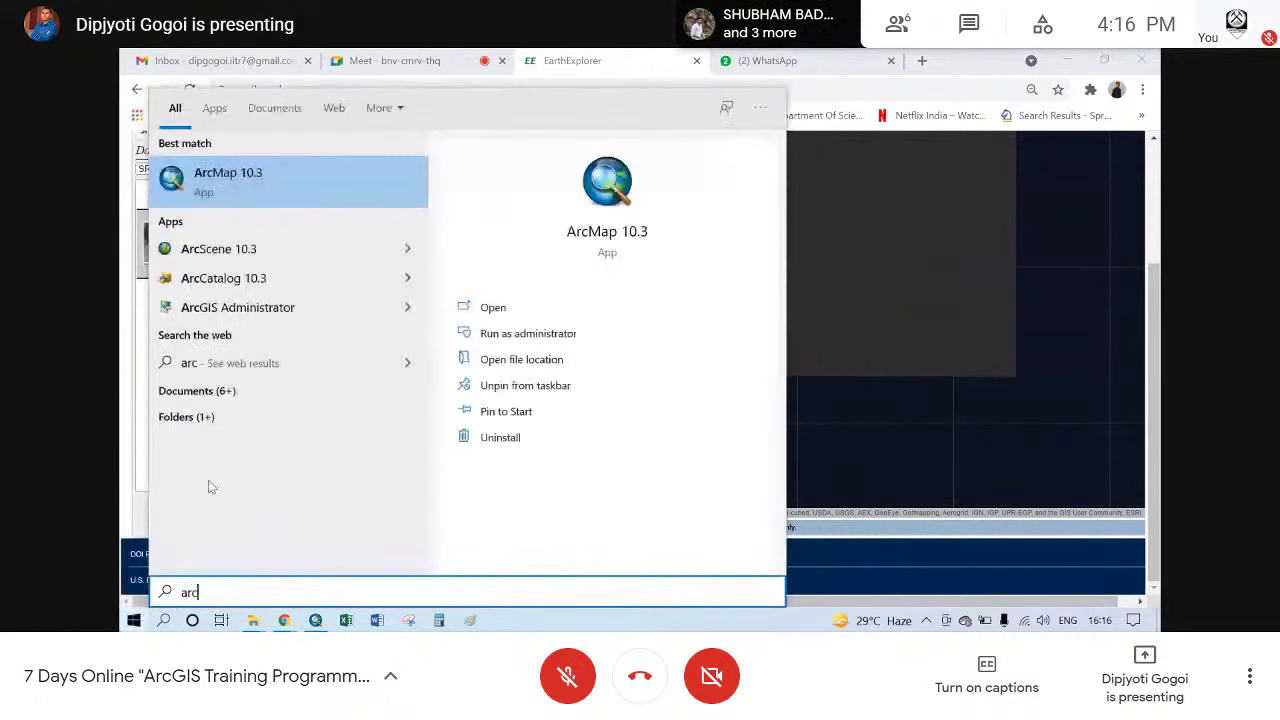
click(217, 250)
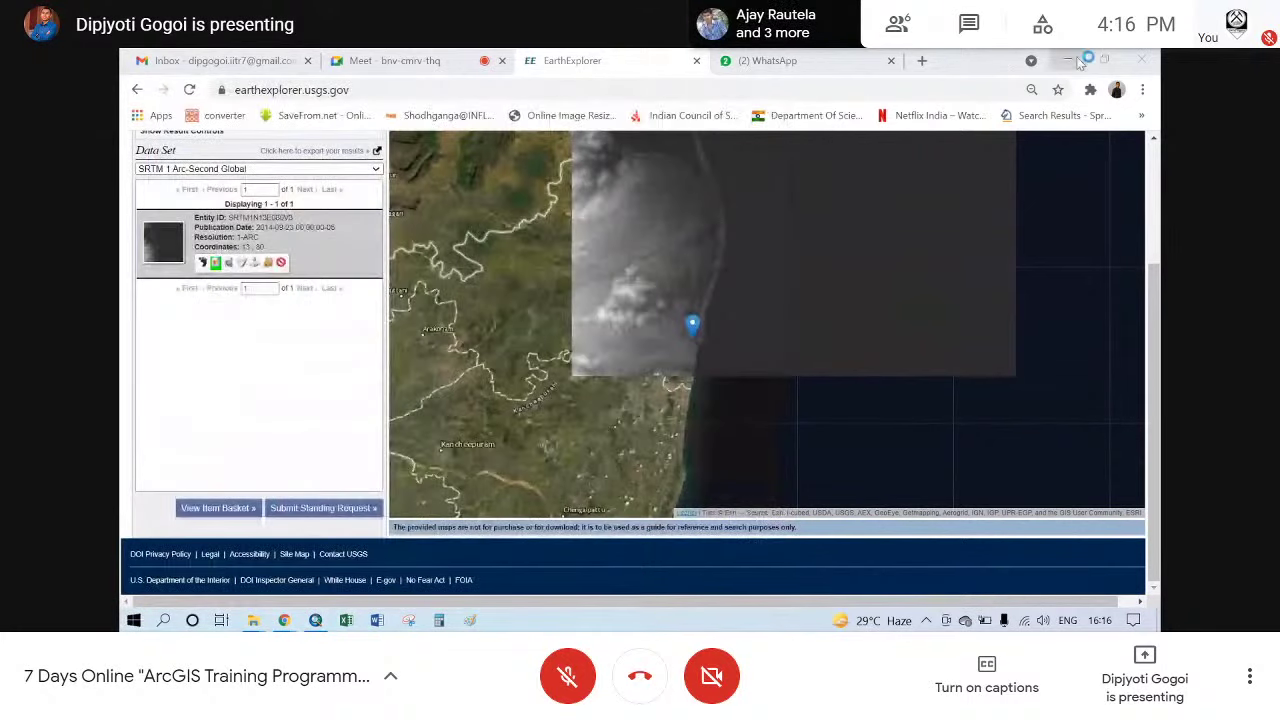
click(1070, 60)
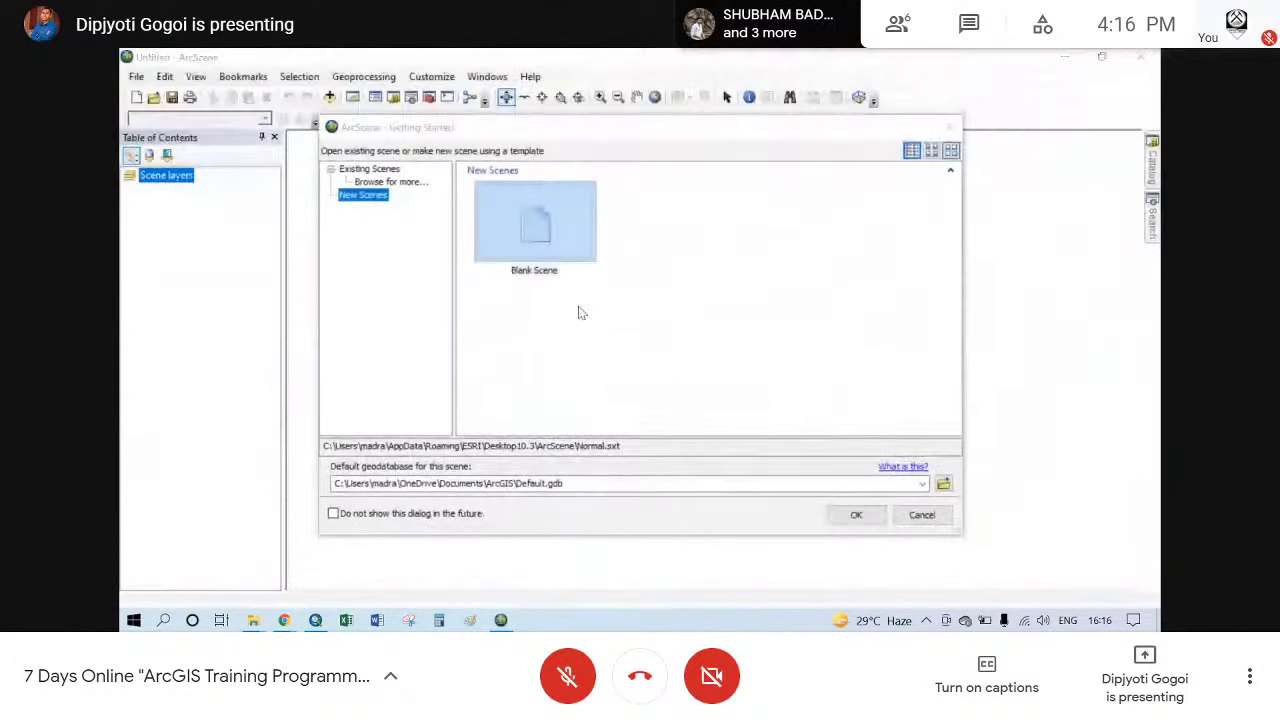
click(952, 128)
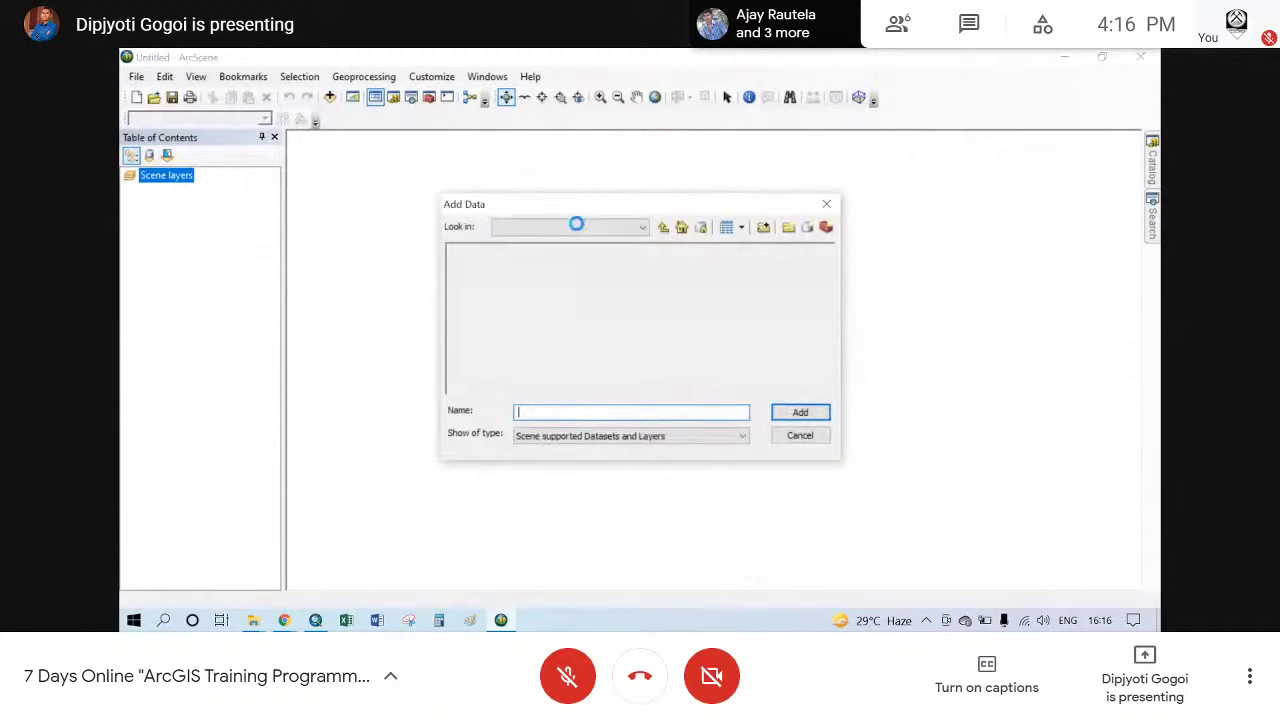
- Add the guwahati_dem raster from the dem folder inside the test folder to the empty scene
click(577, 229)
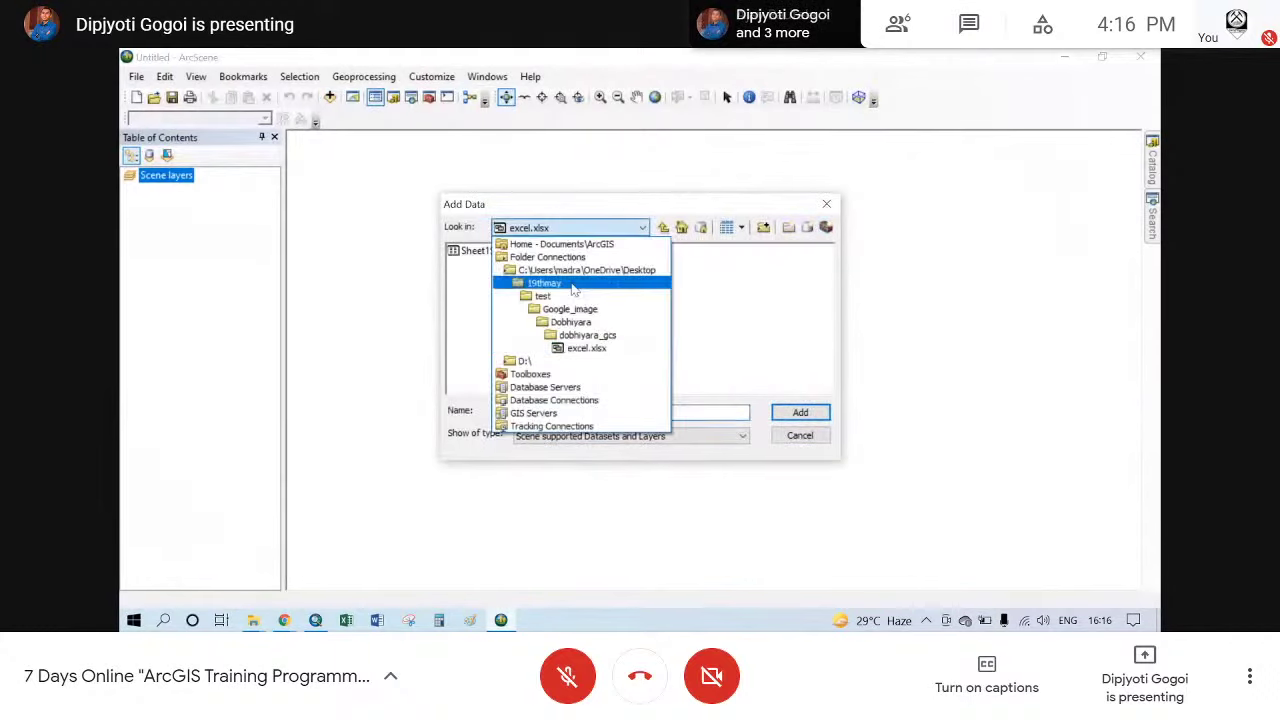
click(505, 297)
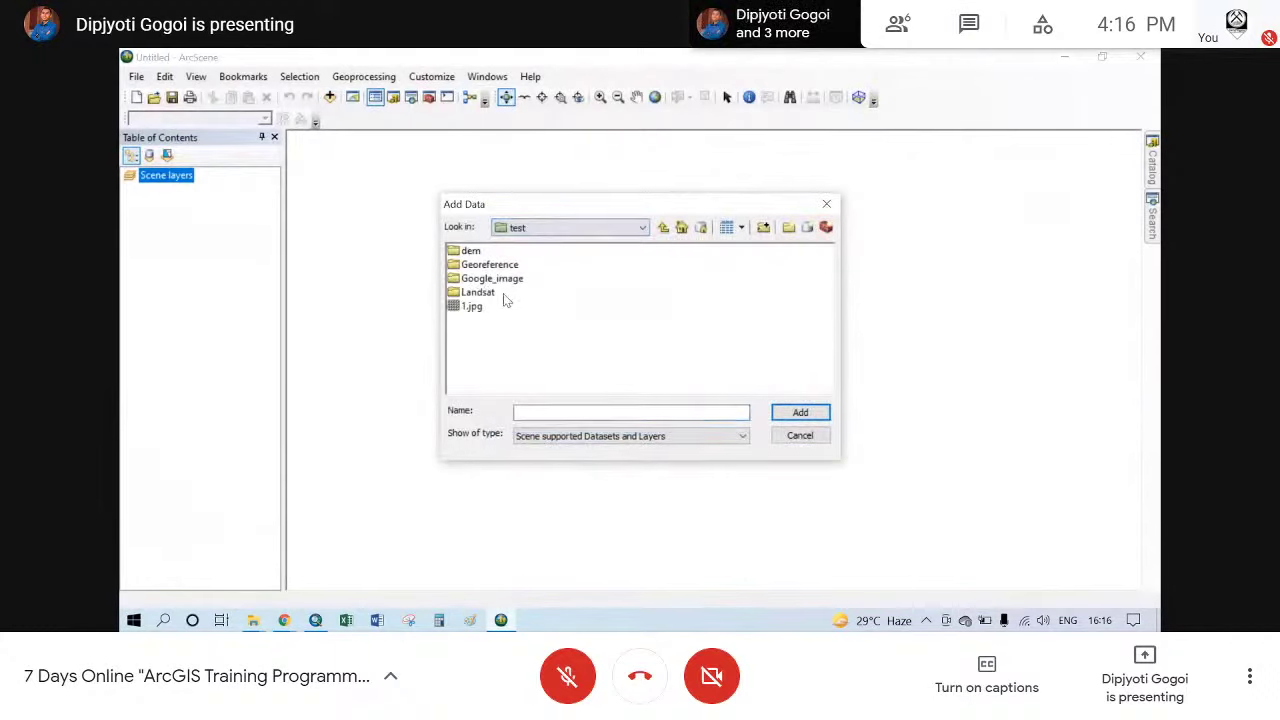
double_click(470, 251)
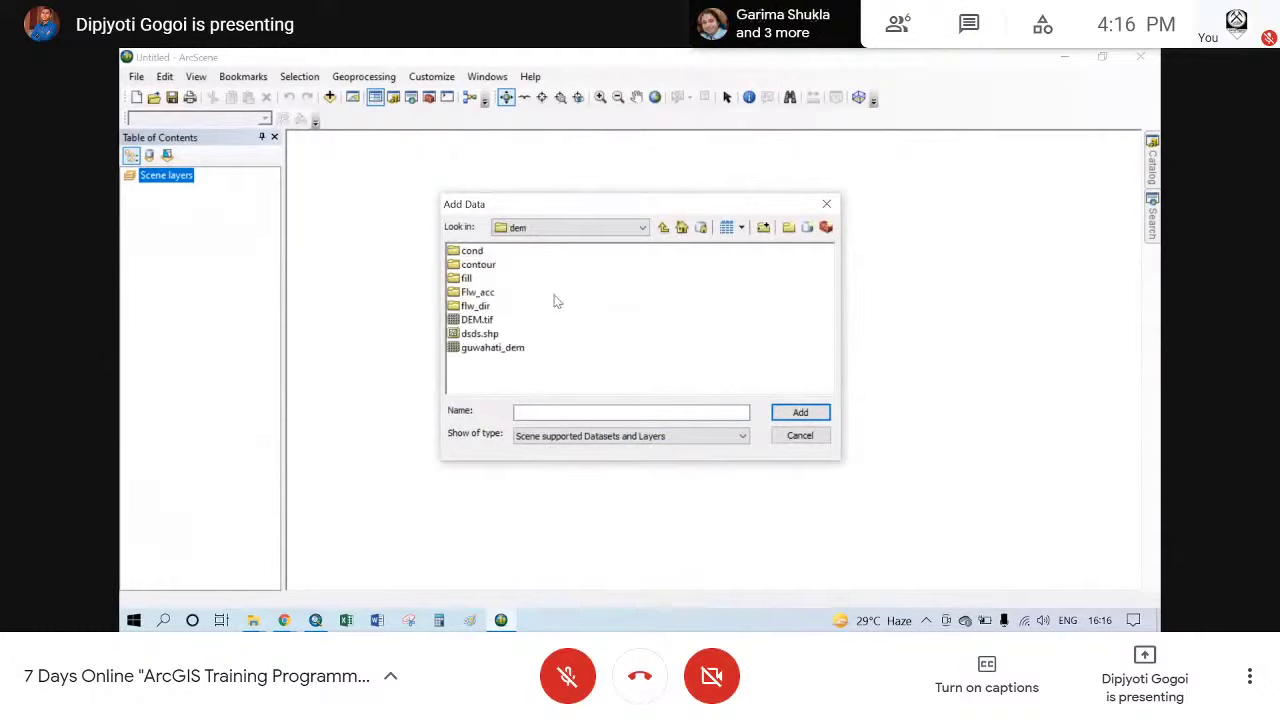
click(480, 348)
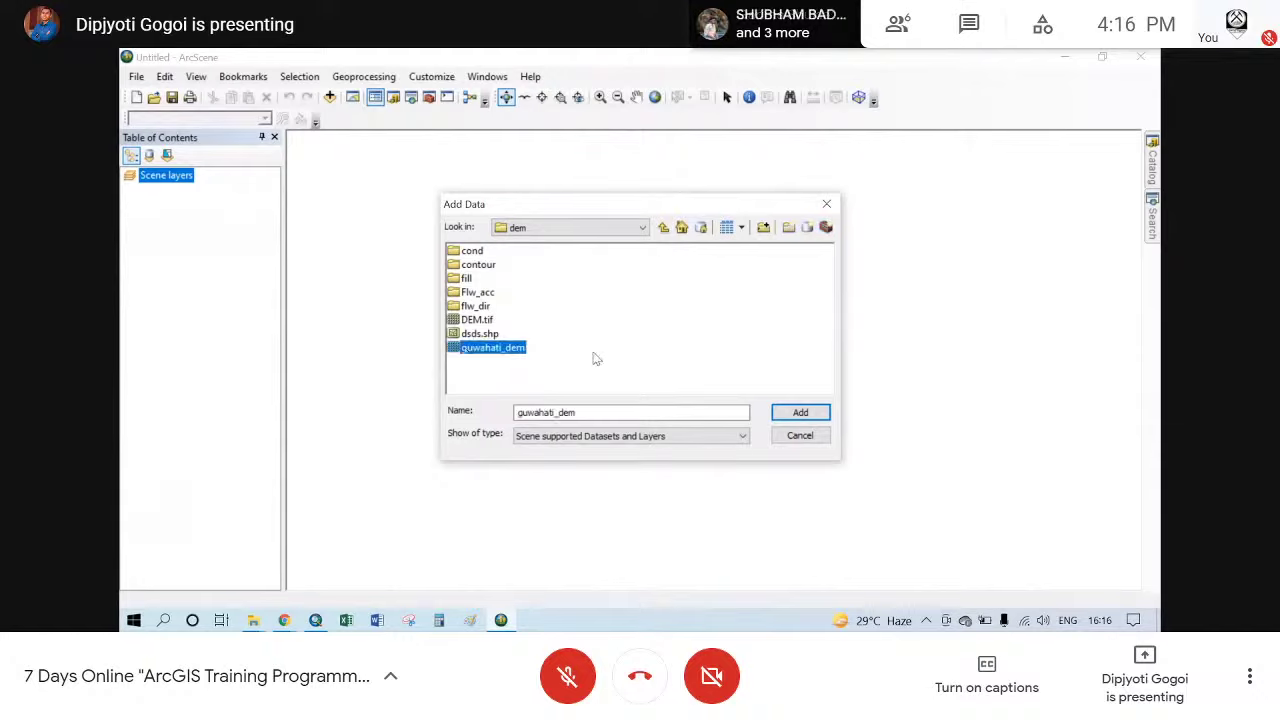
click(801, 414)
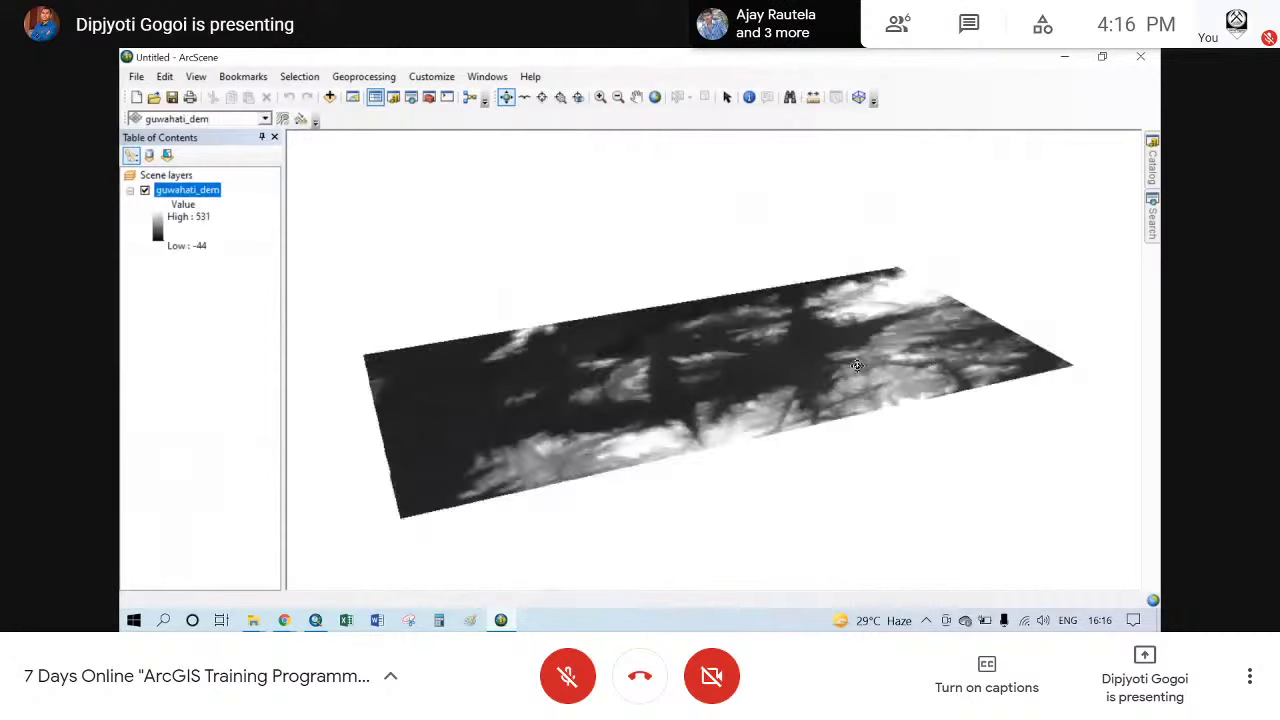
- Set the guwahati_dem layer's base heights to float on its own custom surface with an elevation conversion factor of 2
drag(856, 408, 762, 400)
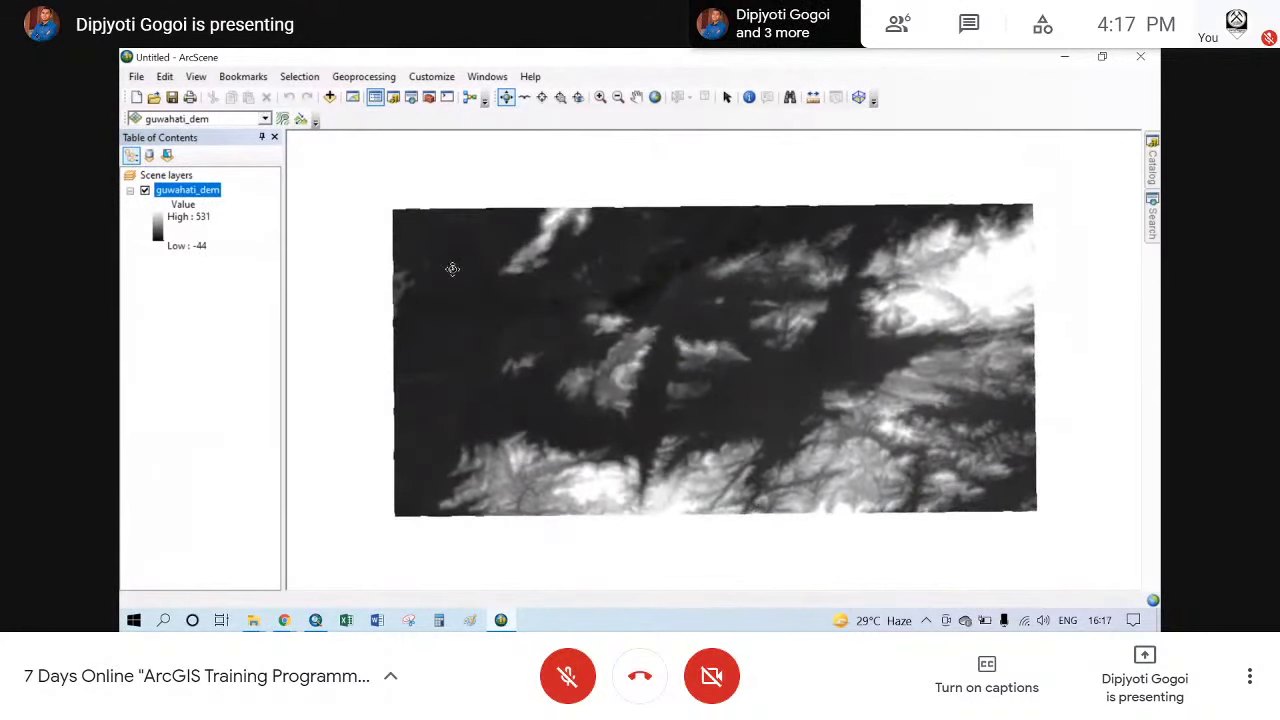
right_click(188, 194)
click(255, 370)
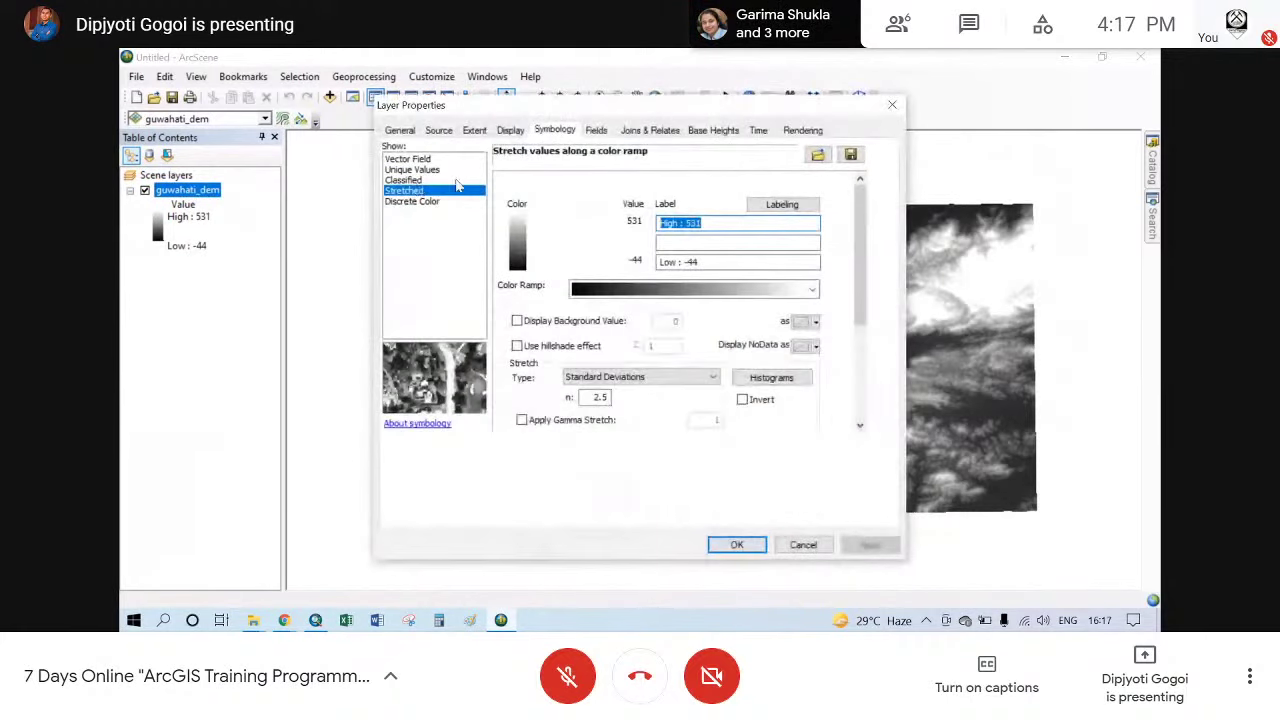
click(712, 133)
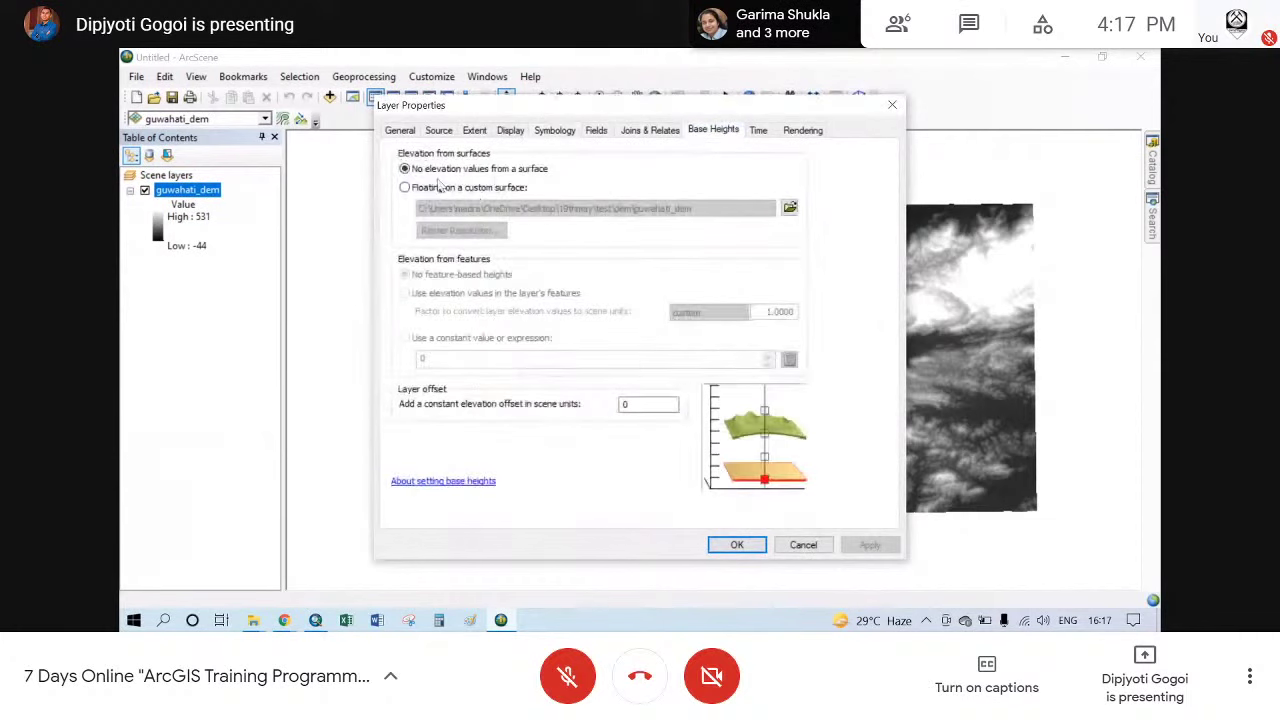
click(445, 188)
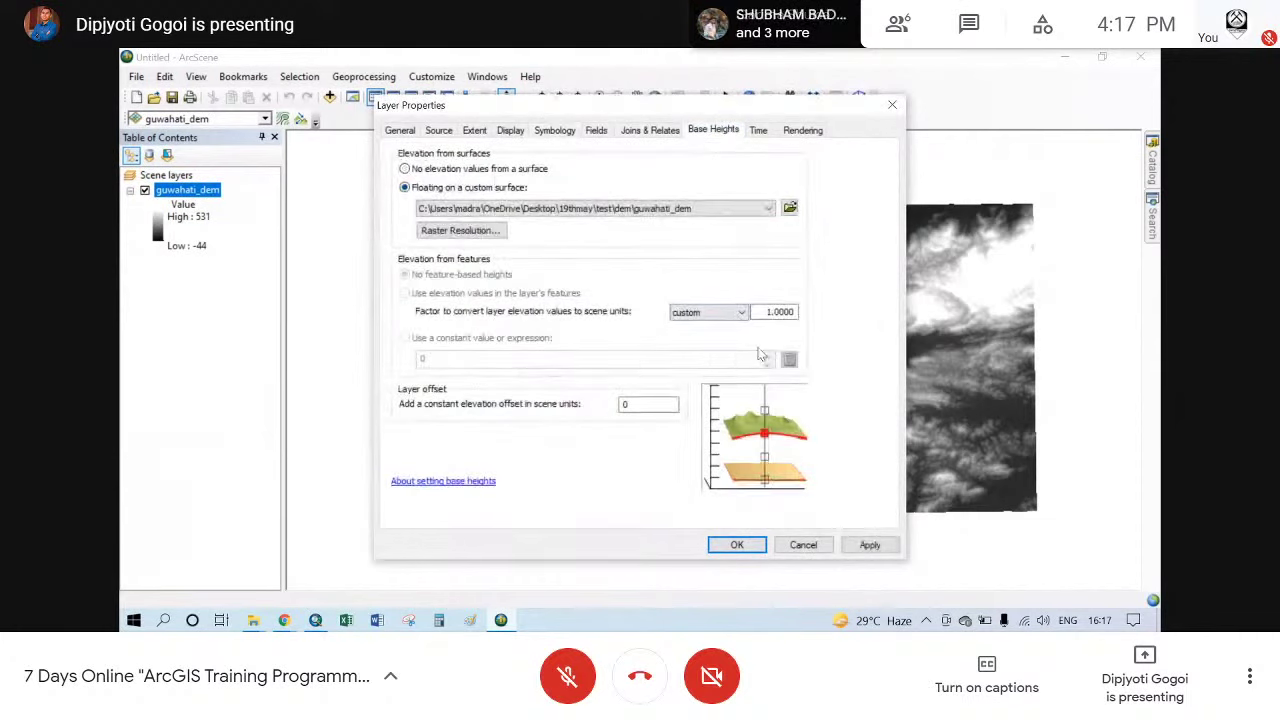
double_click(778, 312)
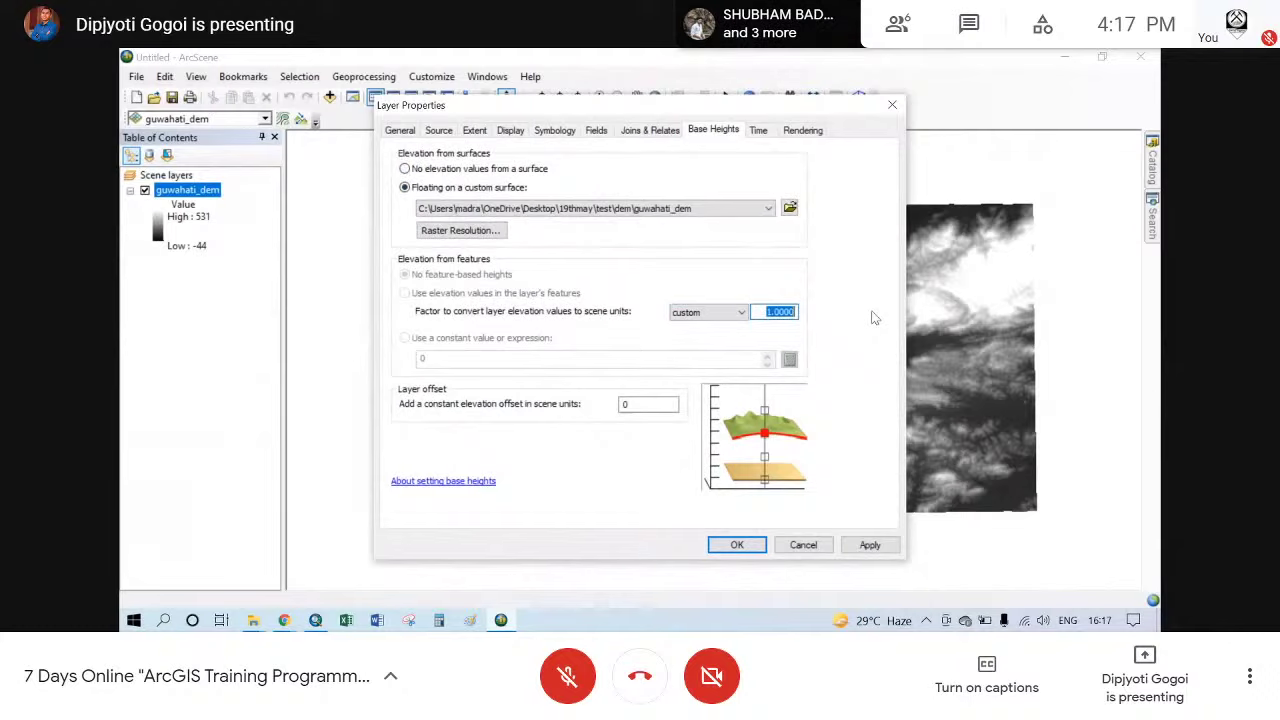
text(2)
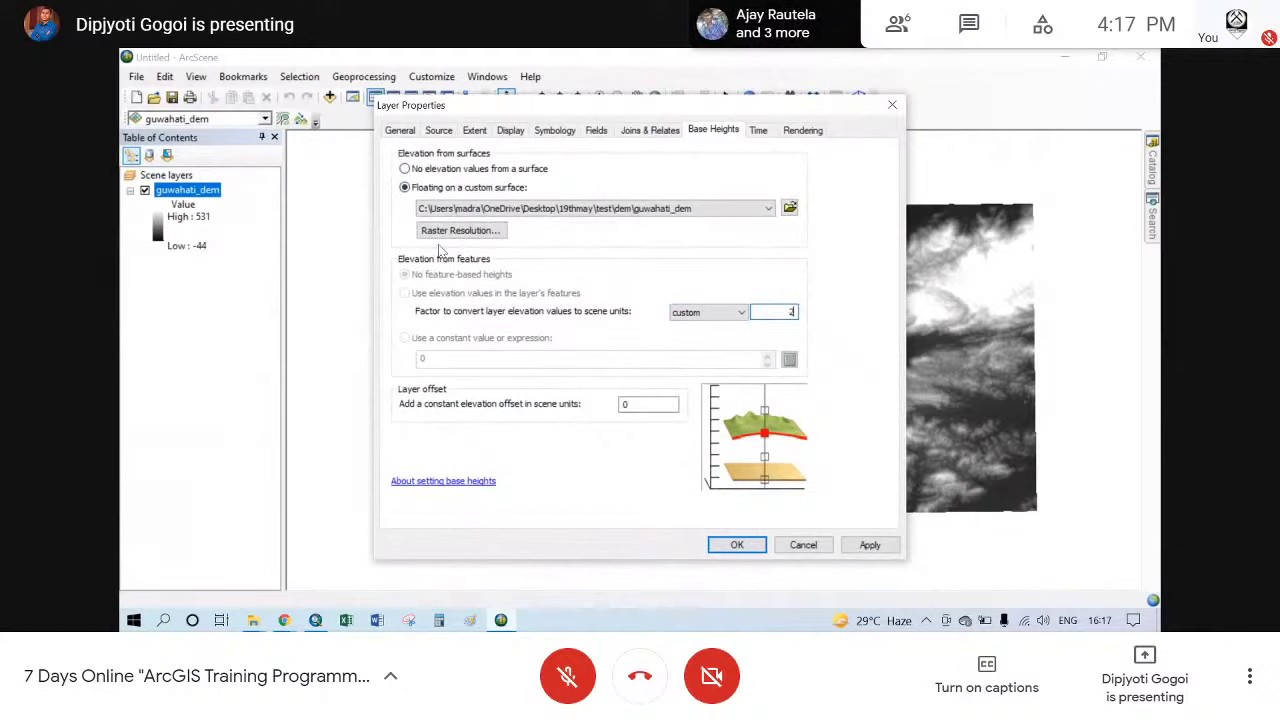
- Apply a stretched color ramp running from pale green through green, orange and dark red to white to the guwahati_dem layer
click(555, 130)
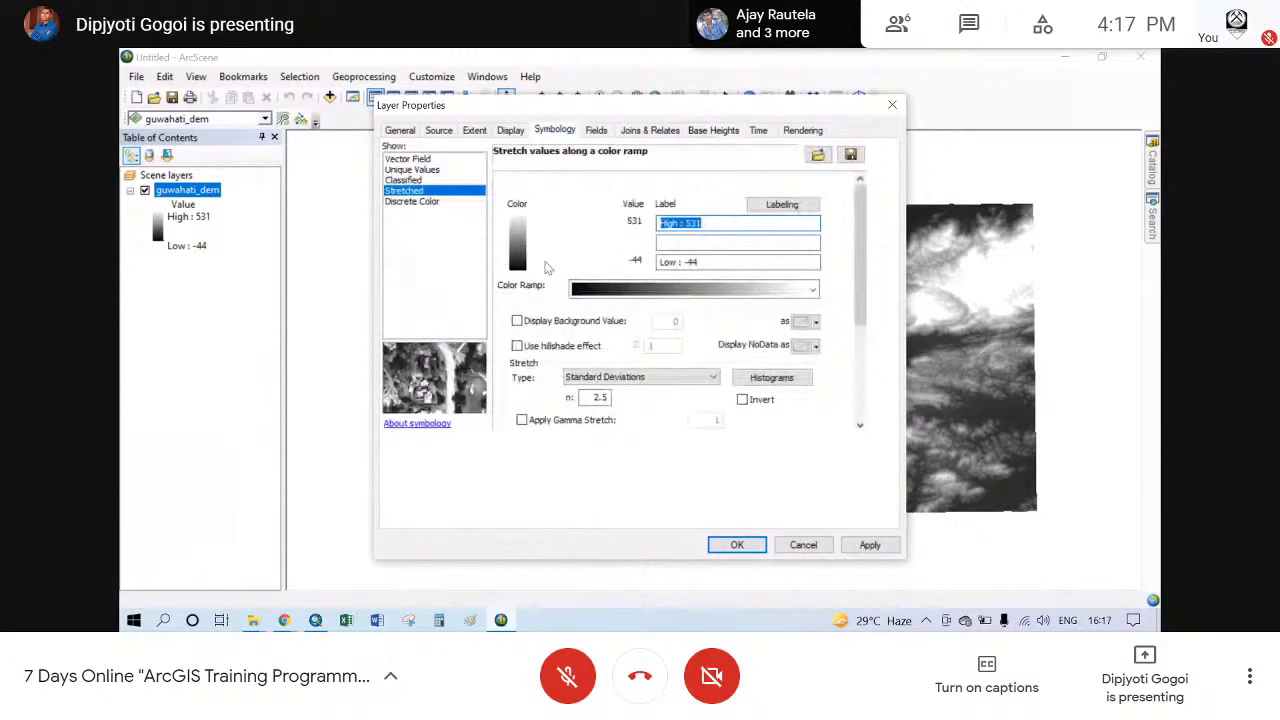
click(612, 290)
click(693, 238)
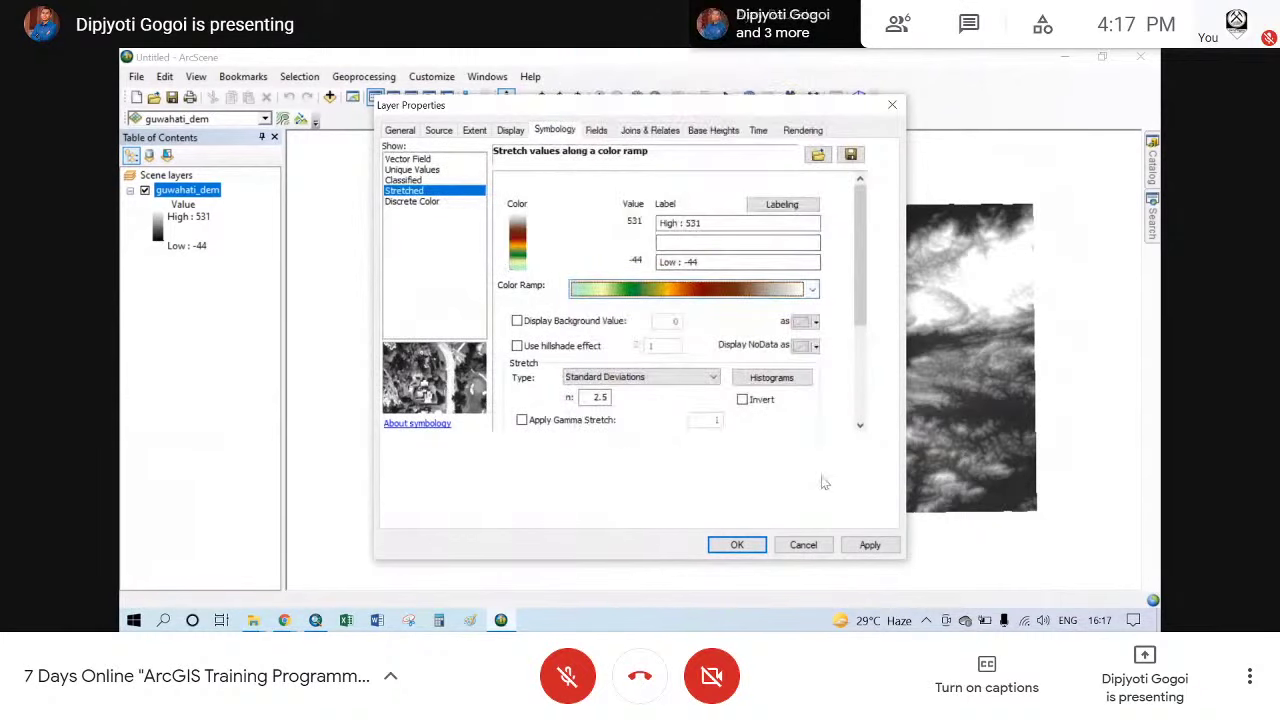
click(866, 545)
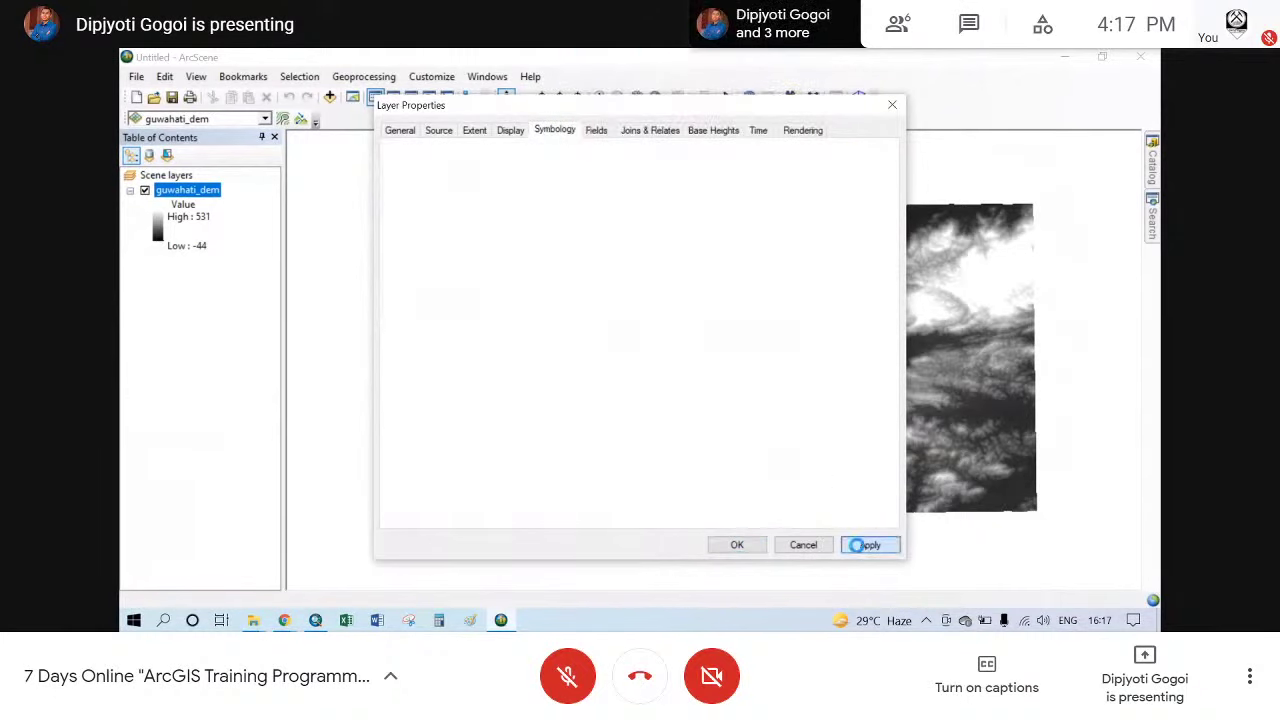
click(737, 545)
- Examine the hills and flat areas of the colored guwahati_dem terrain in 3D from several angles and distances
drag(740, 395, 729, 361)
scroll(672, 422, down, 2)
scroll(672, 427, up, 3)
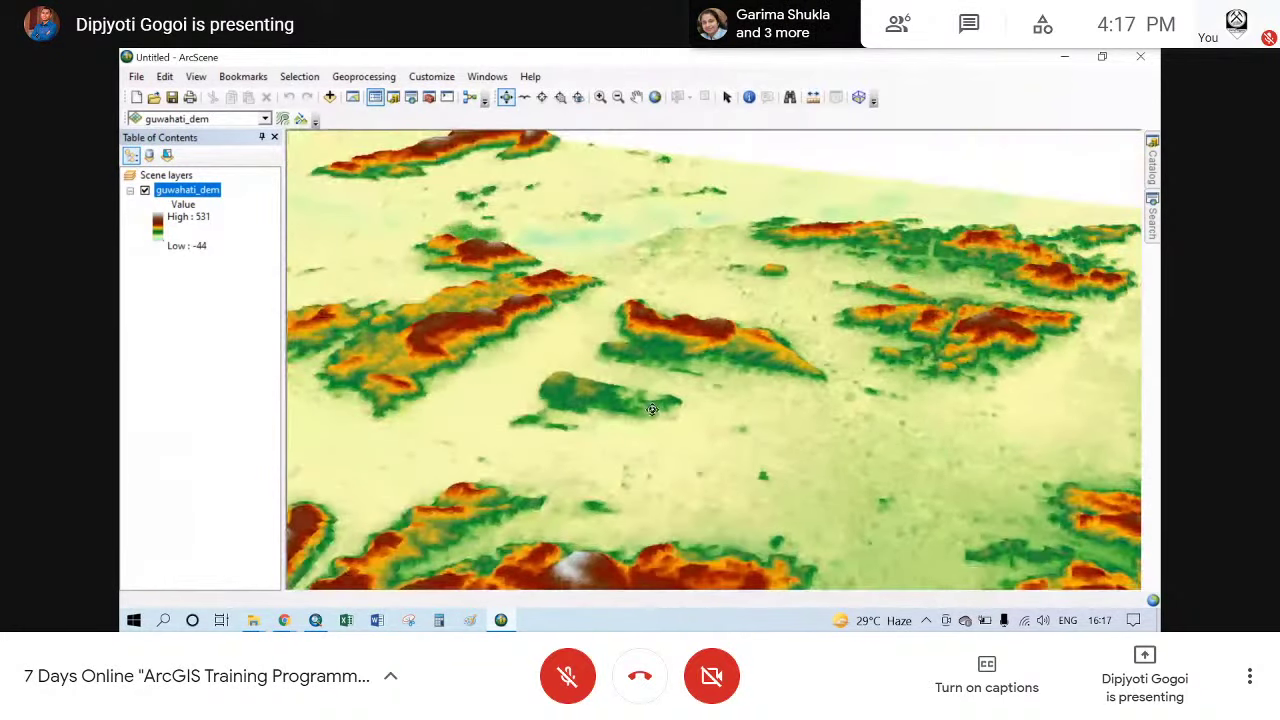
drag(652, 409, 471, 371)
click(836, 426)
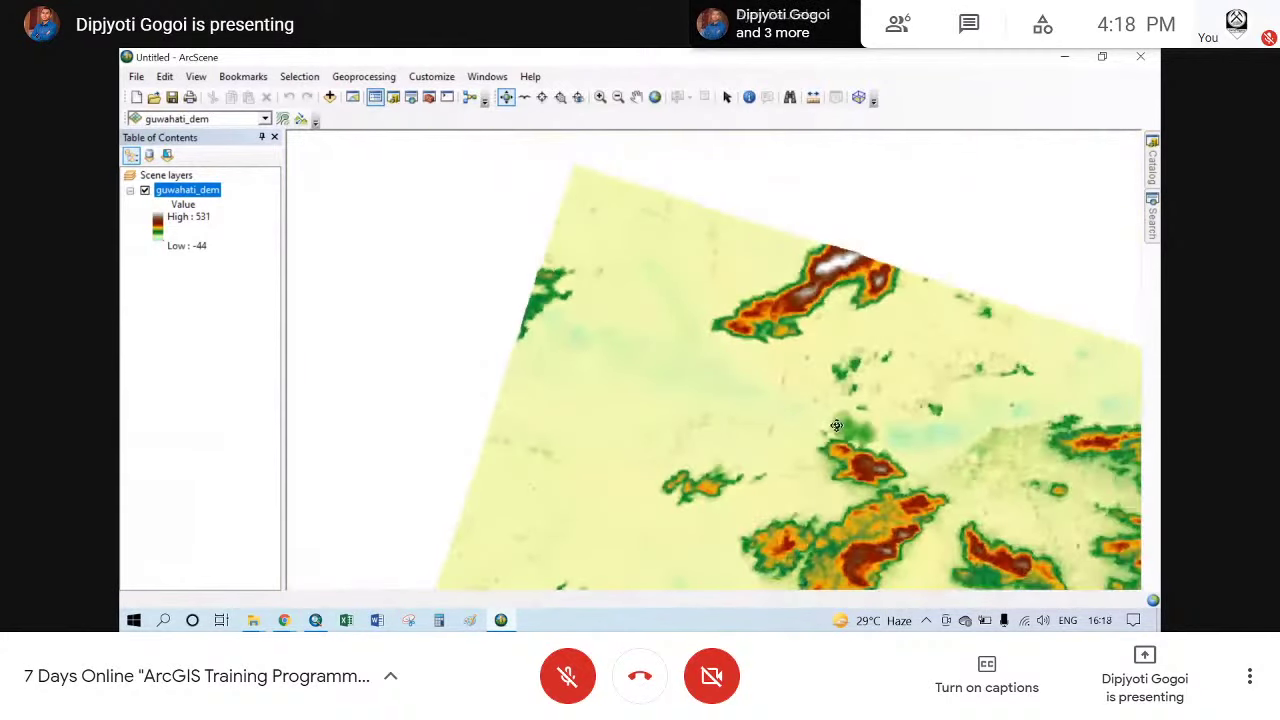
drag(836, 426, 660, 384)
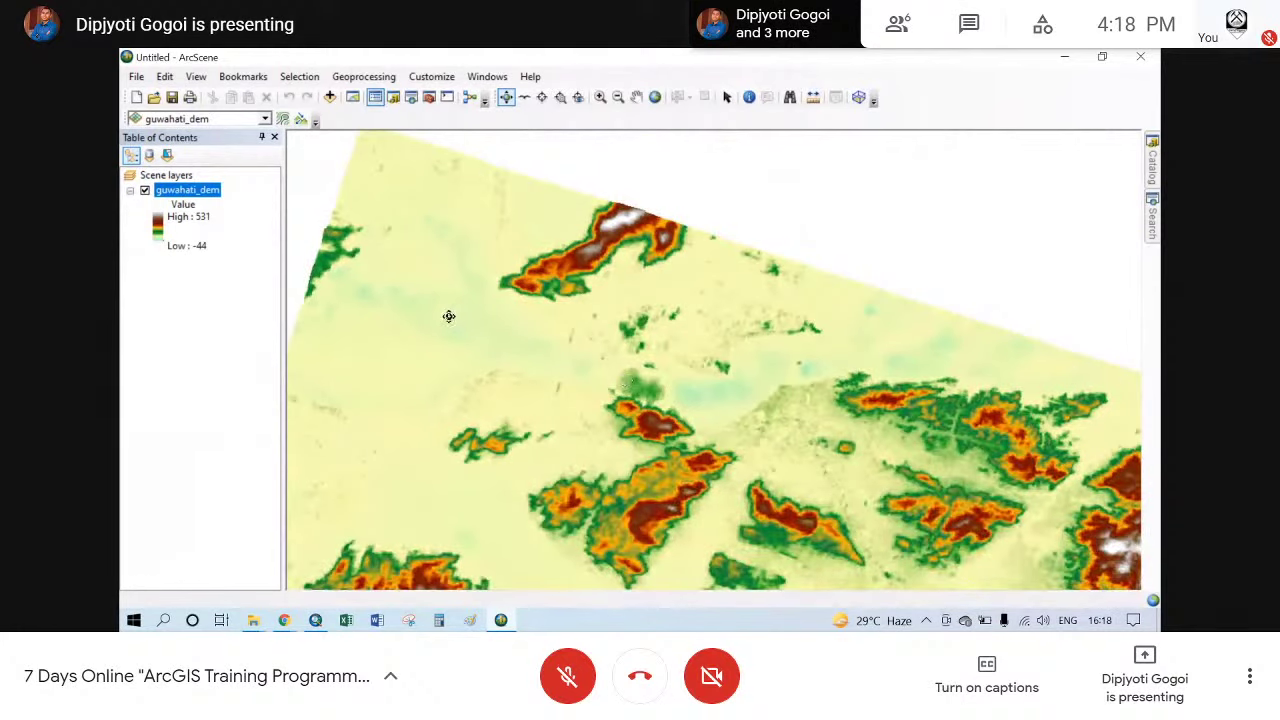
- Examine the pale low-lying river areas between the hills of the guwahati_dem terrain up close against the elevation legend
drag(826, 457, 563, 383)
scroll(563, 383, up, 2)
scroll(690, 334, down, 5)
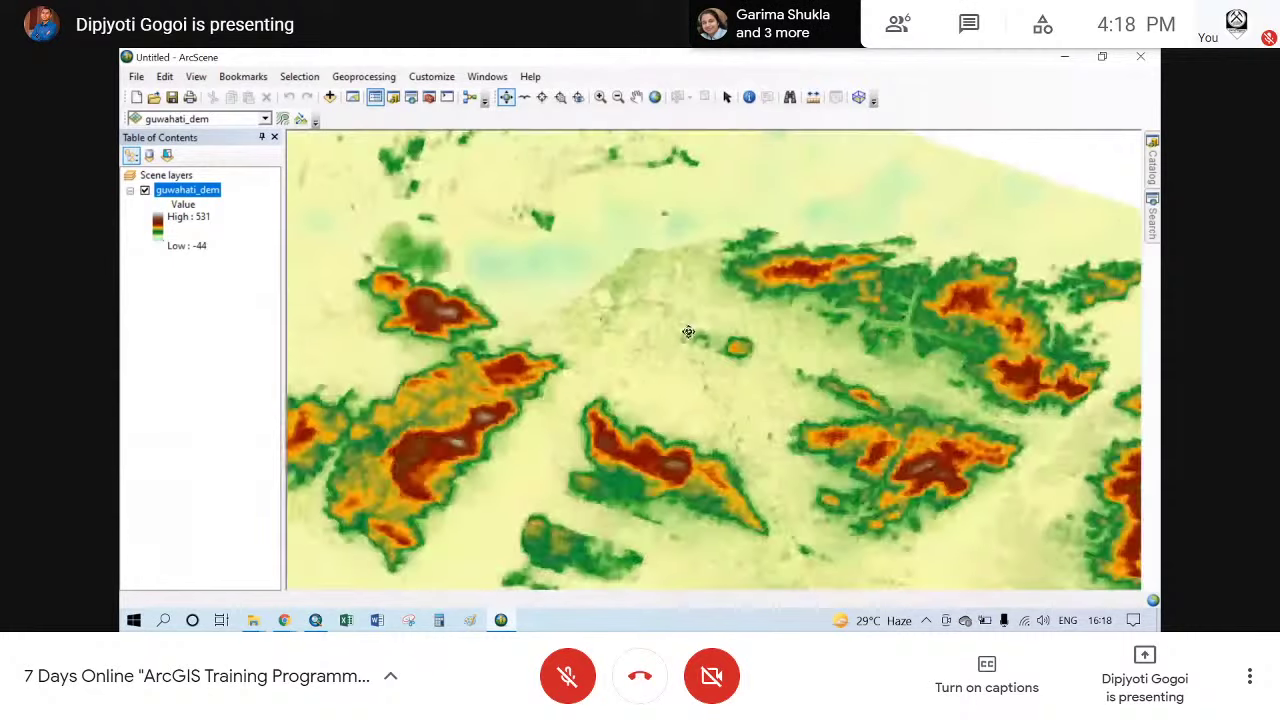
drag(758, 426, 661, 401)
scroll(571, 423, down, 4)
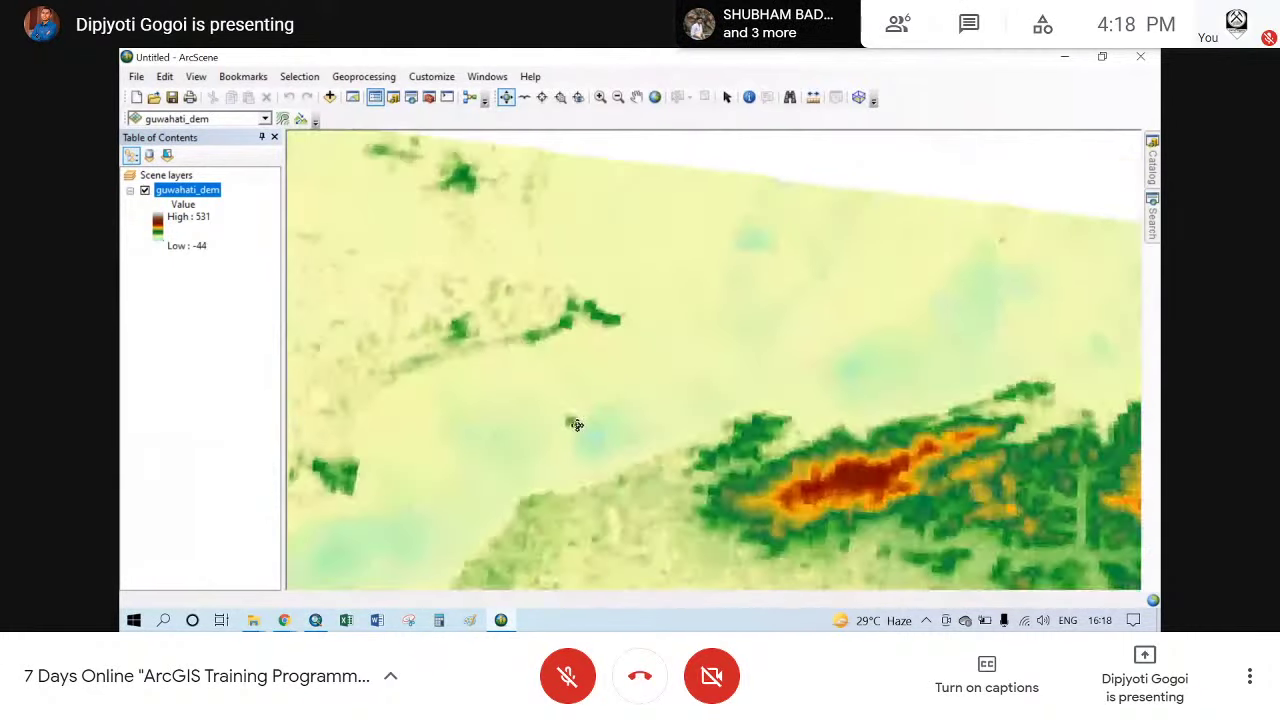
scroll(691, 394, down, 3)
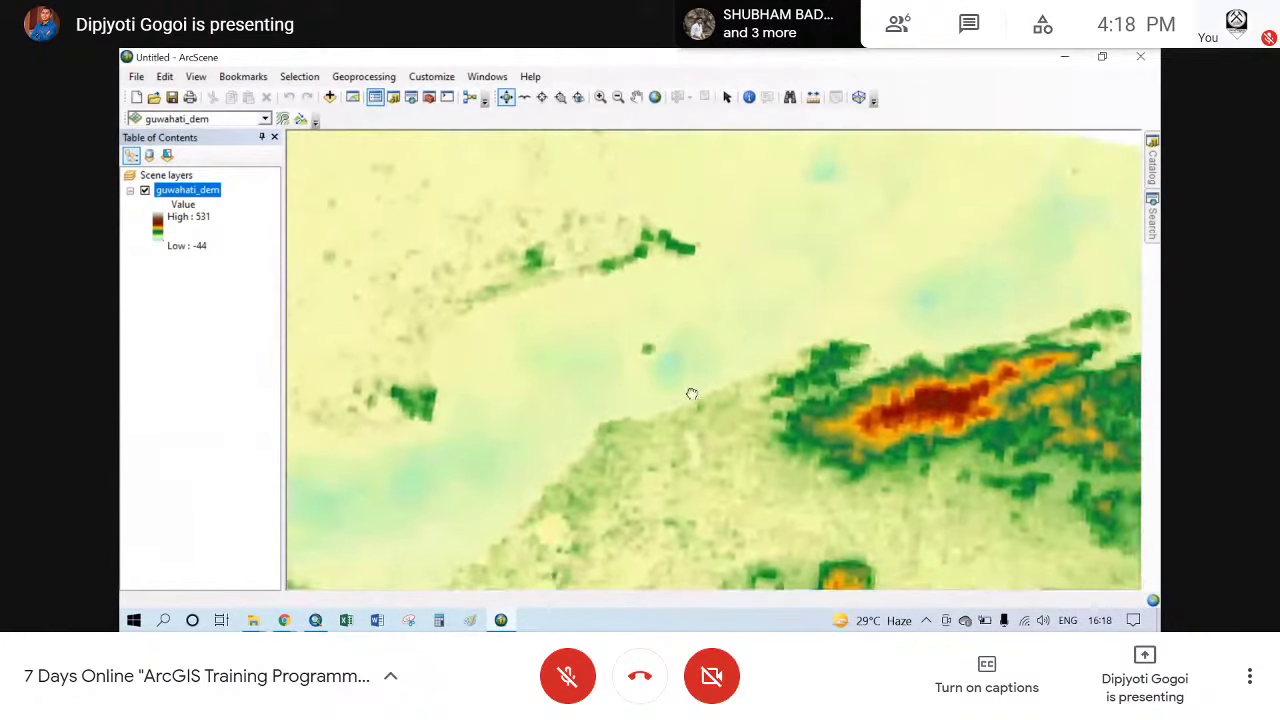
scroll(669, 310, up, 4)
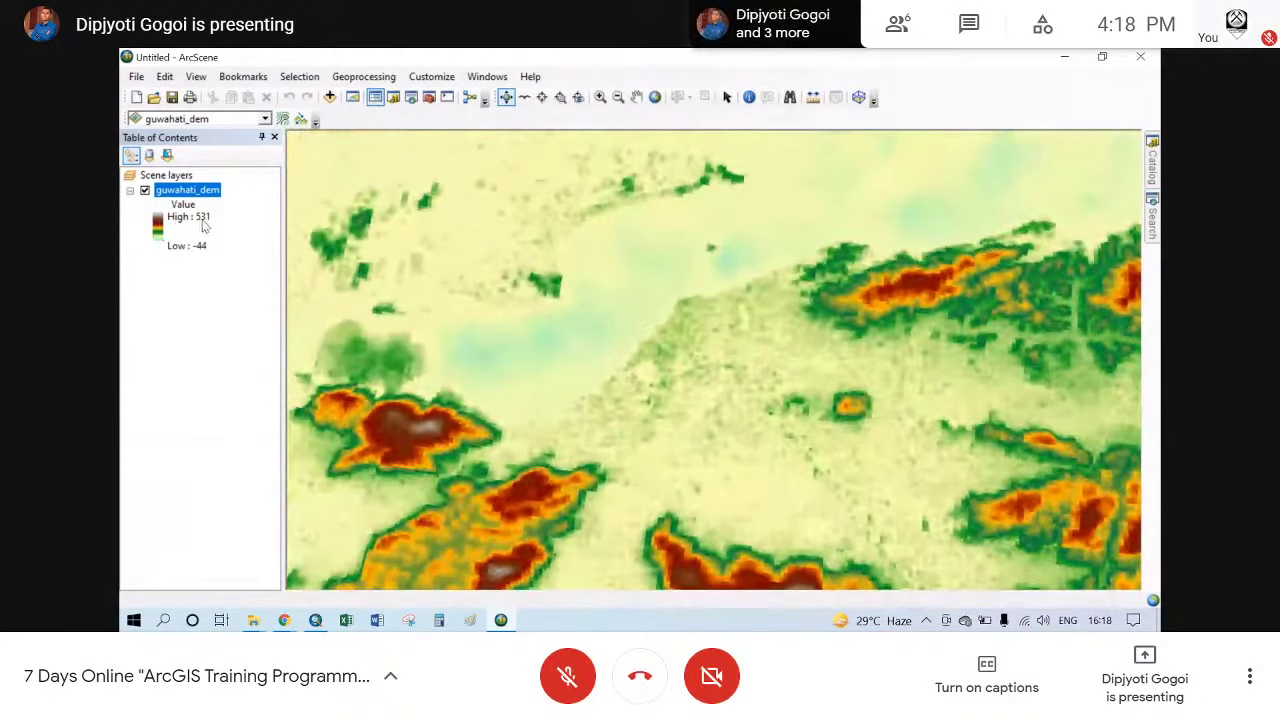
scroll(626, 291, down, 1)
scroll(626, 291, up, 2)
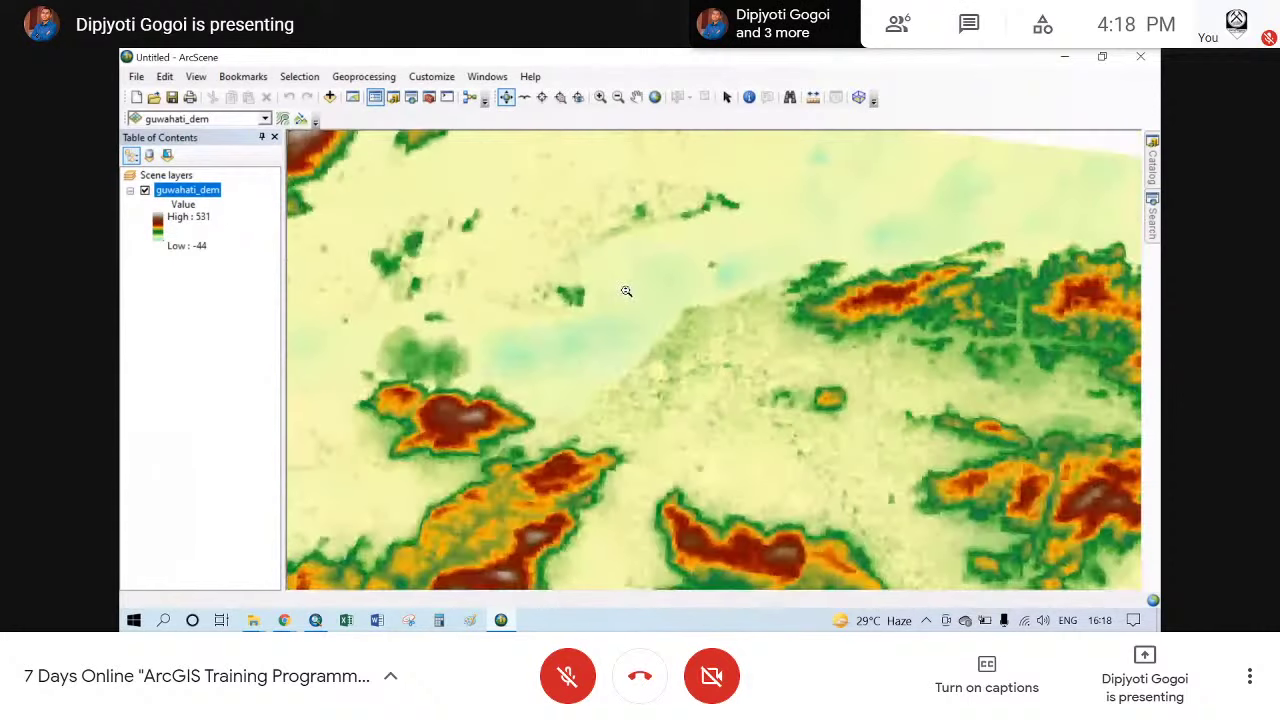
scroll(626, 291, up, 1)
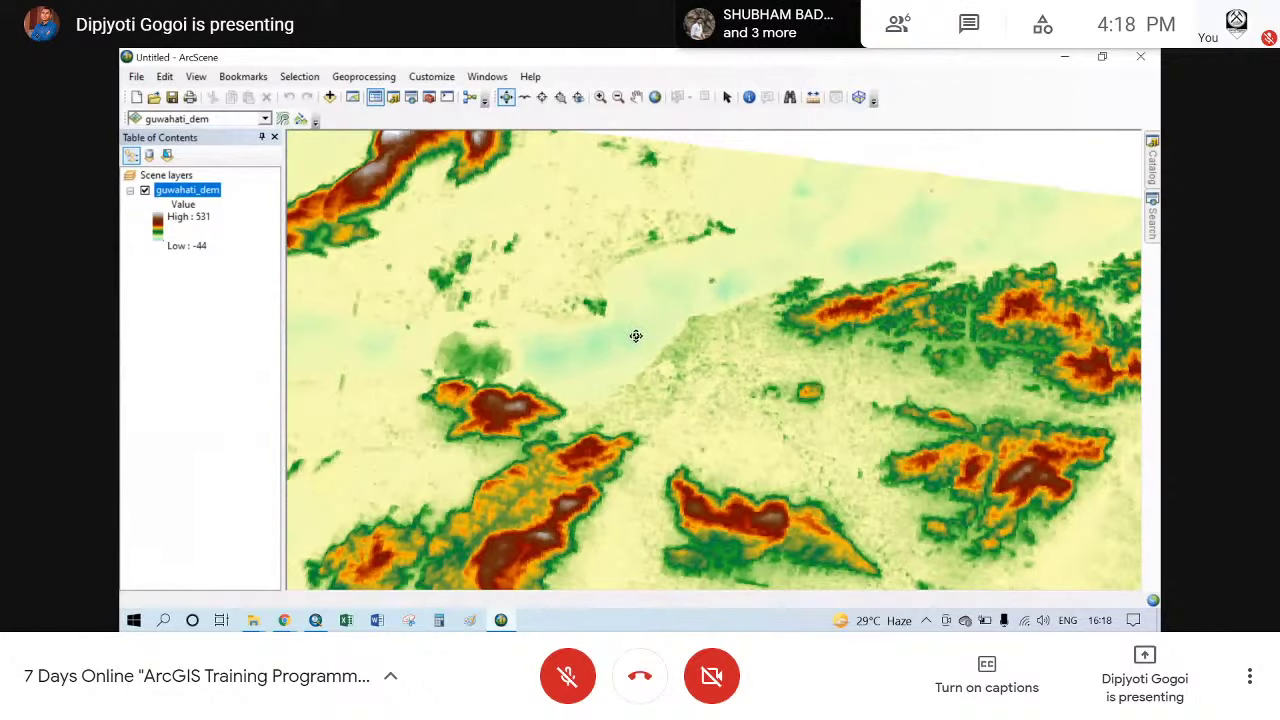
- Examine the hill ranges and white high peaks across the whole guwahati_dem terrain, ending with its full extent
drag(651, 349, 380, 334)
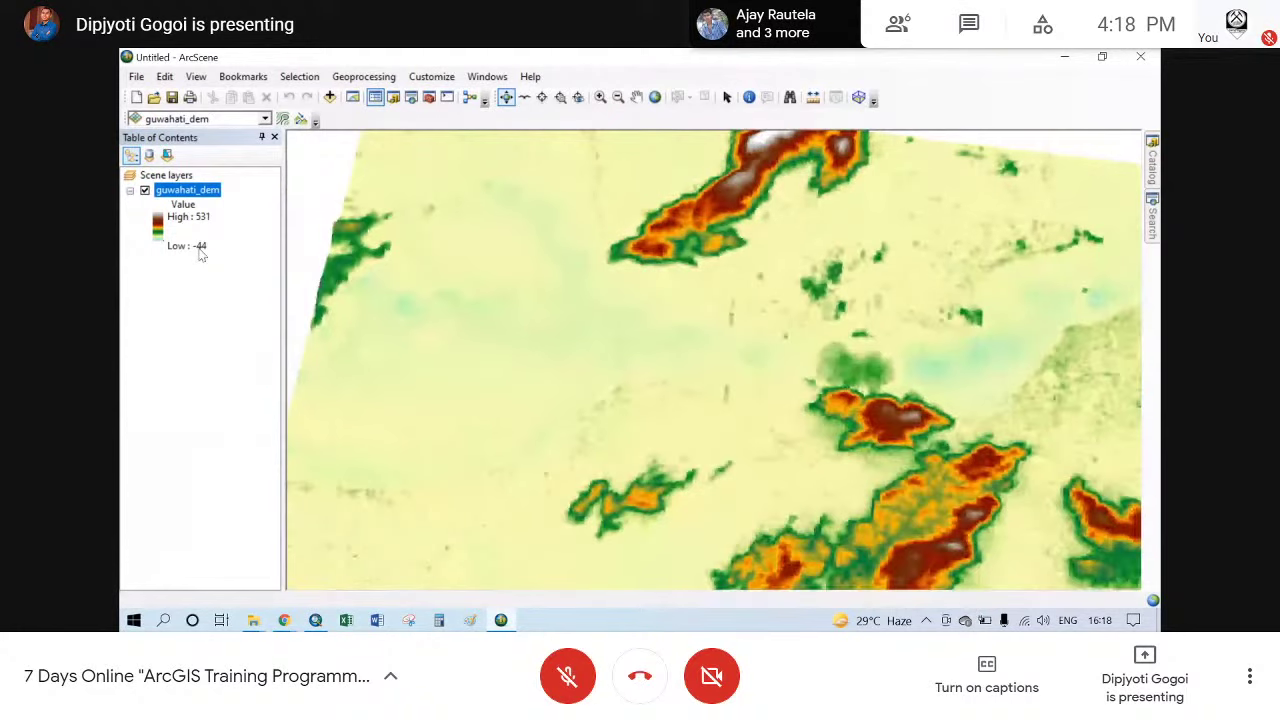
drag(816, 352, 540, 348)
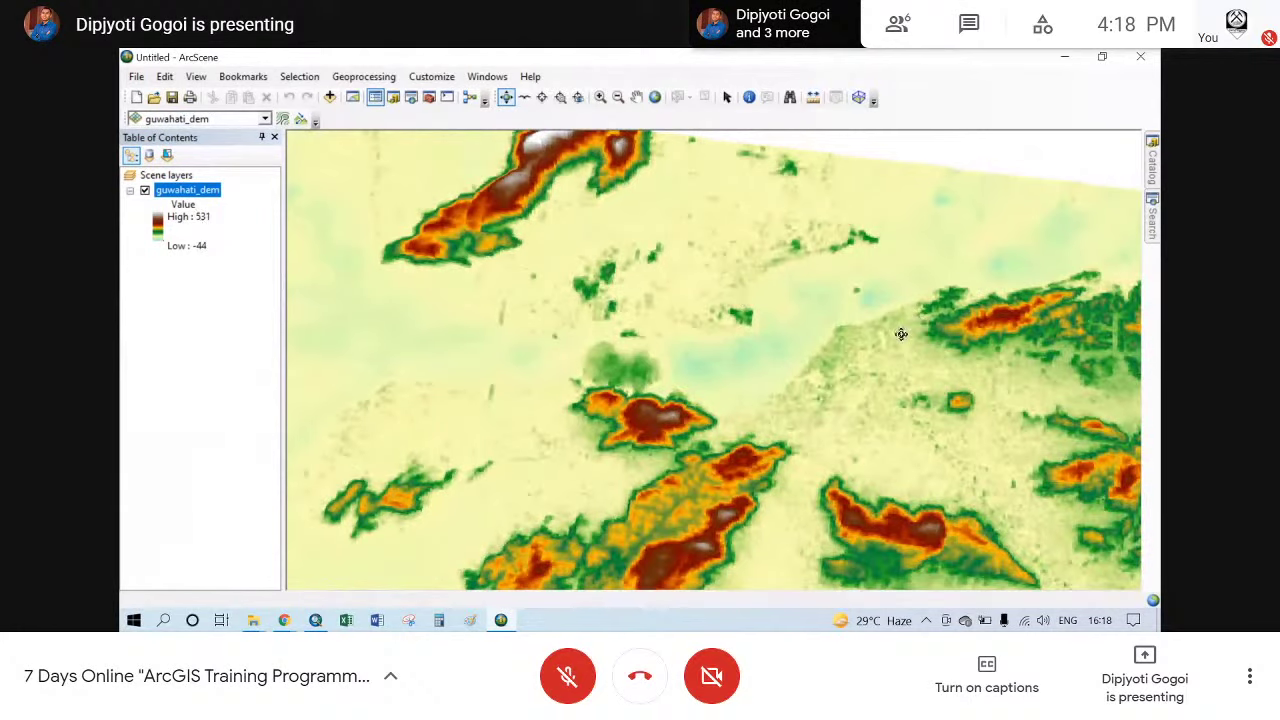
drag(903, 334, 837, 286)
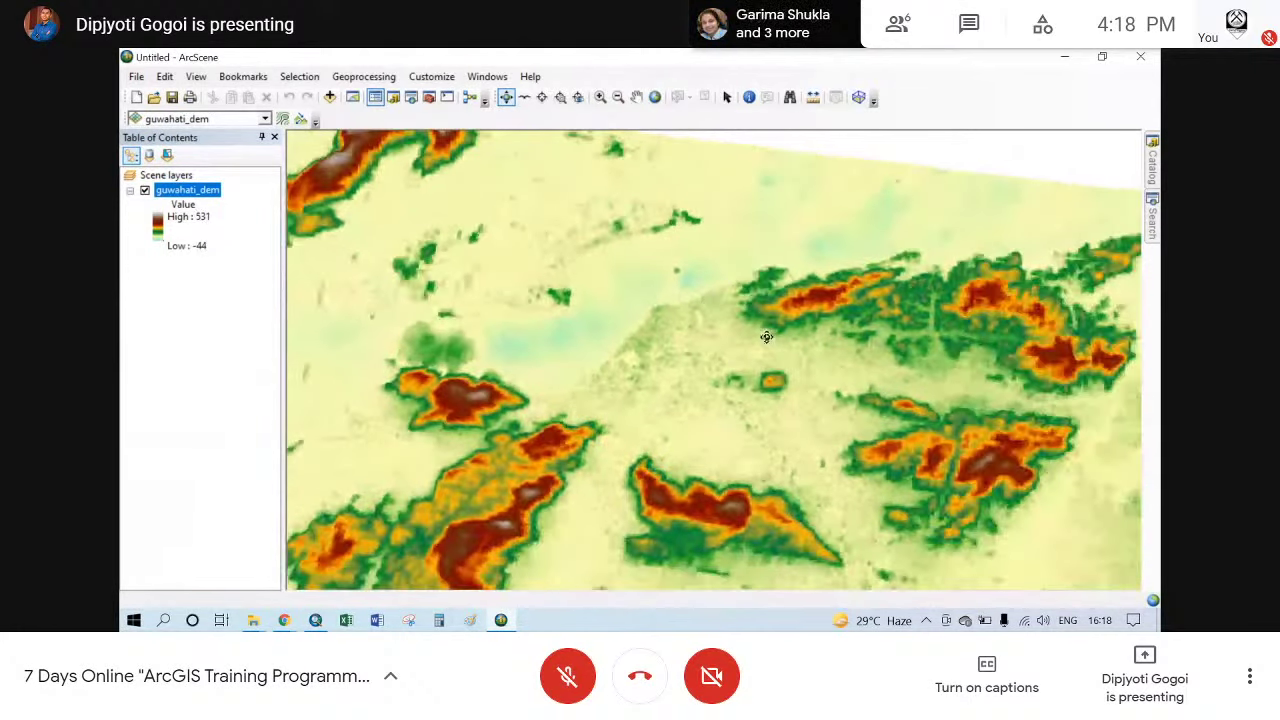
drag(663, 429, 706, 356)
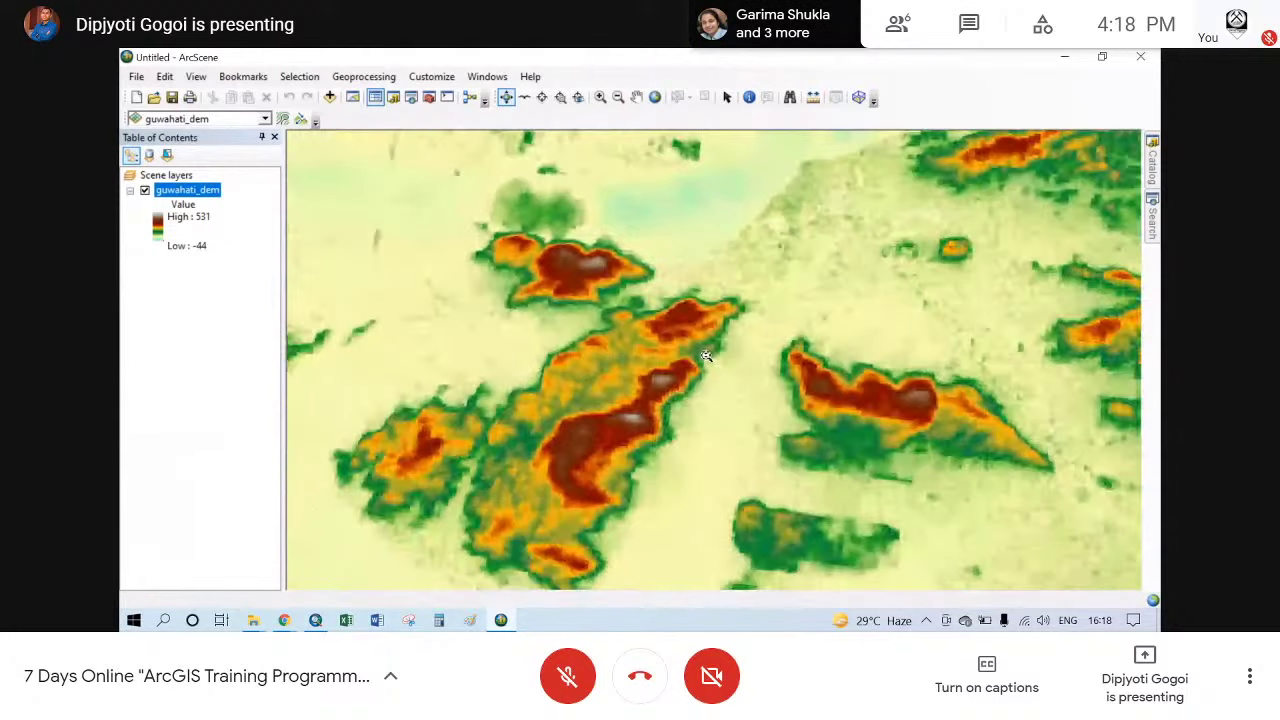
scroll(706, 356, down, 3)
scroll(706, 356, down, 2)
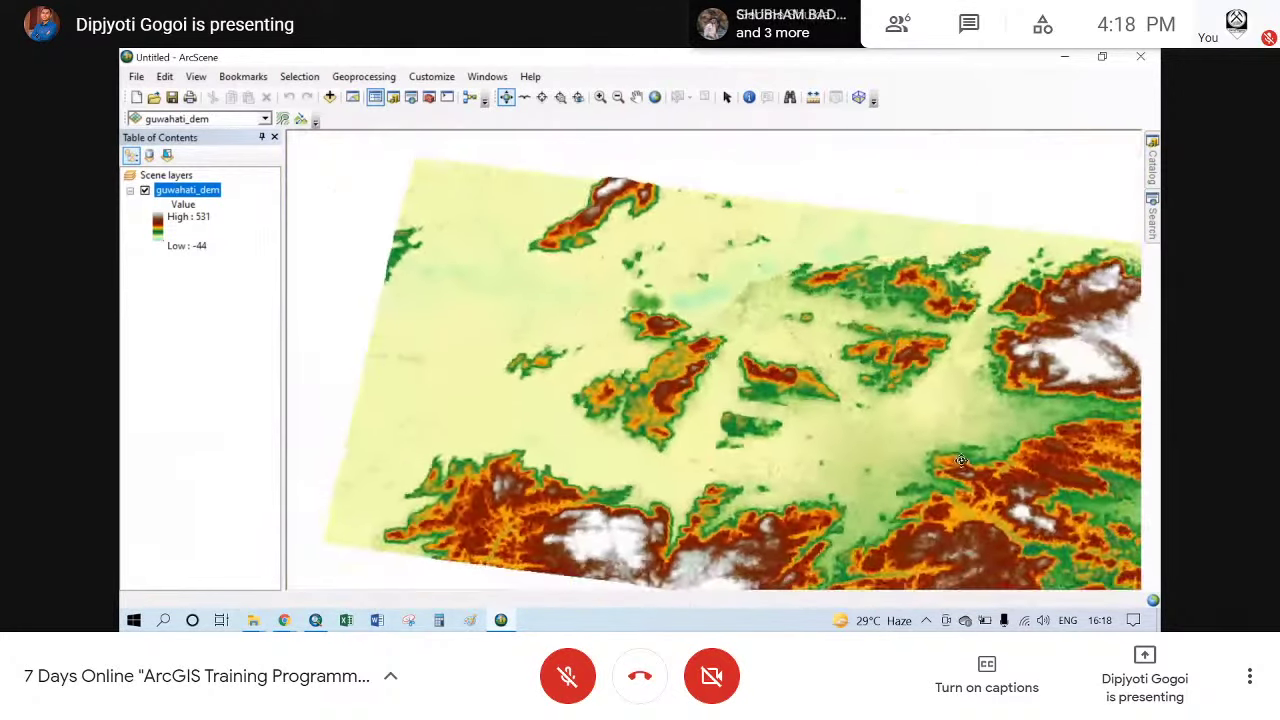
drag(961, 366, 881, 293)
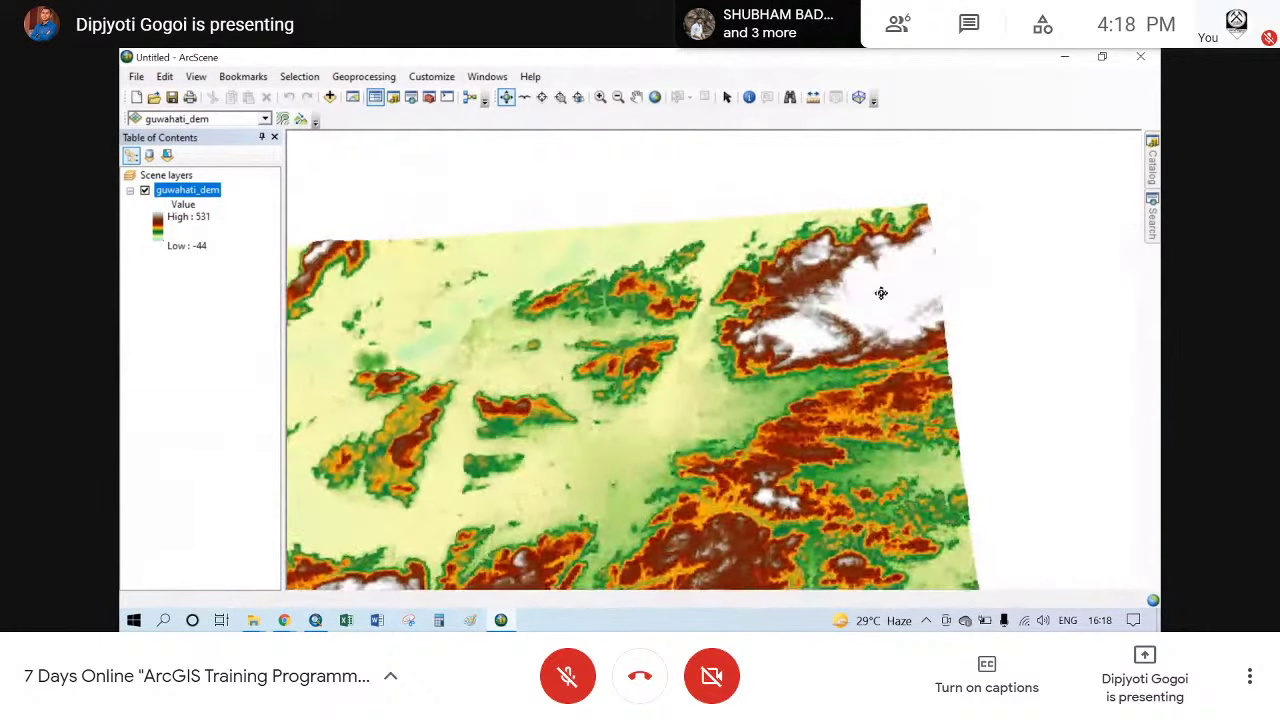
drag(640, 416, 776, 336)
scroll(760, 423, up, 3)
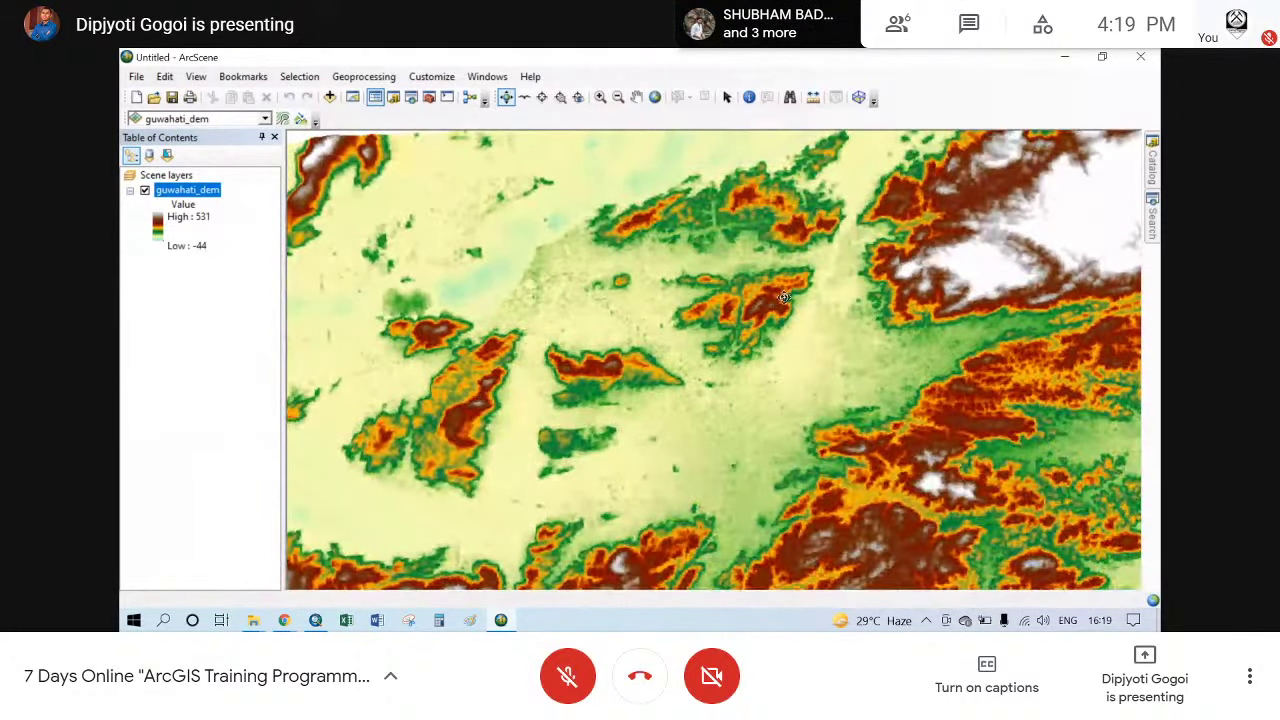
drag(784, 297, 861, 297)
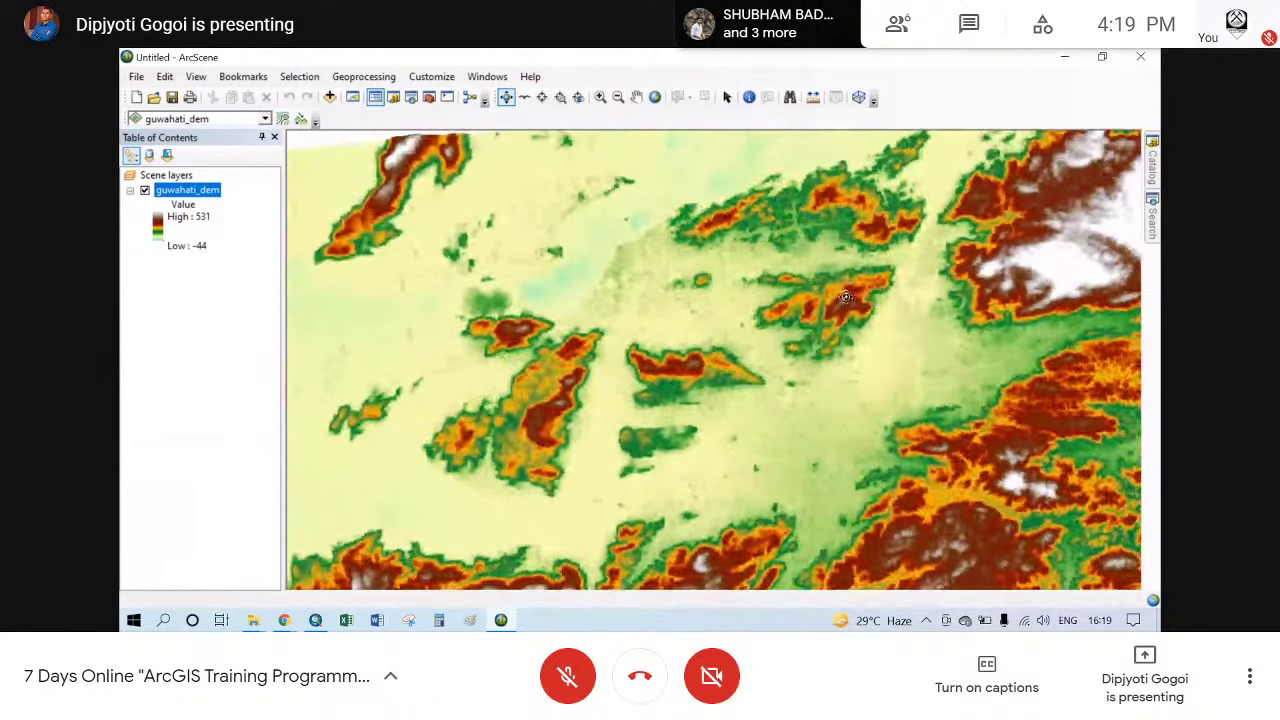
scroll(846, 297, down, 3)
drag(734, 411, 840, 375)
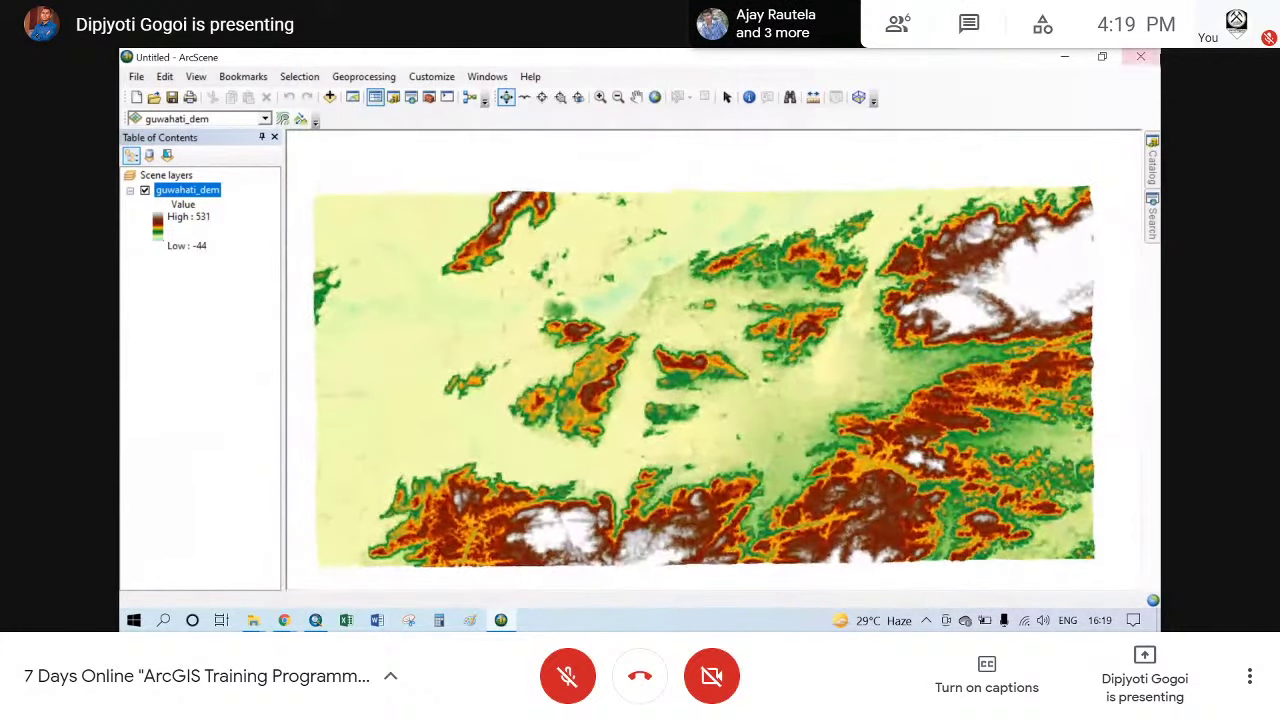
- Close the untitled ArcScene document without saving its changes and return to ArcMap
click(1140, 56)
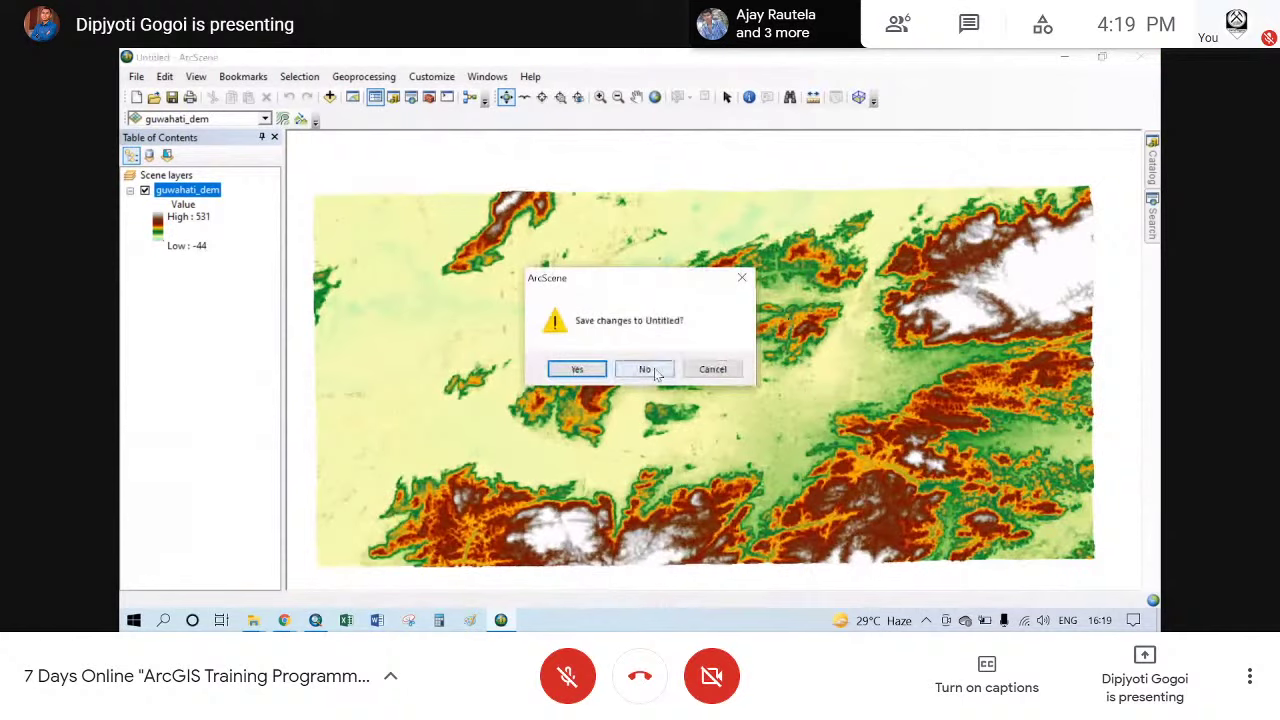
click(645, 370)
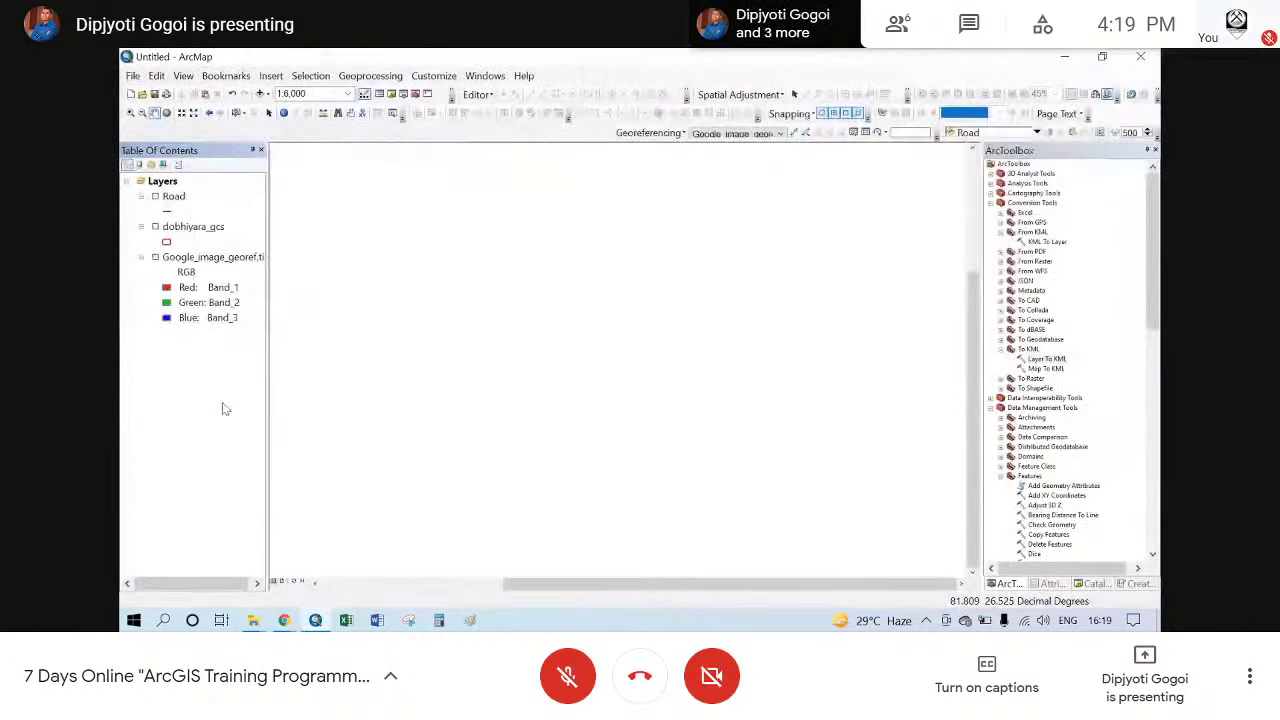
click(260, 93)
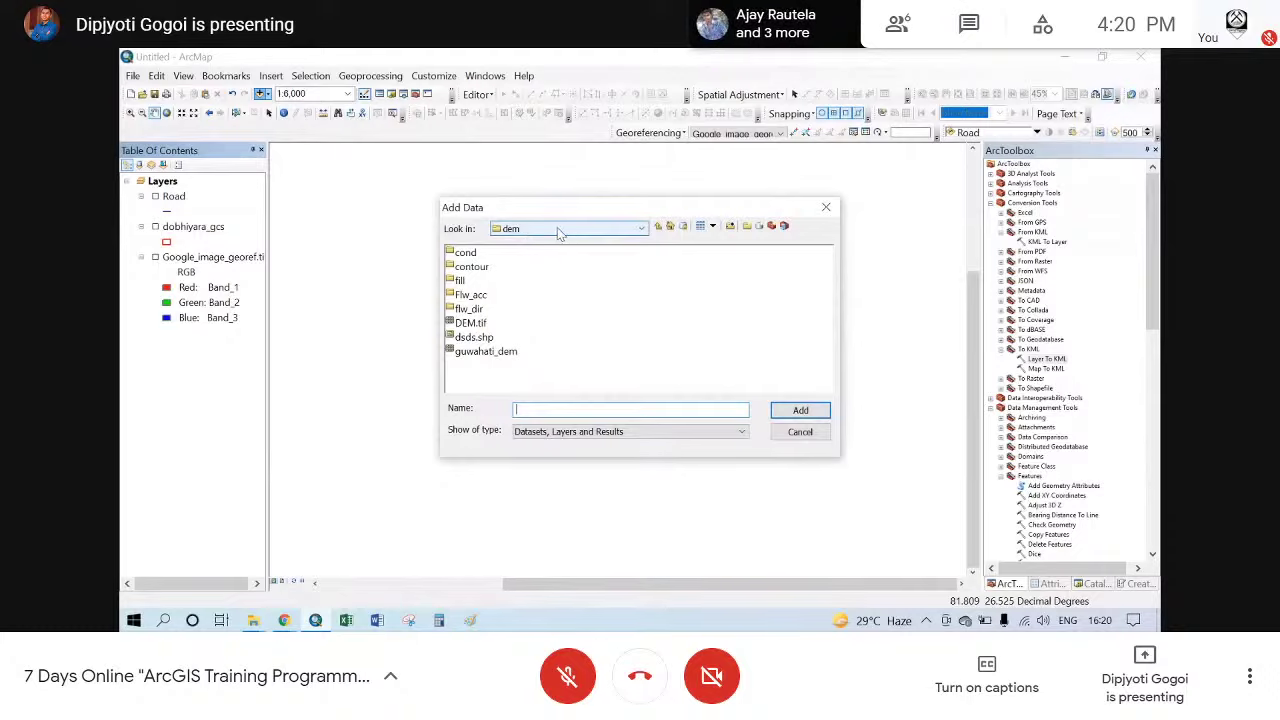
click(558, 231)
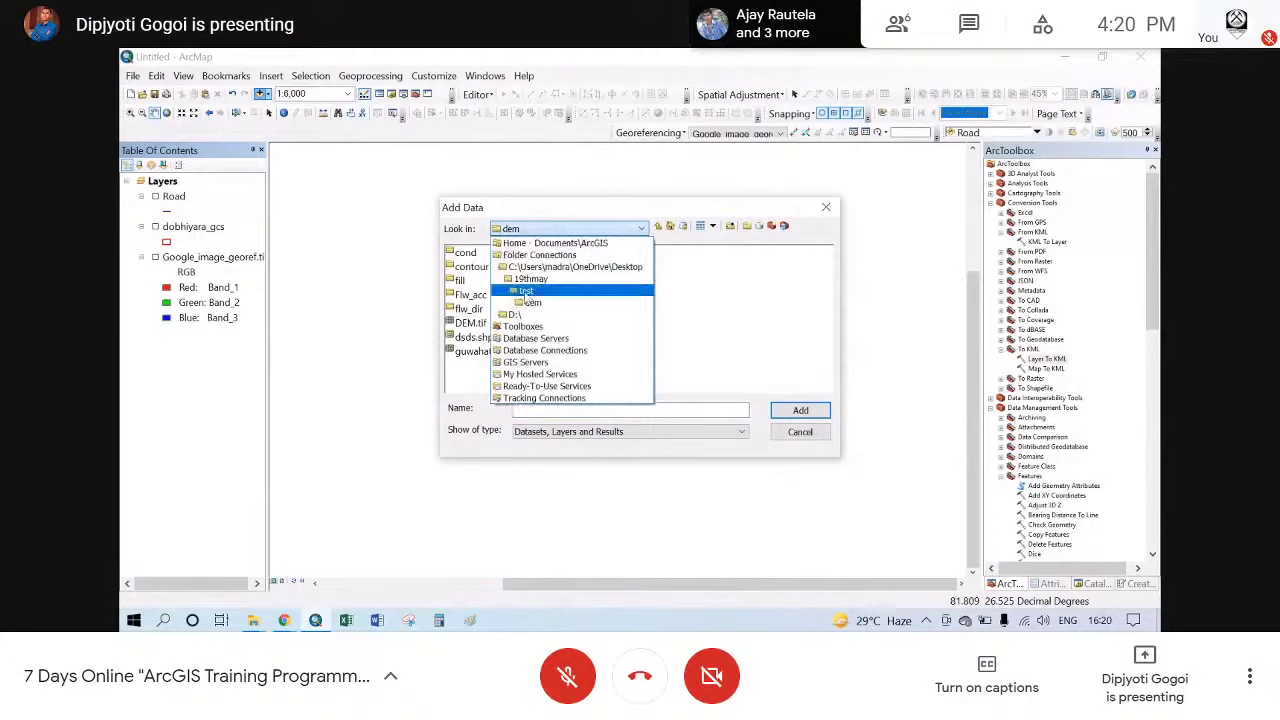
click(497, 287)
double_click(474, 296)
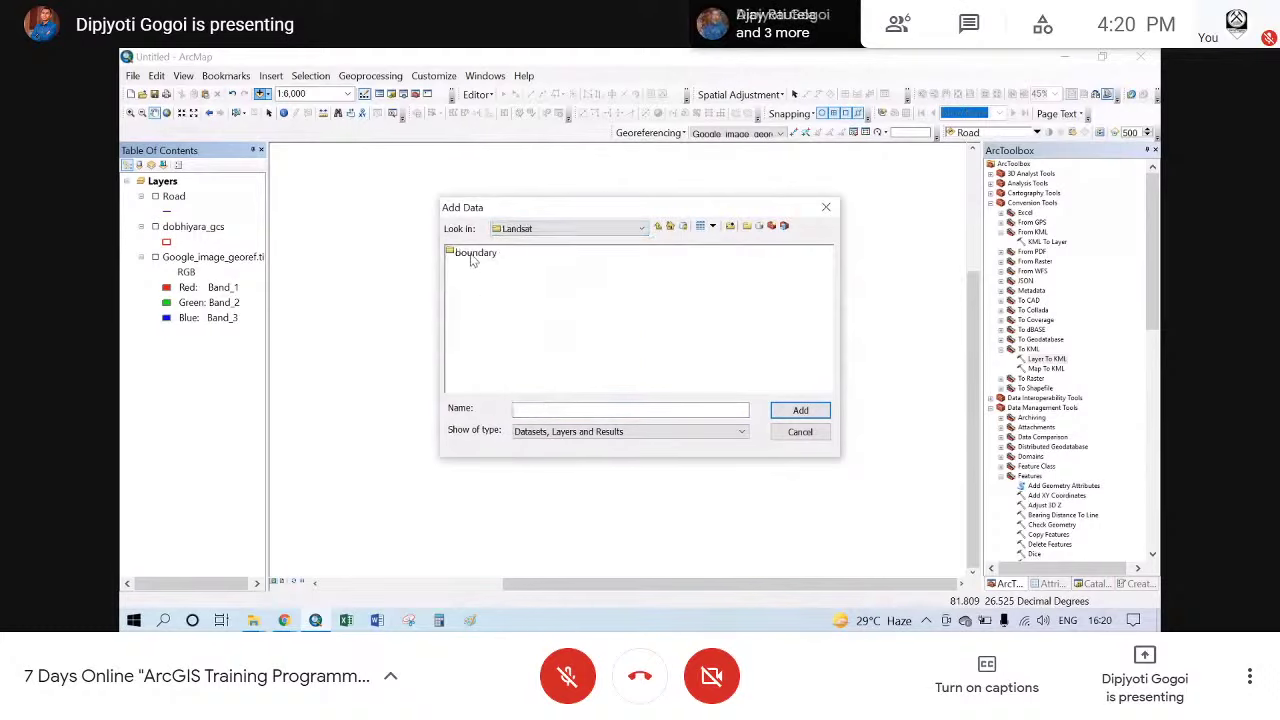
double_click(472, 258)
click(826, 207)
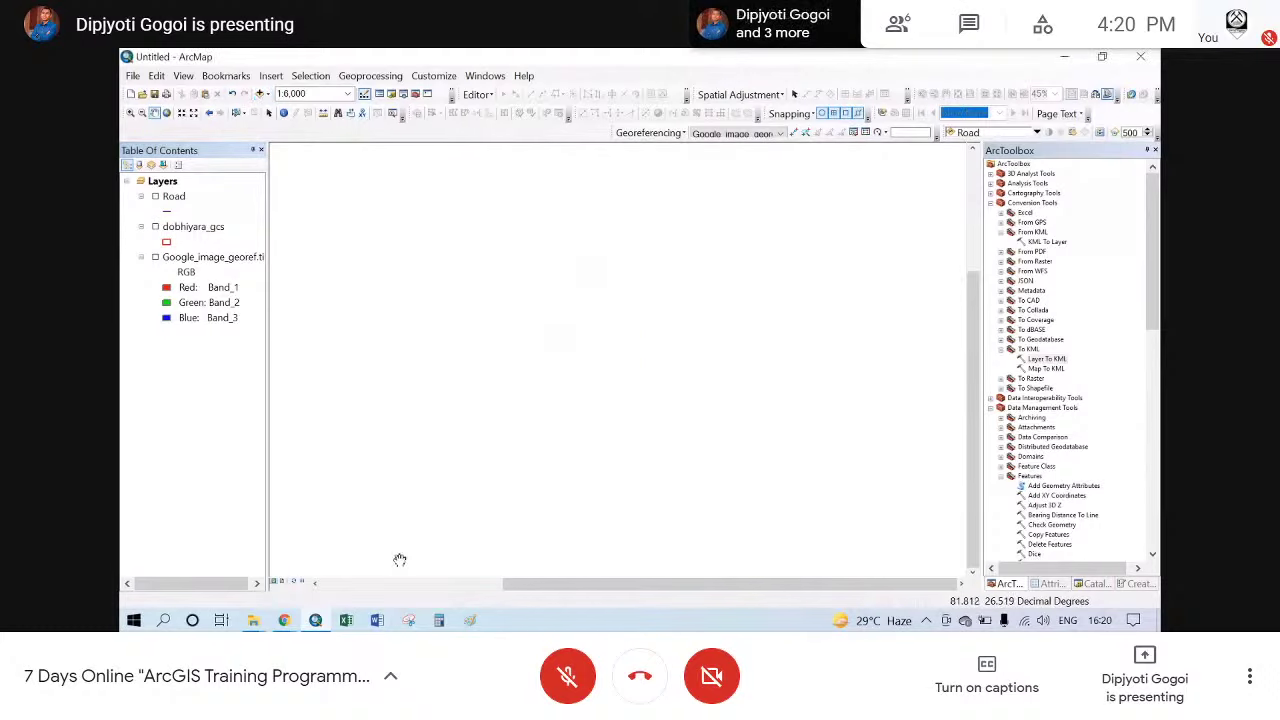
- In File Explorer, extract the LC08_L2SP_137042_20201125_20201211_02_T1 archive in test's Landsat folder to a same-named folder and view its files
click(255, 621)
click(221, 548)
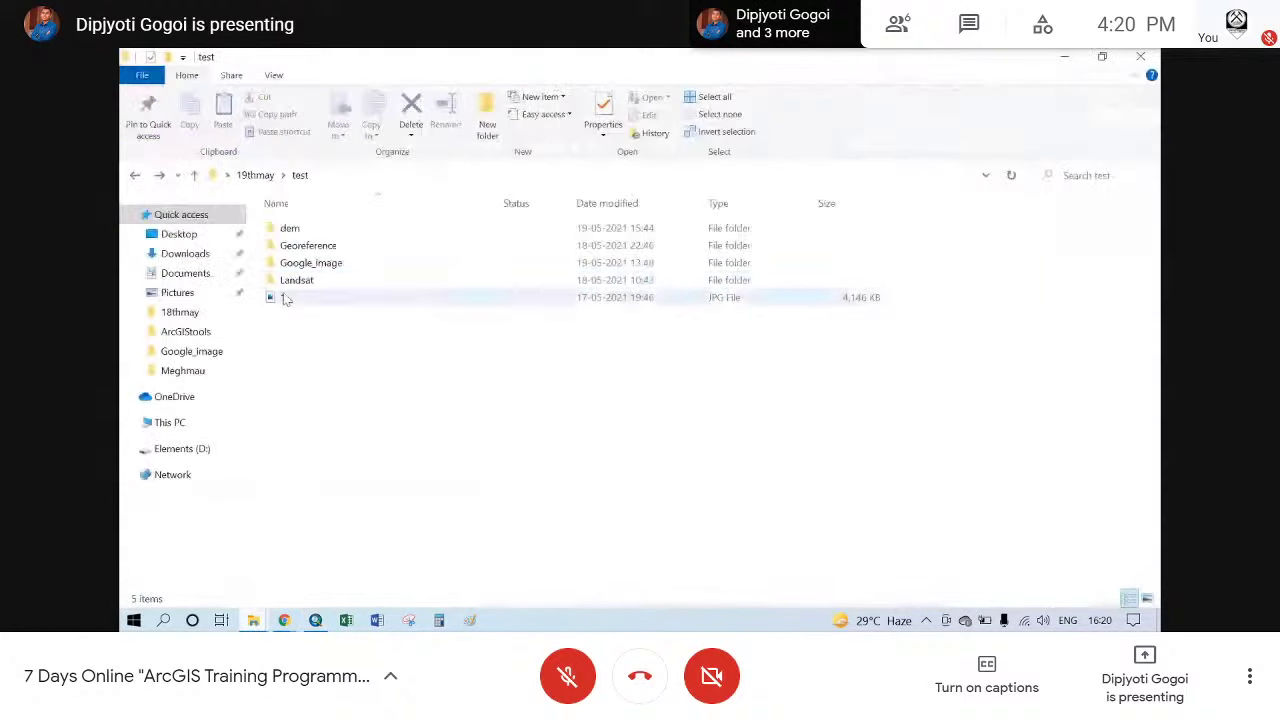
double_click(288, 279)
click(355, 250)
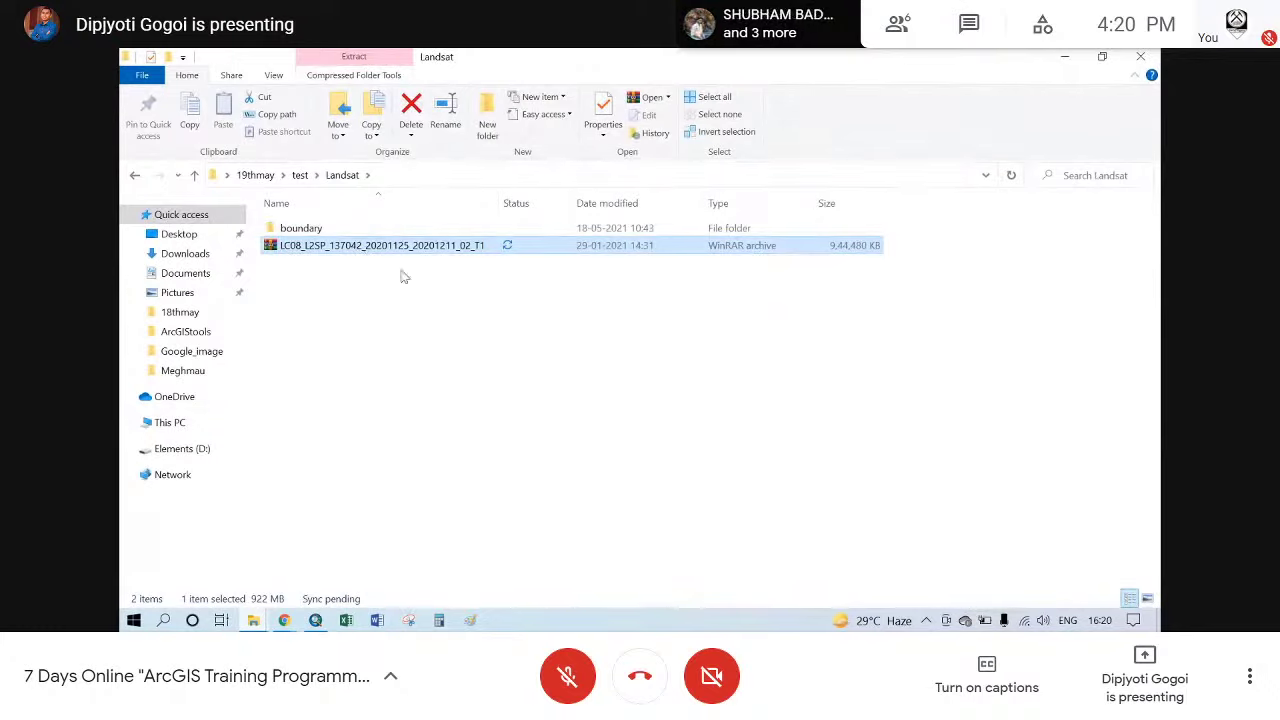
right_click(574, 245)
click(600, 346)
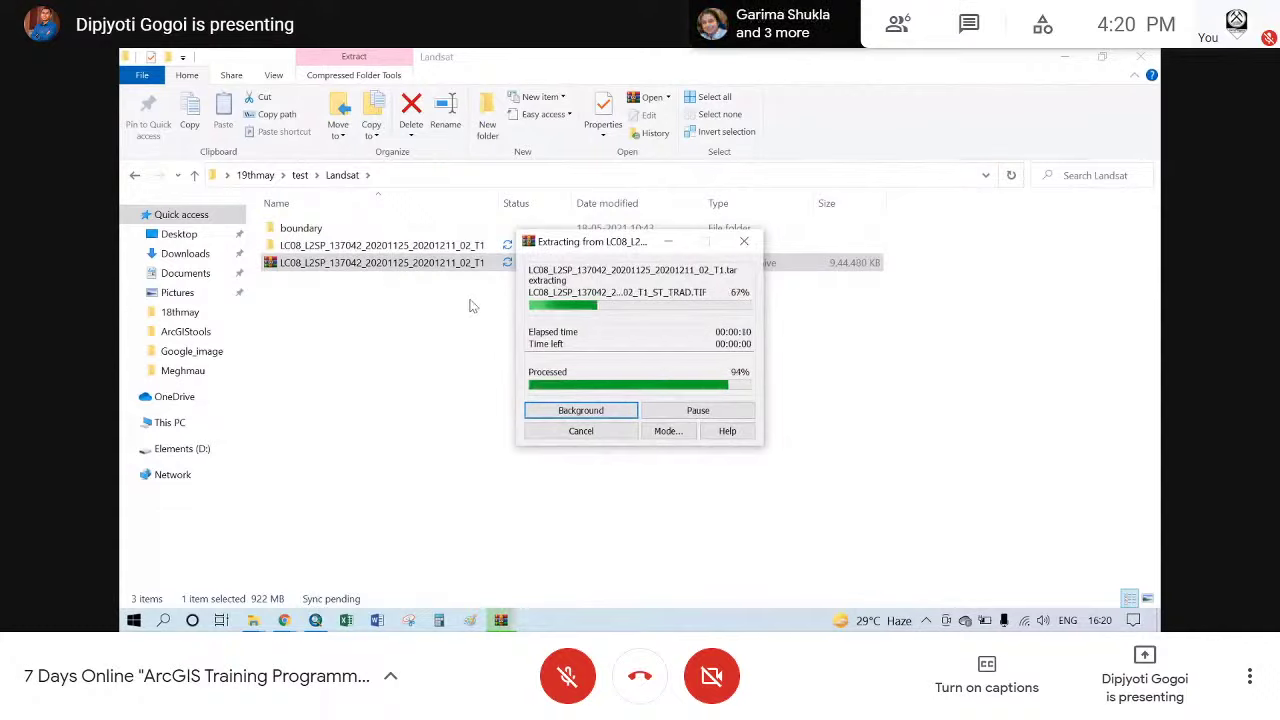
double_click(392, 248)
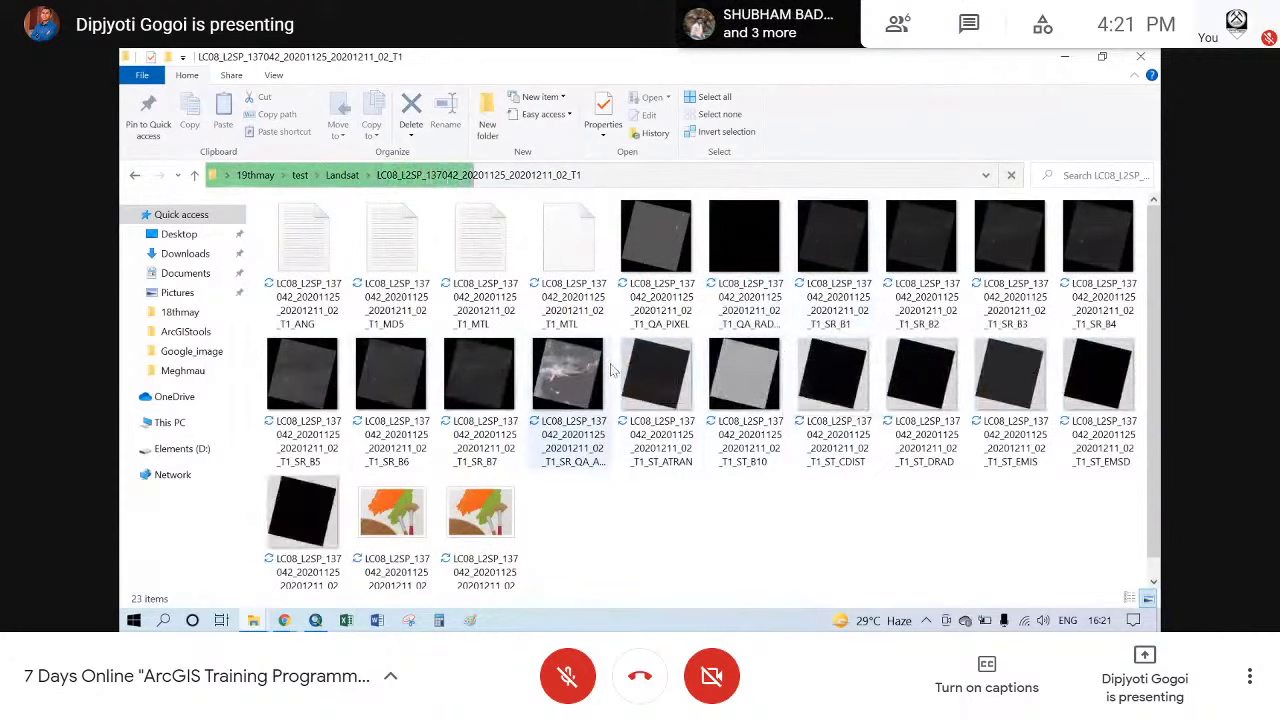
click(1065, 58)
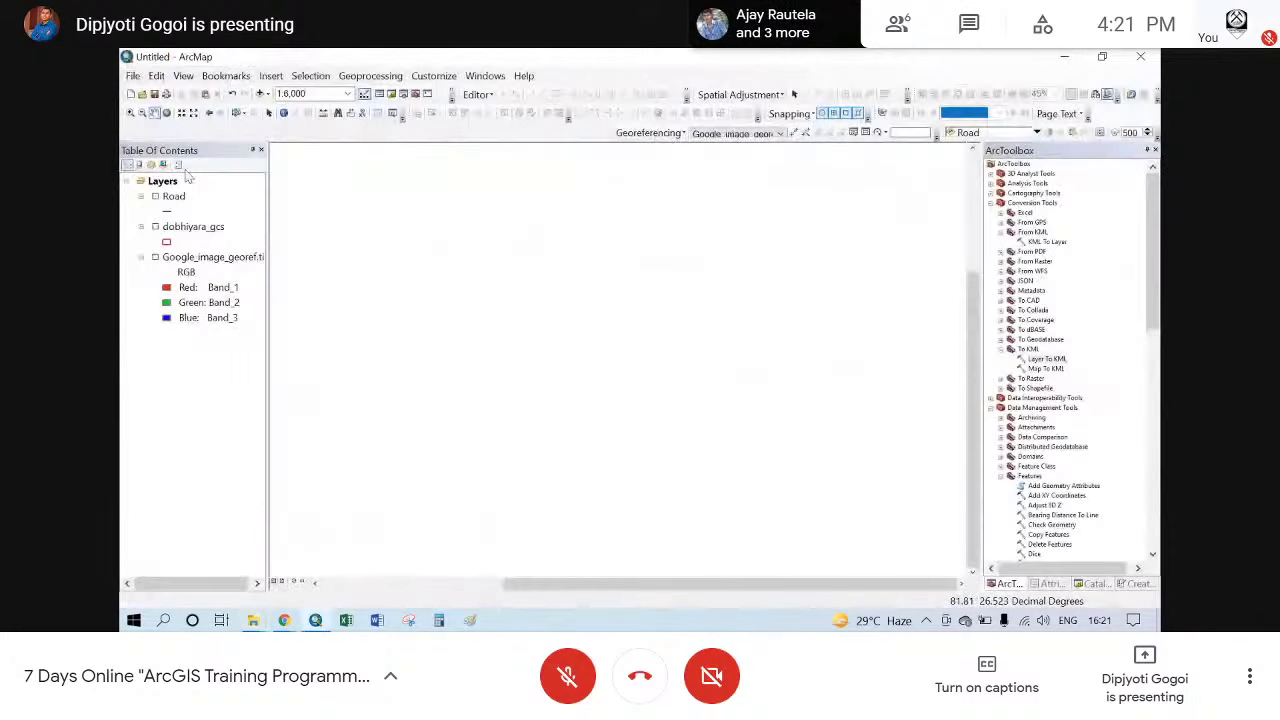
- Add the band 1 raster LC08_L2SP_137042_20201125_20201211_02_T1_SR_B1.TIF from the extracted Landsat folder to the ArcMap map
click(259, 94)
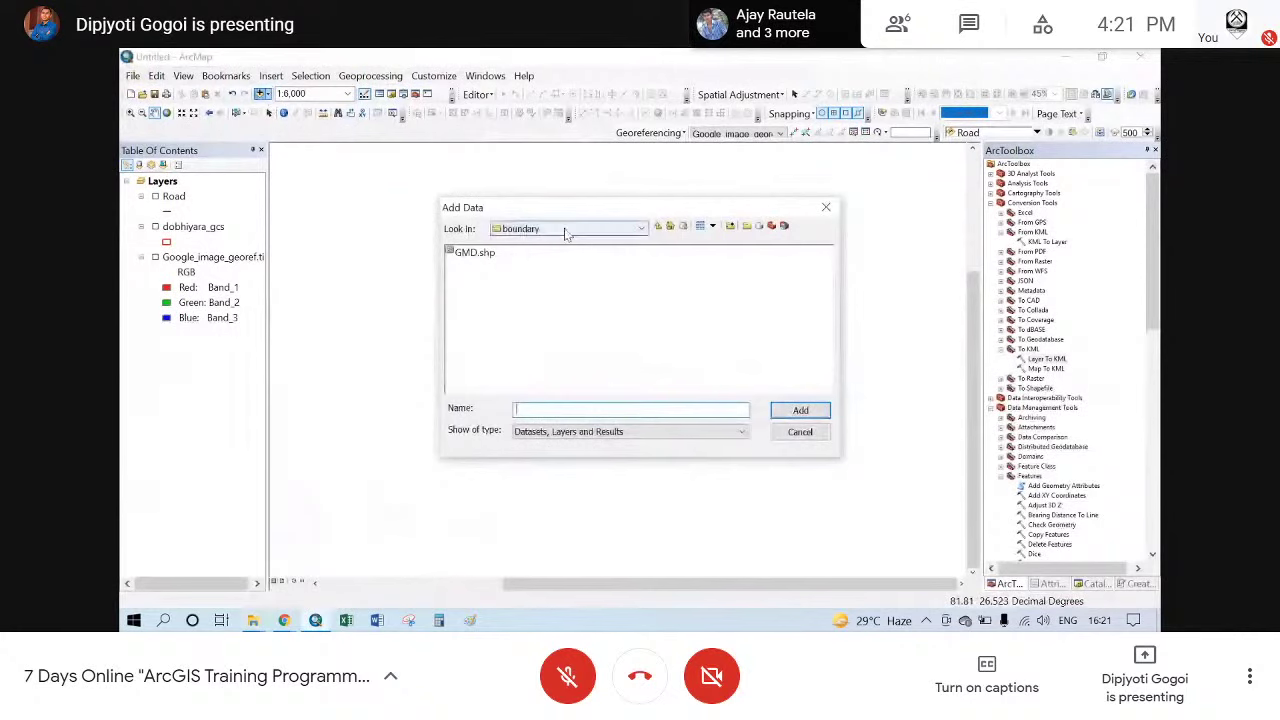
click(566, 229)
click(528, 306)
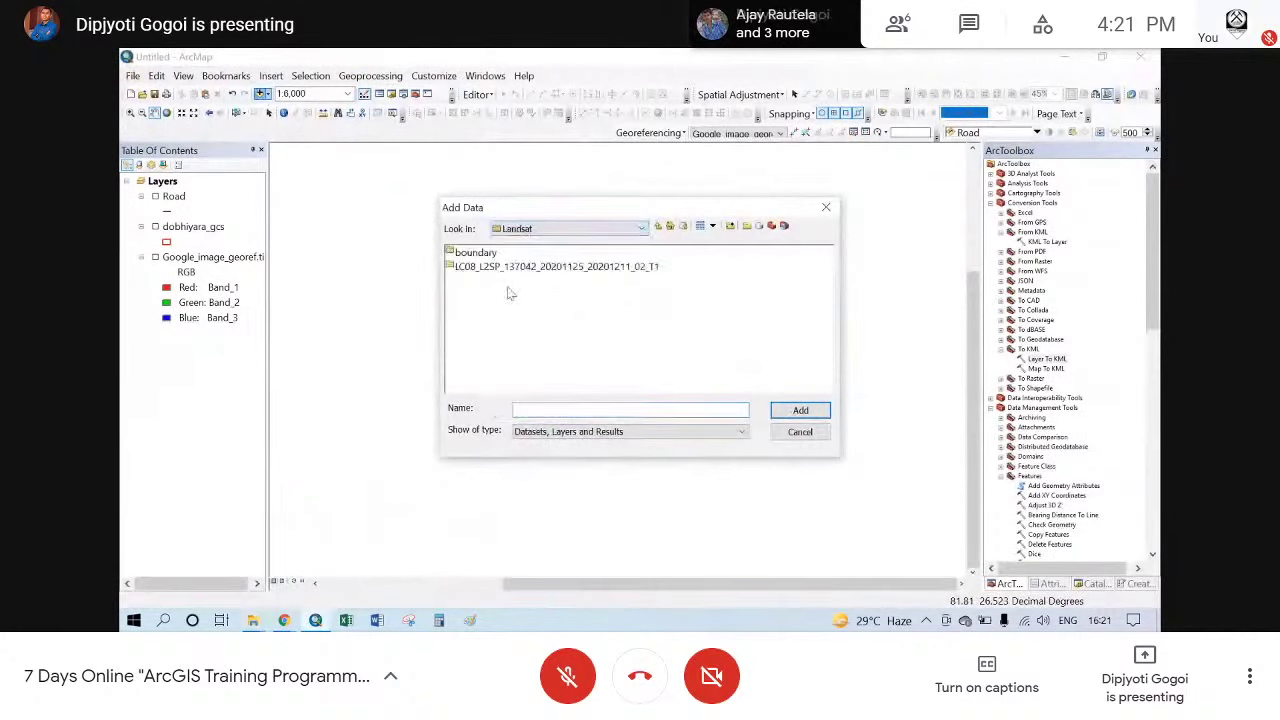
double_click(486, 267)
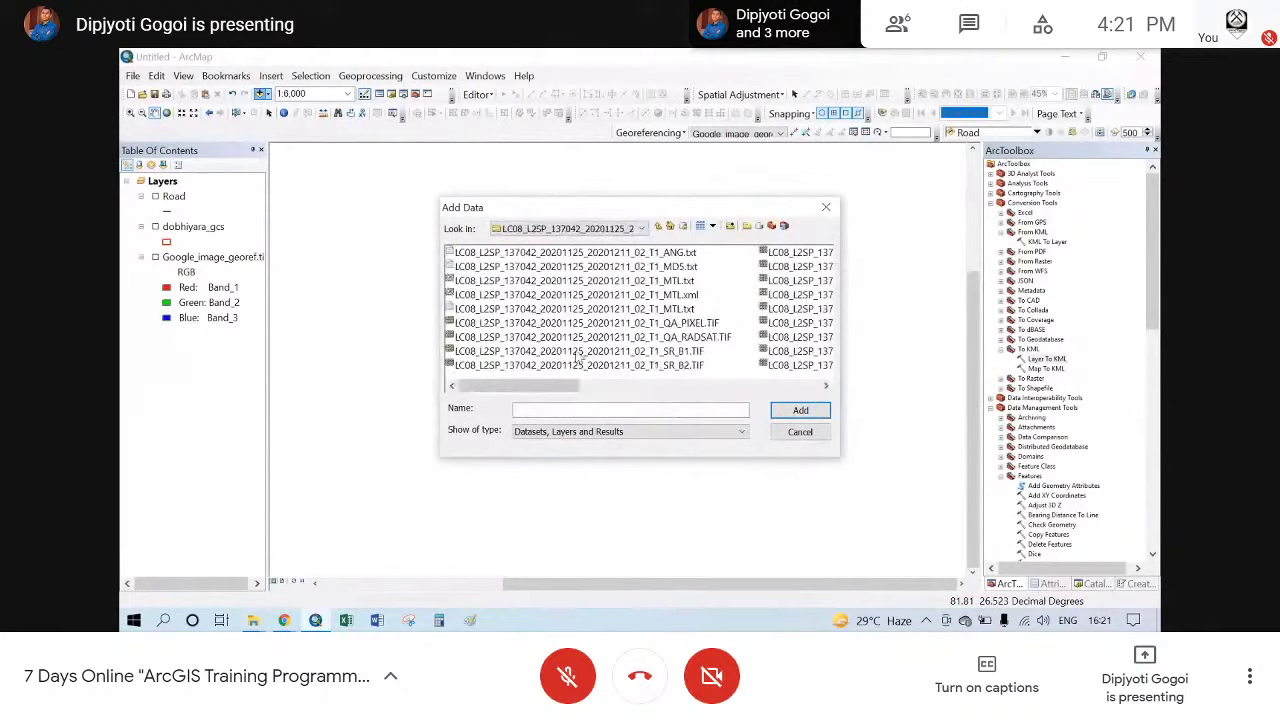
click(577, 352)
click(798, 413)
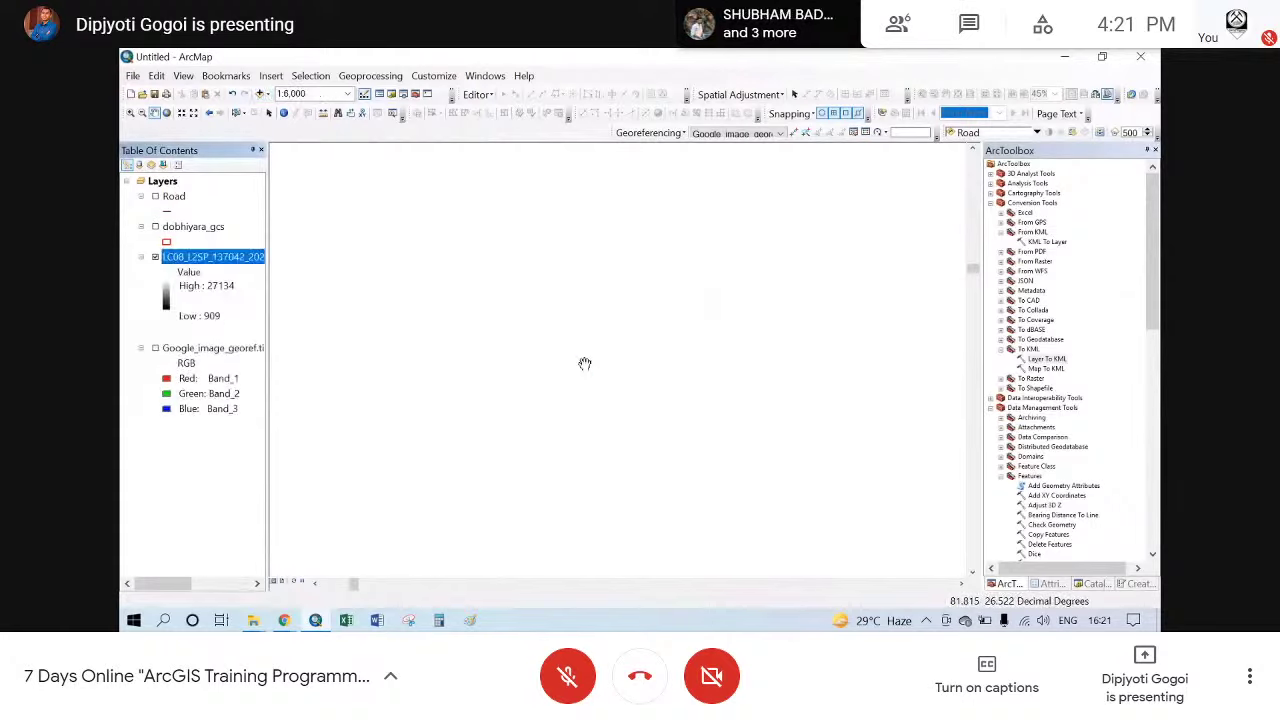
- Zoom the map to the extent of the added Landsat band 1 layer and examine the river area more closely
right_click(218, 257)
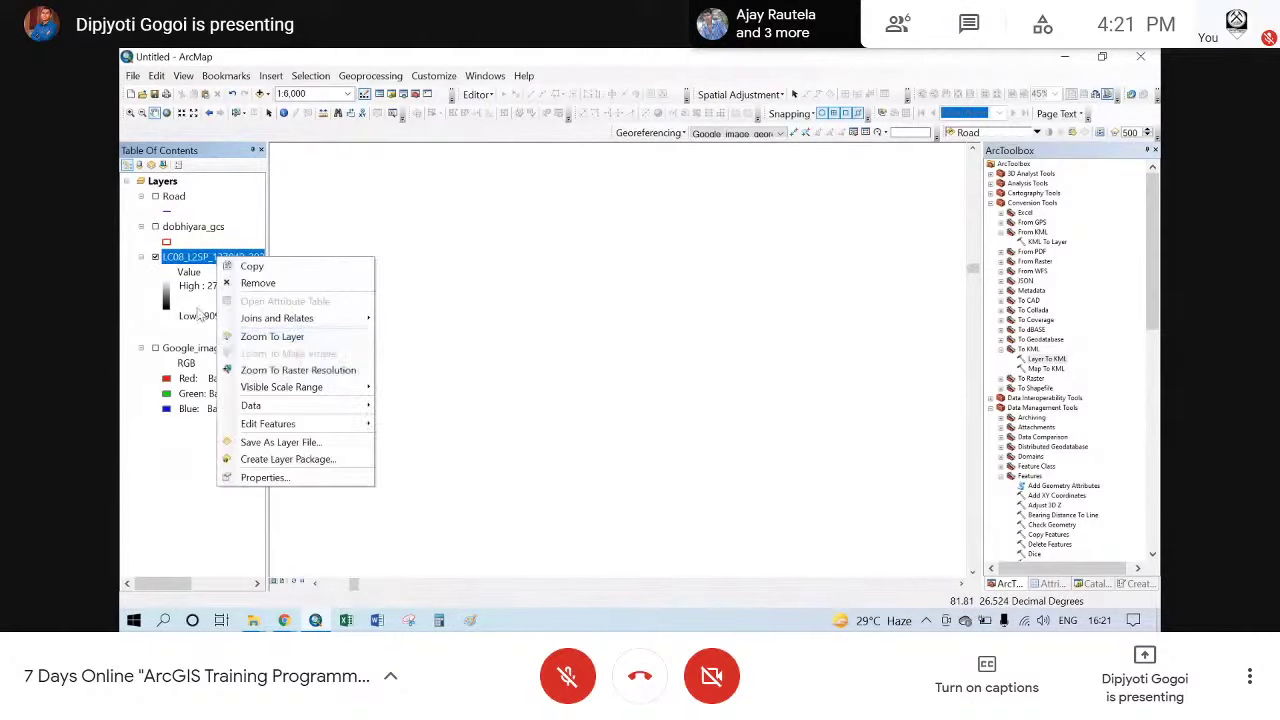
click(188, 258)
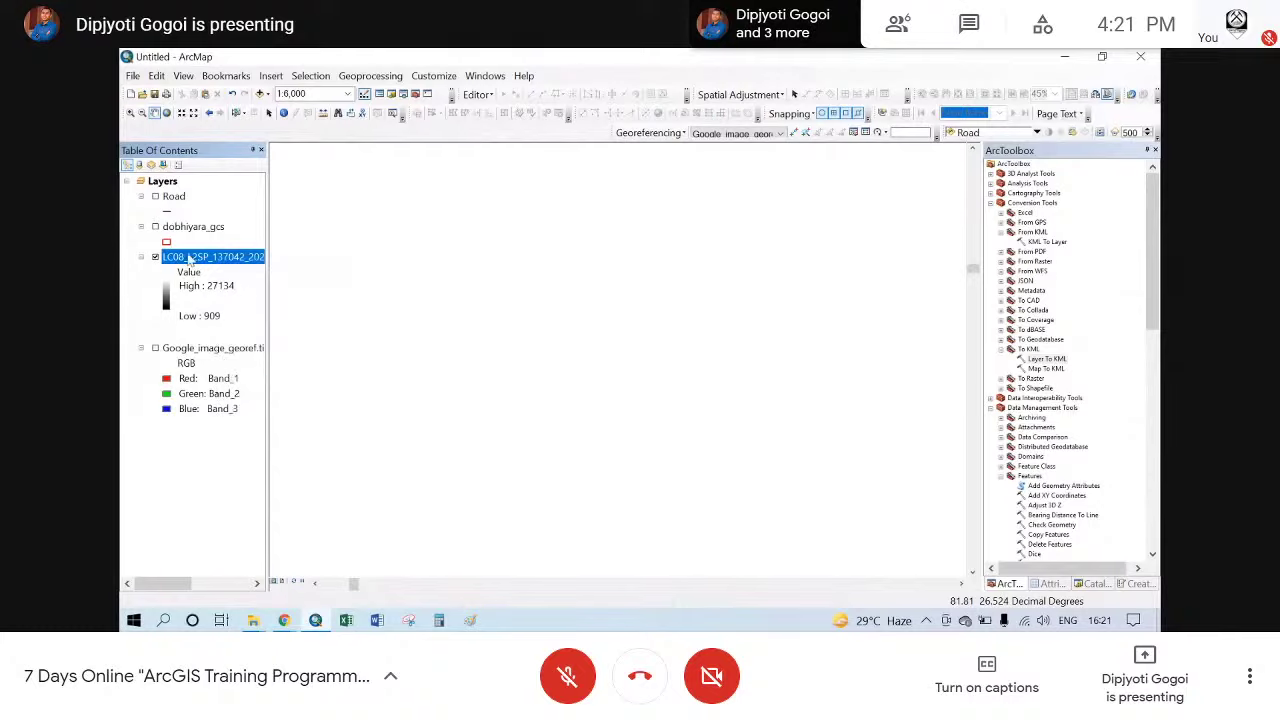
right_click(188, 258)
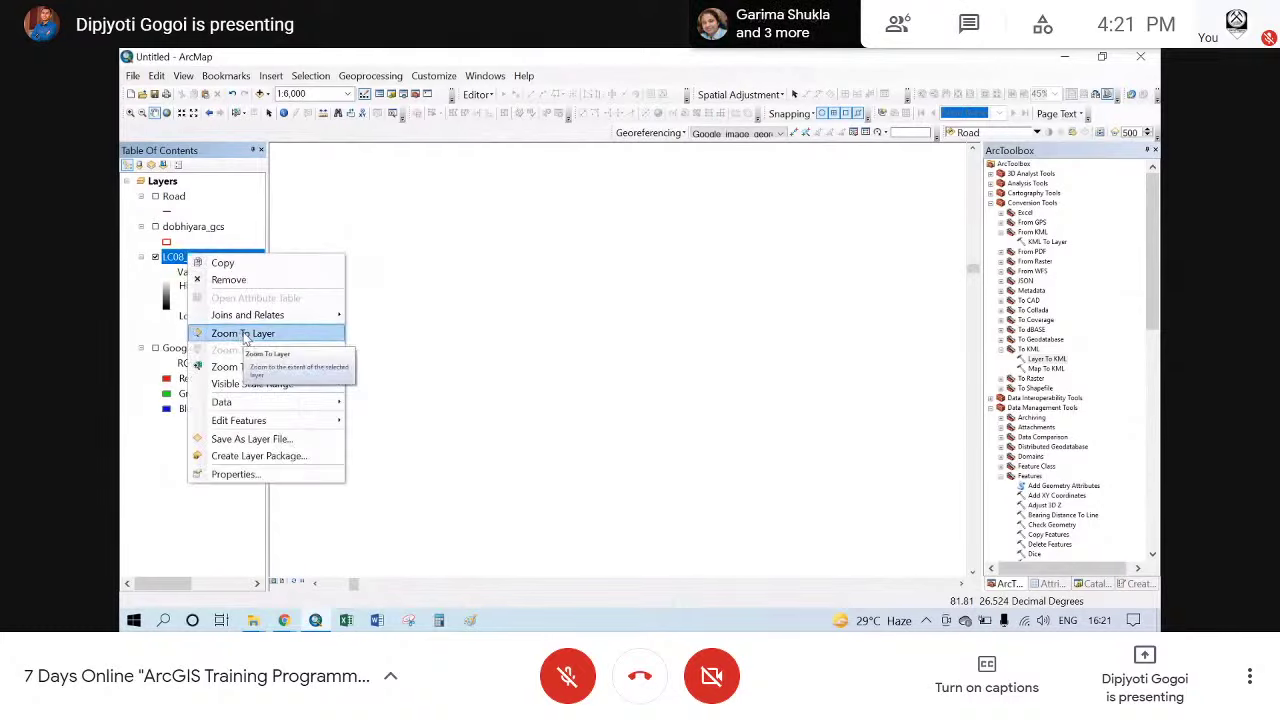
click(243, 334)
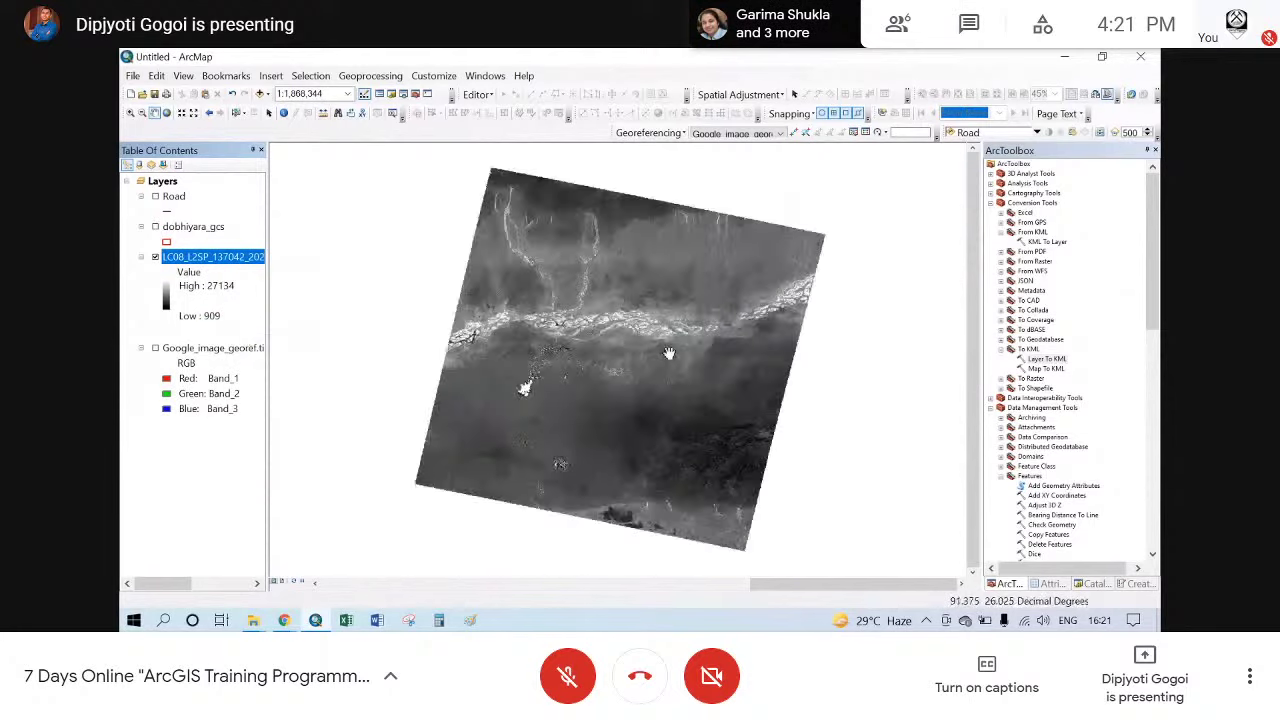
scroll(669, 353, up, 1)
scroll(669, 353, down, 3)
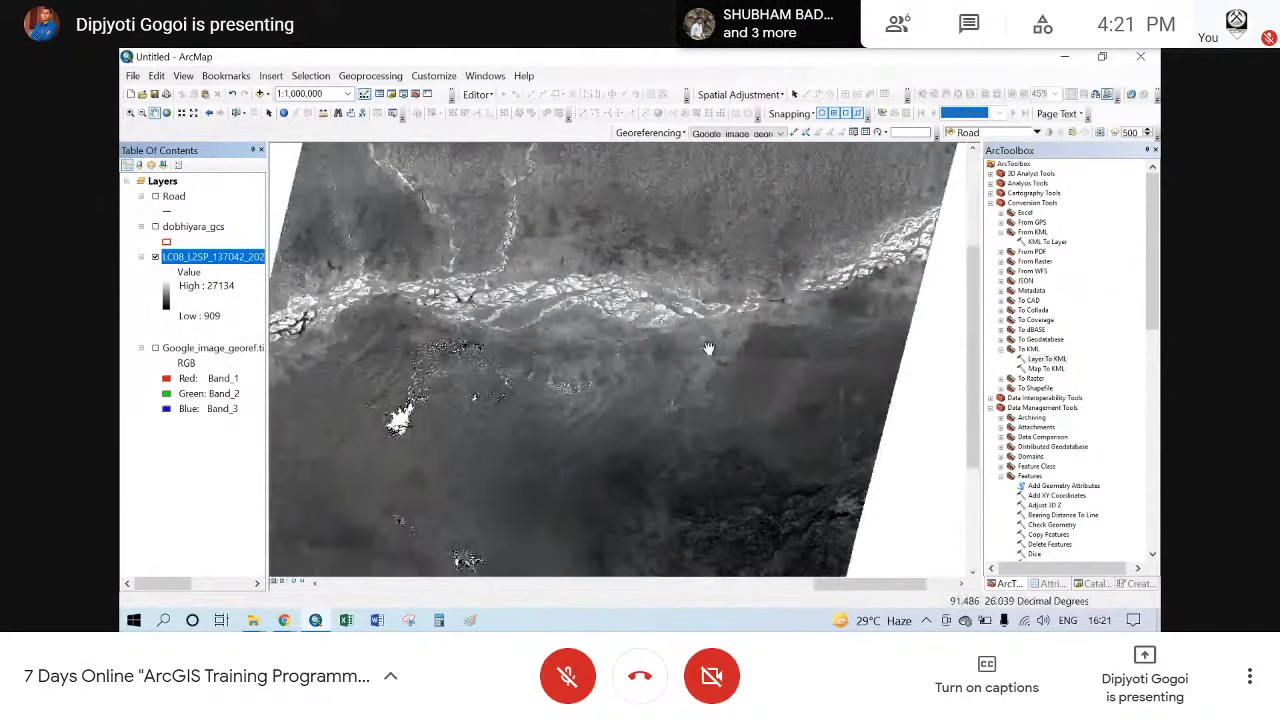
- Reorder the layers so the Landsat band 1 raster sits above the Road and dobhiyara_gcs layers
drag(708, 348, 790, 364)
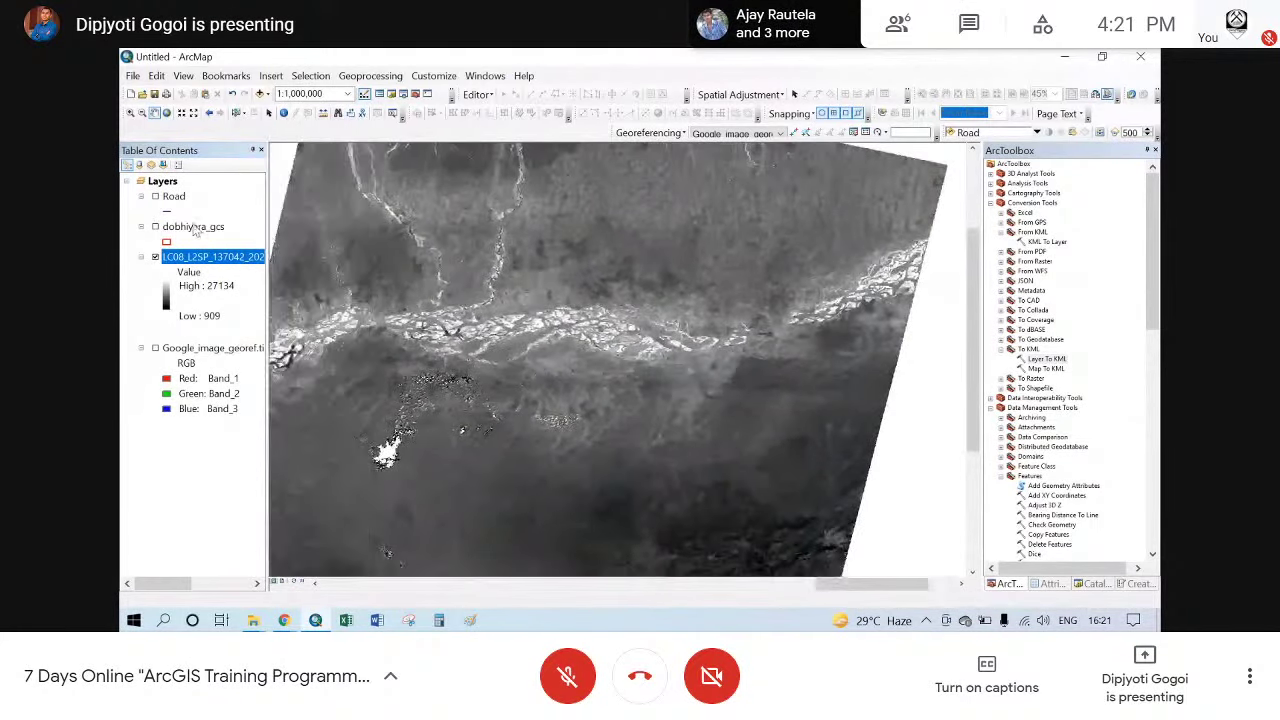
drag(195, 228, 191, 328)
drag(171, 197, 170, 304)
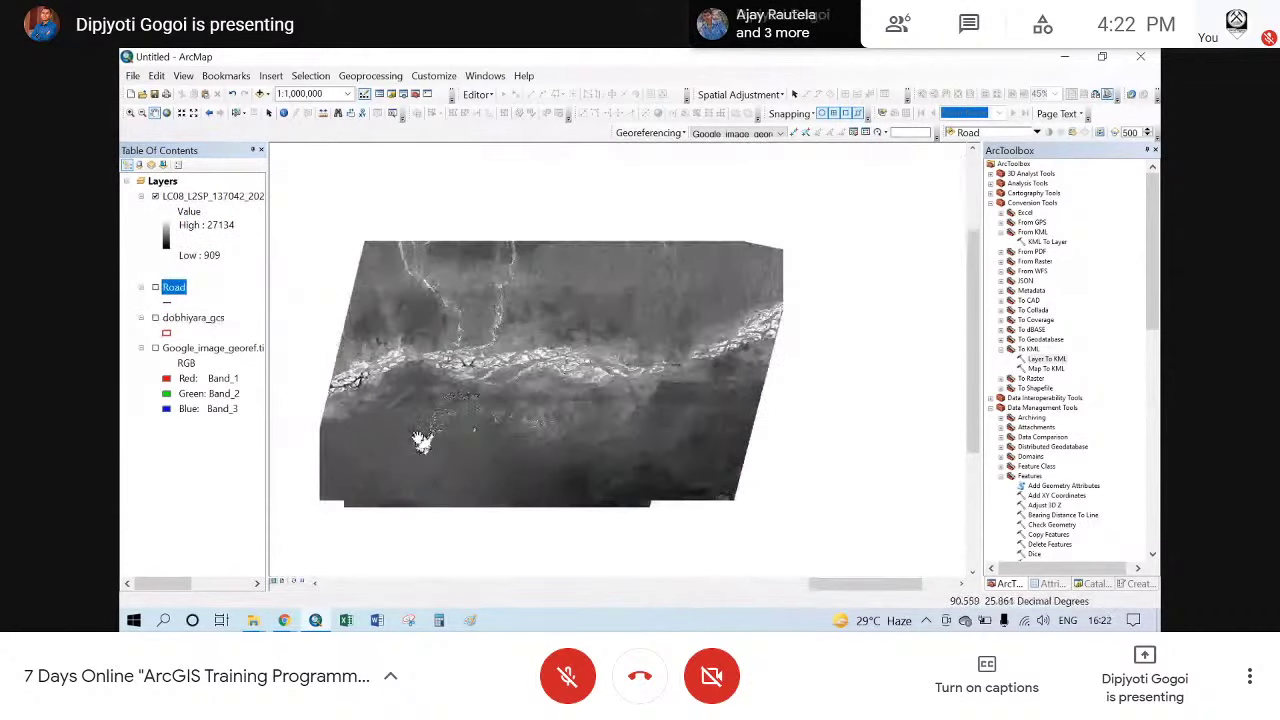
- Examine the cloud-covered areas and the river stretch near Guwahati in the Landsat band 1 image at several scales
scroll(421, 441, down, 4)
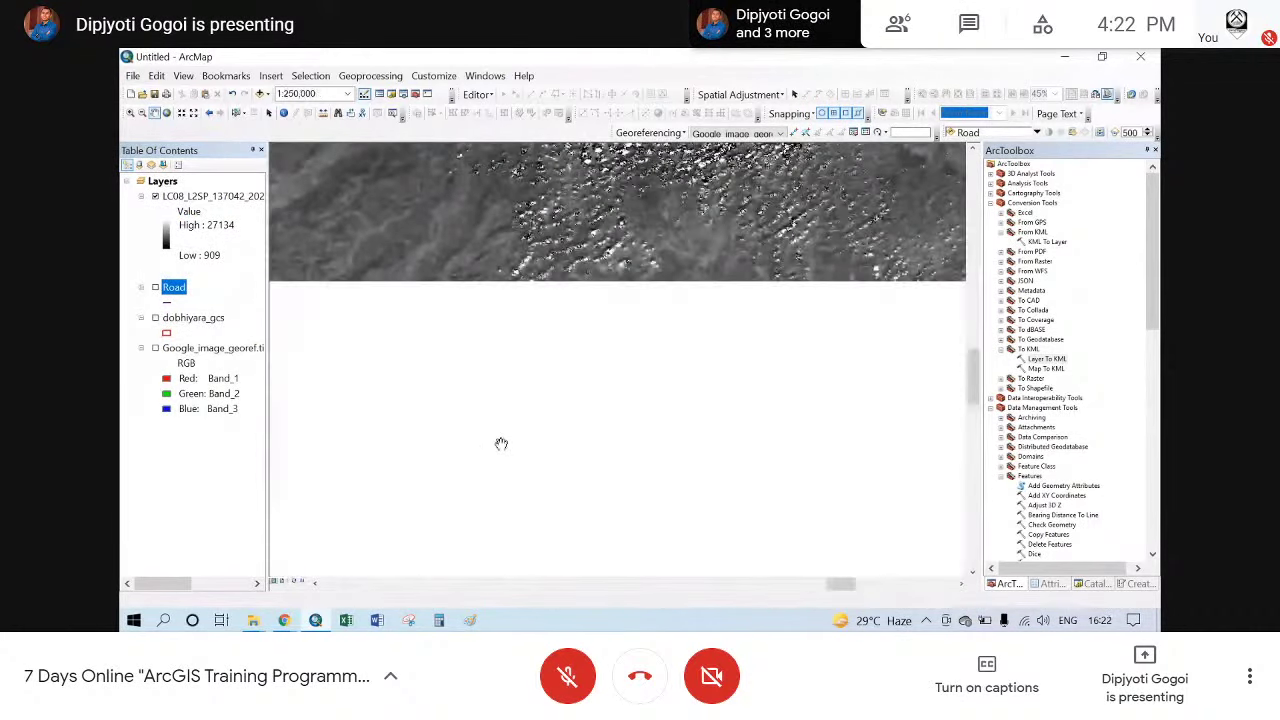
drag(554, 334, 538, 457)
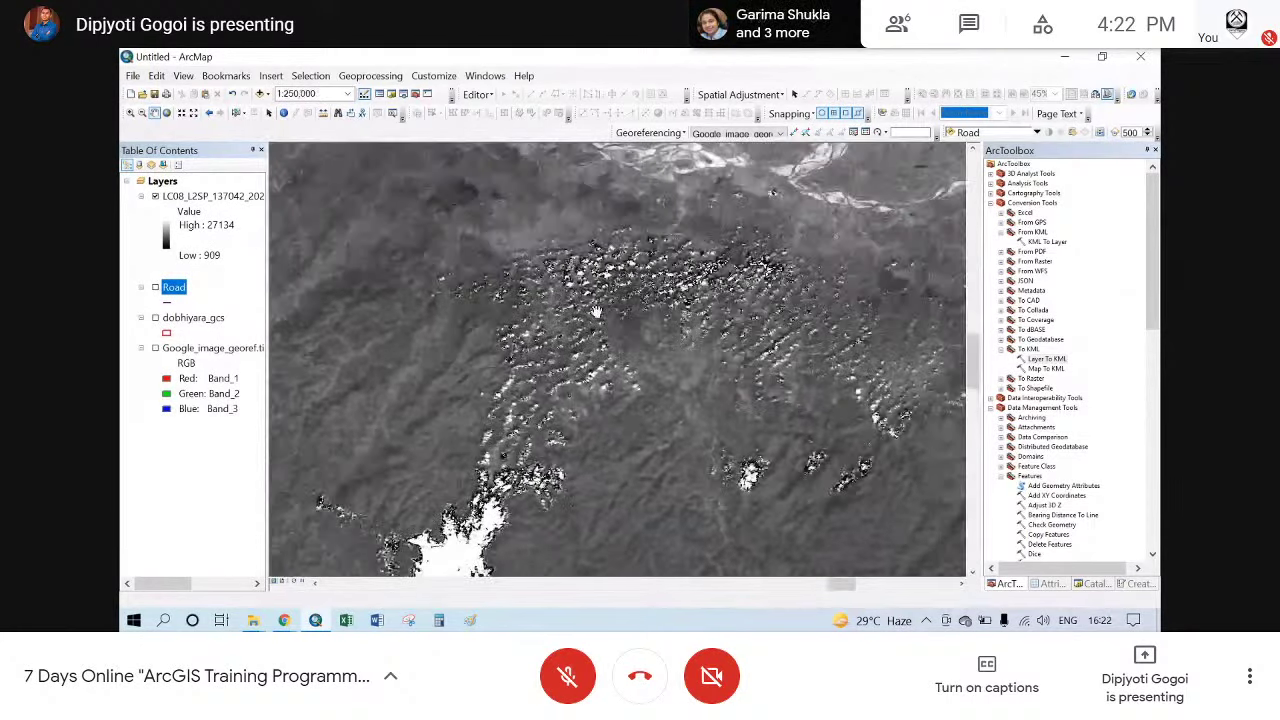
drag(596, 312, 600, 358)
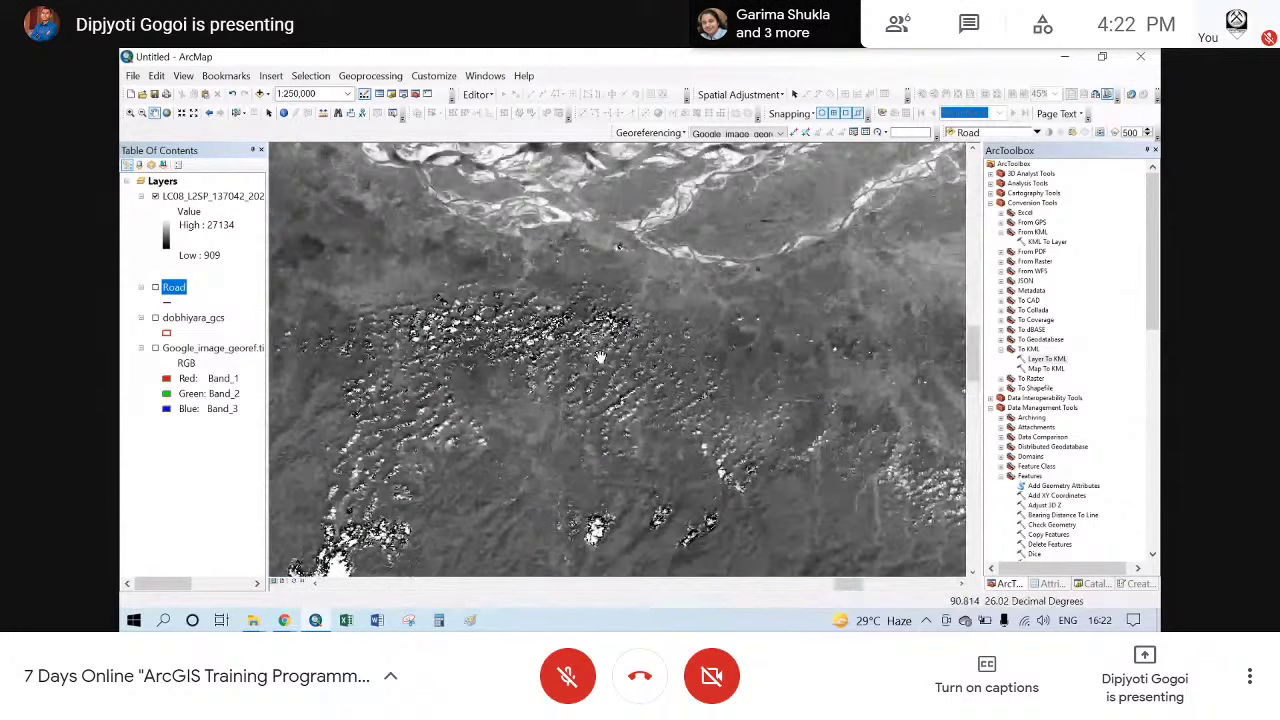
scroll(575, 322, down, 2)
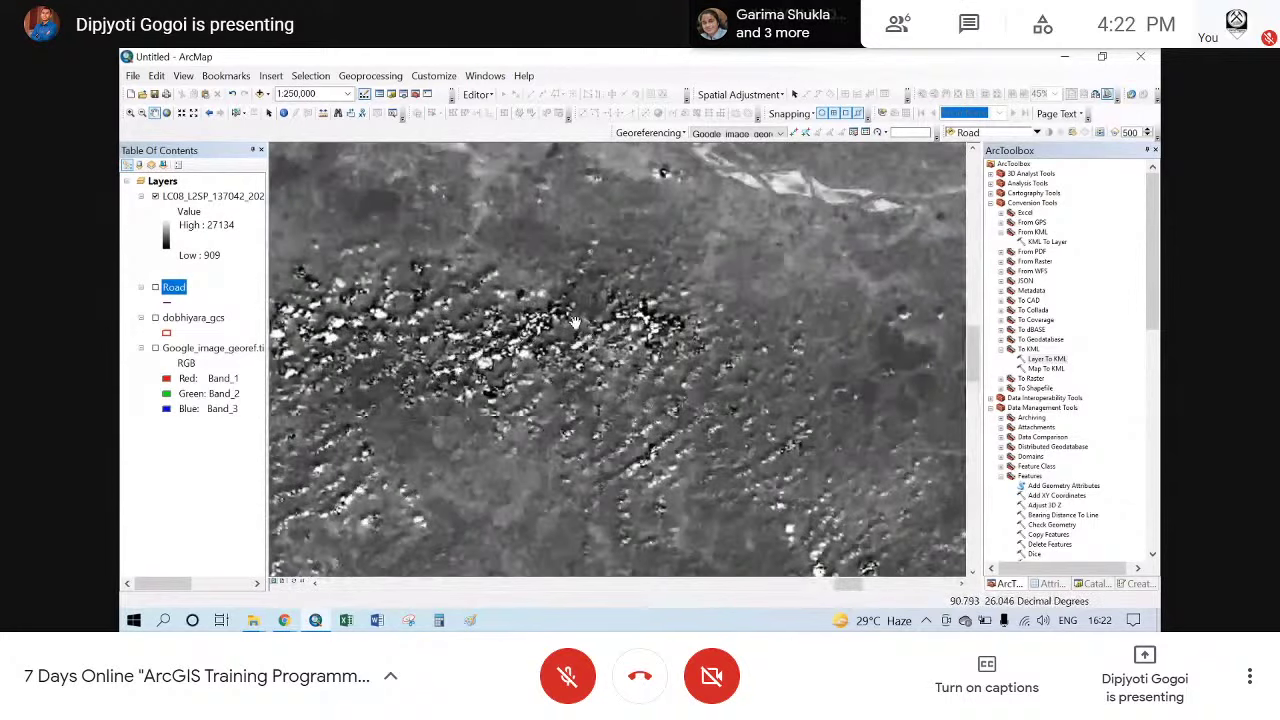
scroll(614, 326, down, 2)
scroll(615, 325, up, 3)
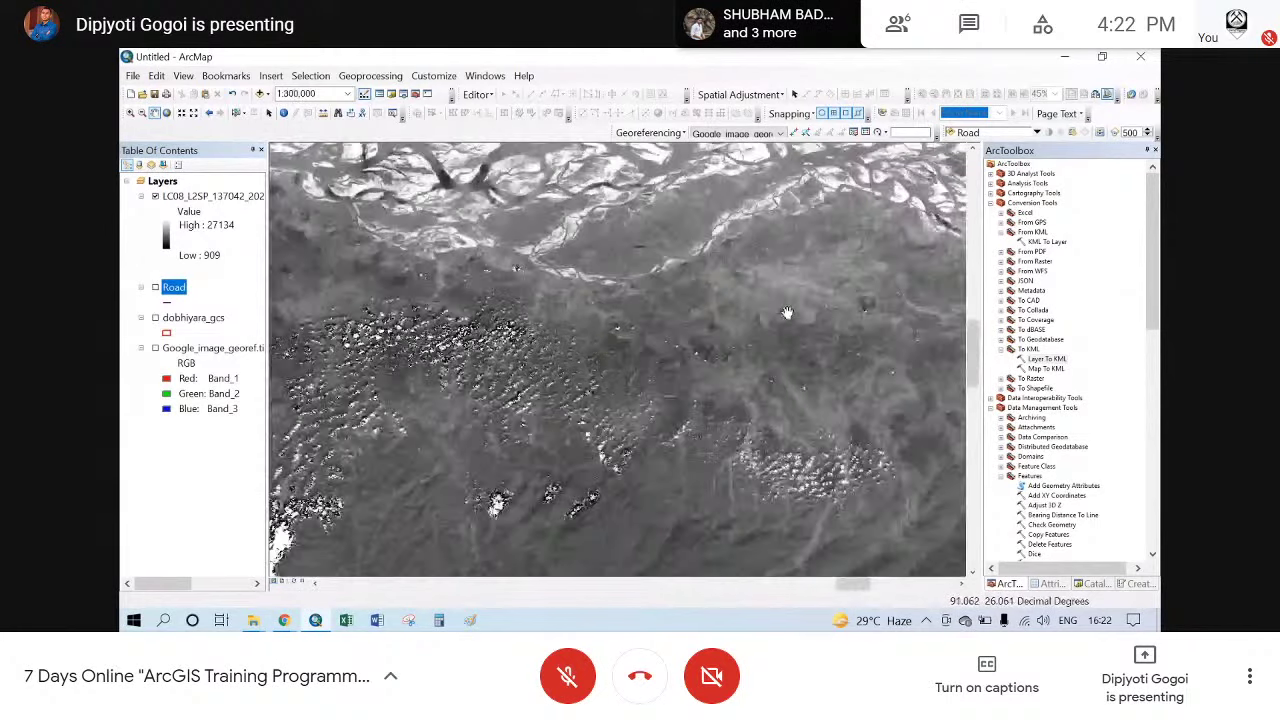
drag(787, 313, 290, 420)
drag(688, 391, 365, 385)
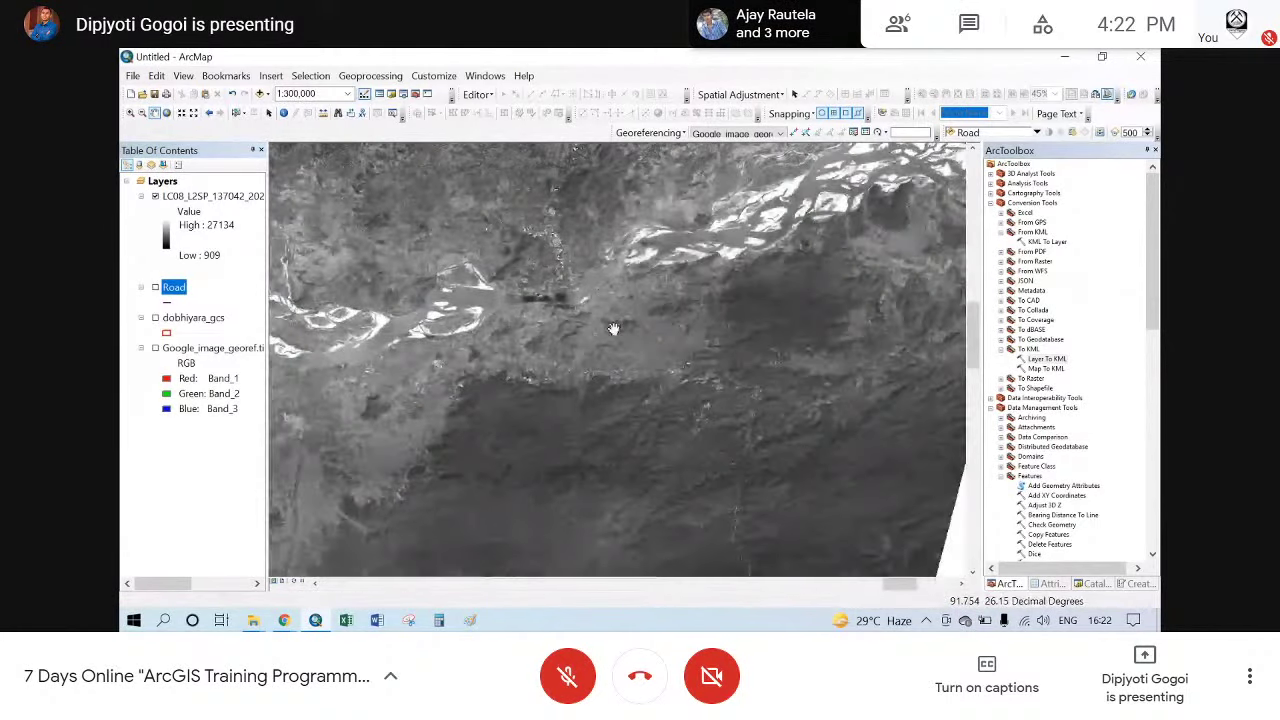
scroll(580, 347, down, 2)
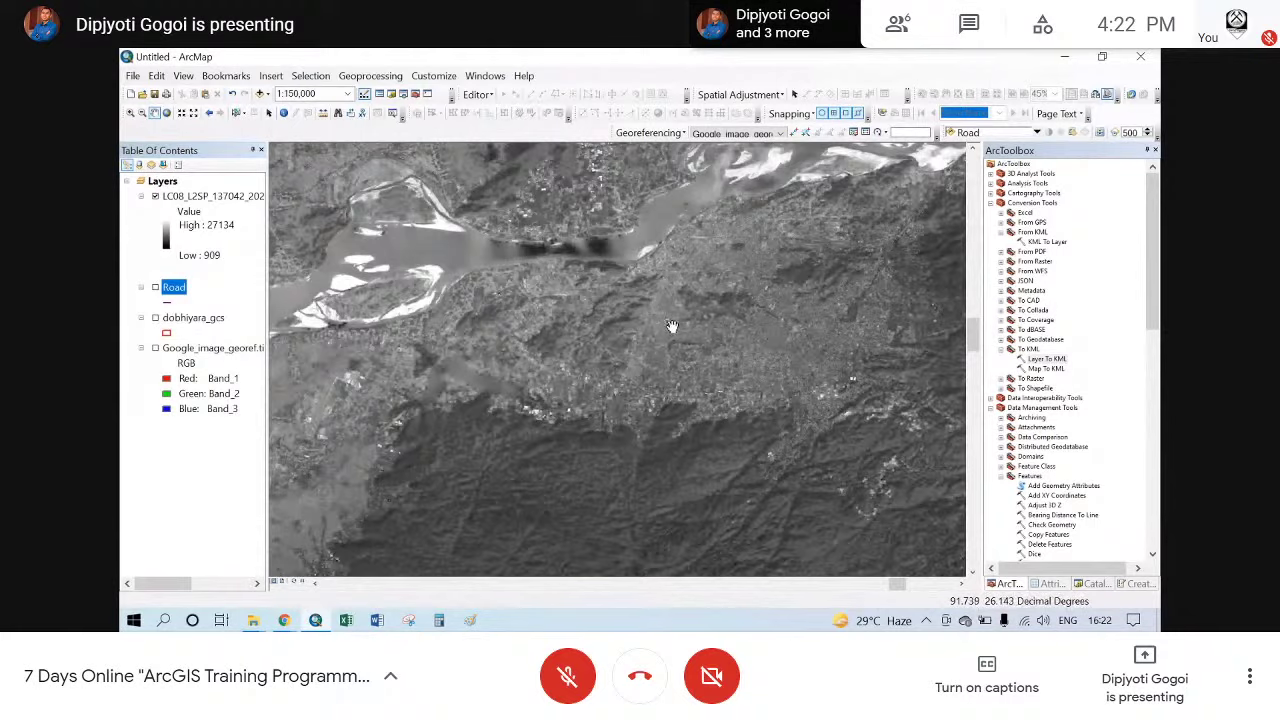
scroll(691, 325, down, 3)
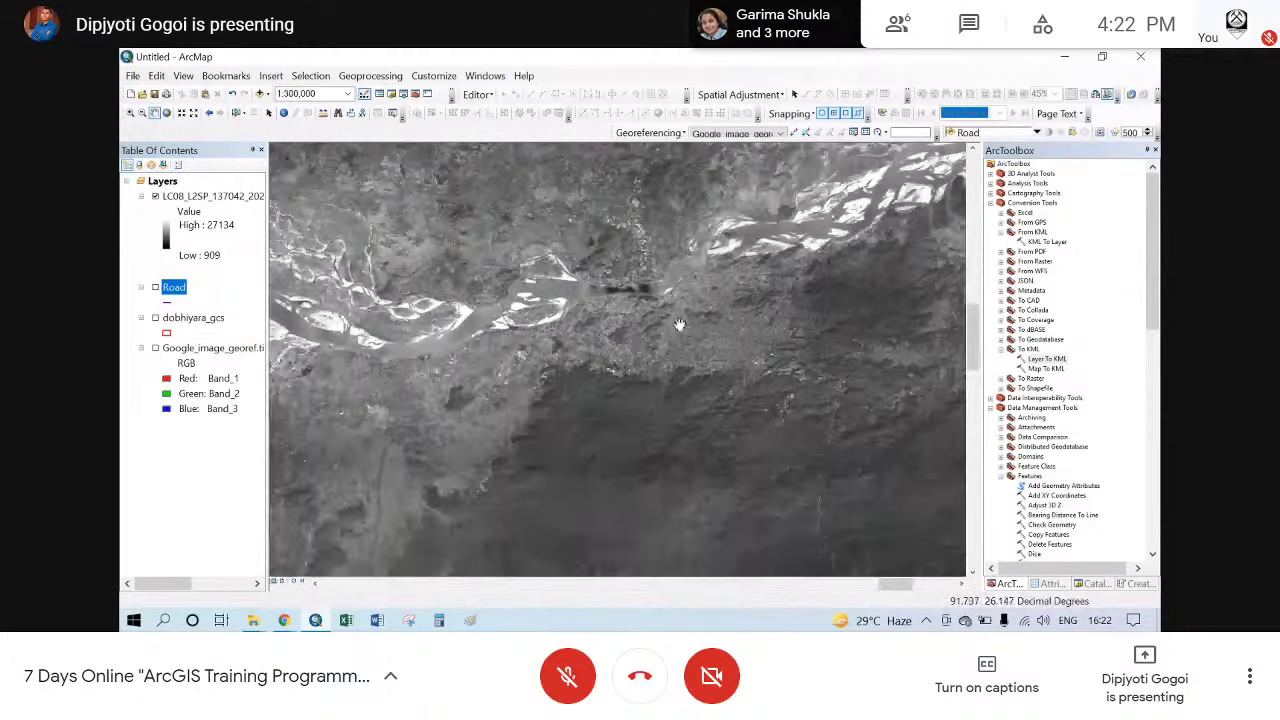
- Add the GMD.shp shapefile from the boundary folder to the map
click(261, 94)
click(472, 252)
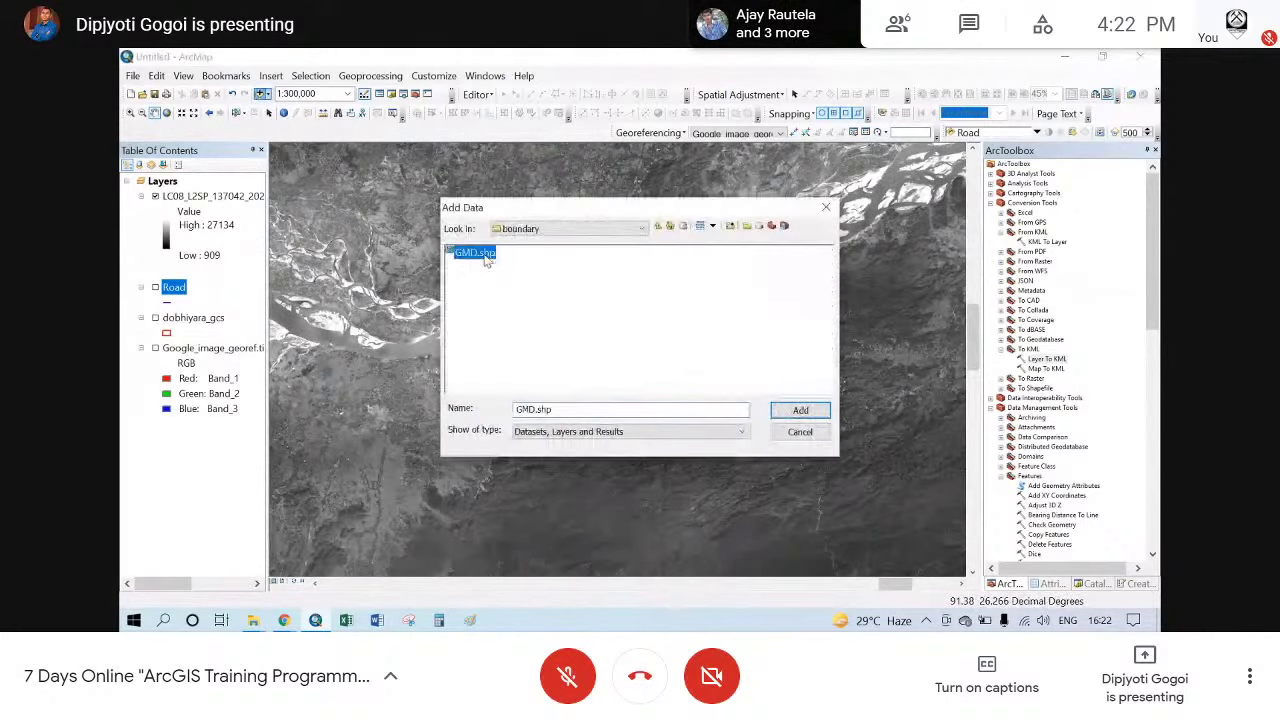
click(801, 411)
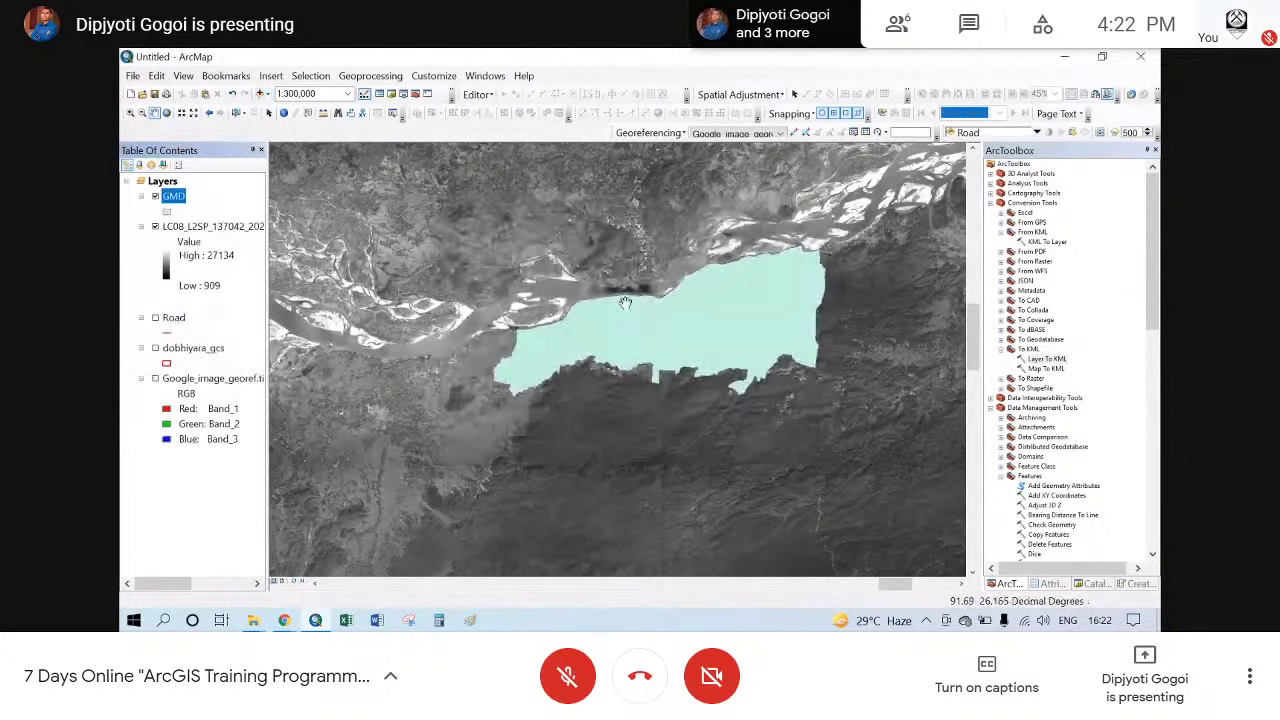
- Symbolise the GMD boundary layer with the Hollow fill style and a black outline of width 1
click(156, 227)
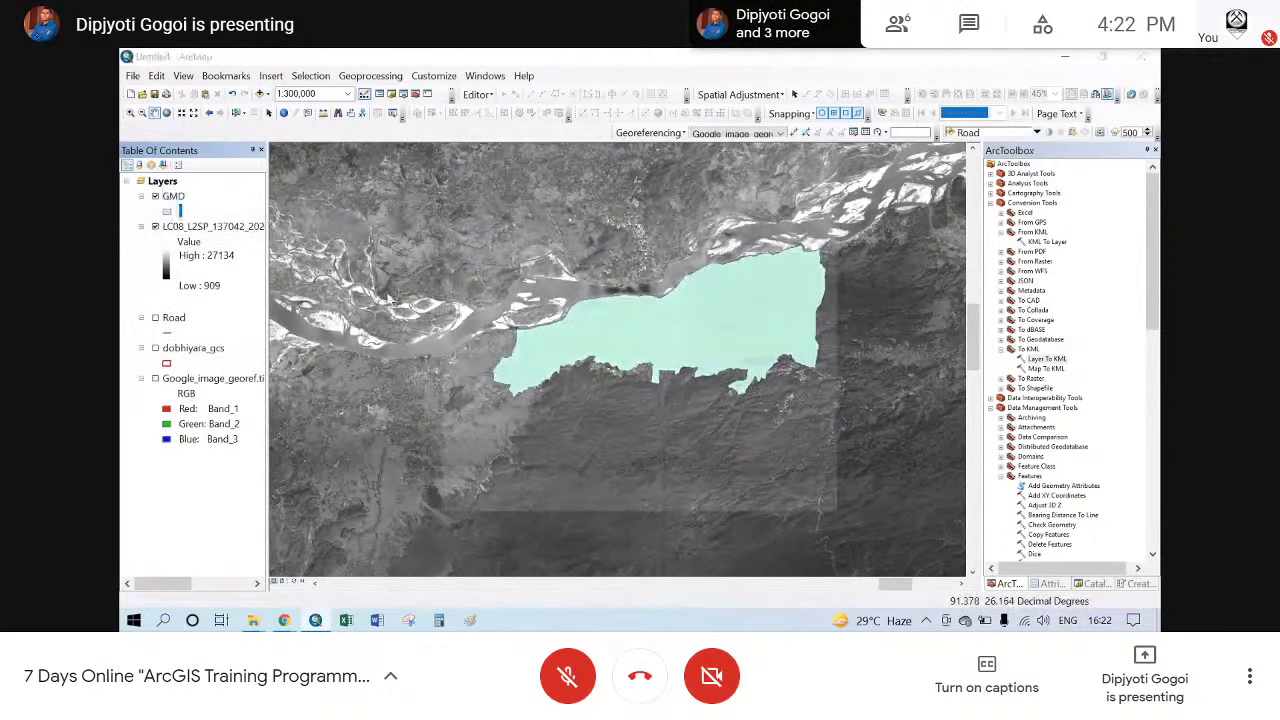
click(596, 237)
click(823, 298)
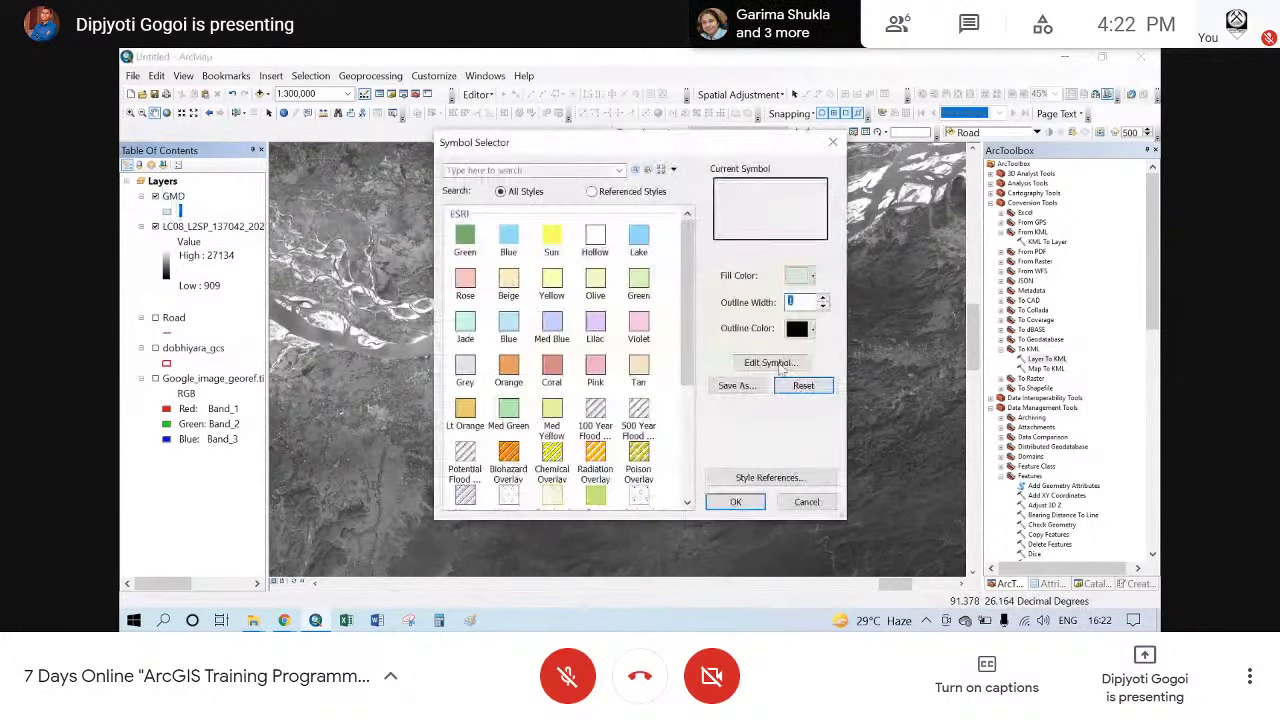
click(739, 501)
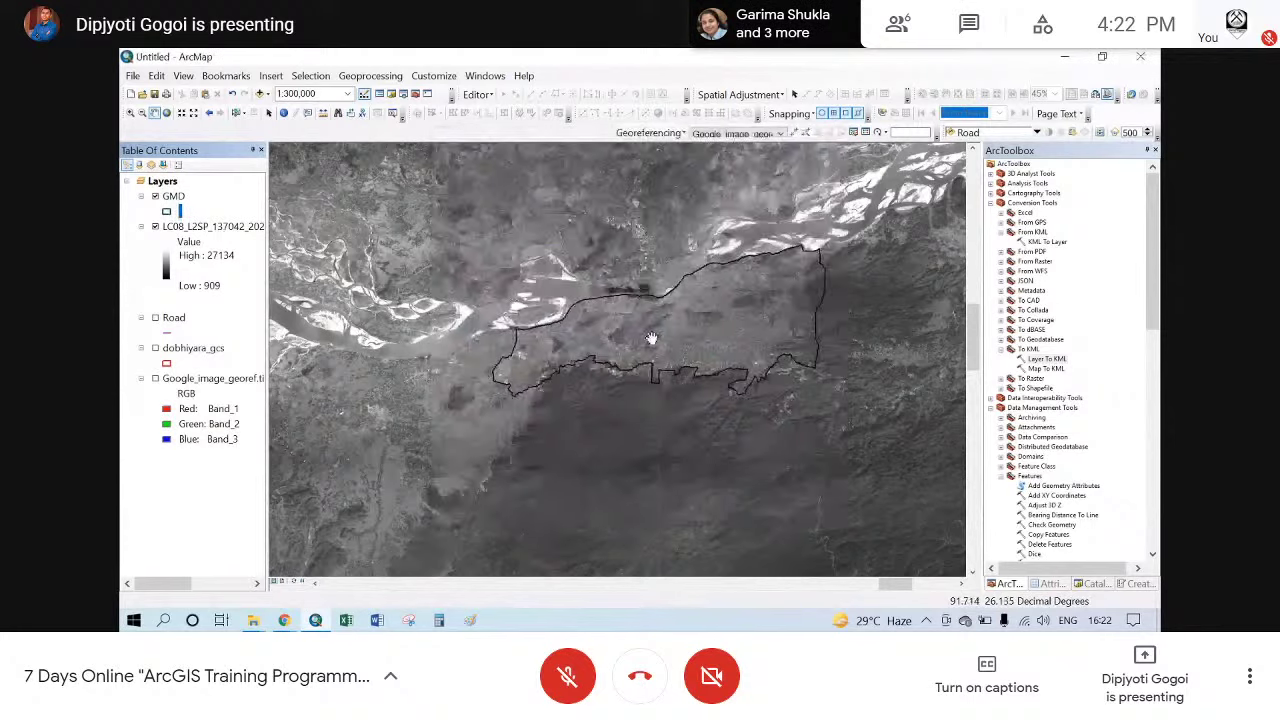
- Inspect the GMD boundary over the Landsat image and select its polygon with Select Features
drag(651, 339, 631, 358)
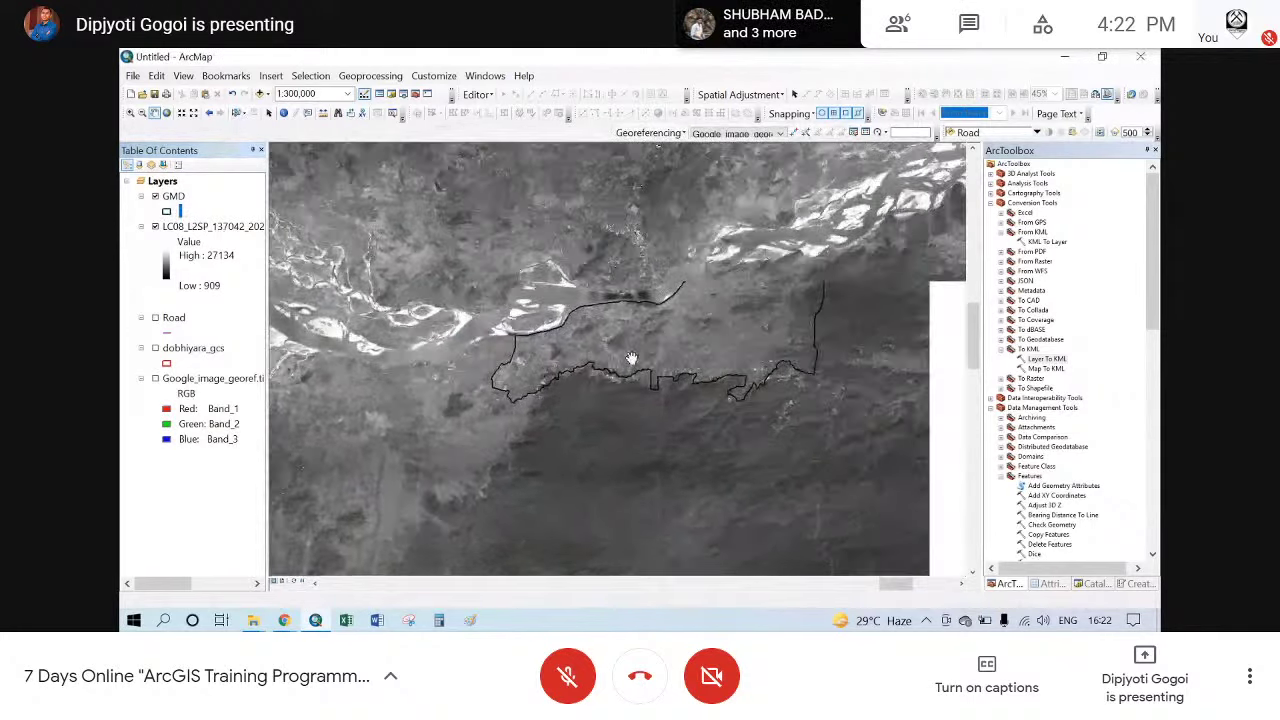
scroll(631, 358, down, 2)
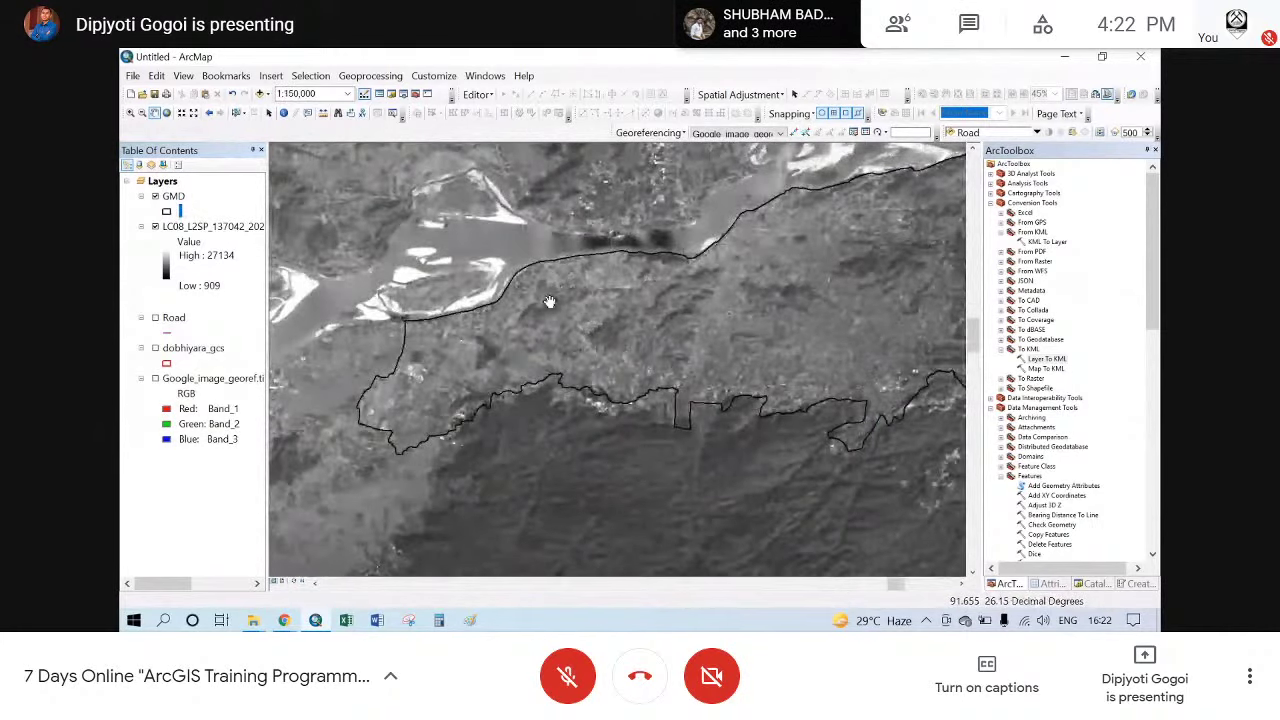
drag(549, 301, 513, 325)
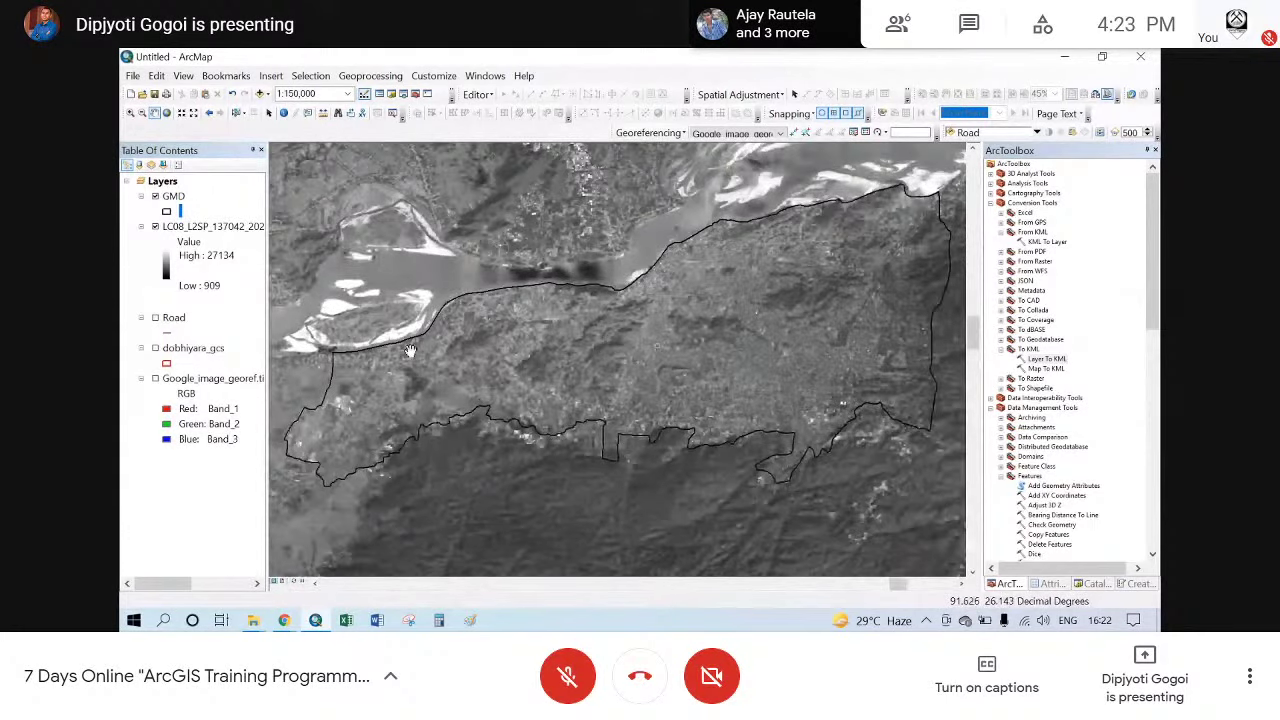
scroll(589, 352, down, 2)
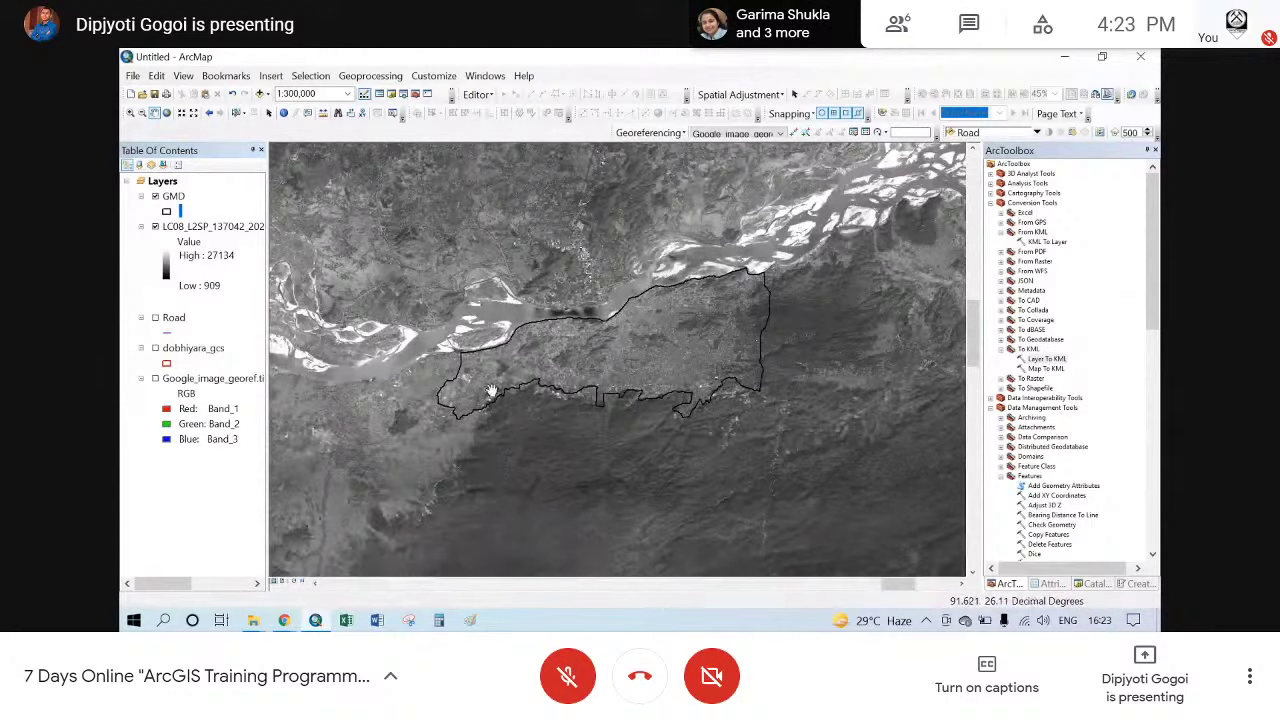
scroll(491, 390, up, 2)
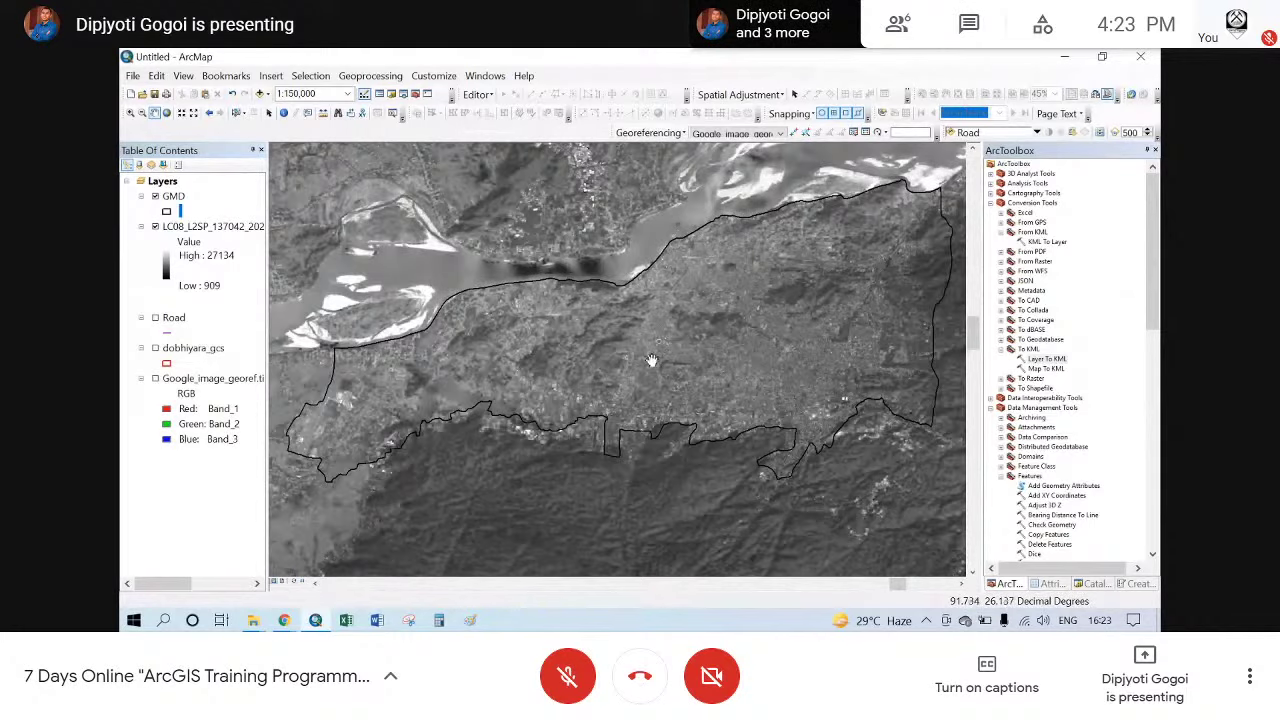
drag(656, 358, 651, 353)
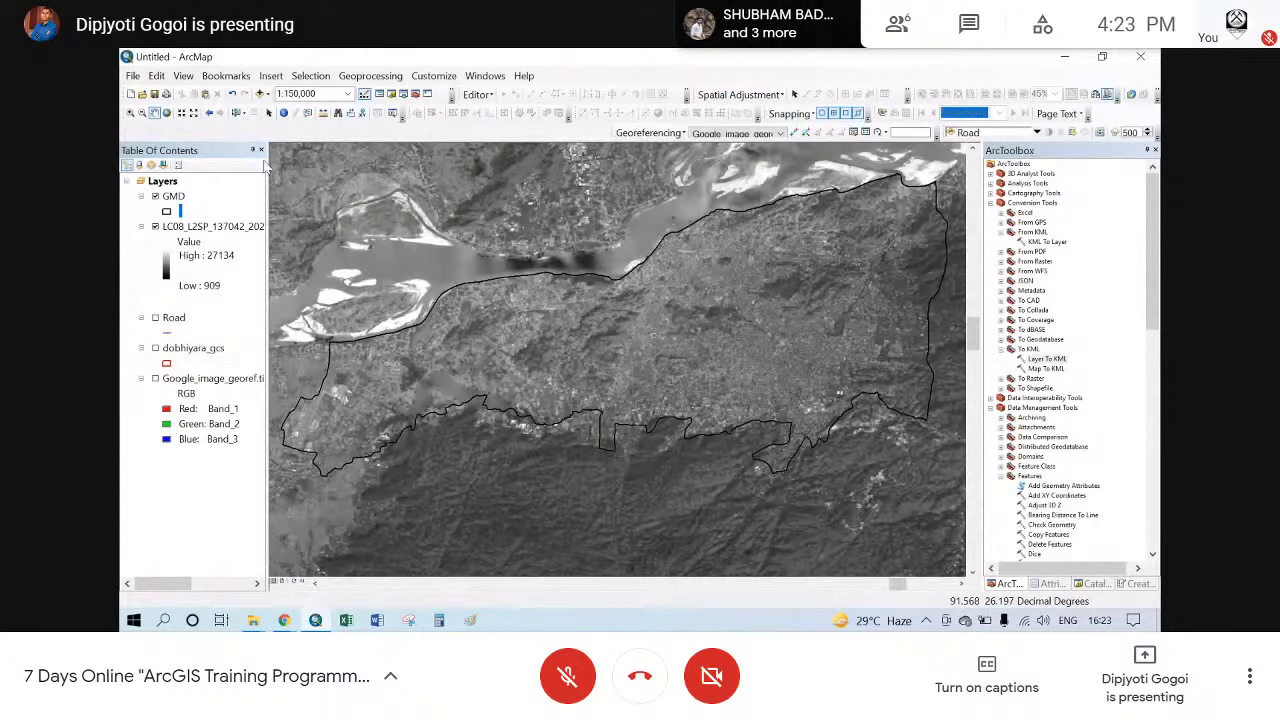
click(236, 112)
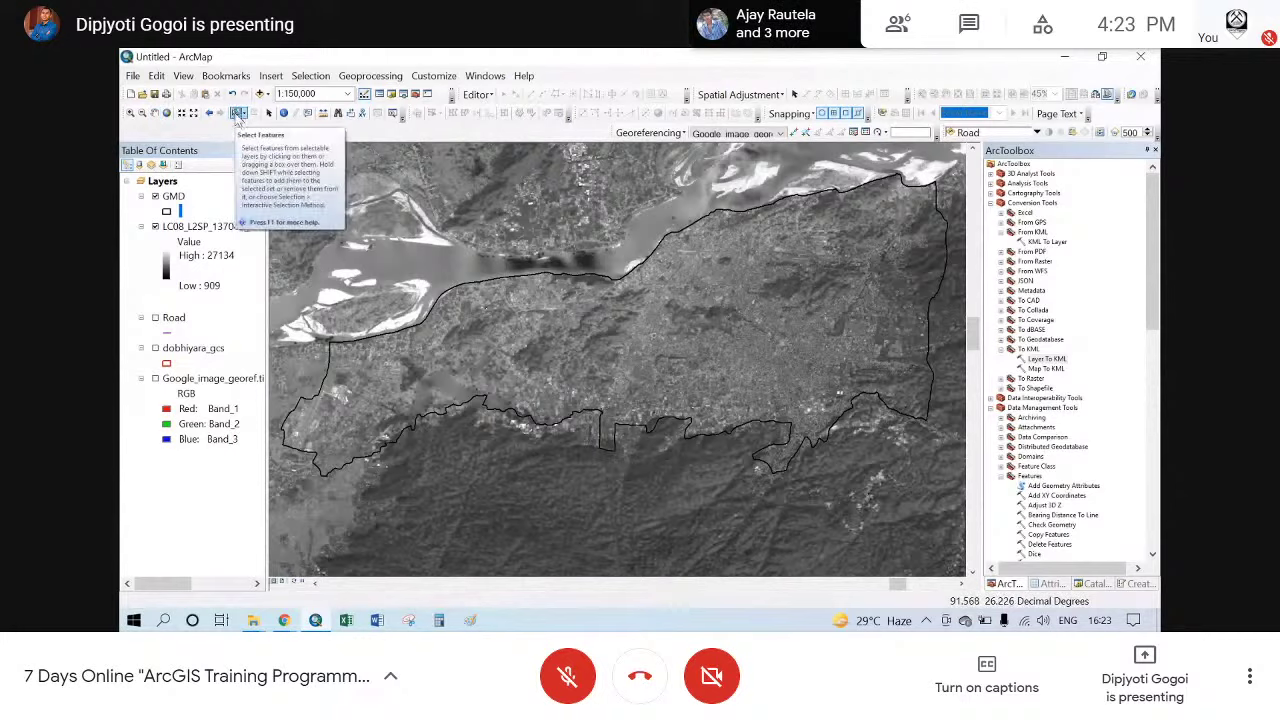
click(632, 324)
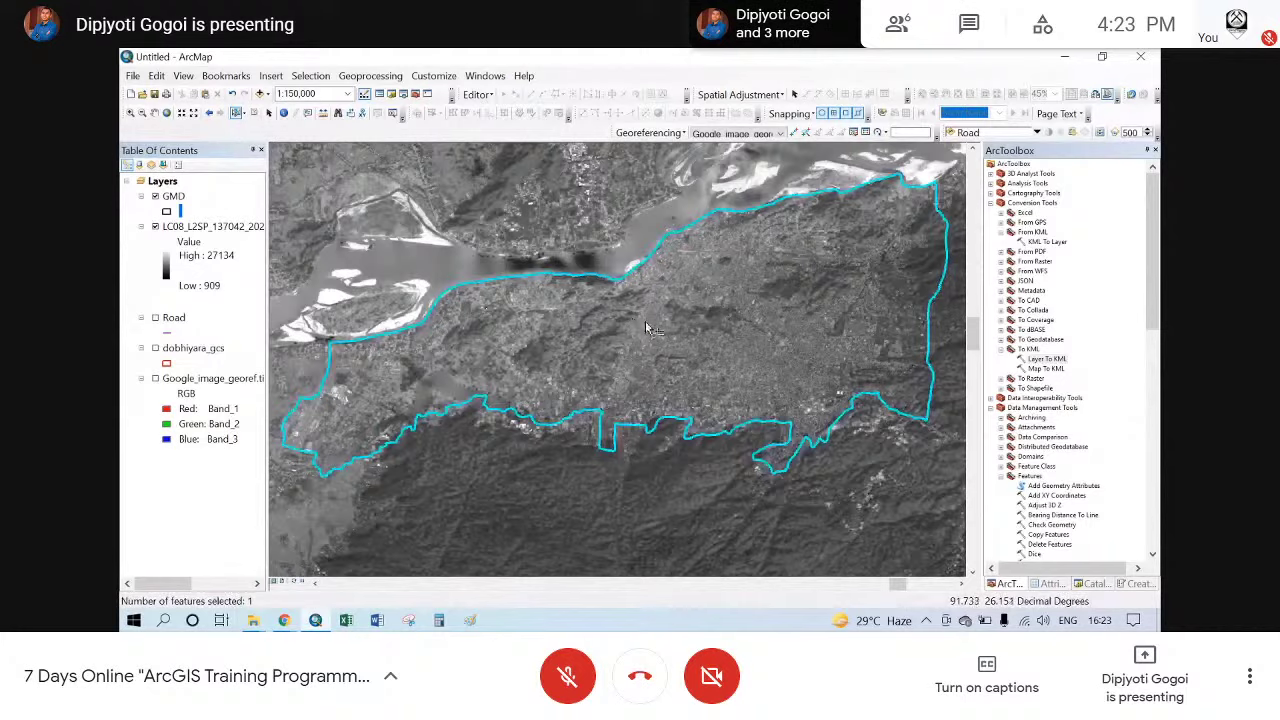
- Open the Extract by Mask tool from the Extraction toolset of Spatial Analyst Tools
scroll(1045, 287, down, 10)
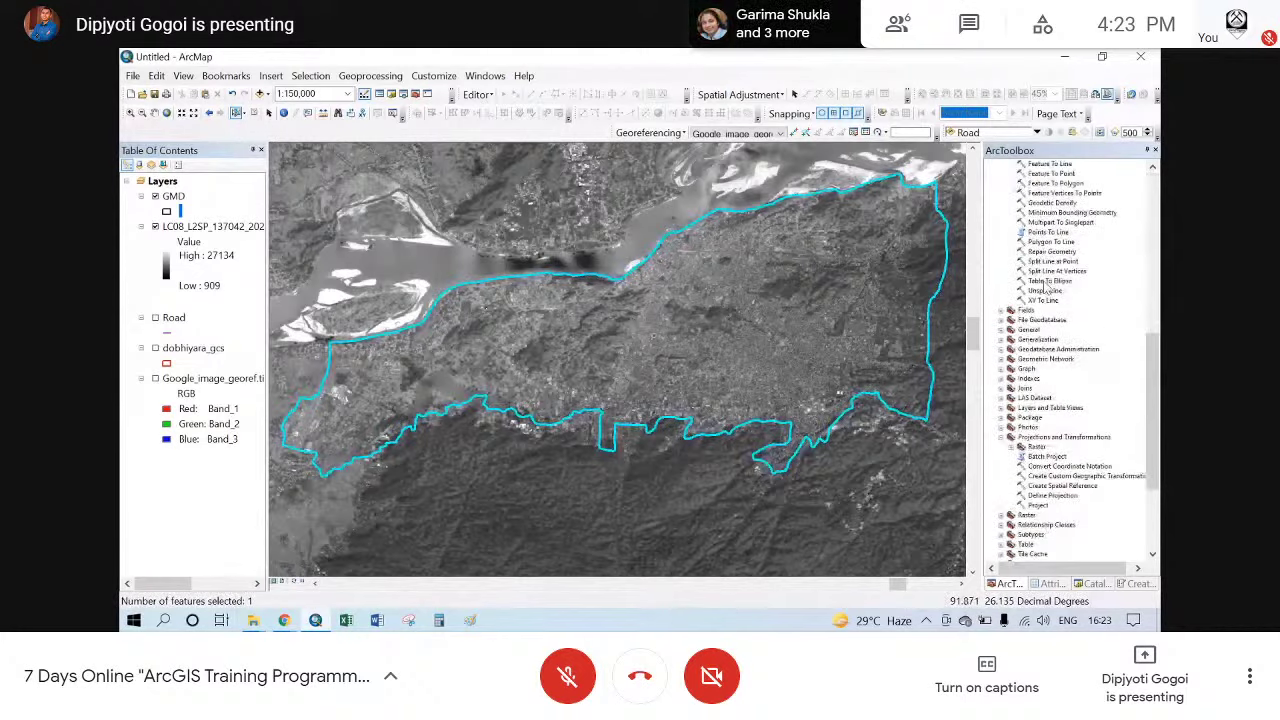
scroll(1047, 287, down, 5)
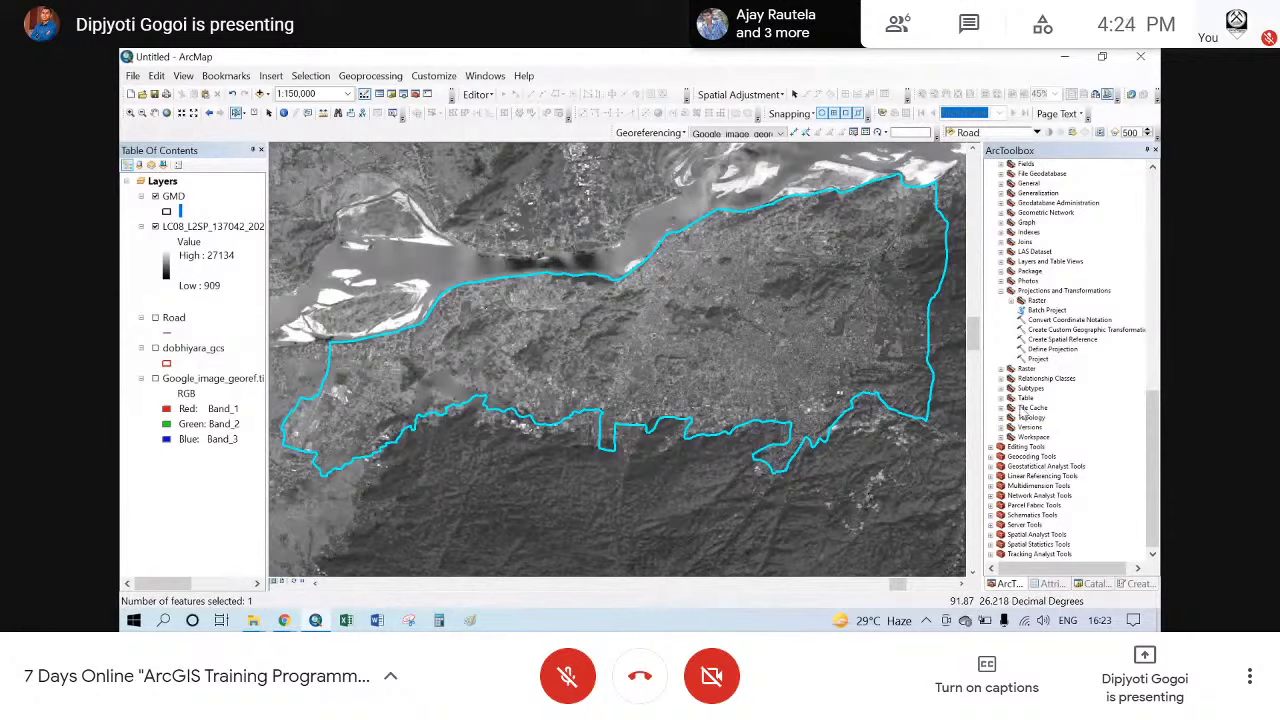
click(990, 535)
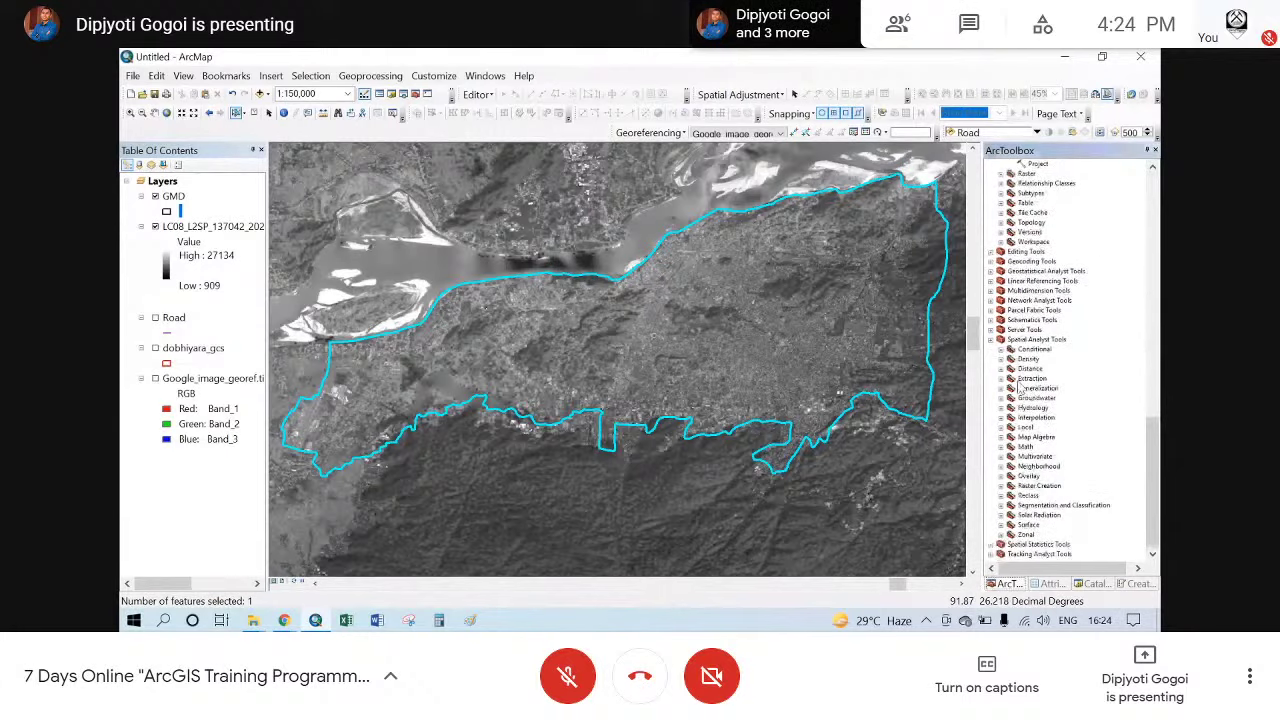
click(1001, 379)
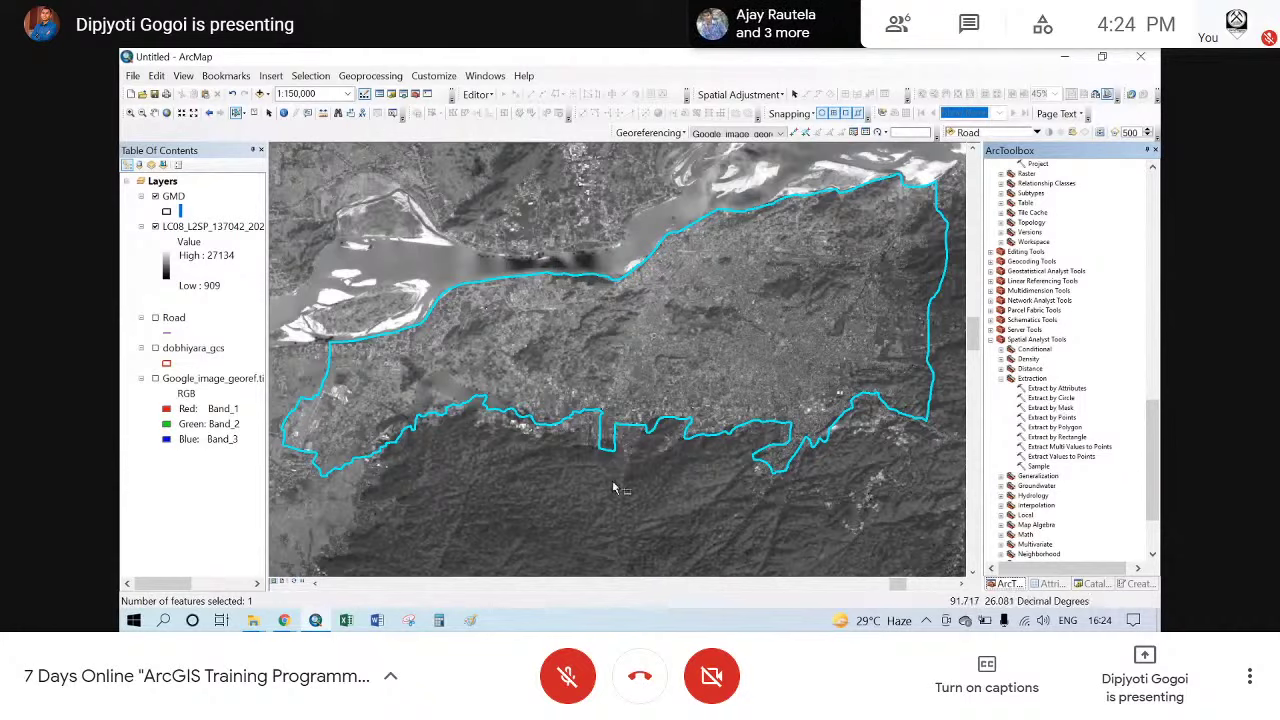
click(1051, 408)
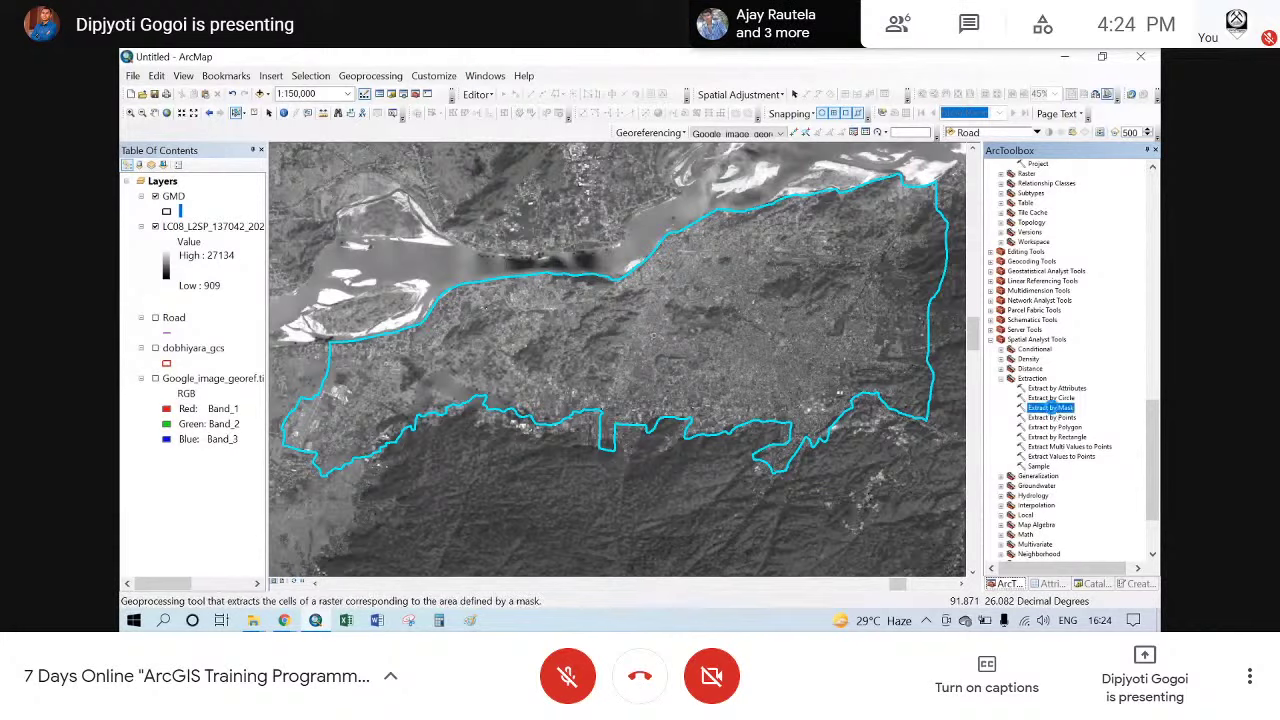
double_click(1043, 401)
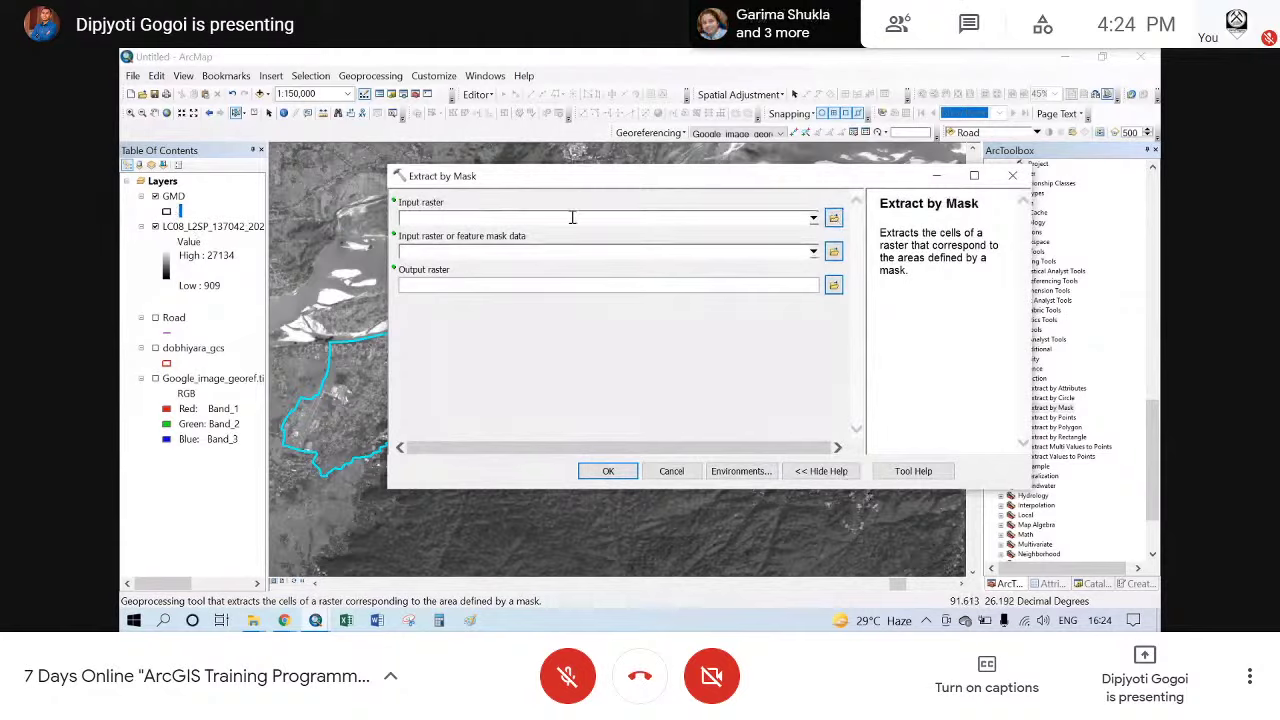
- Set LC08_L2SP_137042_20201125_20201211_02_T1_SR_B1.TIF as the input raster and GMD as the feature mask for Extract by Mask
click(813, 219)
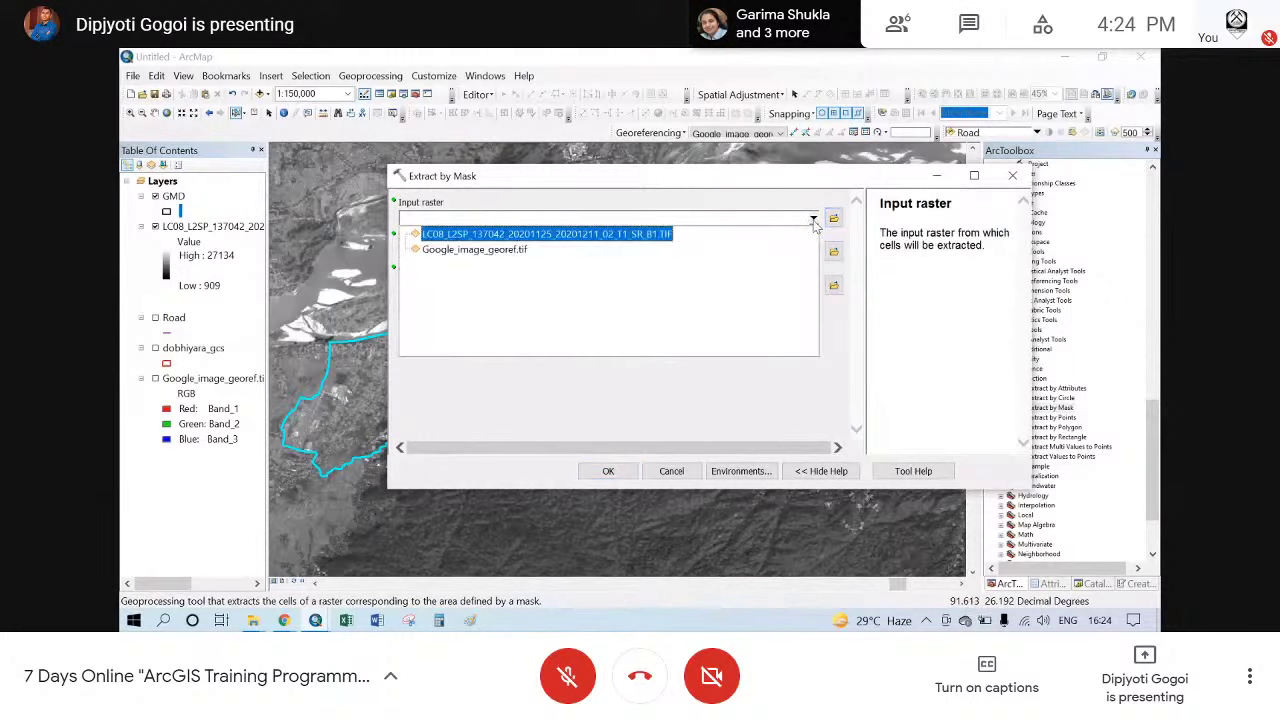
click(468, 235)
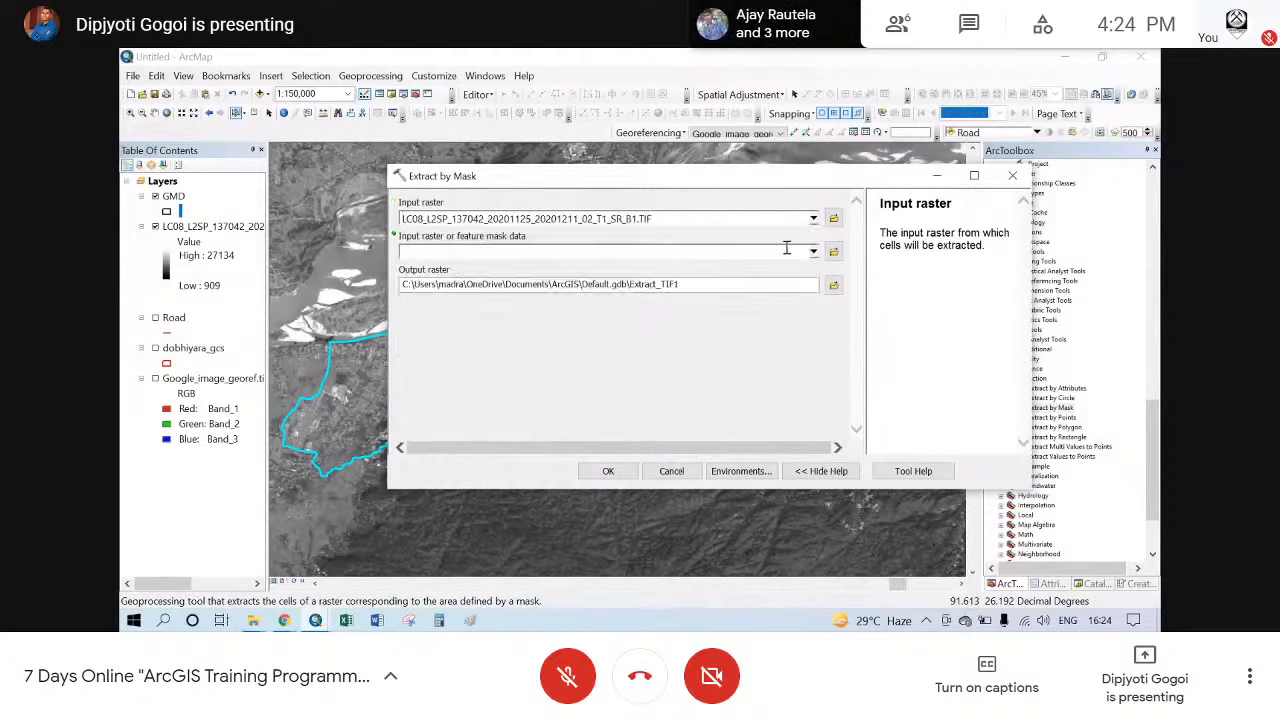
drag(790, 187, 797, 203)
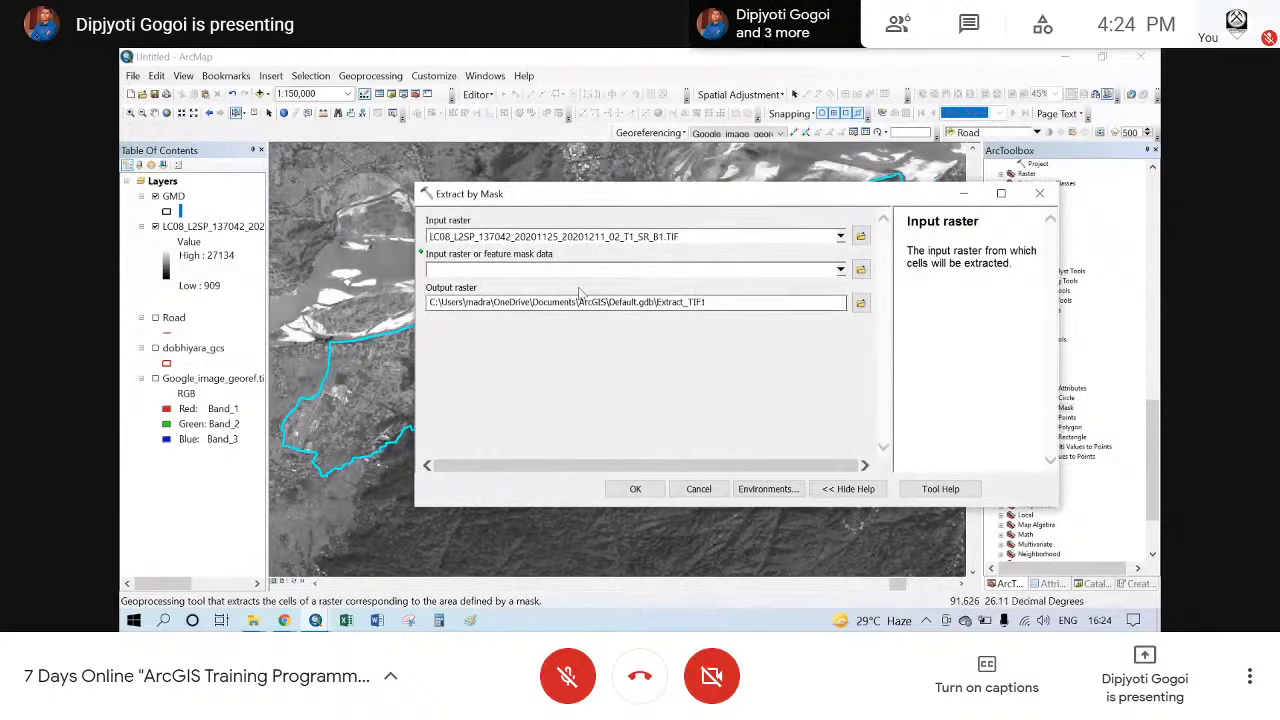
click(840, 271)
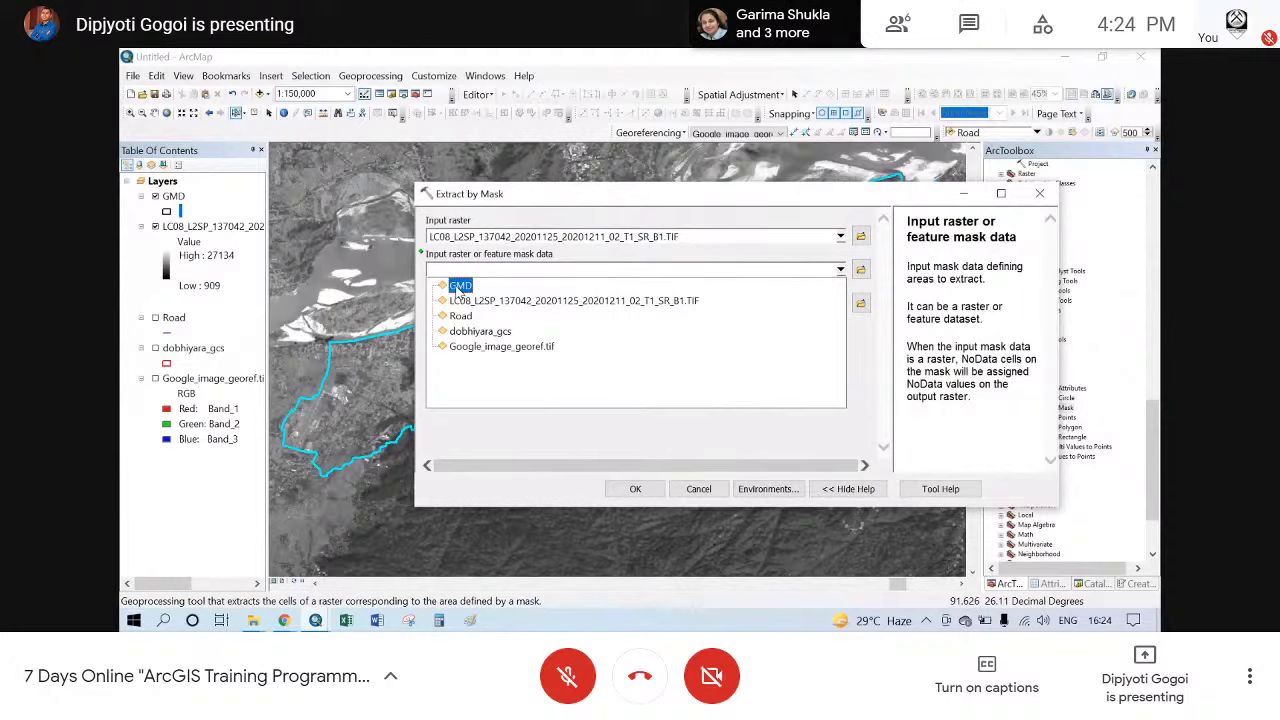
click(458, 287)
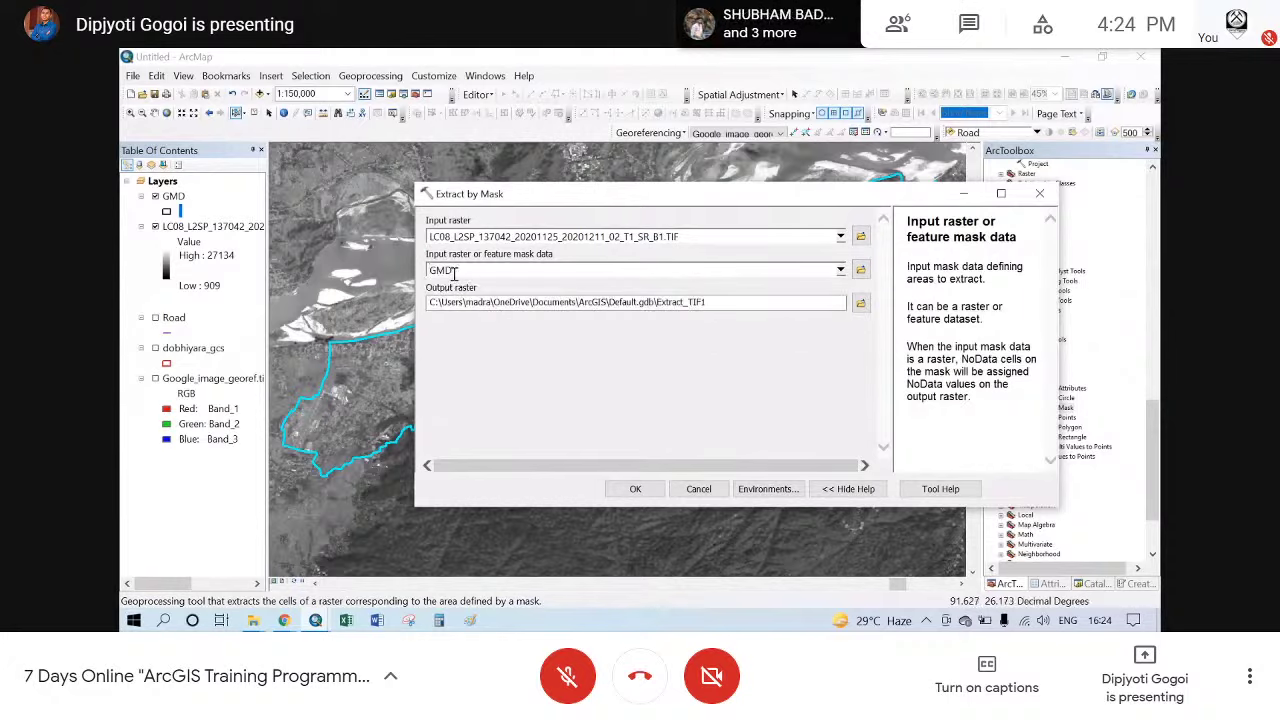
- Browse for the output raster location in the Landsat folder and create a new folder there named Band_1
click(860, 302)
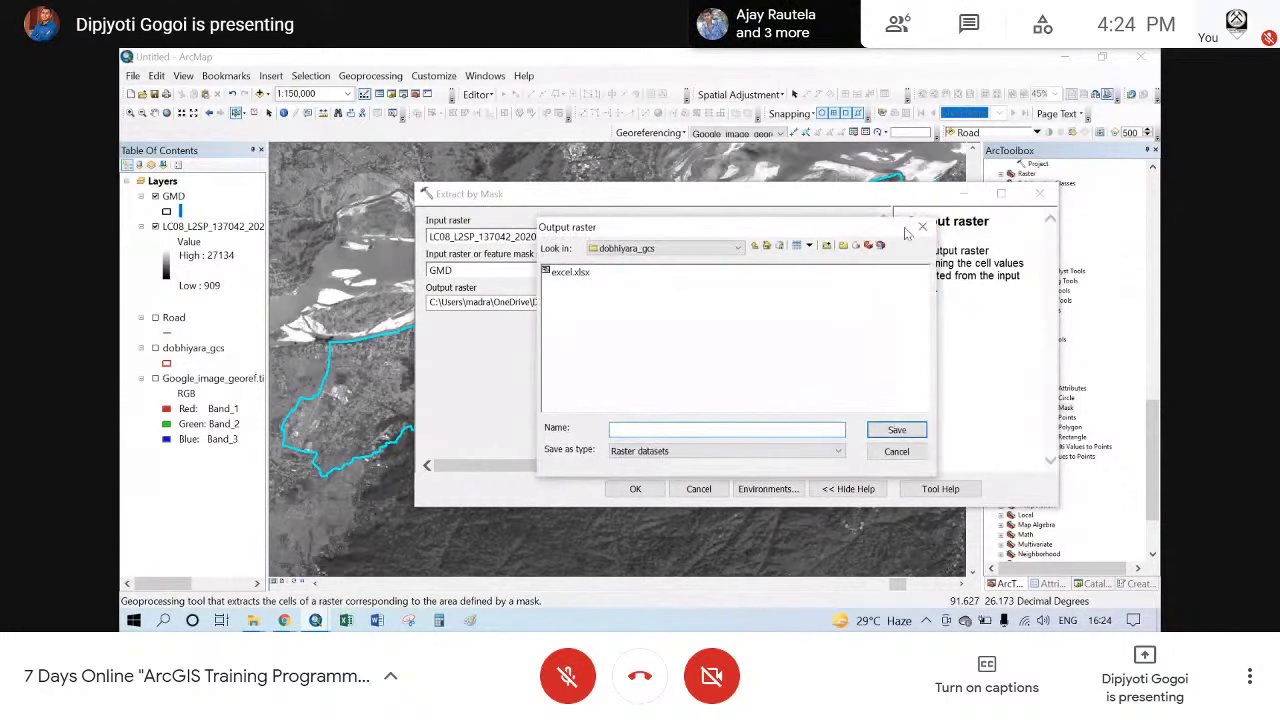
click(921, 227)
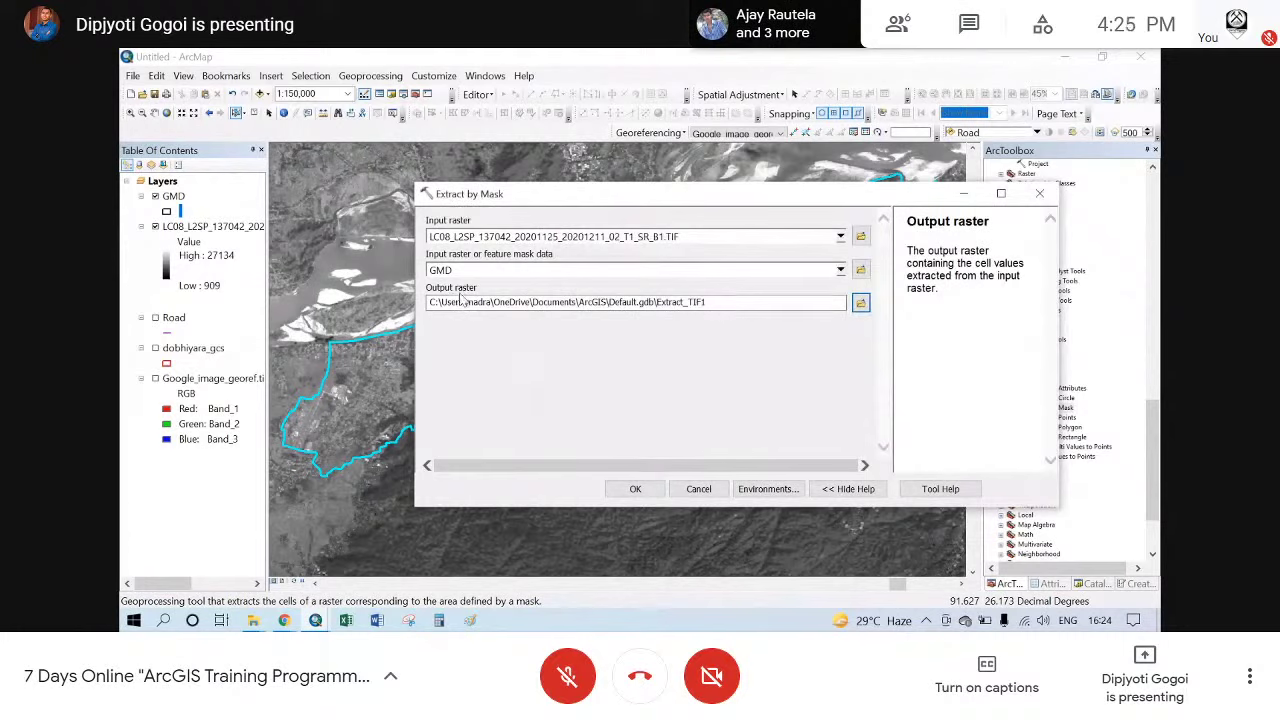
click(860, 302)
click(715, 250)
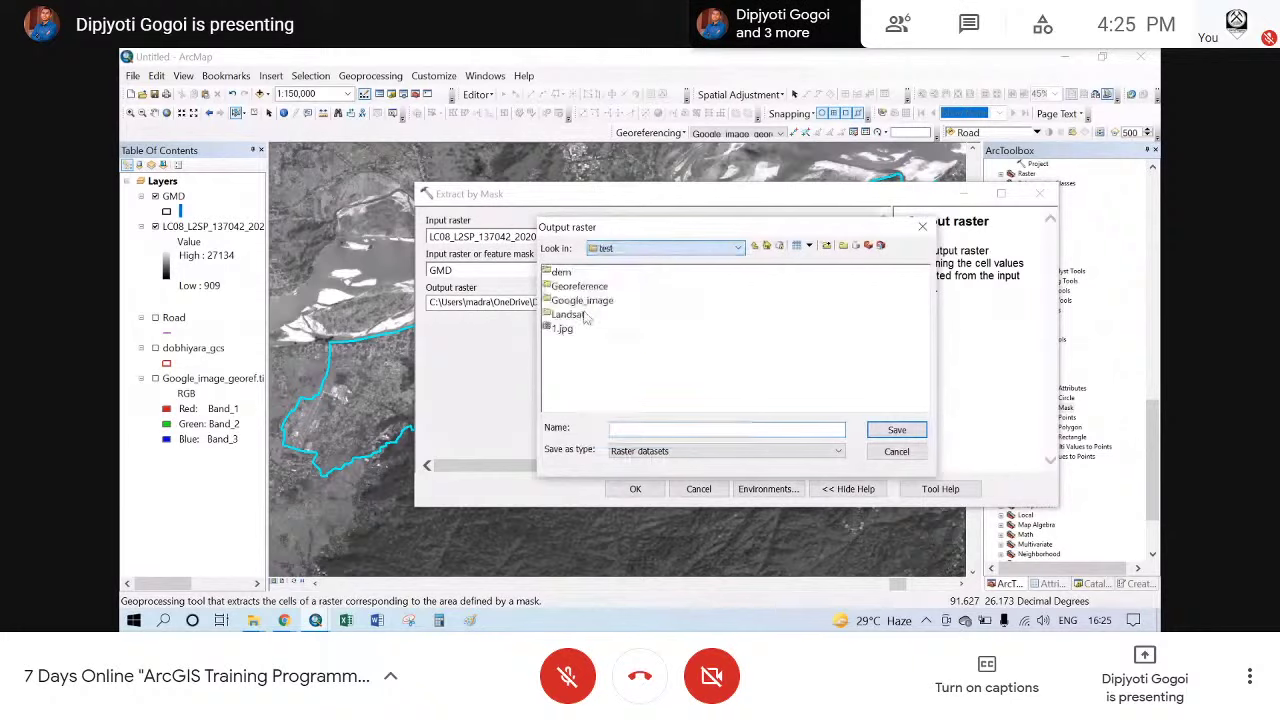
click(622, 310)
double_click(567, 315)
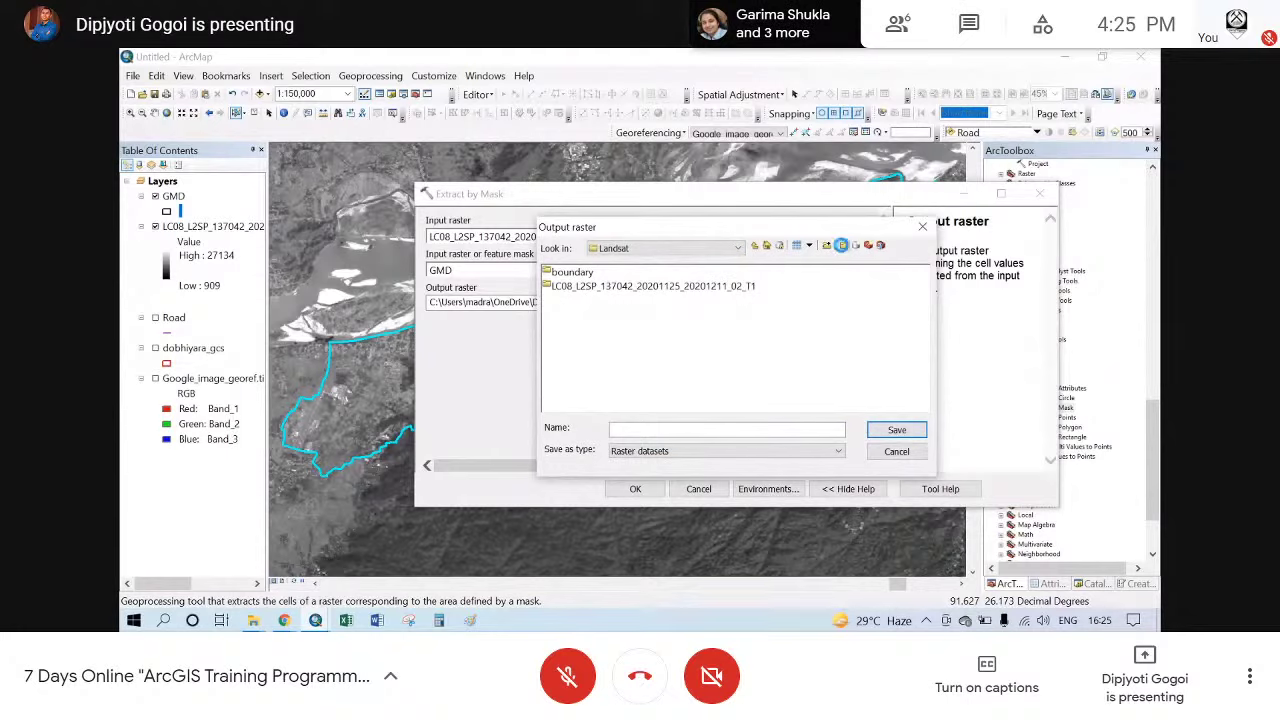
click(843, 245)
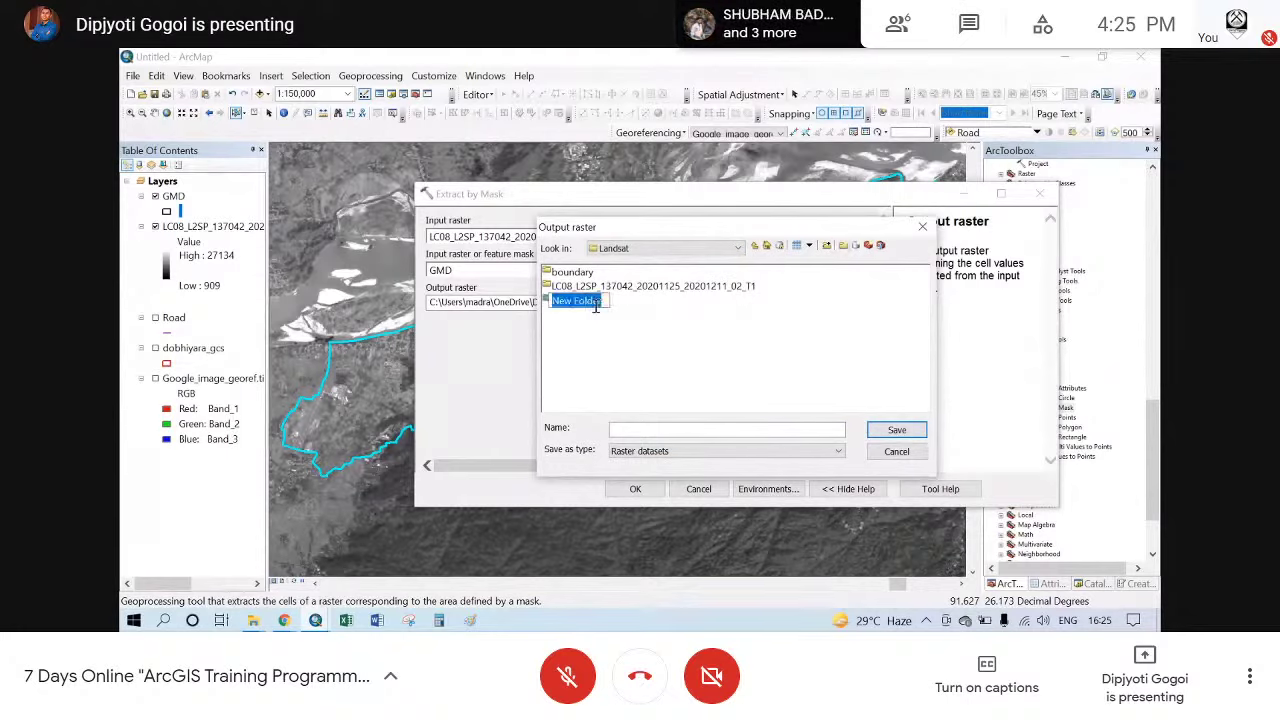
text(Band)
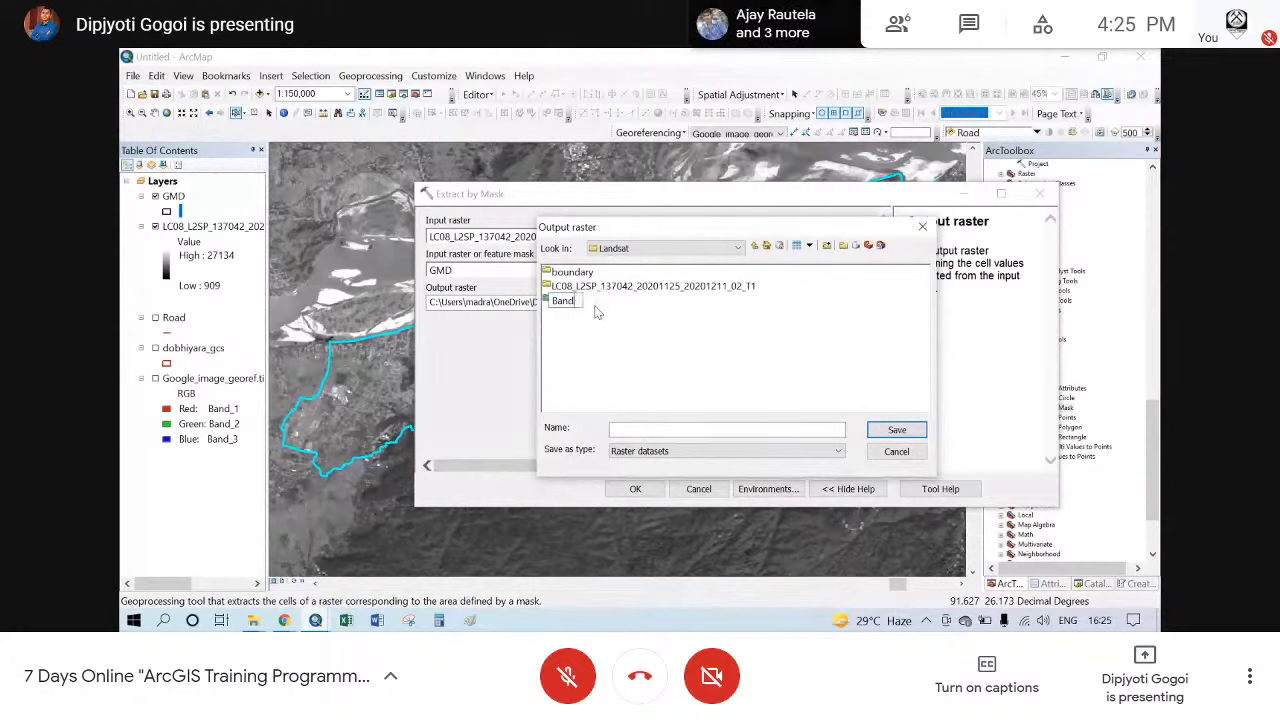
text(_1)
key(Return)
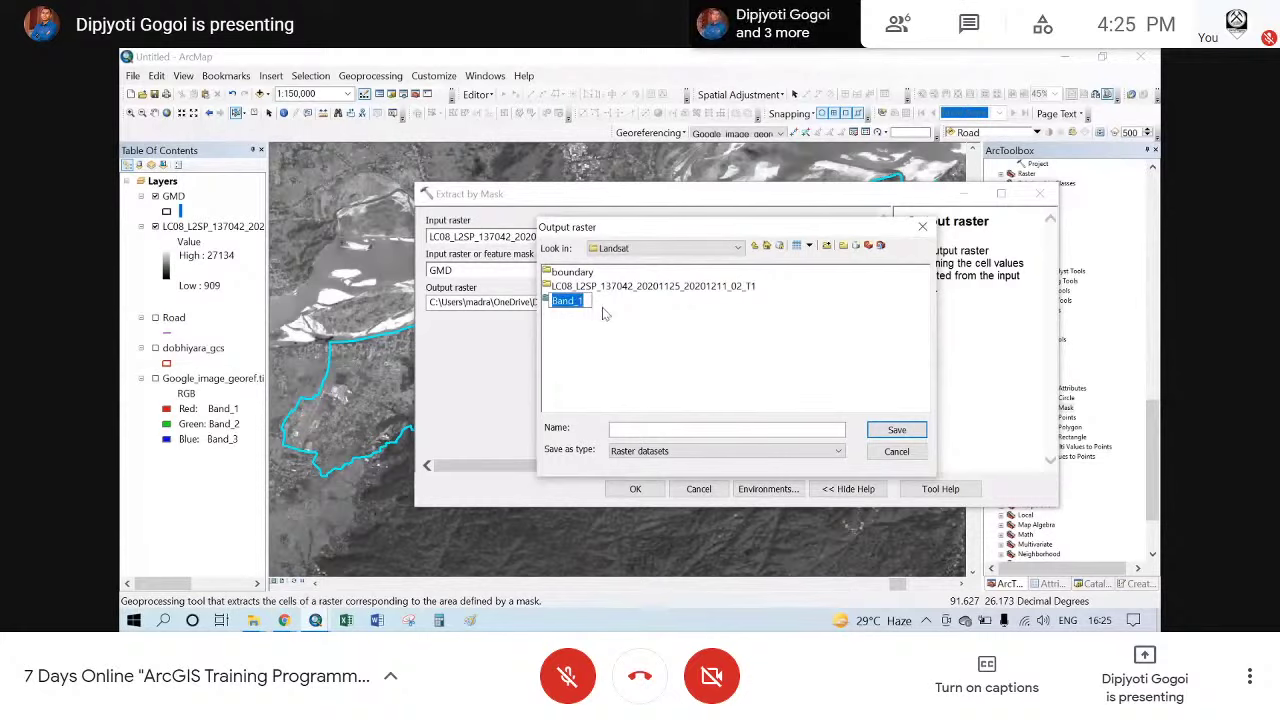
- Save the output raster as Band_1 inside the Band_1 folder and run Extract by Mask
double_click(567, 273)
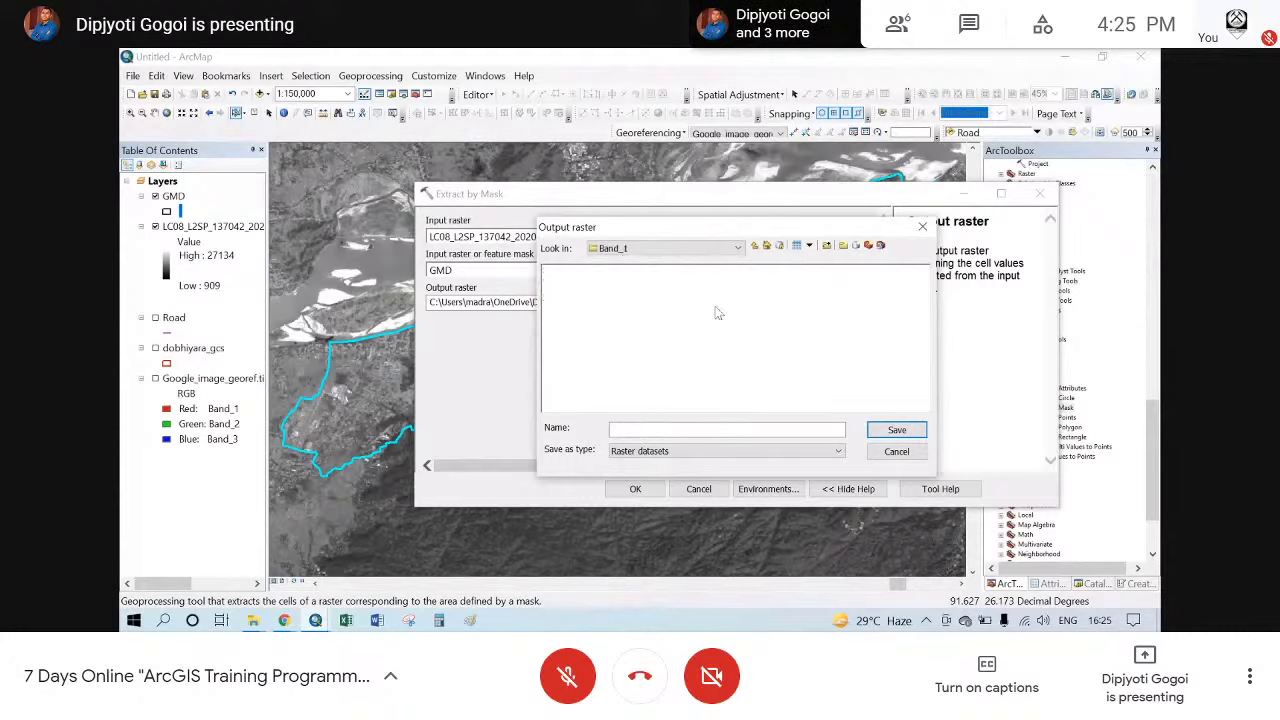
click(622, 430)
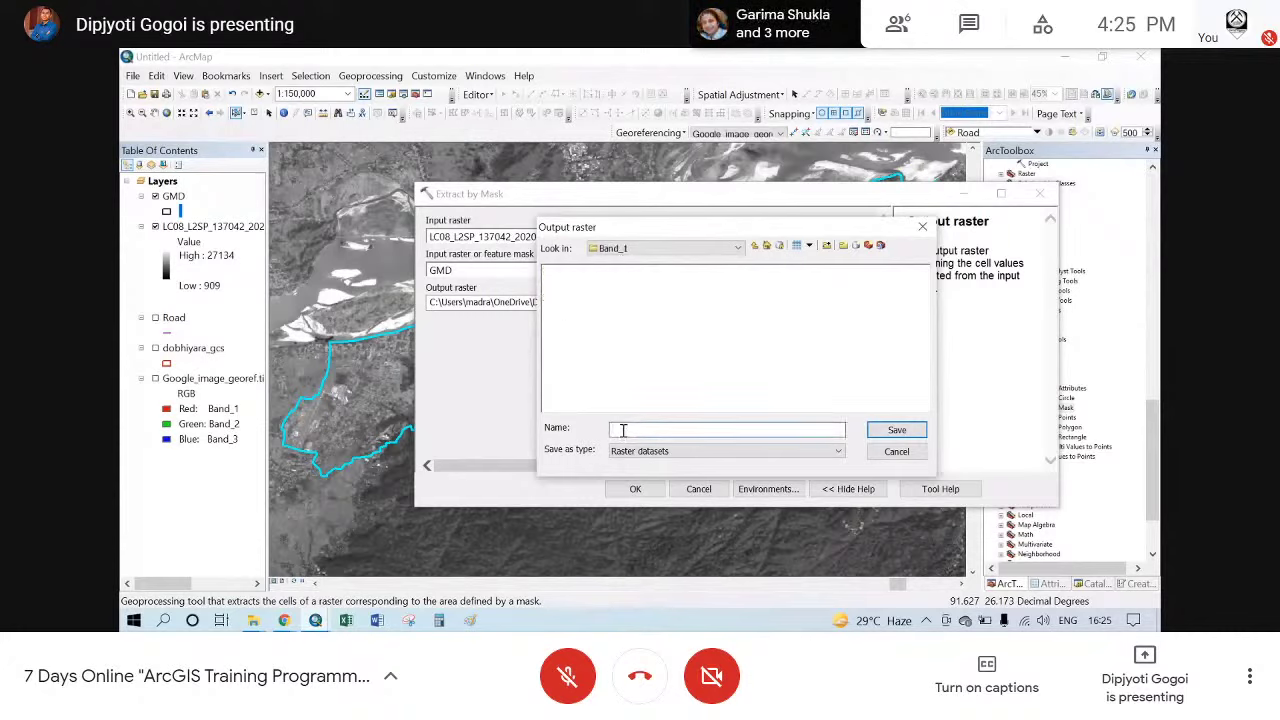
text(Band_1)
click(897, 430)
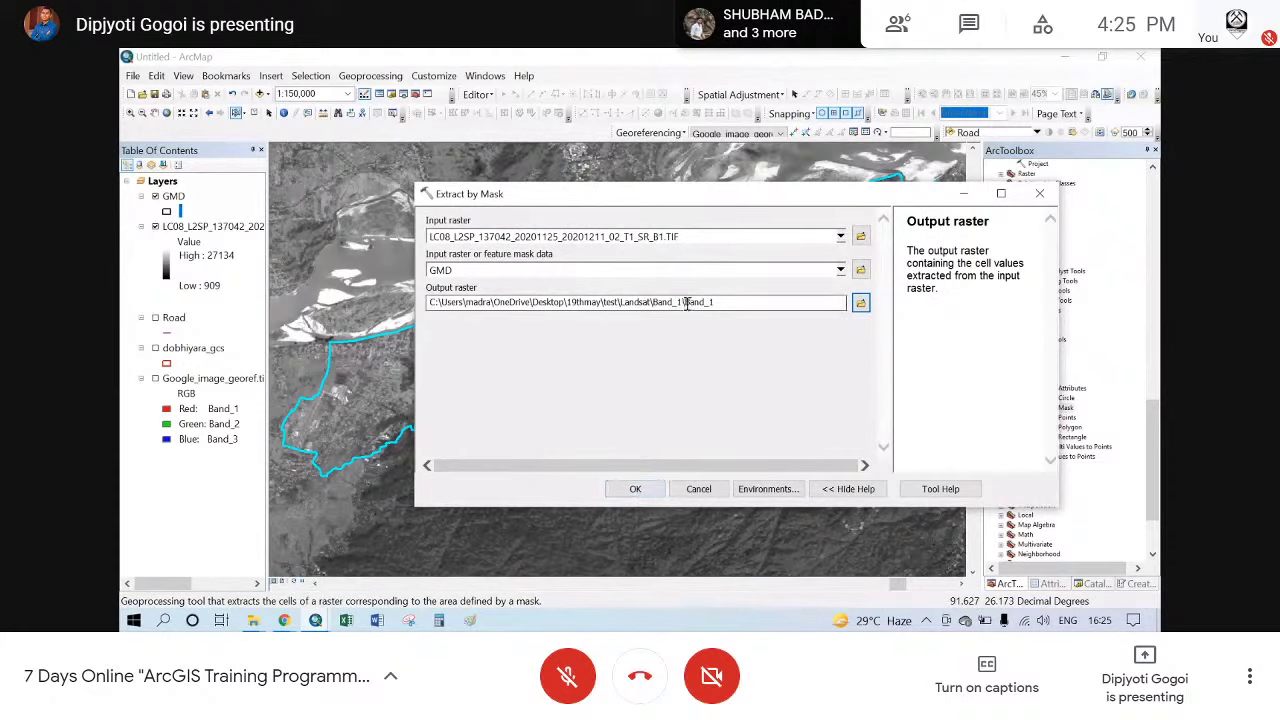
click(634, 489)
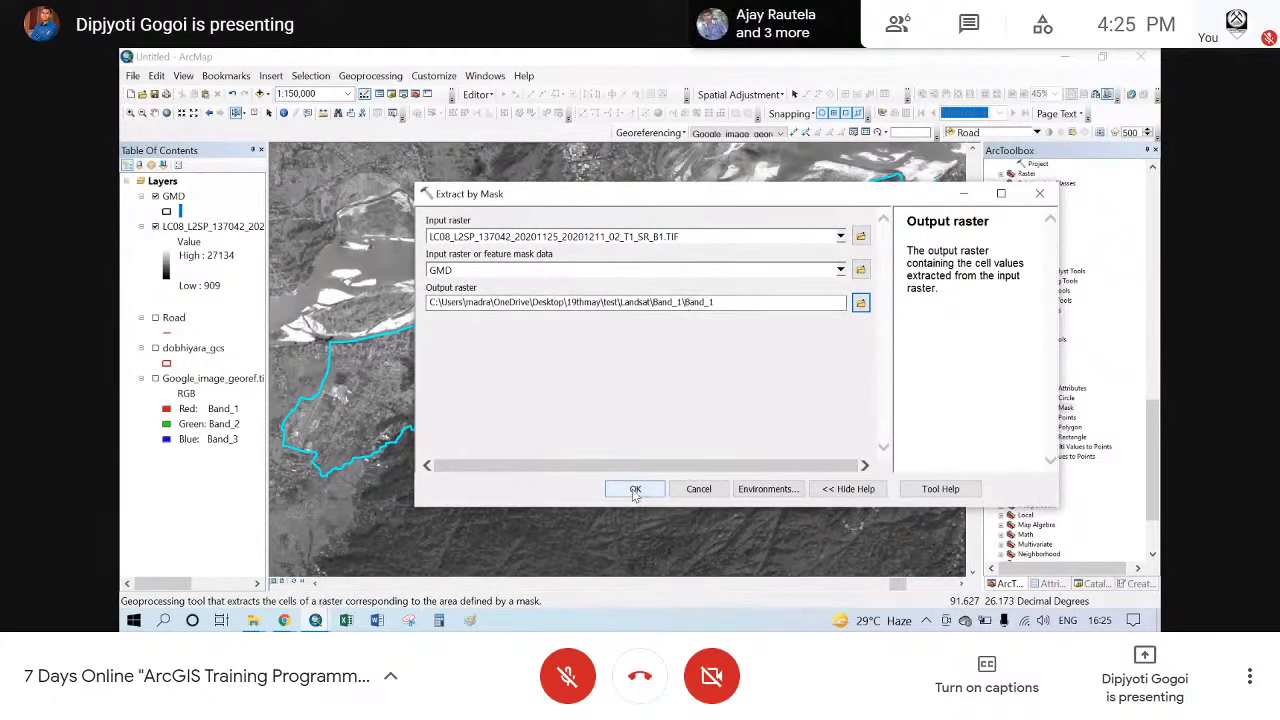
click(634, 489)
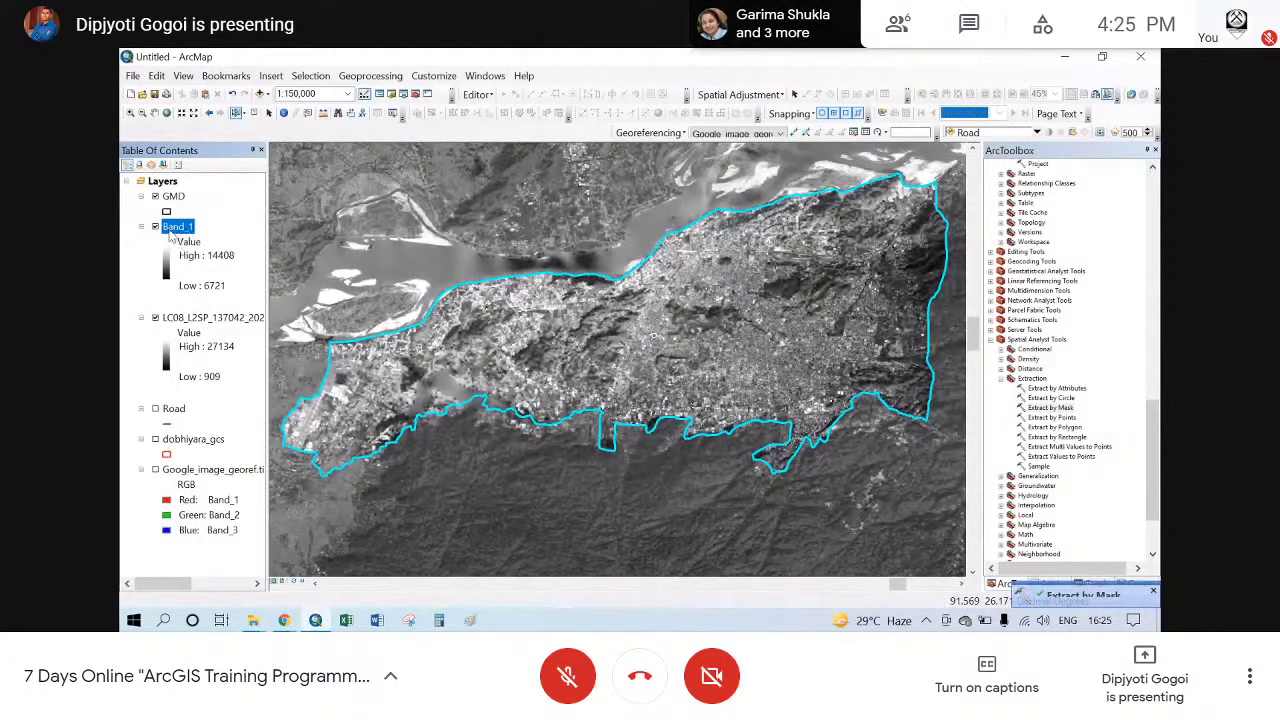
- Isolate the clipped Band_1 raster for inspection by hiding the full Landsat and GMD layers and clearing the feature selection
click(155, 317)
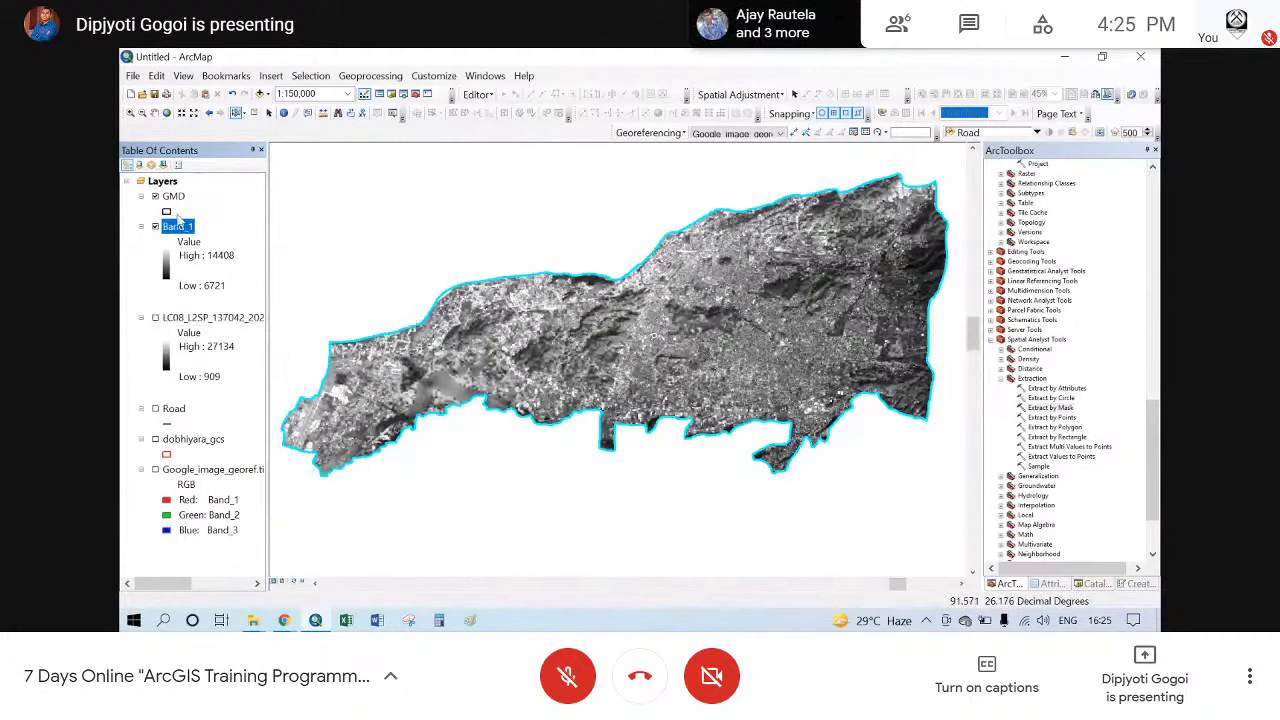
click(256, 113)
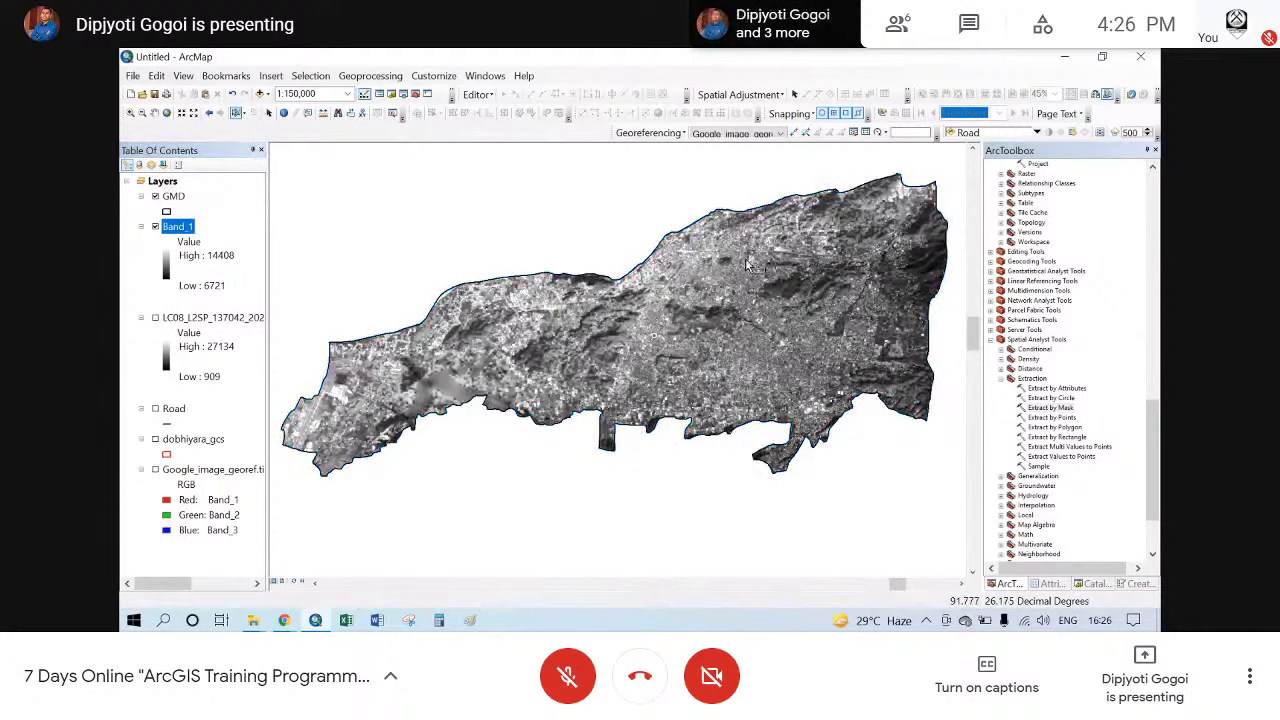
click(256, 113)
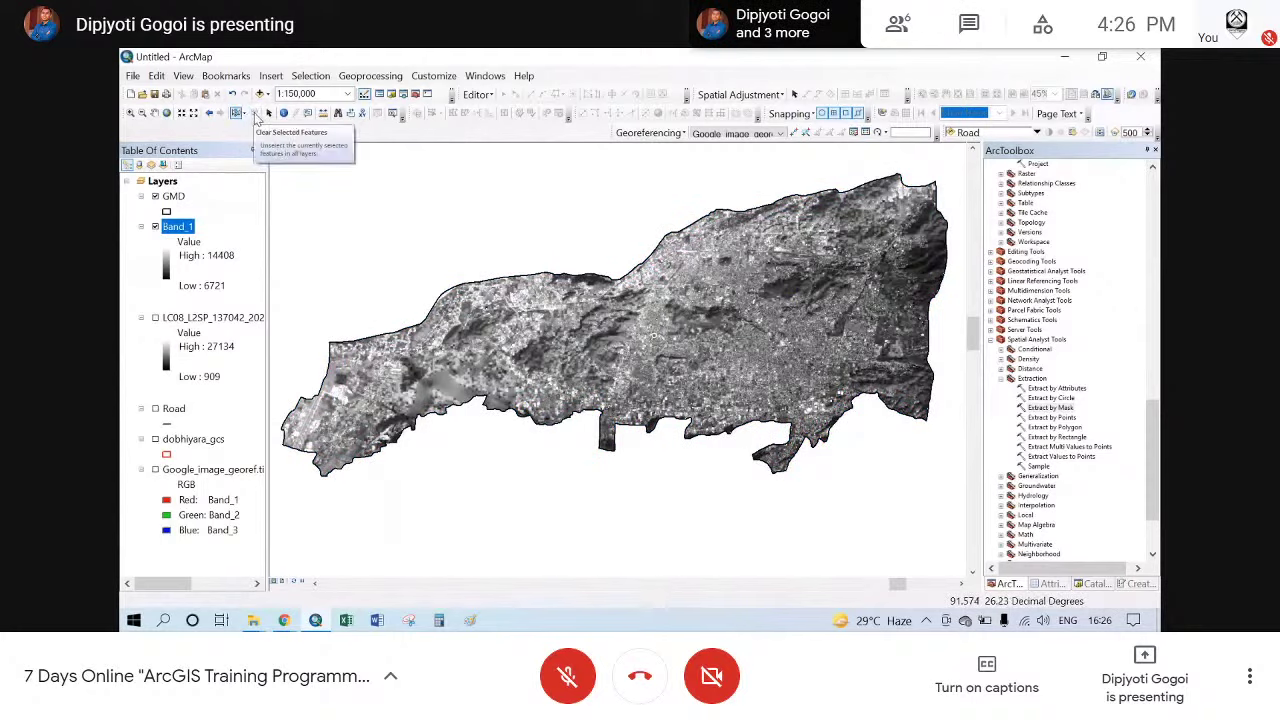
click(155, 197)
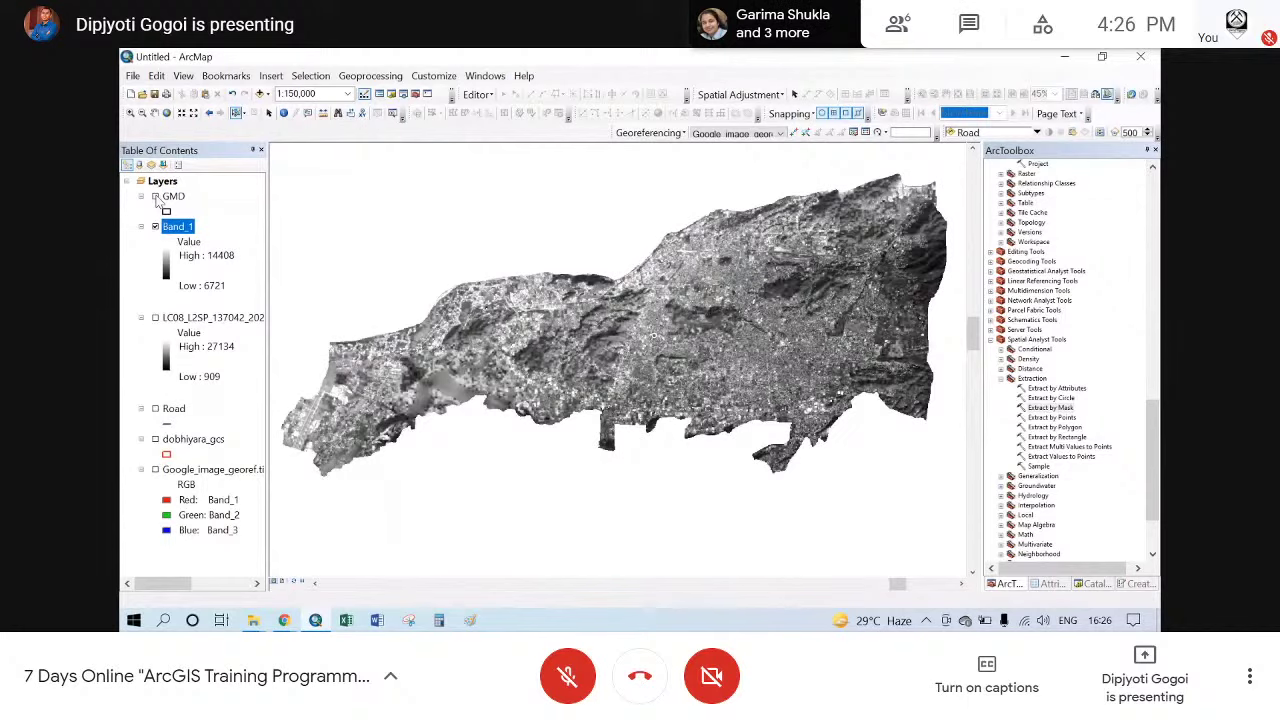
scroll(524, 300, up, 2)
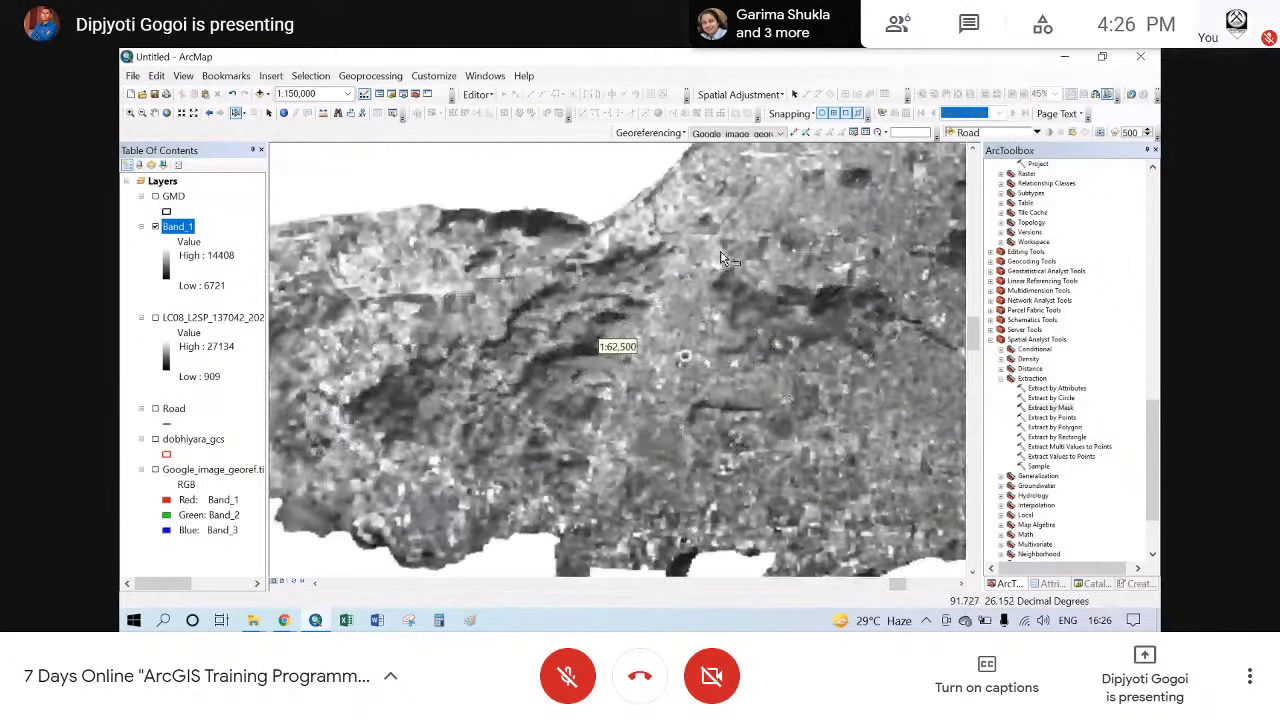
drag(700, 333, 597, 353)
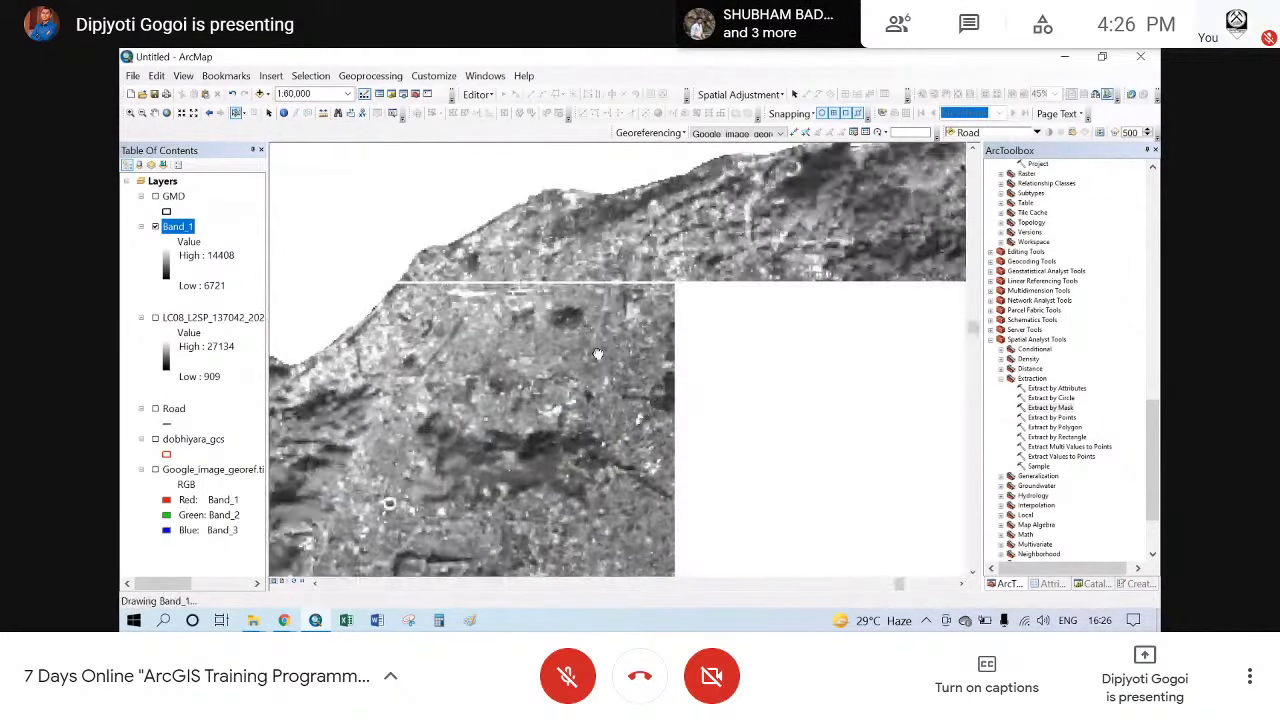
scroll(734, 260, down, 2)
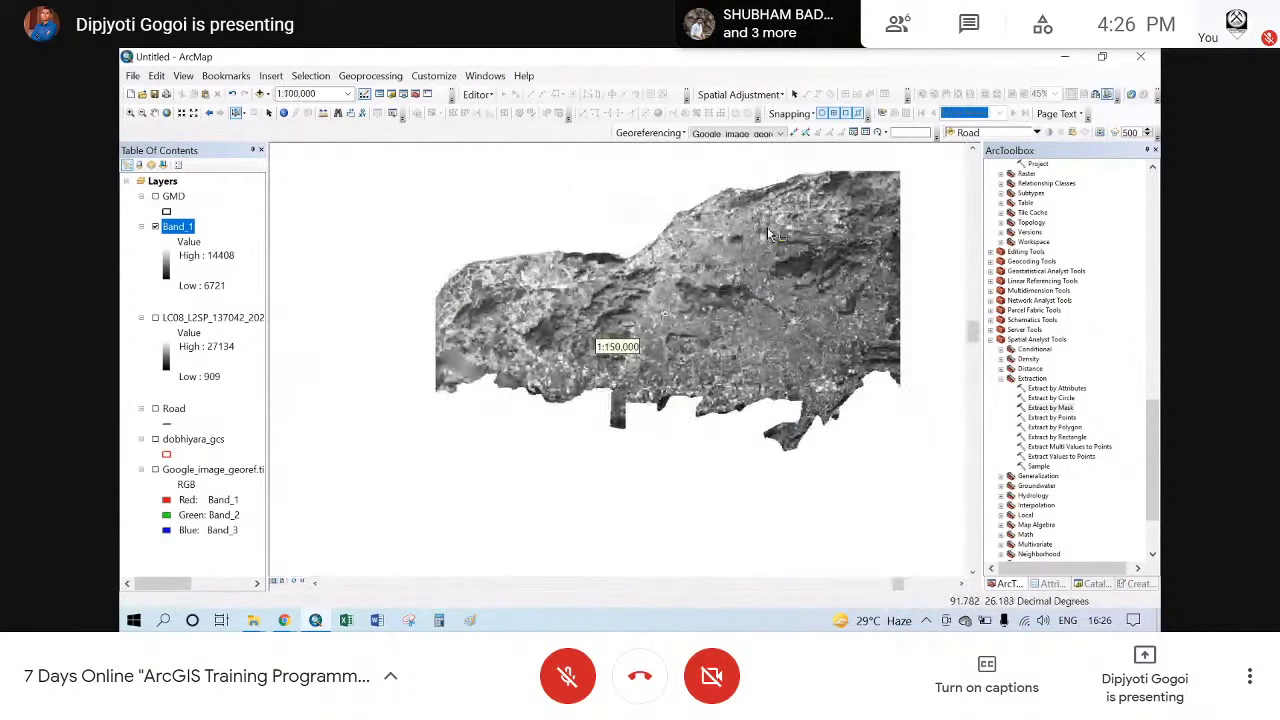
drag(590, 323, 642, 343)
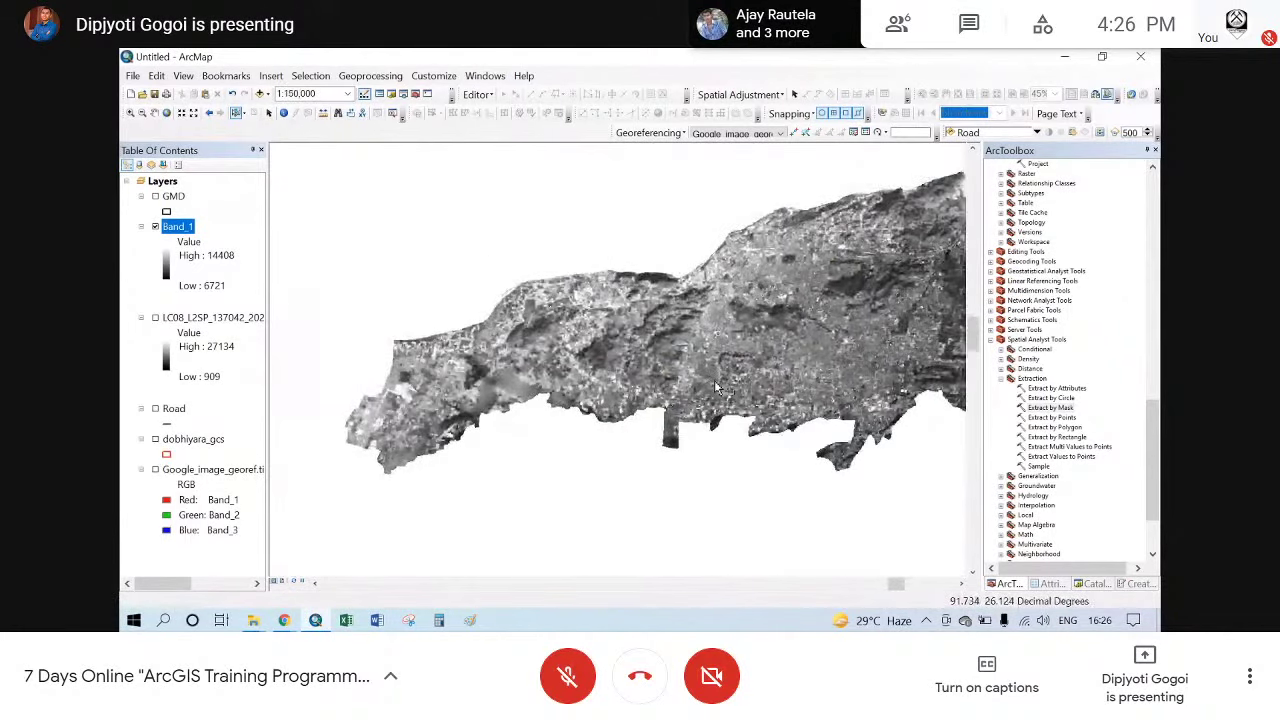
scroll(642, 343, down, 1)
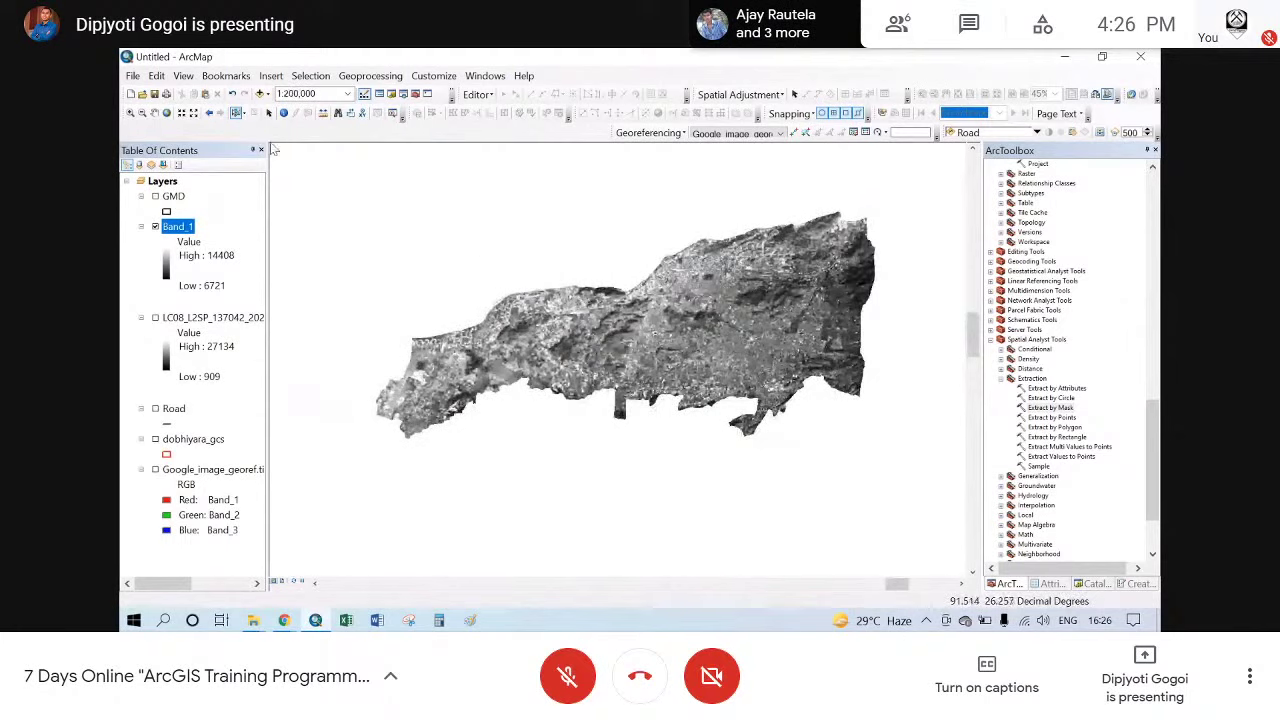
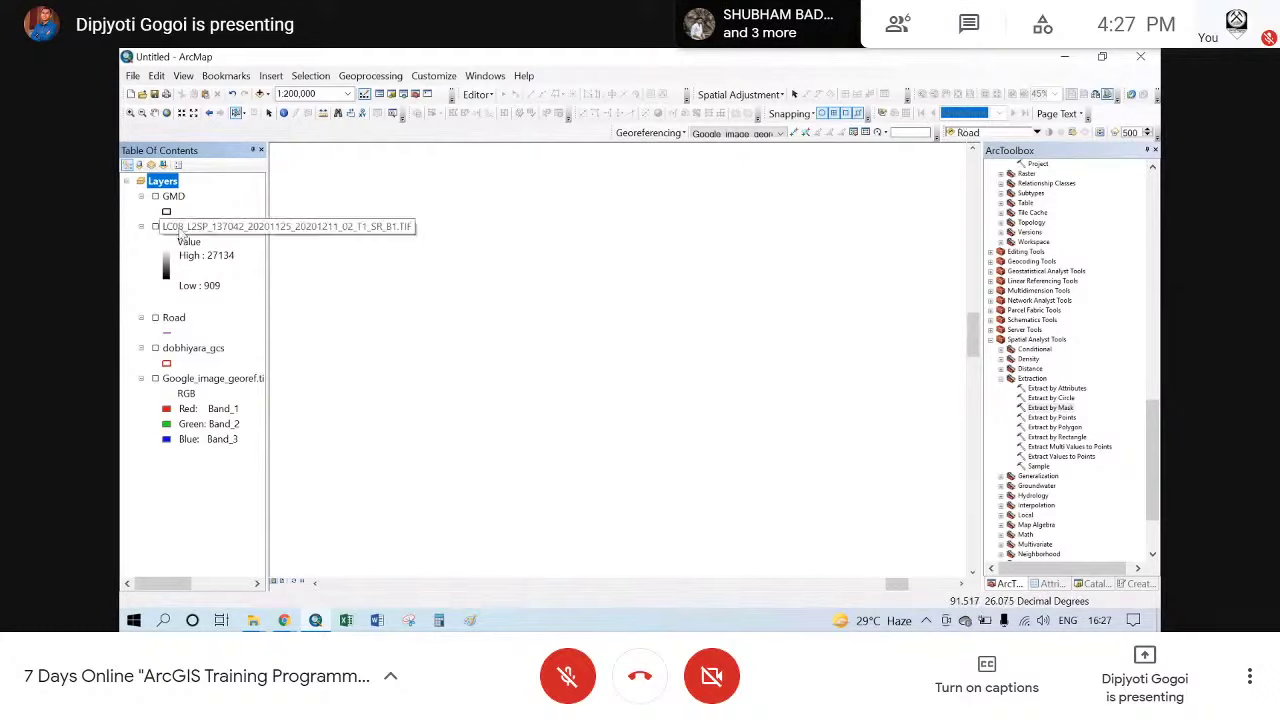
- Remove the LC08_L2SP_137042_20201125_20201211_02_T1_SR_B1.TIF layer from the map
right_click(182, 228)
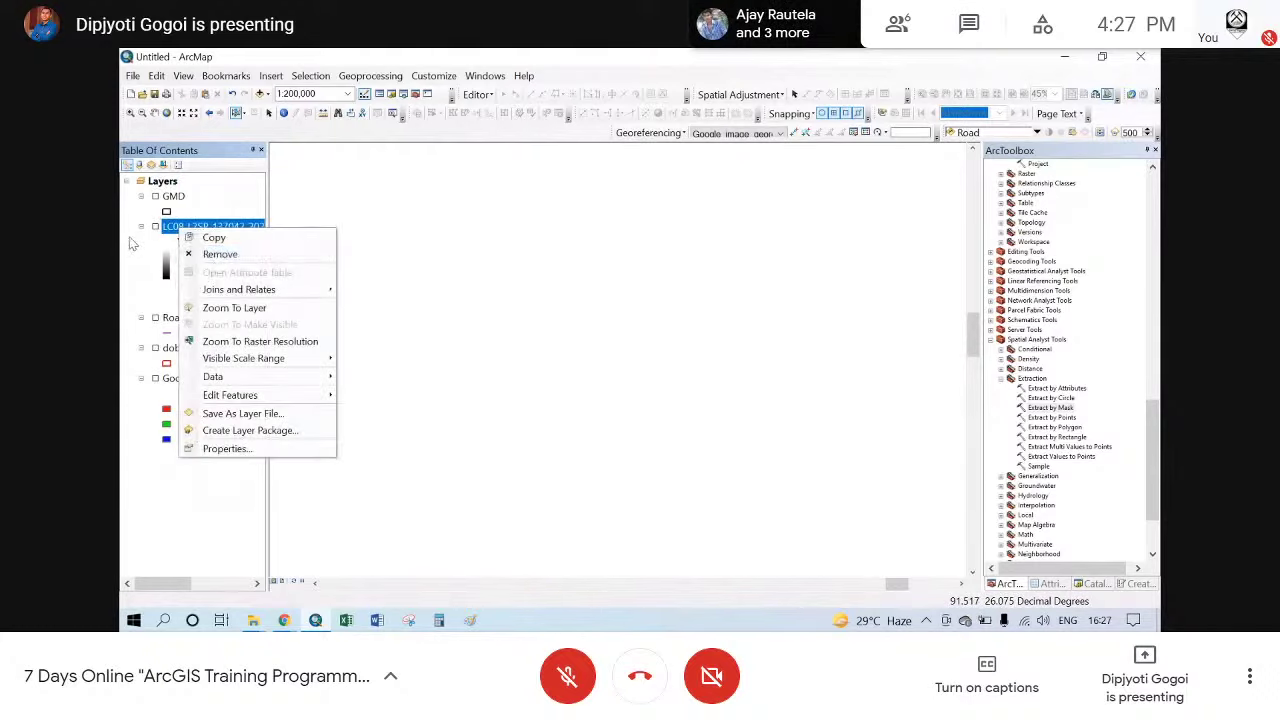
click(130, 218)
click(180, 211)
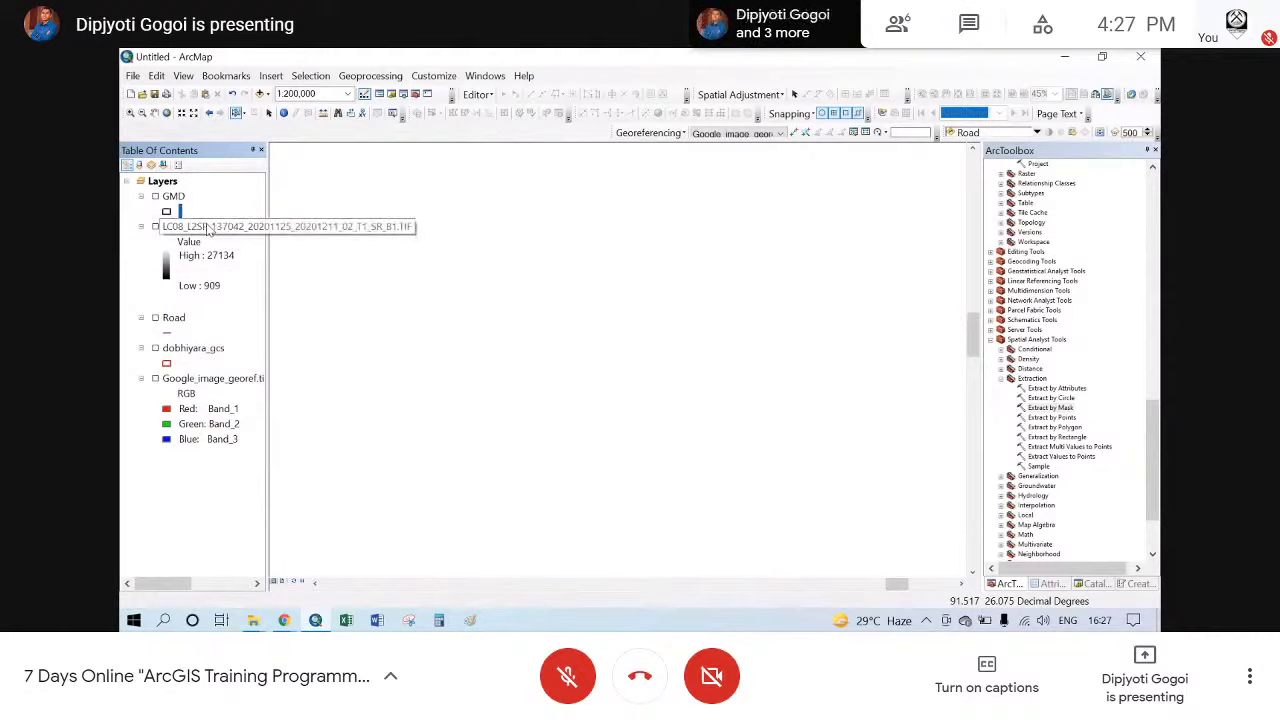
right_click(206, 228)
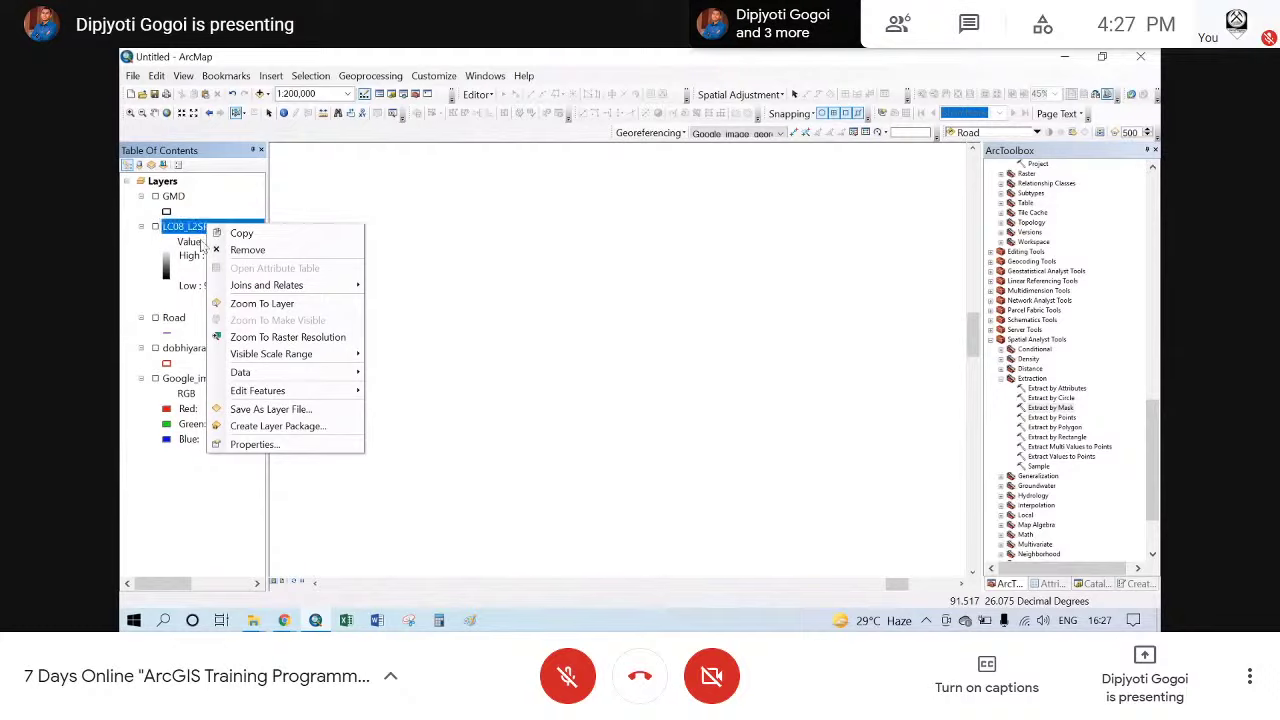
click(235, 252)
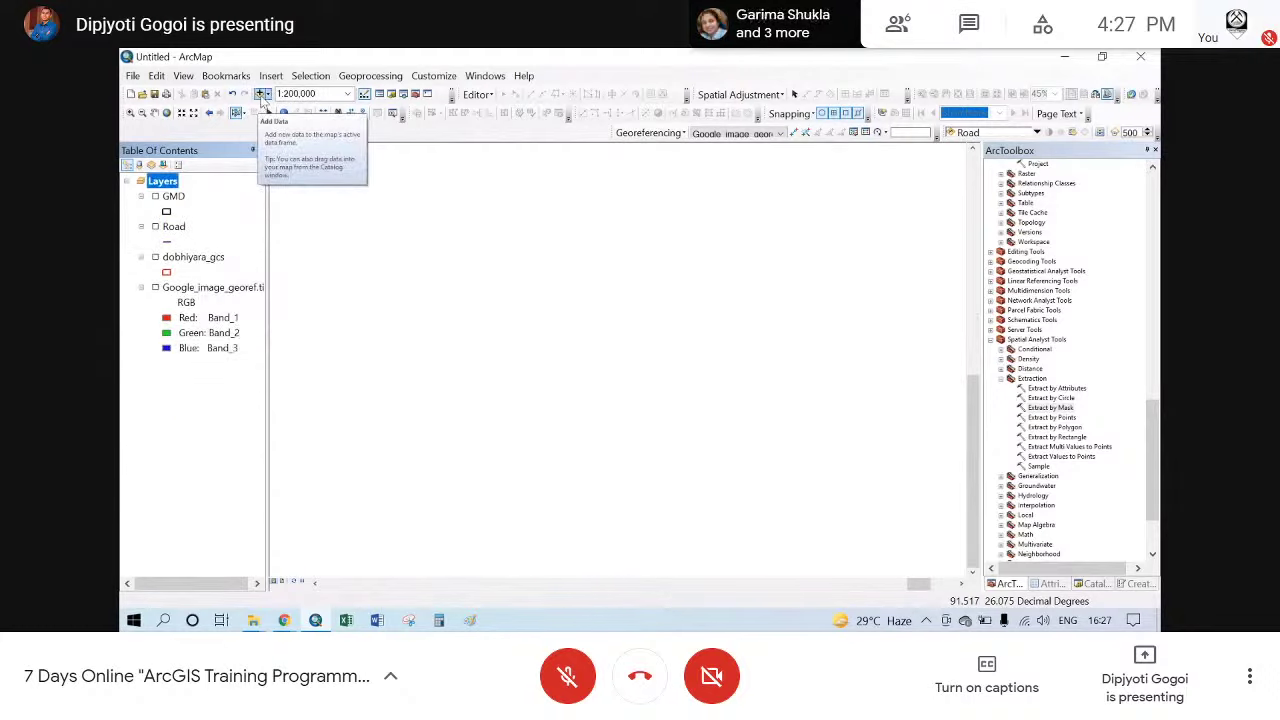
- Add the guwahati_dem raster from the dem folder to the map and view its full extent
click(262, 95)
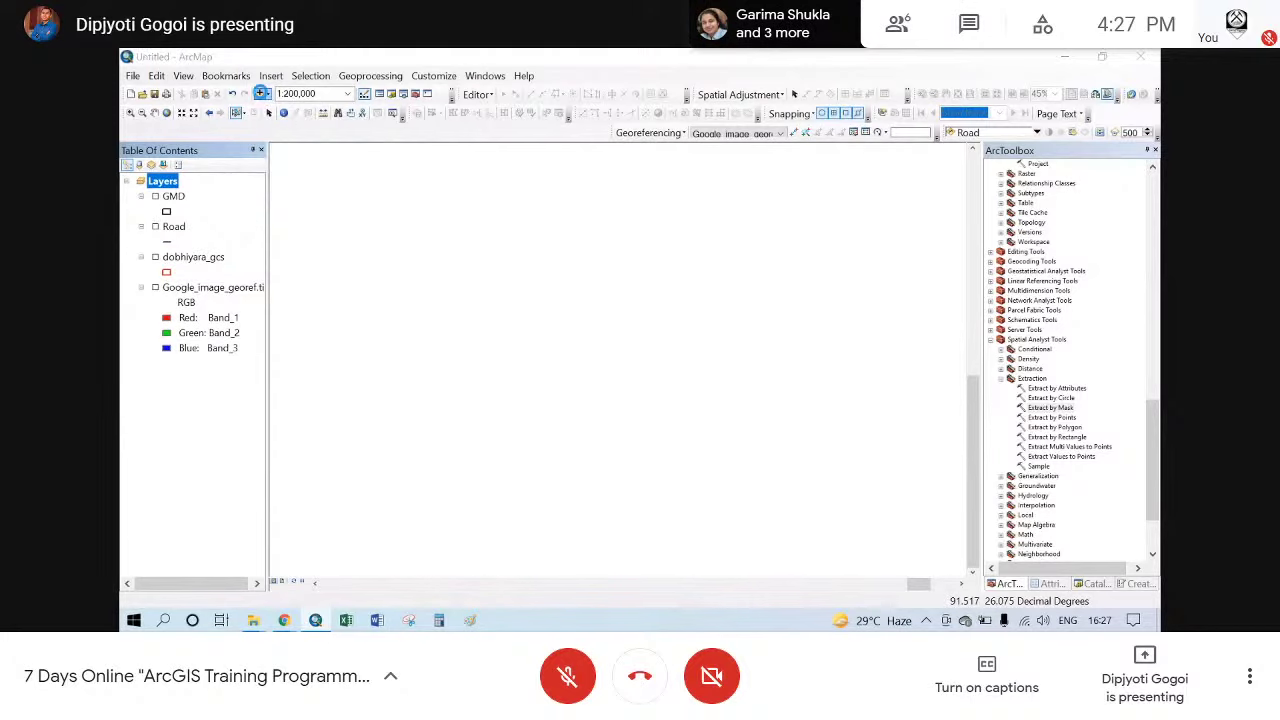
click(658, 227)
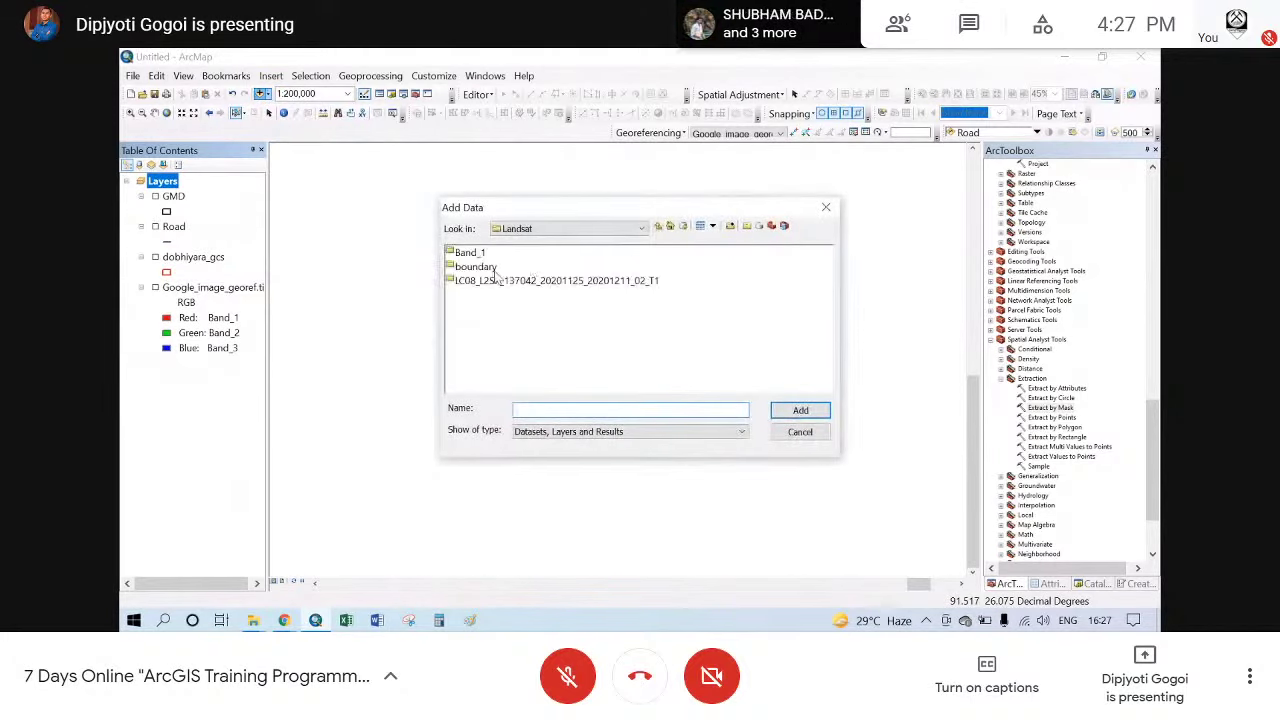
click(658, 227)
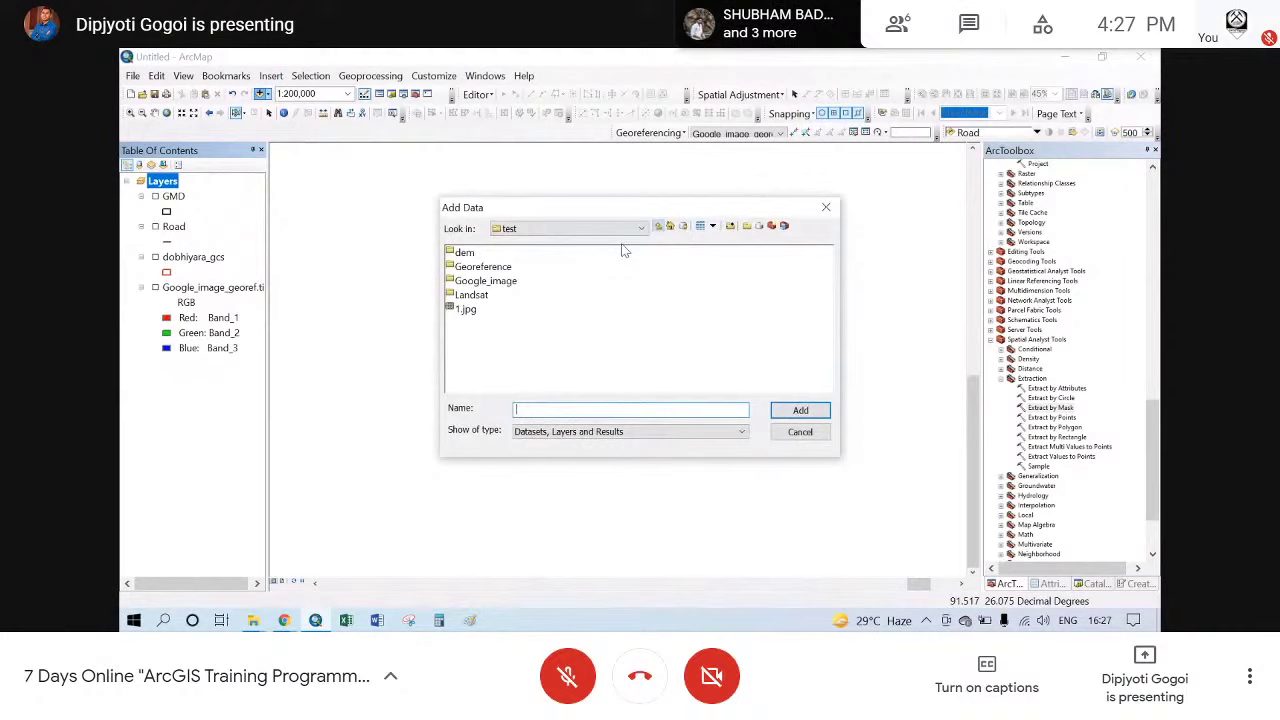
double_click(465, 256)
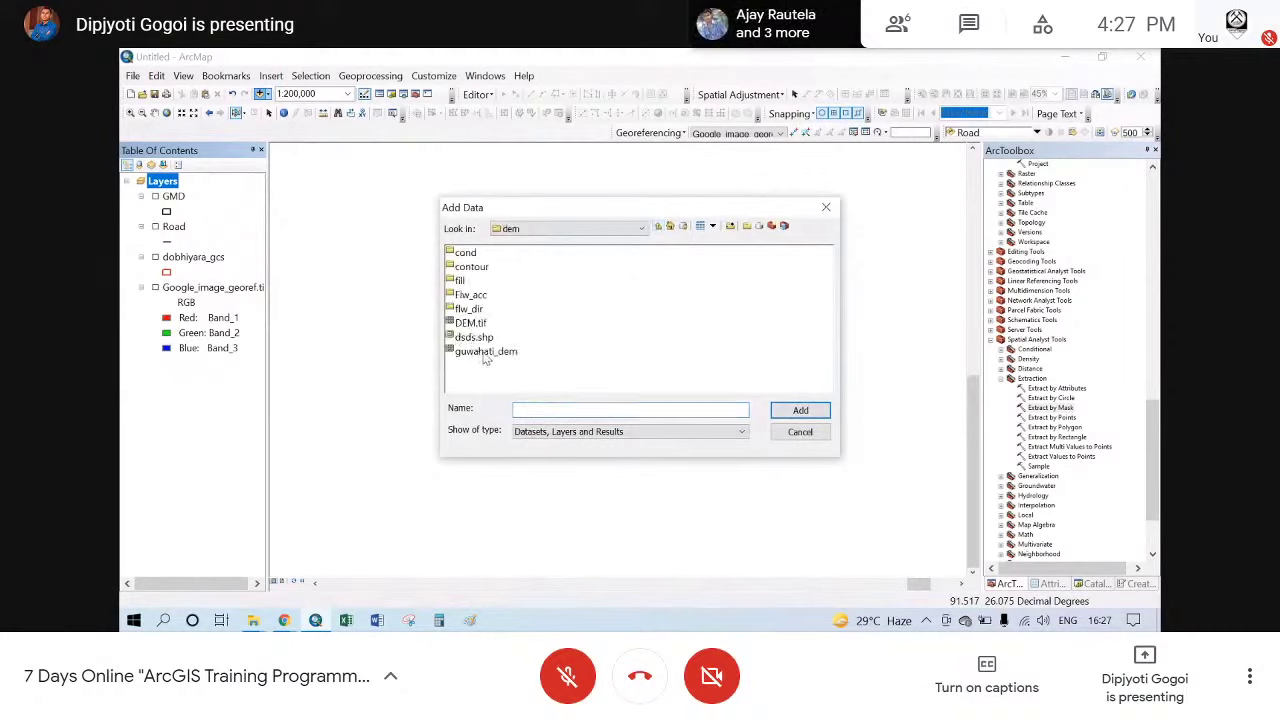
click(487, 352)
click(800, 410)
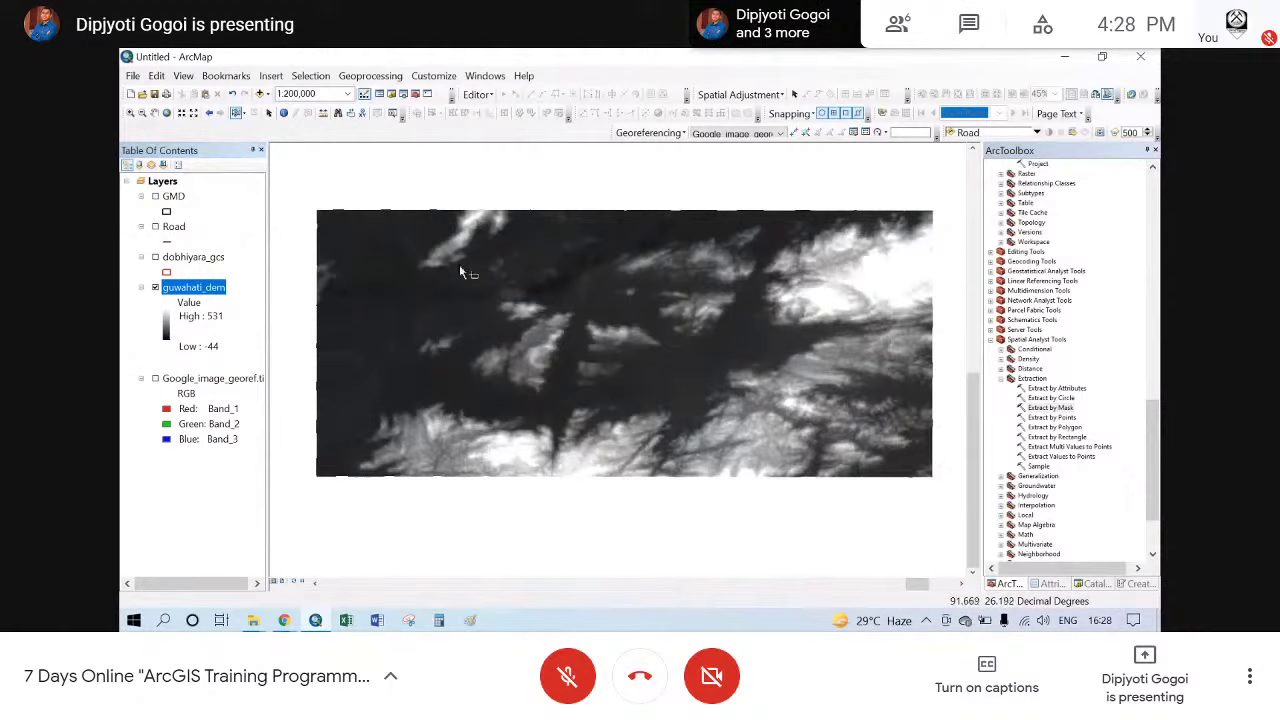
scroll(381, 402, up, 2)
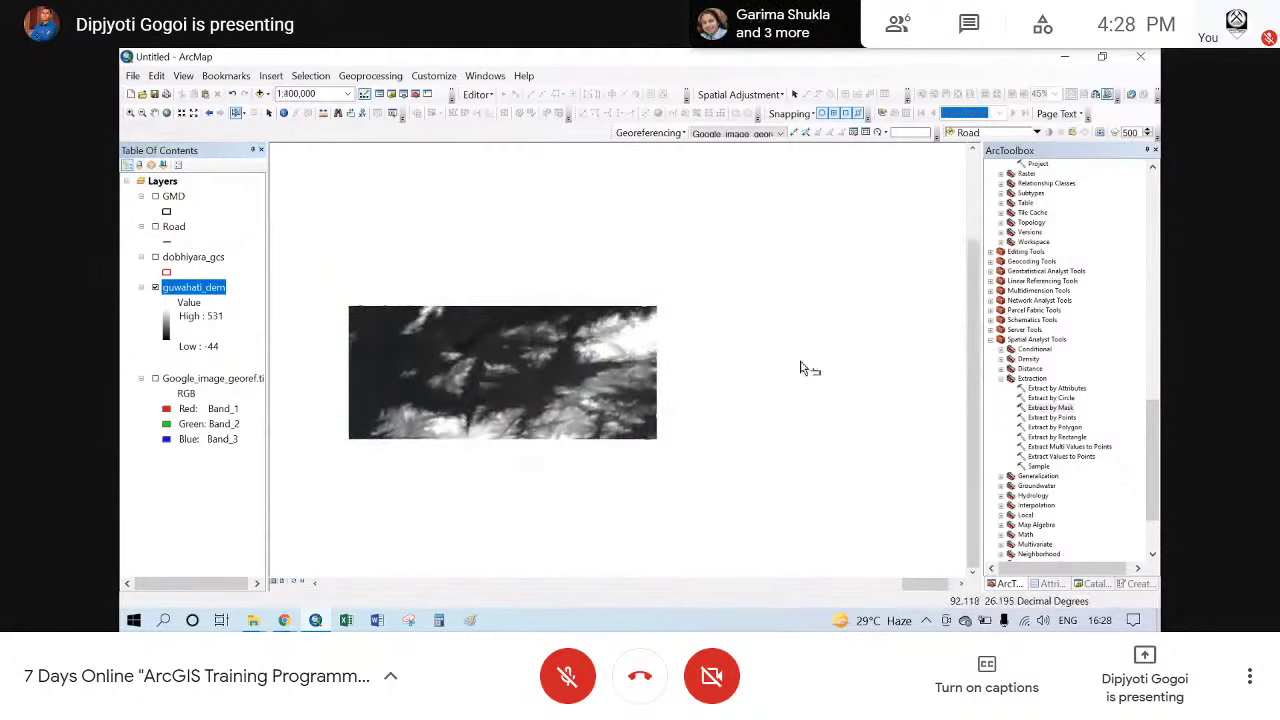
scroll(387, 364, down, 2)
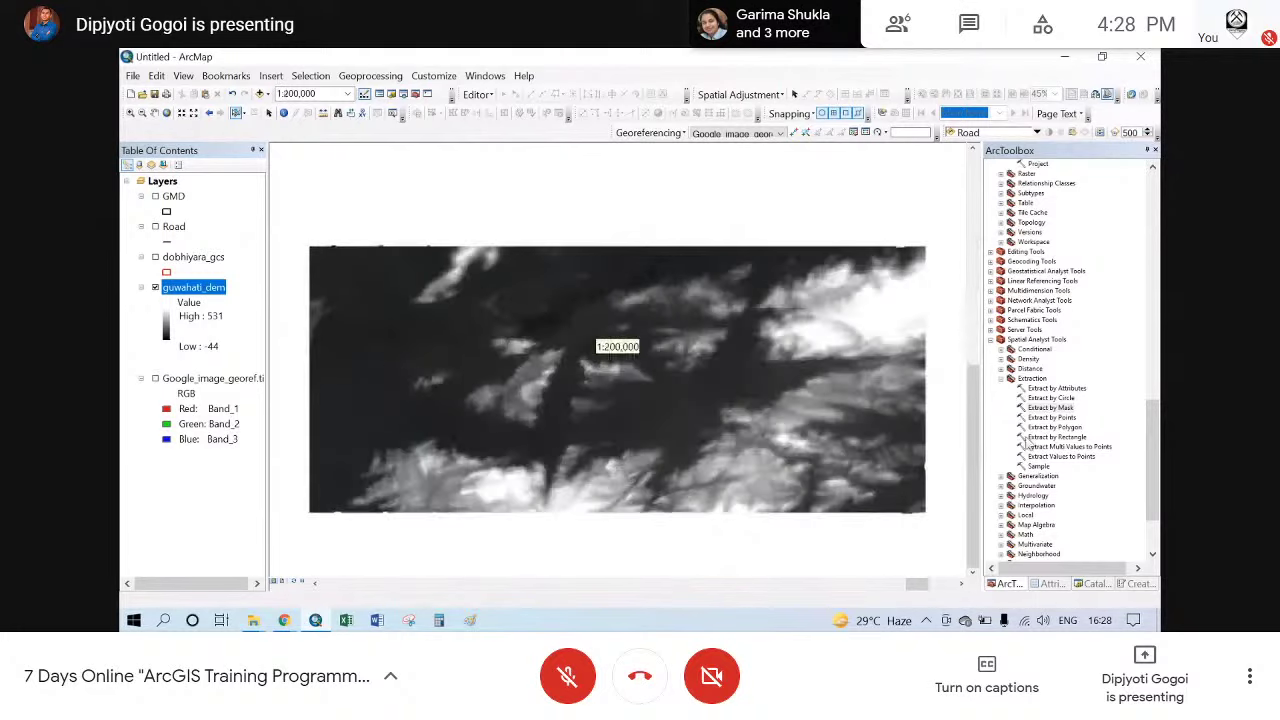
- Collapse the Extraction toolset and the Spatial Analyst Tools toolbox
click(1001, 379)
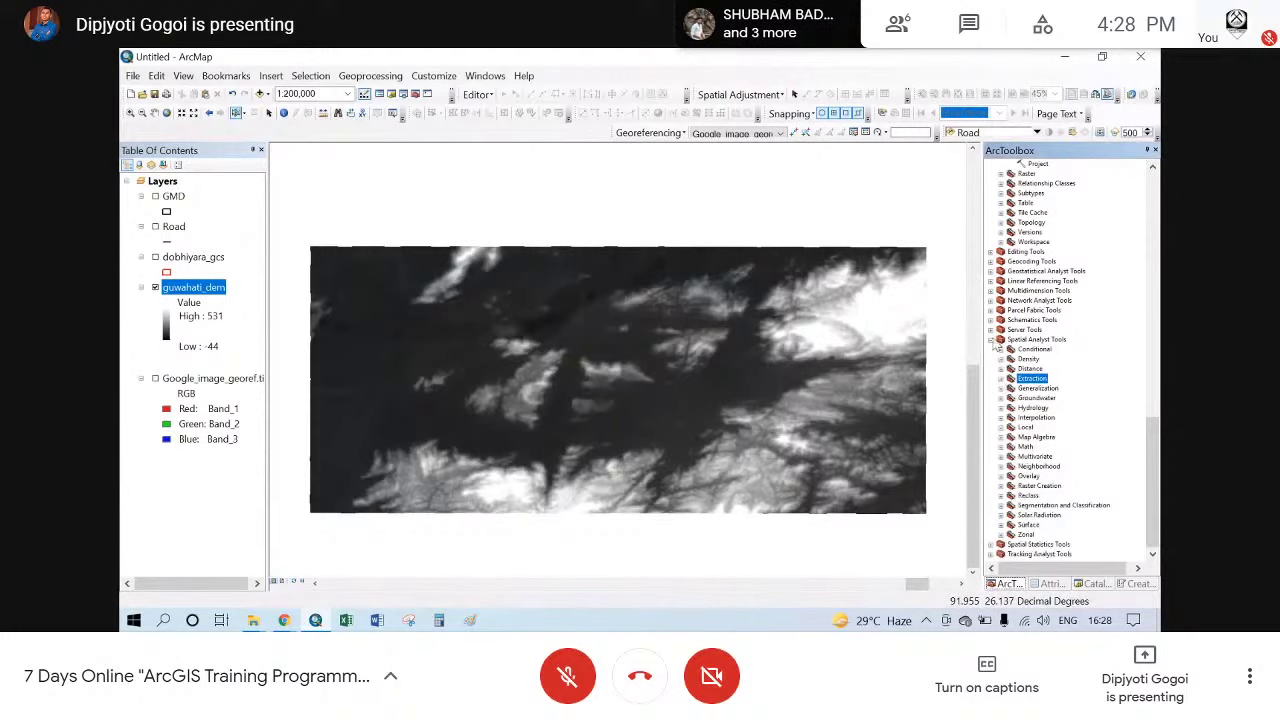
click(990, 340)
drag(656, 400, 652, 378)
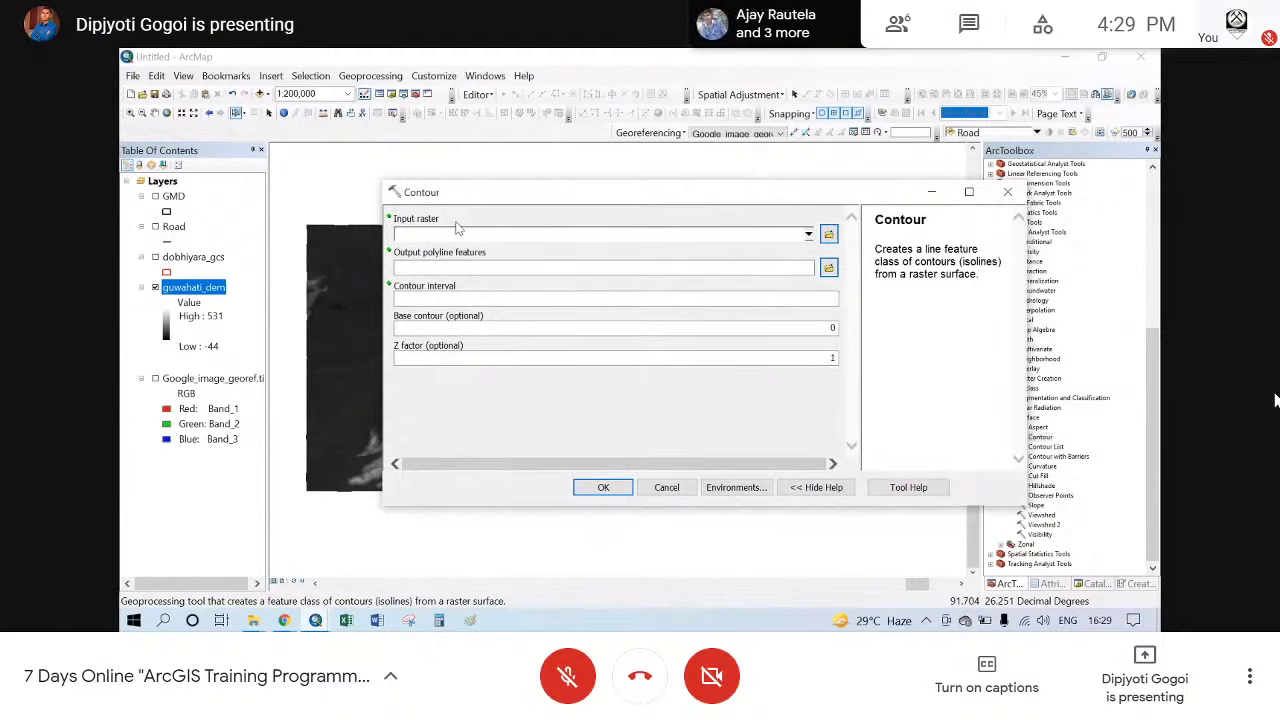
- Set guwahati_dem as the Contour input raster and save the output polyline features as contour_guwahati in the dem\contour folder
click(808, 236)
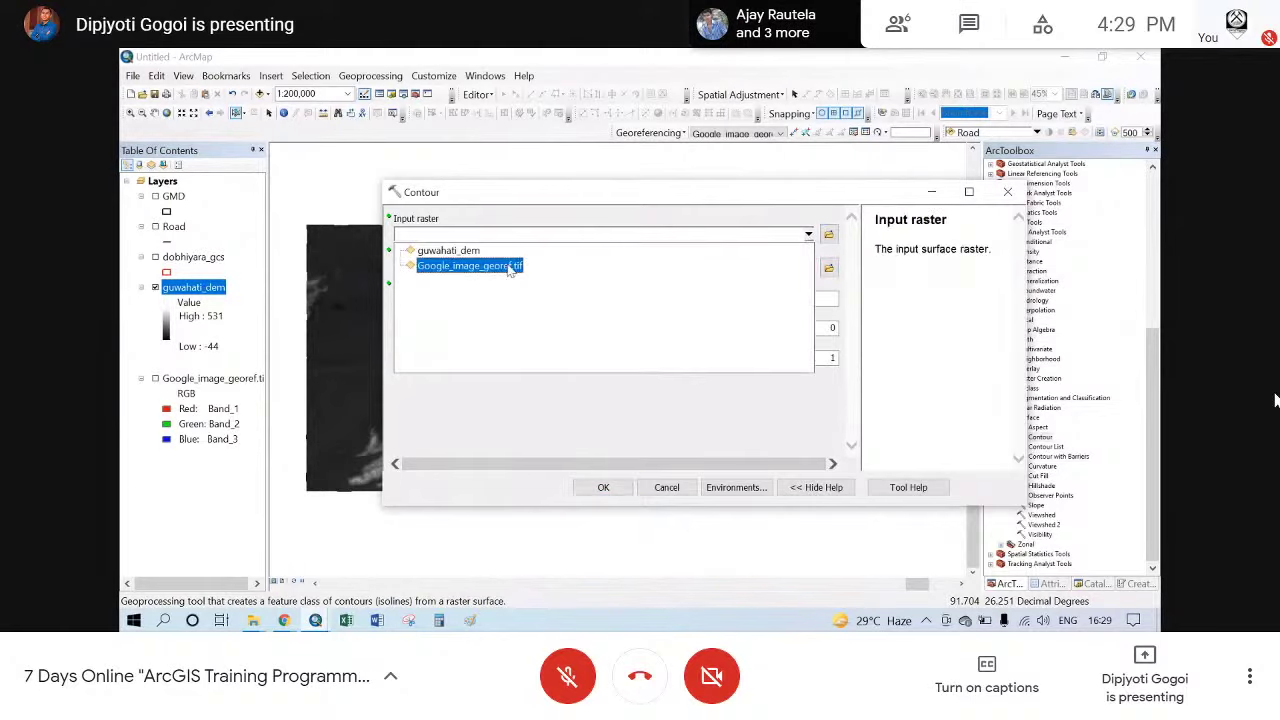
click(433, 252)
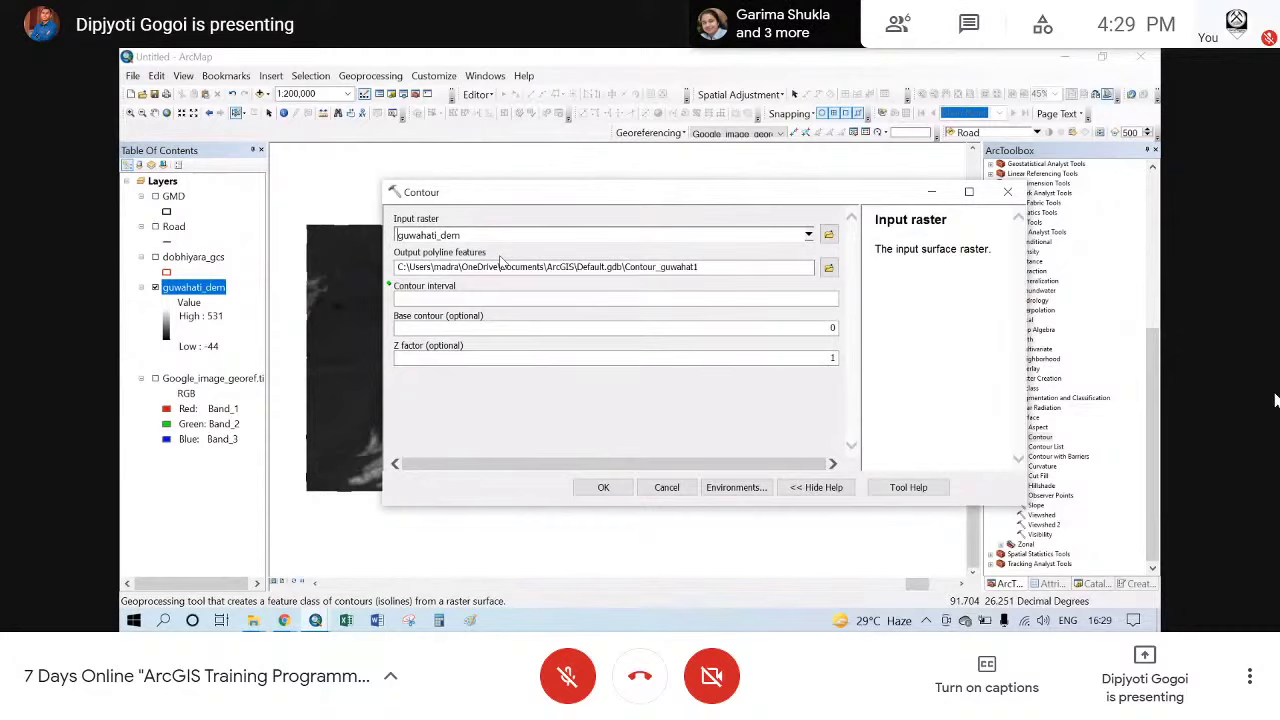
click(829, 268)
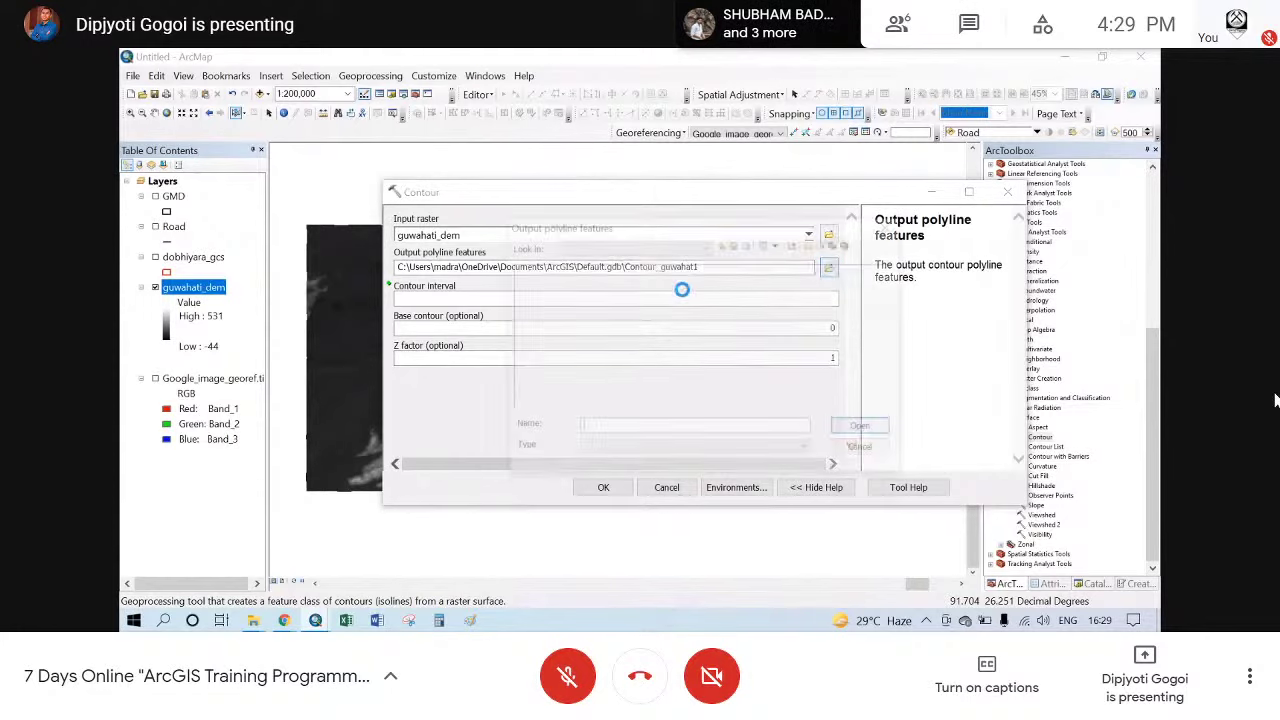
click(722, 245)
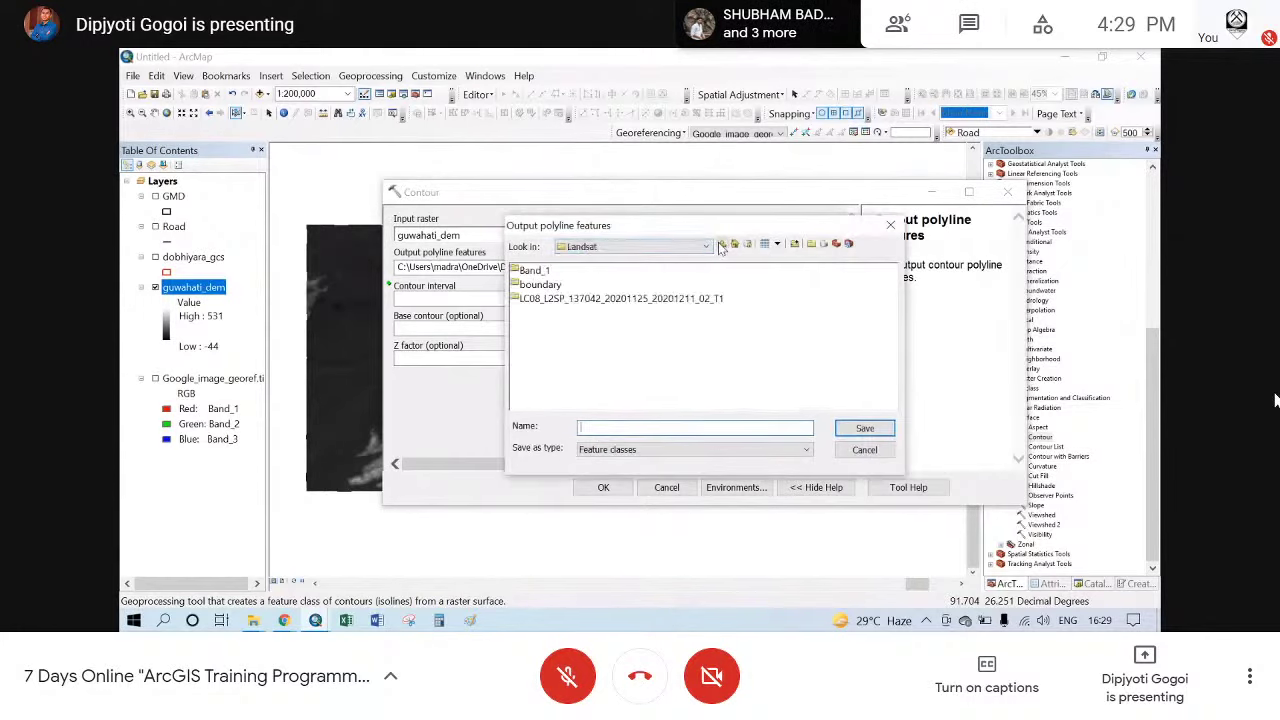
click(720, 244)
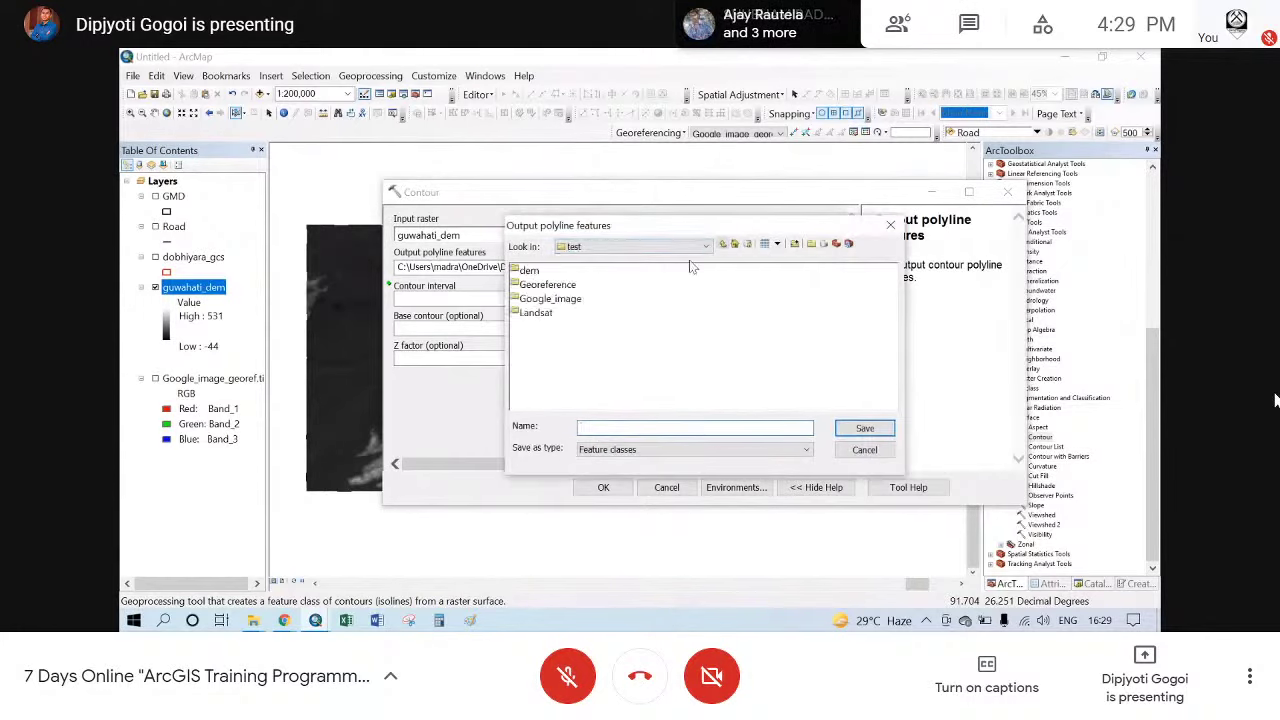
double_click(528, 271)
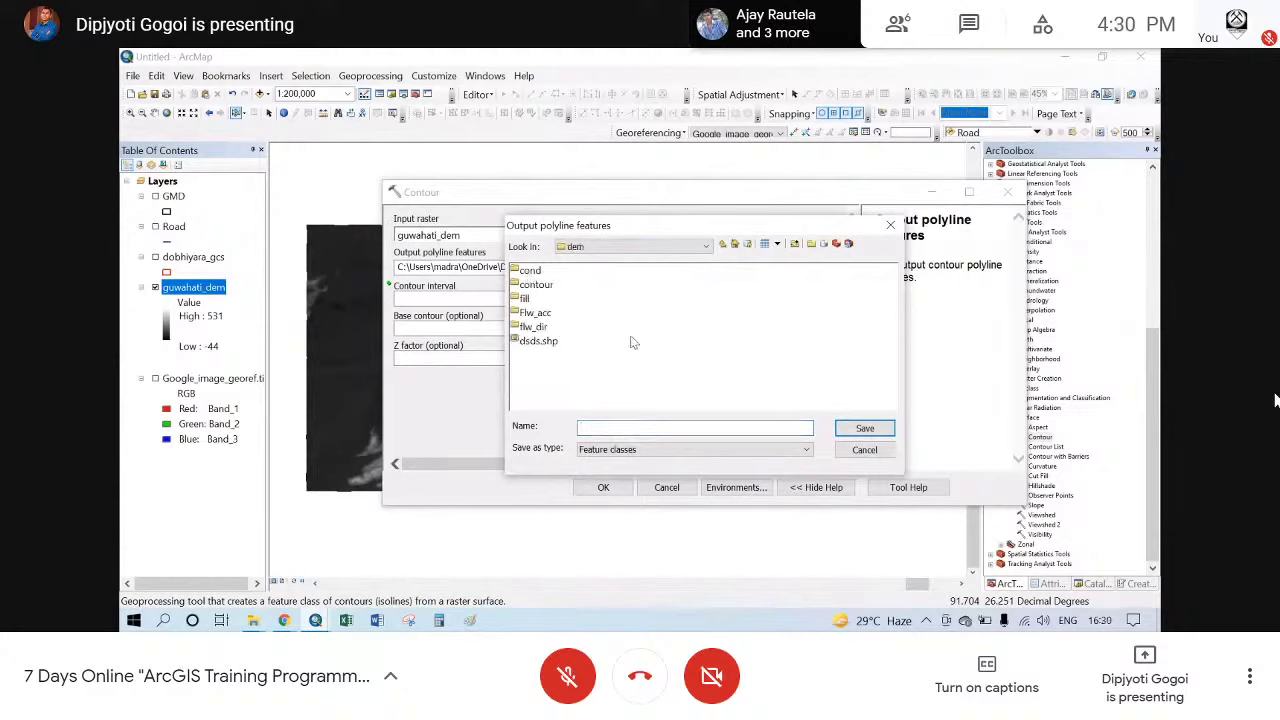
double_click(535, 286)
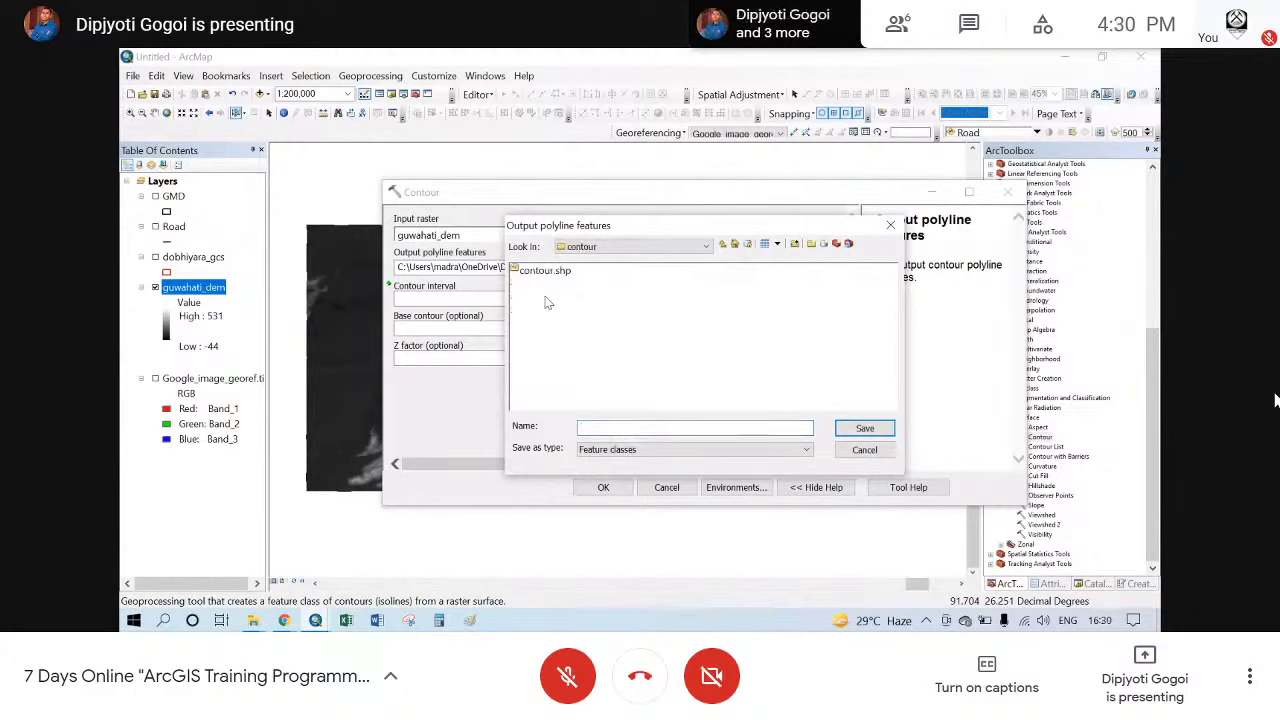
click(589, 427)
click(548, 272)
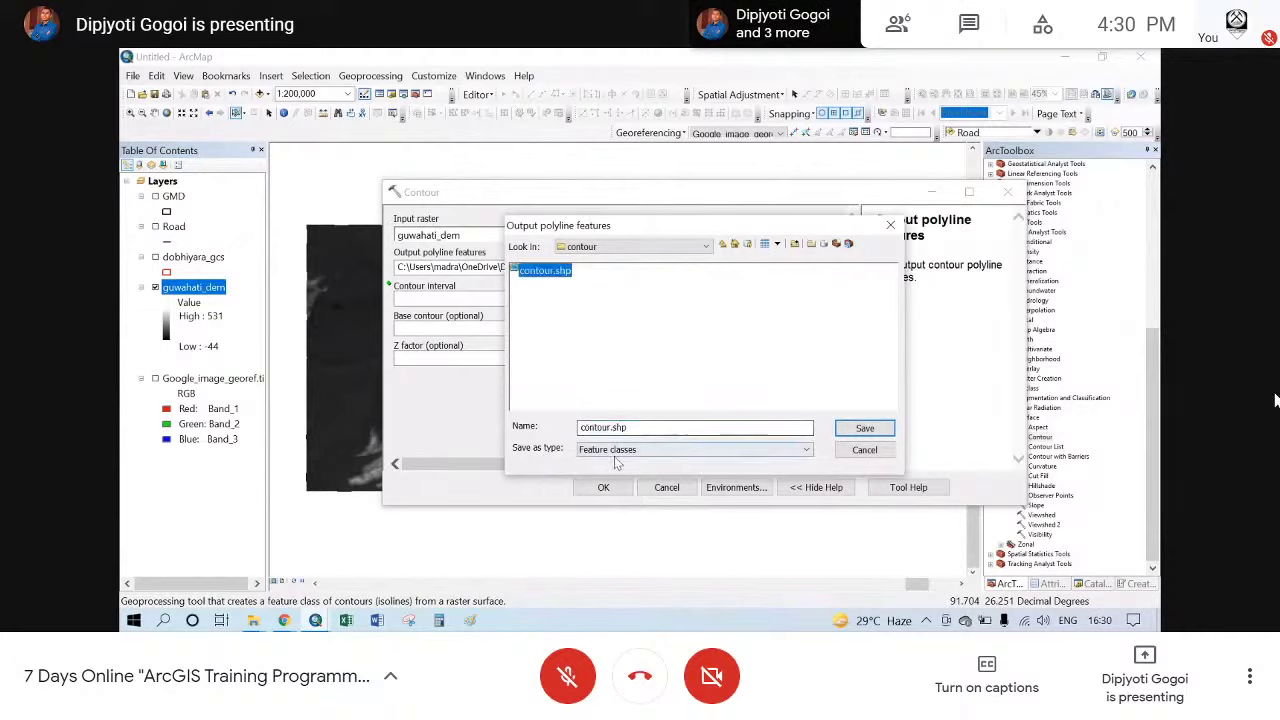
drag(628, 428, 545, 432)
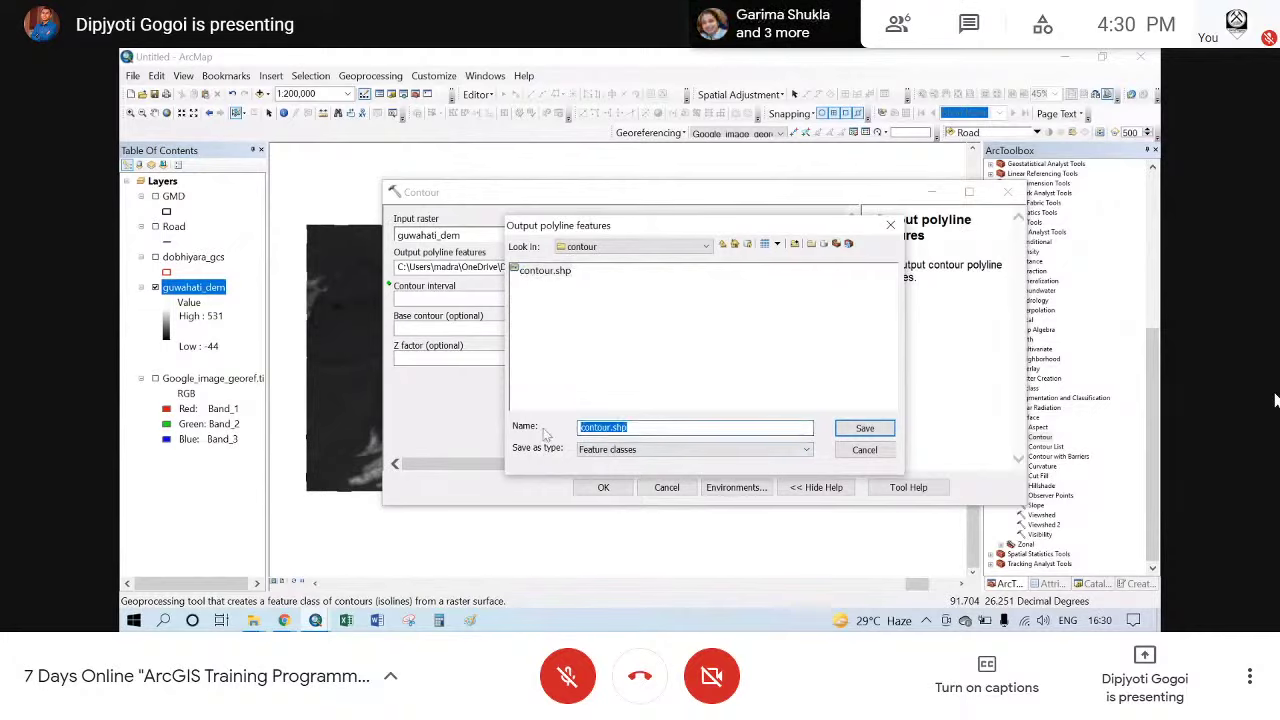
text(contour)
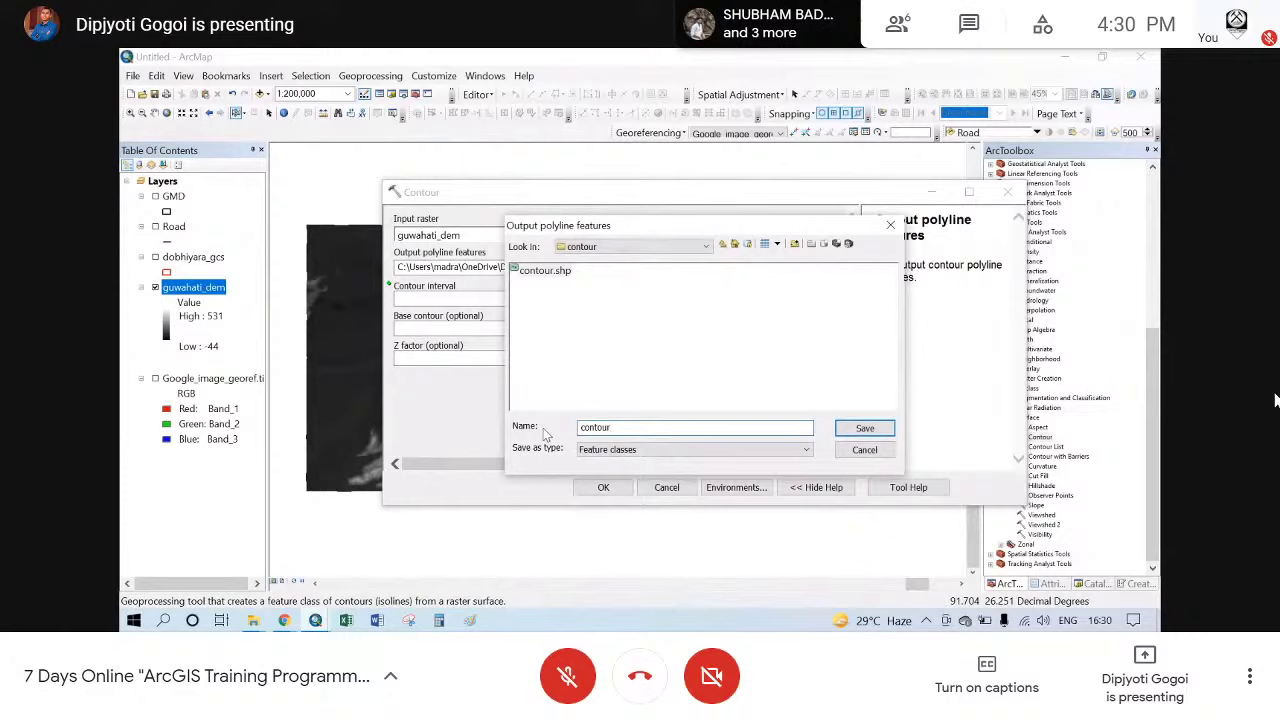
text(_guwahati)
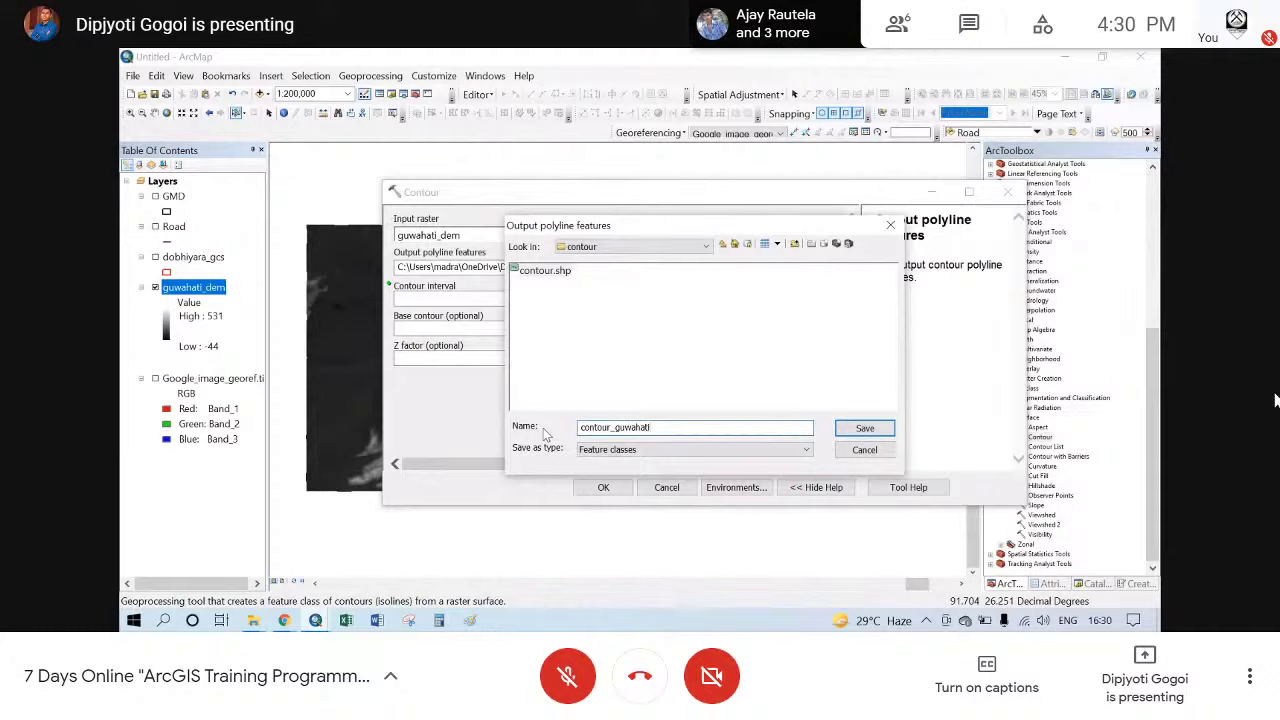
click(862, 429)
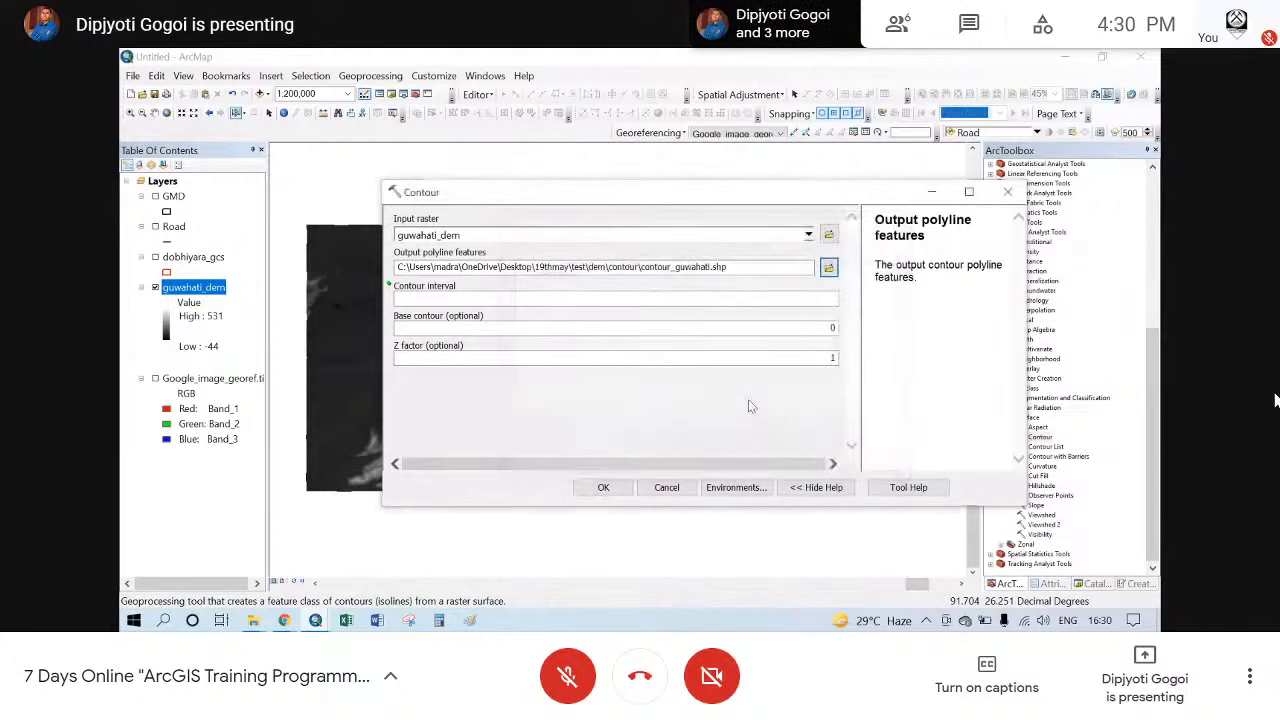
- Set the contour interval to 20 and run the Contour tool
click(829, 296)
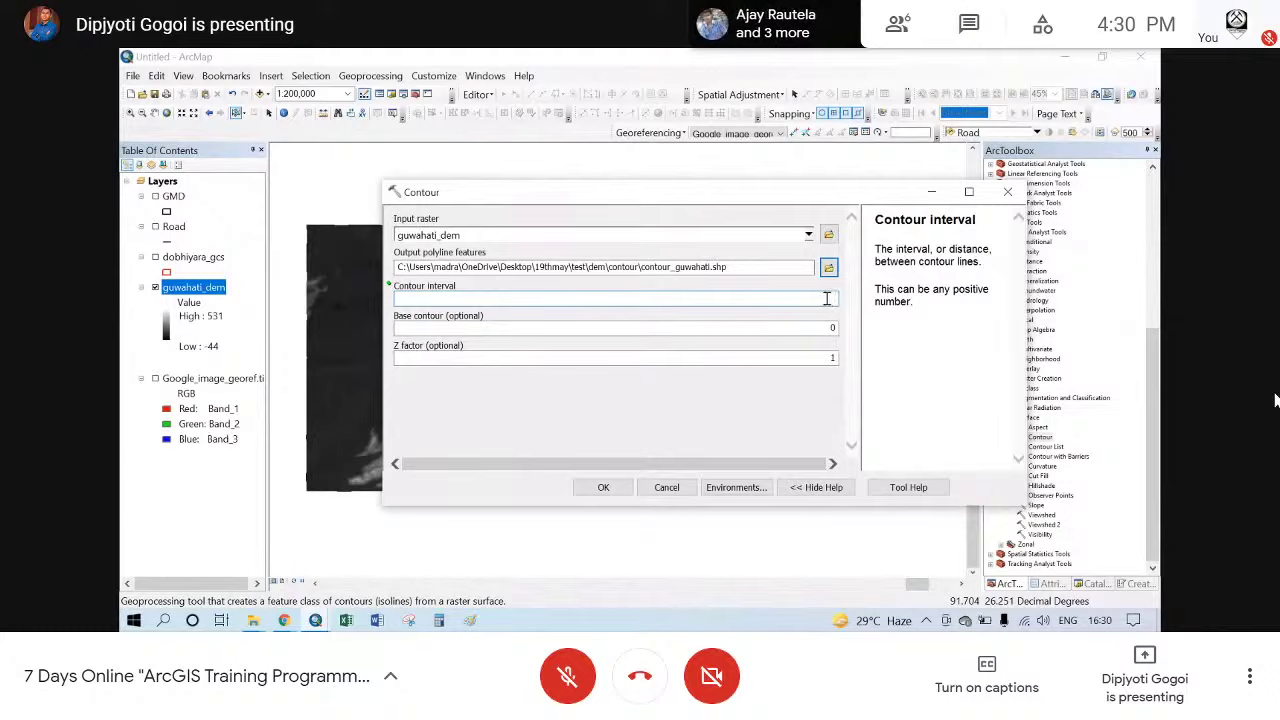
text(20)
click(682, 397)
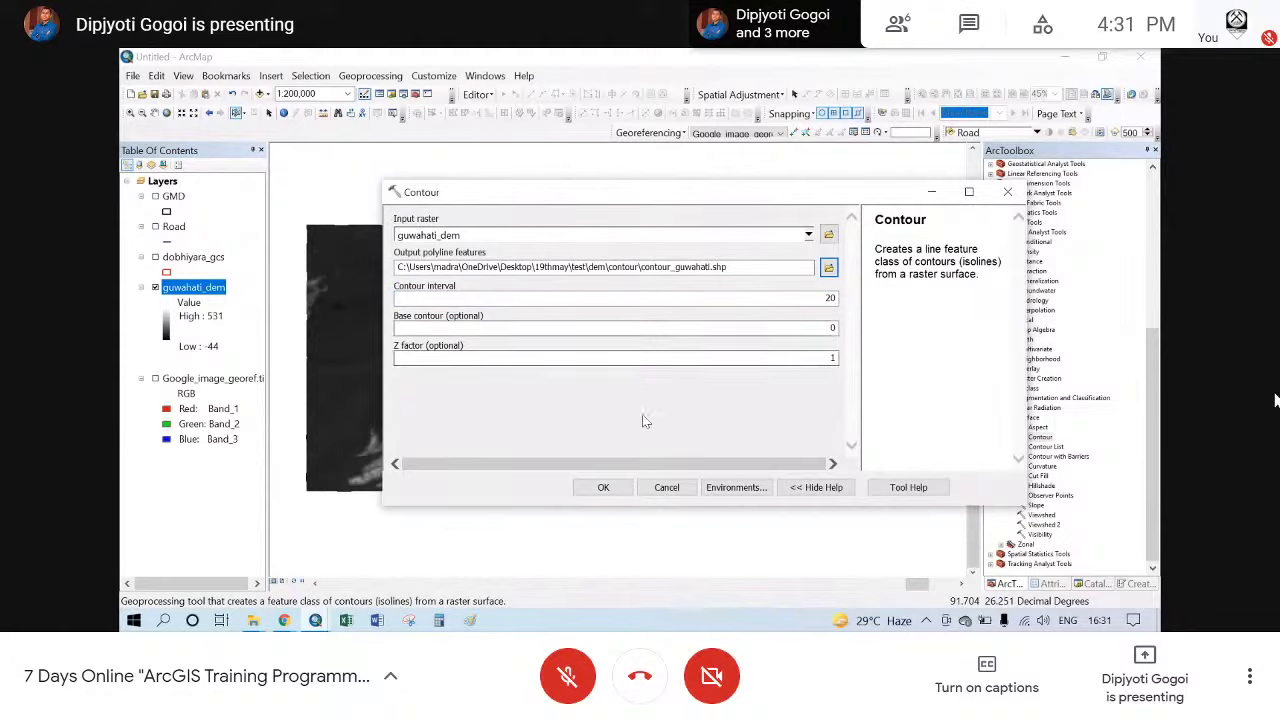
click(602, 488)
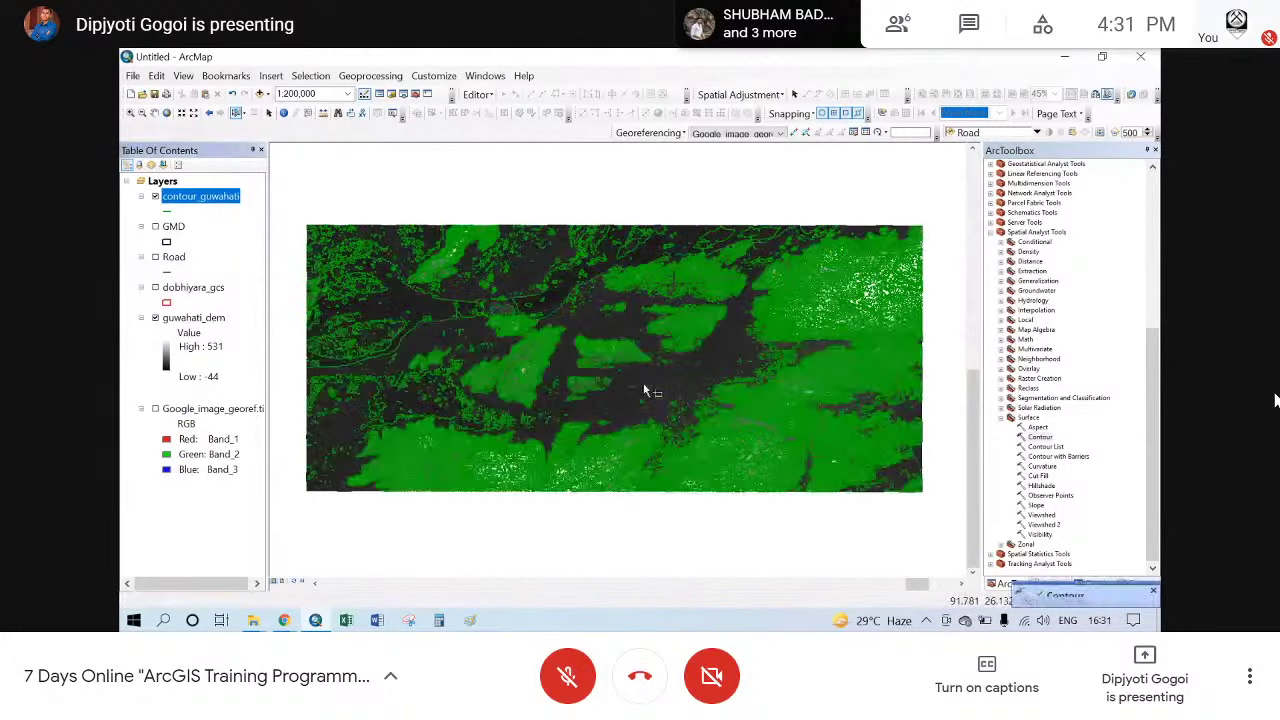
- Hide the guwahati_dem layer and examine the generated contour lines up close
click(155, 317)
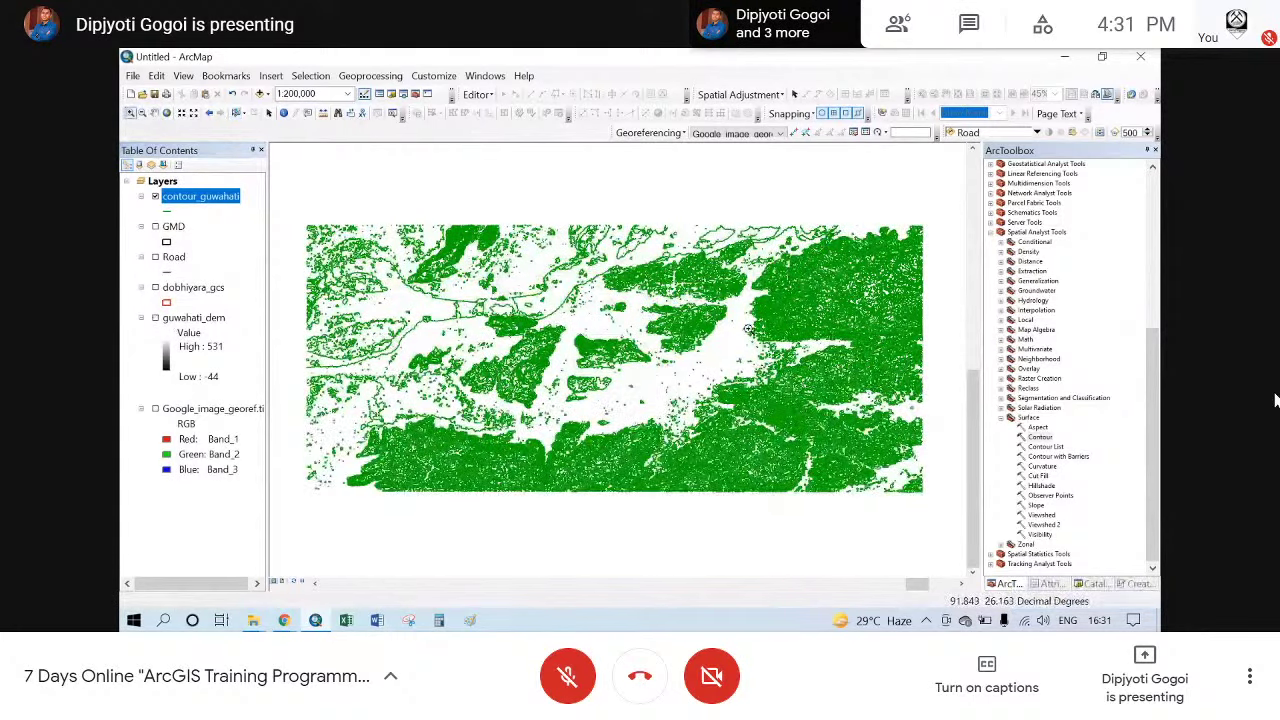
scroll(784, 325, down, 5)
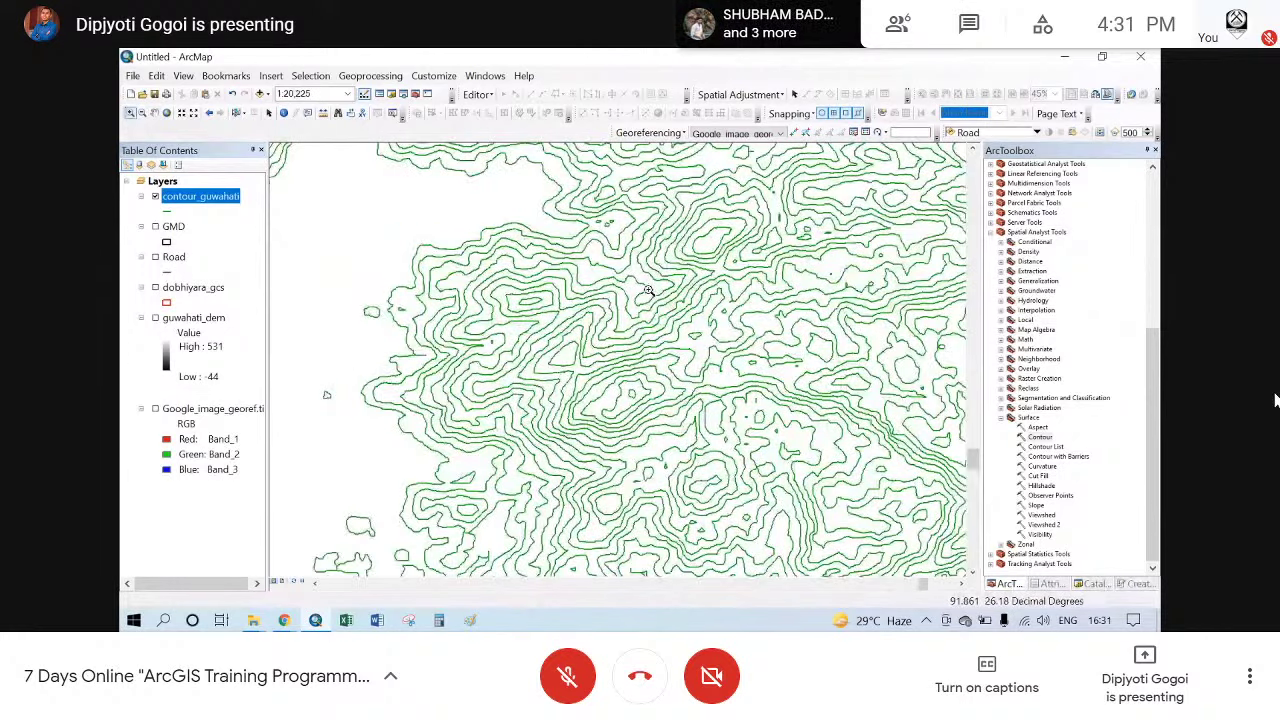
scroll(646, 291, down, 3)
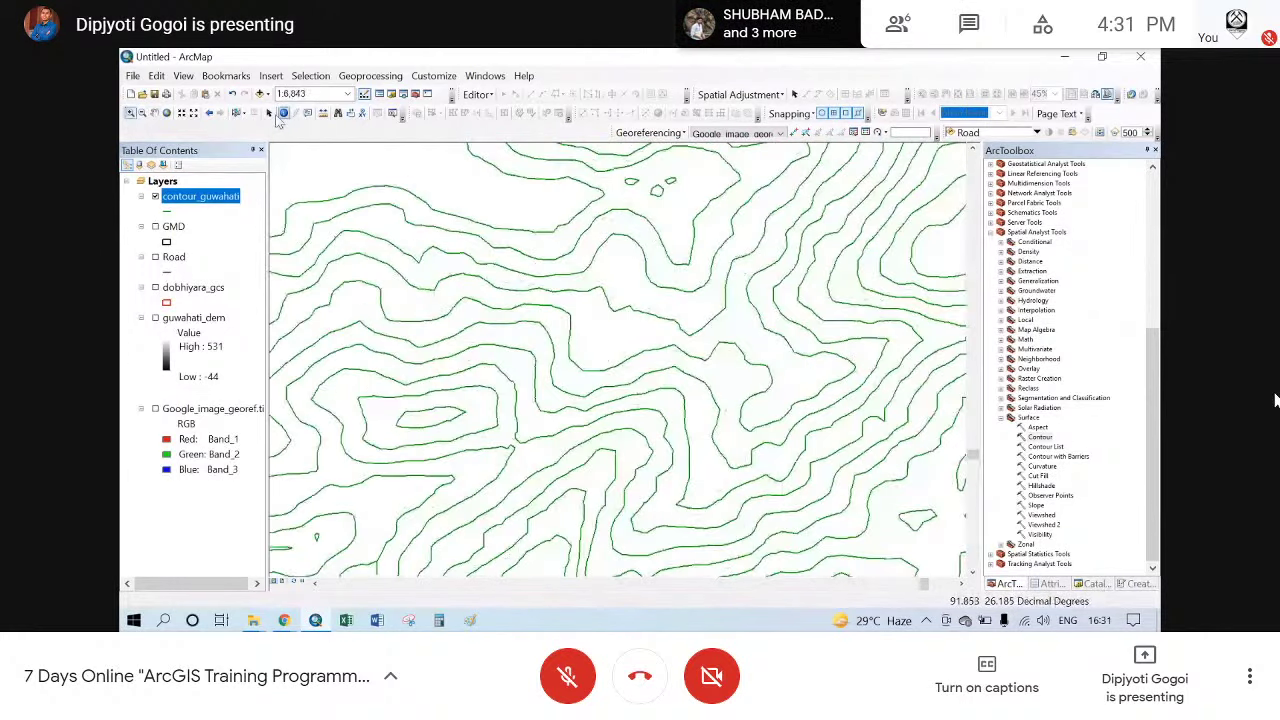
click(155, 114)
drag(722, 346, 481, 304)
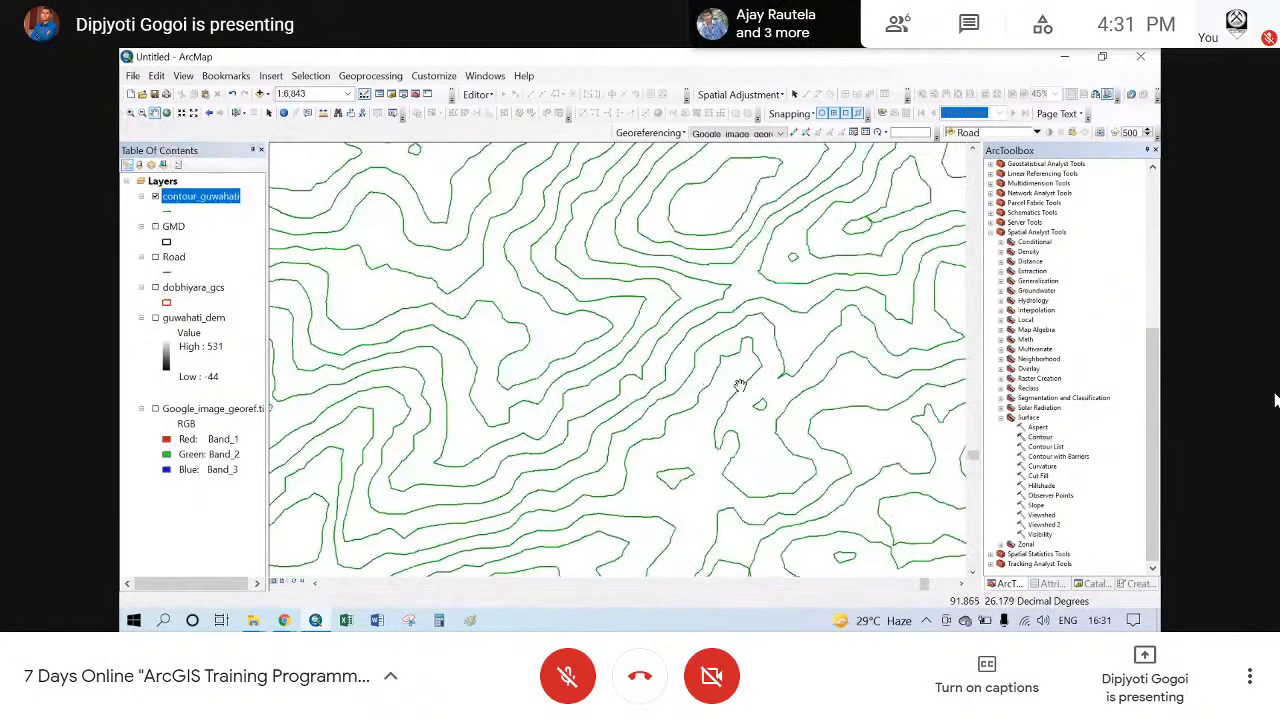
drag(740, 385, 826, 442)
drag(343, 202, 418, 196)
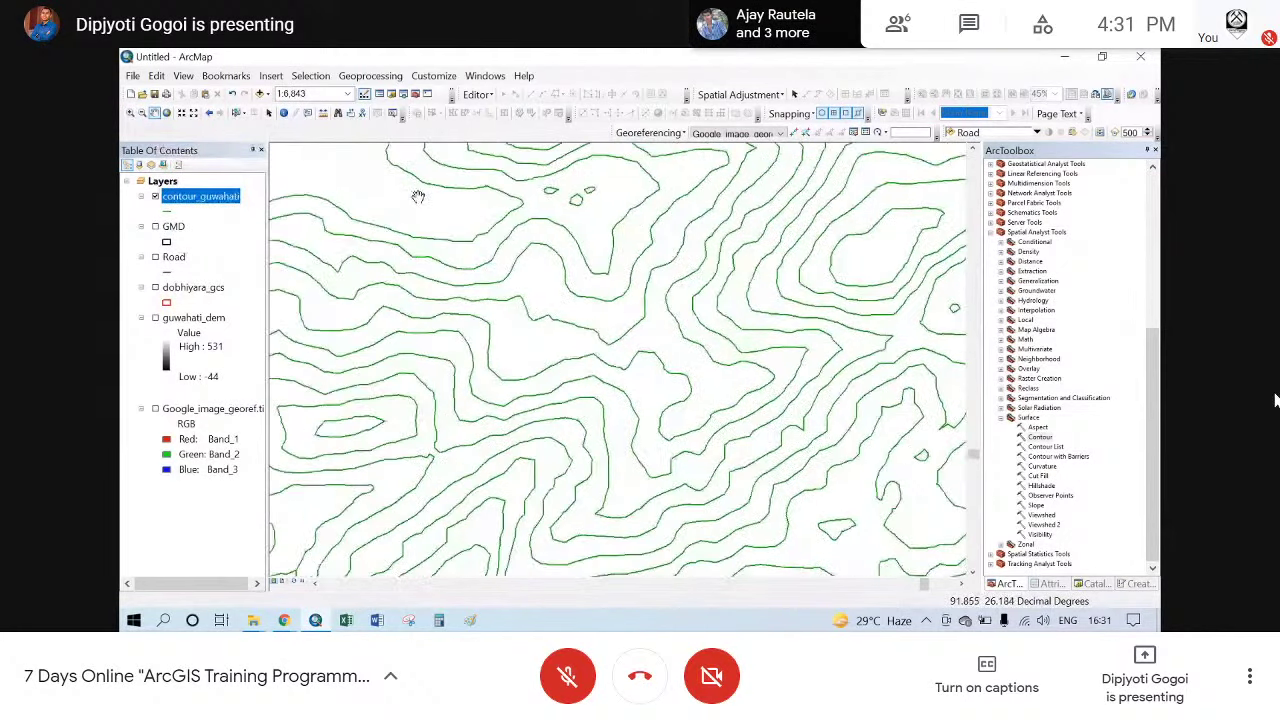
- Identify several neighbouring contour lines to check their CONTOUR elevation values, and close the Identify results
click(283, 114)
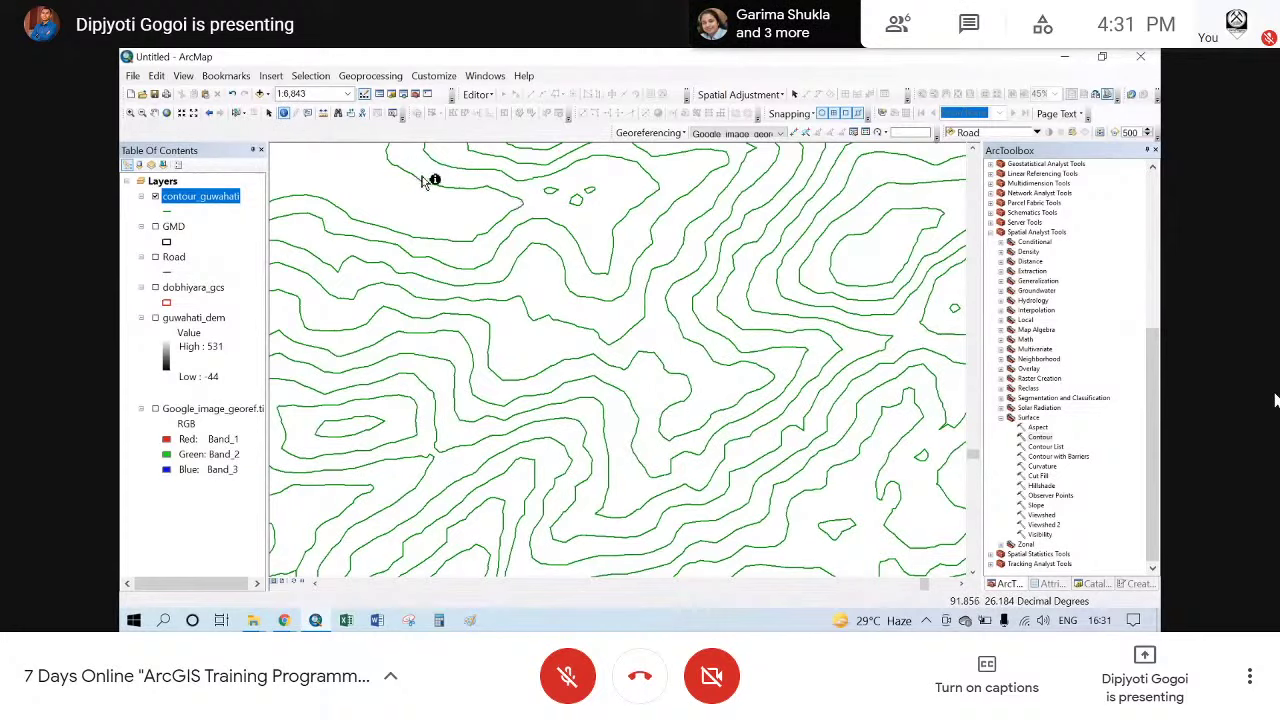
click(490, 189)
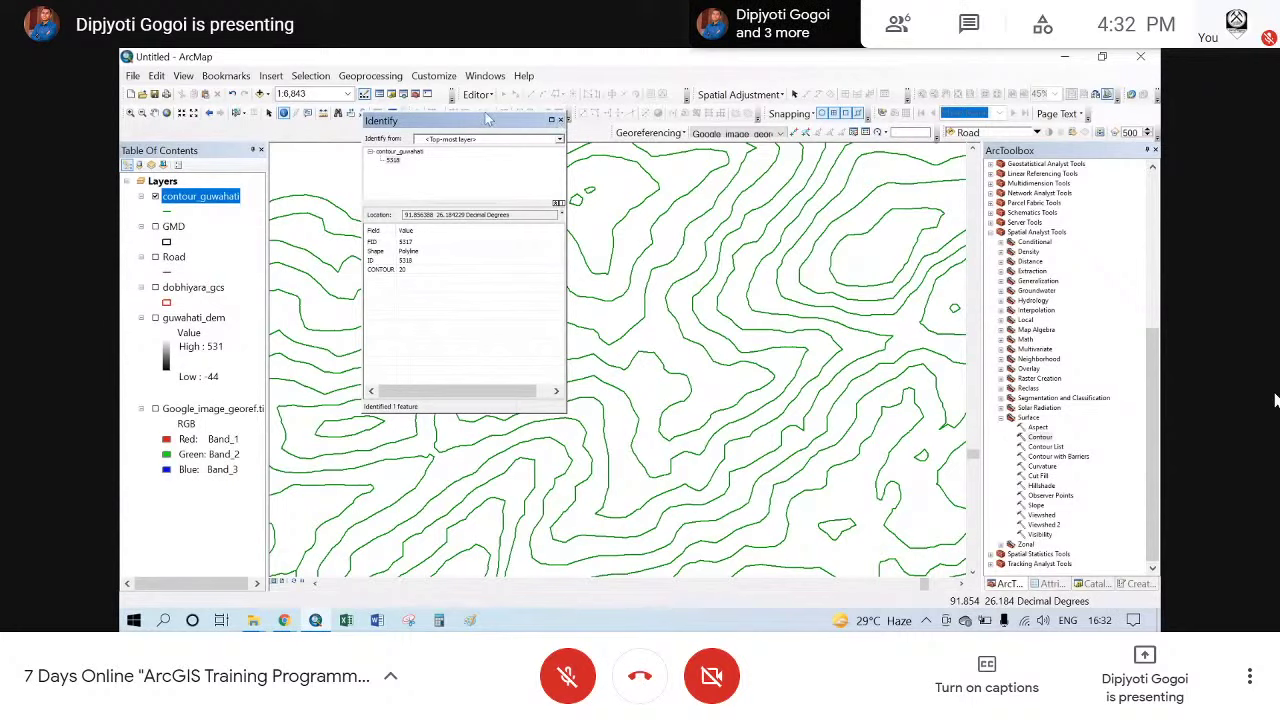
drag(485, 122, 701, 141)
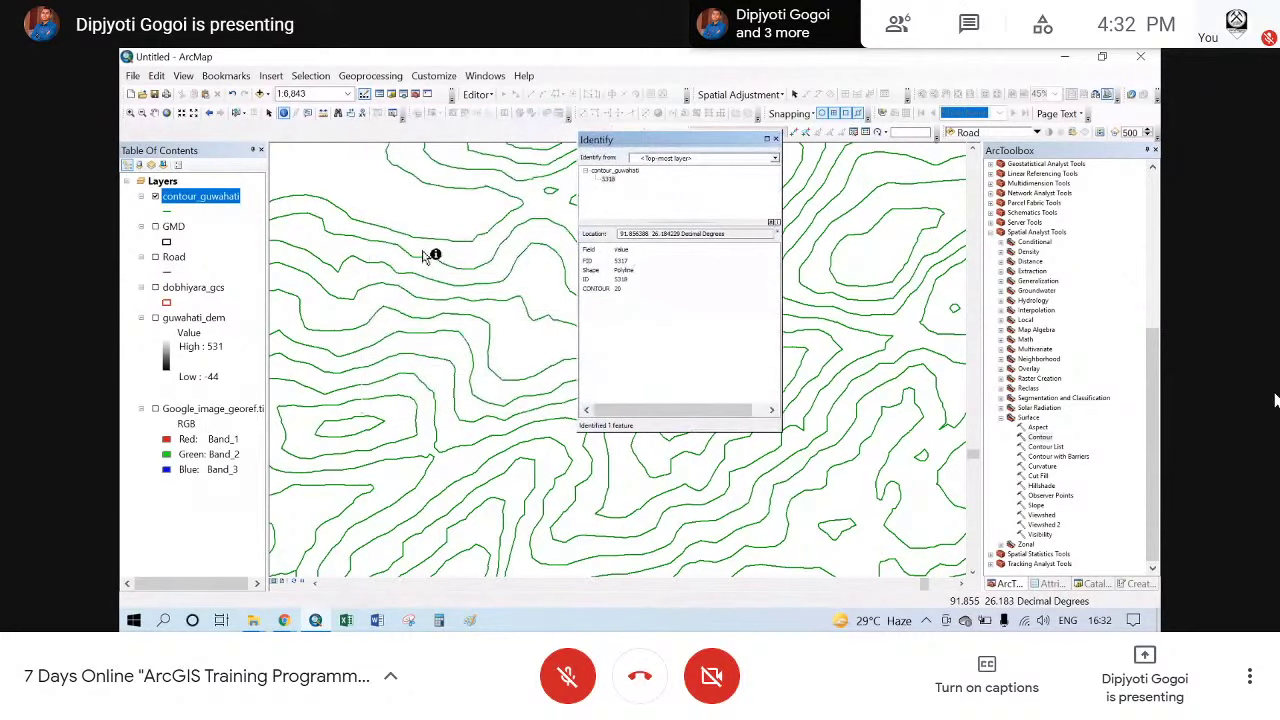
click(425, 258)
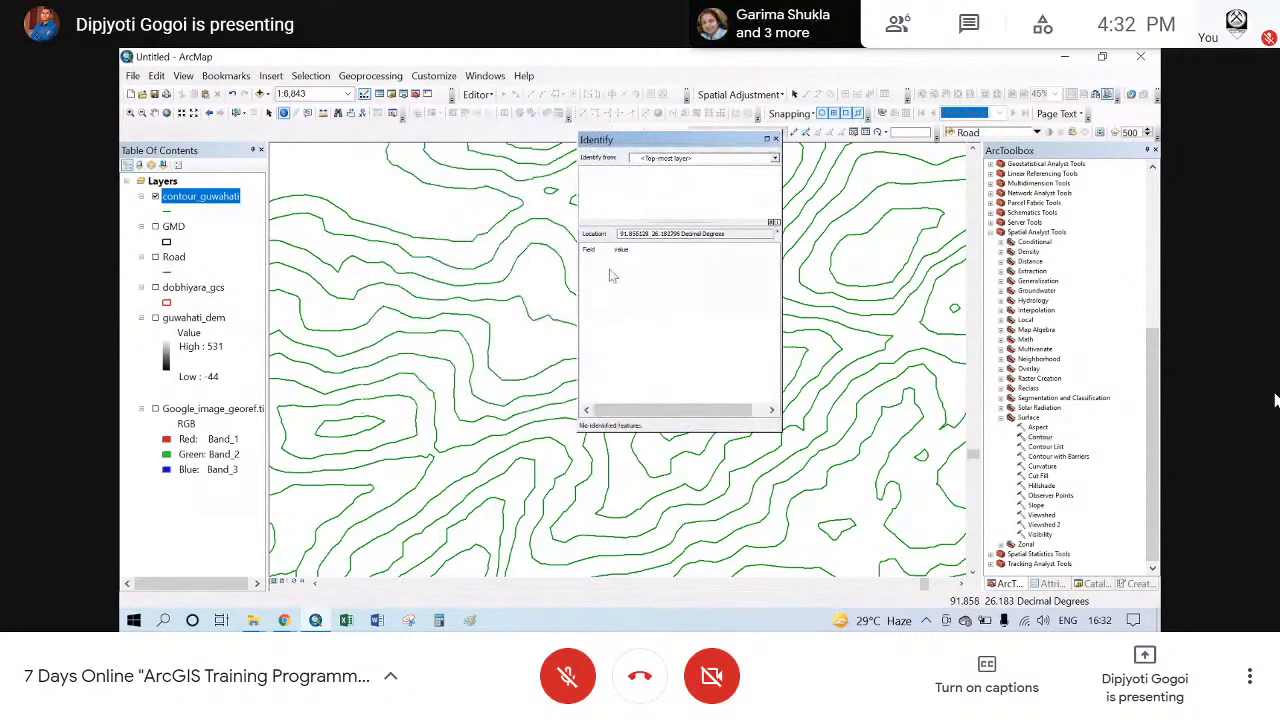
click(430, 258)
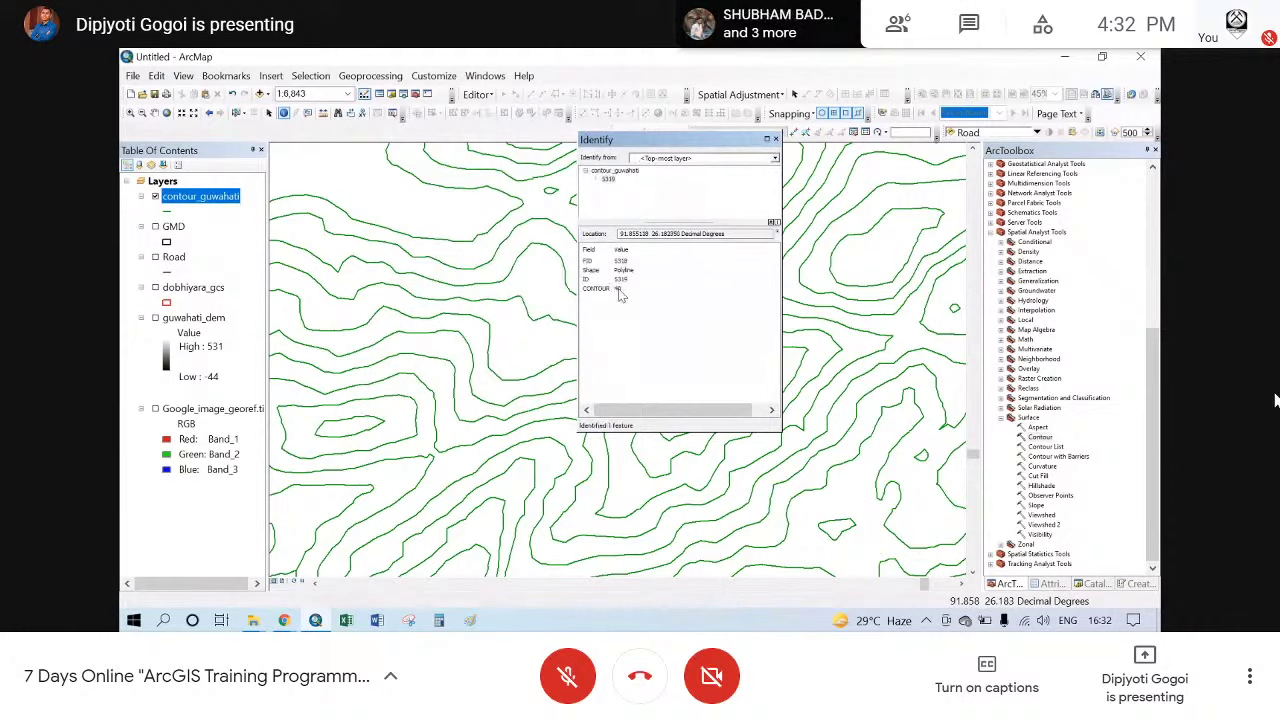
click(407, 275)
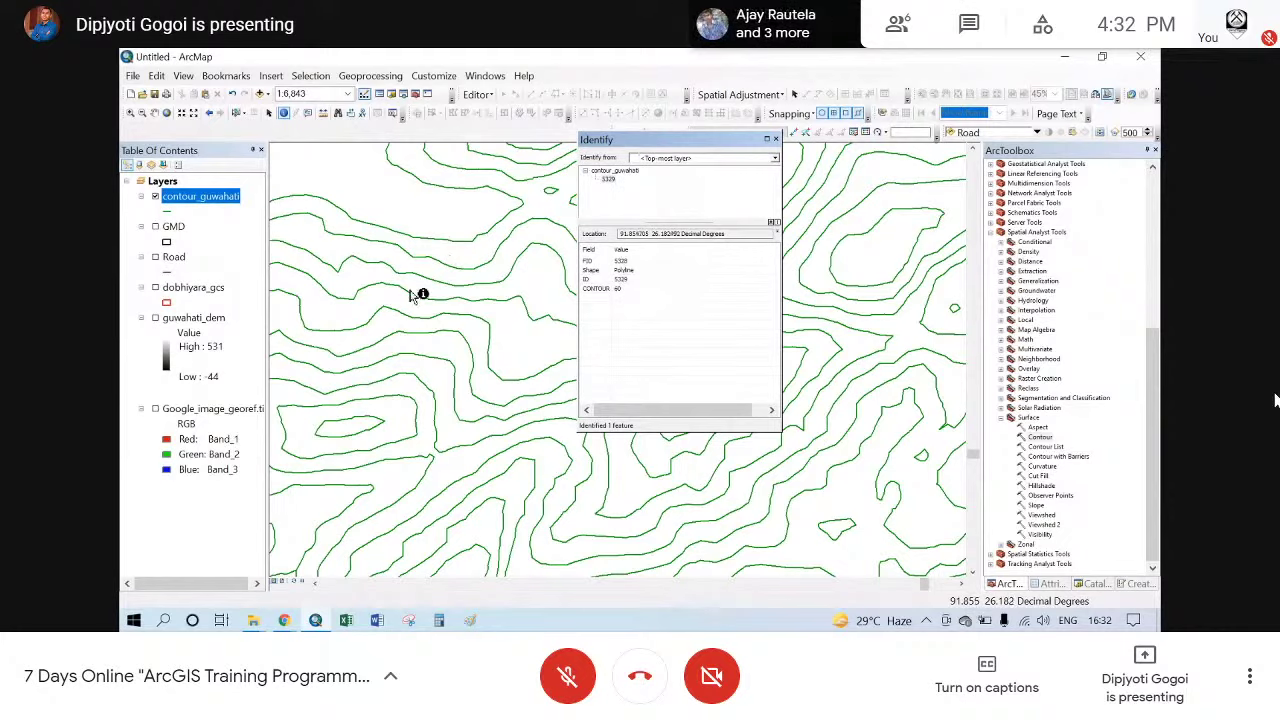
click(356, 400)
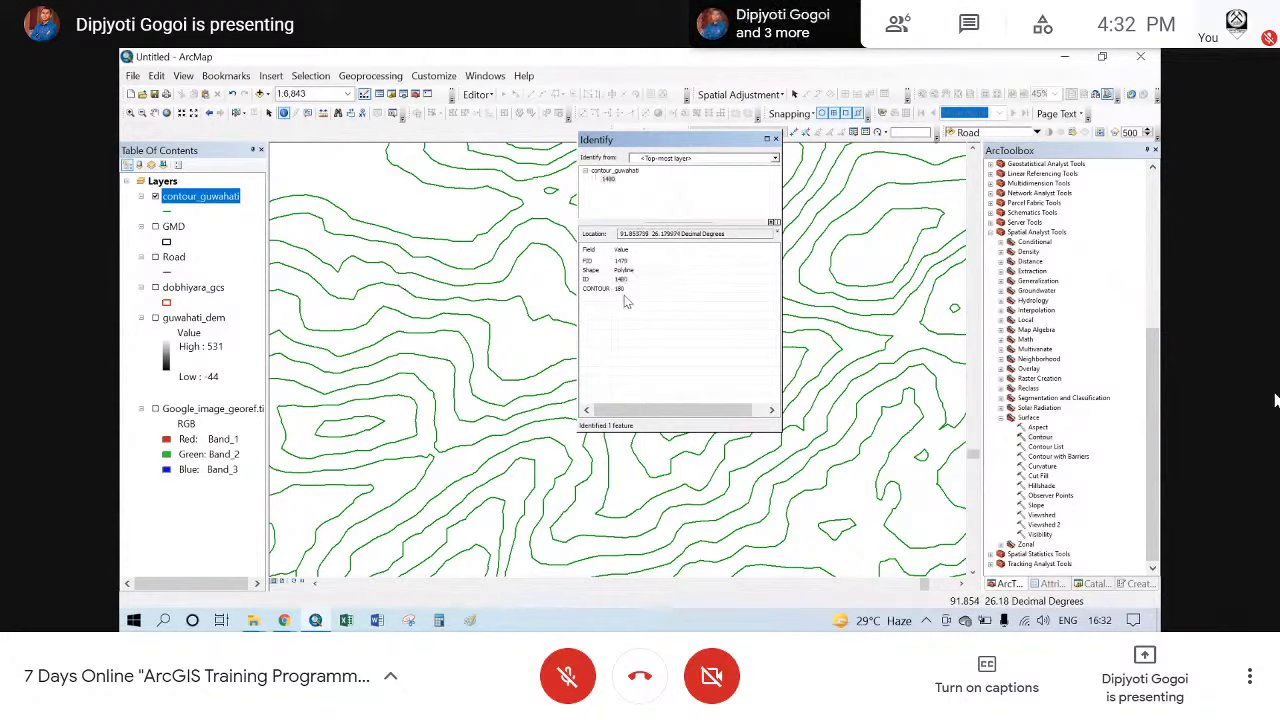
click(776, 140)
- Review the contours at a smaller scale and remove the contour_guwahati layer from the map
scroll(597, 294, down, 4)
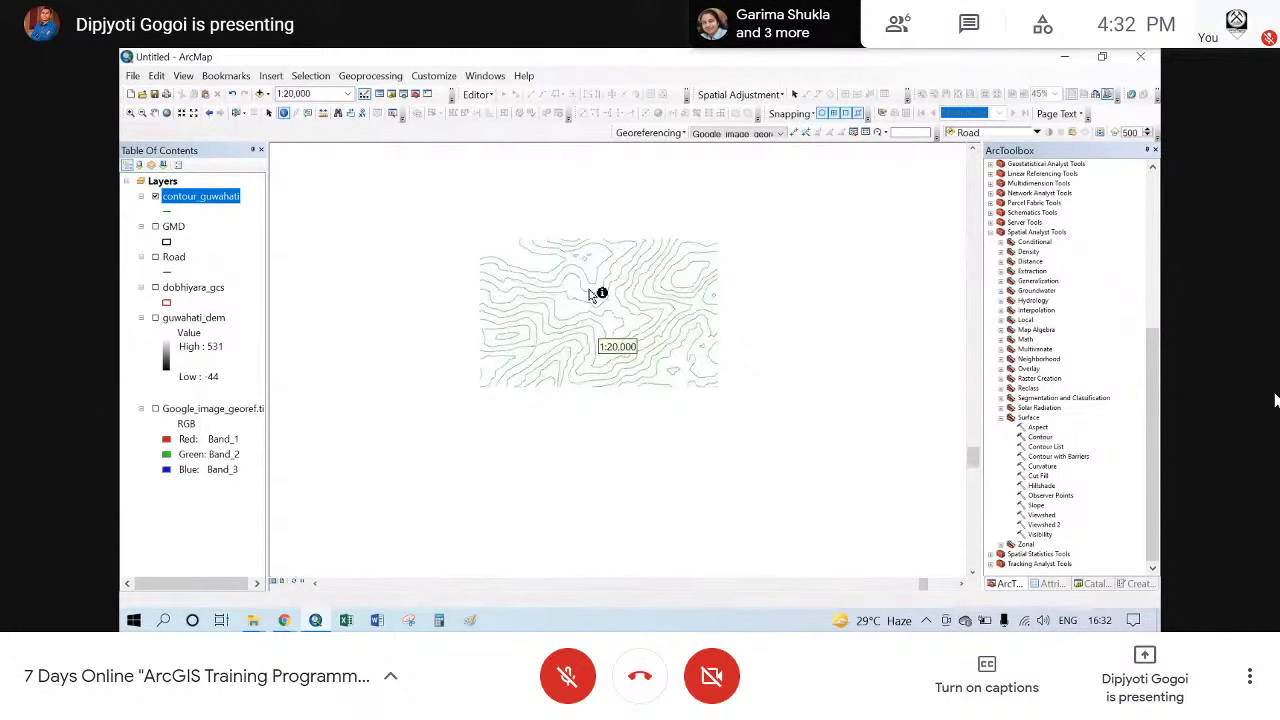
scroll(481, 328, down, 1)
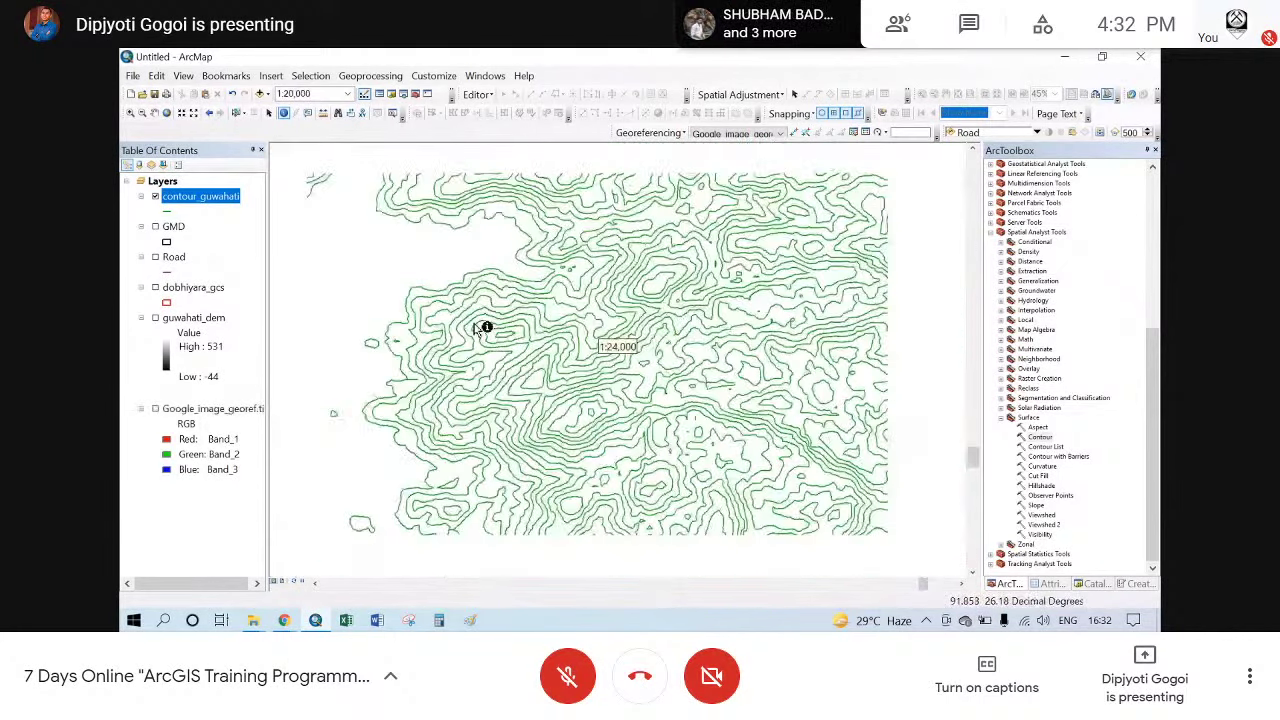
scroll(481, 328, down, 1)
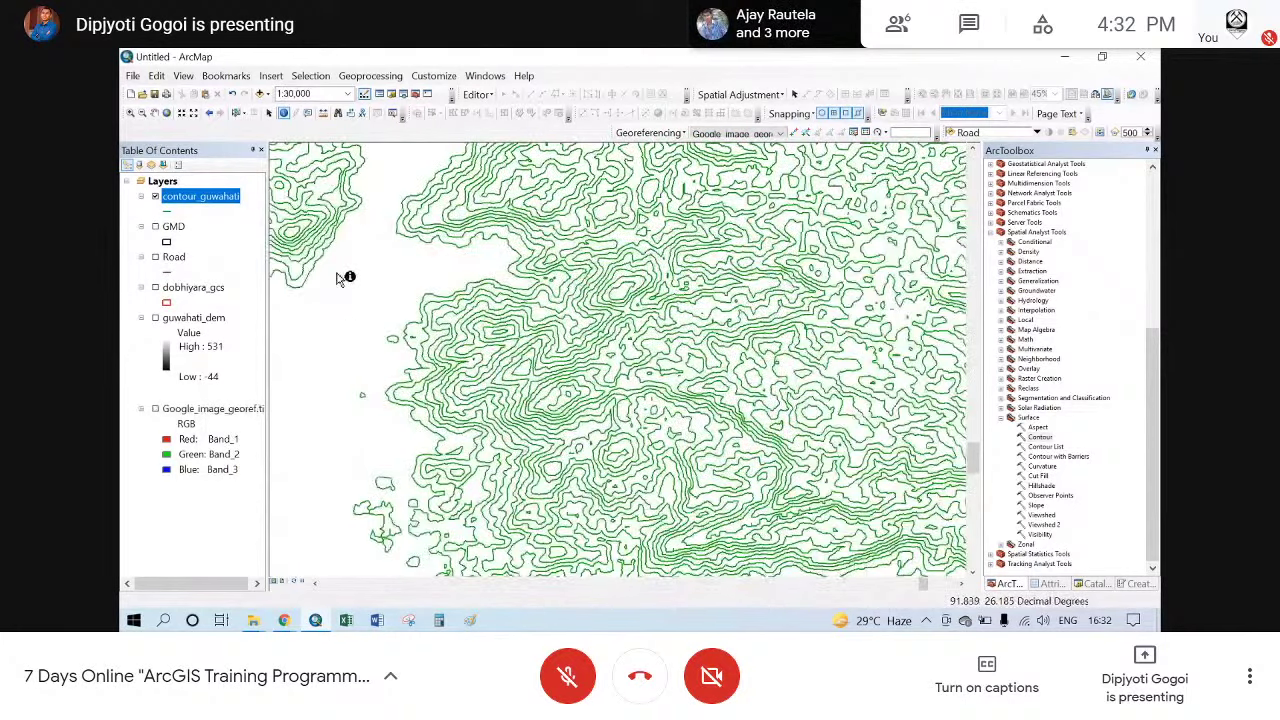
click(155, 196)
right_click(225, 197)
click(265, 219)
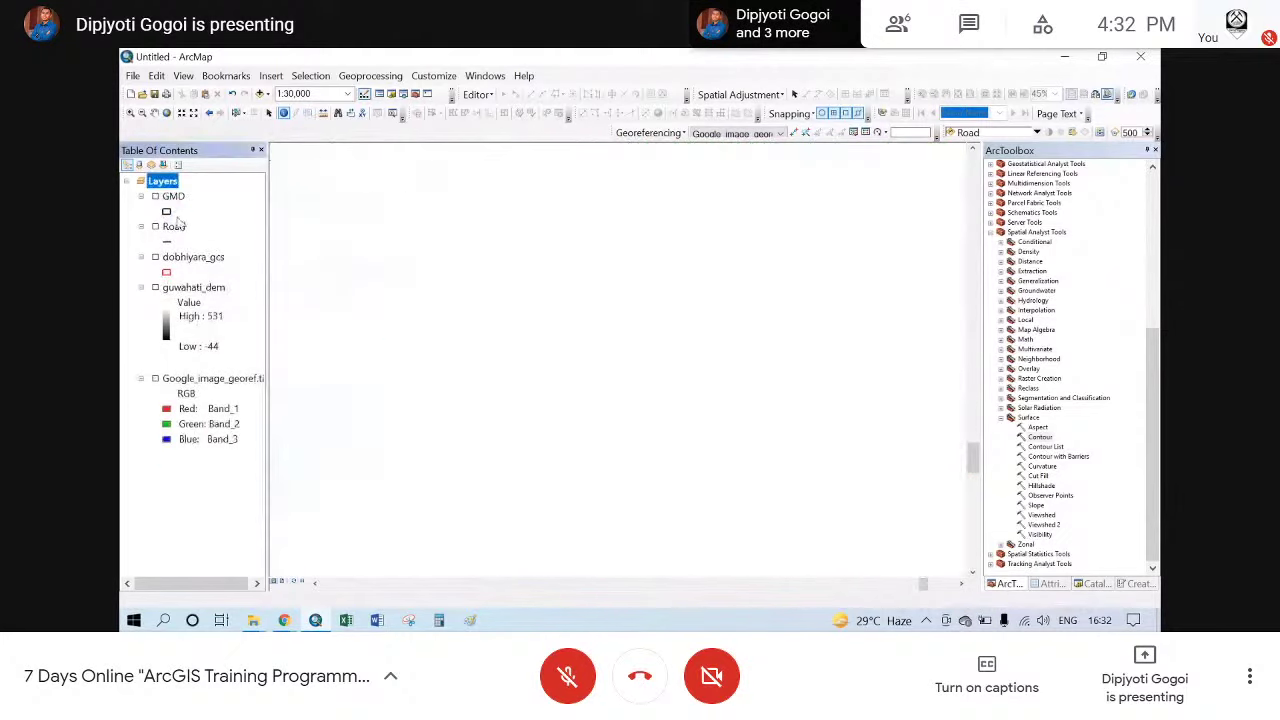
- Remove the GMD and guwahati_dem layers from the map
right_click(173, 200)
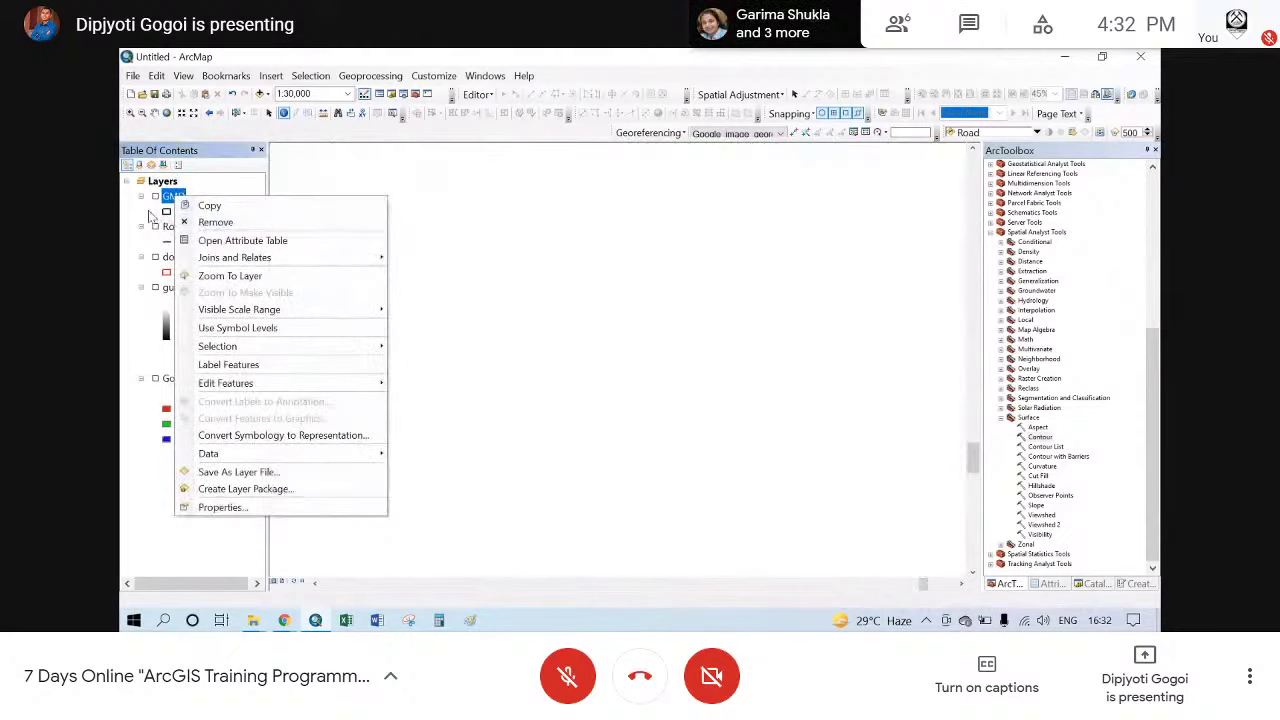
click(173, 227)
right_click(175, 200)
click(182, 219)
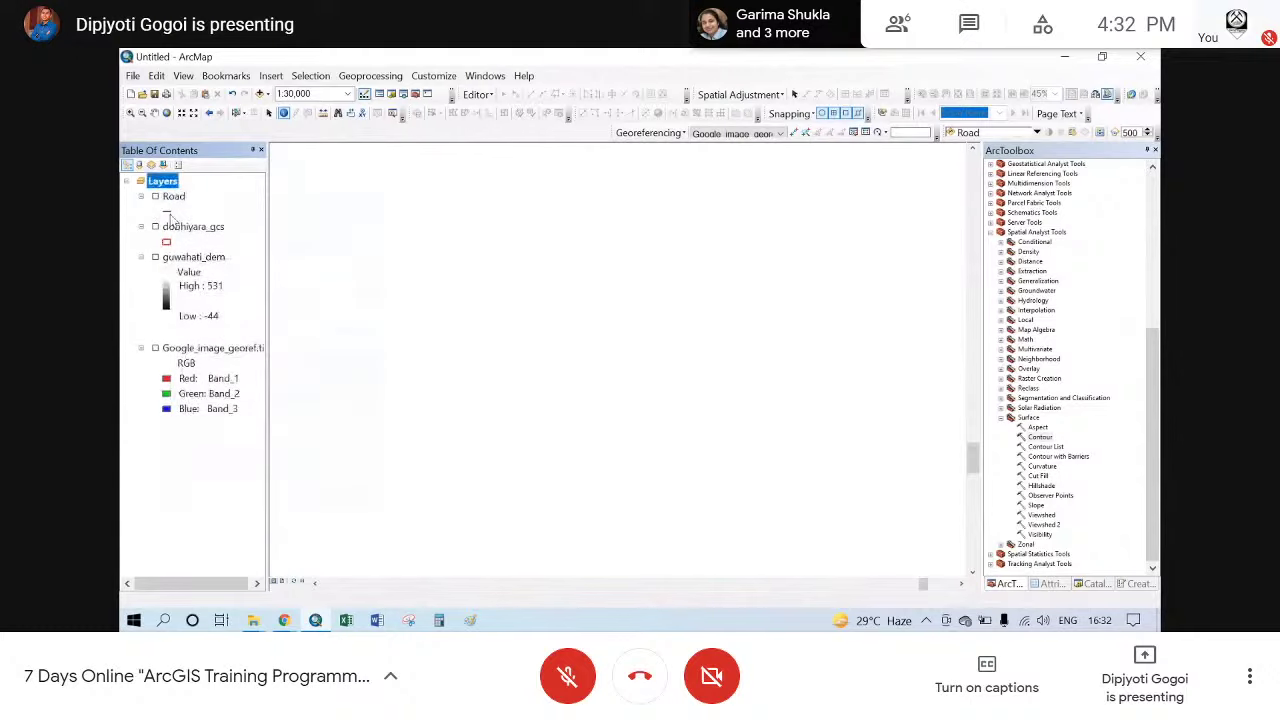
click(195, 257)
key(Delete)
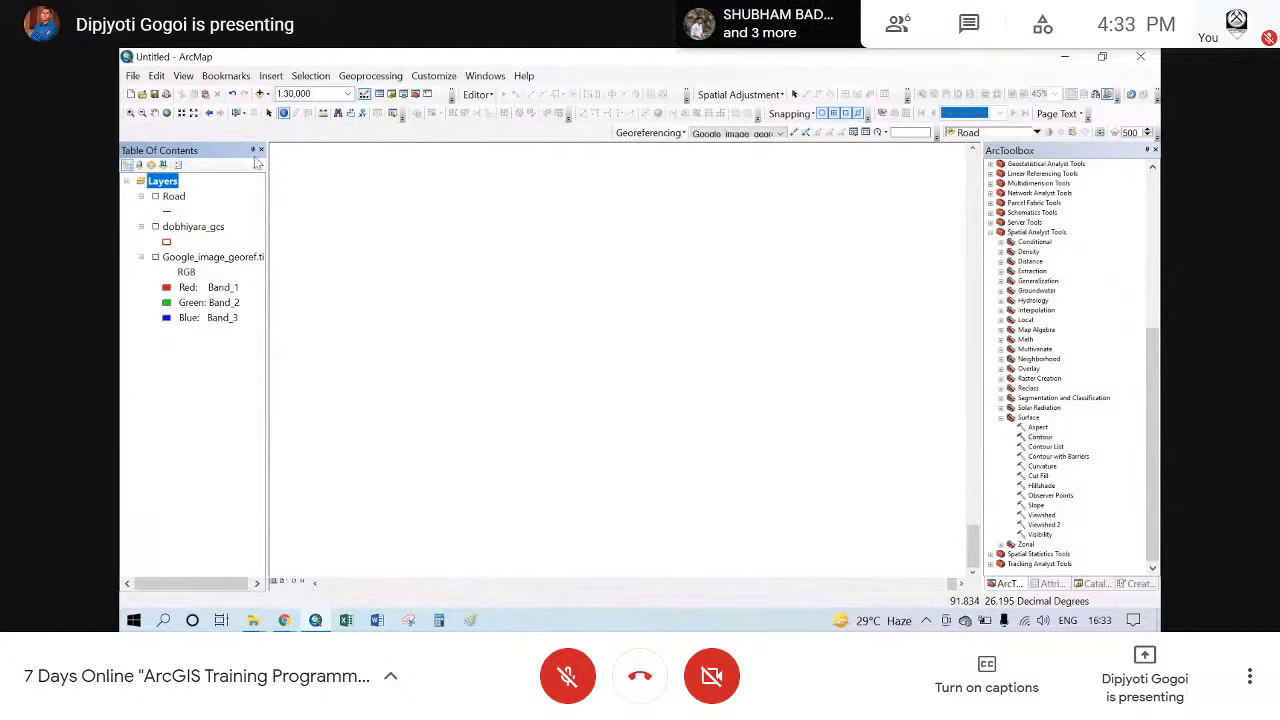
- Add Meghmau1.tif and Meghmau2.tif.tif from the test folder's Google_image\Meghmau subfolder and zoom to both layers
click(261, 94)
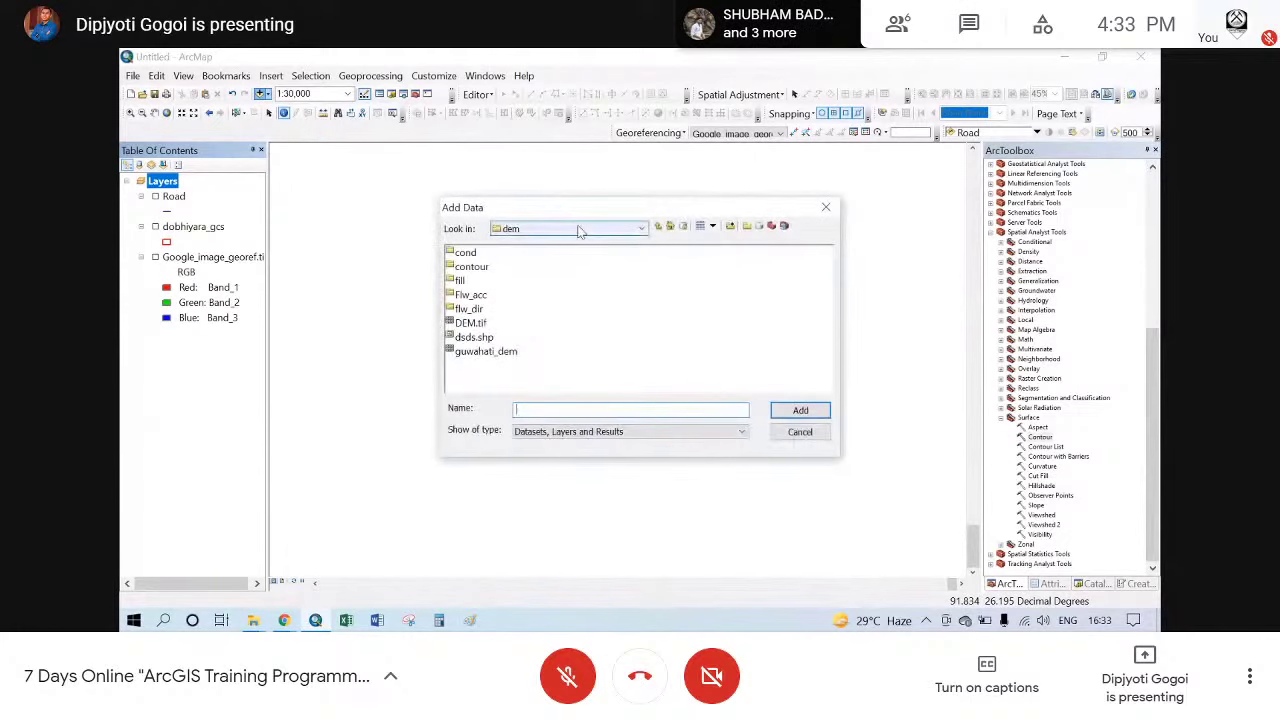
click(578, 231)
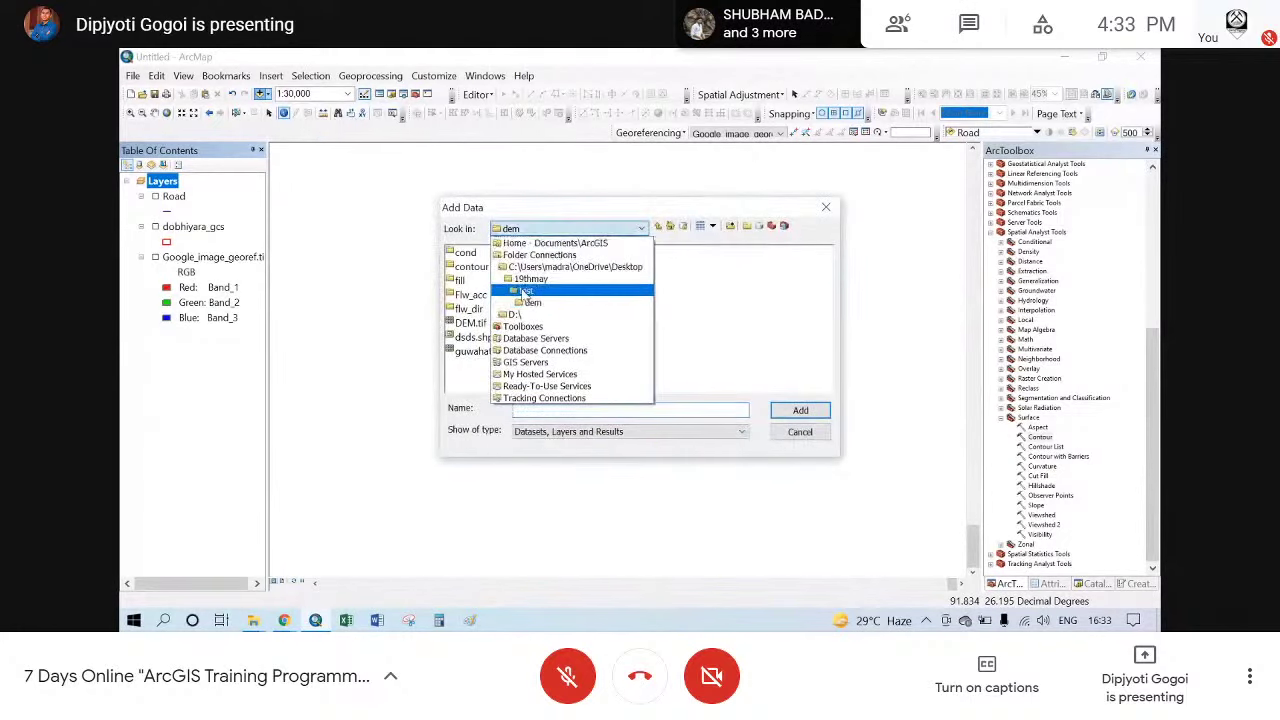
click(535, 287)
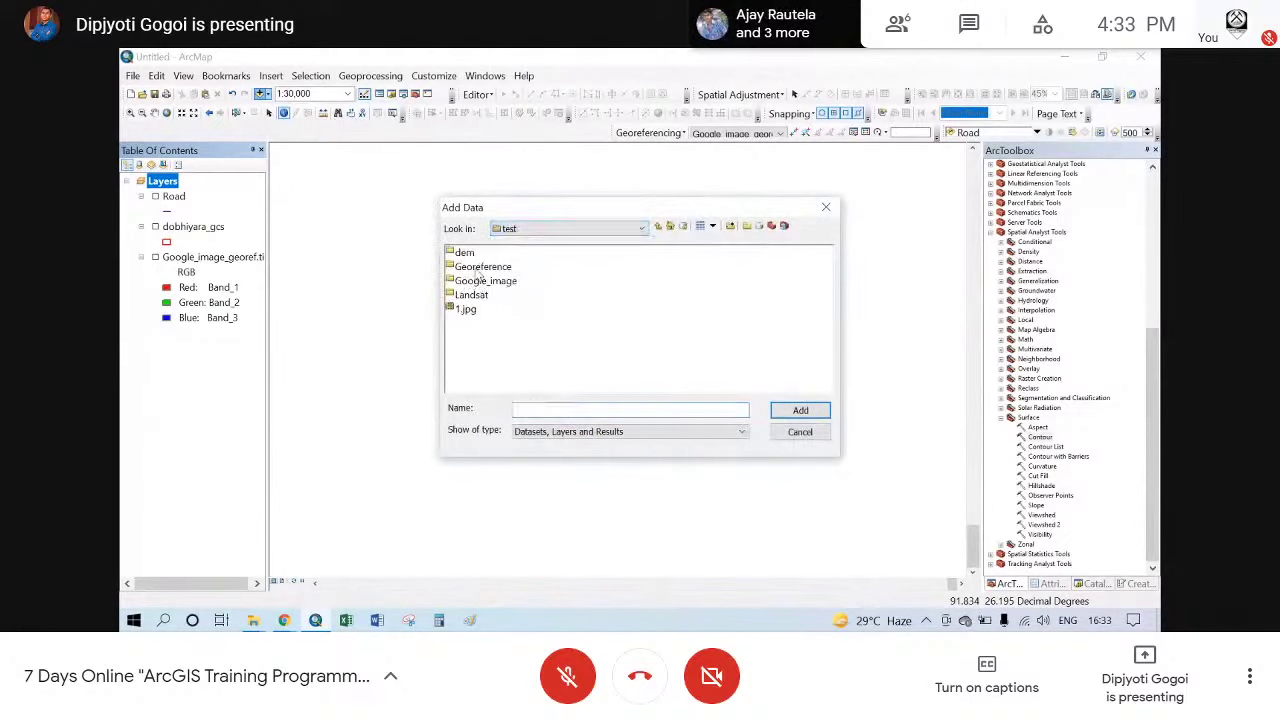
double_click(480, 282)
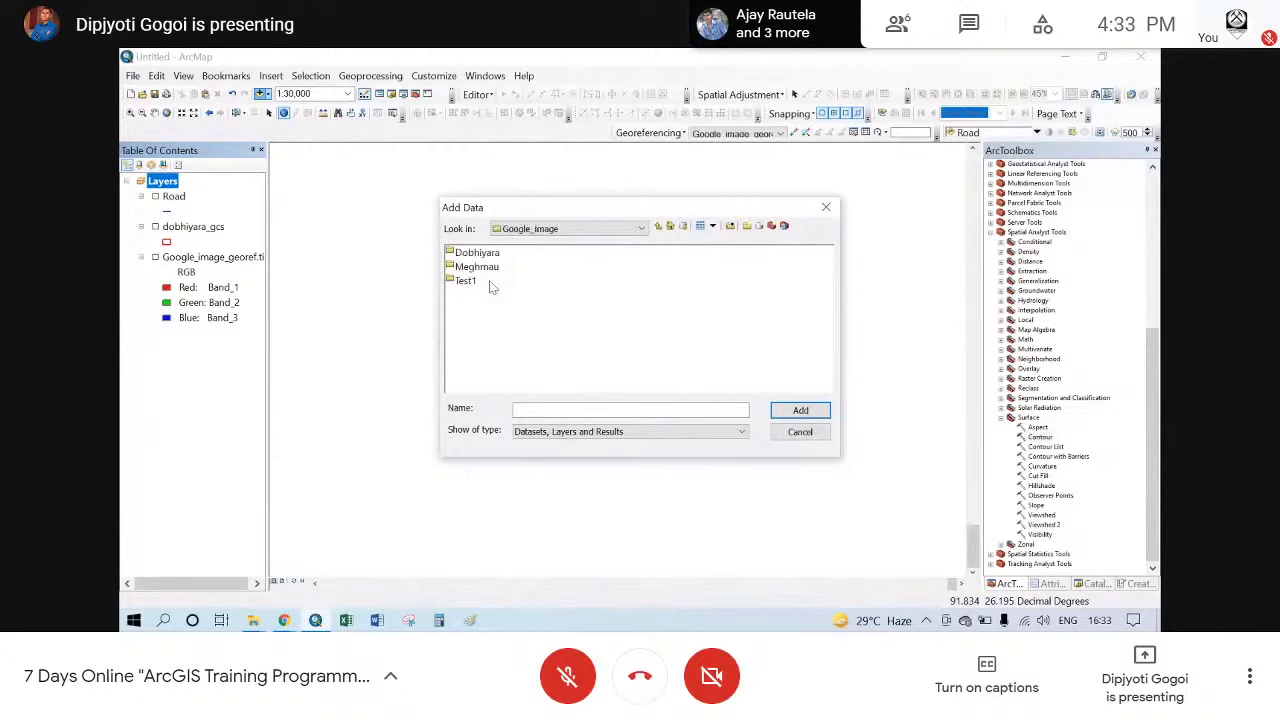
double_click(494, 268)
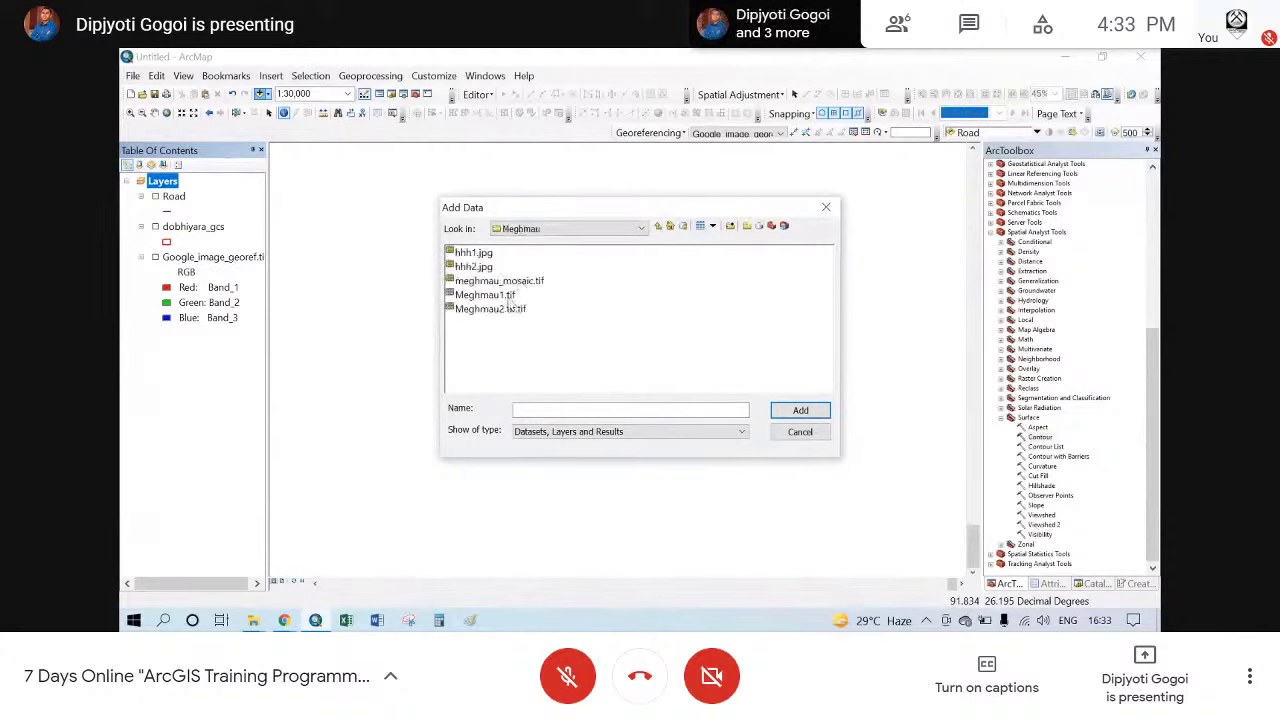
click(505, 309)
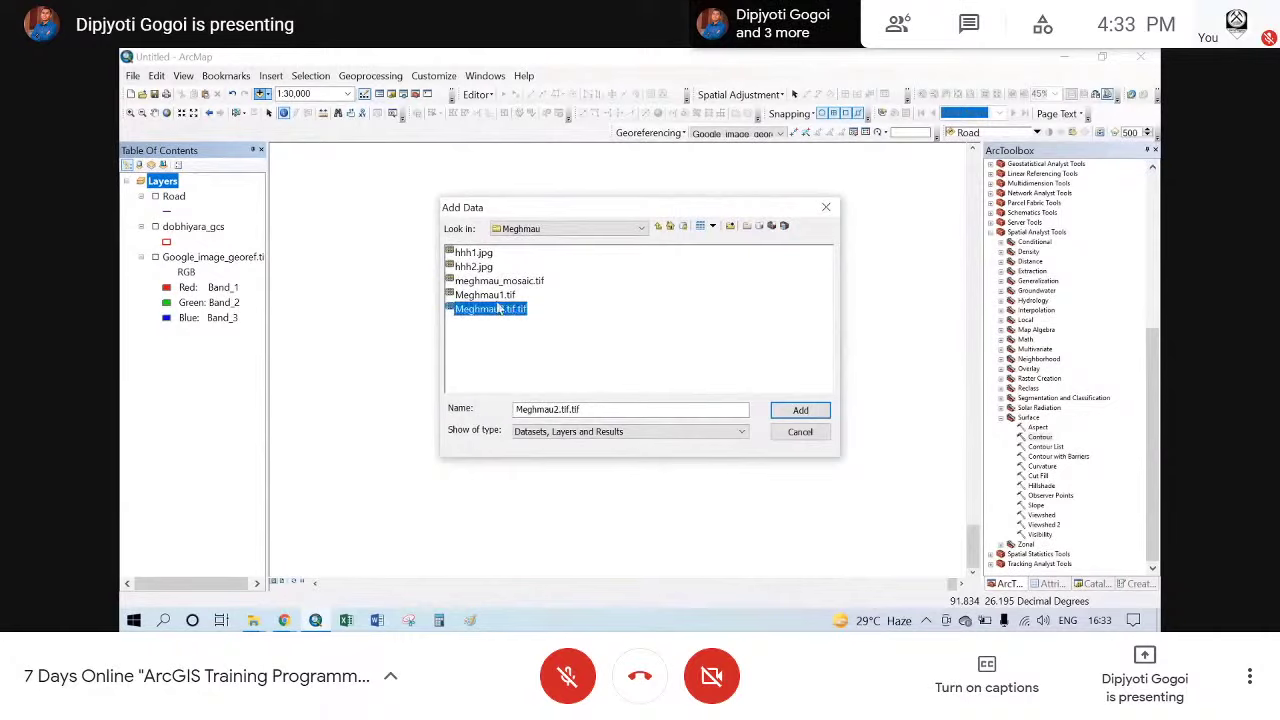
ctrl+click(493, 297)
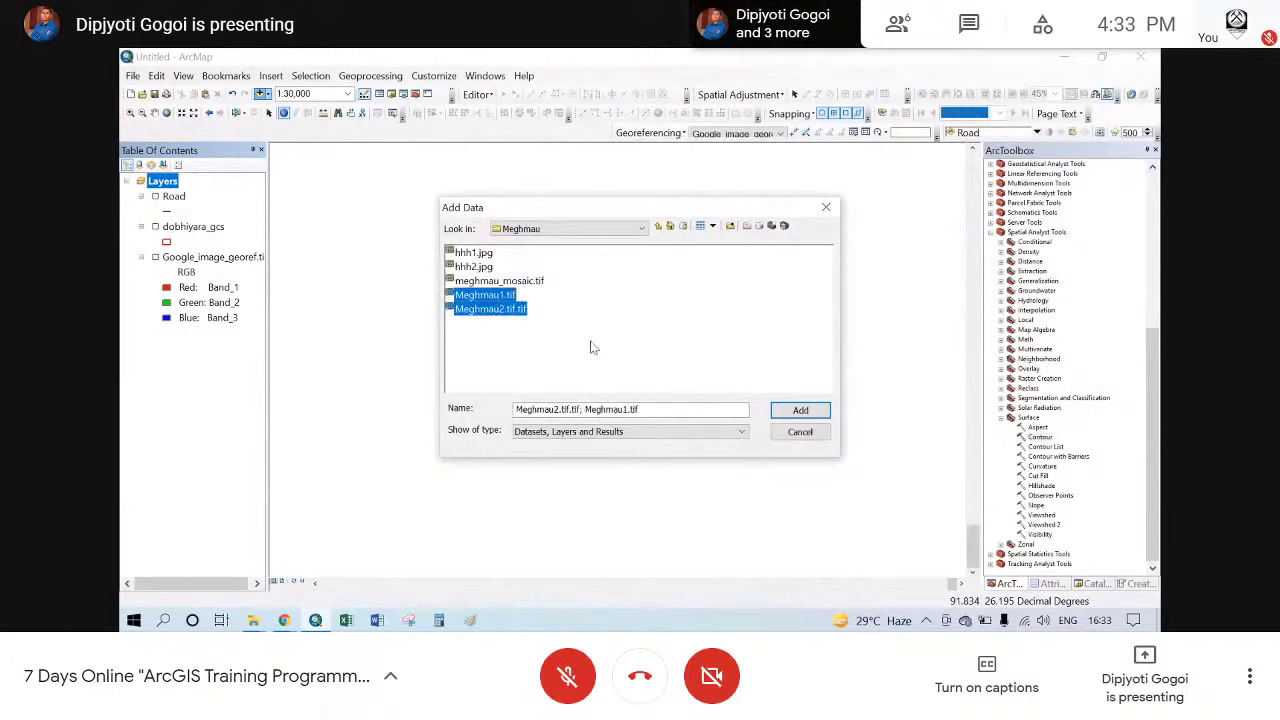
click(801, 411)
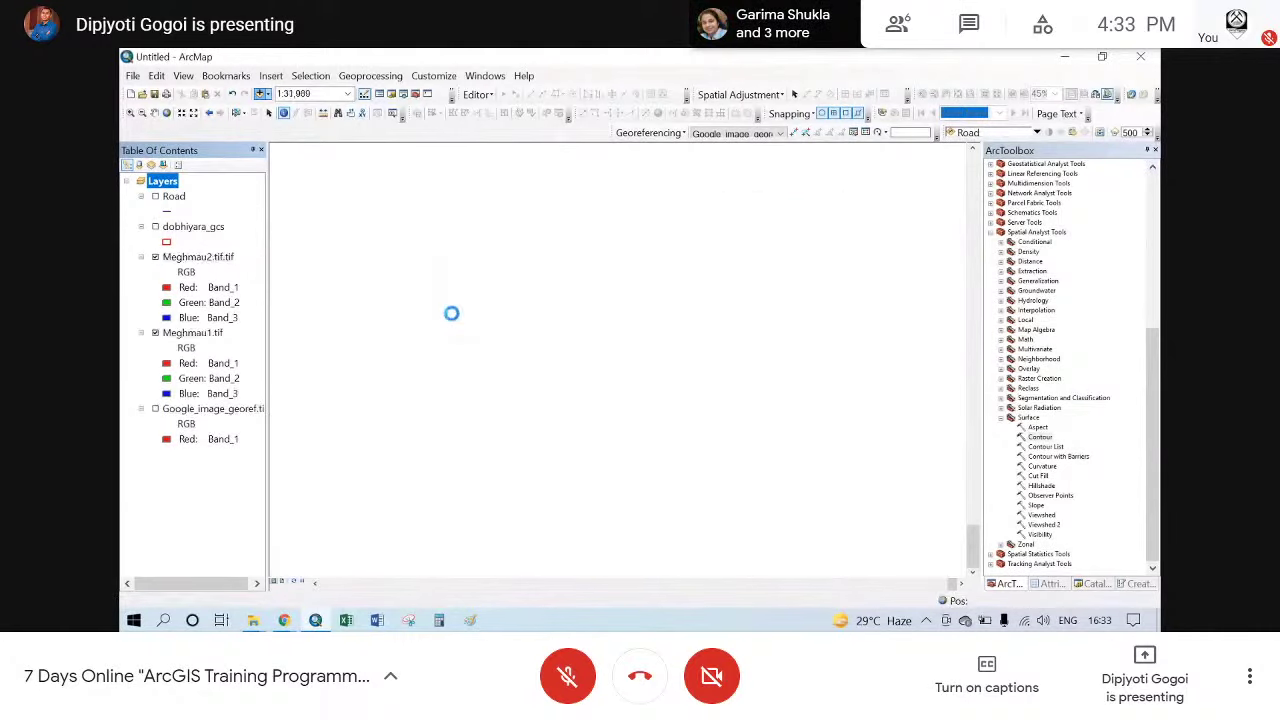
right_click(199, 262)
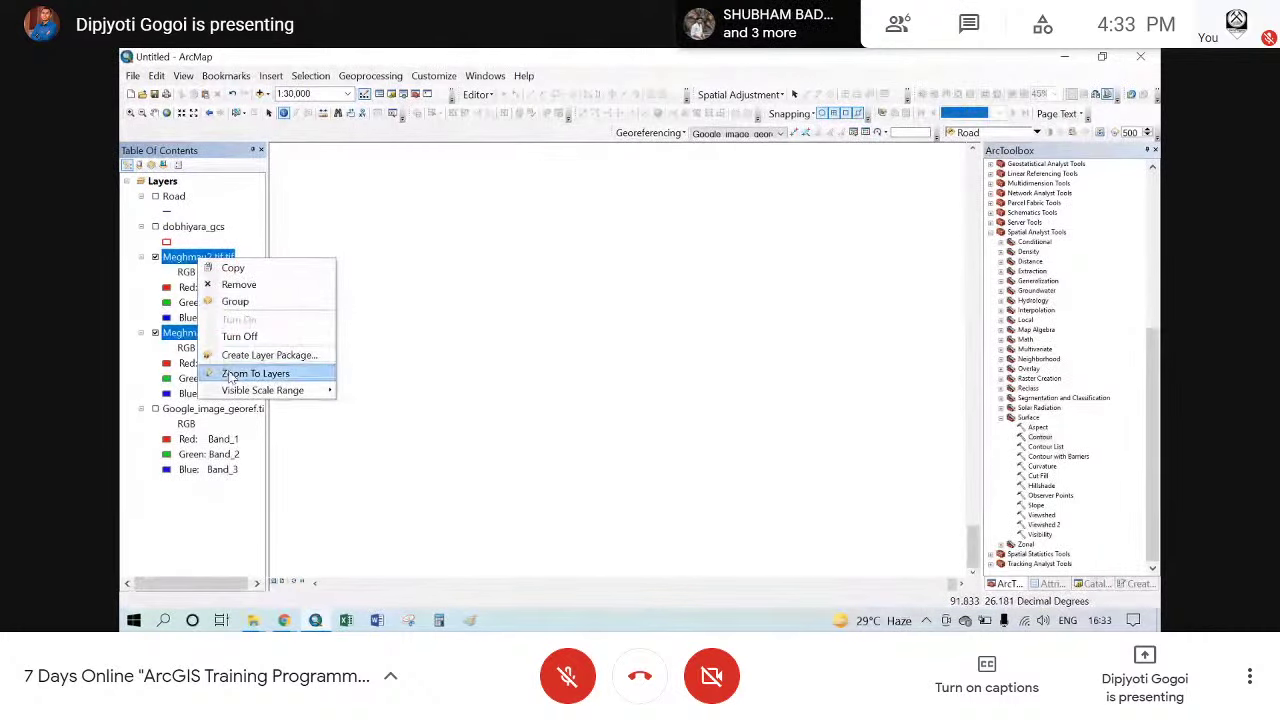
click(232, 374)
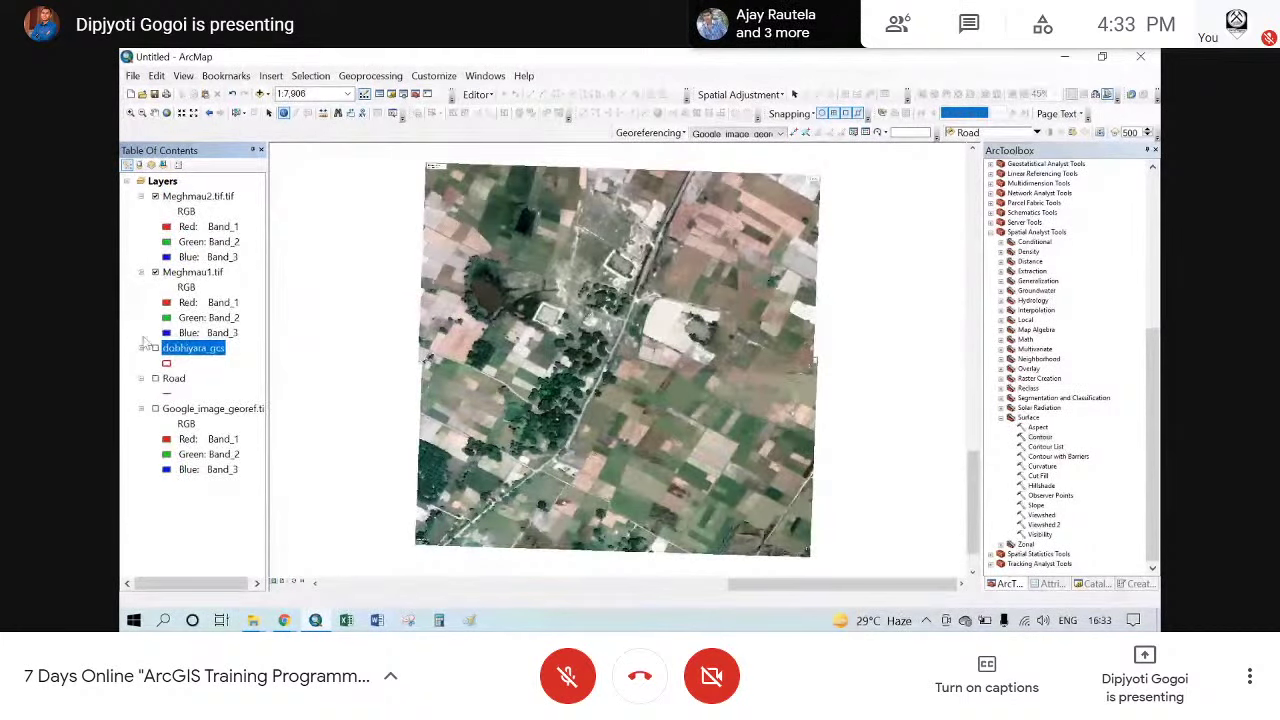
- Switch the Meghmau2.tif.tif and Meghmau1.tif layers off and on to compare their coverage, and inspect the combined imagery
click(134, 317)
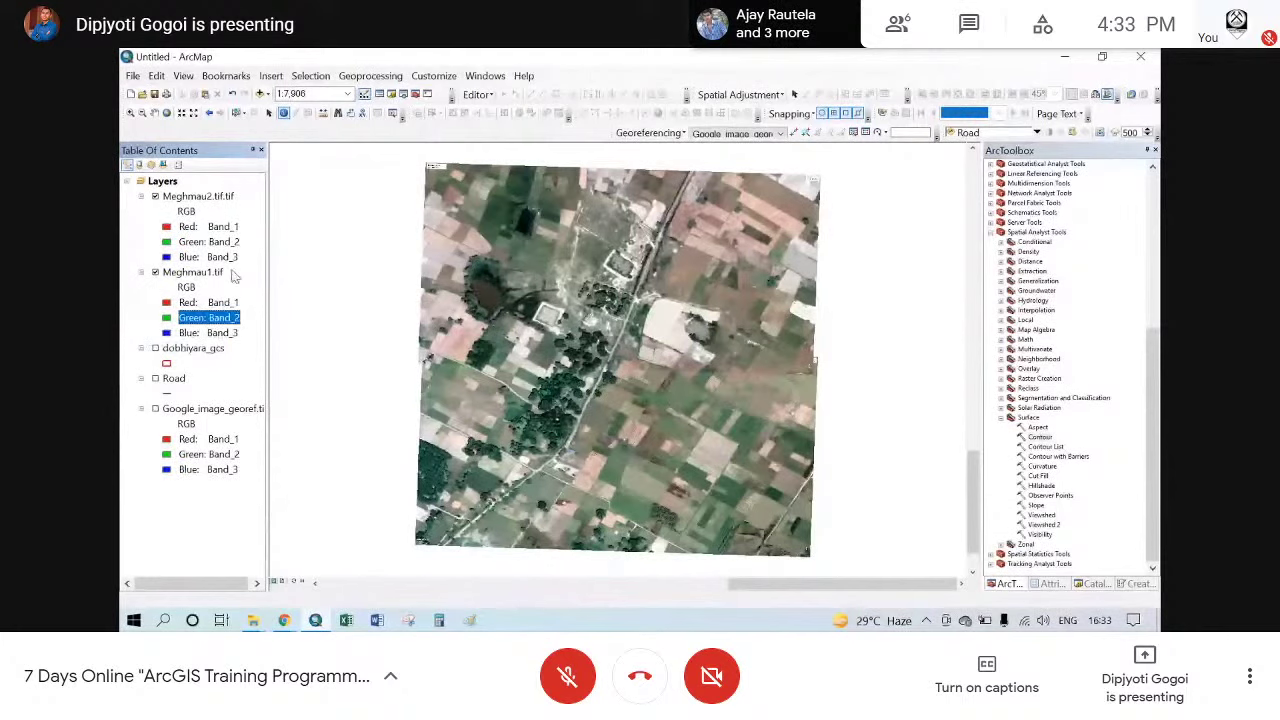
click(155, 197)
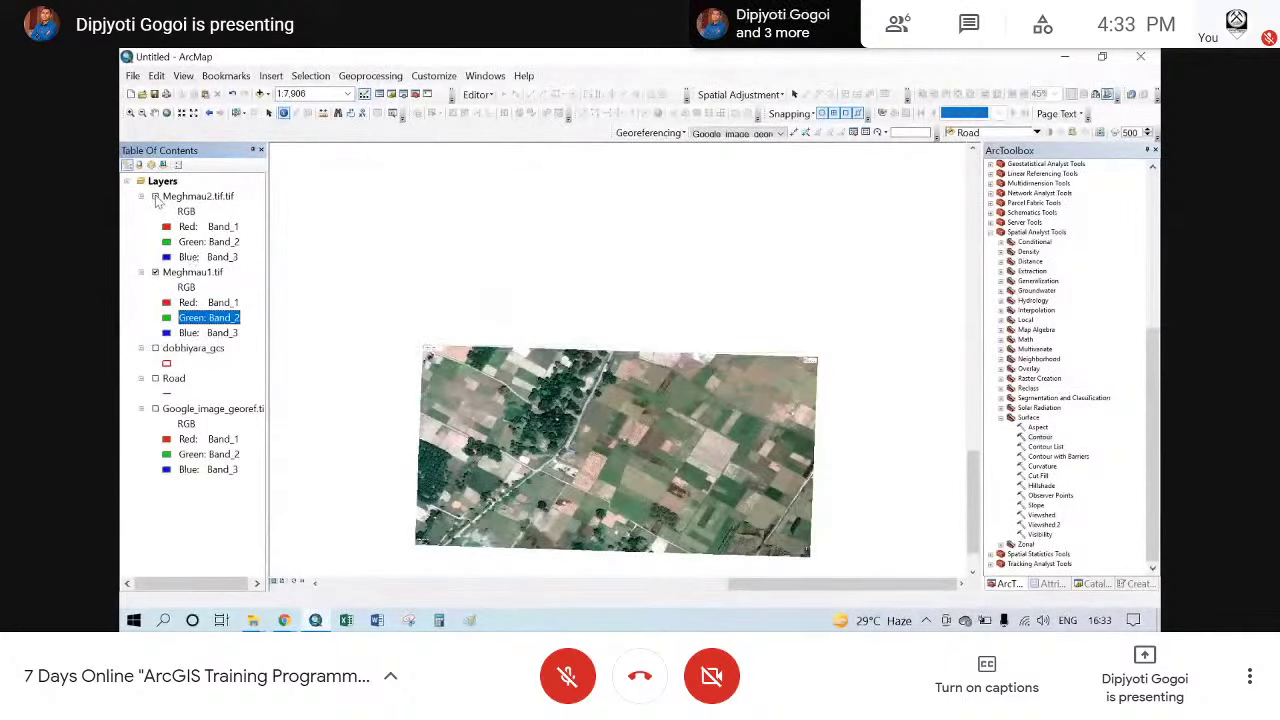
click(155, 197)
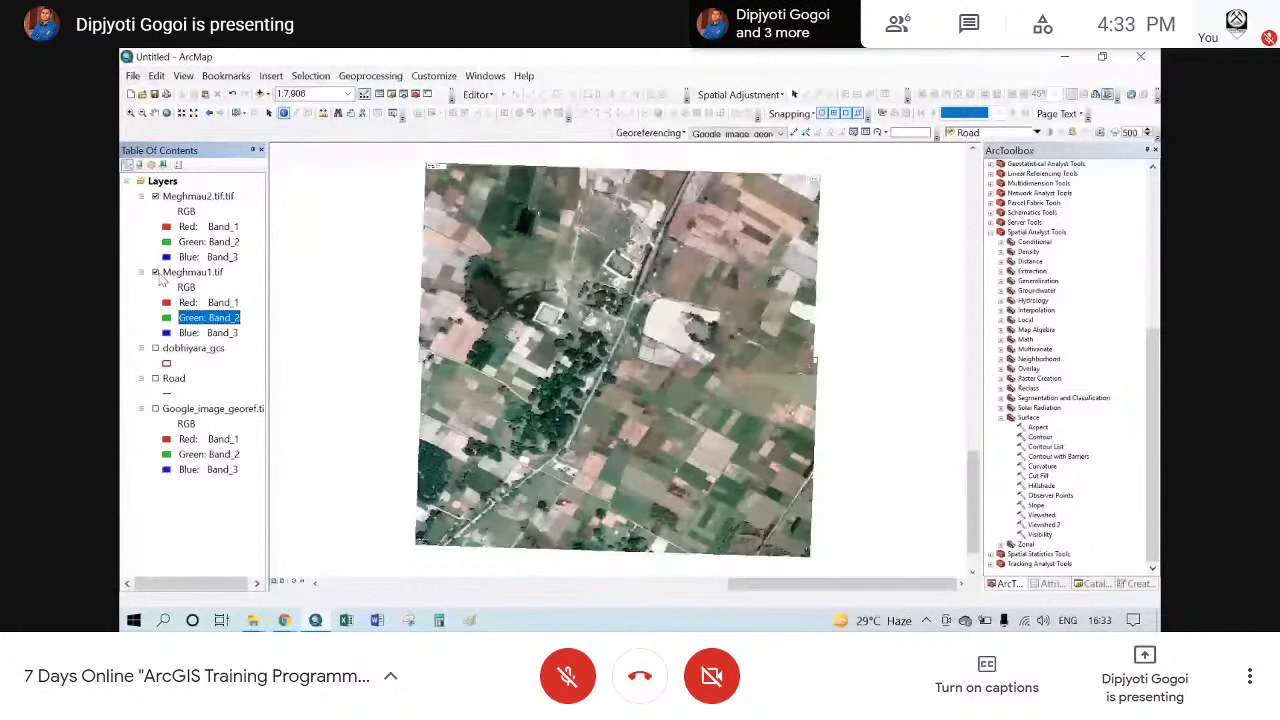
click(155, 273)
click(157, 279)
click(155, 273)
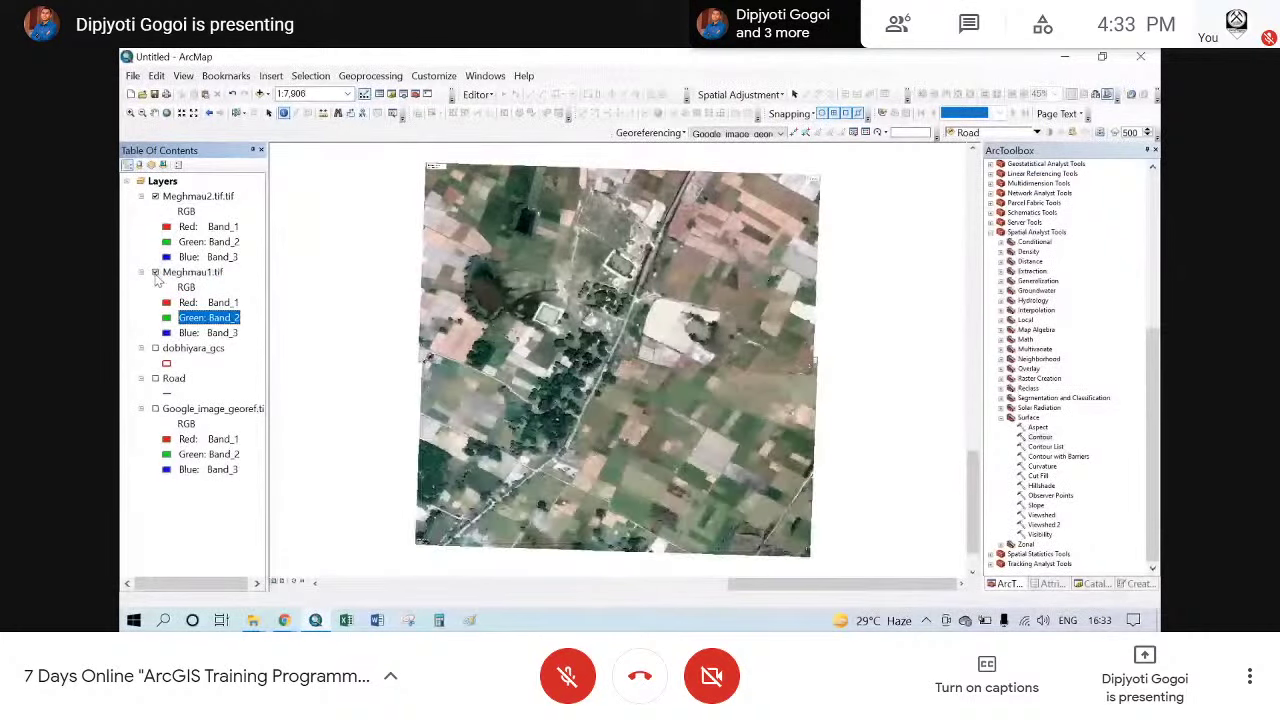
click(155, 197)
click(155, 197)
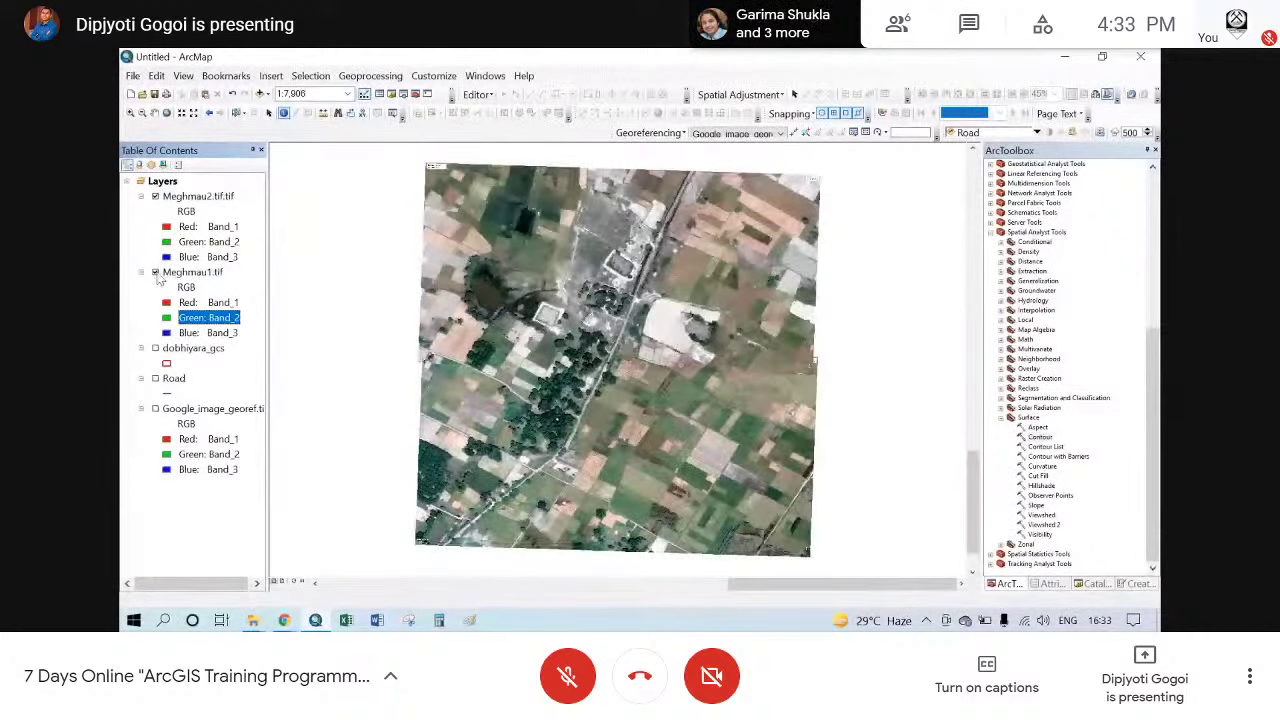
click(155, 273)
click(155, 273)
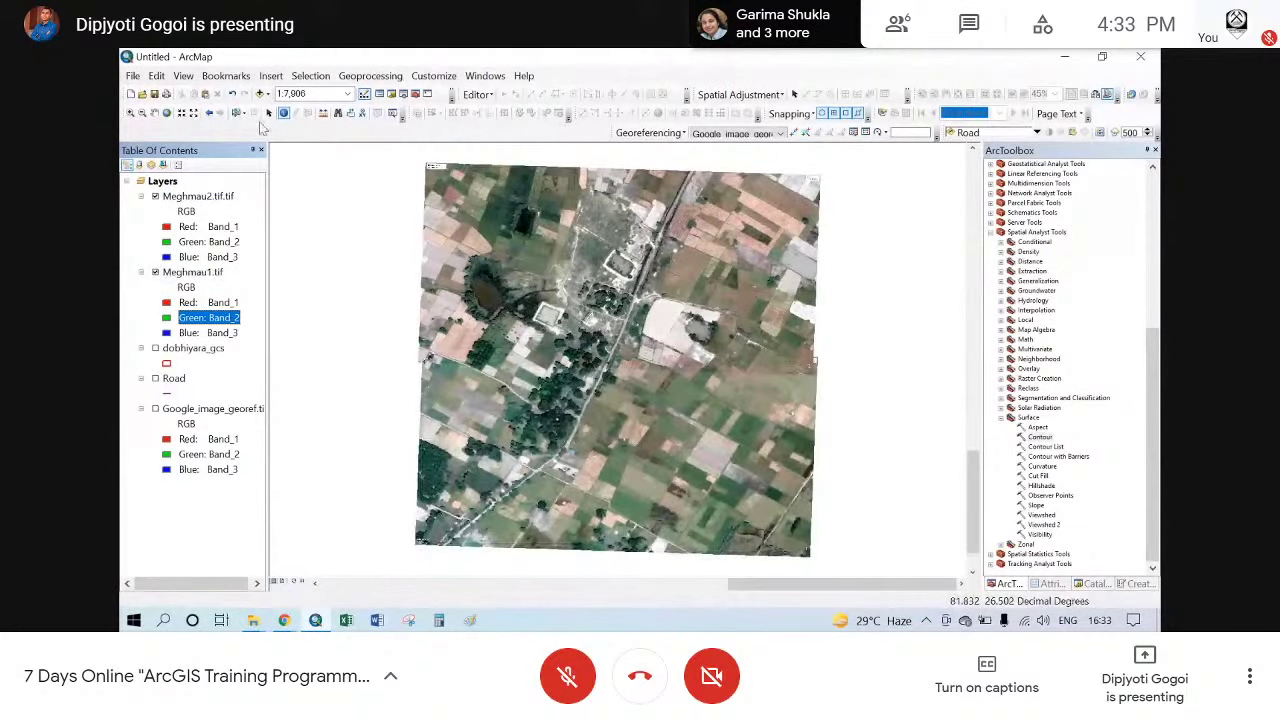
click(155, 113)
drag(614, 350, 640, 344)
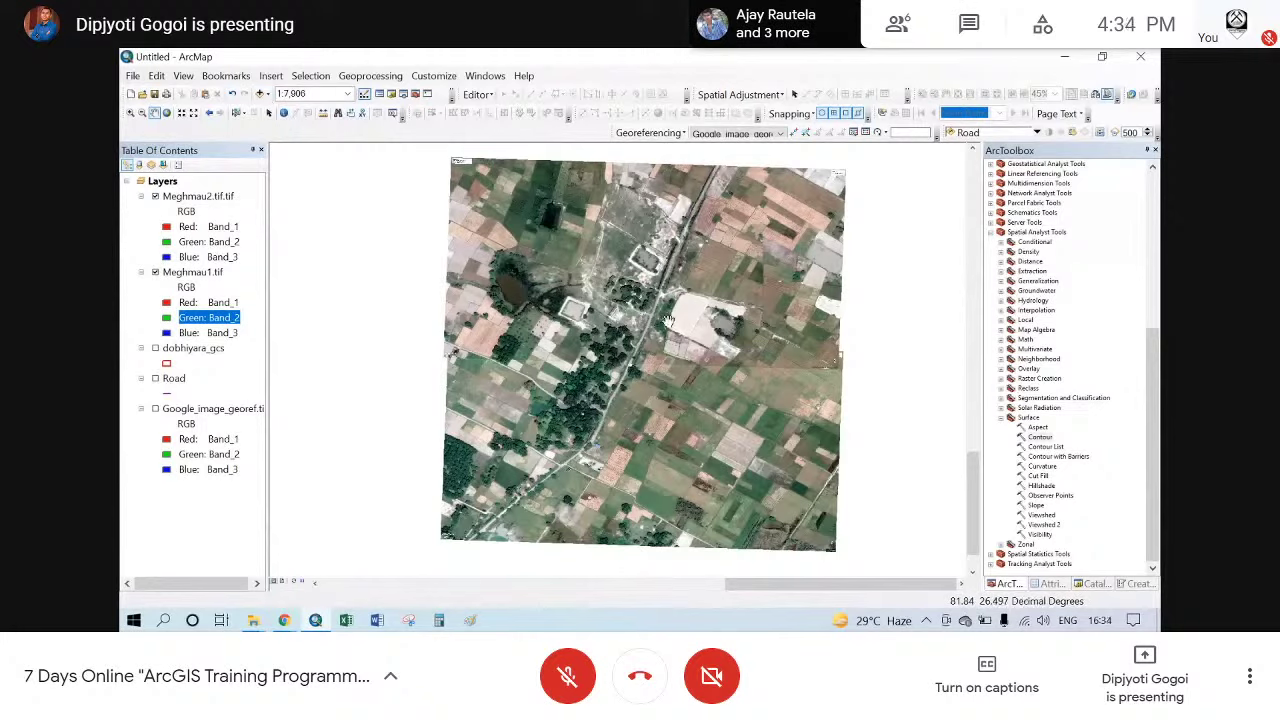
drag(664, 320, 640, 348)
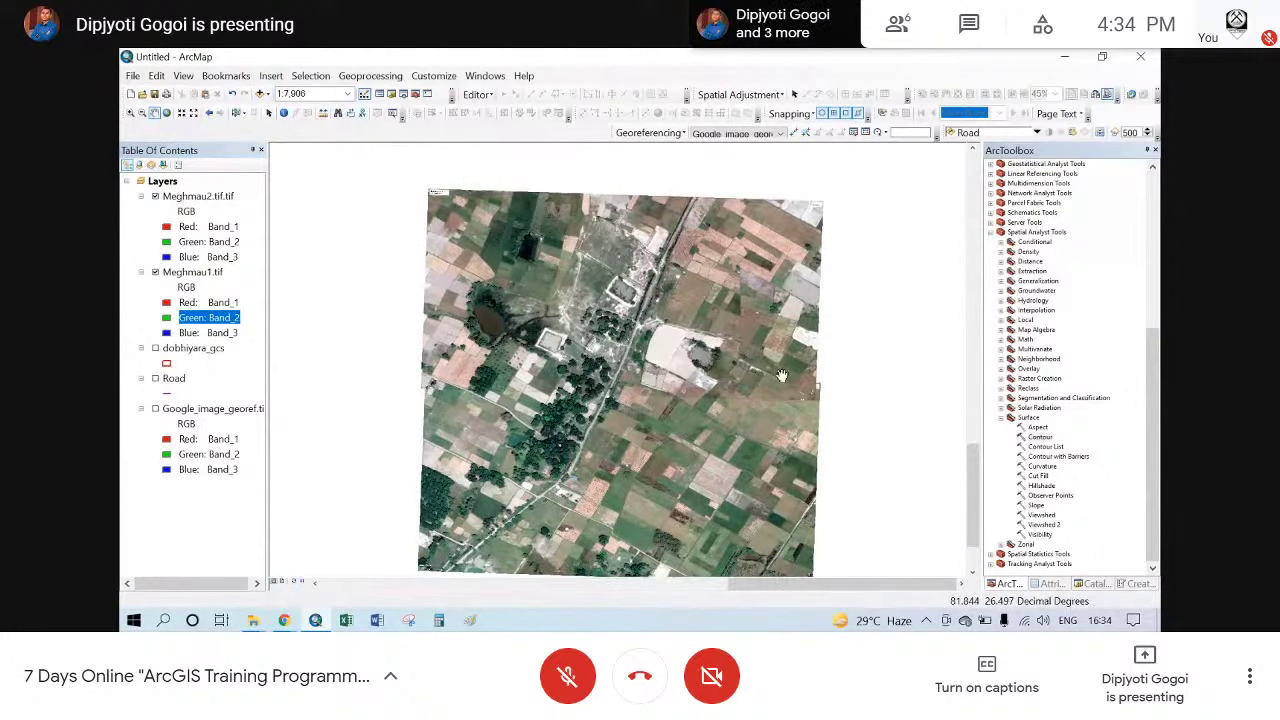
- Collapse Spatial Analyst Tools, expand Data Management Tools, and search the geoprocessing tools for "mosaic"
click(990, 233)
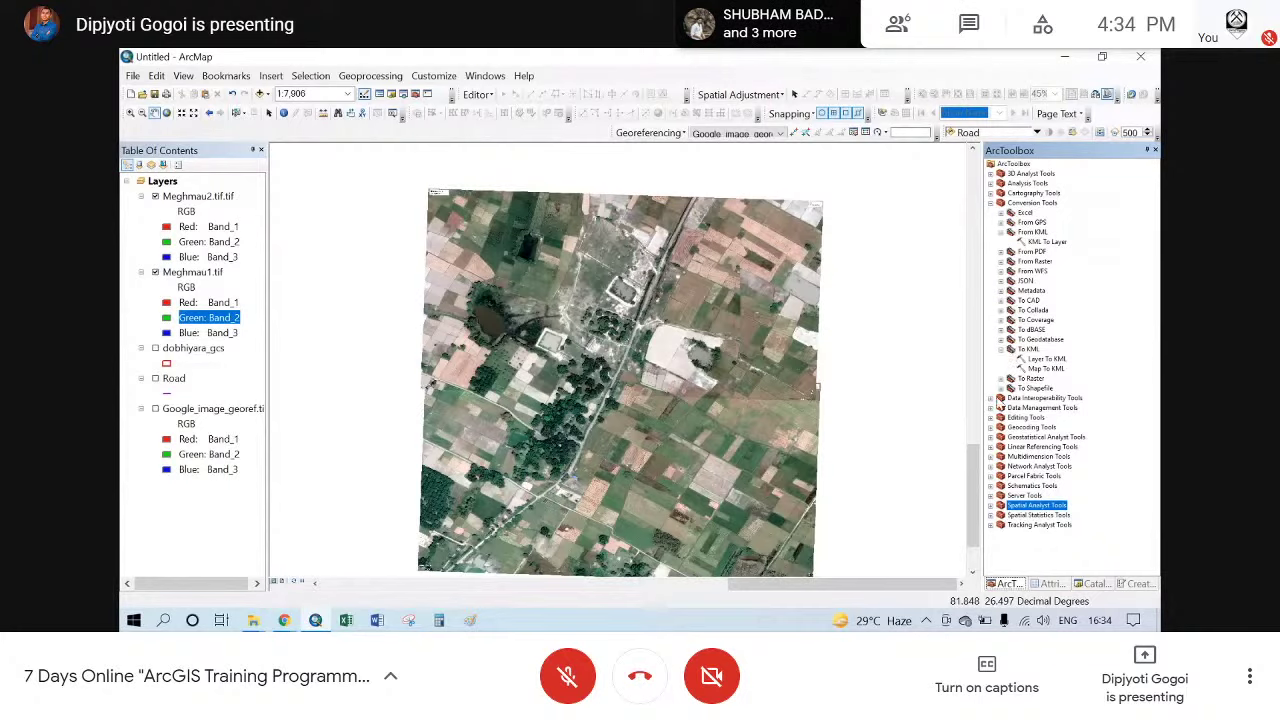
click(990, 408)
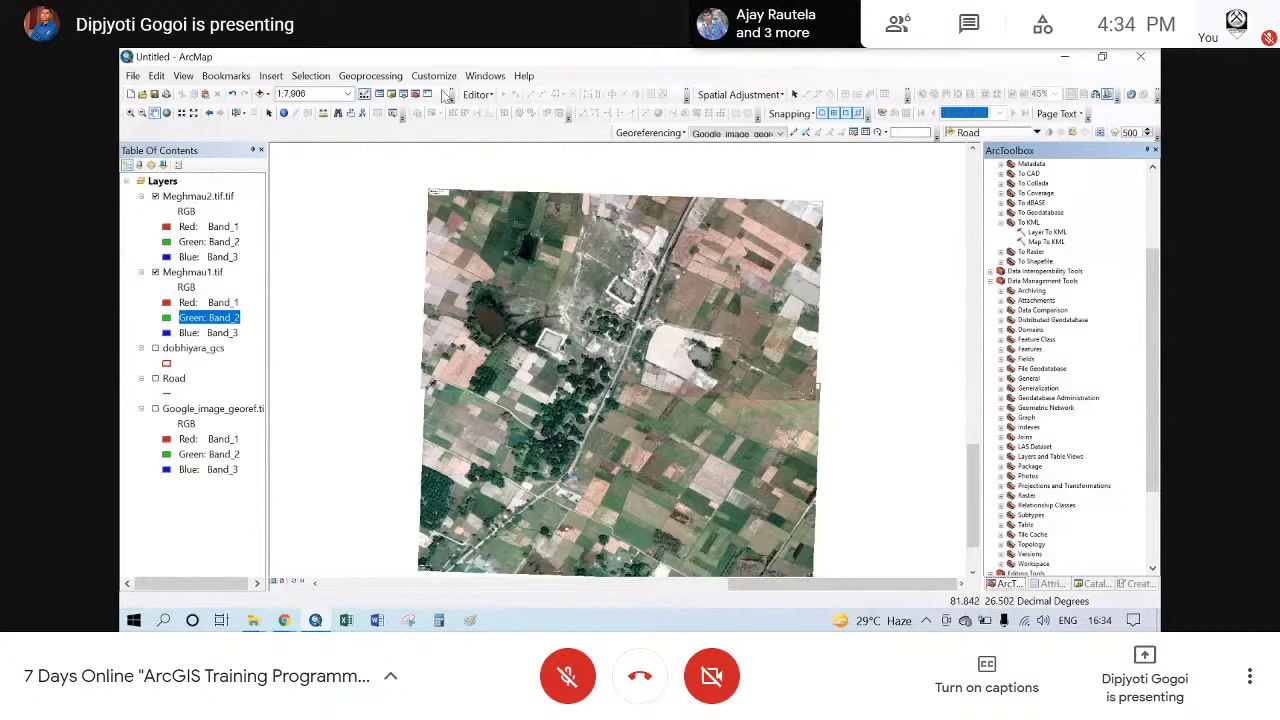
click(406, 95)
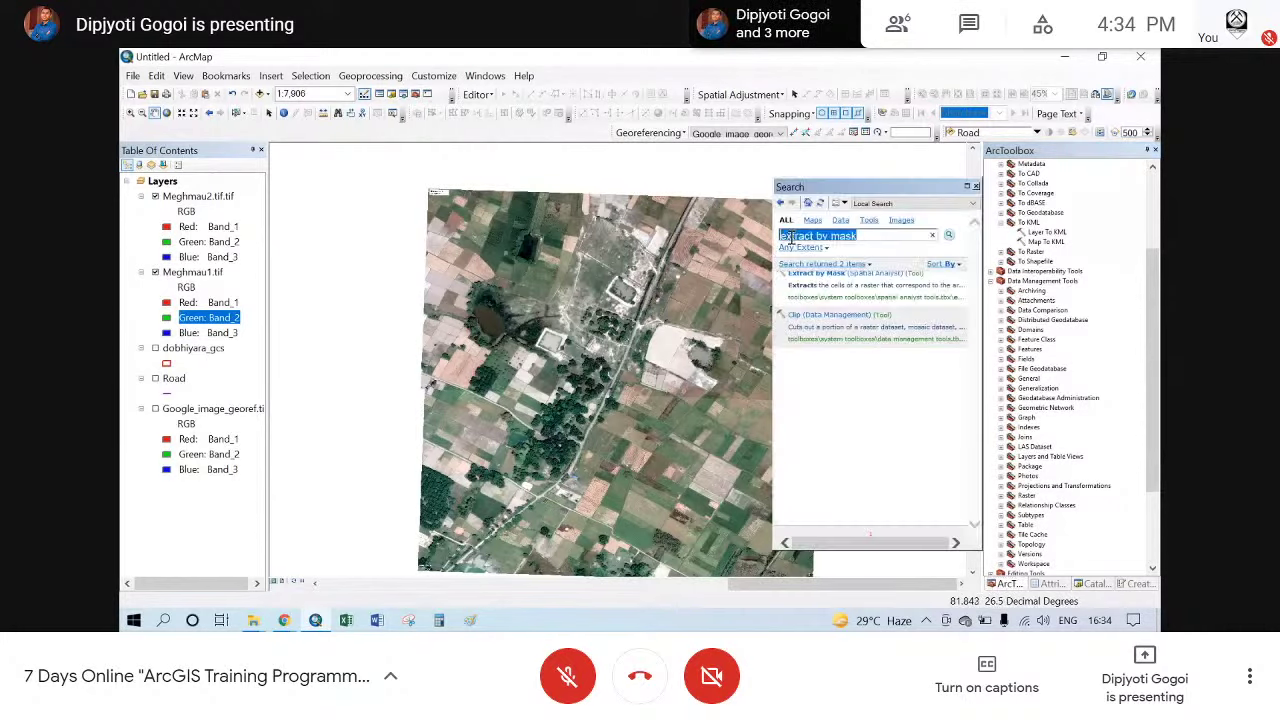
text(mosaic)
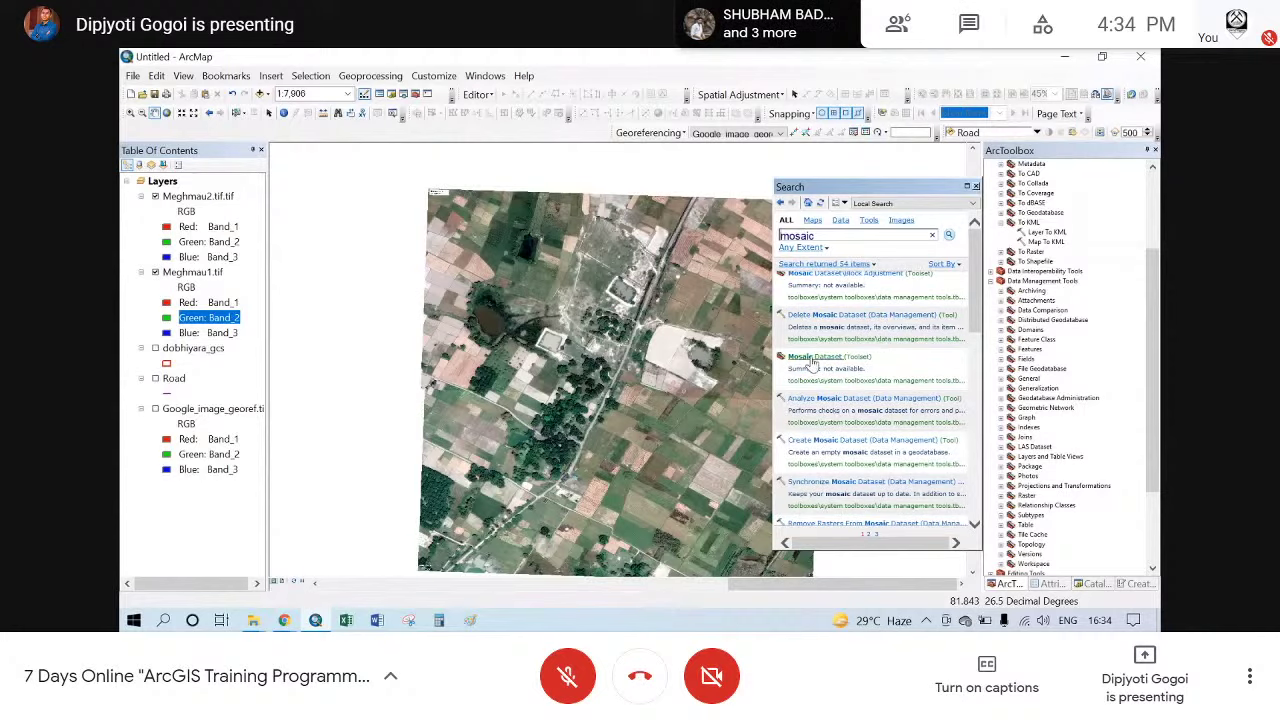
click(845, 315)
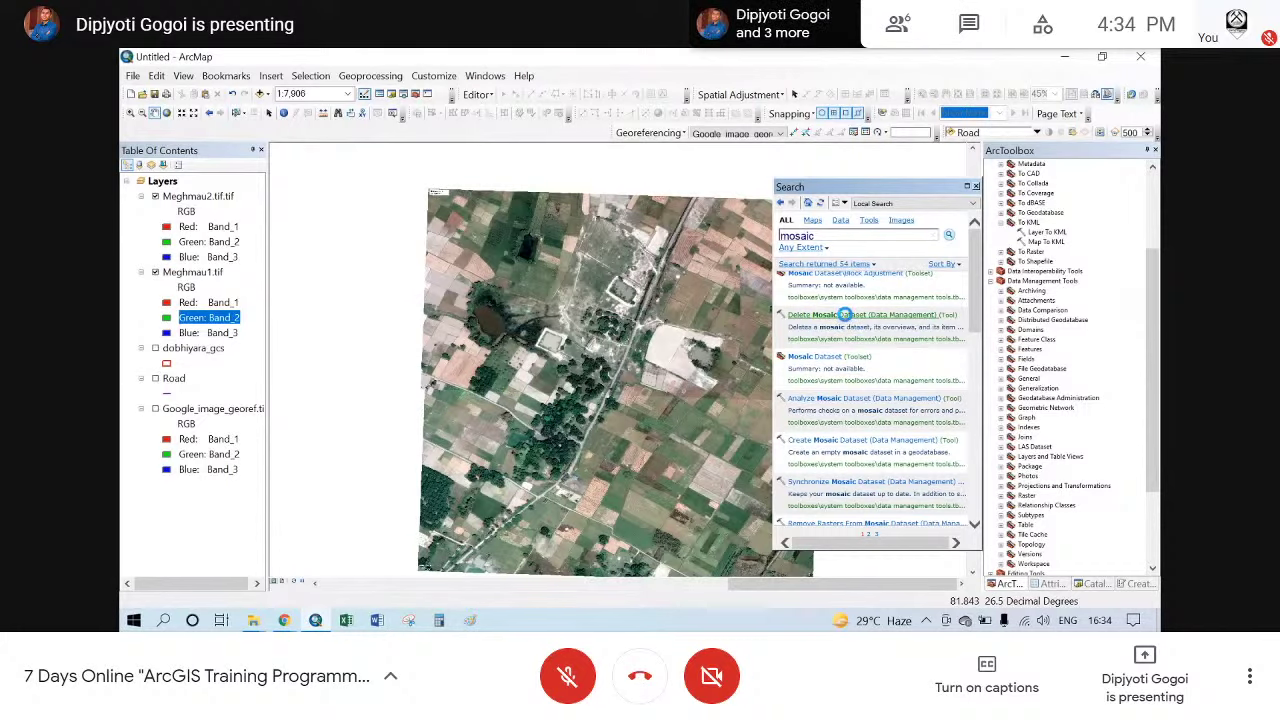
click(1009, 193)
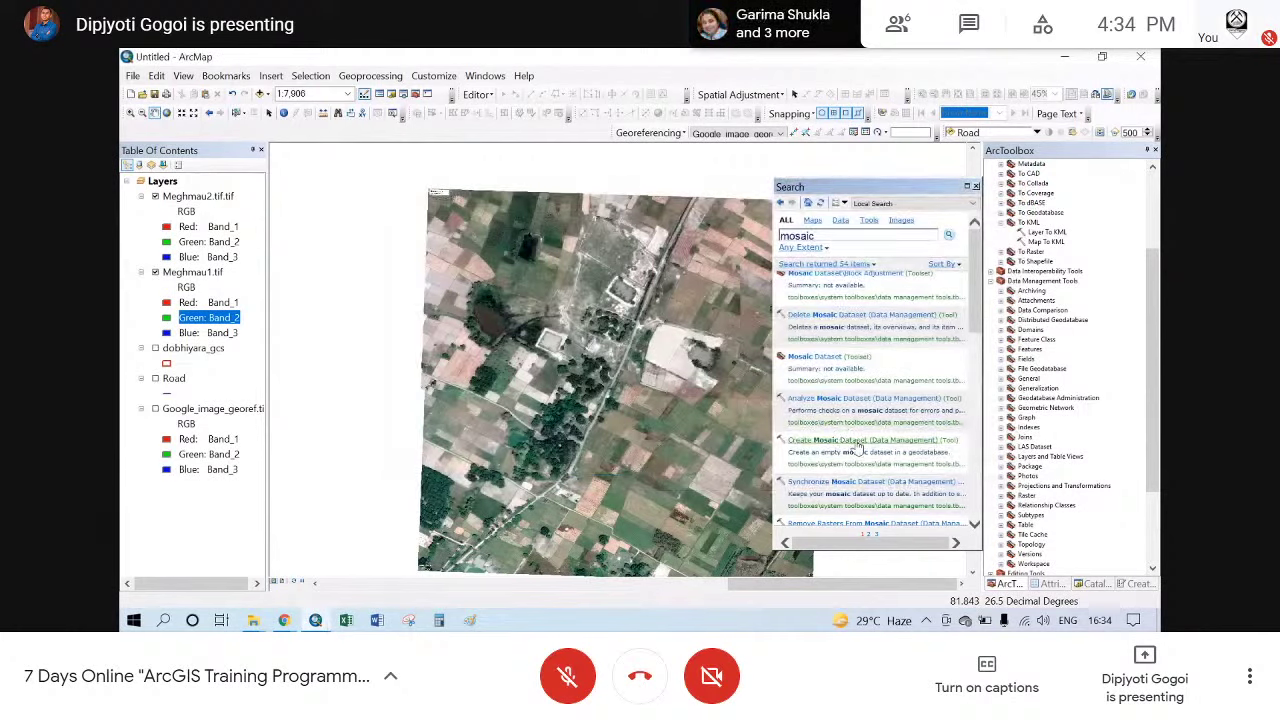
click(845, 442)
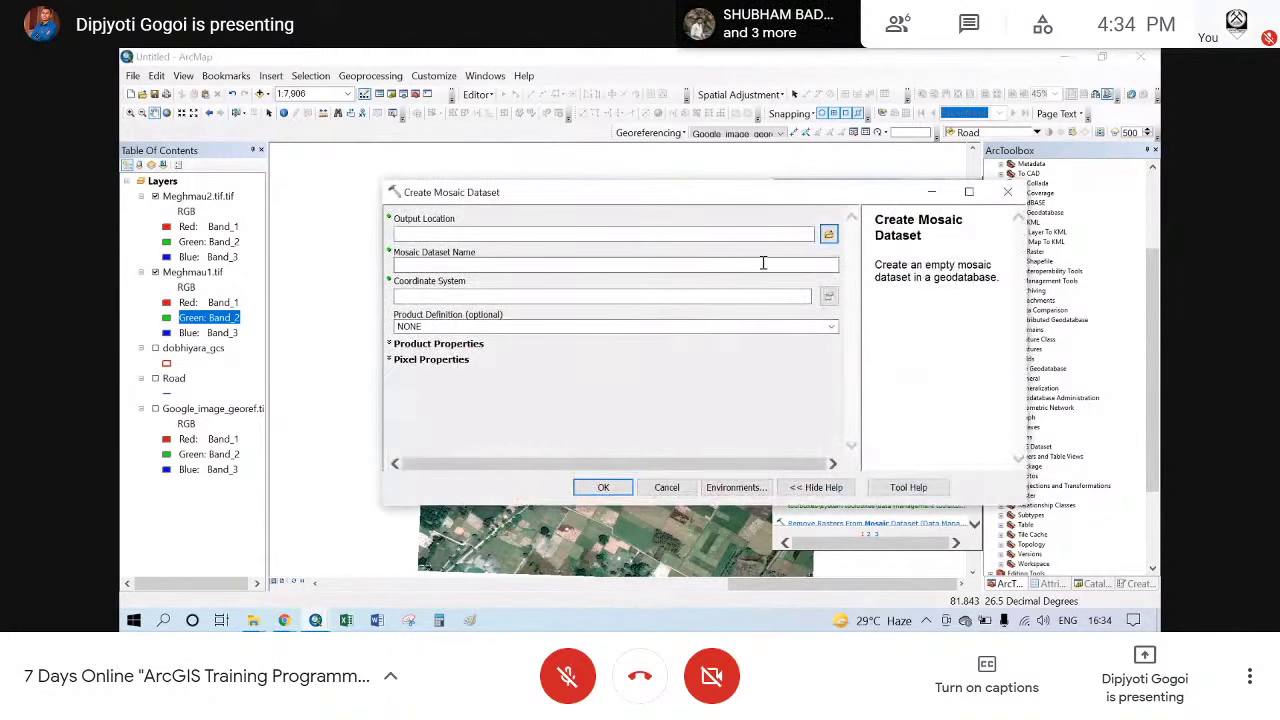
click(1018, 192)
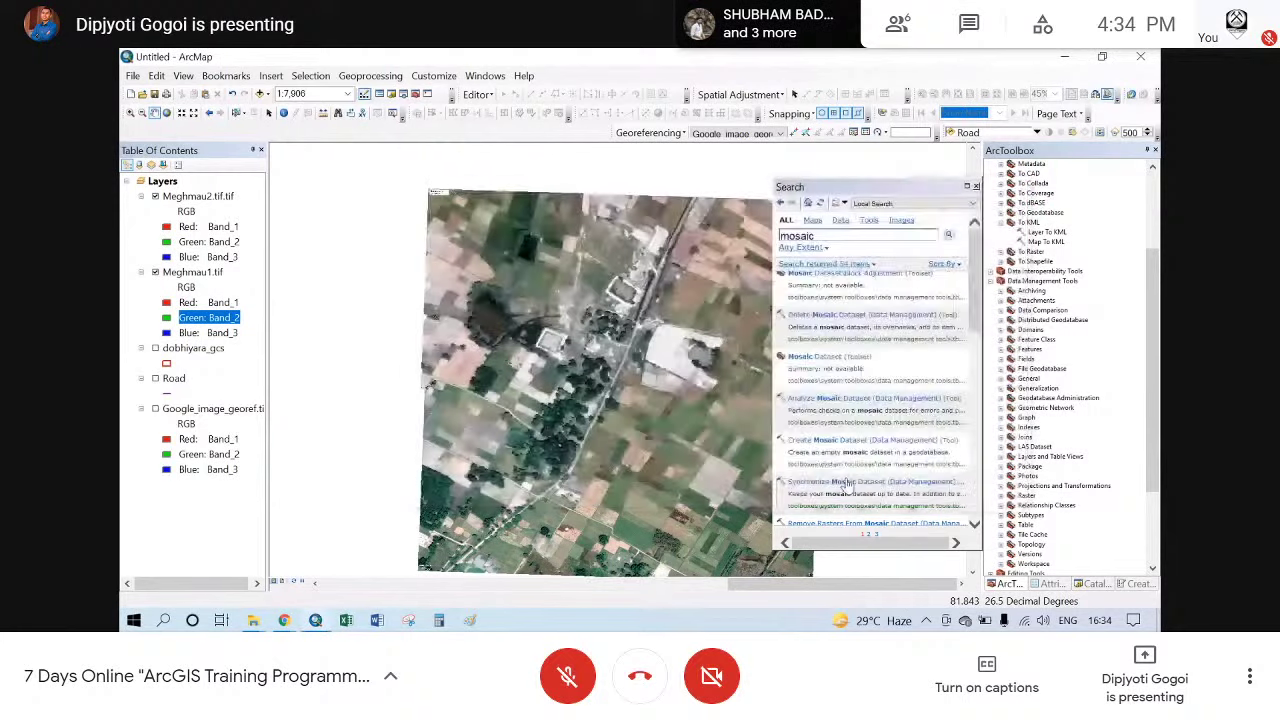
- Move the search results aside and expand the Mosaic Dataset toolset in the Raster group of Data Management Tools
scroll(875, 400, down, 2)
drag(860, 187, 737, 183)
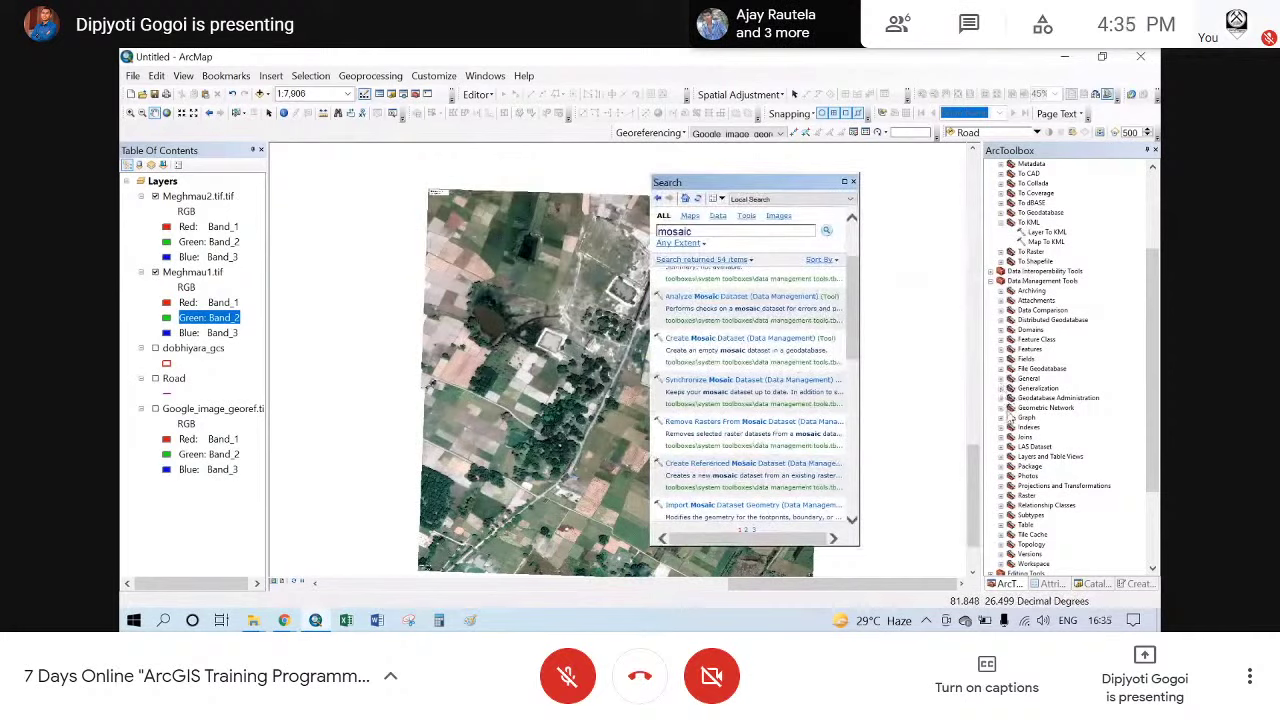
click(1002, 496)
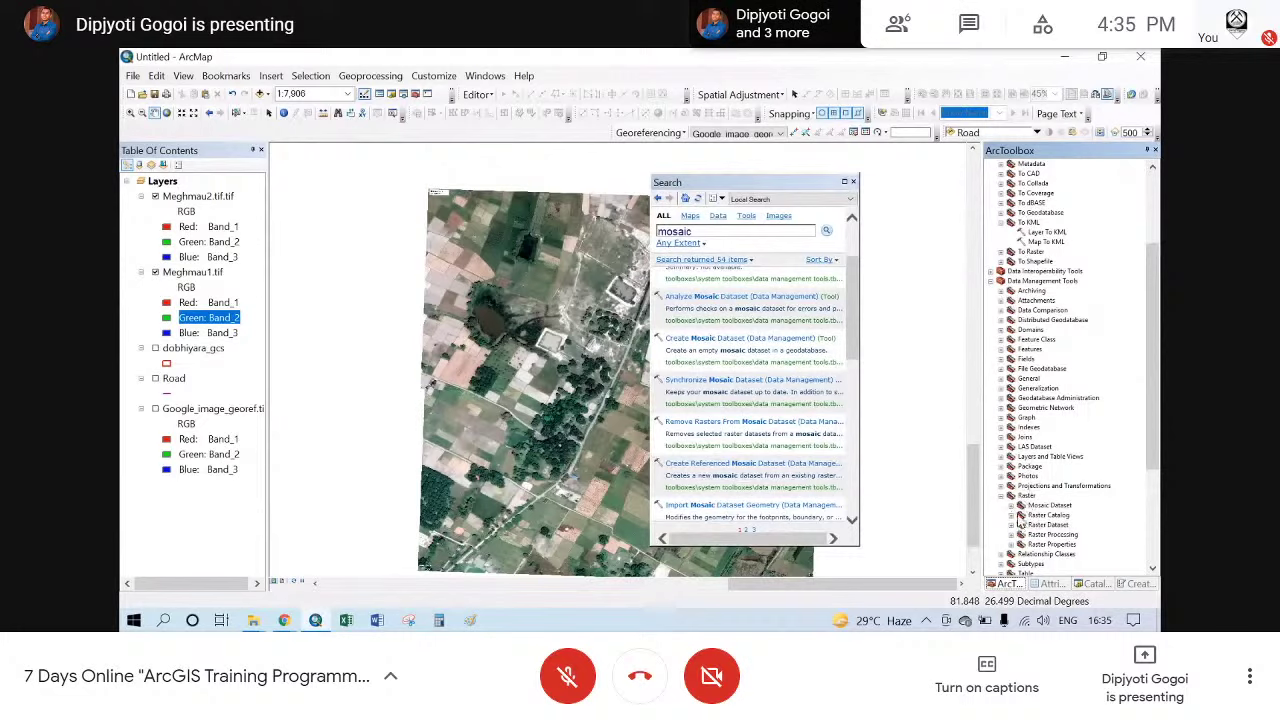
scroll(1020, 495, down, 4)
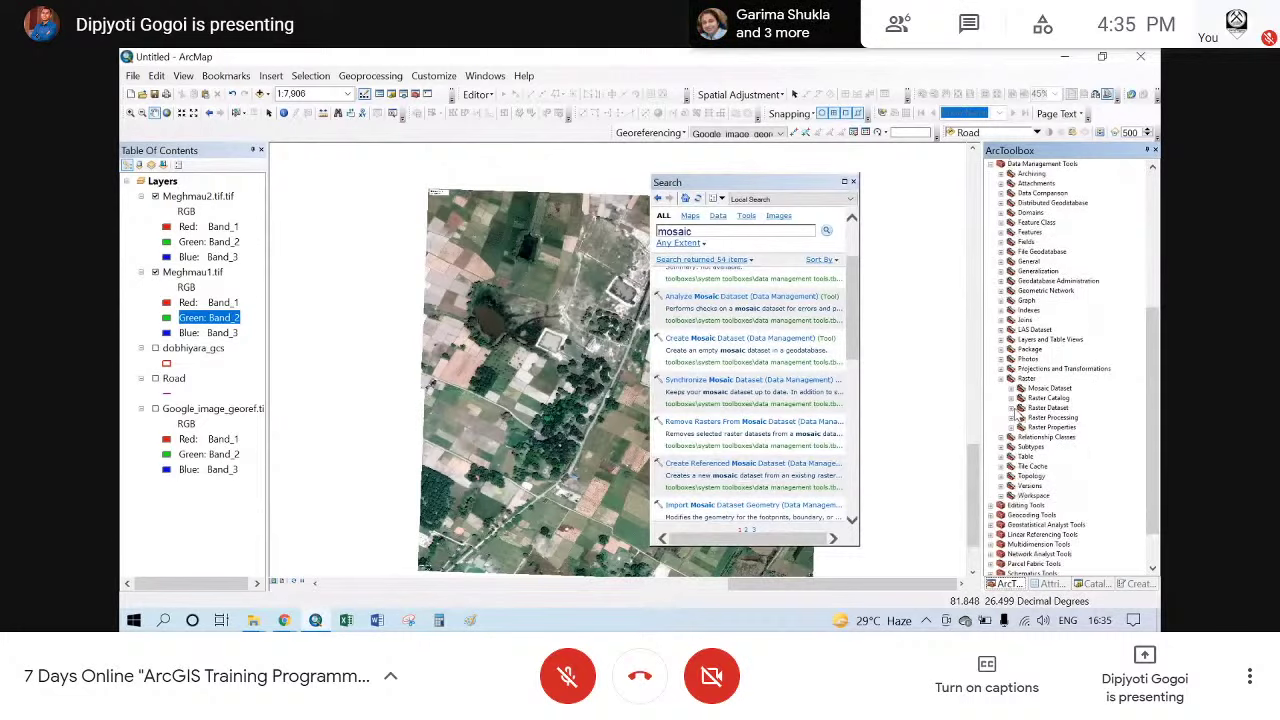
click(1011, 418)
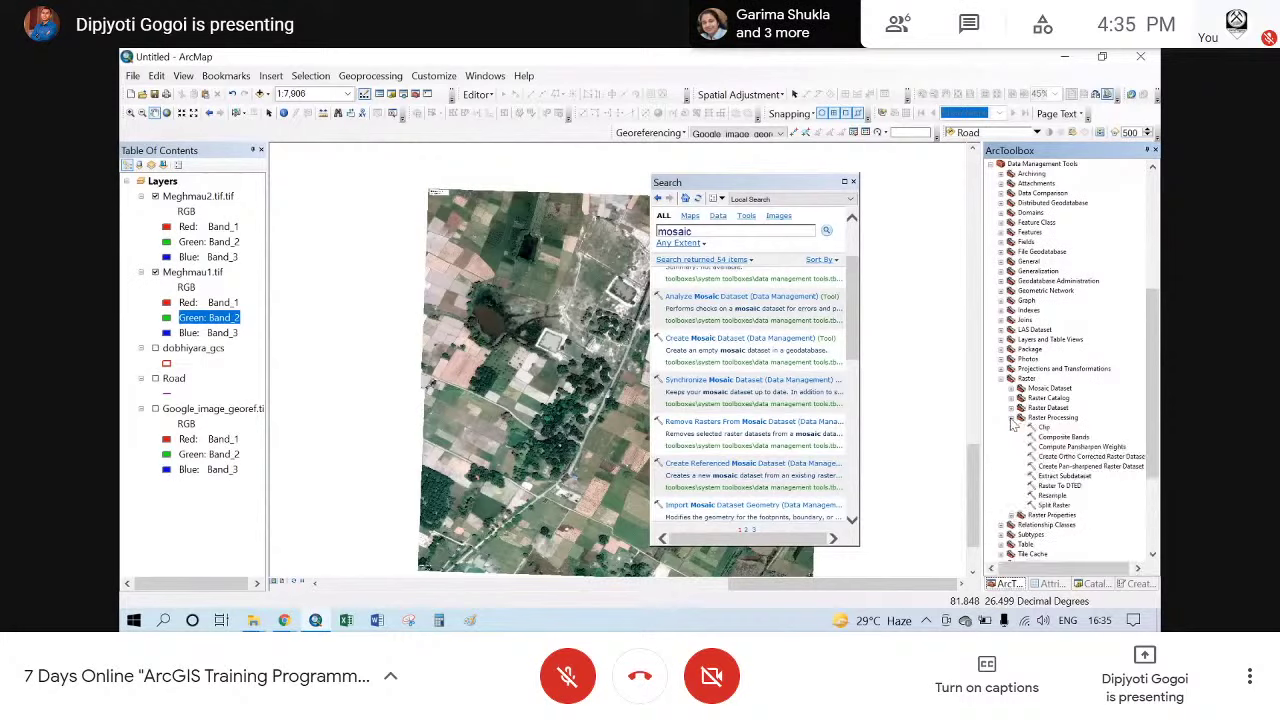
click(1011, 418)
click(1020, 388)
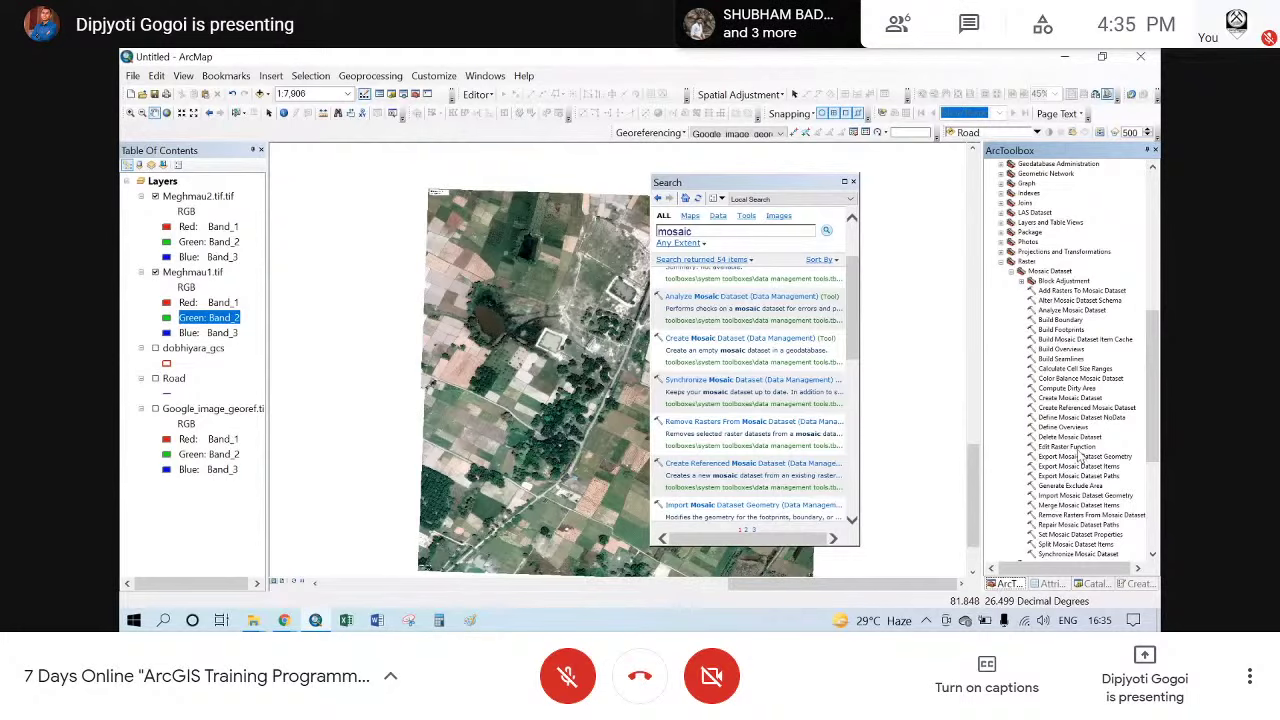
- Check the Create Mosaic Dataset tool's parameters without running it, and browse the remaining Raster toolsets in Data Management Tools for a mosaic tool
scroll(1081, 456, down, 1)
scroll(1070, 440, up, 2)
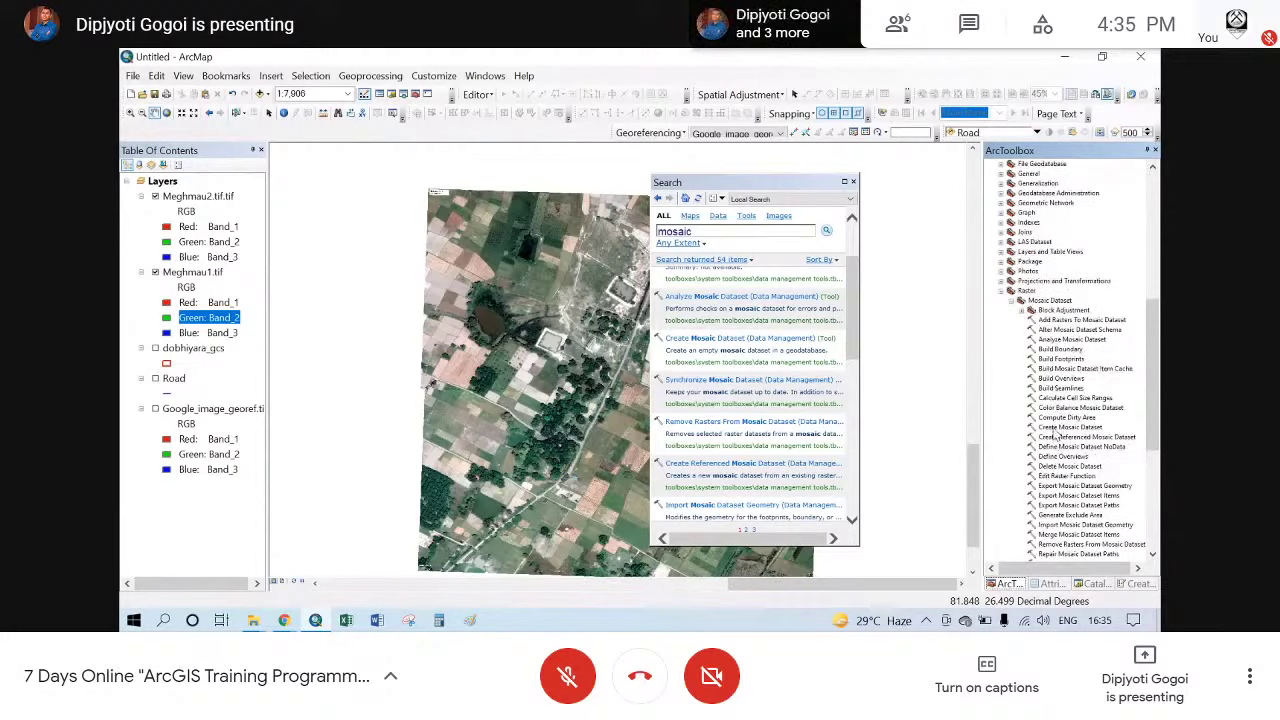
double_click(1056, 428)
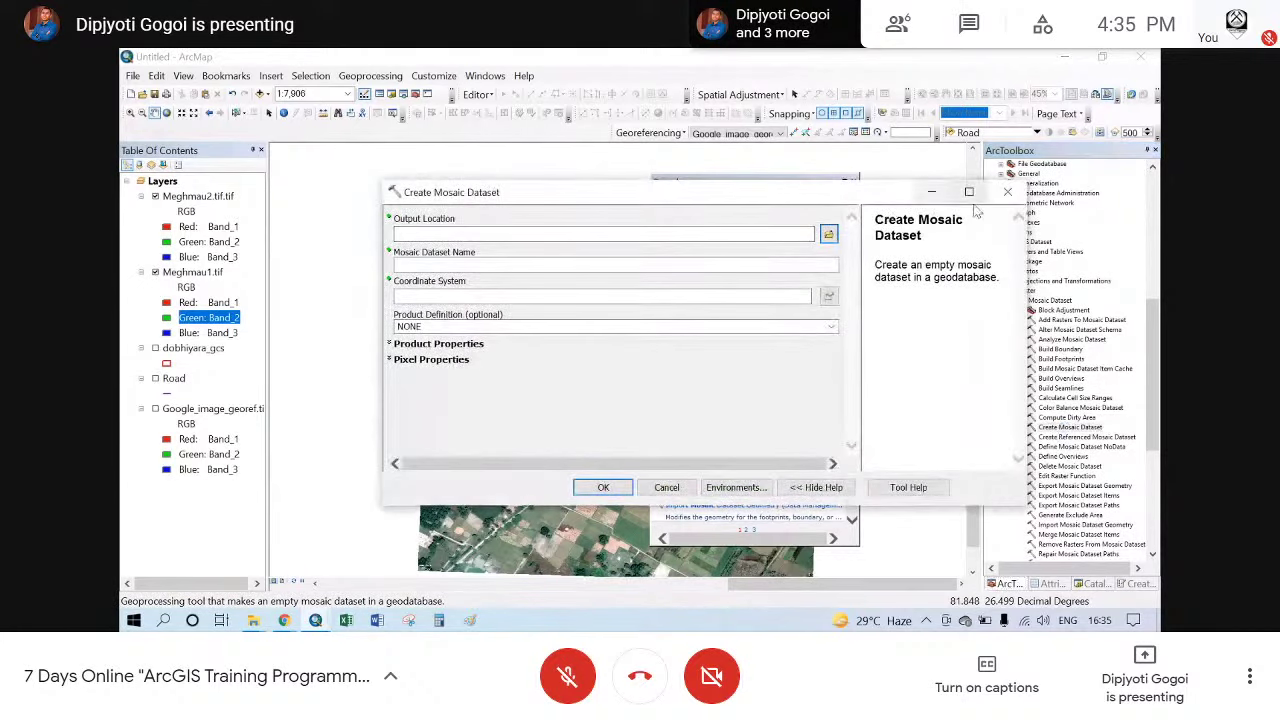
click(1007, 191)
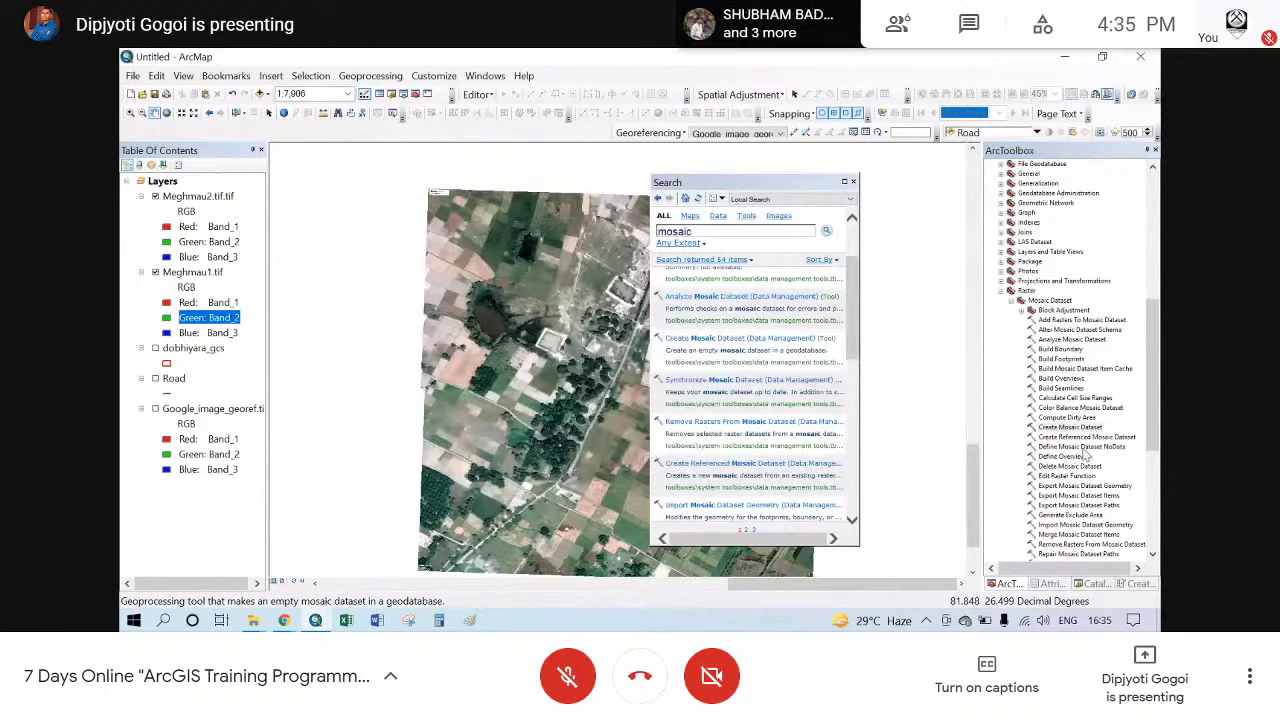
scroll(1043, 380, down, 2)
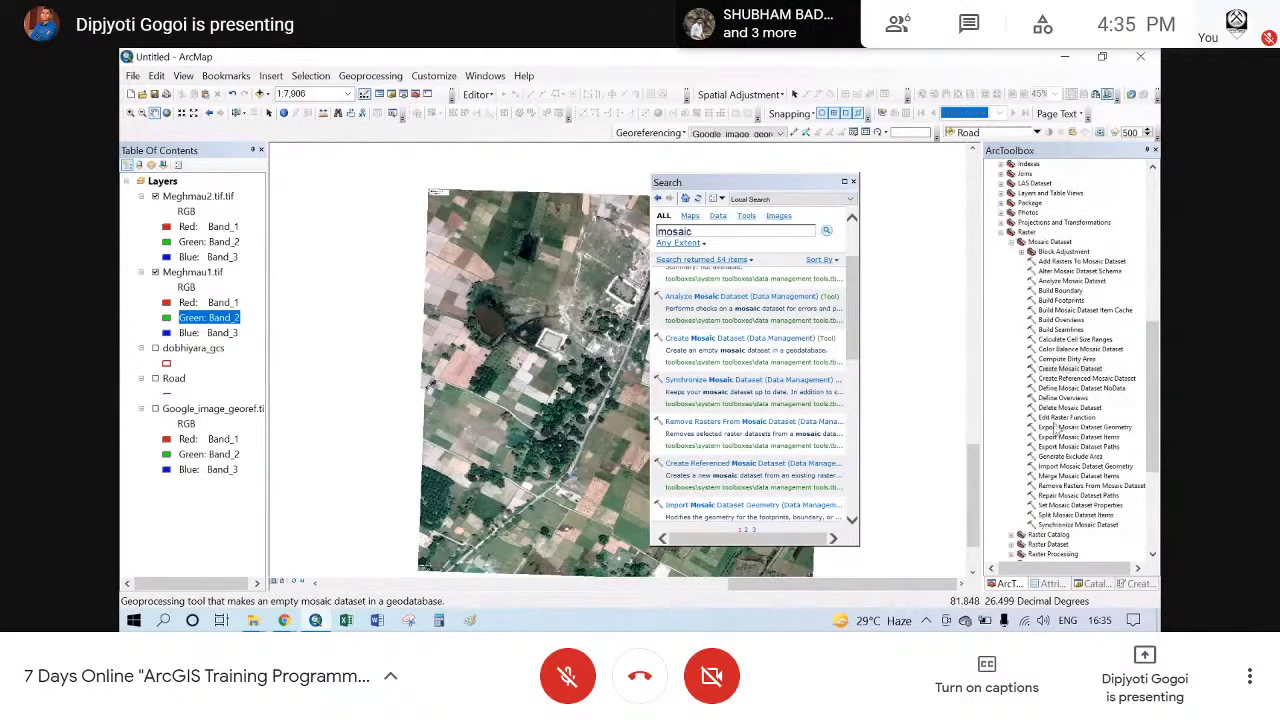
scroll(1045, 455, down, 1)
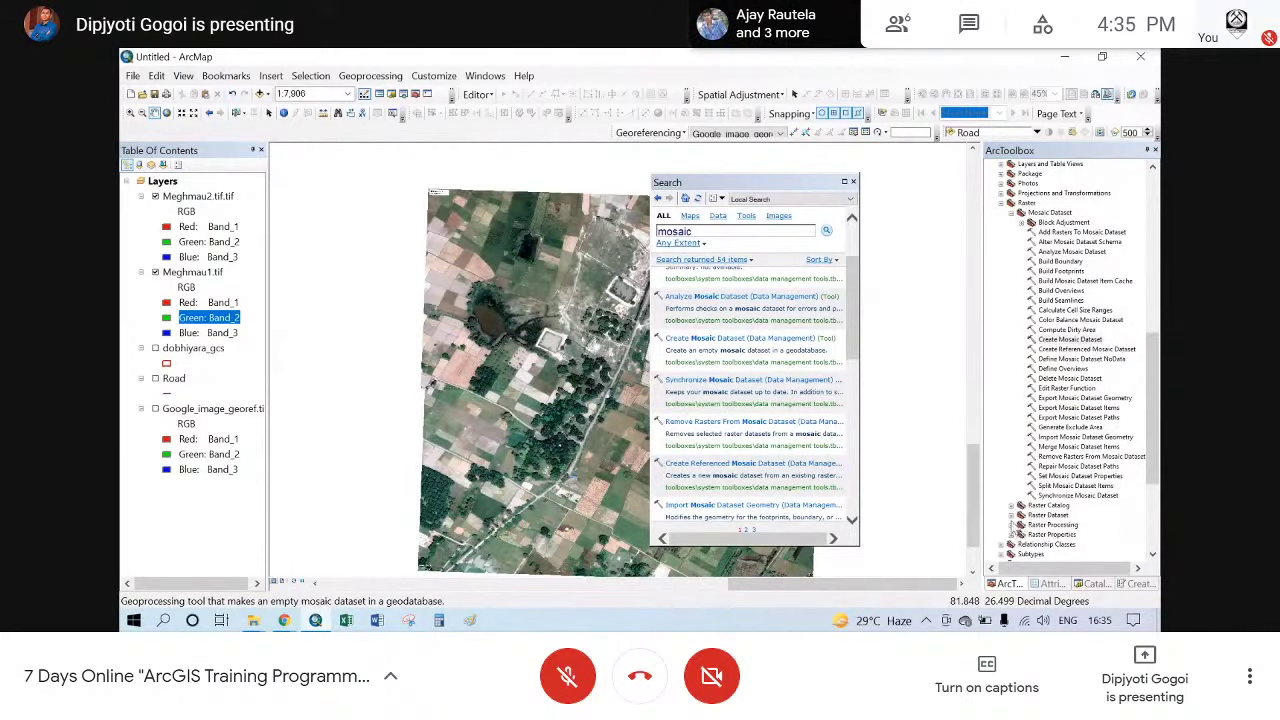
scroll(1015, 530, down, 2)
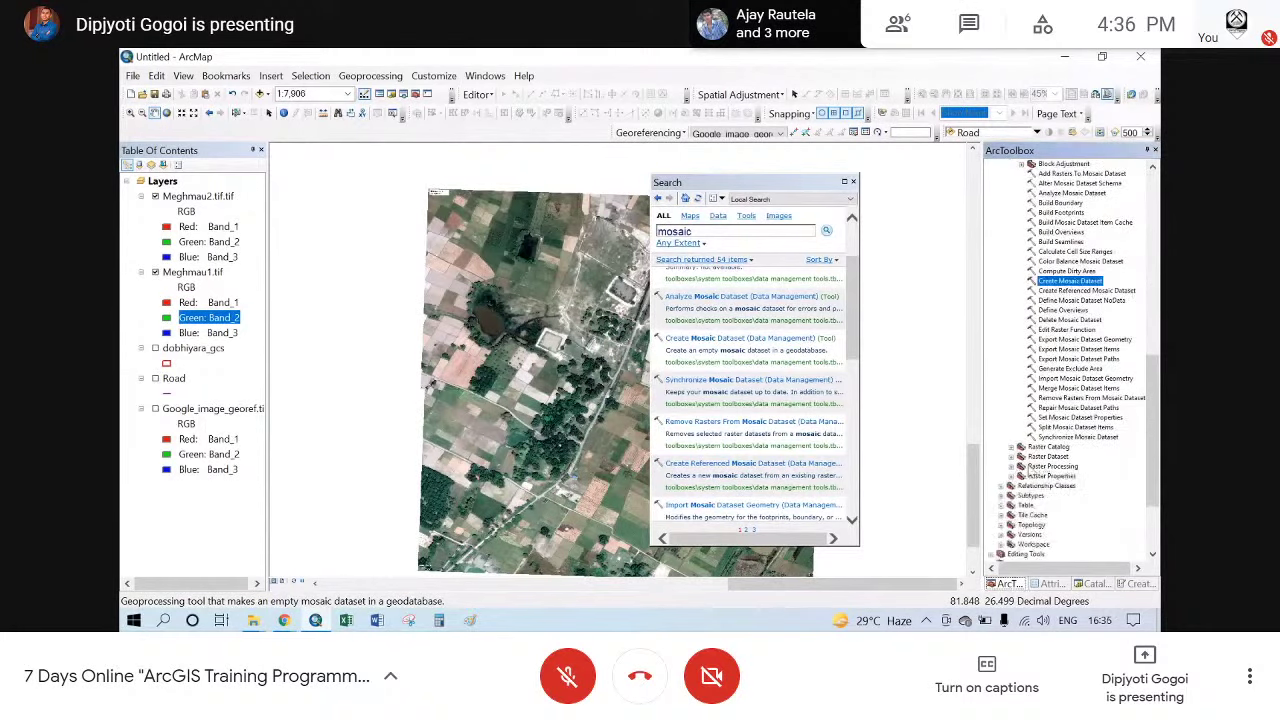
scroll(1032, 468, up, 2)
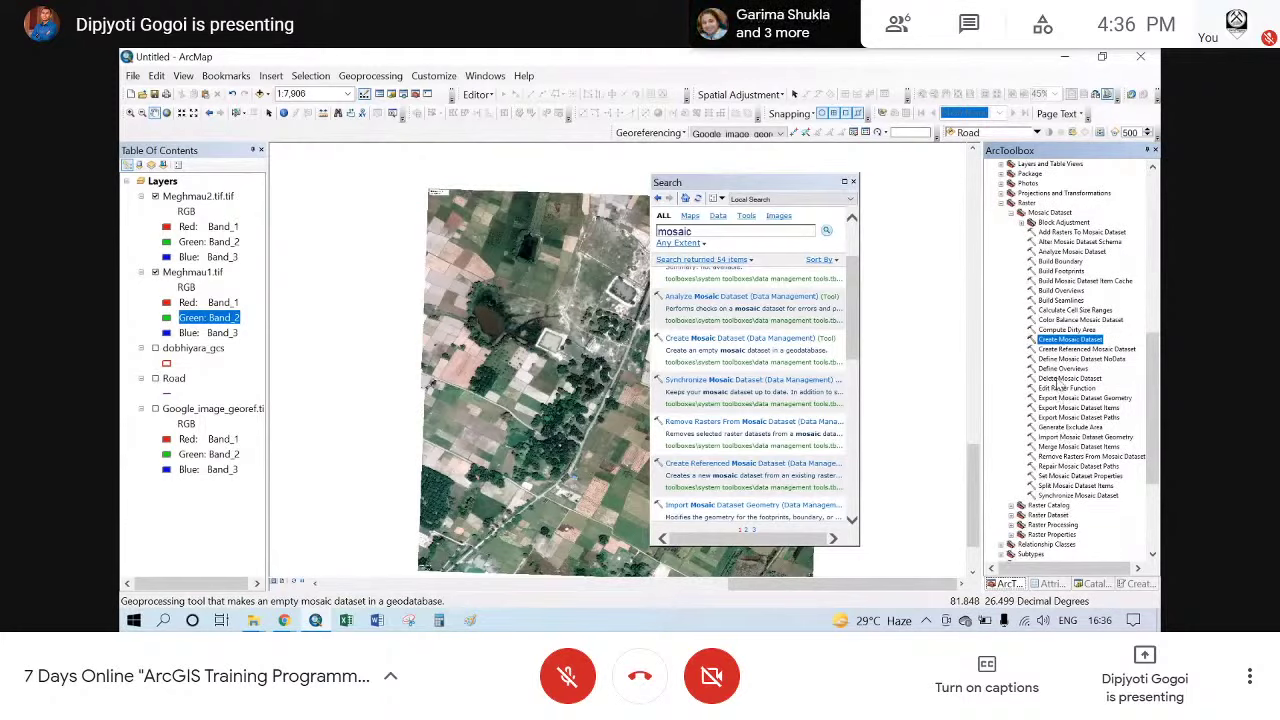
scroll(1056, 384, up, 10)
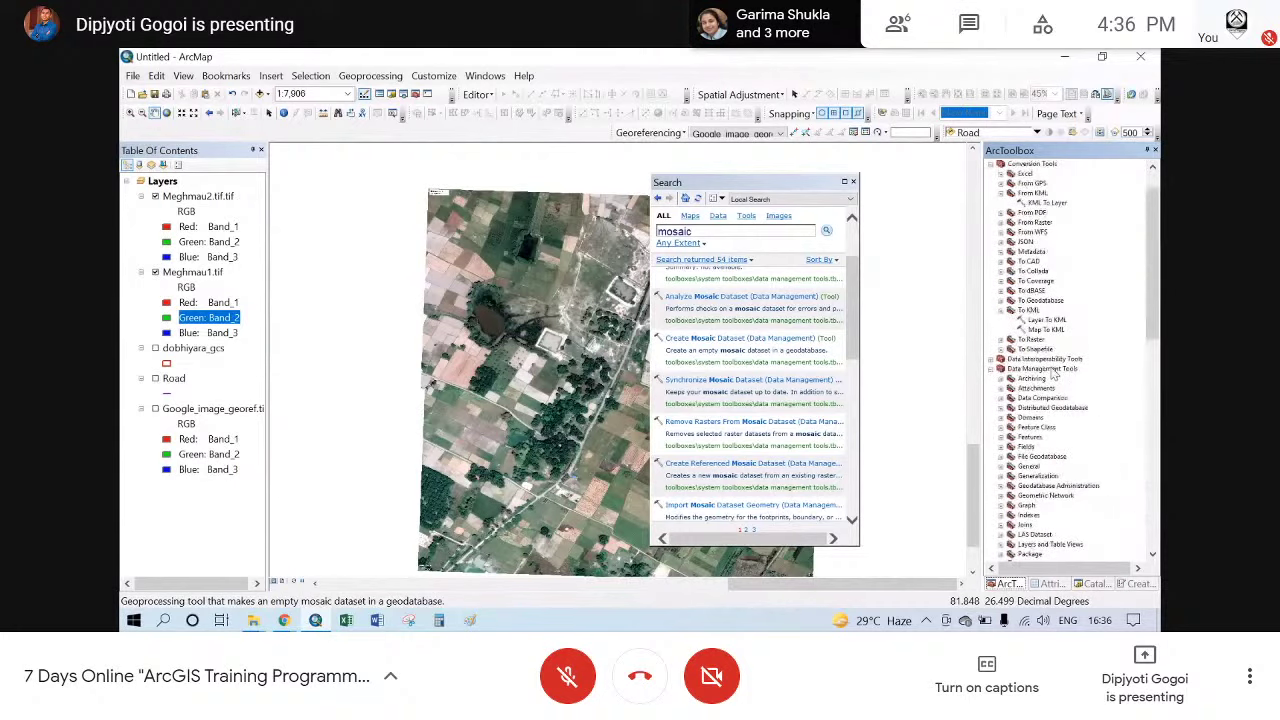
- Dock the floating Search window, and open the Image Analysis window and dock it alongside
click(778, 186)
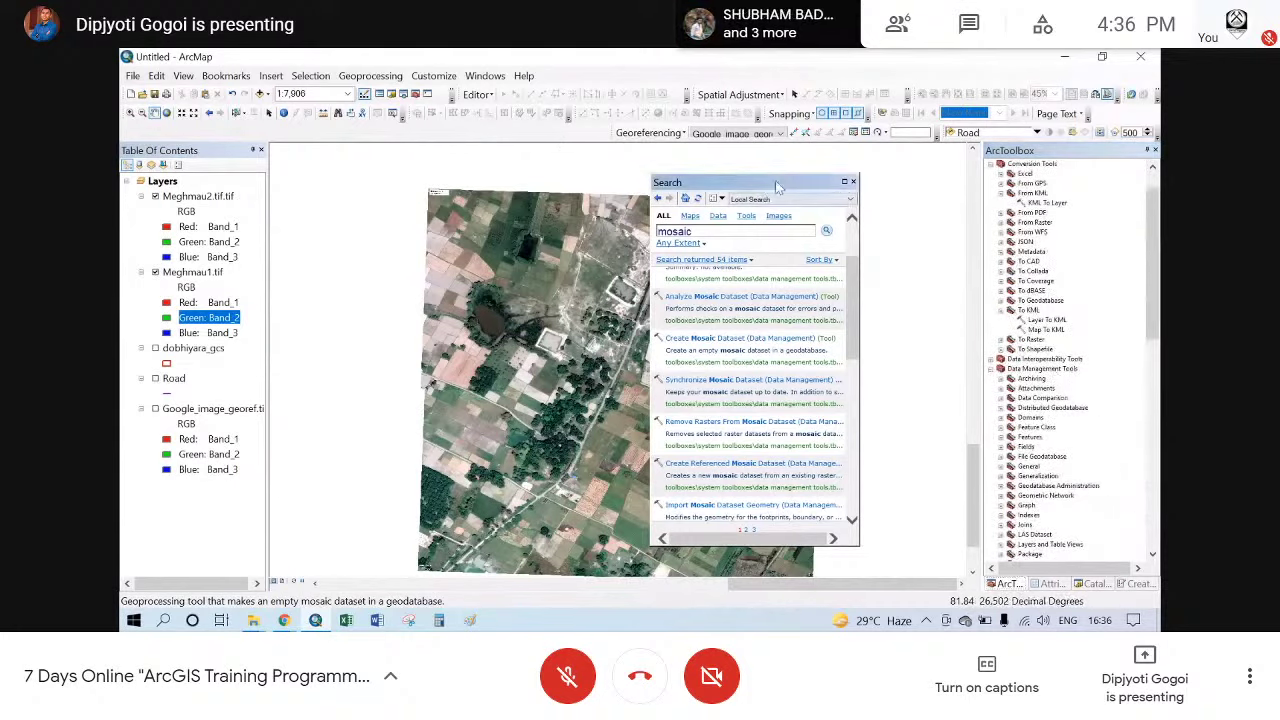
drag(778, 186, 1058, 167)
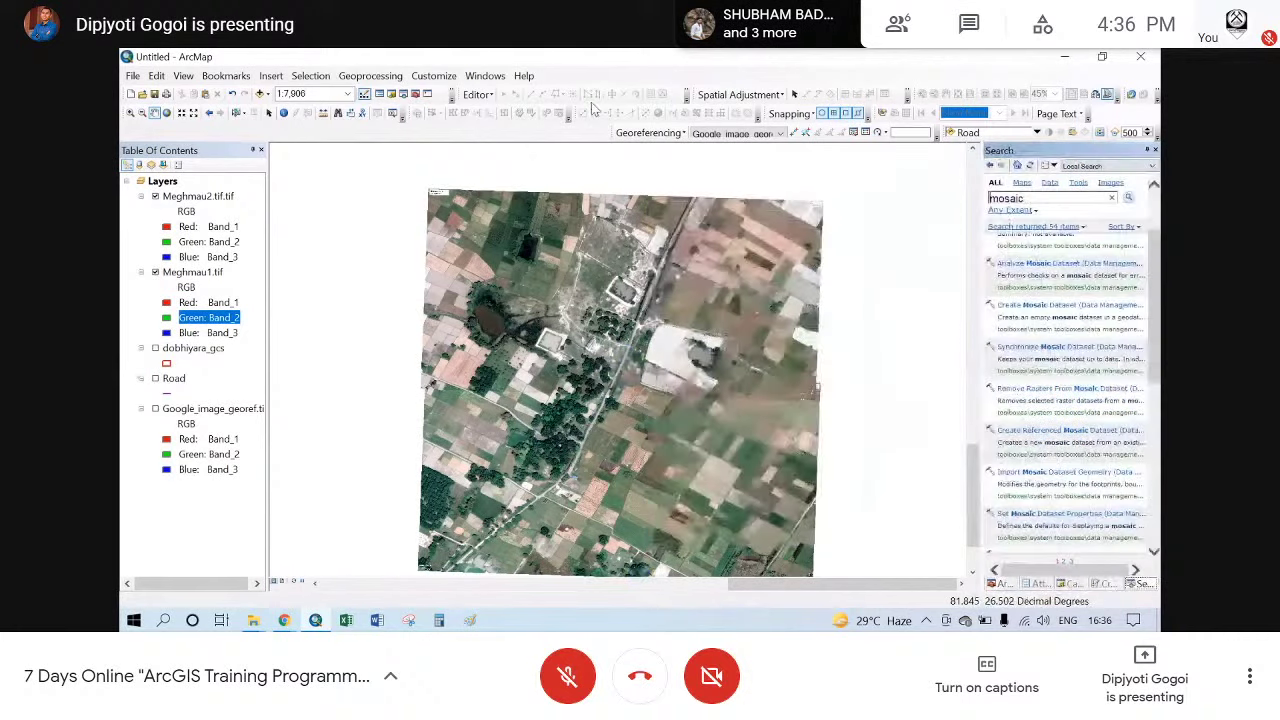
click(487, 77)
click(520, 197)
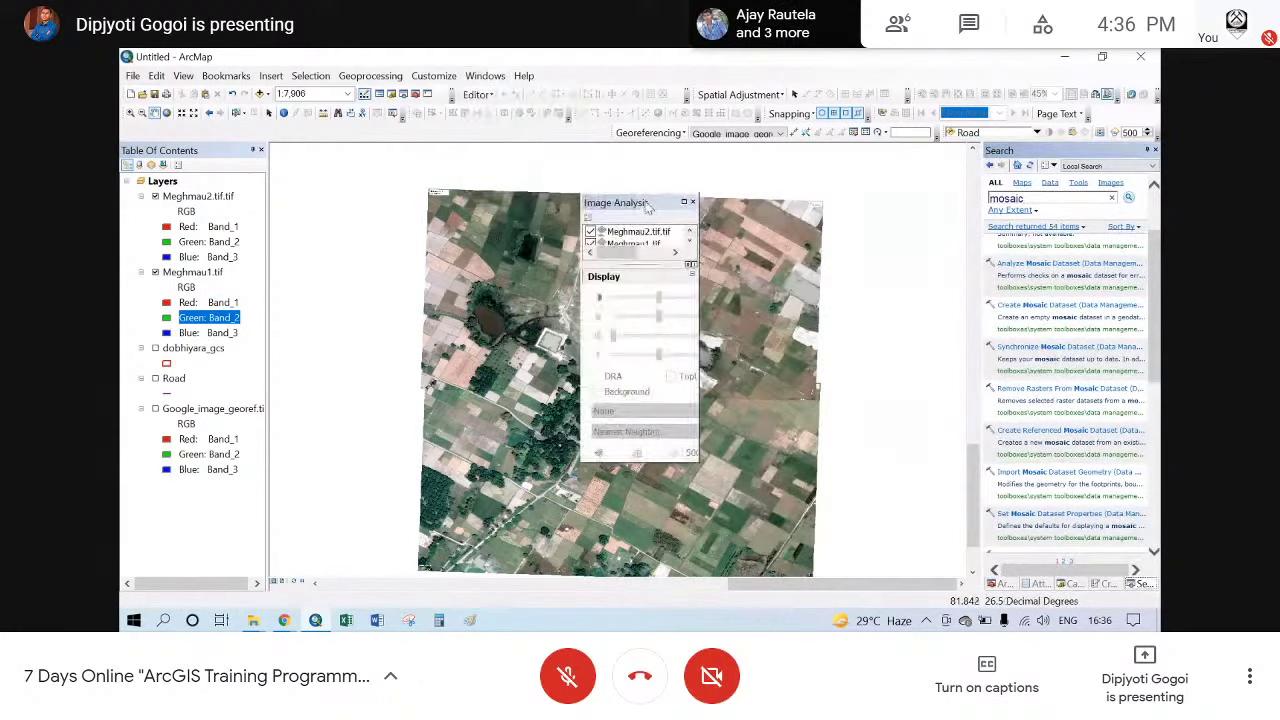
drag(647, 205, 1005, 164)
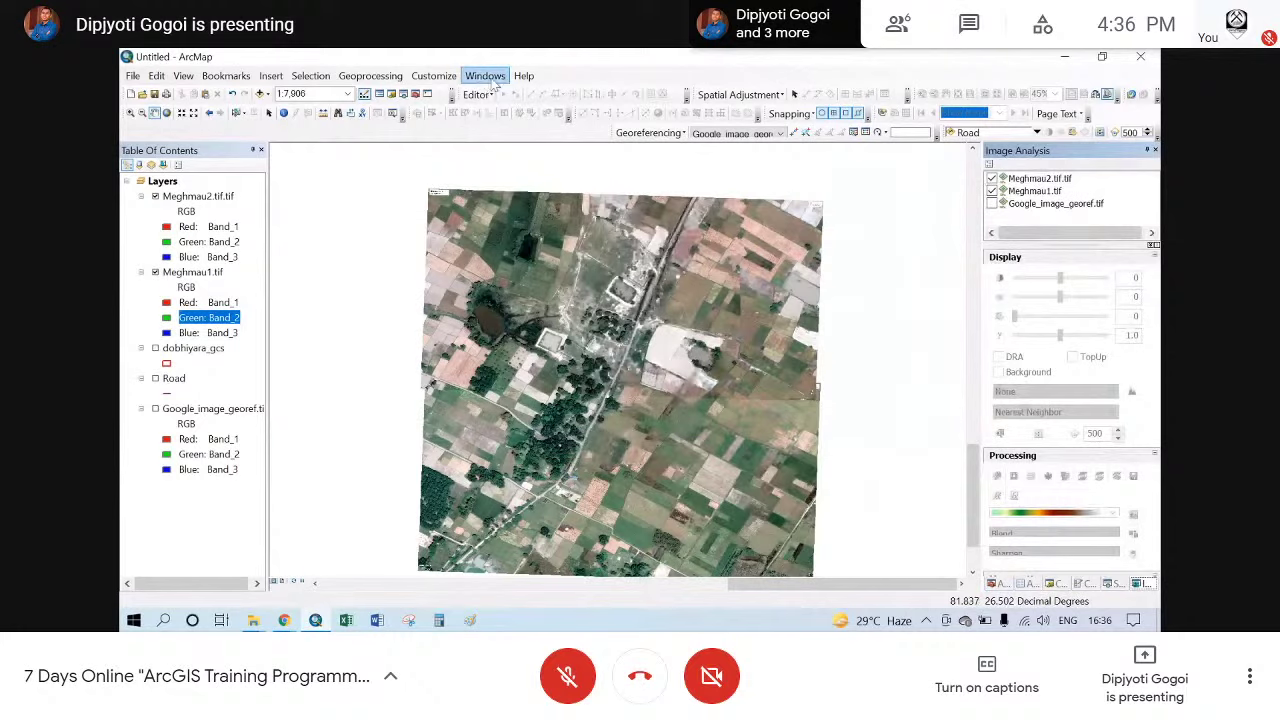
click(487, 78)
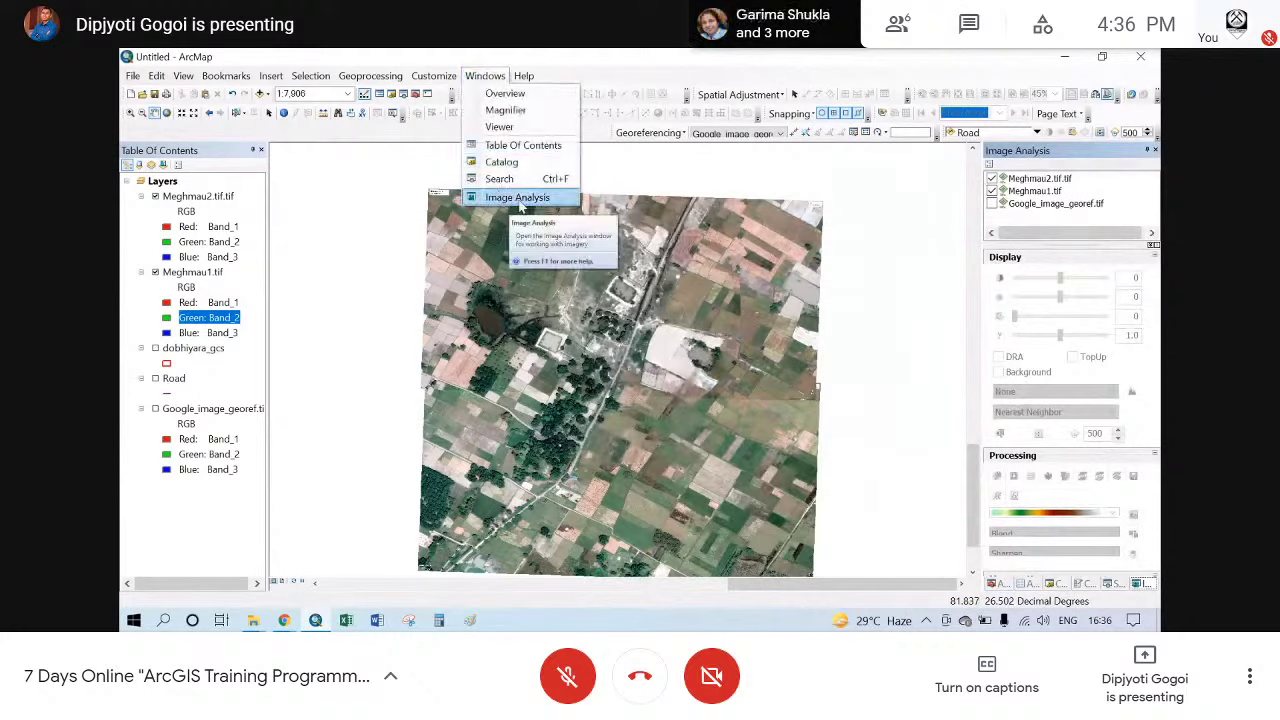
- Create a temporary mosaic of Meghmau2.tif.tif and Meghmau1.tif in Image Analysis using the Blend method
click(1040, 181)
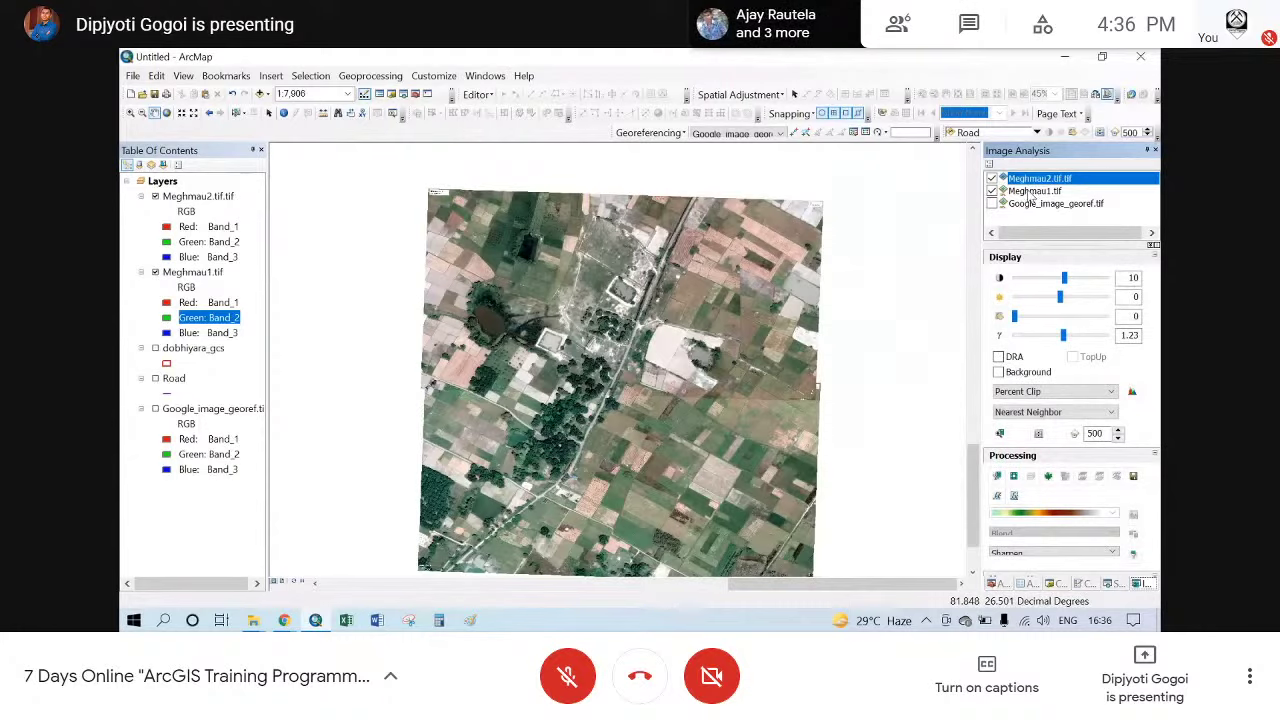
ctrl+click(1036, 192)
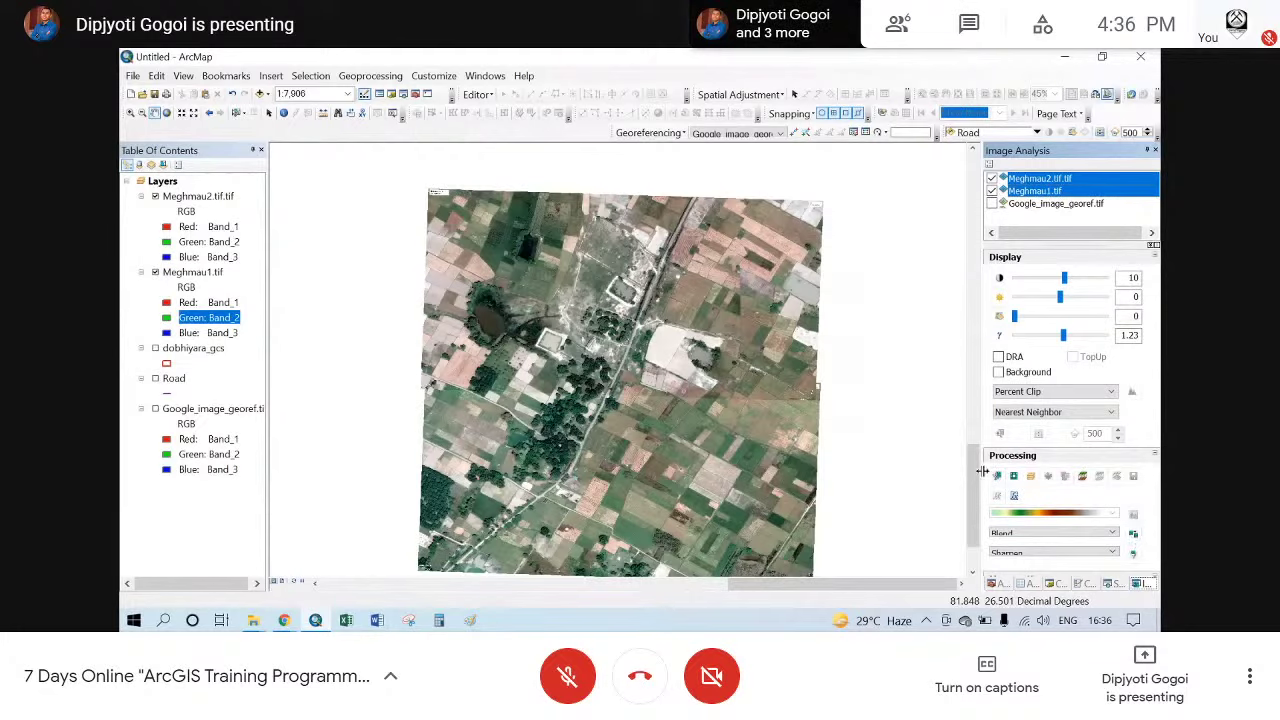
drag(983, 473, 942, 473)
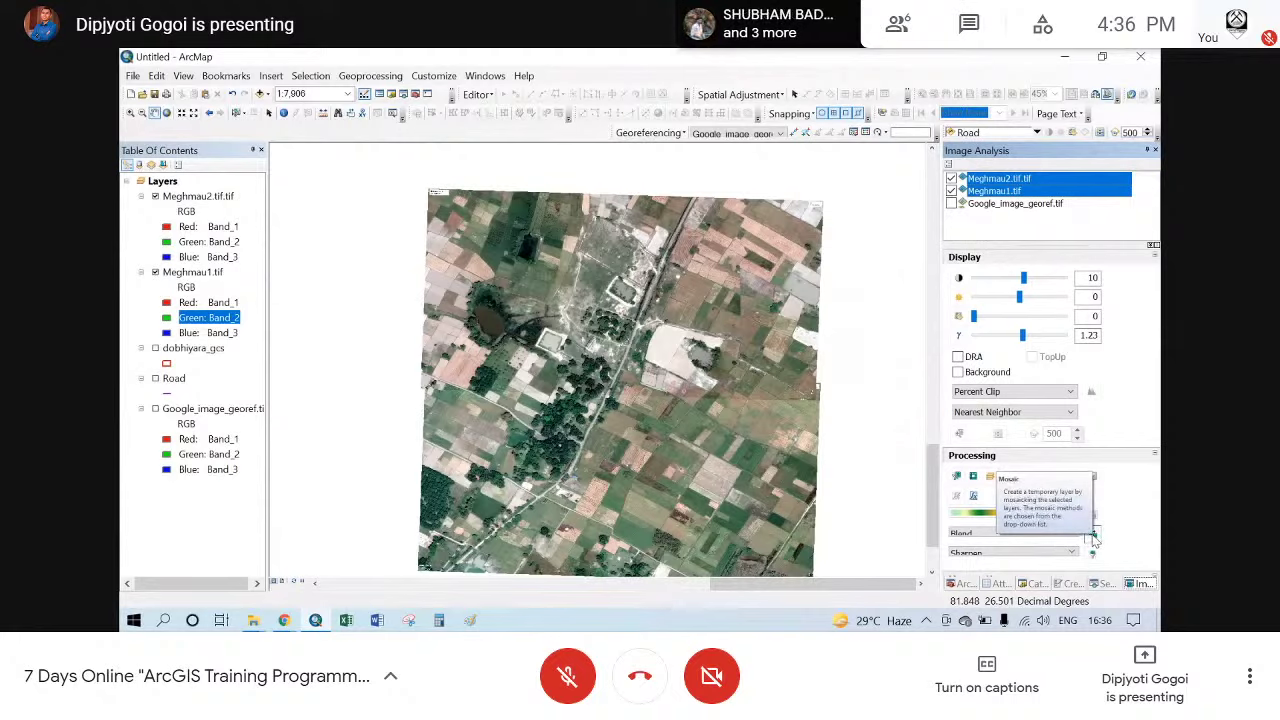
click(1094, 538)
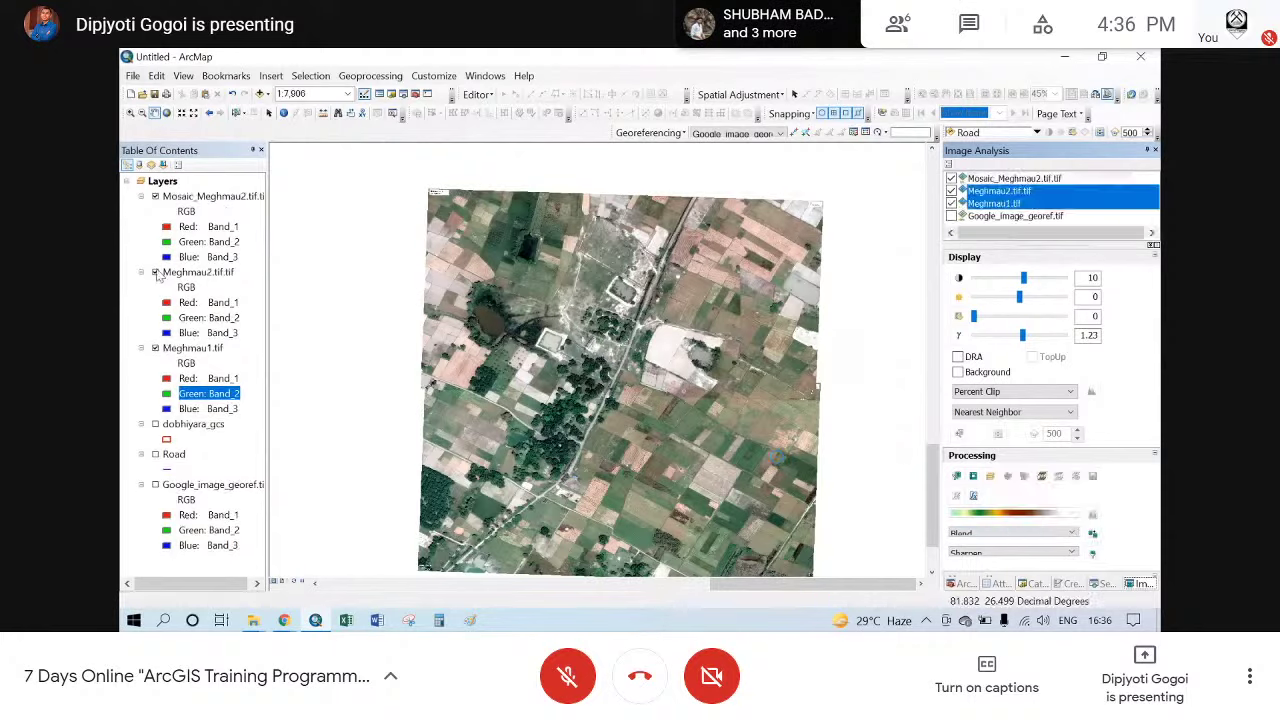
- Turn off the Meghmau2.tif.tif and Meghmau1.tif source layers, close Image Analysis, and inspect the mosaic up close
click(155, 272)
click(155, 347)
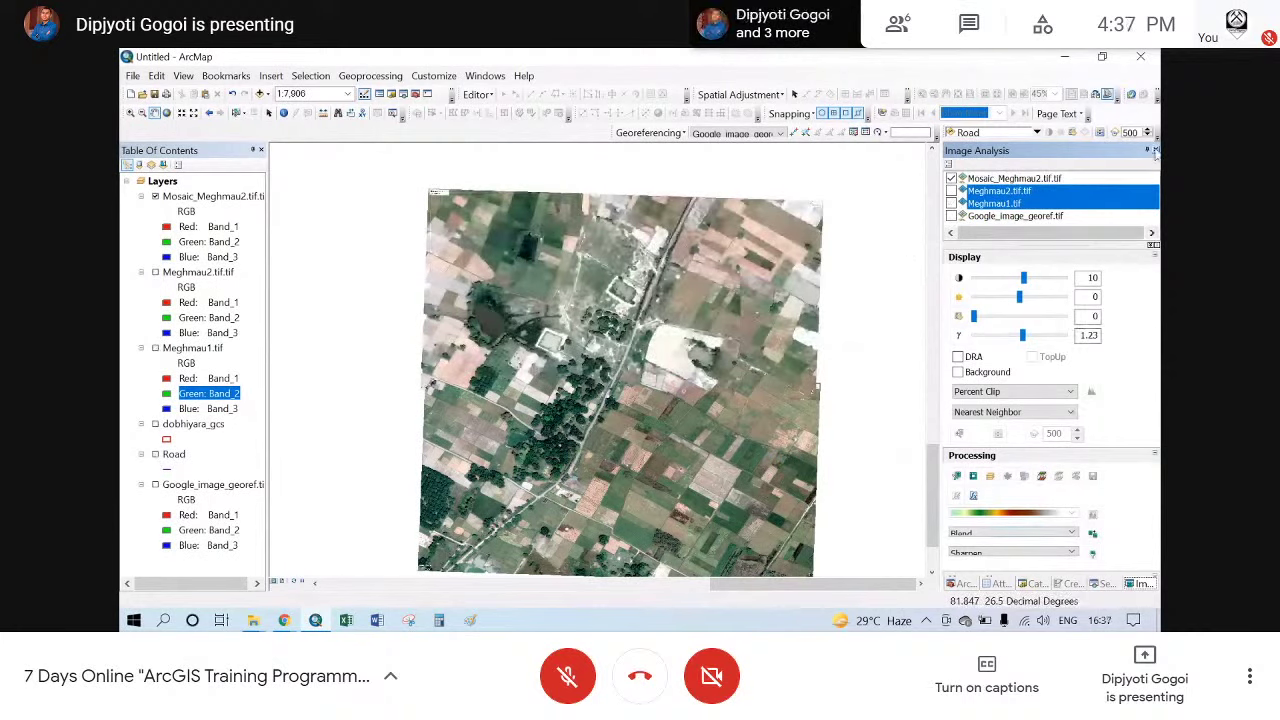
click(1155, 150)
drag(596, 368, 578, 336)
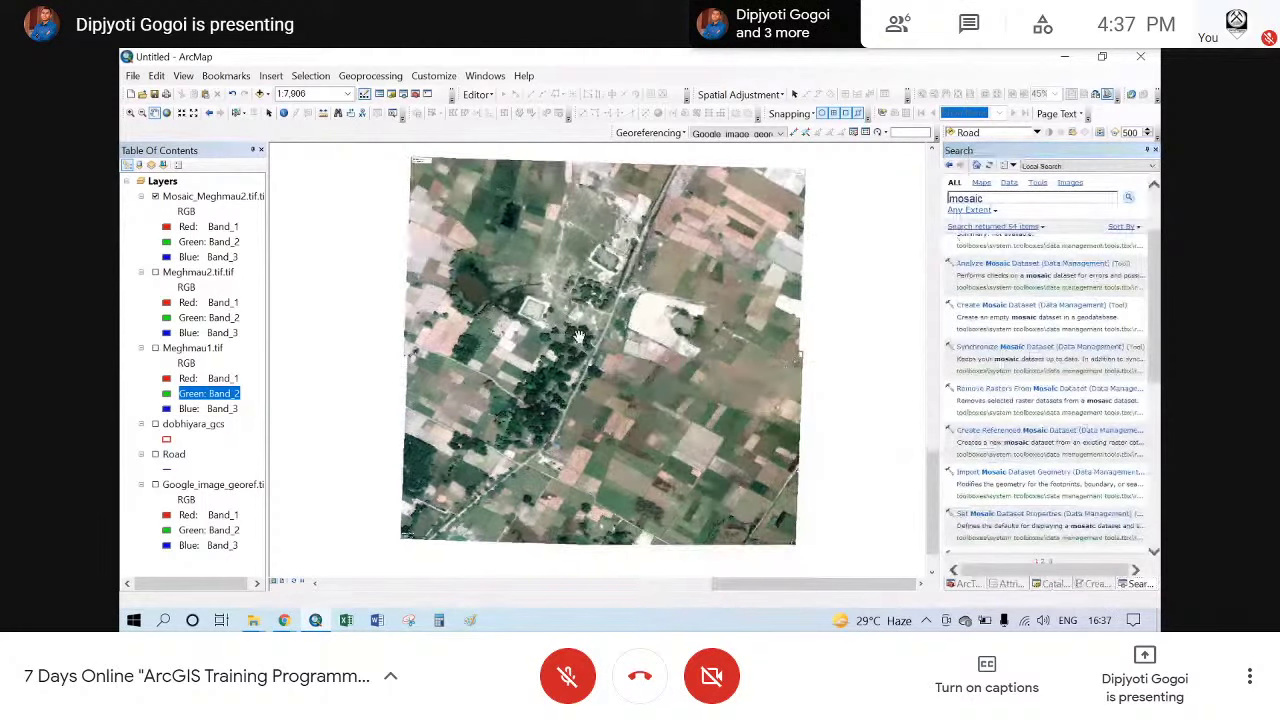
scroll(615, 350, up, 4)
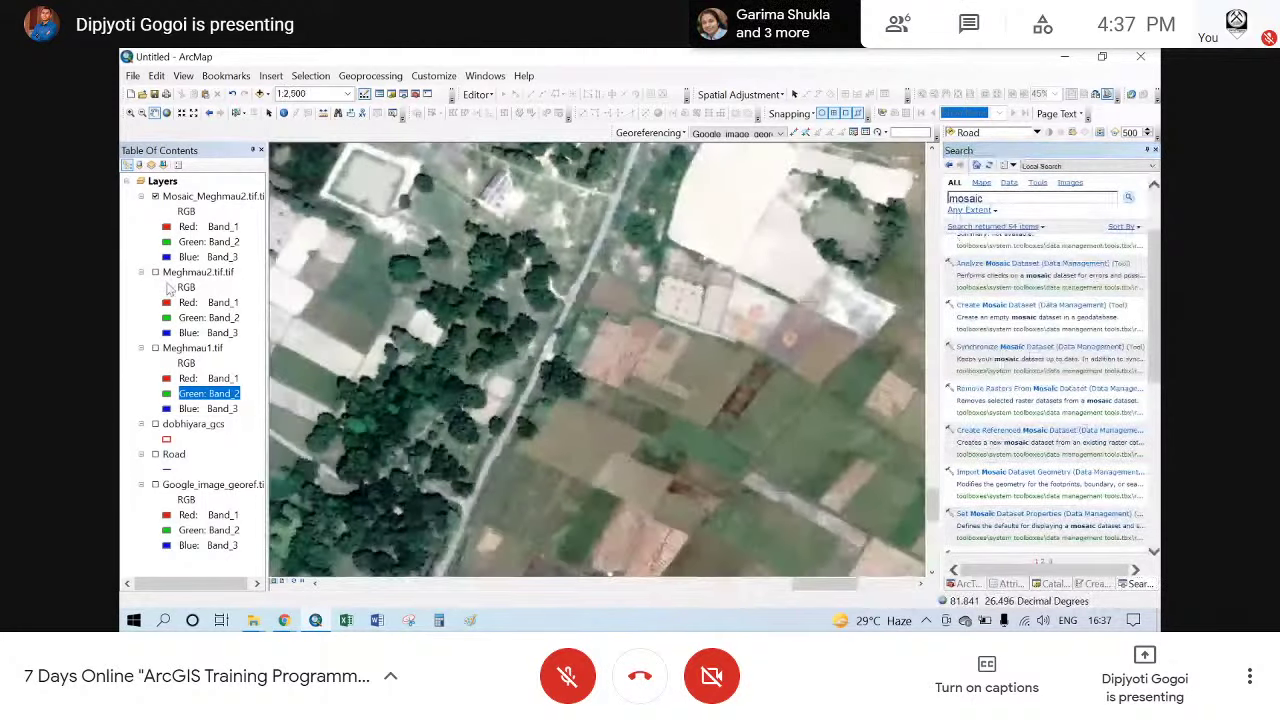
- Compare the mosaic with the two Meghmau source images by switching the layers off and on, leaving only the mosaic displayed
click(155, 272)
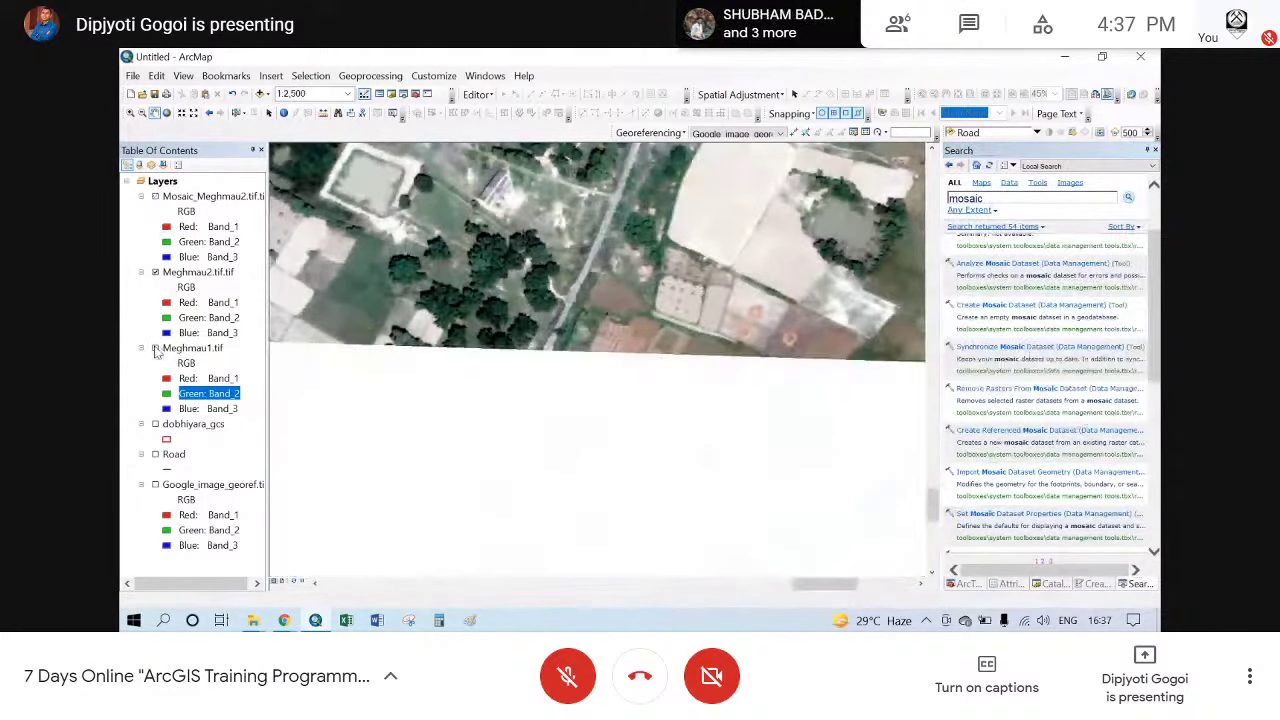
click(155, 348)
scroll(593, 341, down, 3)
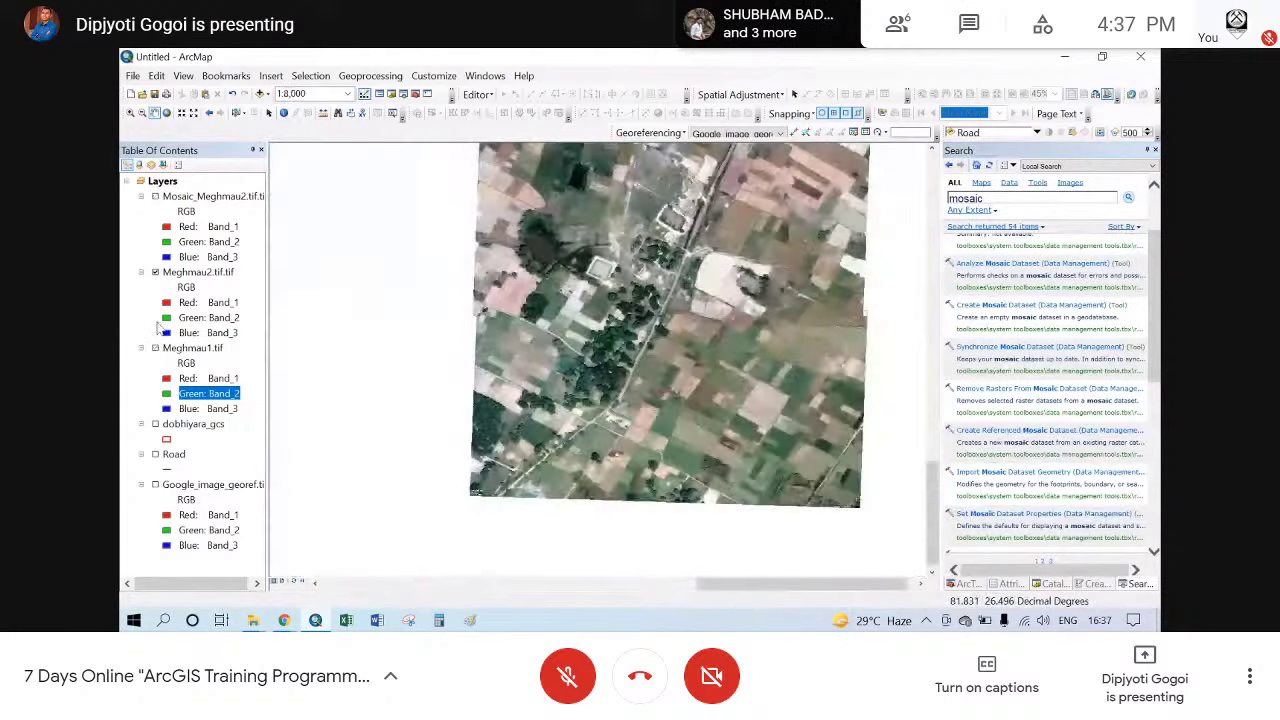
click(155, 272)
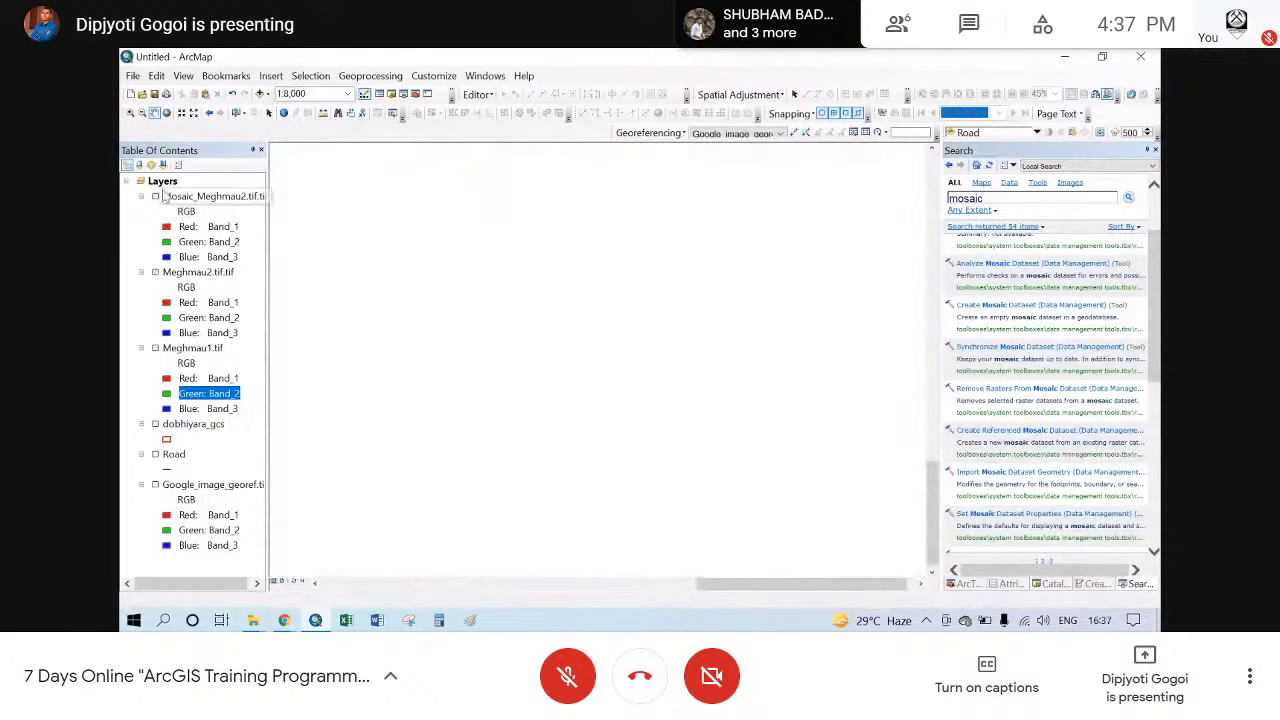
click(155, 196)
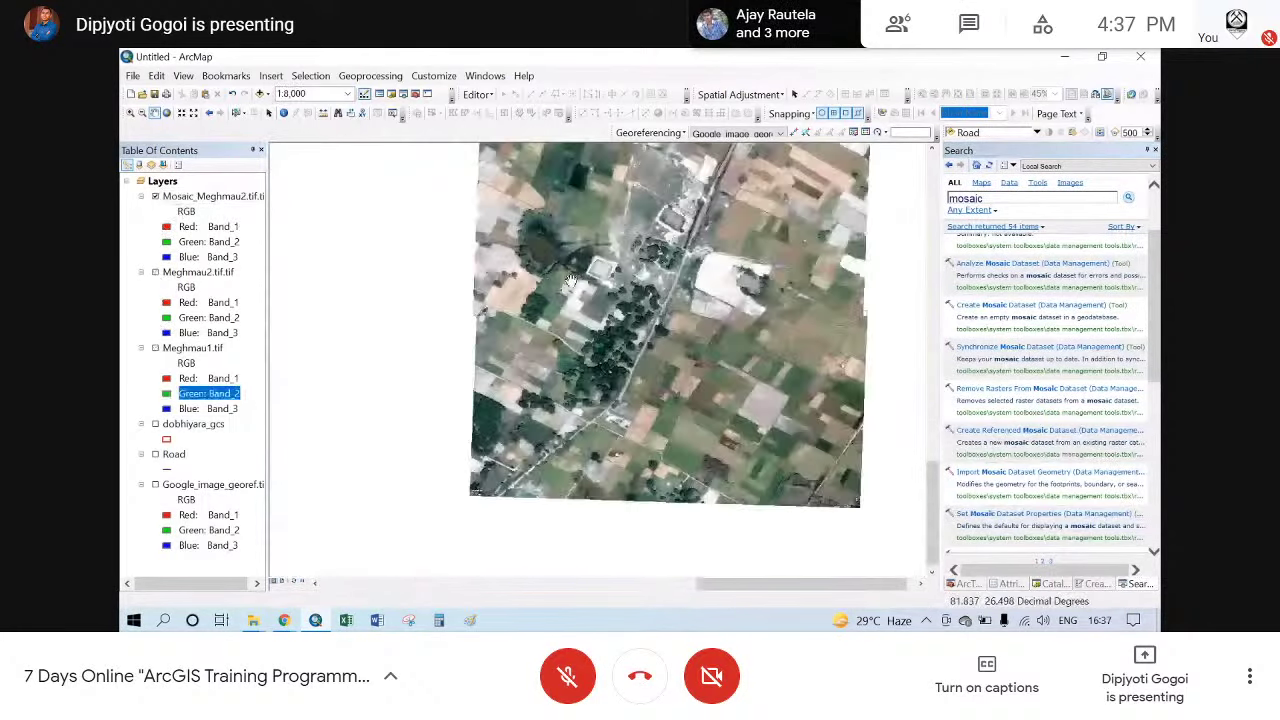
- Examine the mosaic's seam area and eastern edge in detail while toggling layer visibility, and return to viewing the whole image
scroll(585, 335, up, 4)
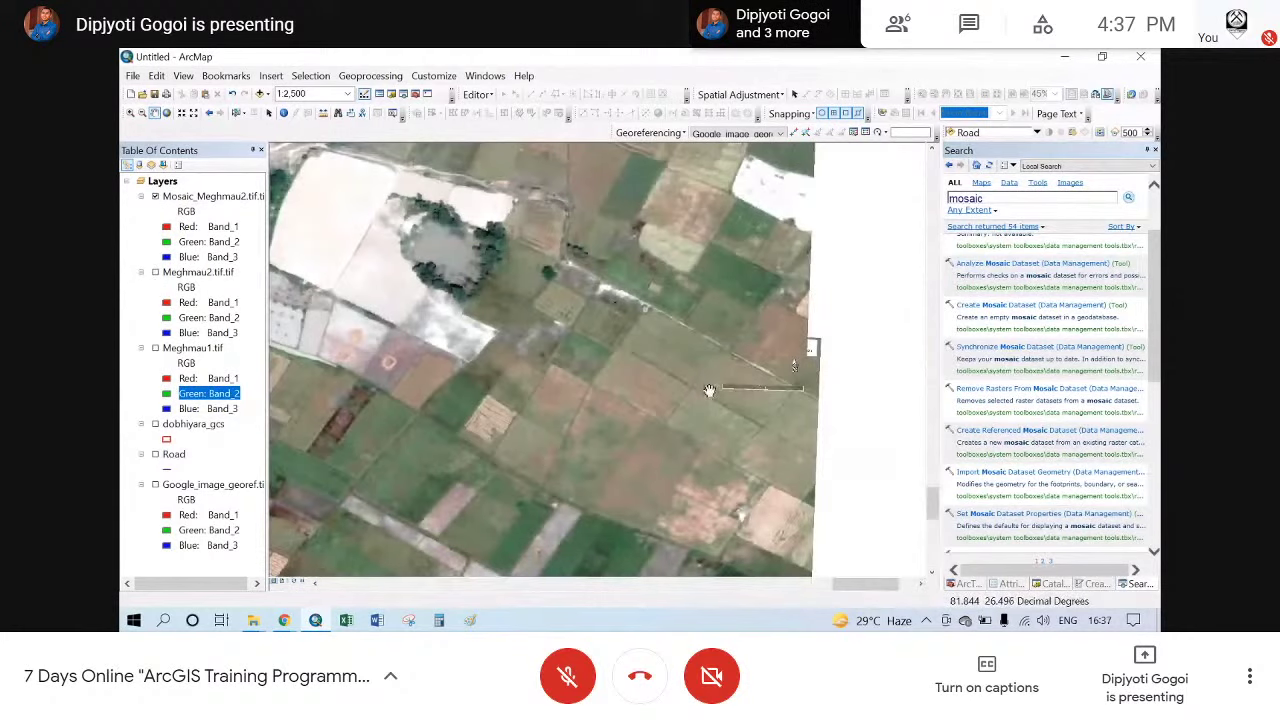
drag(708, 390, 918, 320)
click(155, 196)
click(155, 196)
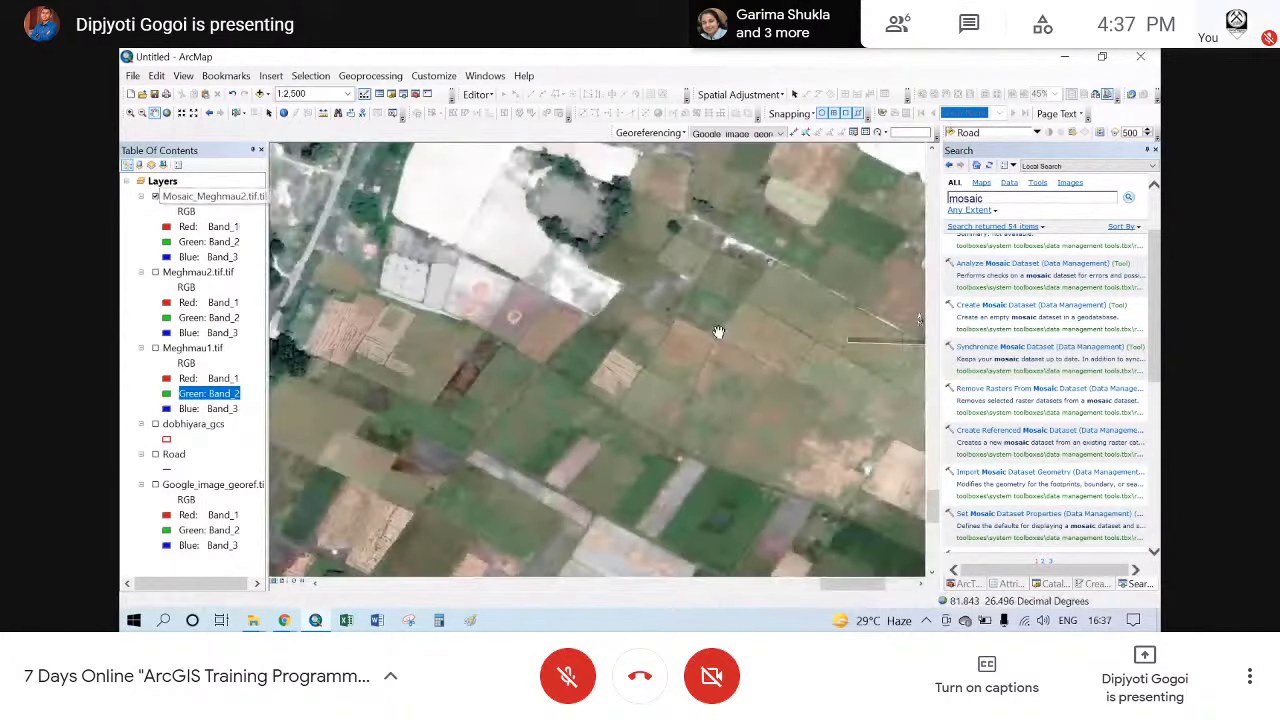
click(155, 272)
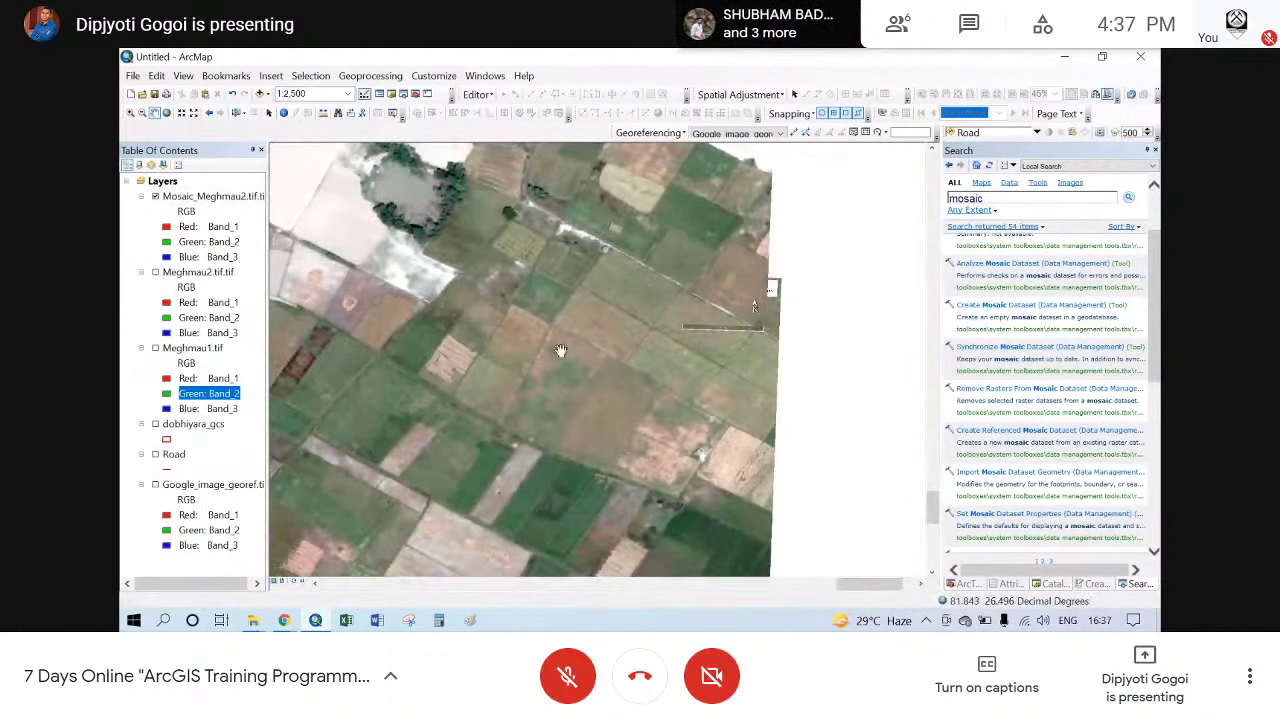
drag(670, 310, 812, 306)
scroll(657, 293, up, 5)
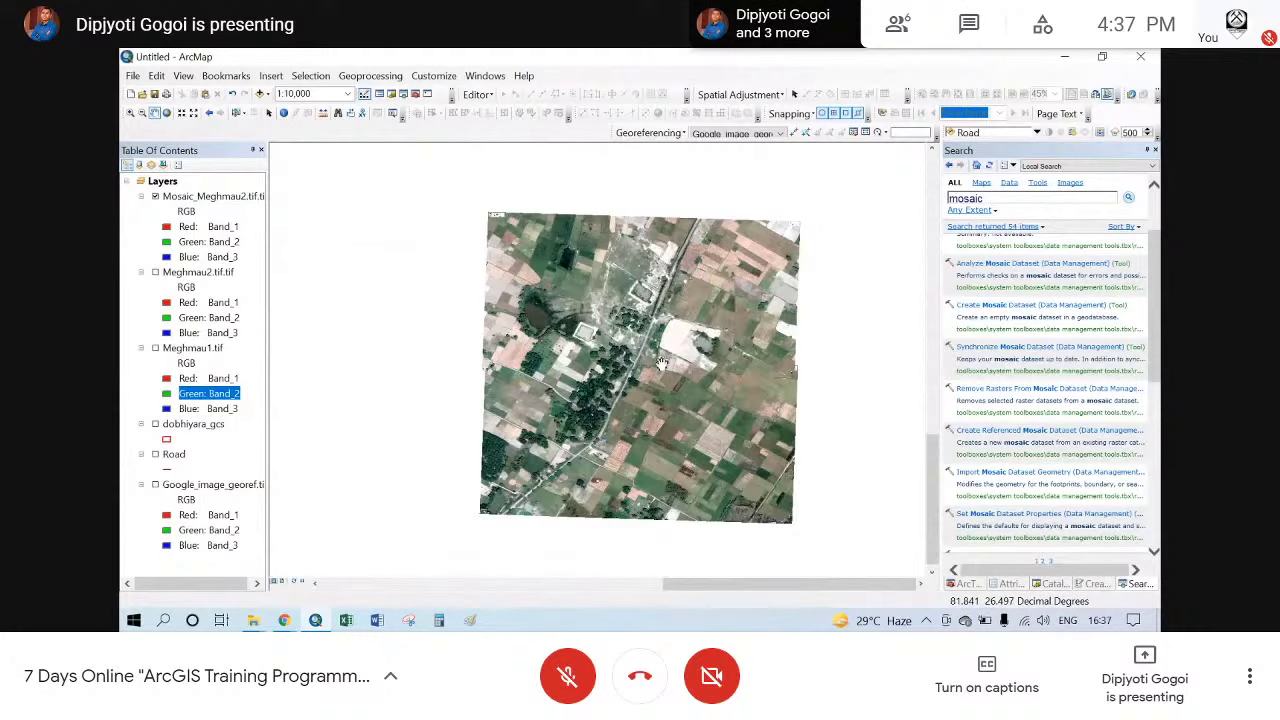
drag(665, 370, 596, 360)
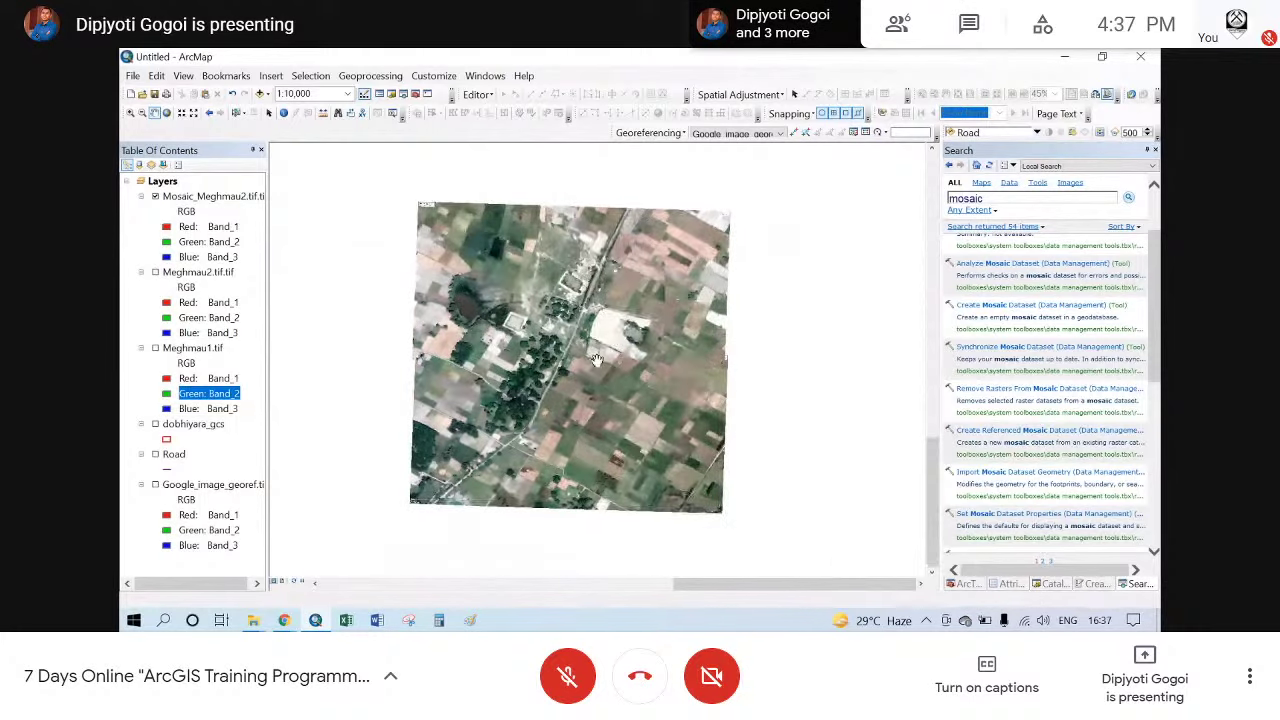
scroll(632, 332, down, 1)
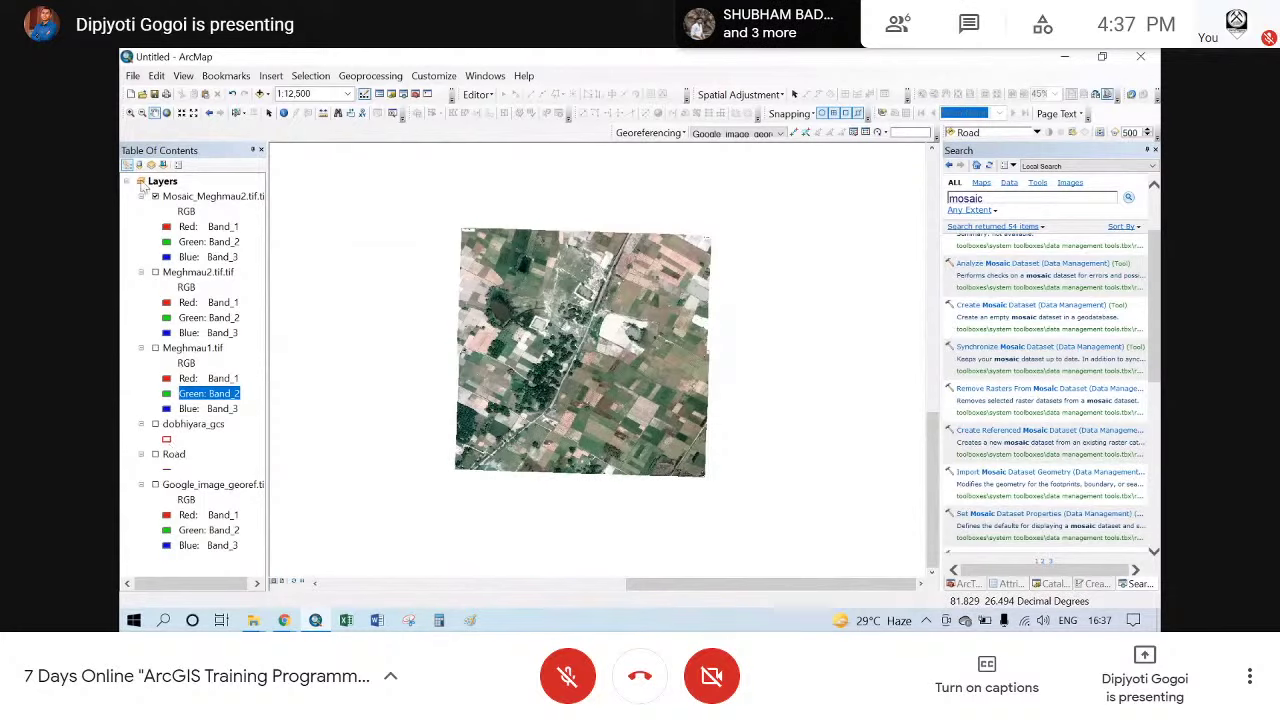
- List the layers by source to check their file locations, and return to drawing order with a wider table of contents
click(139, 165)
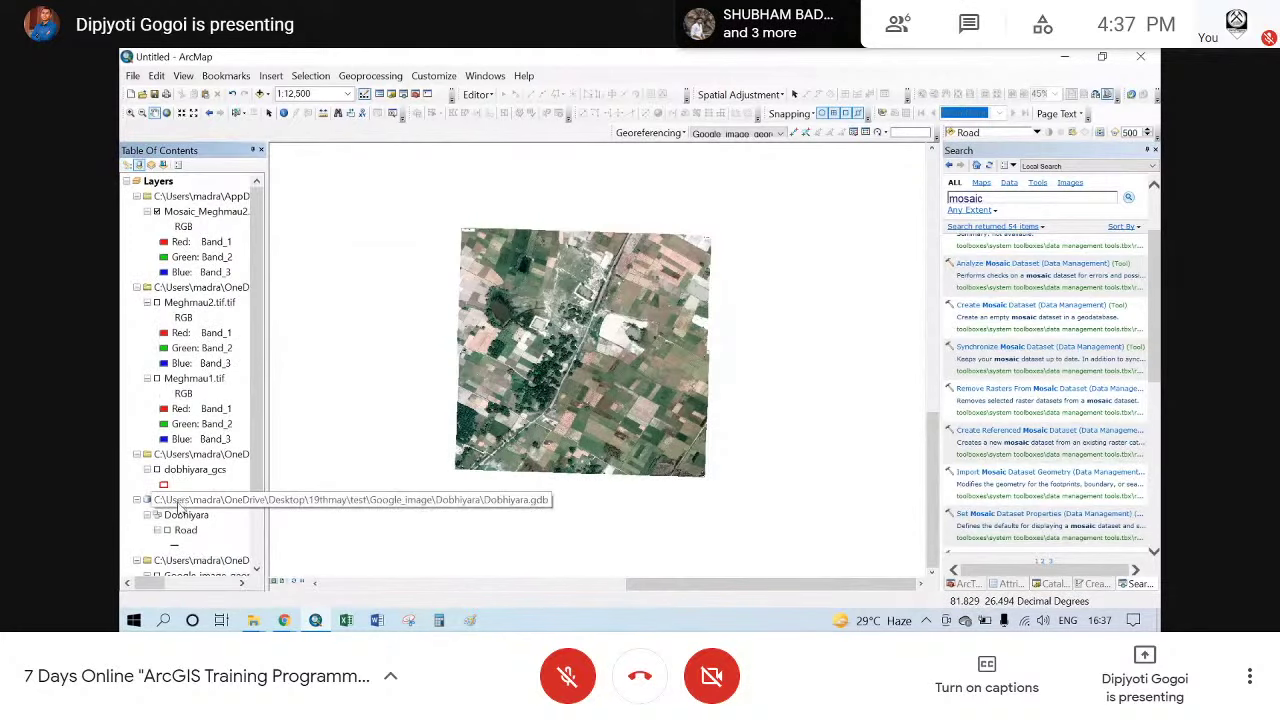
click(127, 166)
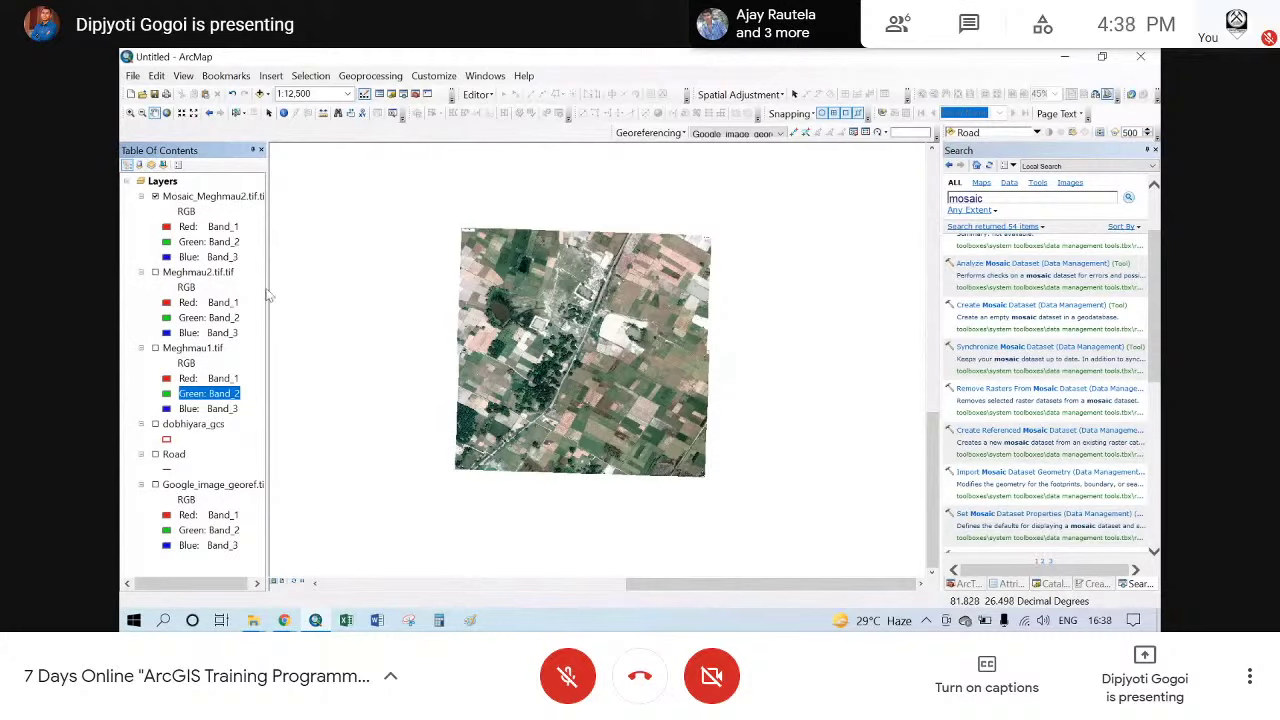
drag(266, 287, 303, 291)
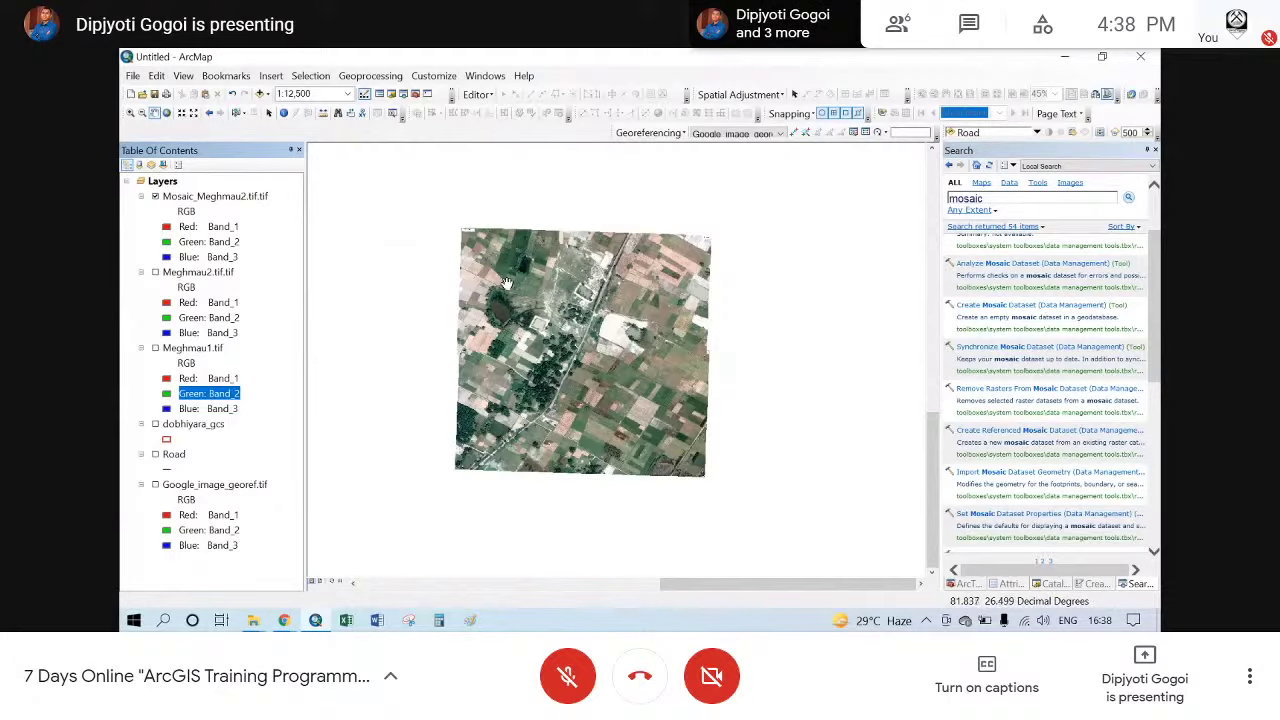
- Turn off the Mosaic_Meghmau2.tif.tif layer and remove the Meghmau2.tif.tif and Meghmau1.tif layers from the map
click(155, 197)
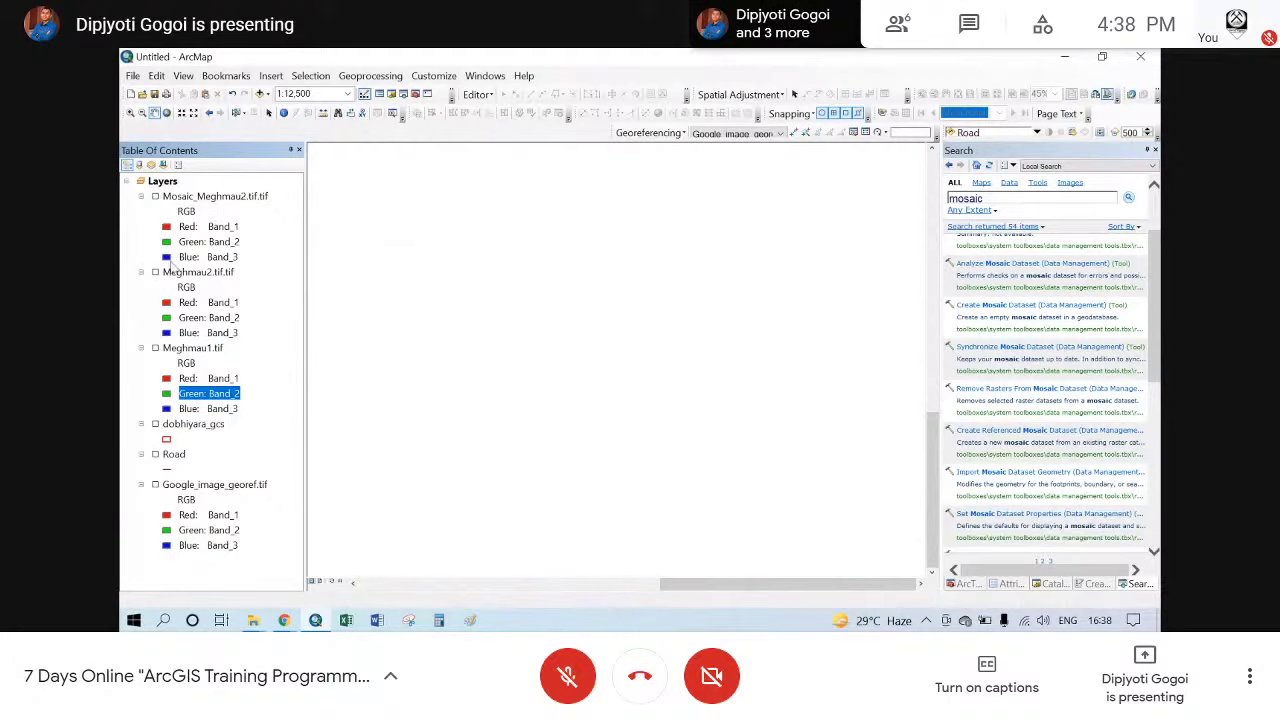
click(190, 273)
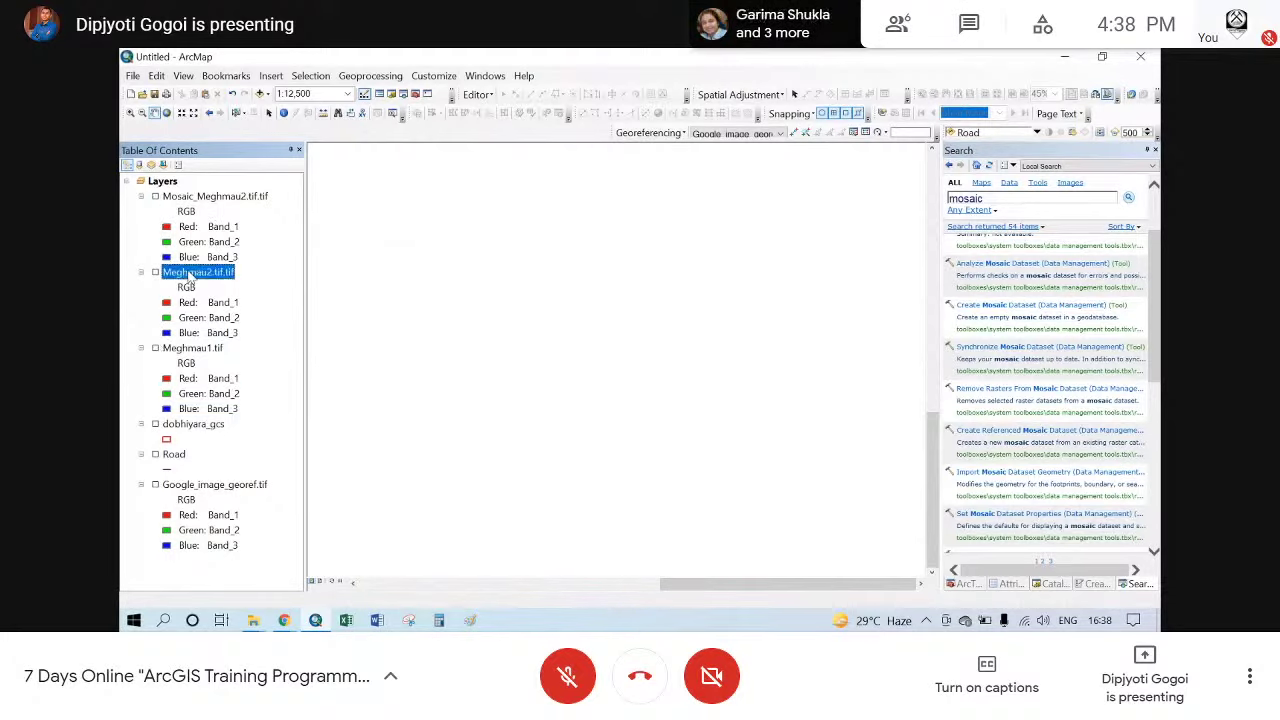
right_click(190, 279)
click(220, 297)
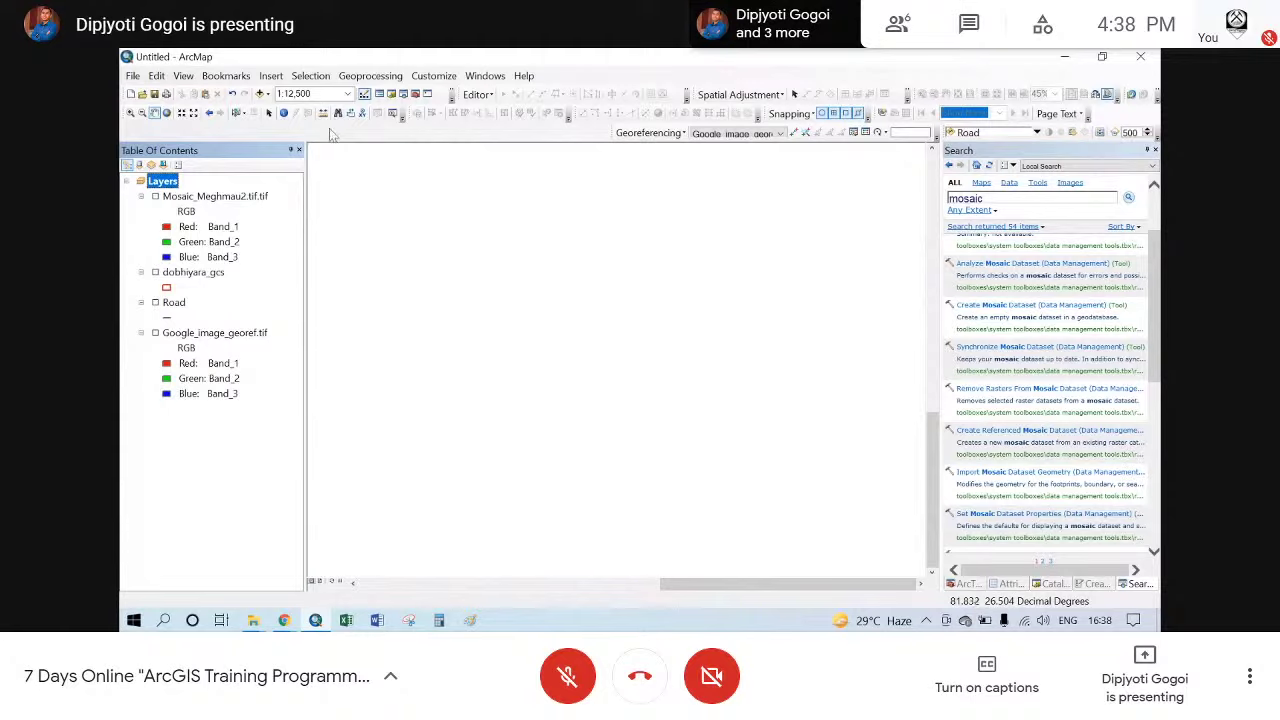
- Open the Add Data dialog
click(260, 93)
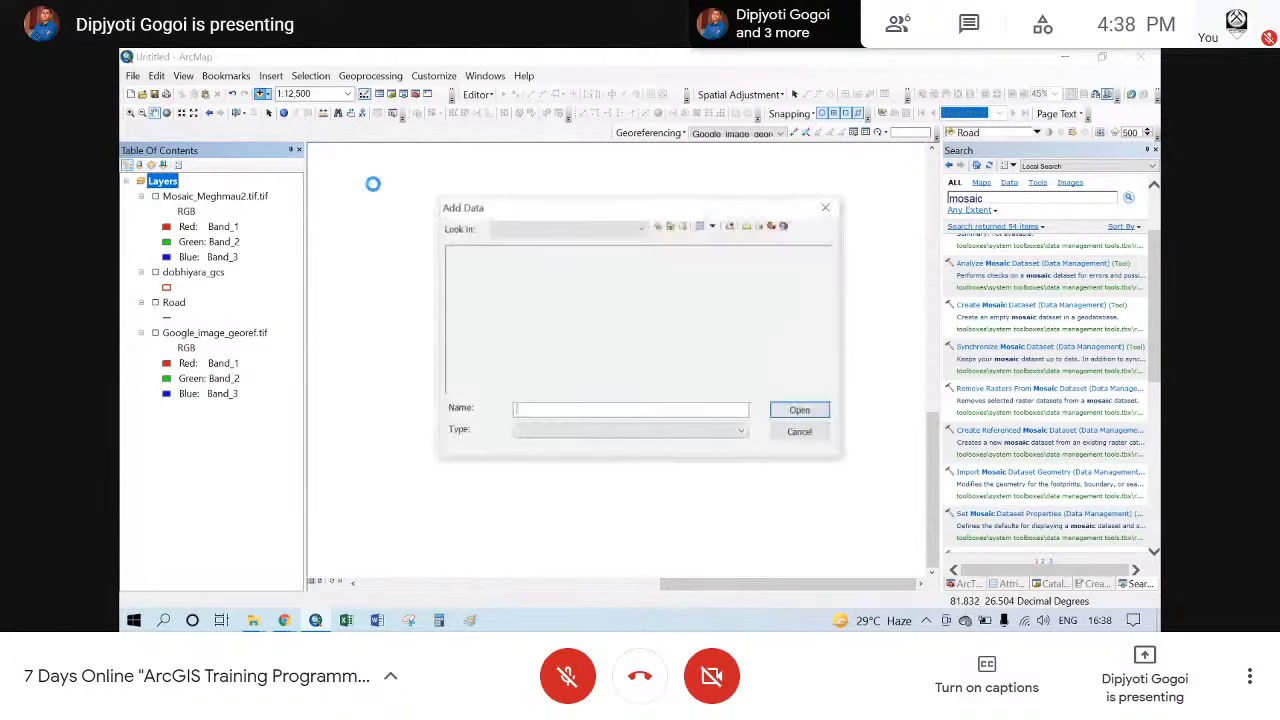
- Add dobhiyara.shp from the Dobhiyara folder to the map and zoom to its extent
click(658, 227)
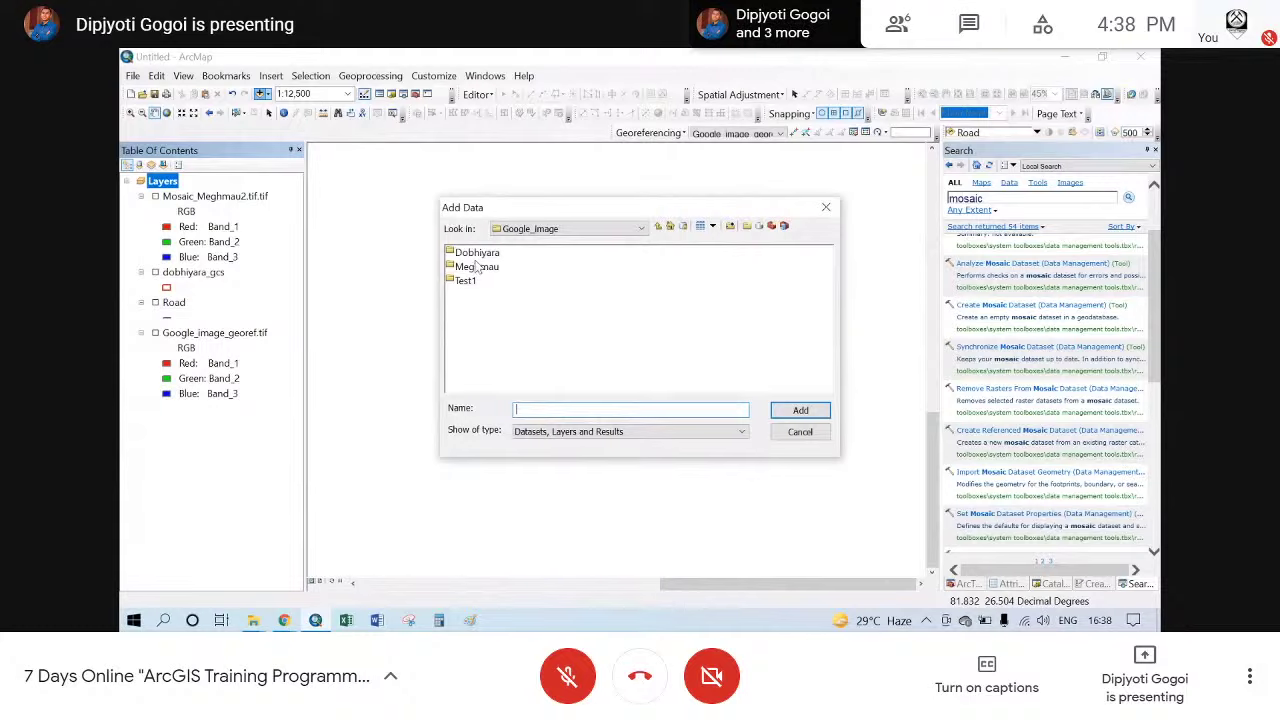
double_click(476, 253)
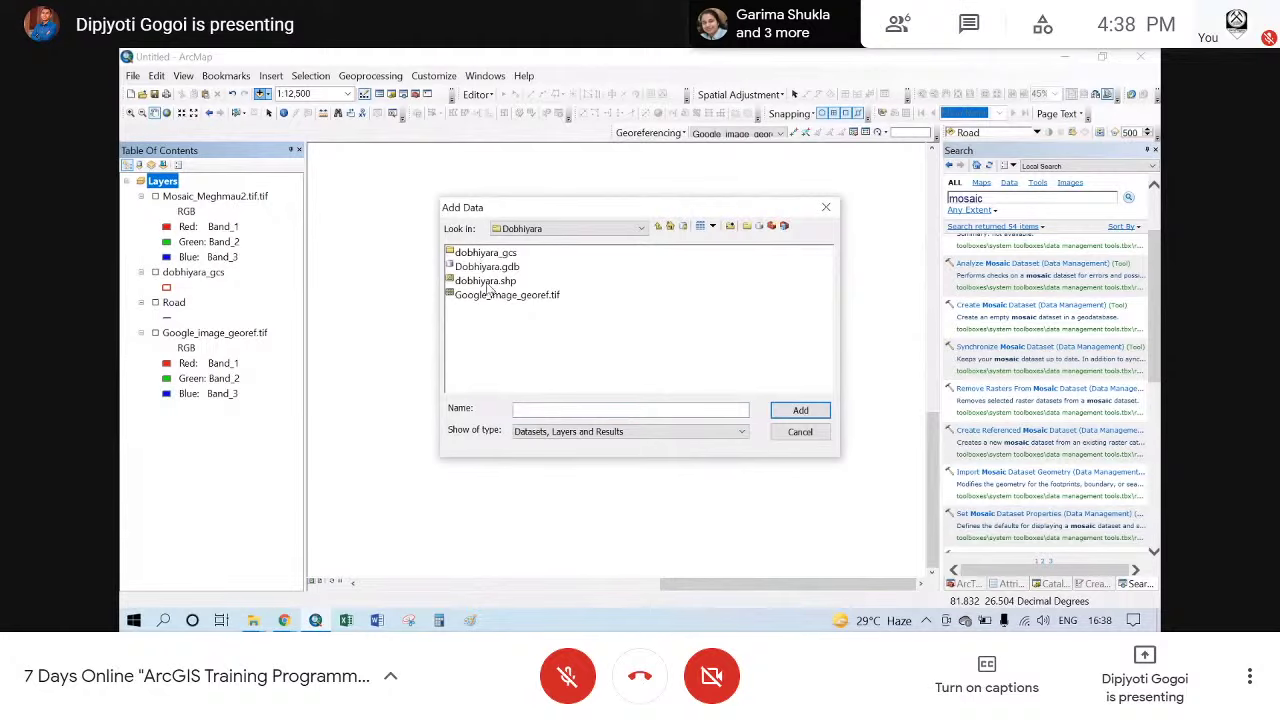
click(474, 284)
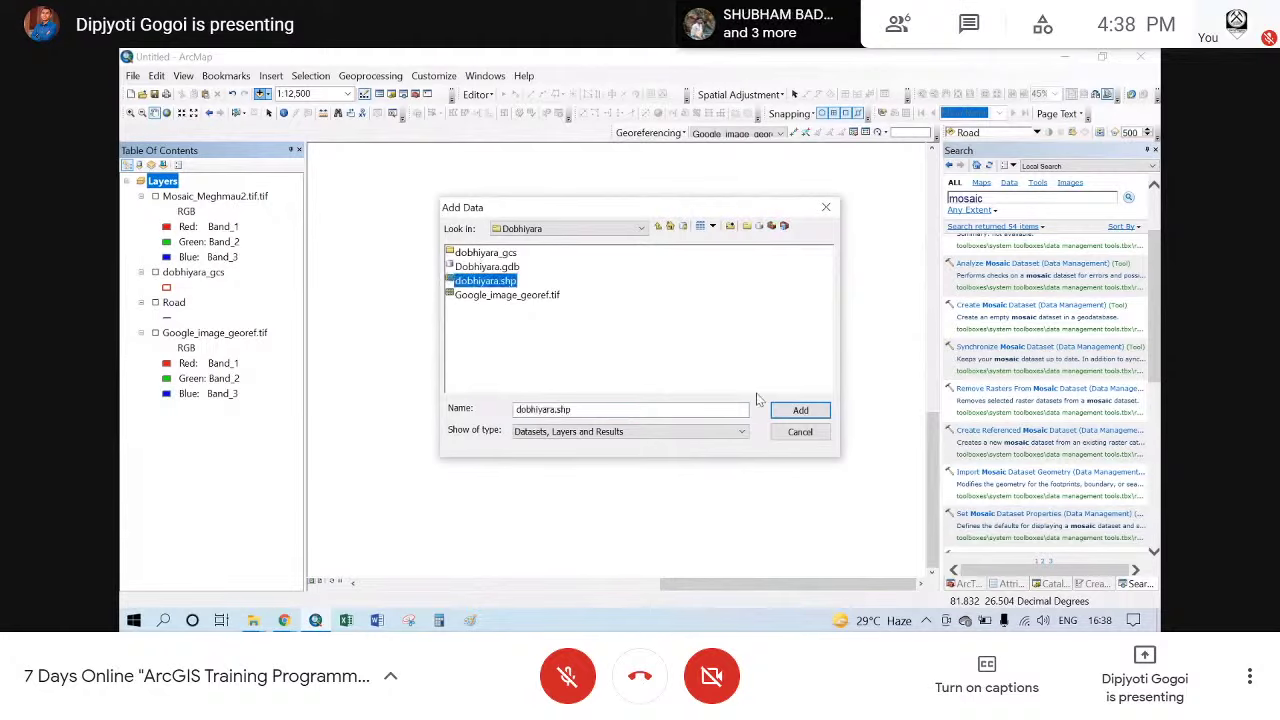
click(795, 416)
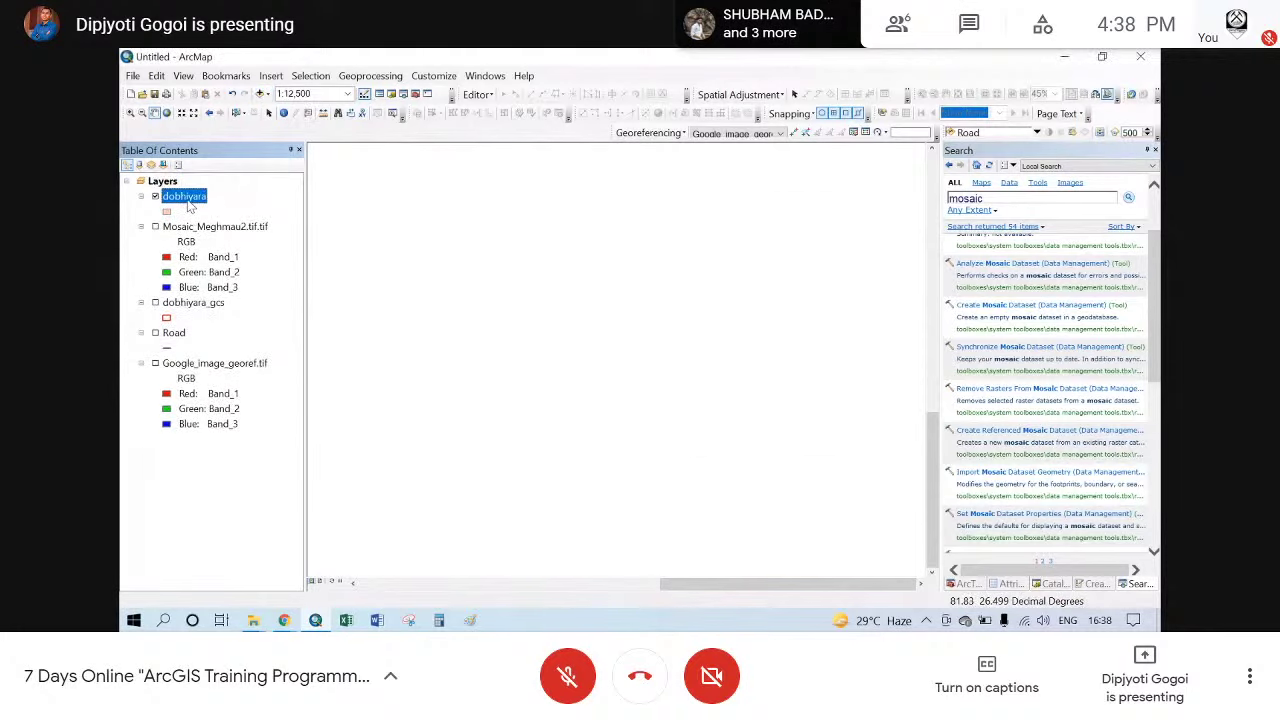
right_click(188, 205)
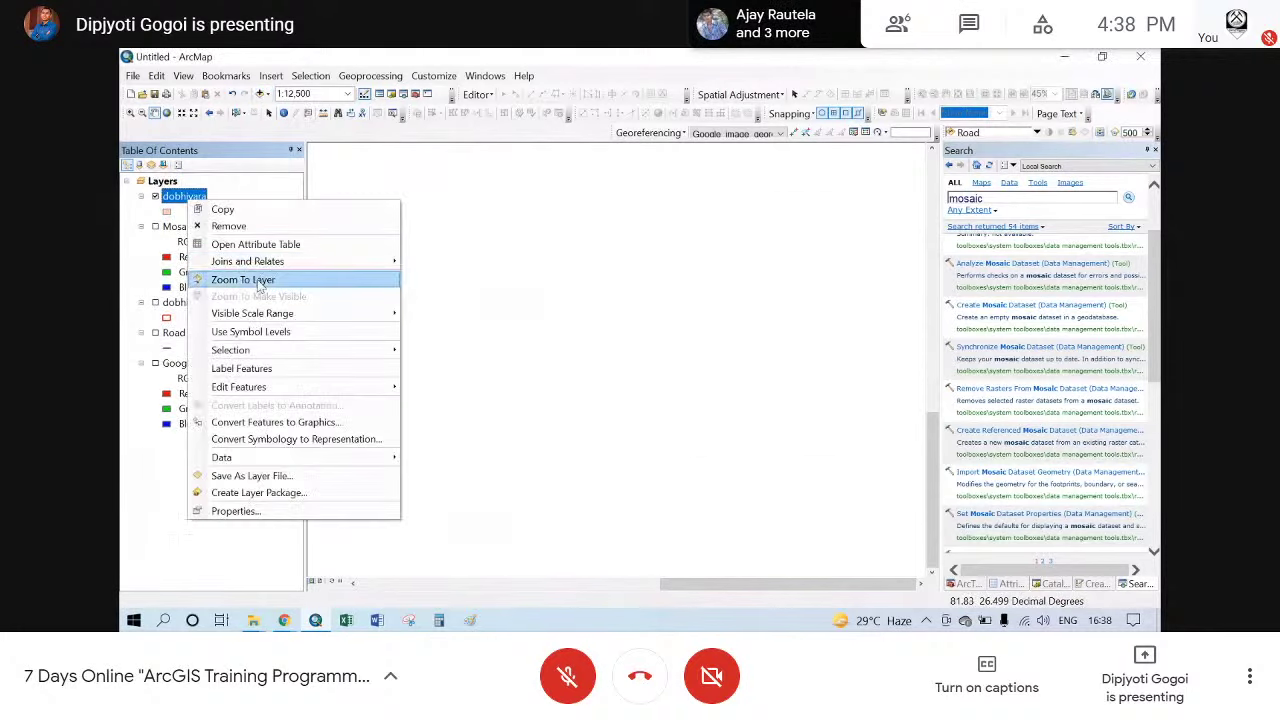
click(243, 280)
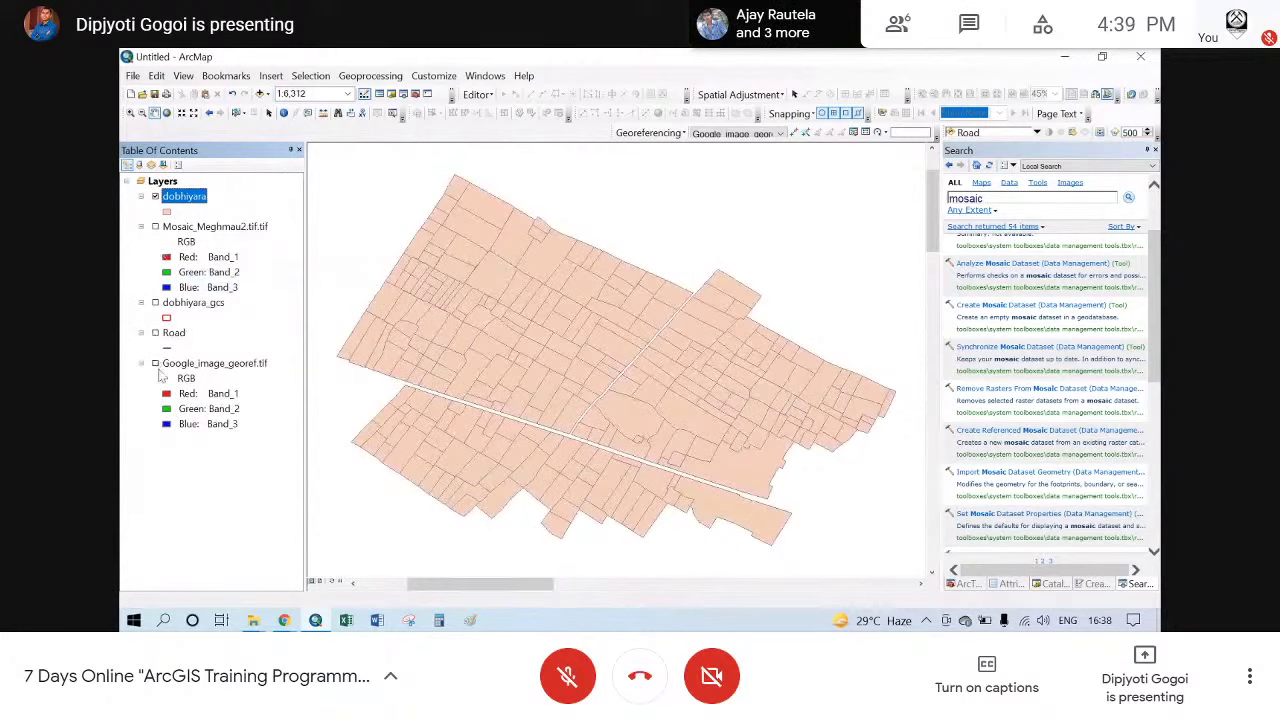
- Turn on the Google_image_georef.tif layer and give the dobhiyara polygons the Hollow symbol
click(155, 364)
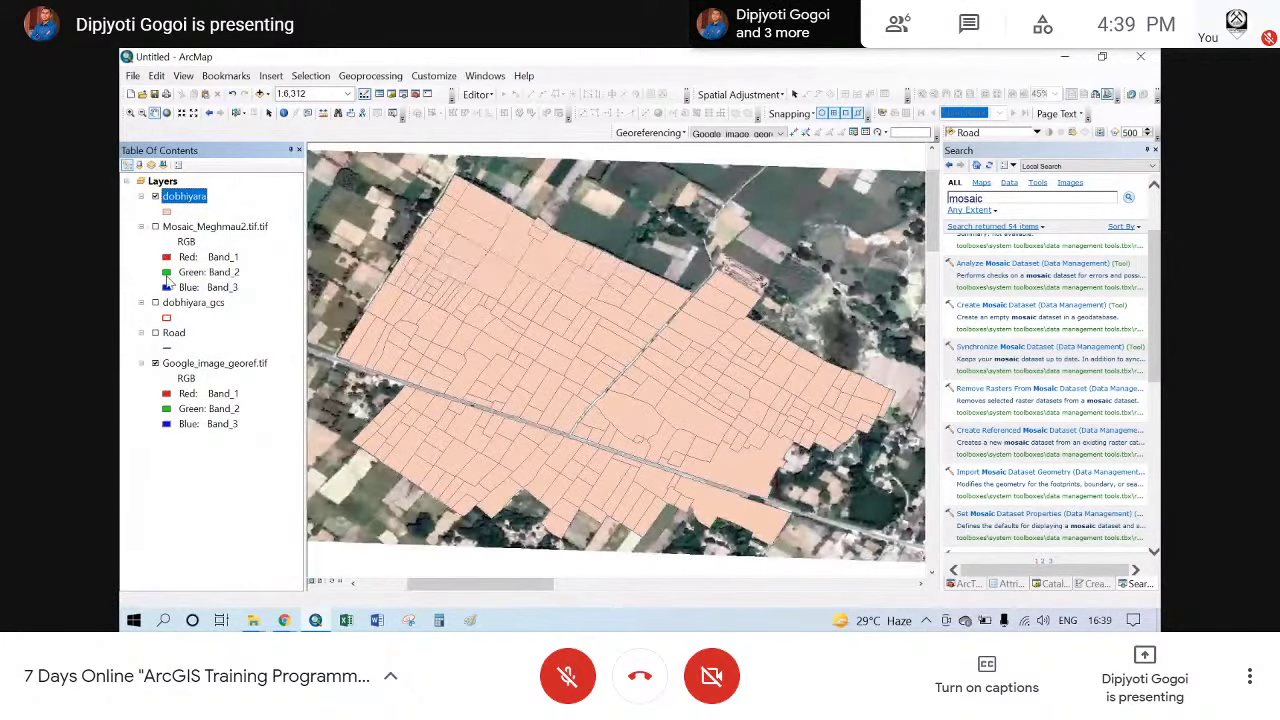
click(167, 211)
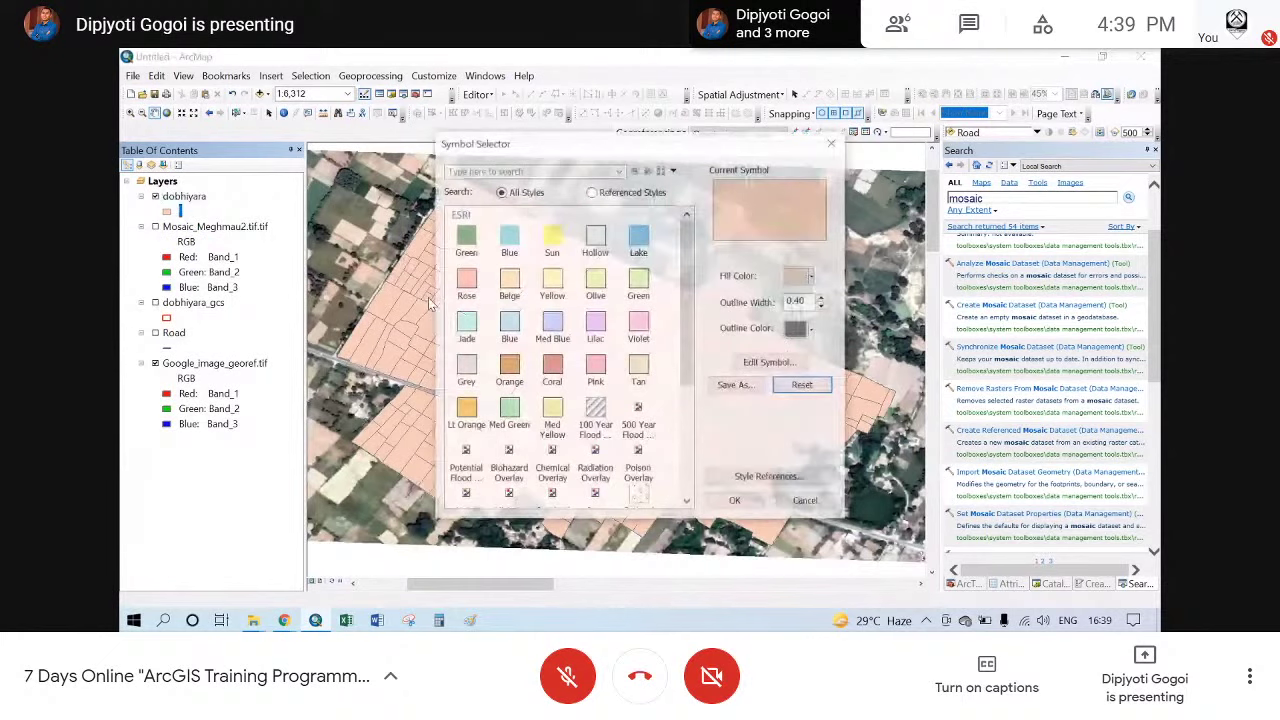
click(595, 240)
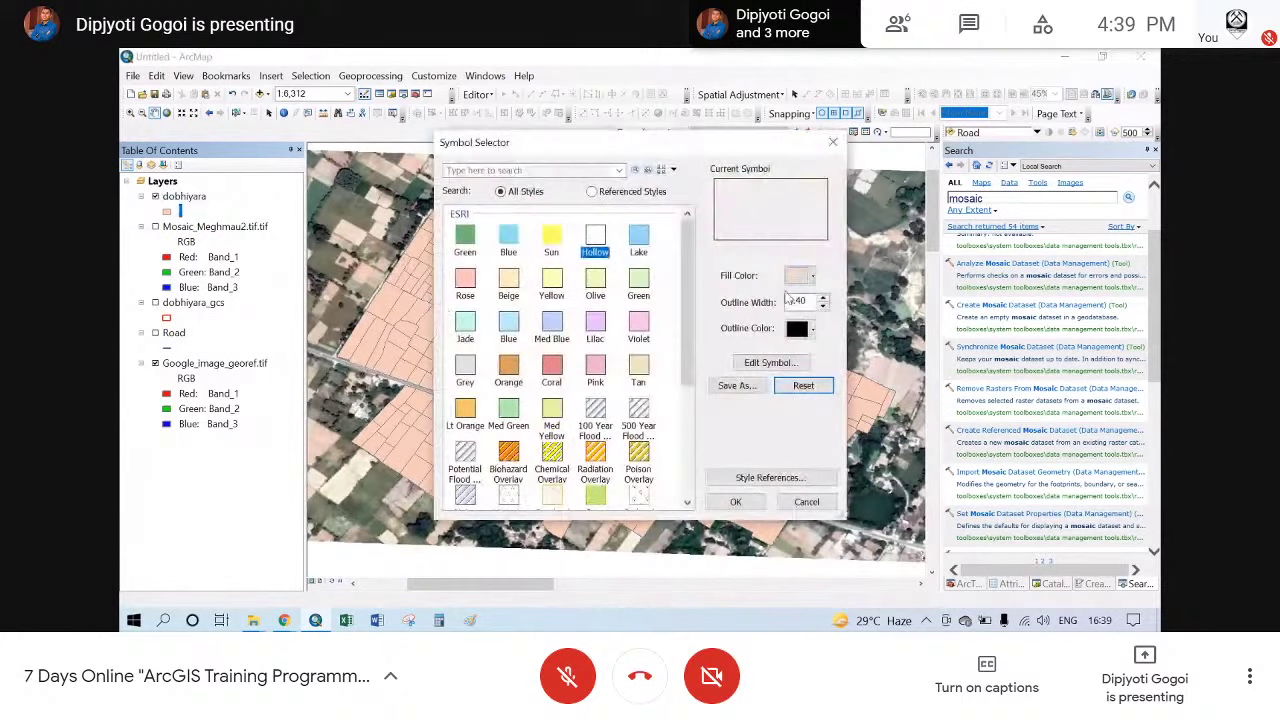
click(737, 502)
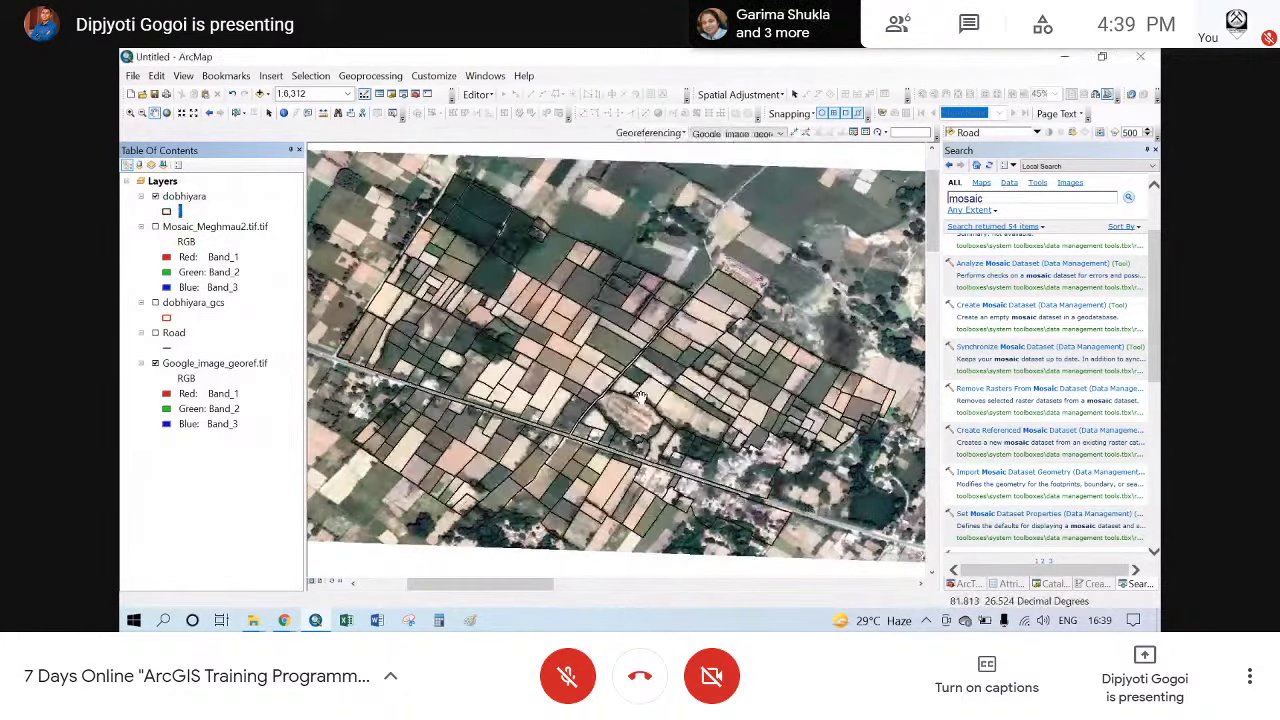
- Close the search results and inspect the fields on the satellite image with the dobhiyara parcel boundaries shown and hidden
drag(649, 400, 653, 362)
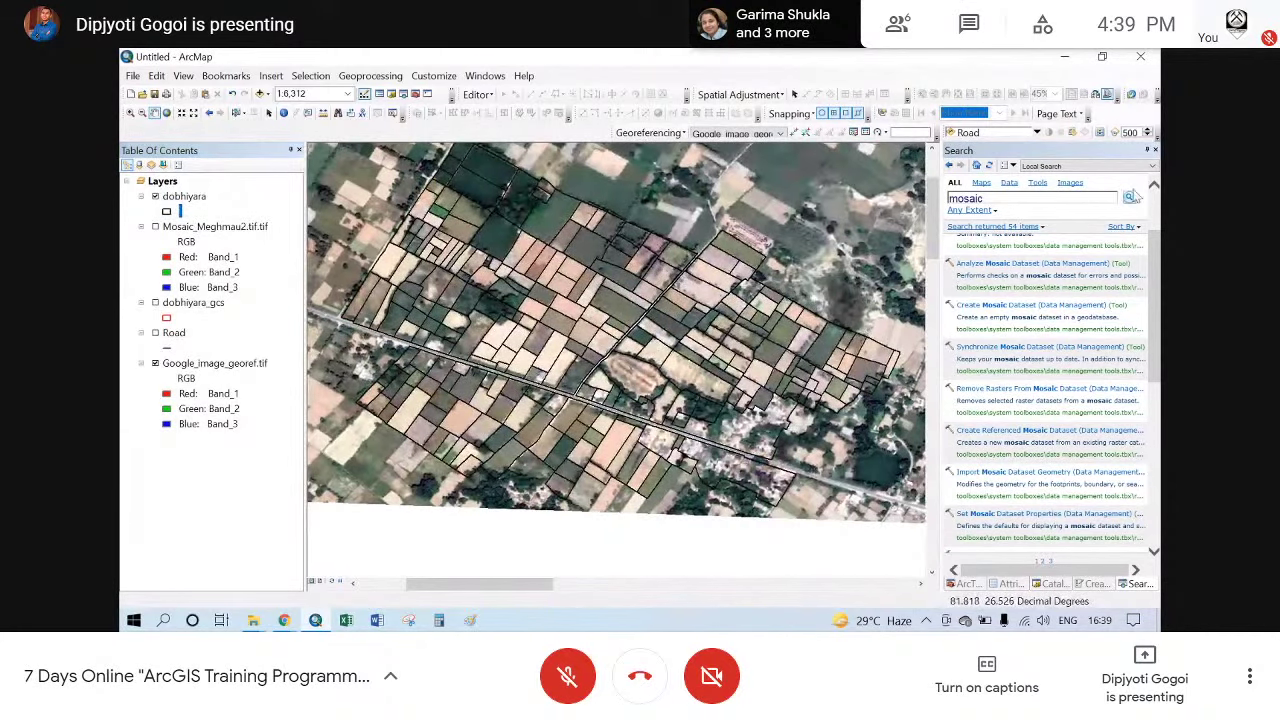
click(1155, 150)
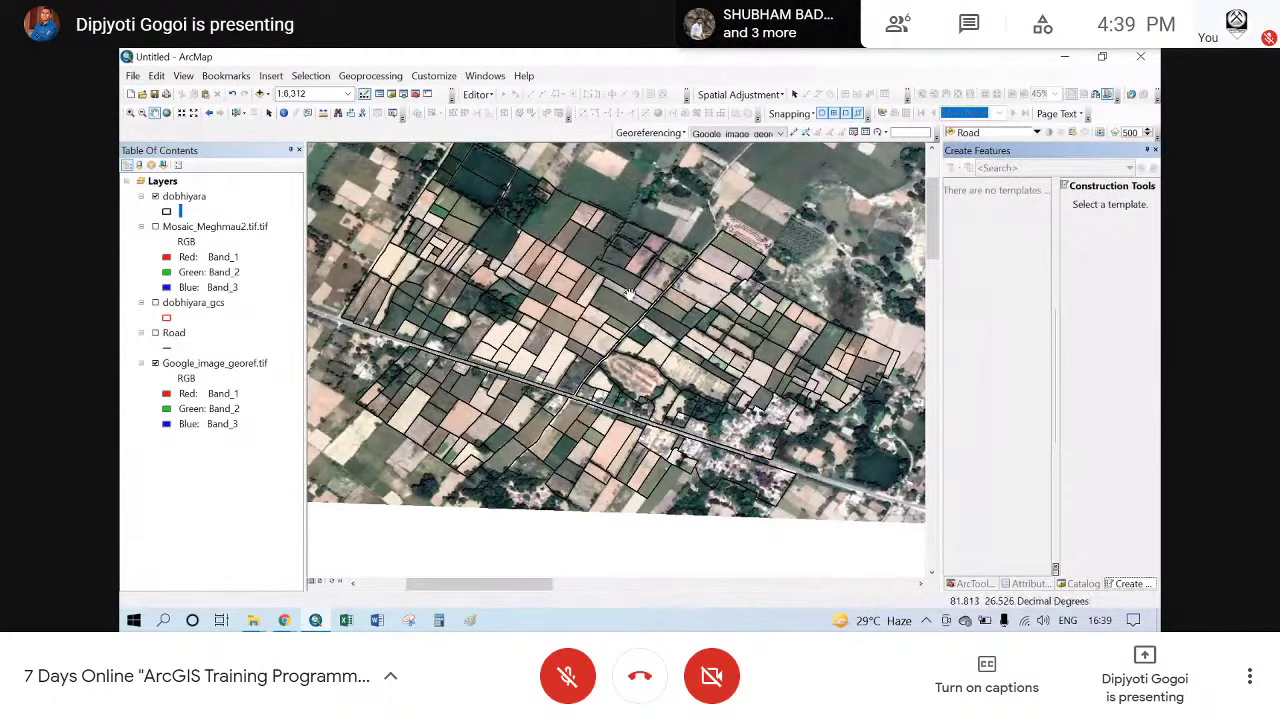
drag(683, 293, 701, 297)
scroll(448, 231, up, 1)
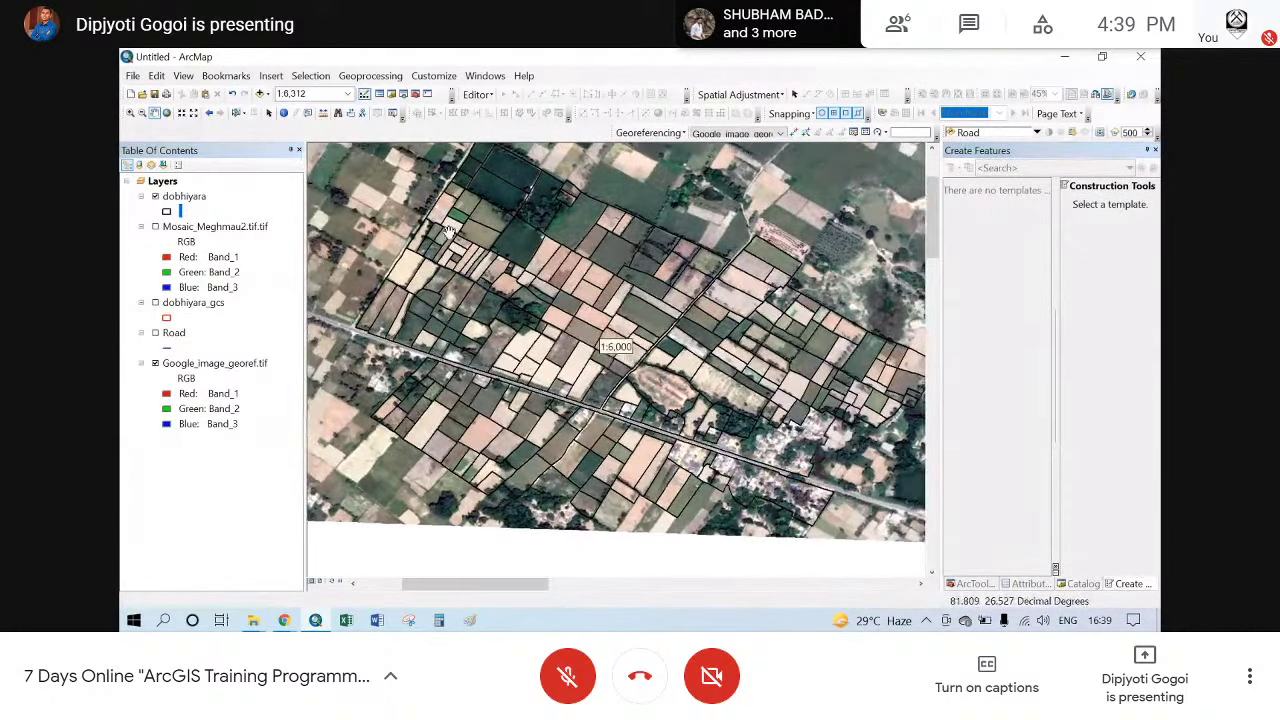
scroll(448, 231, up, 1)
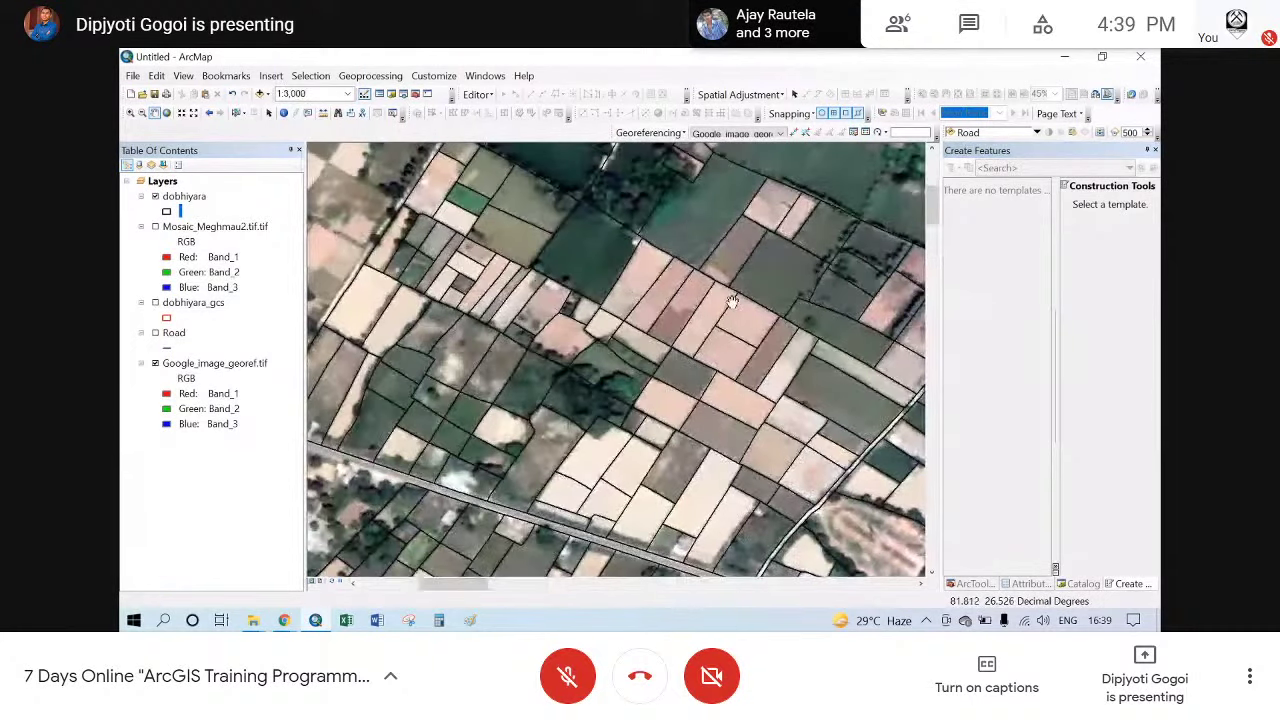
click(156, 197)
drag(732, 302, 663, 297)
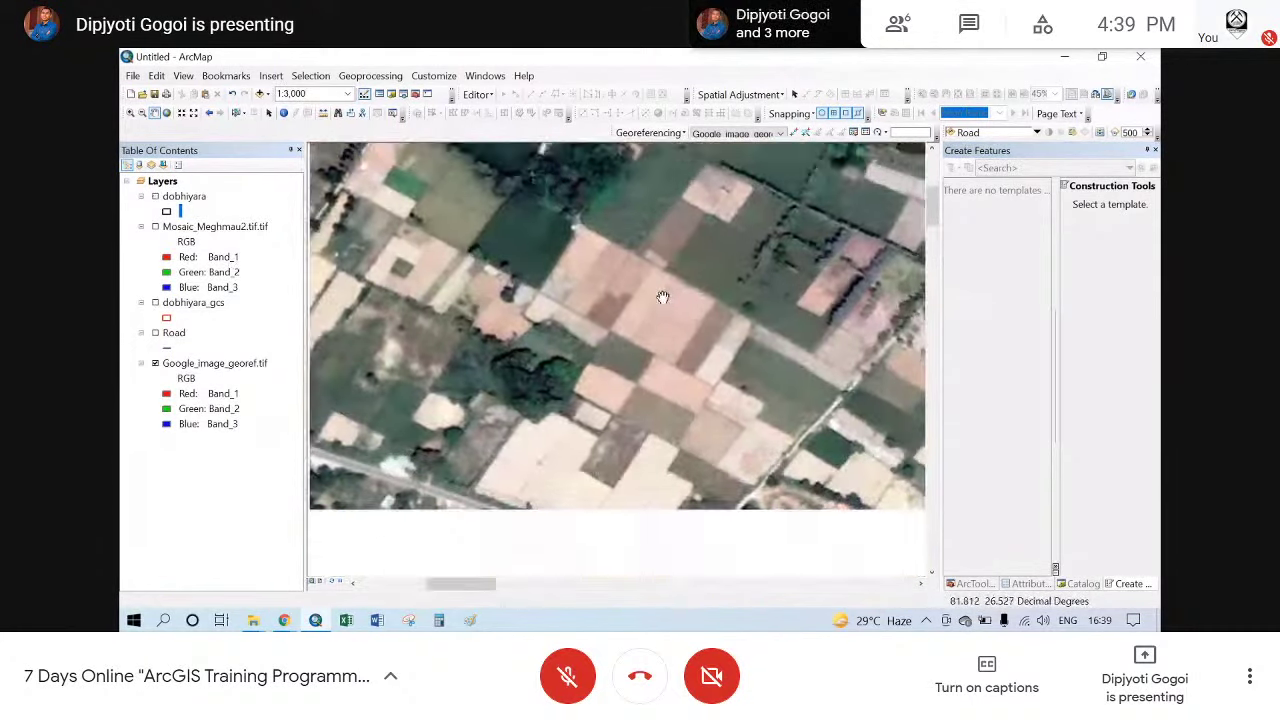
scroll(663, 297, up, 2)
drag(612, 345, 575, 247)
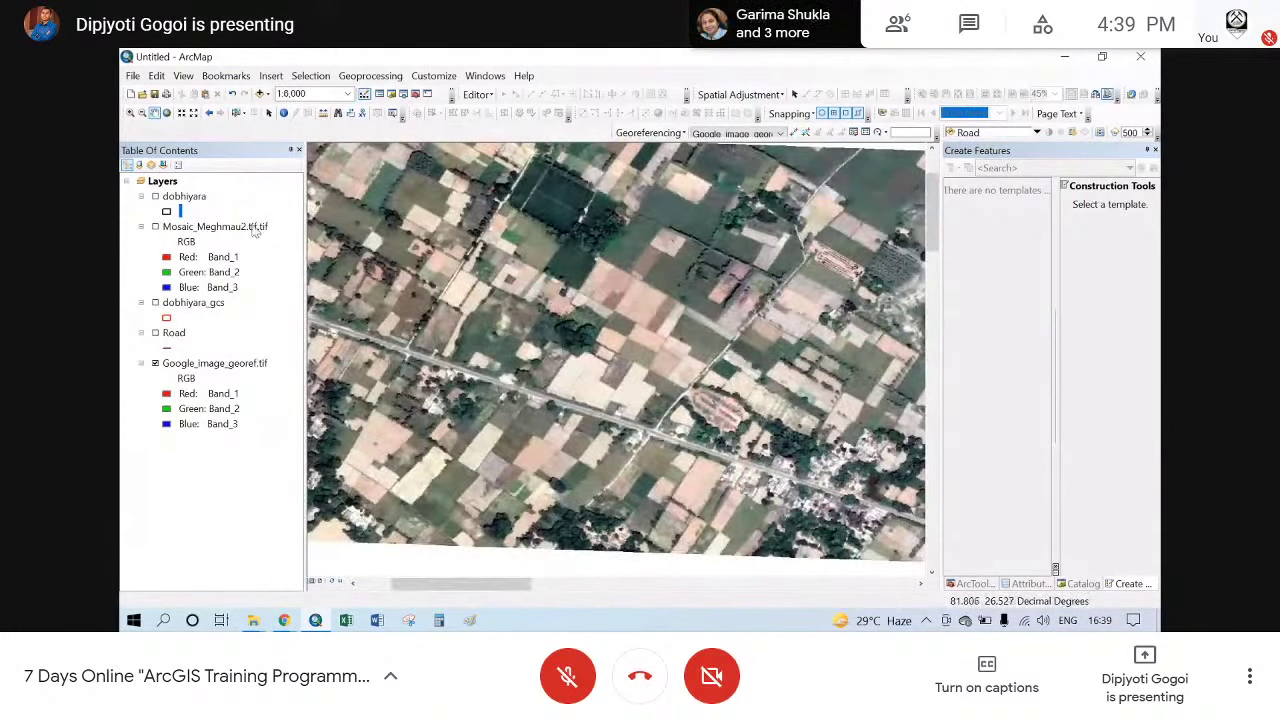
- Compare the dobhiyara parcel boundaries with the field edges on the image by switching the layer on and off
click(155, 197)
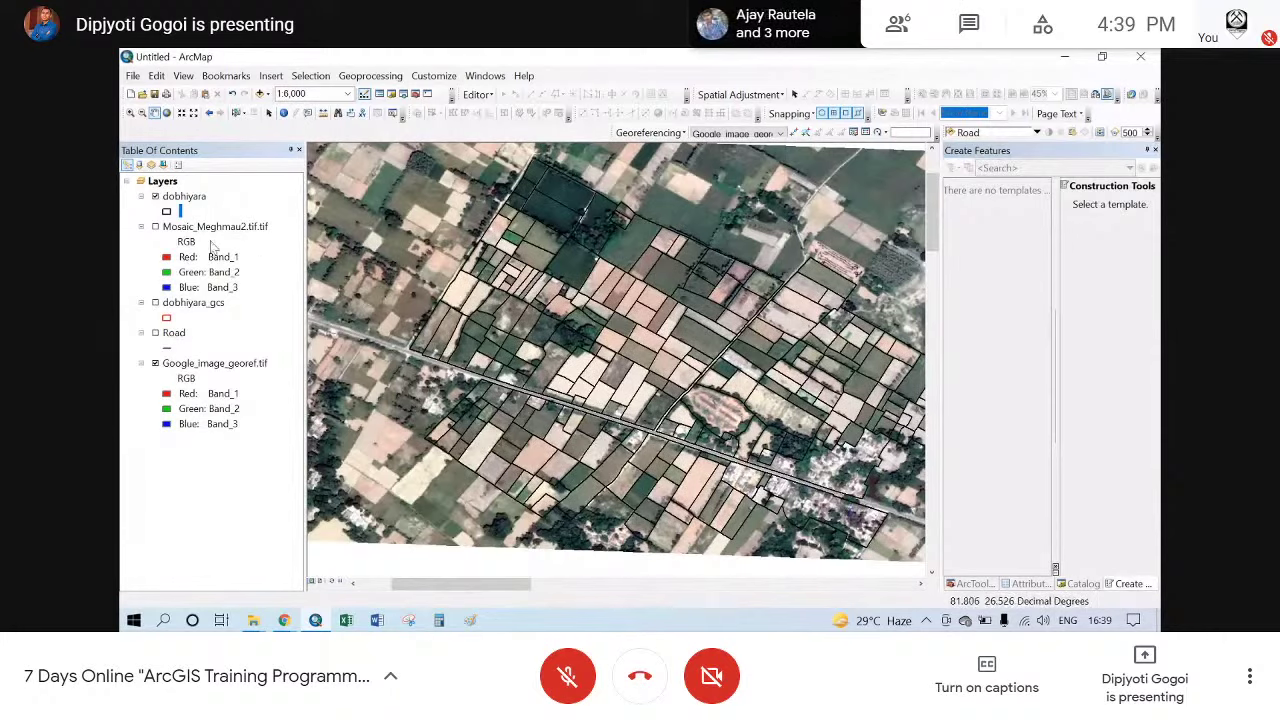
click(156, 197)
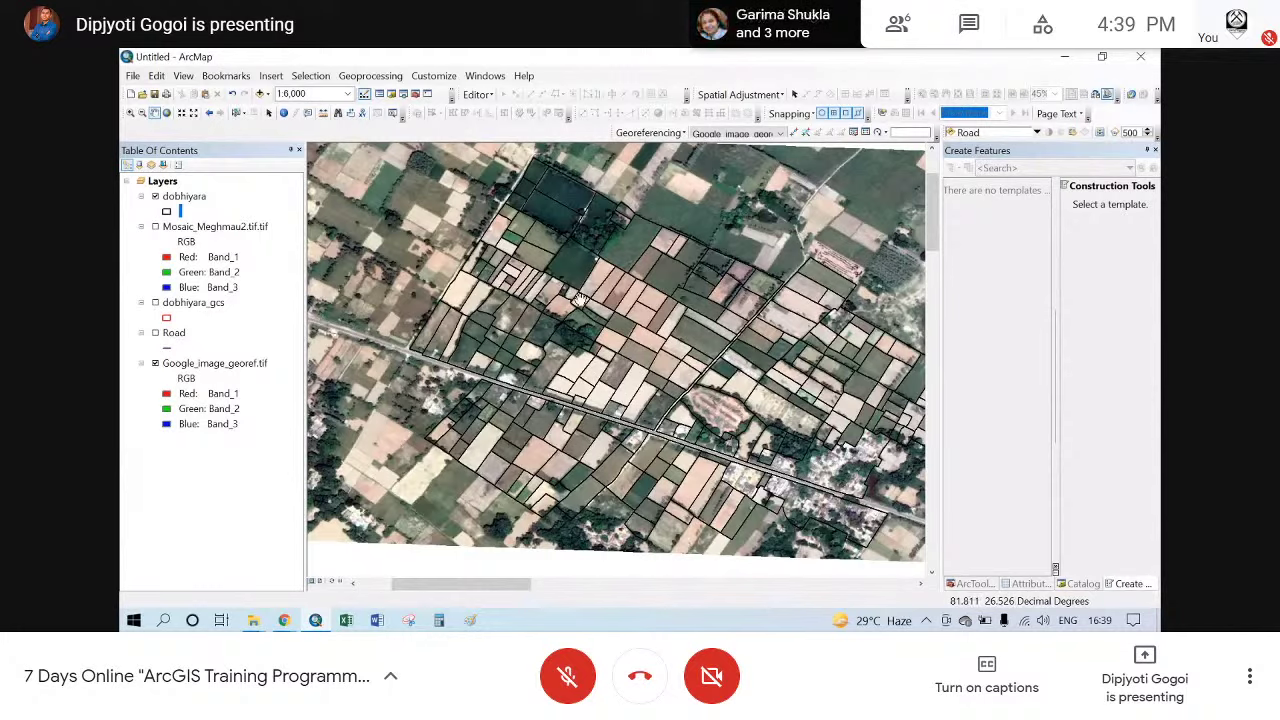
scroll(580, 298, up, 1)
scroll(588, 305, up, 2)
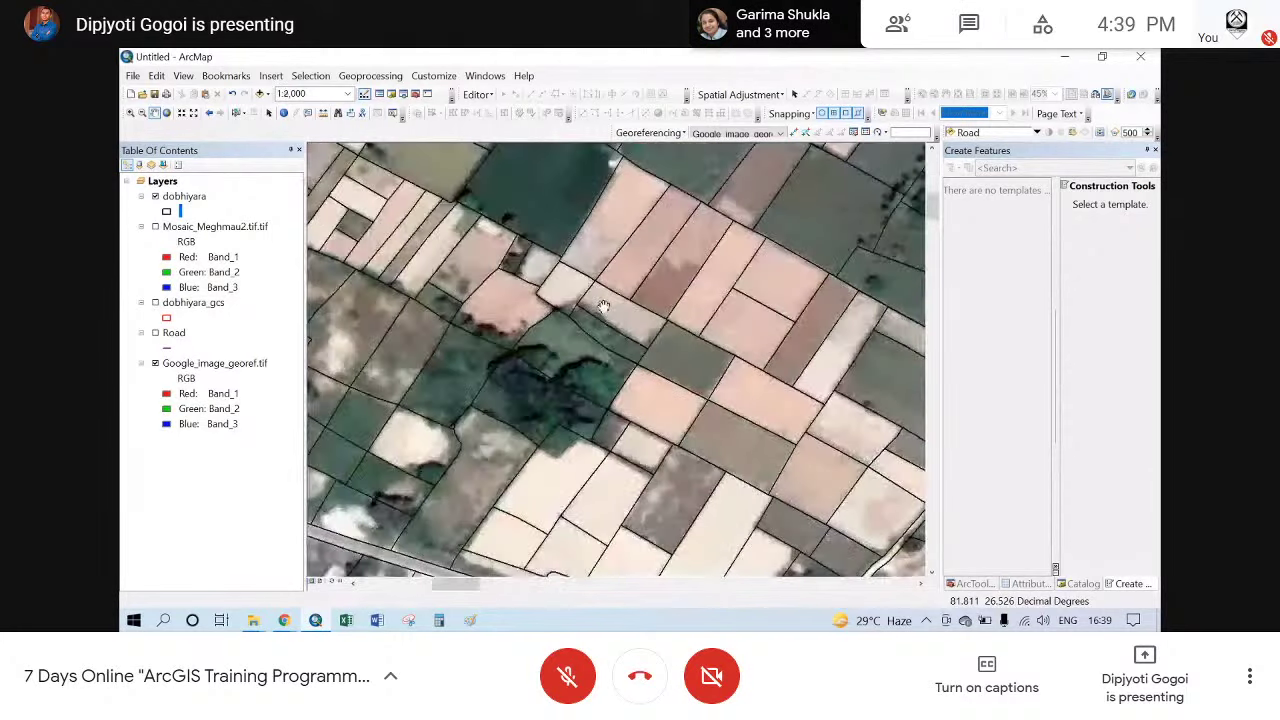
drag(604, 305, 565, 285)
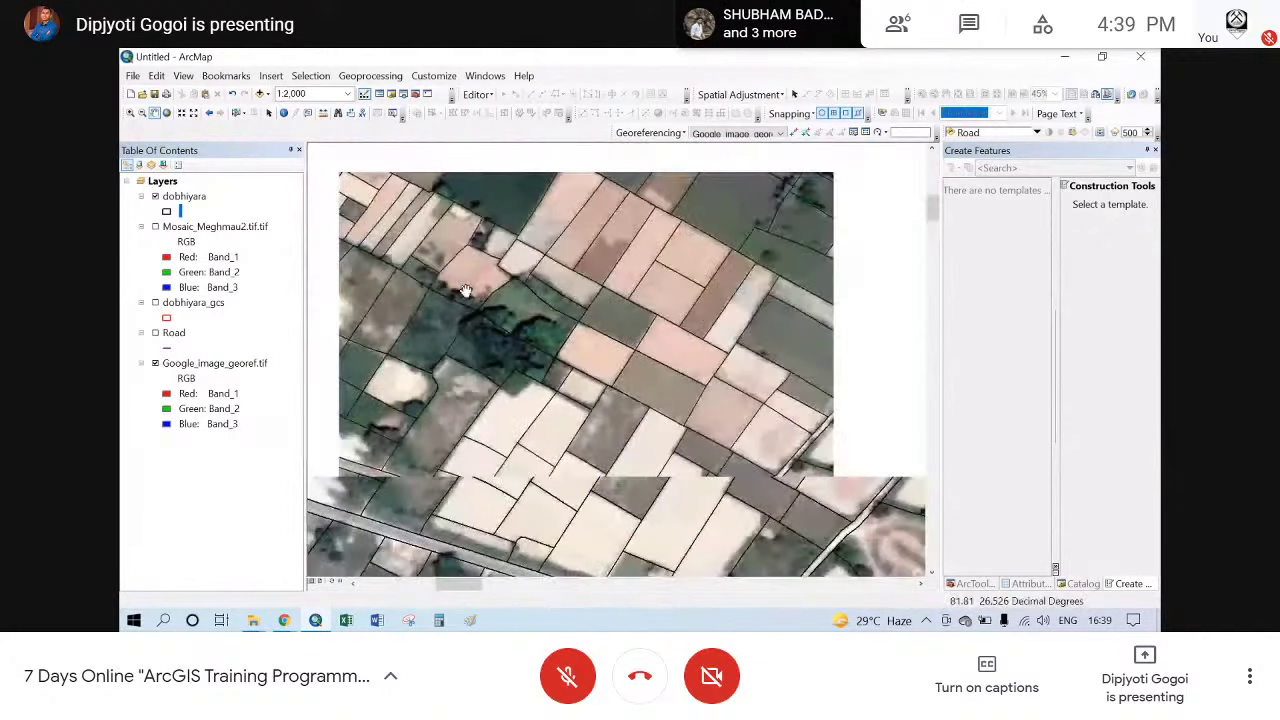
scroll(465, 290, down, 2)
drag(758, 345, 634, 281)
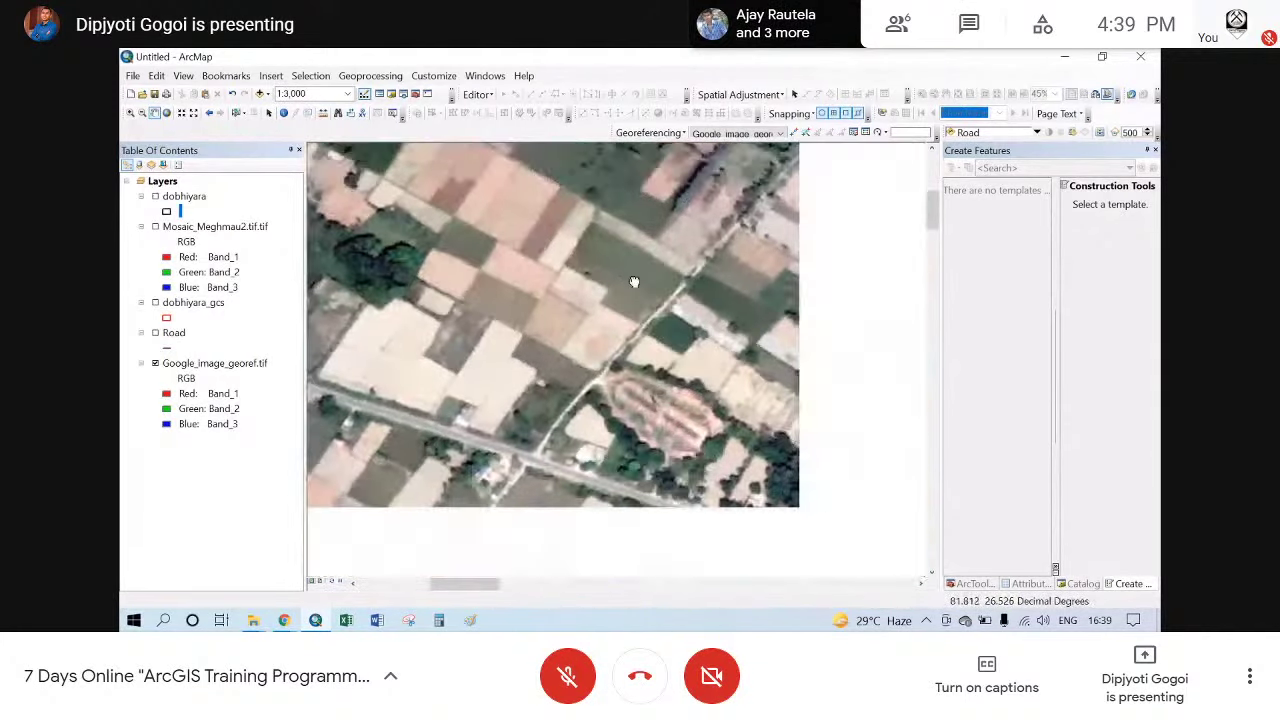
scroll(634, 281, down, 2)
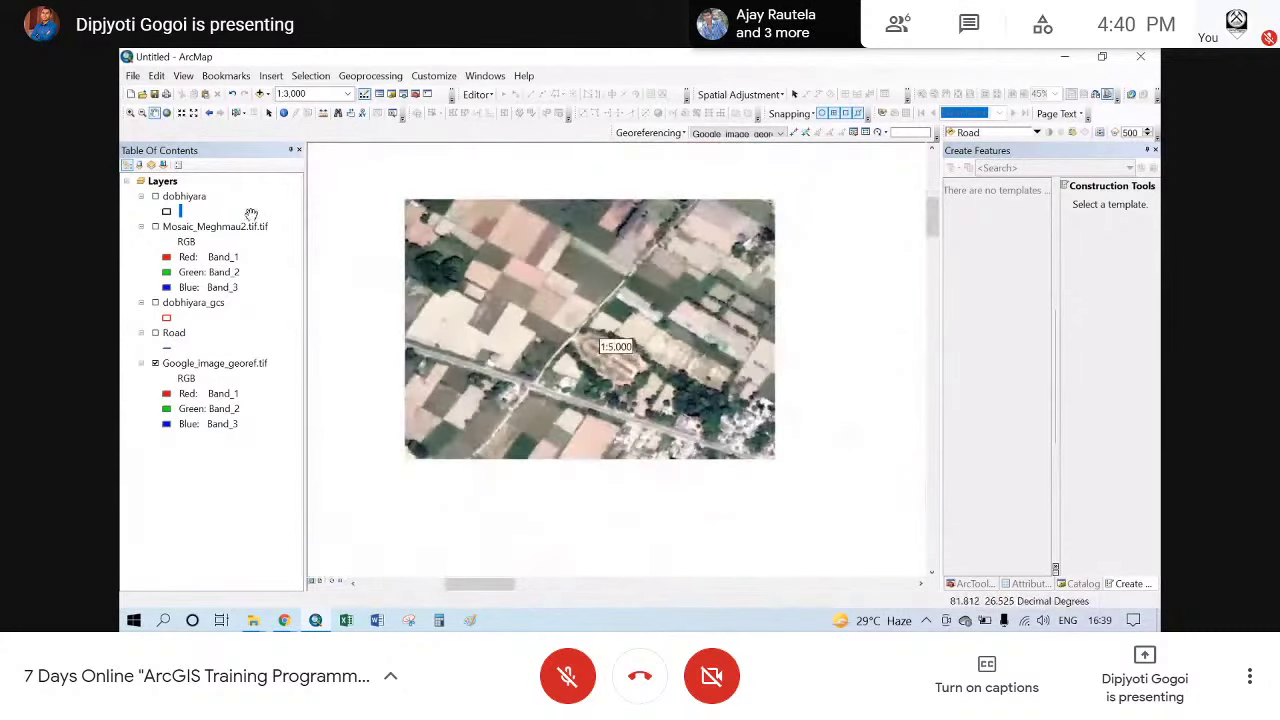
click(155, 196)
- Check the extent and coordinate system in the dobhiyara layer's source properties
right_click(185, 197)
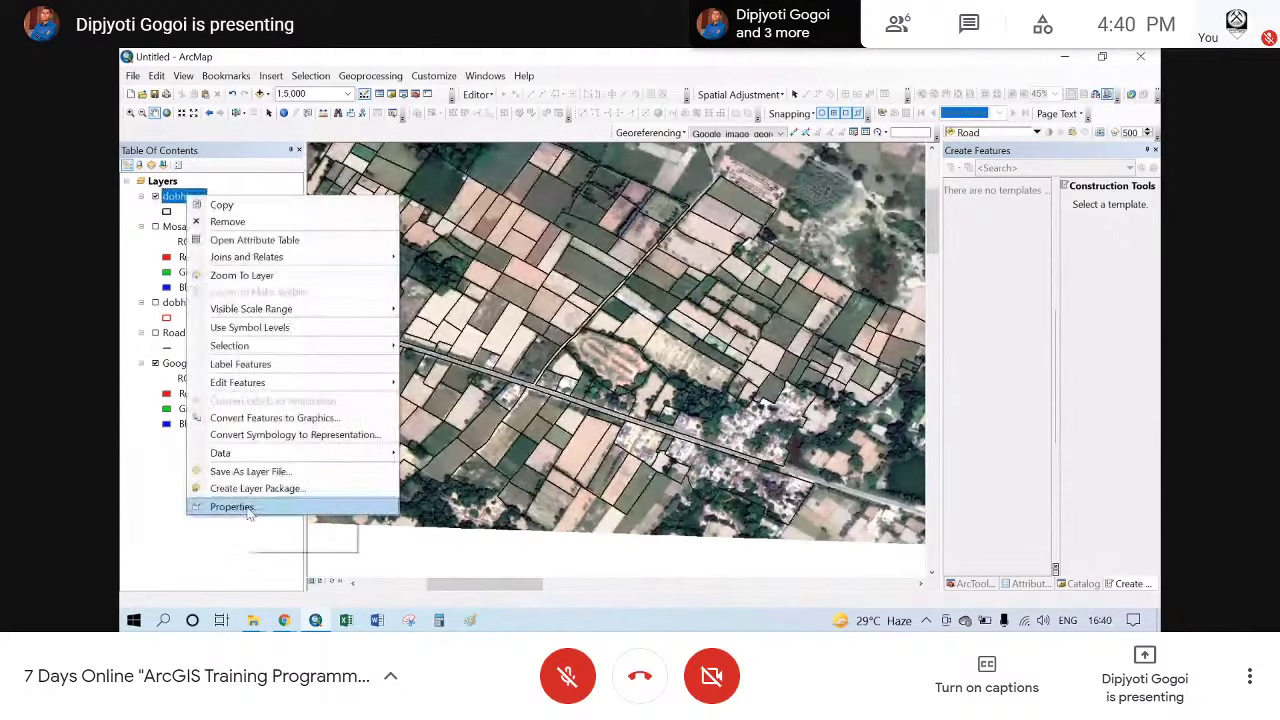
click(232, 507)
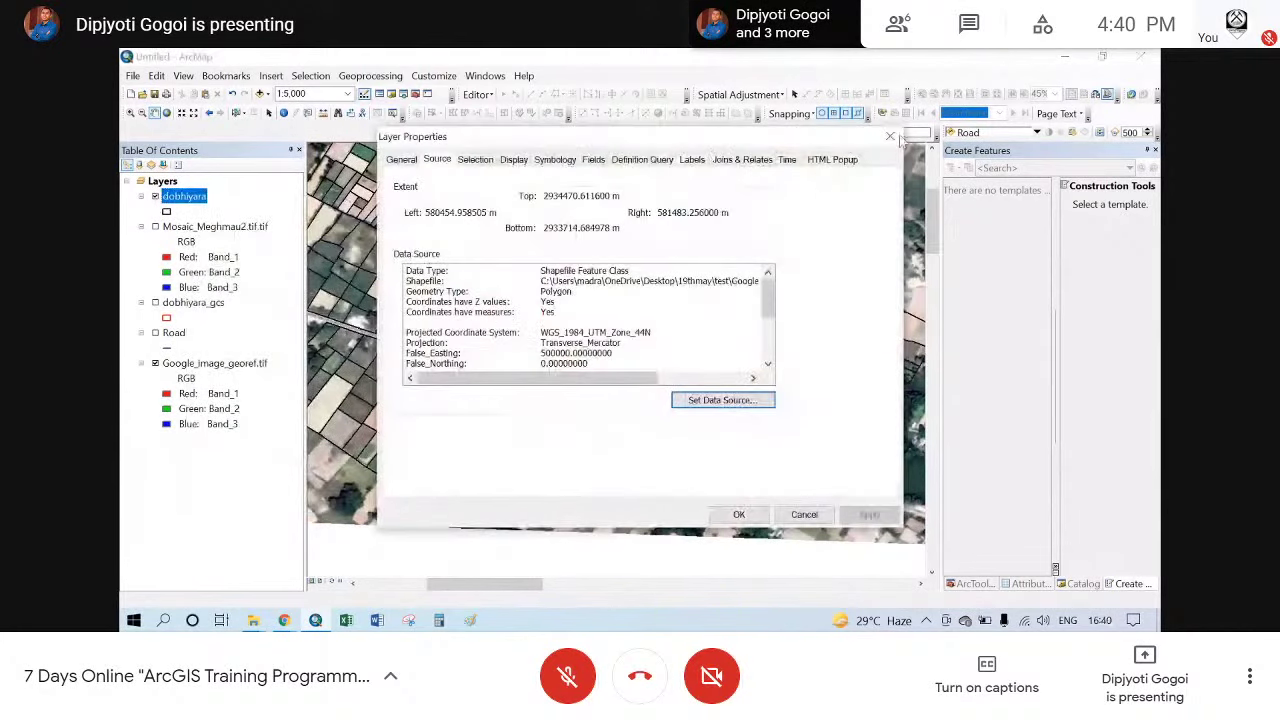
click(883, 142)
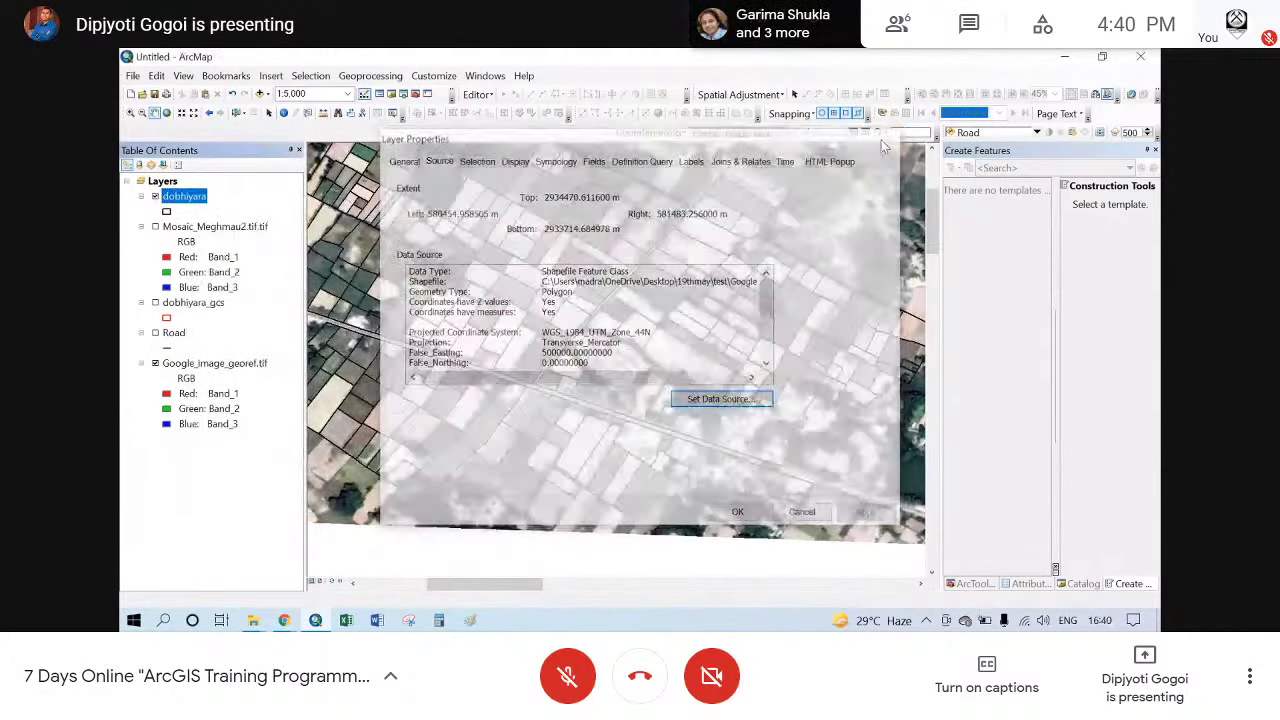
- Add dobhiyara_gcs.shp from the dobhiyara_gcs folder to the map and remove the dobhiyara layer
click(261, 94)
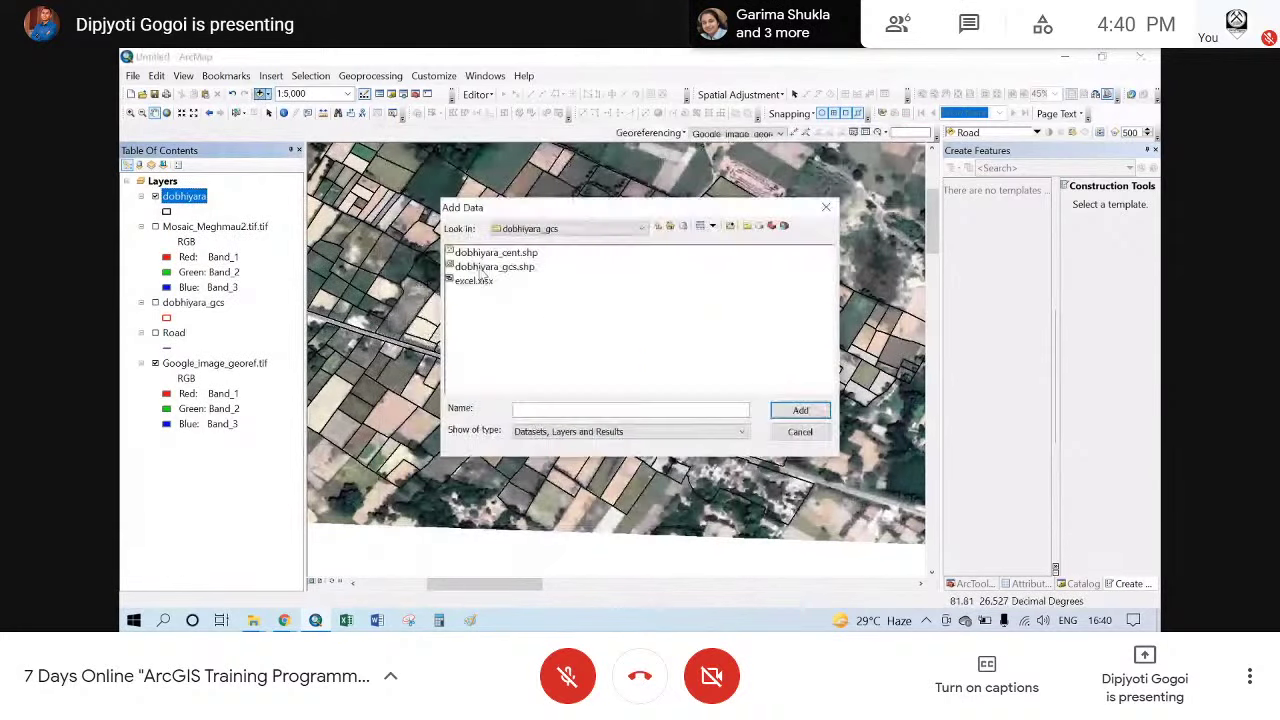
click(481, 267)
click(800, 412)
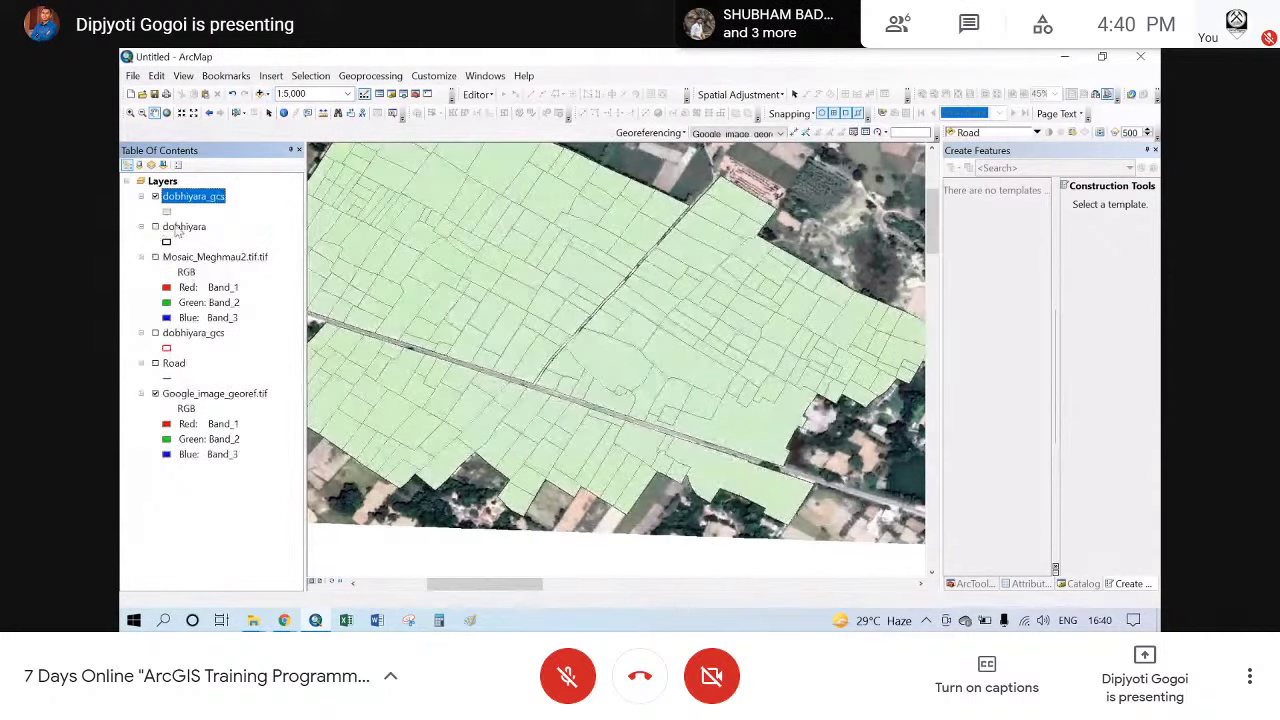
right_click(200, 232)
click(214, 251)
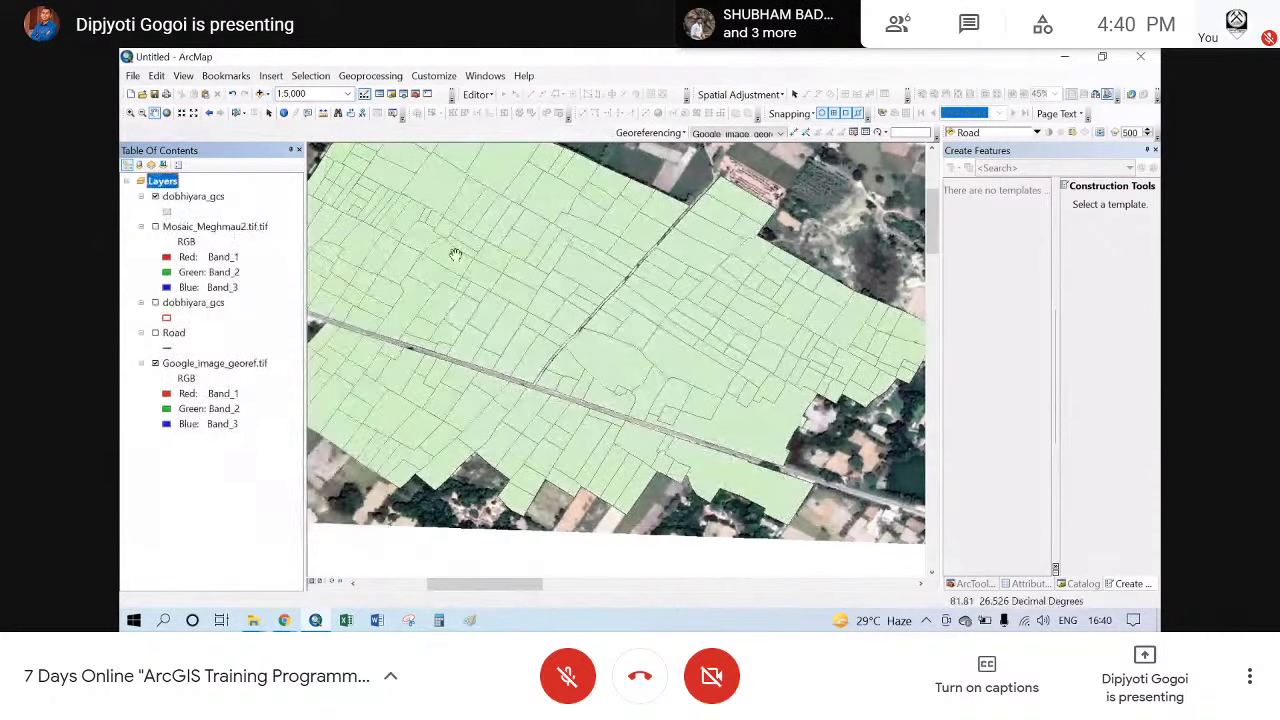
- Review the extent and coordinate system in the newly added dobhiyara_gcs layer's source properties
right_click(188, 198)
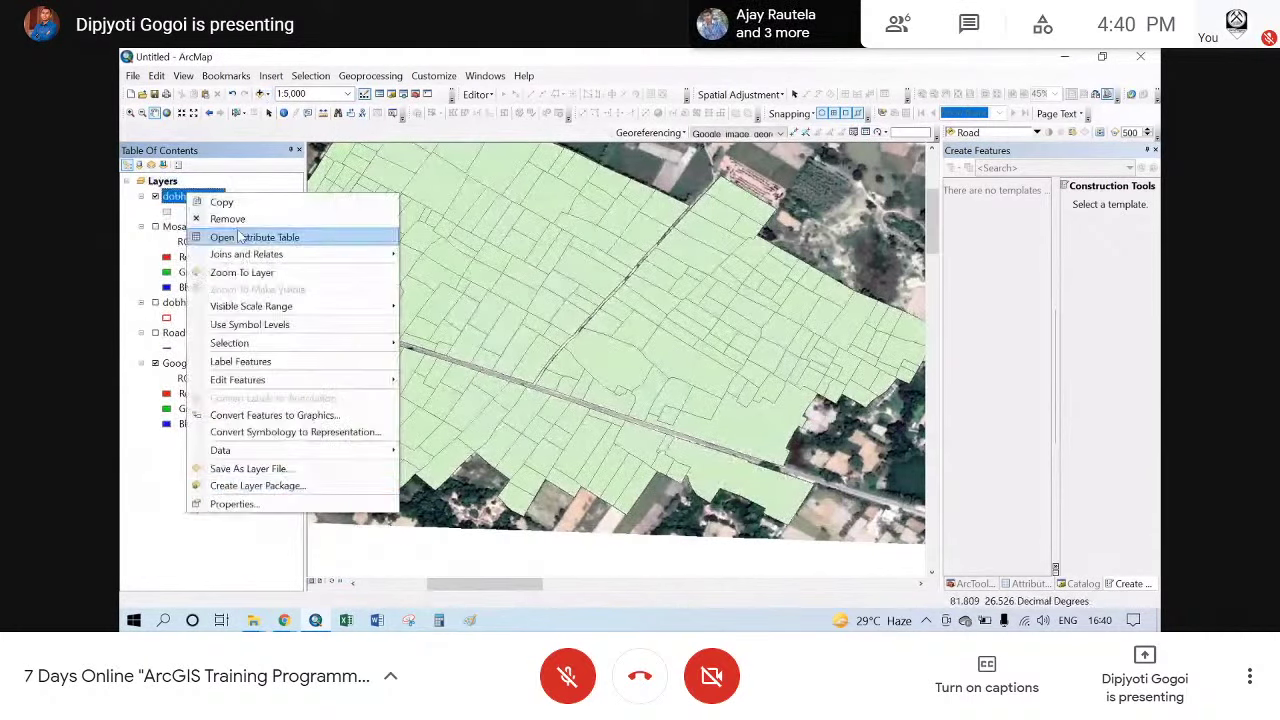
click(232, 504)
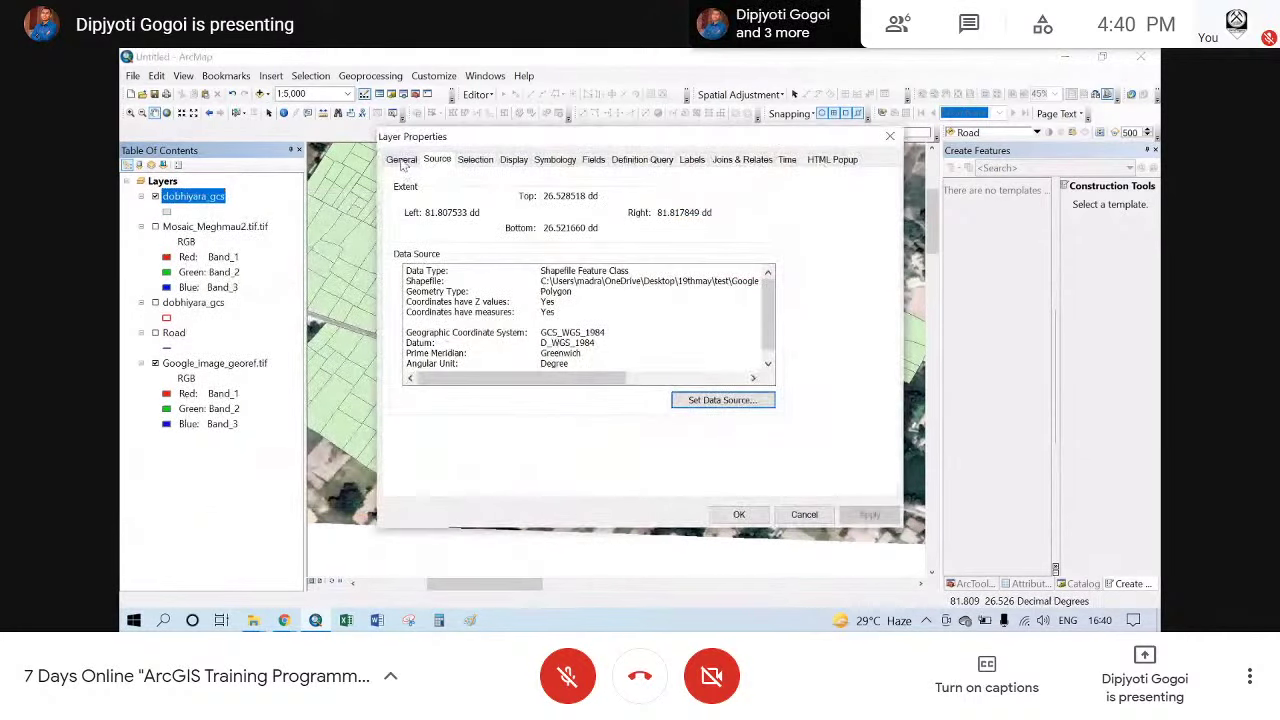
click(885, 137)
right_click(210, 197)
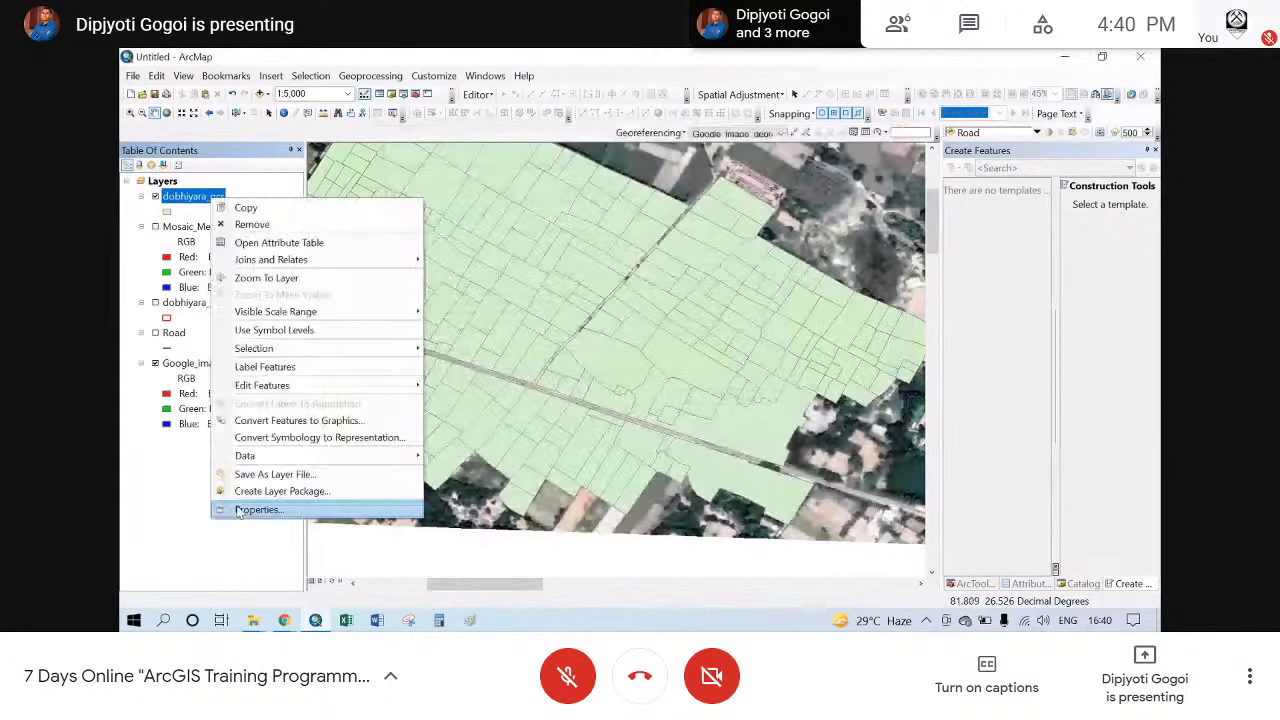
click(240, 511)
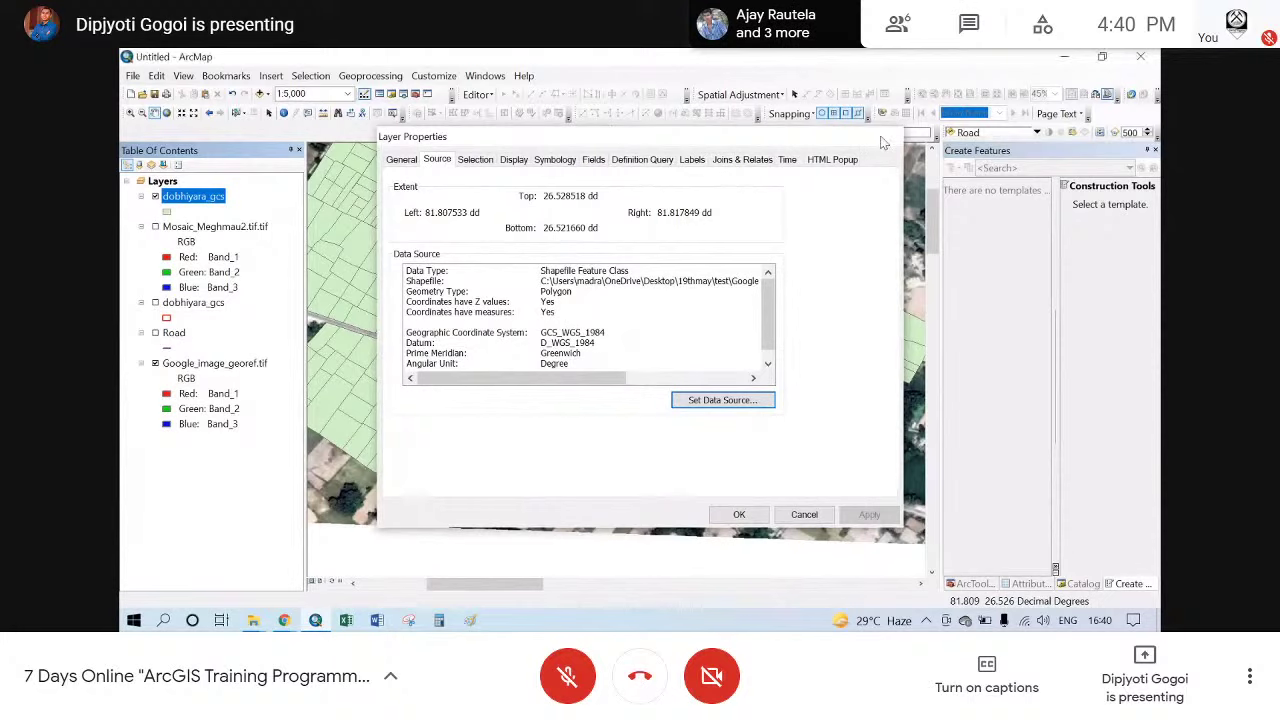
click(885, 138)
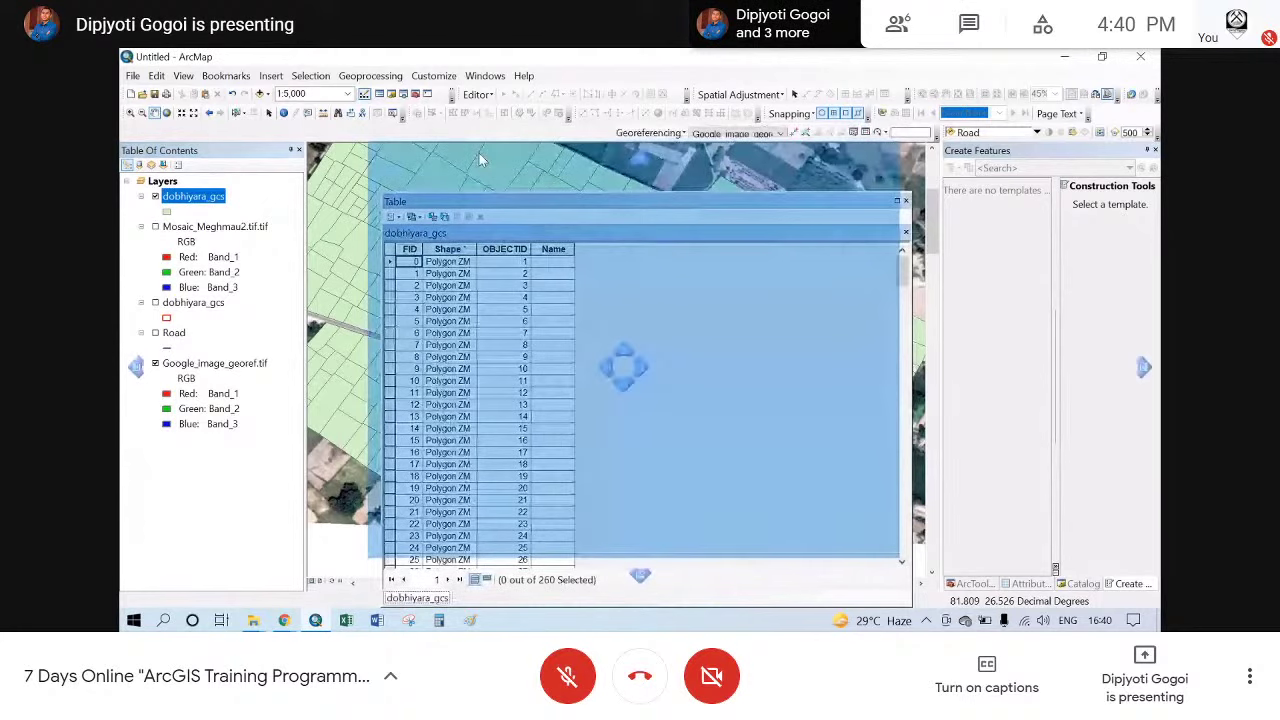
- Open the attribute table of the newly added dobhiyara_gcs layer and widen its Name column
drag(480, 160, 480, 161)
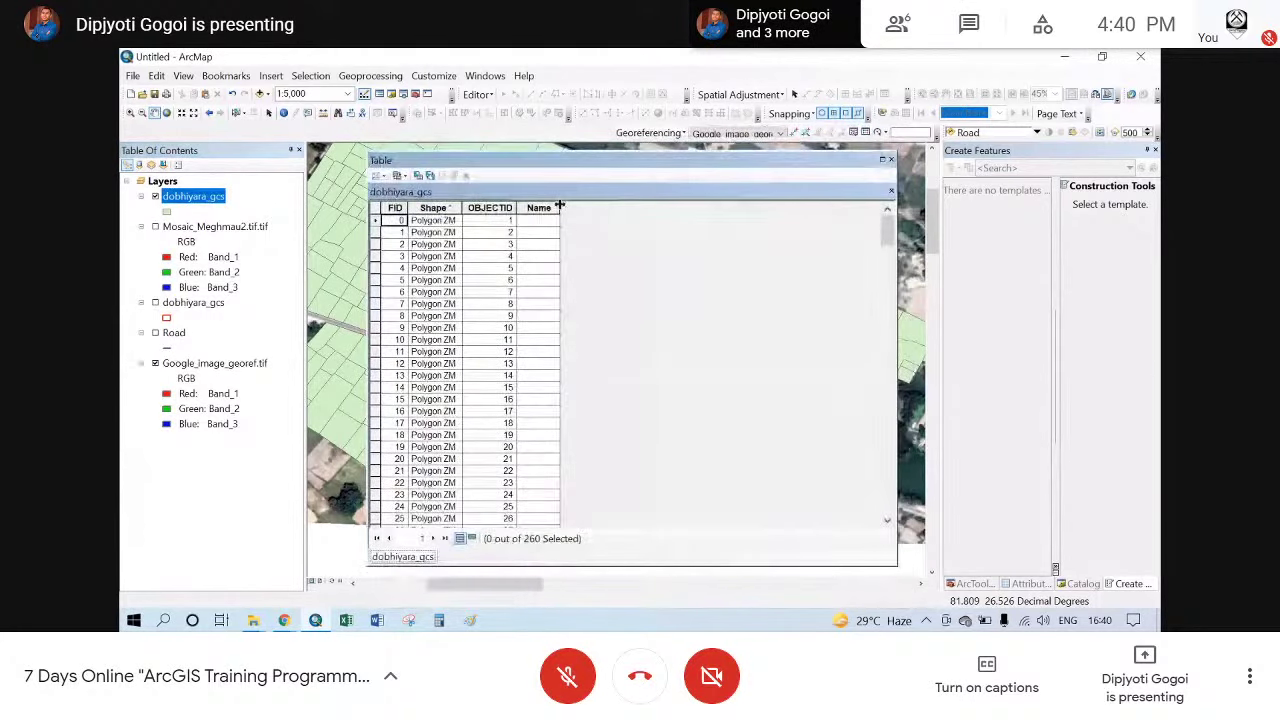
drag(560, 207, 572, 207)
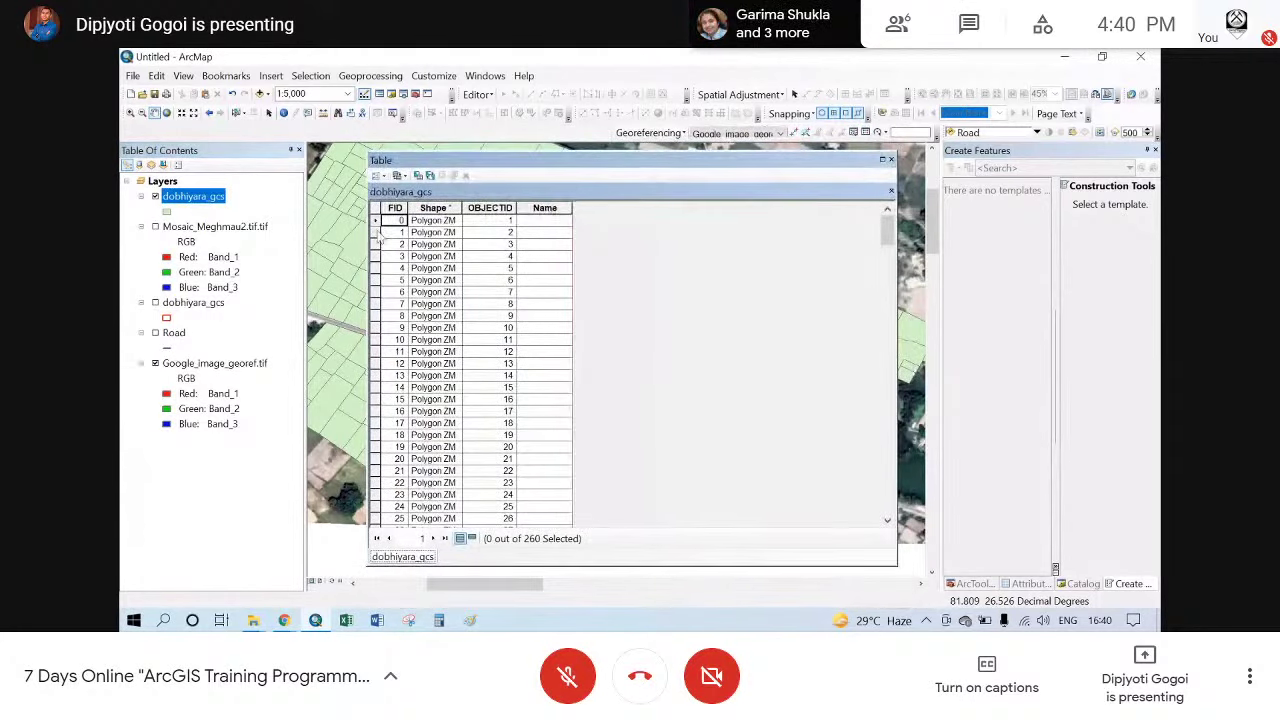
- Add a field named Area of type Double to the dobhiyara_gcs attribute table
click(379, 176)
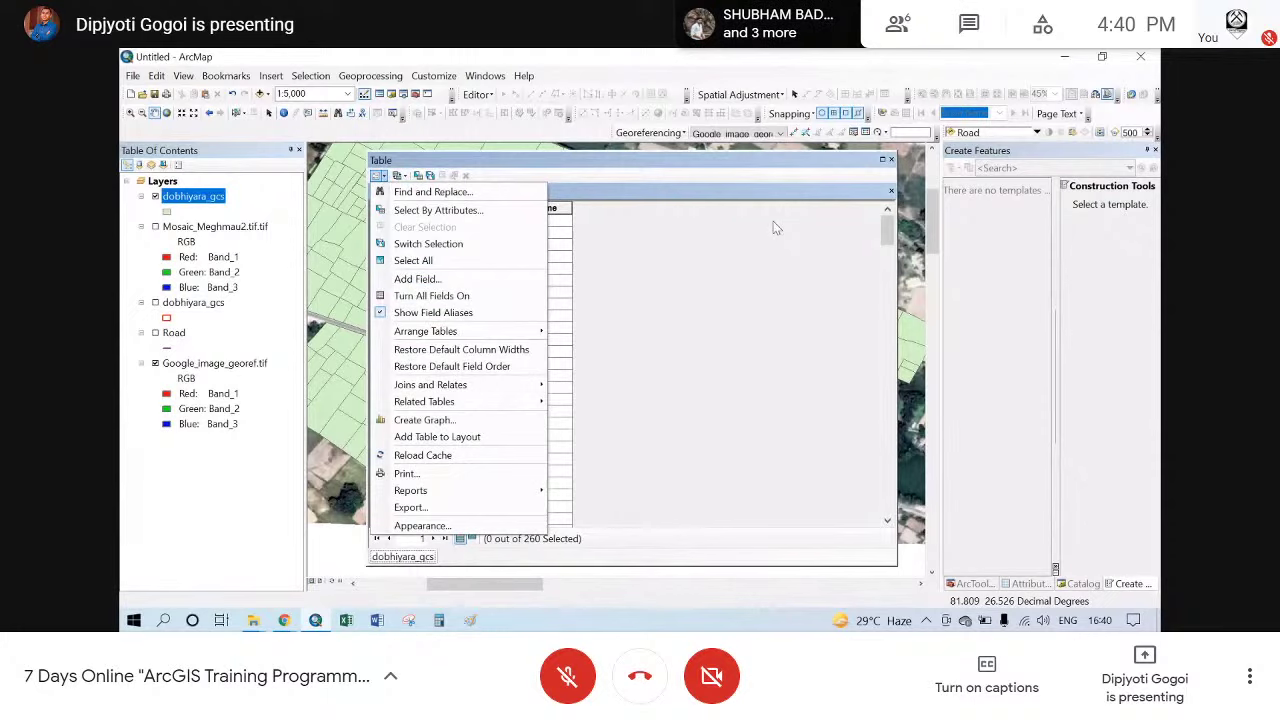
click(610, 228)
click(380, 177)
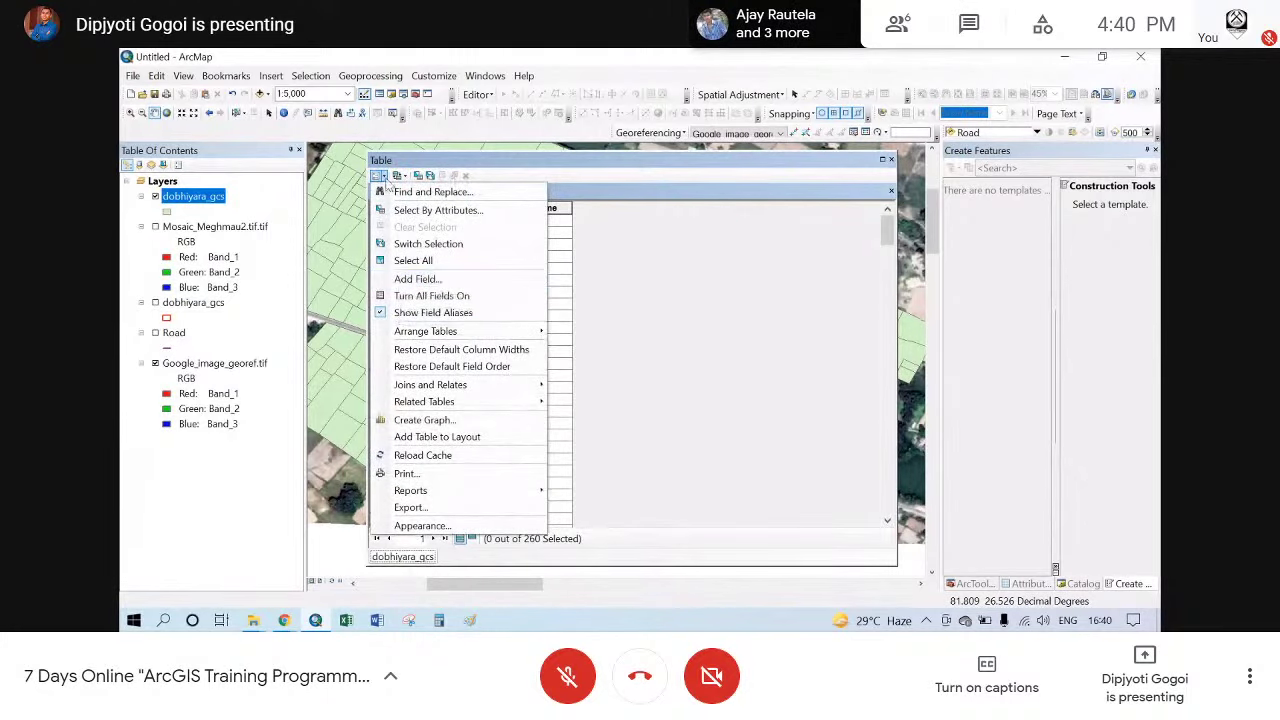
click(386, 184)
click(386, 184)
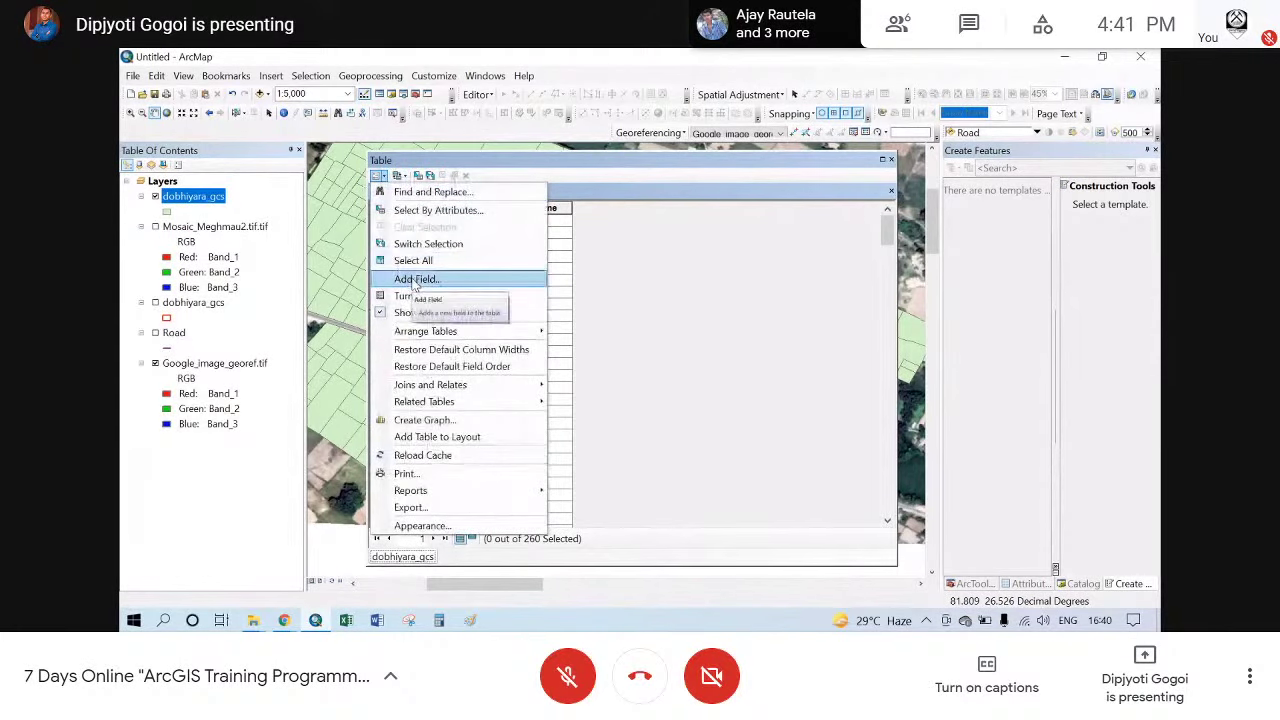
click(416, 280)
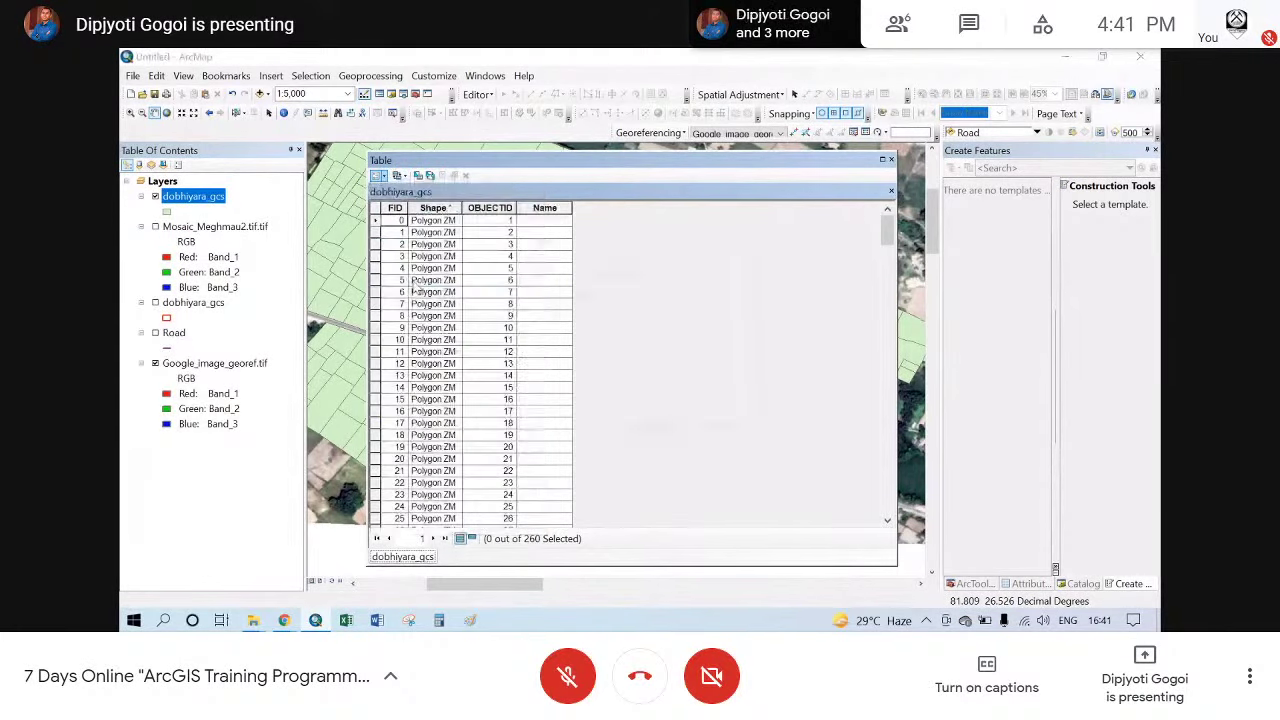
drag(610, 225, 694, 228)
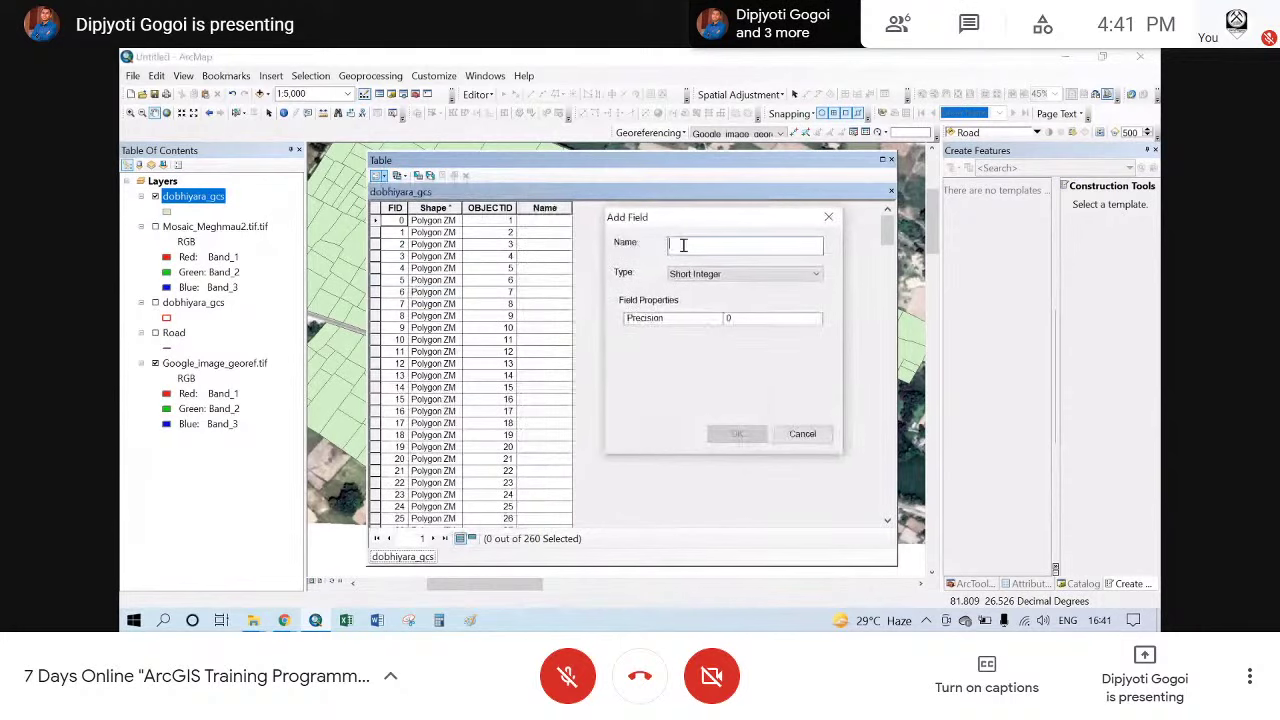
text(Area)
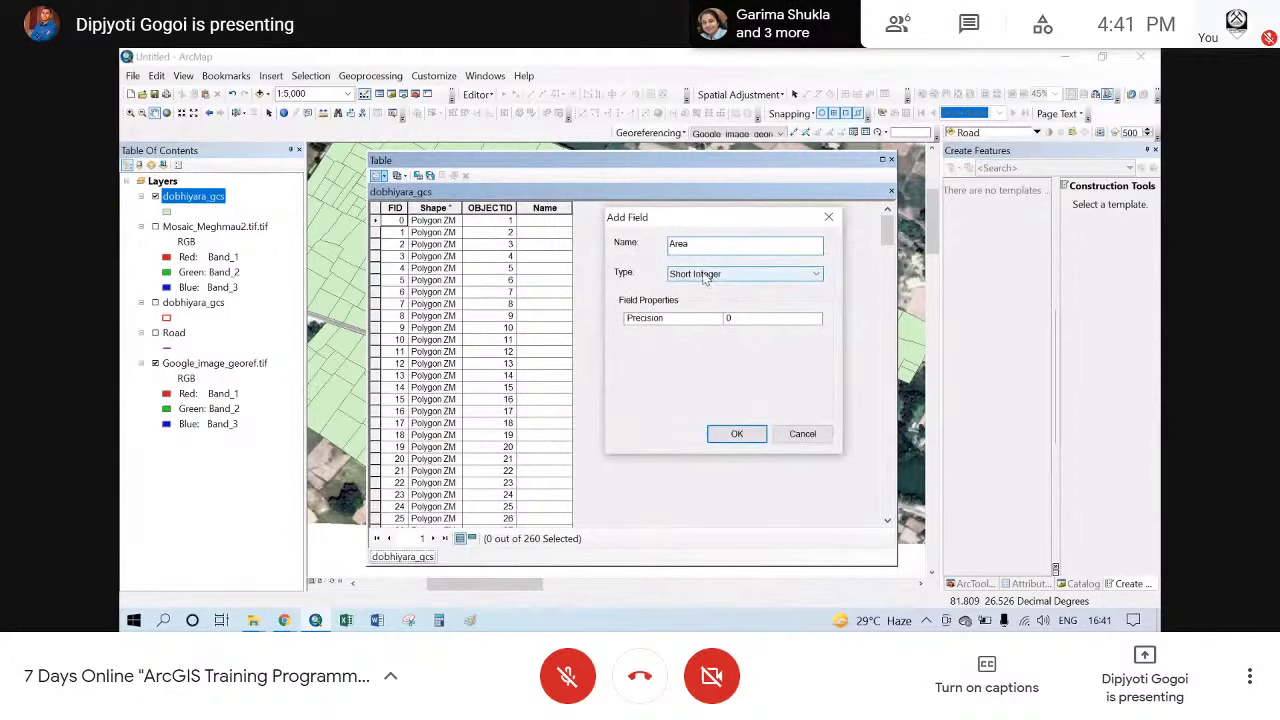
click(704, 277)
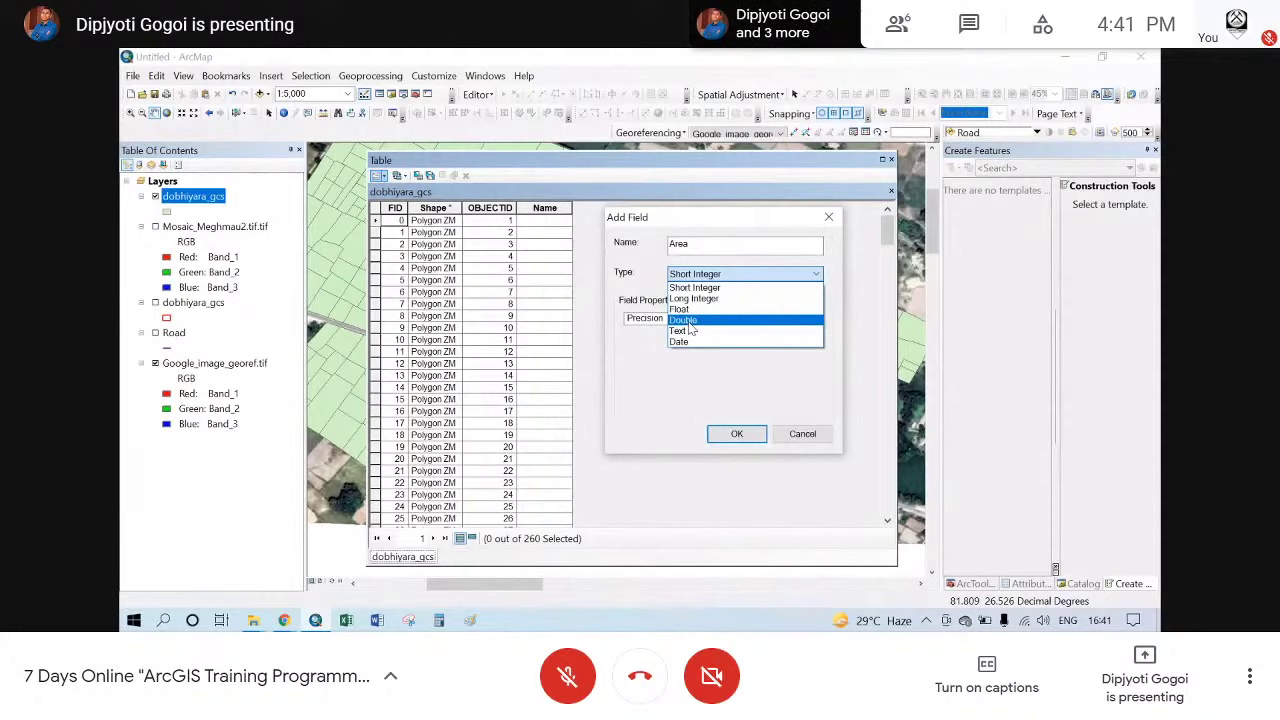
click(688, 322)
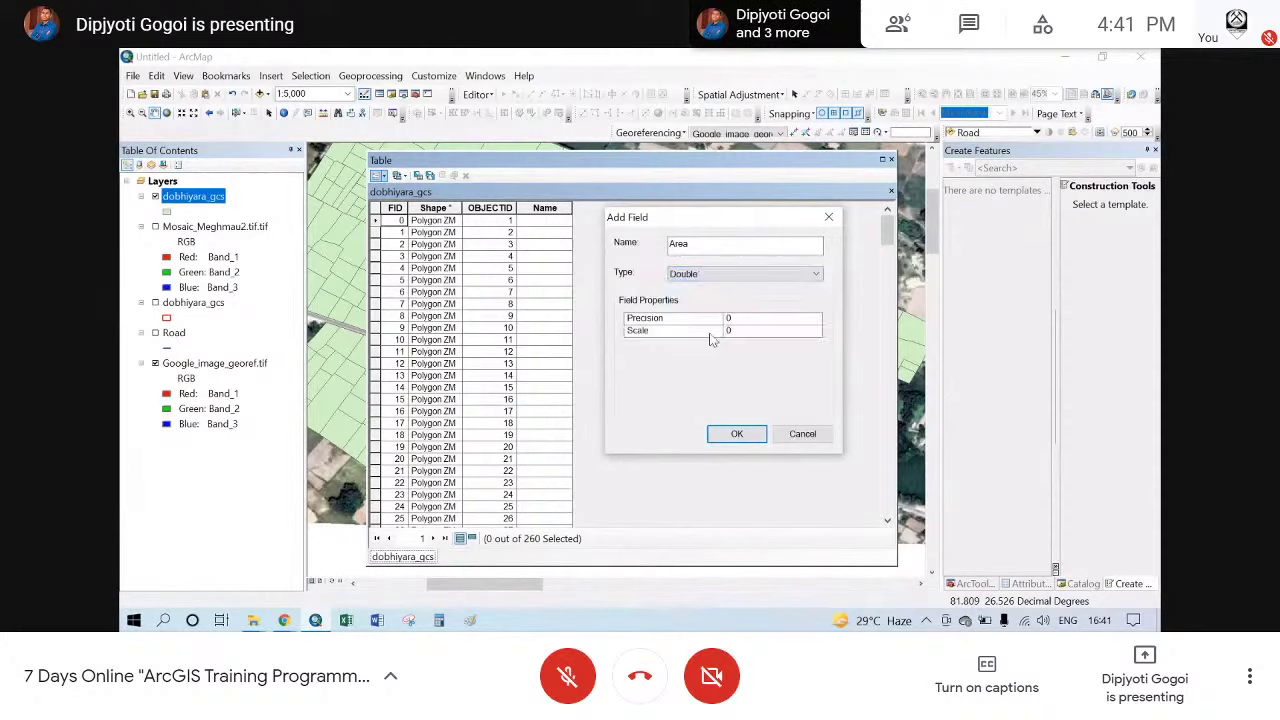
click(737, 436)
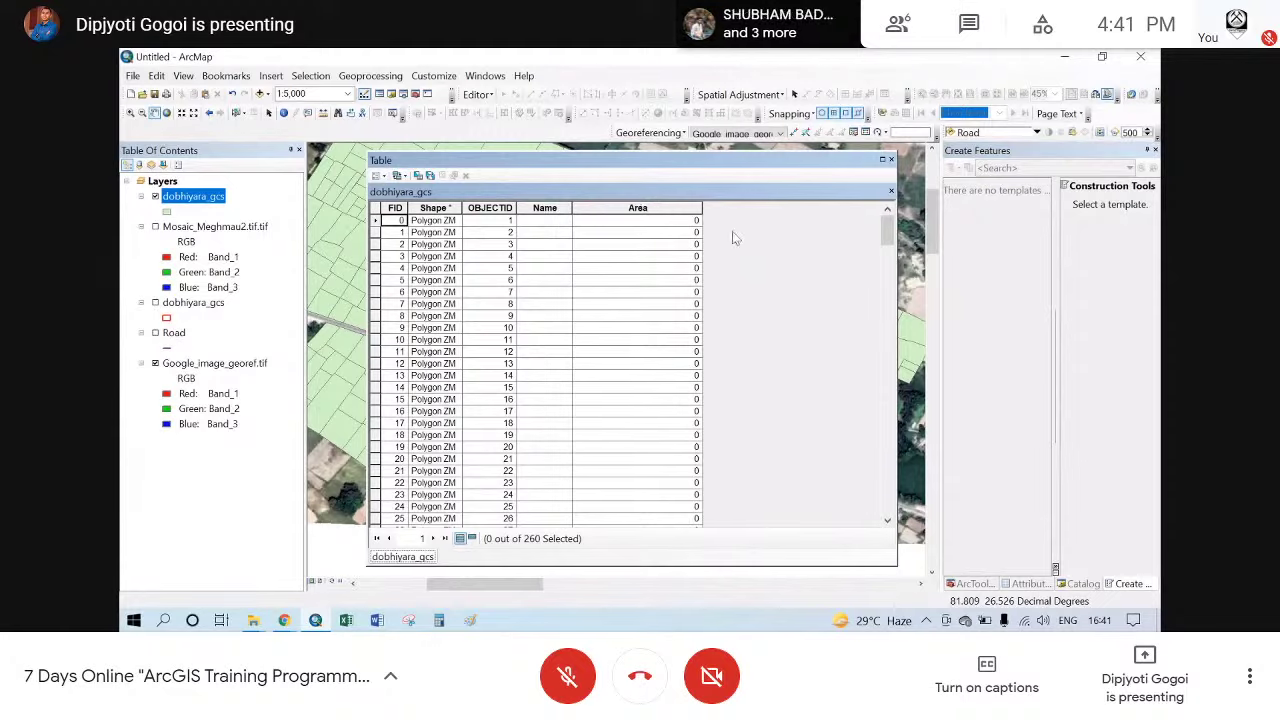
- Check whether Calculate Geometry can compute area for the Area field, and close the attribute table without calculating
click(638, 208)
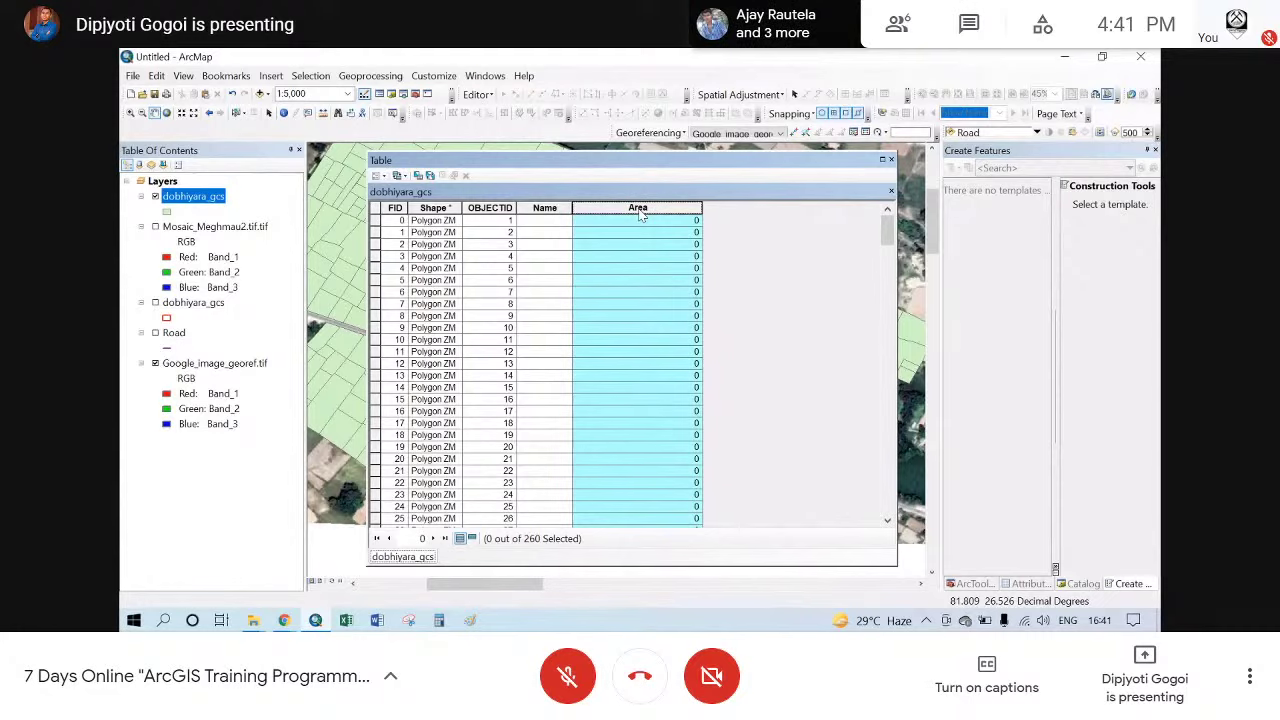
right_click(640, 214)
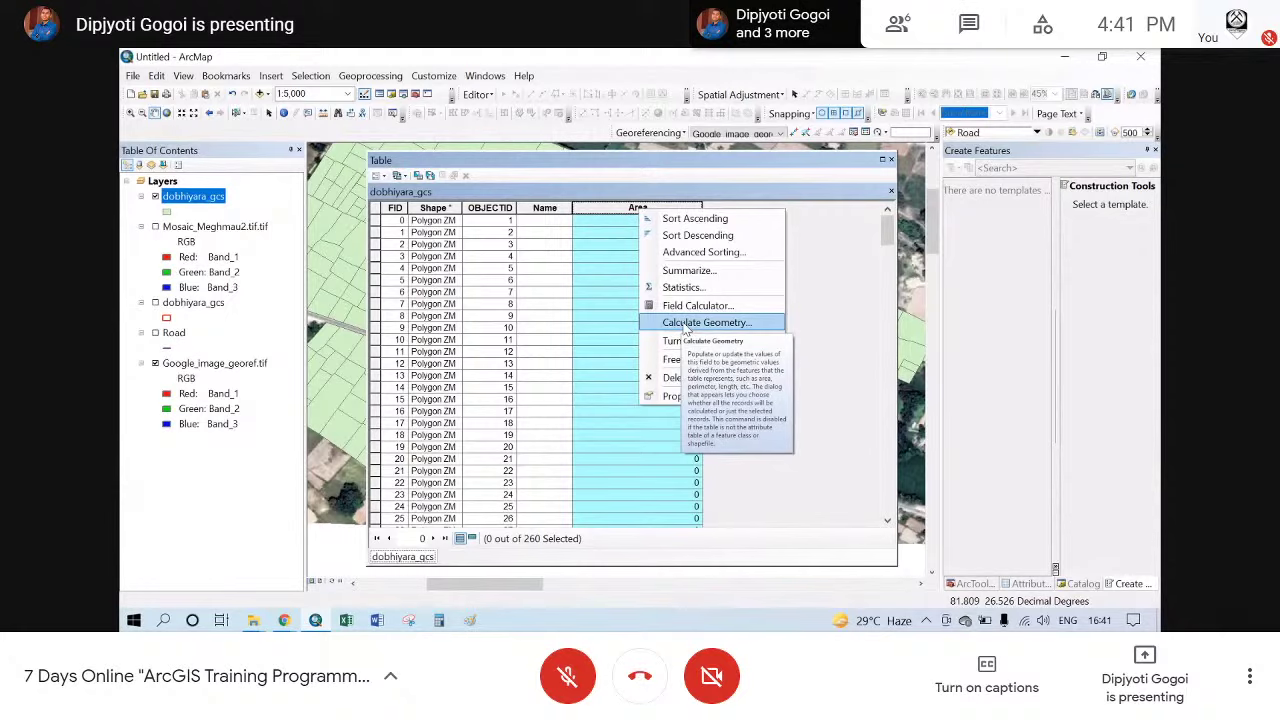
click(686, 325)
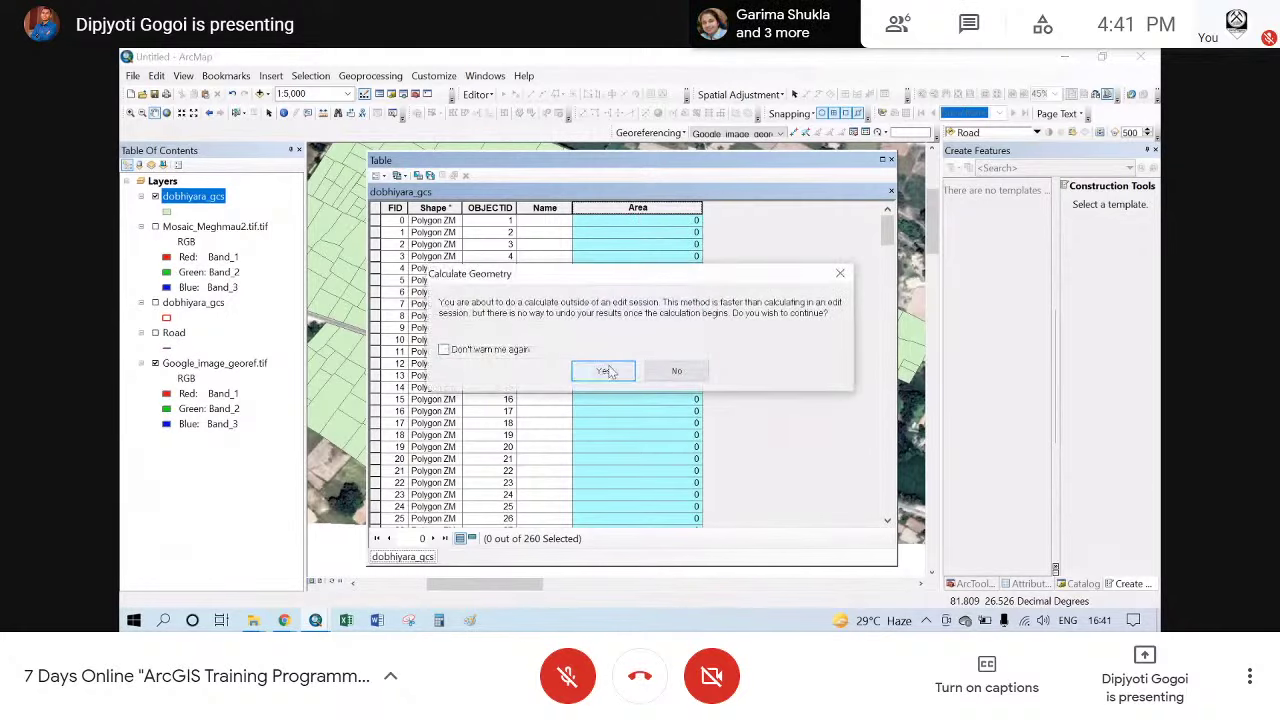
click(612, 373)
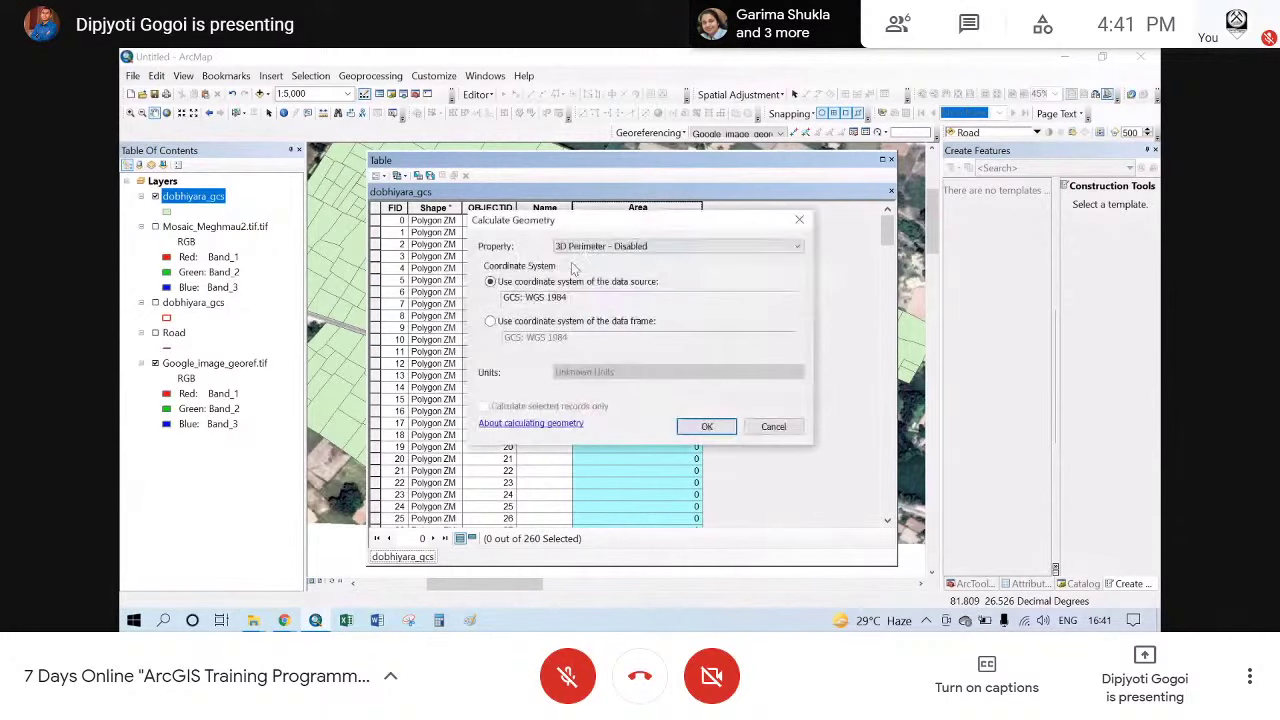
click(584, 247)
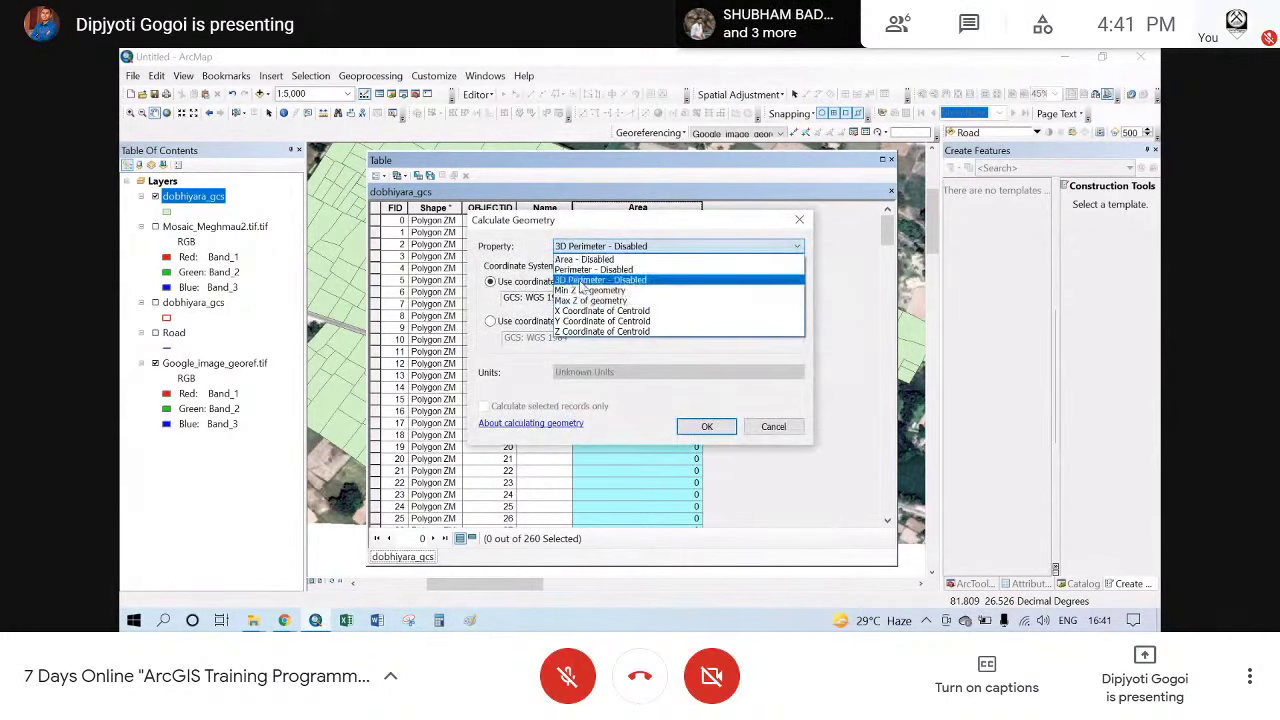
click(580, 259)
click(600, 246)
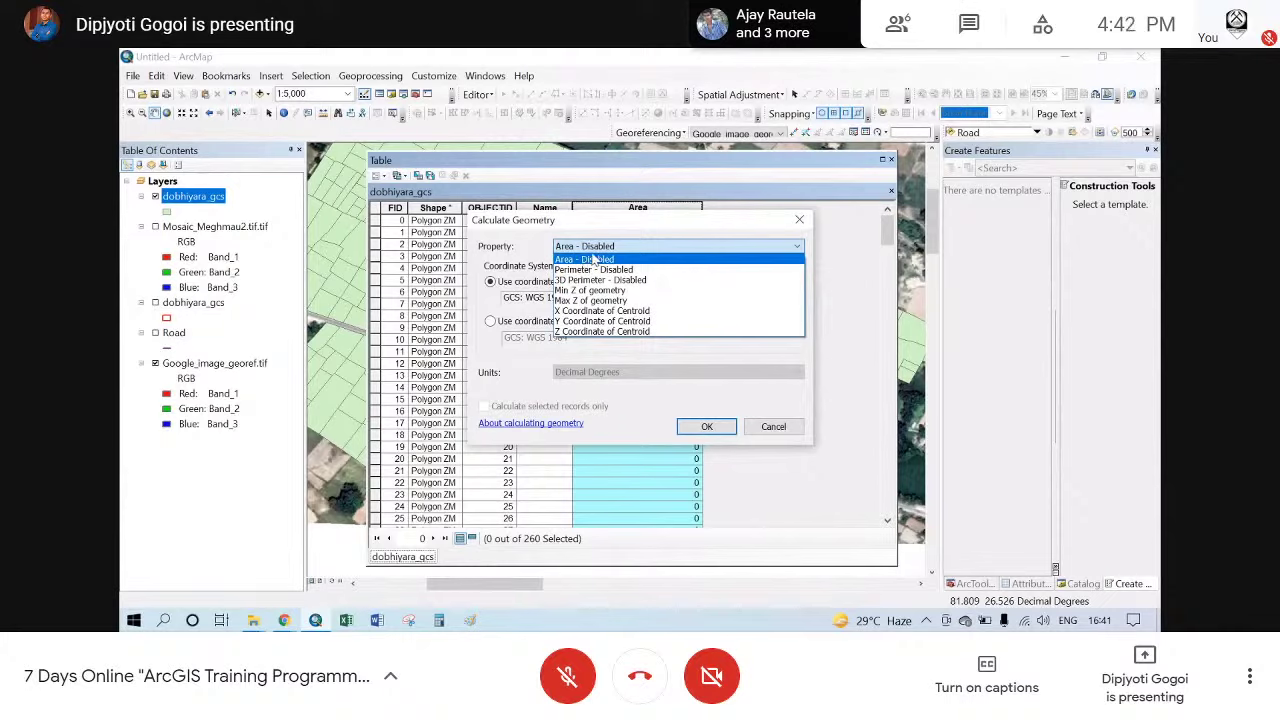
click(800, 222)
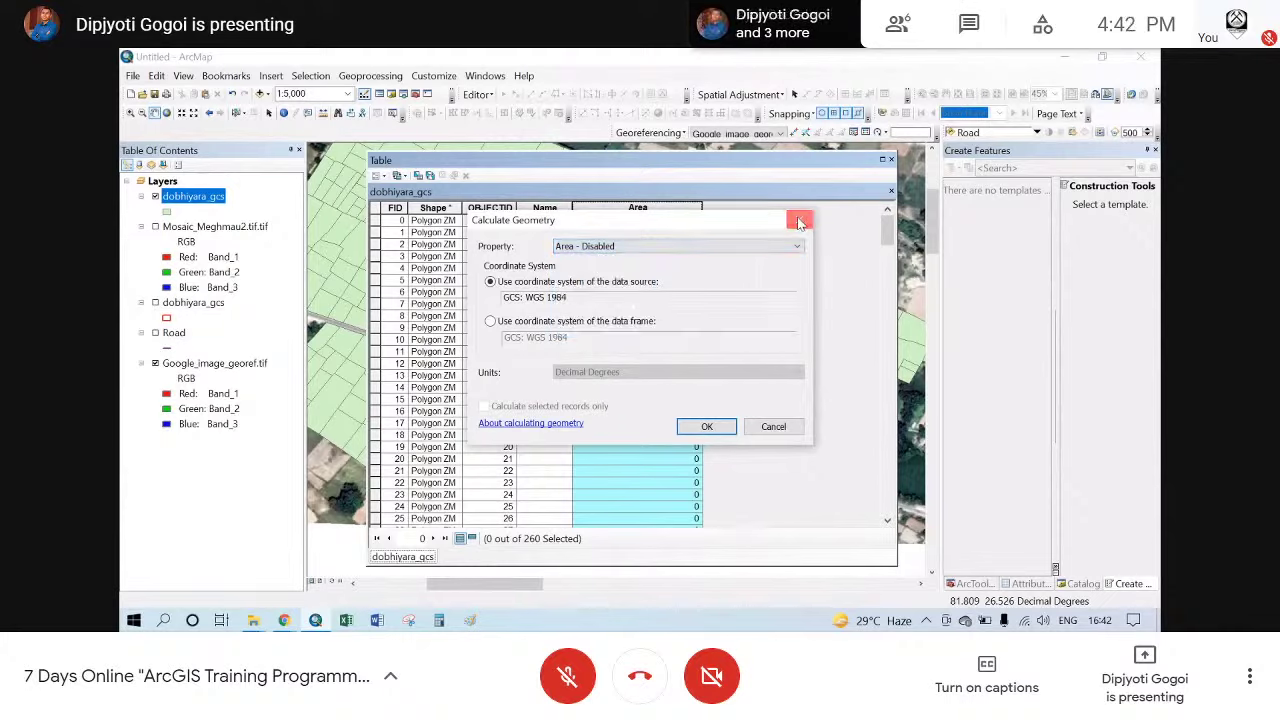
click(800, 222)
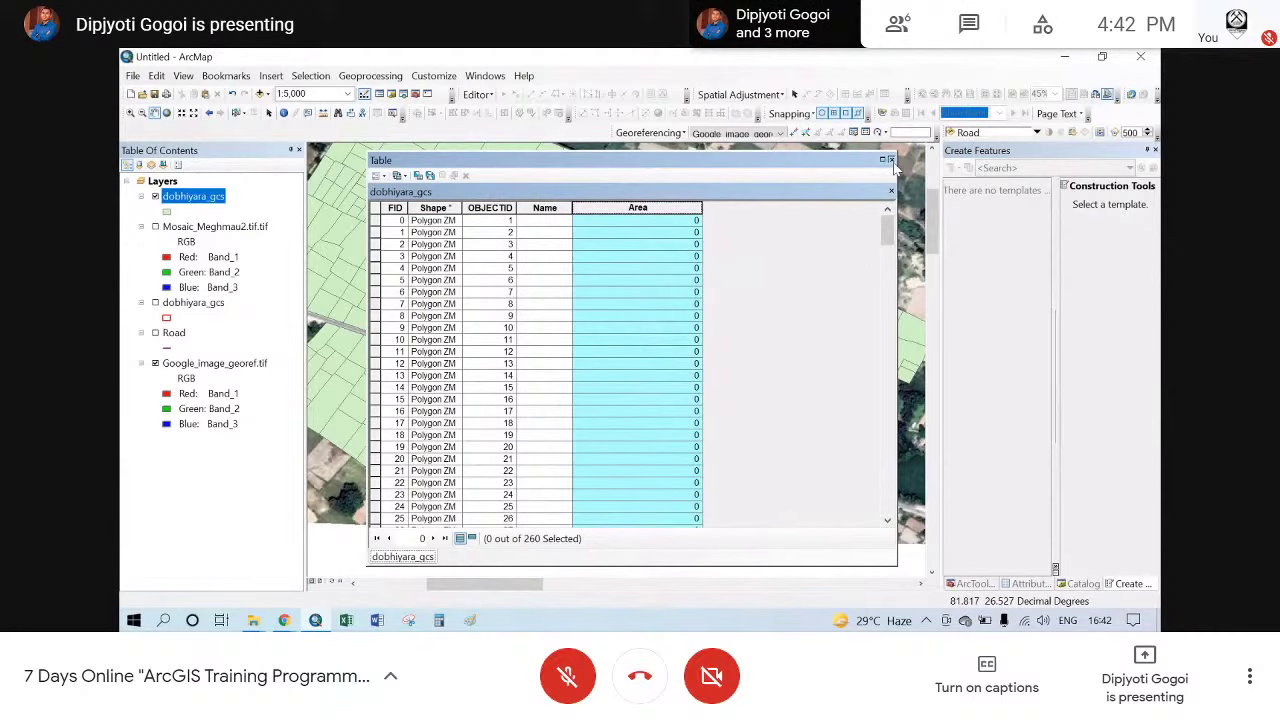
click(891, 160)
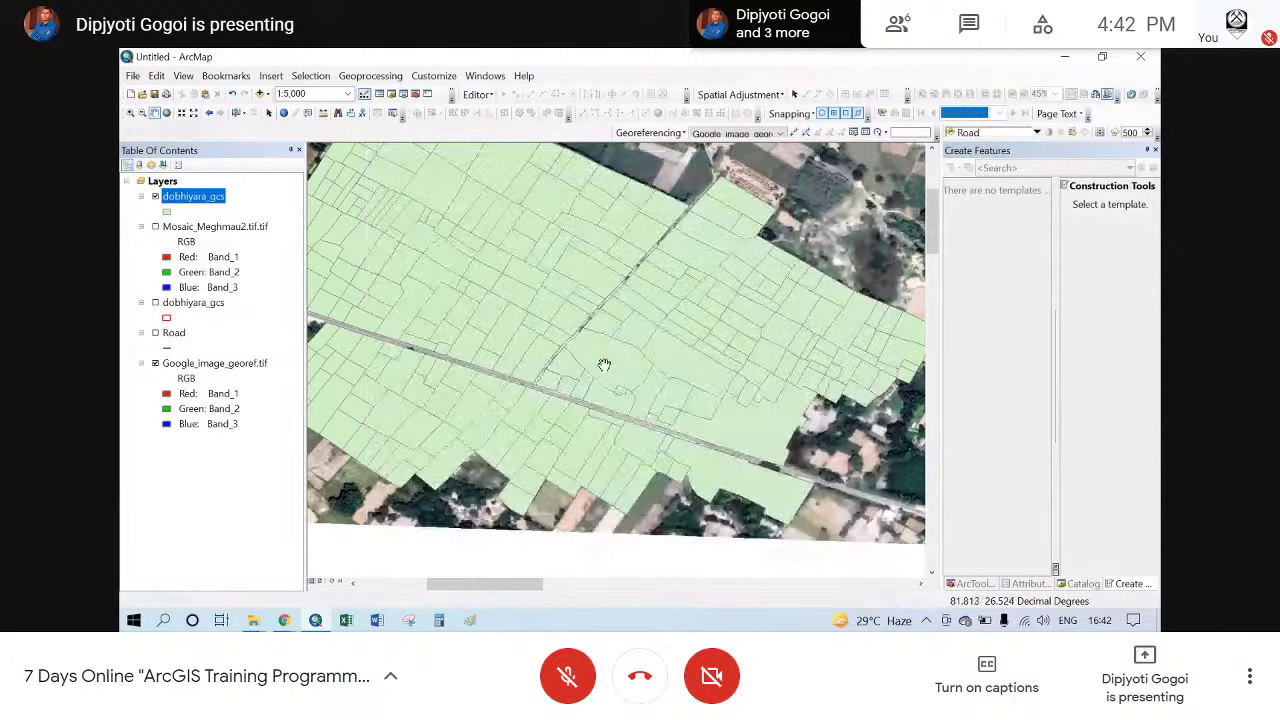
- Recheck the geographic coordinate system and angular unit in the polygon dobhiyara_gcs layer's source properties
scroll(614, 350, down, 2)
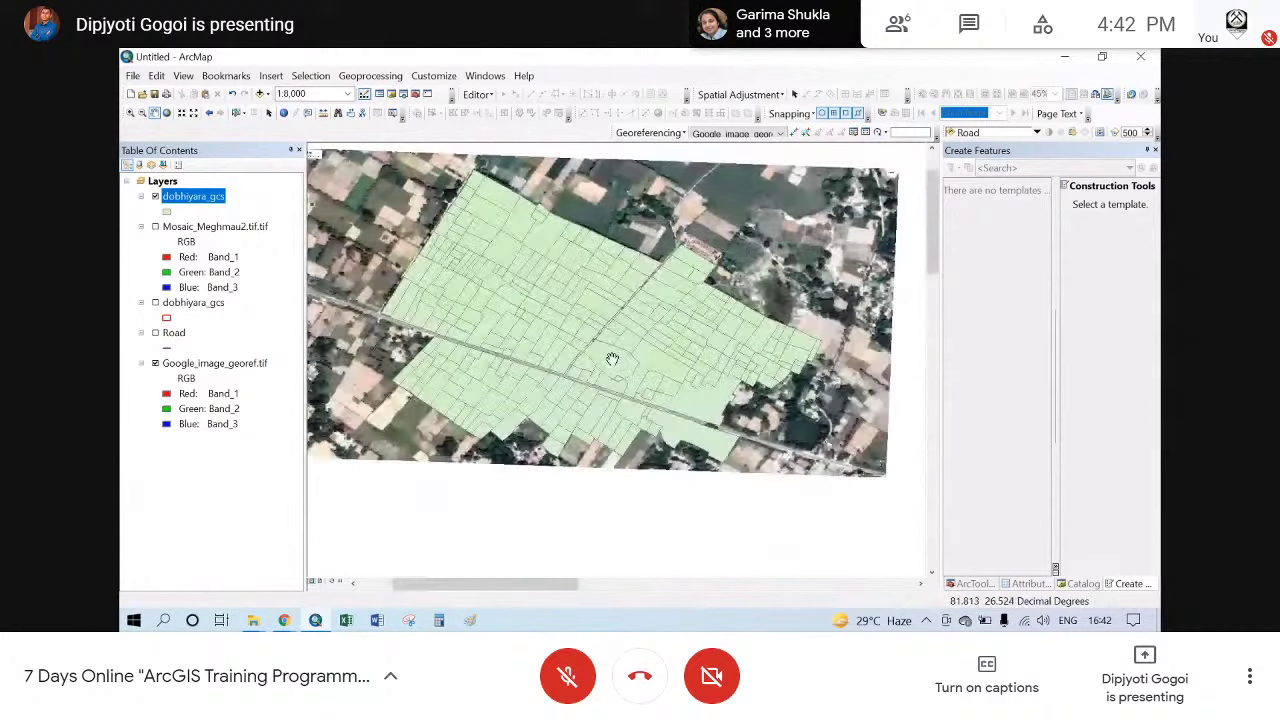
right_click(192, 198)
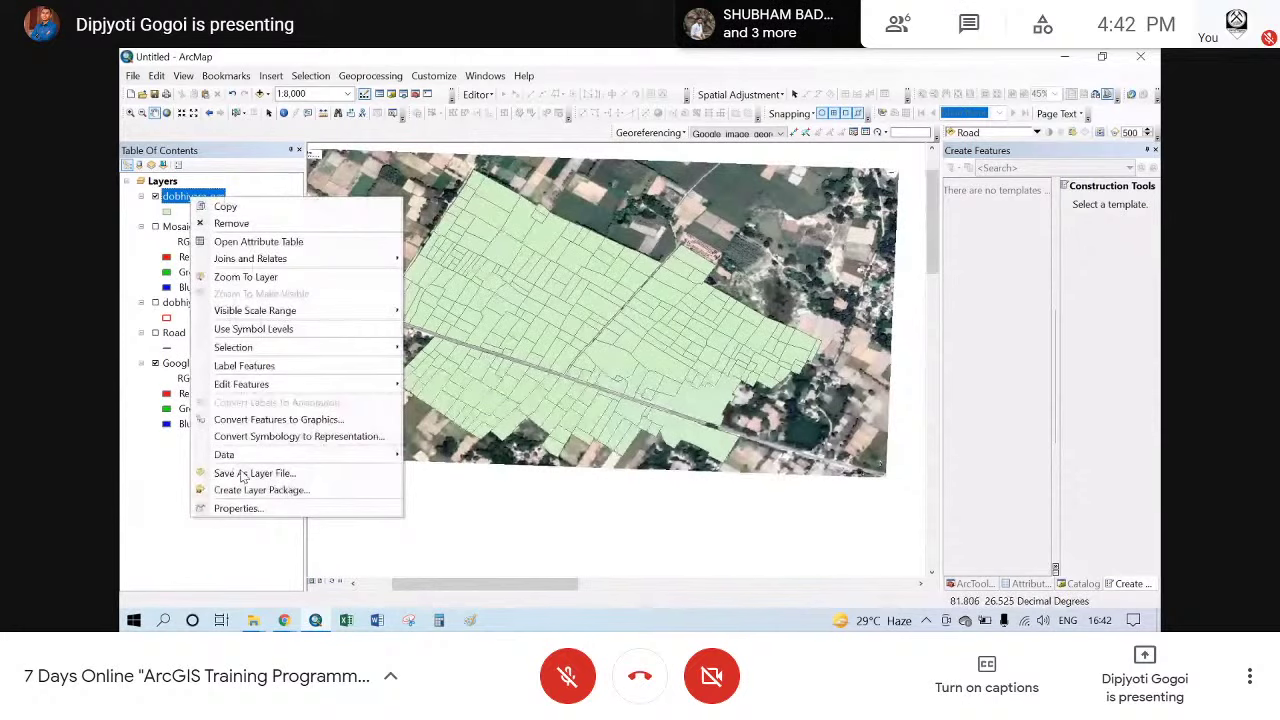
click(237, 508)
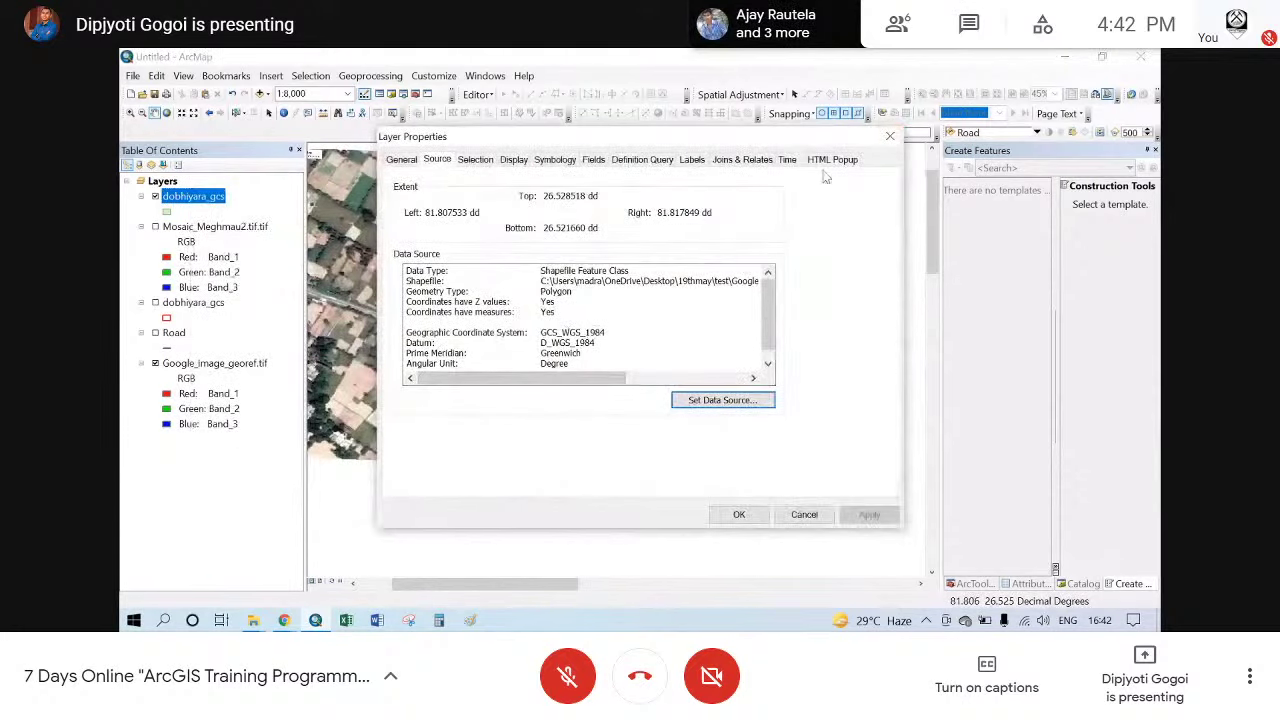
click(889, 140)
- Start the Project tool from the Projections and Transformations toolset and set the newly added dobhiyara_gcs layer as its input dataset
click(970, 584)
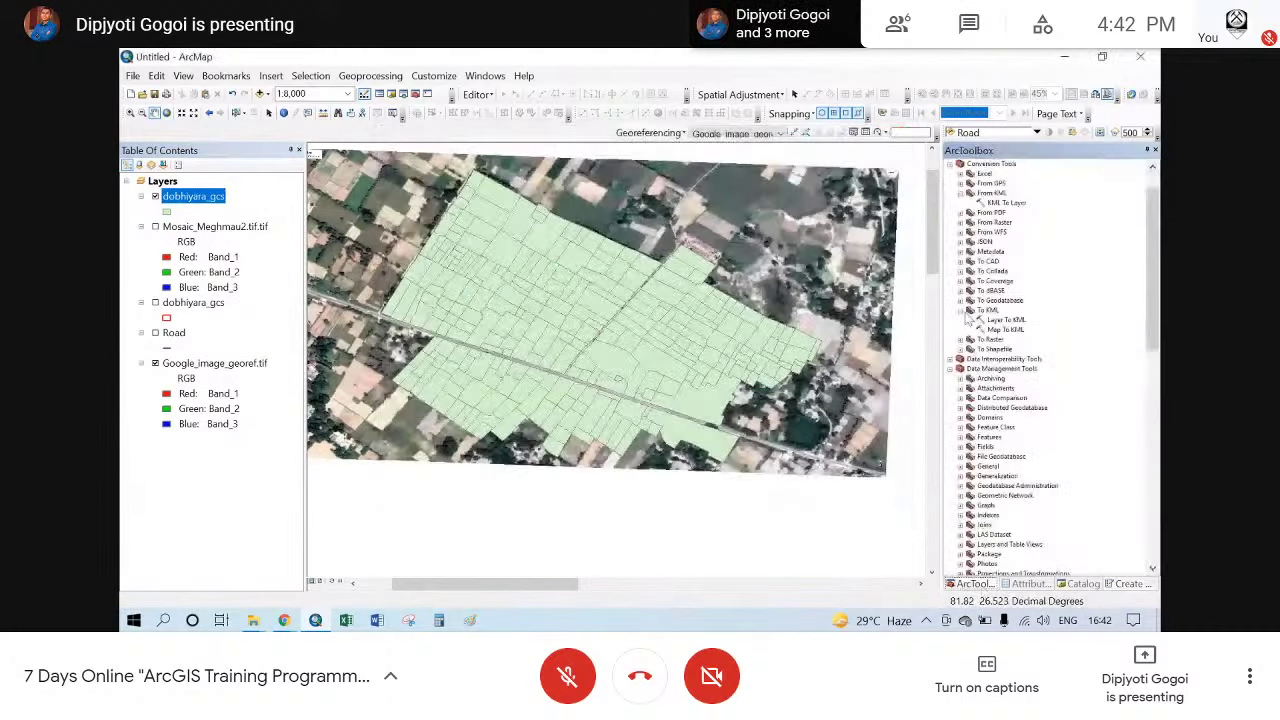
click(960, 311)
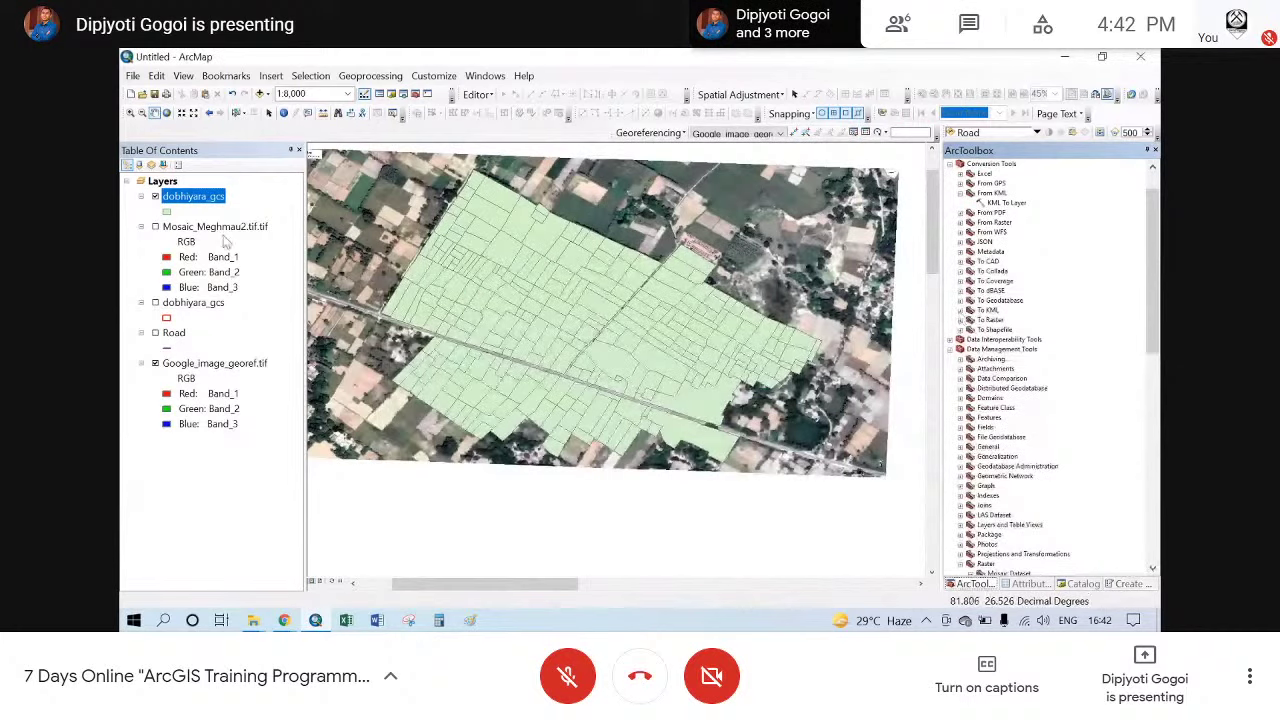
scroll(1012, 408, down, 6)
click(960, 389)
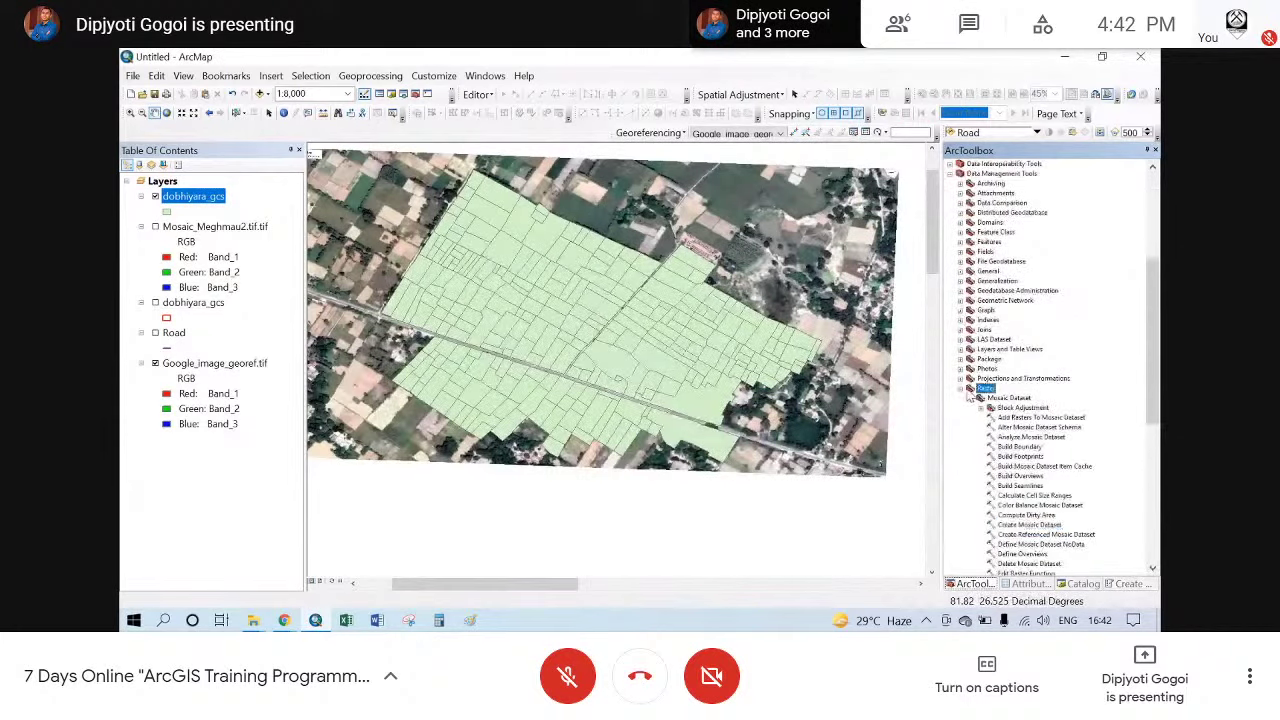
scroll(982, 394, up, 2)
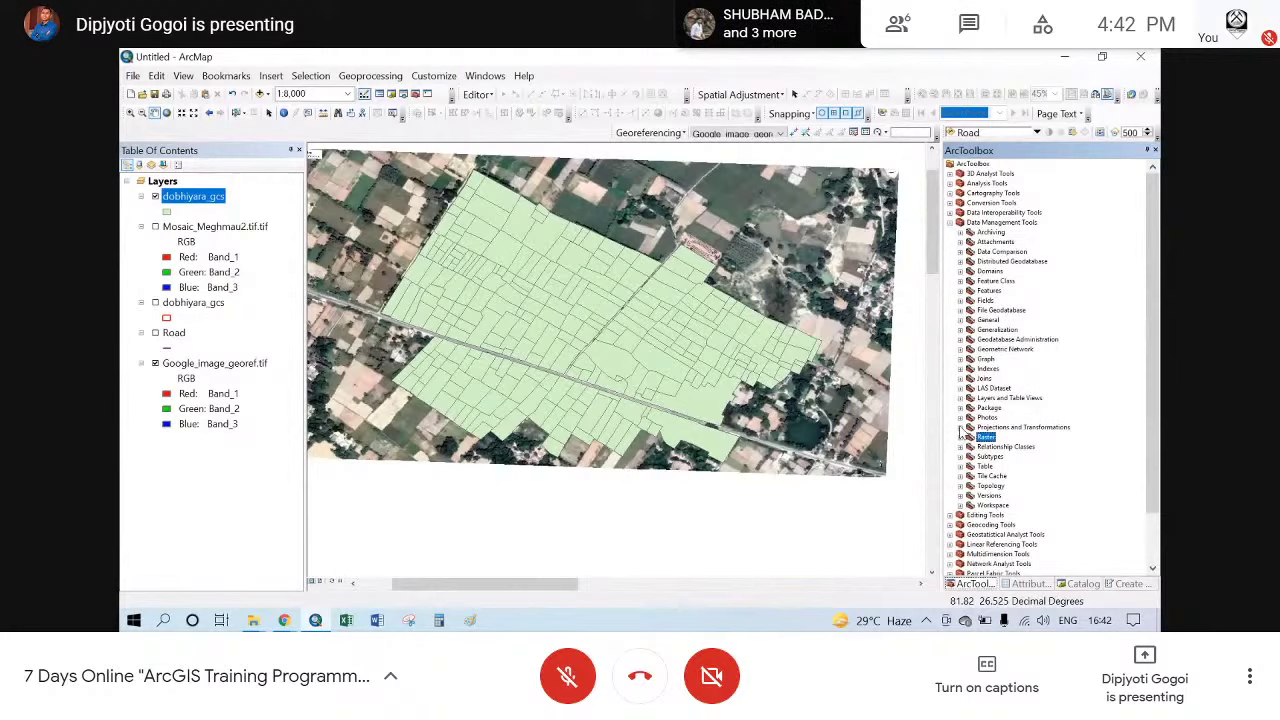
click(960, 428)
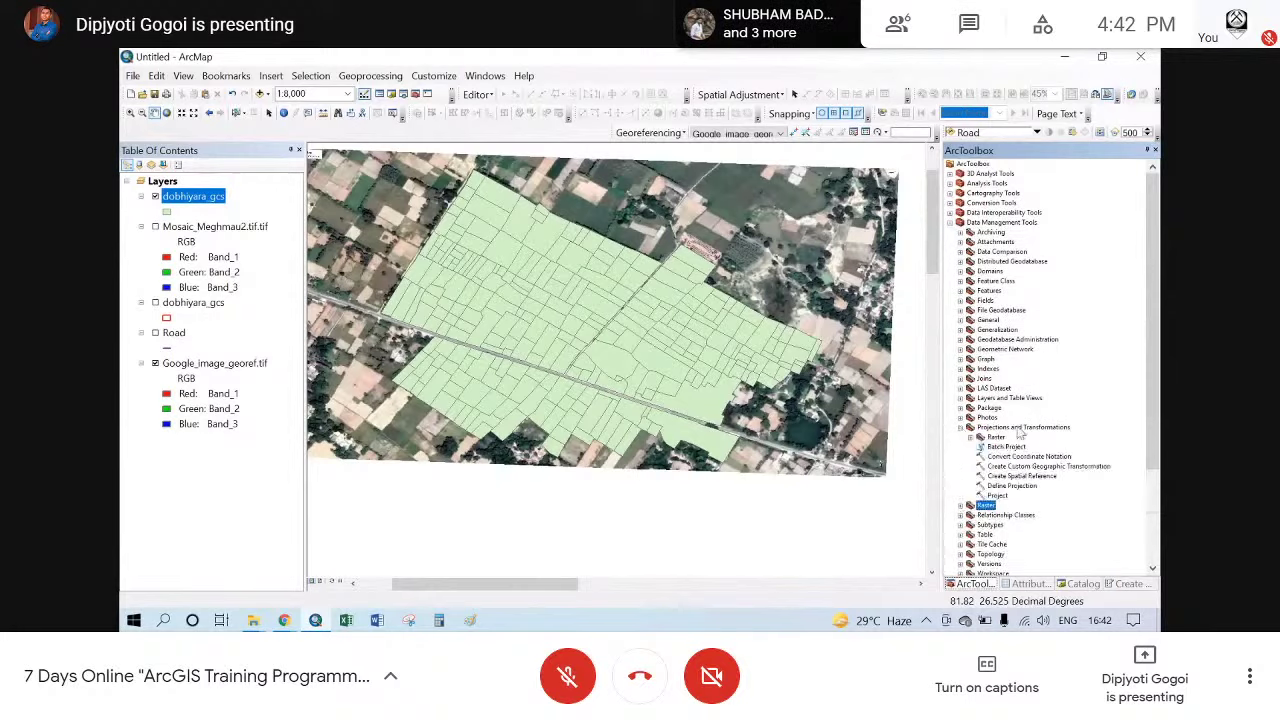
scroll(1000, 415, down, 3)
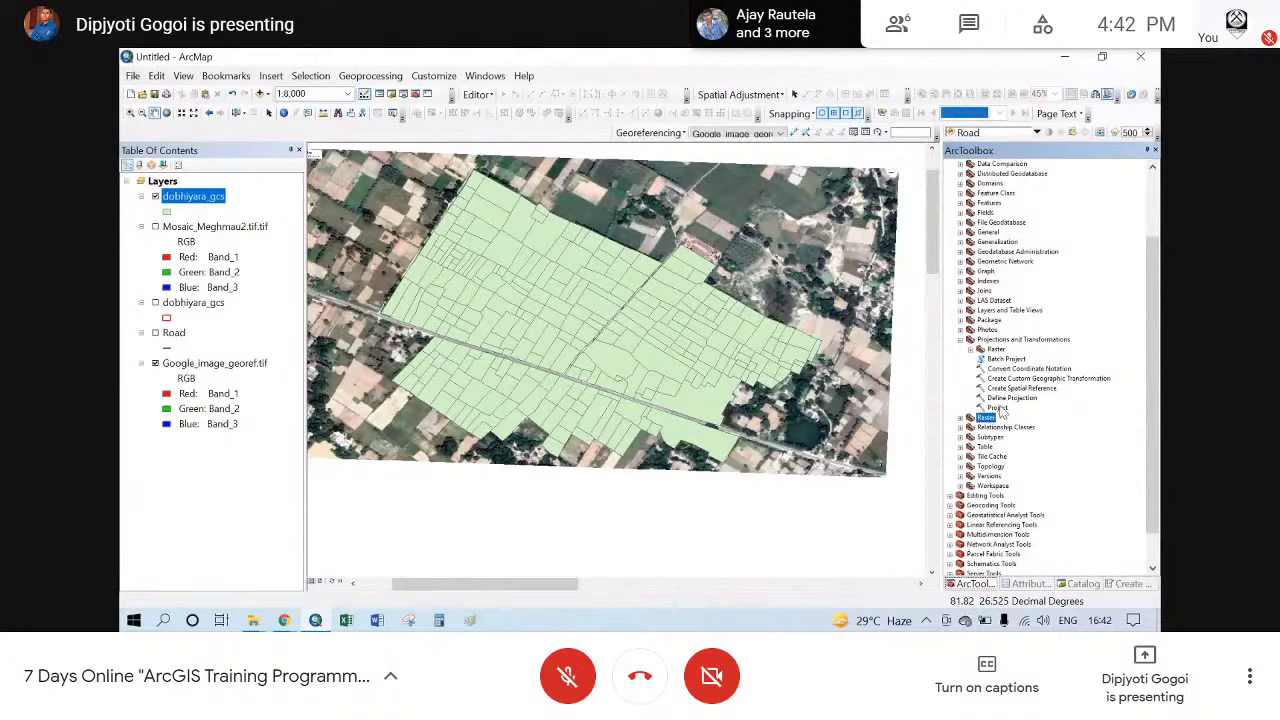
double_click(998, 409)
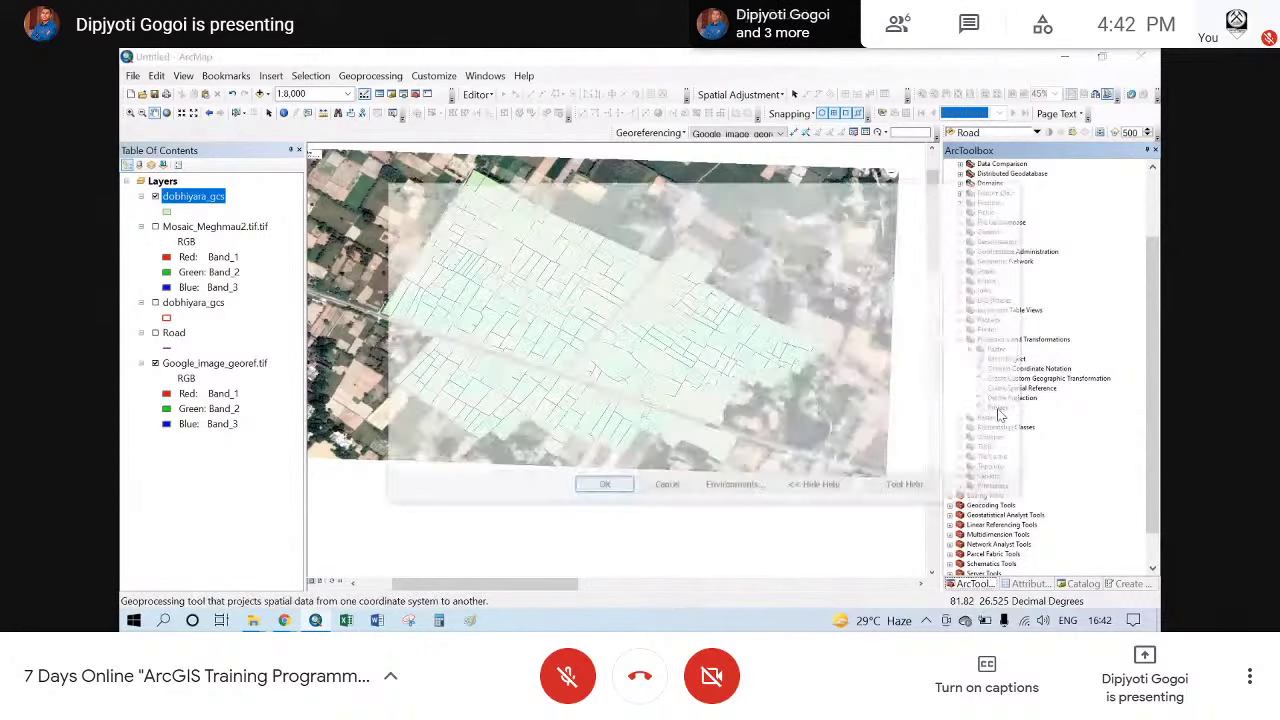
drag(700, 202, 669, 205)
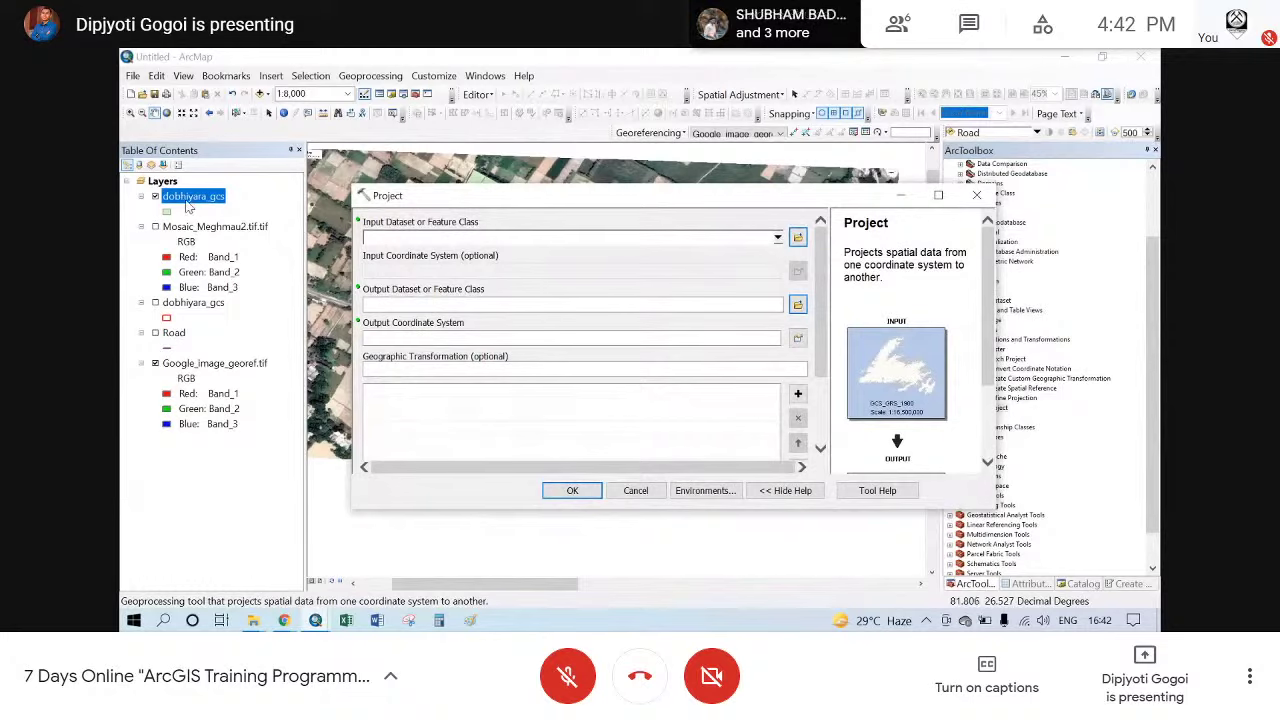
click(779, 240)
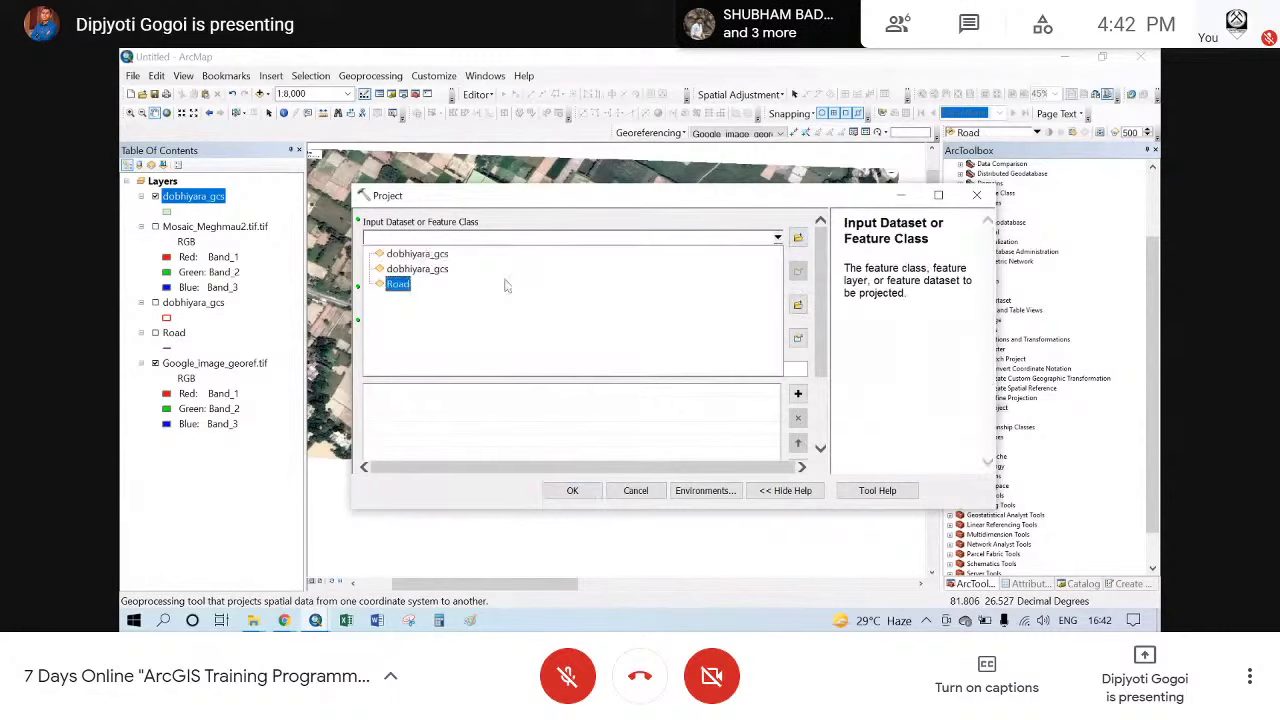
click(417, 255)
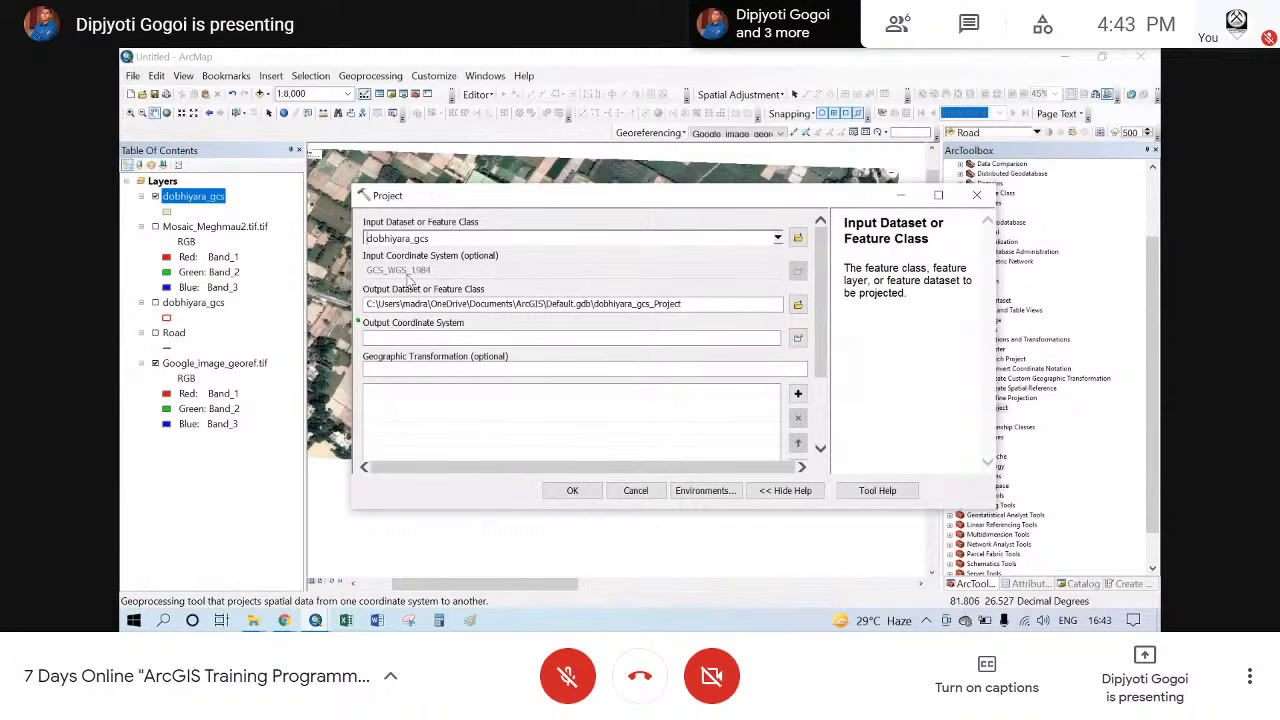
- Browse to the dobhiyara_gcs folder inside test, Google_image, Dobhiyara as the location for the Project tool's output dataset
click(797, 304)
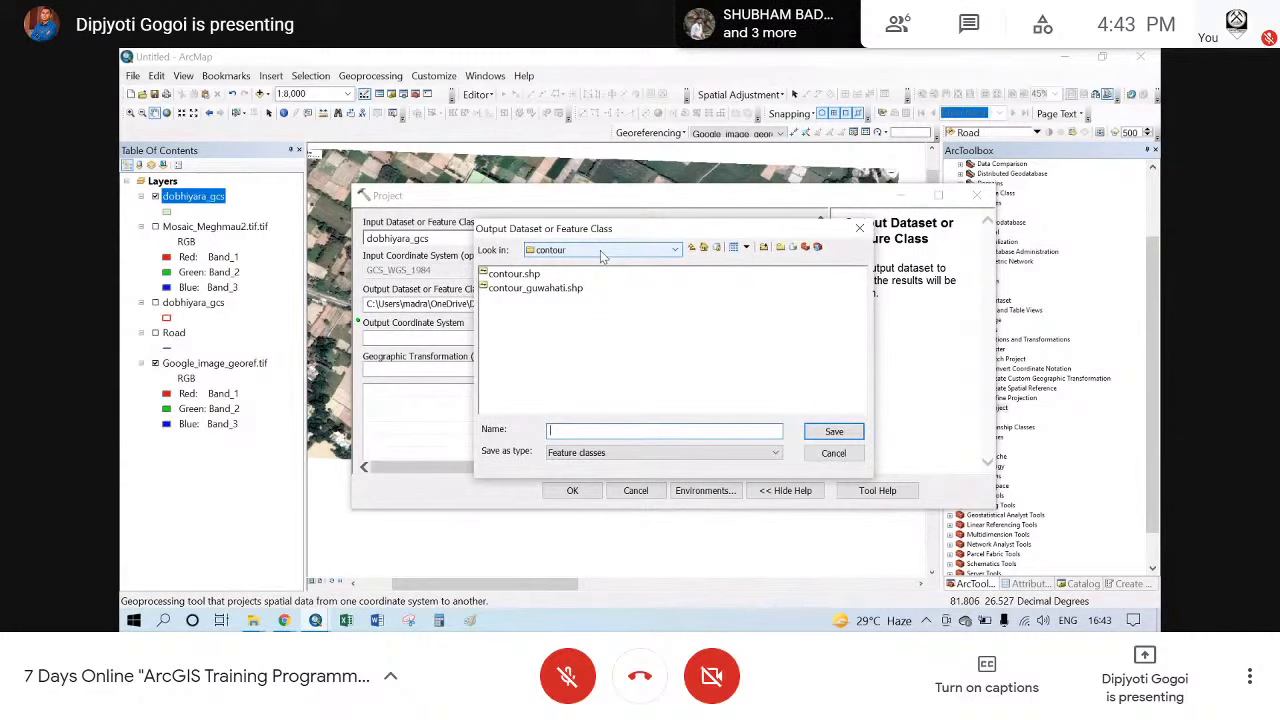
click(601, 256)
click(538, 309)
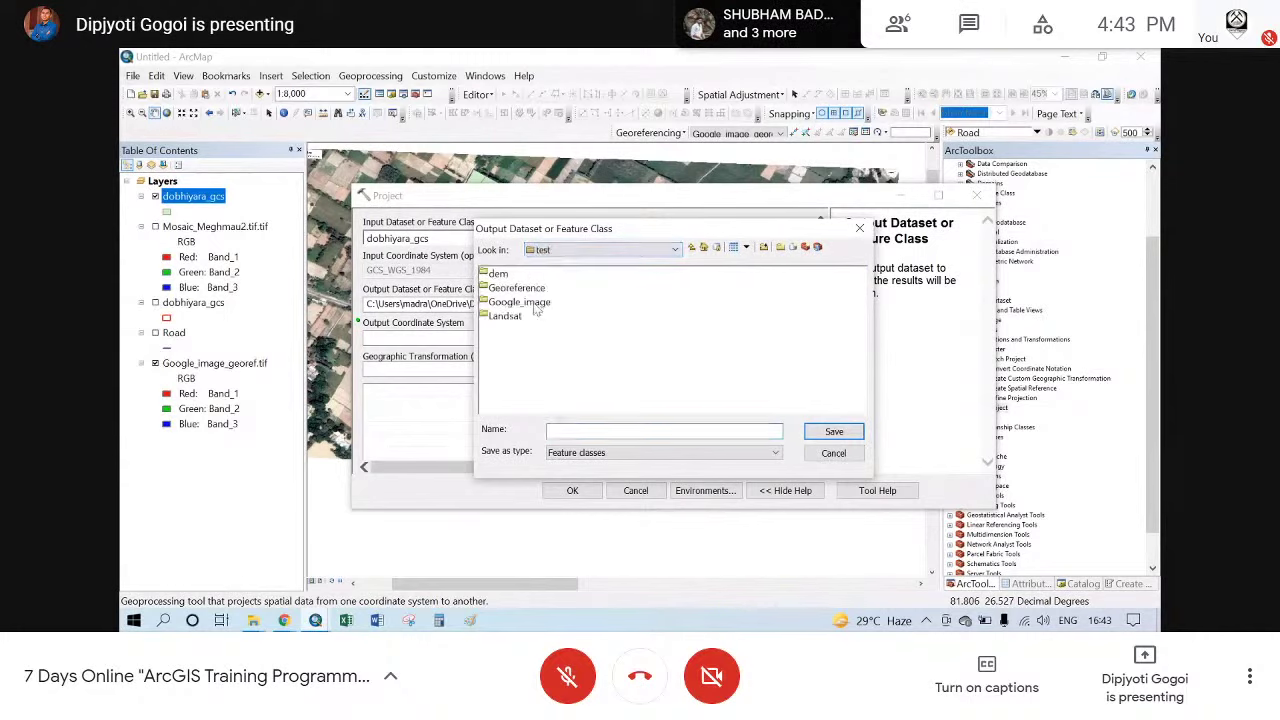
double_click(506, 304)
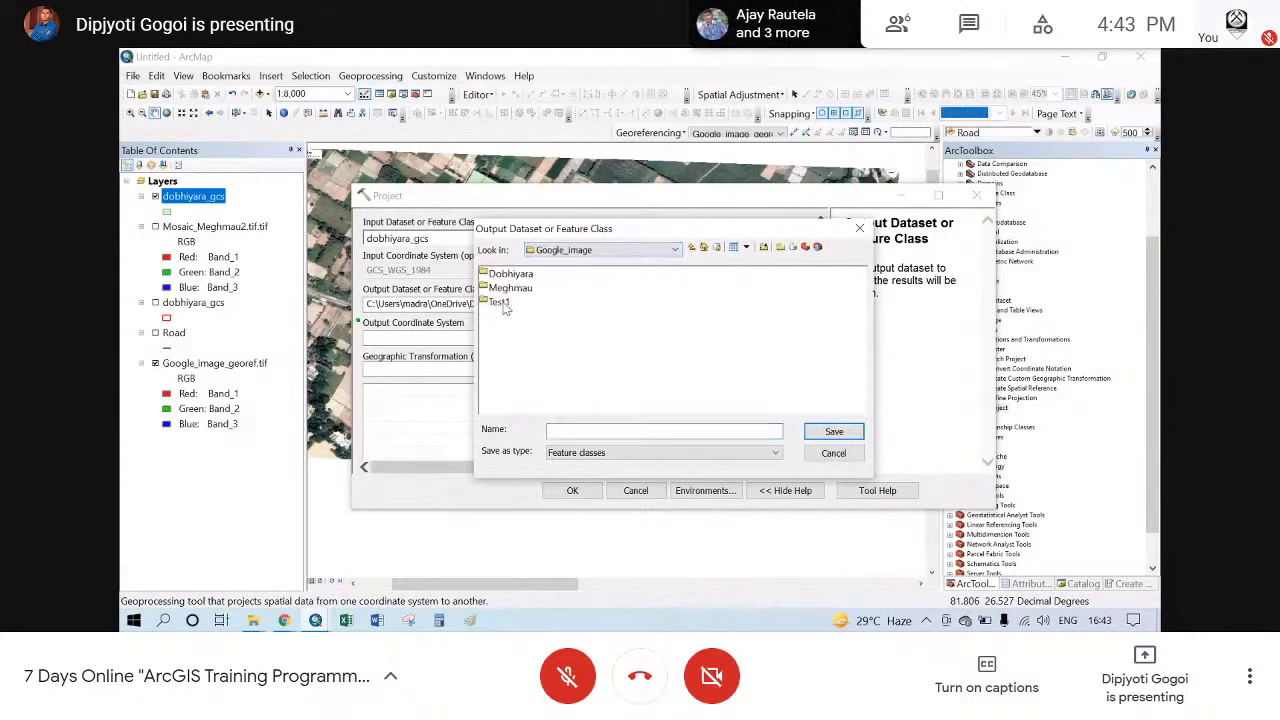
double_click(510, 274)
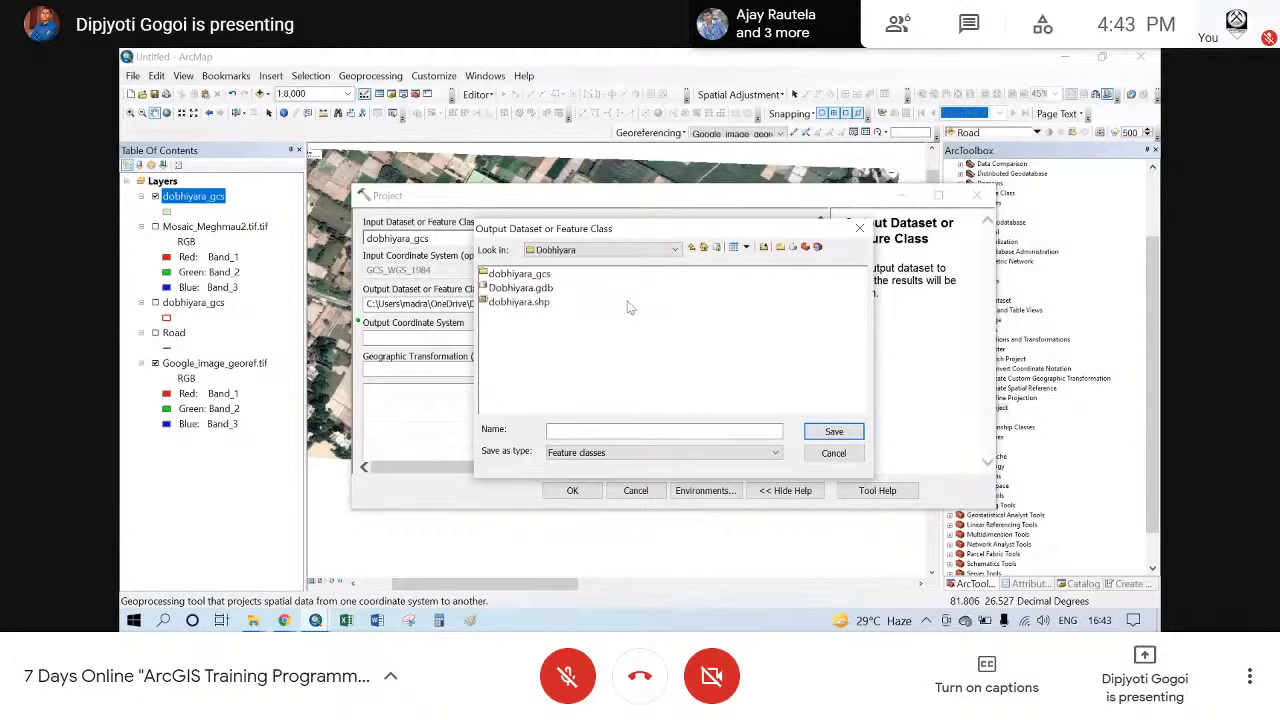
double_click(522, 275)
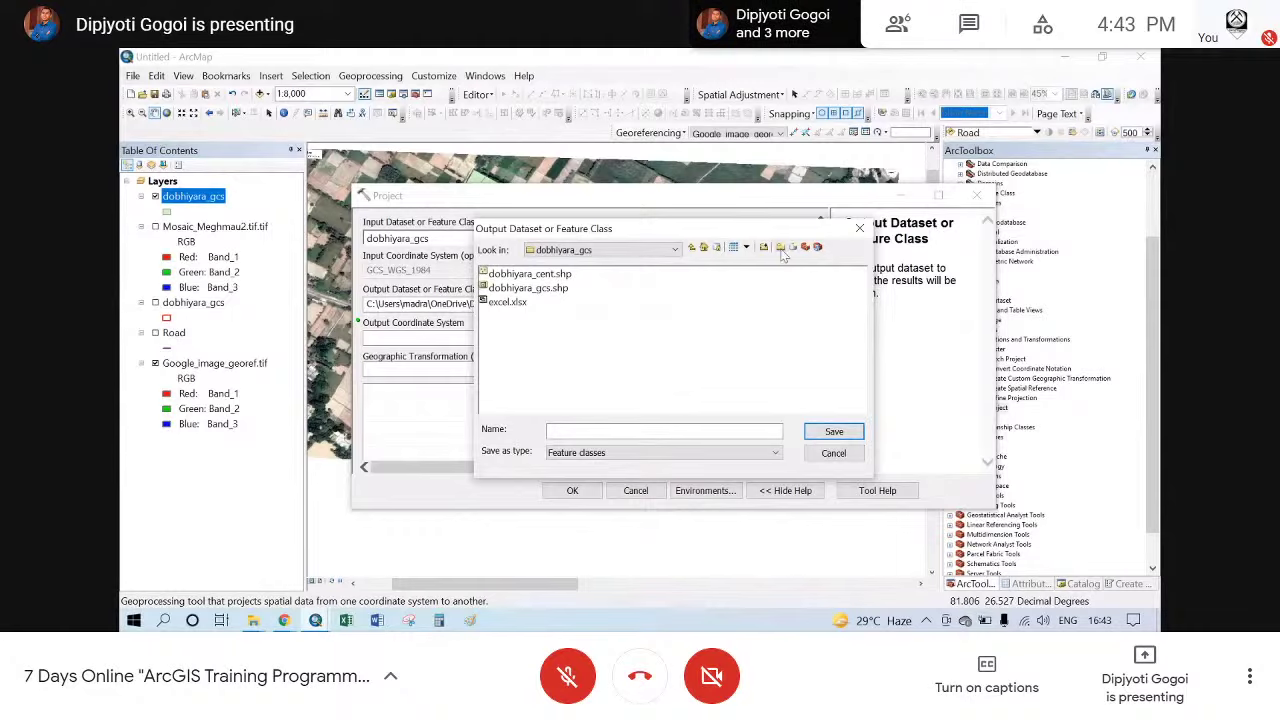
- Name the output shapefile dobhiyara_utm.shp, based on the existing dobhiyara_gcs.shp name, and save it as the output dataset
click(516, 289)
click(604, 432)
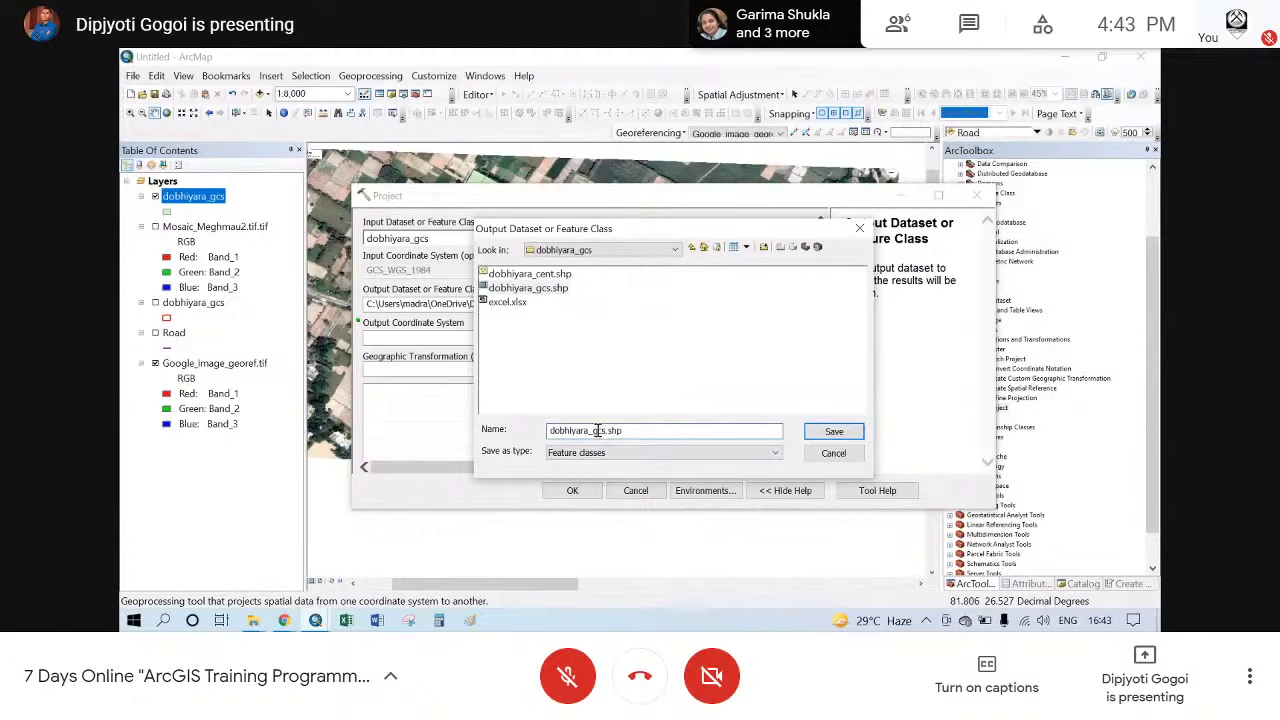
text(p)
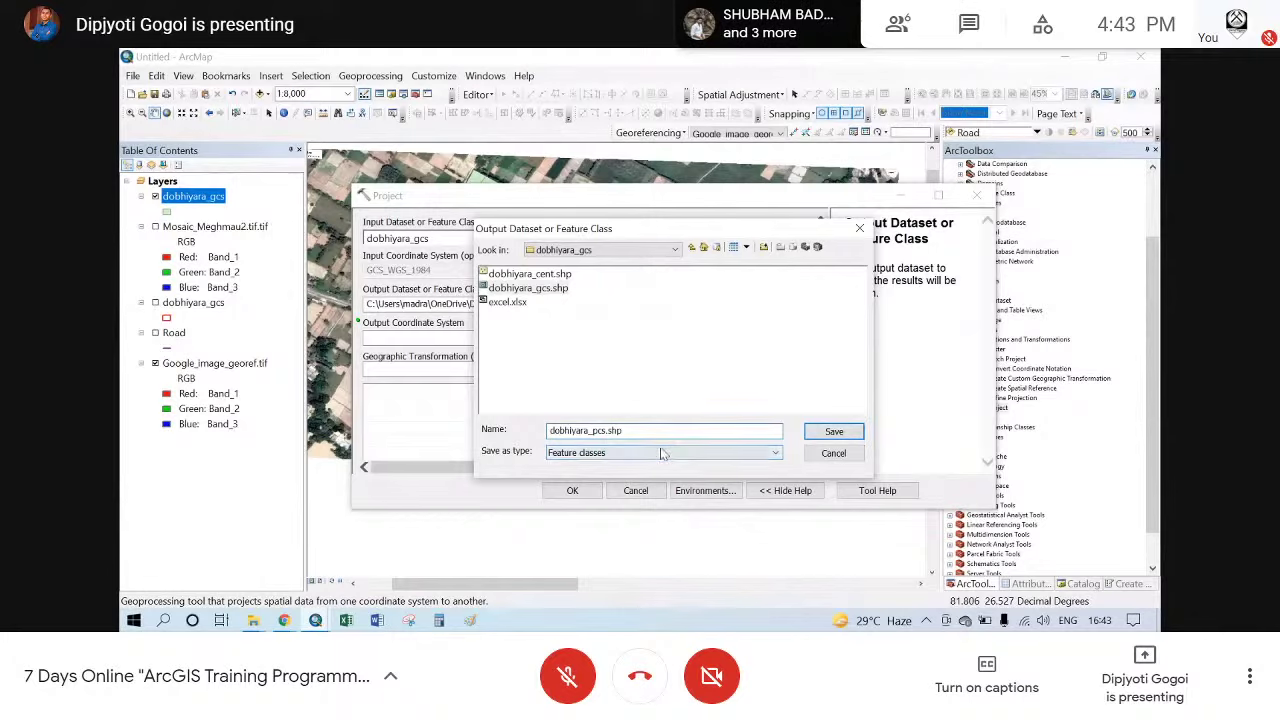
drag(608, 432, 588, 432)
key(ctrl+z)
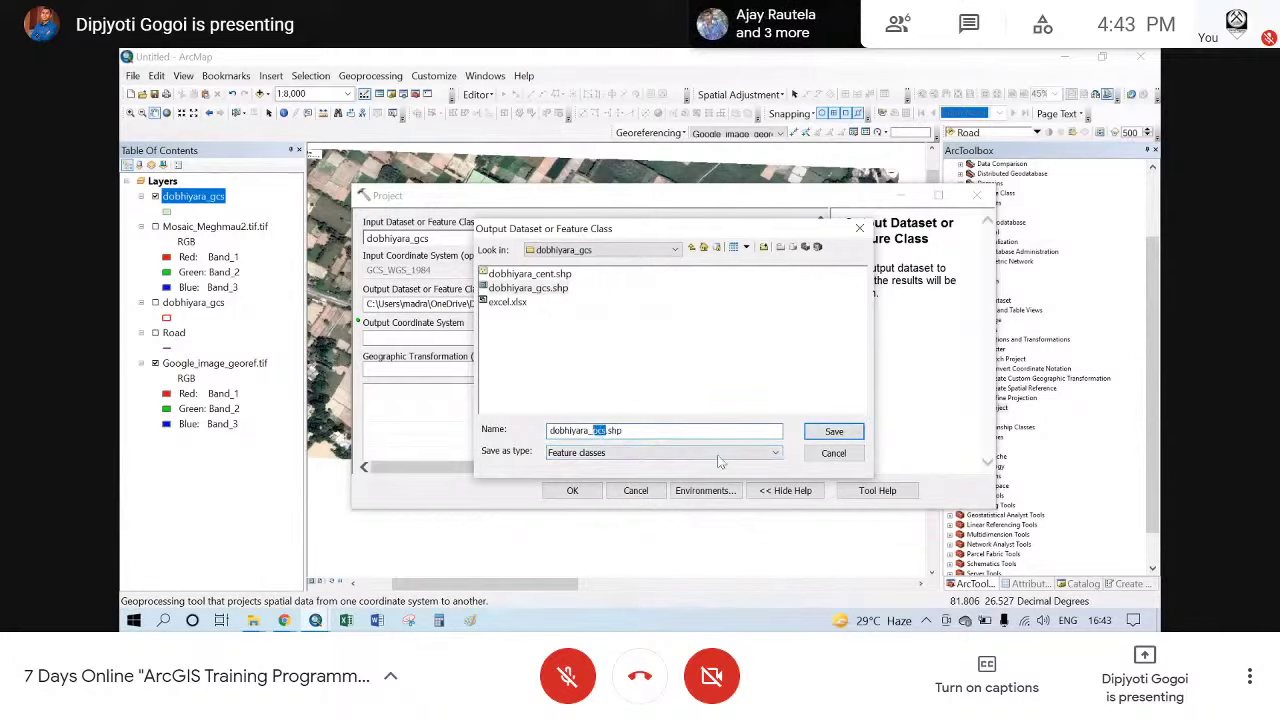
key(BackSpace)
text(utm)
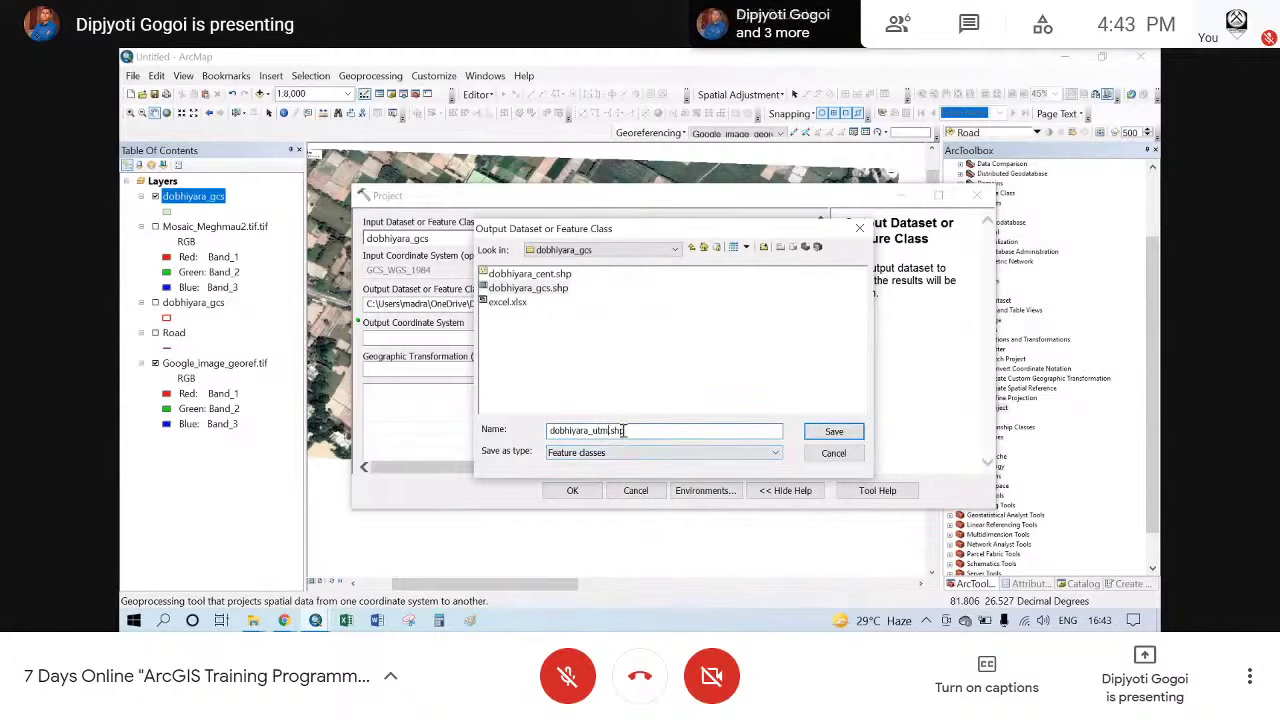
click(831, 434)
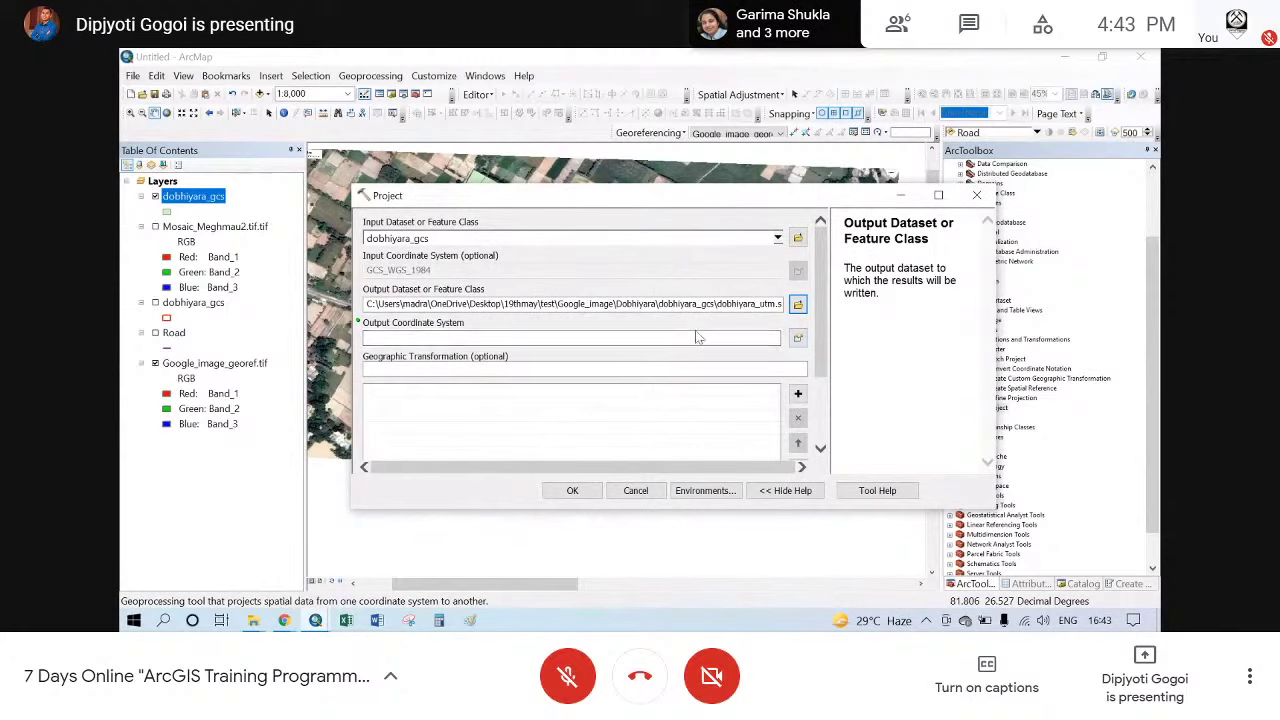
- Set the output coordinate system to the projected WGS 1984 UTM Zone 44N and run the Project tool
click(799, 341)
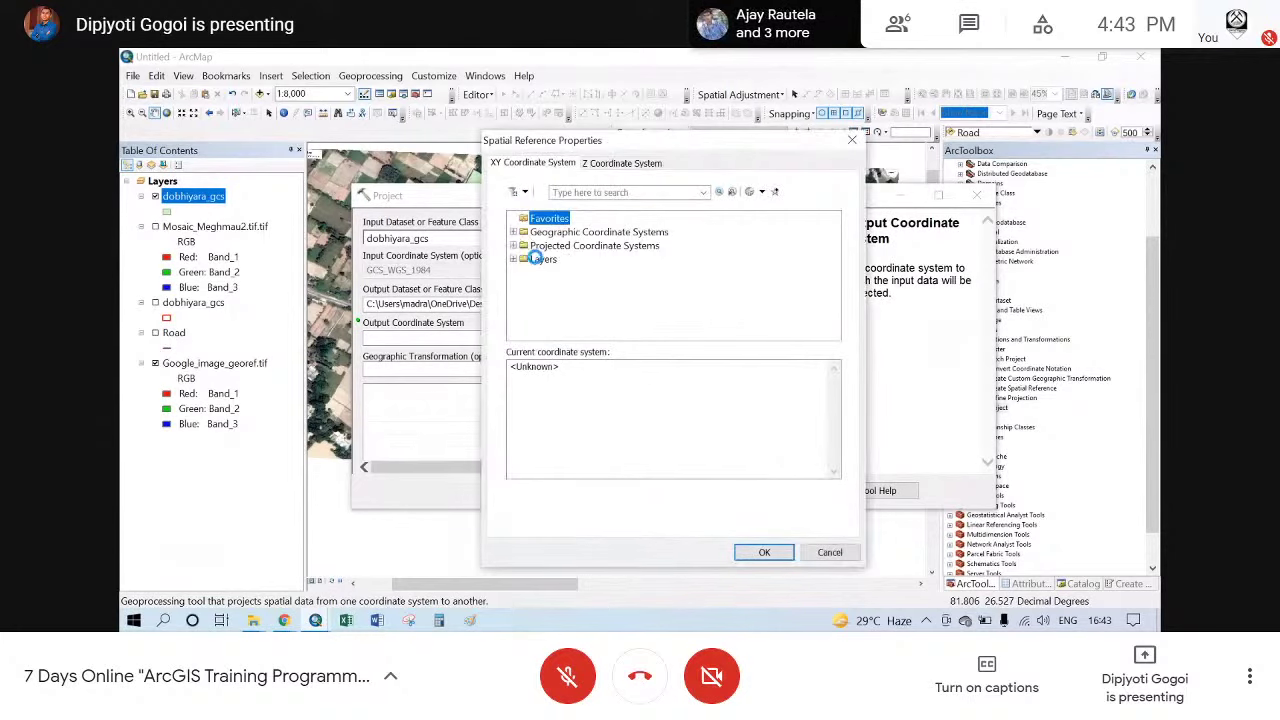
click(513, 245)
scroll(556, 290, down, 2)
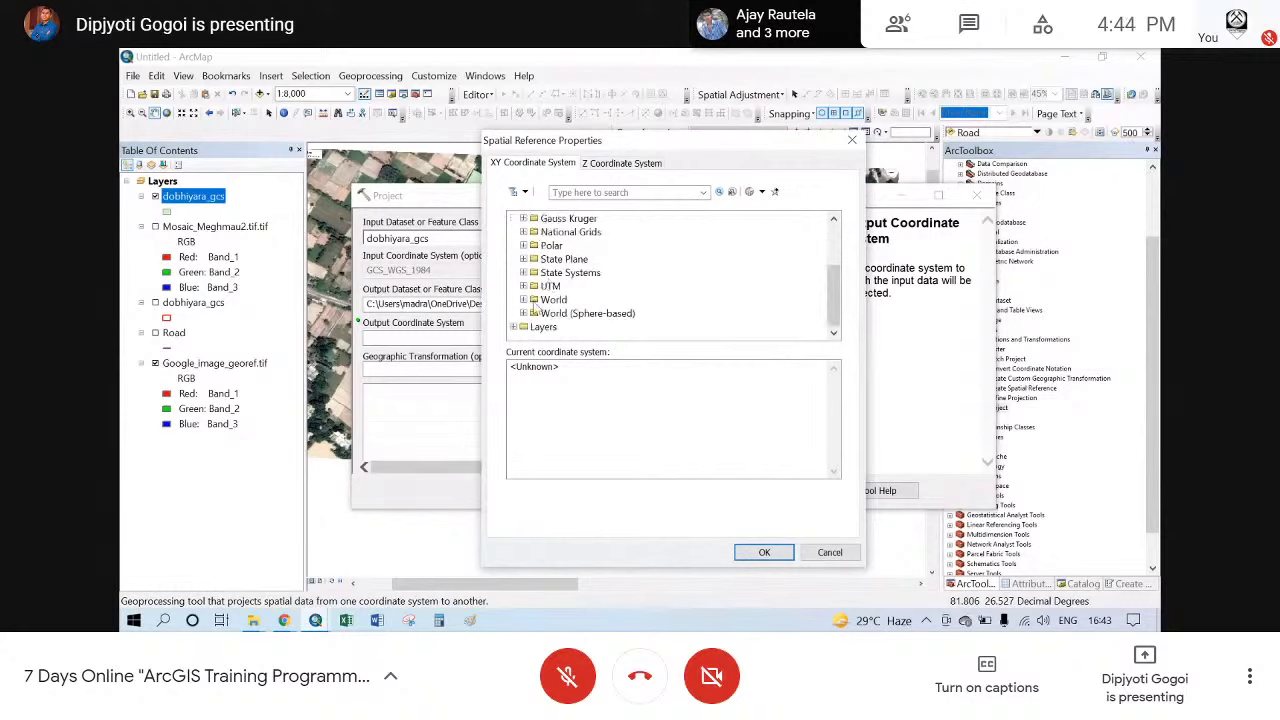
click(522, 287)
scroll(530, 289, down, 3)
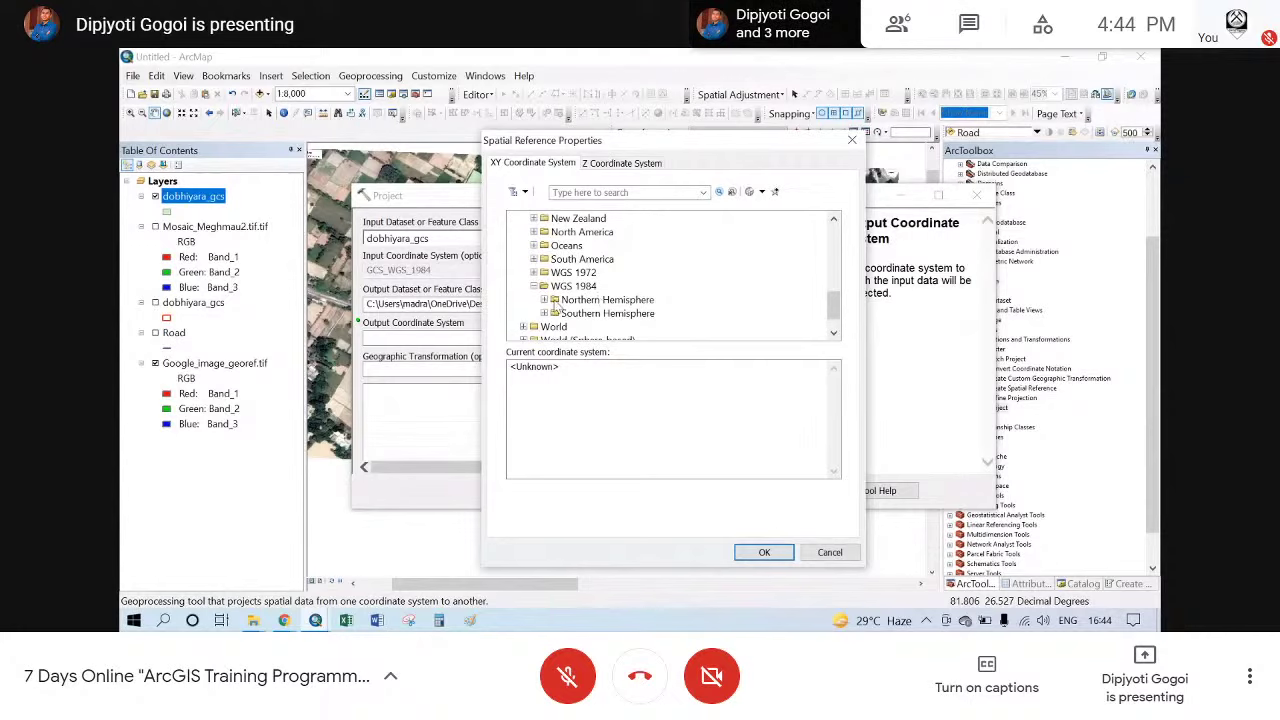
click(545, 300)
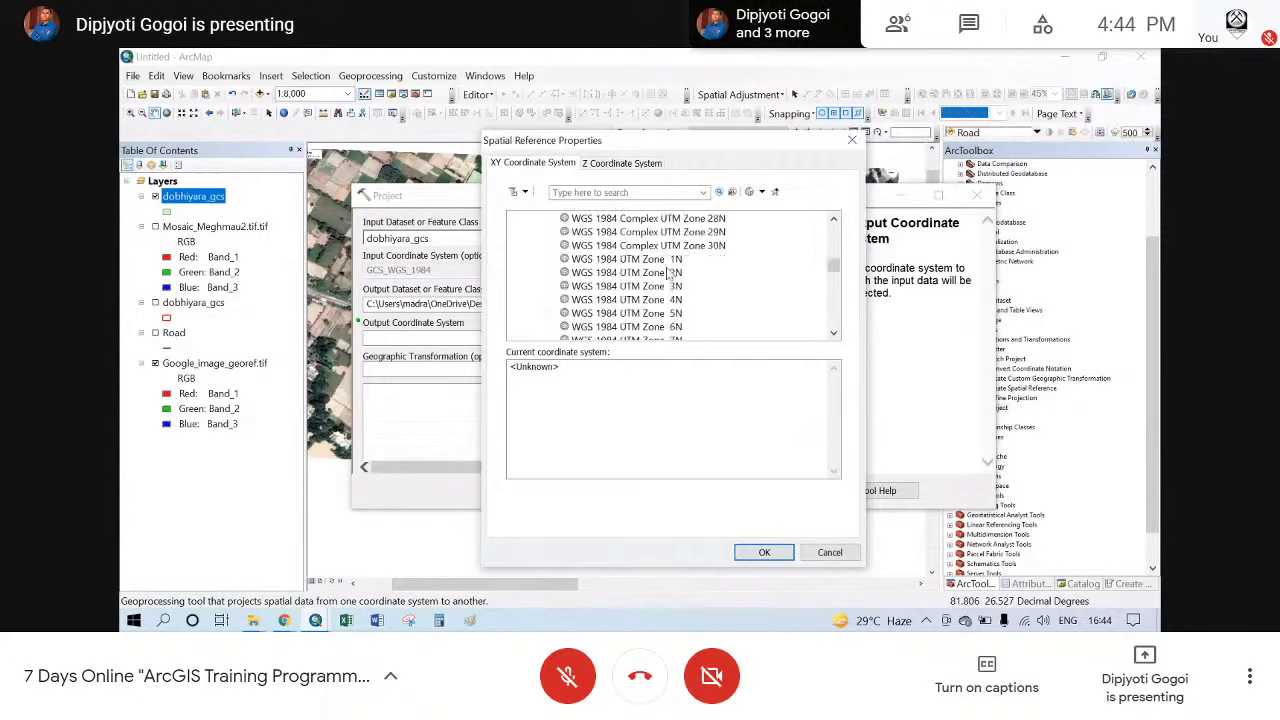
scroll(640, 283, down, 5)
scroll(640, 276, down, 9)
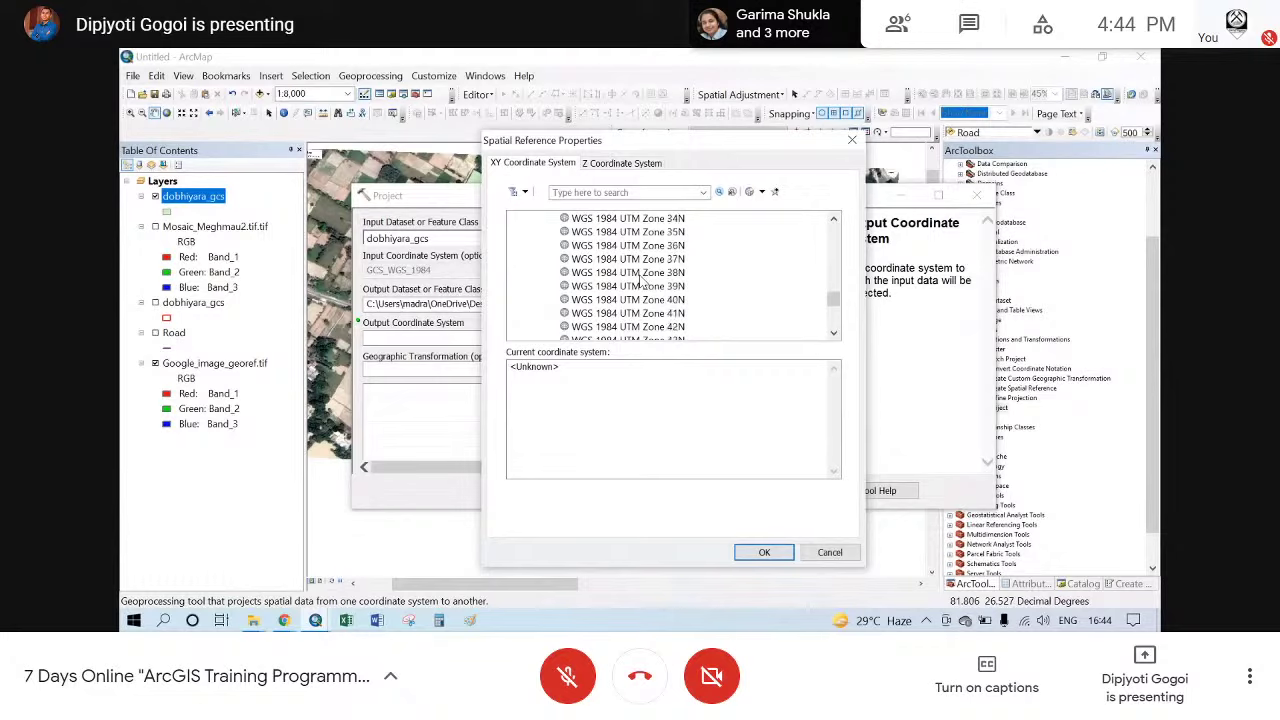
scroll(644, 285, down, 2)
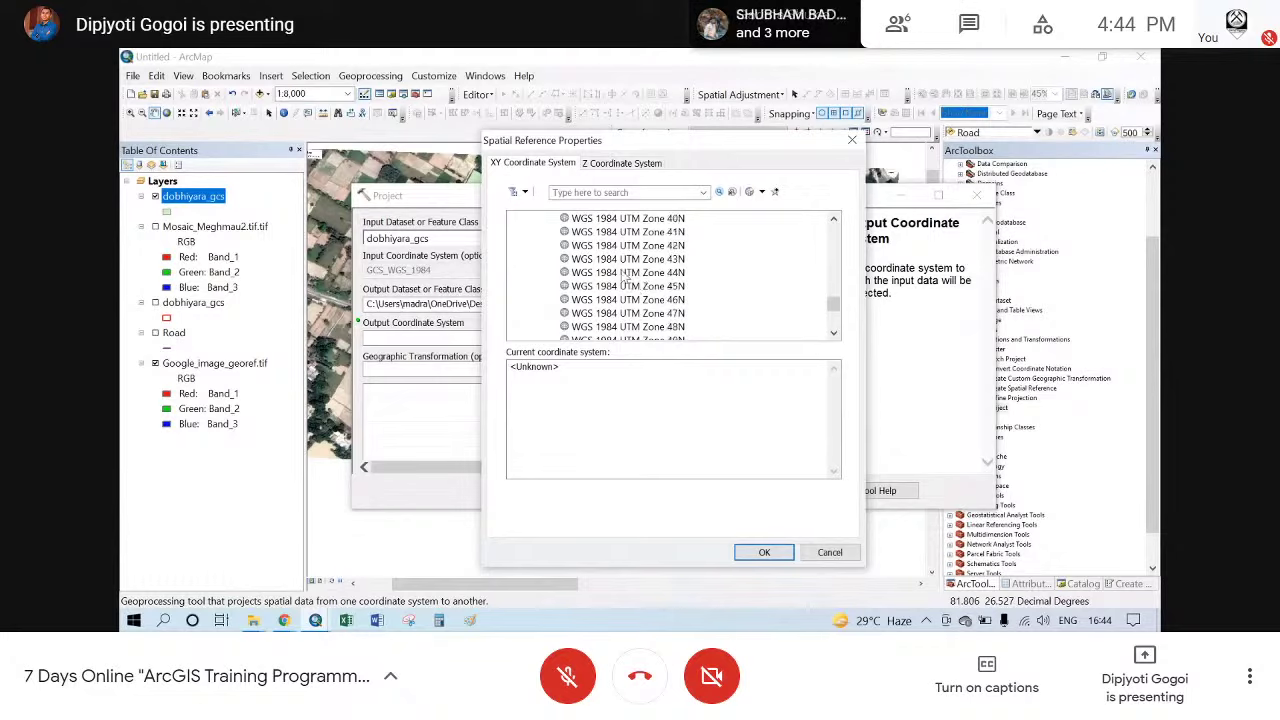
click(630, 273)
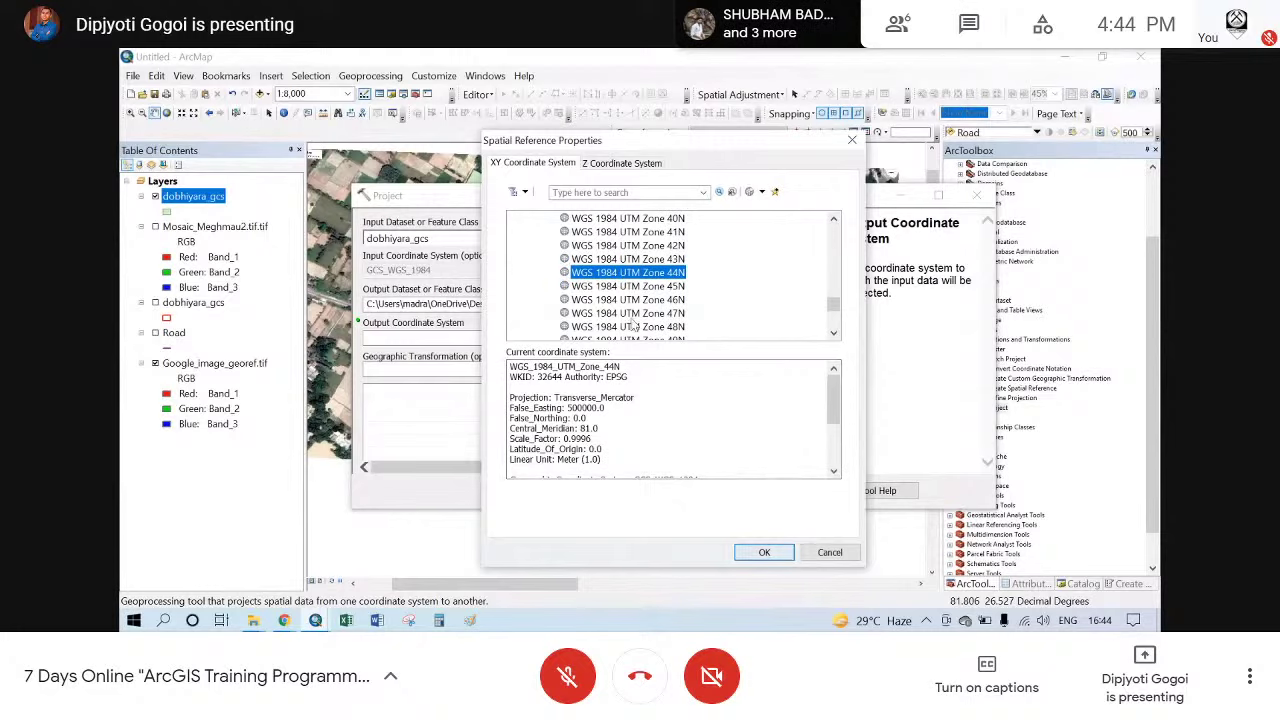
click(764, 552)
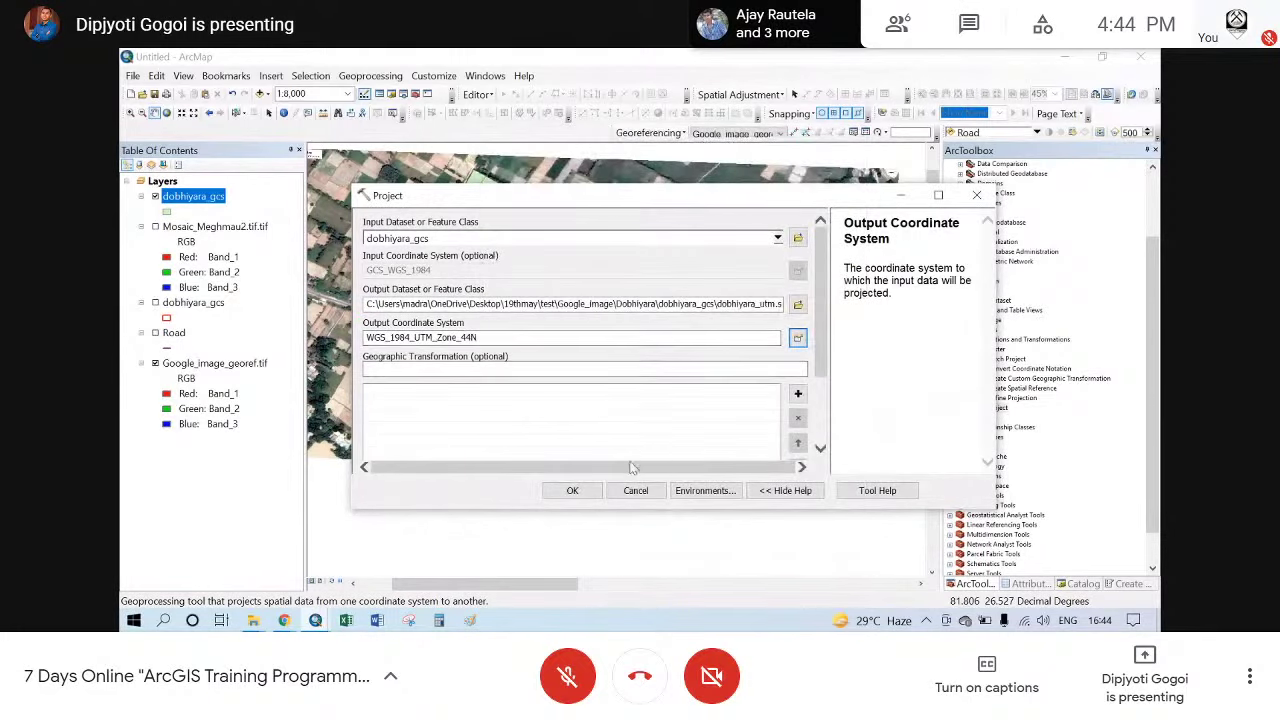
click(573, 491)
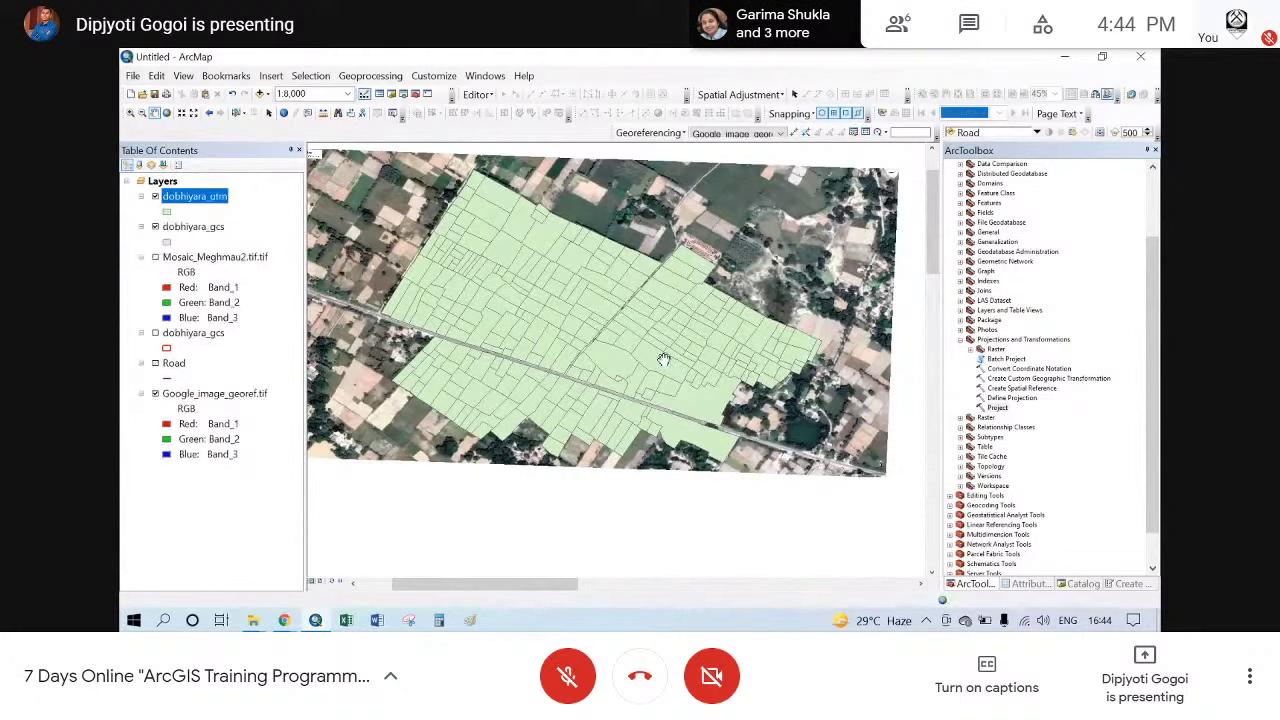
- Hide the polygon dobhiyara_gcs layer and check the projected coordinate system in the dobhiyara_utm layer's source properties
click(155, 227)
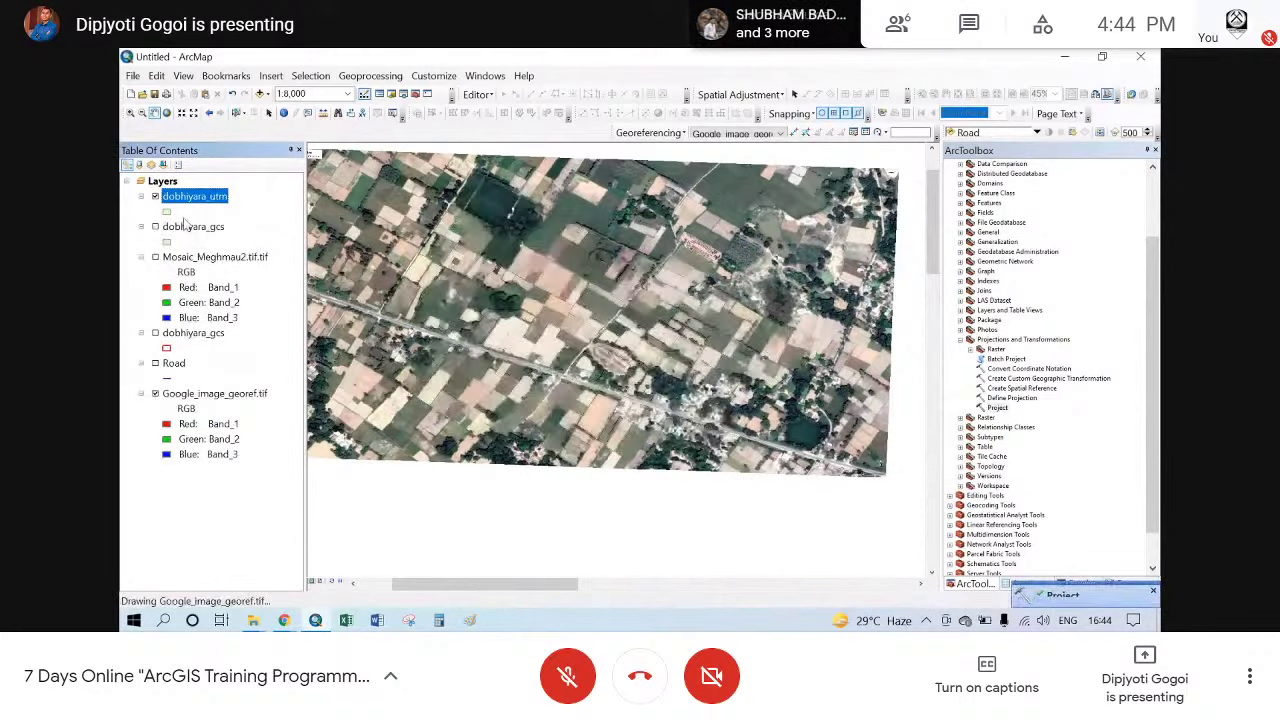
right_click(186, 200)
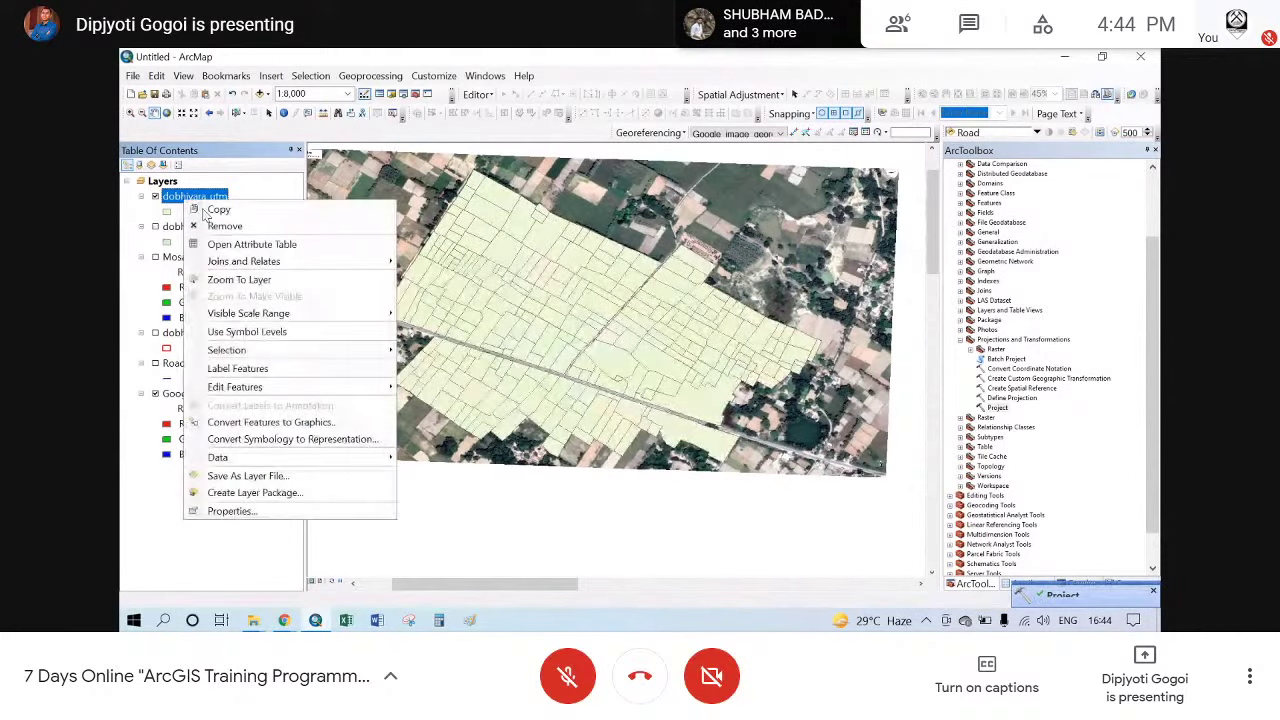
key(Escape)
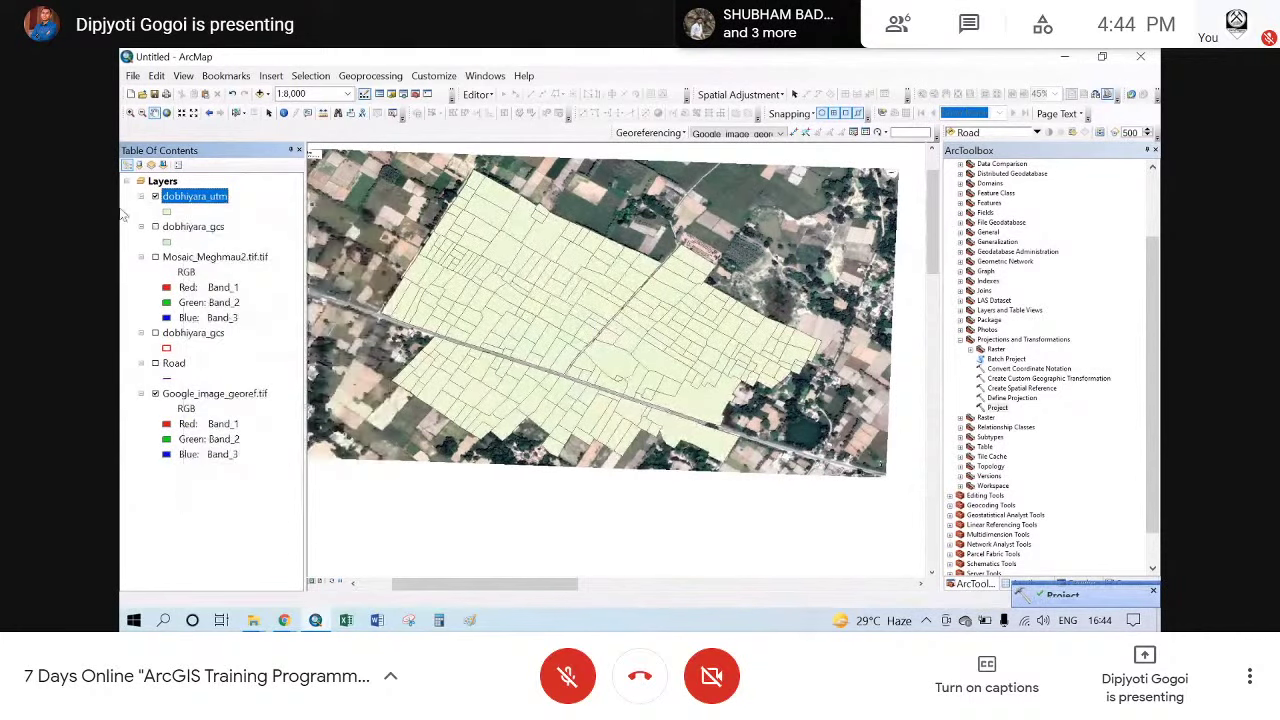
right_click(204, 201)
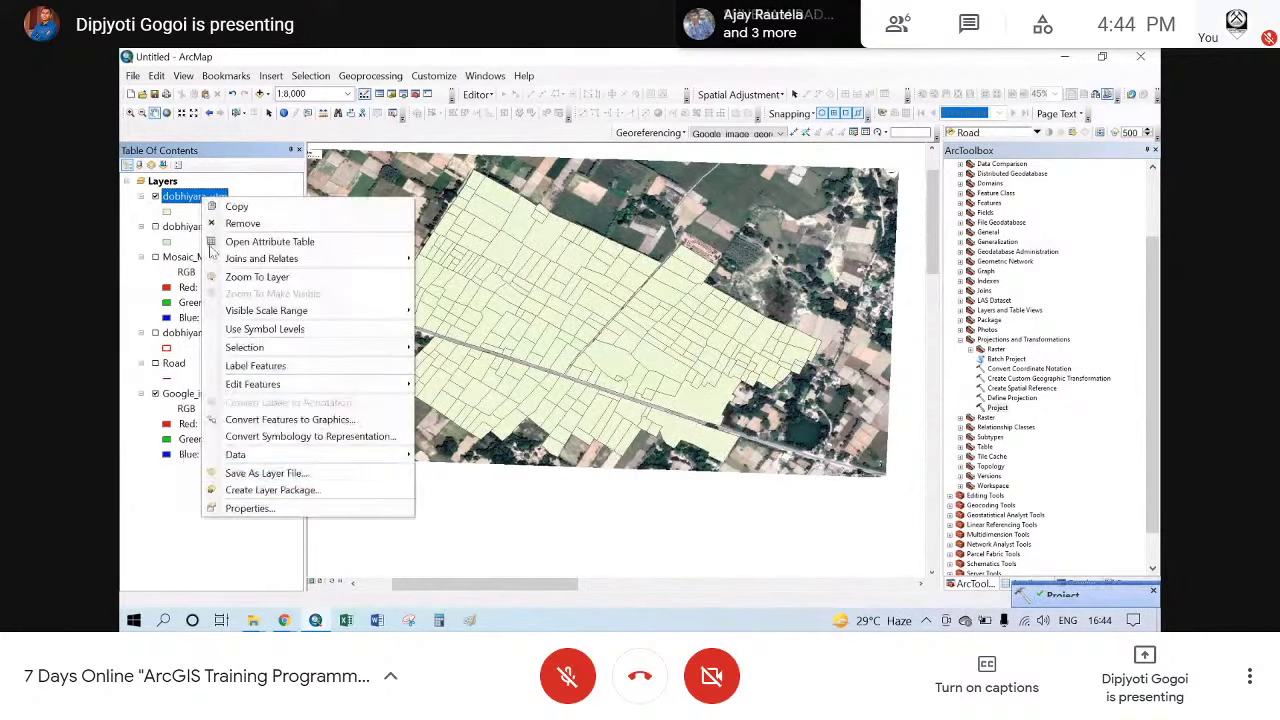
click(245, 508)
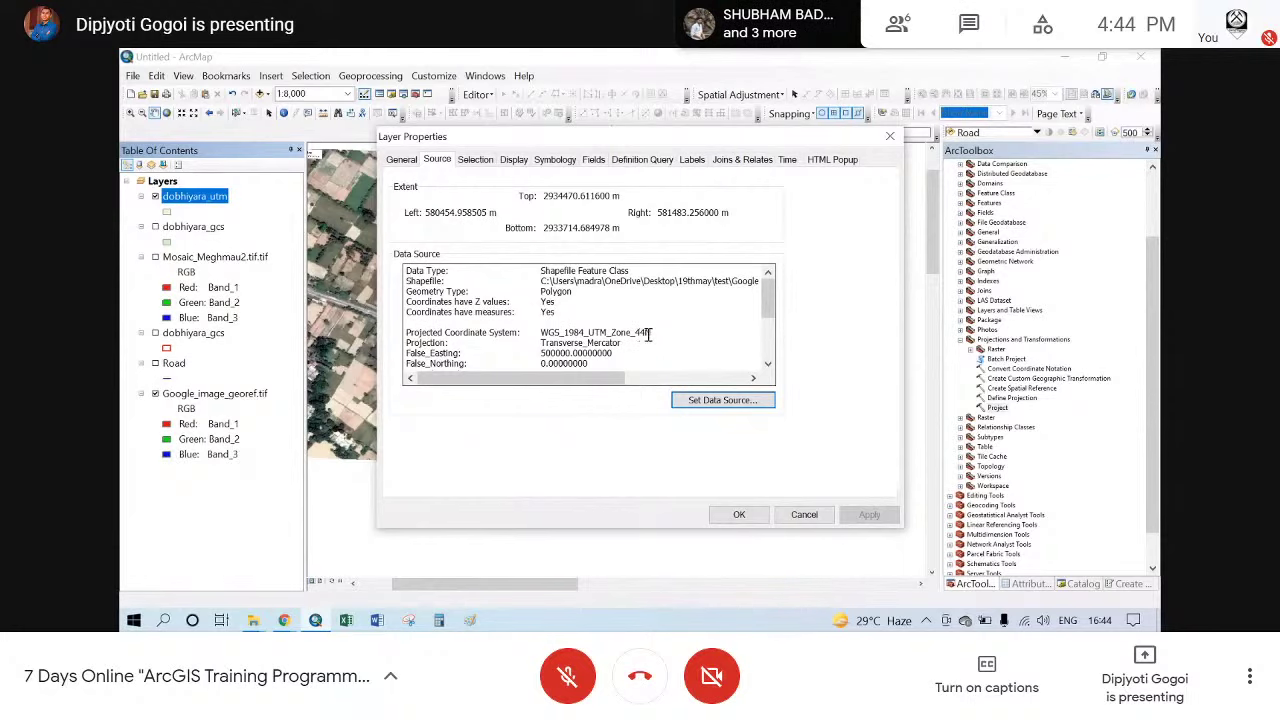
click(758, 526)
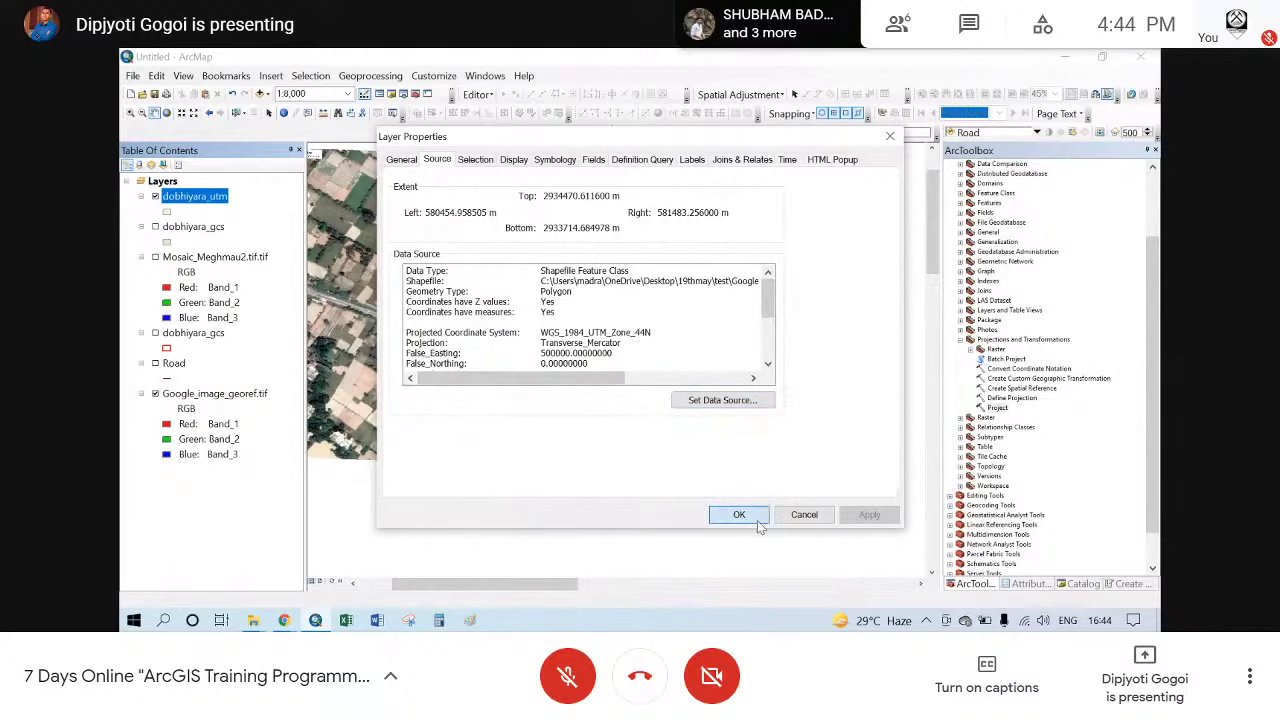
- Change the dobhiyara_utm layer's symbol to an unfilled polygon outline so the imagery shows beneath the parcels
click(167, 212)
double_click(596, 246)
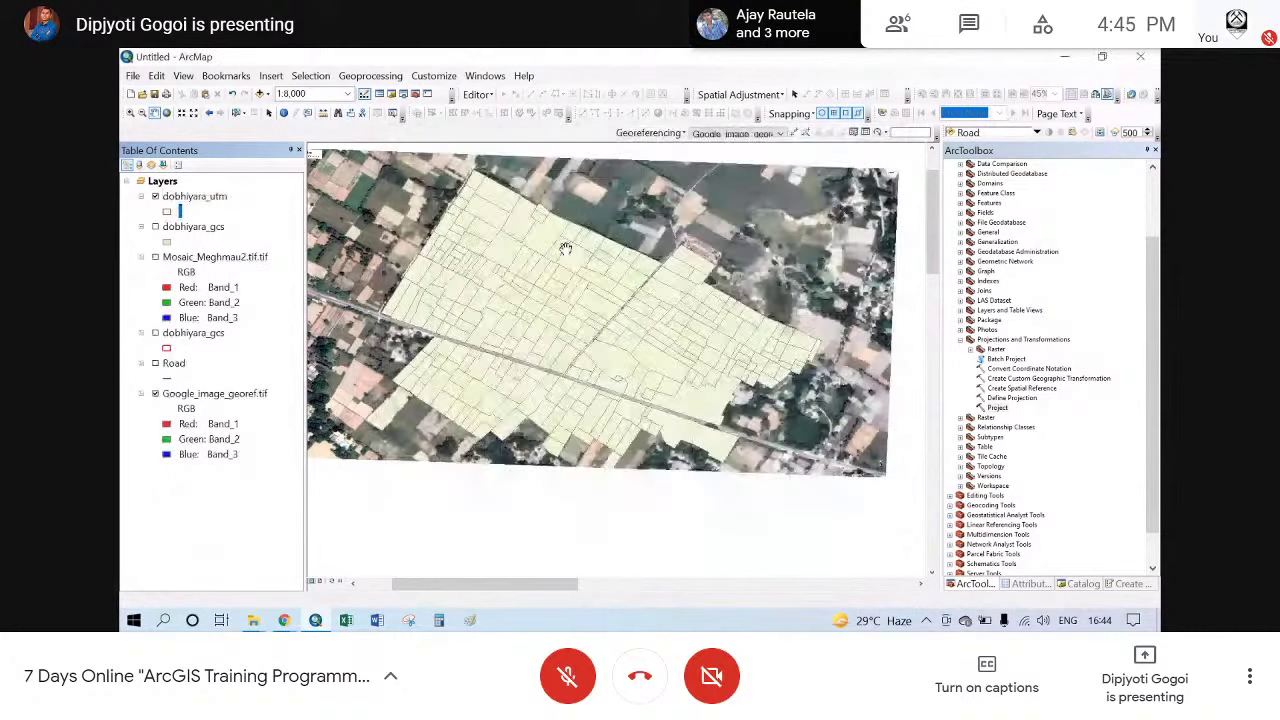
- Open the dobhiyara_utm attribute table and start Calculate Geometry on the Area field, continuing outside an edit session
right_click(195, 197)
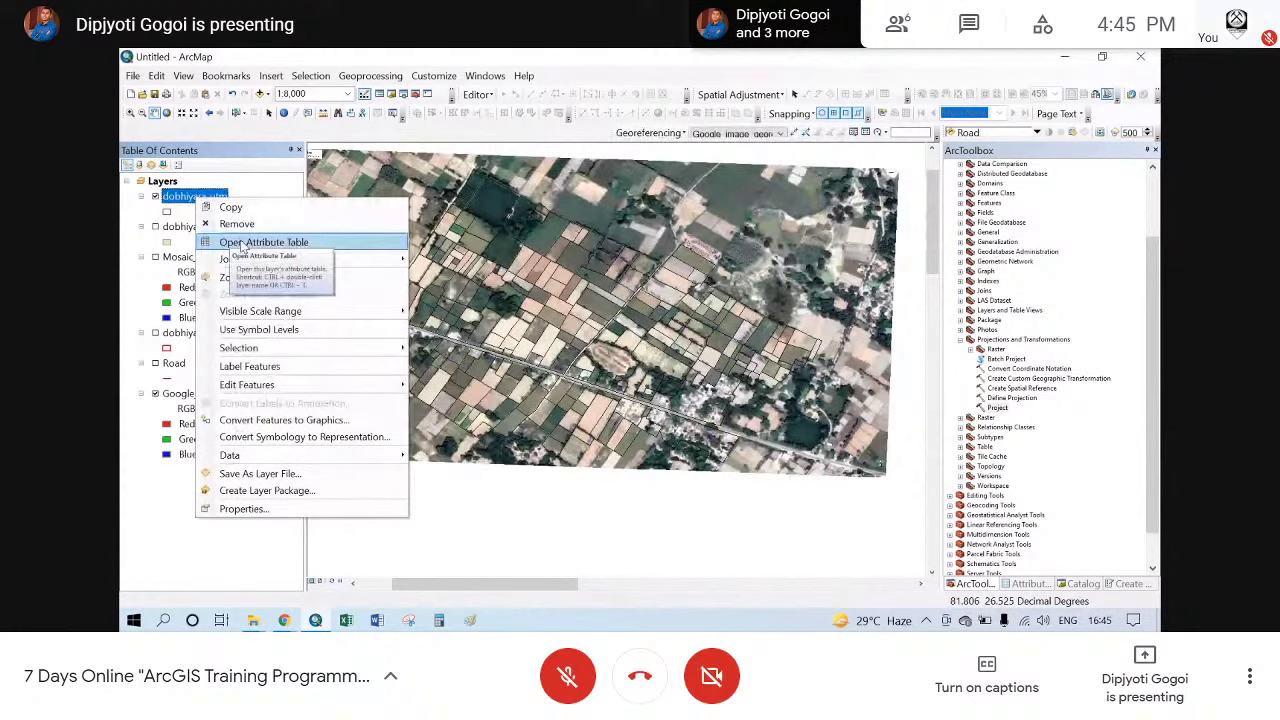
click(226, 243)
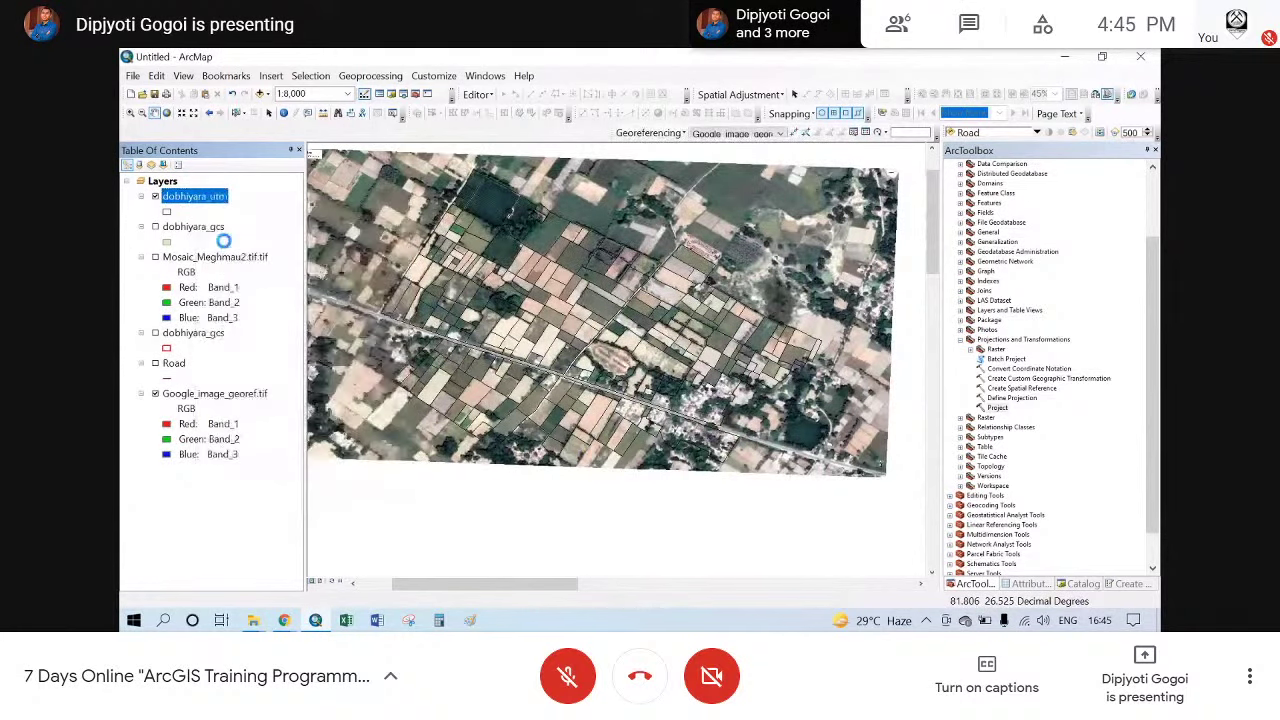
click(601, 208)
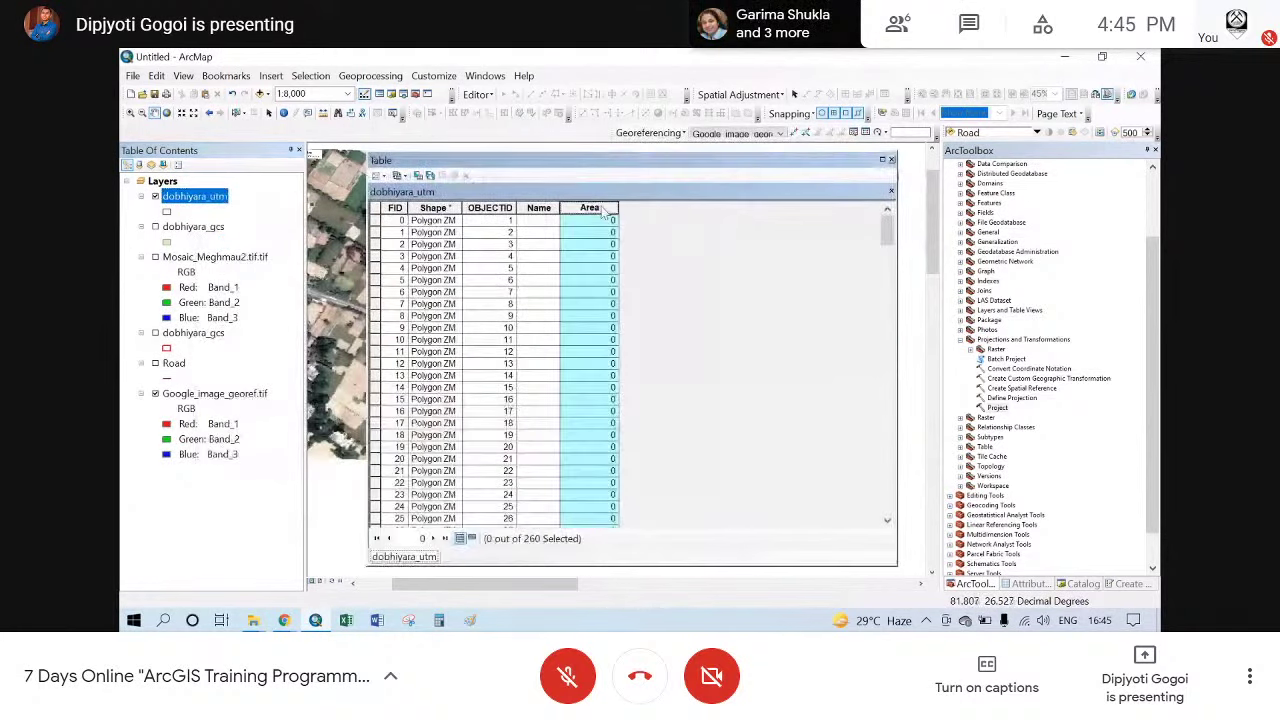
right_click(603, 208)
right_click(581, 207)
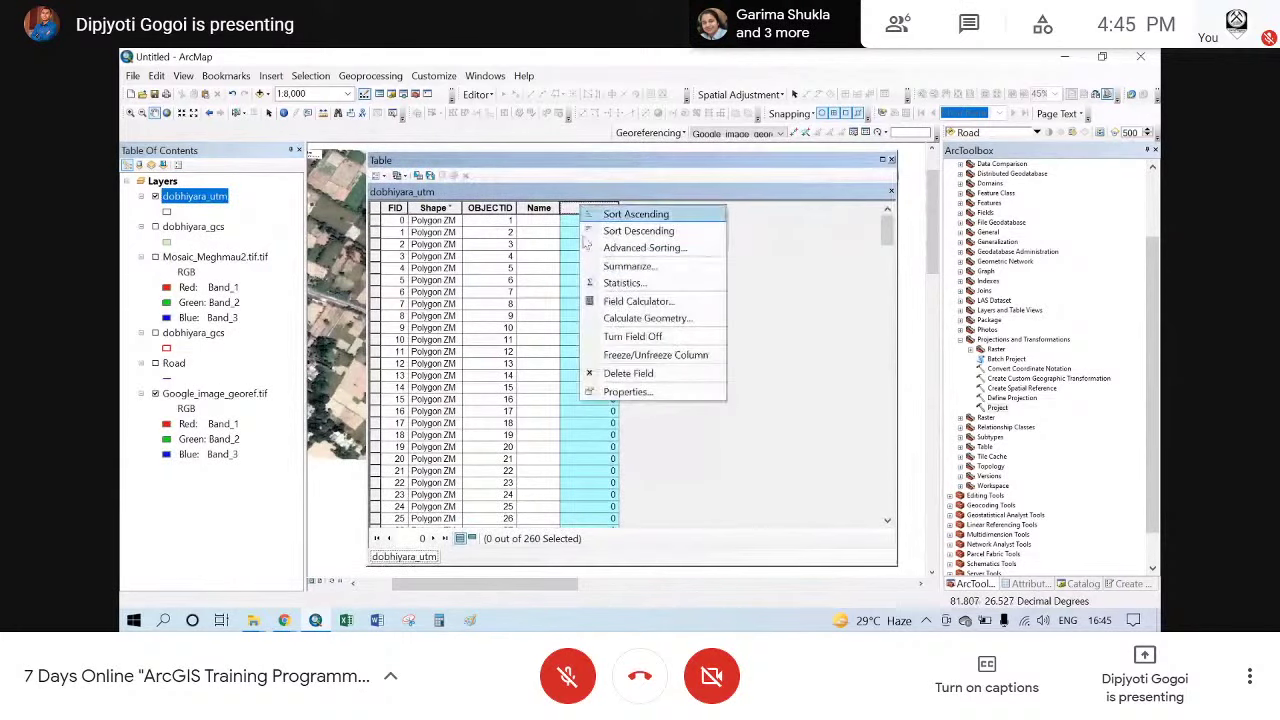
click(625, 318)
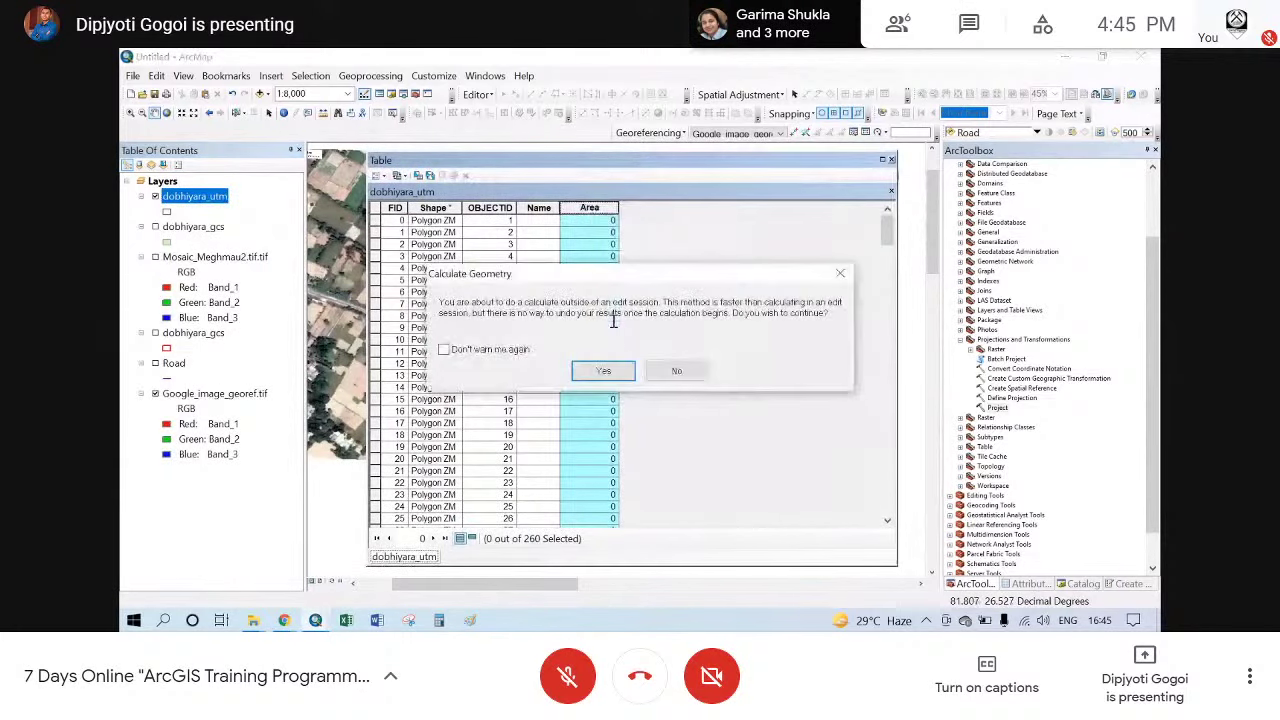
click(598, 372)
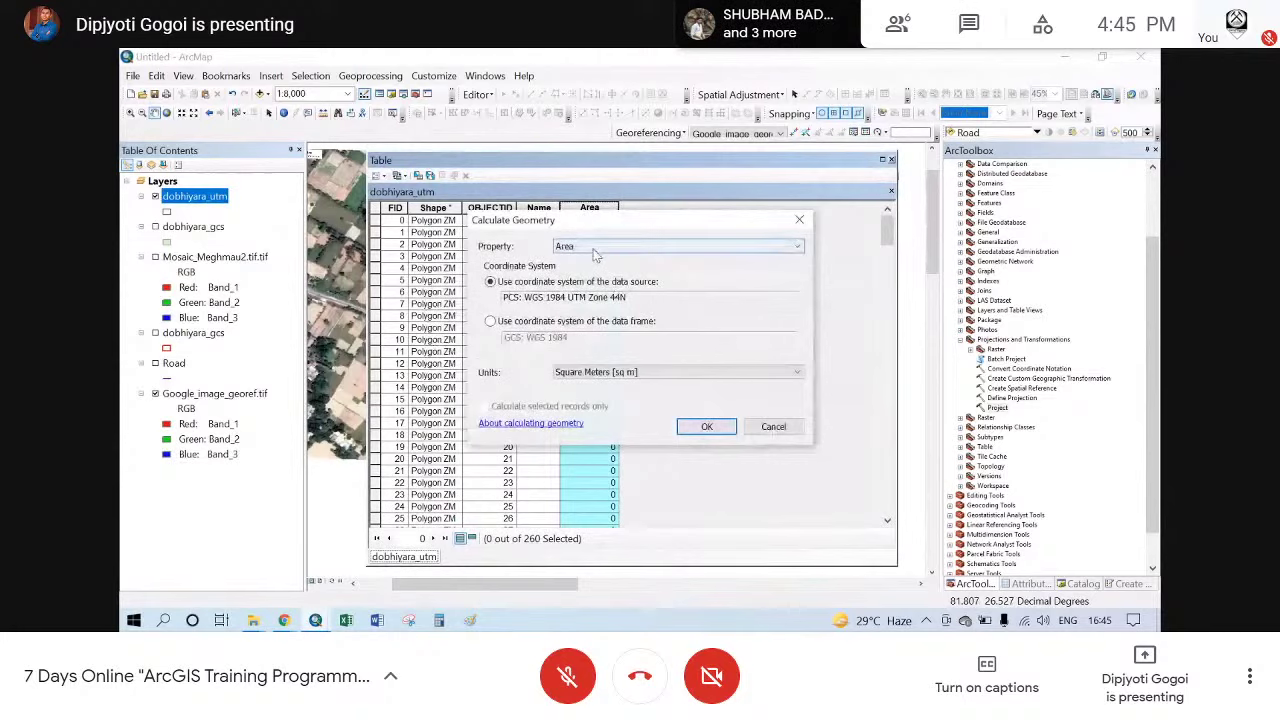
- Calculate the Area property in square meters using the data source's WGS 1984 UTM Zone 44N coordinate system, and widen the Area column
click(594, 250)
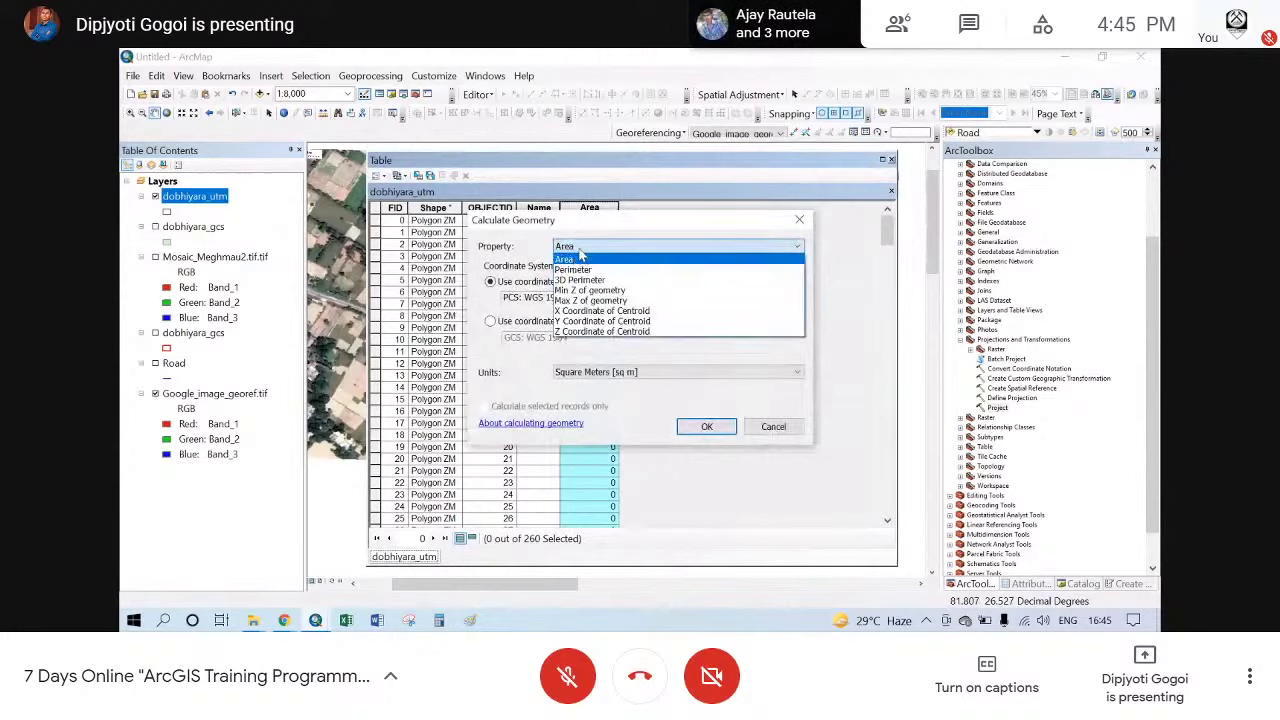
click(580, 257)
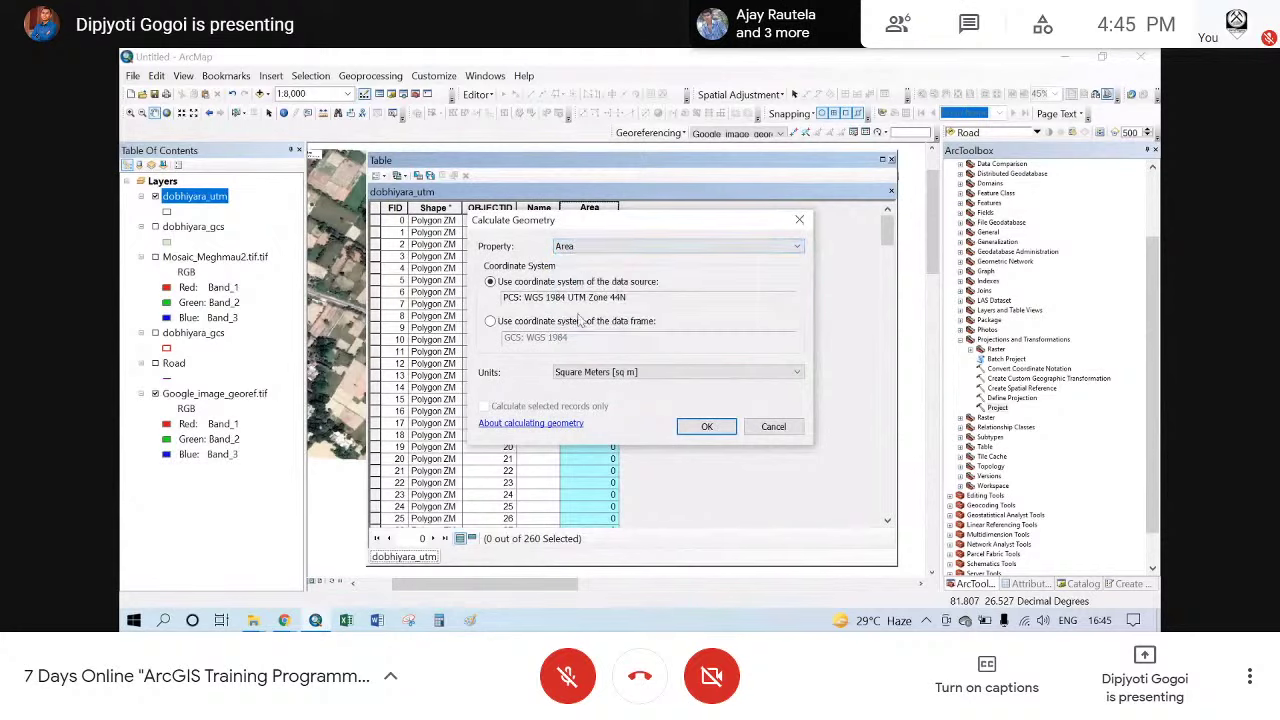
click(592, 375)
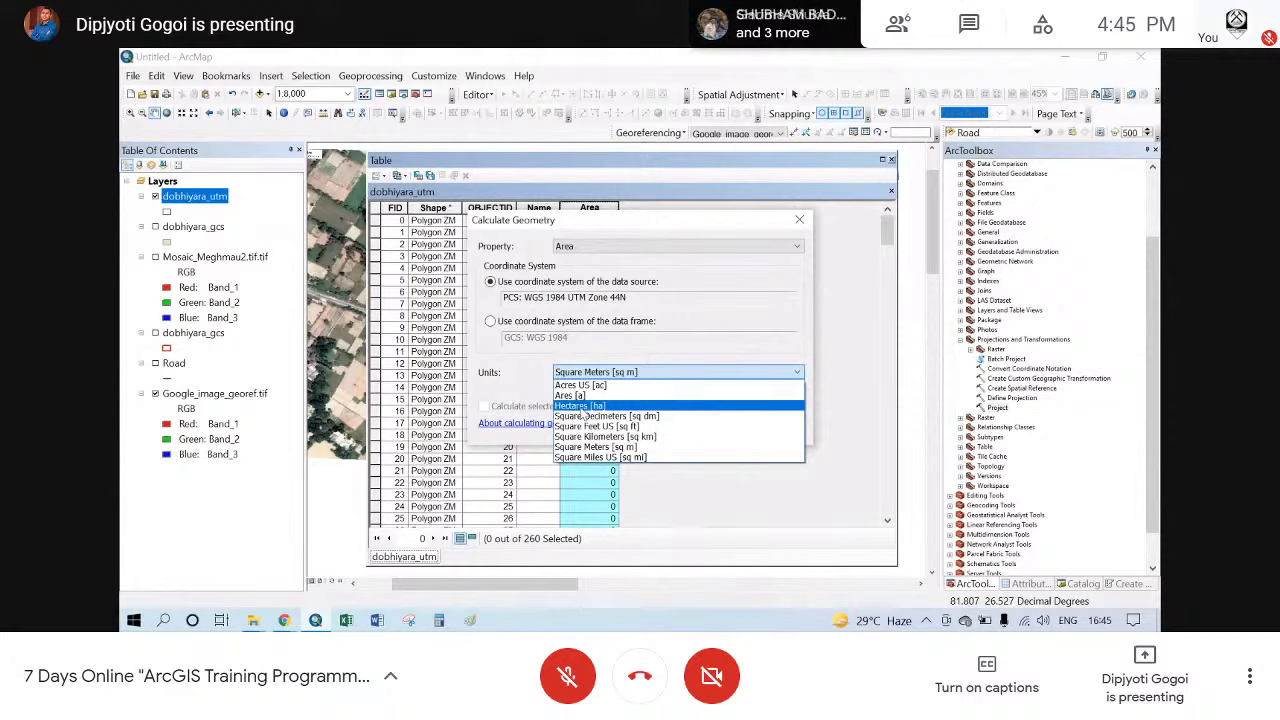
click(583, 407)
click(625, 378)
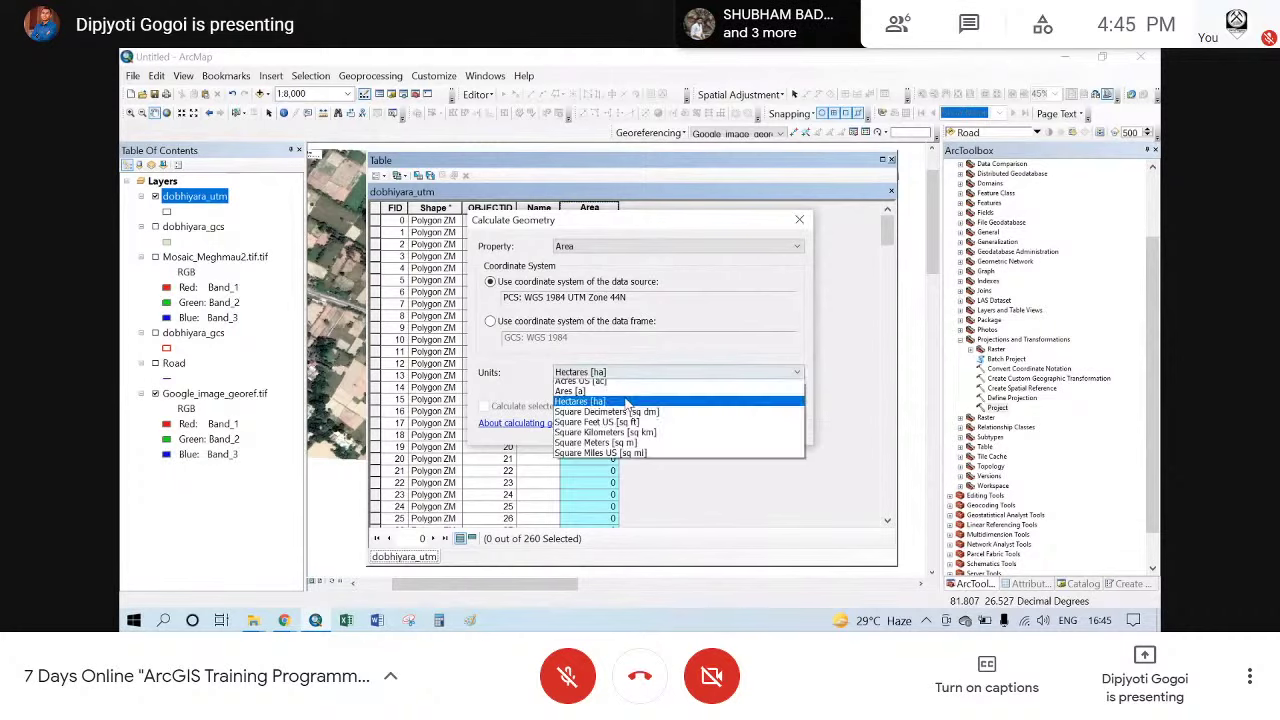
click(602, 448)
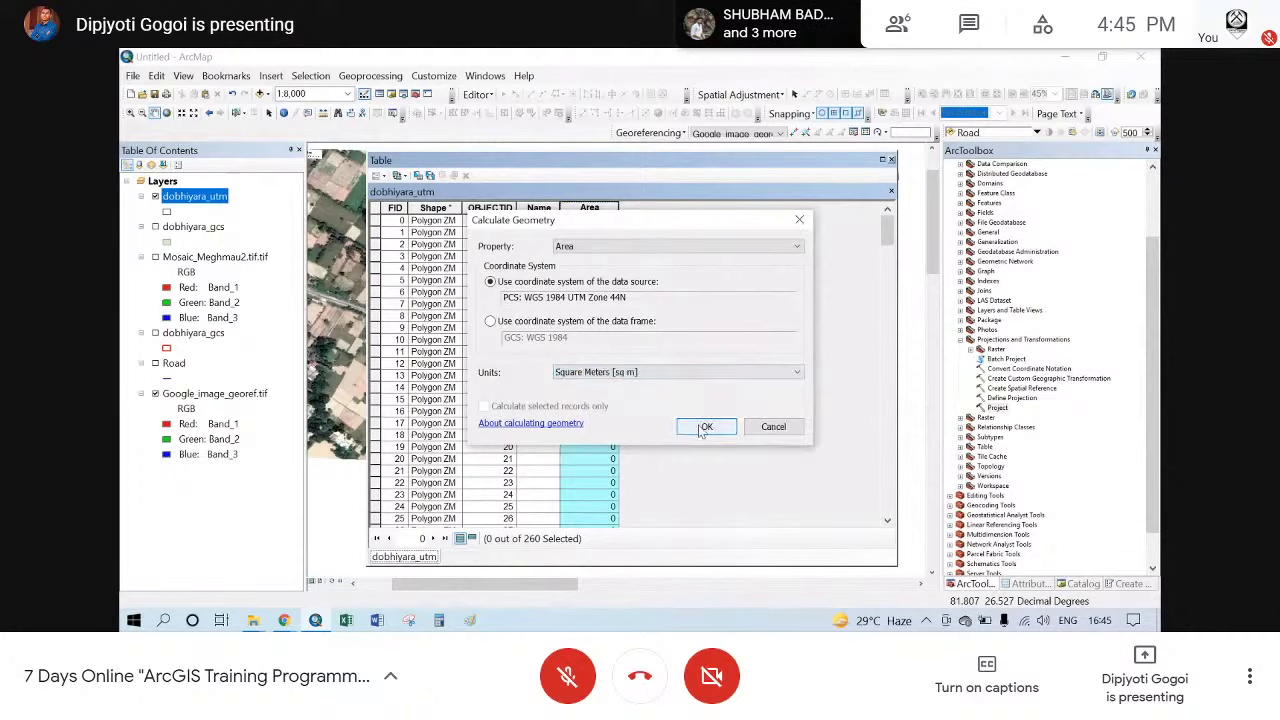
click(704, 427)
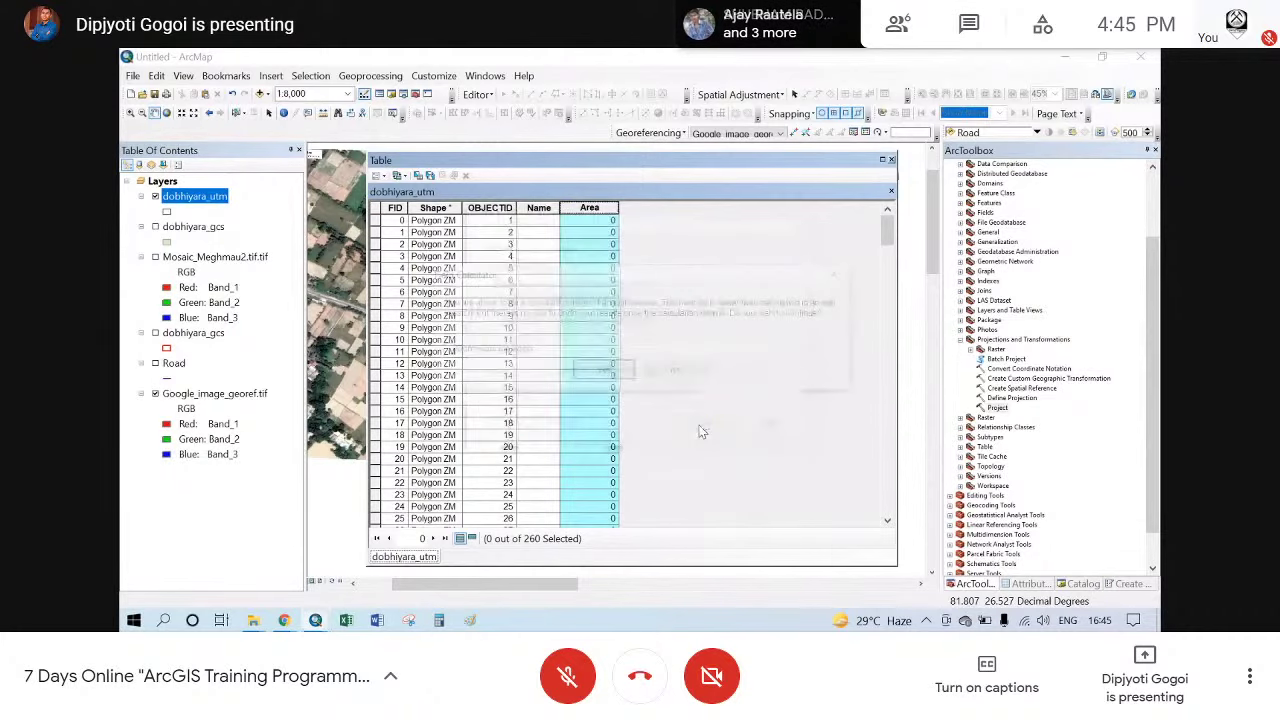
click(597, 366)
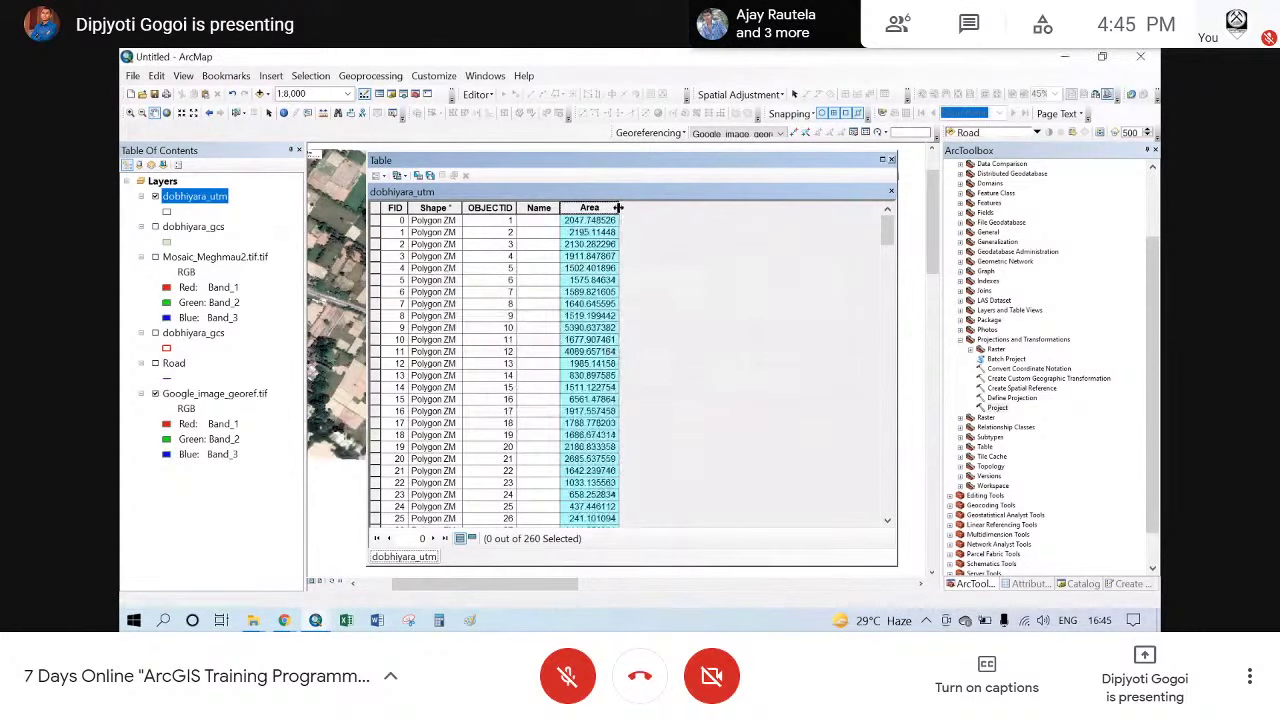
drag(618, 208, 670, 213)
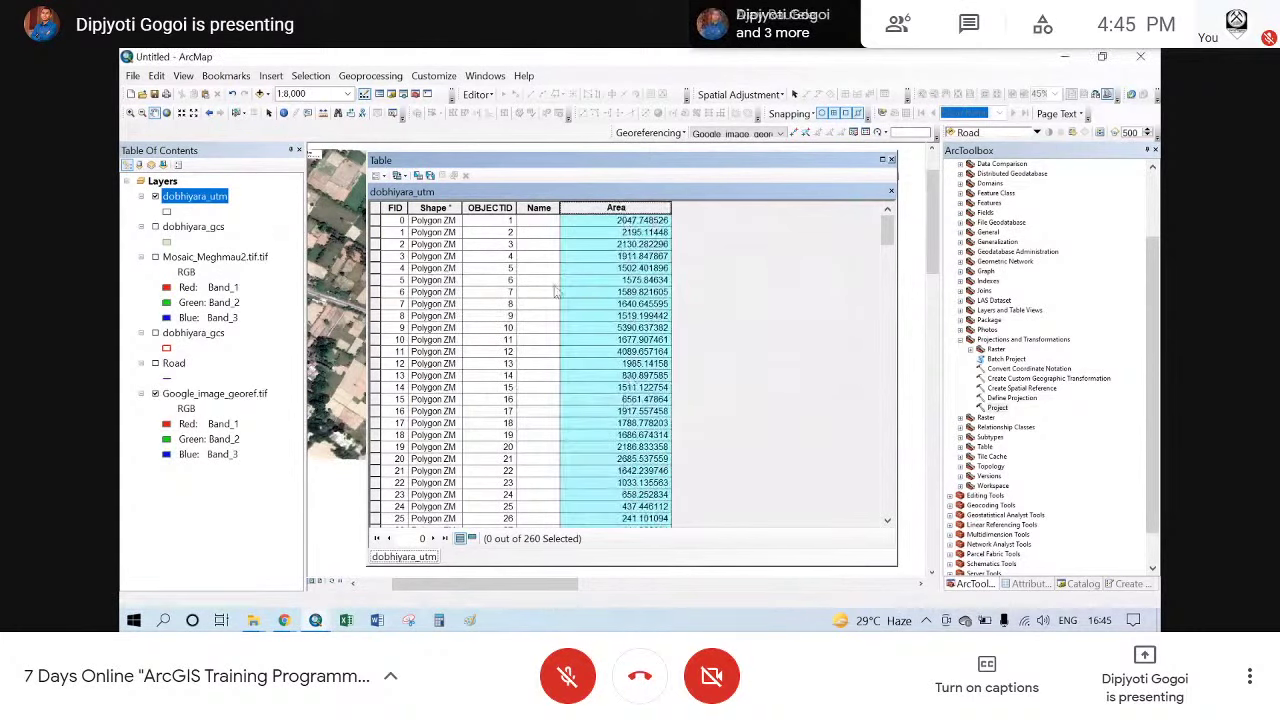
- Identify a parcel just north of the road to check its attributes, and close the identify results and the attribute table
drag(488, 175, 825, 181)
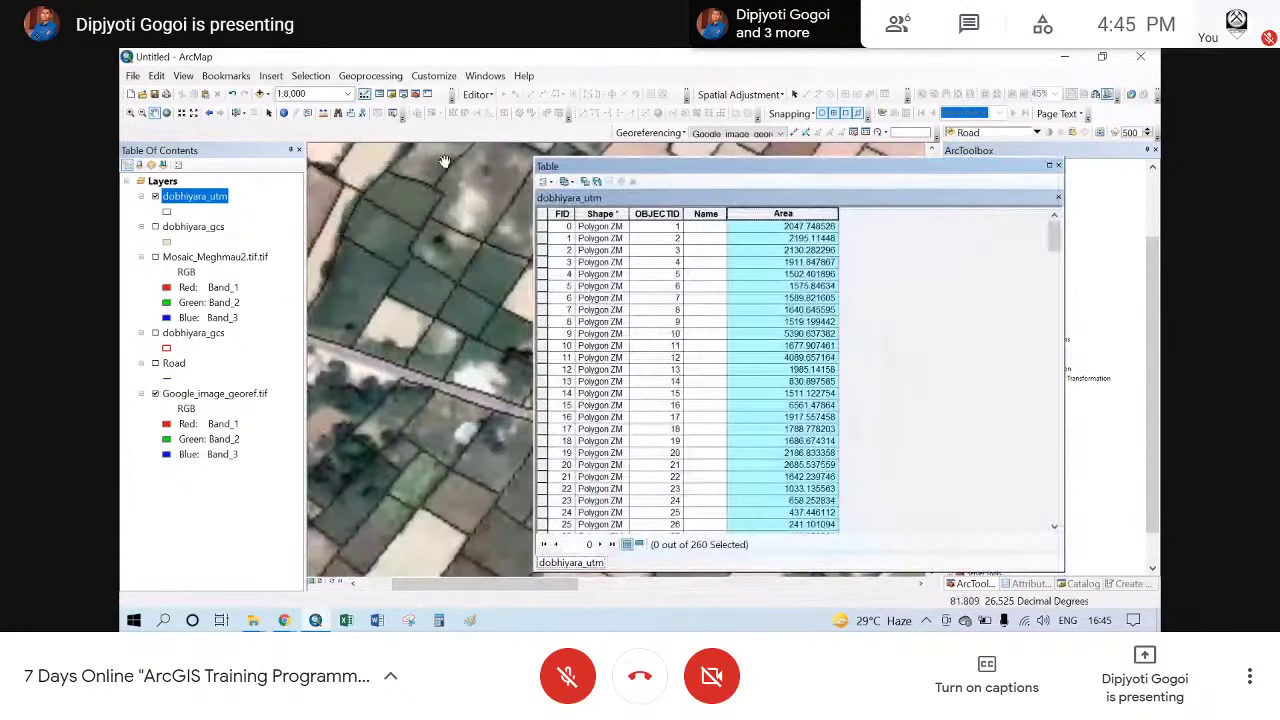
click(283, 112)
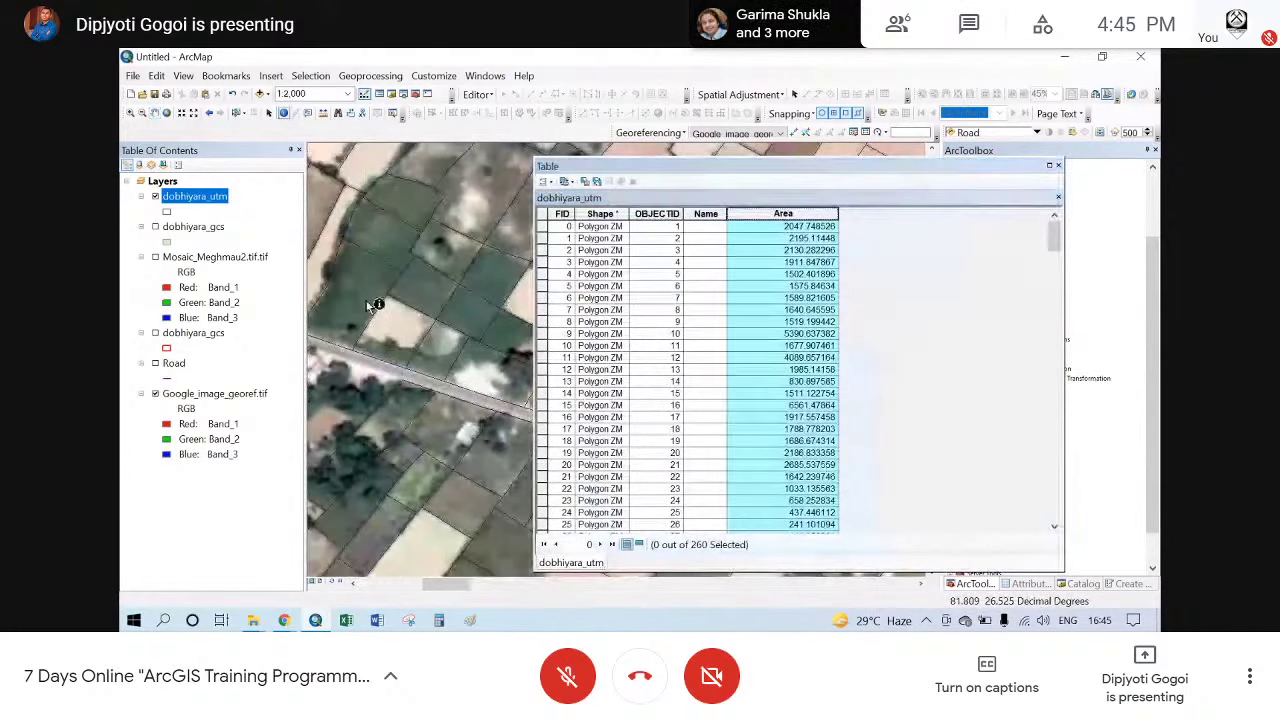
click(404, 334)
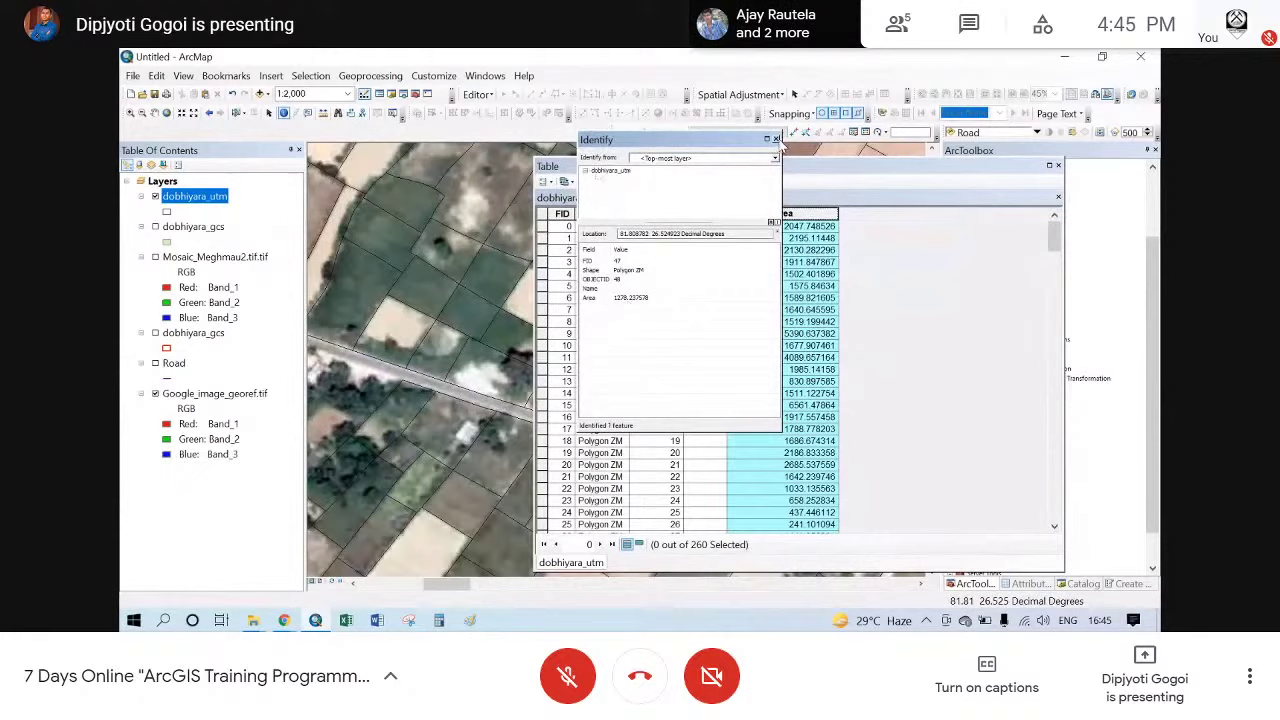
click(777, 139)
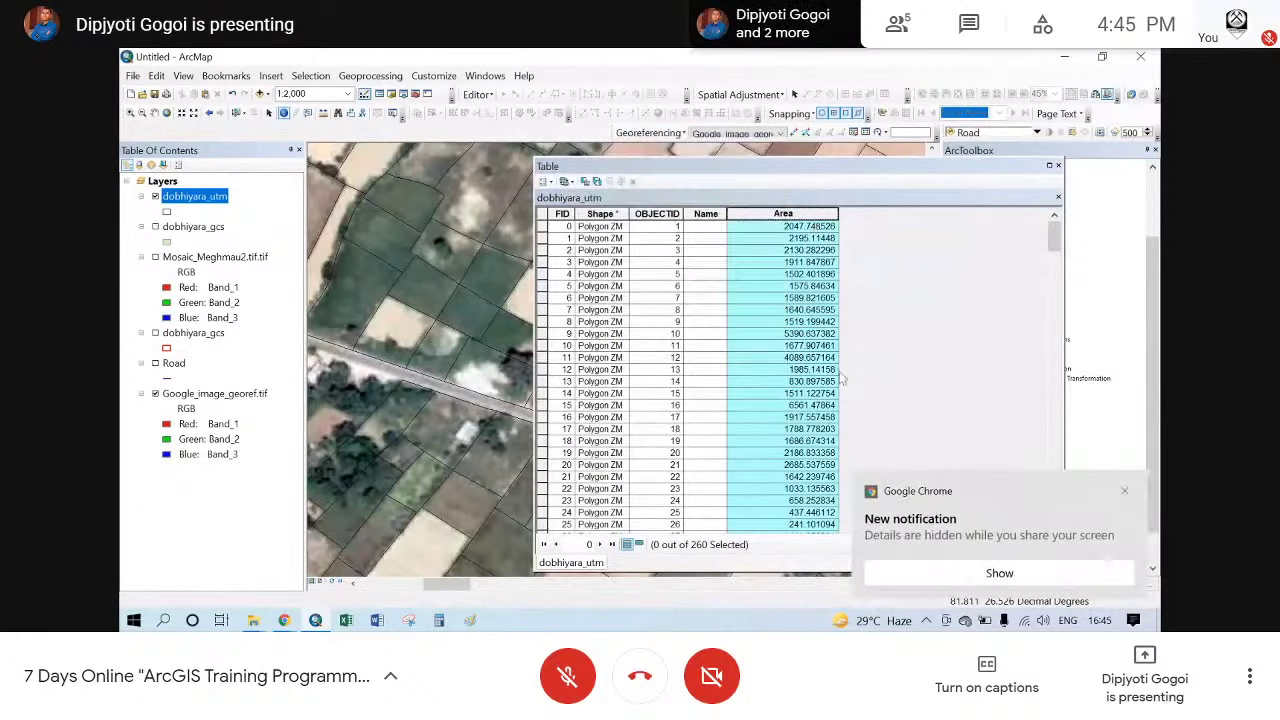
click(1125, 494)
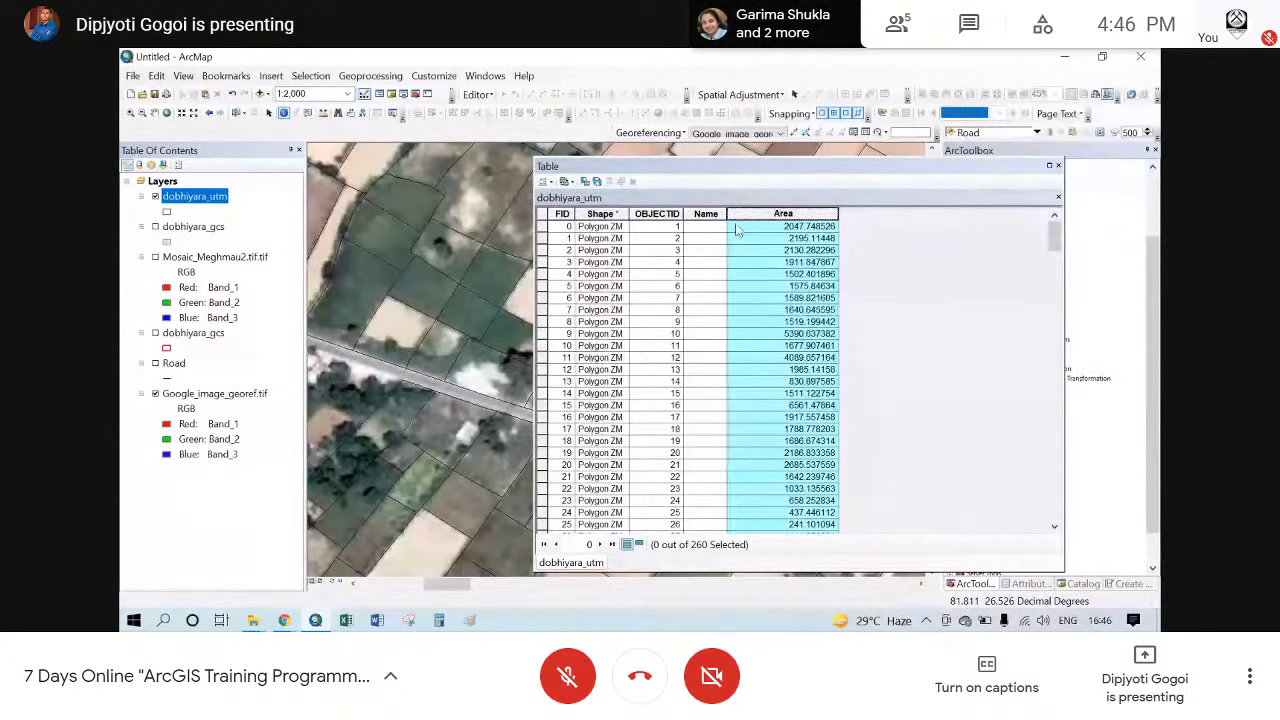
click(858, 178)
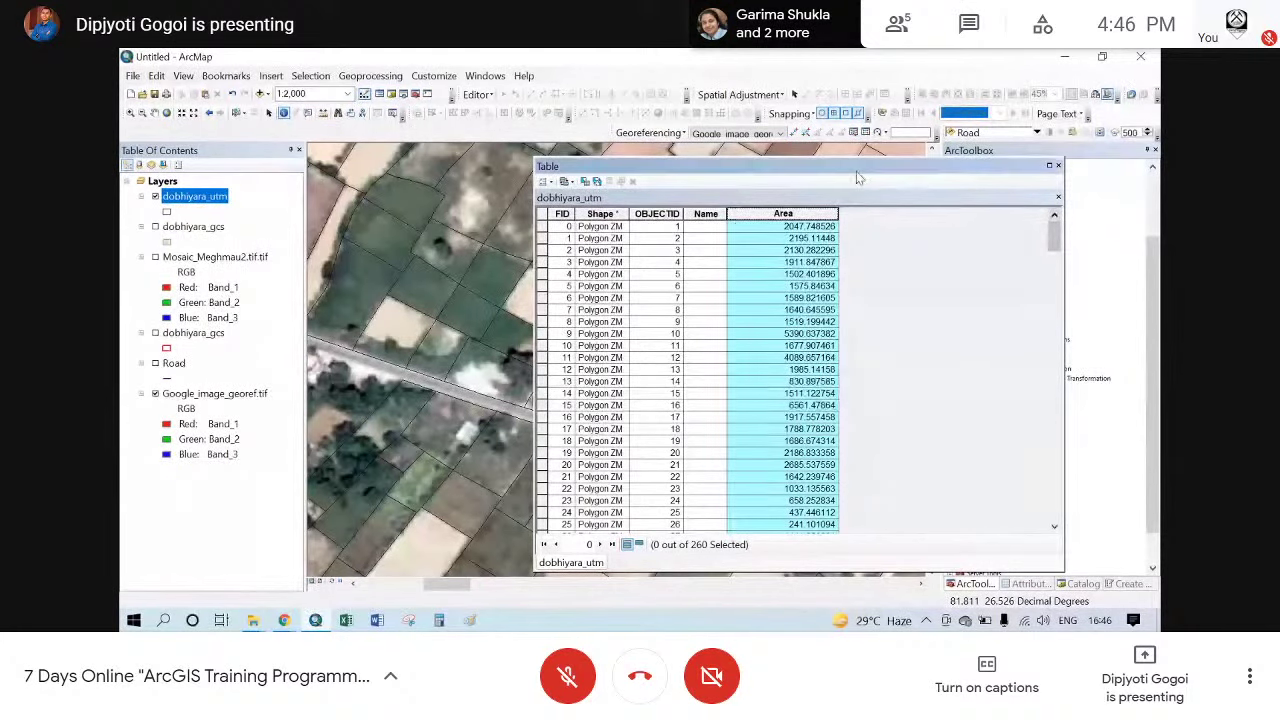
drag(858, 178, 736, 177)
click(936, 166)
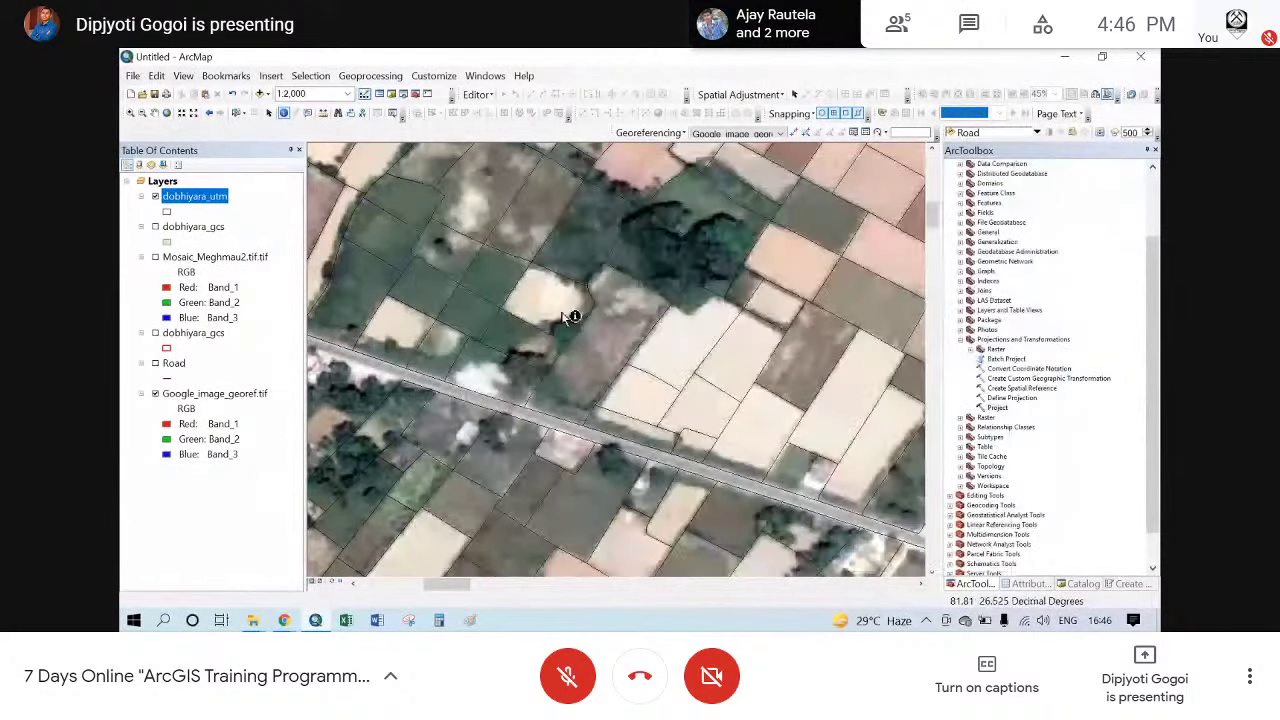
- Hide dobhiyara_utm, show the Mosaic_Meghmau2.tif layer, and display the mosaic's full extent
scroll(563, 312, down, 4)
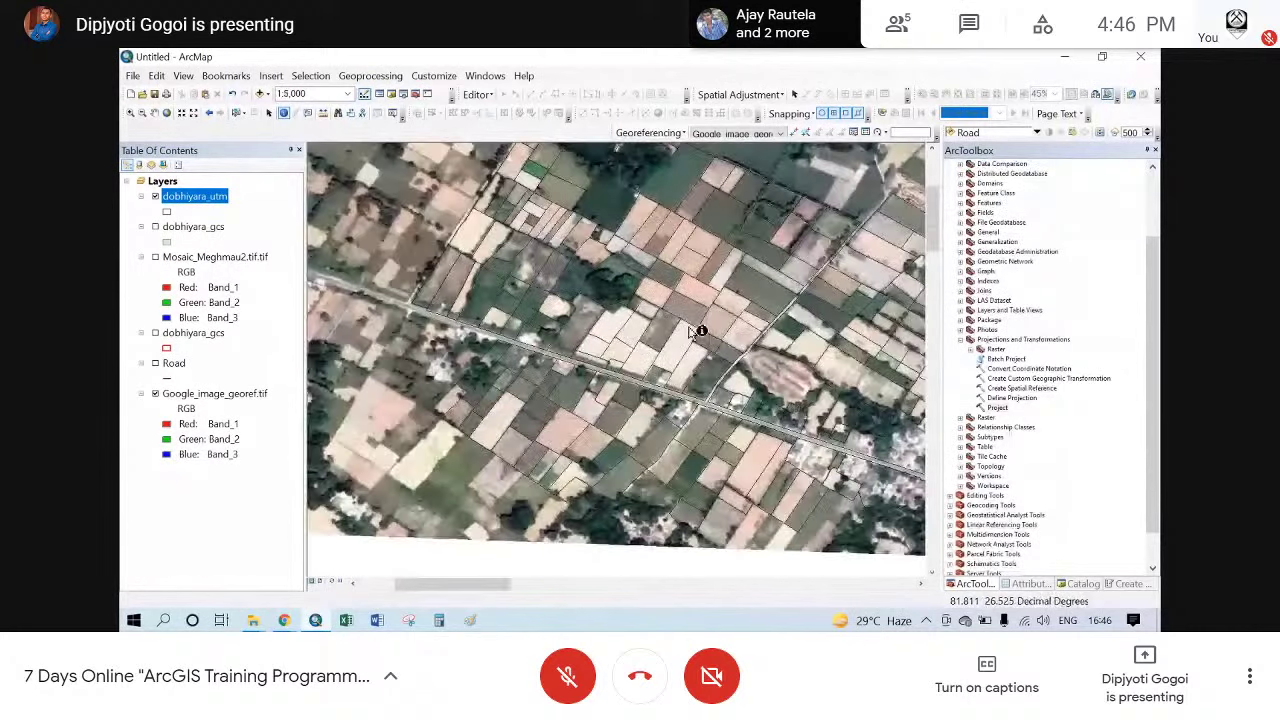
scroll(698, 332, down, 2)
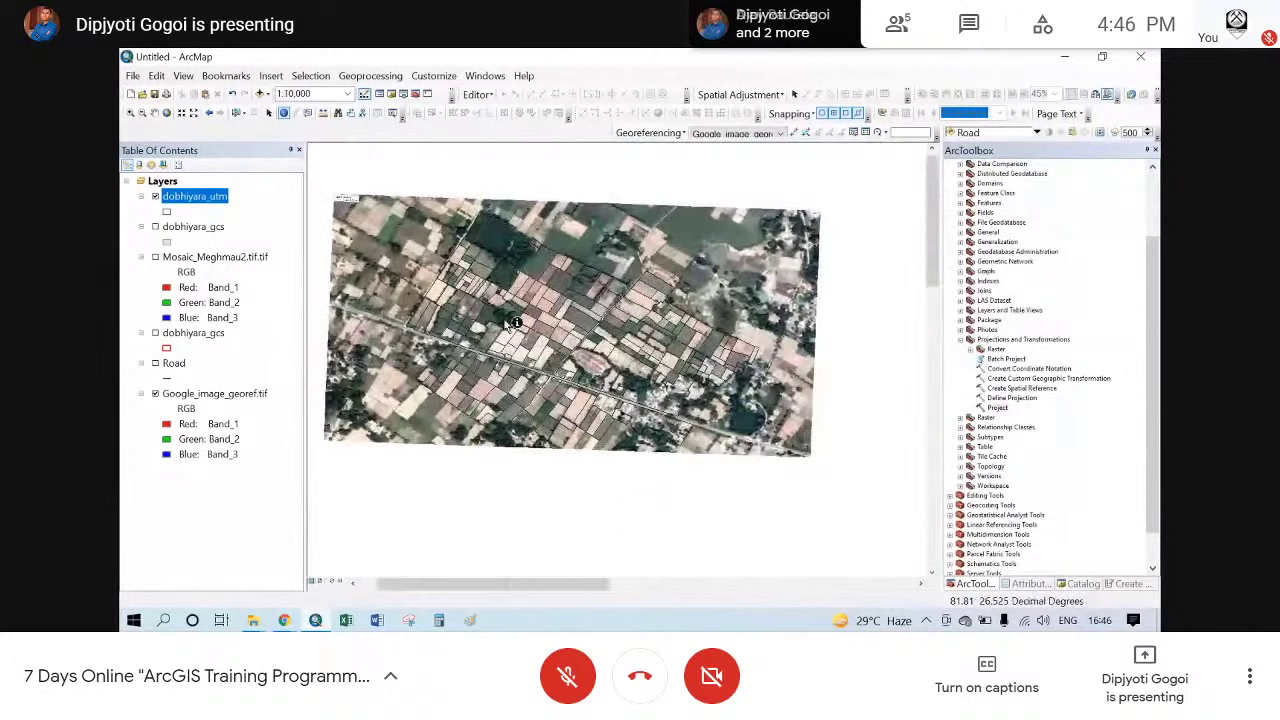
click(155, 257)
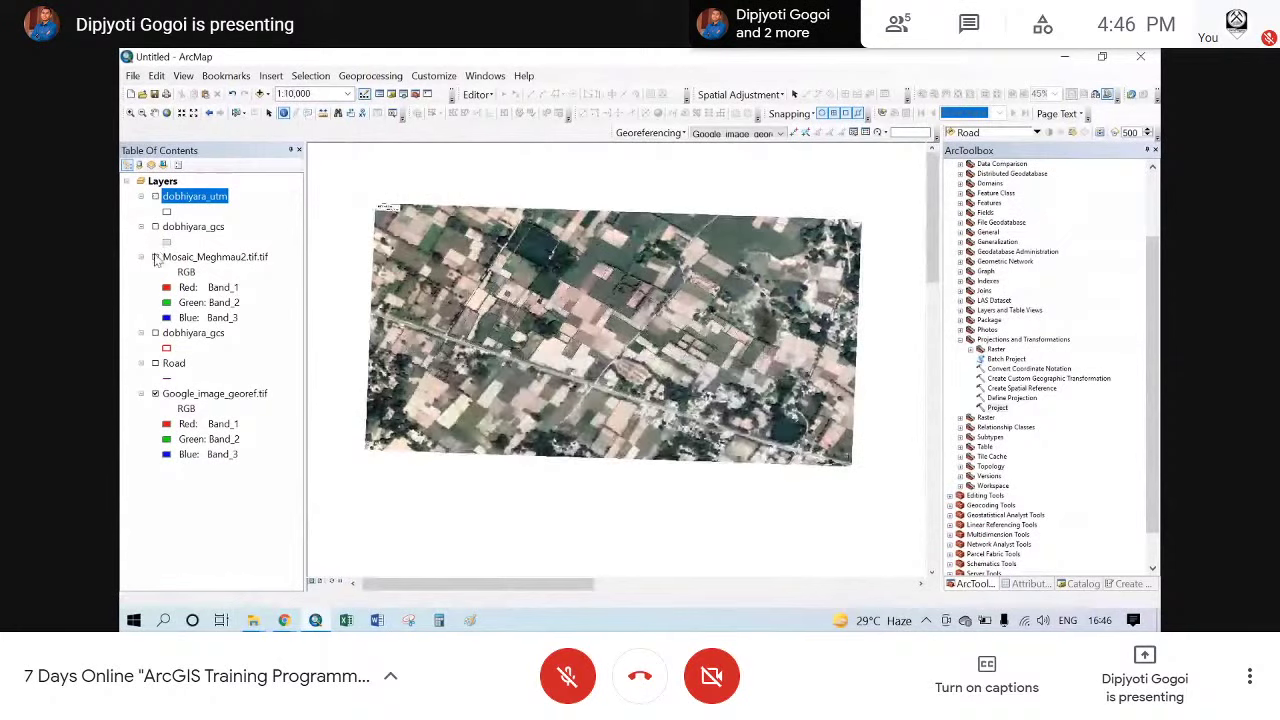
right_click(225, 262)
click(297, 341)
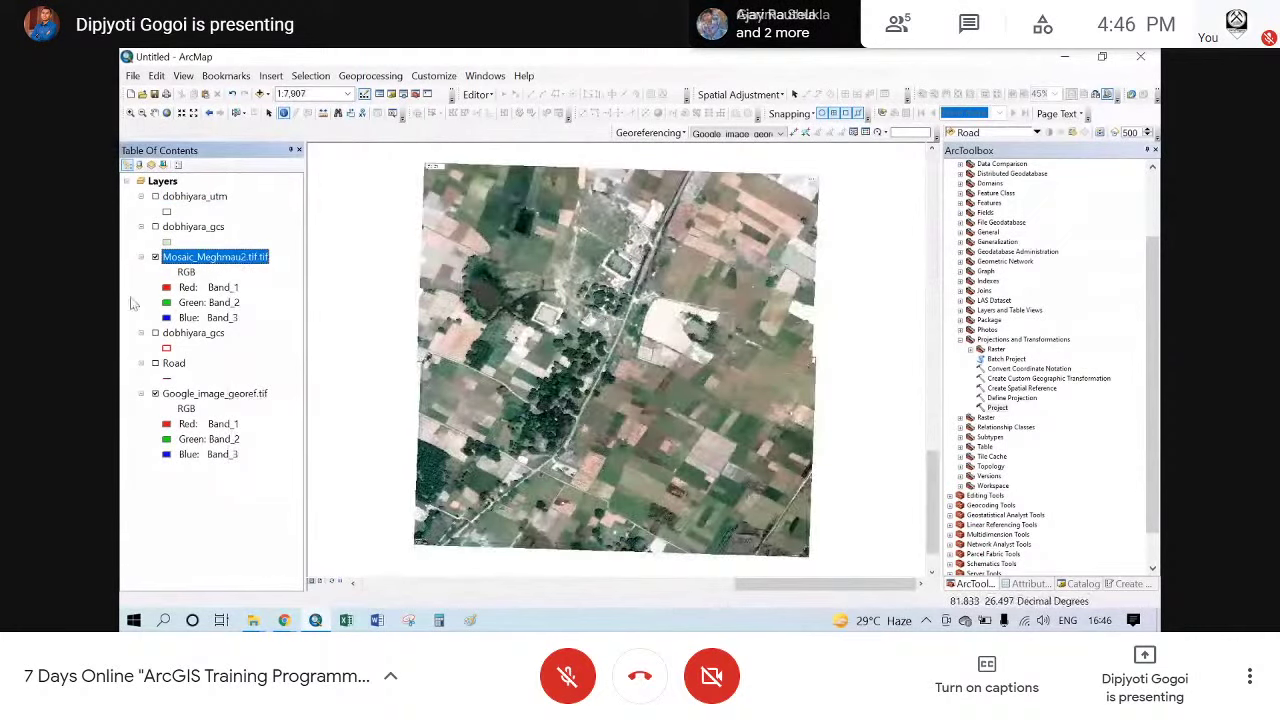
- Show dobhiyara_utm again, display its full extent, and hide the Google_image_georef.tif layer to view the parcels alone
click(155, 196)
right_click(190, 196)
click(257, 282)
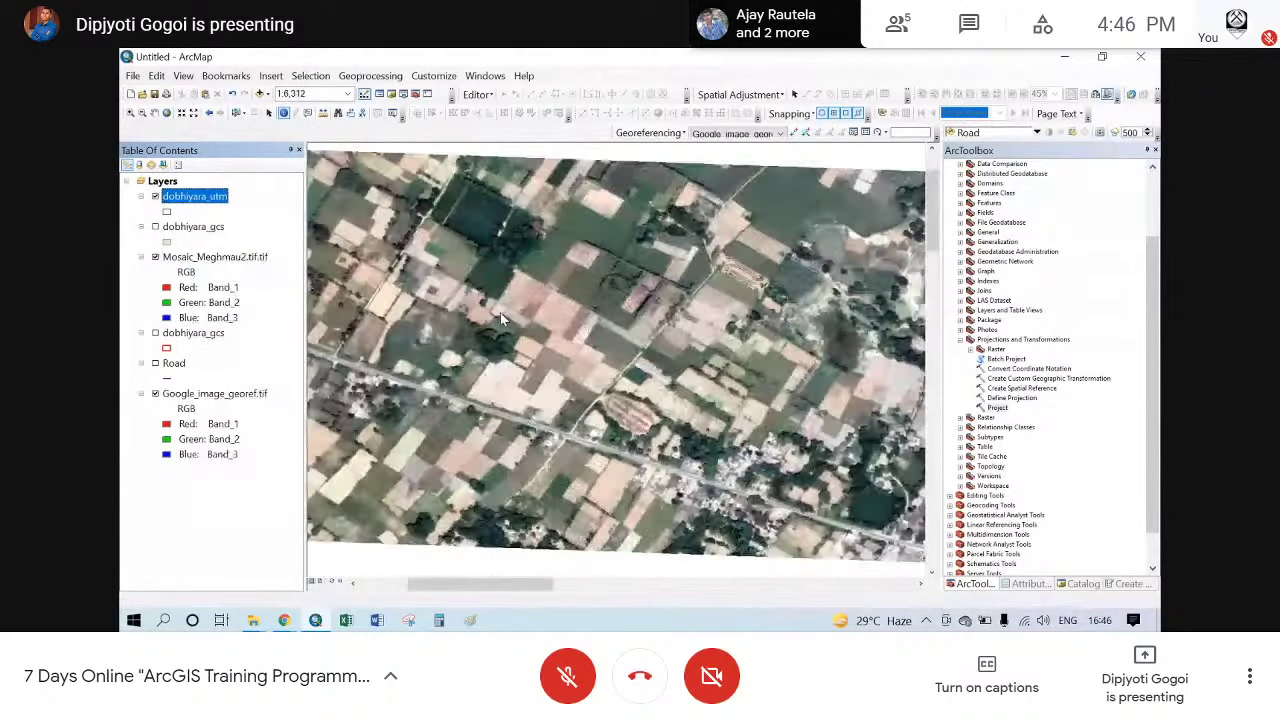
click(155, 393)
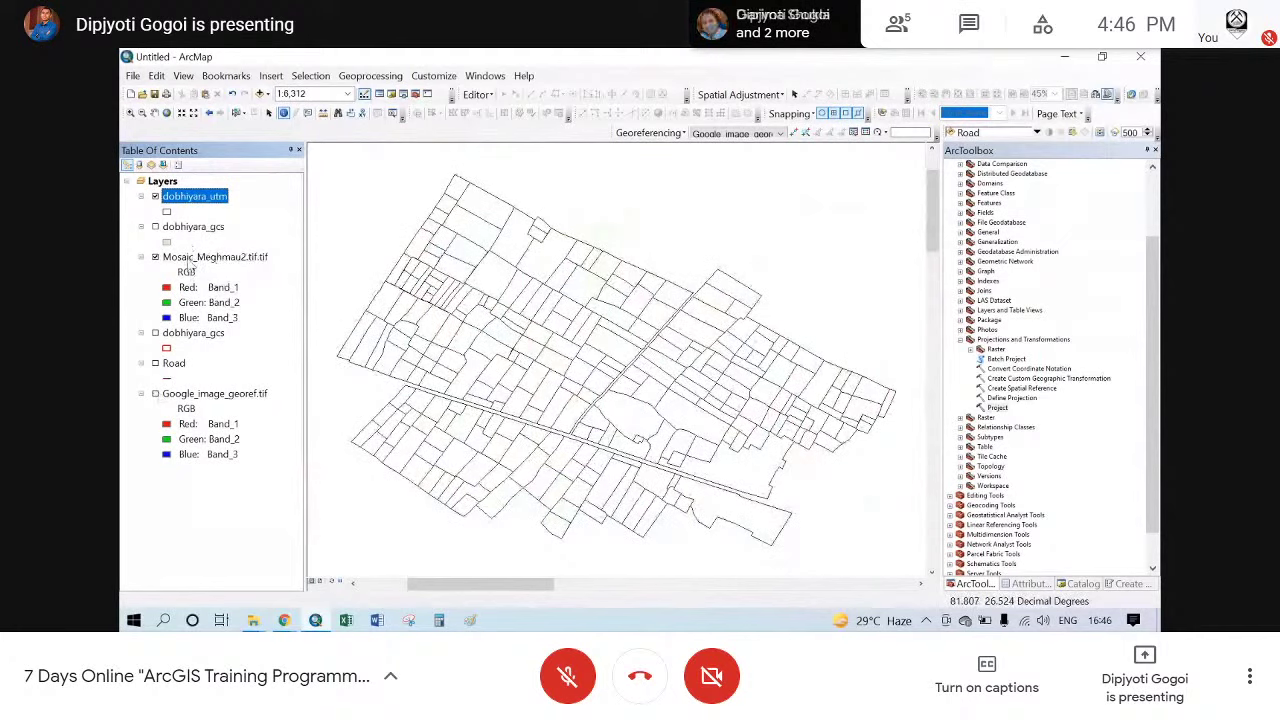
- Return to the extent of Mosaic_Meghmau2.tif and examine the fields and road in its imagery
click(190, 258)
right_click(190, 258)
click(236, 339)
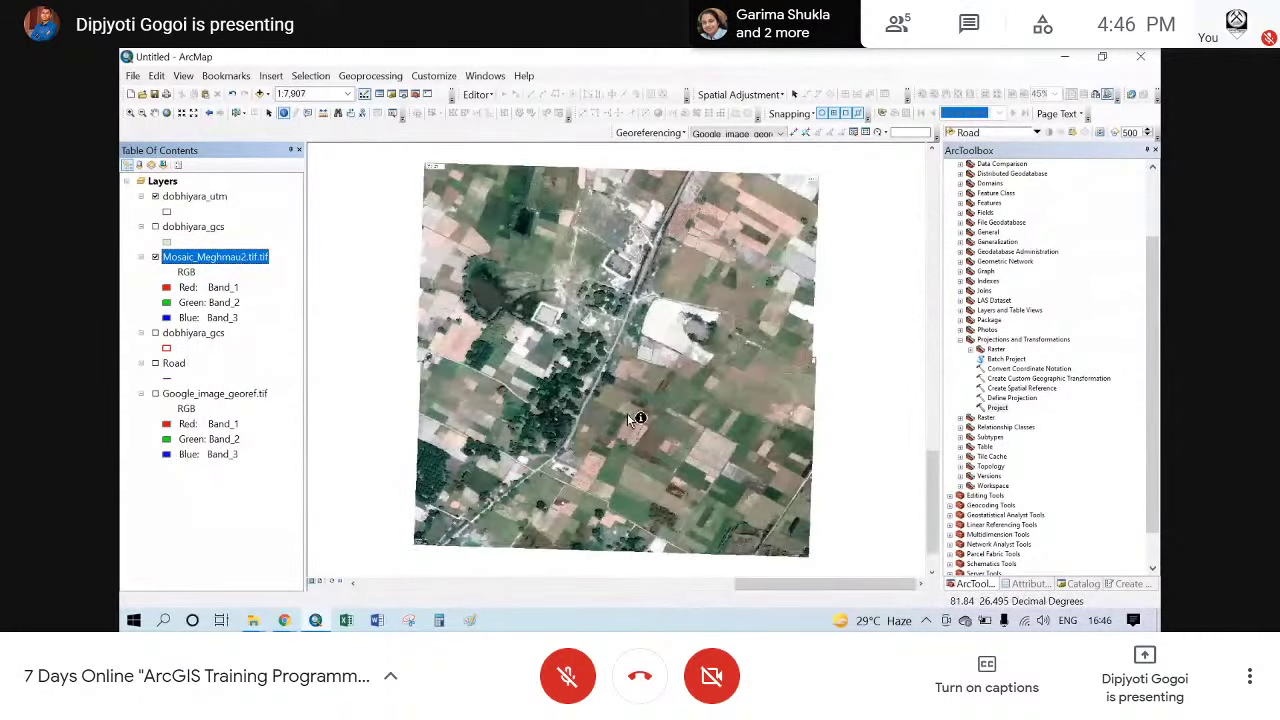
scroll(636, 418, up, 3)
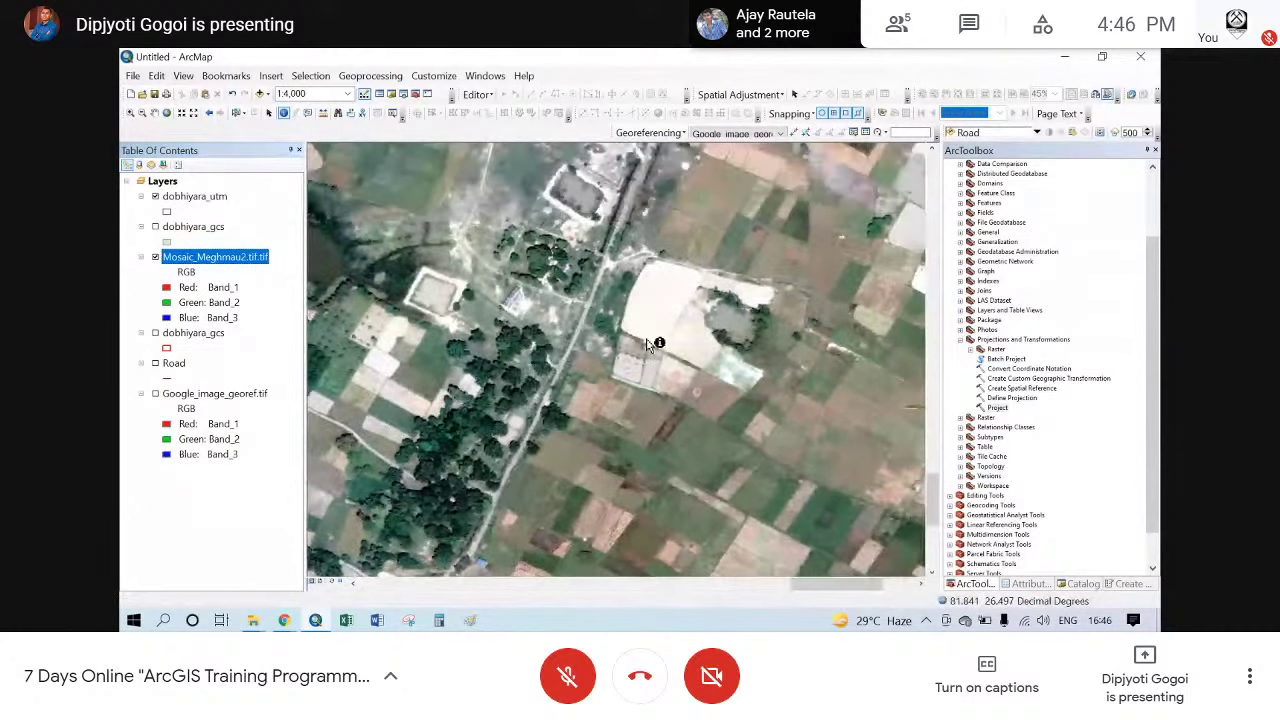
scroll(660, 290, down, 2)
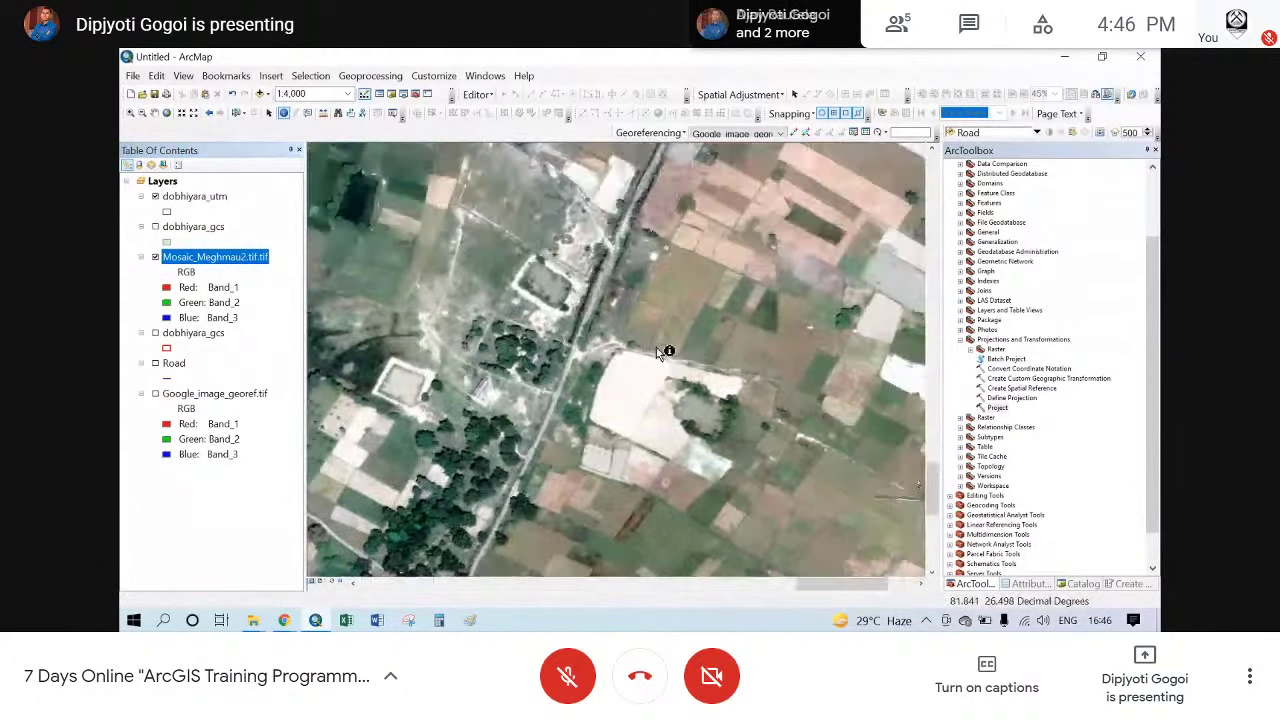
scroll(632, 263, down, 1)
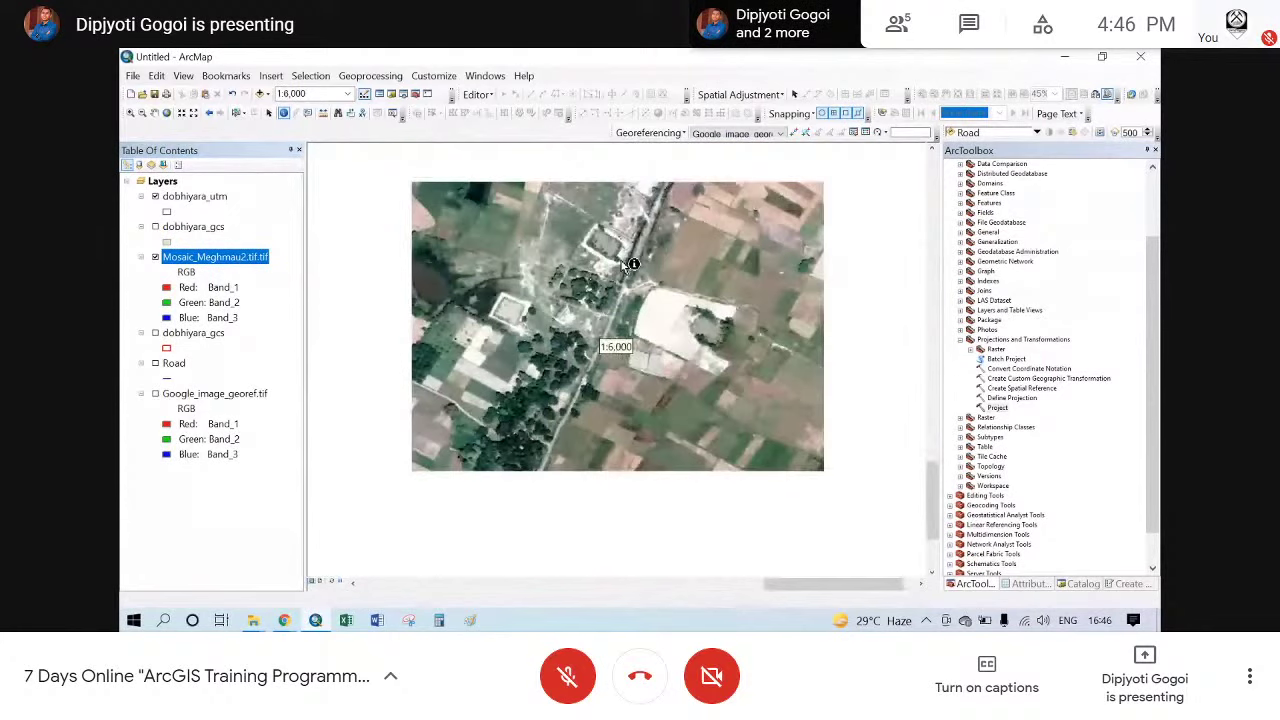
scroll(658, 352, down, 2)
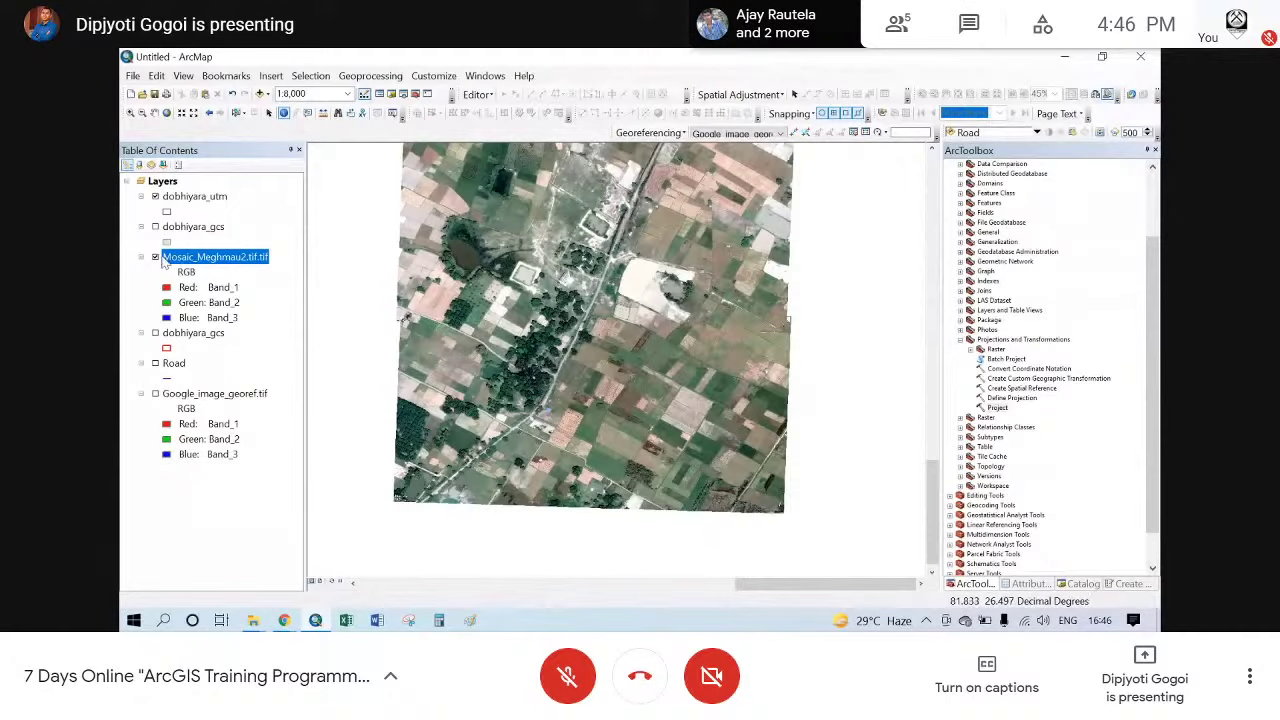
- Hide Mosaic_Meghmau2.tif, show Google_image_georef.tif, and bring its full extent into the map with the parcel outlines
click(155, 257)
click(155, 393)
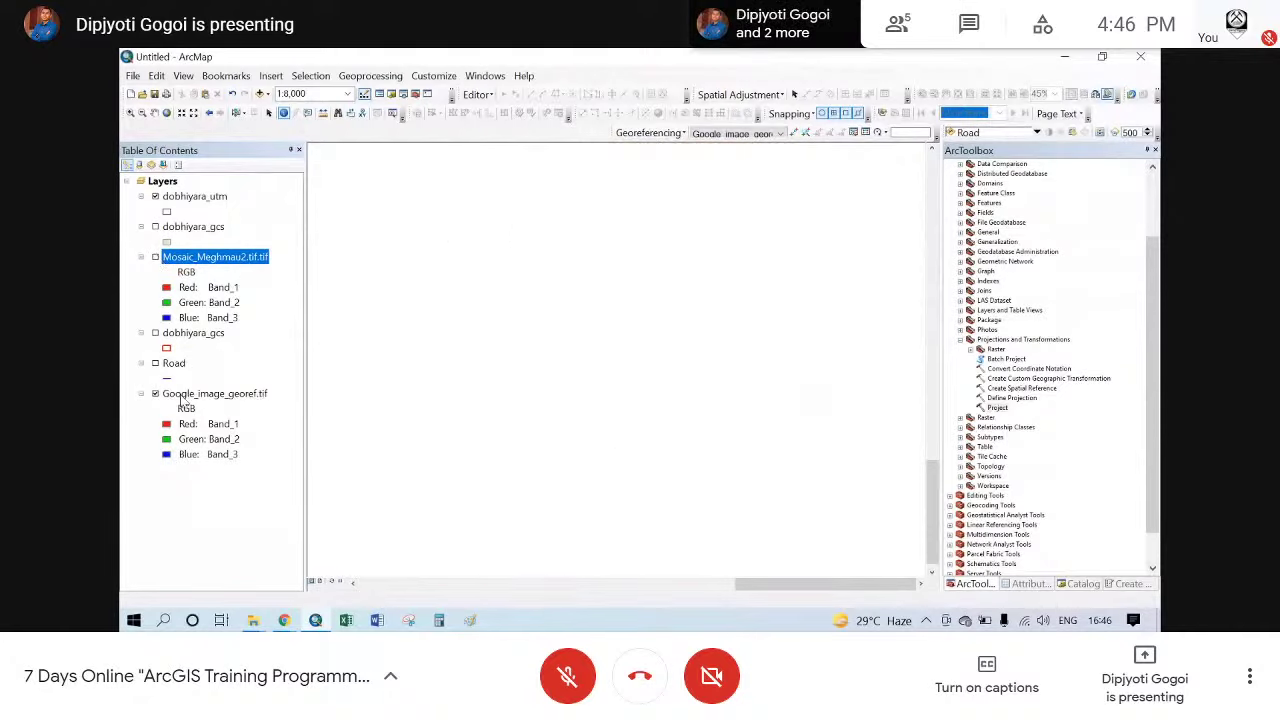
click(181, 398)
right_click(181, 398)
click(234, 246)
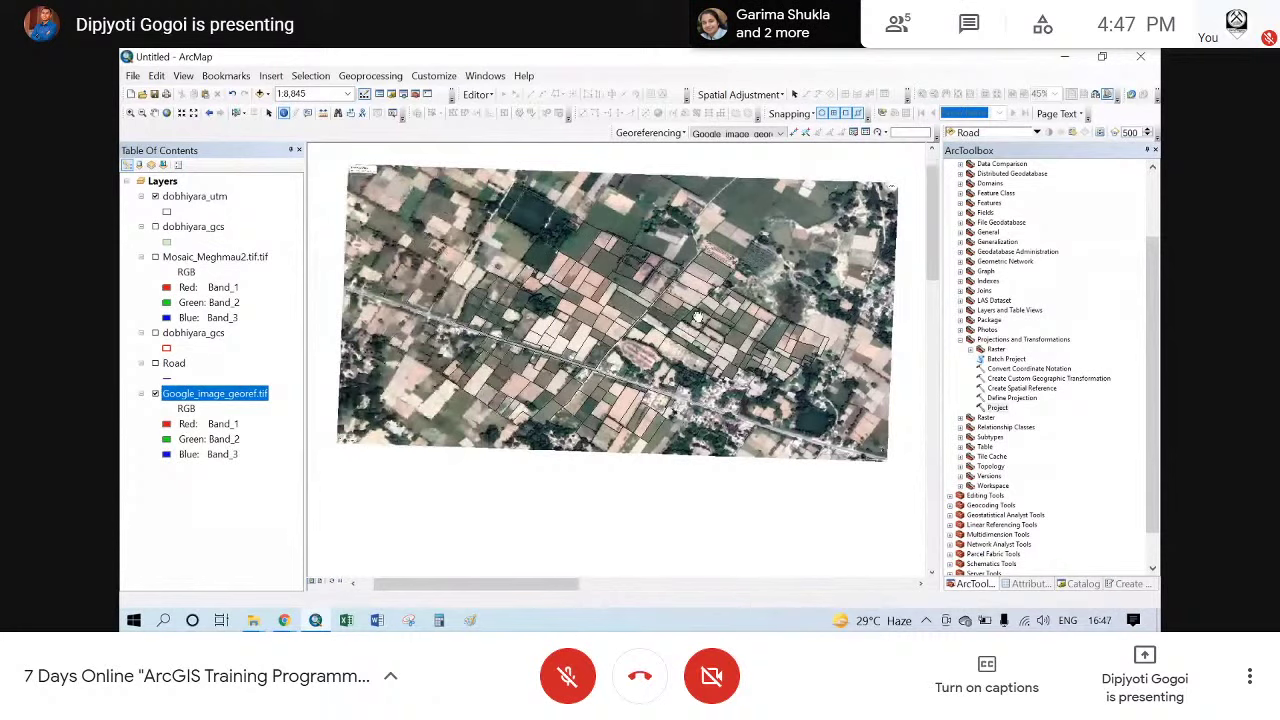
drag(698, 317, 669, 344)
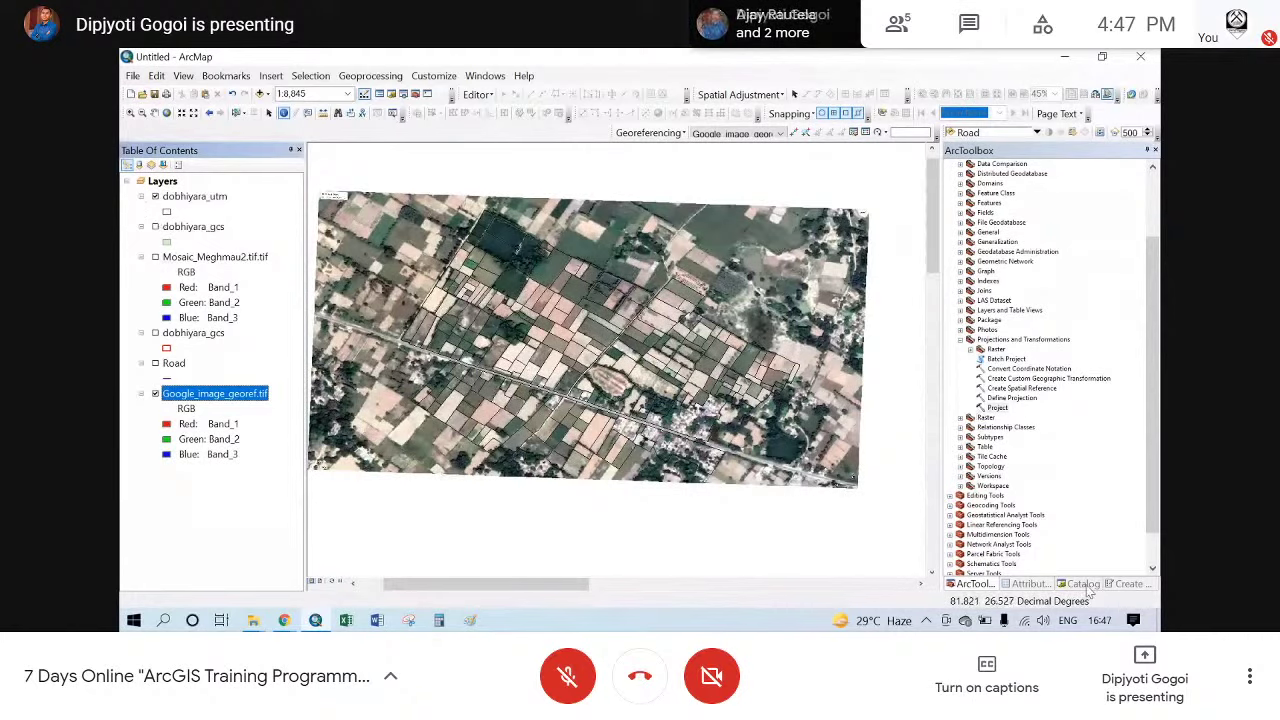
- Display the project folders in the Catalog and remove the upper dobhiyara_gcs layer and the Mosaic_Meghmau2.tif.tif layer from the map
click(1084, 584)
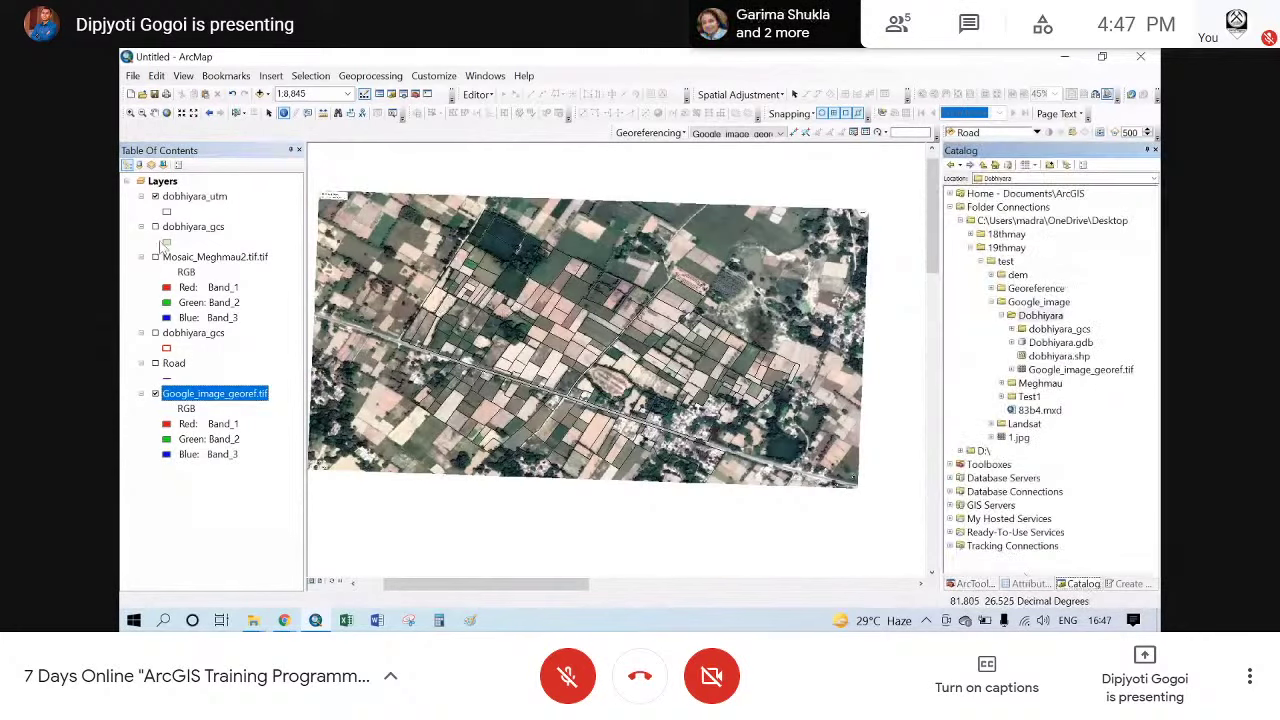
right_click(183, 229)
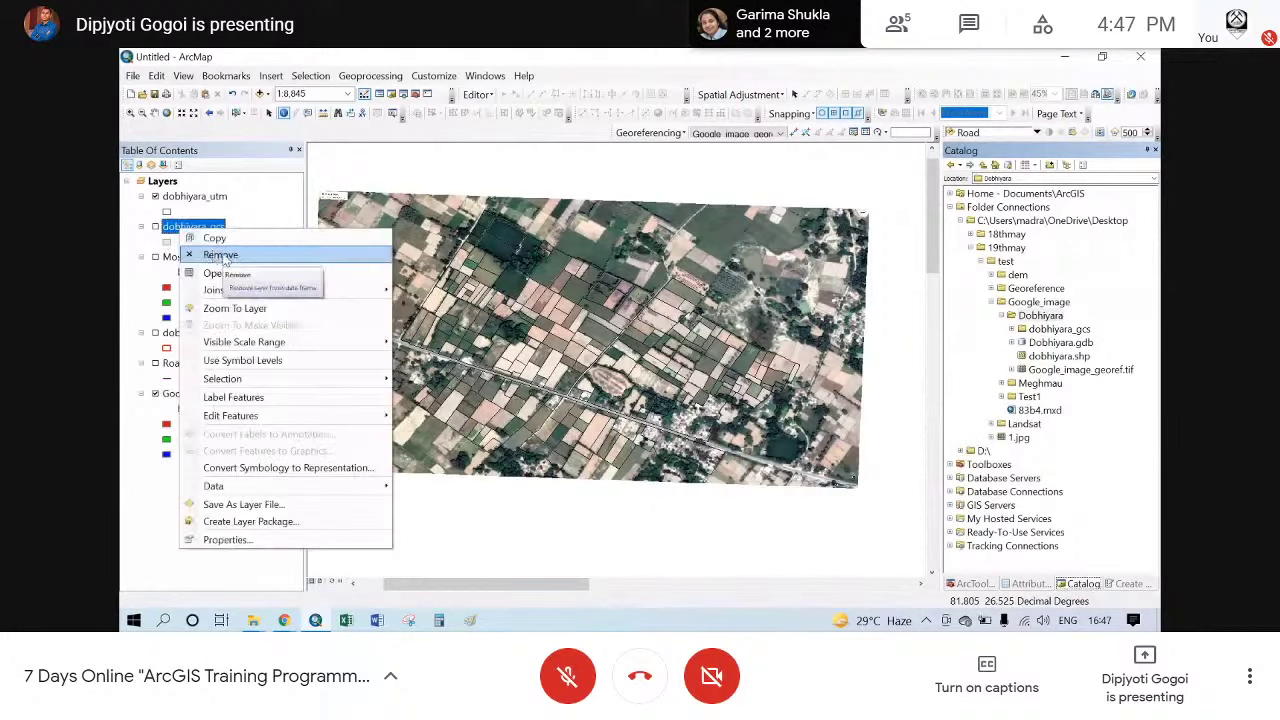
click(222, 255)
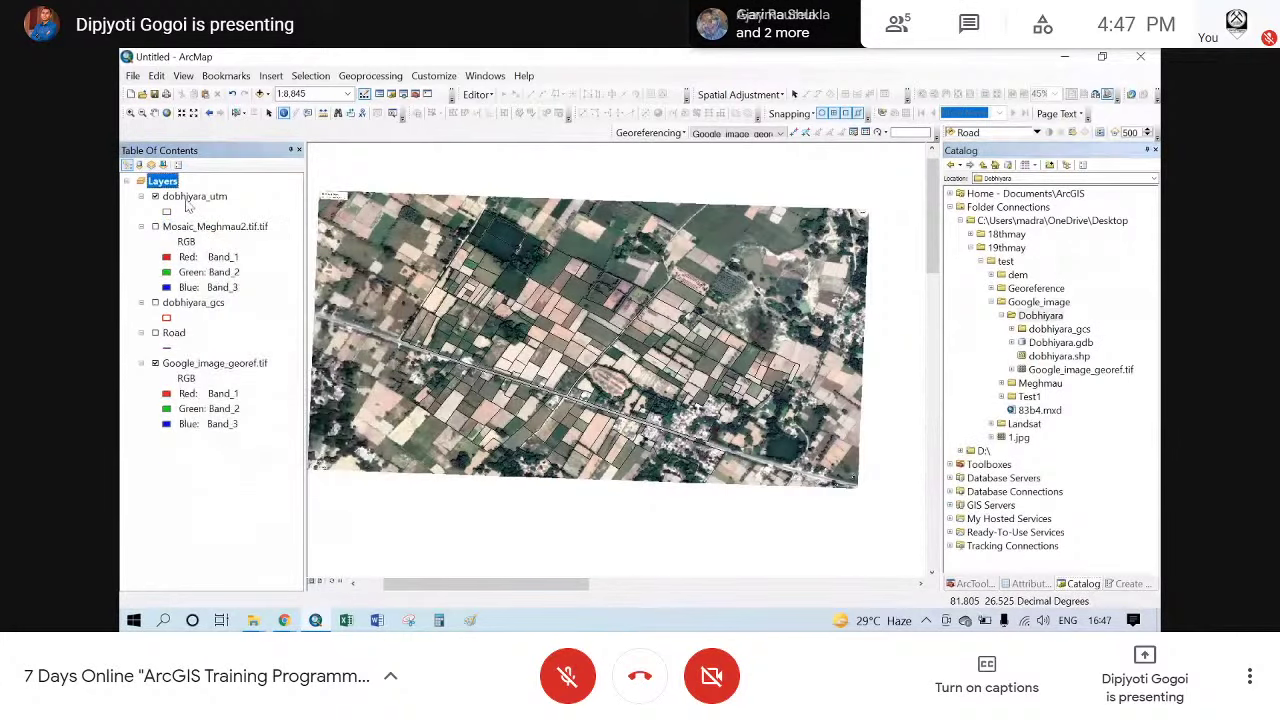
right_click(190, 198)
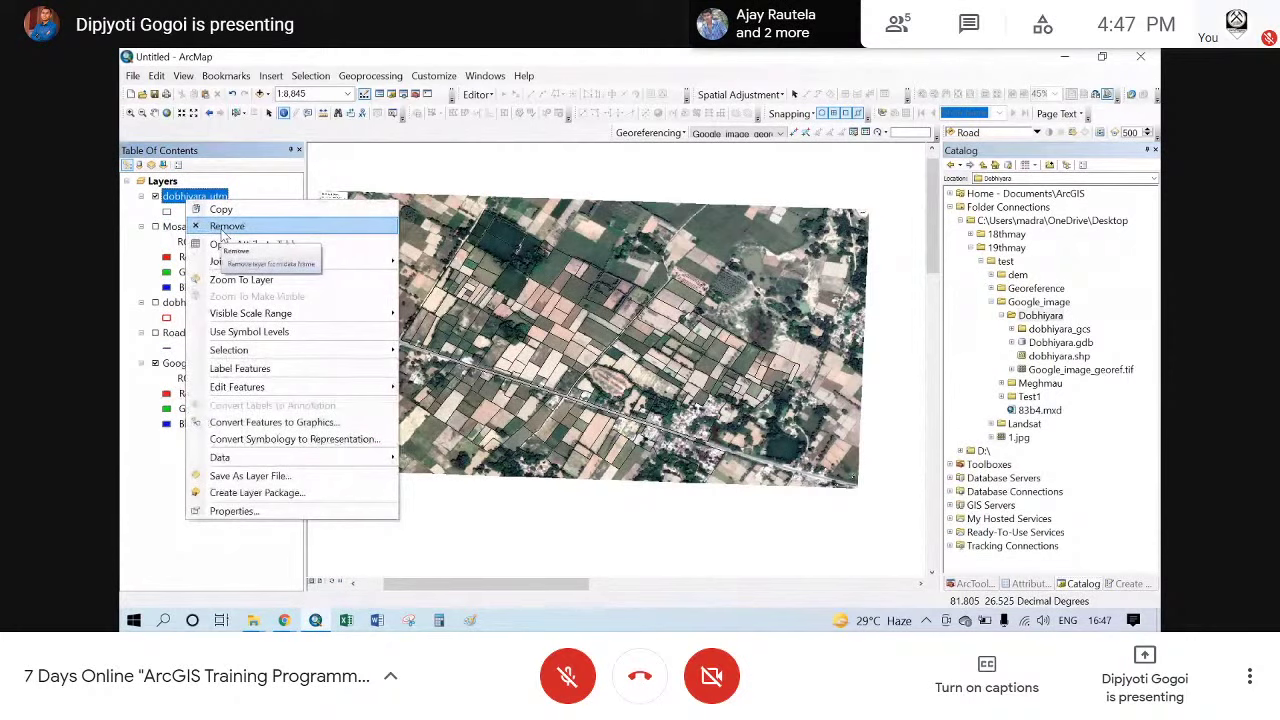
click(136, 204)
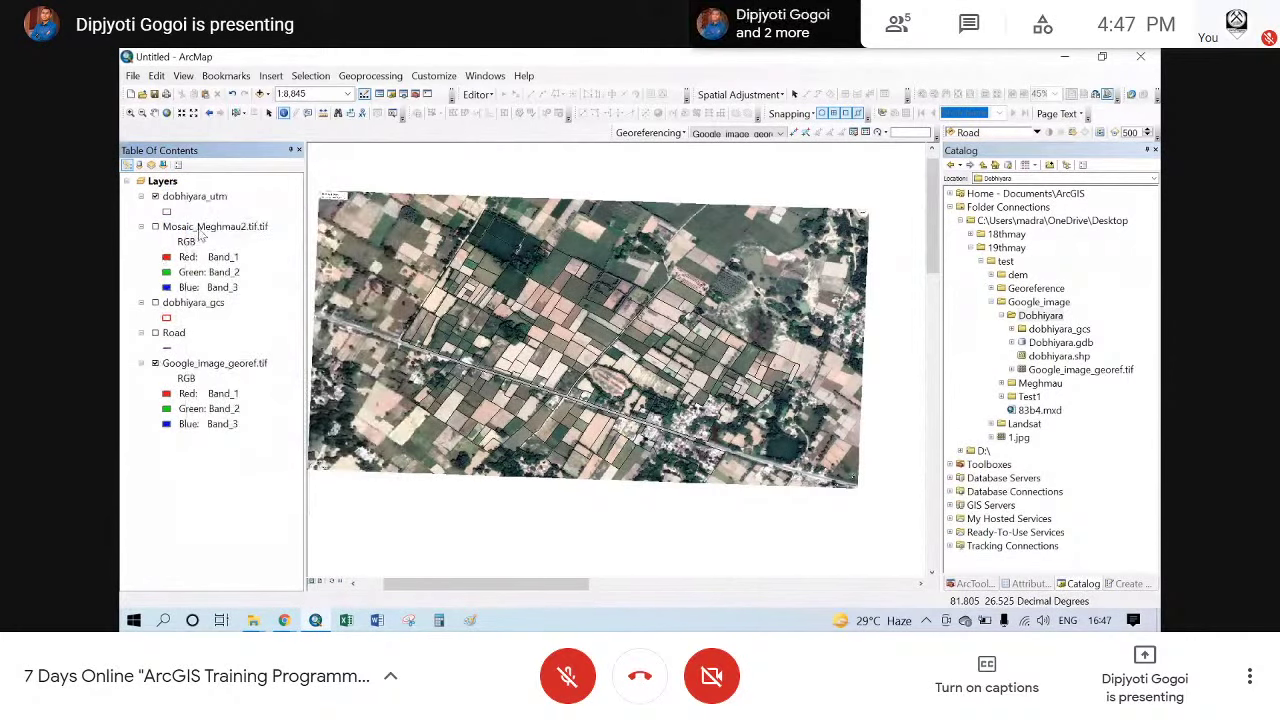
click(185, 305)
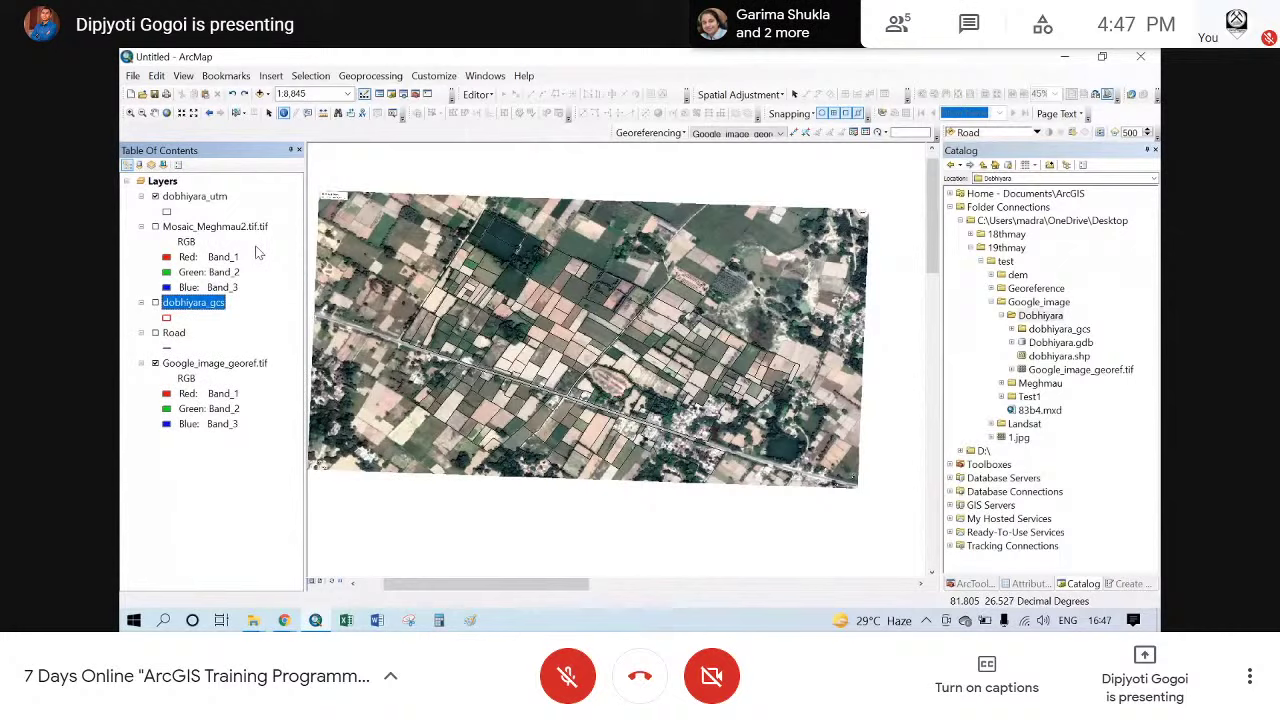
click(205, 229)
right_click(205, 229)
click(205, 253)
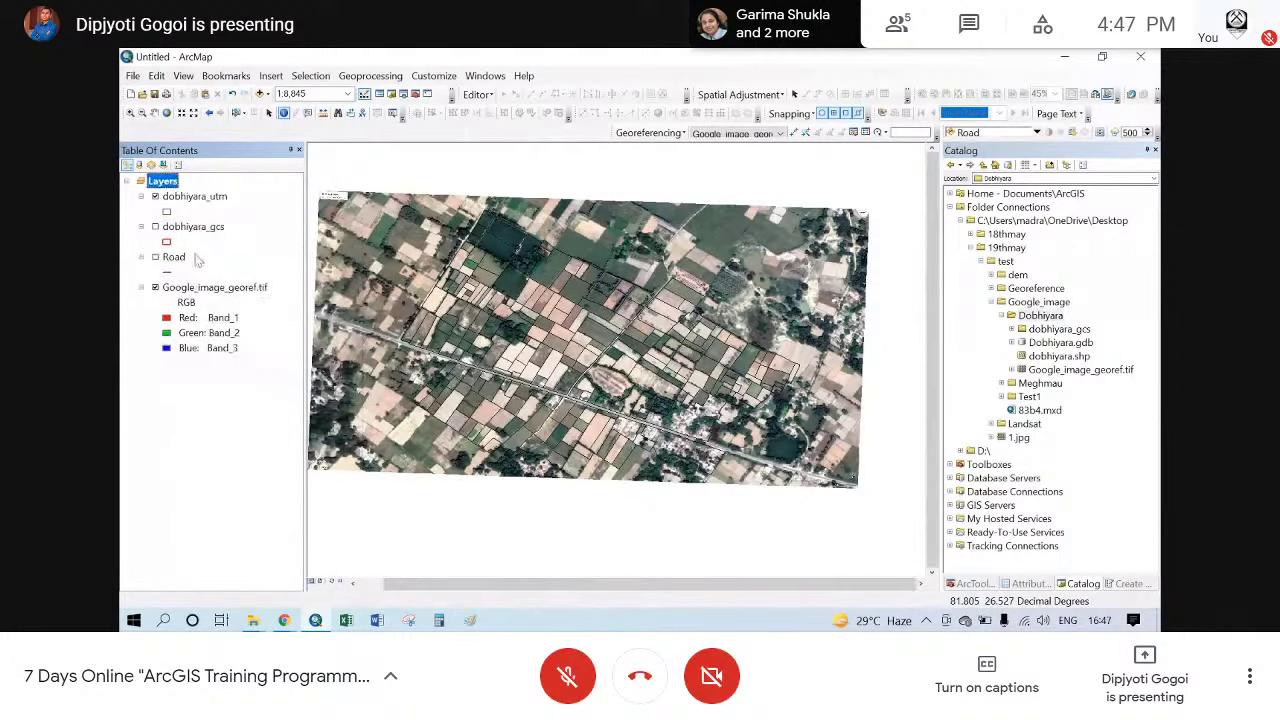
click(191, 228)
right_click(186, 228)
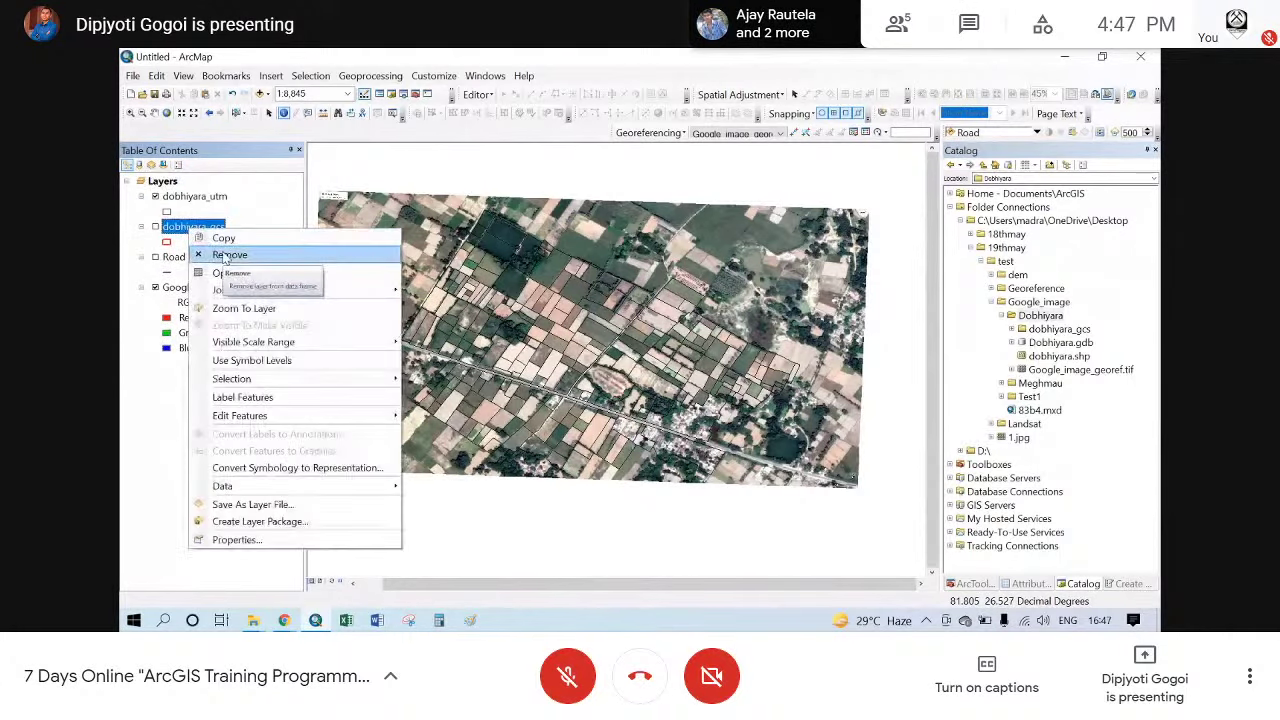
click(122, 367)
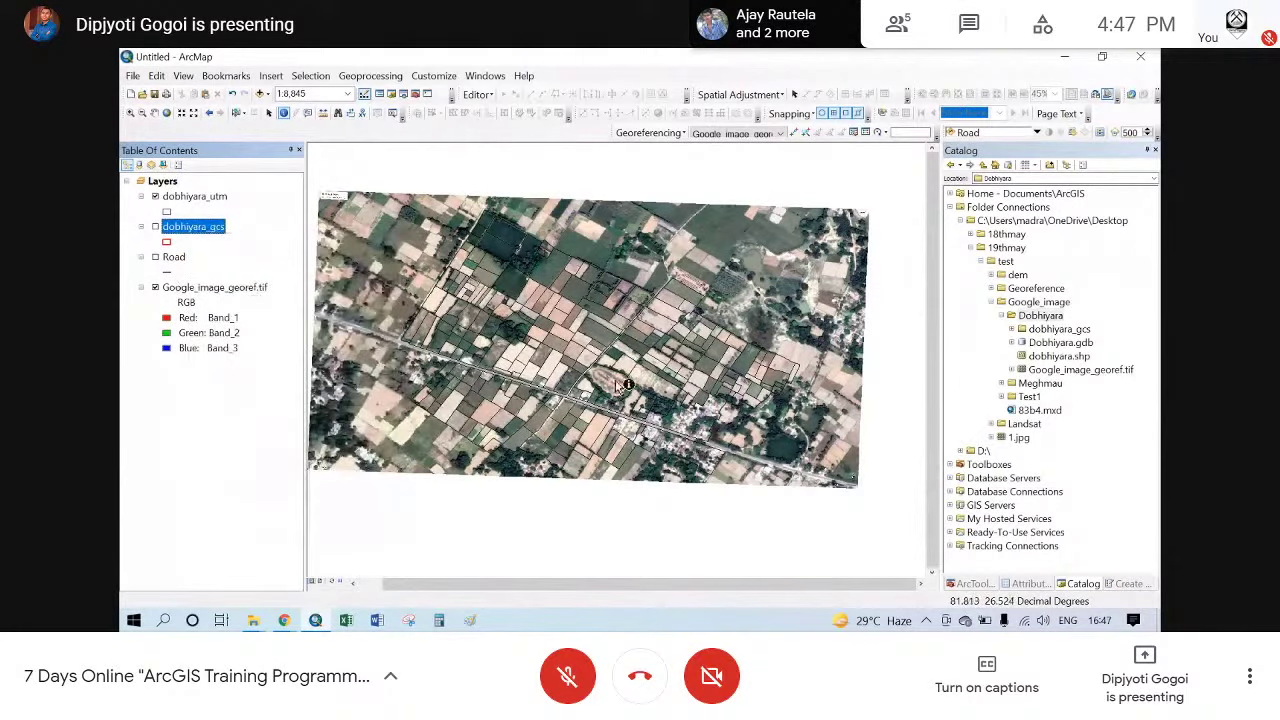
drag(627, 387, 624, 355)
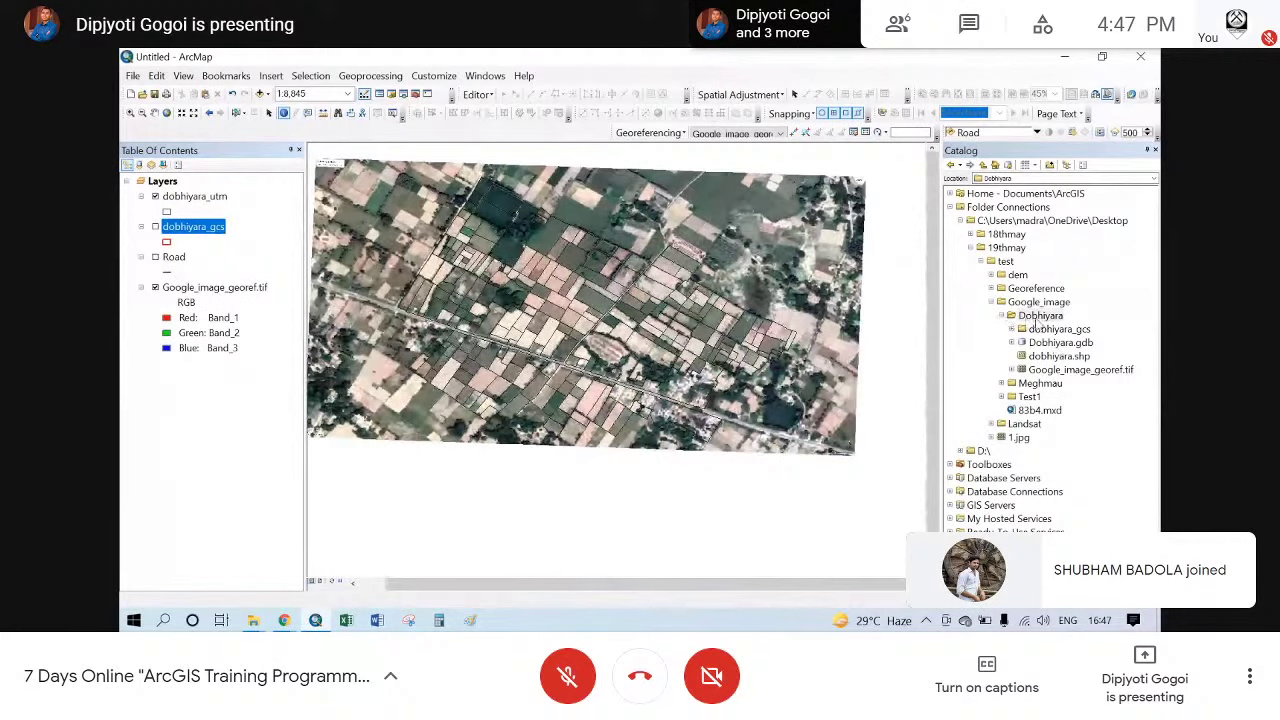
right_click(1036, 326)
mouse_move(1075, 409)
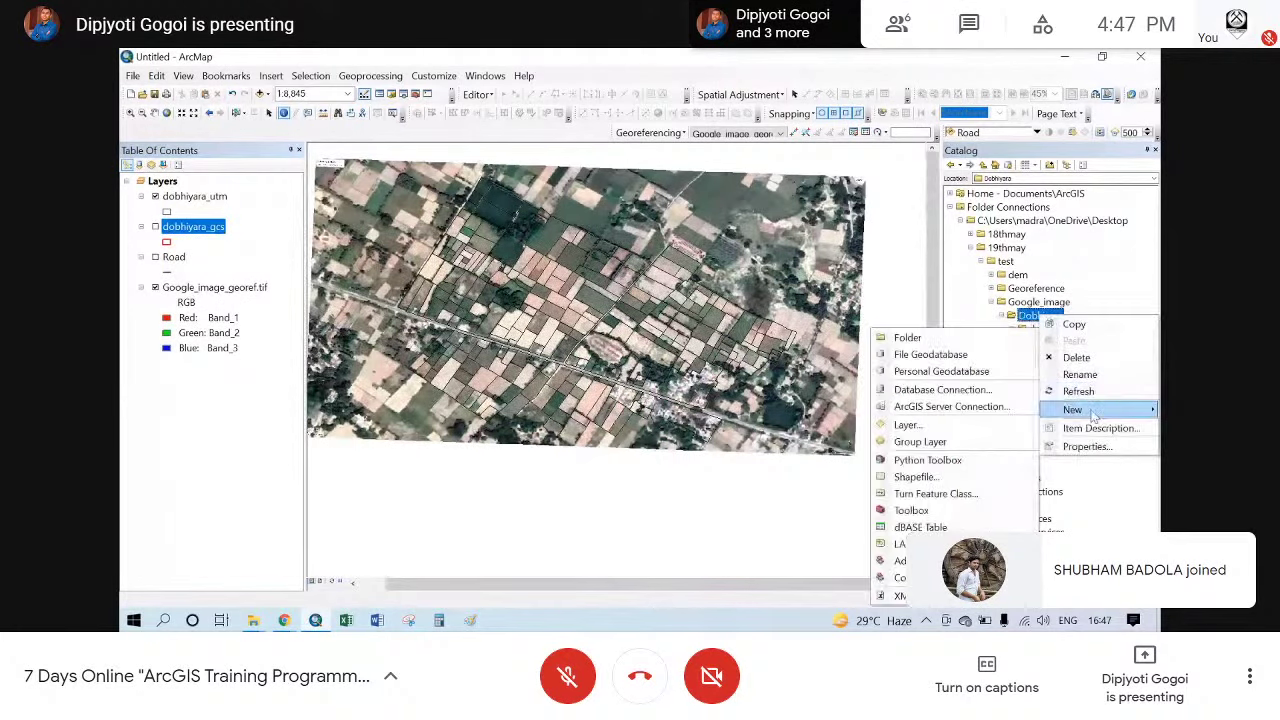
click(908, 271)
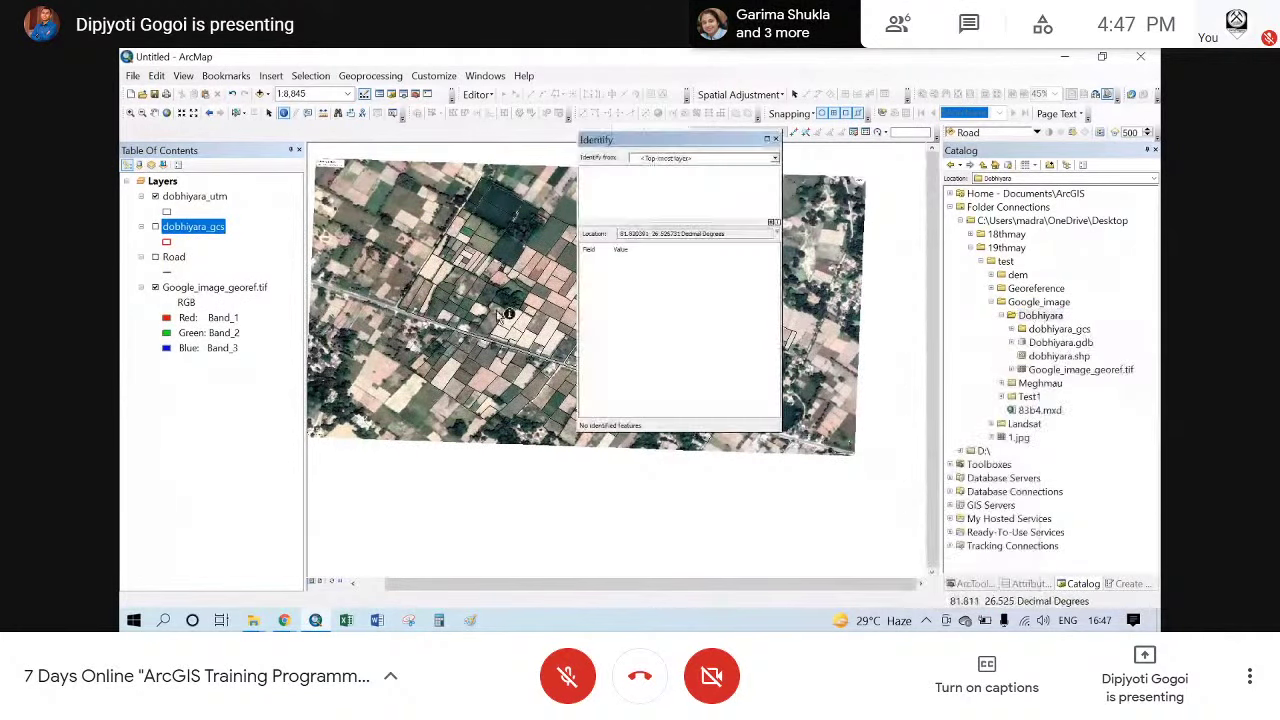
click(775, 139)
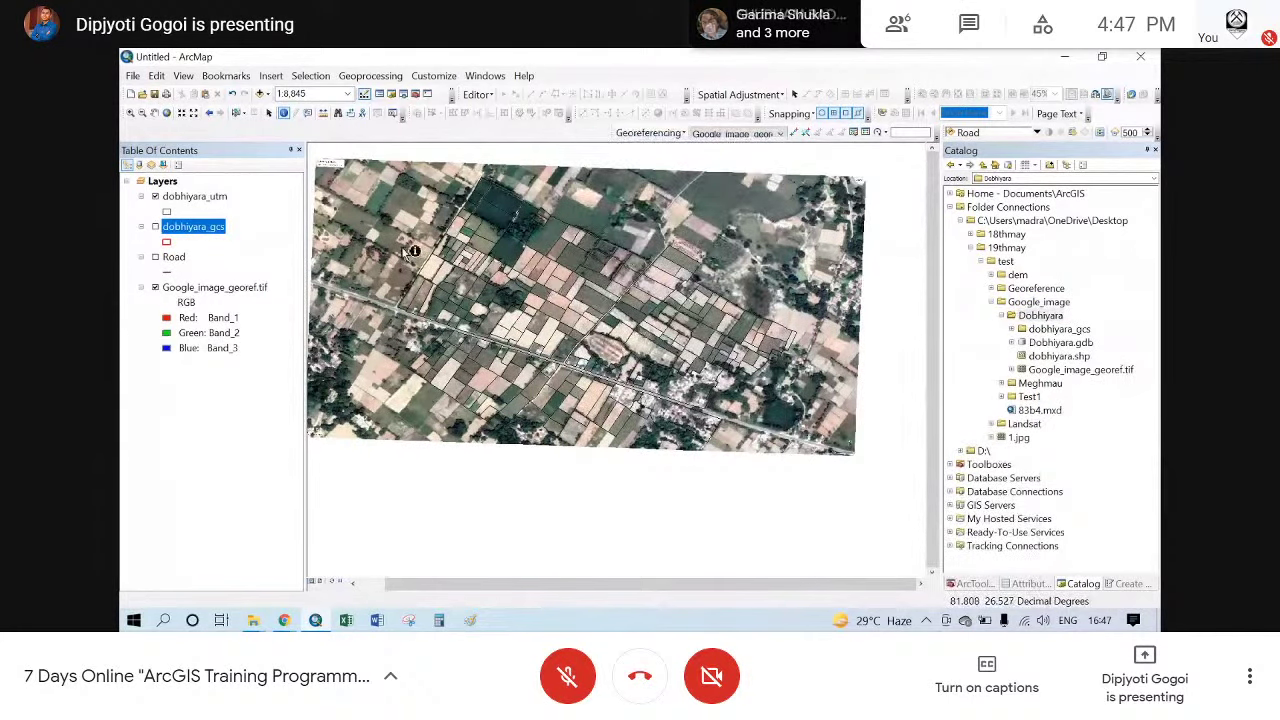
- Hide the Google_image_georef.tif layer so that only the dobhiyara_utm parcel outlines are displayed
scroll(410, 251, up, 2)
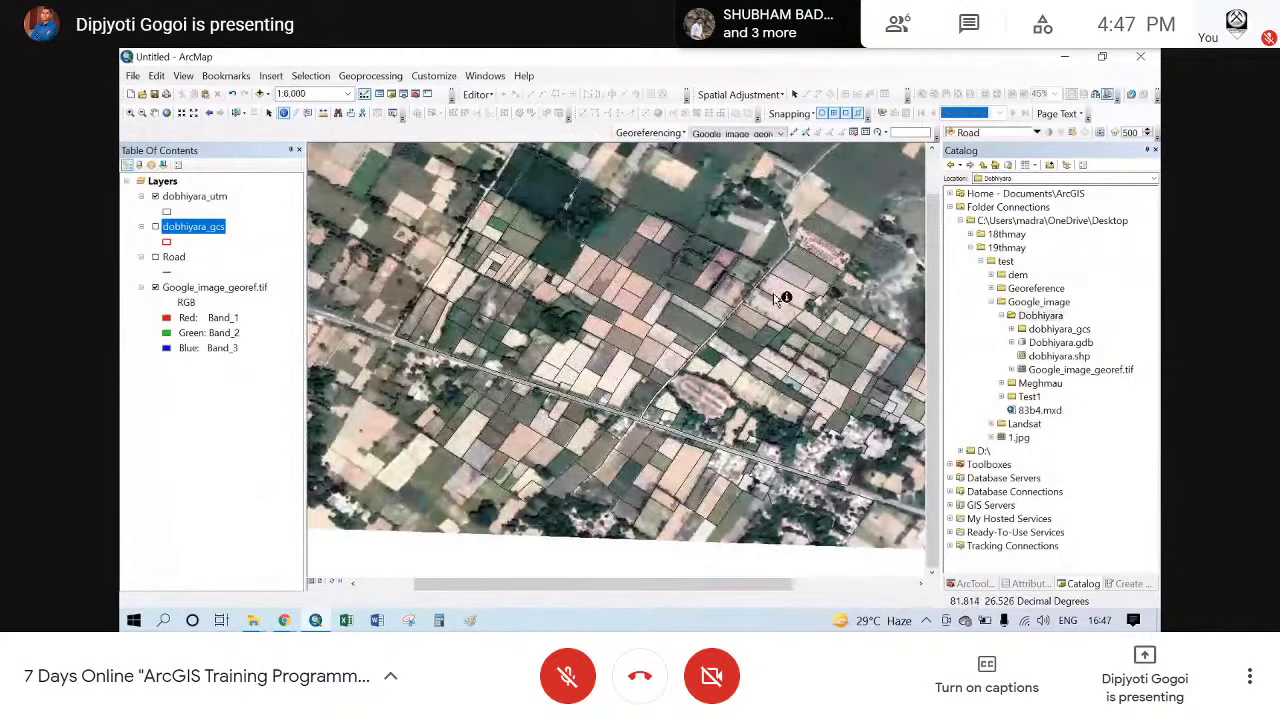
drag(778, 298, 686, 294)
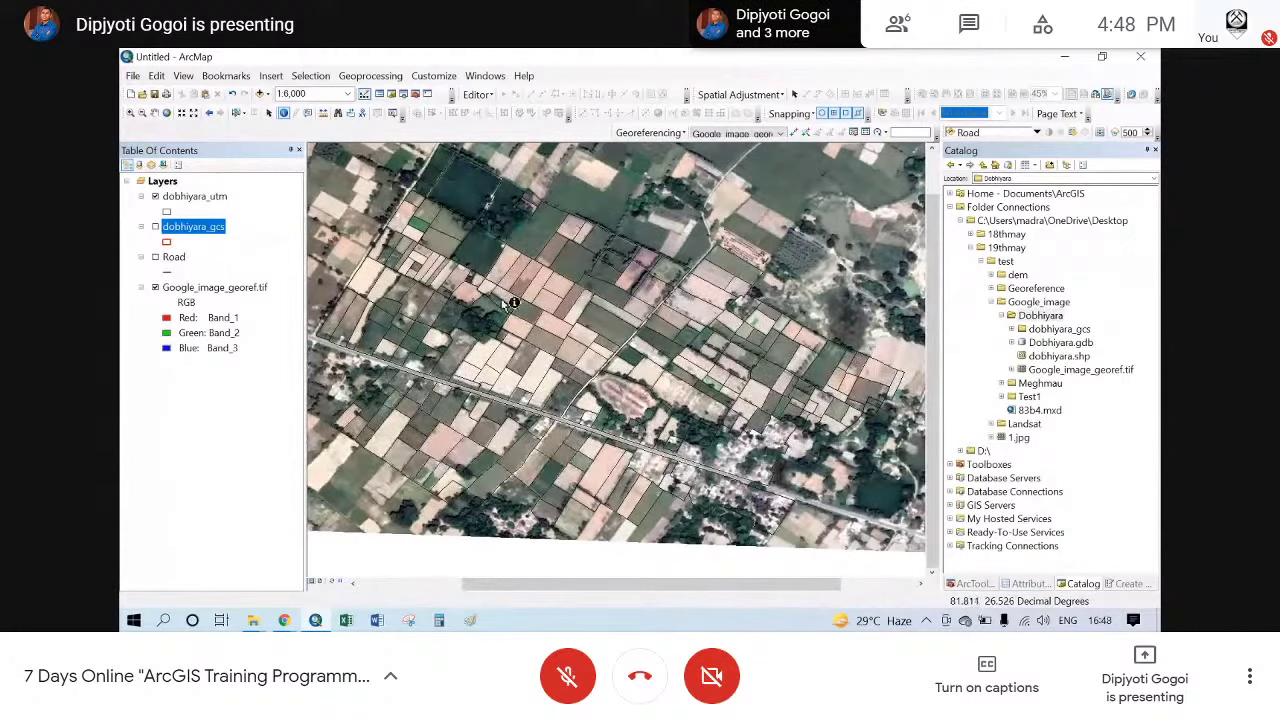
click(155, 287)
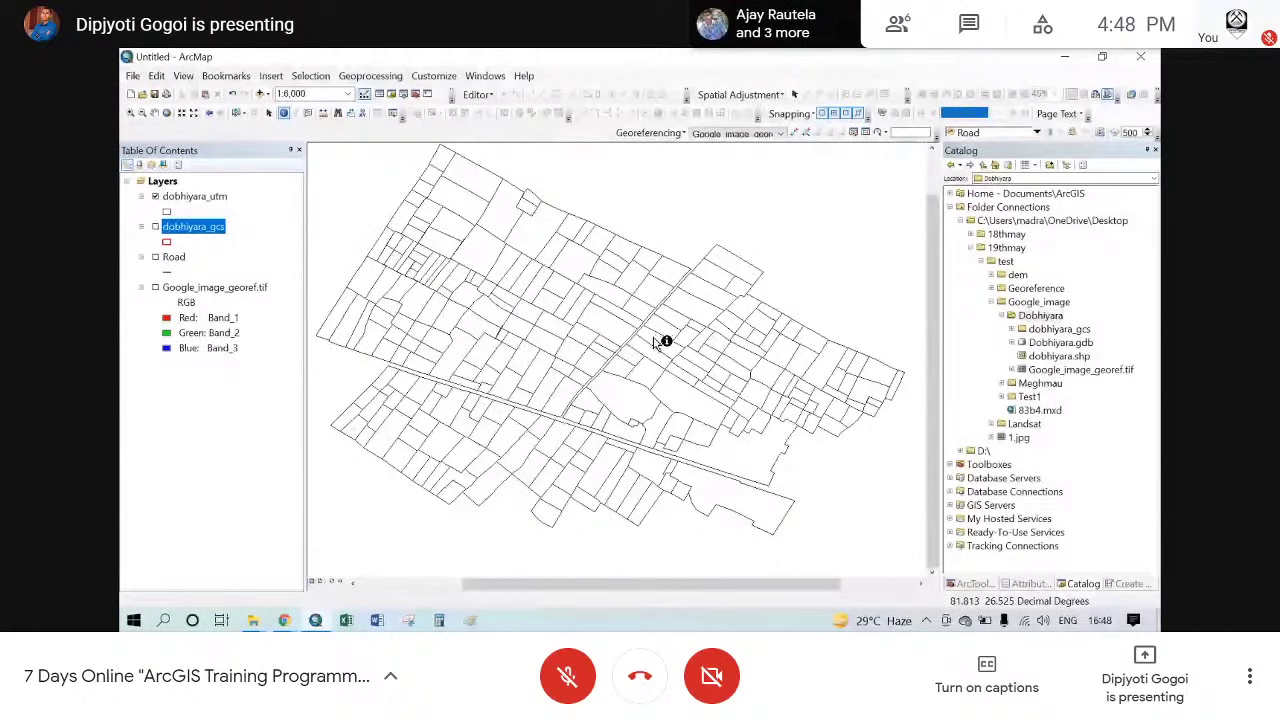
- Create a file geodatabase named dobhiyara_try inside the dobhiyara_gcs folder
right_click(1044, 335)
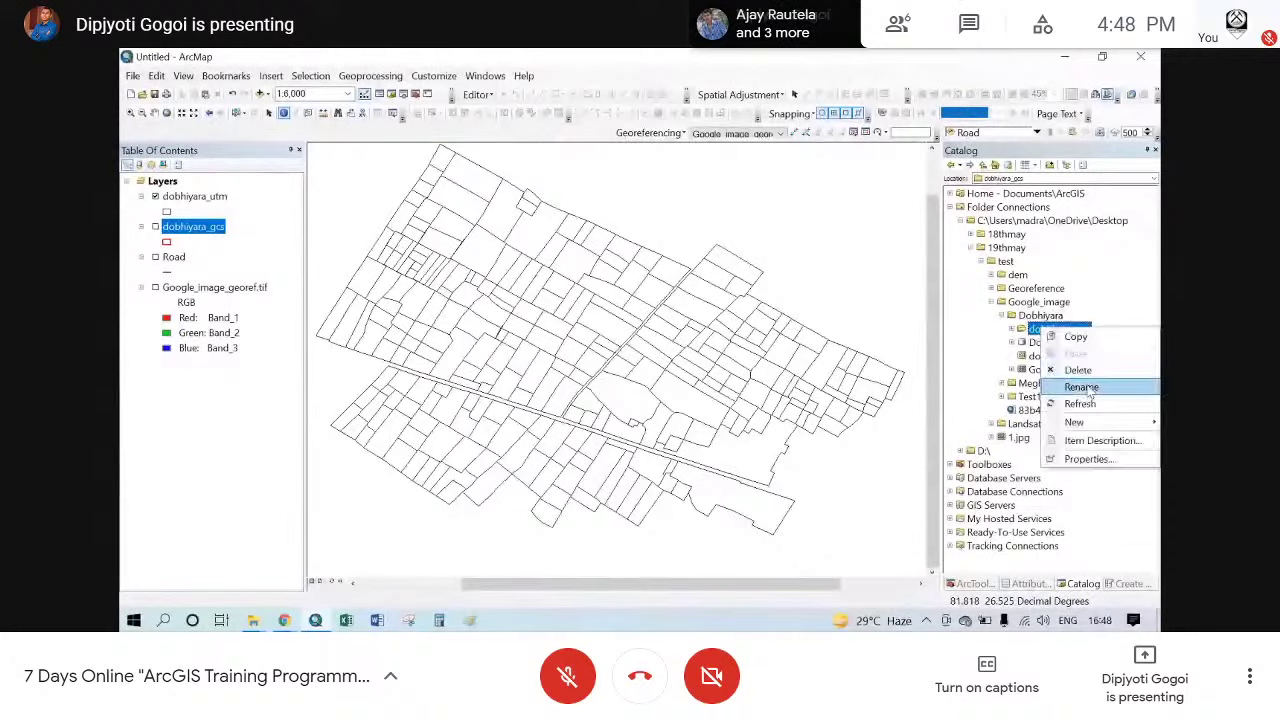
mouse_move(1080, 422)
click(932, 354)
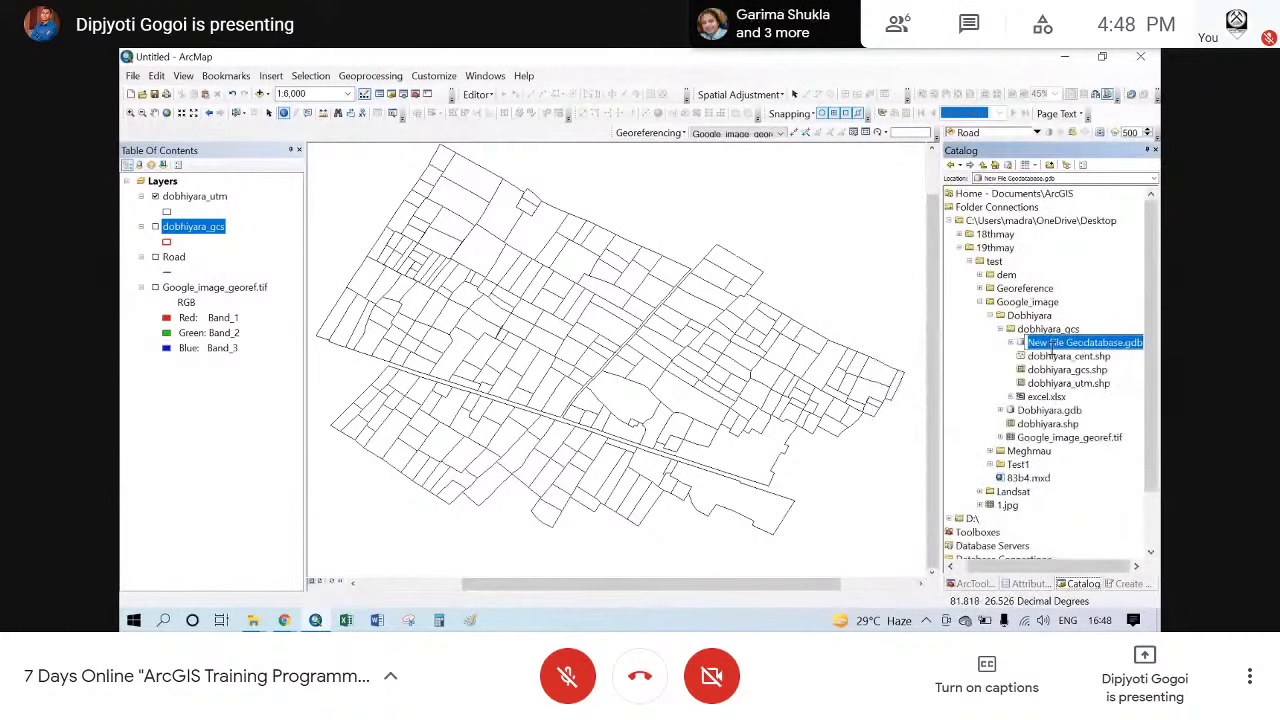
text(dobh)
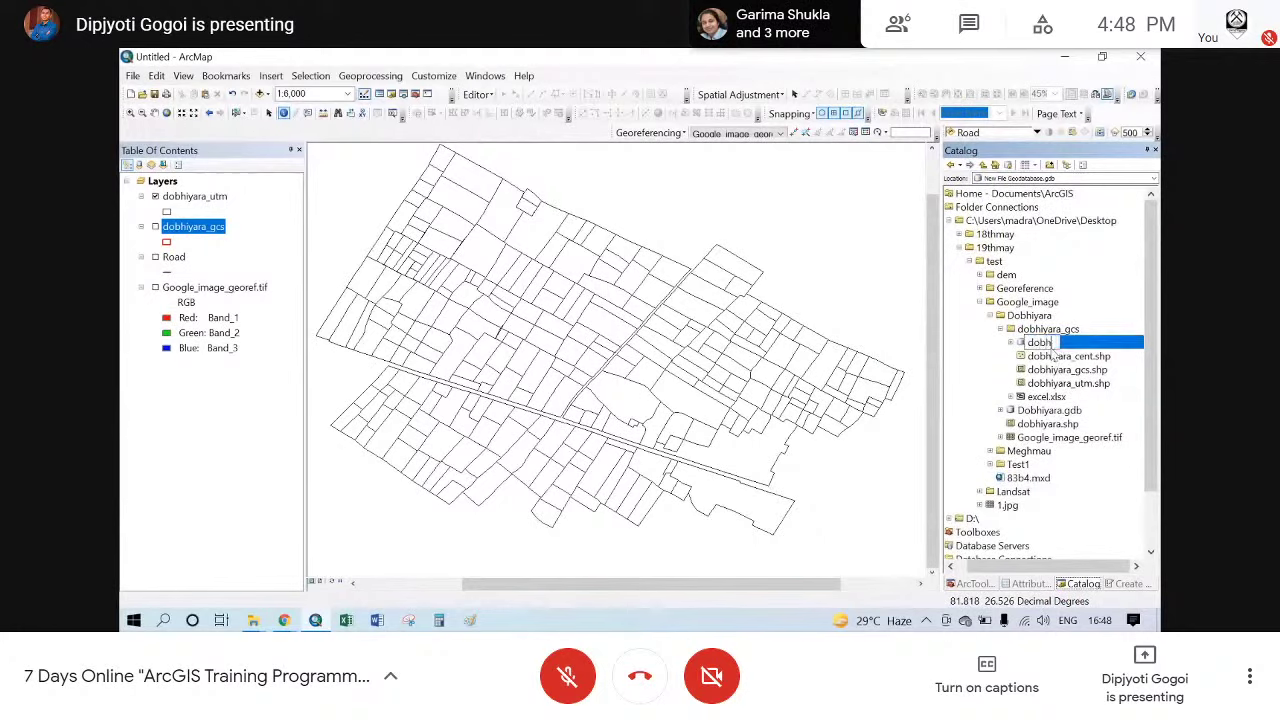
text(iya)
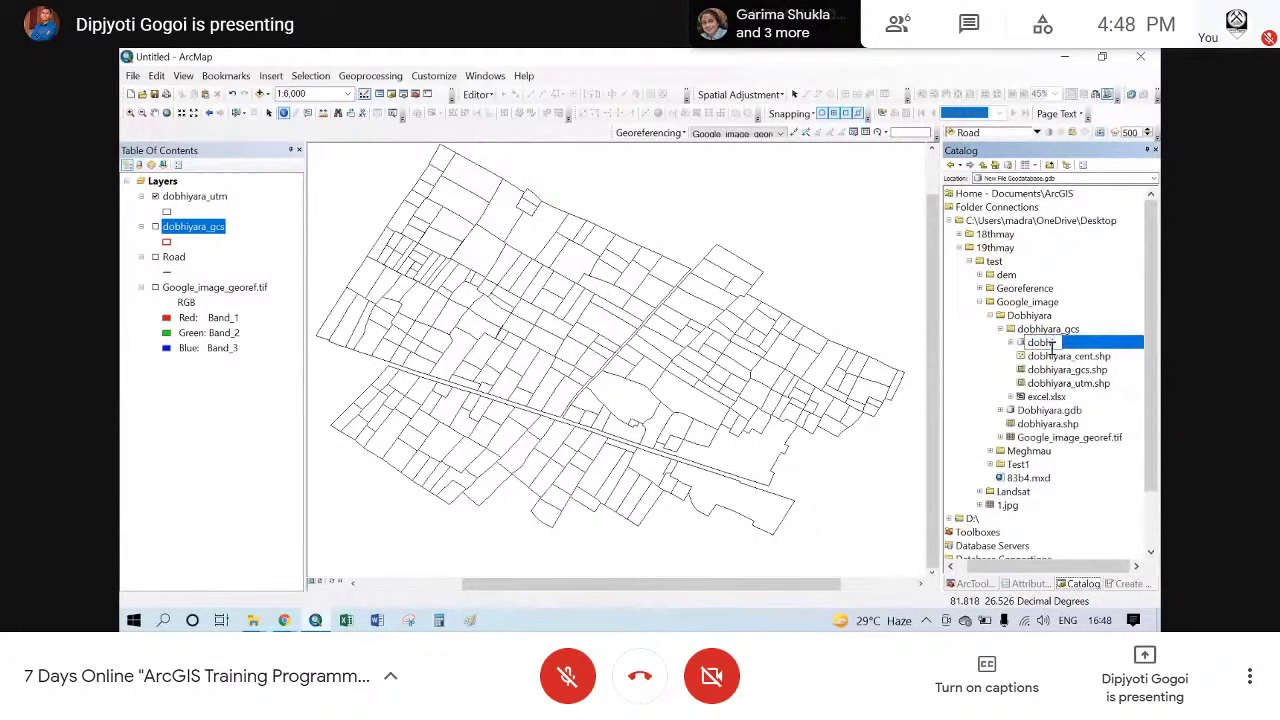
text(ra)
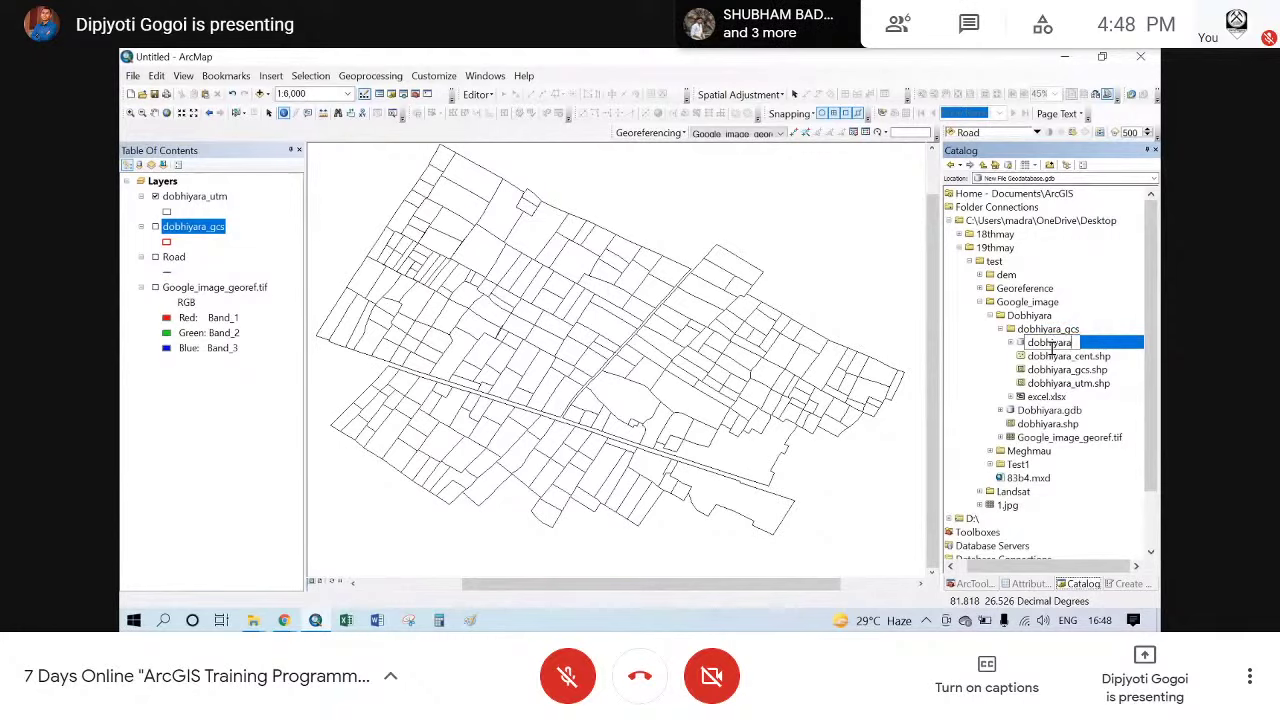
text(_)
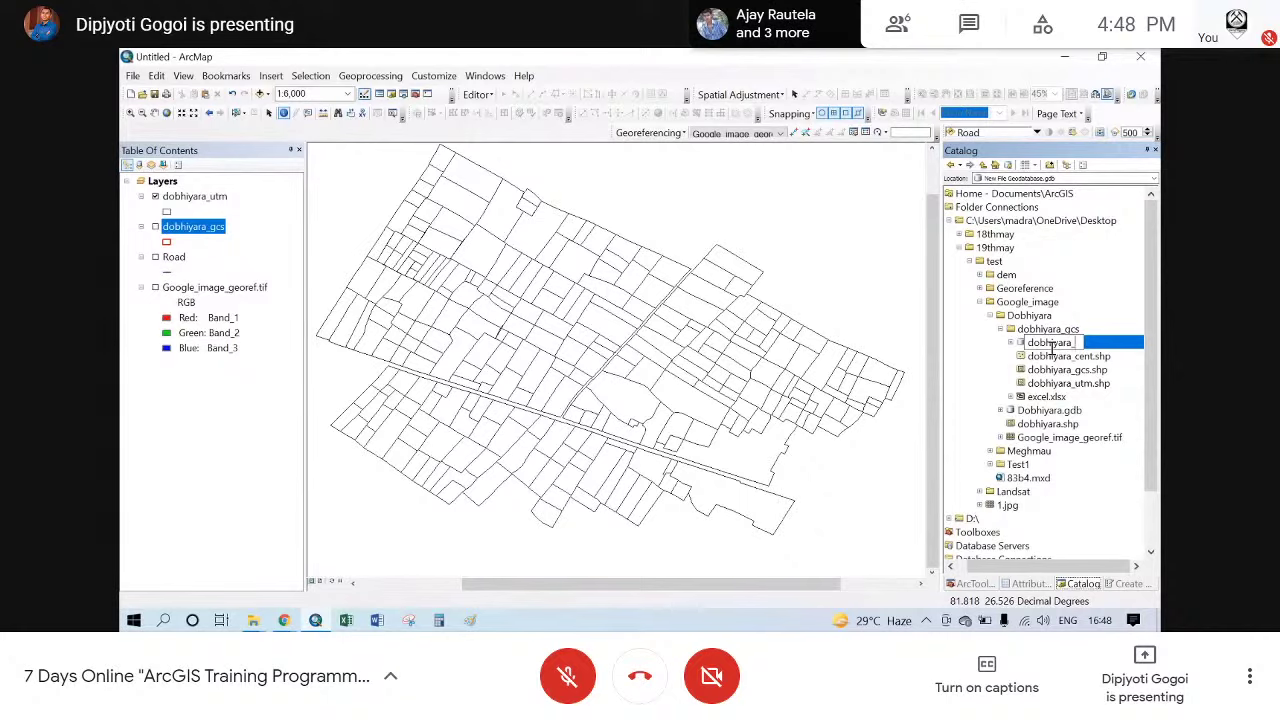
text(try)
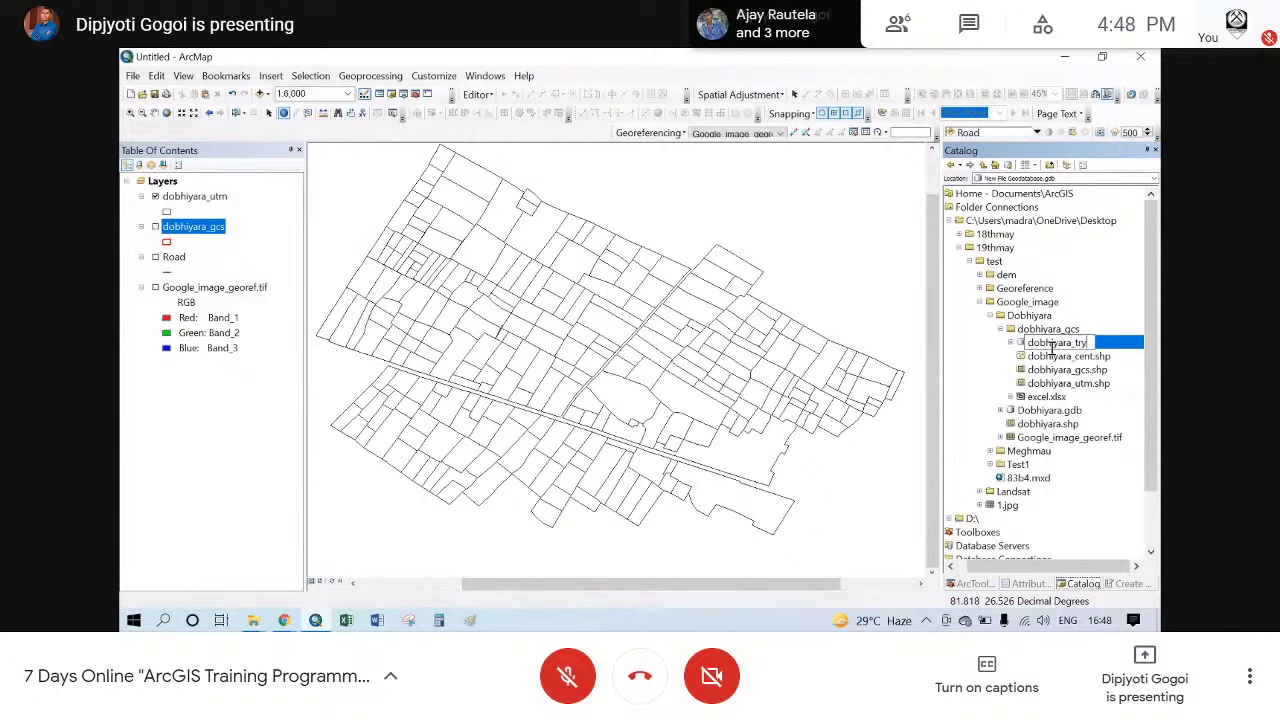
key(Return)
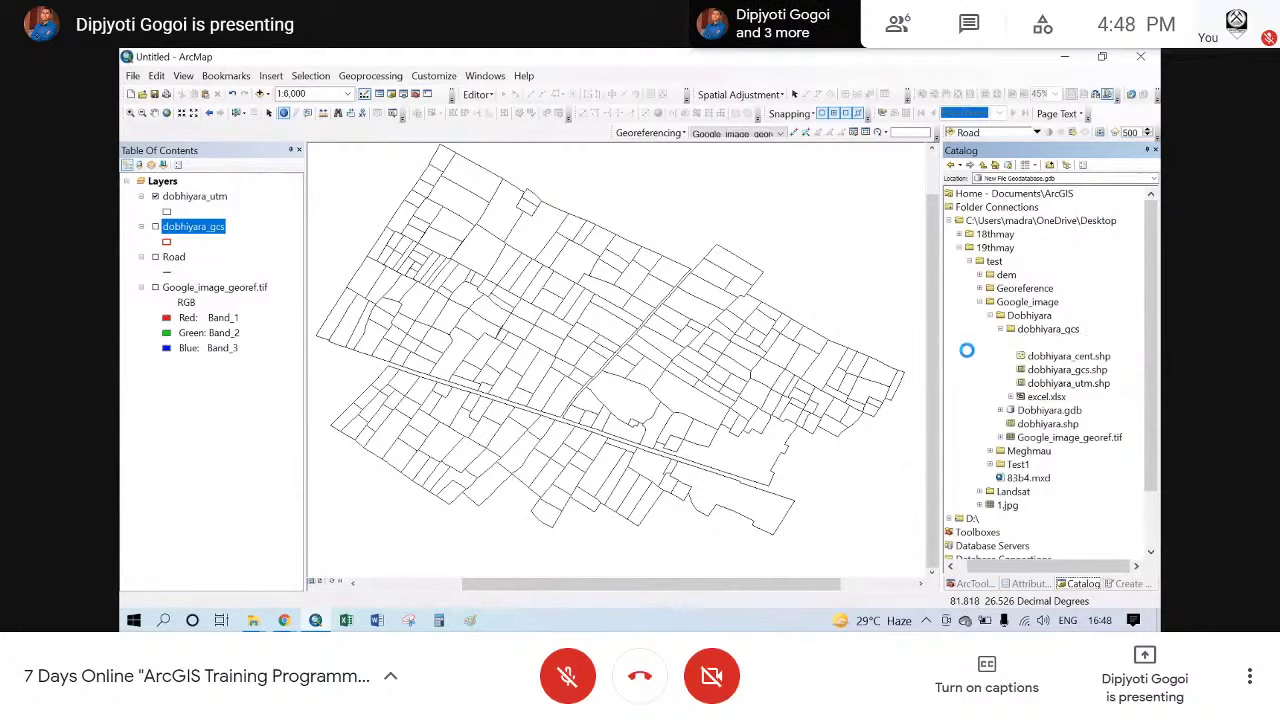
- Start a new feature dataset in dobhiyara_try.gdb, name it dobhiyara_try, copy that name, and continue past the naming page
right_click(1064, 346)
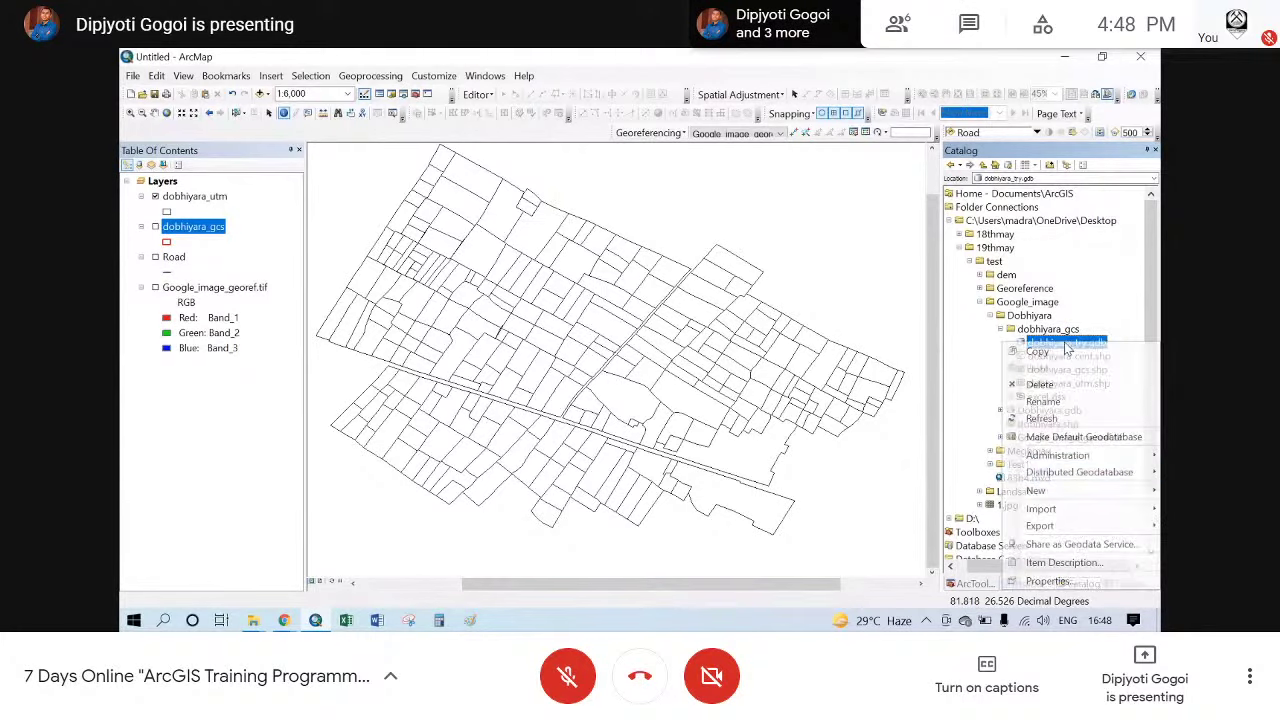
mouse_move(1036, 490)
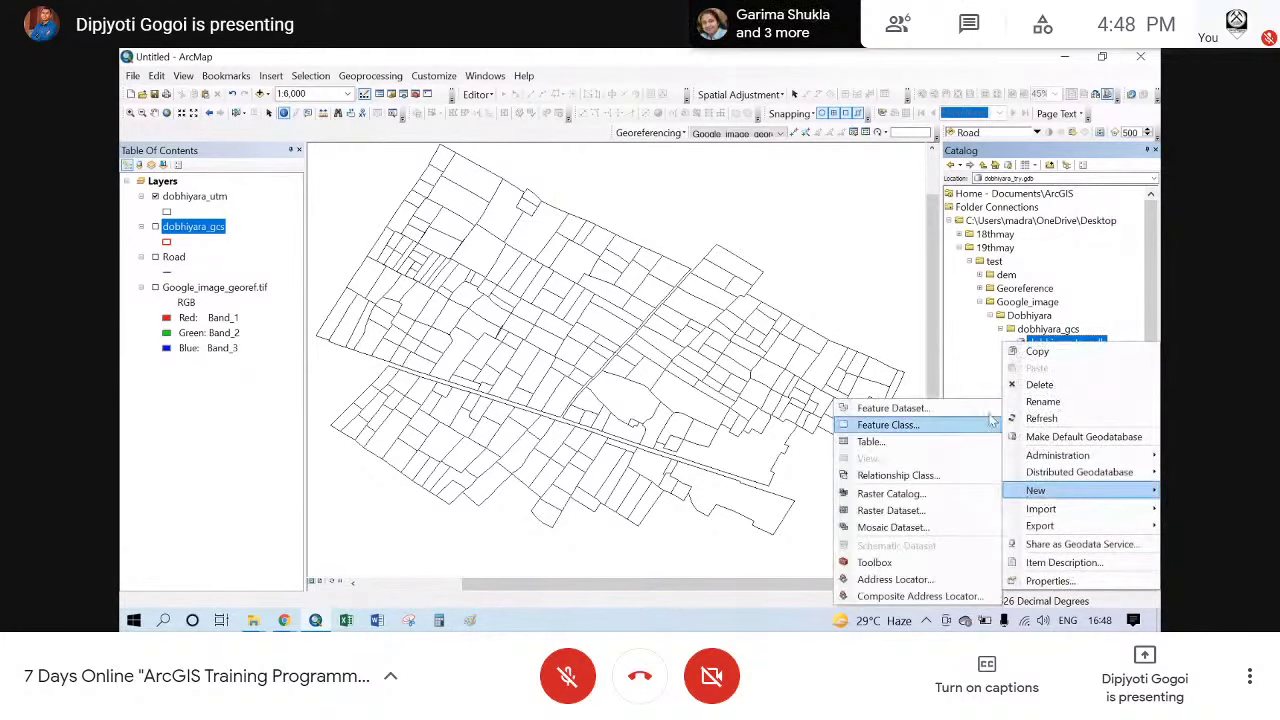
click(957, 348)
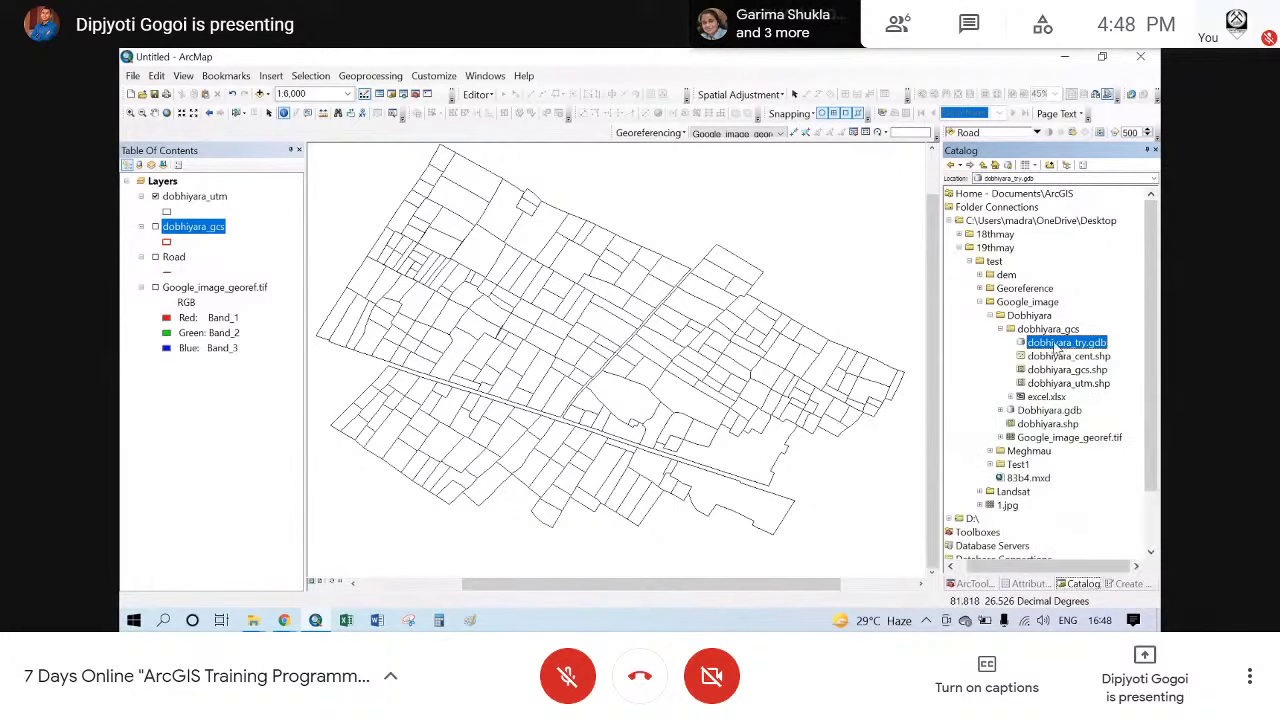
right_click(1057, 347)
mouse_move(1050, 490)
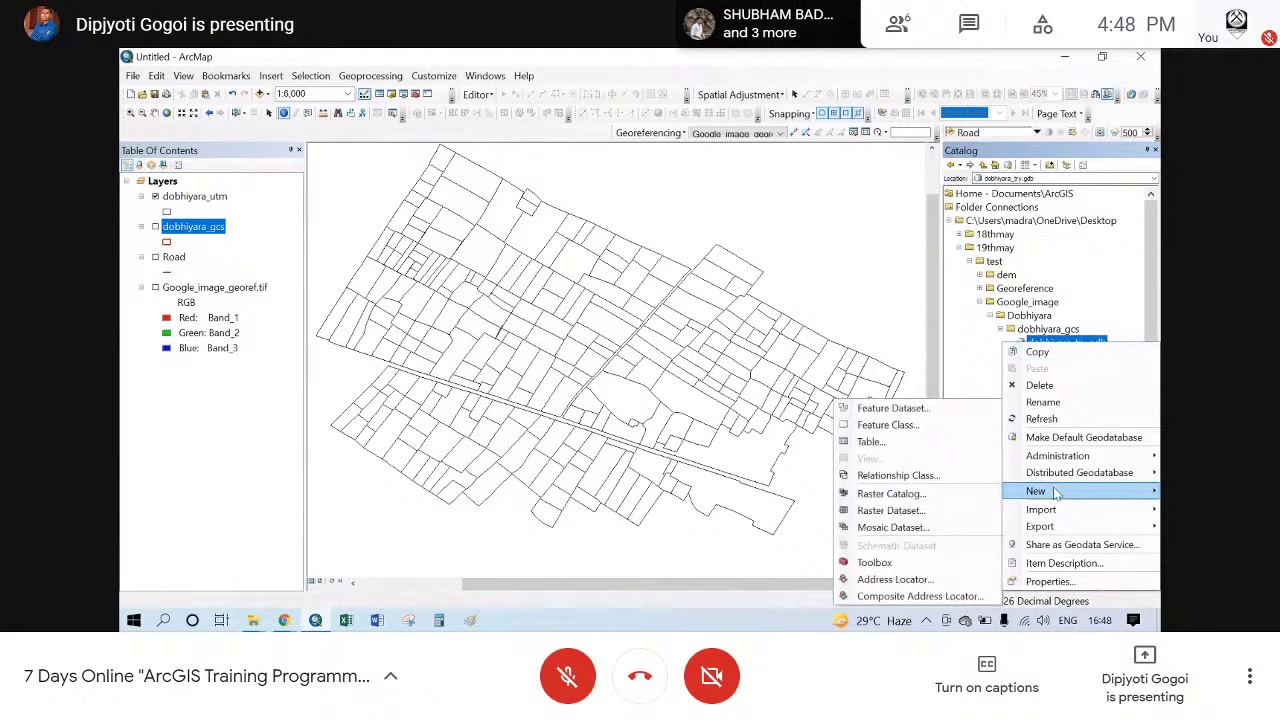
click(903, 412)
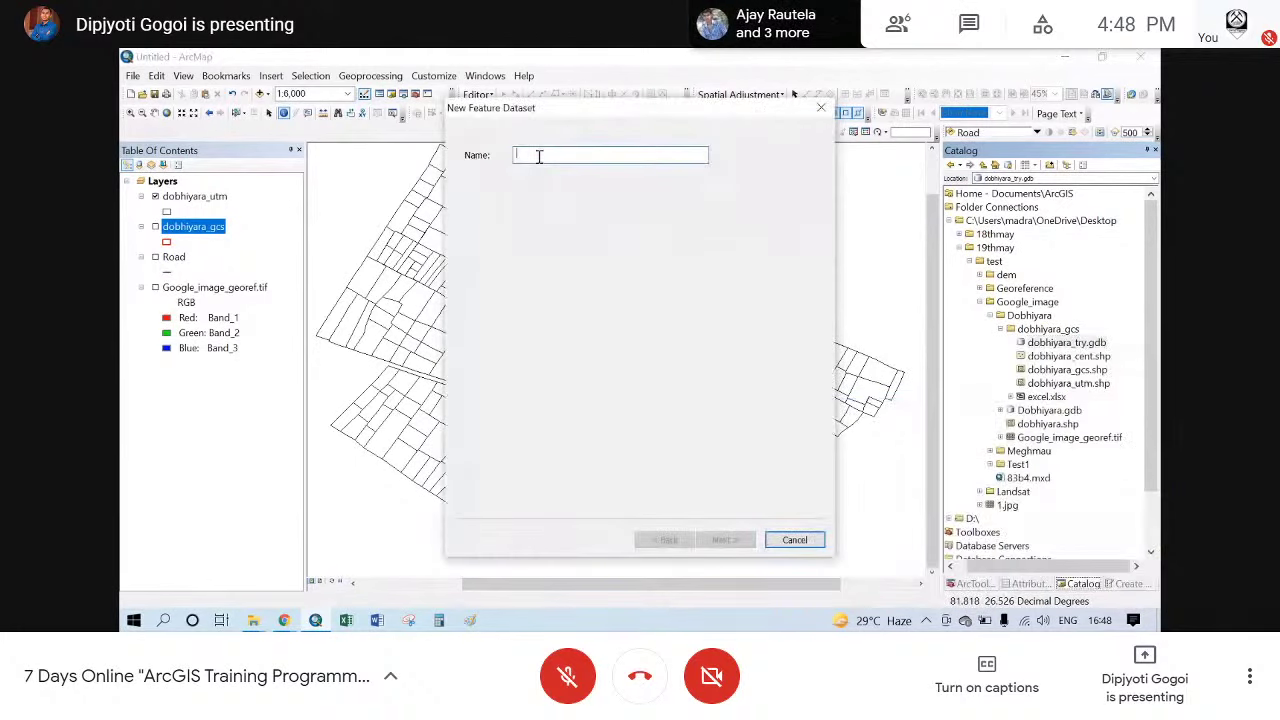
key(ctrl+v)
drag(572, 156, 561, 156)
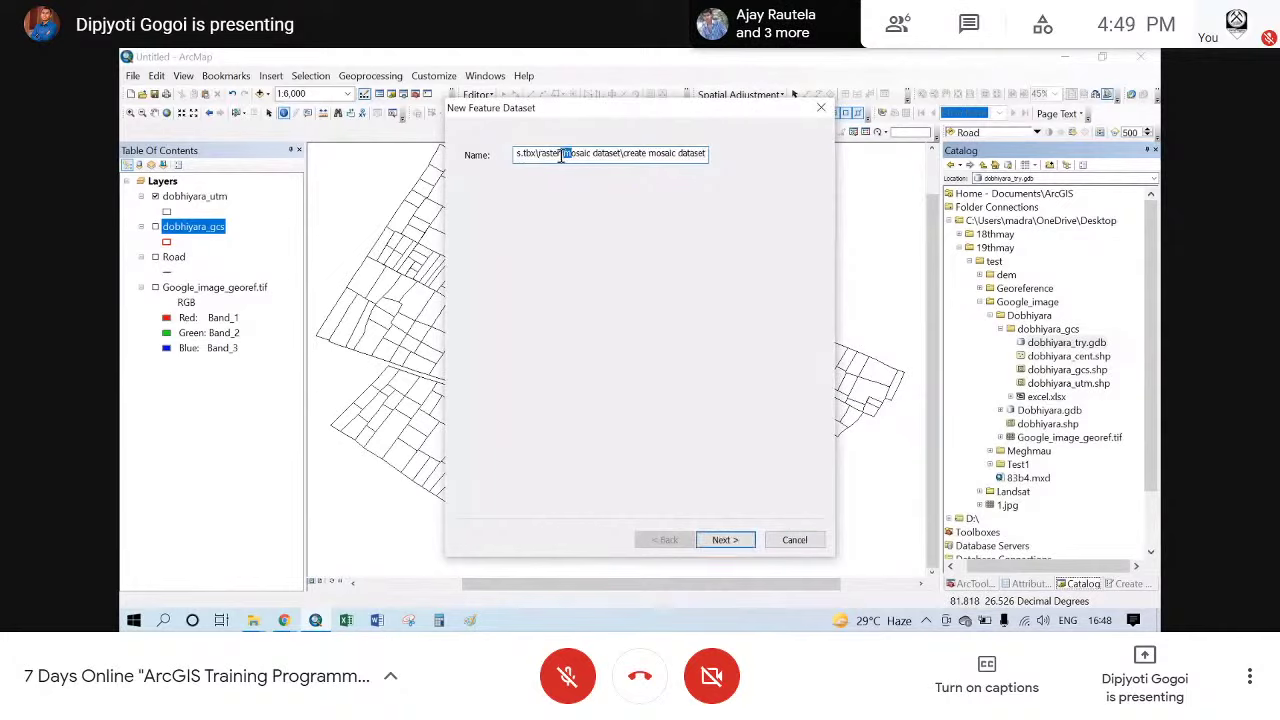
key(ctrl+a)
text(do)
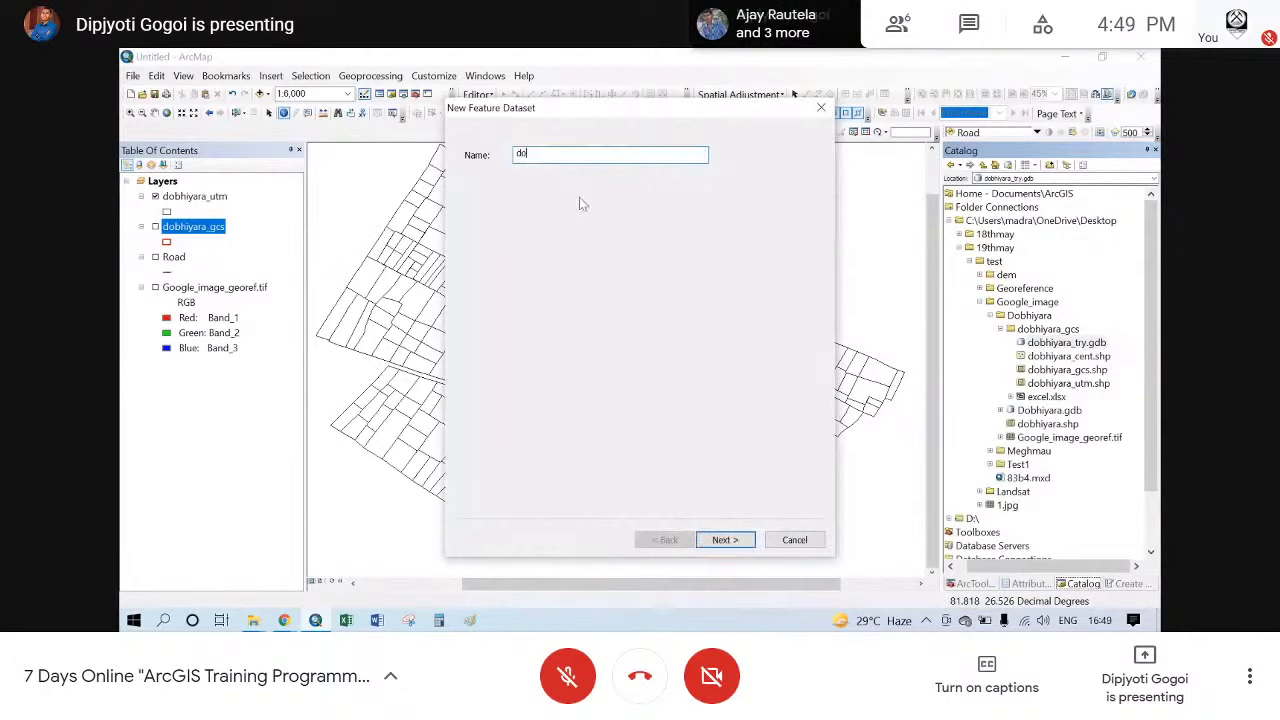
text(bhiyara)
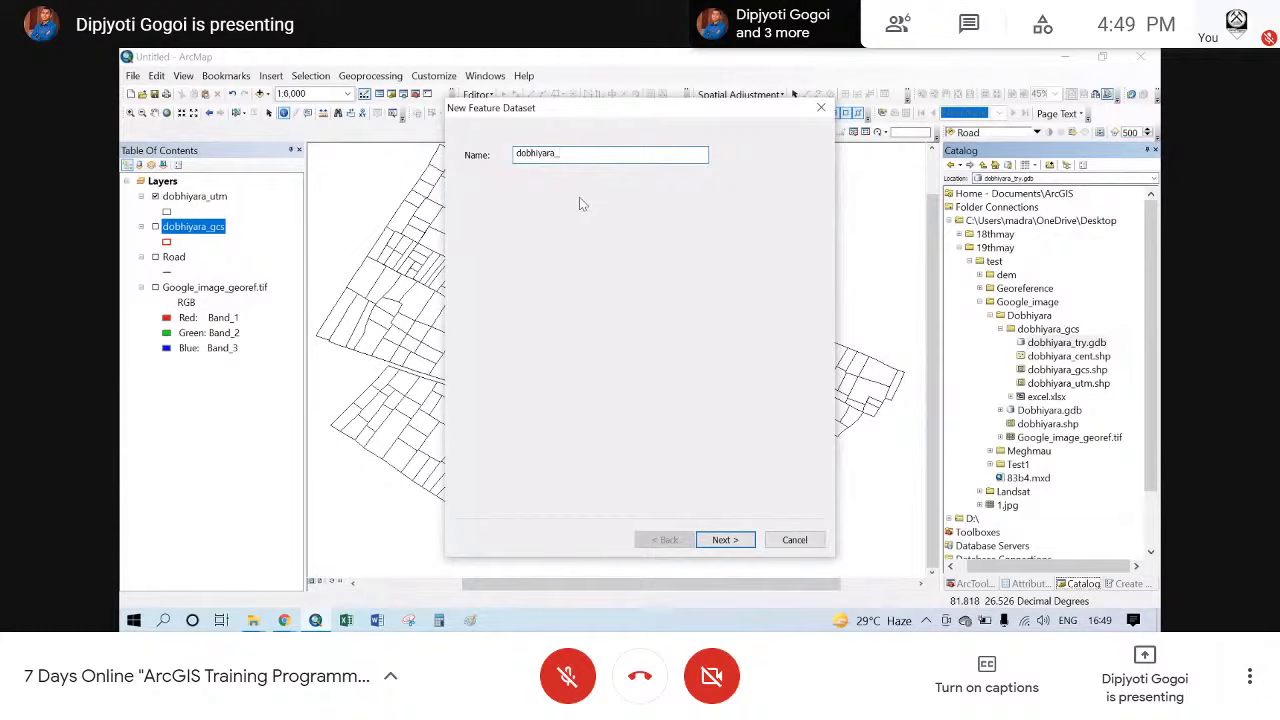
text(_try)
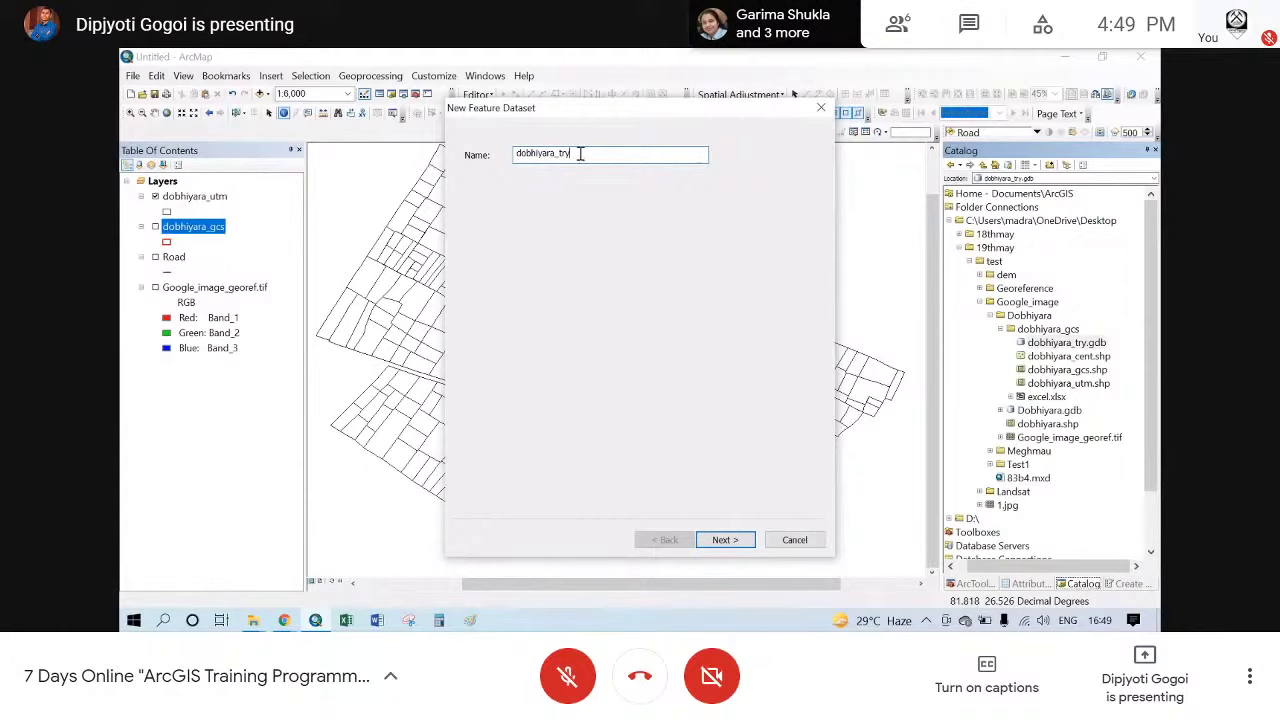
drag(581, 154, 447, 155)
key(ctrl+c)
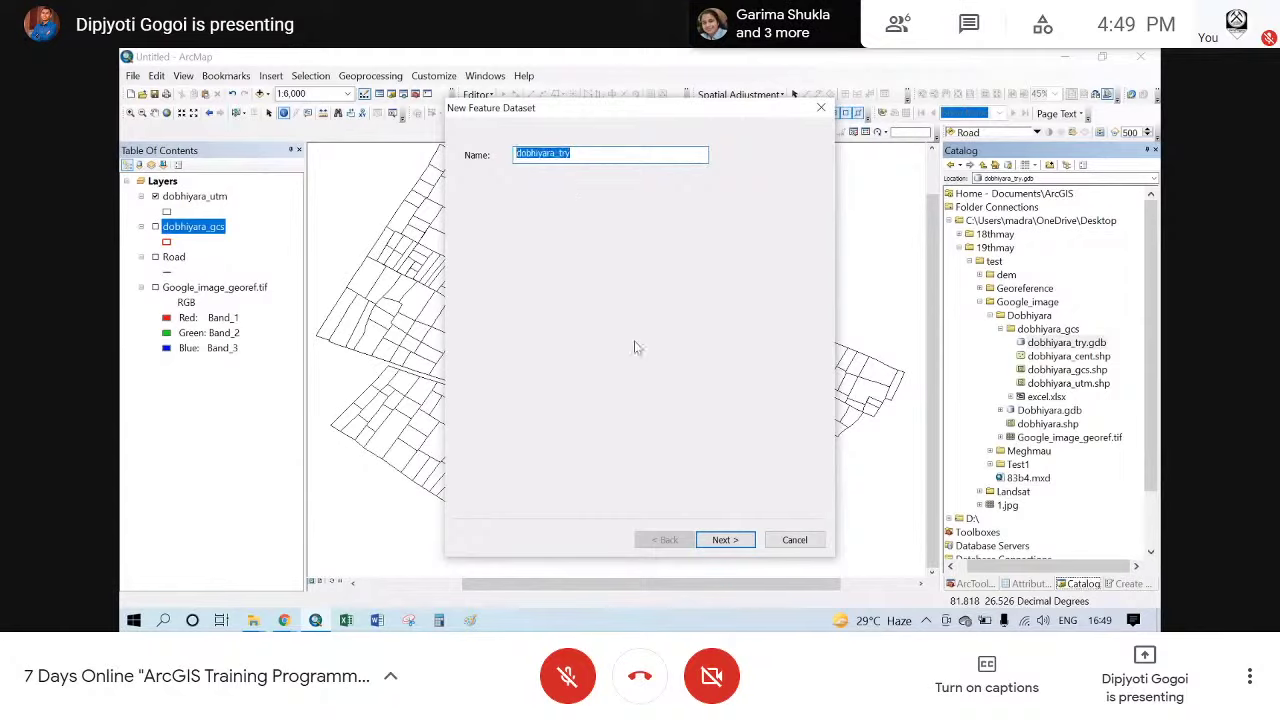
click(728, 540)
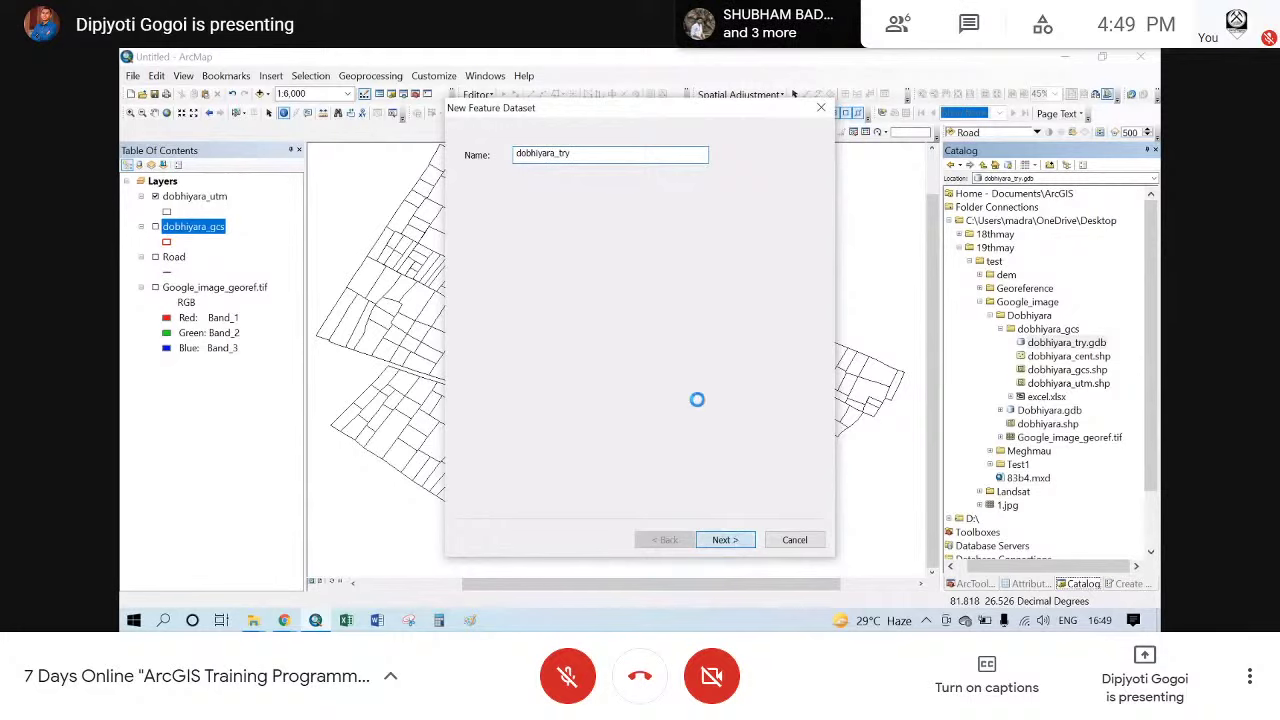
- Assign WGS 1984 UTM Zone 44N to the new feature dataset and finish creating it with the default tolerances
click(616, 328)
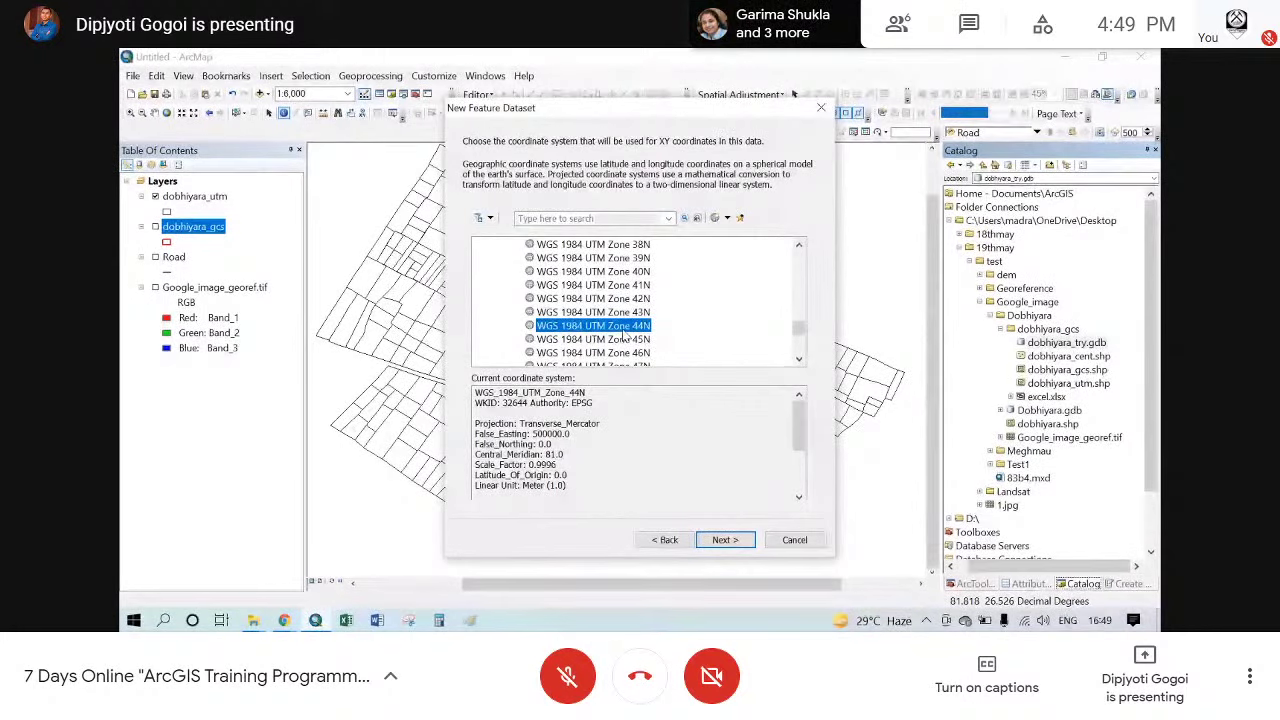
click(728, 541)
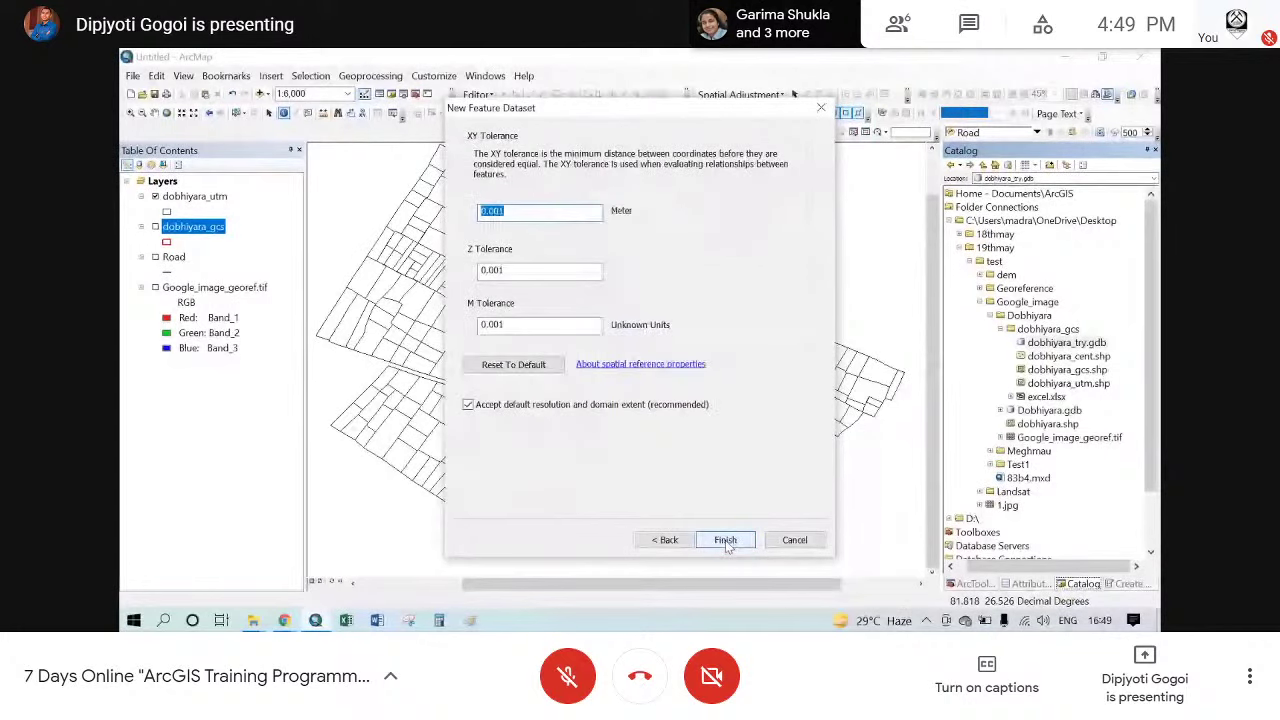
click(725, 540)
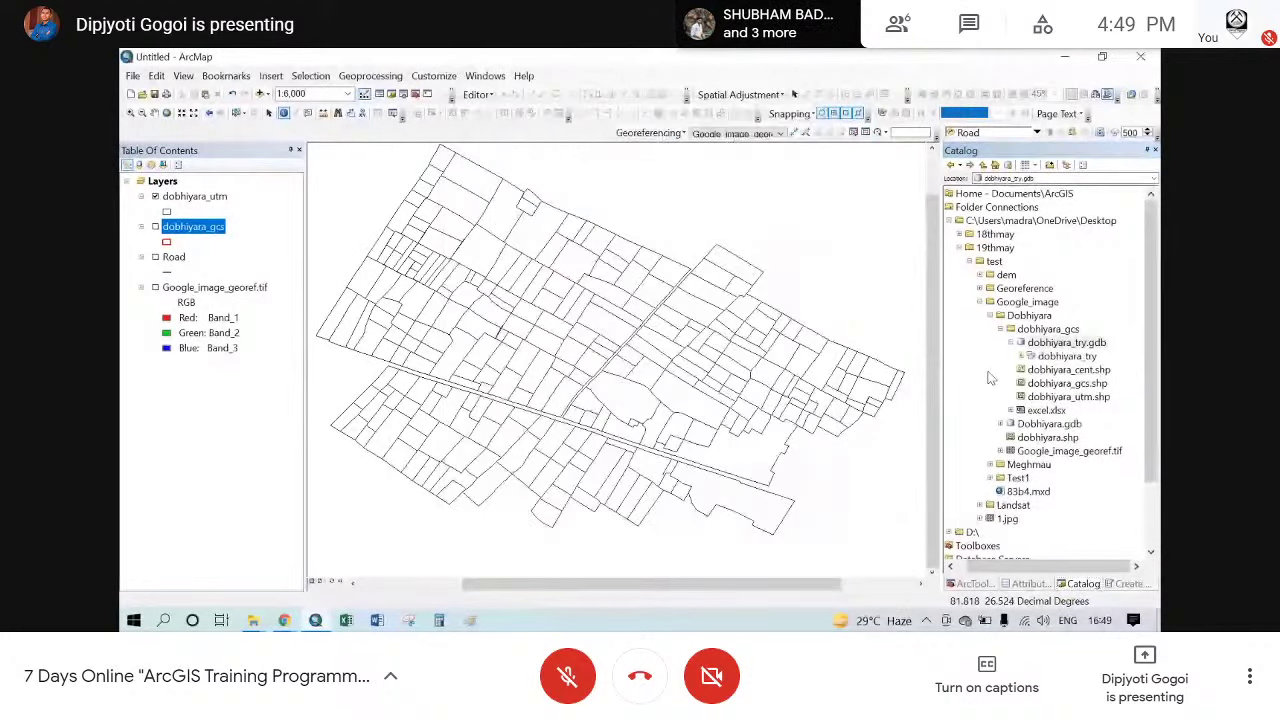
- Import the dobhiyara_utm layer into the dobhiyara_try feature dataset as a single feature class named dobhiyara_try, and expand the dataset in the Catalog
right_click(1050, 358)
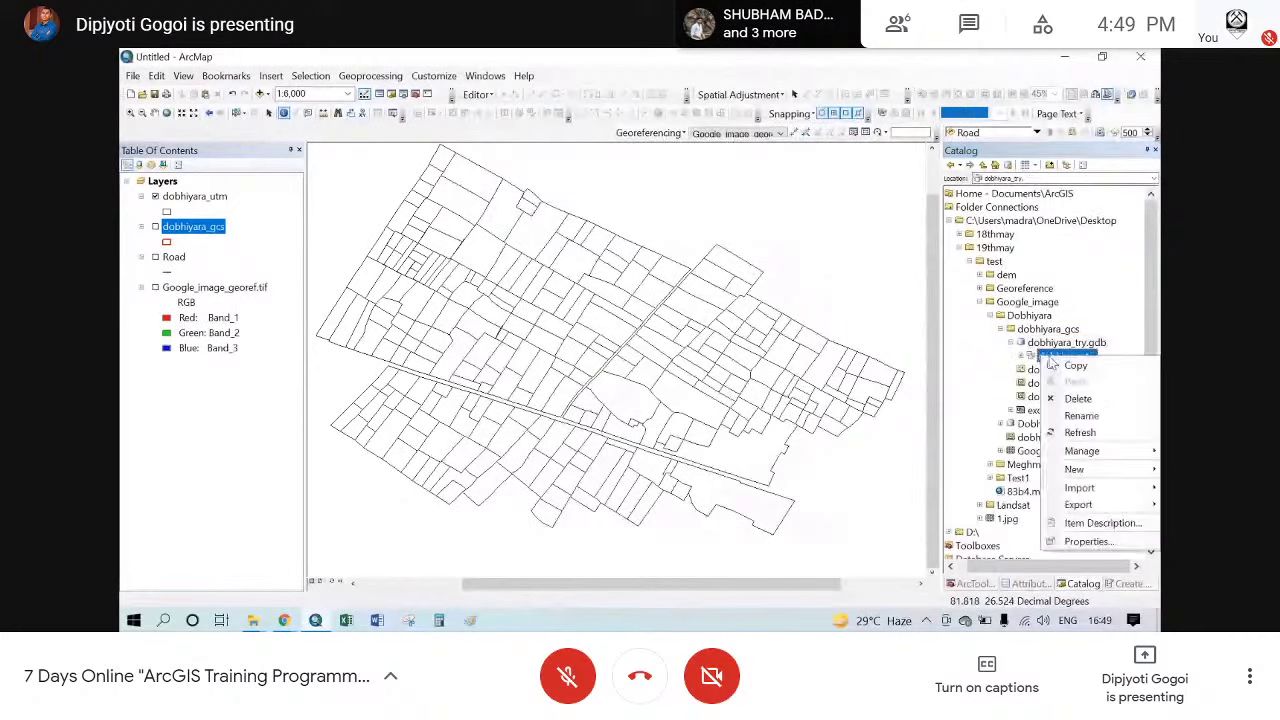
mouse_move(1074, 469)
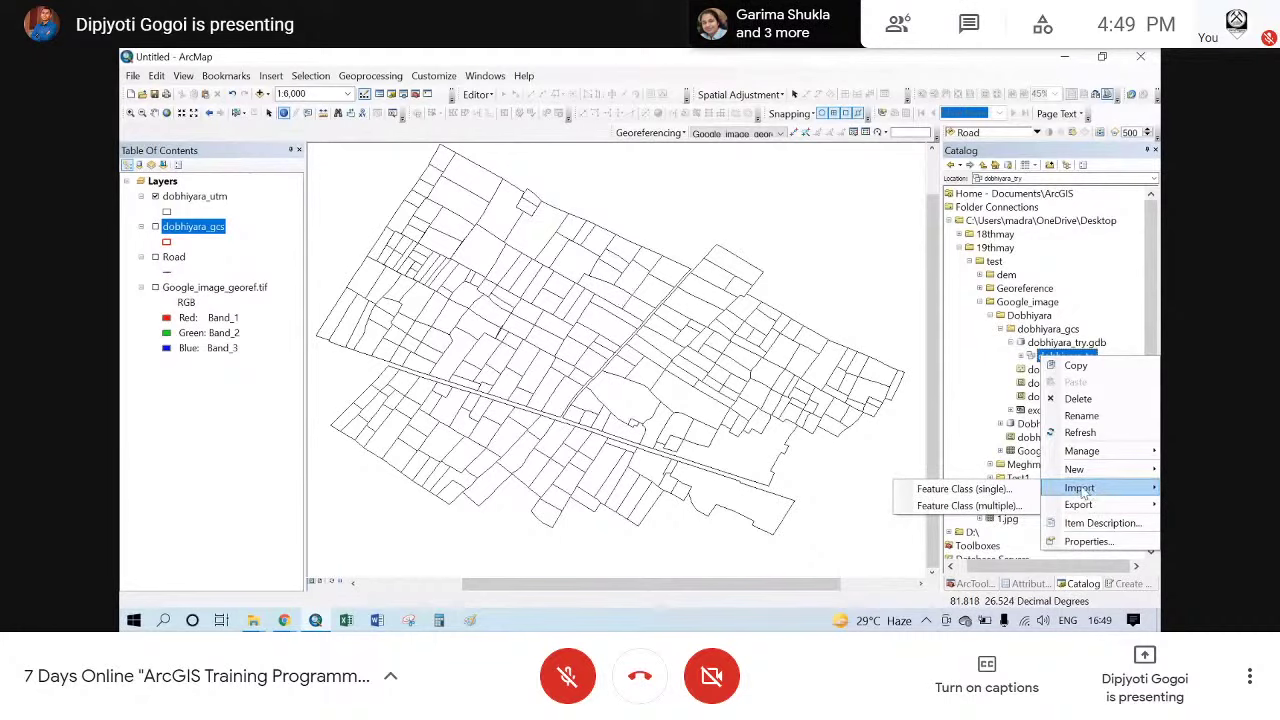
click(945, 489)
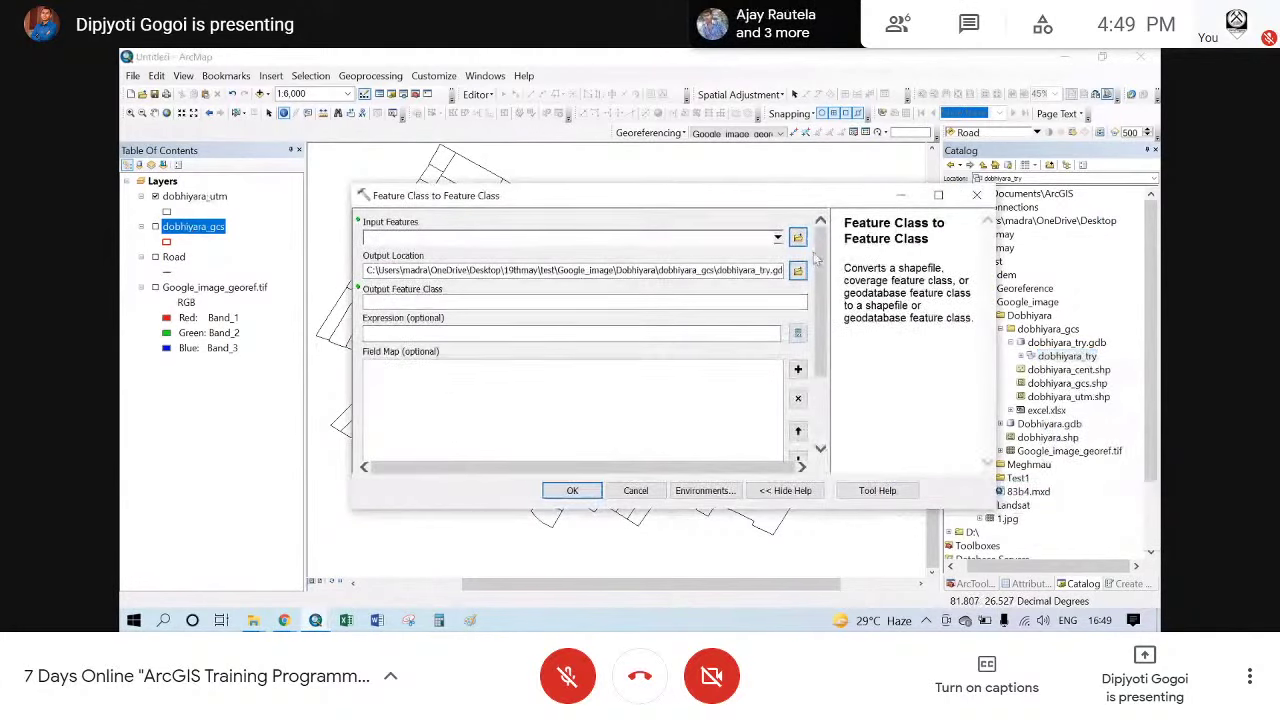
click(778, 238)
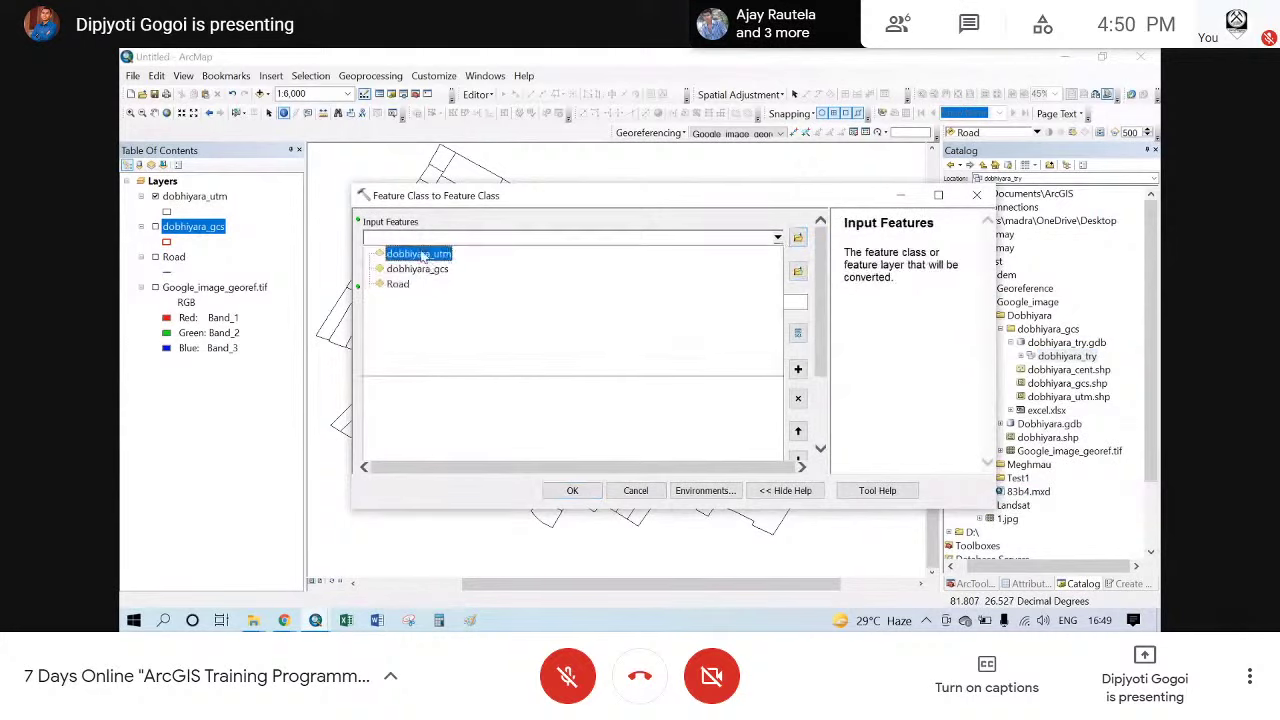
click(422, 255)
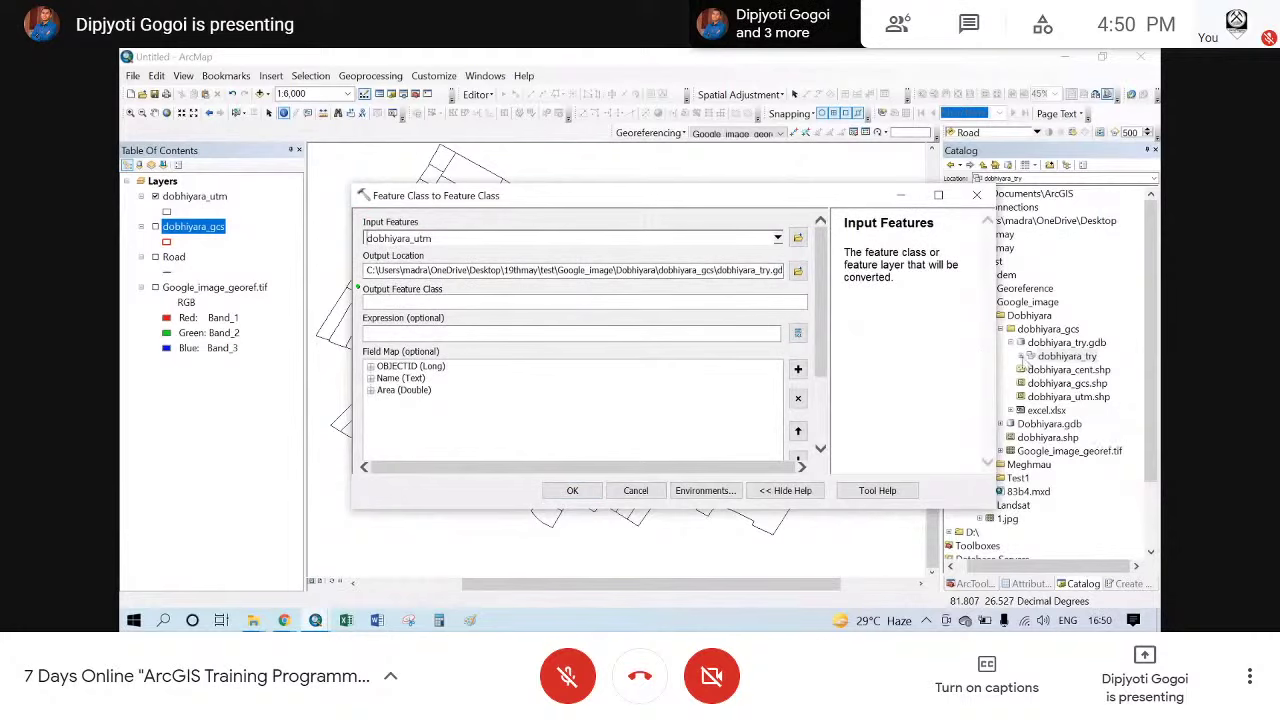
click(538, 301)
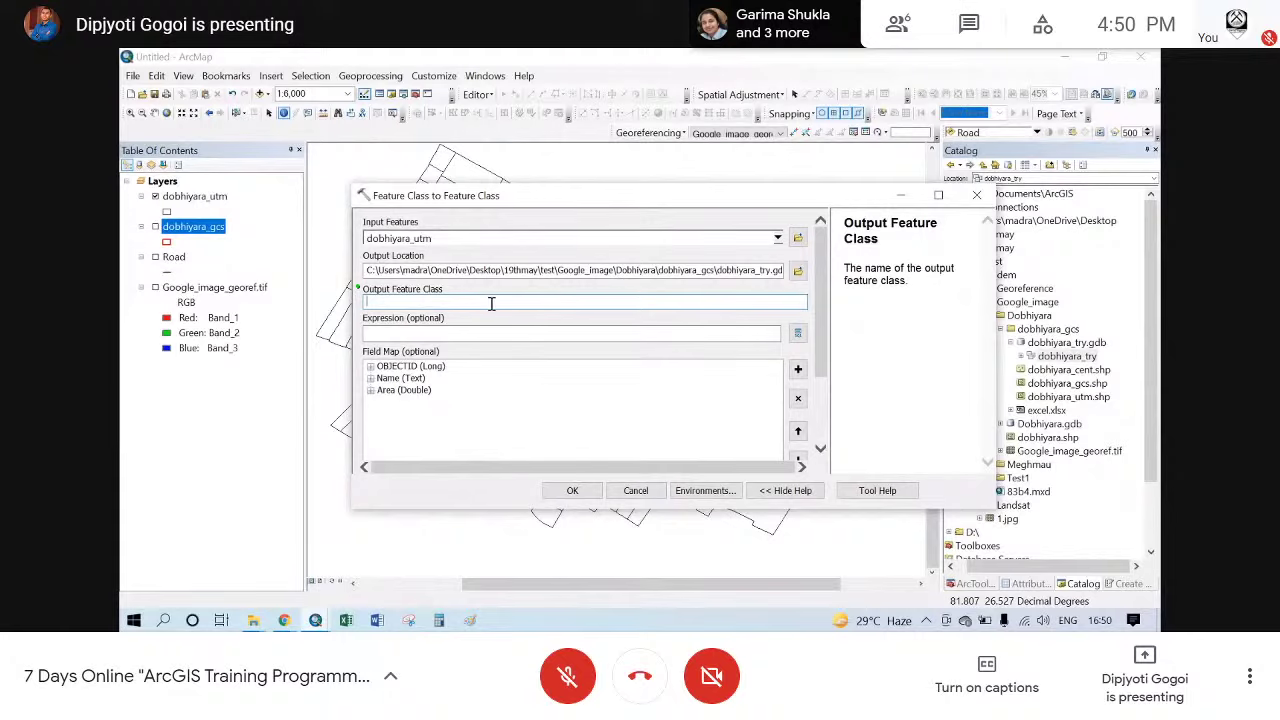
key(ctrl+v)
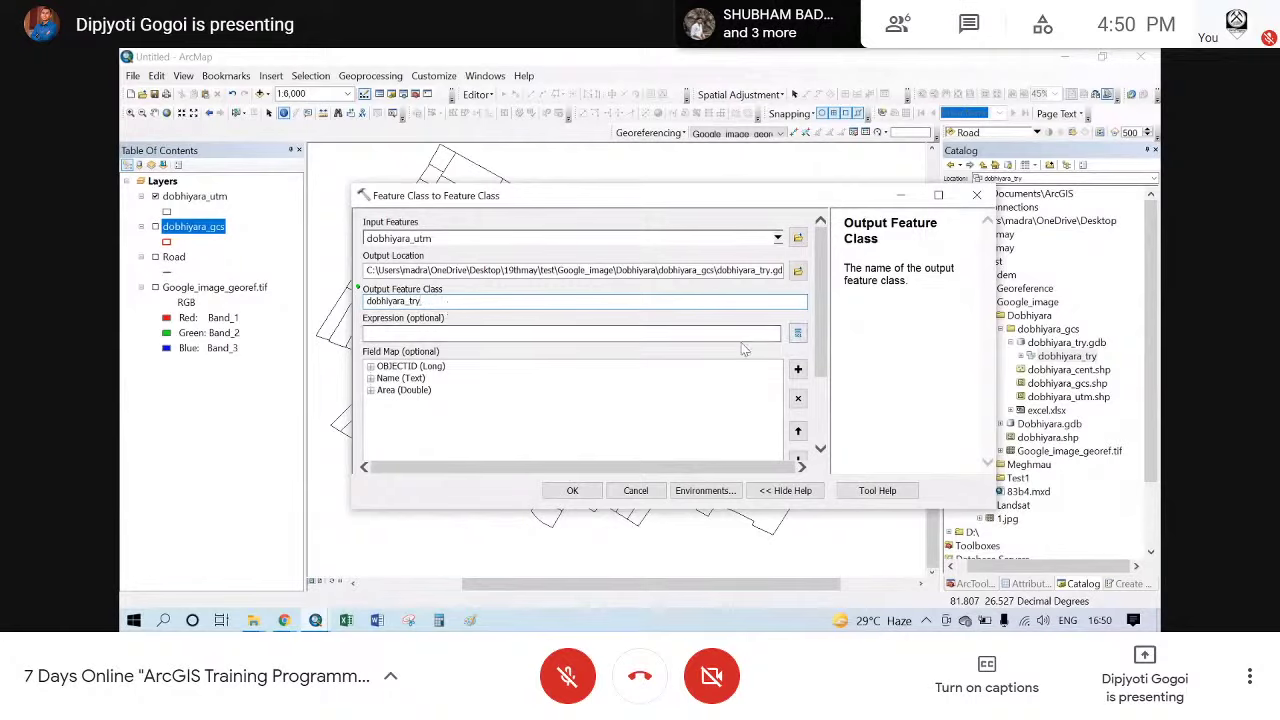
scroll(826, 397, down, 3)
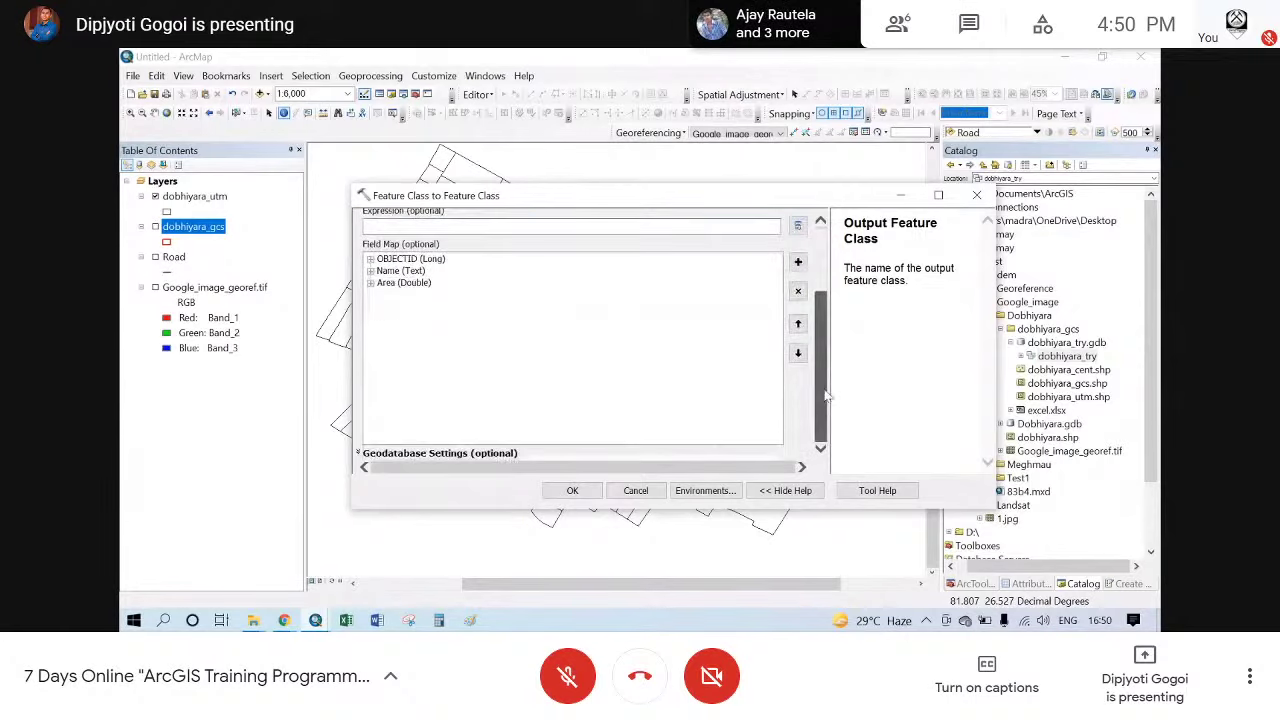
scroll(826, 397, up, 3)
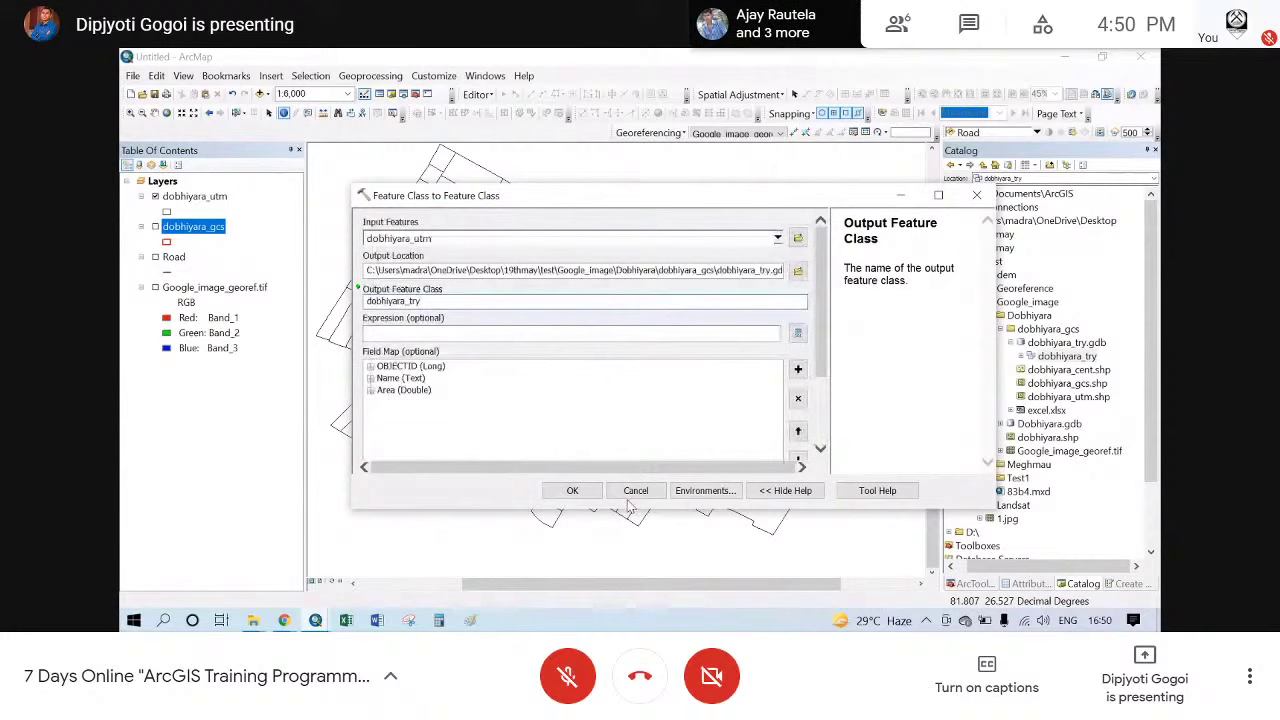
click(573, 491)
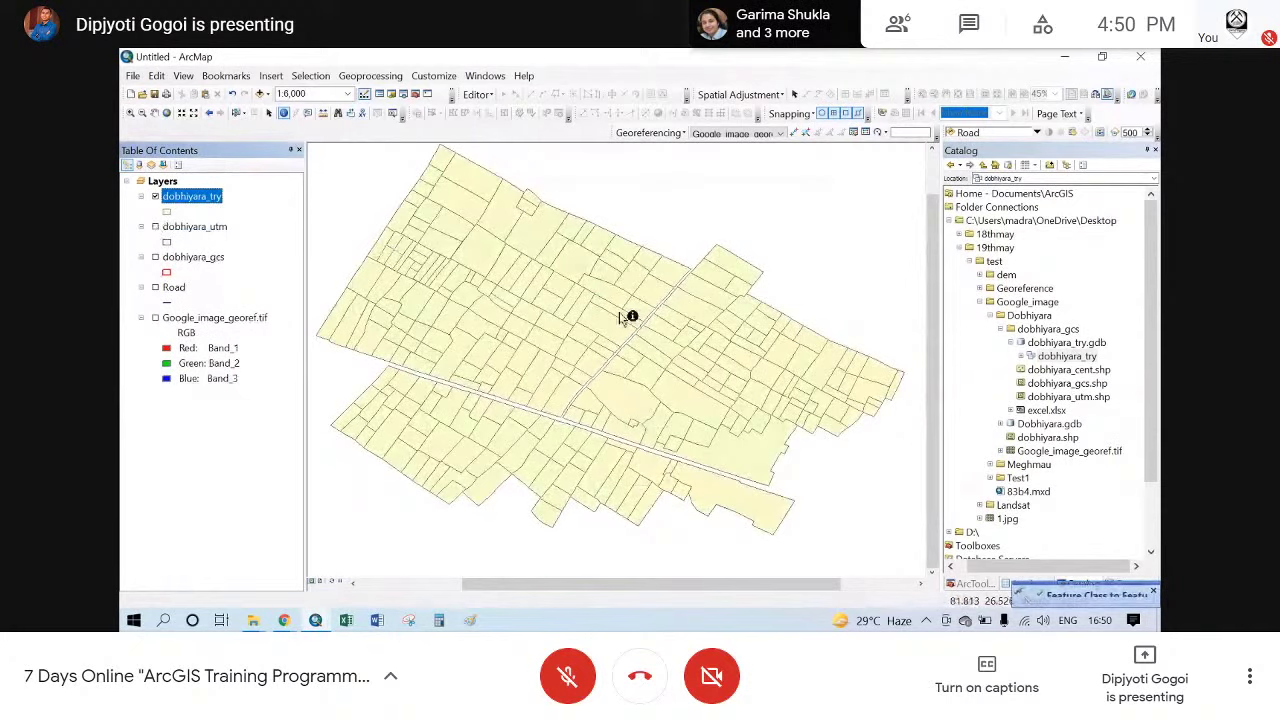
click(1021, 358)
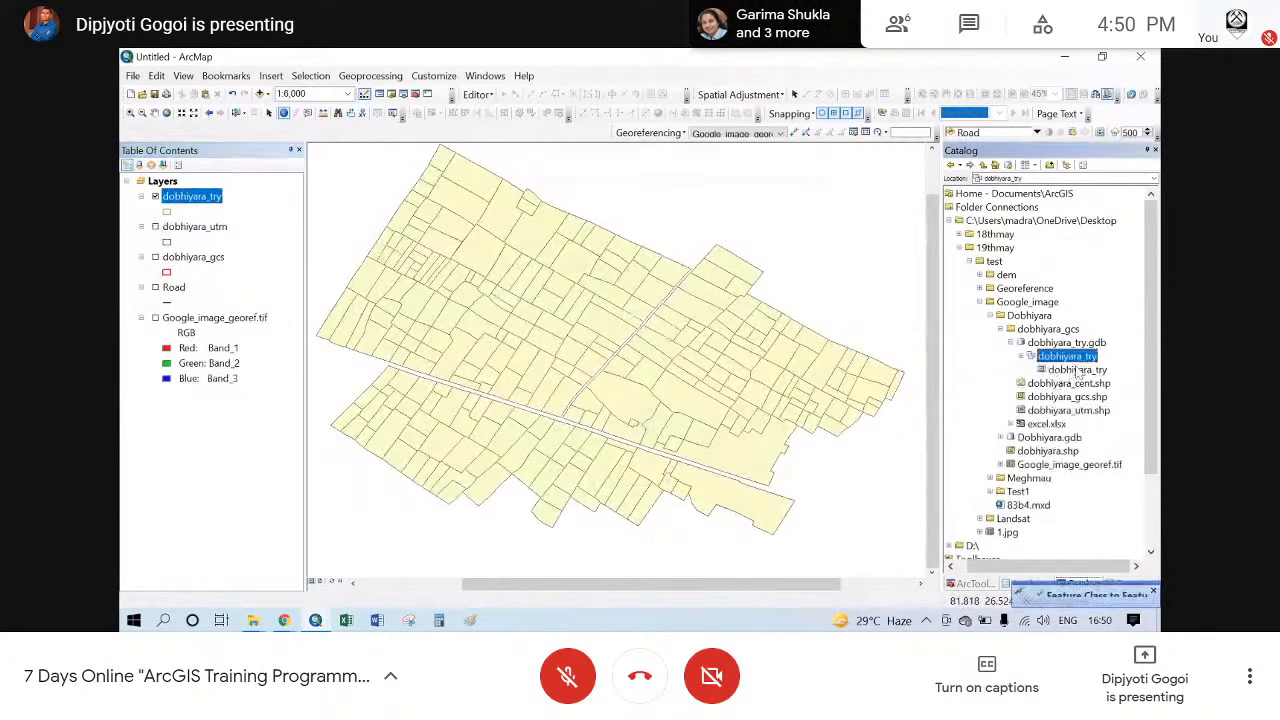
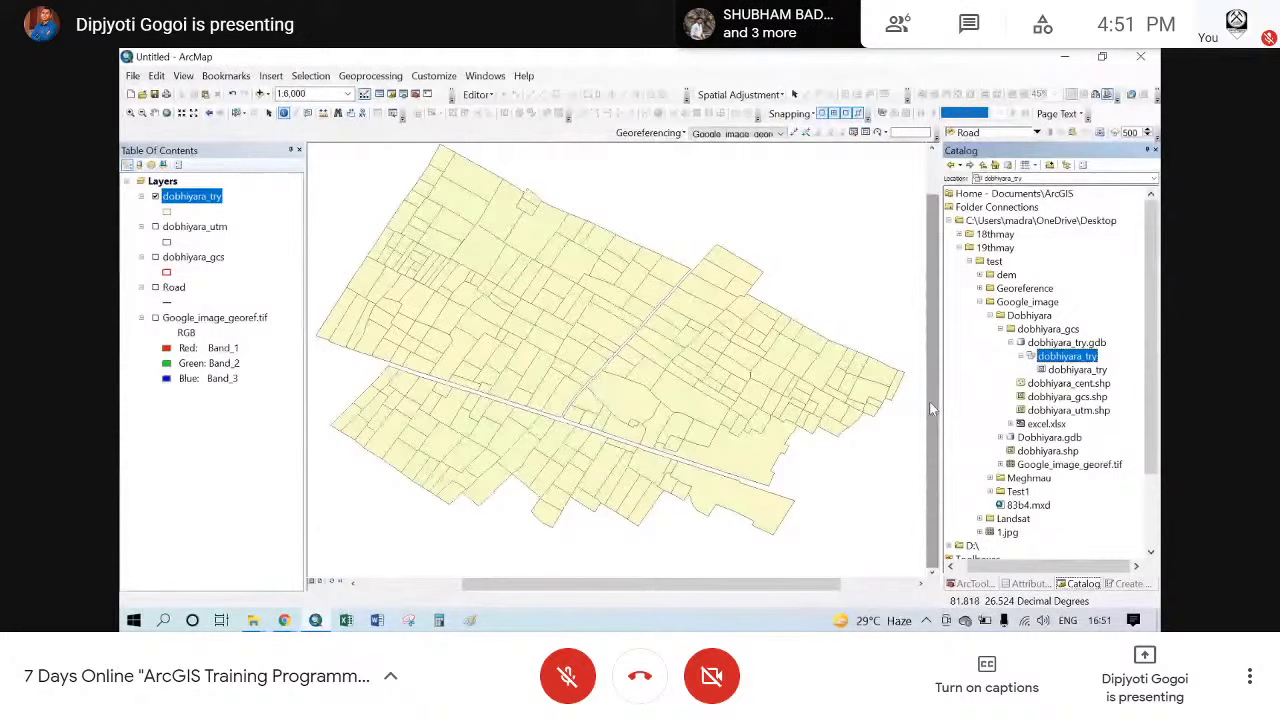
right_click(1045, 357)
mouse_move(1083, 476)
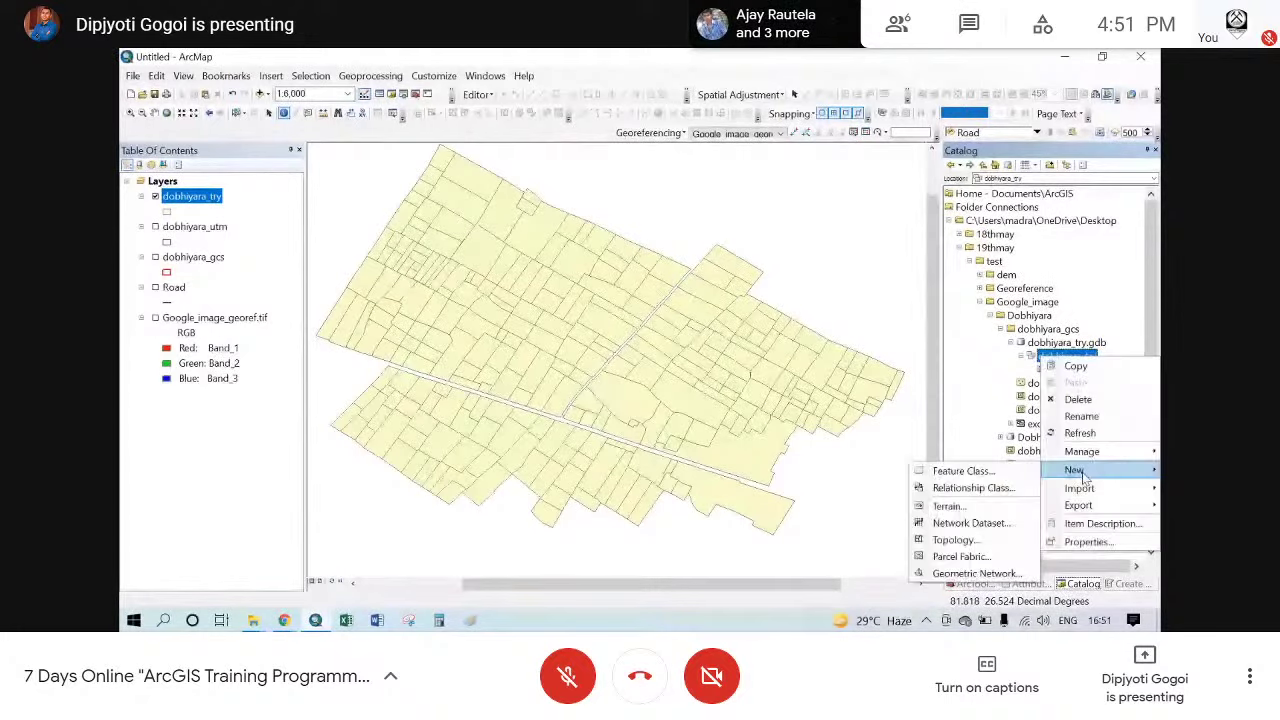
click(1003, 366)
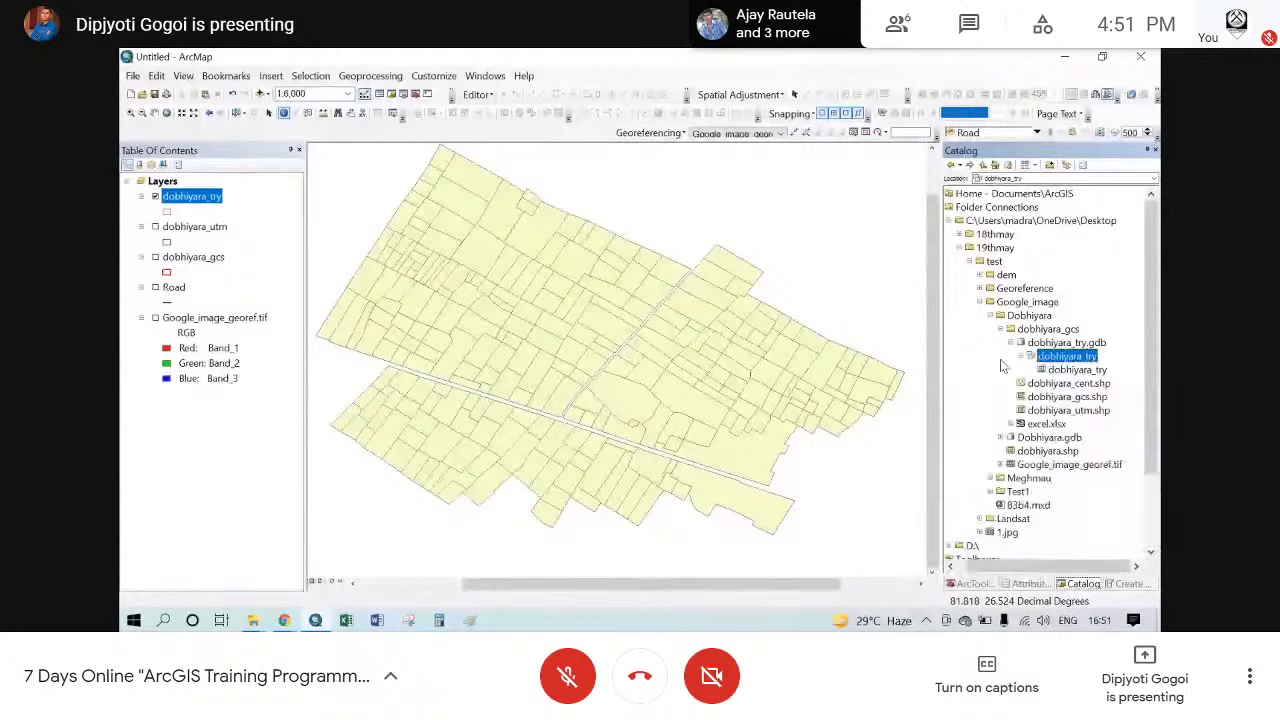
- Start a new topology in the dobhiyara_try feature dataset with the default name, cluster tolerance and ranks, including the dobhiyara_try feature class
right_click(1042, 357)
mouse_move(1078, 476)
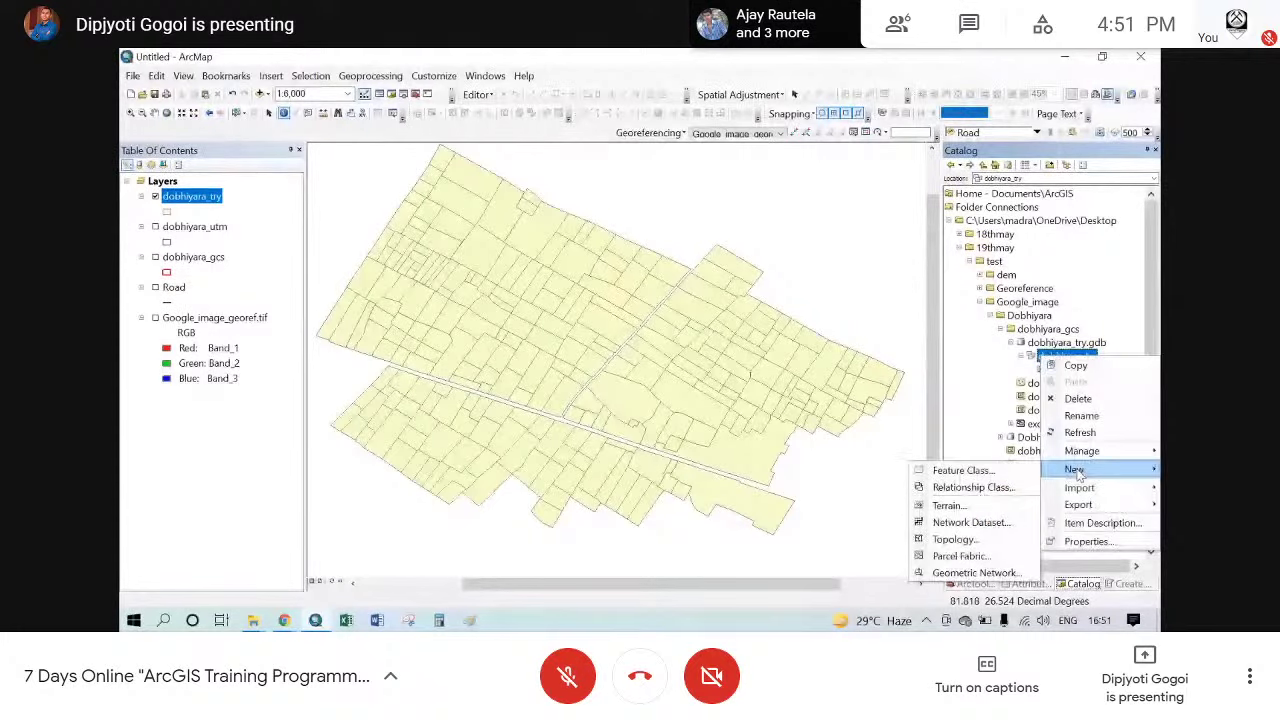
click(955, 539)
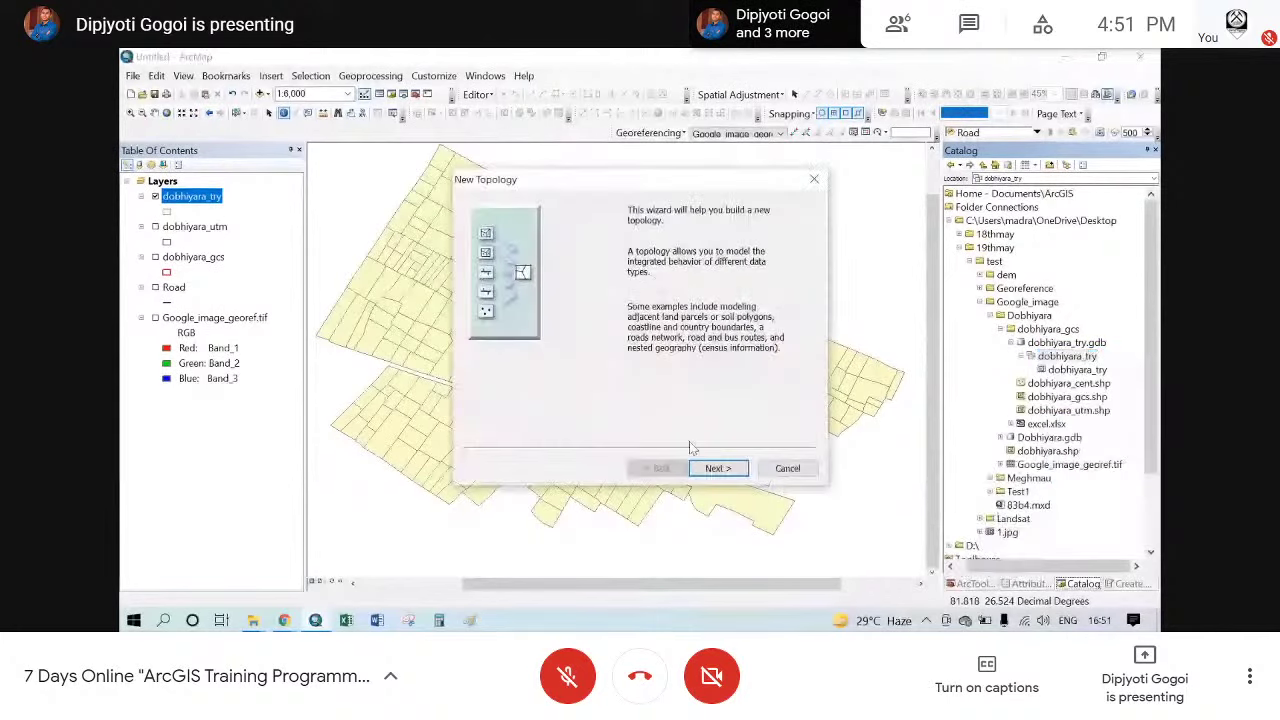
click(712, 467)
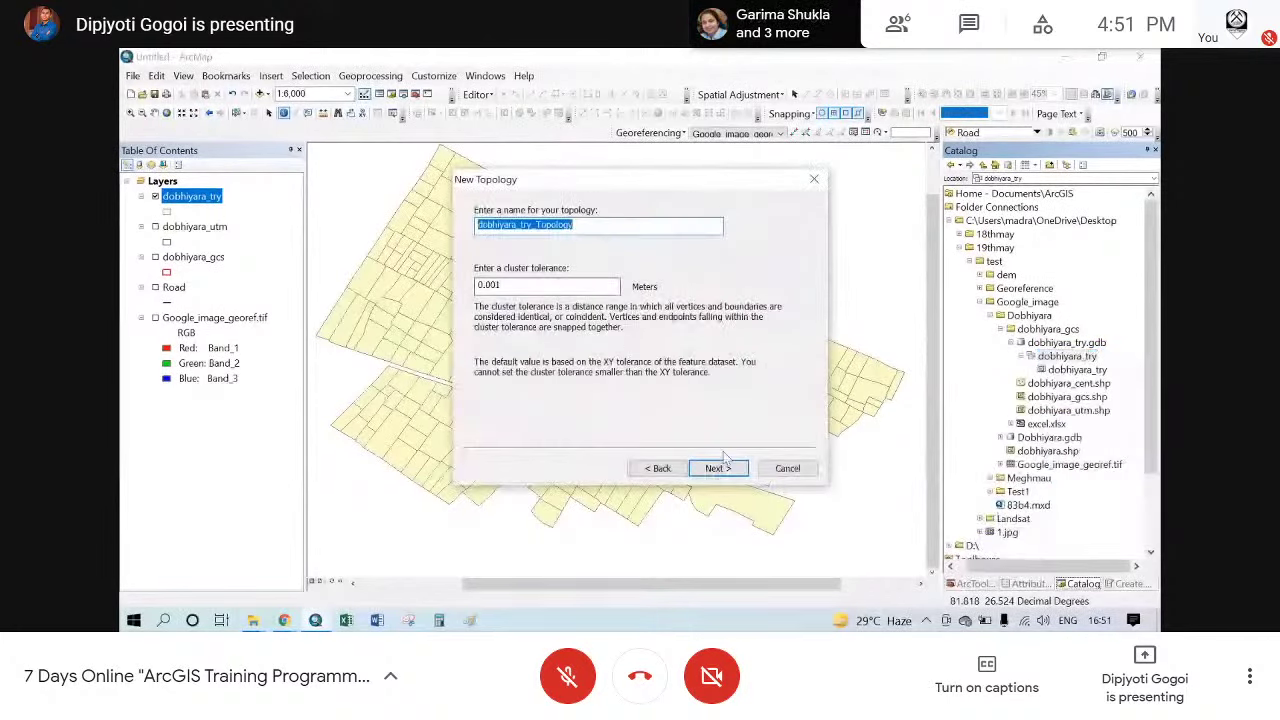
click(719, 467)
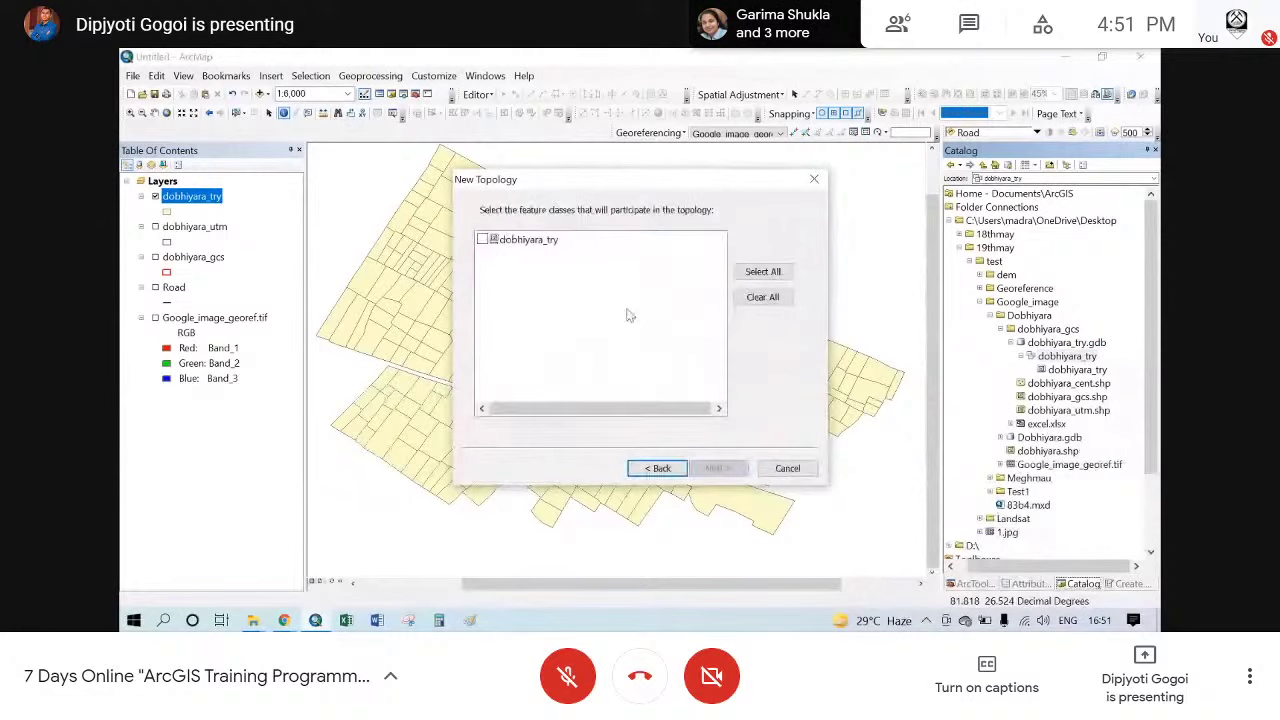
click(483, 241)
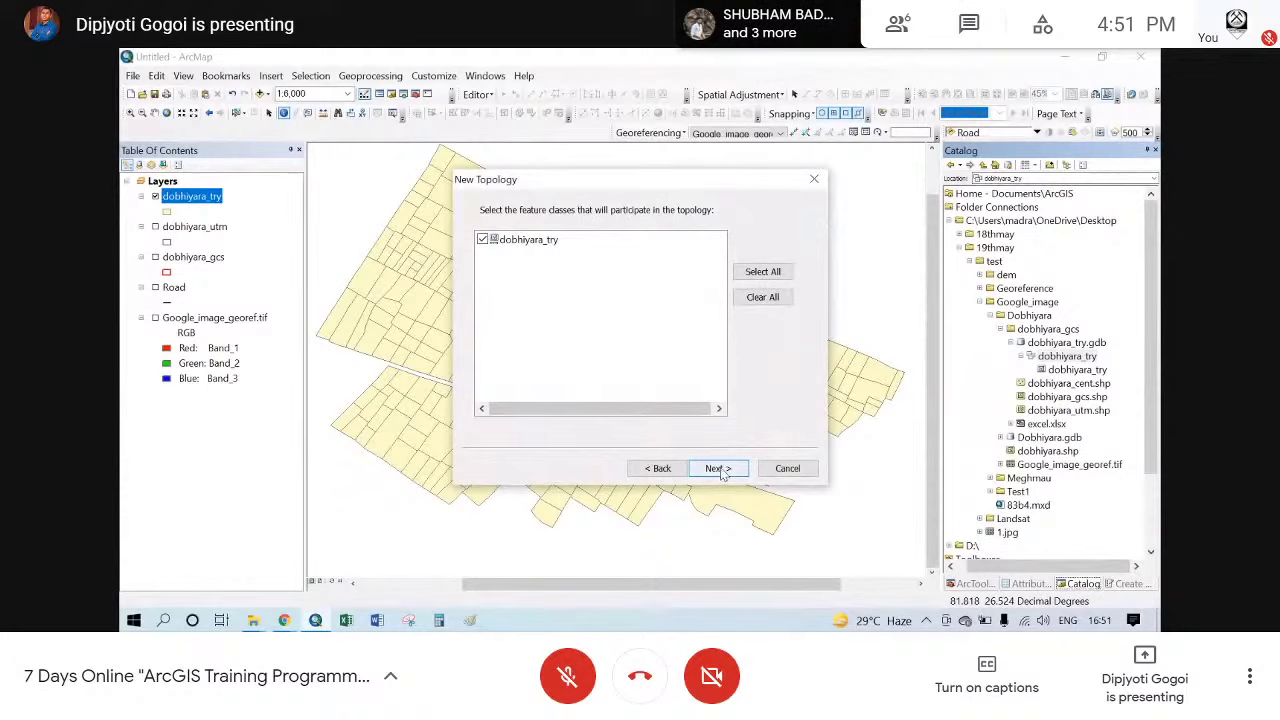
click(721, 470)
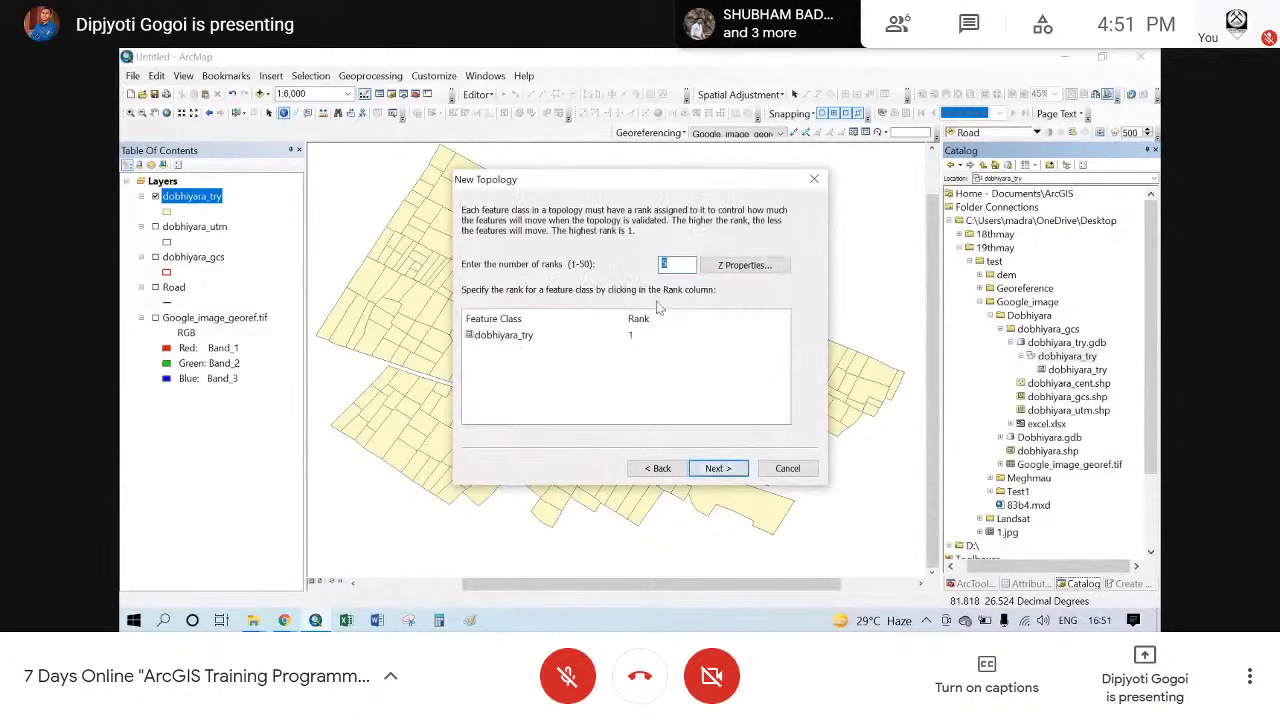
click(720, 466)
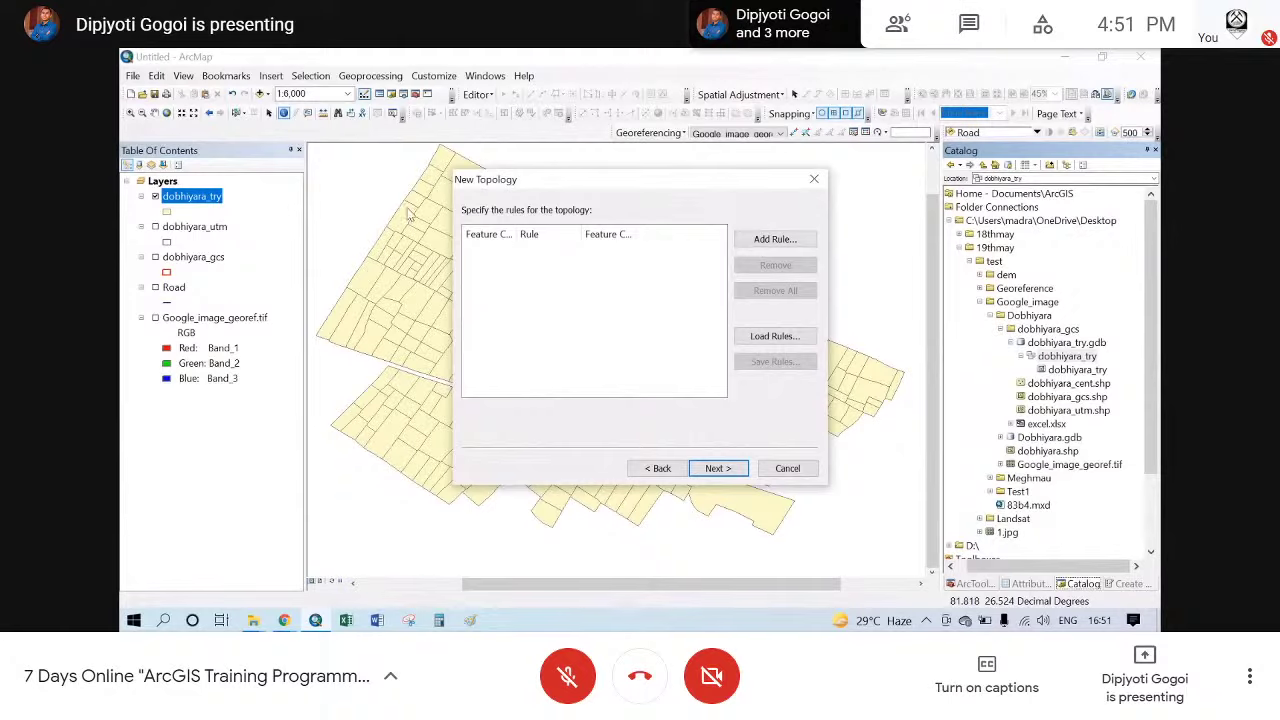
- Add the Must Not Overlap and Must Not Have Gaps rules for dobhiyara_try to the topology
click(779, 240)
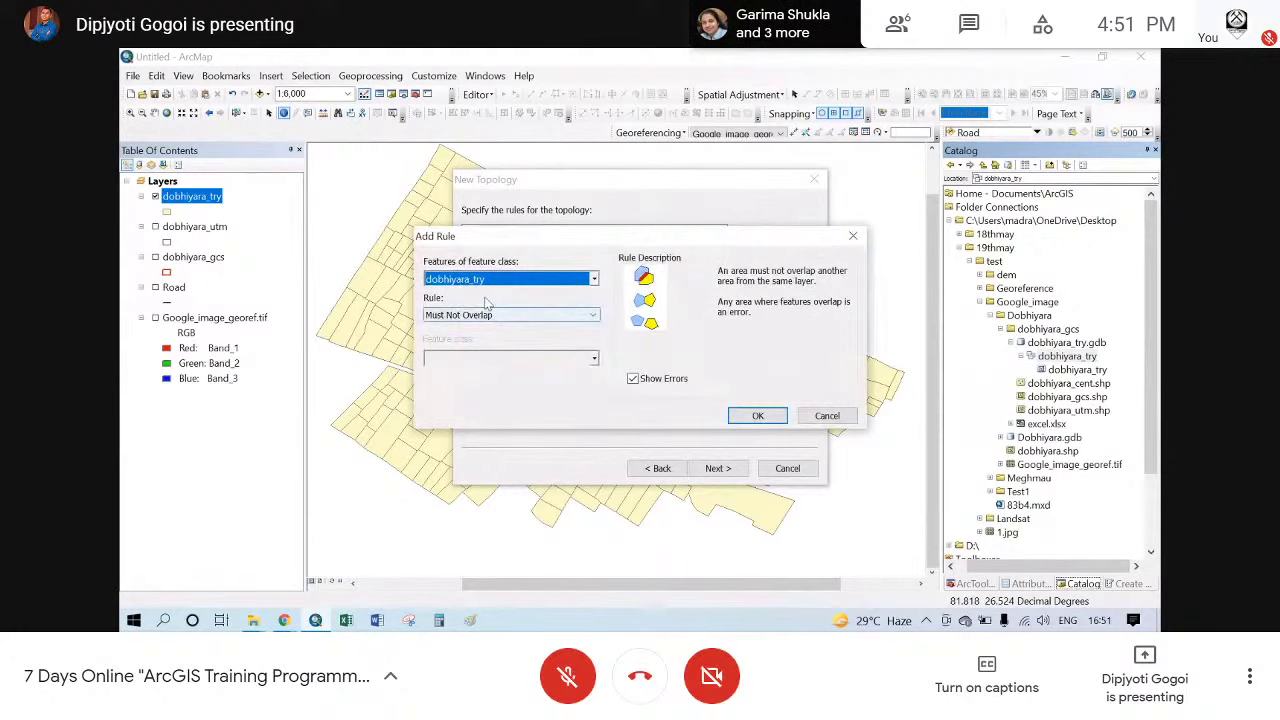
click(762, 418)
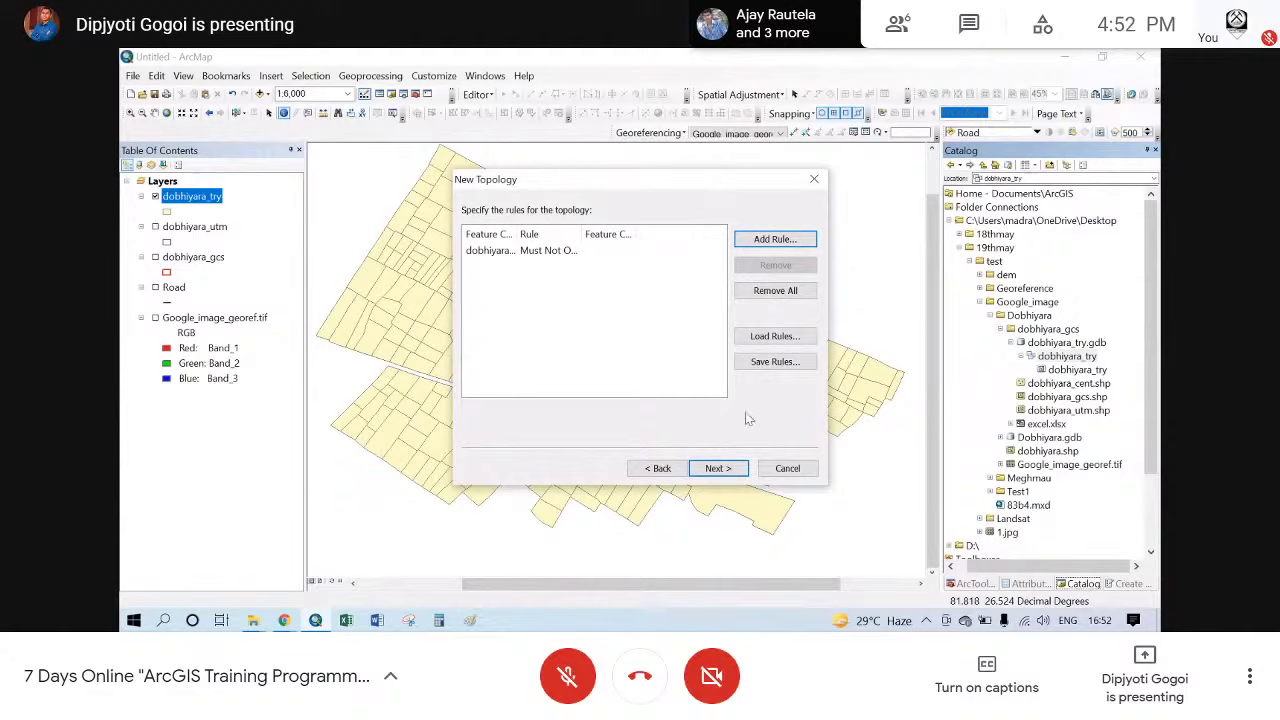
click(768, 241)
click(578, 315)
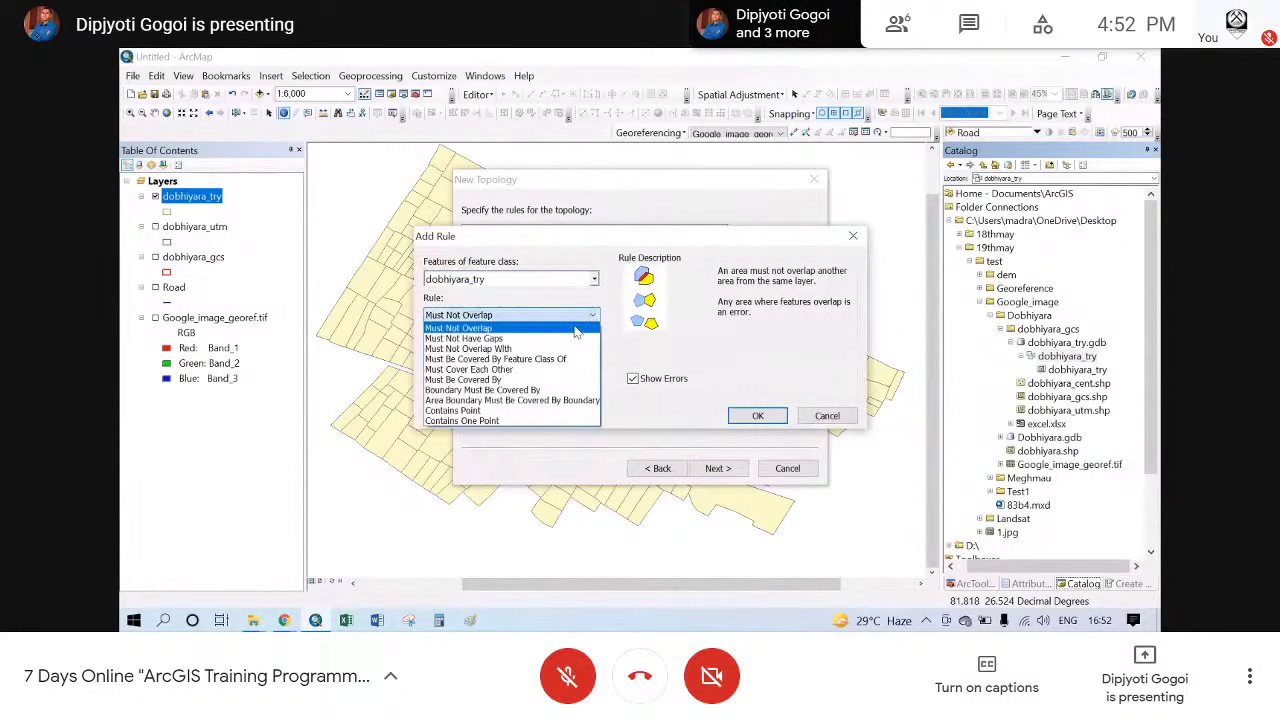
click(503, 339)
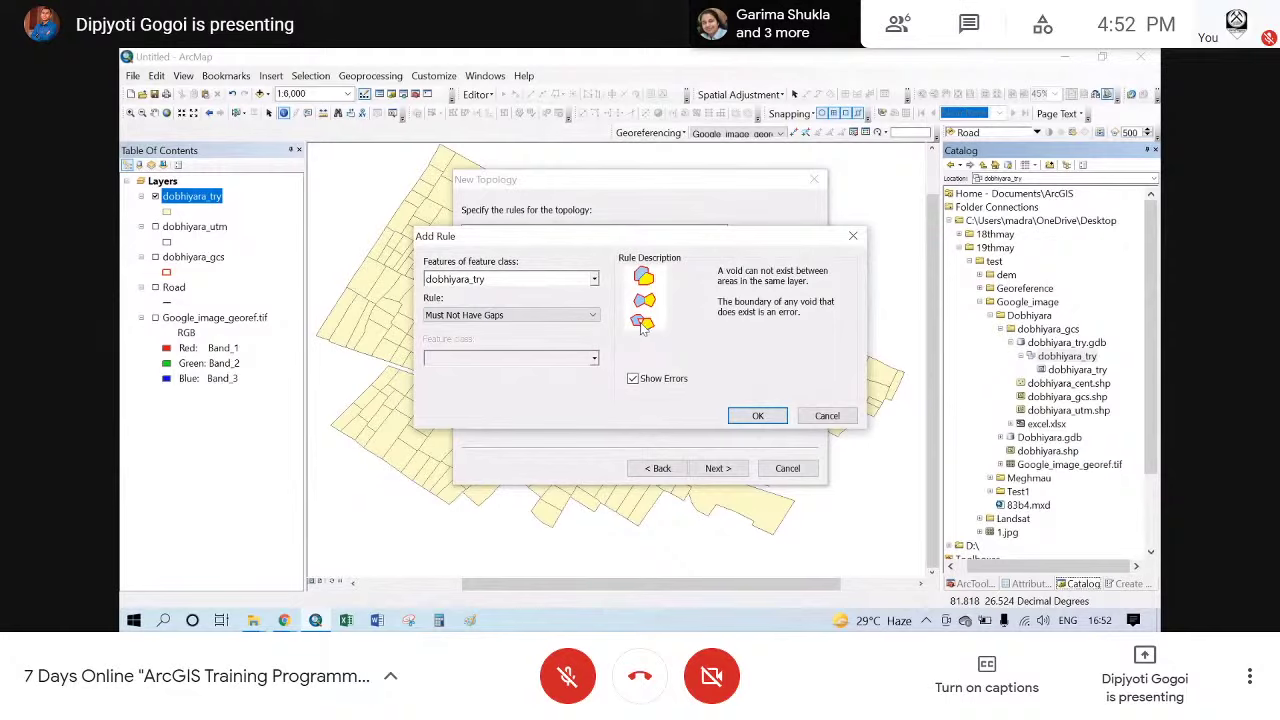
click(758, 416)
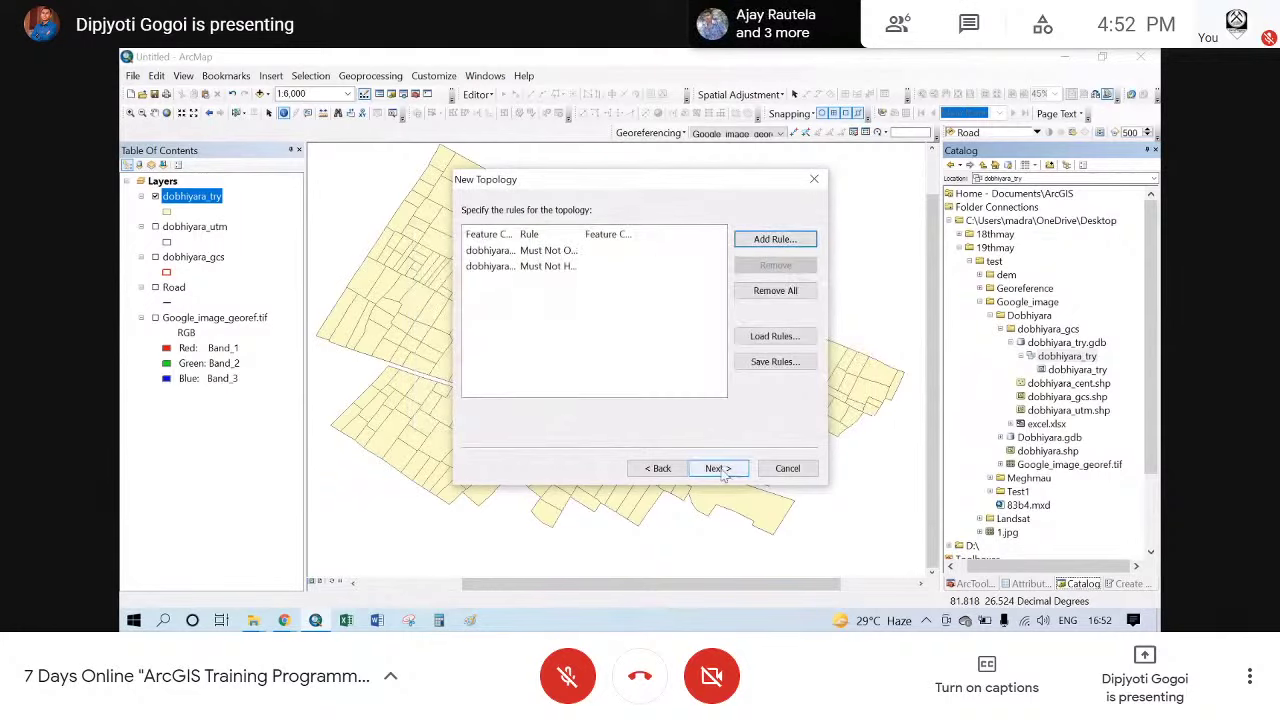
- Finish creating the topology from its summary and validate it immediately
click(718, 468)
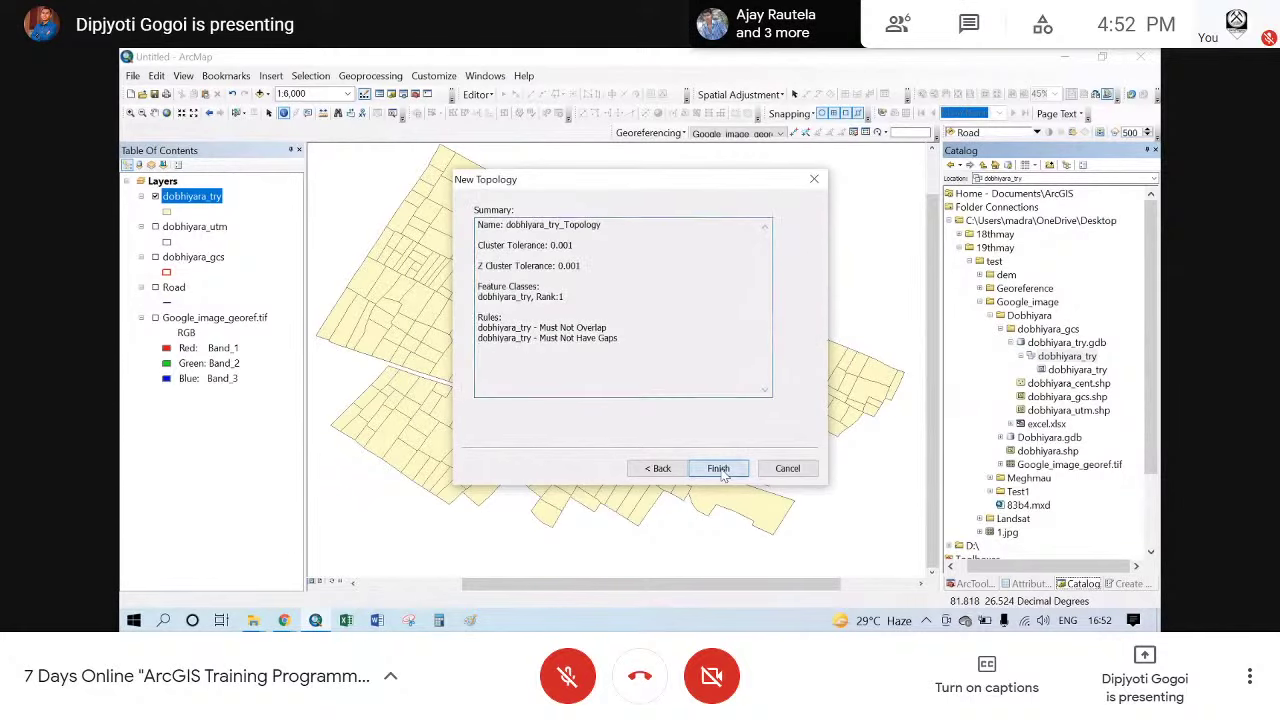
click(720, 470)
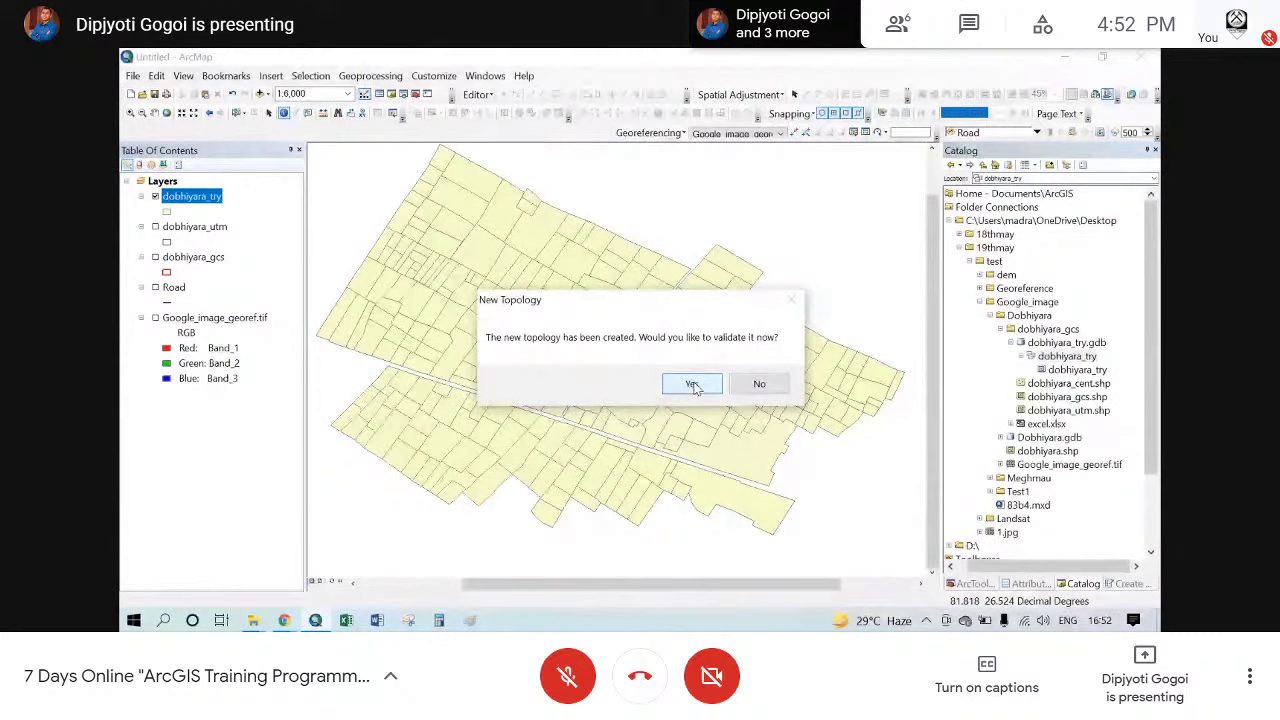
click(694, 387)
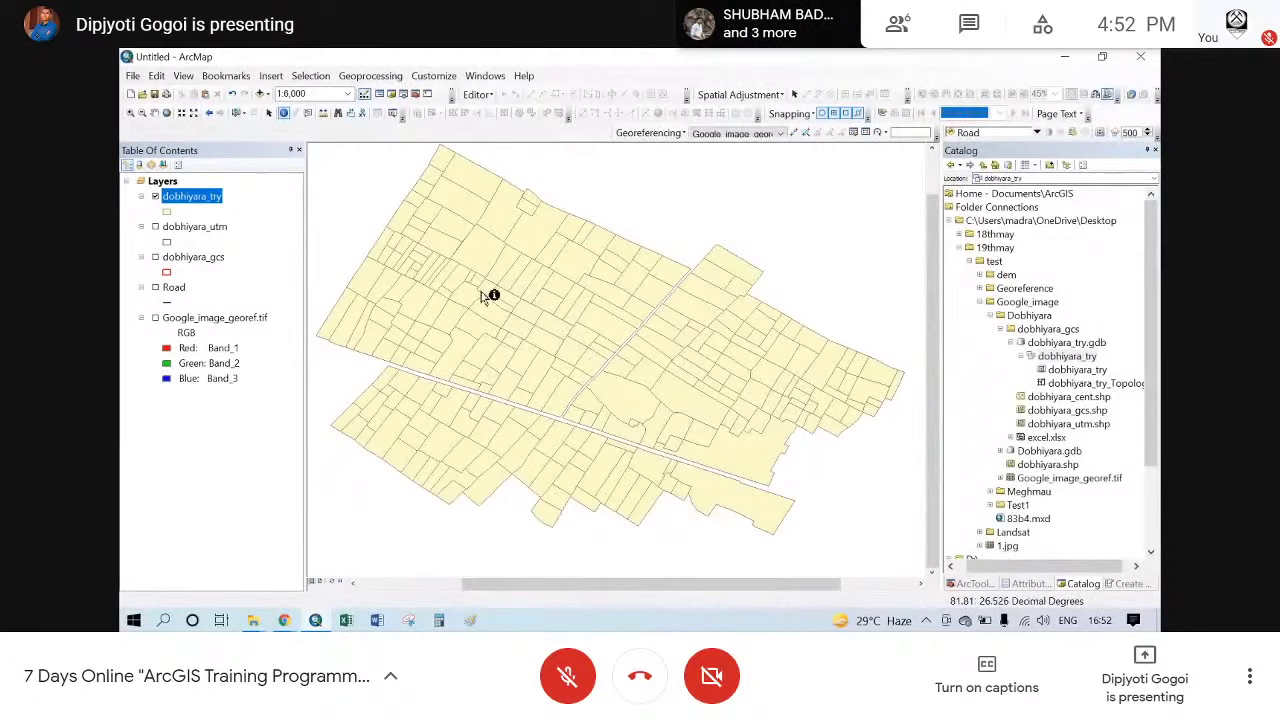
- Add dobhiyara_try_Topology from the Catalog to the map together with its participating feature classes
click(1028, 386)
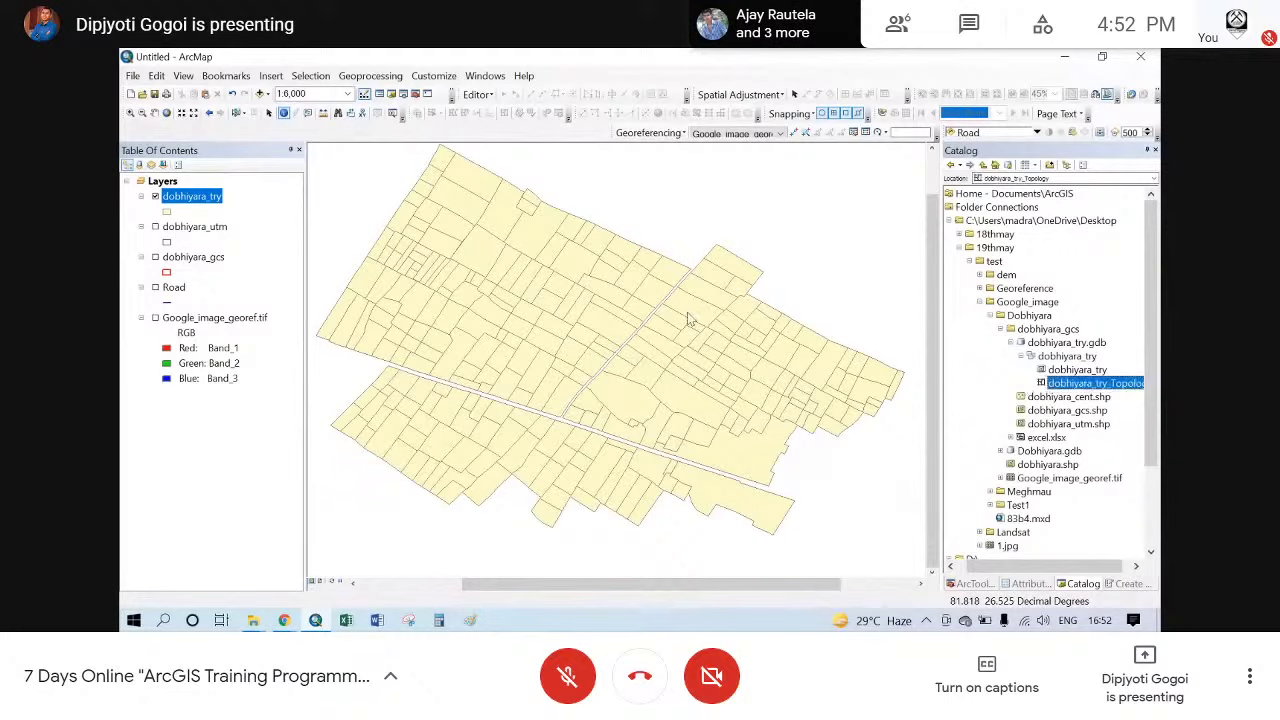
drag(687, 312, 687, 312)
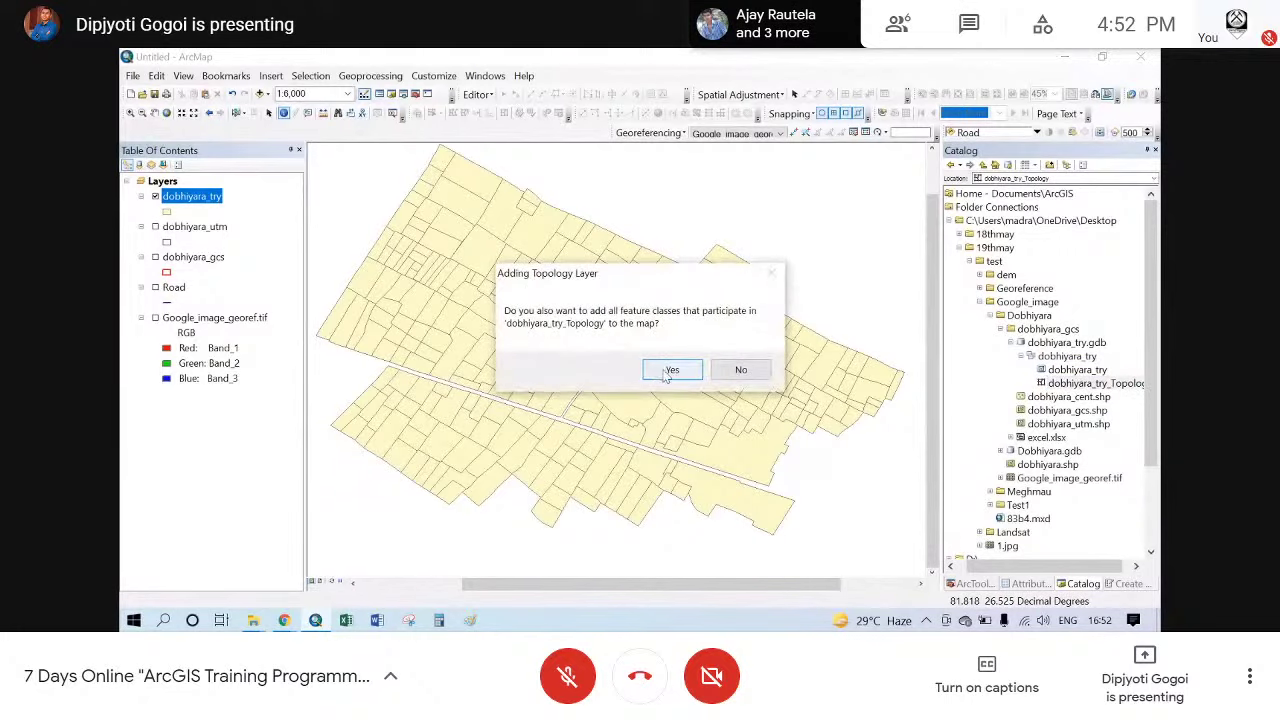
click(667, 371)
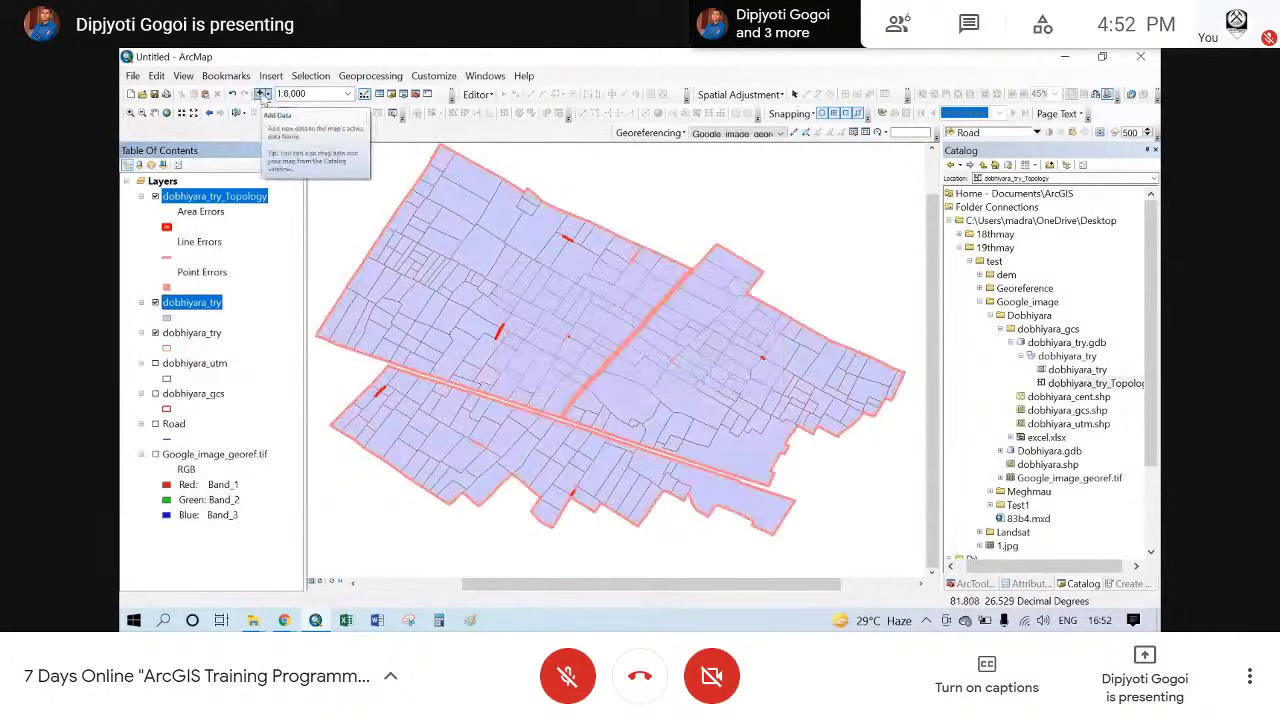
- Add another copy of dobhiyara_try_Topology with its participating feature class to the map, and remove these duplicate layers again
click(262, 94)
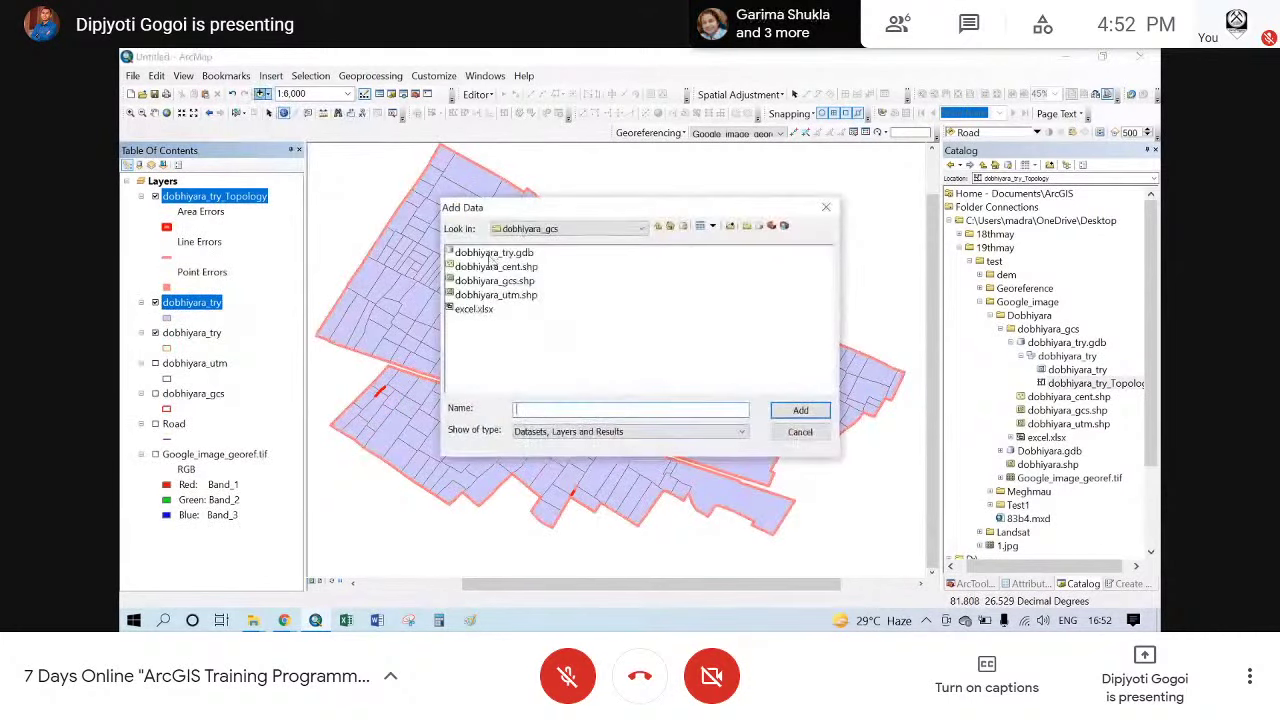
double_click(490, 254)
double_click(484, 254)
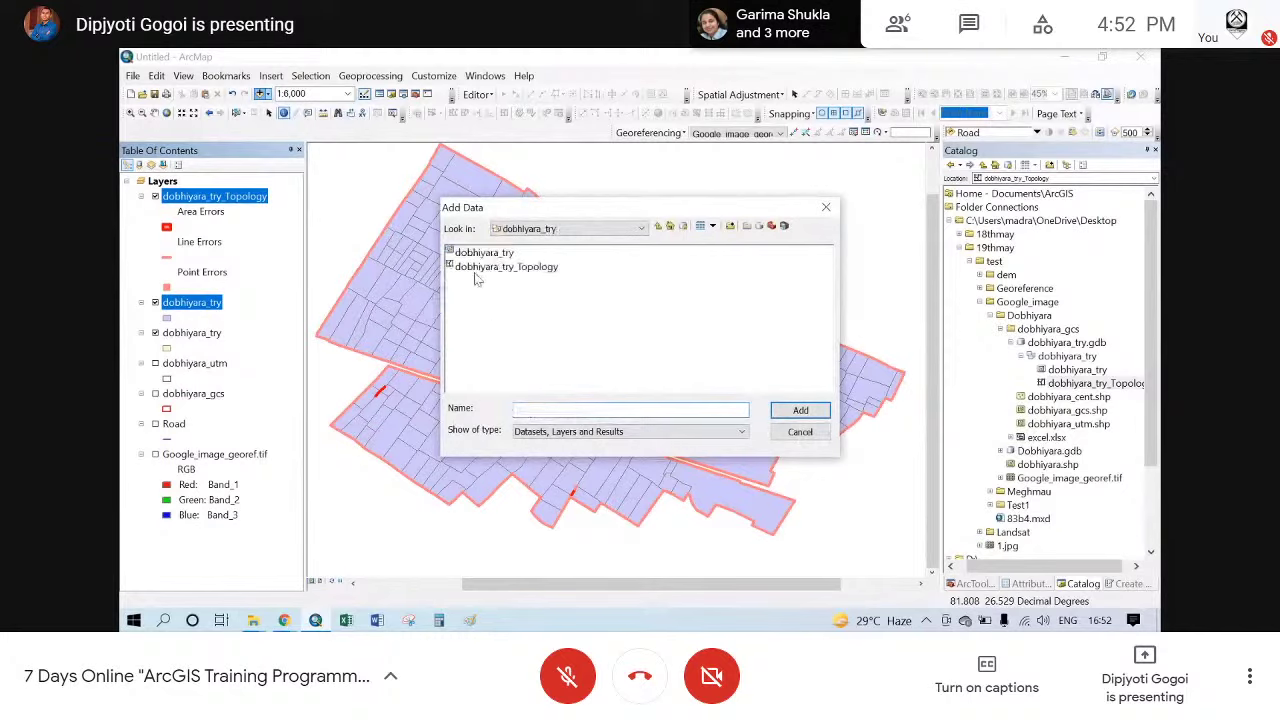
click(490, 267)
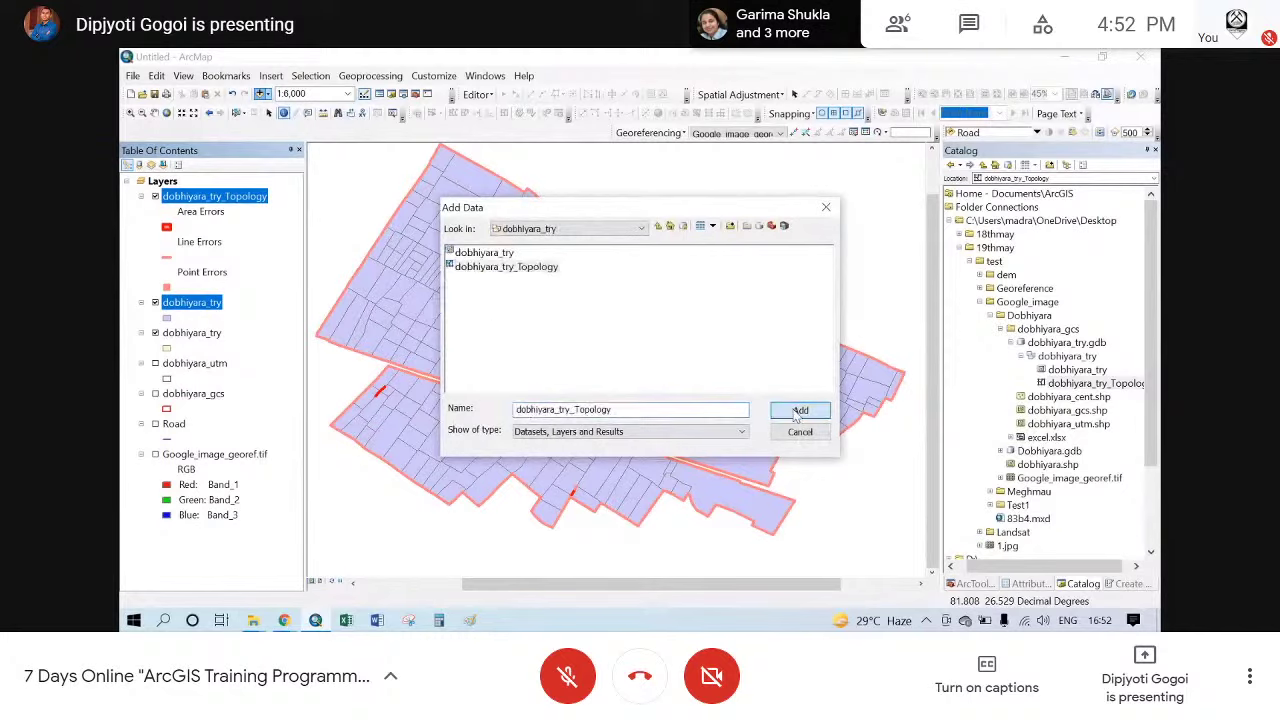
click(799, 411)
click(670, 390)
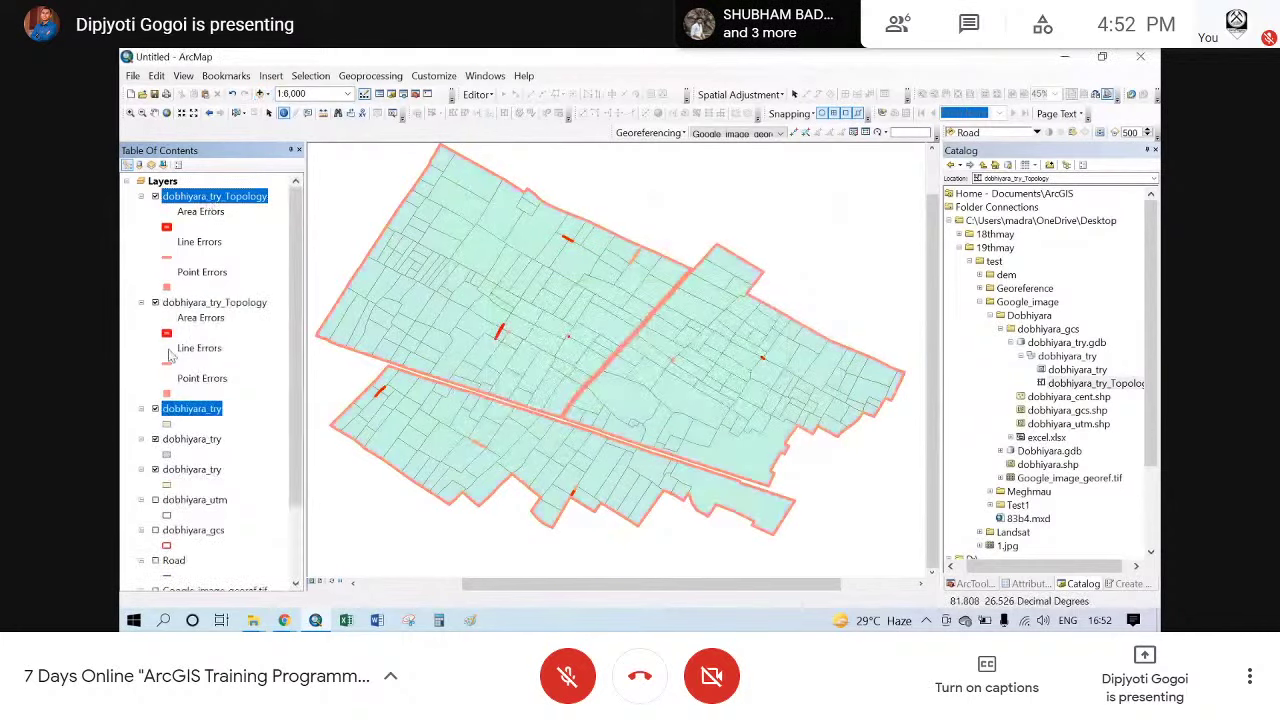
right_click(195, 202)
click(230, 225)
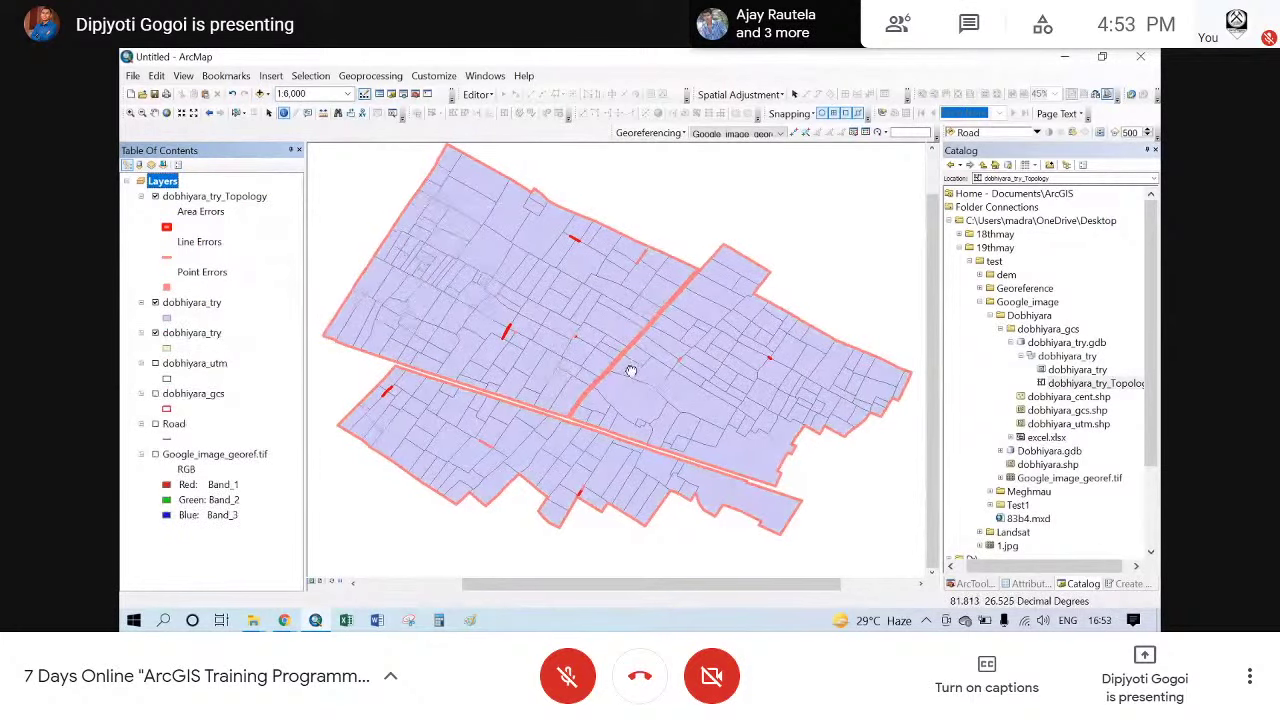
- Review the rules in the properties of dobhiyara_try_Topology and generate a summary of its errors
click(201, 200)
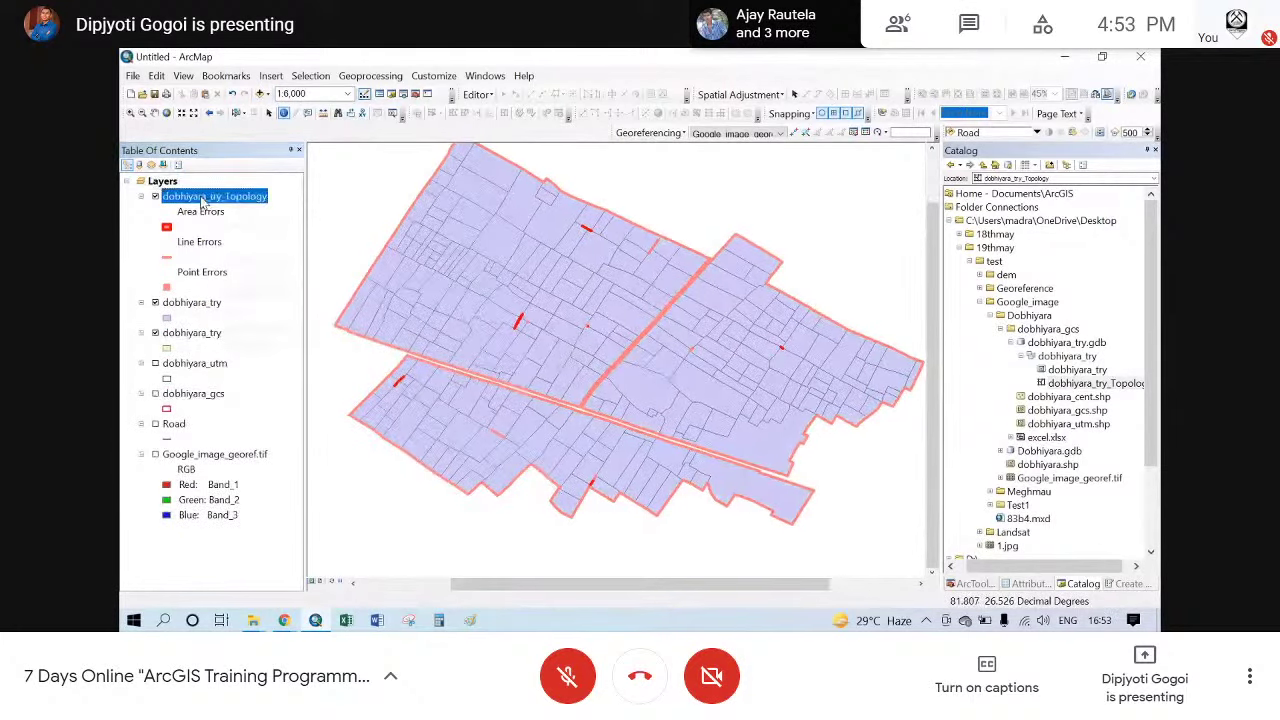
right_click(201, 200)
click(172, 212)
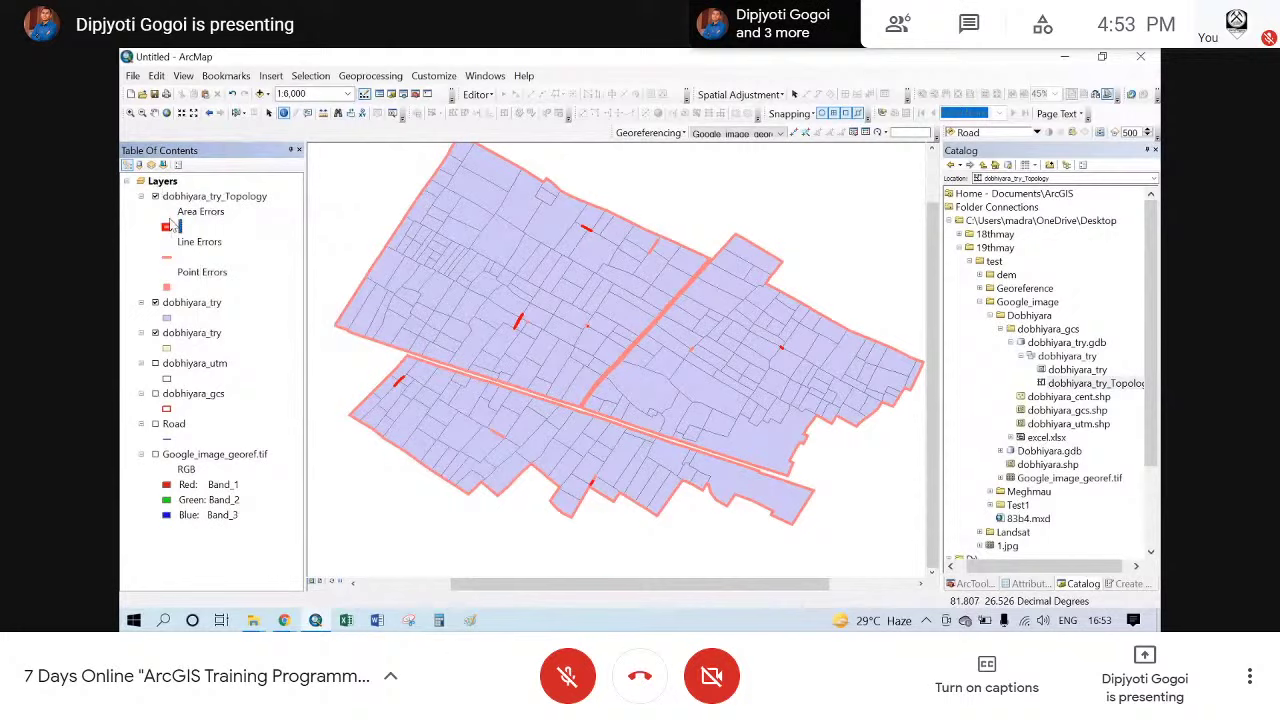
right_click(224, 200)
click(300, 341)
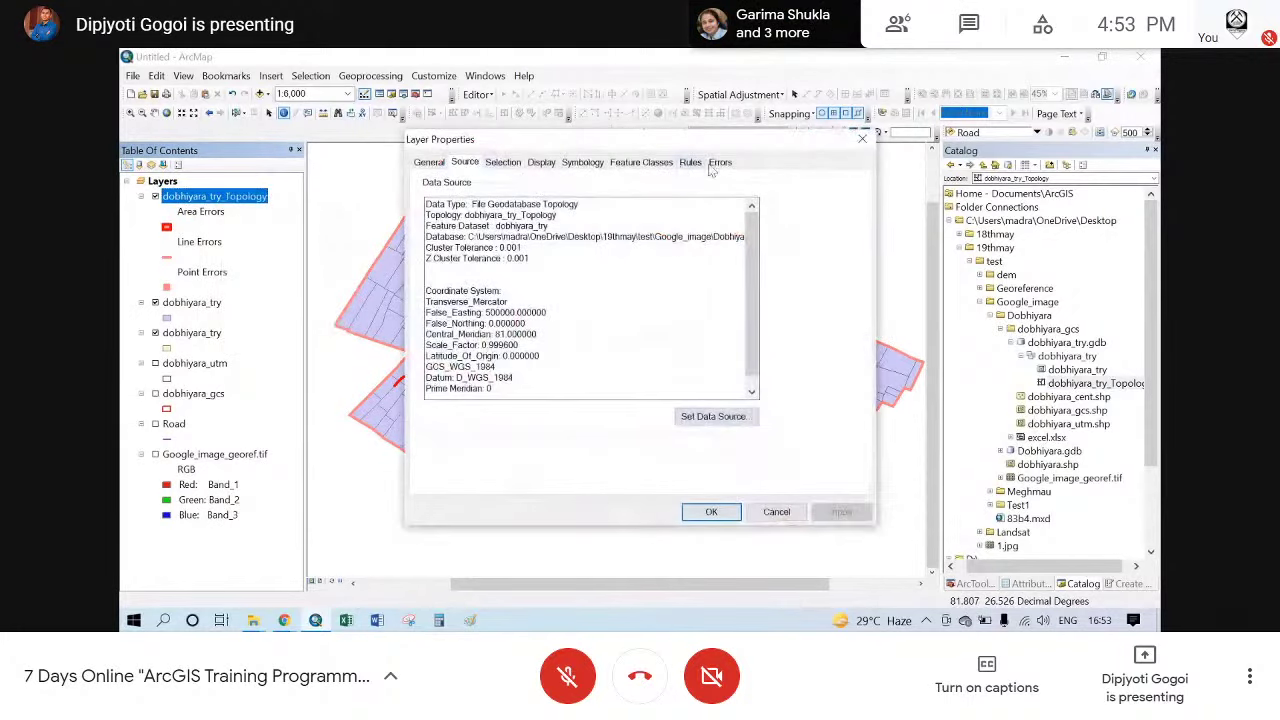
click(694, 164)
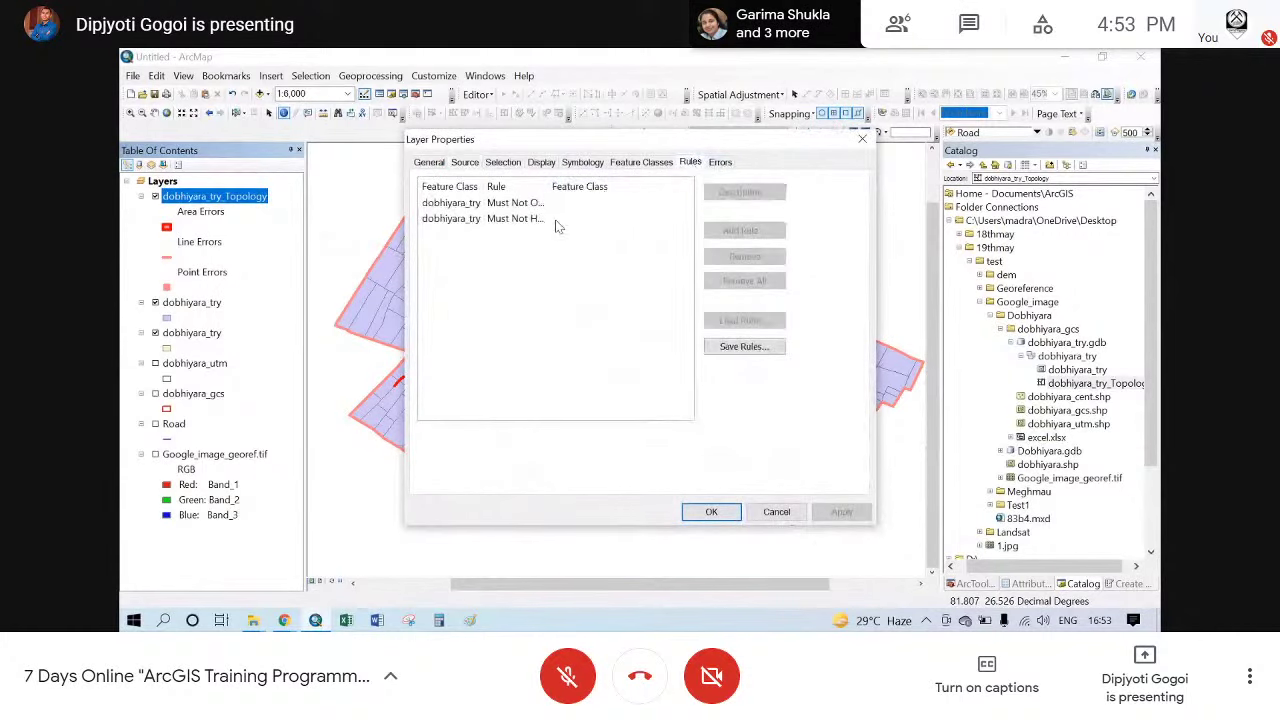
click(716, 163)
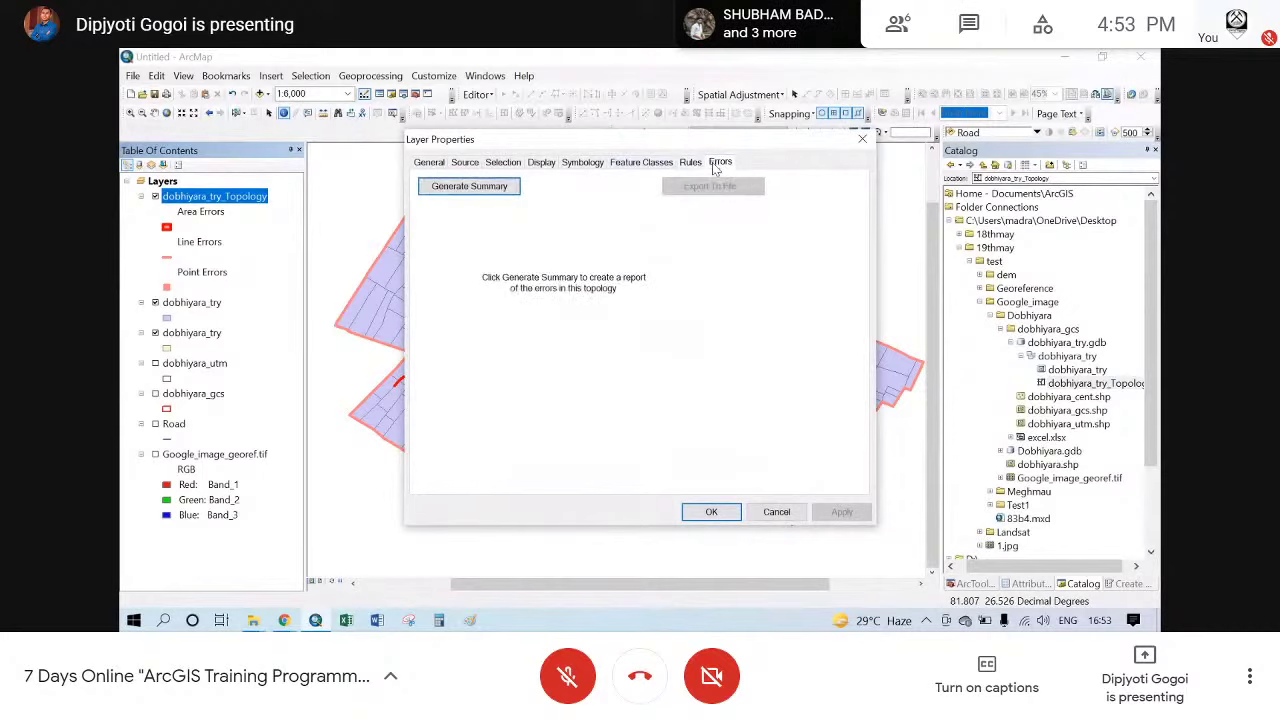
click(470, 187)
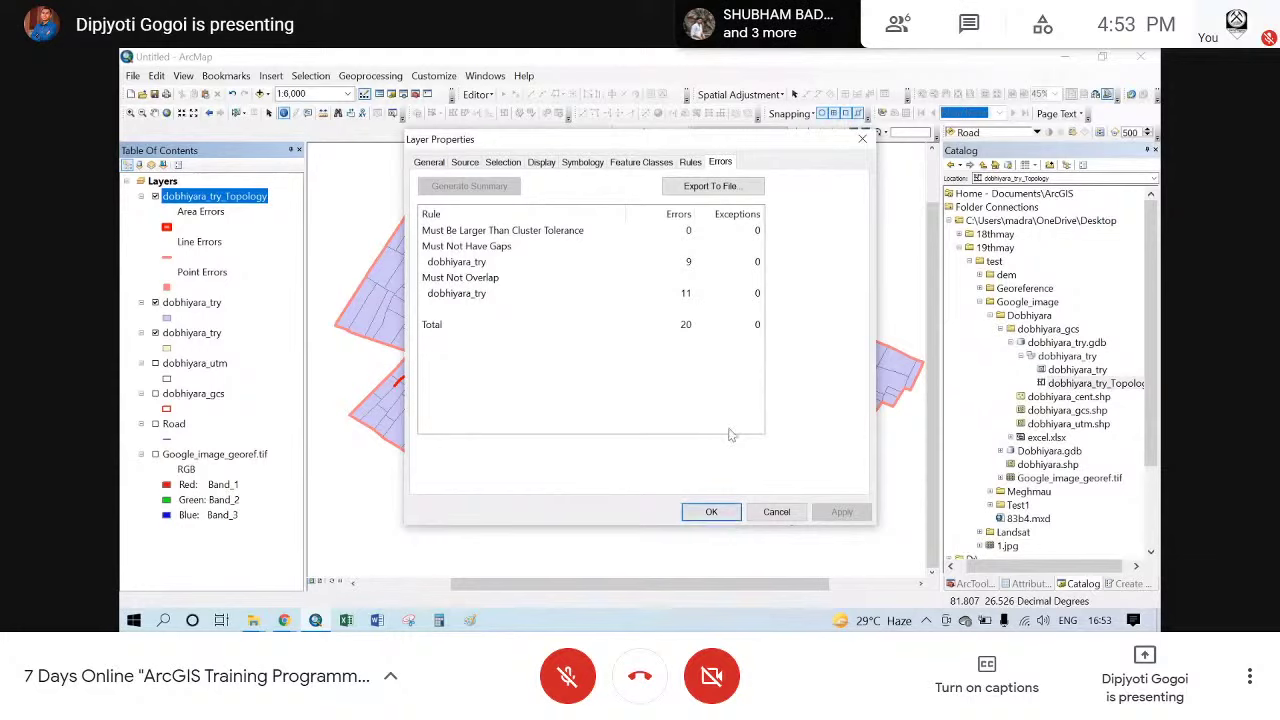
click(711, 512)
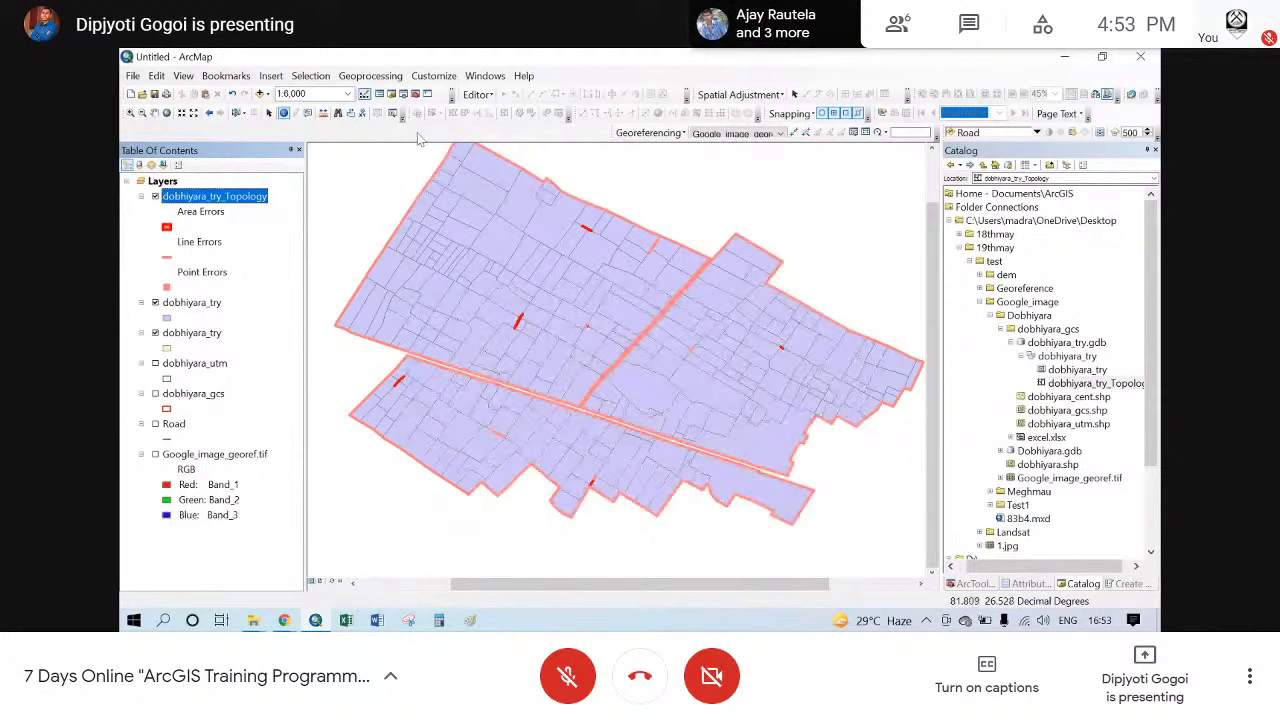
- Move the Topology toolbar to its own row and hide the lower of the two dobhiyara_try layers
drag(409, 113, 356, 140)
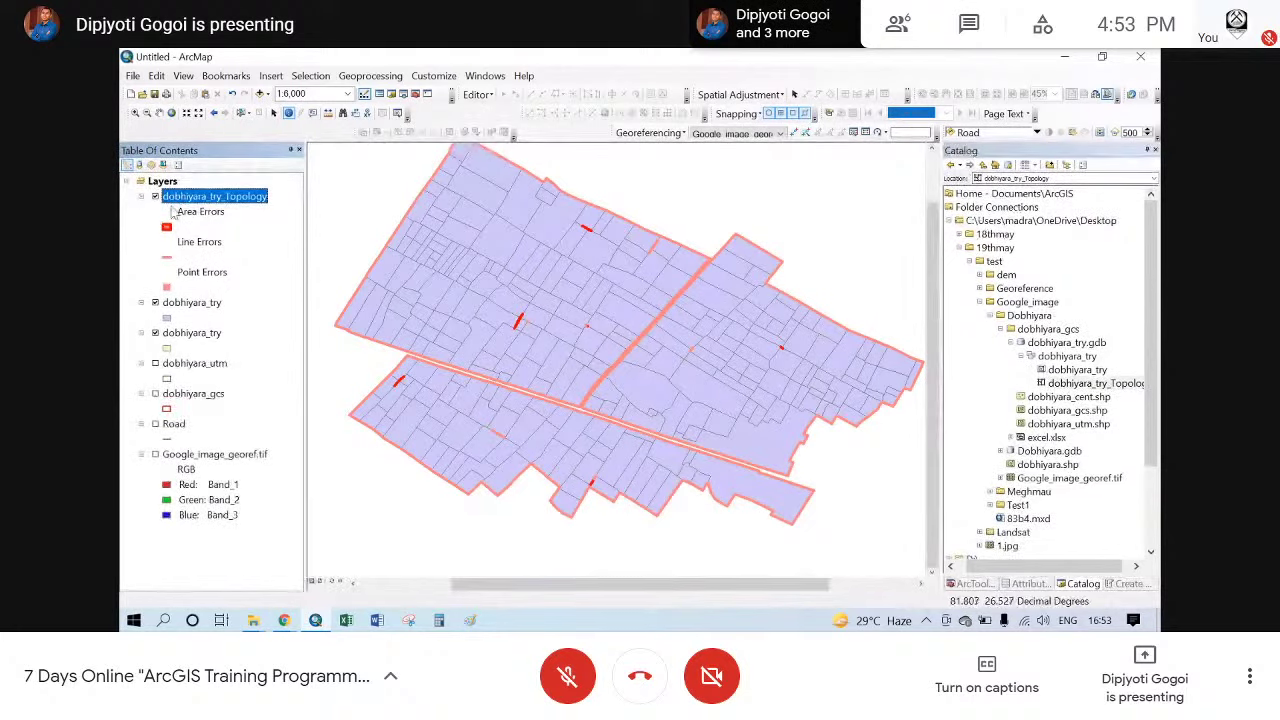
click(155, 333)
right_click(212, 307)
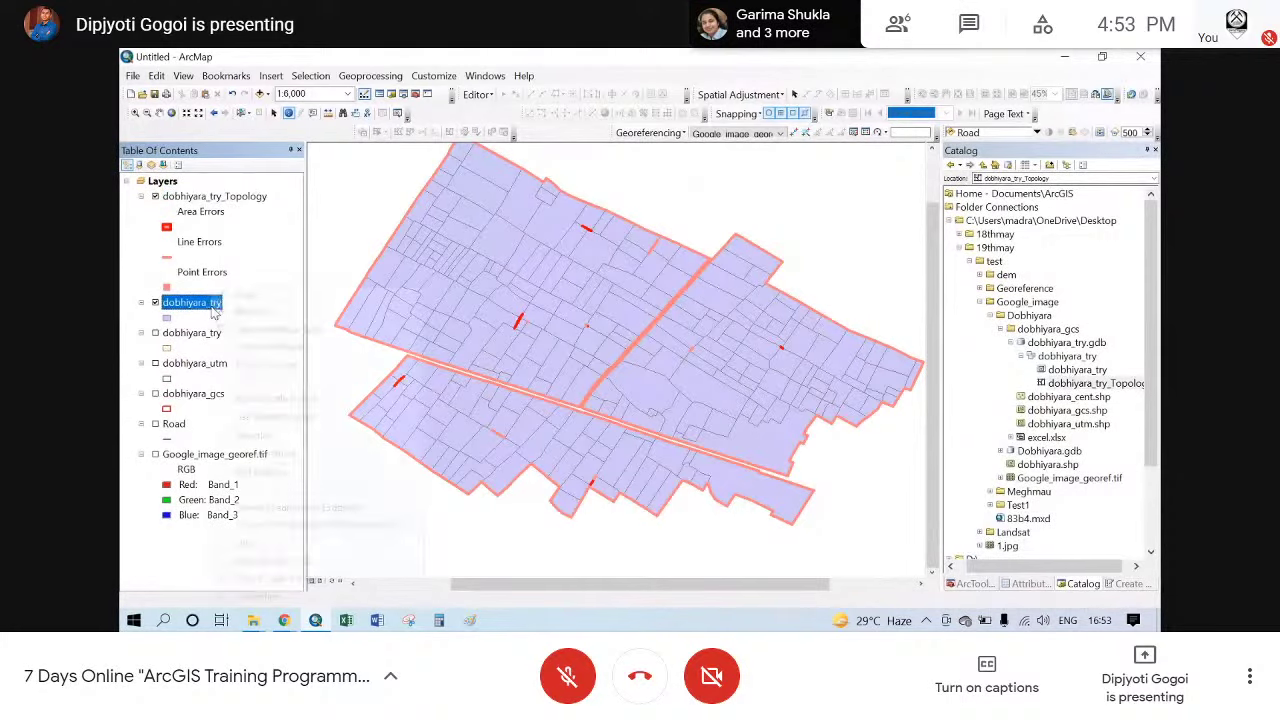
click(342, 148)
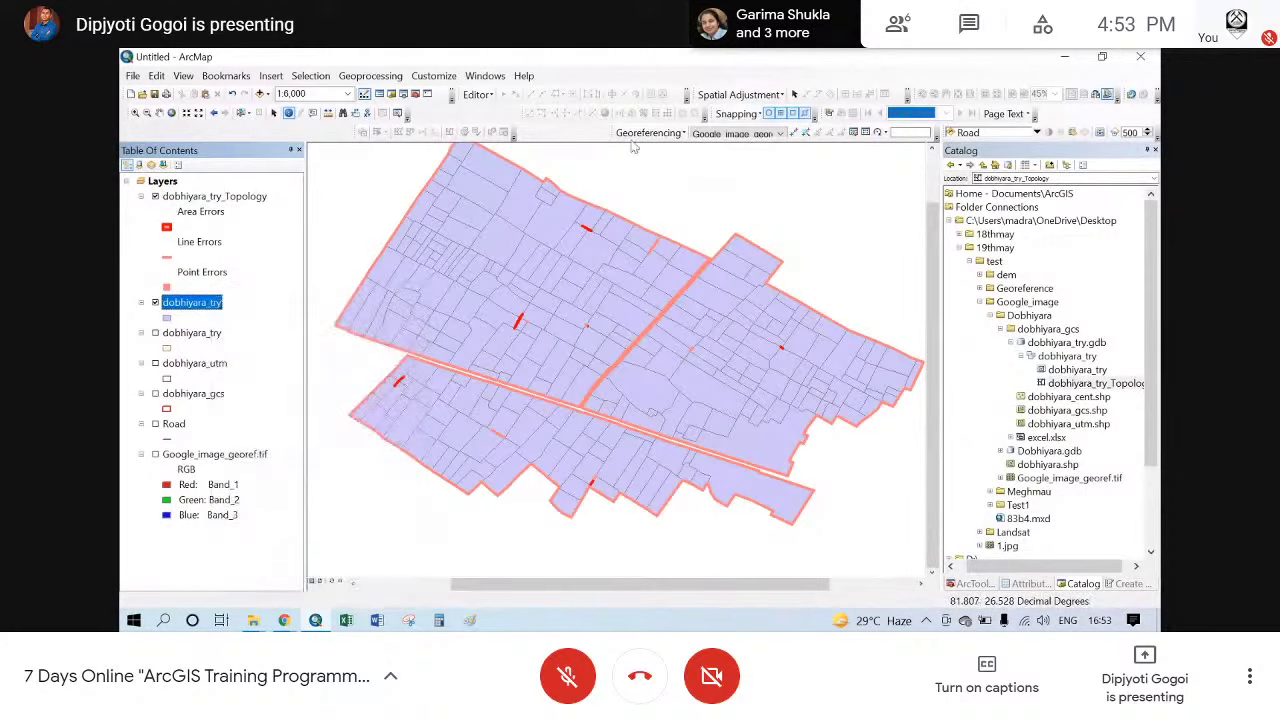
- Start an edit session on the first listed dobhiyara_try layer and remove the hidden duplicate dobhiyara_try layer from the map
click(478, 95)
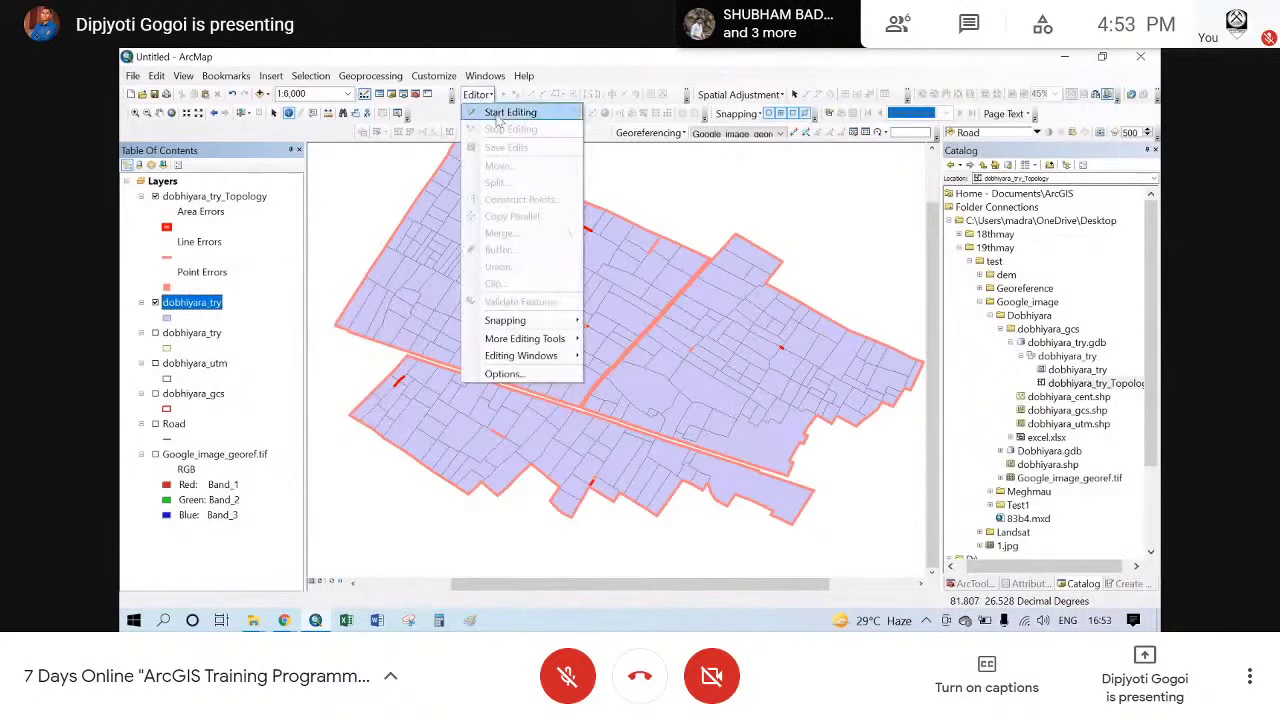
click(510, 112)
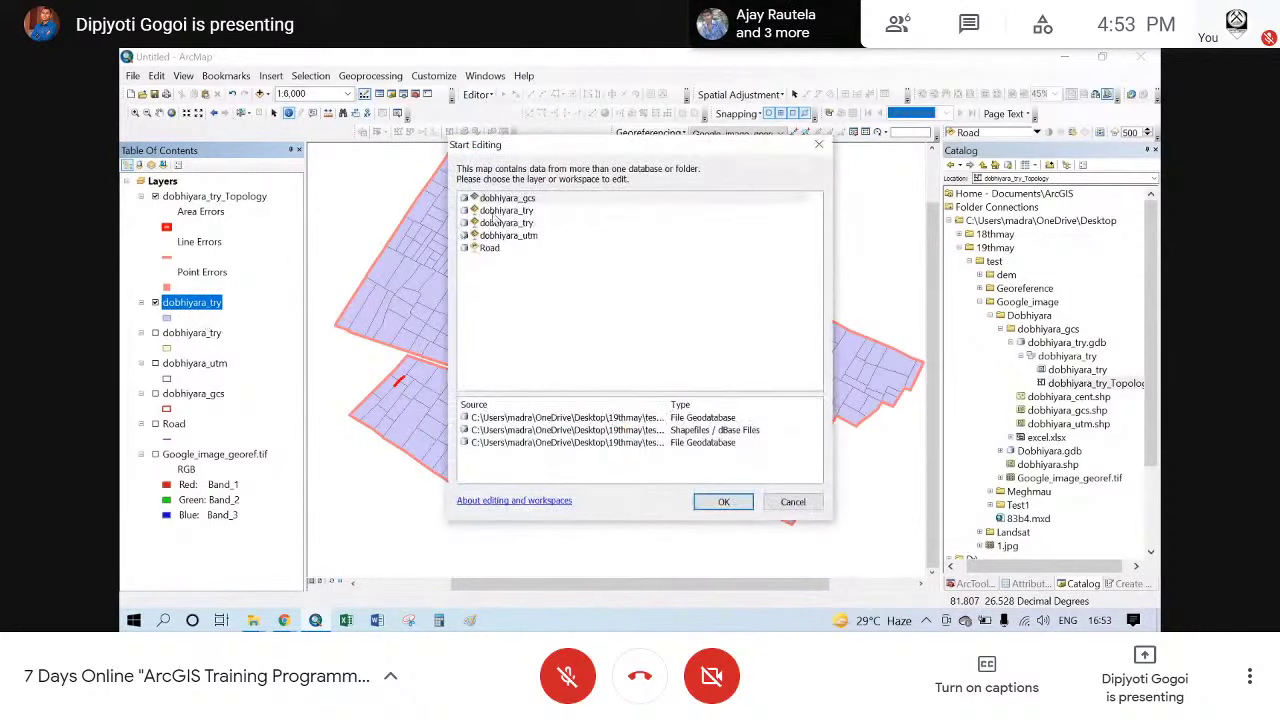
click(493, 212)
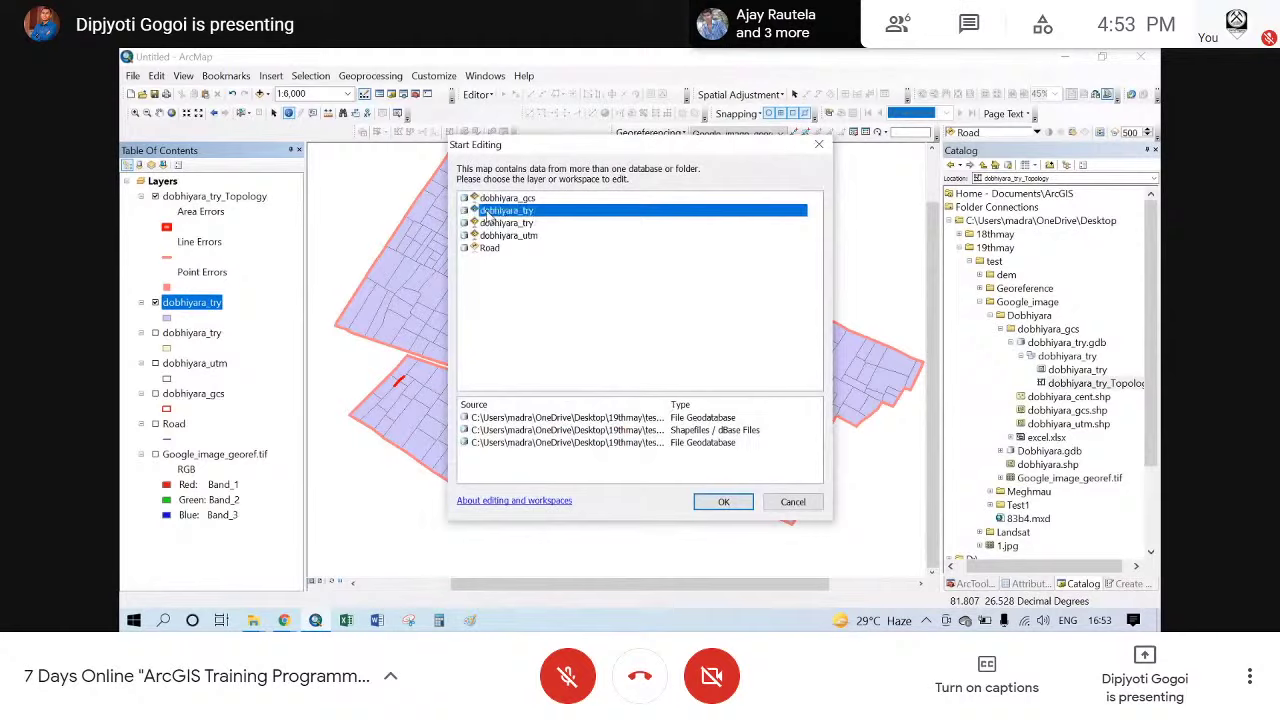
click(724, 504)
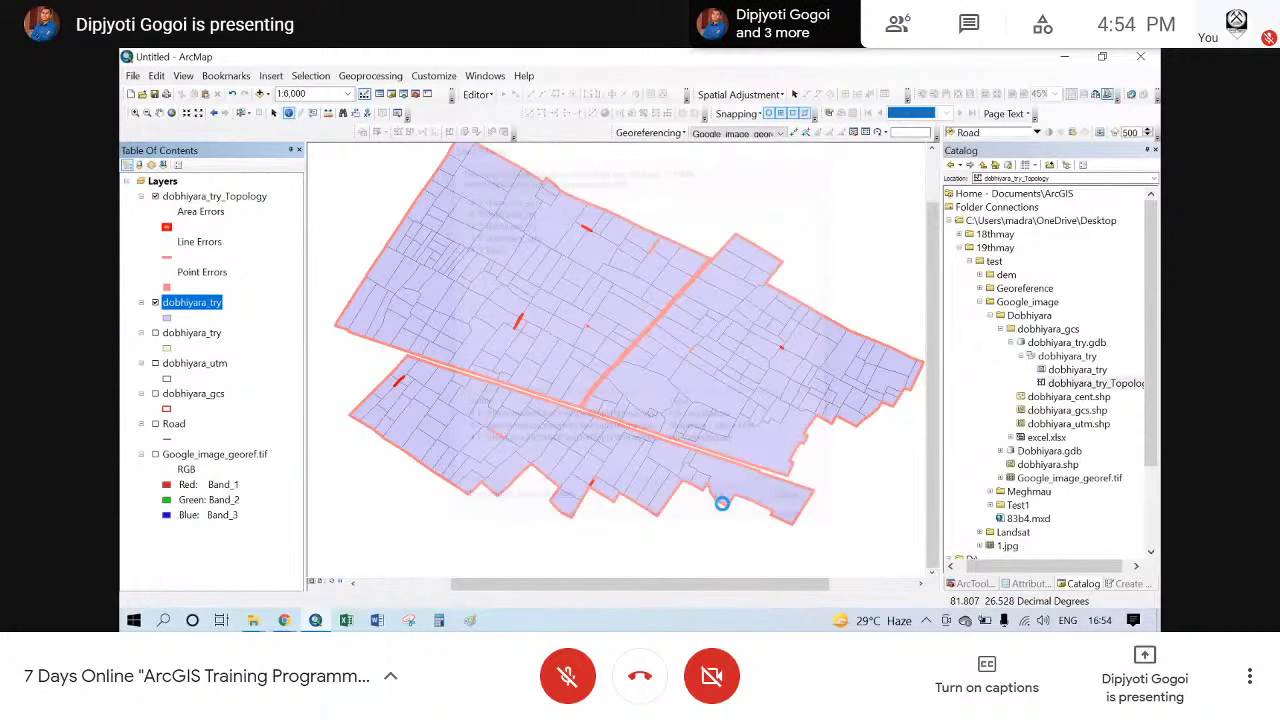
right_click(190, 332)
click(240, 80)
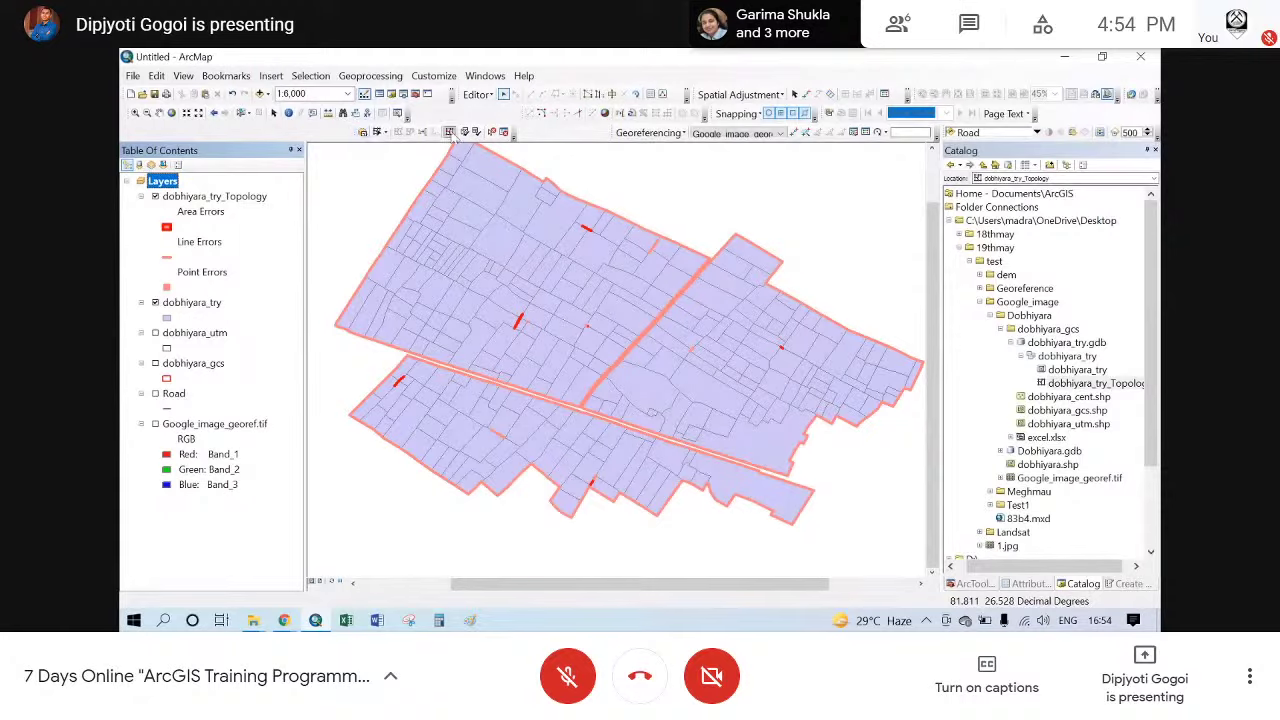
- Show Google_image_georef.tif and select the red overlap error near the northern parcel boundary with the Fix Topology Error tool
click(491, 131)
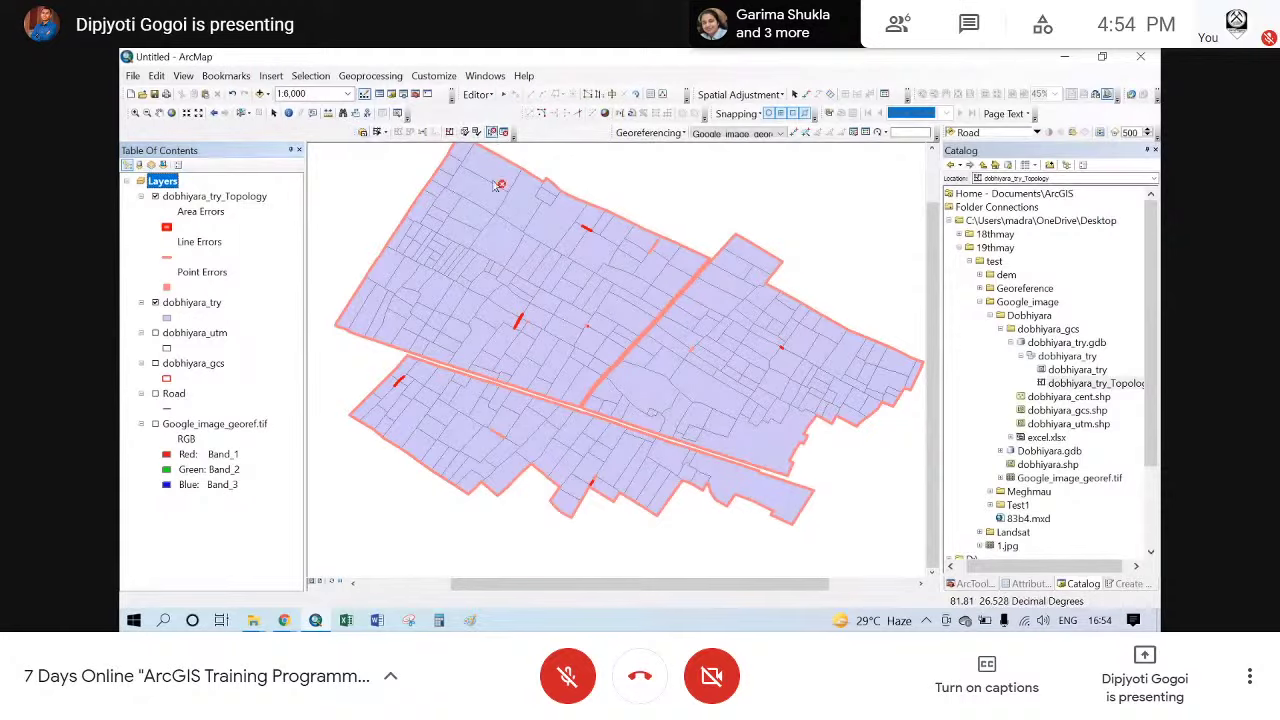
scroll(580, 243, down, 3)
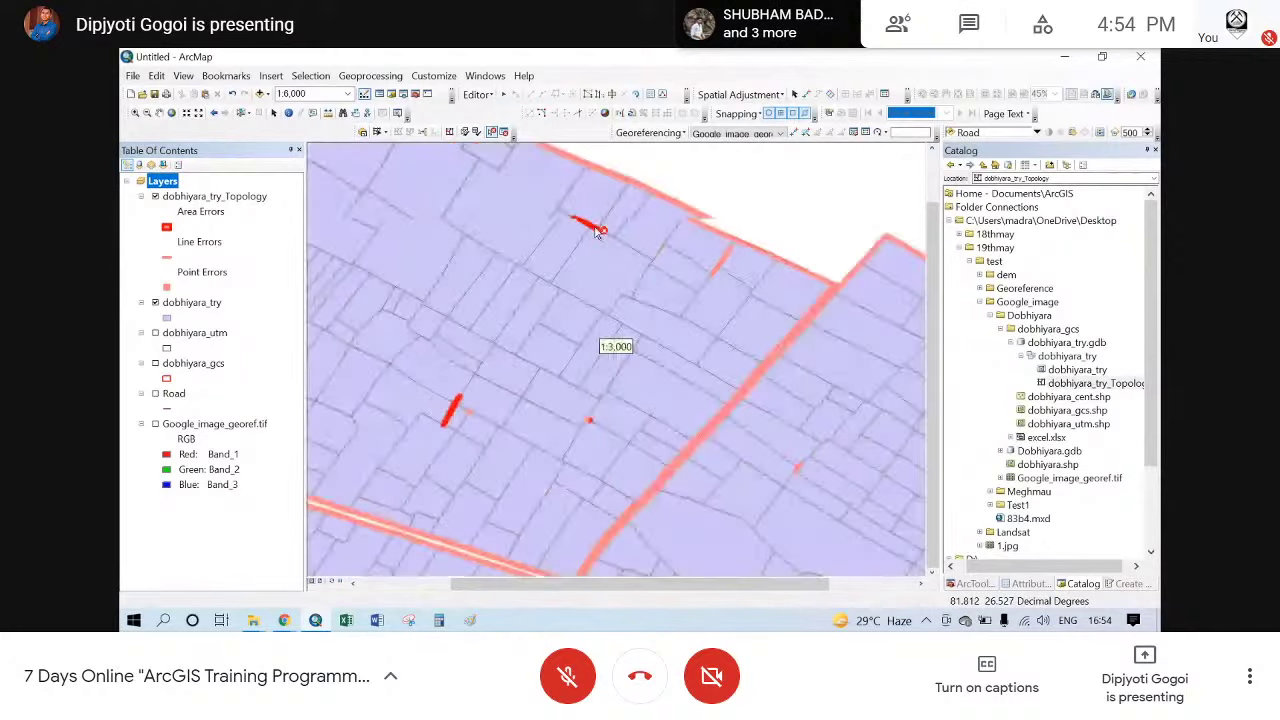
scroll(596, 231, down, 8)
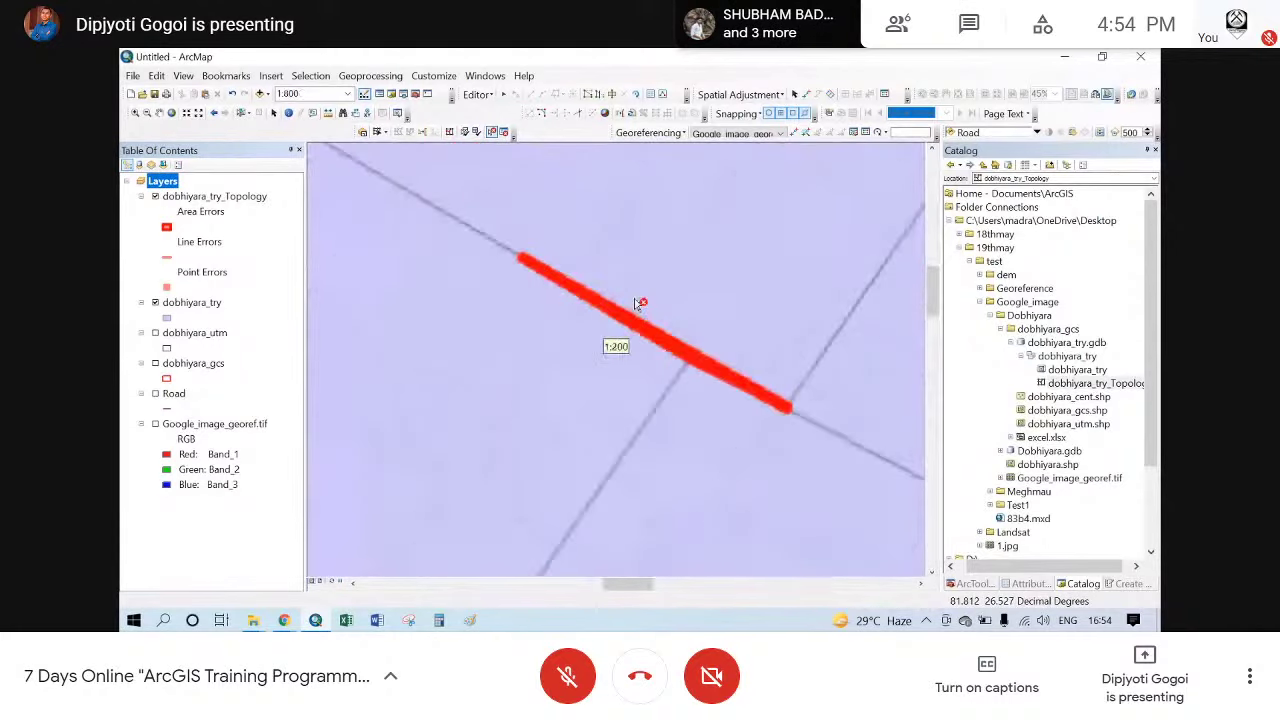
click(155, 424)
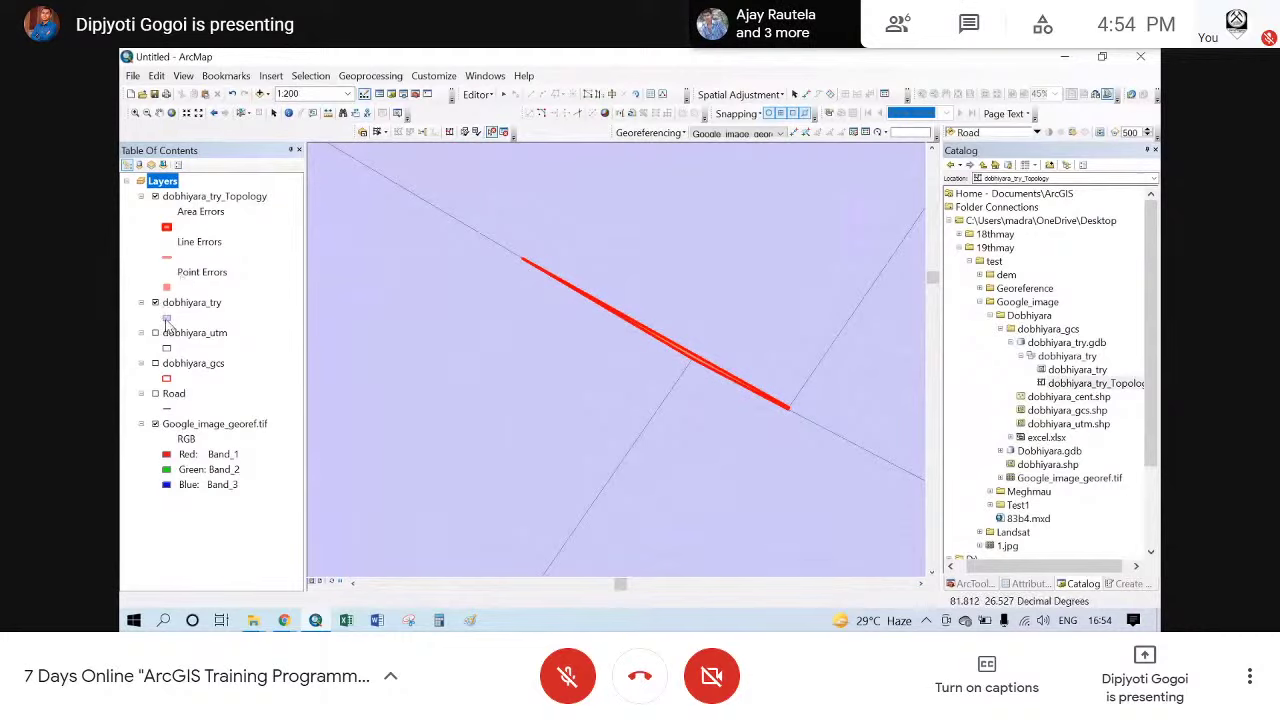
click(696, 358)
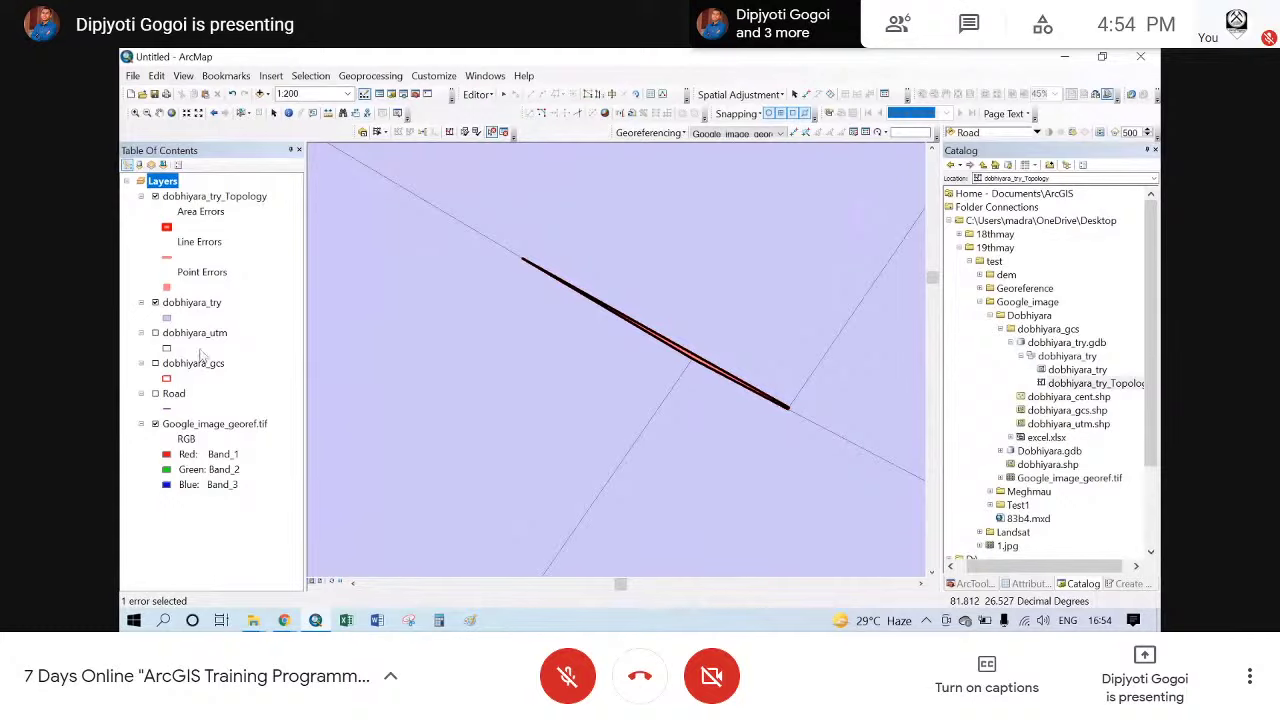
- Compare the selected overlap error with the satellite image by temporarily hiding the dobhiyara_try layer
click(158, 305)
click(155, 304)
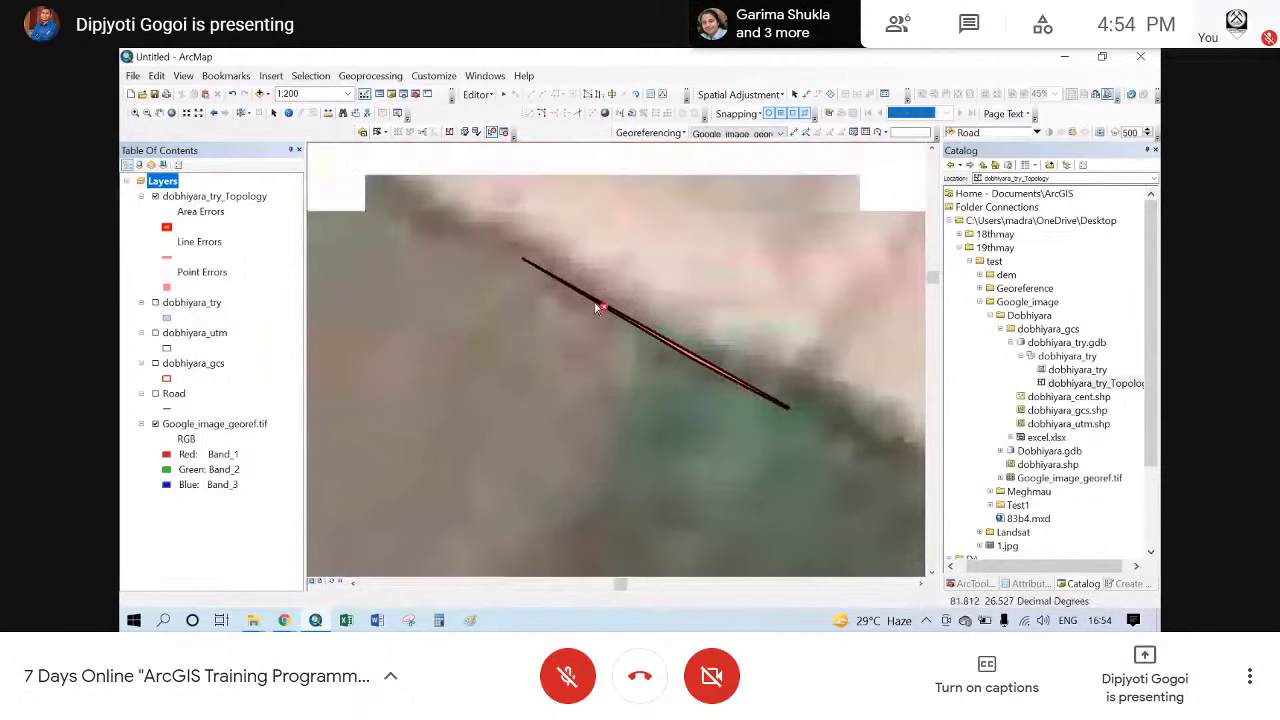
scroll(597, 308, up, 2)
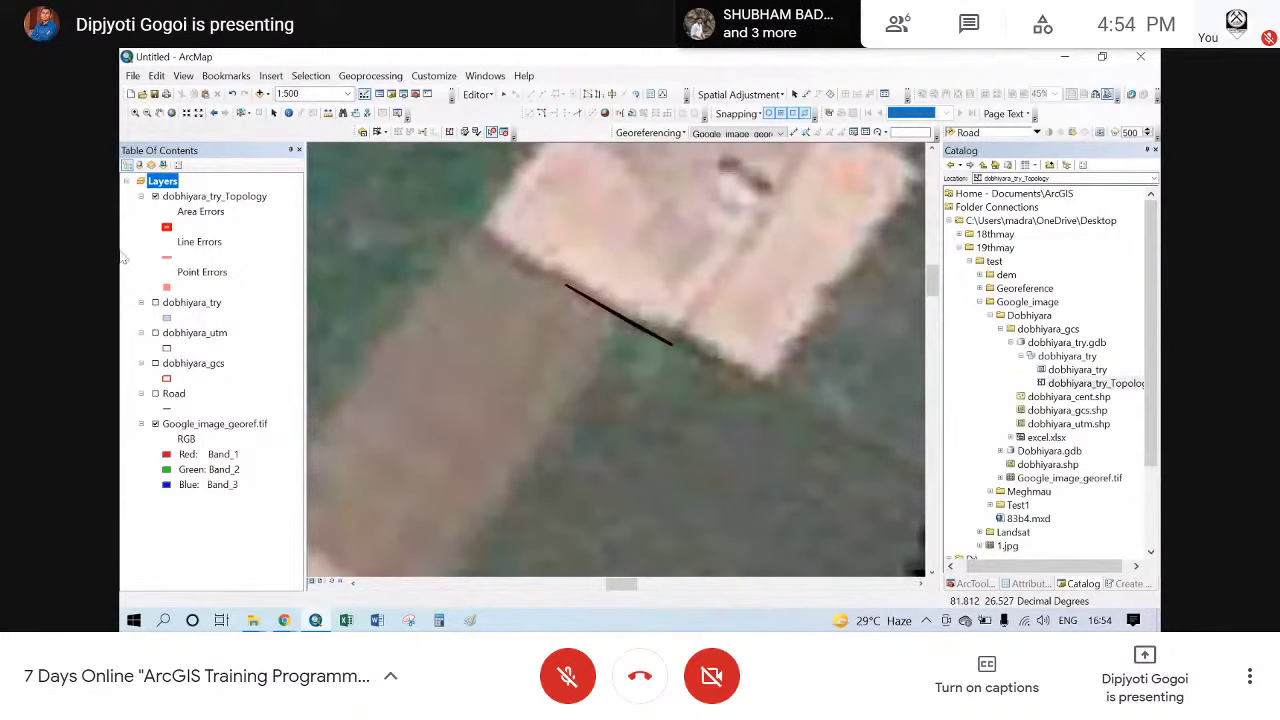
click(155, 303)
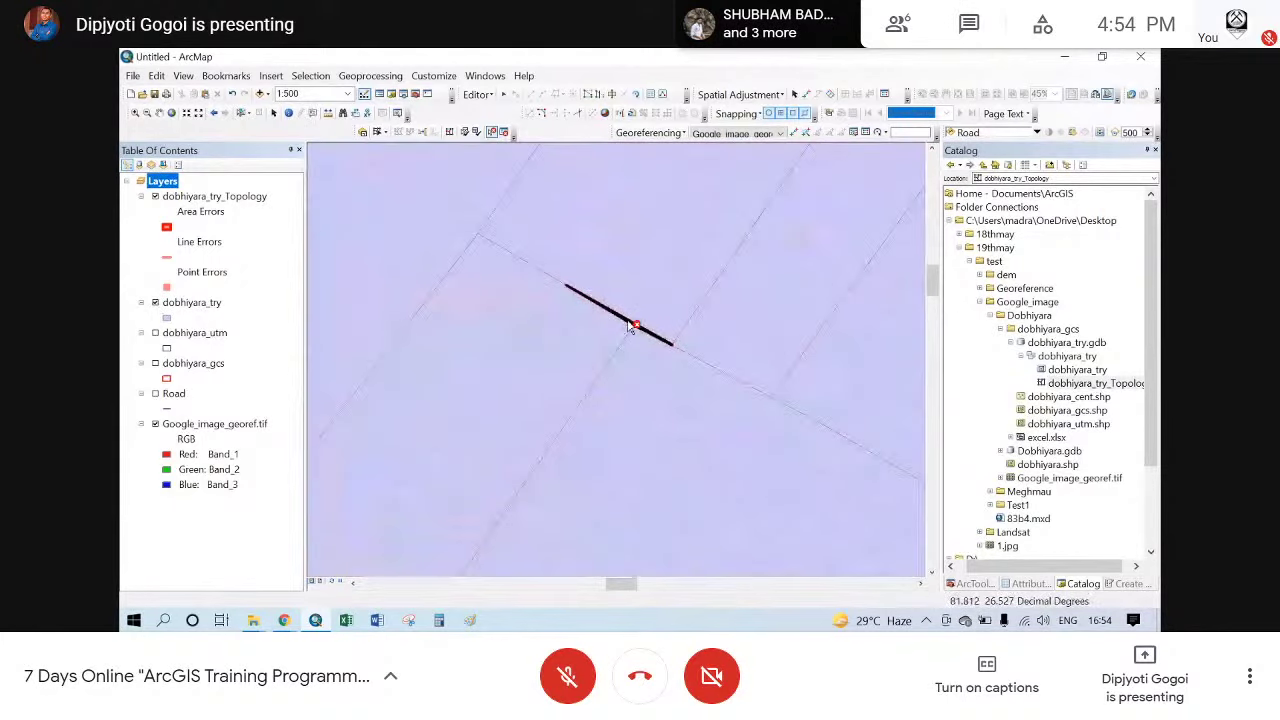
- Fix the selected overlap error by merging it into the first listed dobhiyara_try feature
right_click(629, 326)
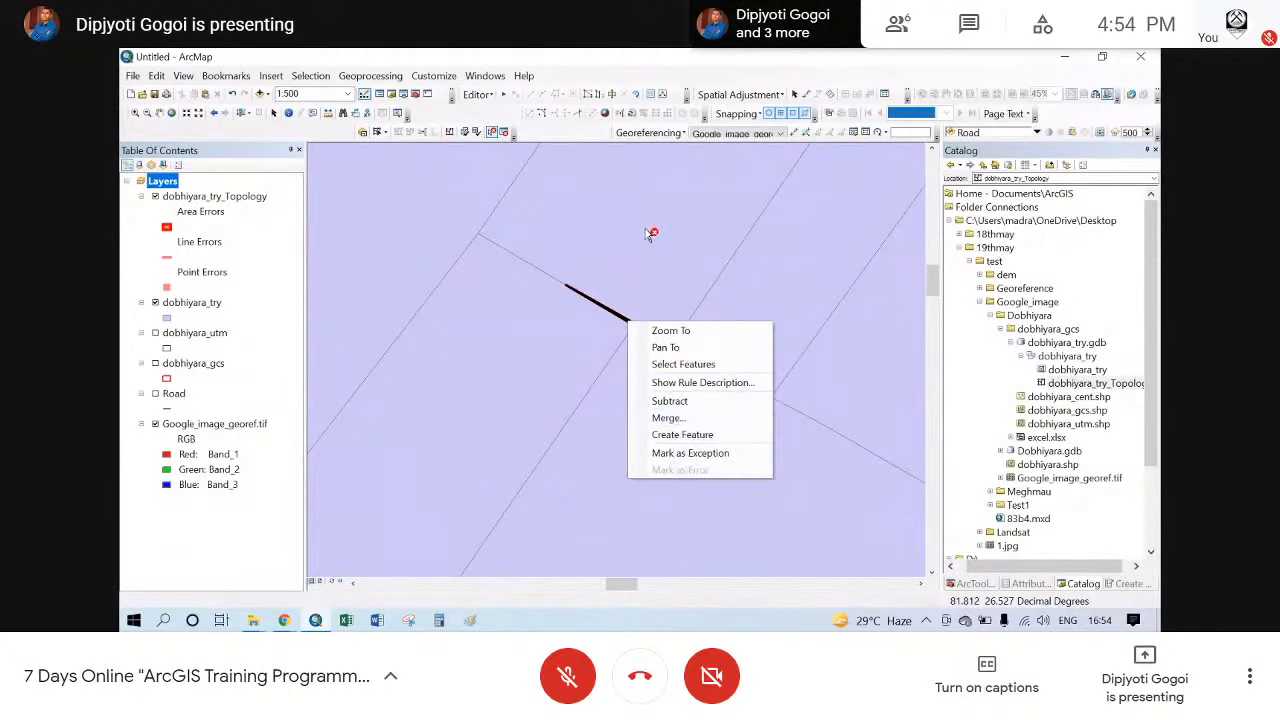
click(674, 419)
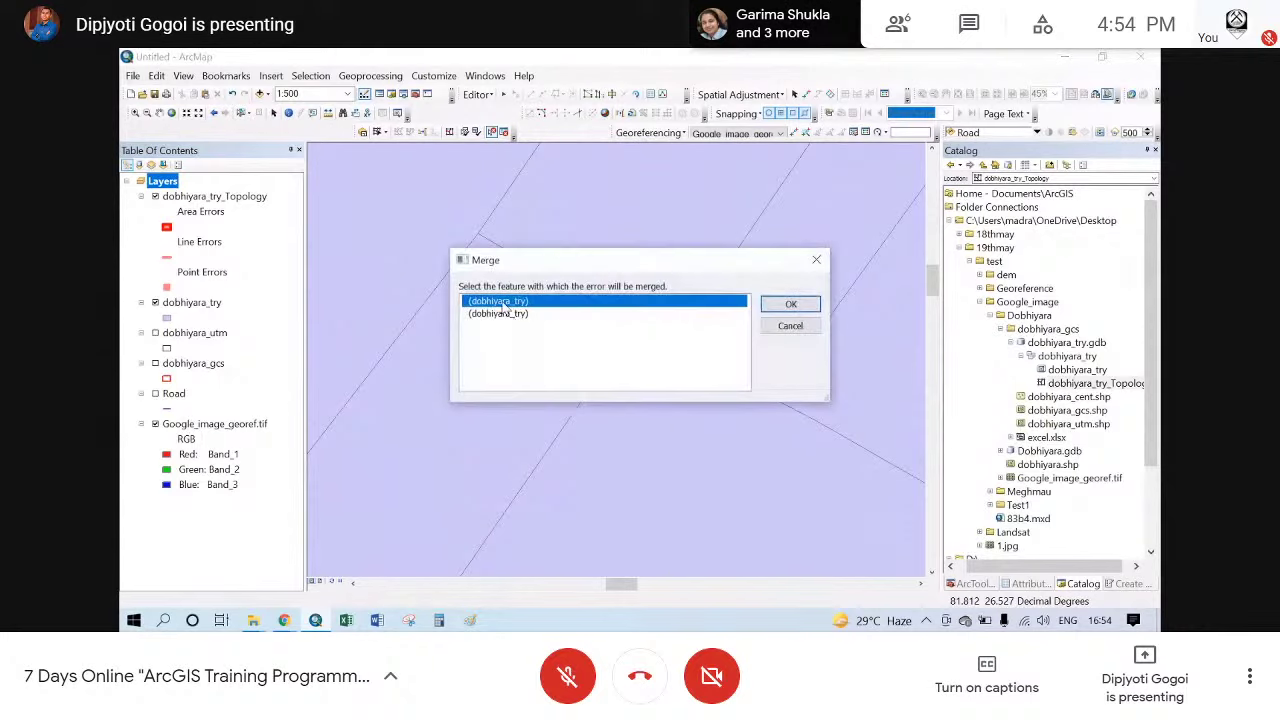
click(781, 304)
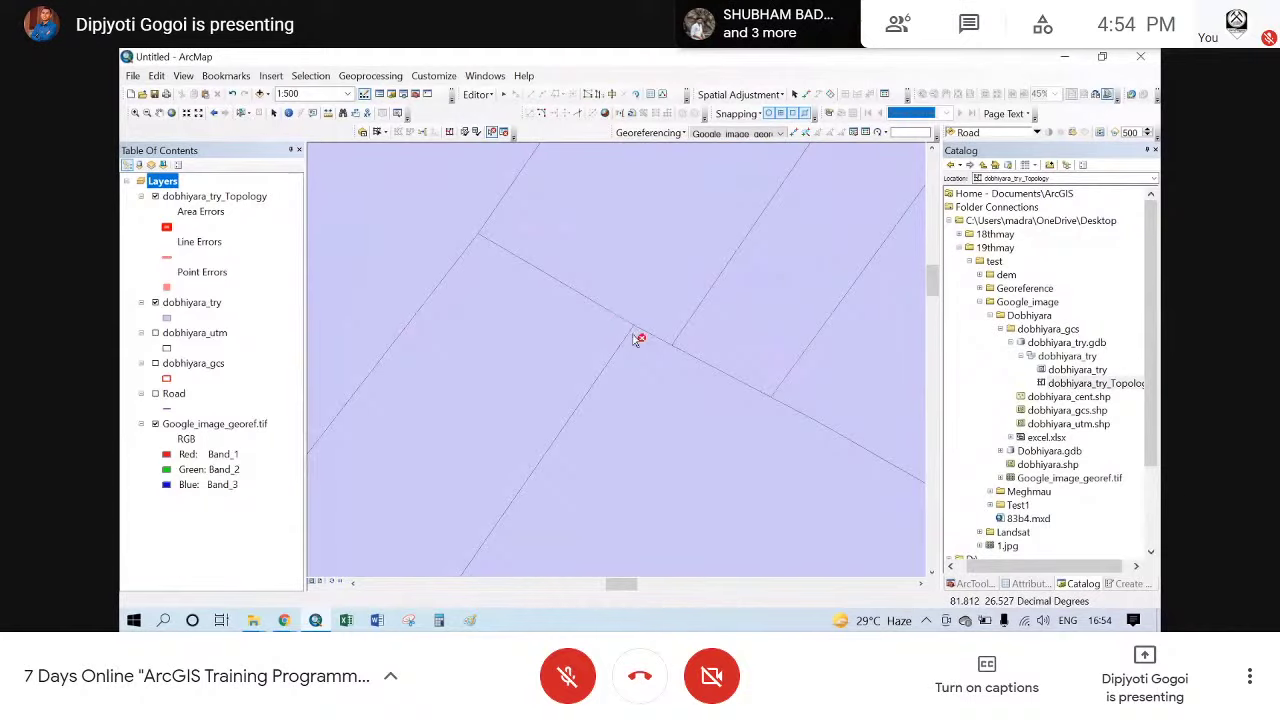
- Select the elongated gap error between the parcels just south of the northern boundary with the Fix Topology Error tool and create a feature from it
scroll(547, 312, up, 3)
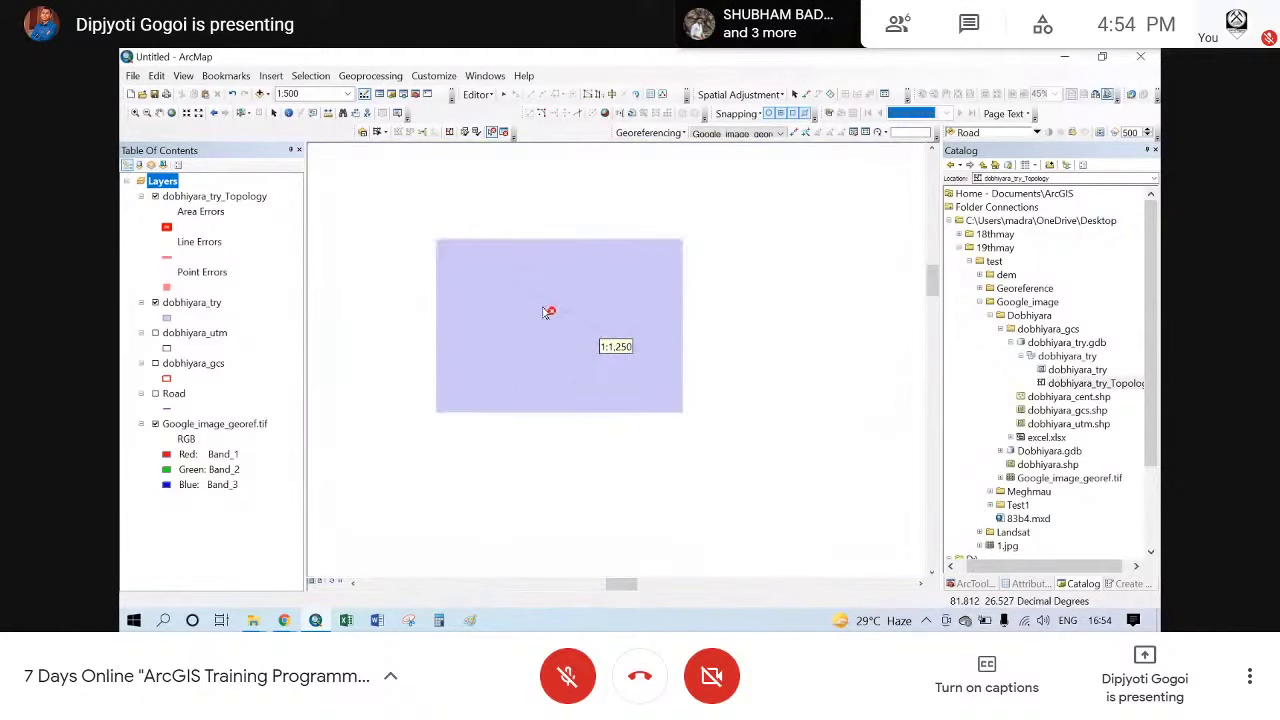
scroll(586, 277, up, 2)
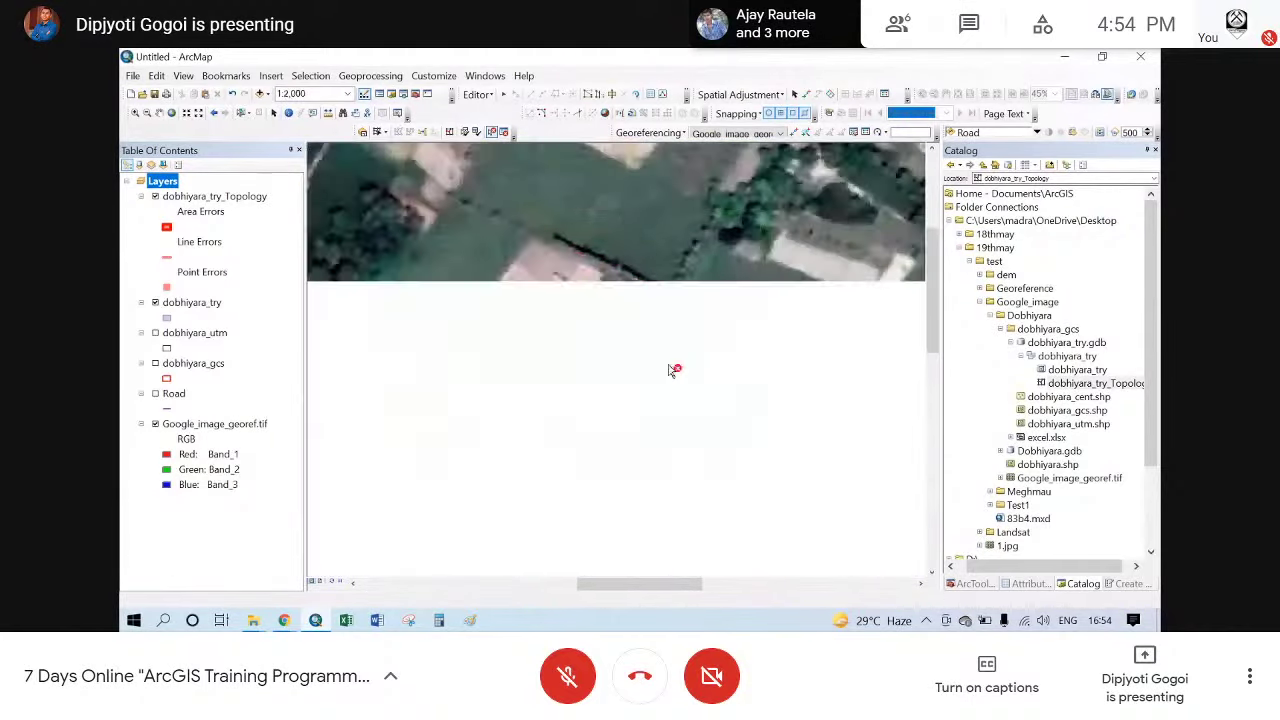
scroll(624, 273, down, 3)
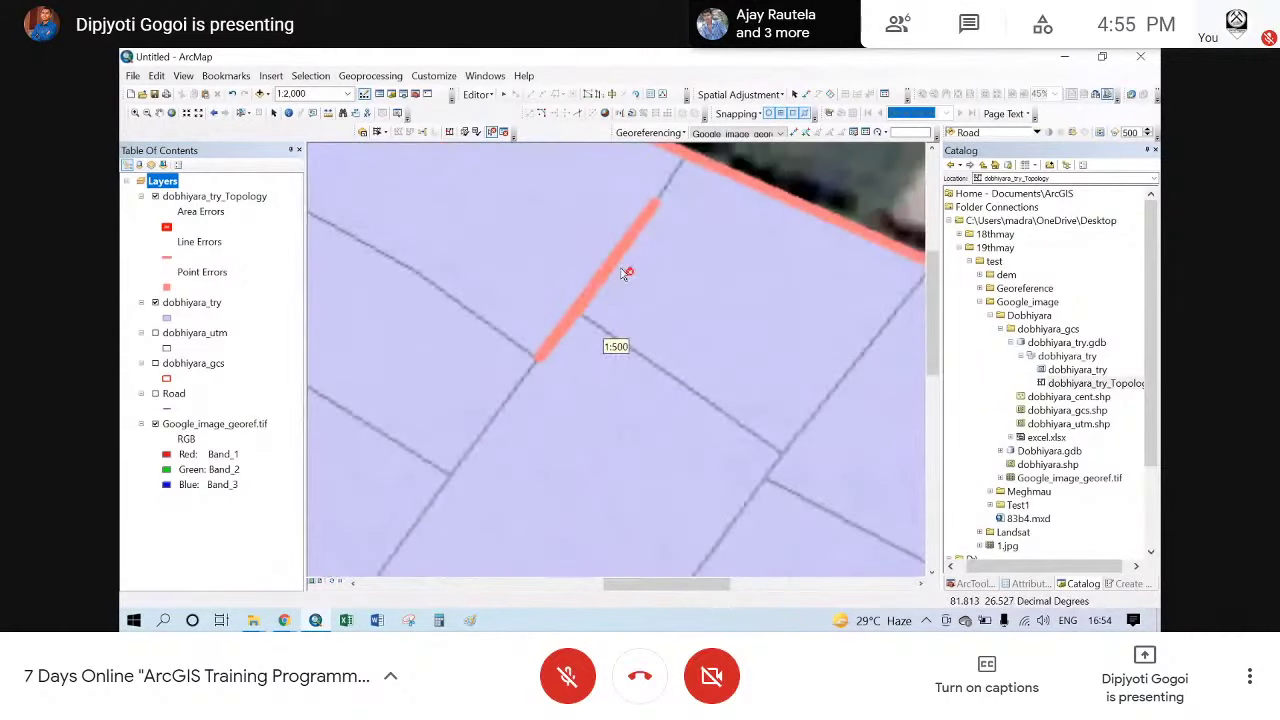
scroll(580, 306, down, 4)
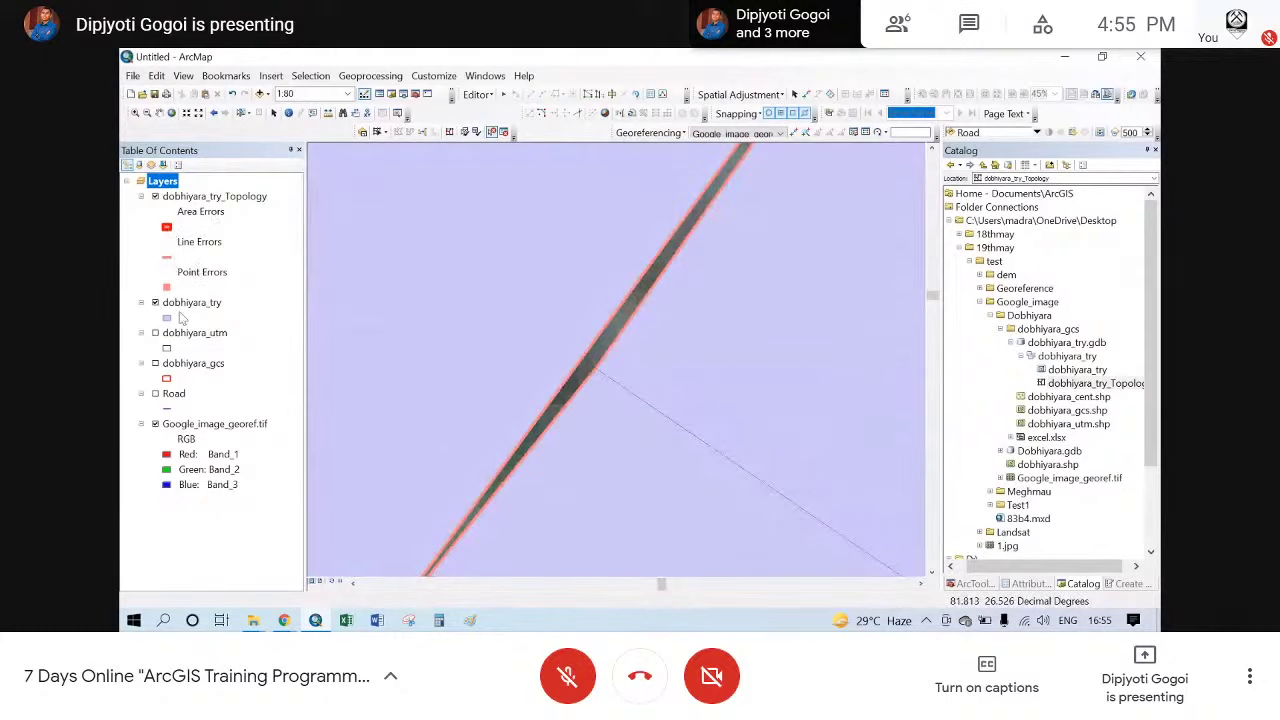
scroll(623, 297, up, 2)
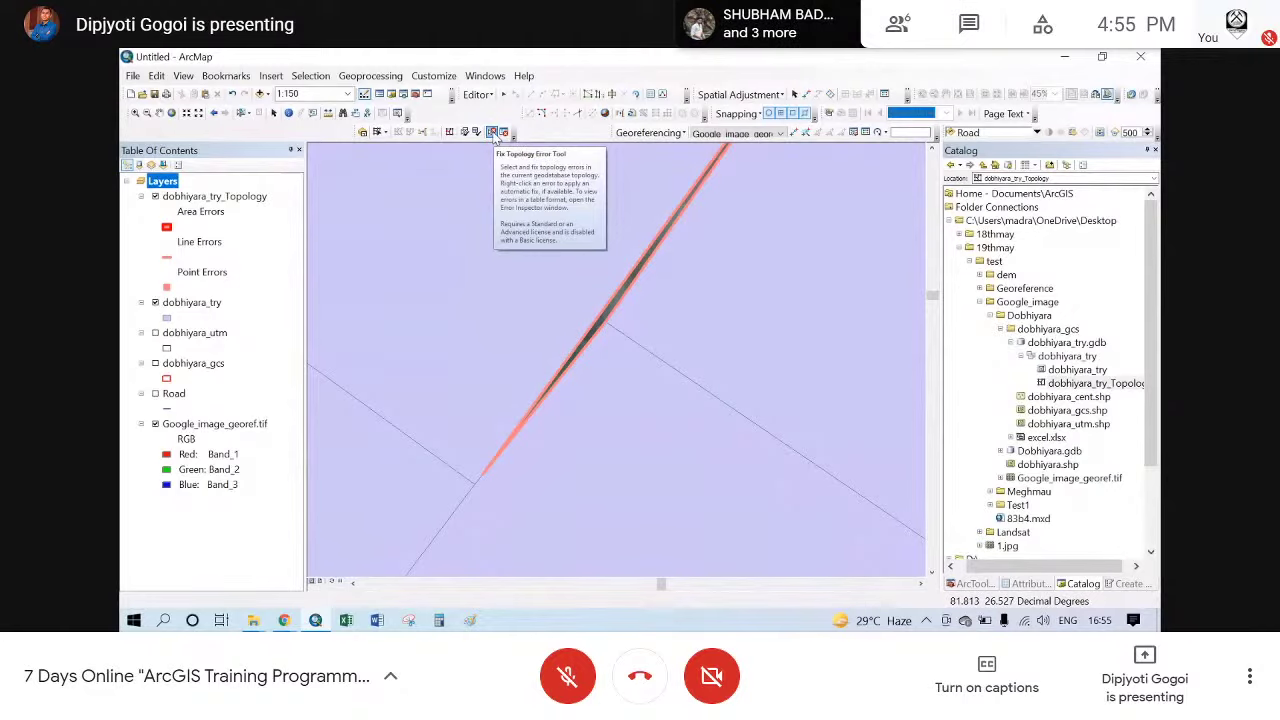
click(492, 133)
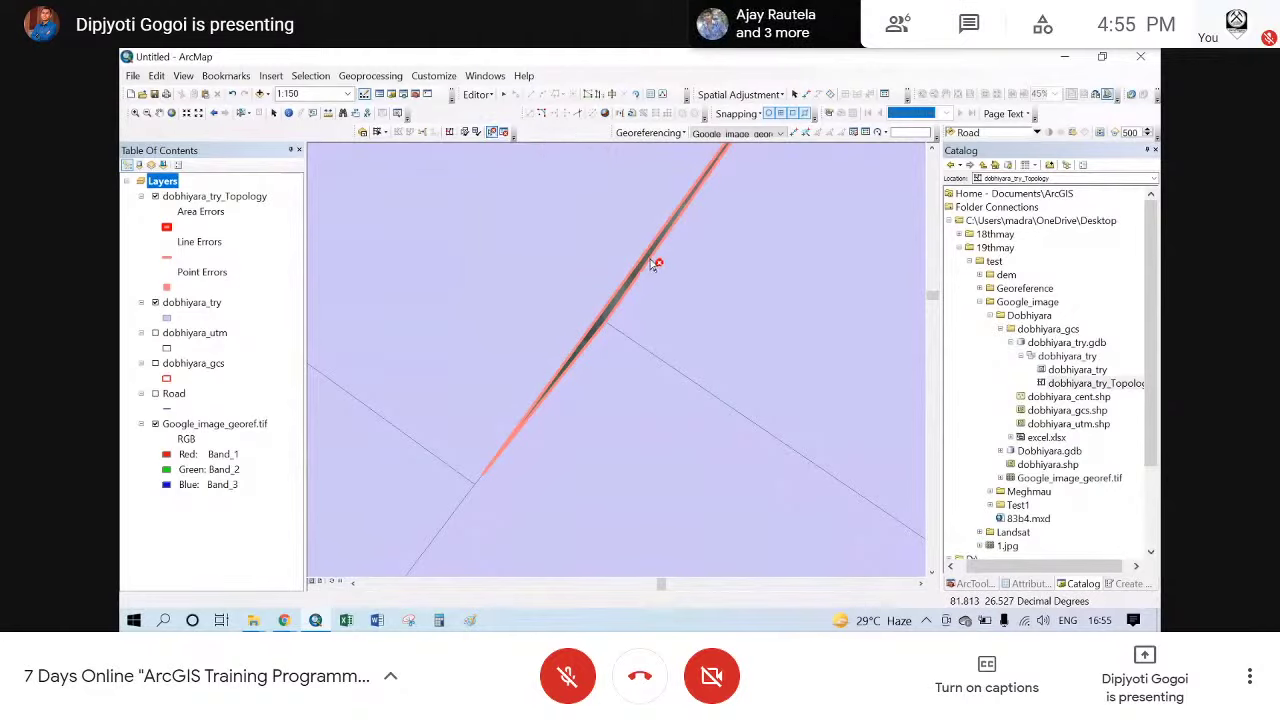
click(655, 263)
scroll(575, 408, up, 1)
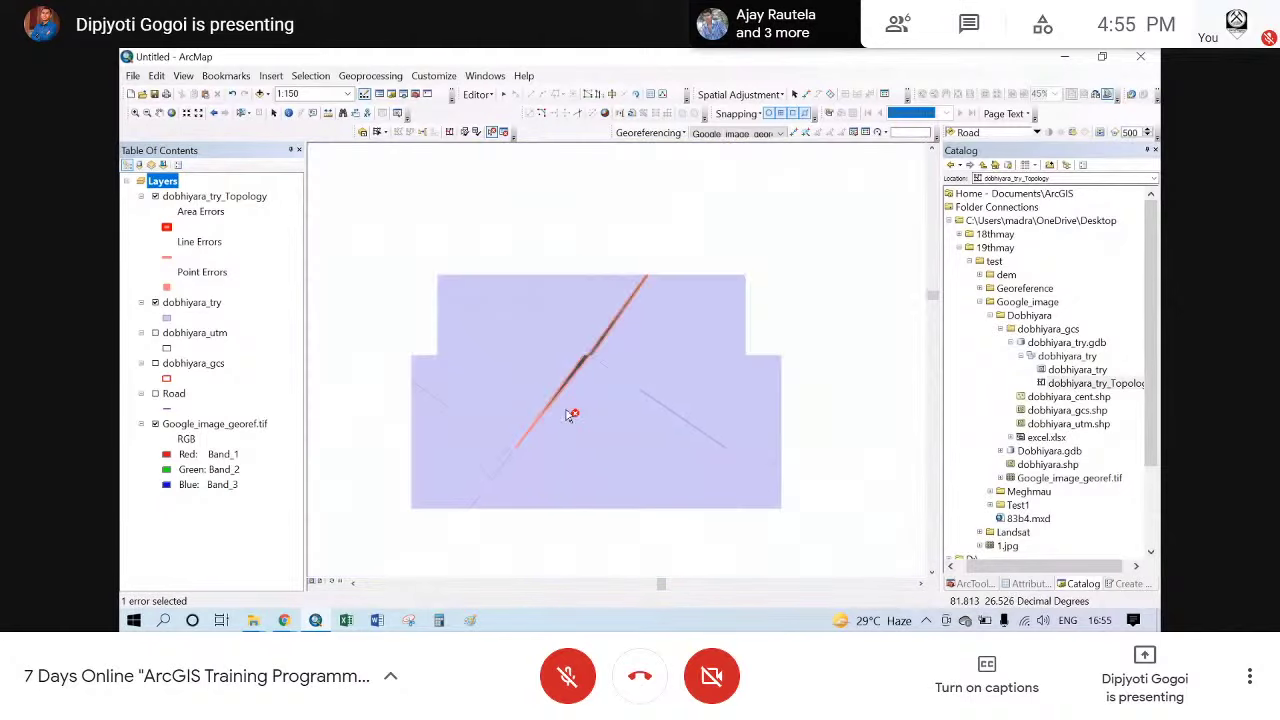
right_click(624, 342)
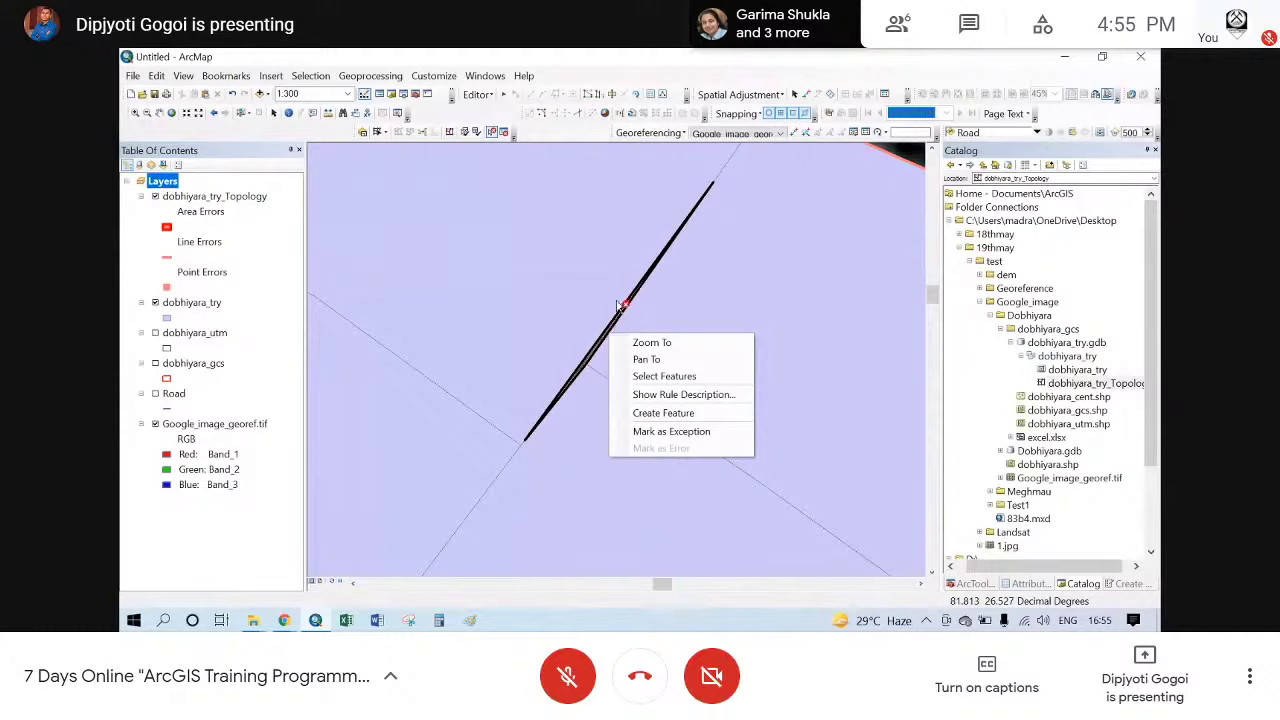
click(672, 414)
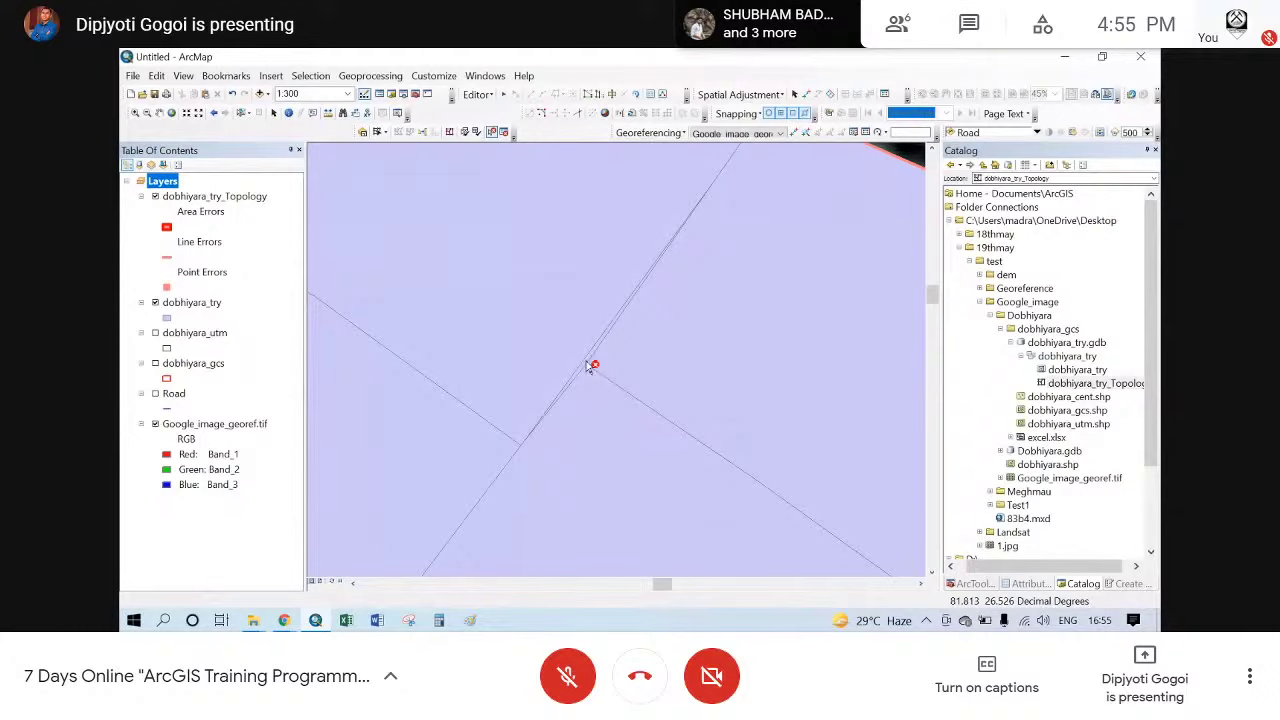
- Select the new sliver polygon together with the adjoining parcel on its northwest side
scroll(590, 362, up, 2)
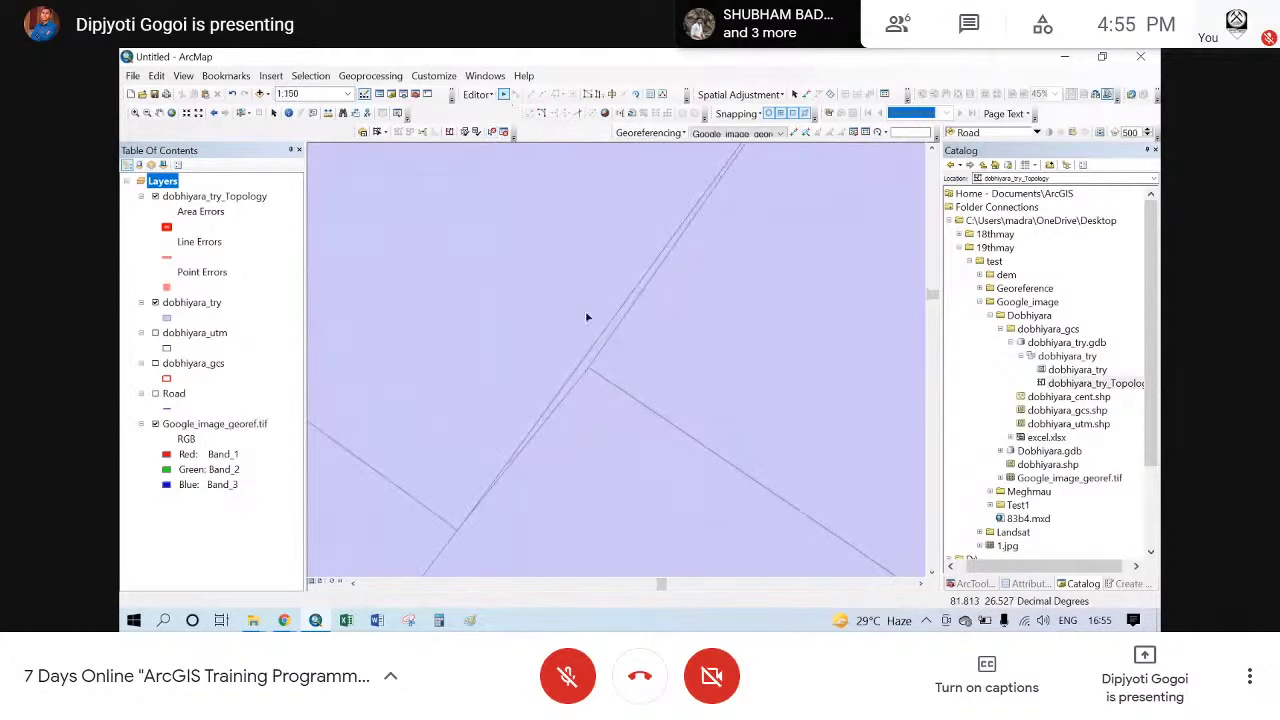
click(589, 368)
click(591, 363)
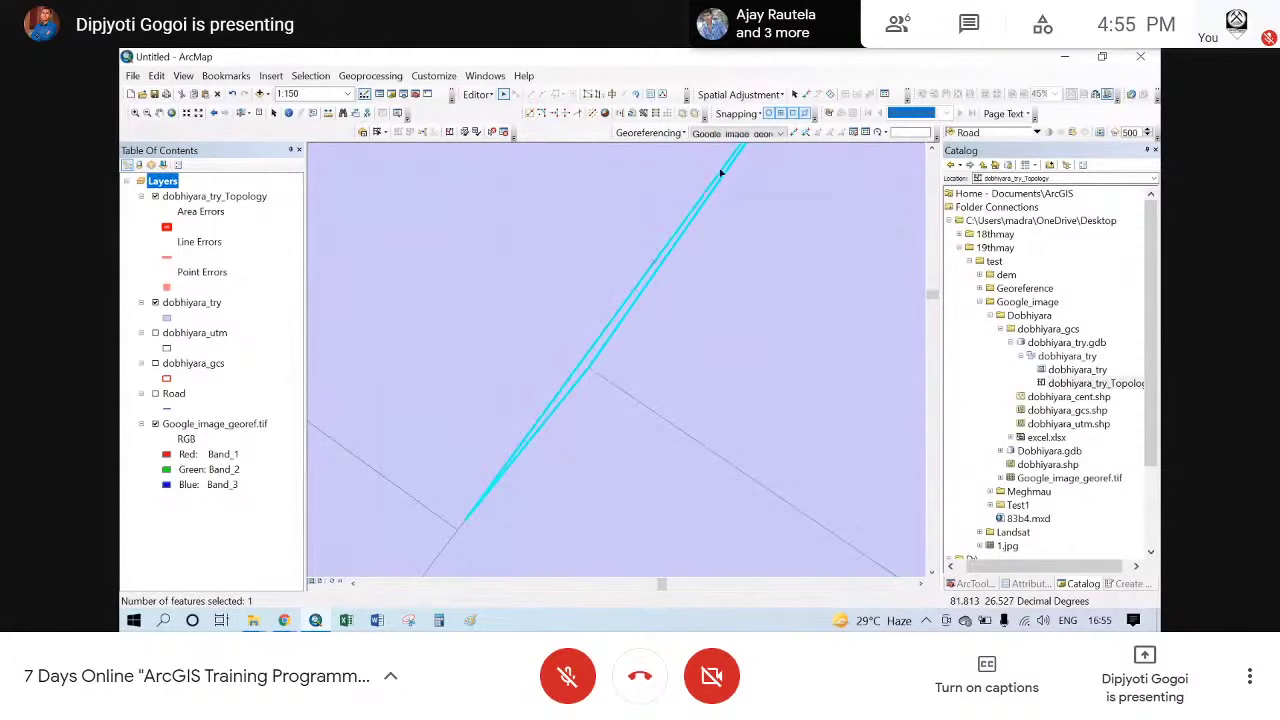
scroll(518, 430, up, 2)
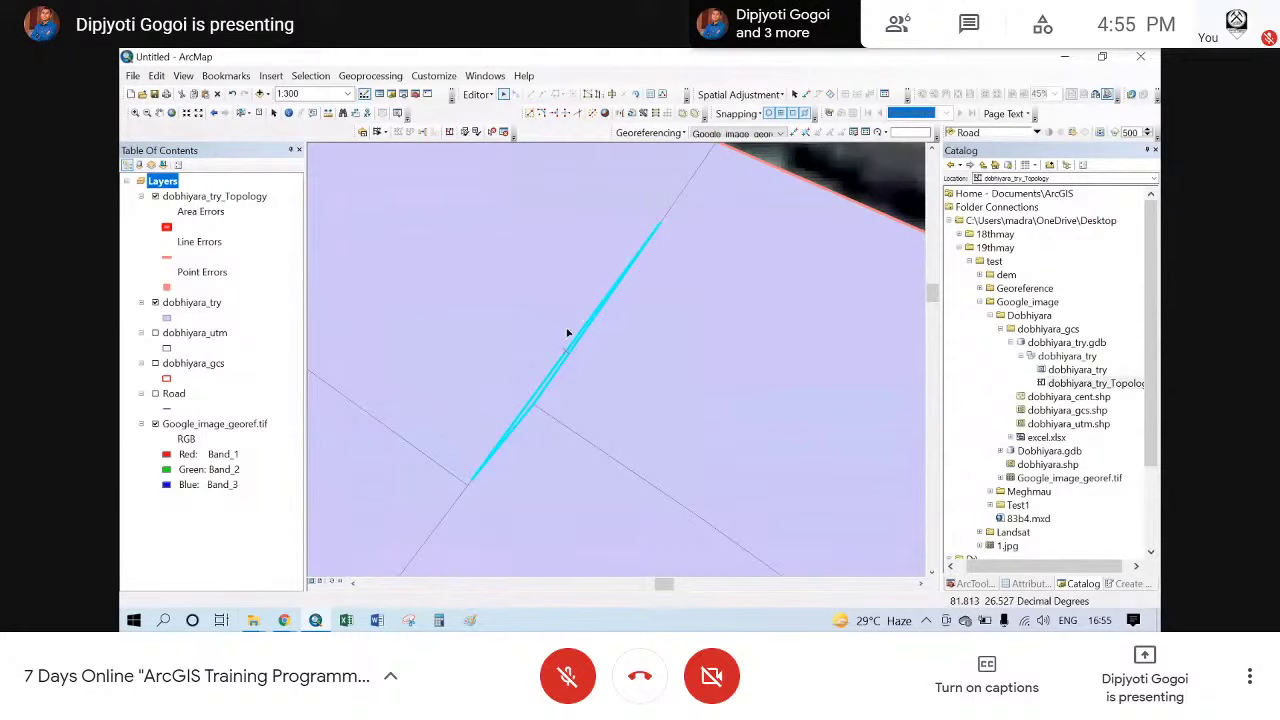
scroll(590, 340, up, 2)
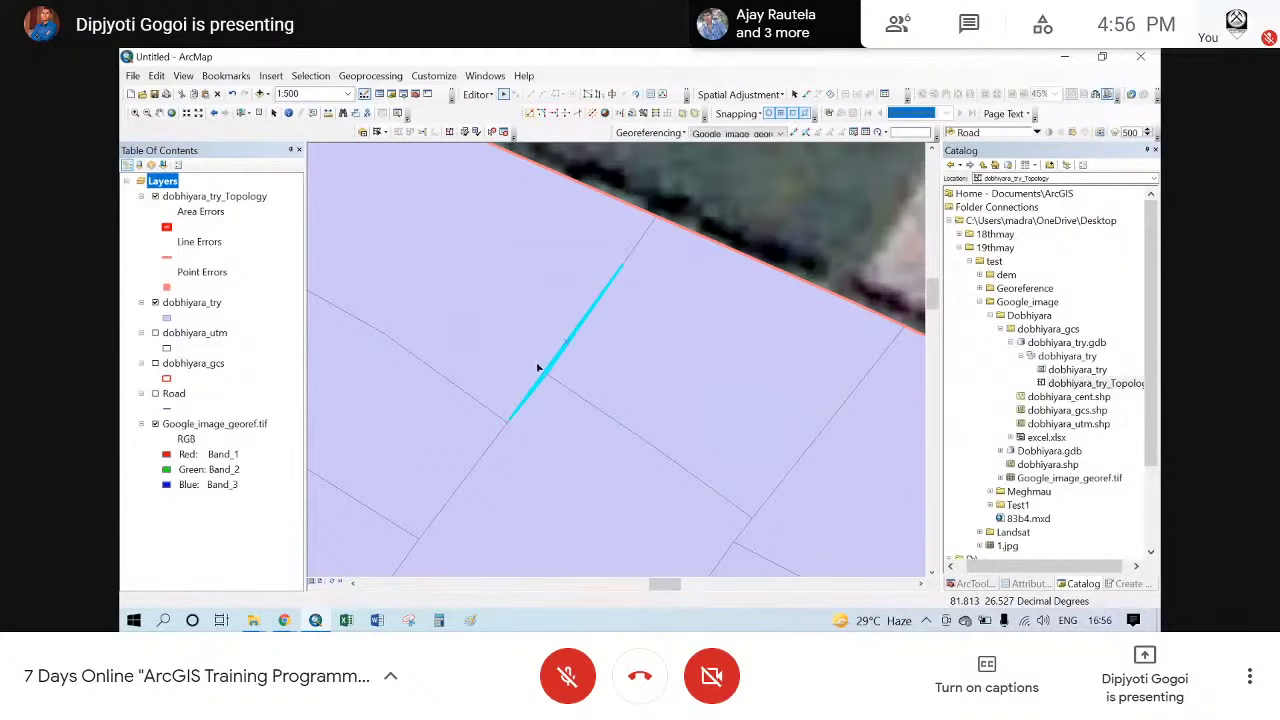
scroll(537, 368, up, 3)
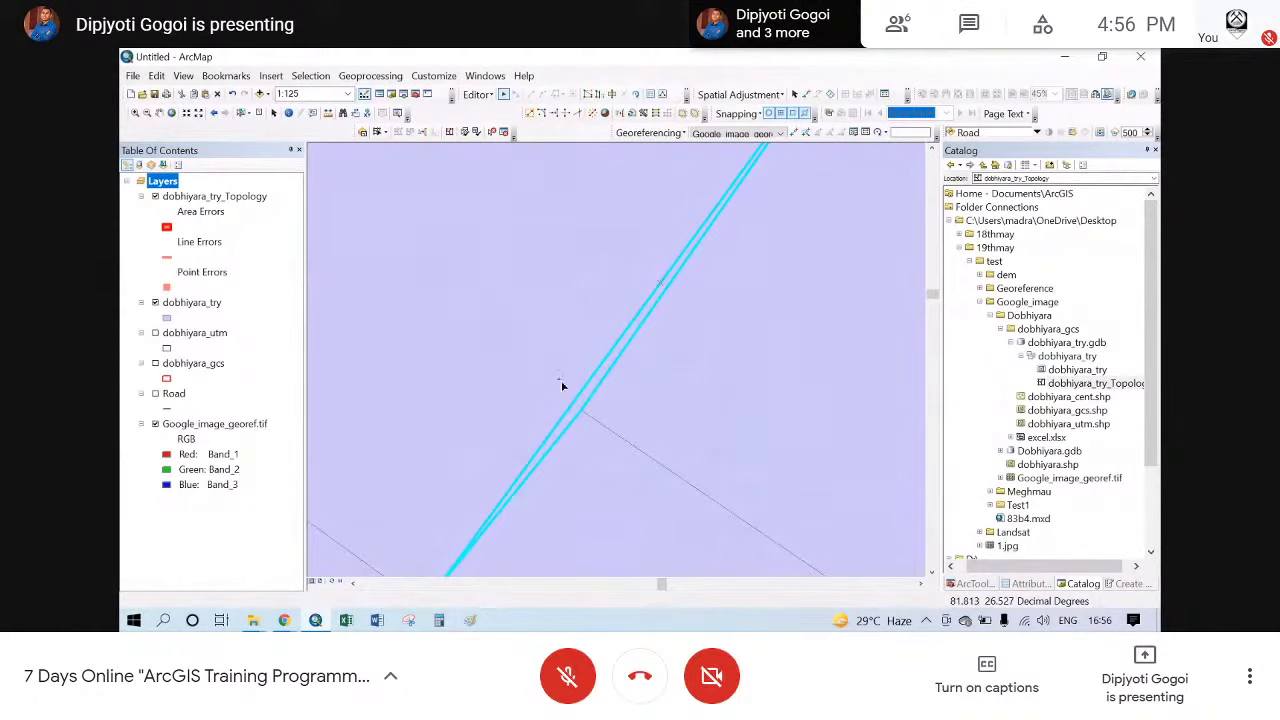
click(579, 402)
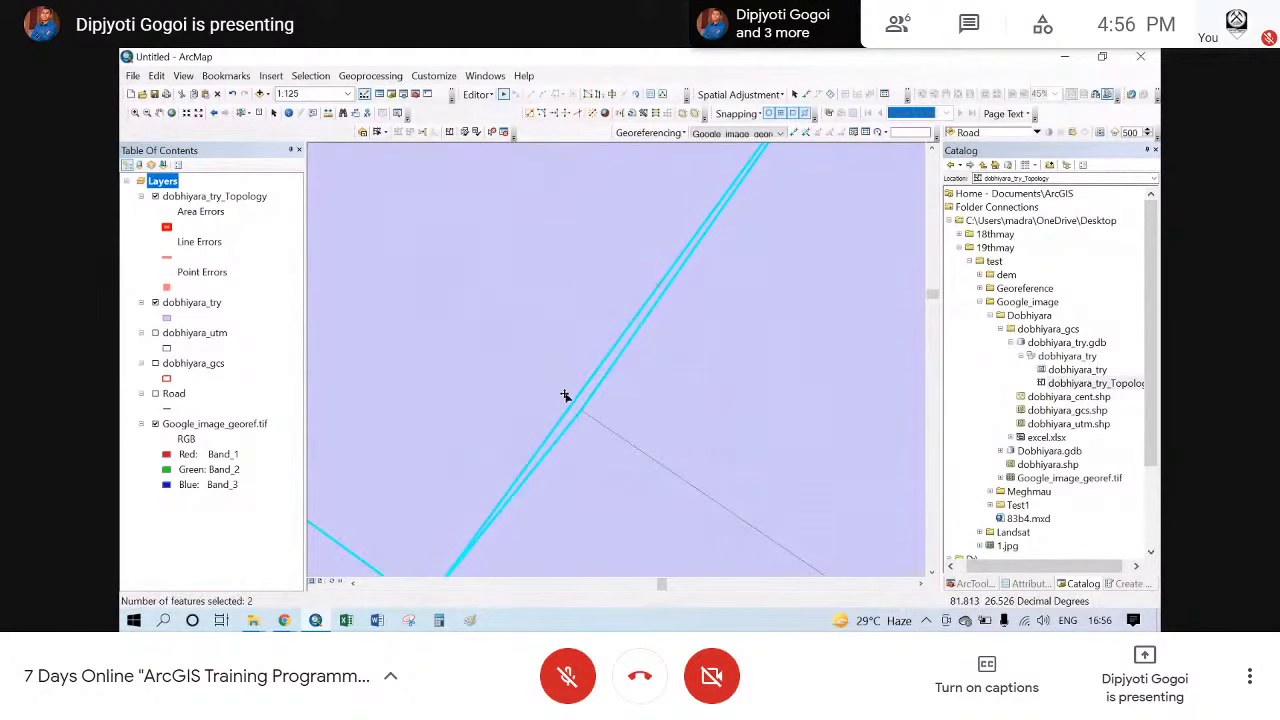
- Merge the two selected features, keeping the first listed dobhiyara_try parcel as the target instead of feature 261
scroll(565, 396, down, 3)
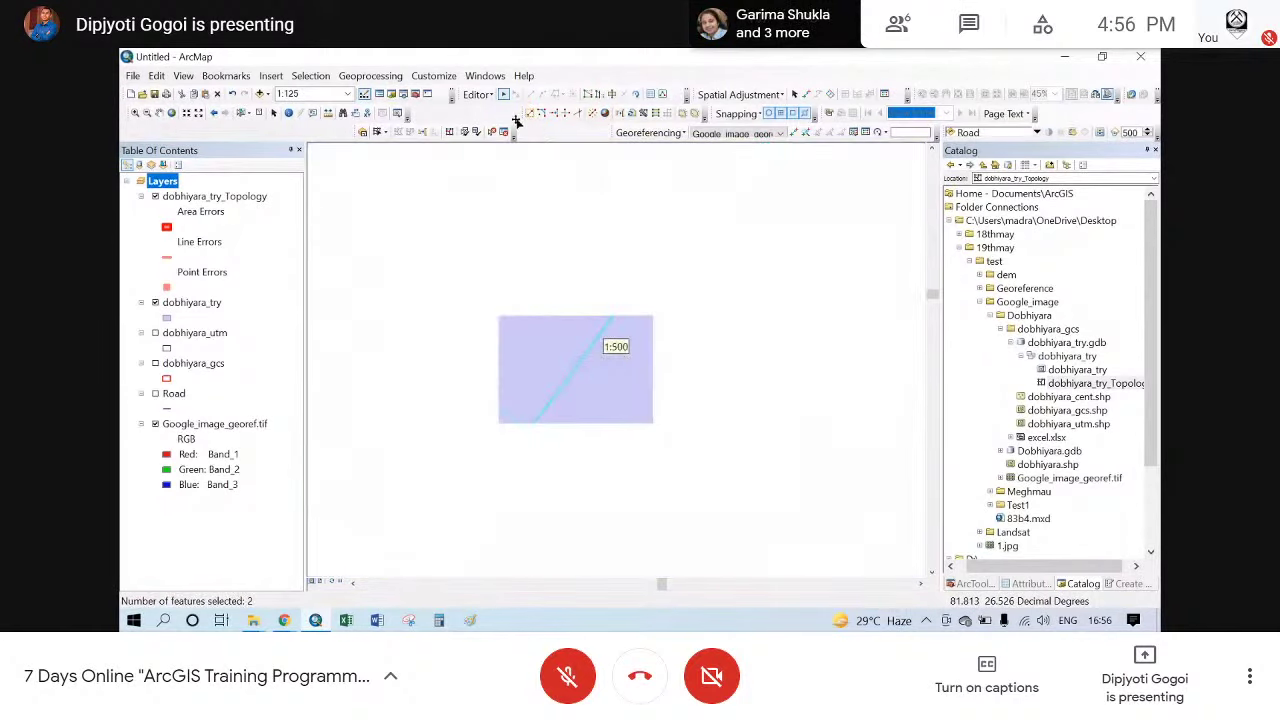
click(477, 94)
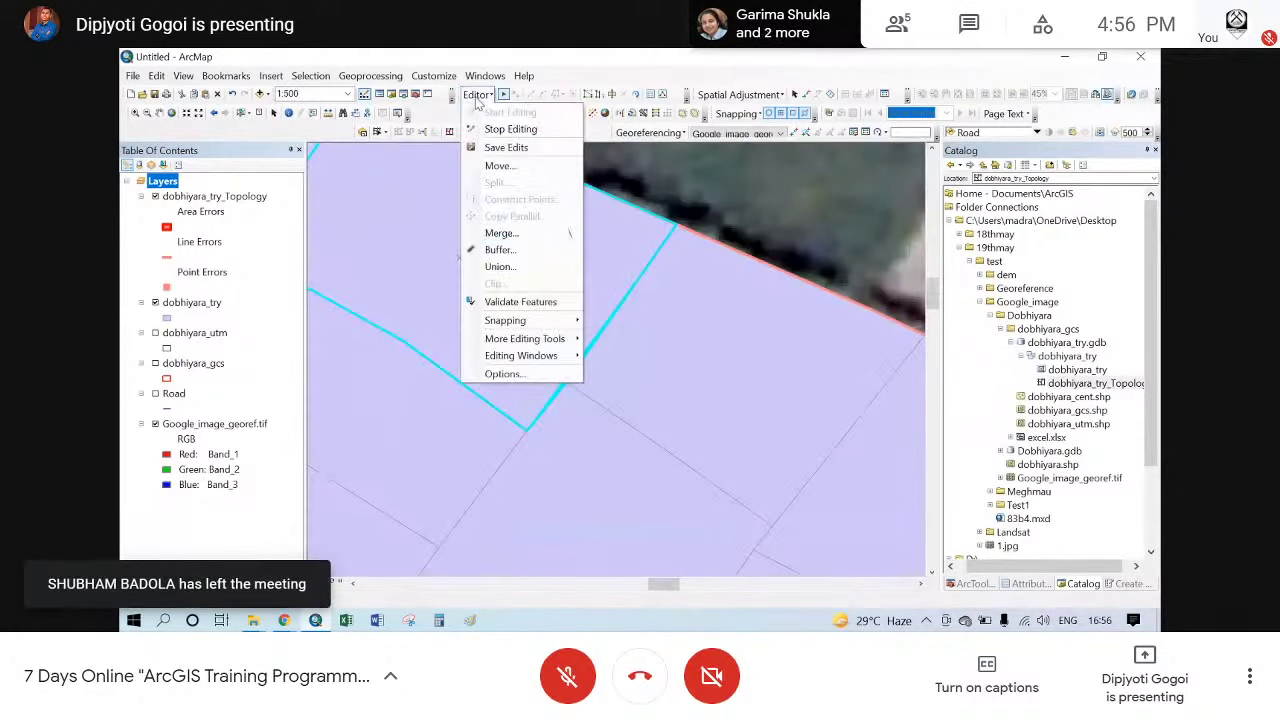
click(500, 233)
click(520, 315)
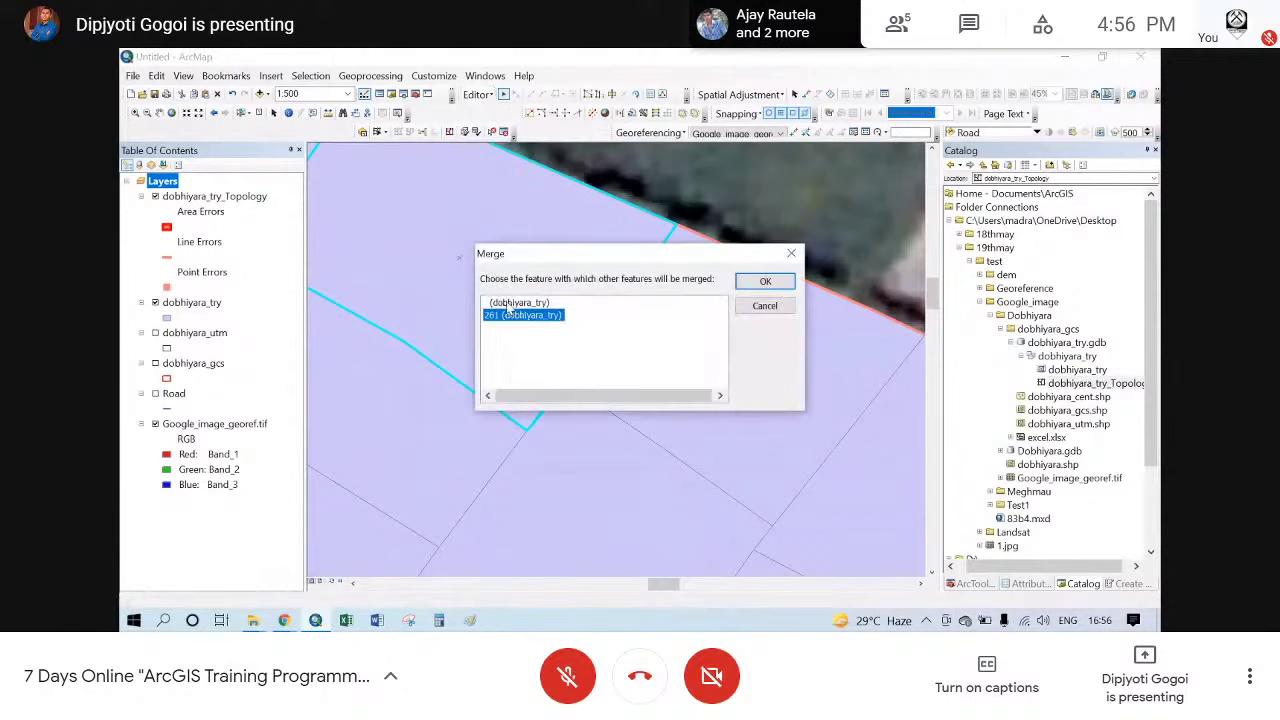
click(510, 303)
drag(550, 253, 772, 228)
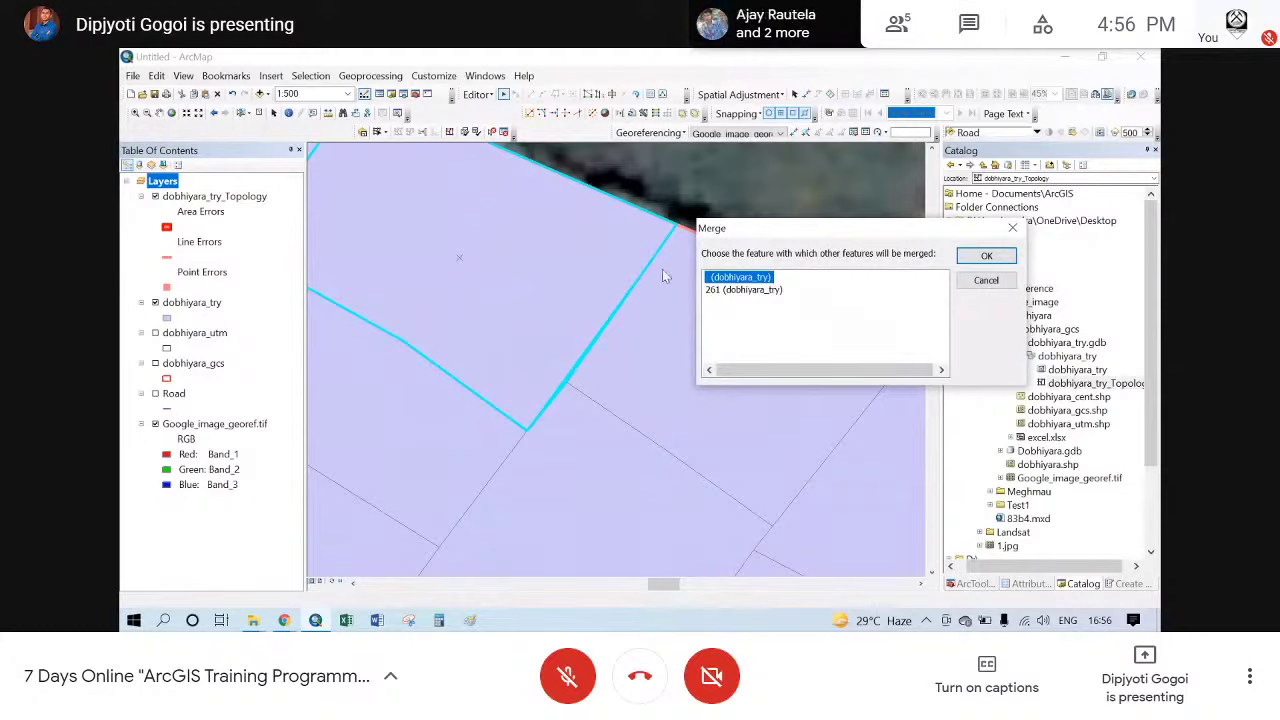
click(724, 277)
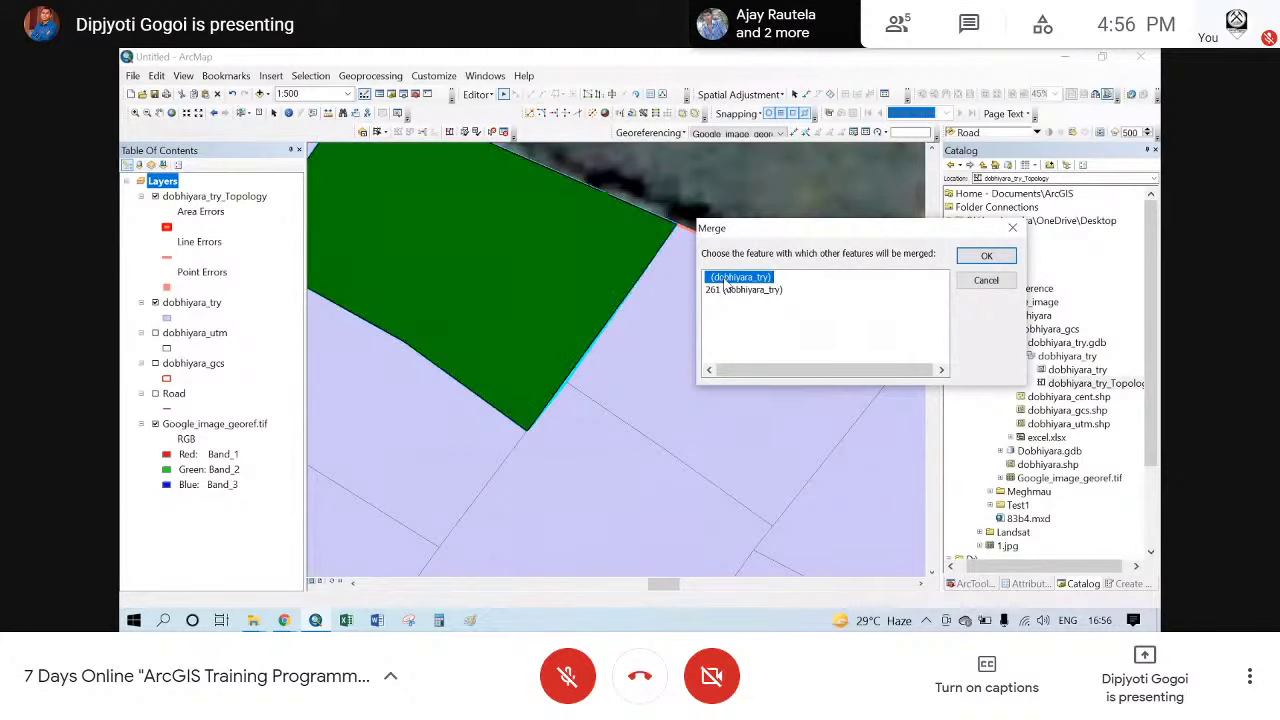
click(986, 257)
scroll(580, 359, down, 2)
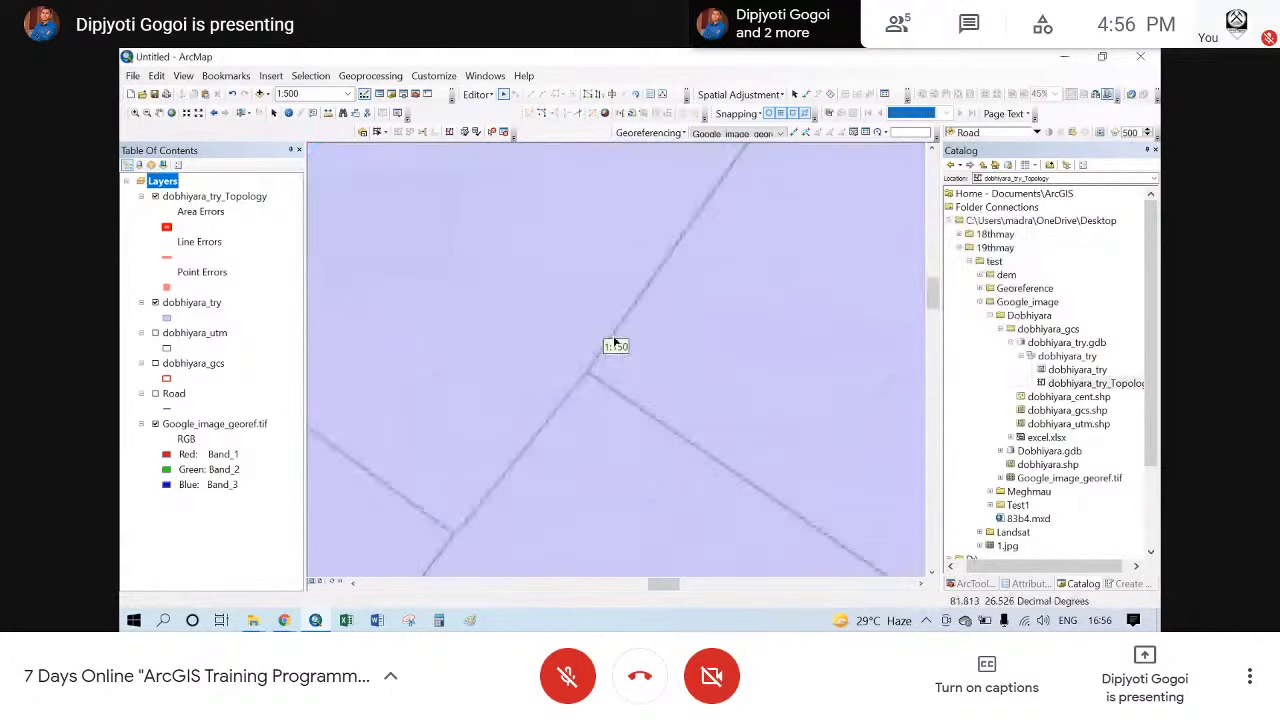
- Locate the red overlap error among the central parcels and merge its southern part into the first listed dobhiyara_try feature
scroll(615, 343, up, 3)
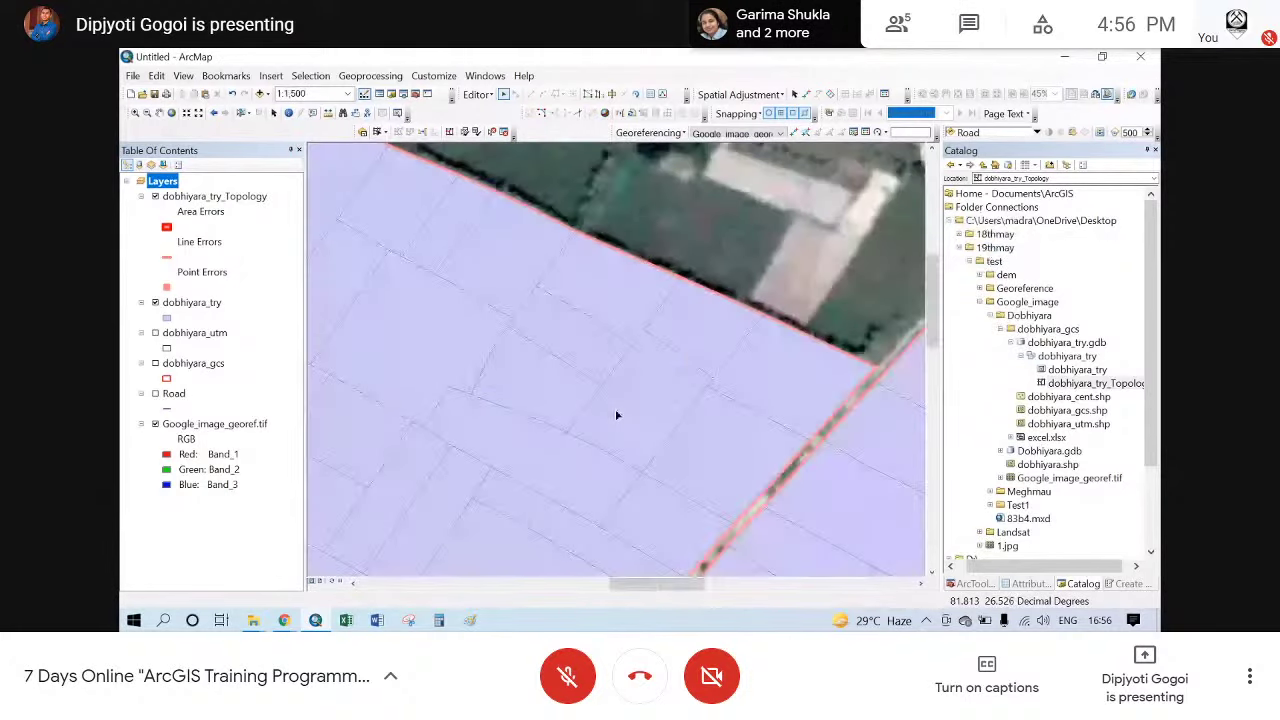
scroll(615, 414, up, 2)
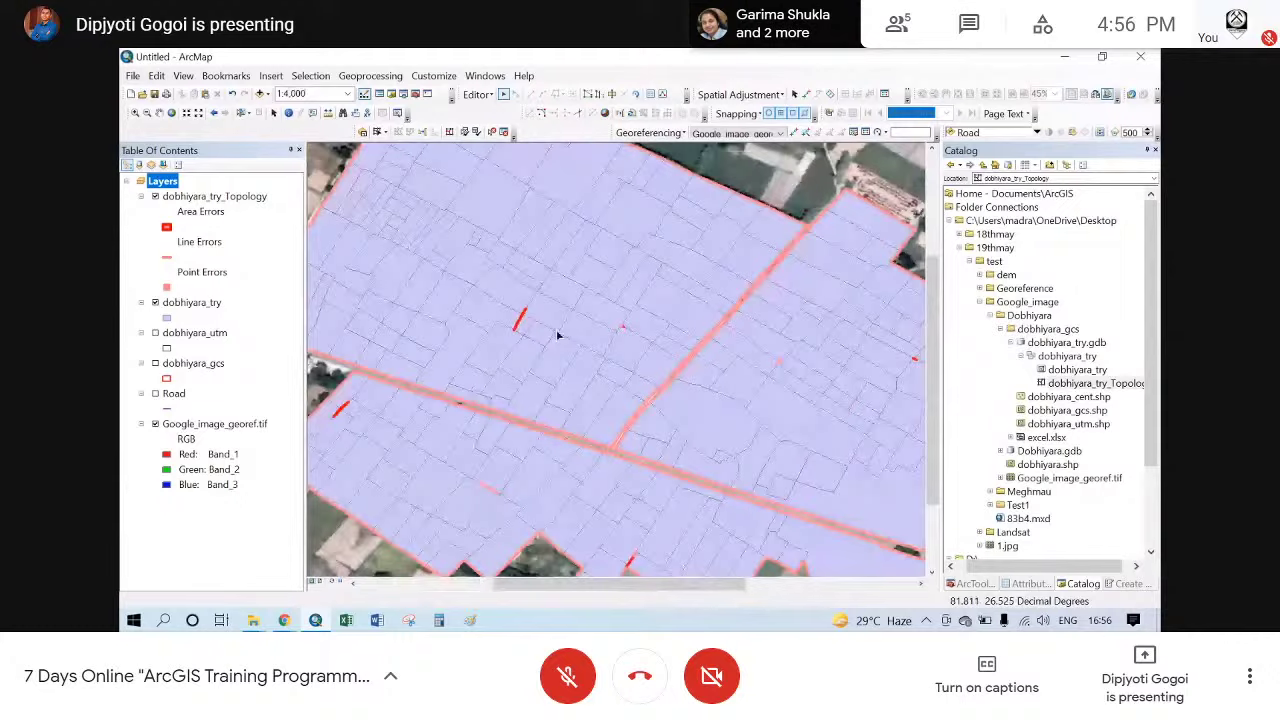
scroll(558, 336, up, 2)
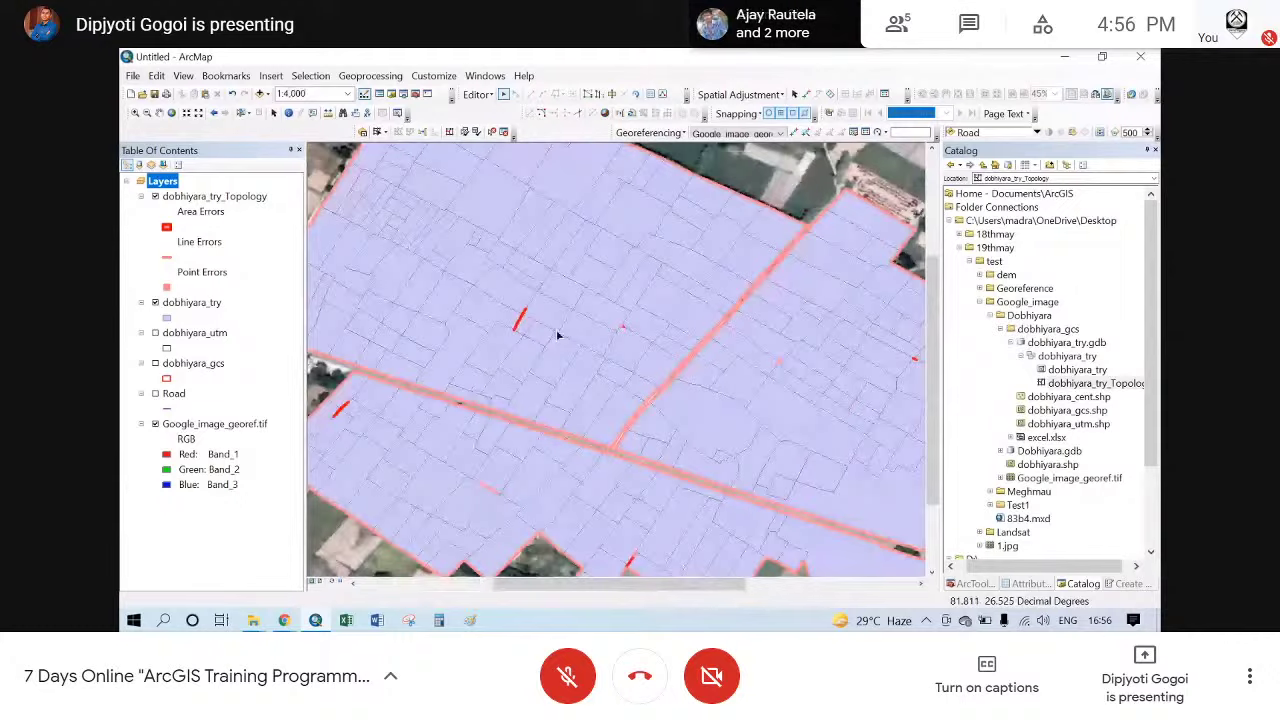
scroll(631, 272, up, 3)
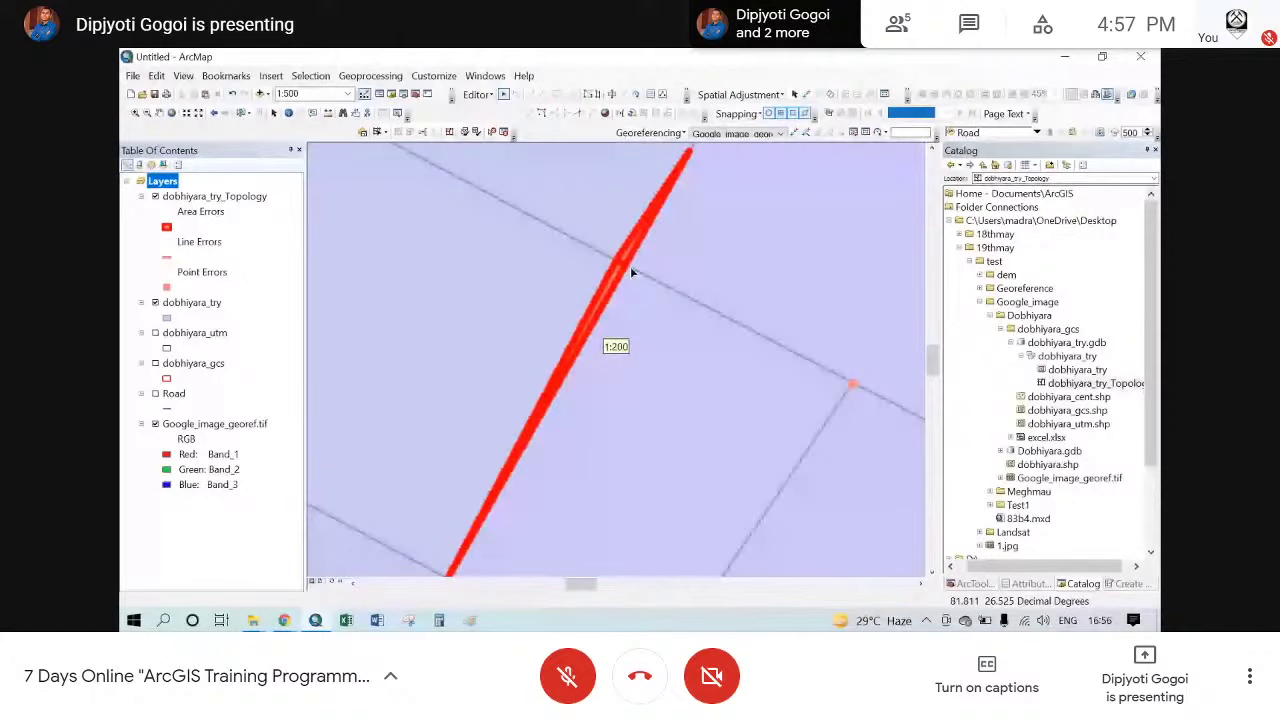
click(612, 286)
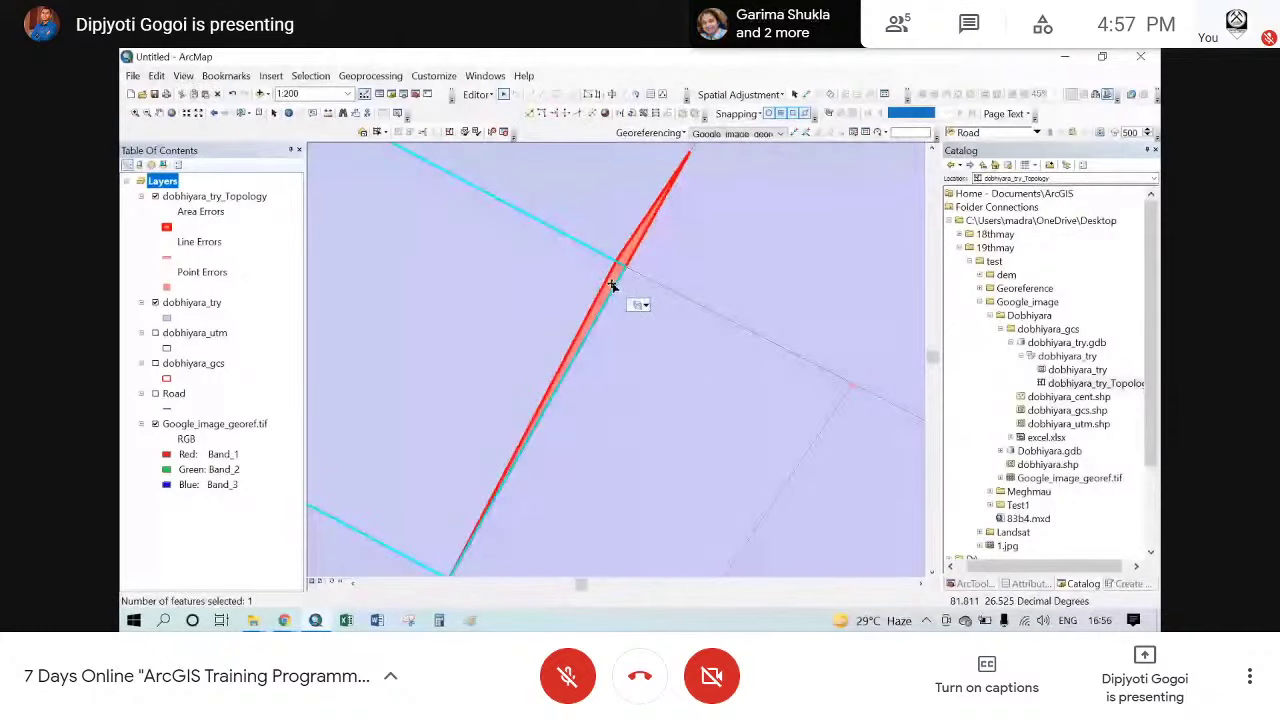
scroll(615, 280, up, 4)
scroll(675, 291, down, 3)
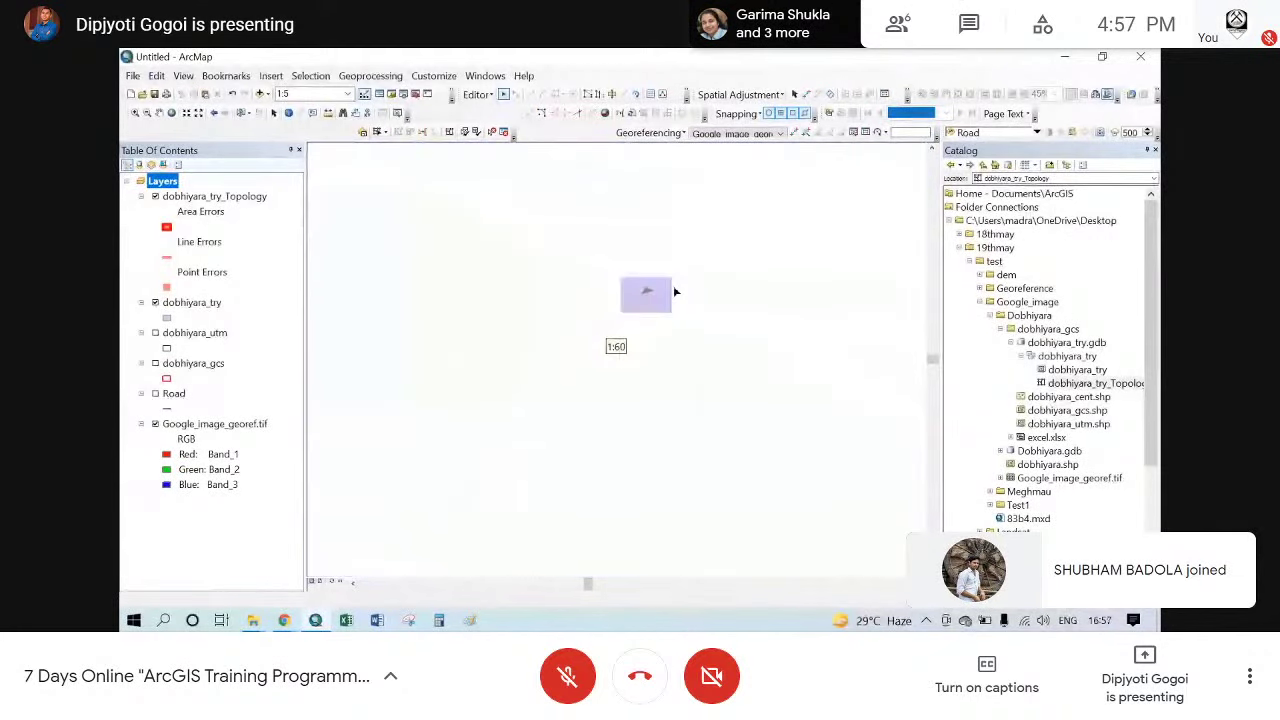
scroll(680, 270, down, 2)
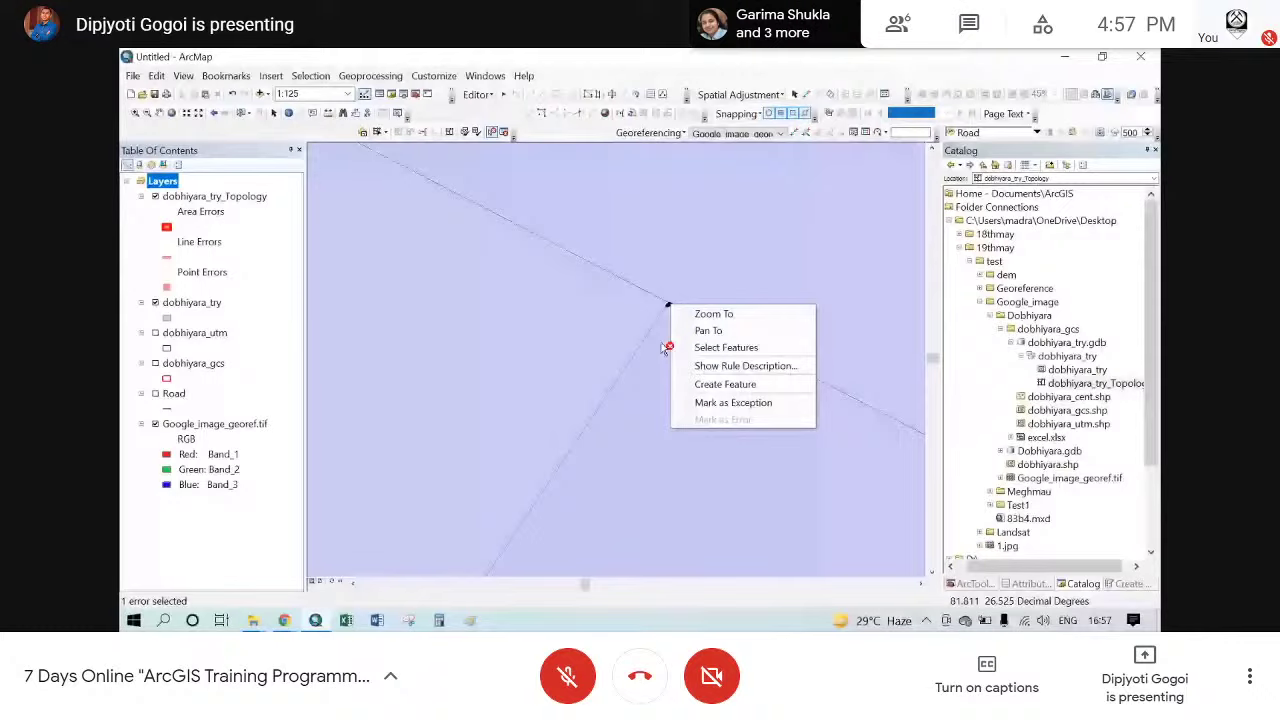
click(598, 370)
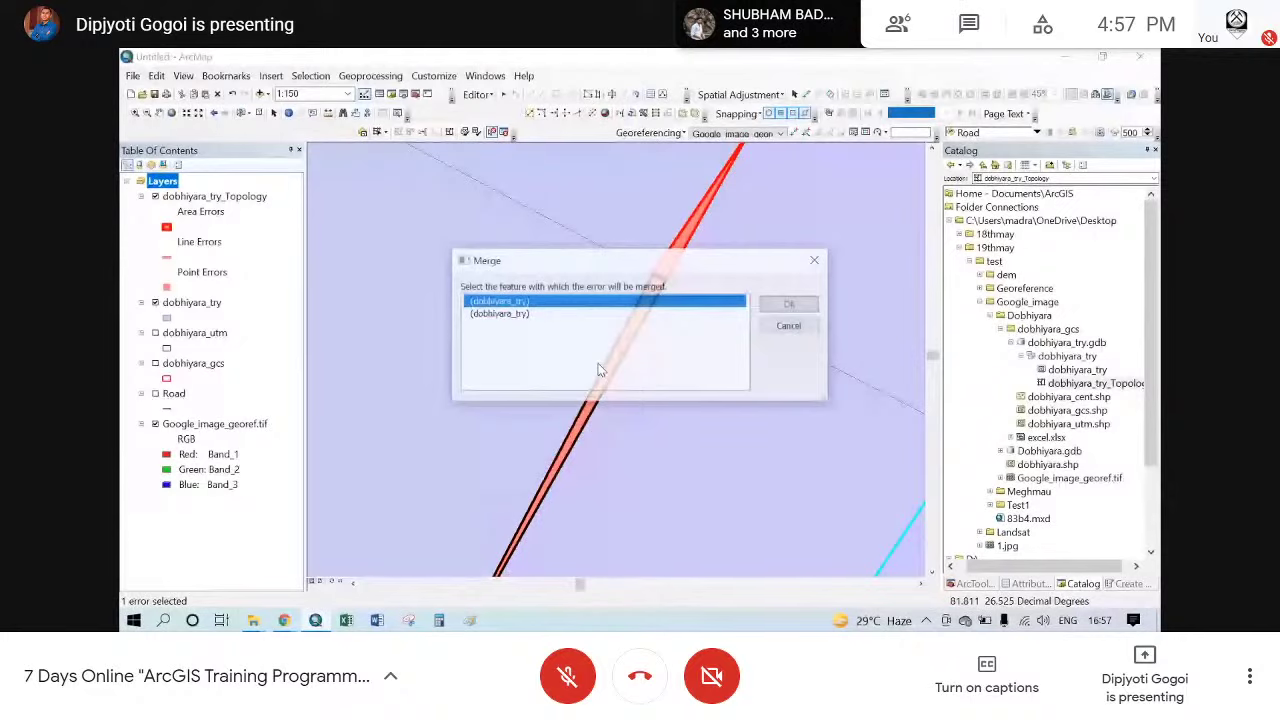
key(Return)
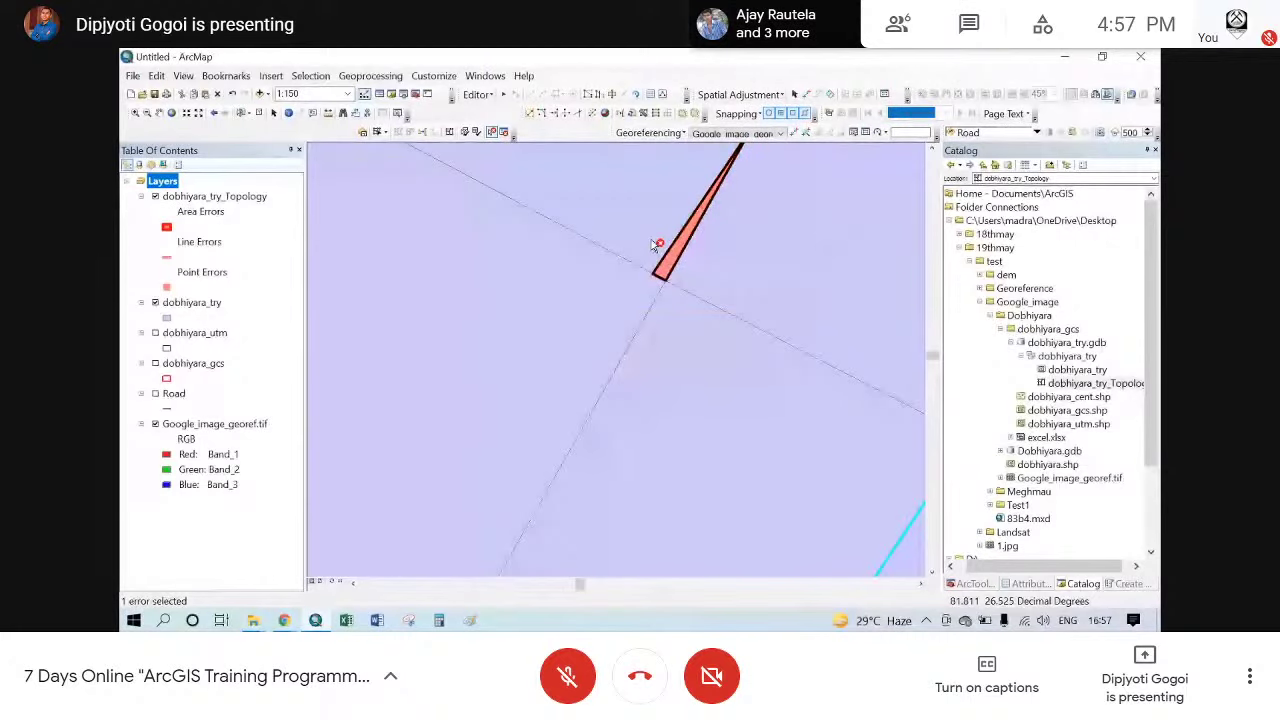
- Fix the short remaining overlap error at the parcel corner by merging it into the second listed dobhiyara_try feature
scroll(576, 246, up, 2)
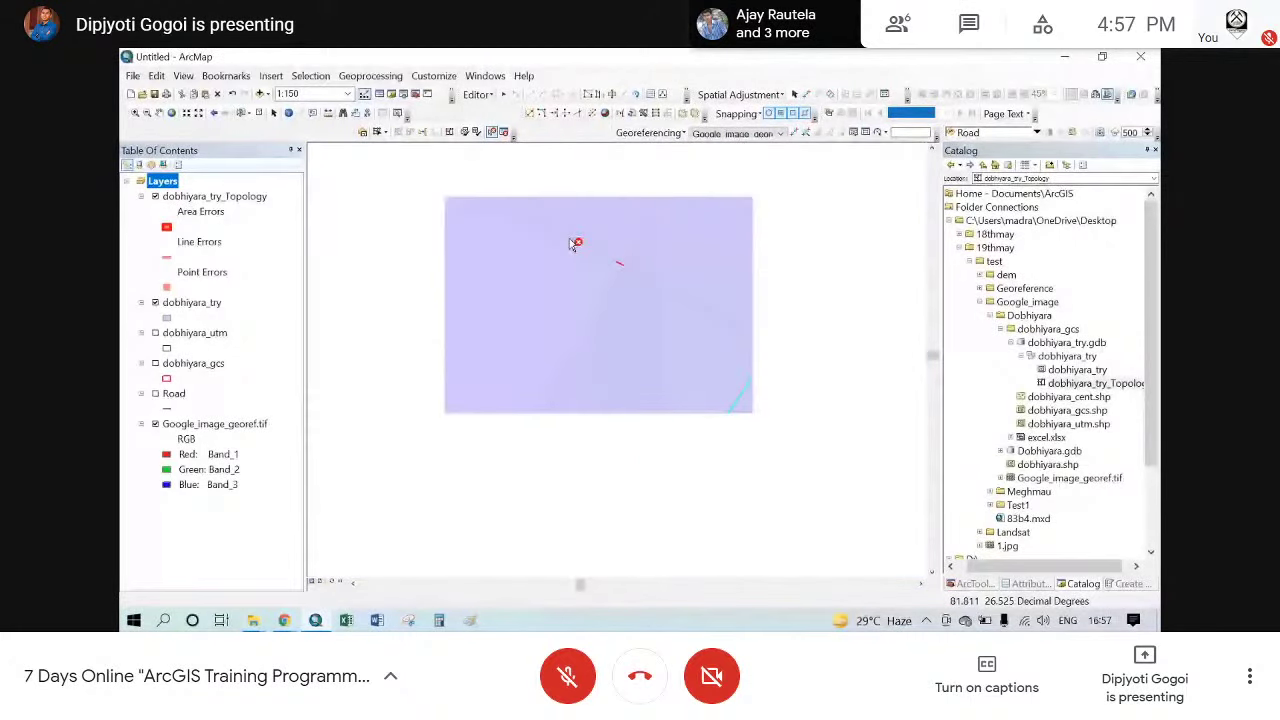
scroll(580, 247, down, 3)
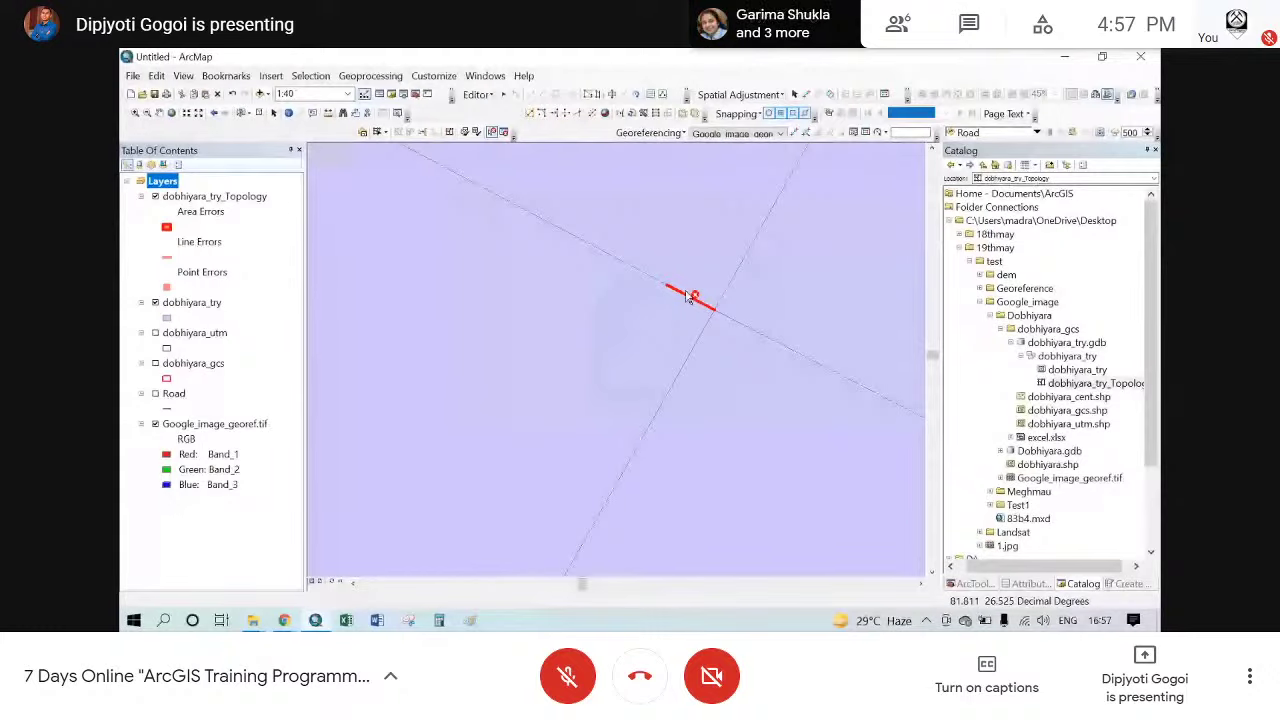
right_click(687, 297)
click(728, 372)
click(506, 316)
key(Return)
scroll(676, 218, up, 5)
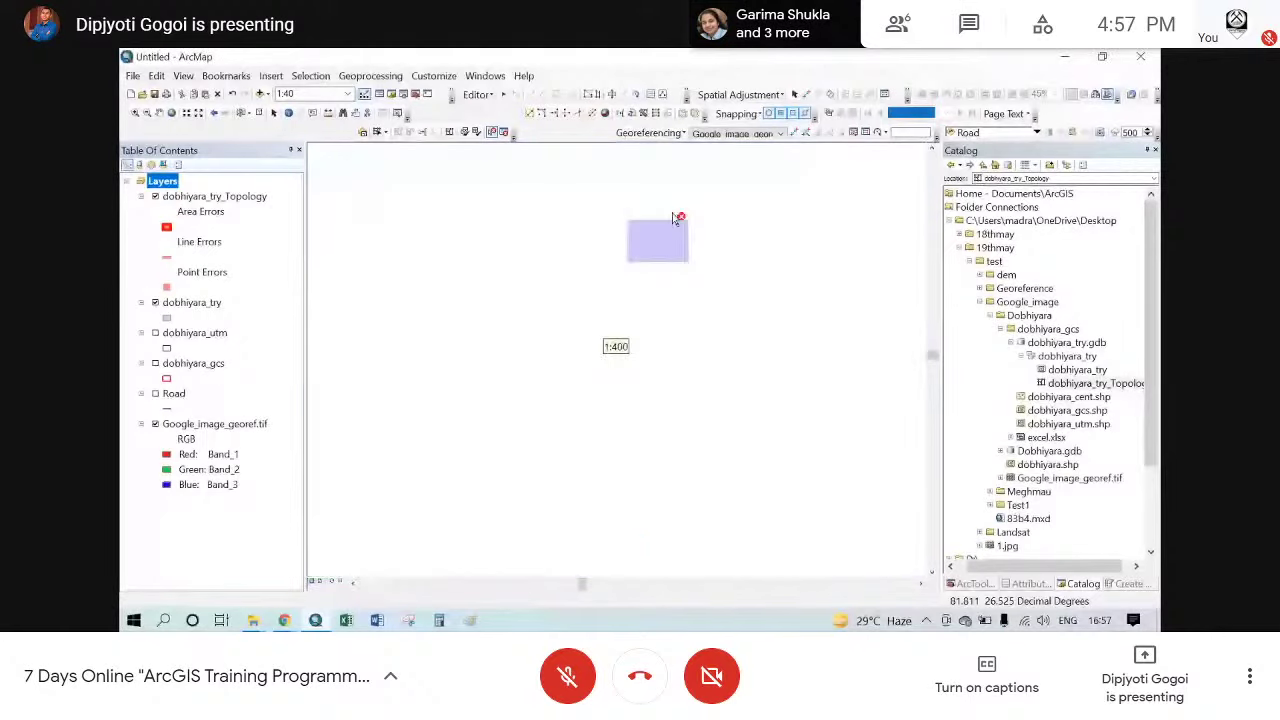
scroll(676, 218, up, 3)
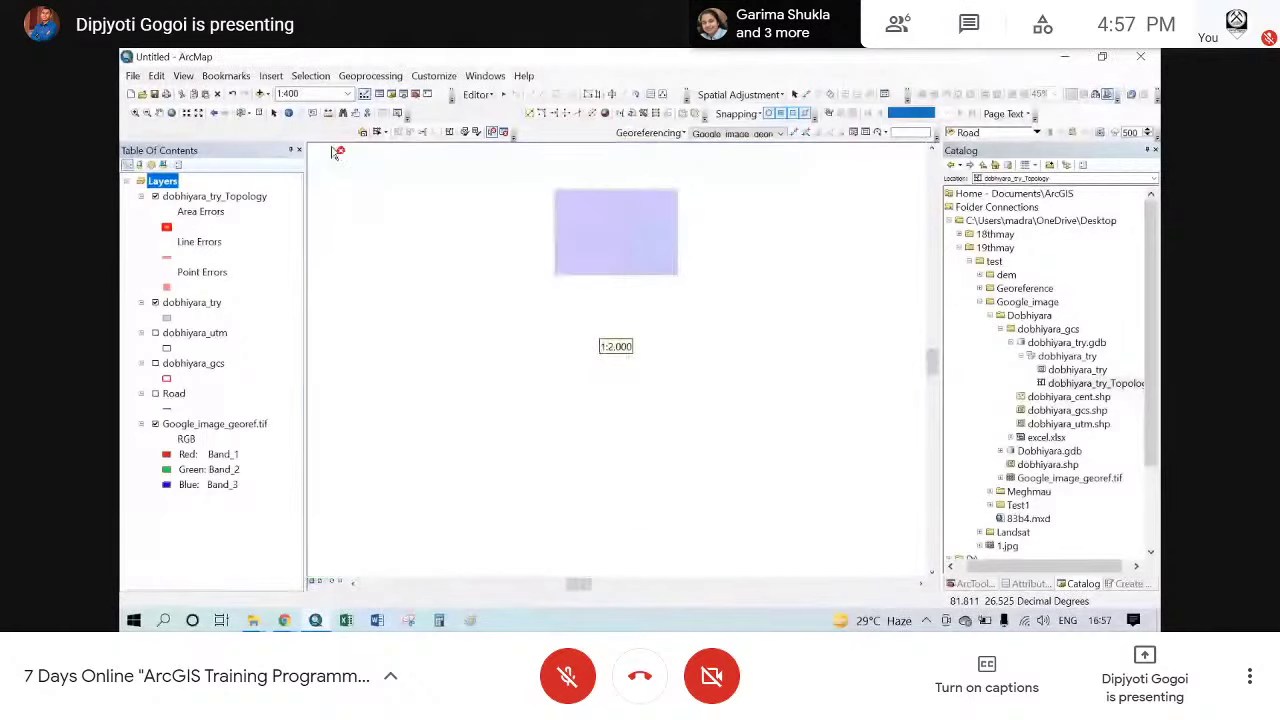
scroll(643, 302, up, 2)
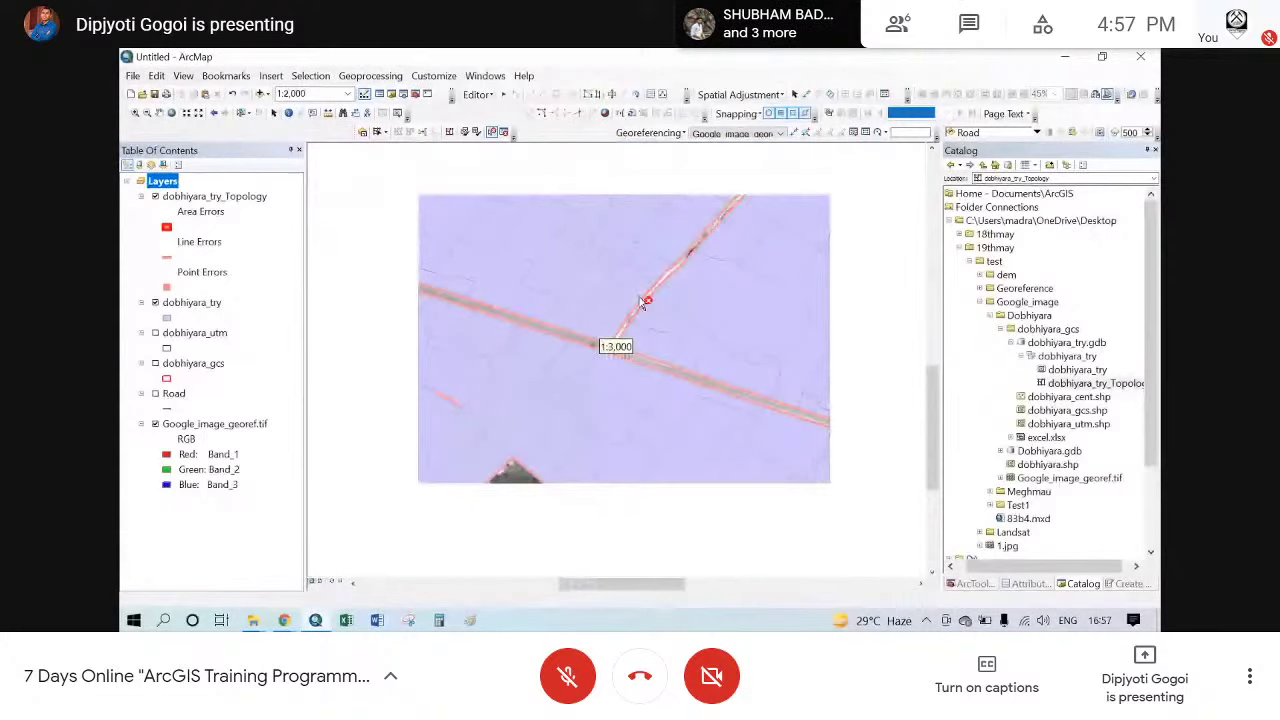
- Examine the topology errors across the whole dobhiyara_try parcel map and along the road corridors
scroll(643, 302, up, 3)
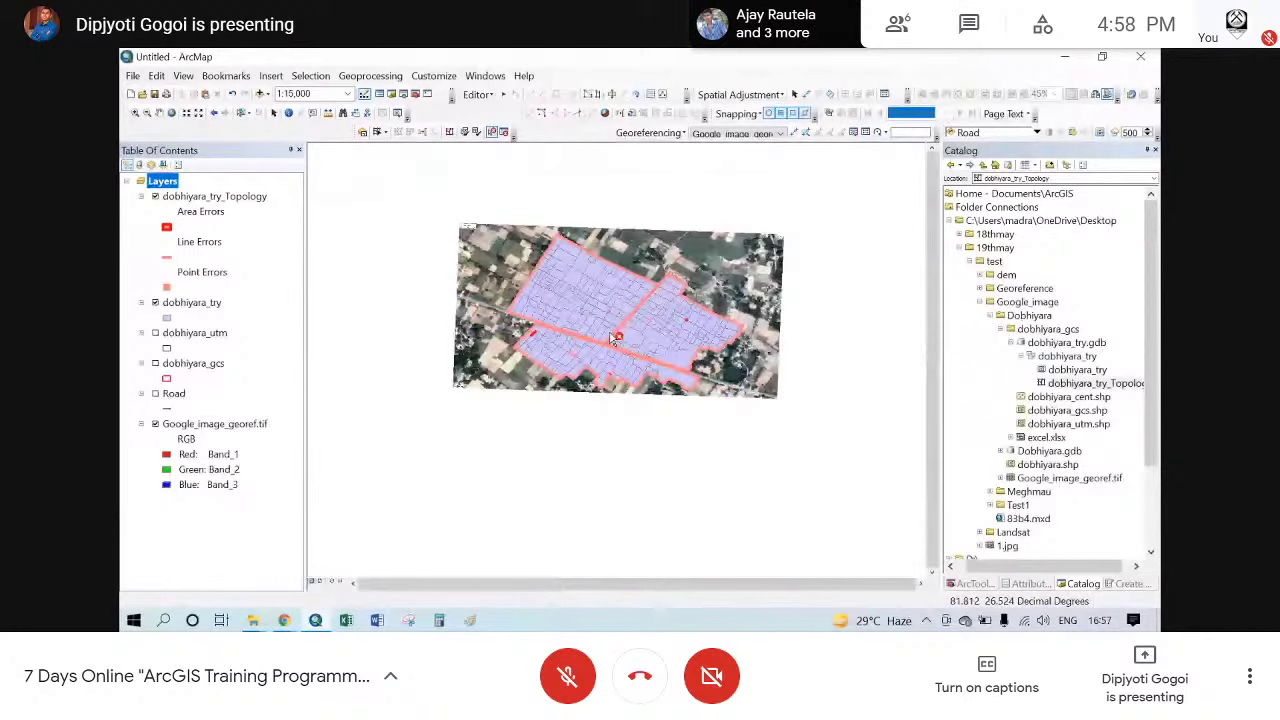
scroll(617, 337, down, 3)
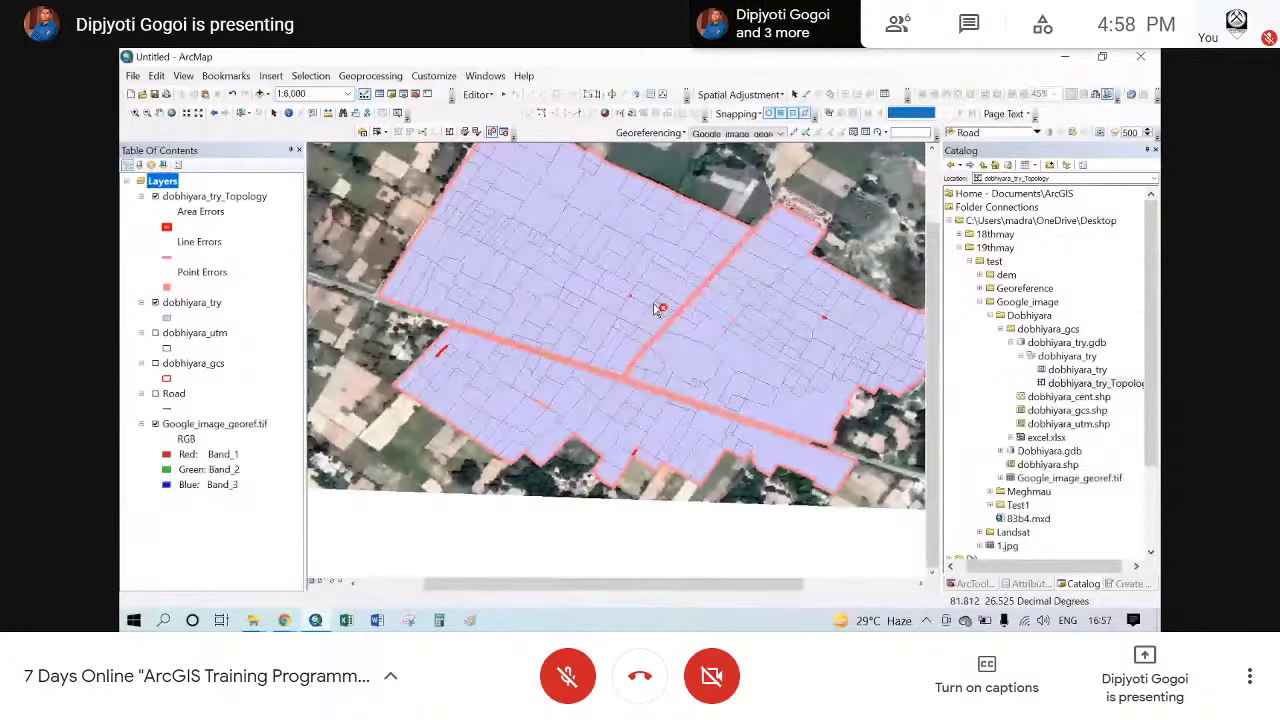
drag(654, 310, 650, 268)
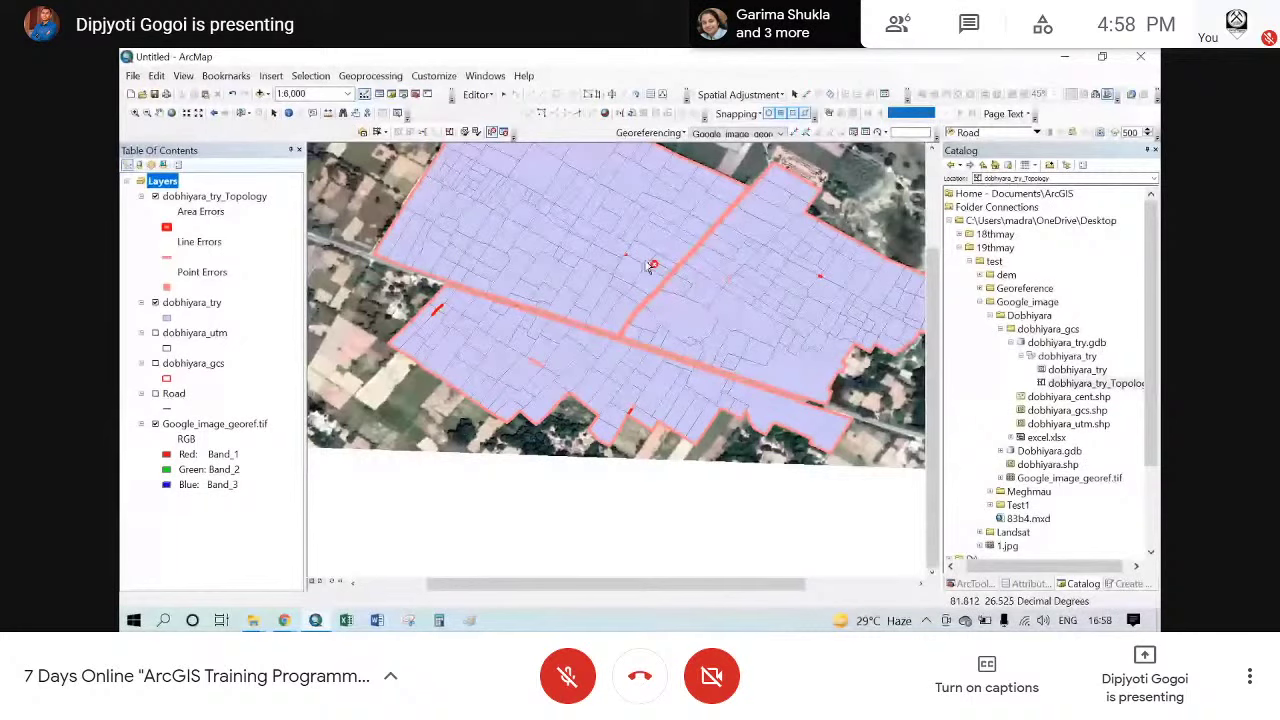
scroll(650, 266, up, 1)
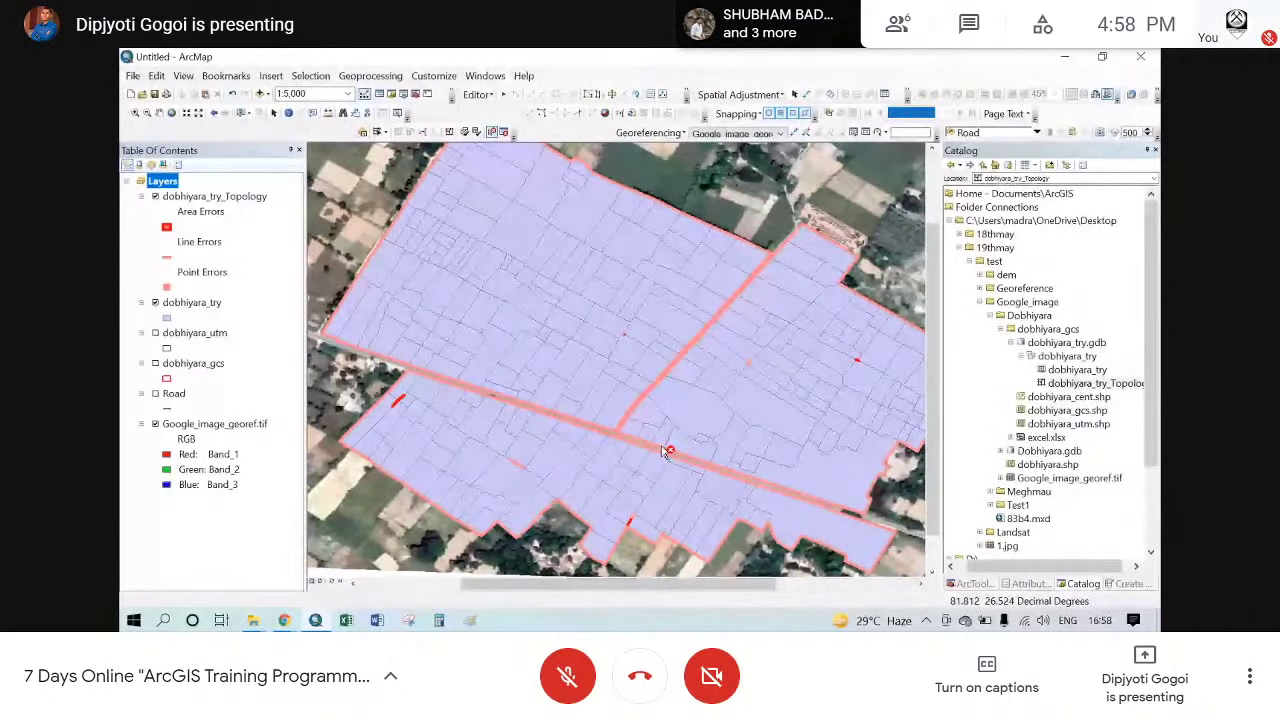
scroll(457, 229, up, 2)
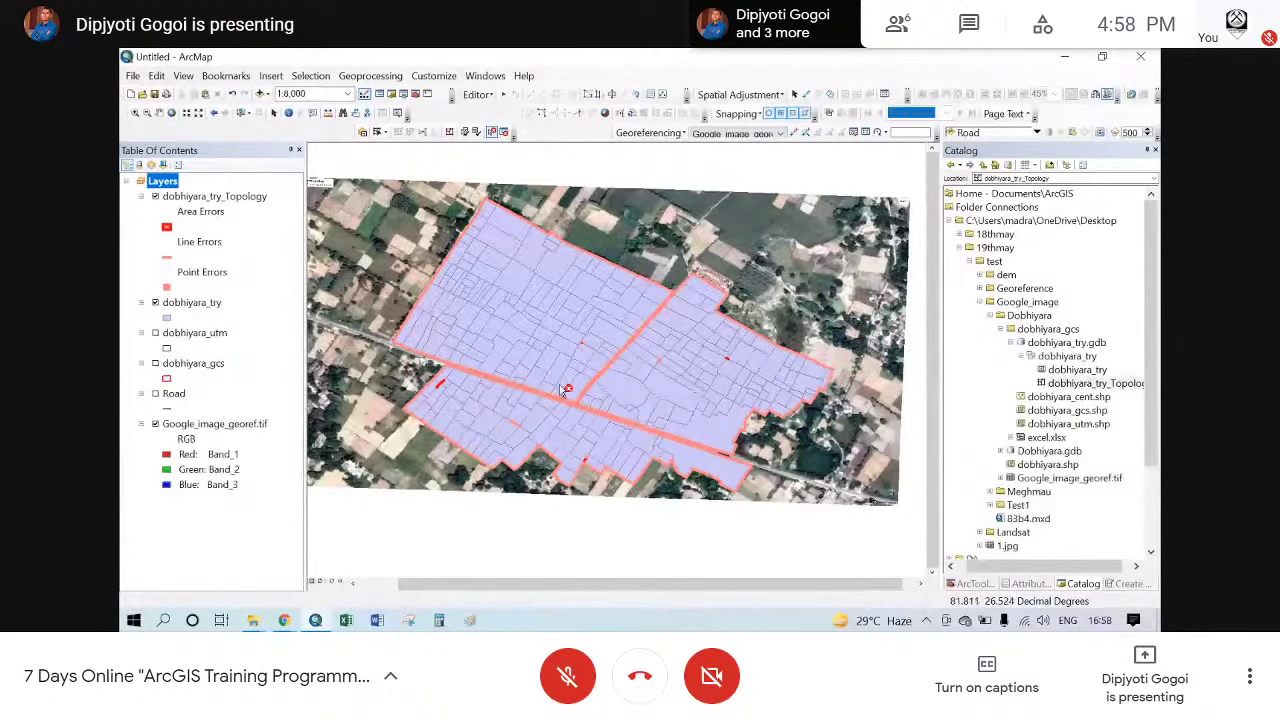
scroll(565, 390, up, 2)
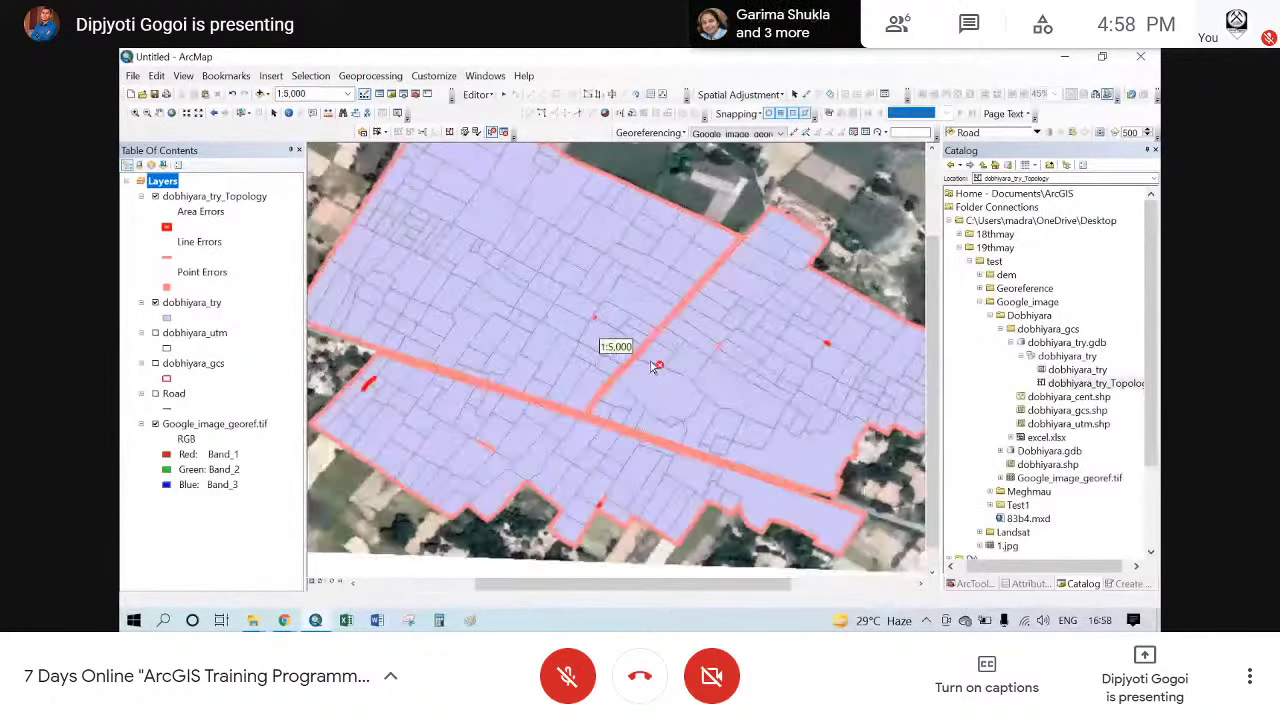
scroll(520, 350, down, 1)
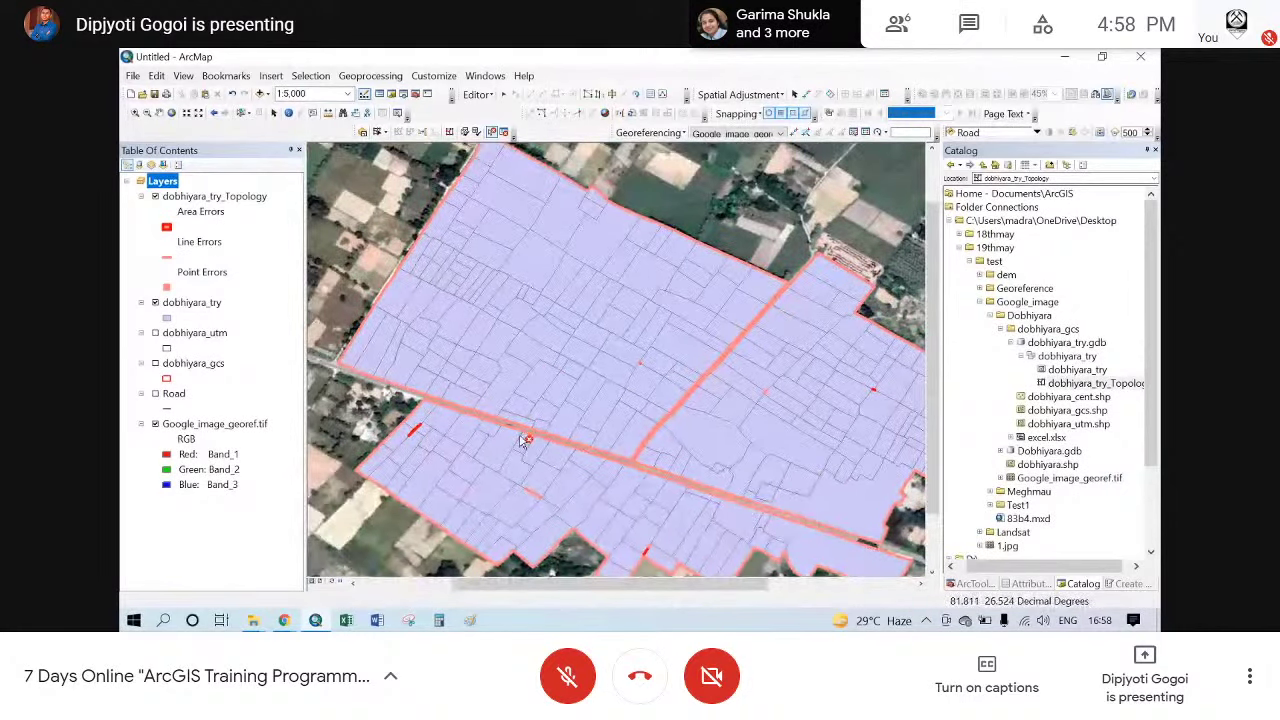
drag(730, 478, 685, 379)
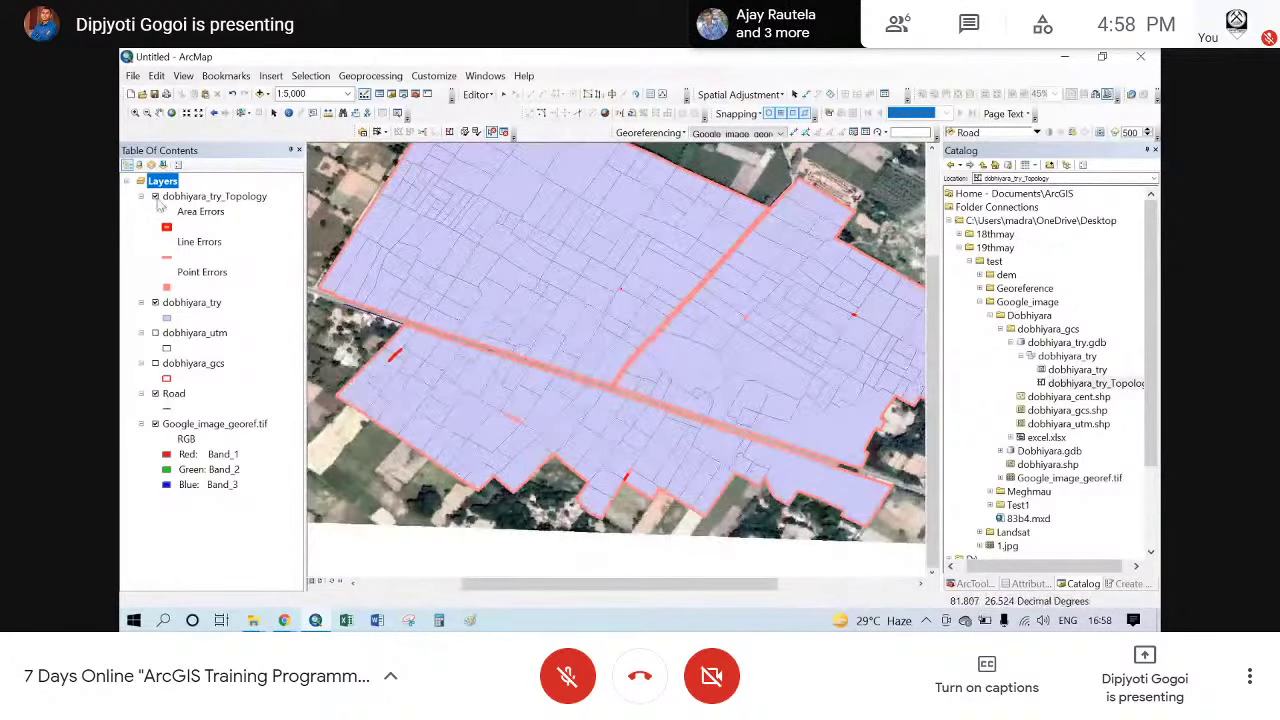
- Show only the Road layer by hiding dobhiyara_try_Topology, dobhiyara_try and Google_image_georef.tif
click(155, 197)
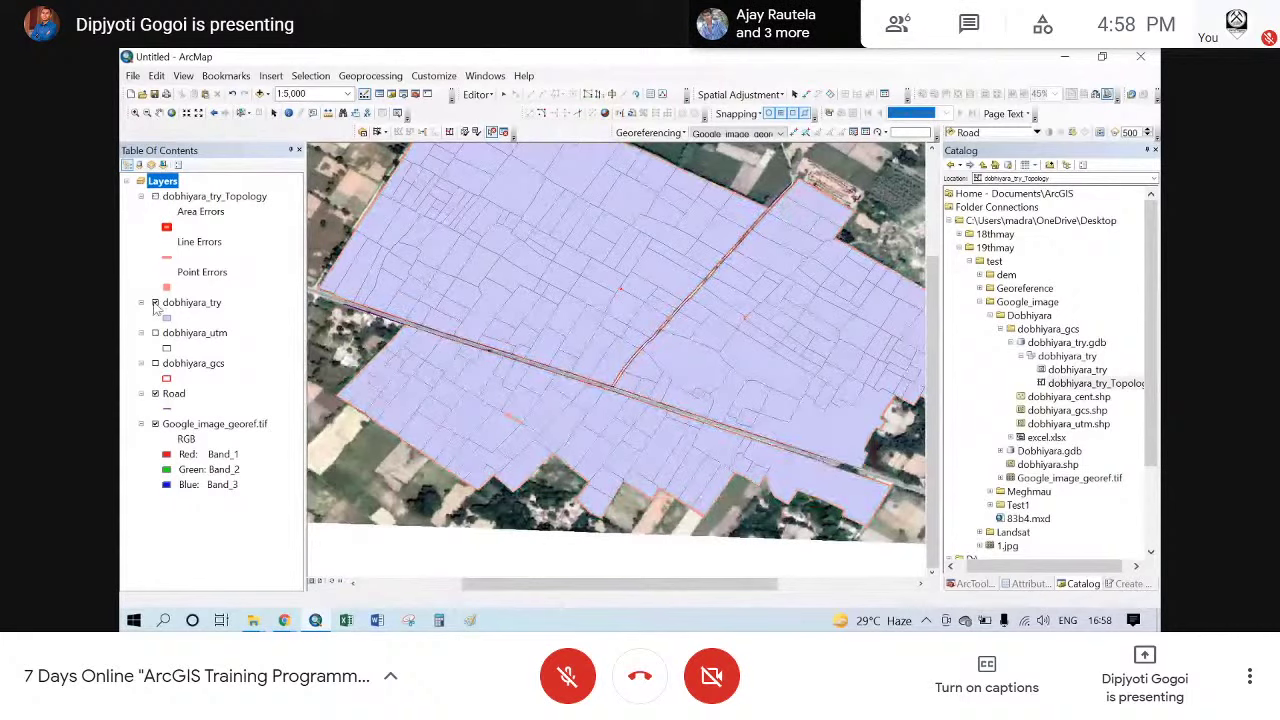
click(155, 303)
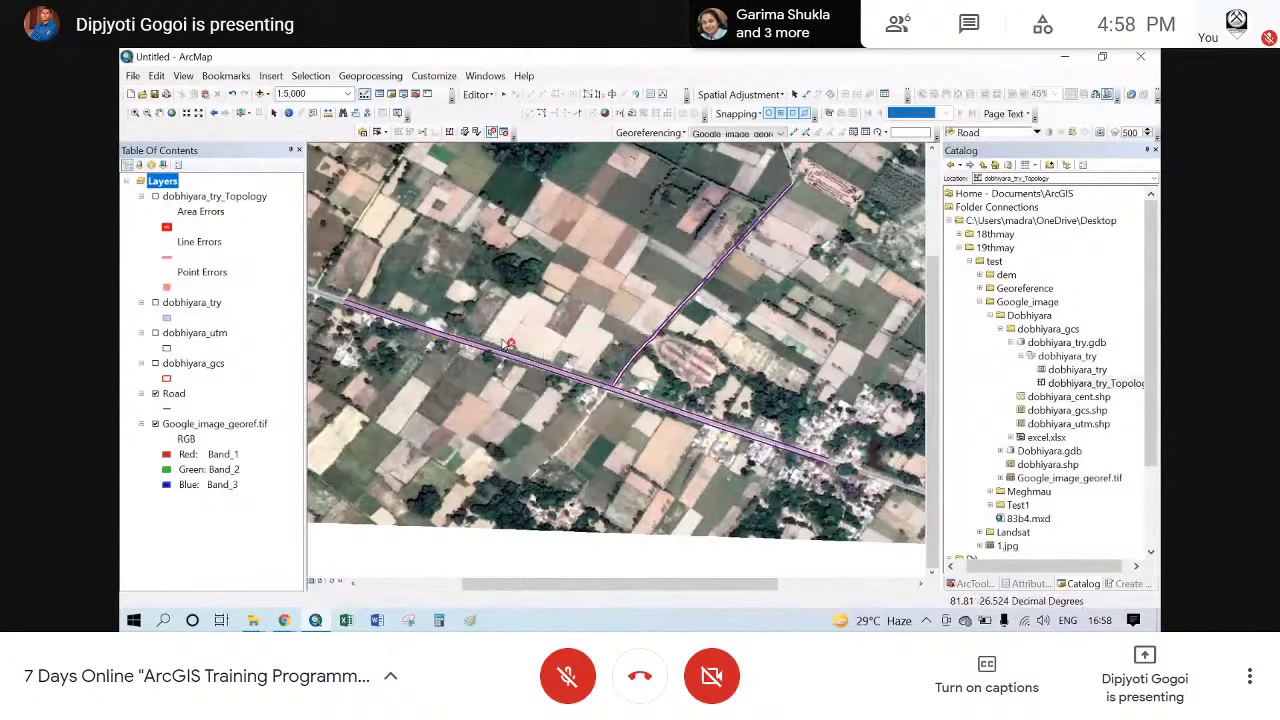
drag(431, 339, 470, 341)
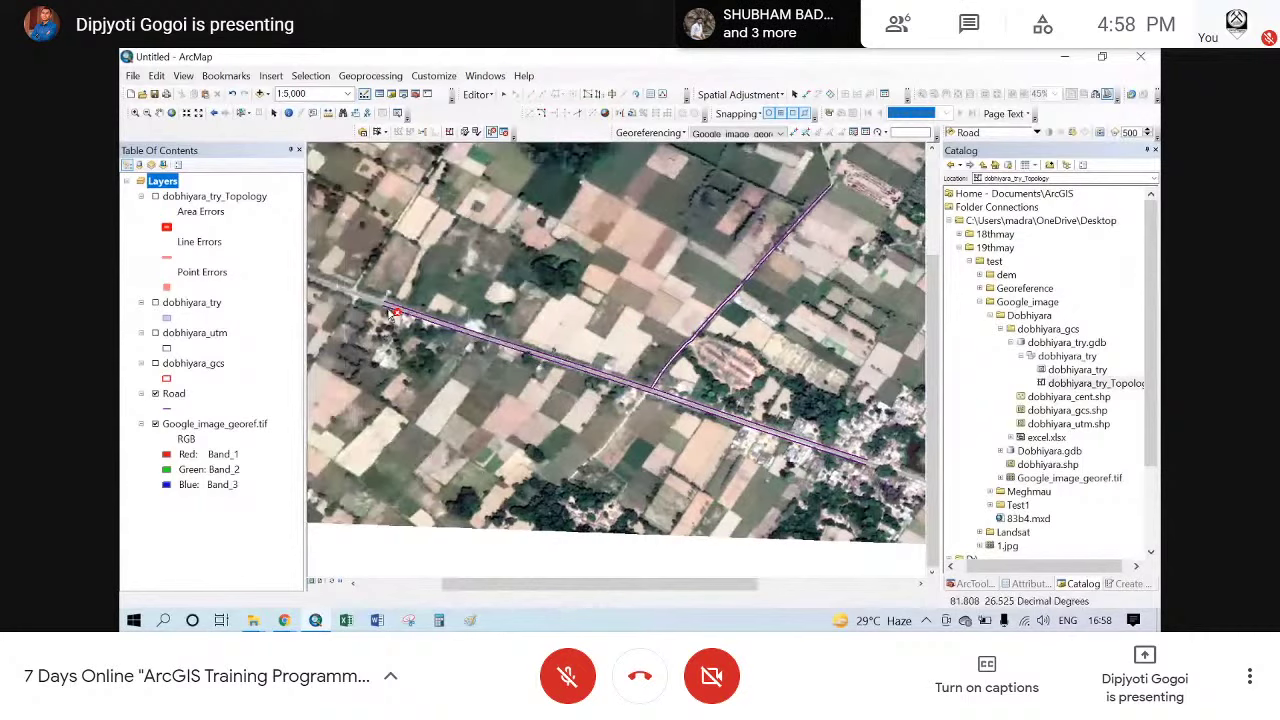
scroll(393, 313, down, 1)
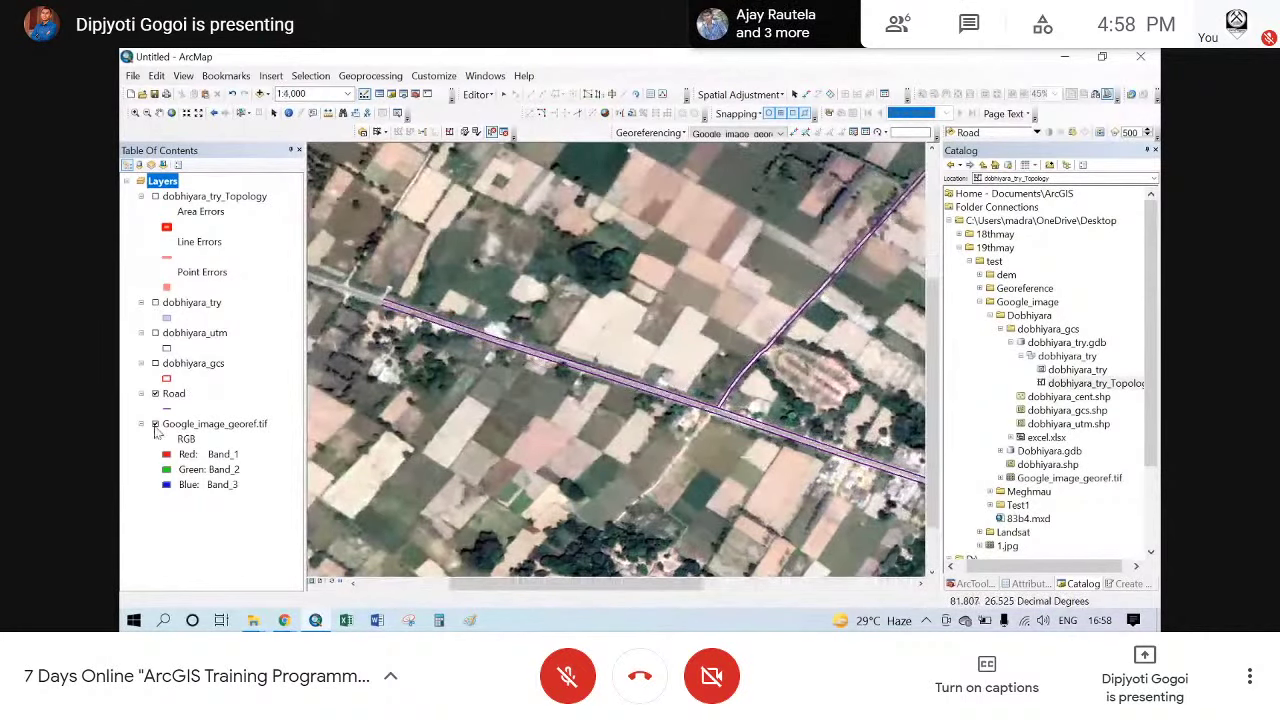
click(155, 425)
drag(819, 306, 764, 329)
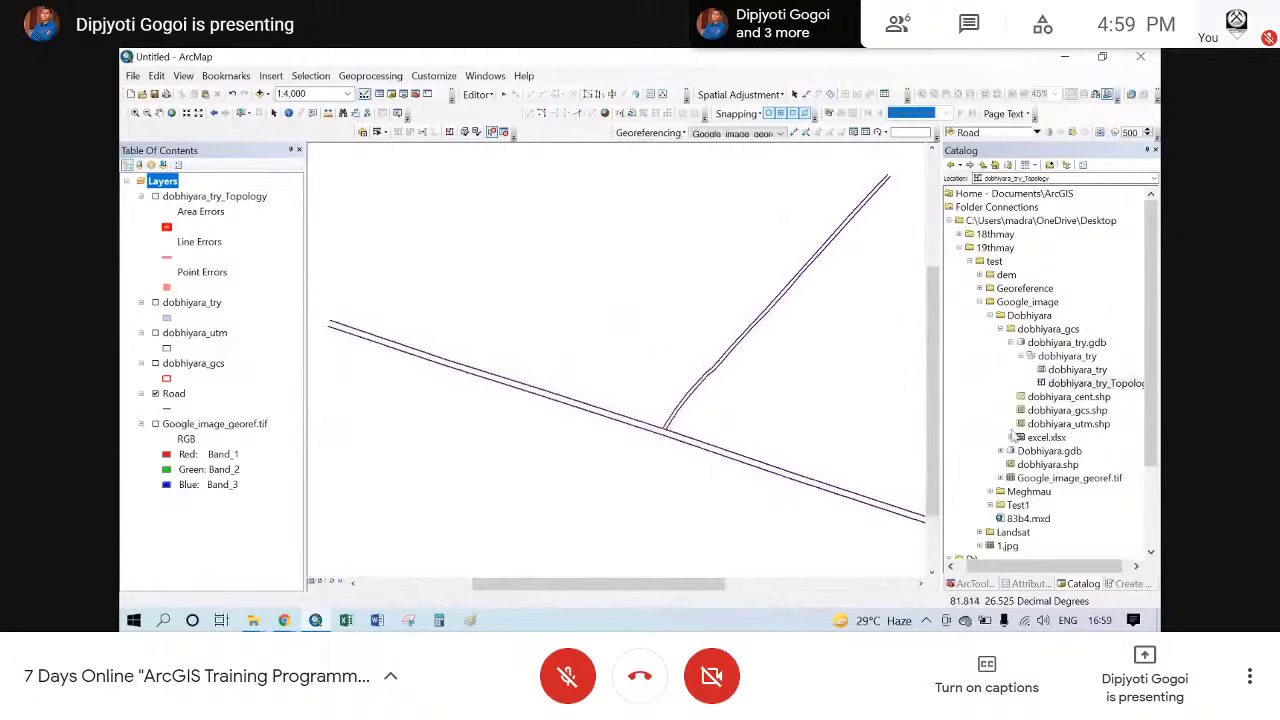
- Examine the open ends of the double road lines and compare the western end with the dobhiyara_try parcels
click(976, 584)
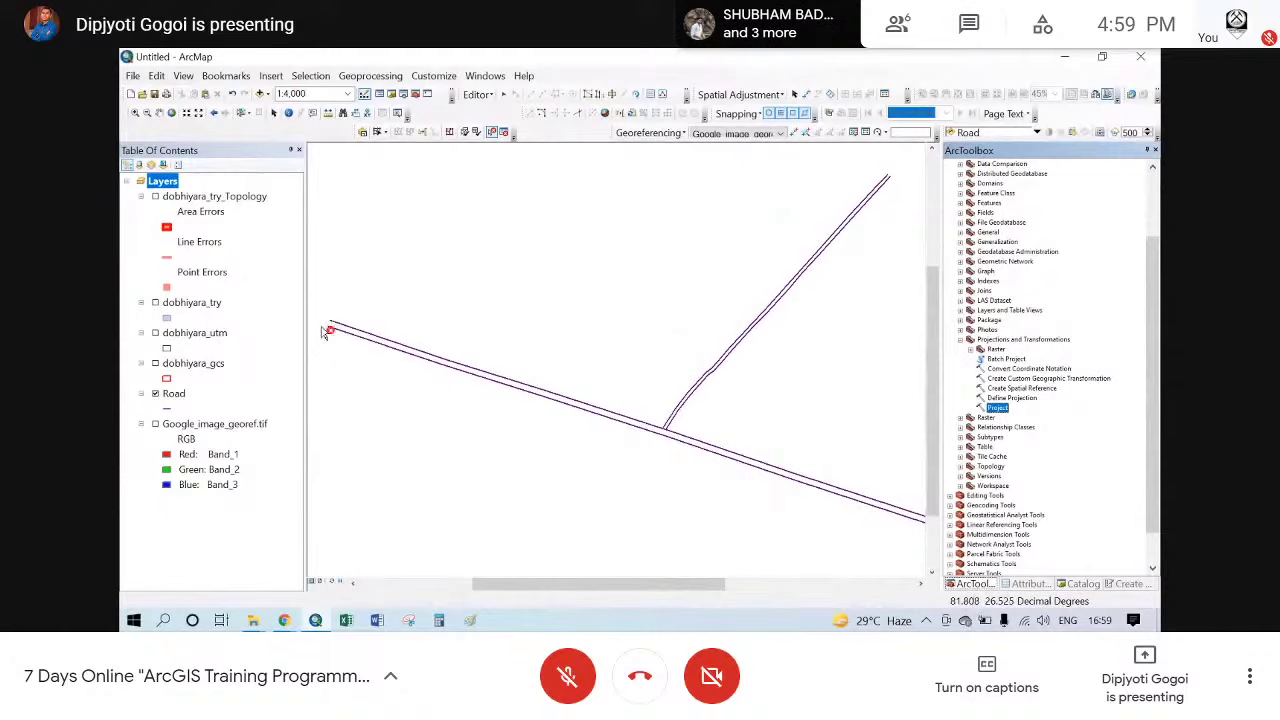
scroll(323, 332, down, 1)
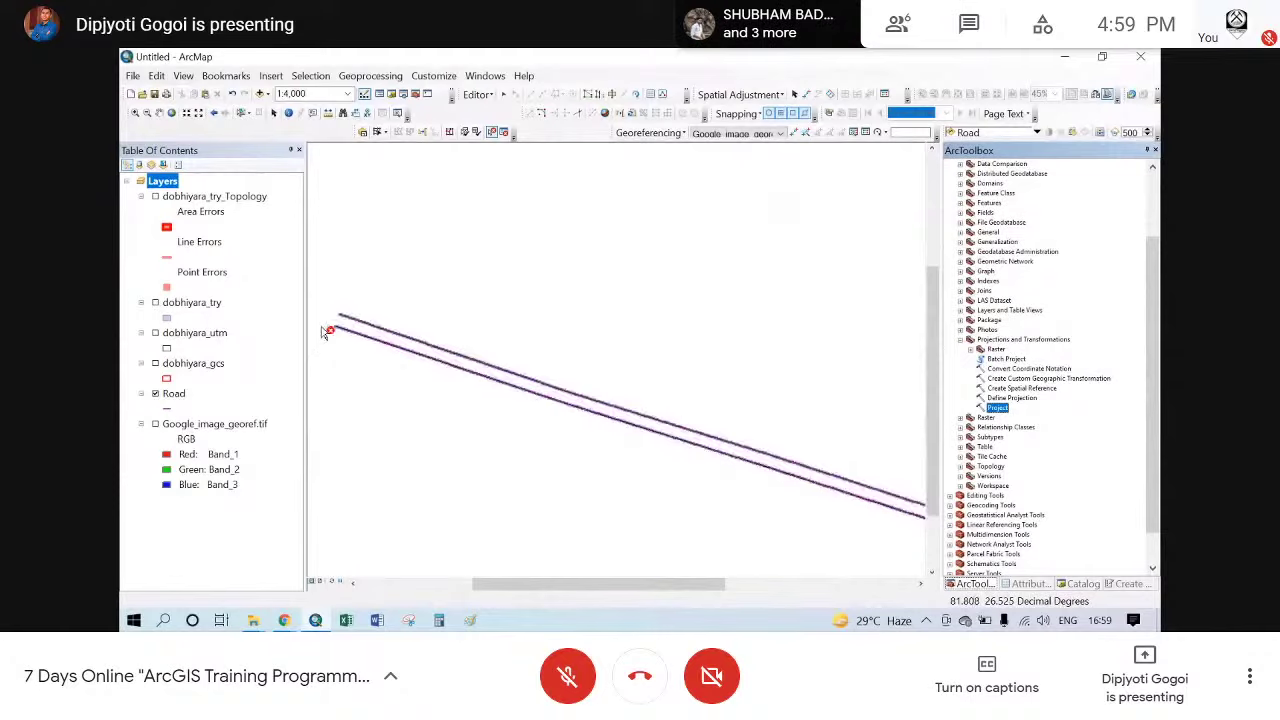
scroll(323, 332, down, 1)
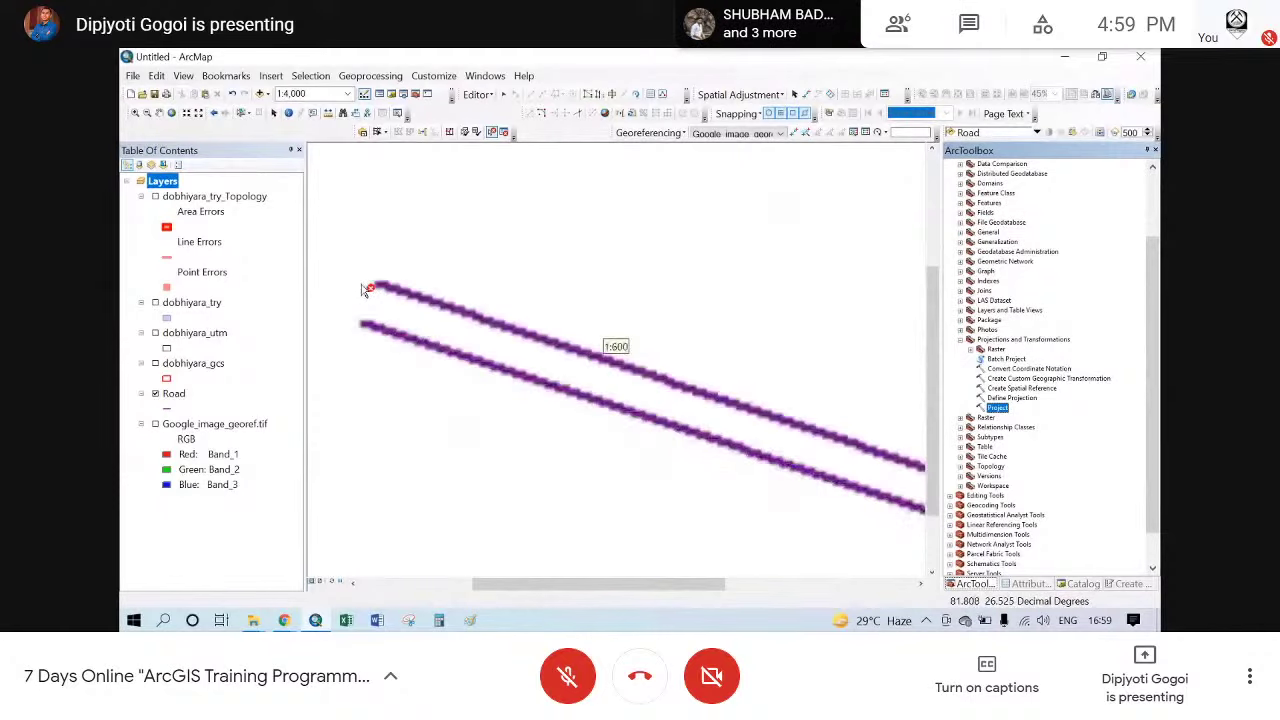
click(155, 303)
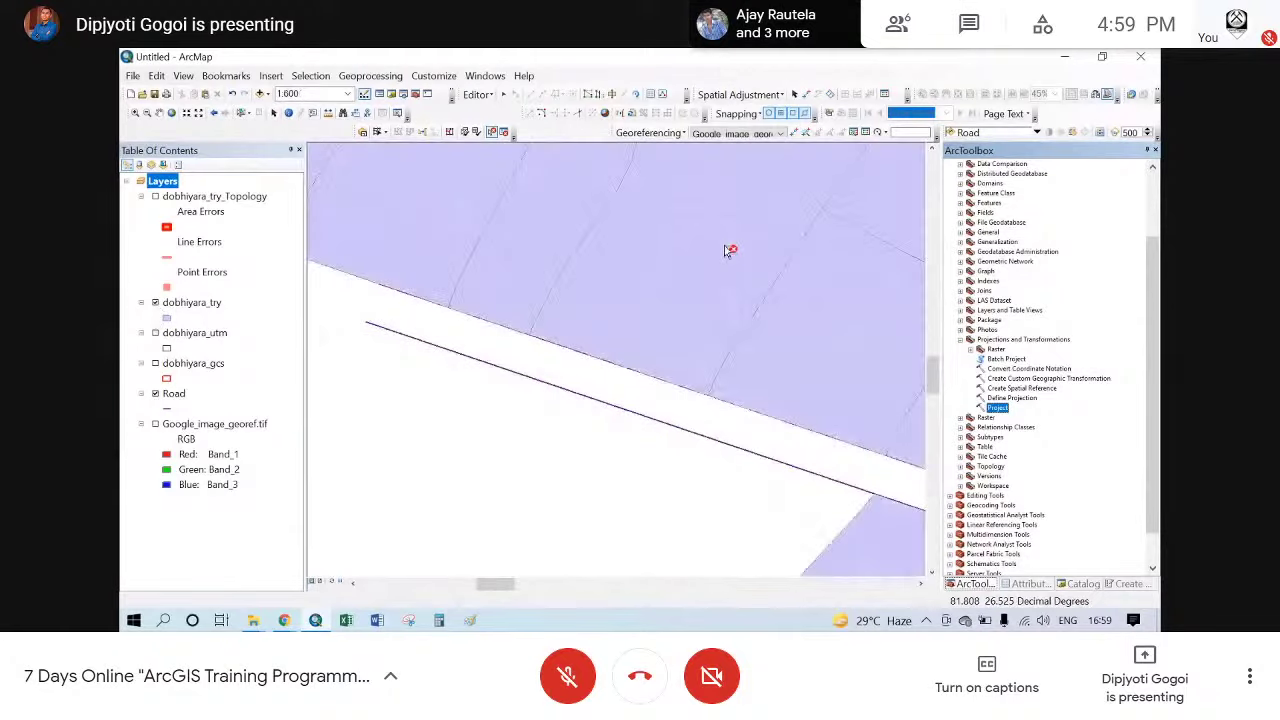
click(729, 250)
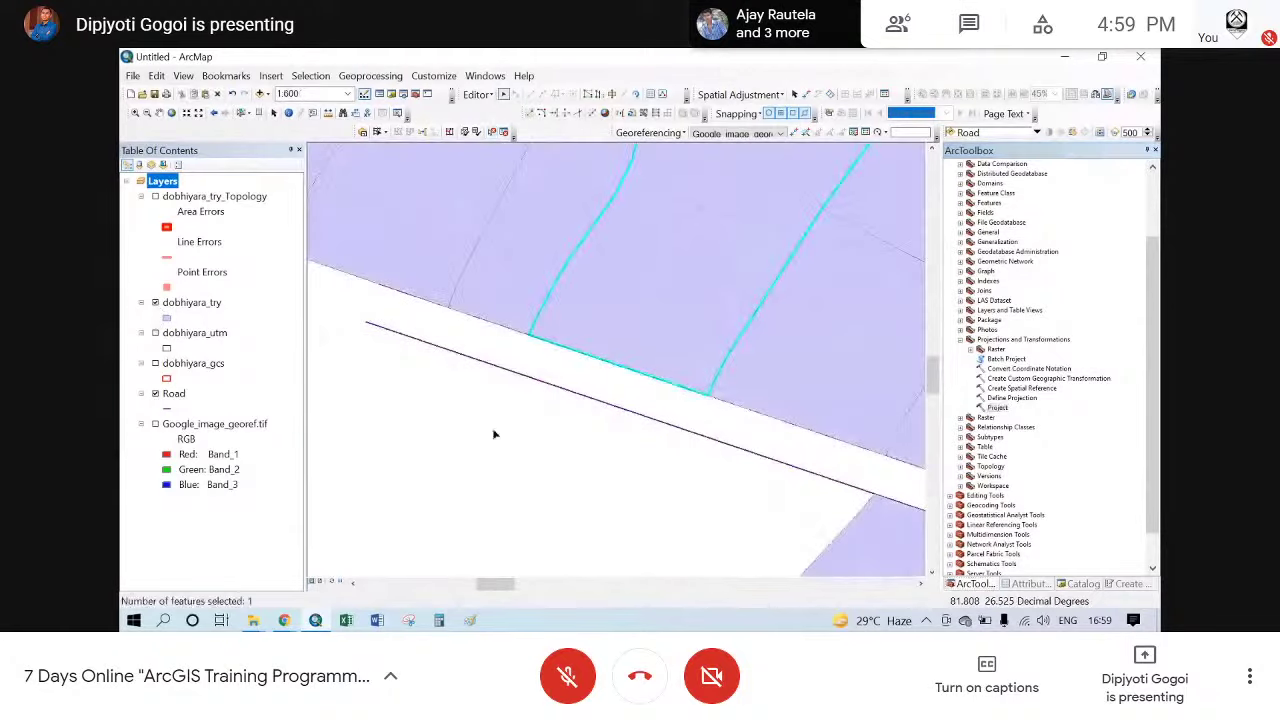
scroll(612, 308, up, 3)
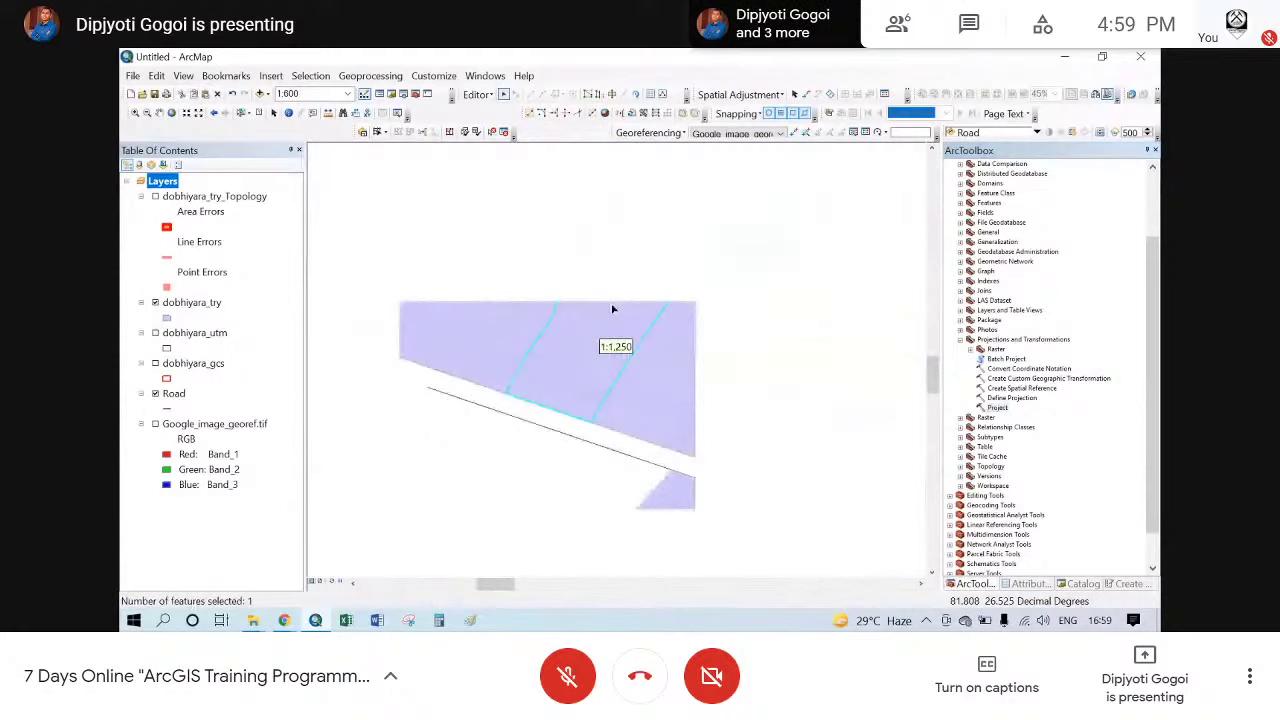
click(397, 428)
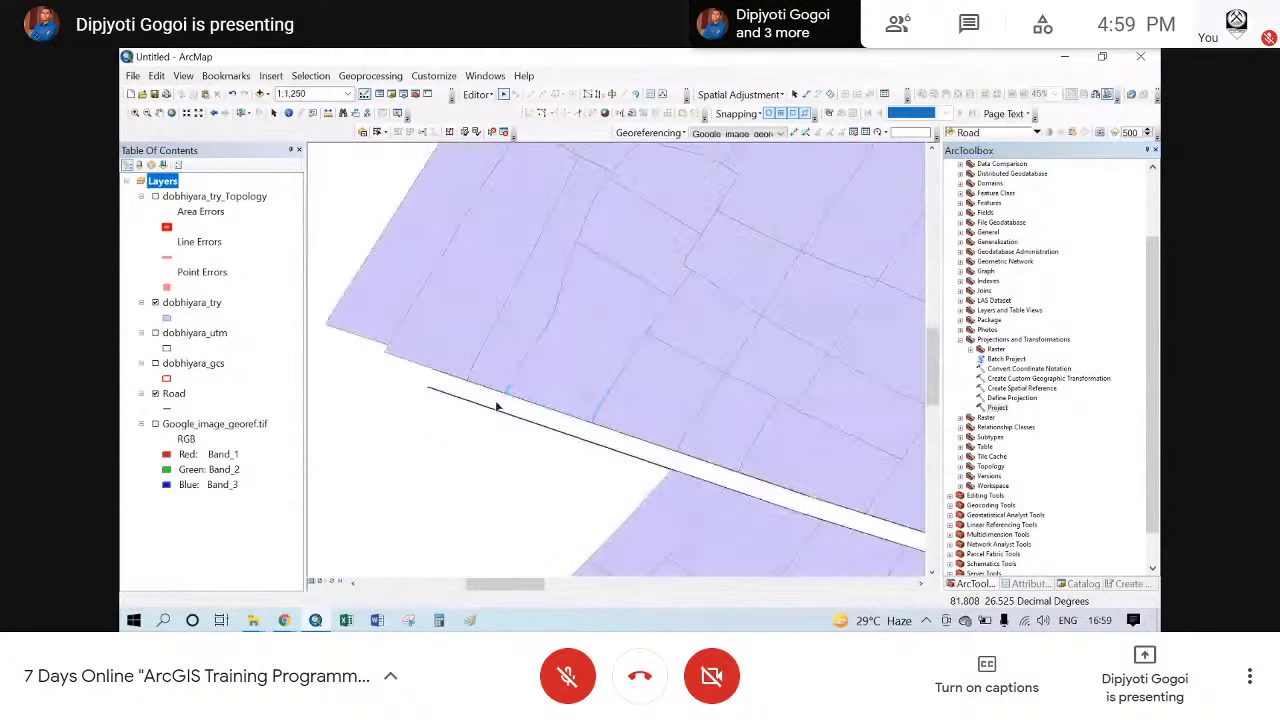
click(155, 302)
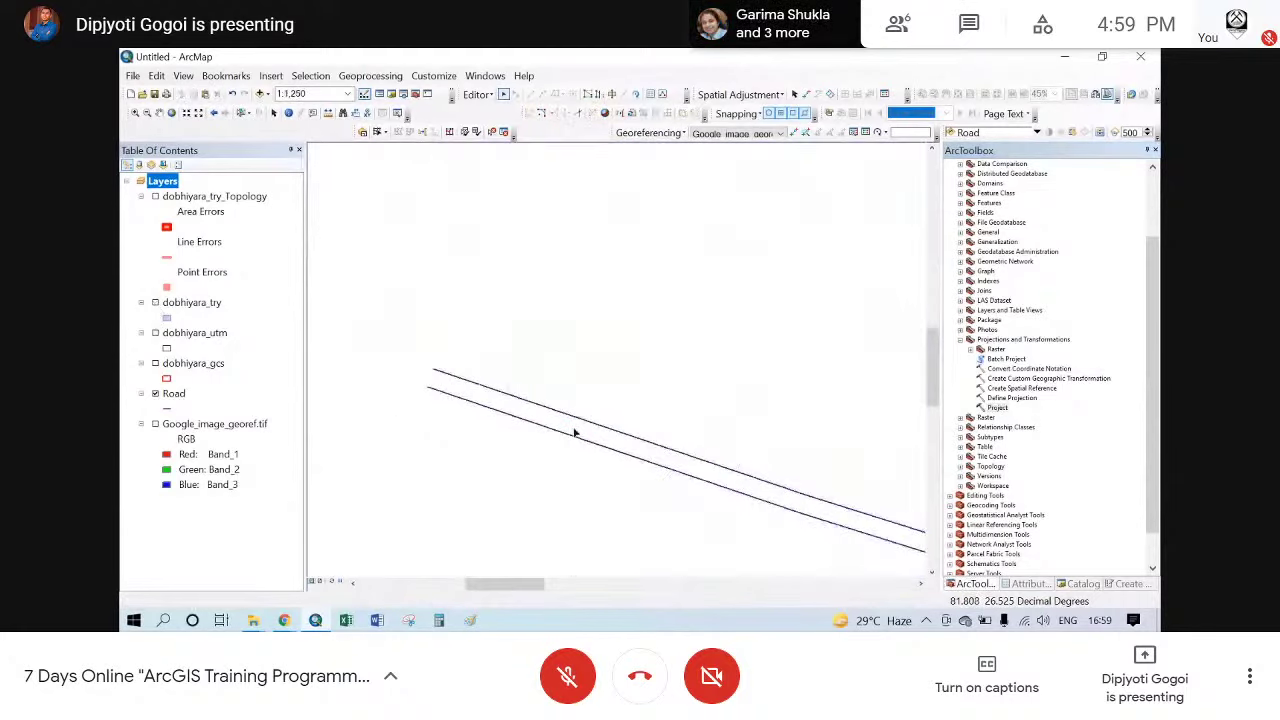
scroll(451, 334, up, 2)
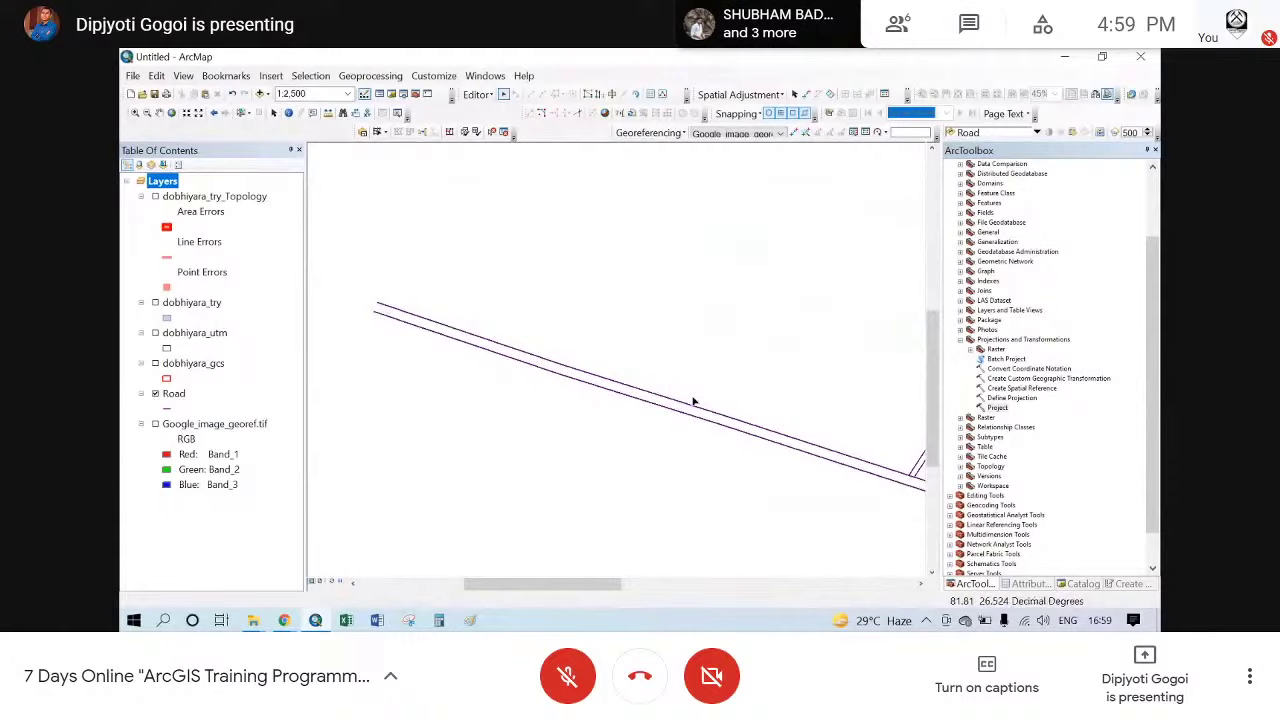
drag(693, 402, 397, 356)
drag(588, 487, 397, 356)
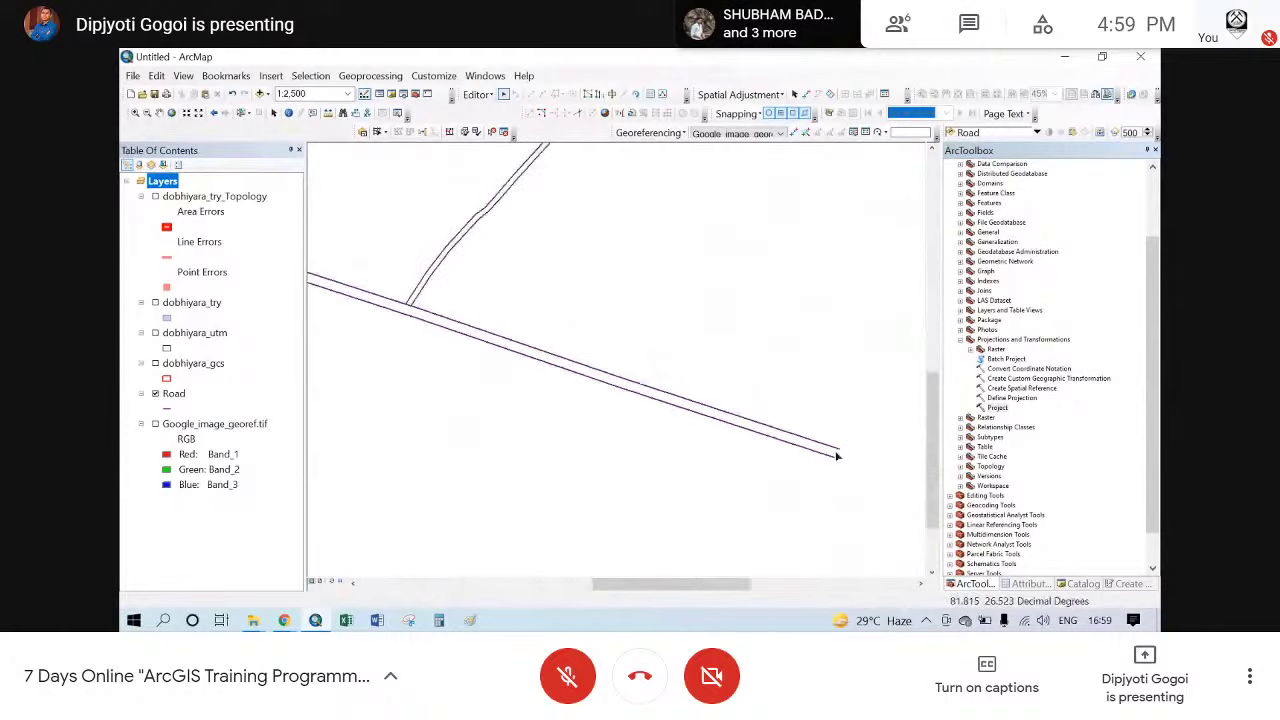
drag(410, 305, 910, 462)
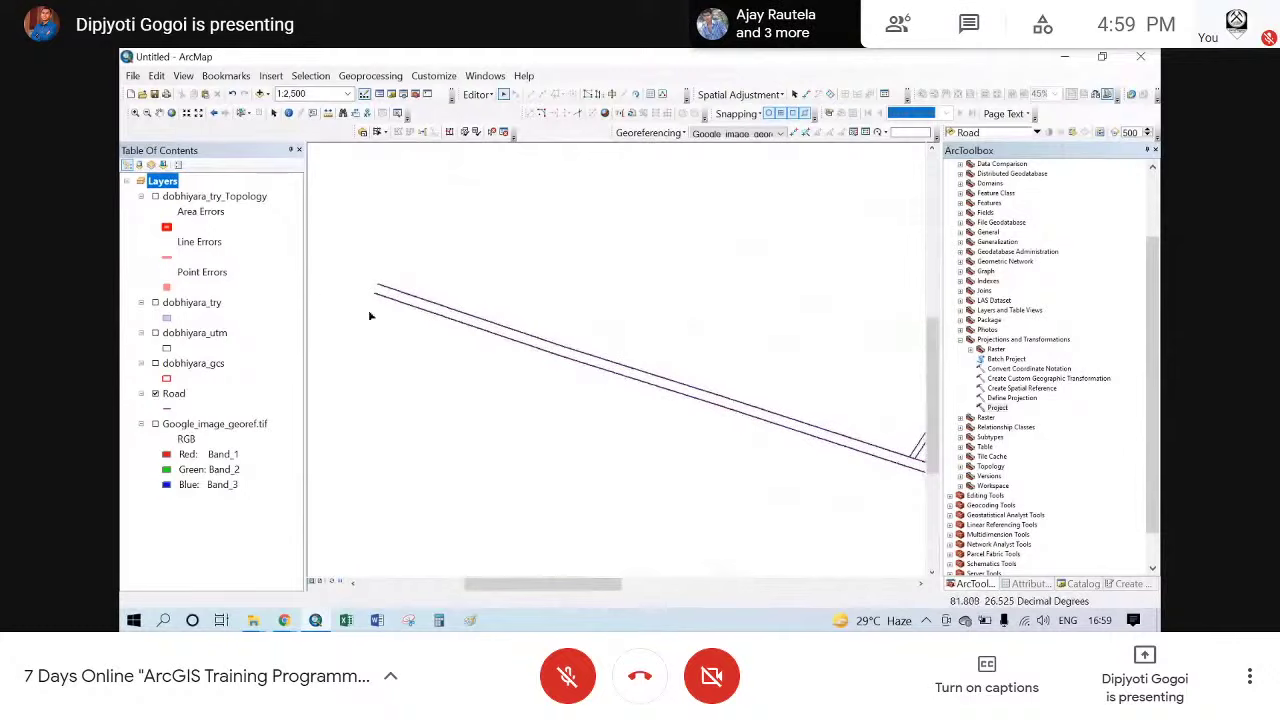
scroll(353, 279, down, 5)
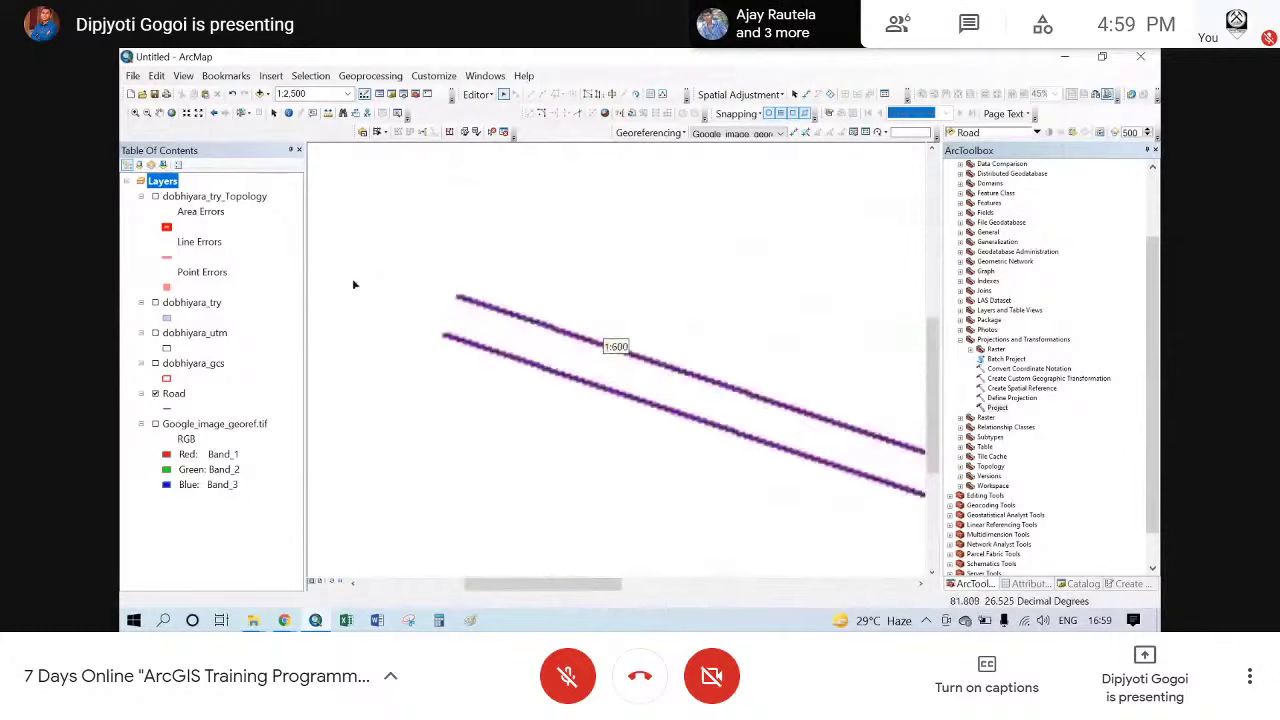
- Stop the current edit session on the parcel data
right_click(174, 396)
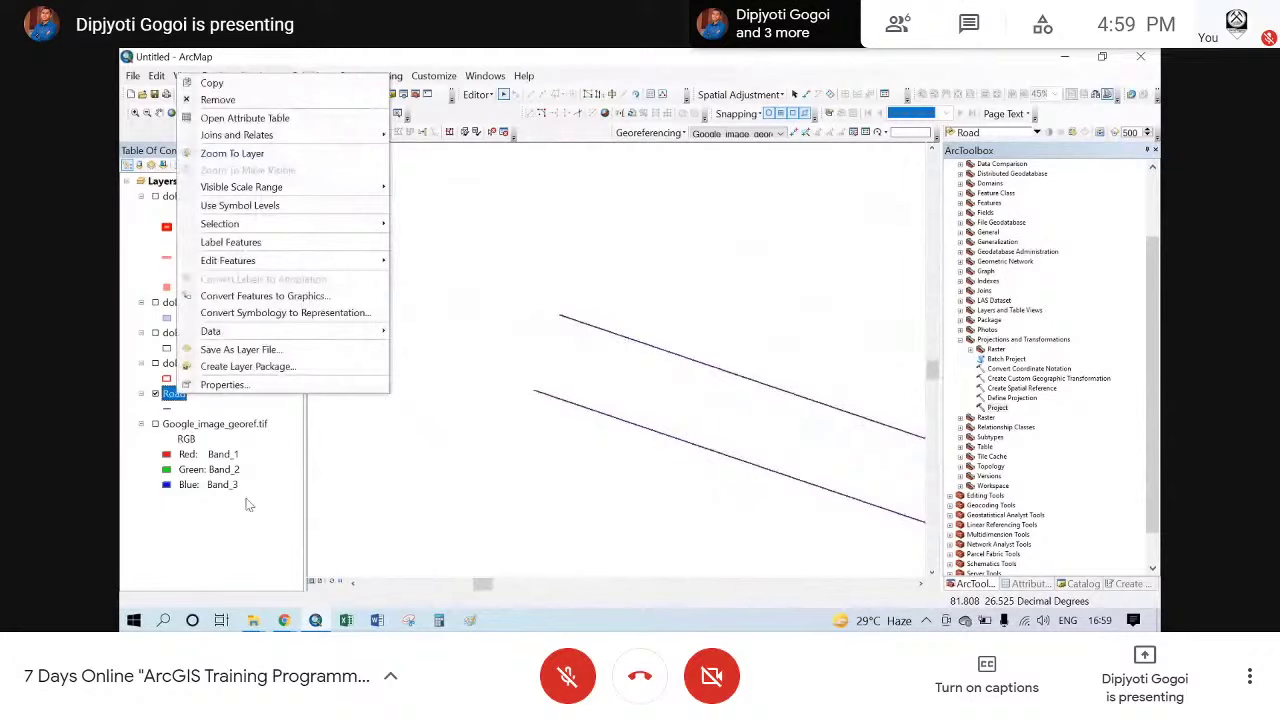
click(477, 95)
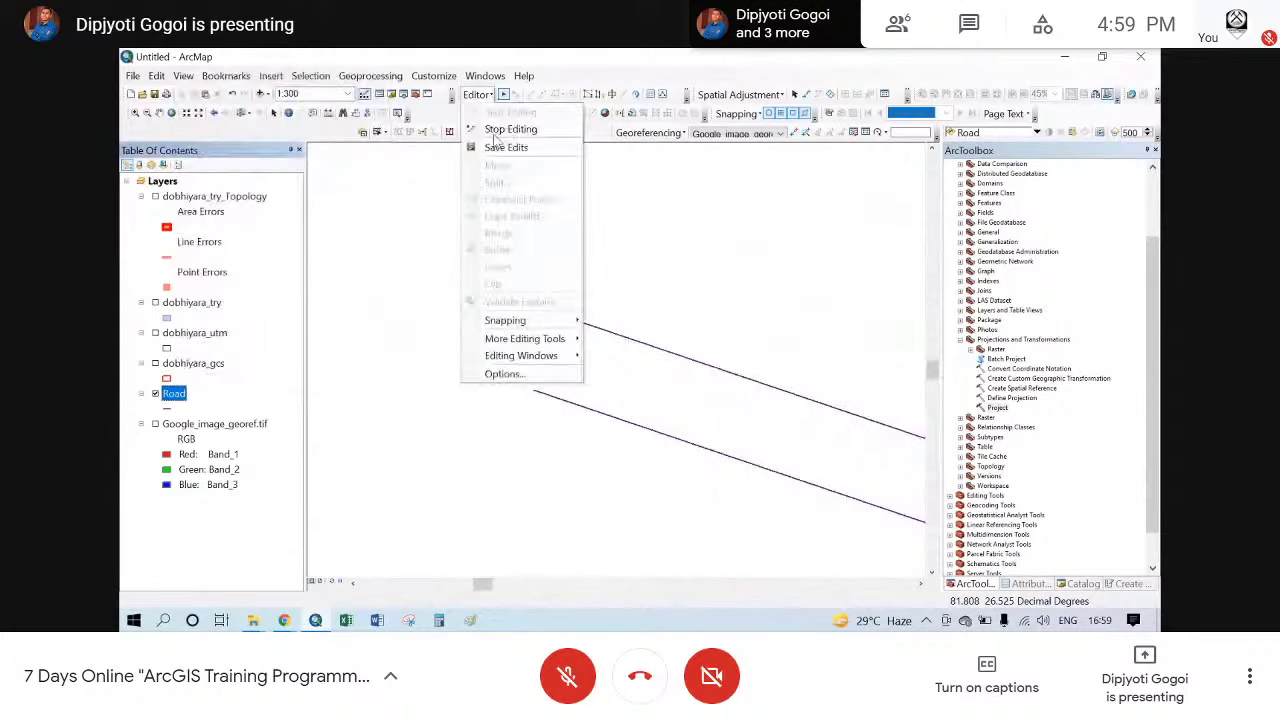
click(510, 130)
click(577, 386)
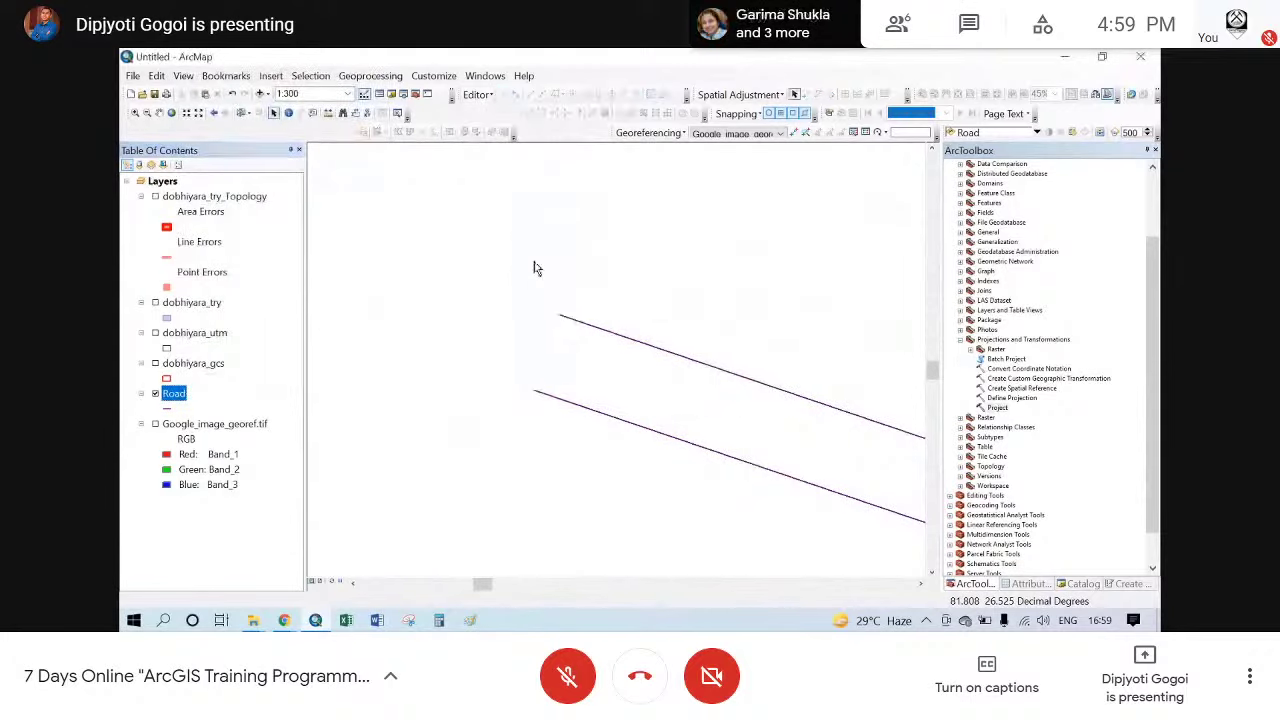
- Start an edit session on the Road layer and display its feature creation template
click(479, 96)
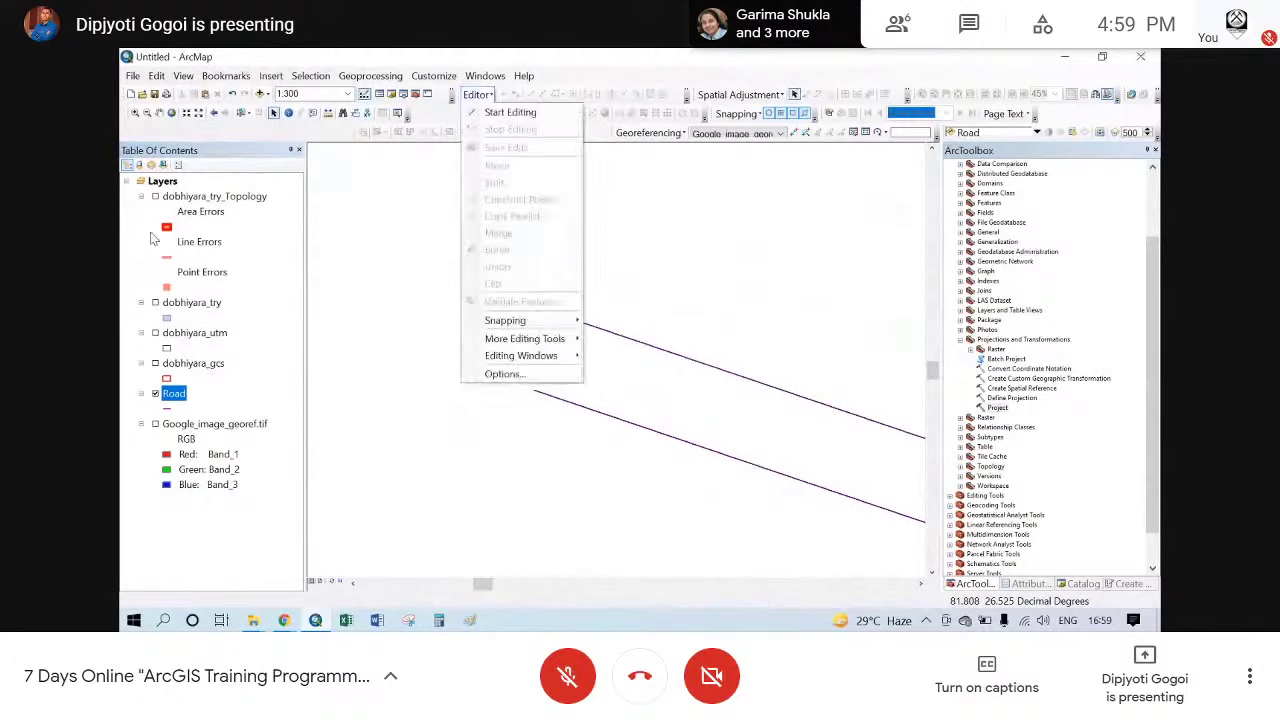
click(142, 200)
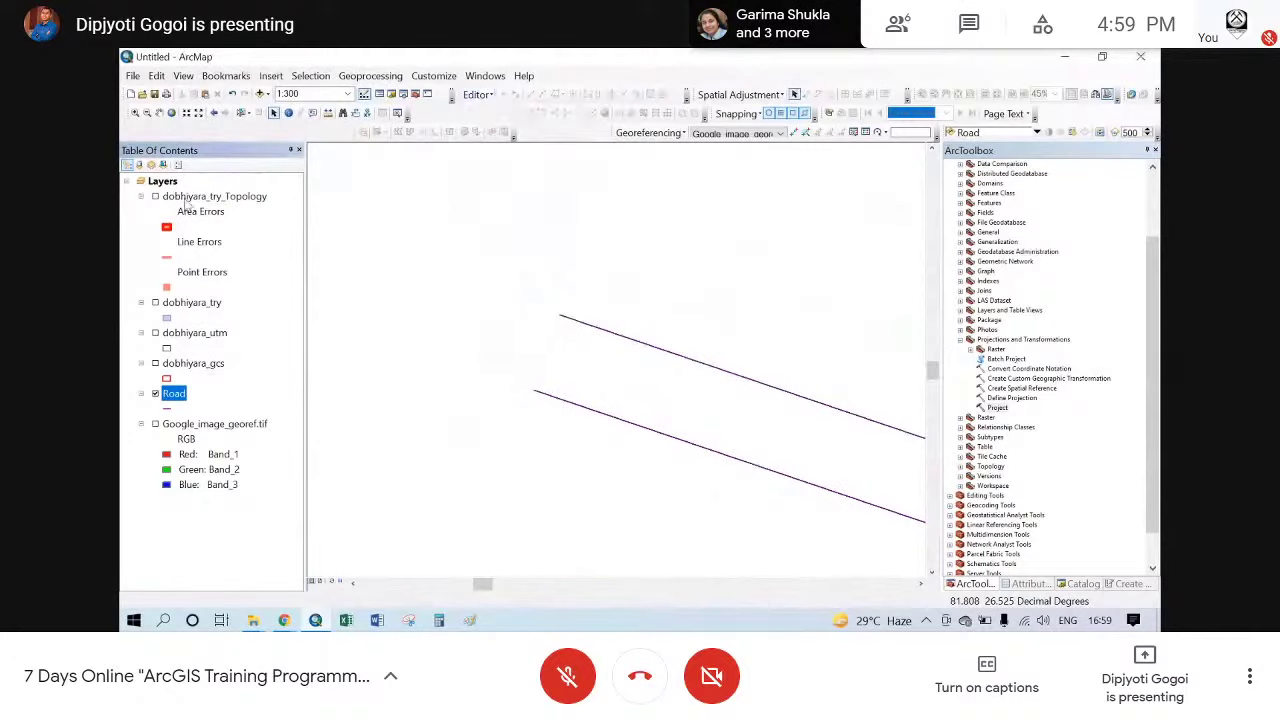
right_click(195, 197)
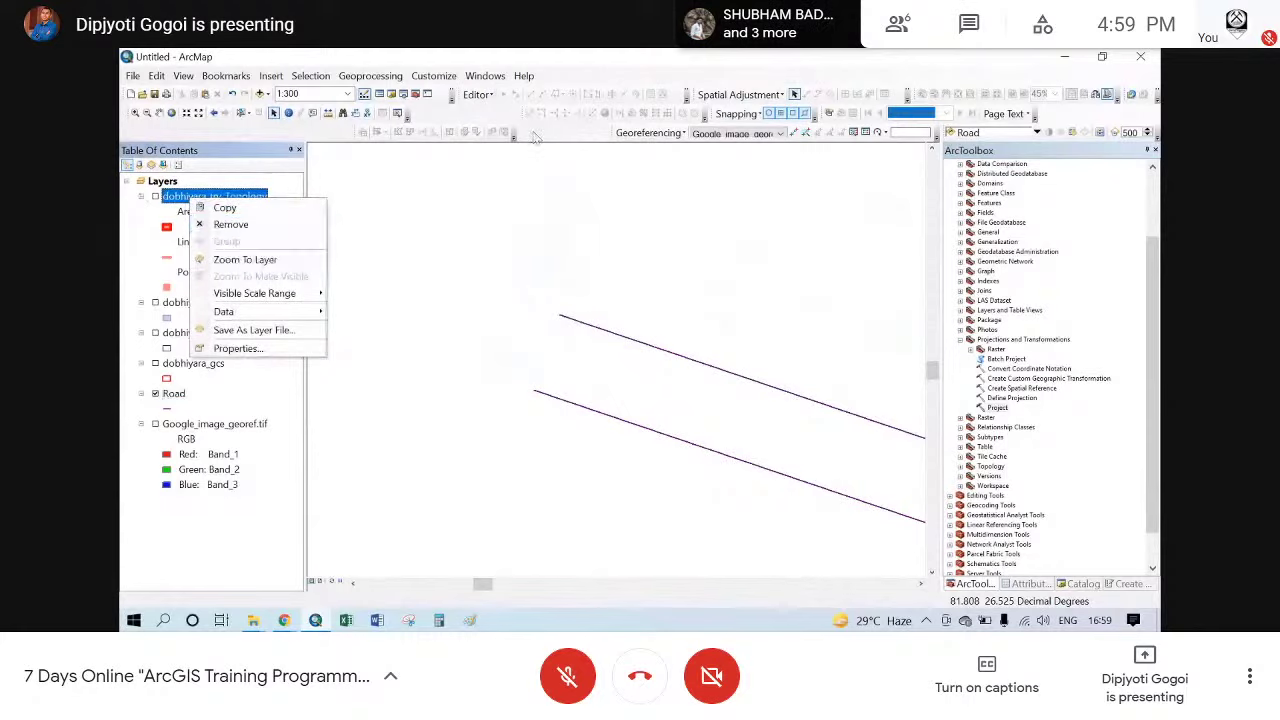
click(477, 94)
click(497, 111)
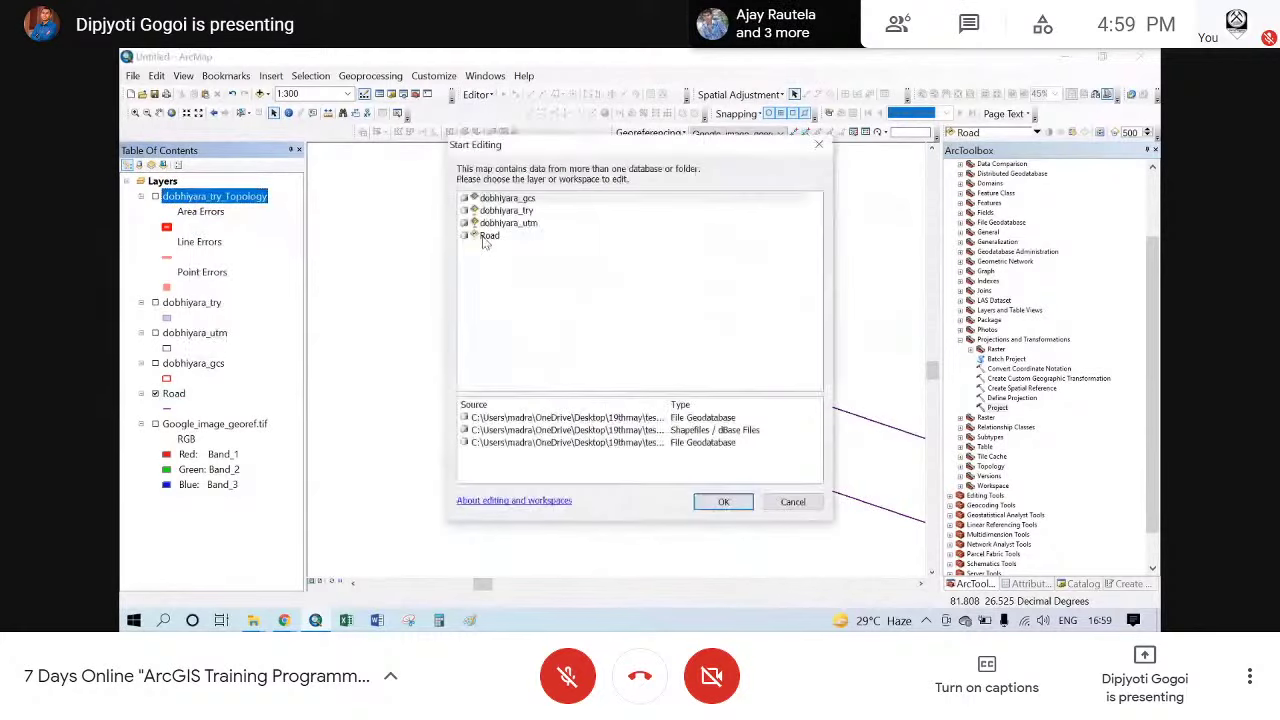
click(489, 237)
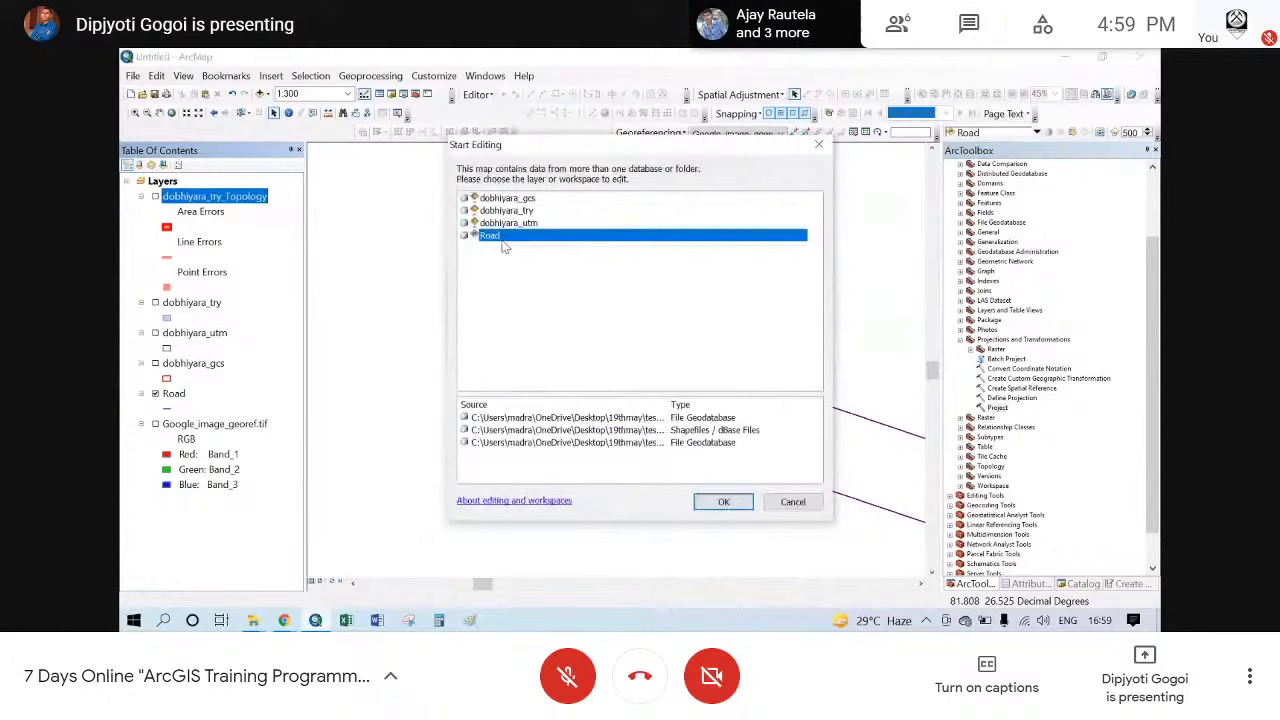
click(700, 503)
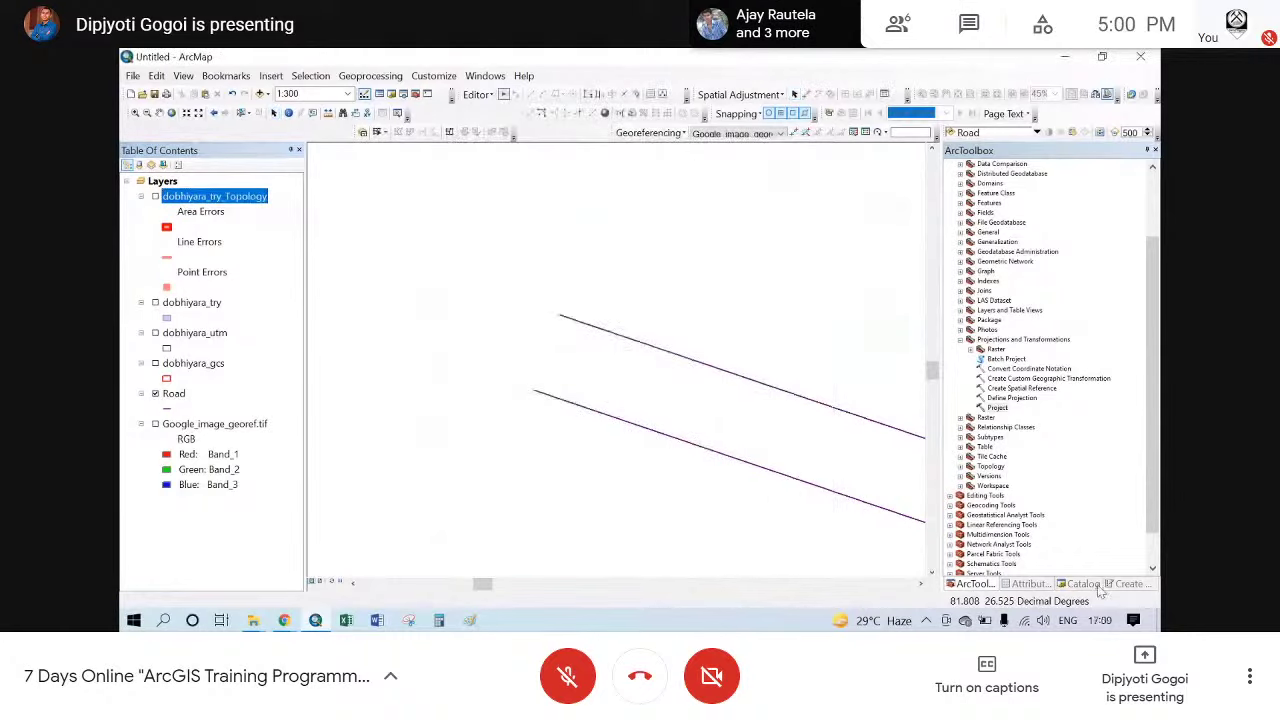
click(1126, 584)
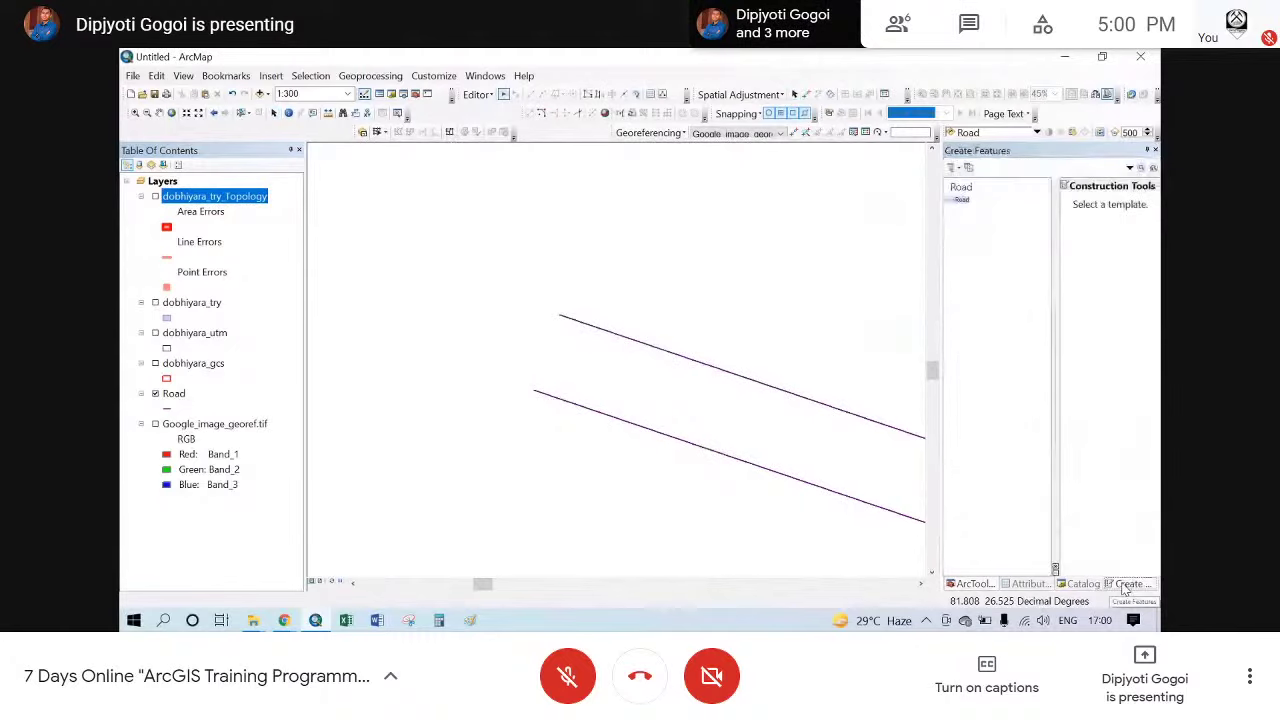
- Close the western end of the double road with a straight Road line between its two open endpoints, and clear the selection
click(962, 200)
click(1096, 206)
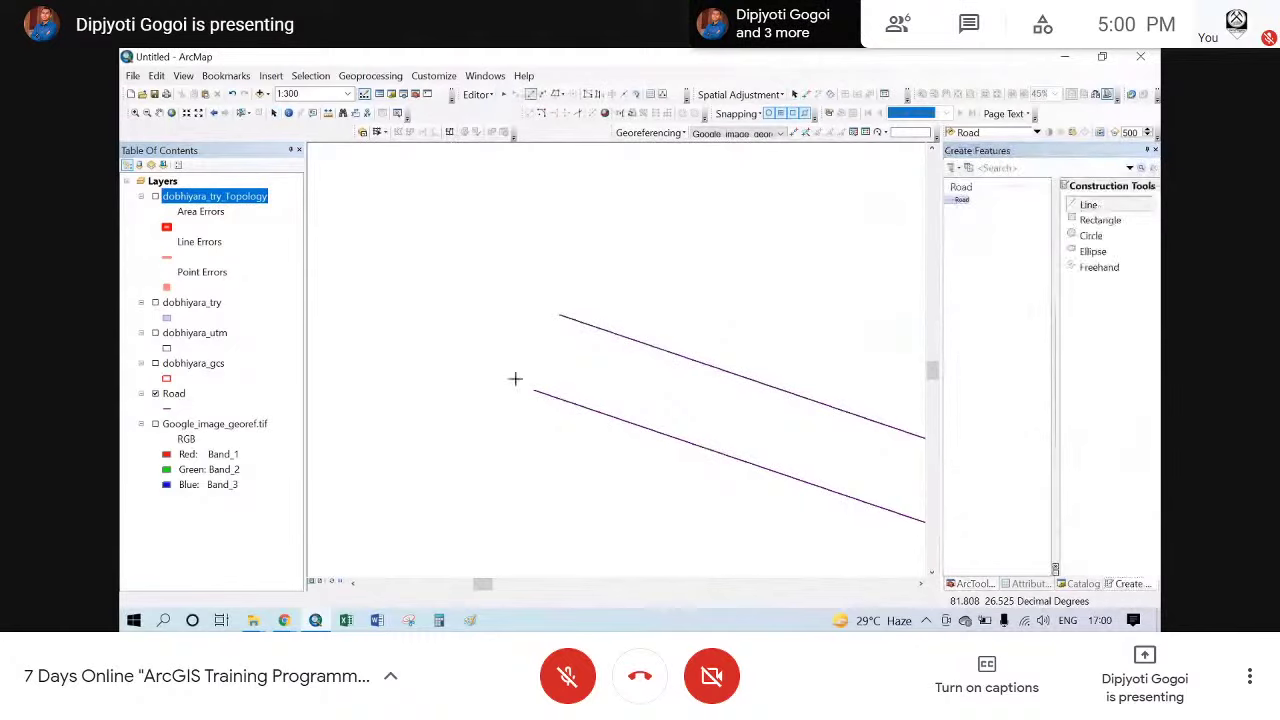
click(534, 392)
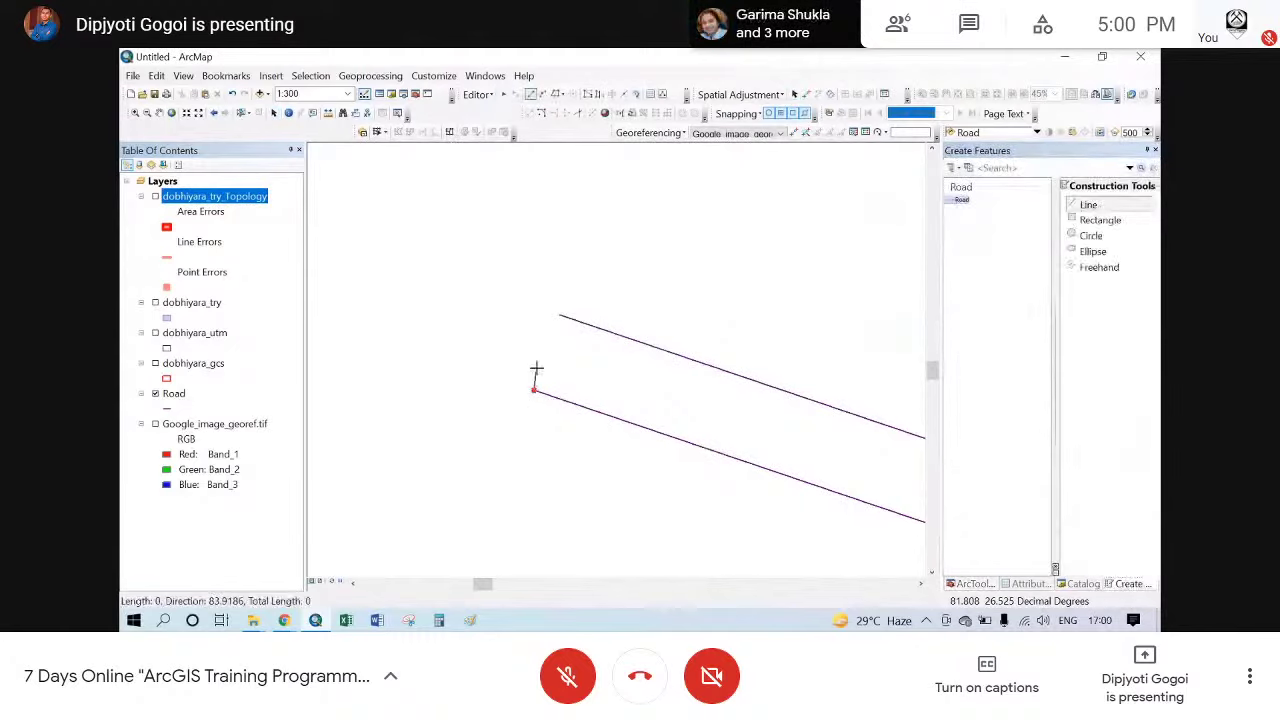
double_click(559, 318)
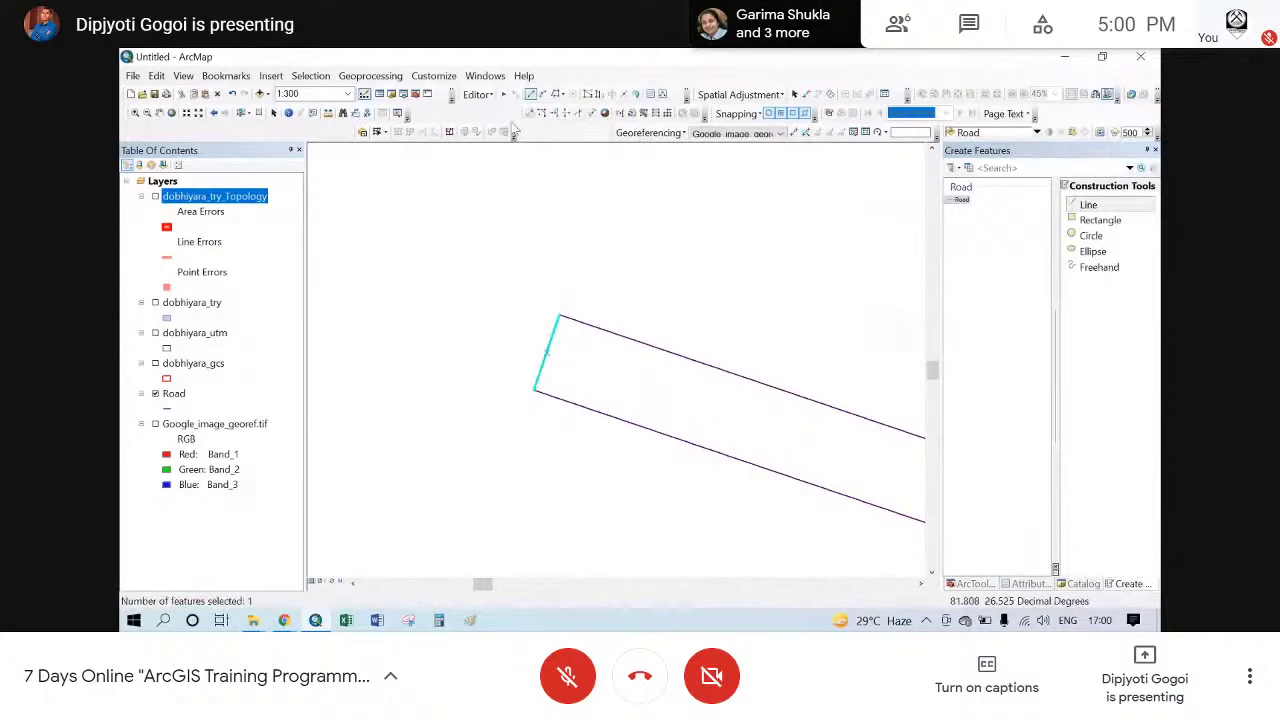
click(503, 95)
click(580, 286)
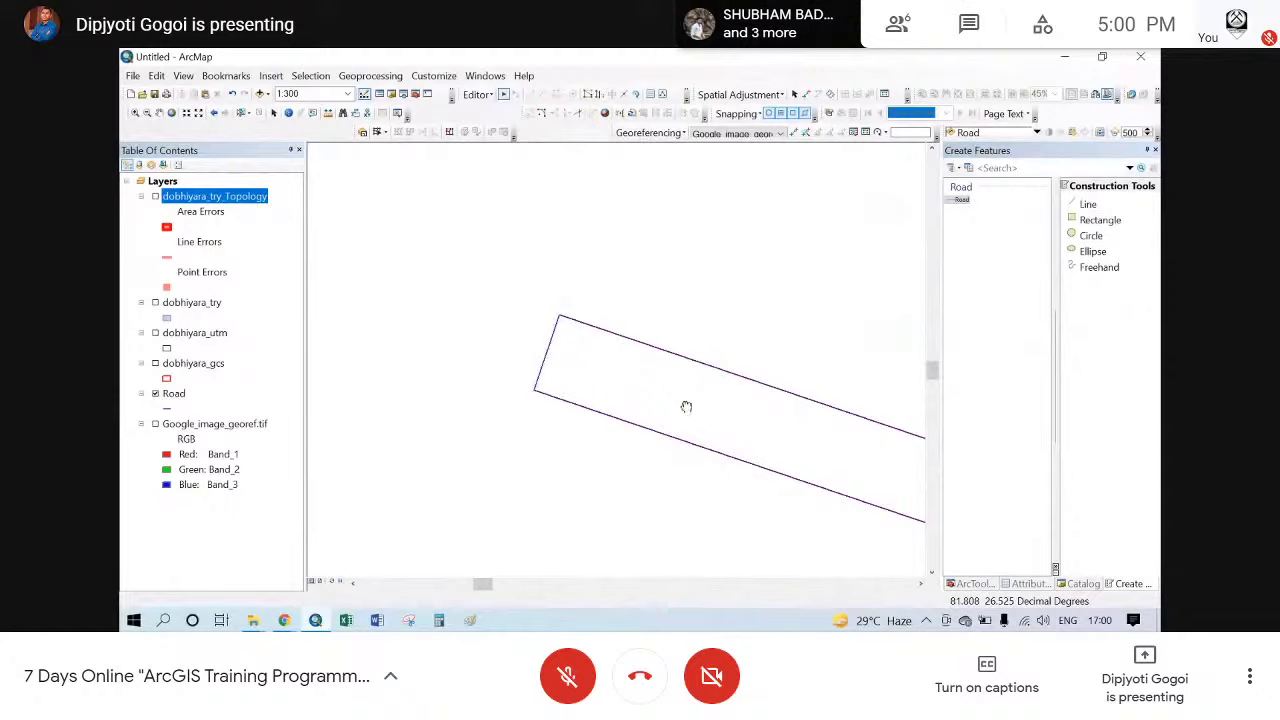
- Close the eastern end of the main double road with a straight Road line snapped from the lower endpoint to the upper one
drag(686, 407, 596, 375)
scroll(410, 307, up, 1)
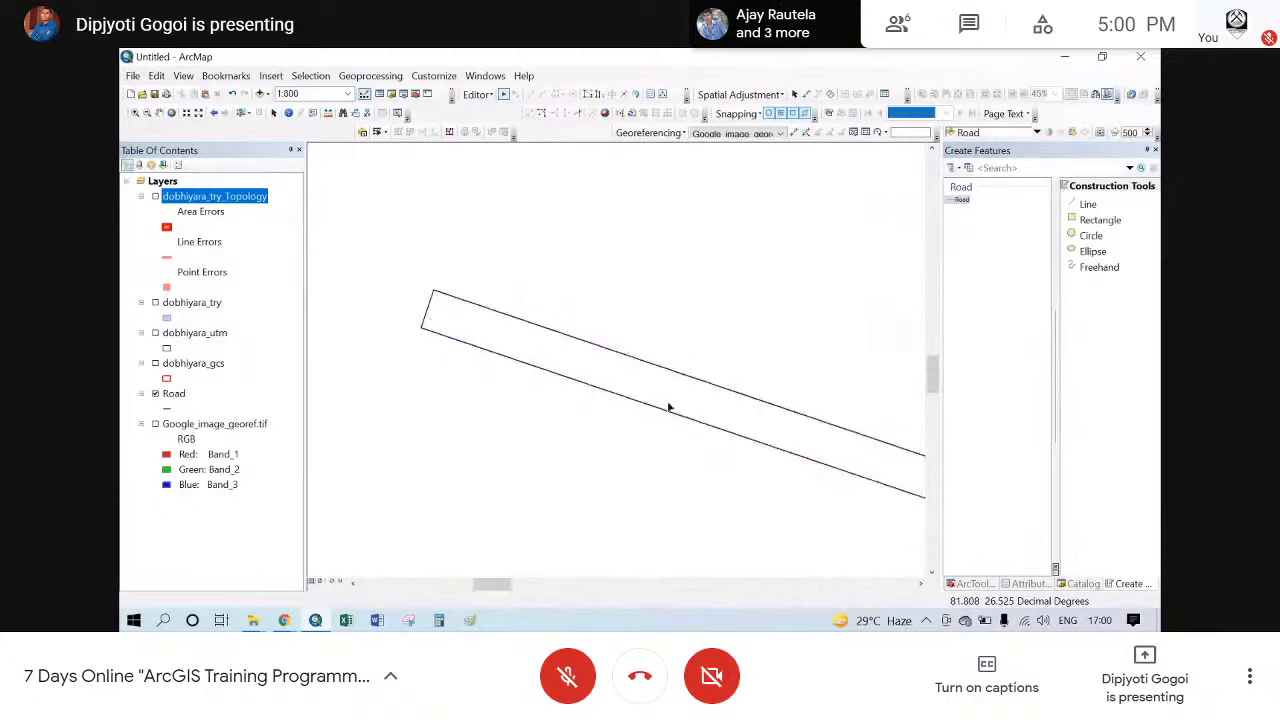
drag(670, 407, 410, 312)
scroll(519, 342, up, 2)
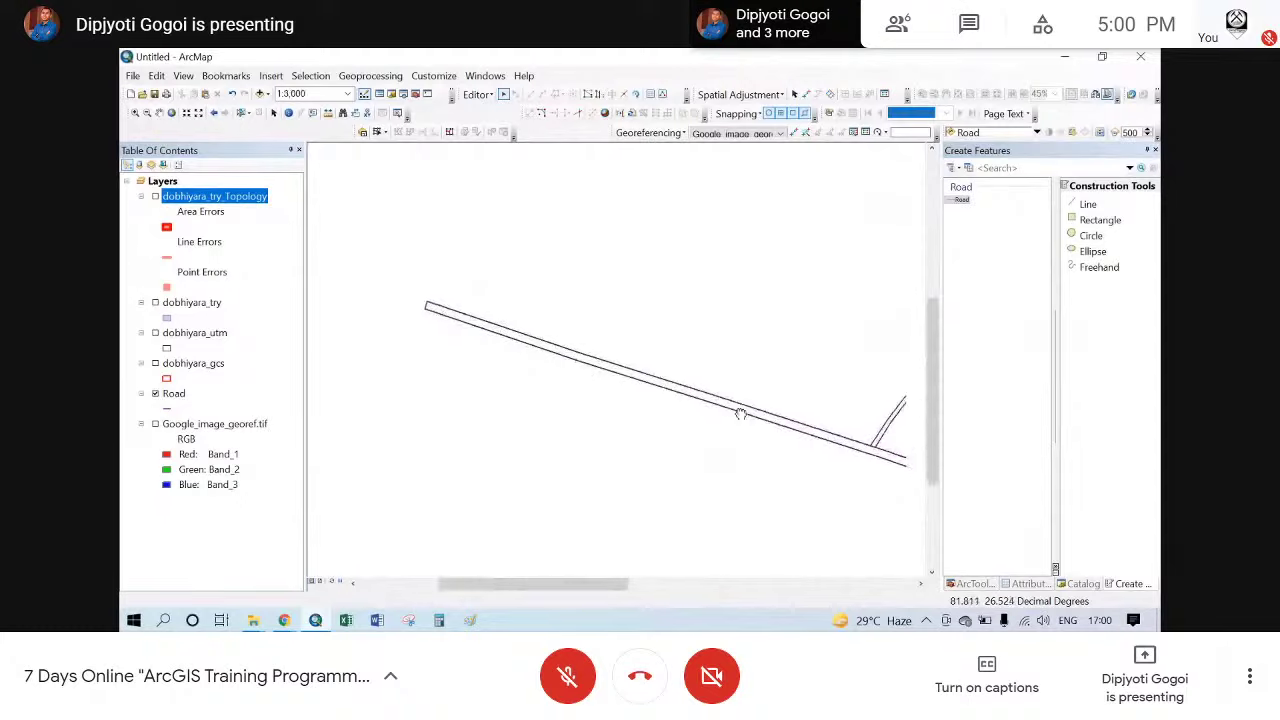
drag(740, 413, 609, 345)
drag(760, 388, 310, 265)
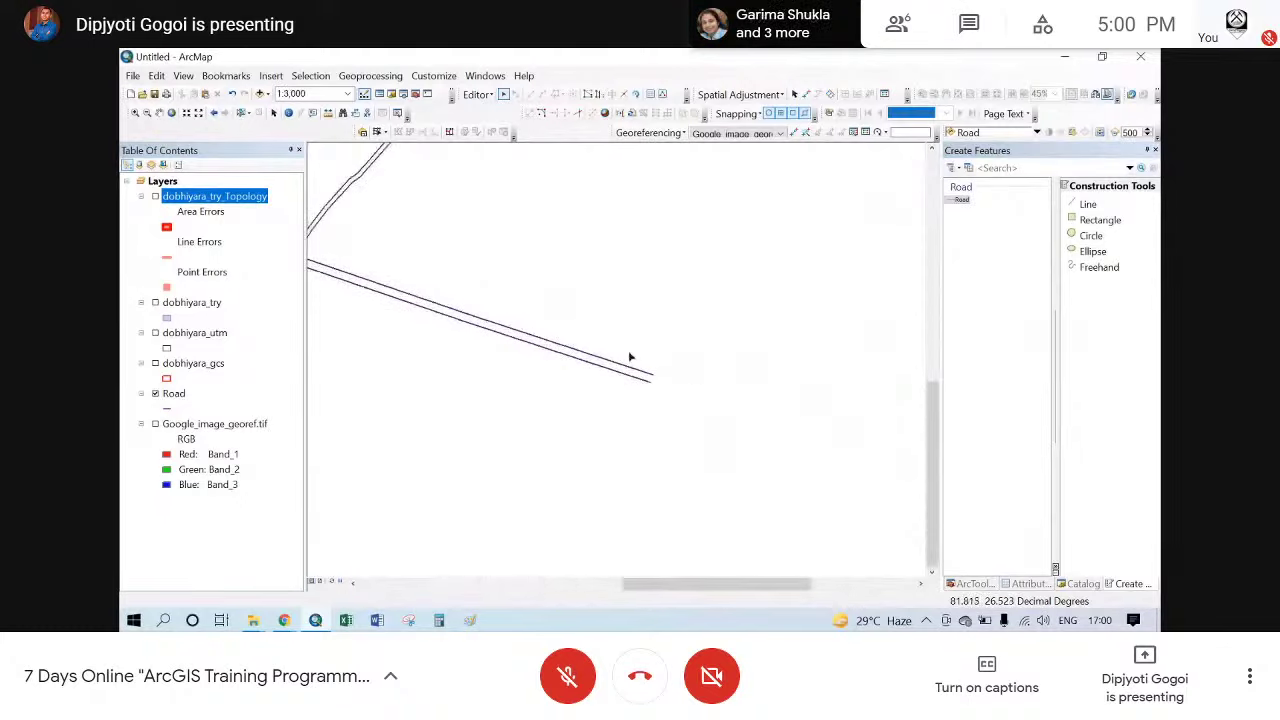
scroll(645, 384, up, 4)
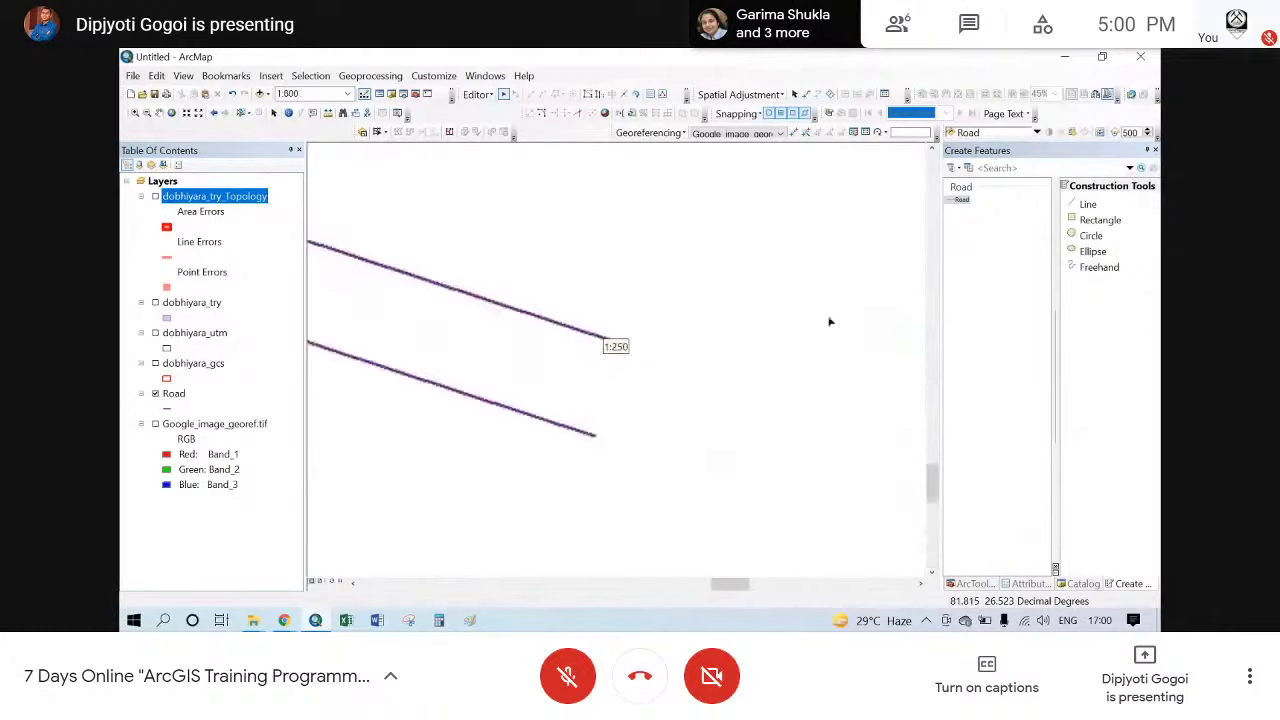
click(1088, 204)
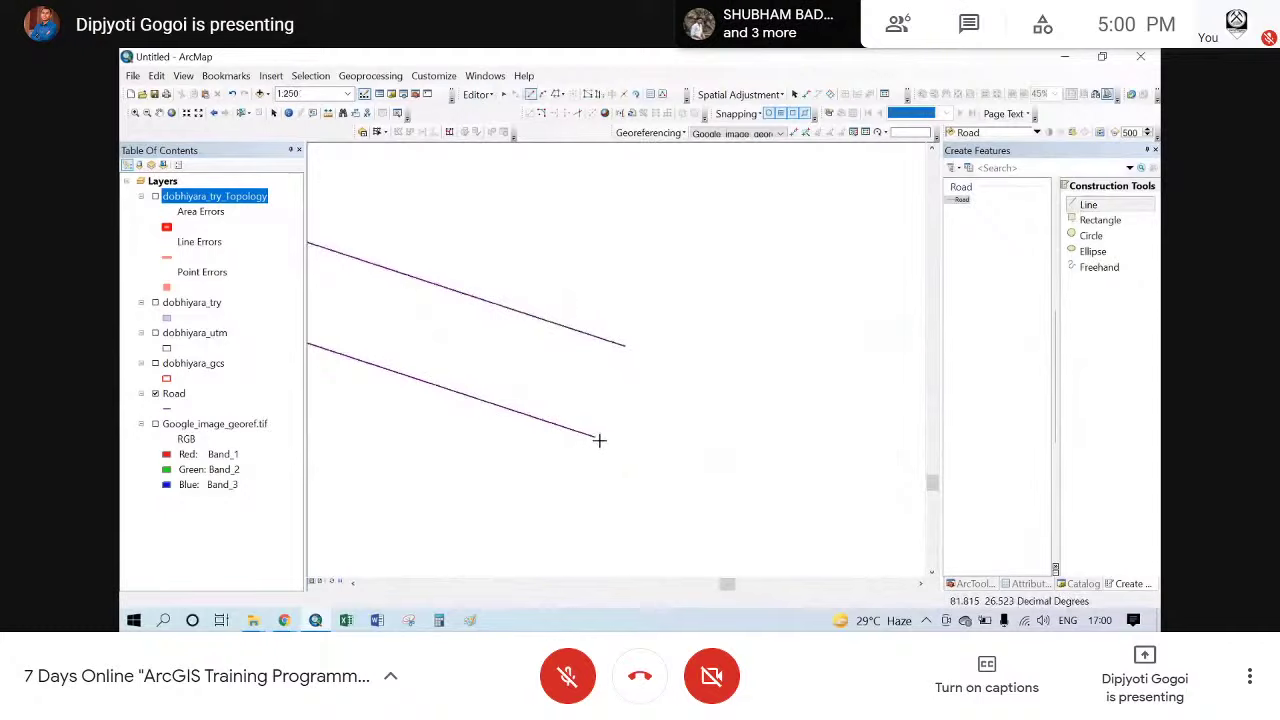
click(597, 438)
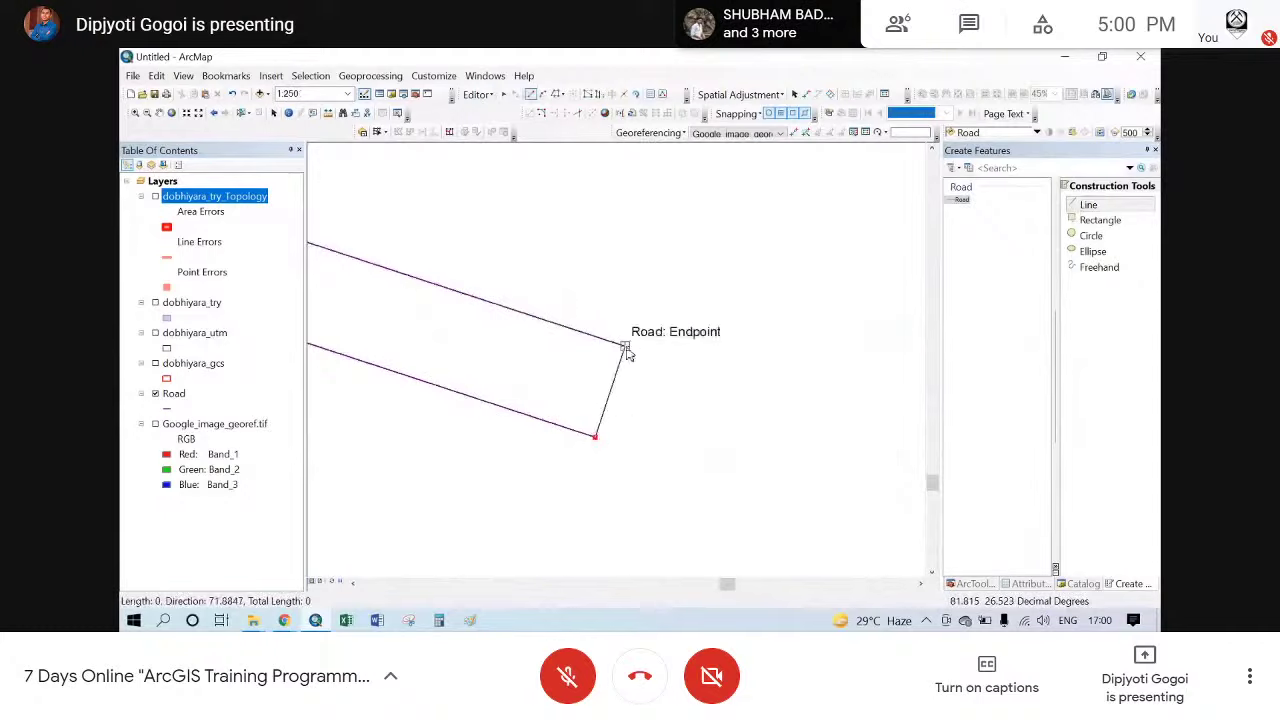
scroll(625, 355, down, 5)
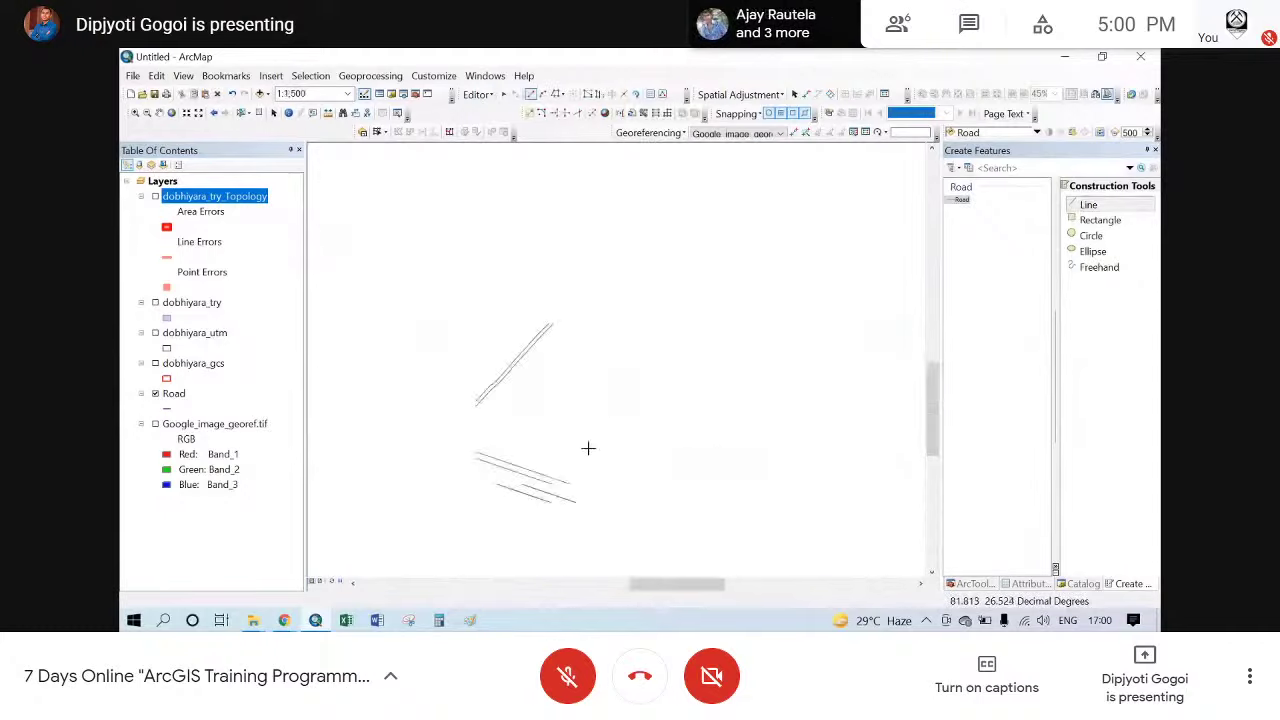
scroll(588, 448, down, 3)
scroll(467, 446, up, 2)
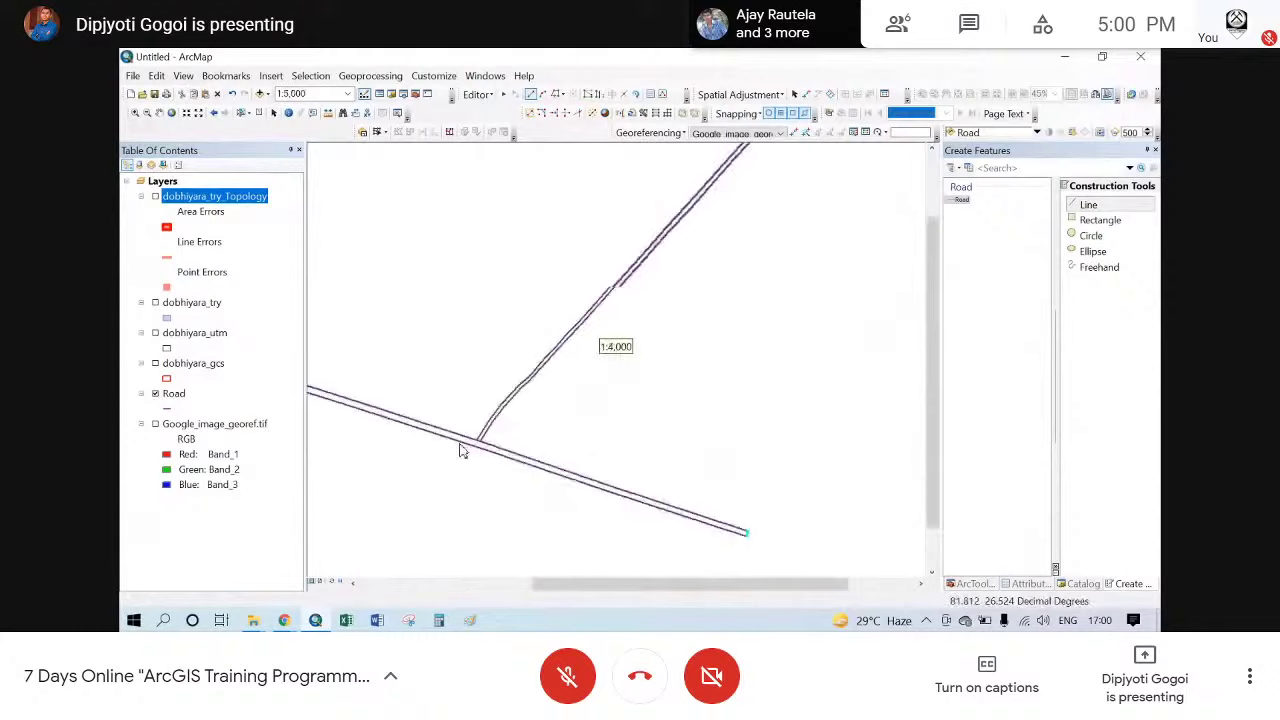
scroll(462, 451, up, 5)
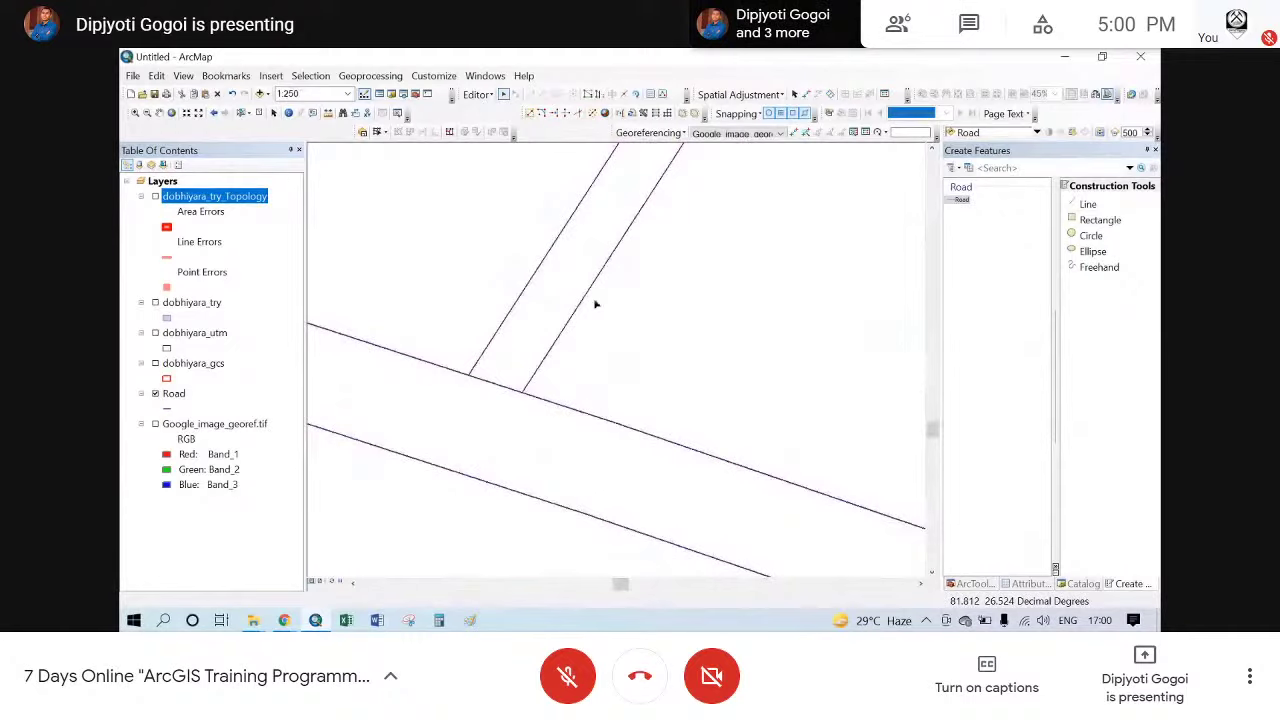
click(566, 332)
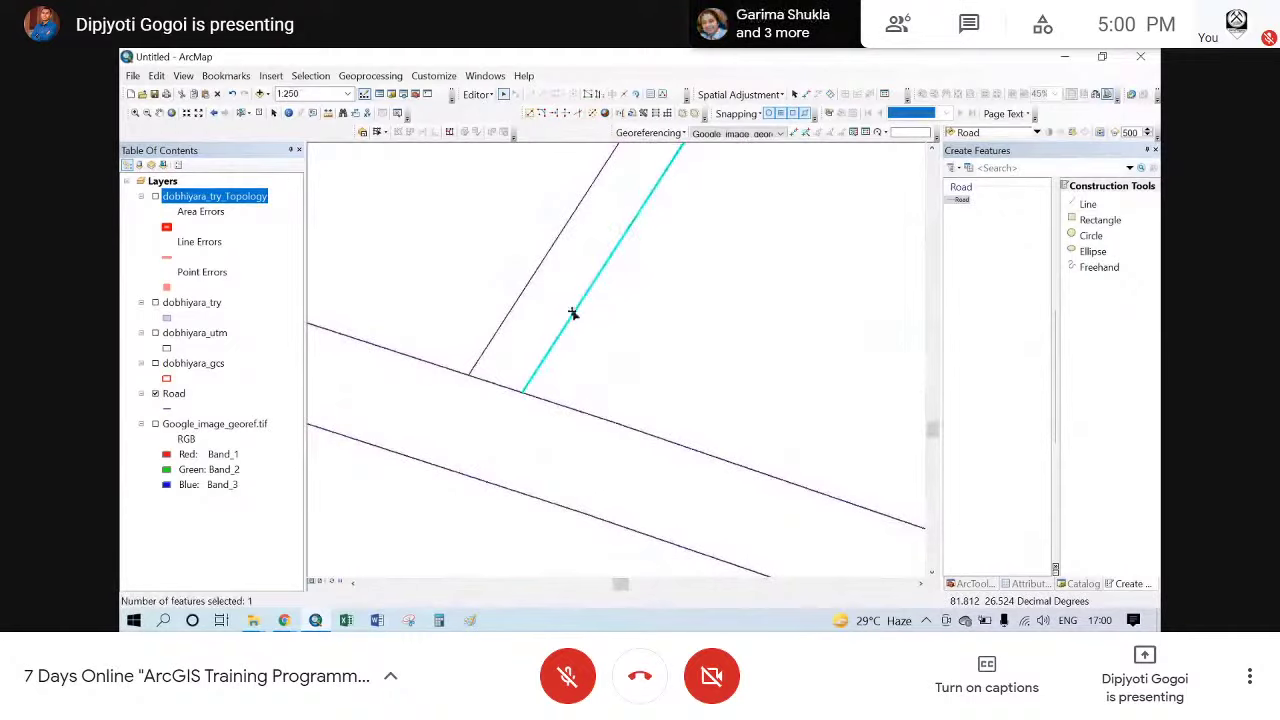
click(504, 222)
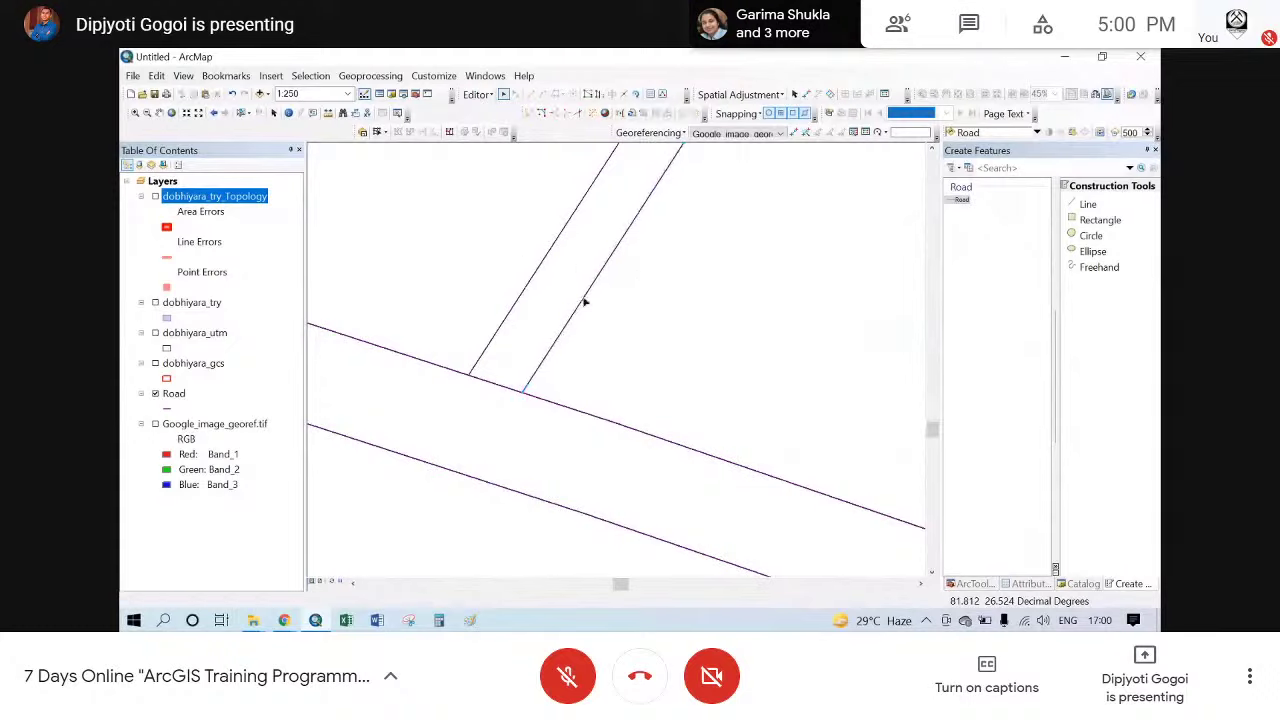
click(548, 358)
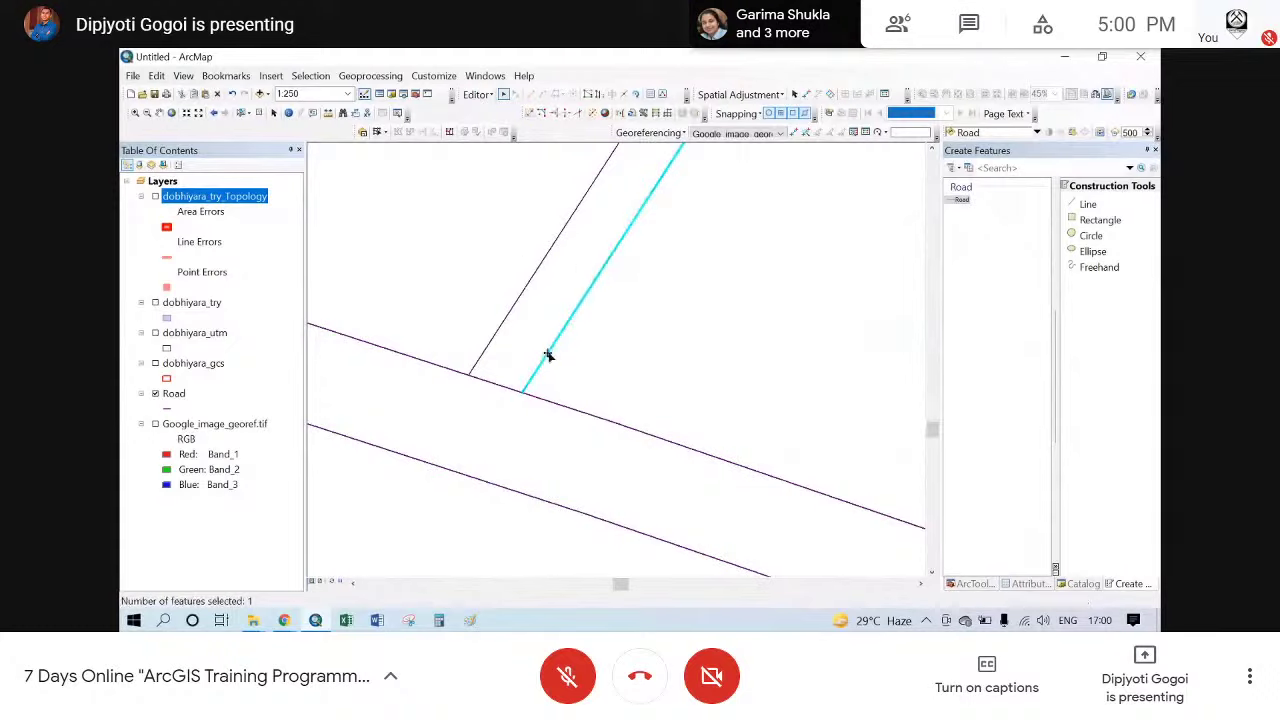
right_click(549, 354)
click(646, 313)
click(594, 343)
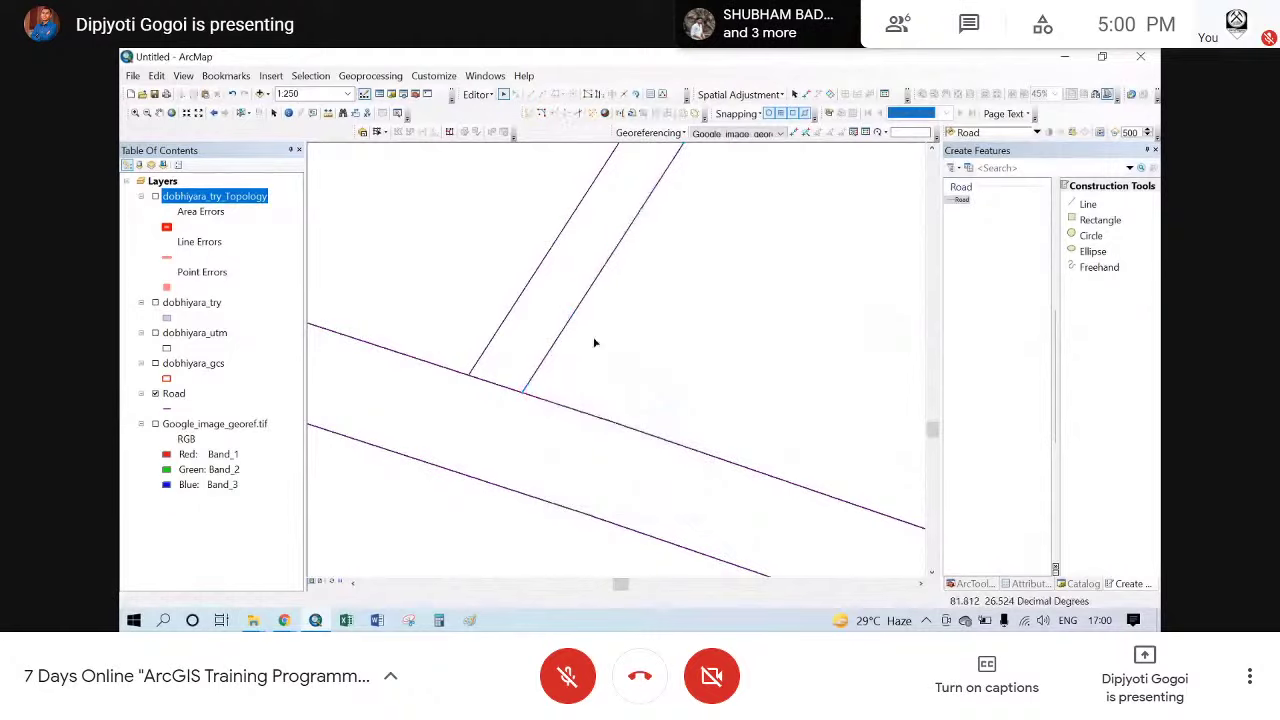
right_click(559, 343)
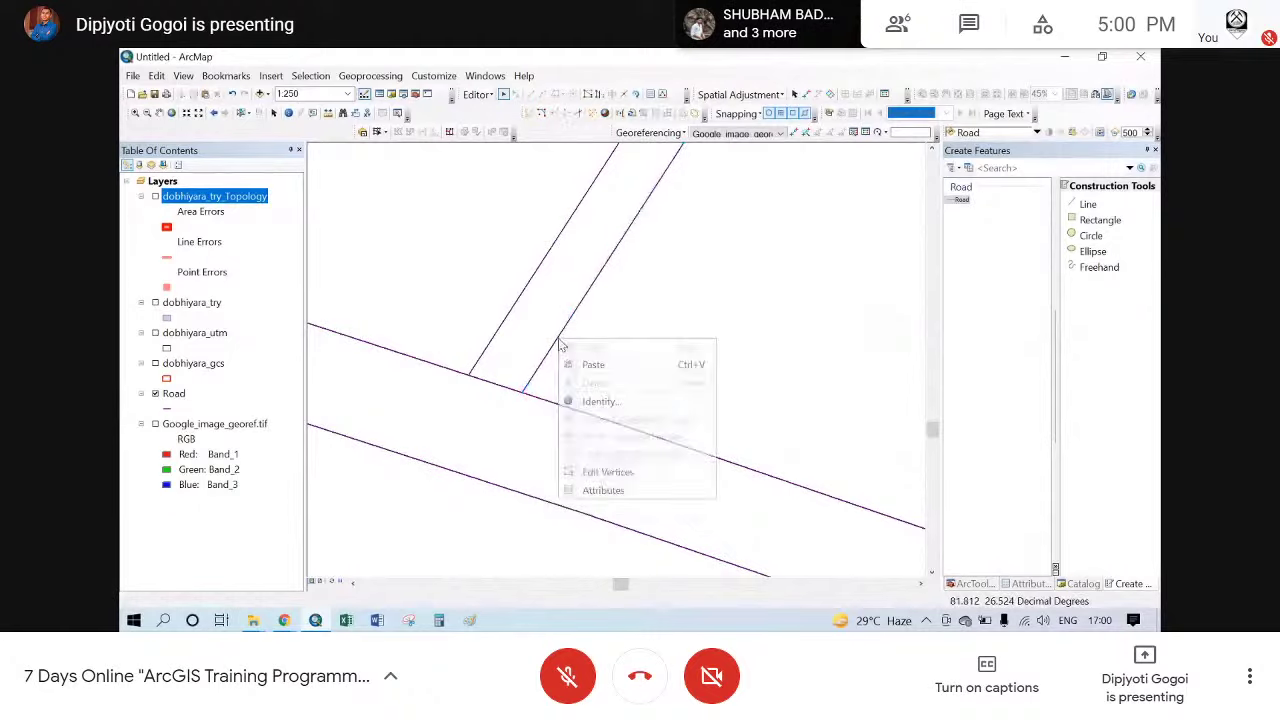
click(652, 305)
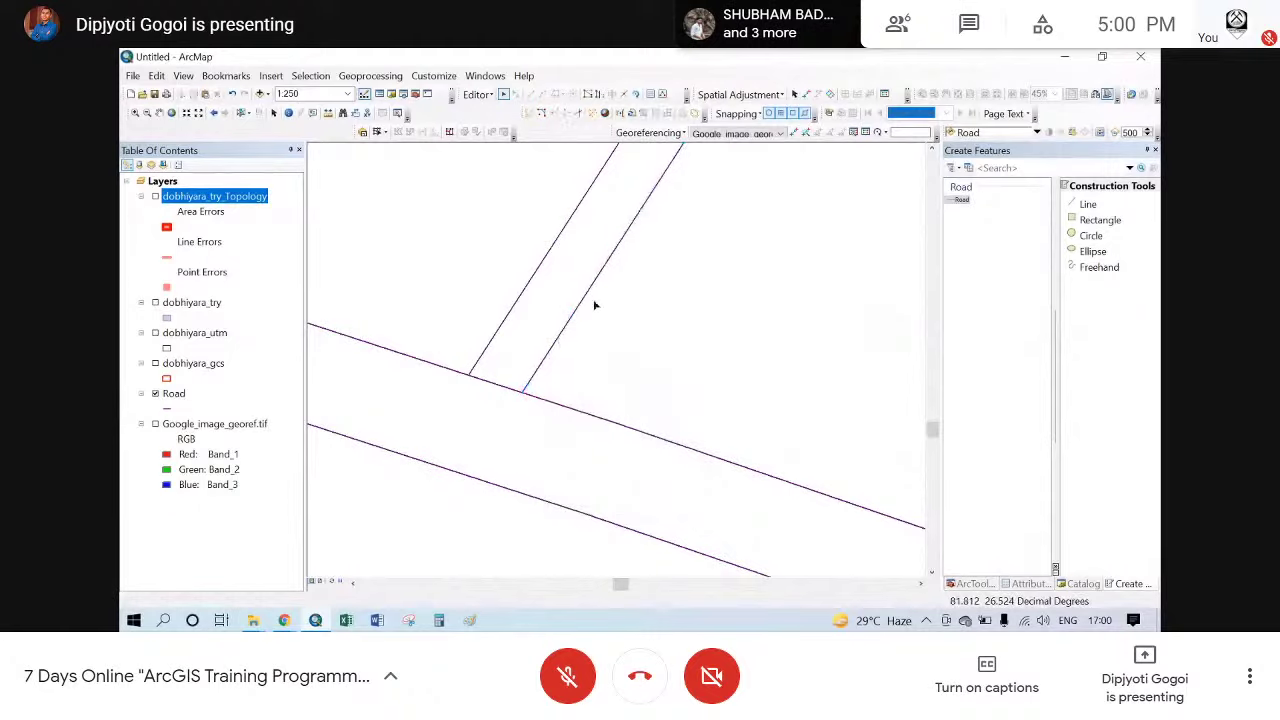
click(555, 345)
right_click(557, 347)
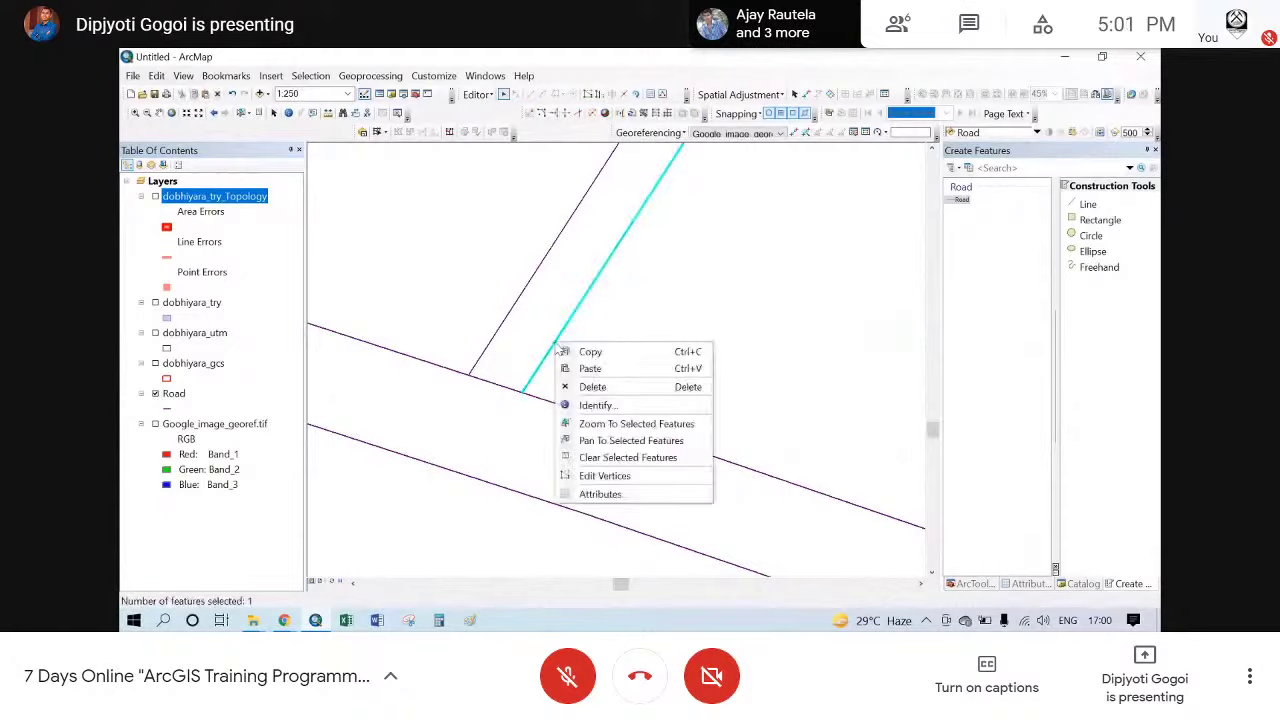
click(655, 286)
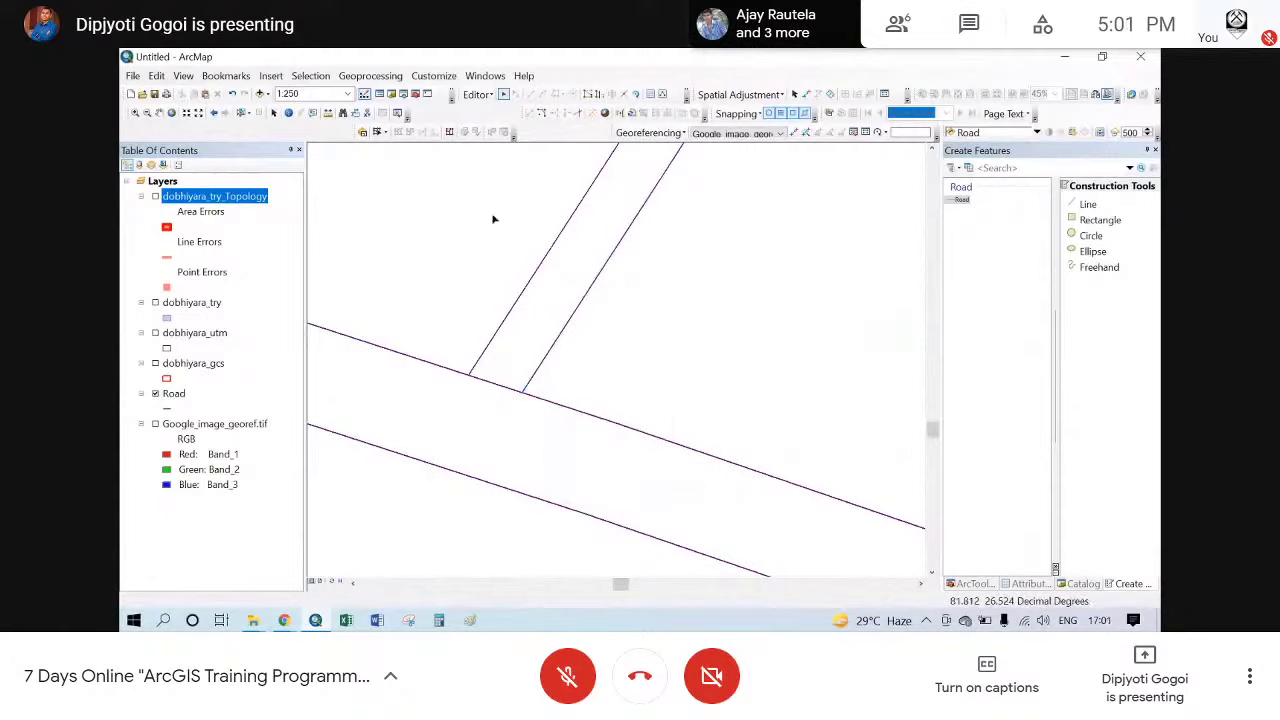
click(566, 327)
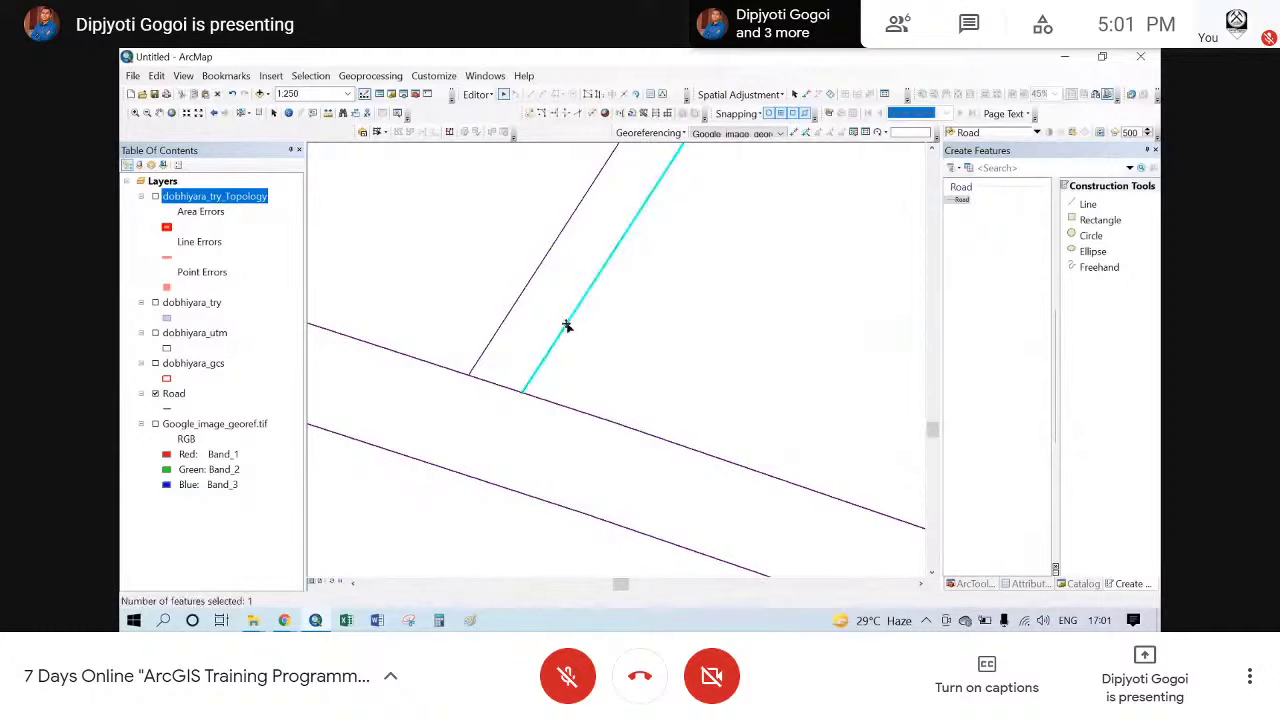
double_click(608, 265)
scroll(478, 434, up, 1)
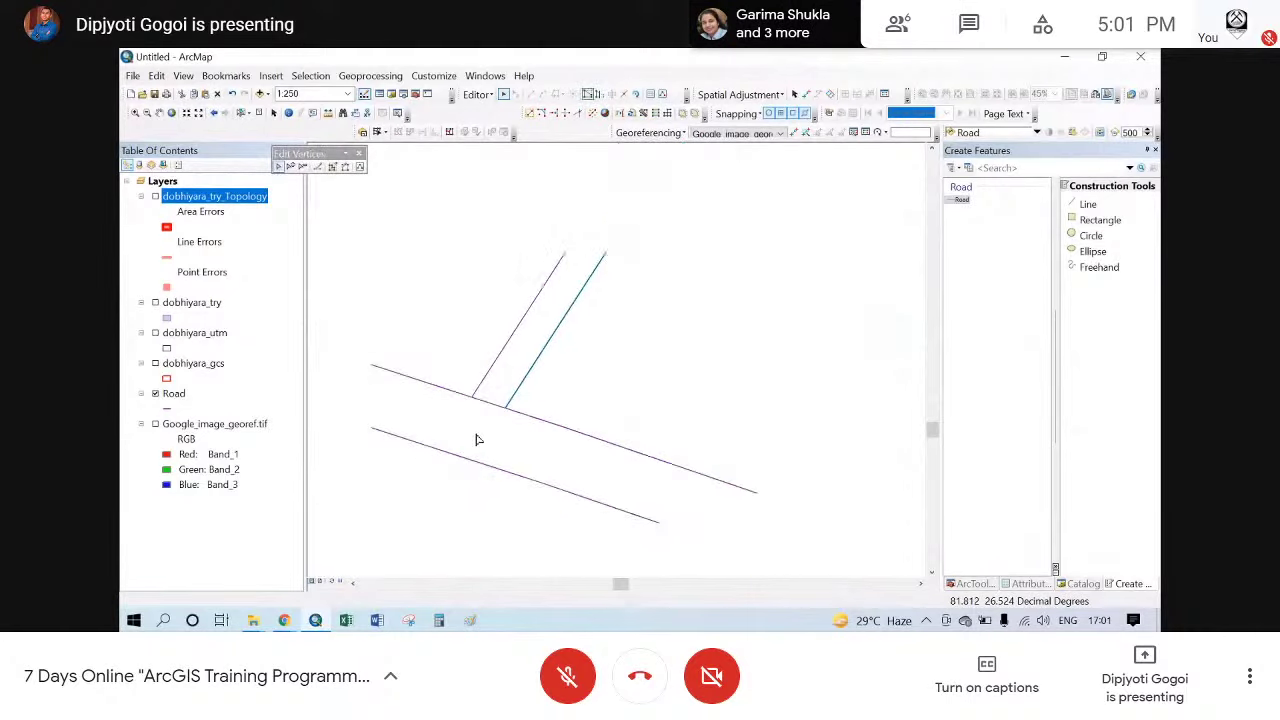
click(555, 352)
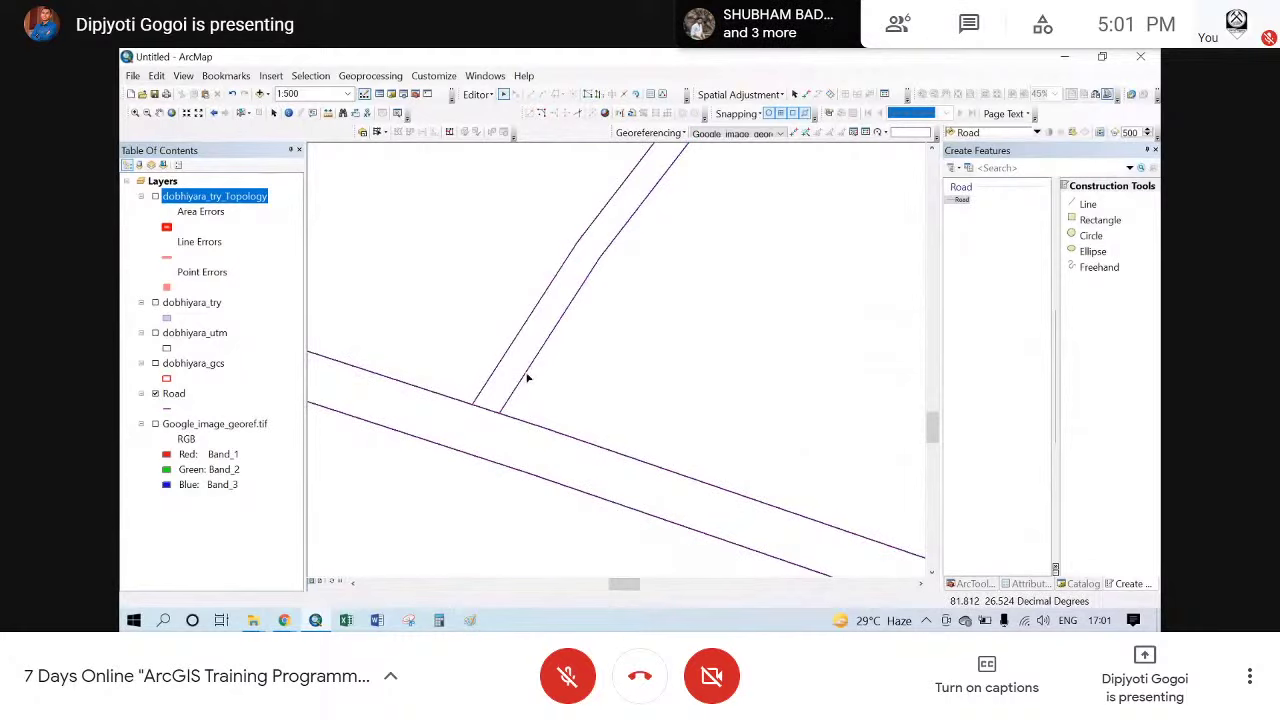
- Insert a vertex just above the junction end of the right-hand line of the branch road
double_click(528, 378)
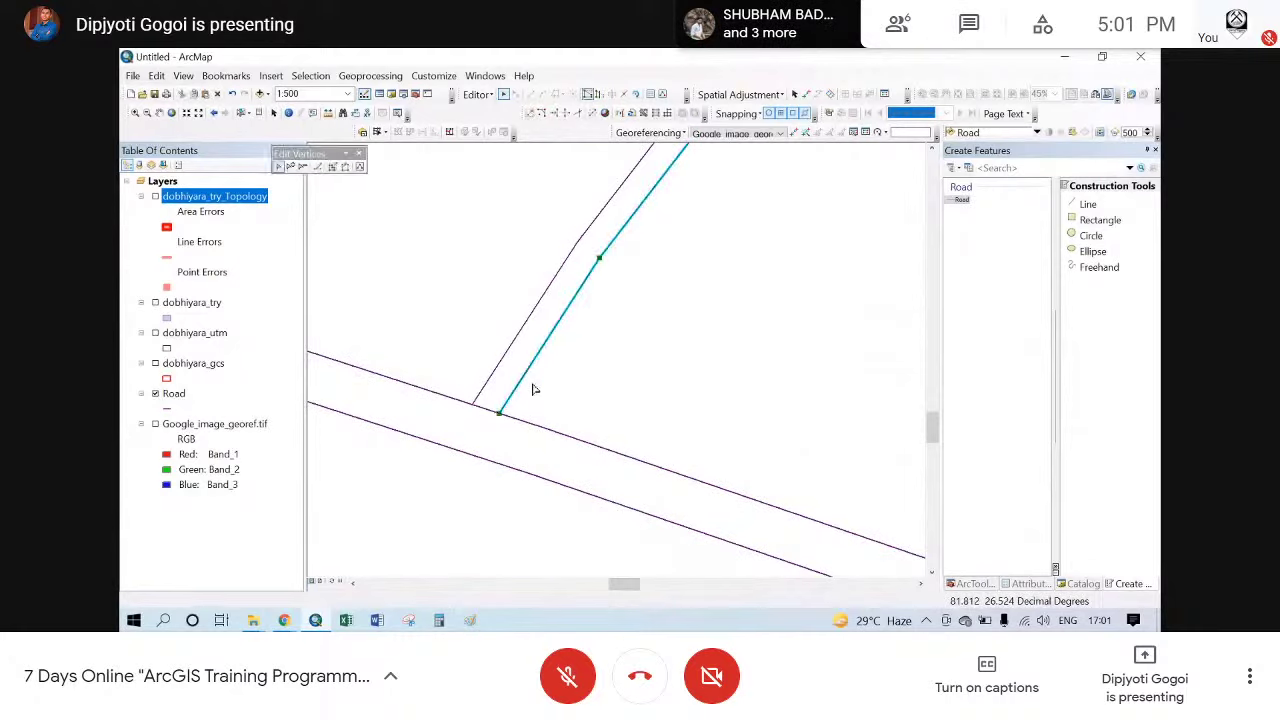
right_click(525, 387)
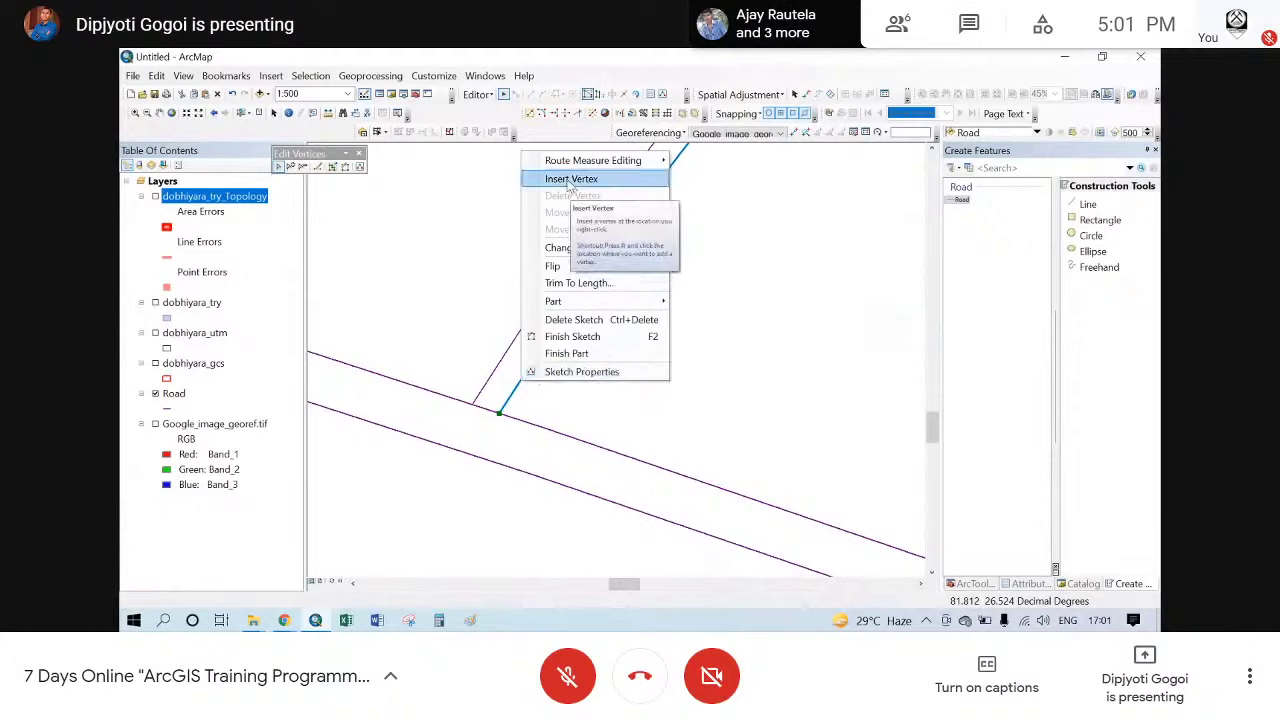
click(562, 184)
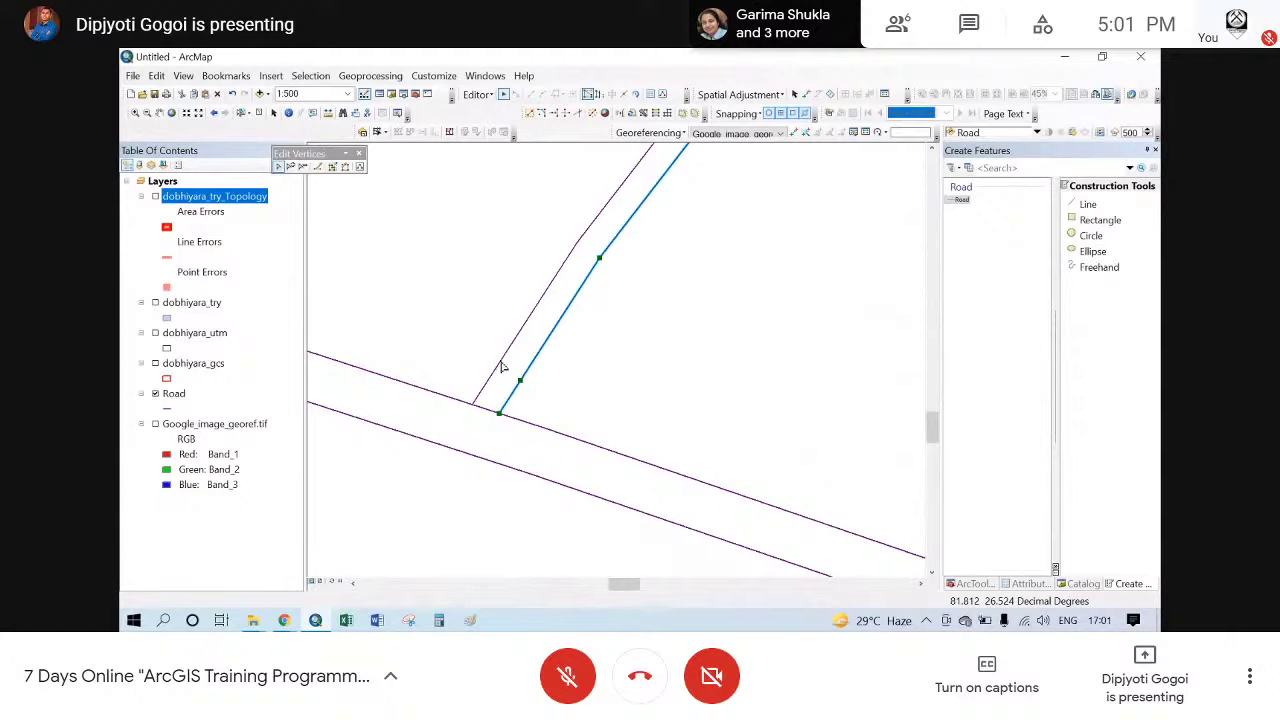
click(511, 393)
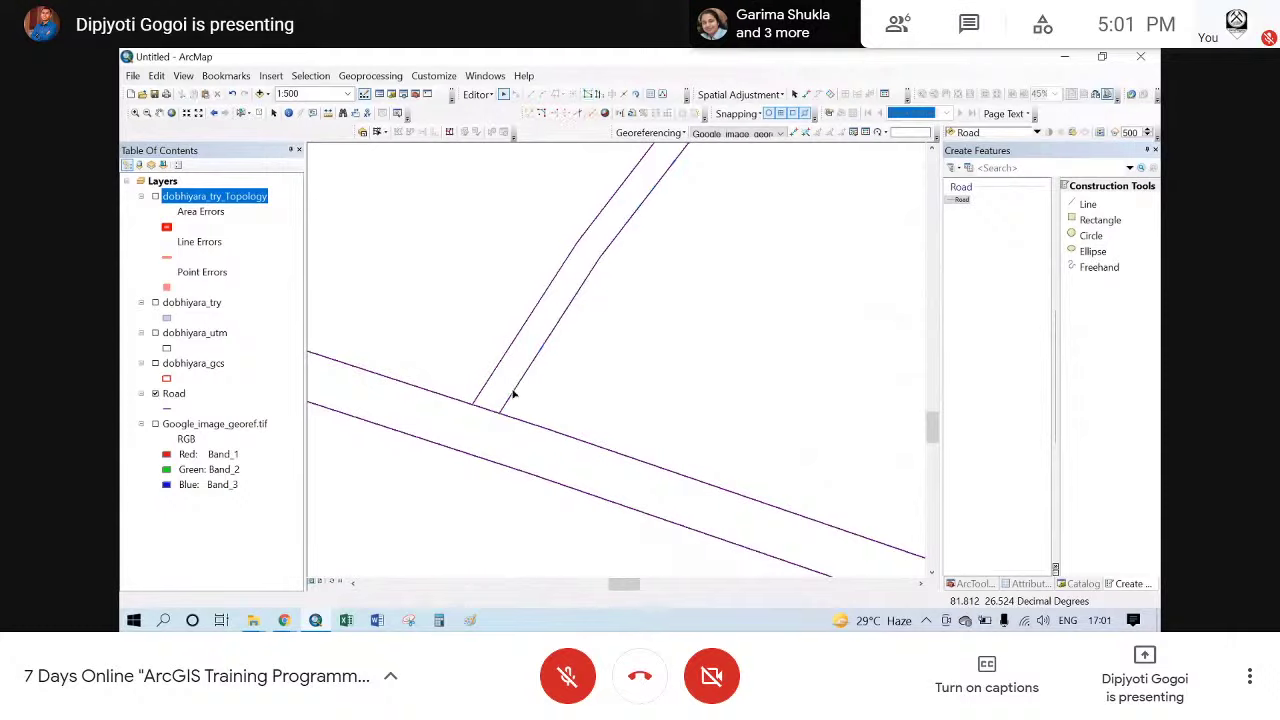
- Delete the end vertex where the branch road's right-hand line meets the main road, shortening the line
click(513, 395)
double_click(513, 393)
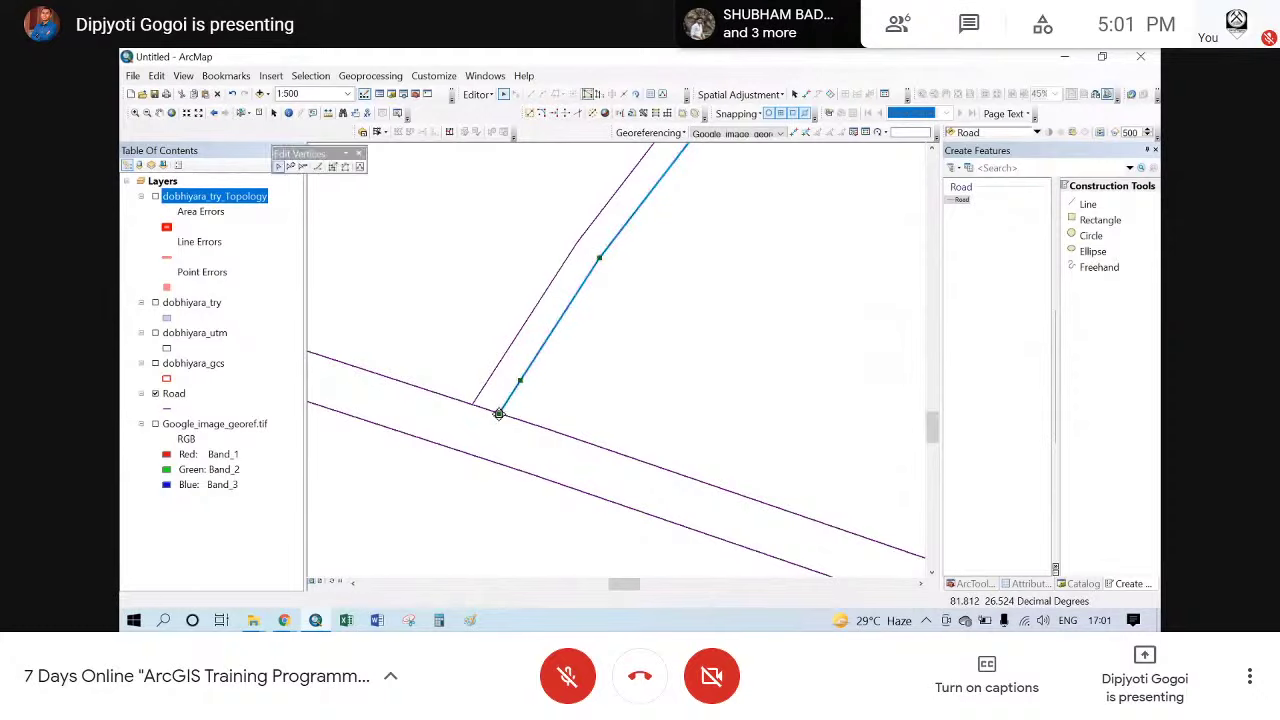
right_click(498, 413)
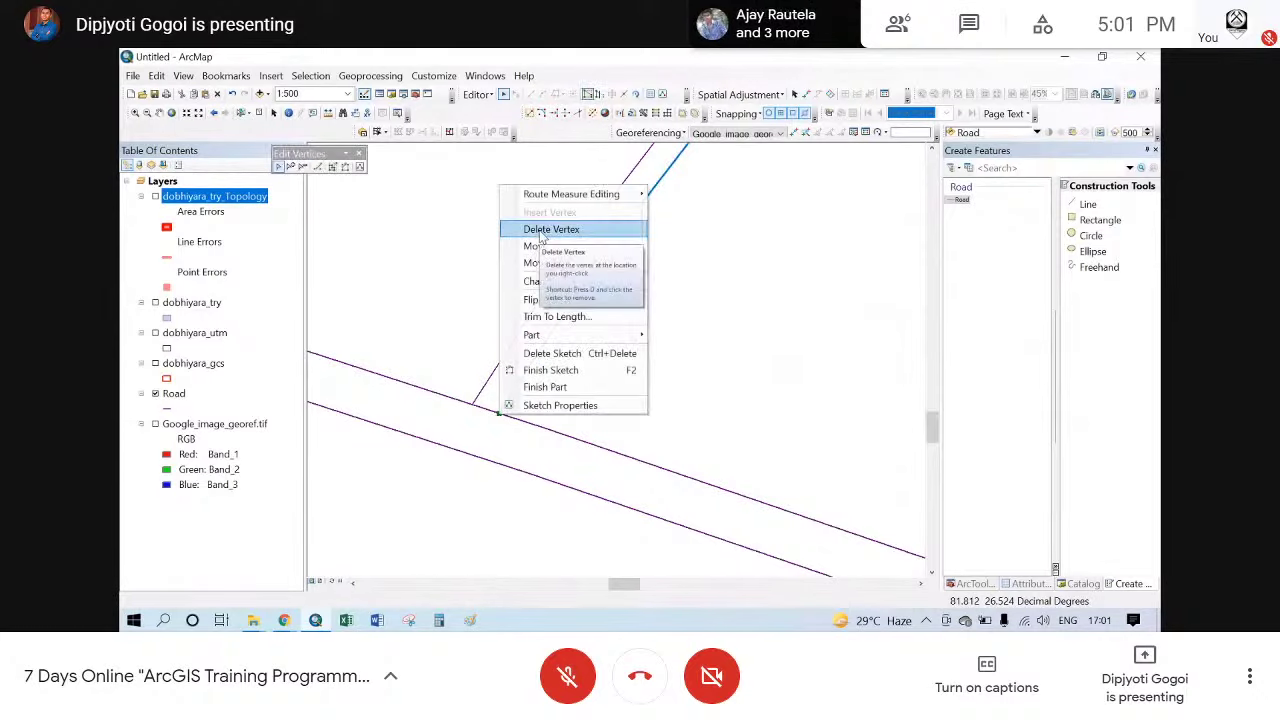
click(545, 226)
click(598, 384)
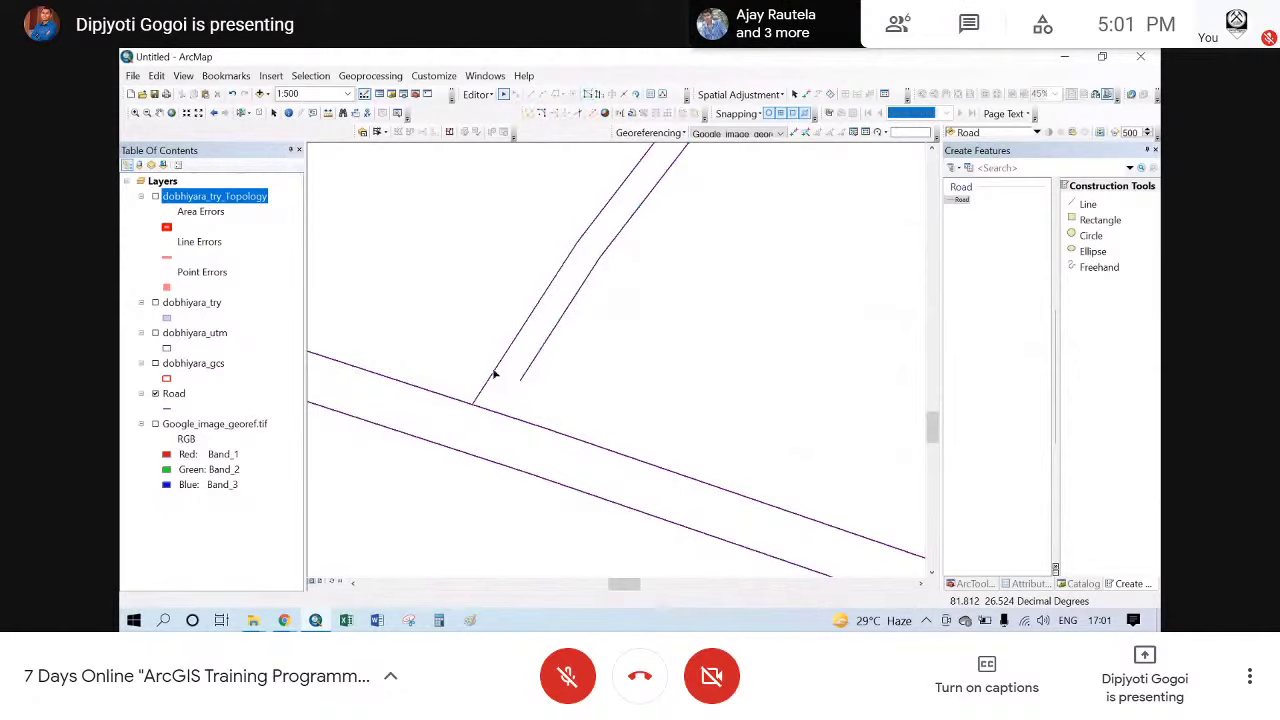
- Split the left-hand line of the branch road just above its junction with the main road
click(496, 370)
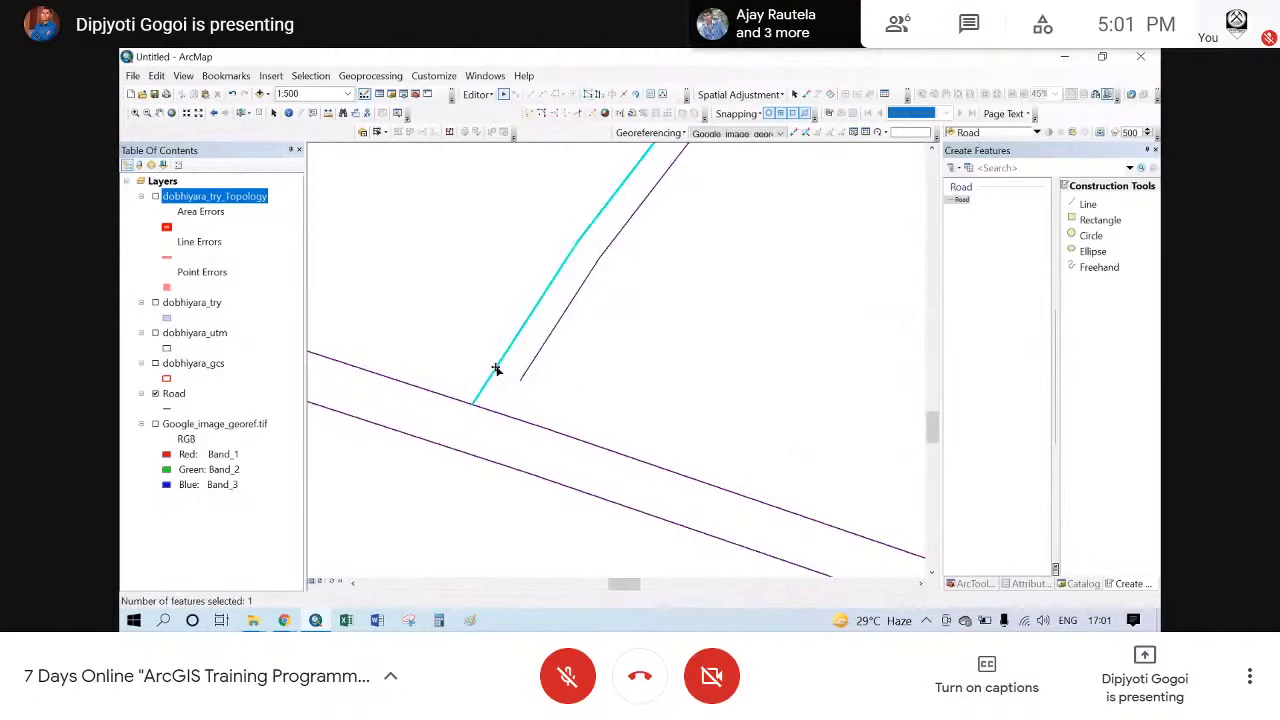
scroll(496, 370, down, 4)
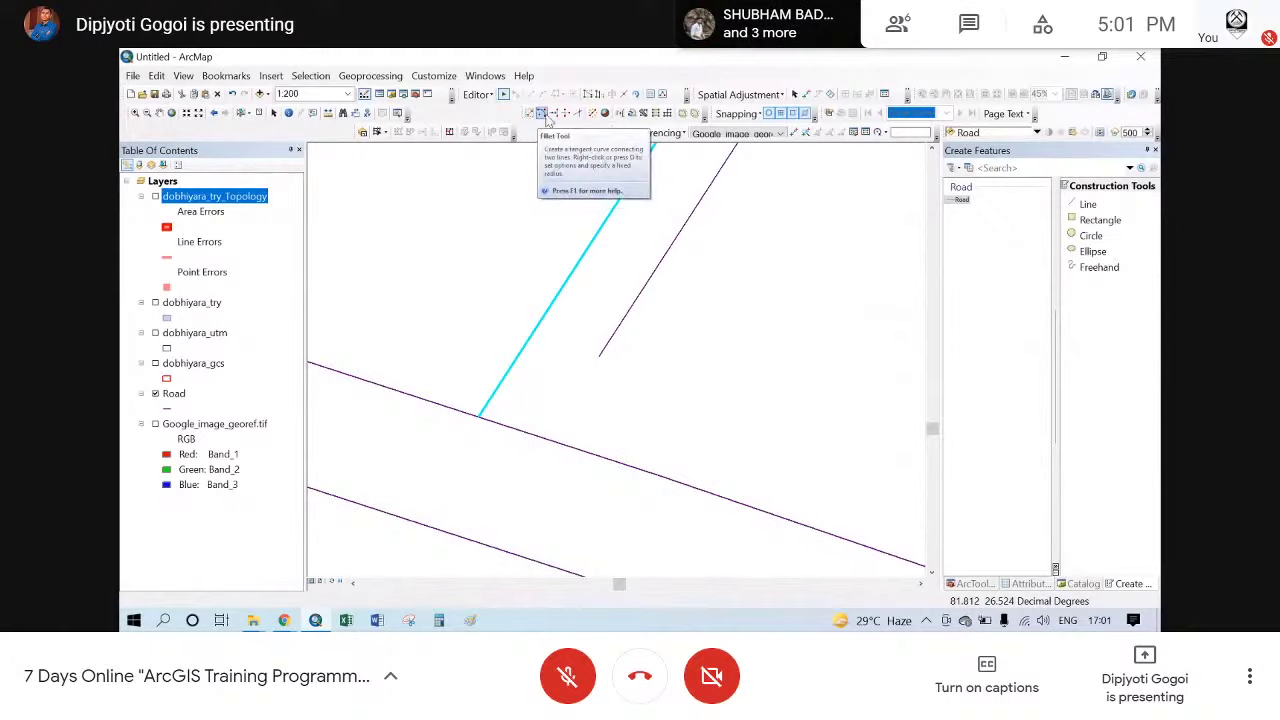
click(623, 96)
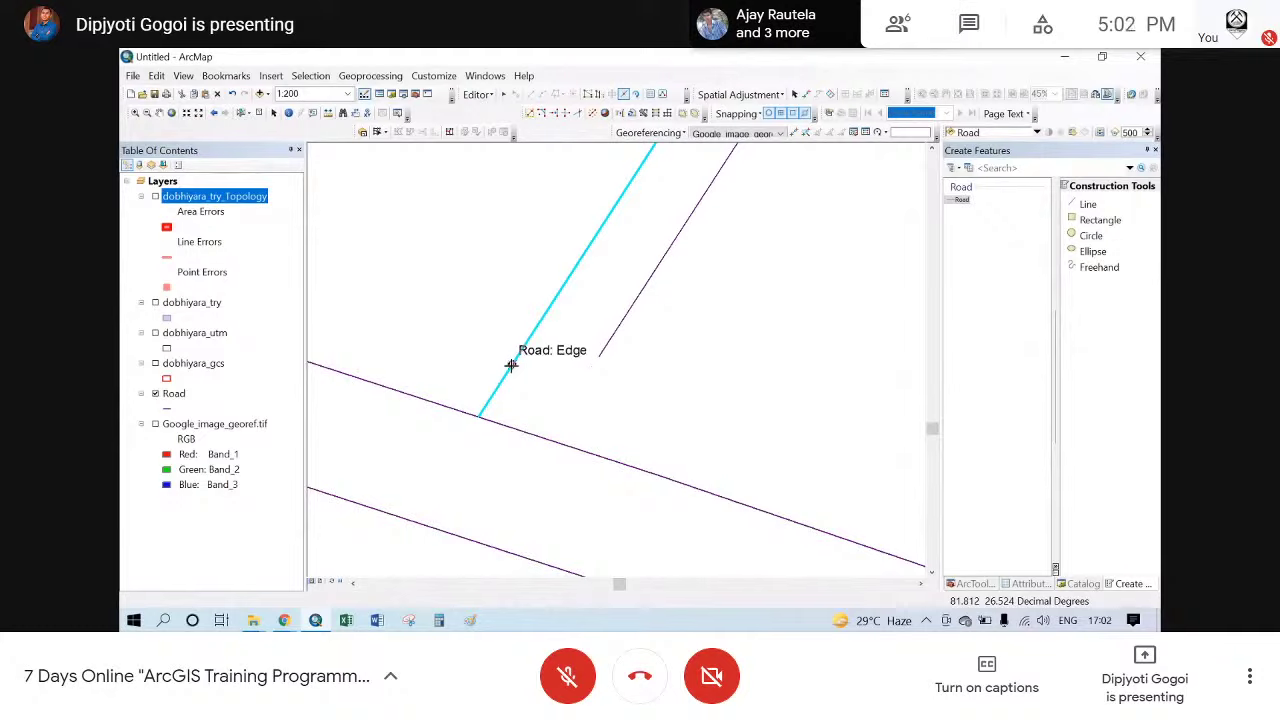
click(532, 333)
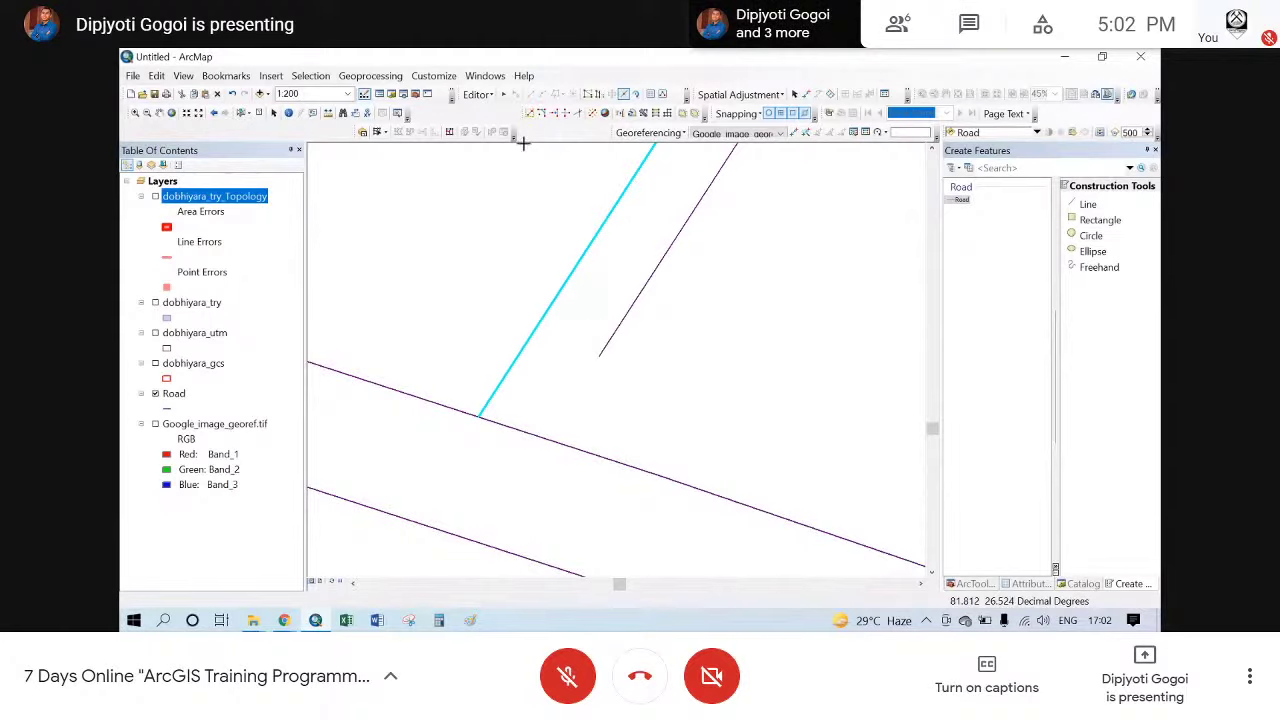
click(504, 94)
click(557, 297)
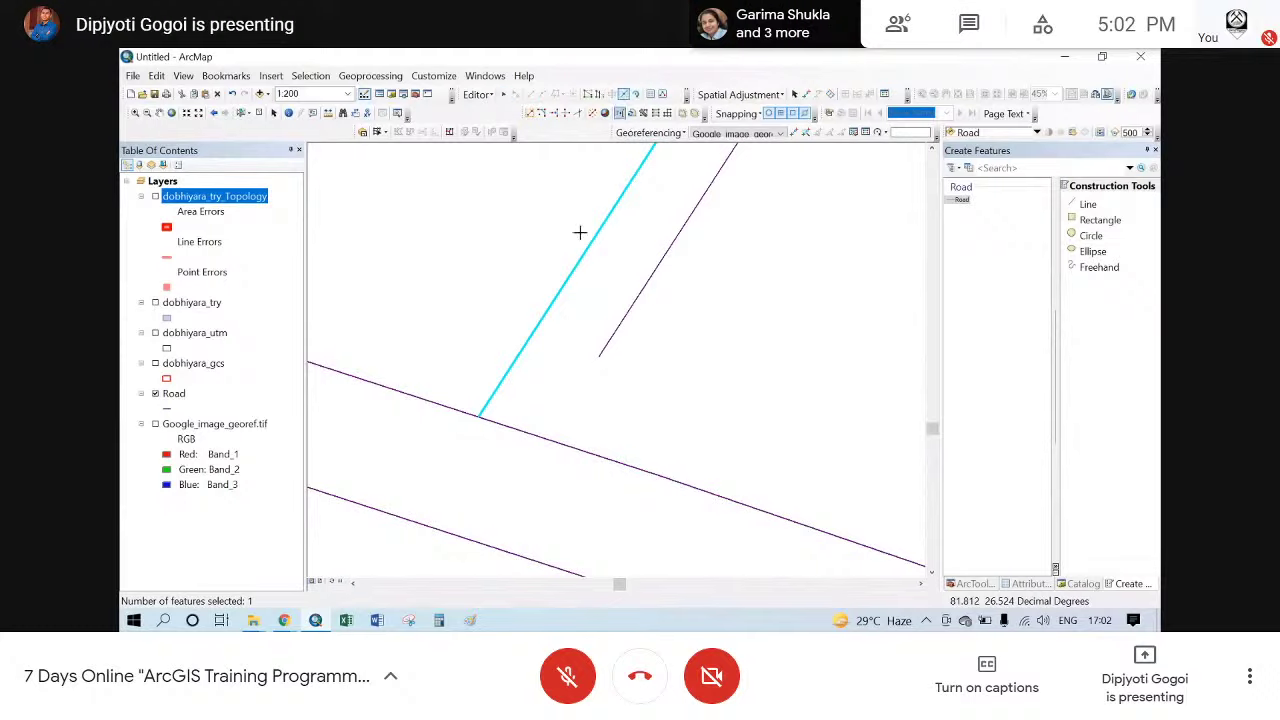
click(492, 411)
- Delete the short piece split off the left-hand branch line at the main road
click(490, 403)
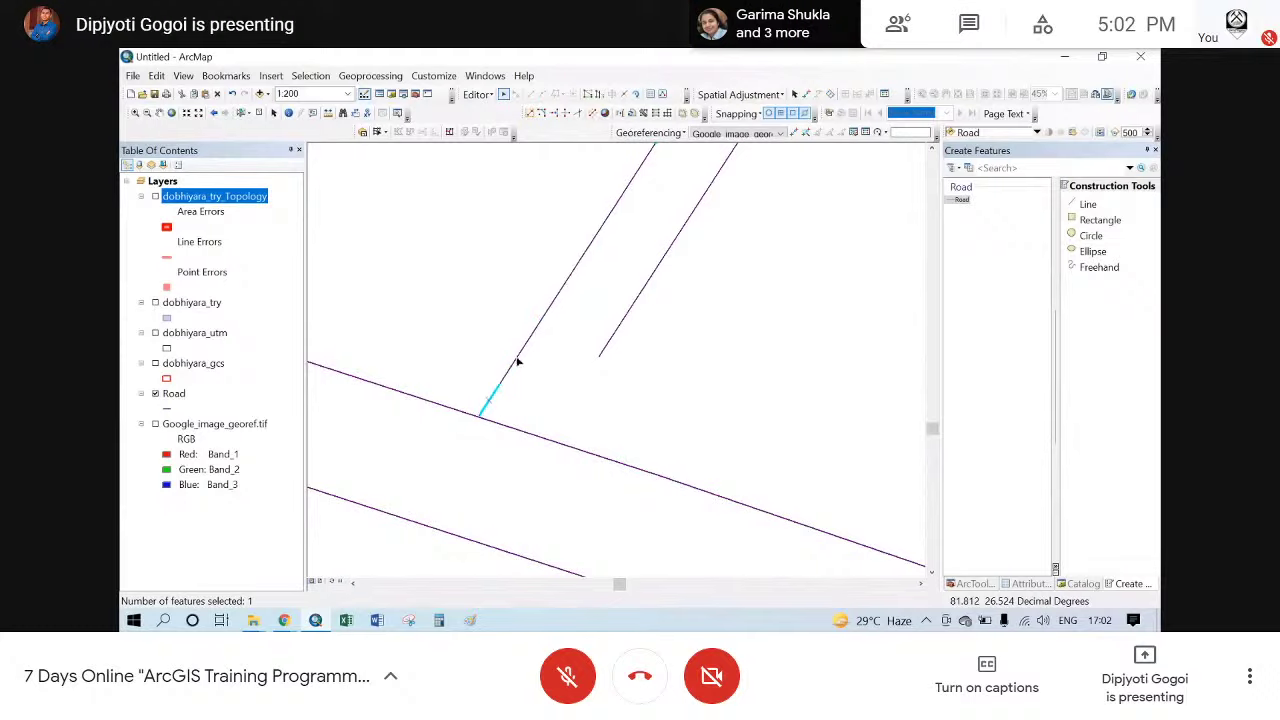
click(491, 405)
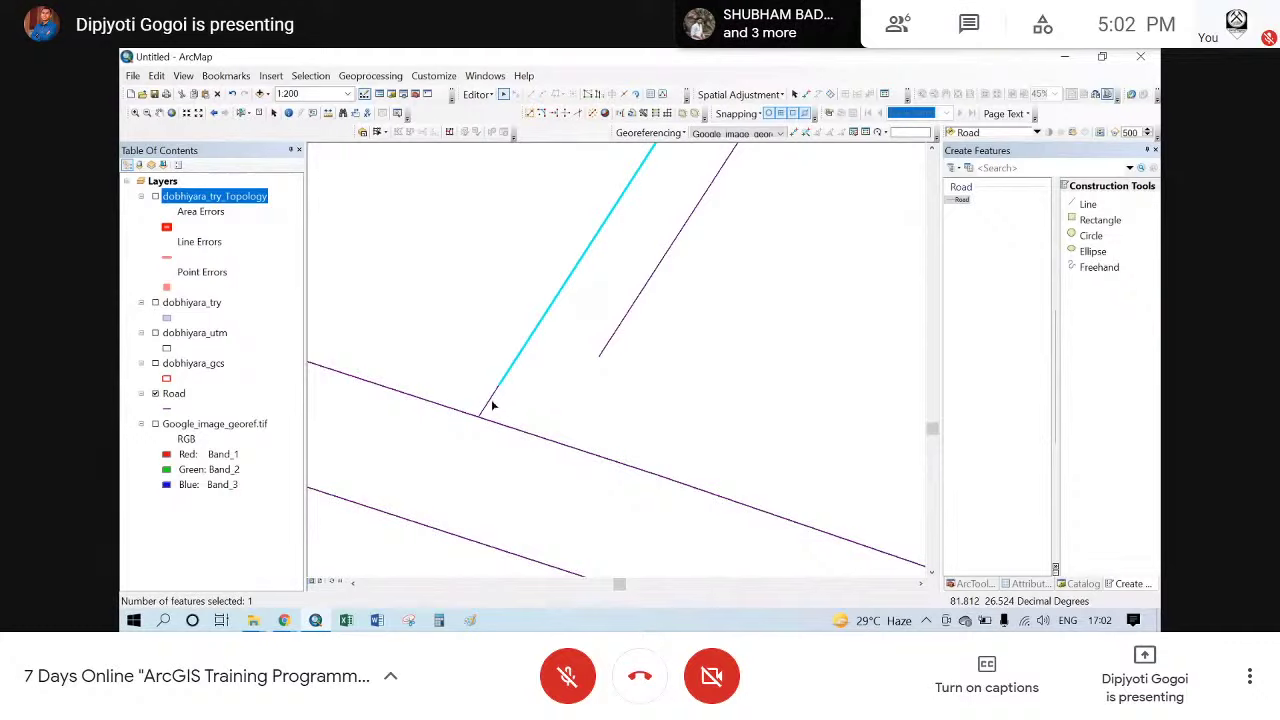
click(492, 403)
click(519, 377)
click(491, 397)
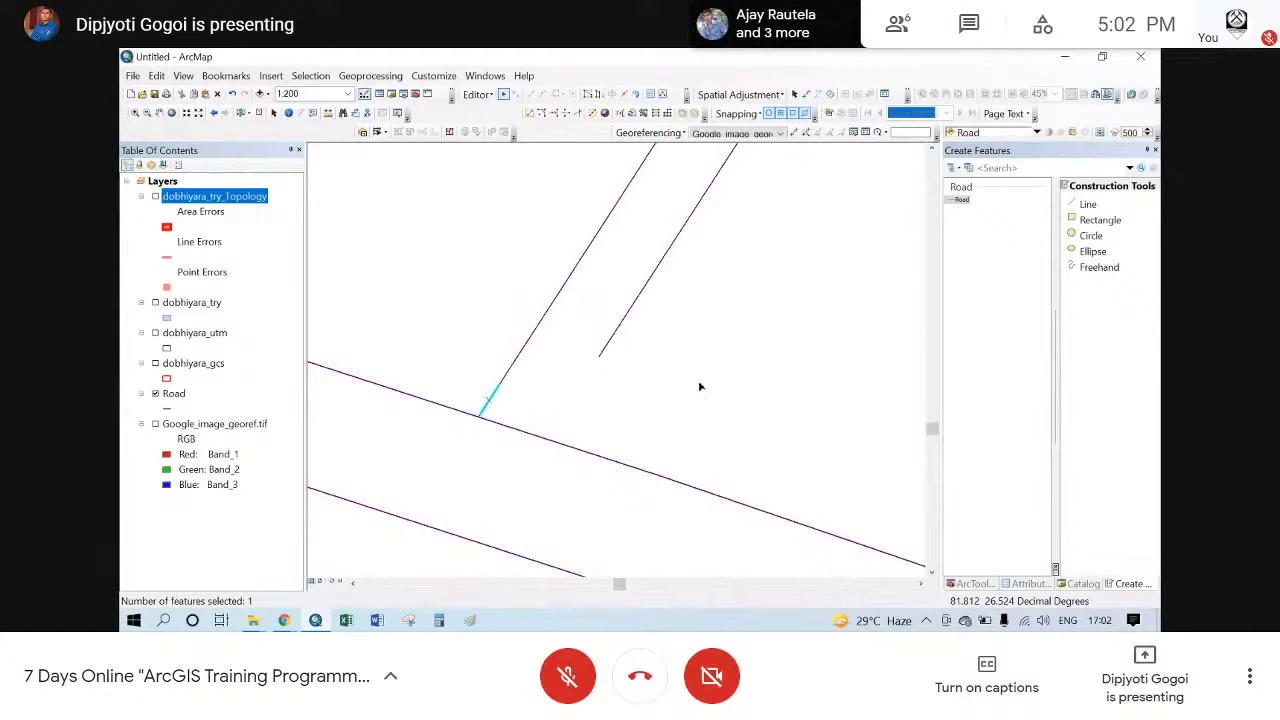
key(Delete)
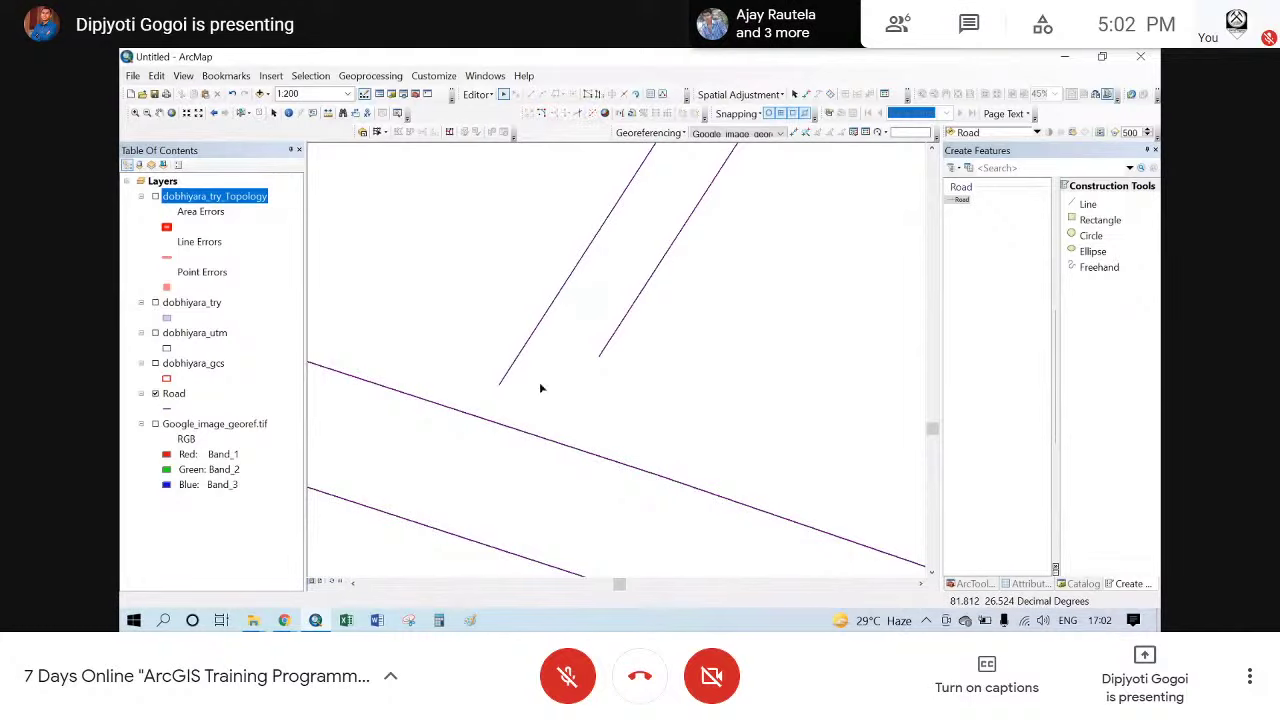
- Extend both shortened branch road lines to the main road's upper line, using that line as the Extend boundary
scroll(539, 382, up, 1)
click(541, 381)
drag(616, 392, 612, 444)
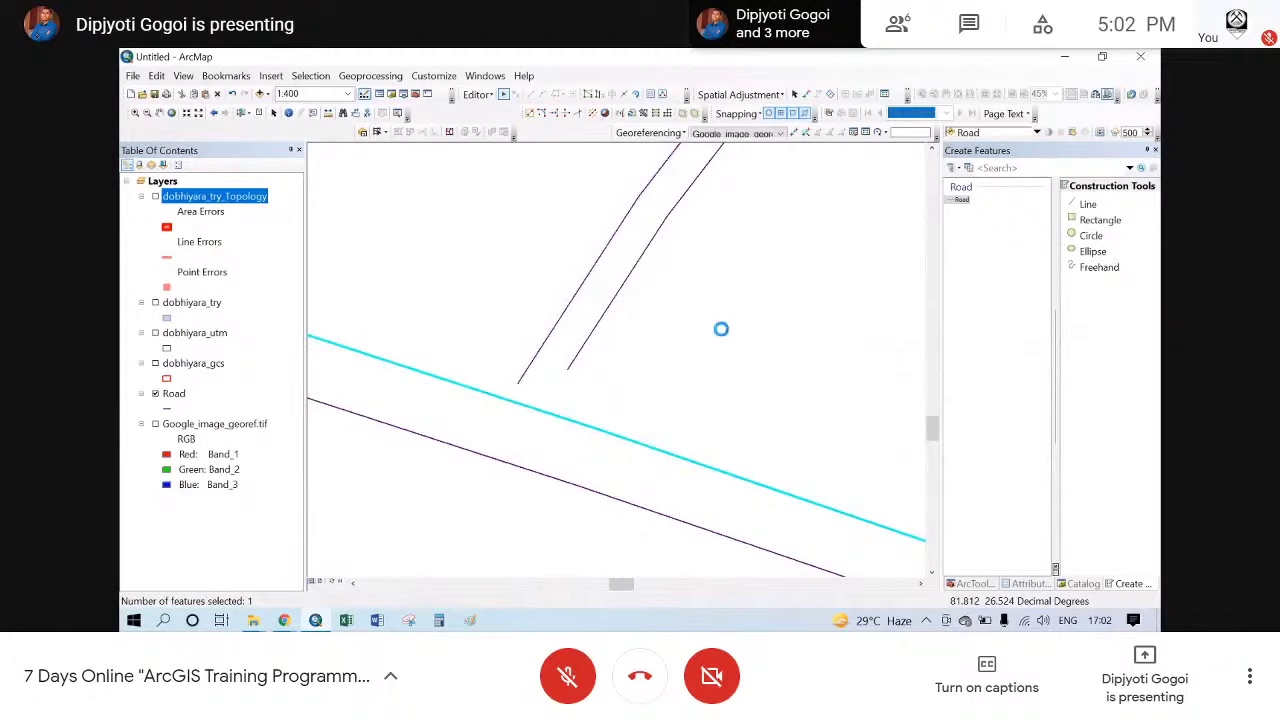
click(635, 372)
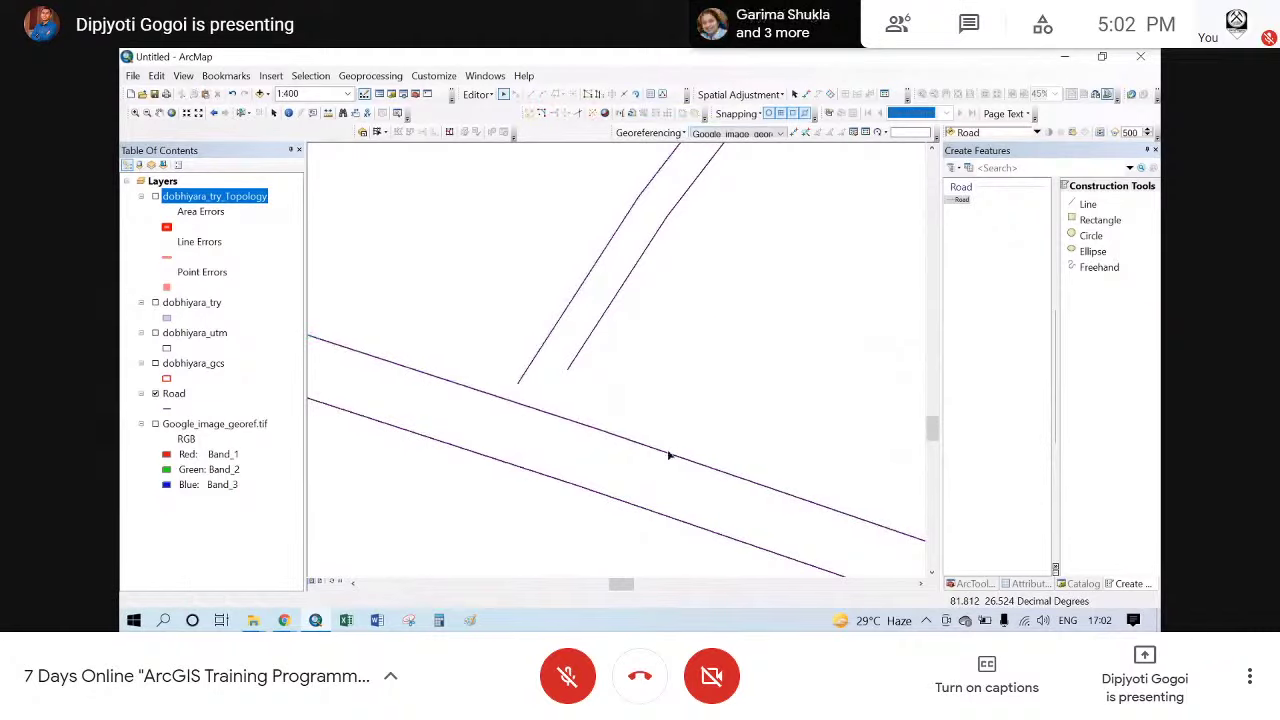
drag(682, 419, 667, 470)
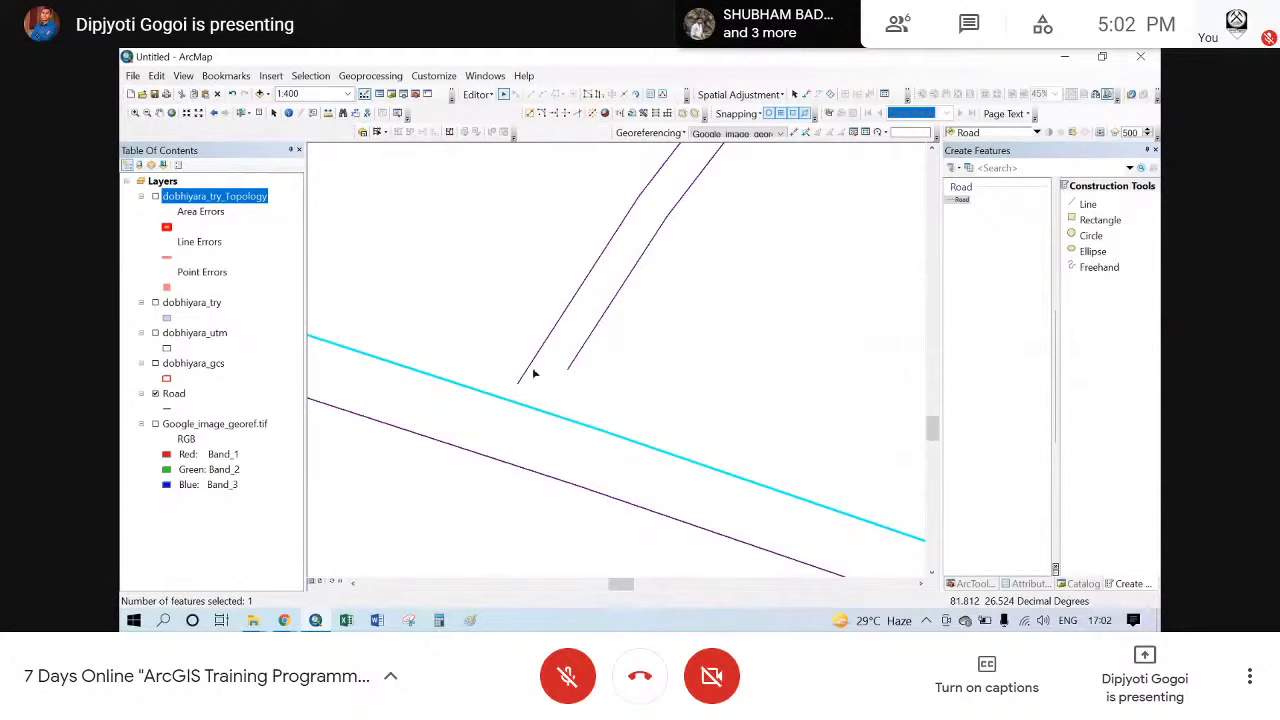
click(555, 115)
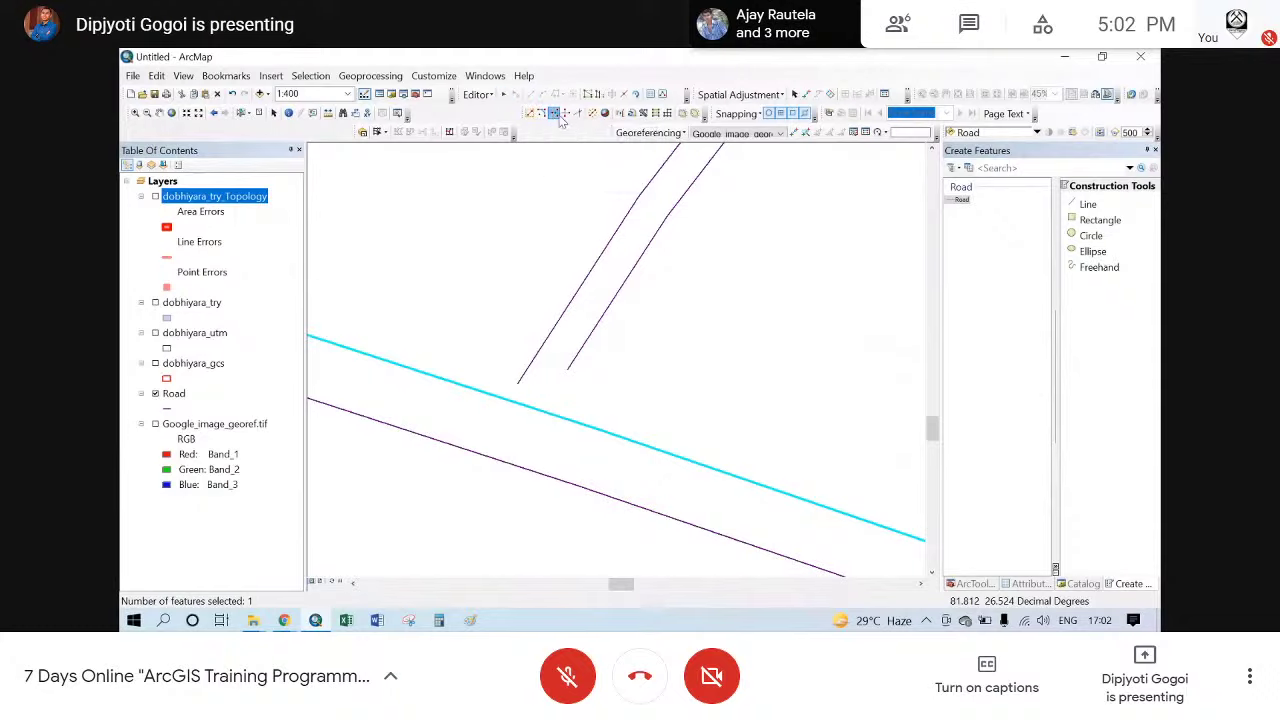
click(527, 370)
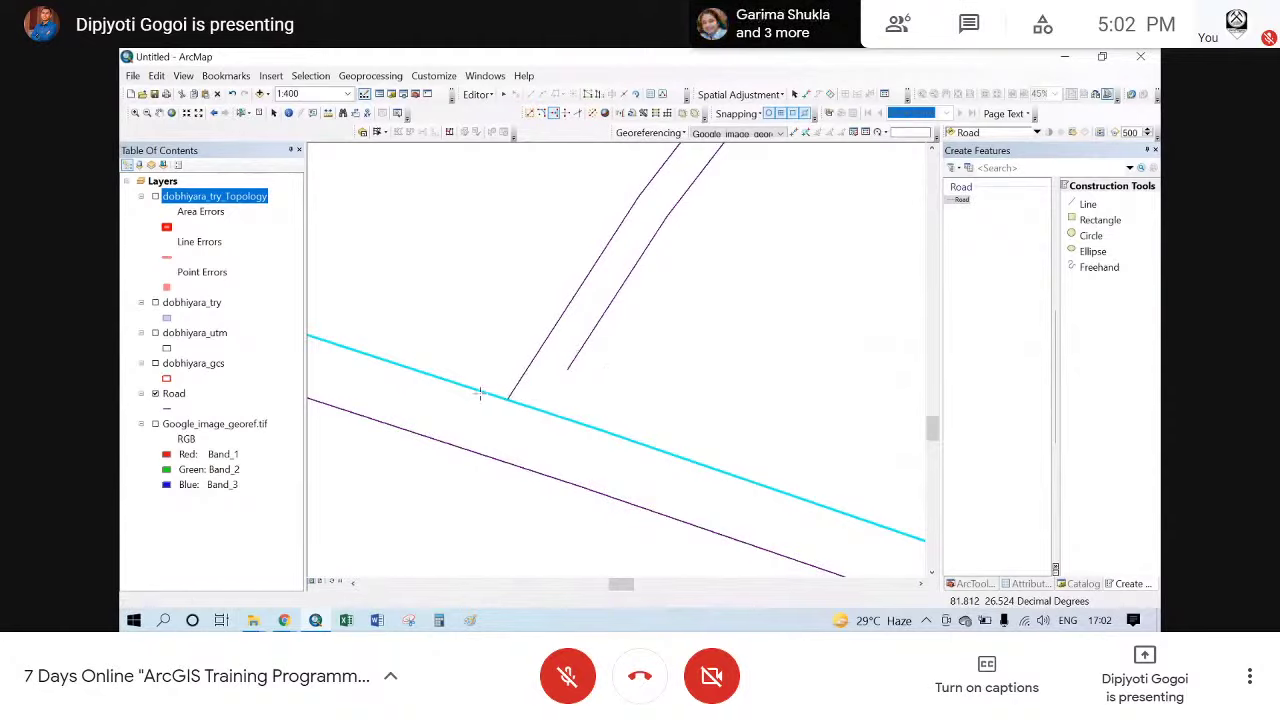
click(590, 340)
click(503, 240)
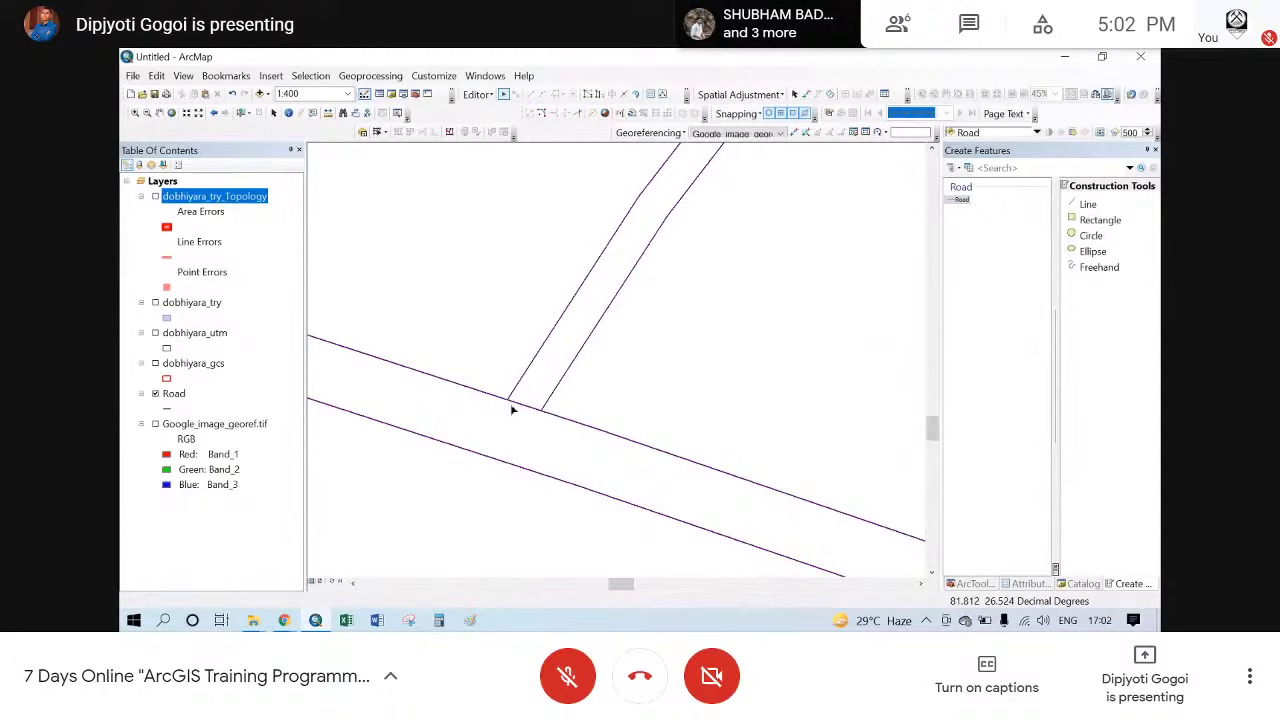
scroll(510, 408, up, 2)
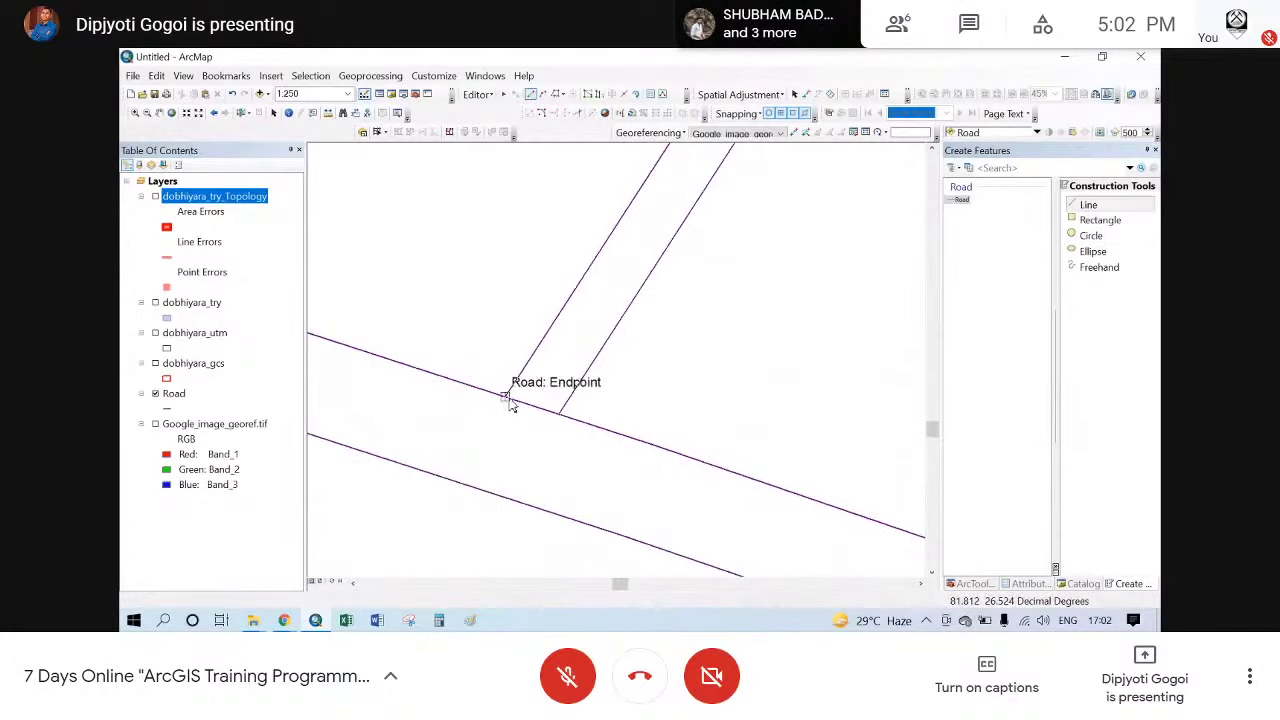
- Draw a short Road segment from the left-hand branch line's endpoint past the main road's upper line and merge it into the branch line
click(508, 400)
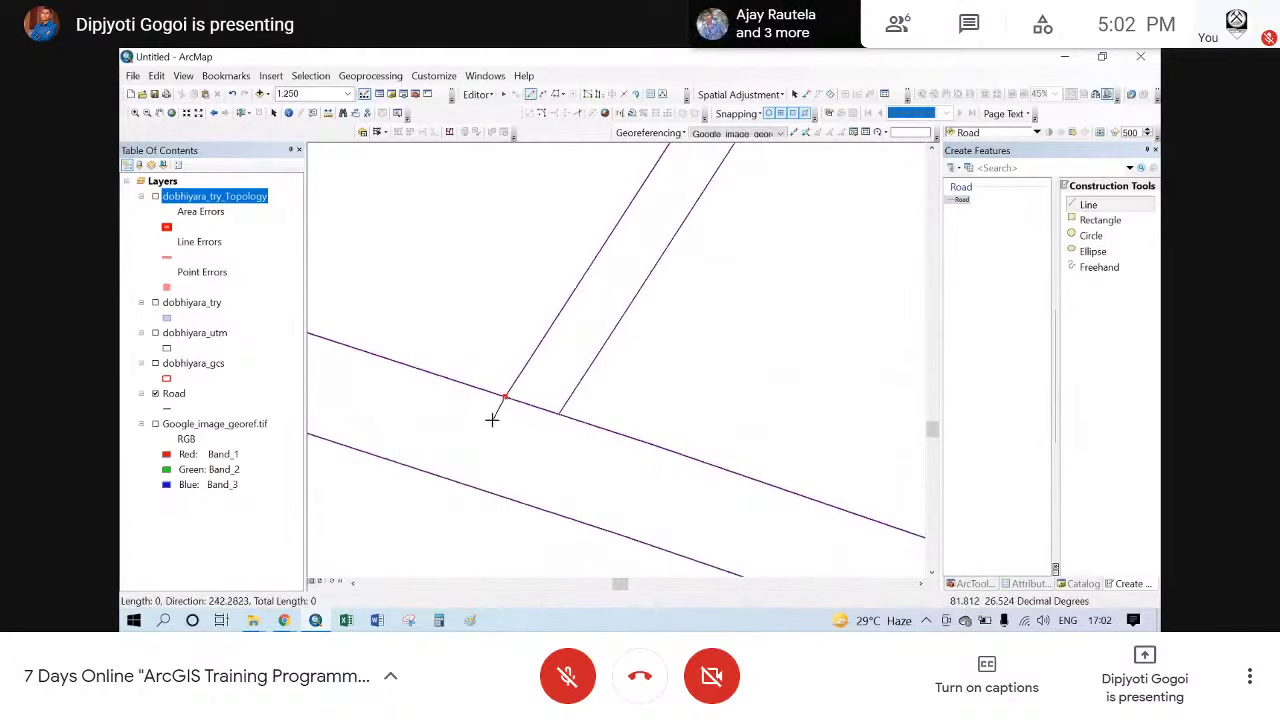
double_click(489, 419)
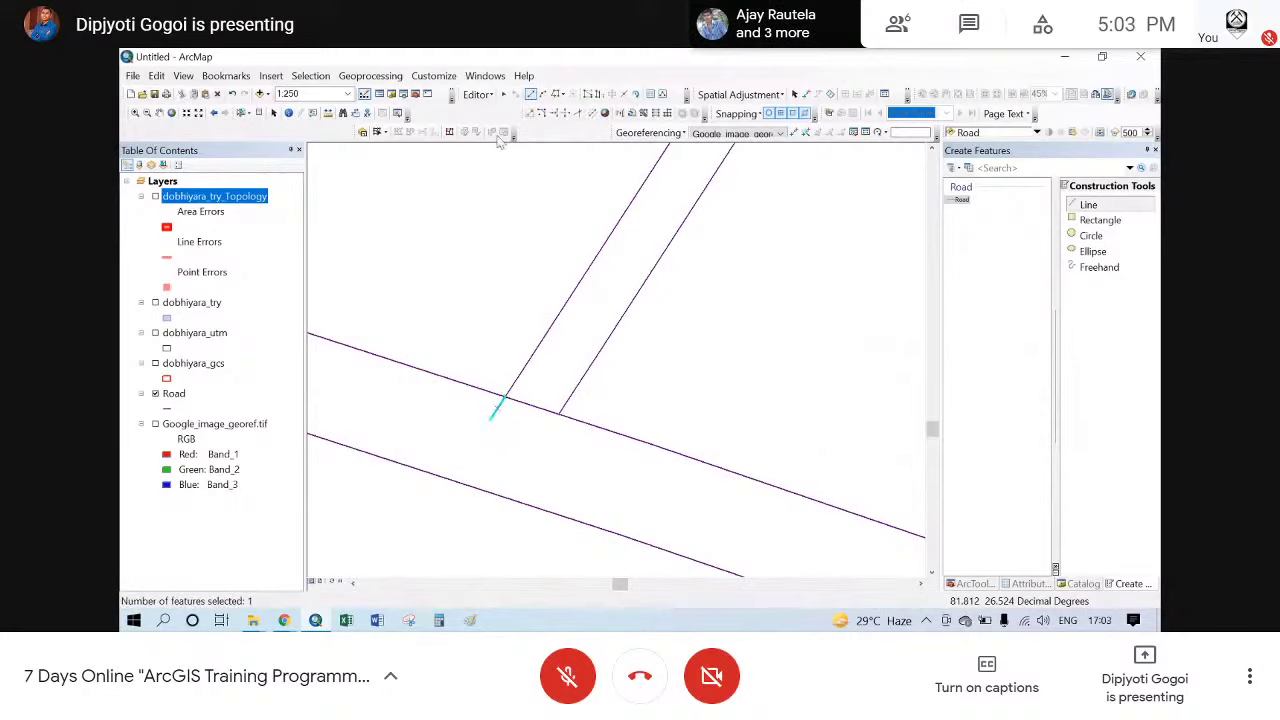
shift+click(546, 306)
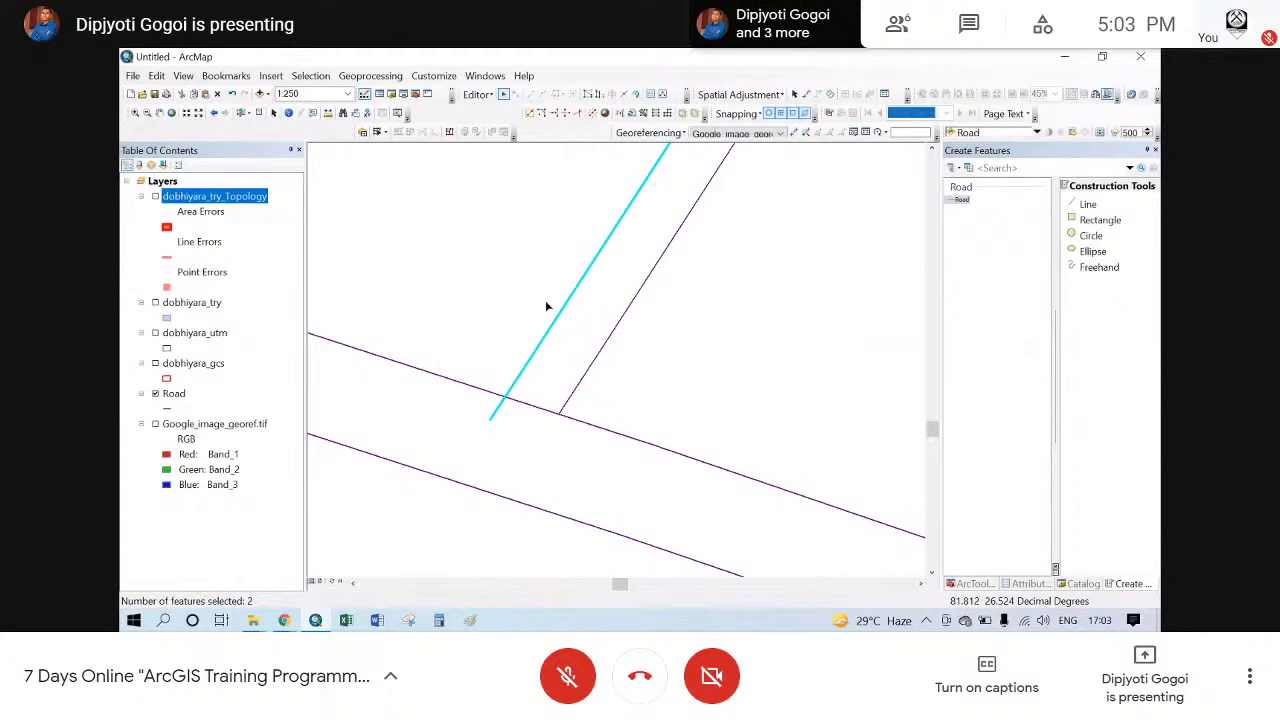
key(m)
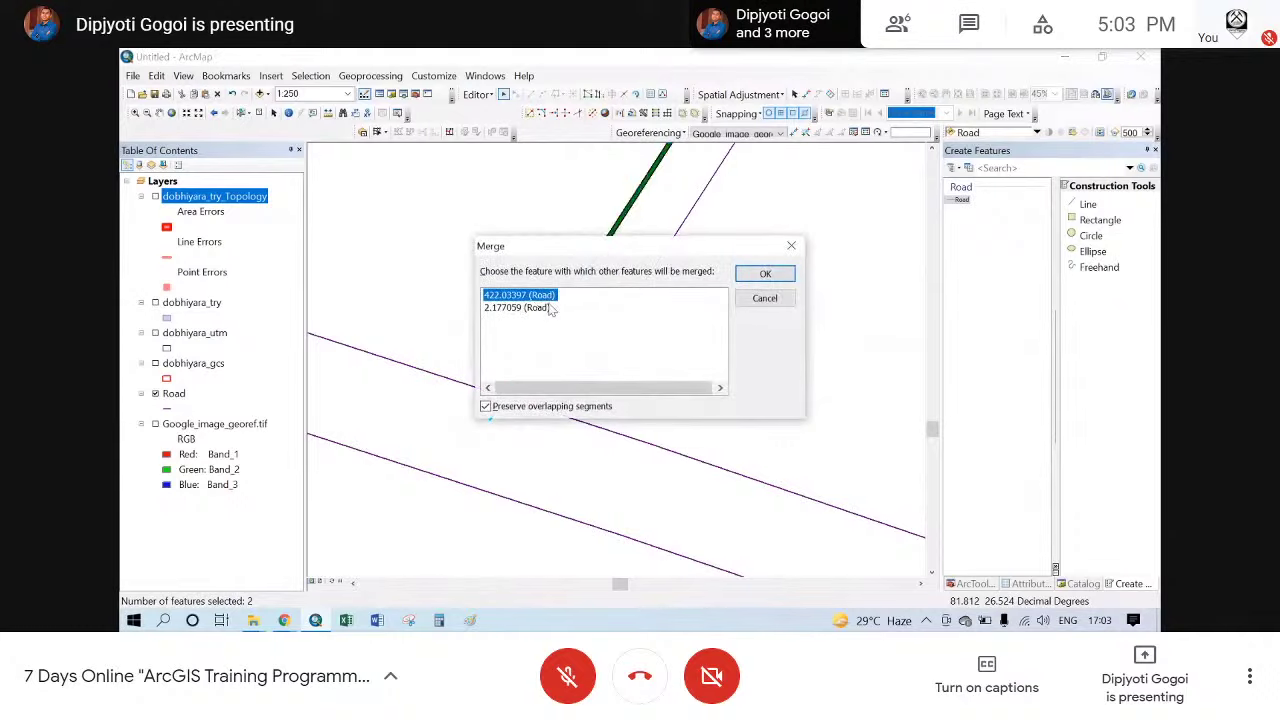
click(752, 278)
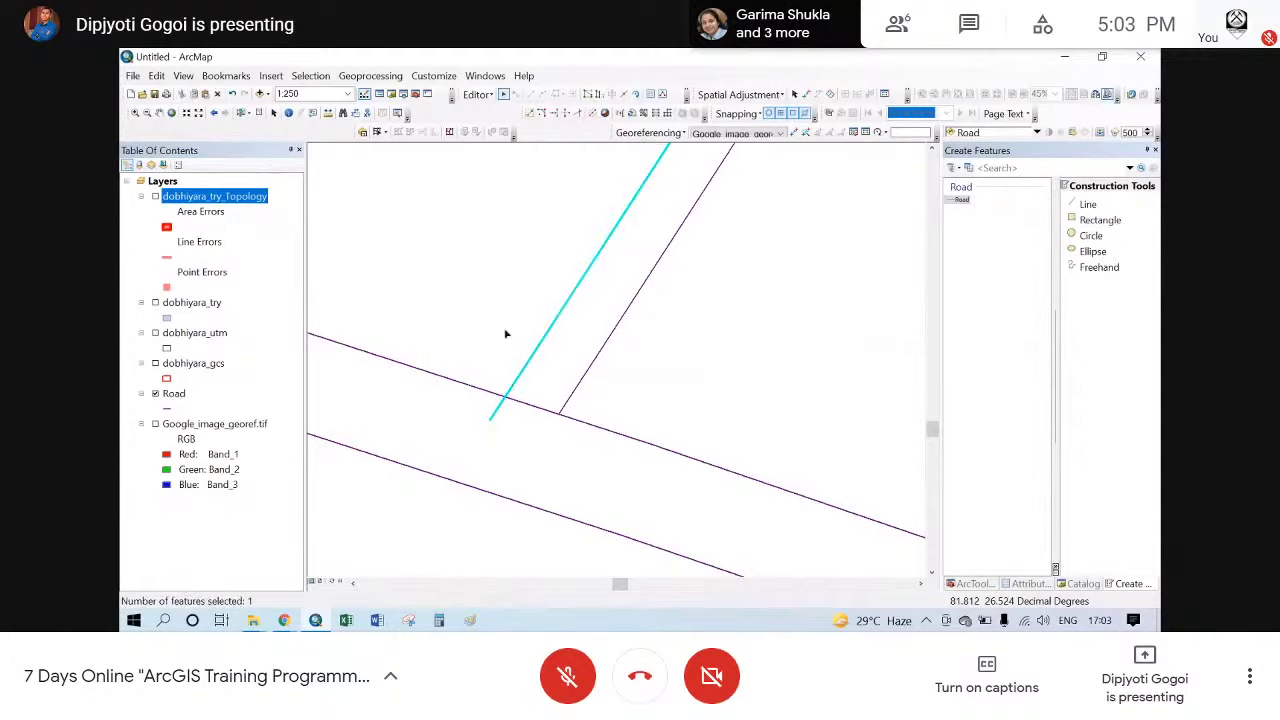
- Trim the left-hand branch line's overshoot back to the main road's upper line, using that line as the cutting boundary, and clear the selection
drag(466, 320, 430, 410)
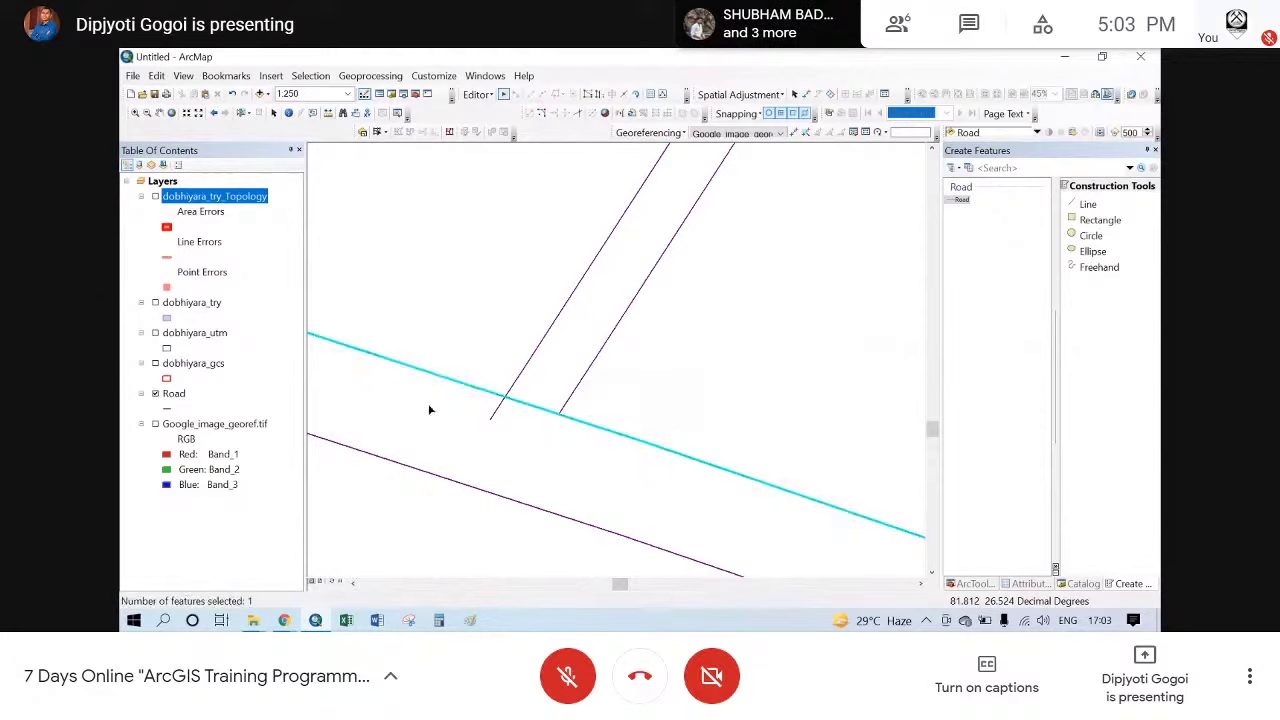
click(717, 485)
click(650, 446)
click(565, 112)
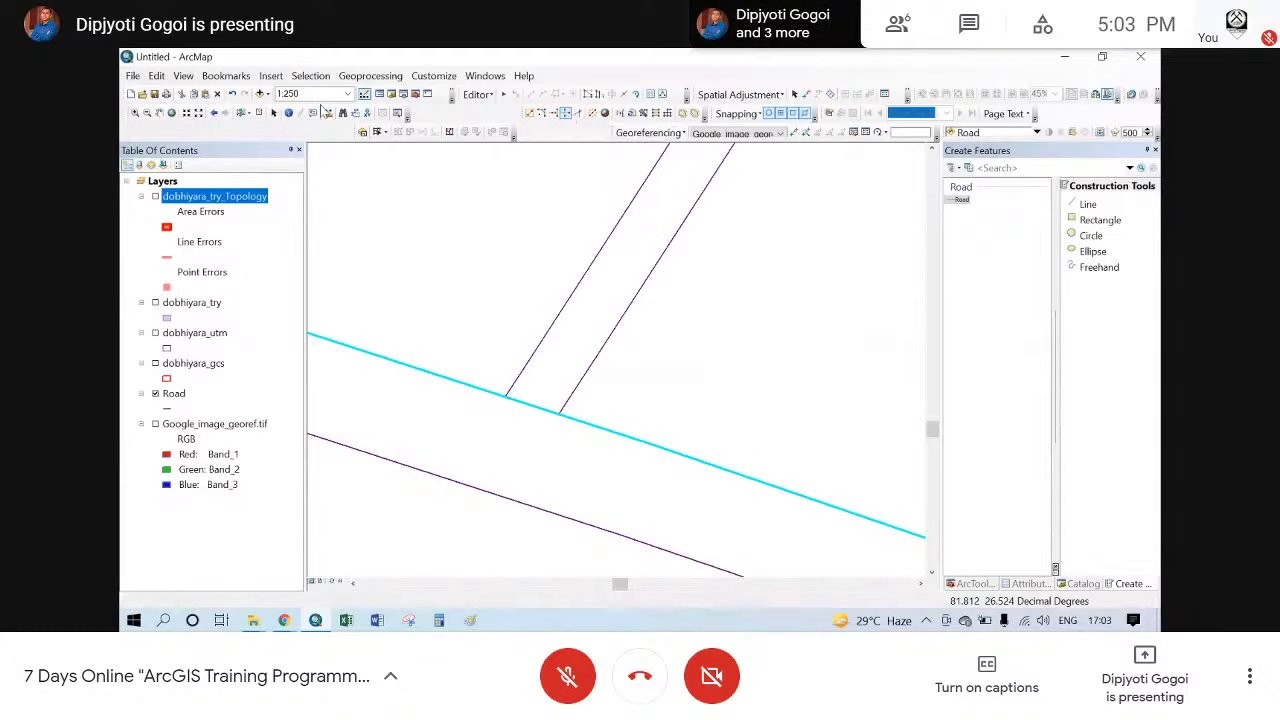
click(257, 112)
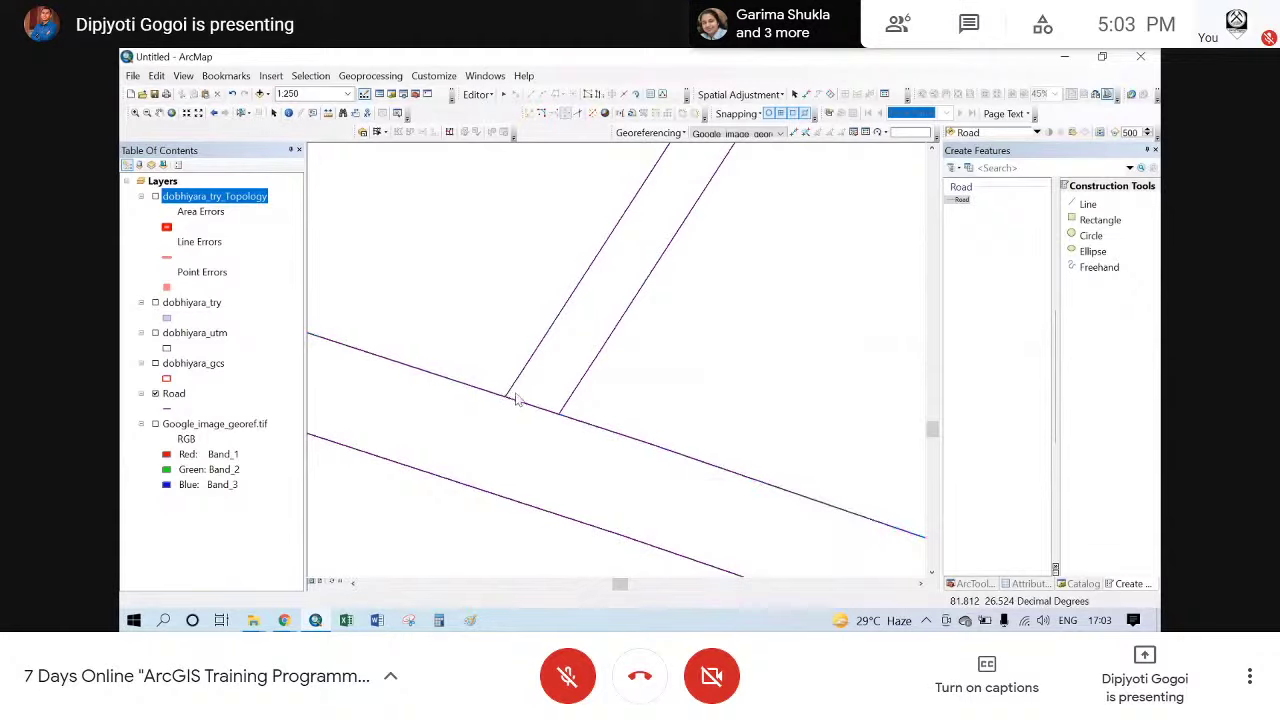
click(505, 95)
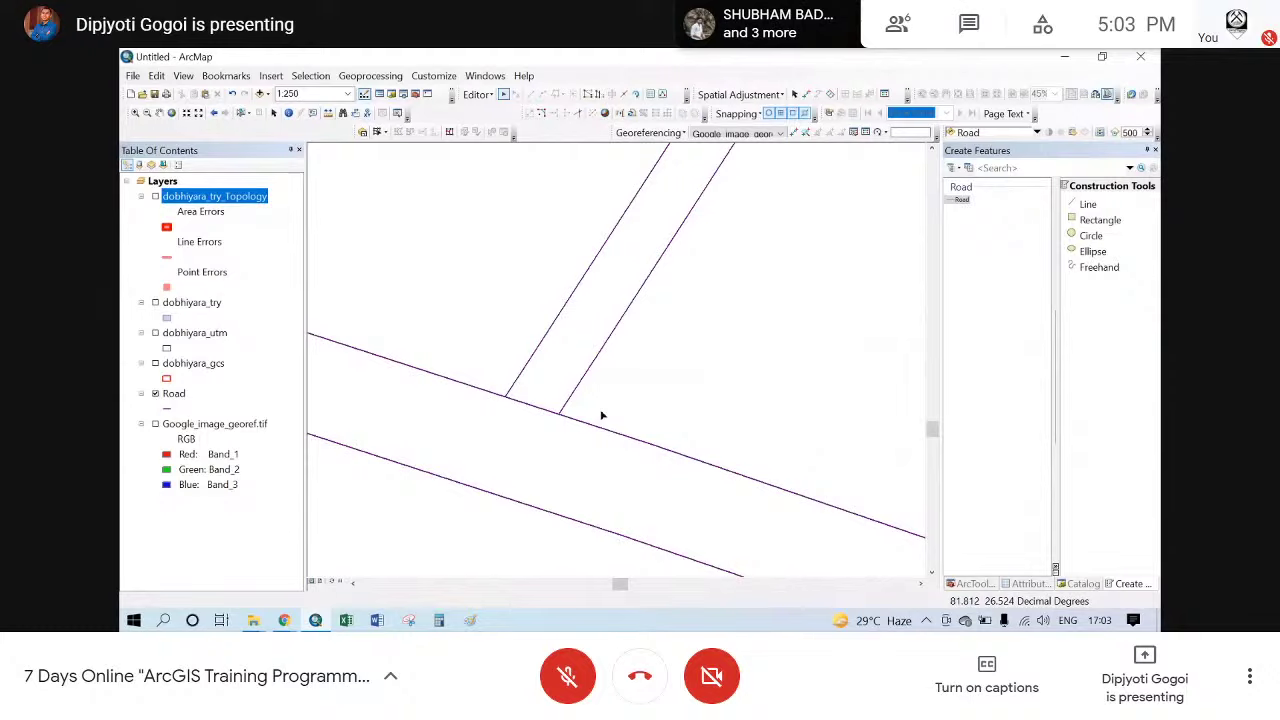
- Close the branch road's far open end with a Road line snapped between the endpoints of its two side lines
scroll(601, 415, down, 3)
scroll(588, 432, down, 2)
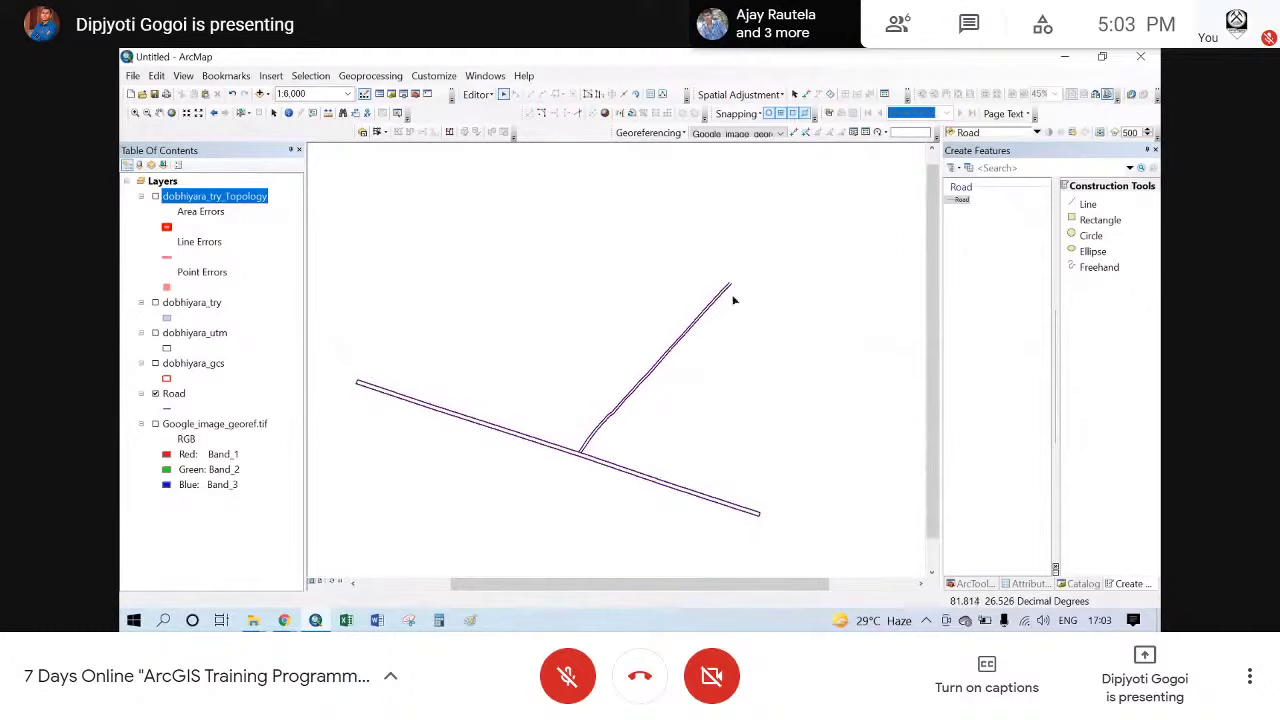
scroll(735, 300, up, 3)
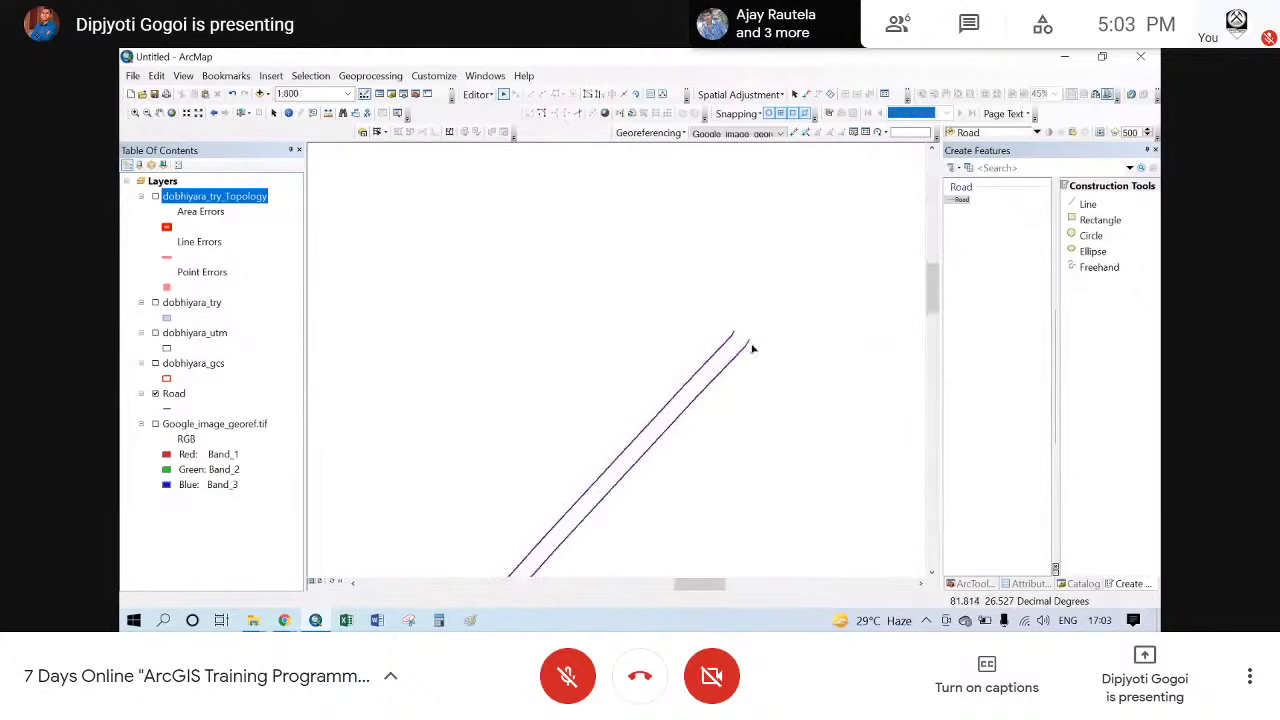
scroll(700, 335, up, 2)
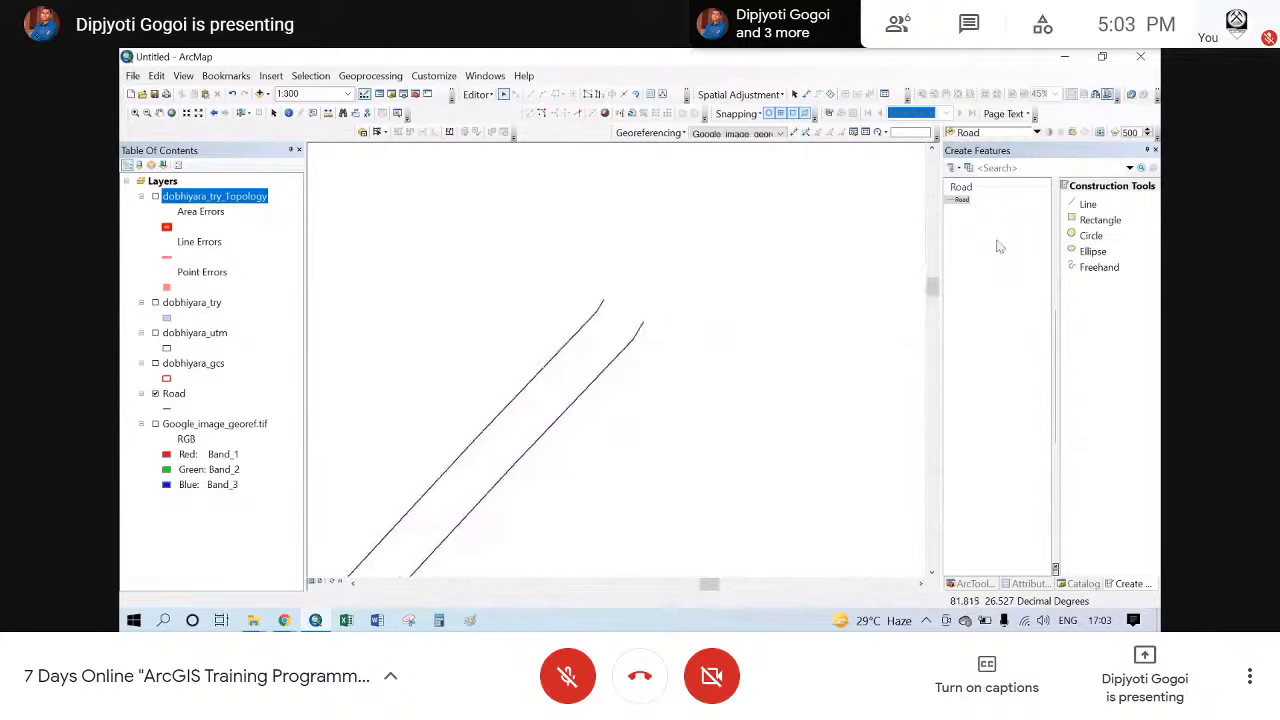
click(1086, 204)
click(602, 300)
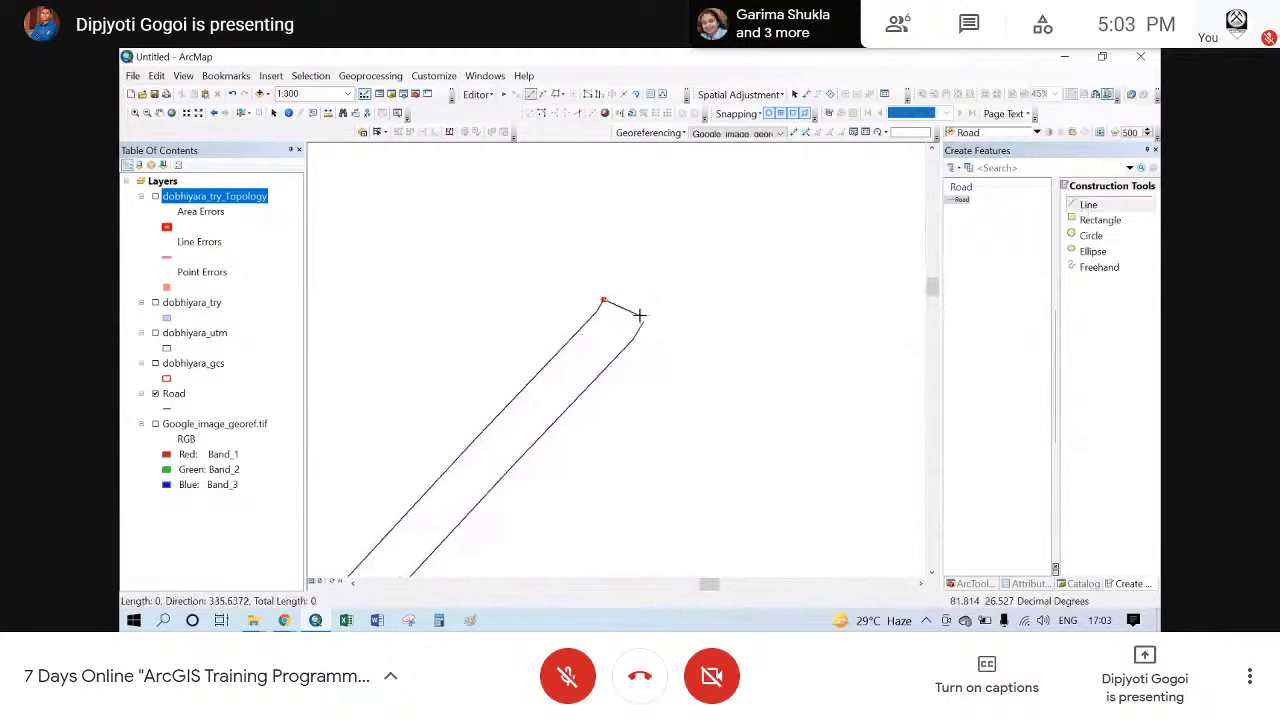
click(642, 322)
double_click(643, 322)
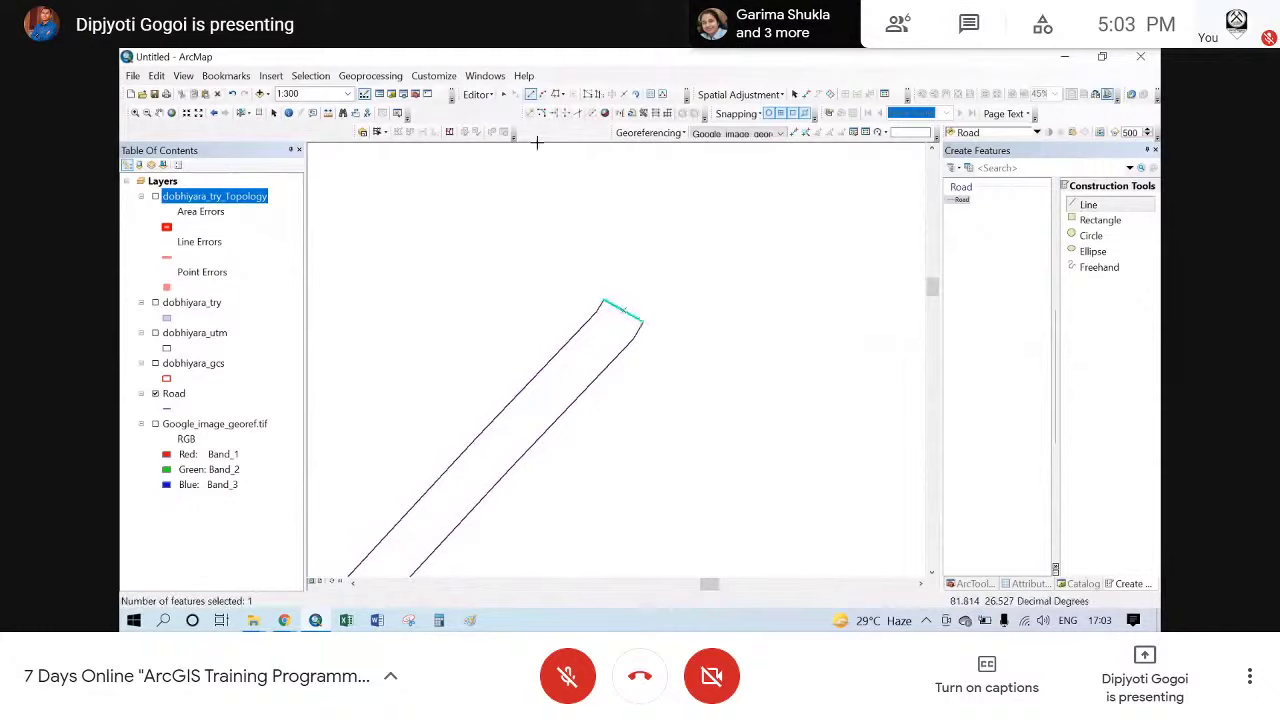
click(504, 94)
click(757, 218)
- Open the Feature To Polygon tool from the Data Management Features toolset and stop the editing session
scroll(836, 163, up, 2)
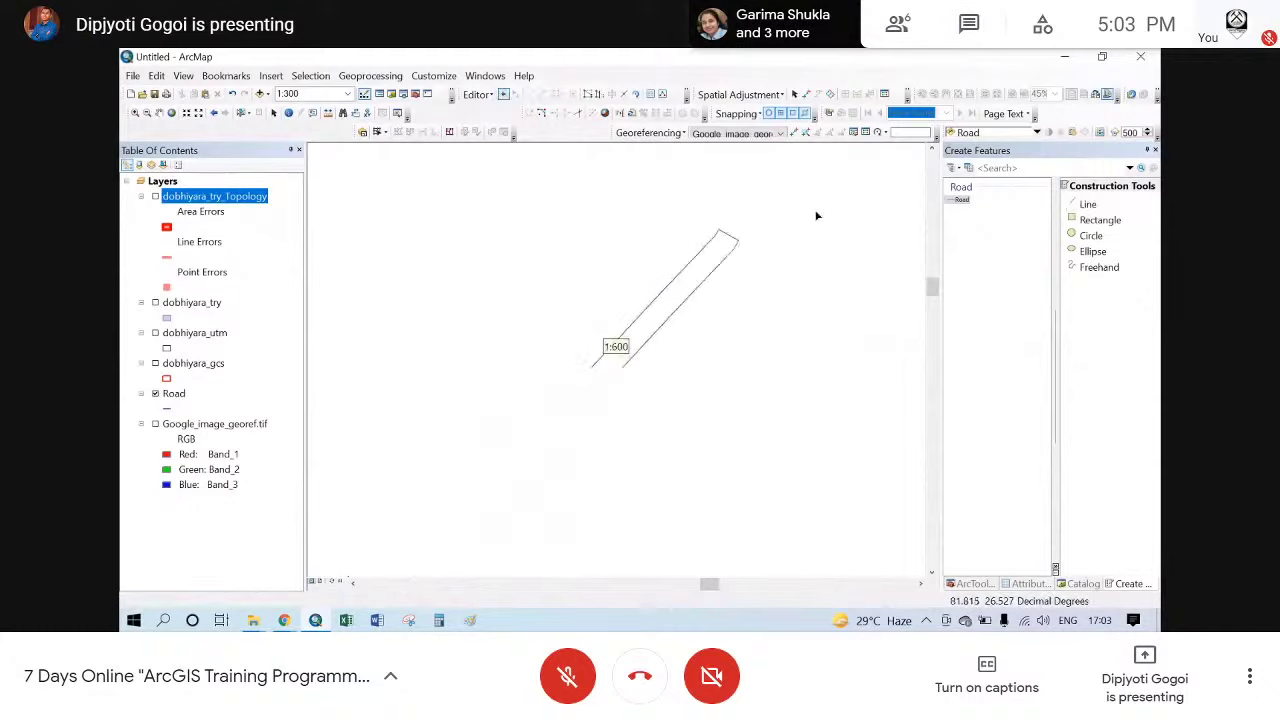
scroll(777, 251, up, 3)
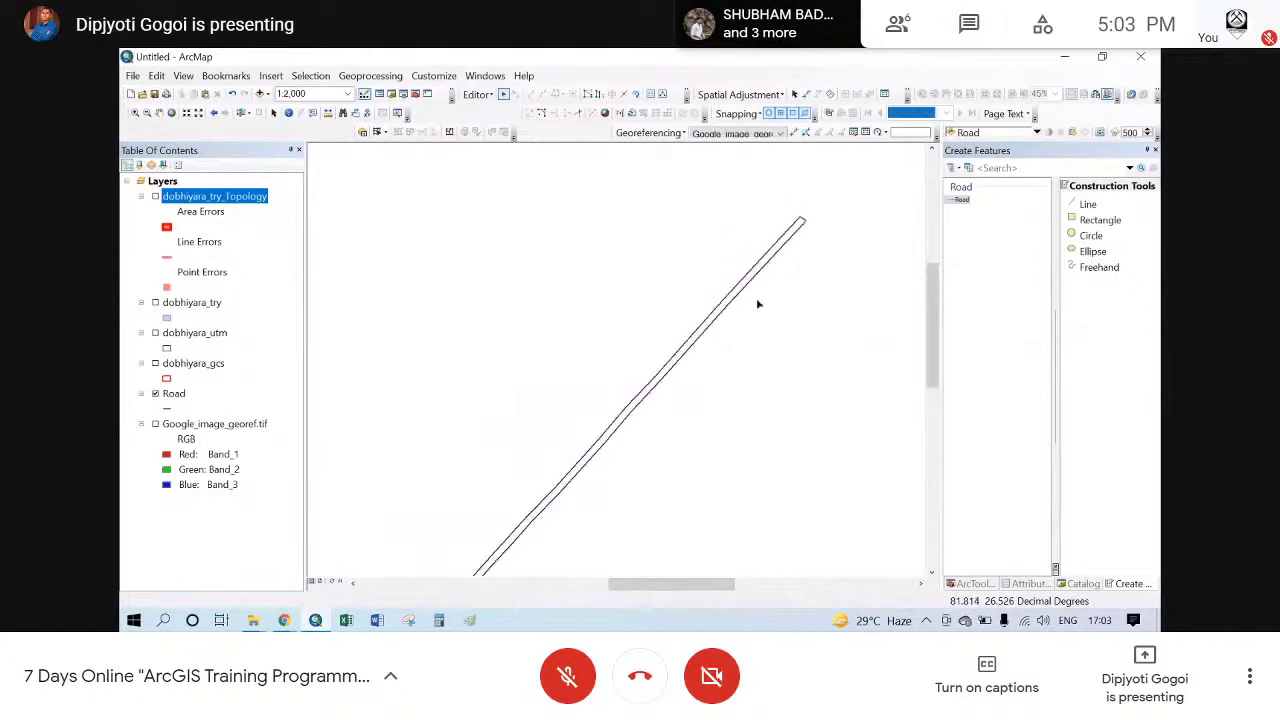
scroll(755, 330, up, 1)
scroll(755, 355, up, 2)
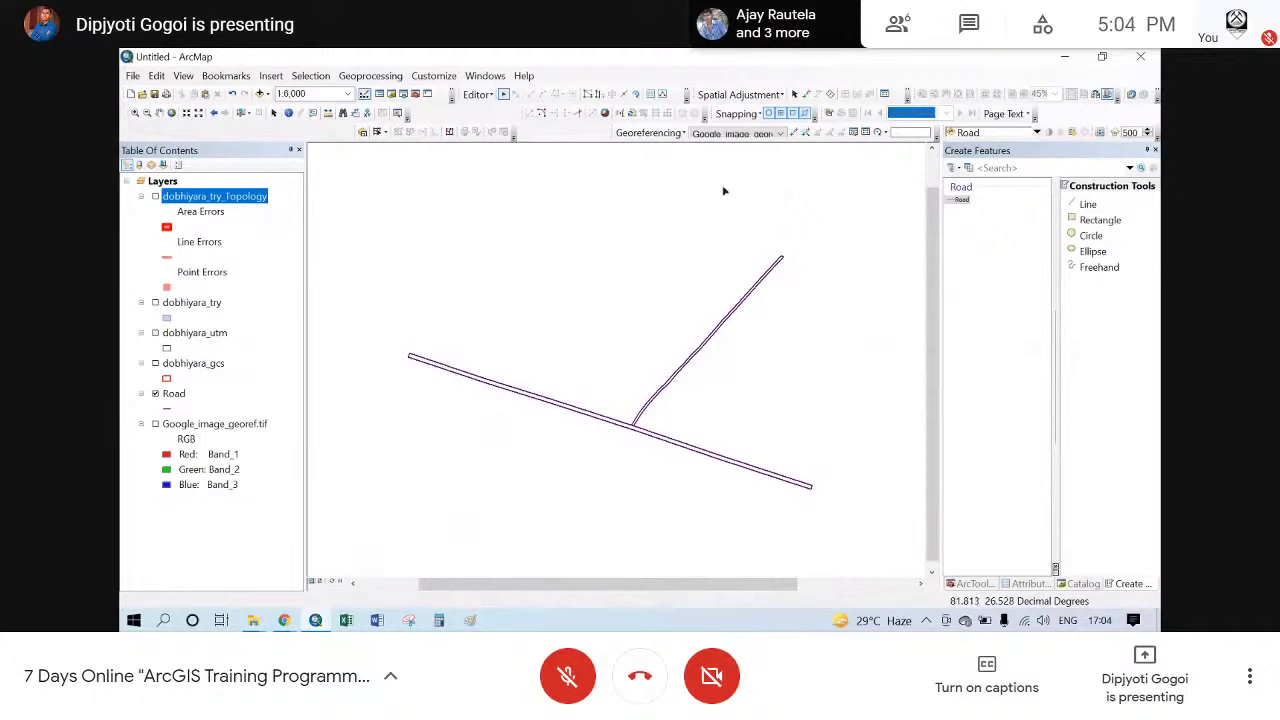
click(968, 585)
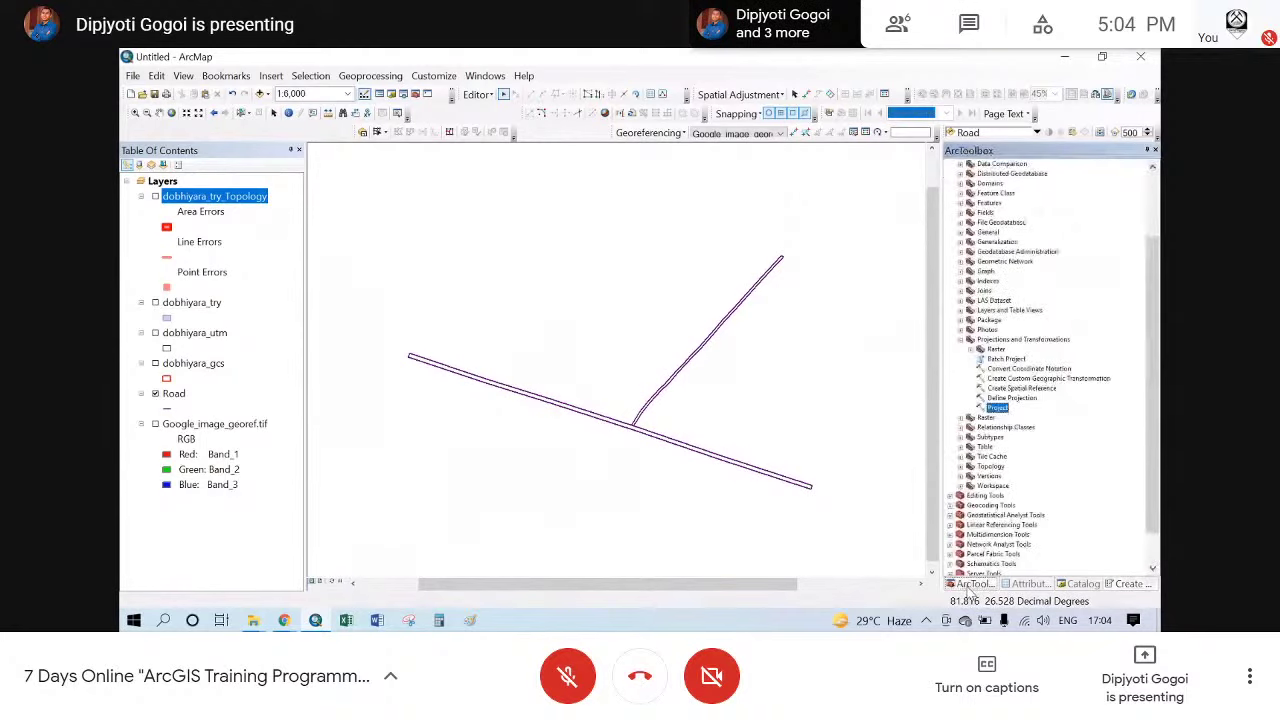
click(969, 339)
scroll(965, 300, up, 2)
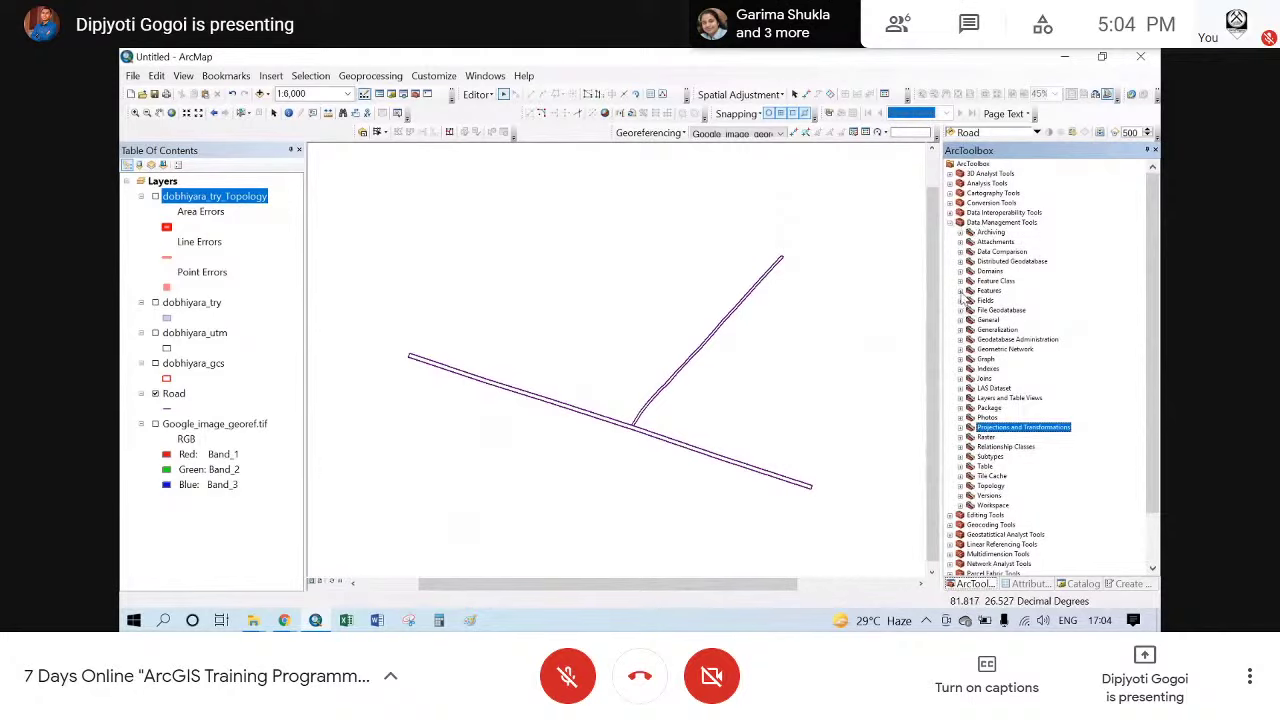
click(960, 292)
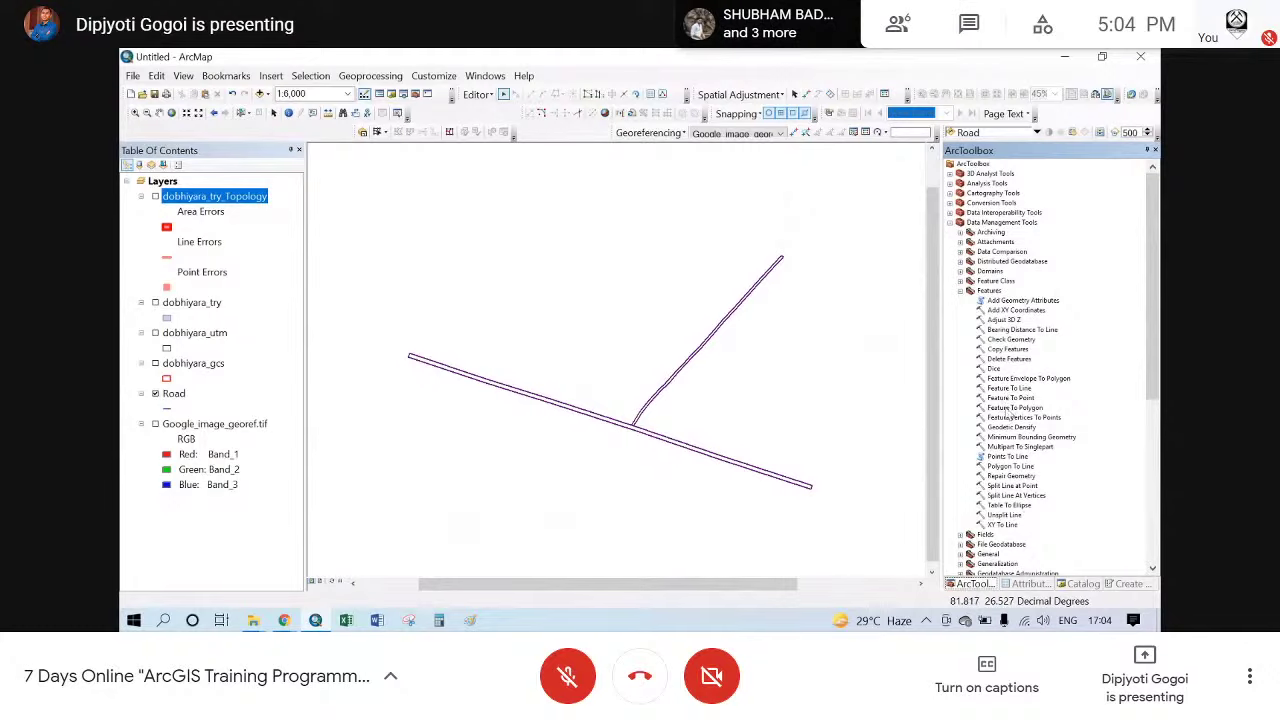
double_click(1014, 407)
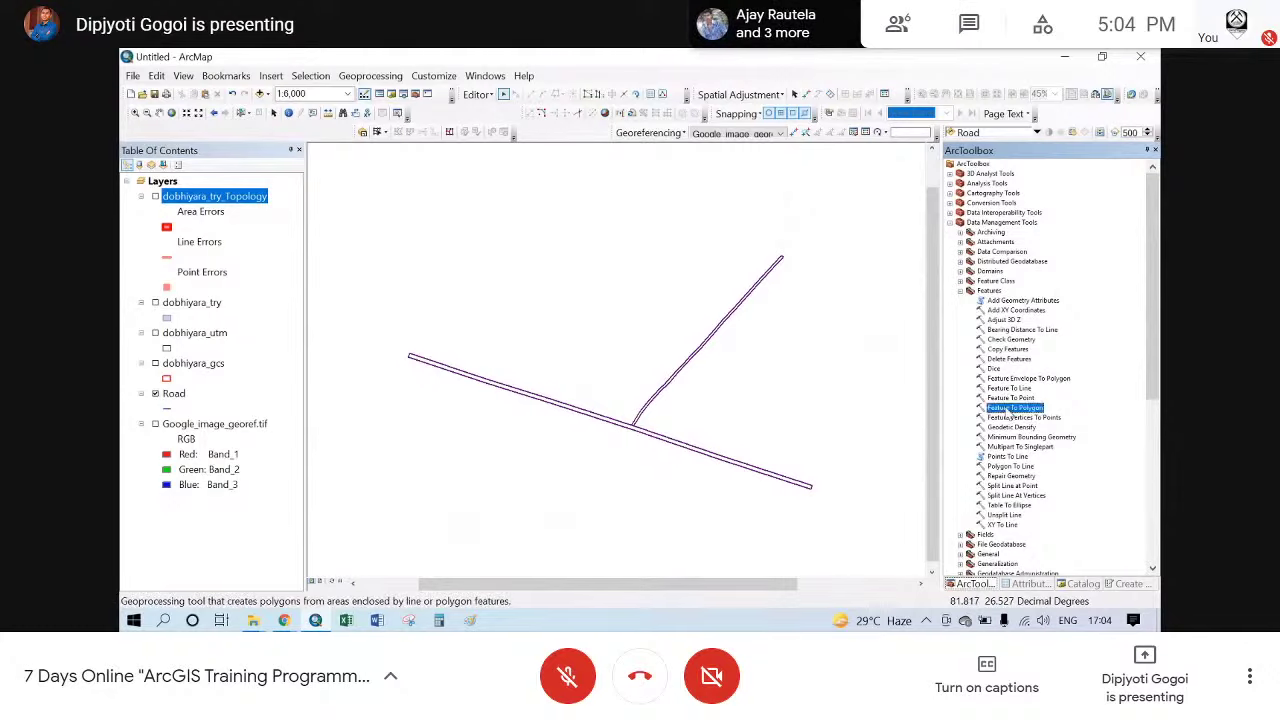
click(477, 94)
click(488, 116)
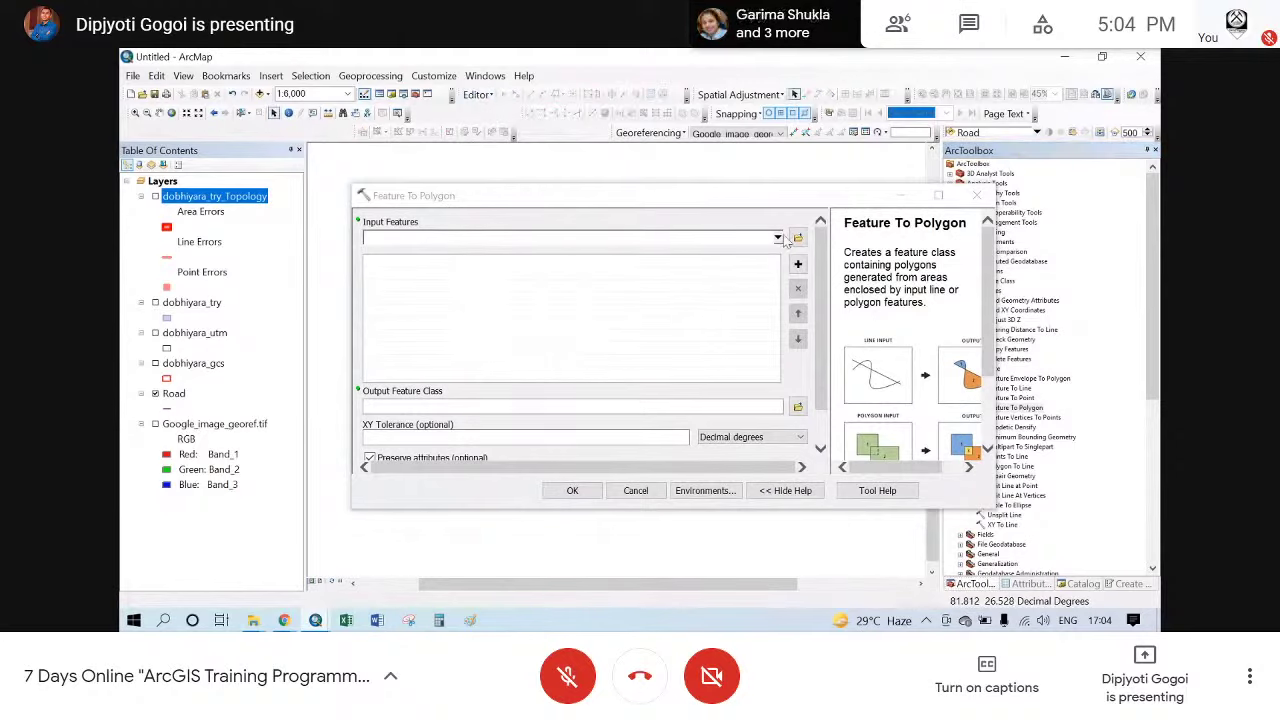
- Convert the Road lines to polygons, saving the output as dobhiyara_road.shp in the dobhiyara_gcs folder
click(778, 240)
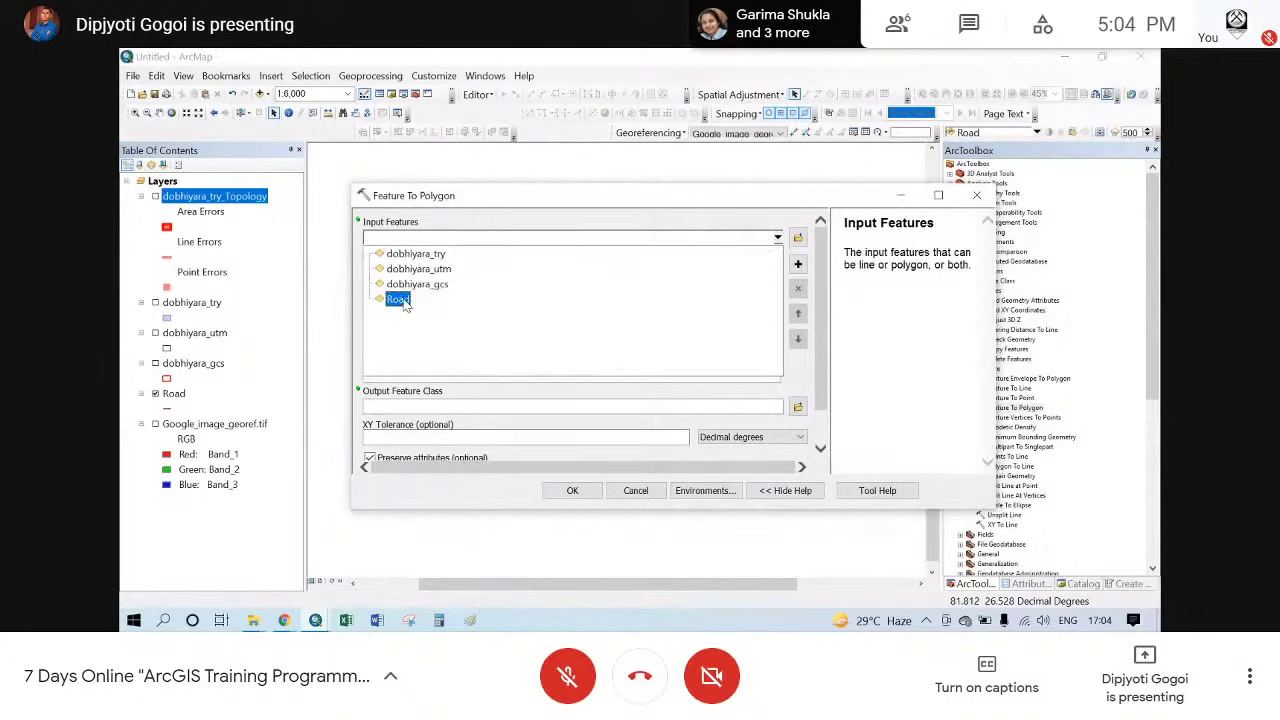
click(399, 300)
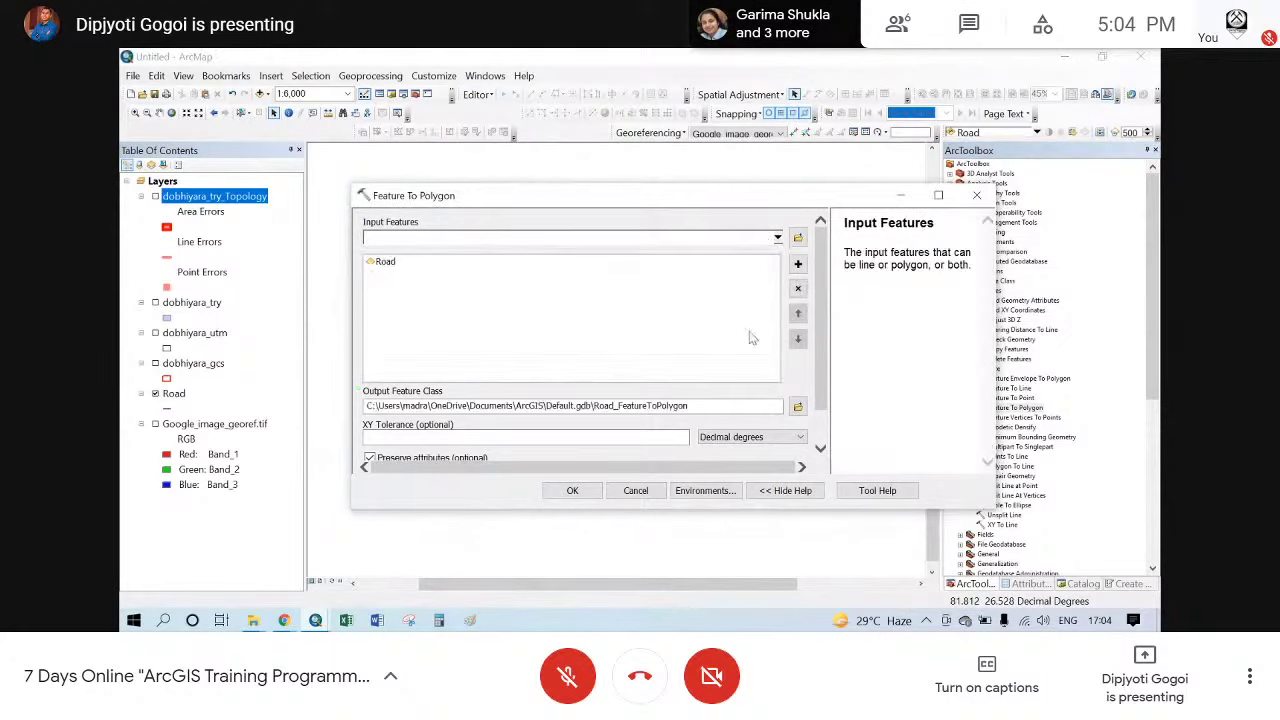
scroll(822, 355, down, 2)
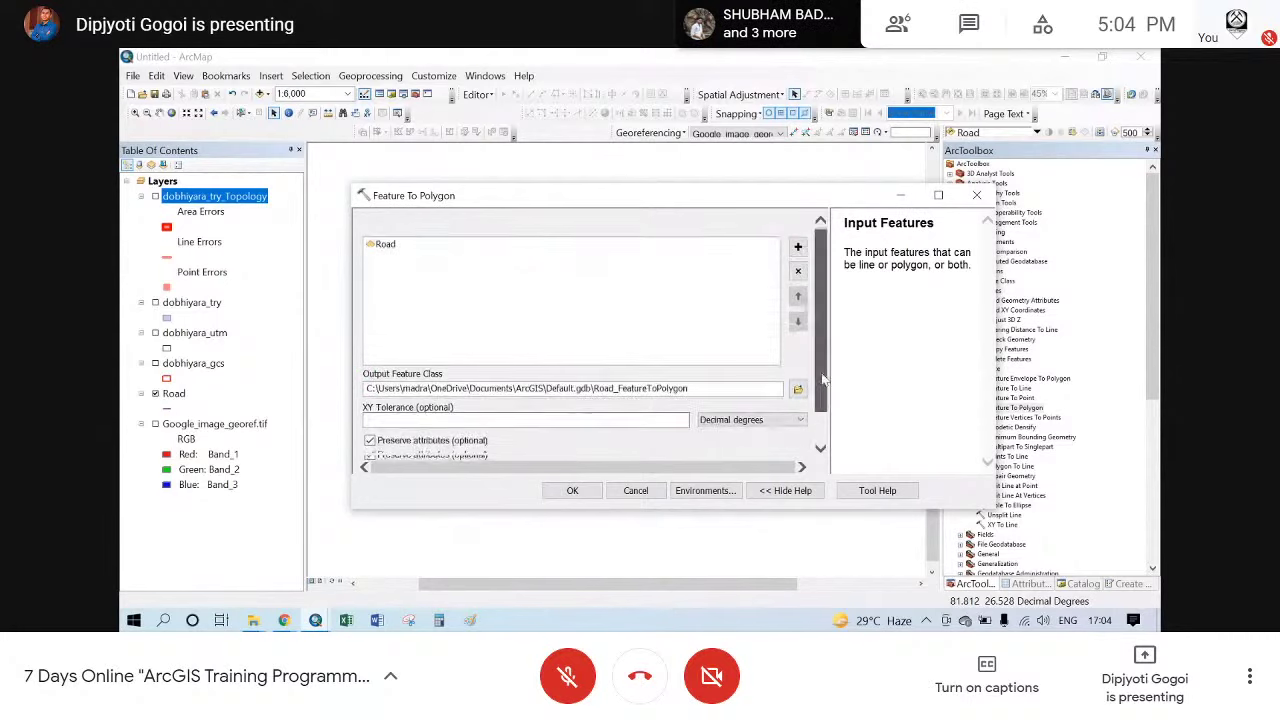
click(798, 366)
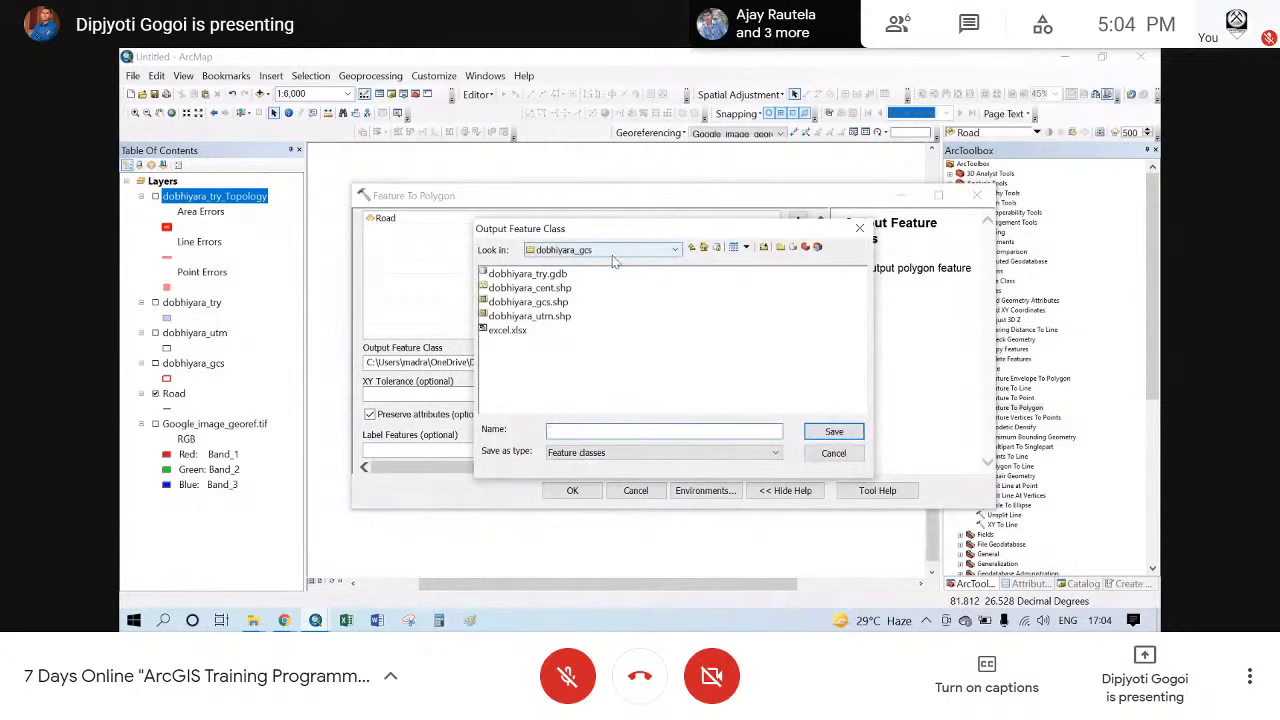
click(540, 288)
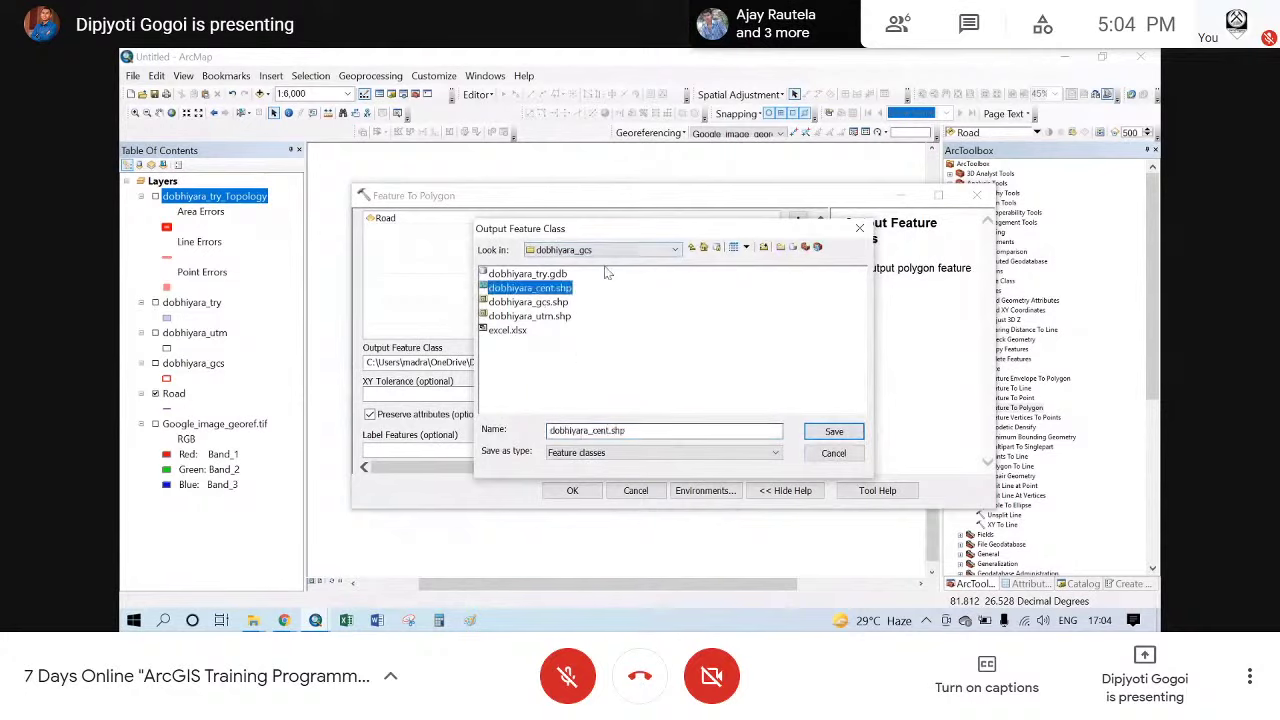
click(692, 247)
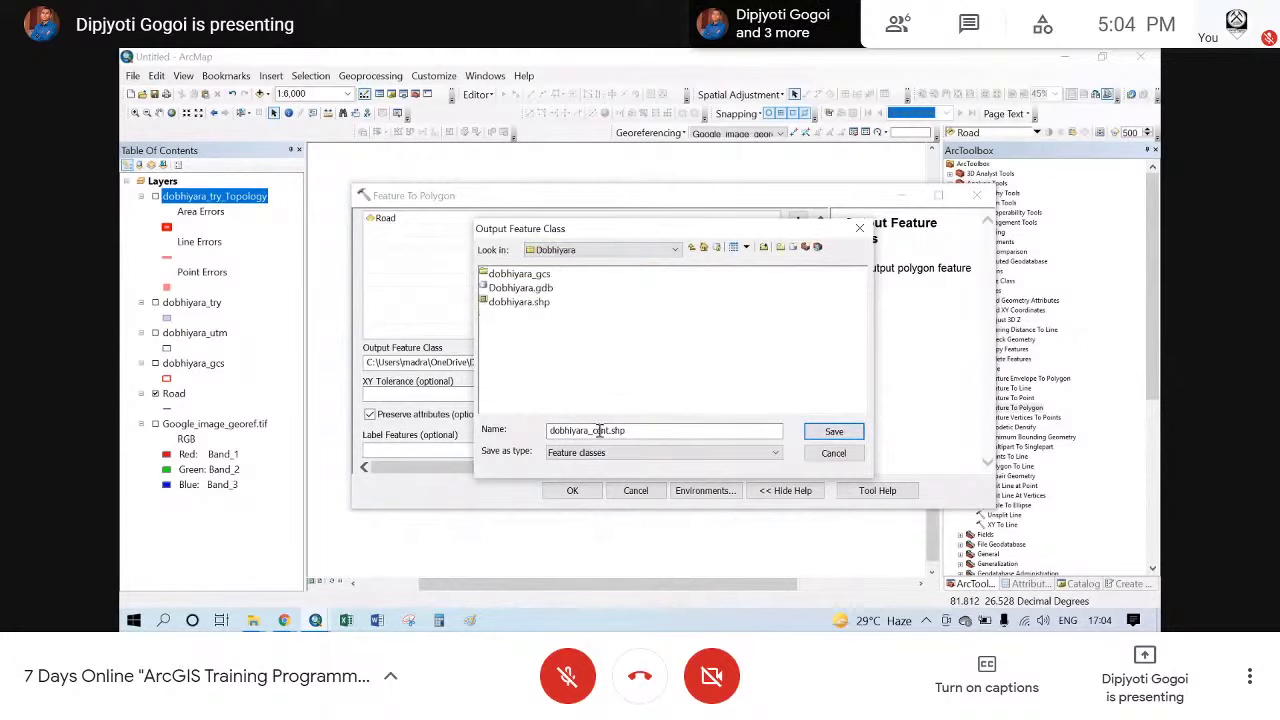
double_click(522, 275)
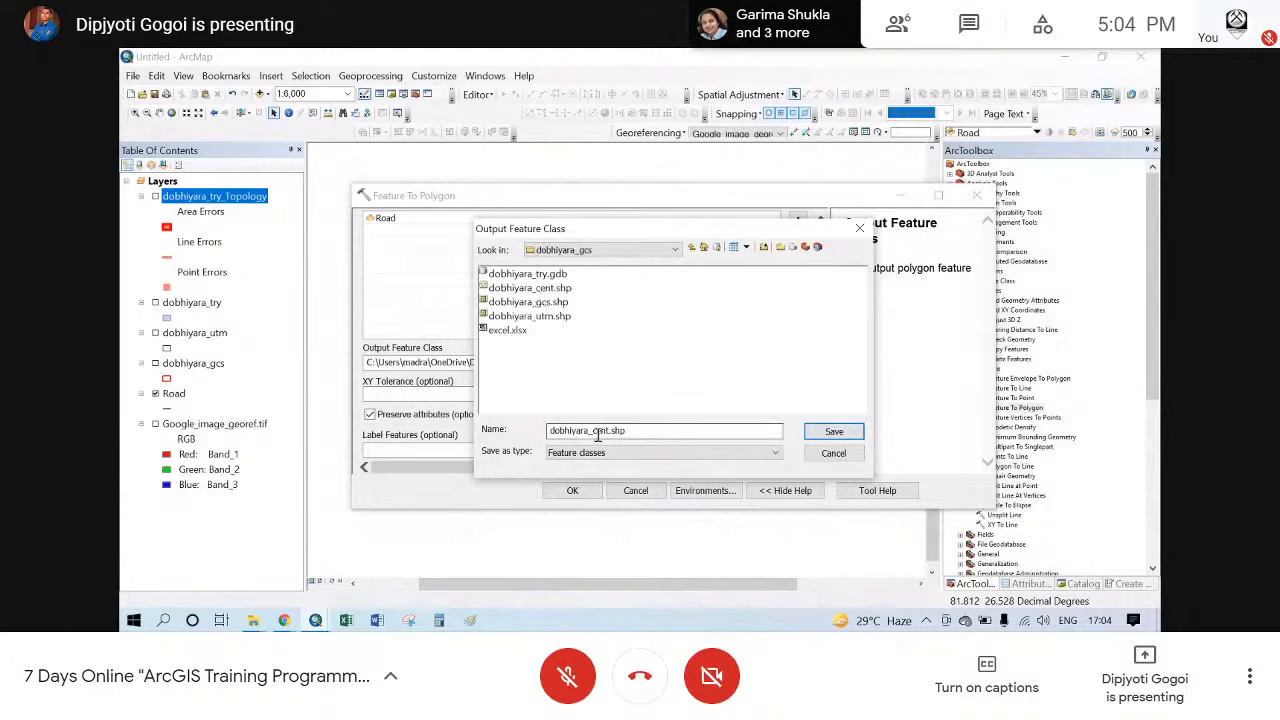
drag(610, 432, 603, 430)
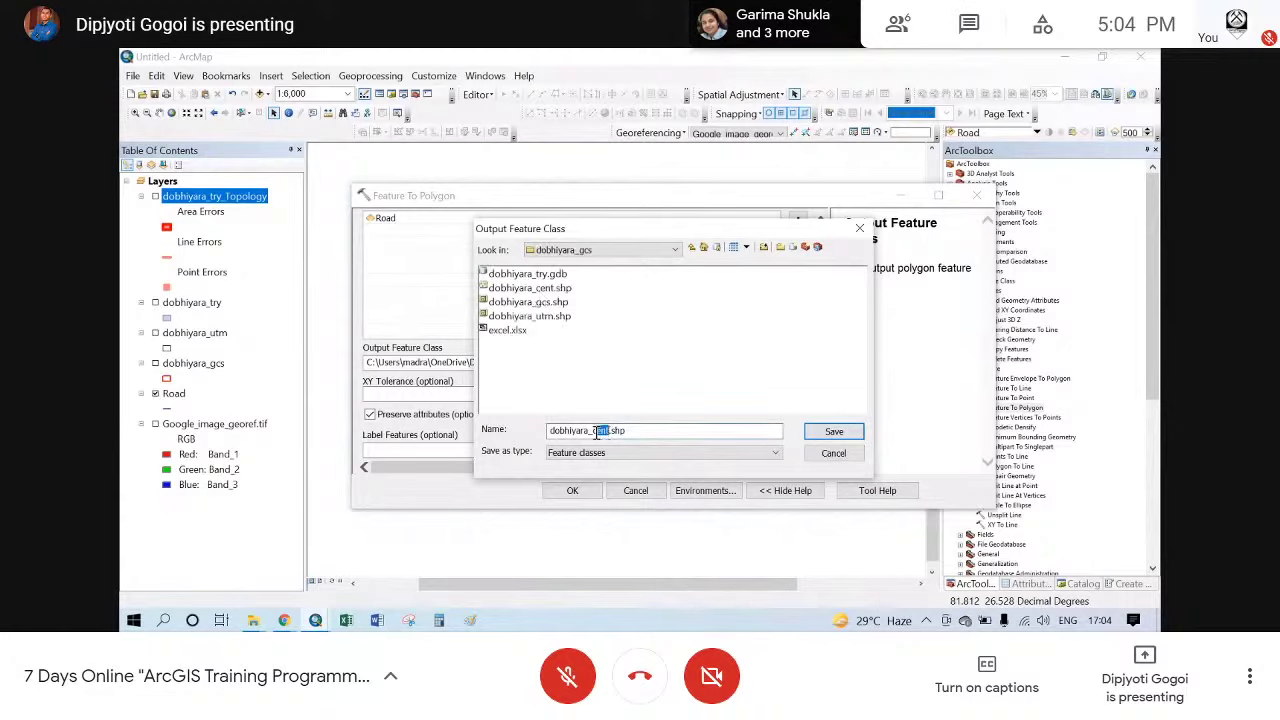
text(road)
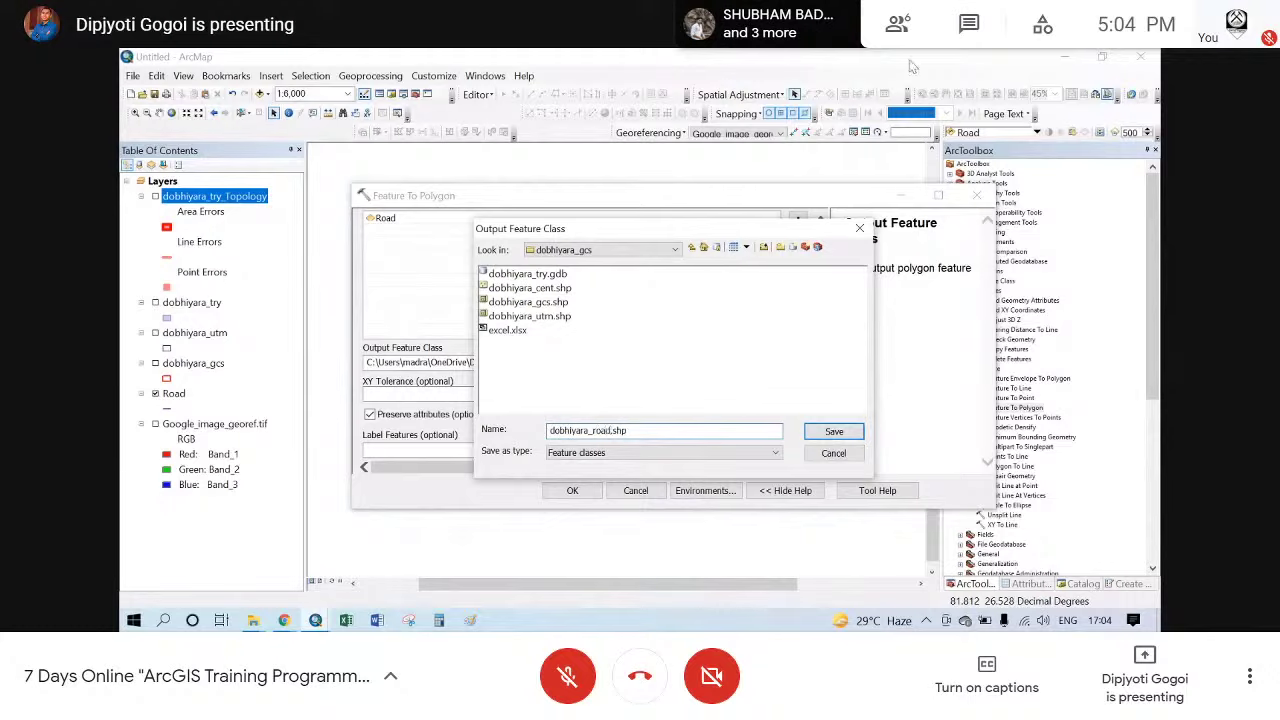
click(828, 436)
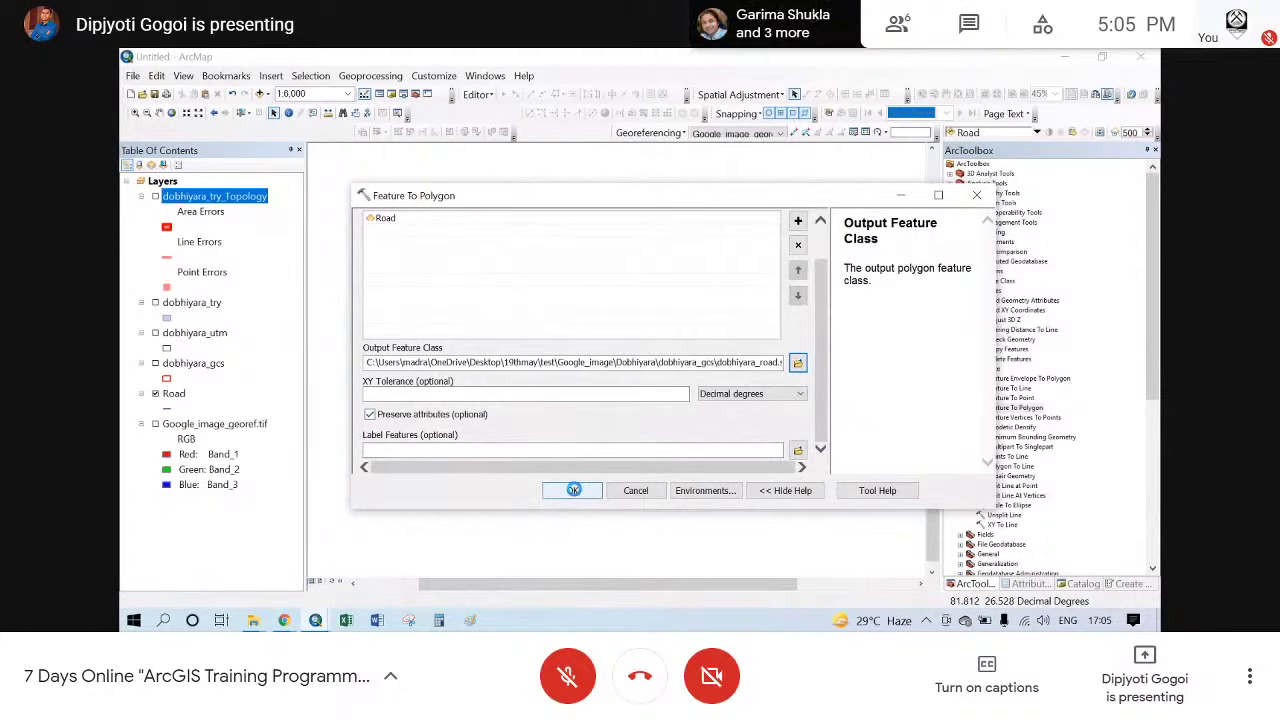
click(572, 490)
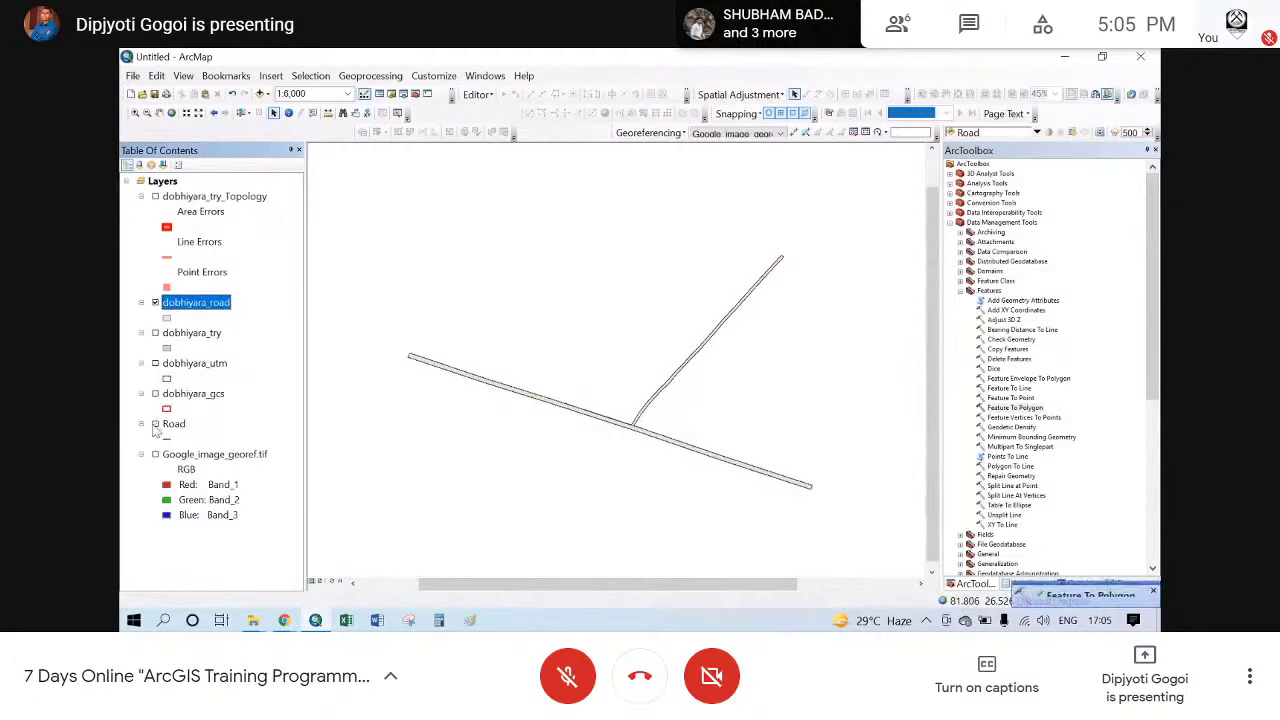
- Hide the original Road line layer to inspect the dobhiyara_road polygons at the junction
click(155, 425)
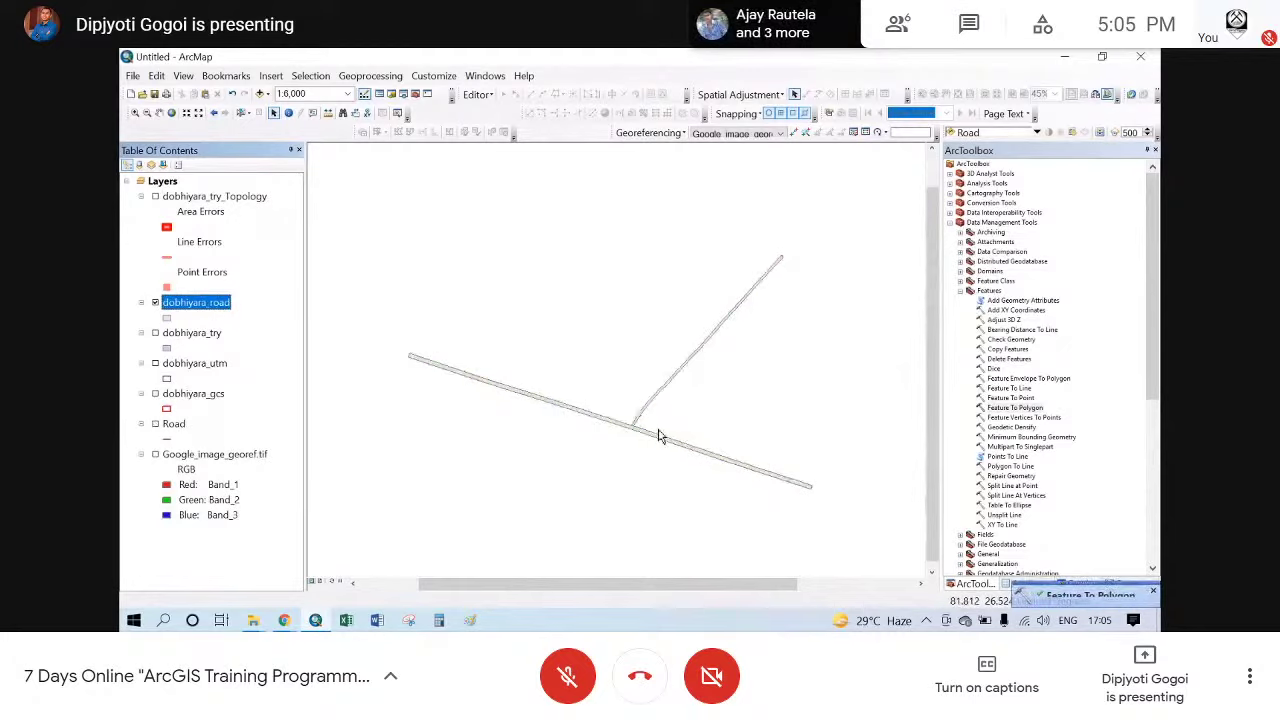
scroll(635, 430, down, 4)
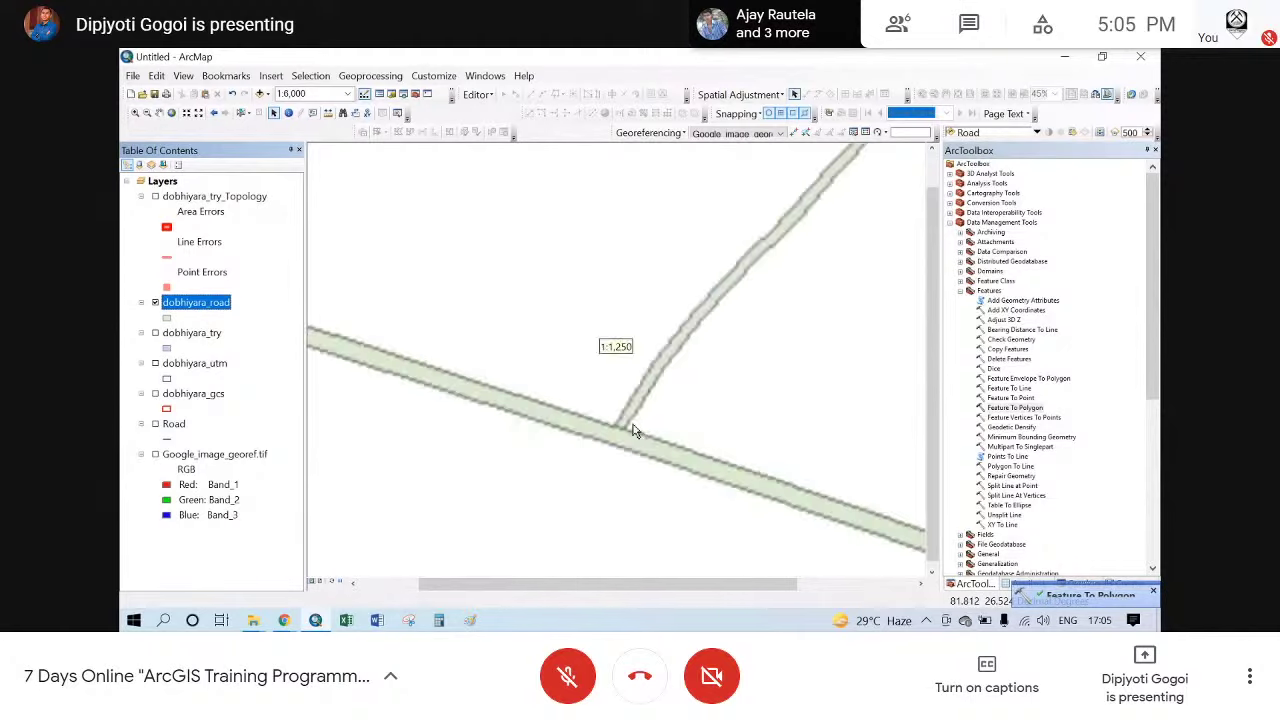
- Move the Road layer directly below dobhiyara_road in the layer order and display both layers together
drag(174, 423, 158, 336)
click(155, 333)
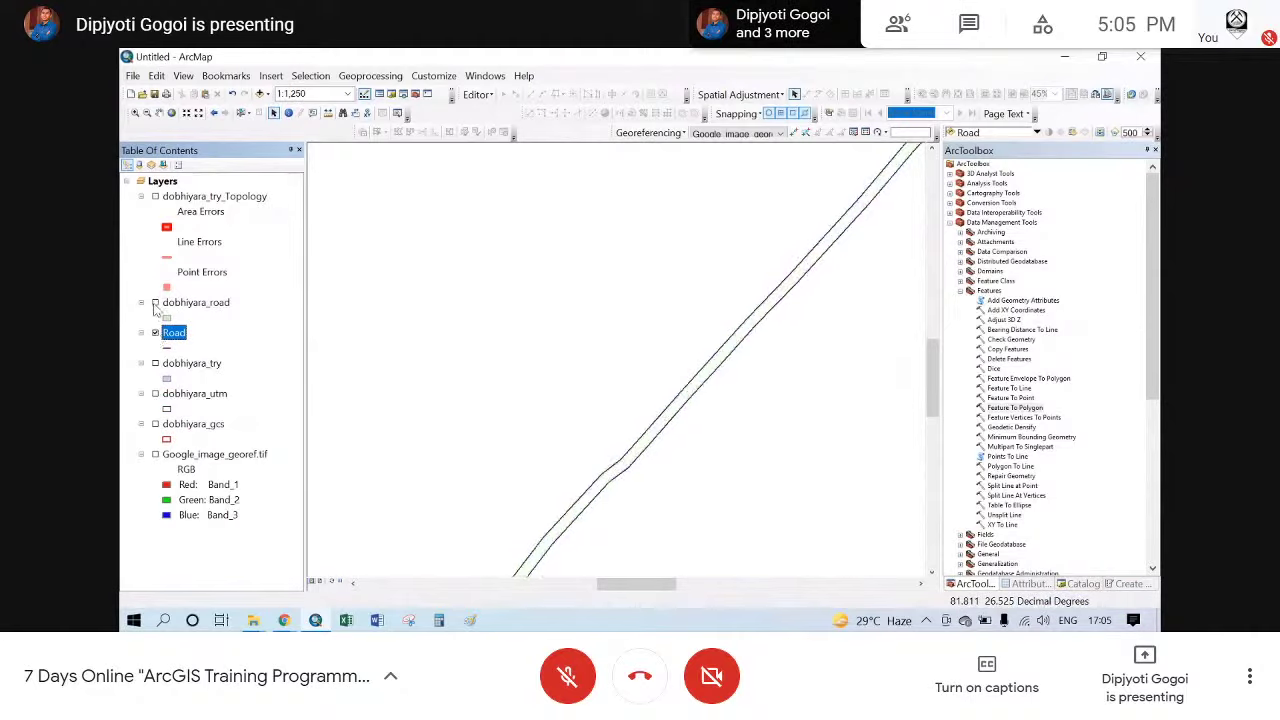
click(155, 302)
scroll(751, 266, down, 2)
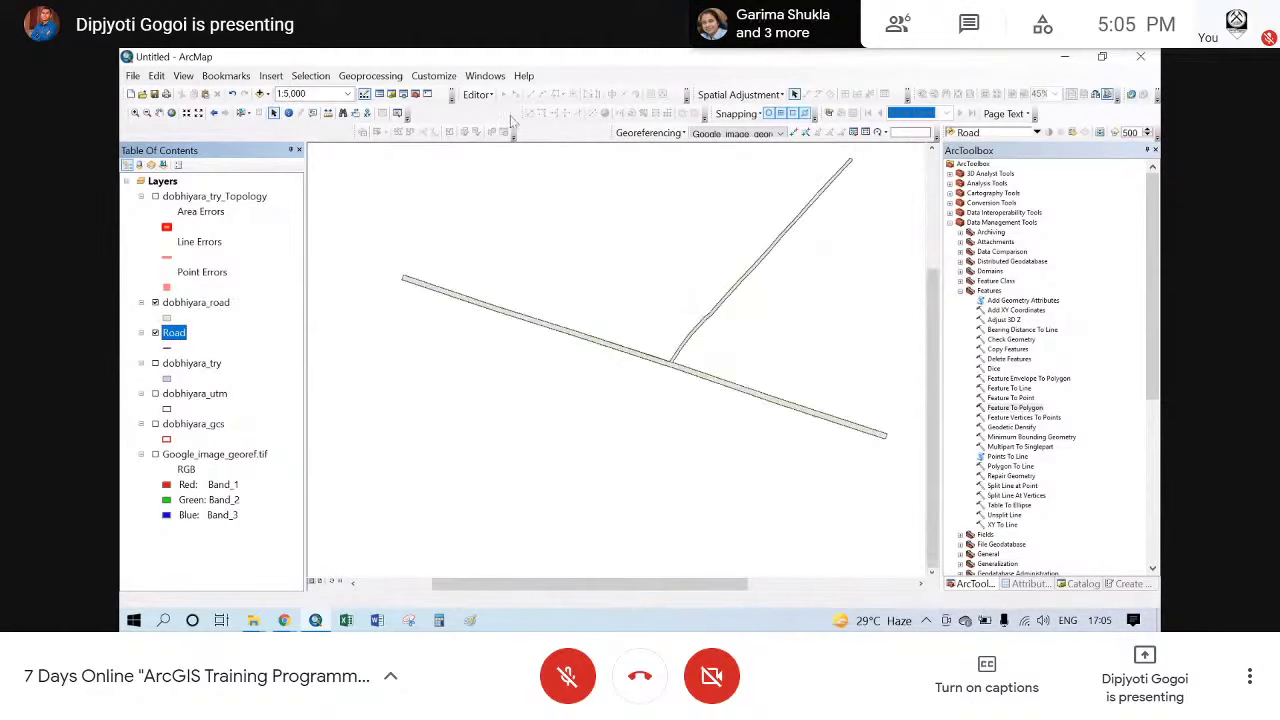
- Select the main road polygon and the branch road polygon in turn to inspect each one's extent, and clear the selection
click(241, 112)
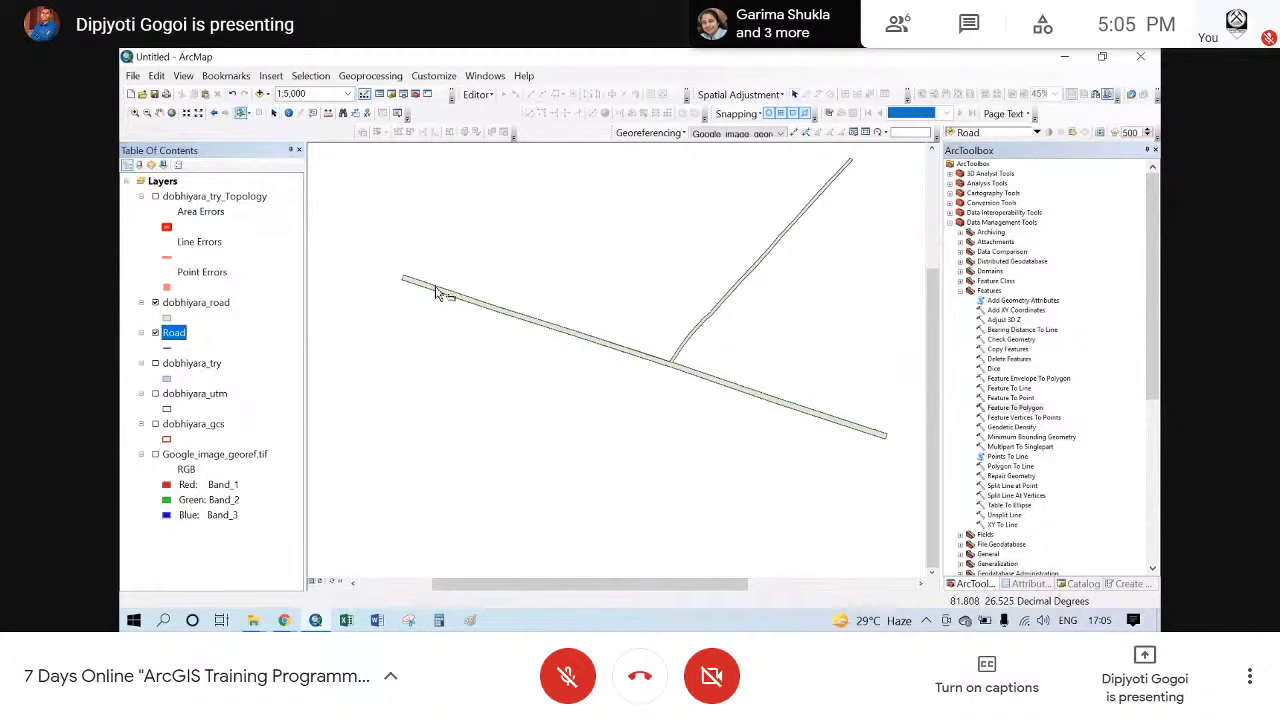
scroll(430, 291, up, 2)
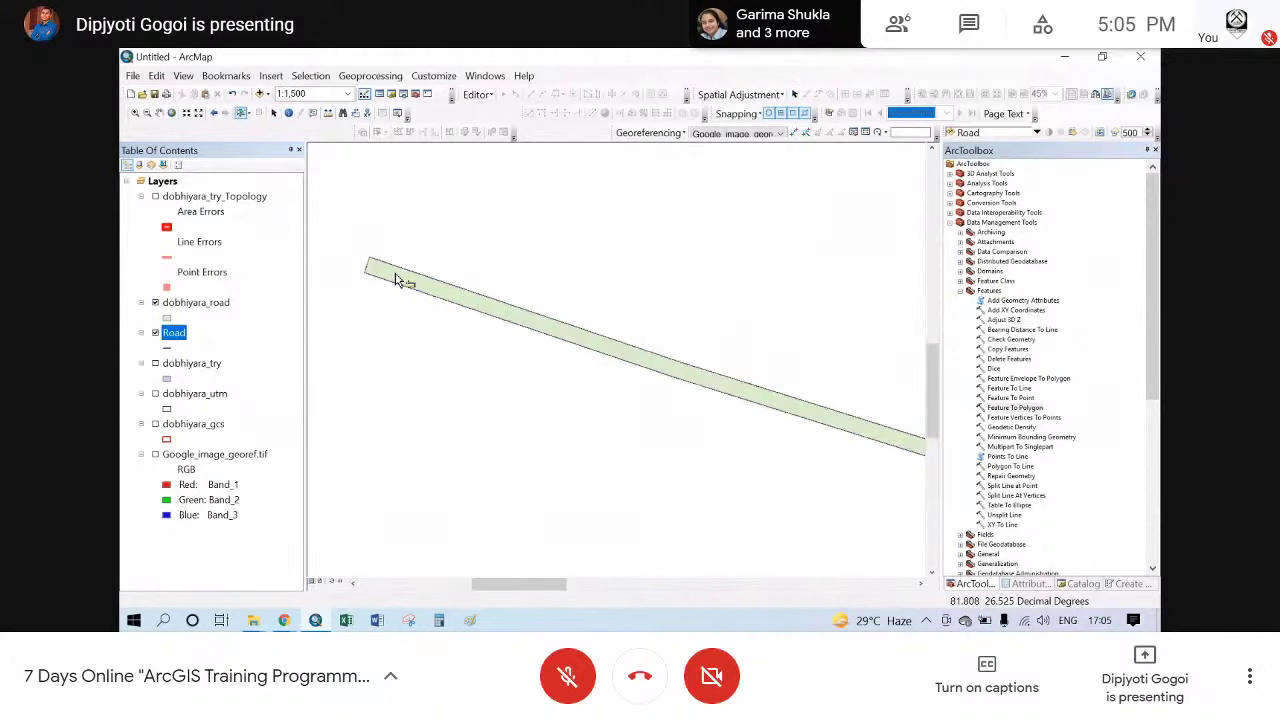
click(396, 280)
drag(820, 405, 550, 320)
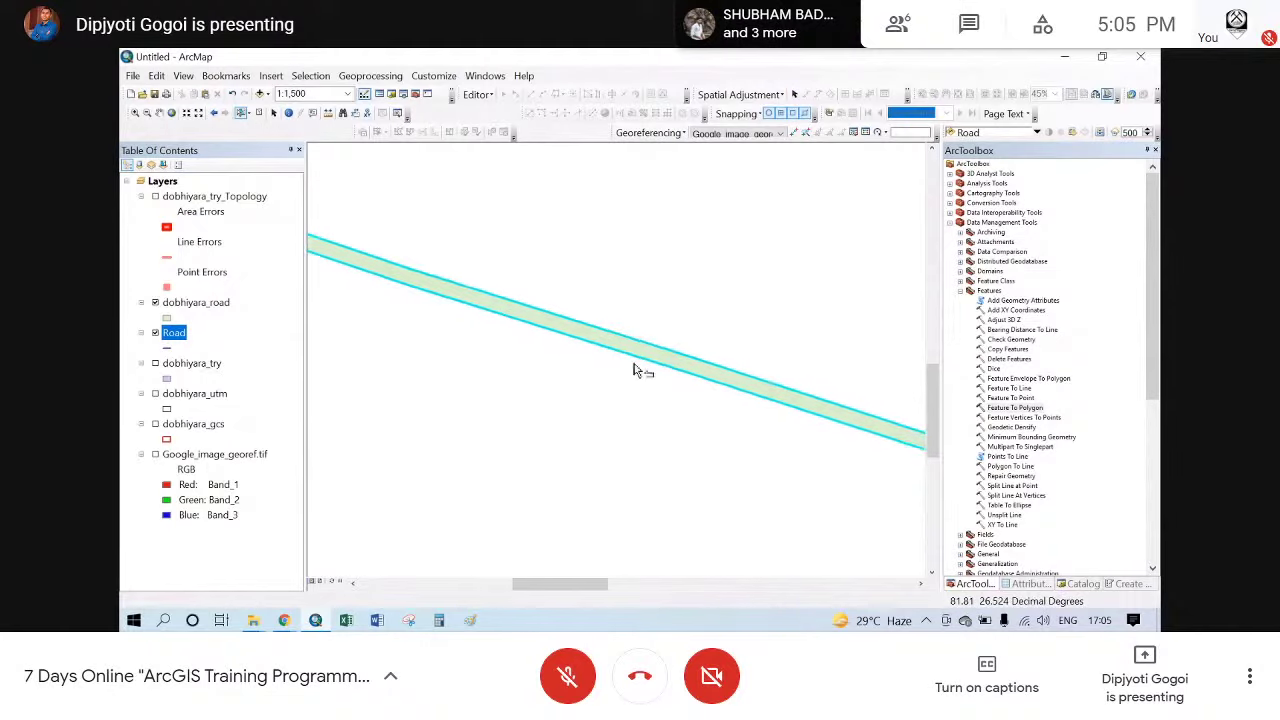
drag(870, 440, 480, 350)
drag(800, 440, 712, 402)
drag(762, 410, 540, 379)
drag(858, 507, 820, 570)
drag(552, 302, 834, 470)
click(747, 319)
drag(792, 272, 738, 350)
scroll(548, 326, up, 3)
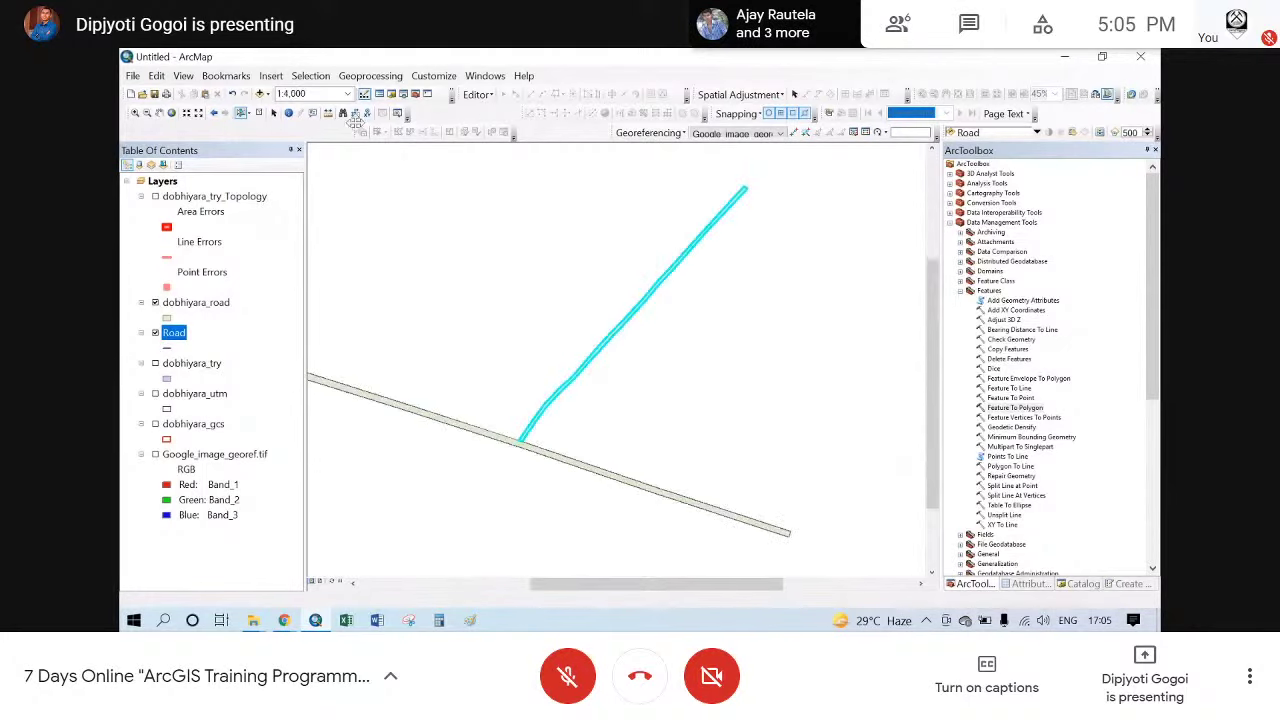
click(258, 113)
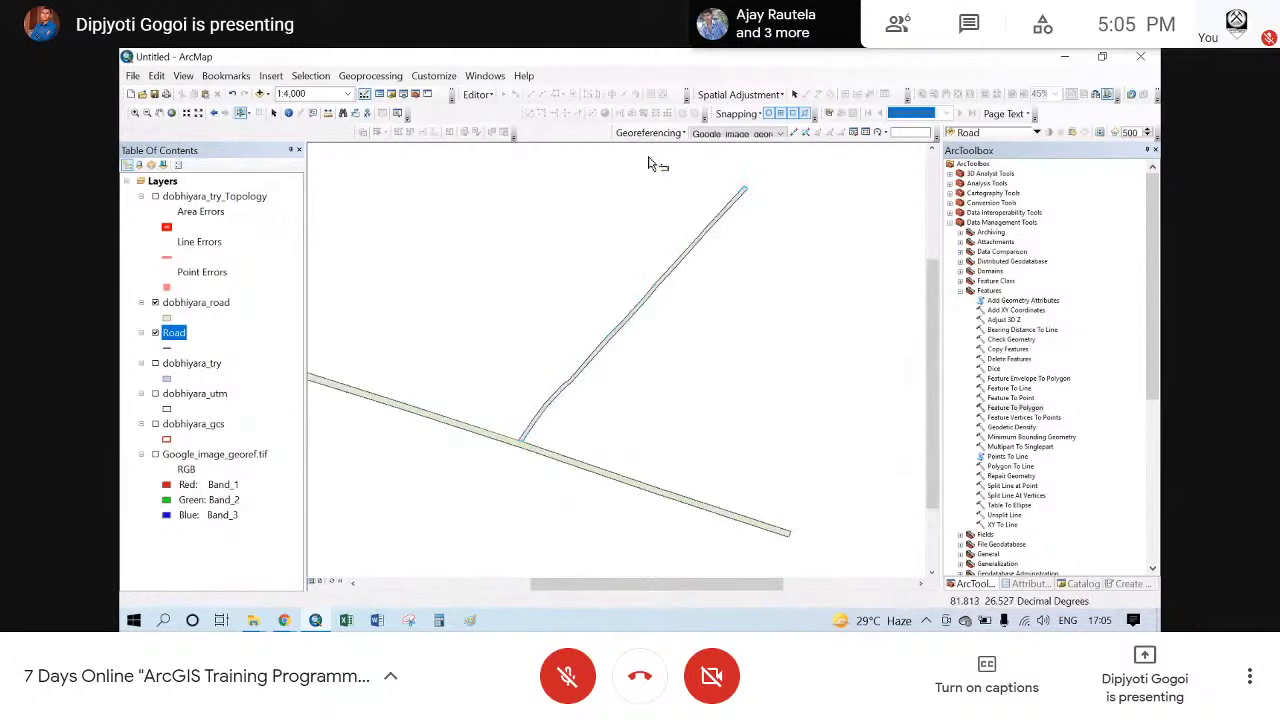
- Display the dobhiyara_try parcel polygons beneath the road polygons and hide the Road line layer
scroll(700, 320, up, 1)
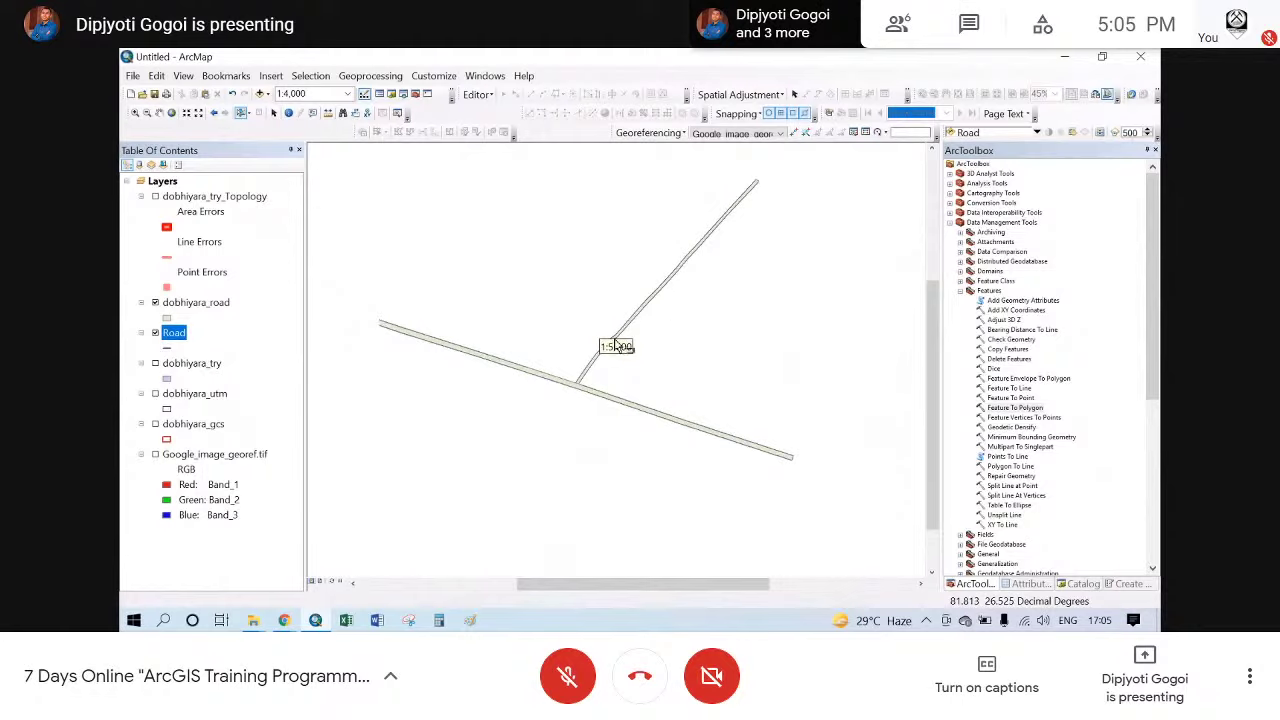
drag(314, 286, 350, 302)
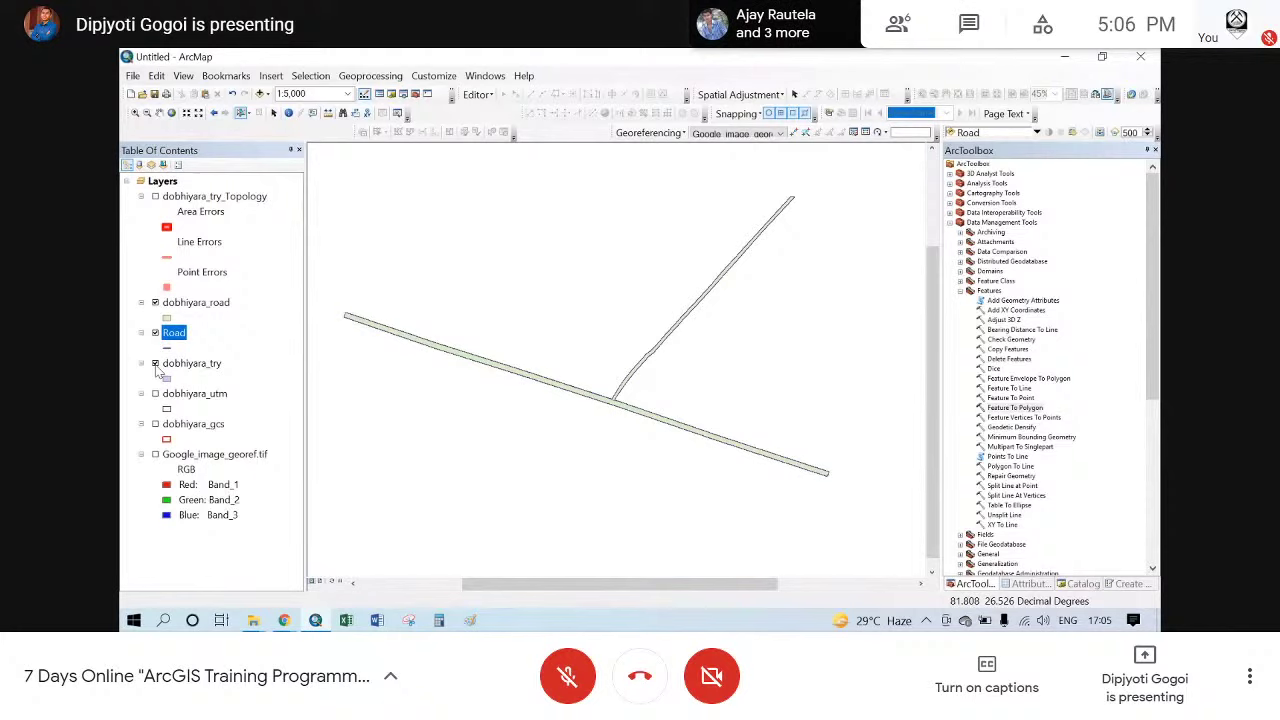
click(155, 364)
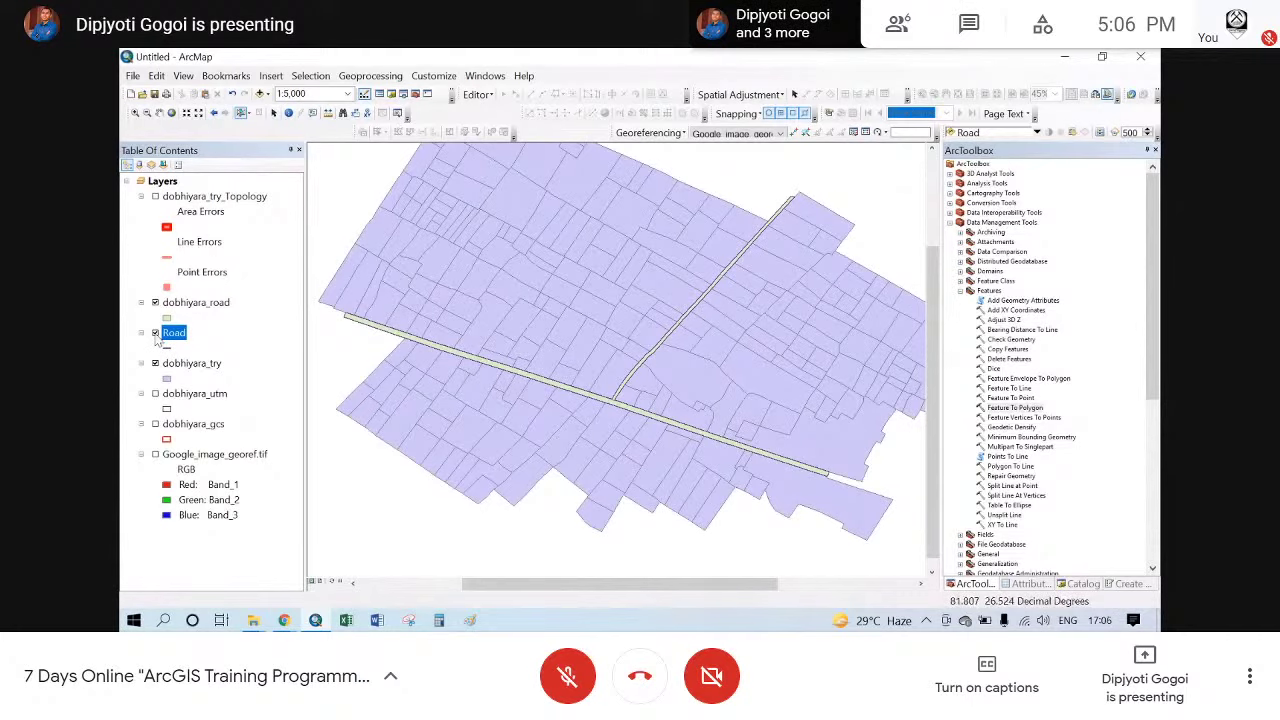
click(155, 334)
right_click(157, 335)
- Start an editing session on the dobhiyara_try layer
click(477, 94)
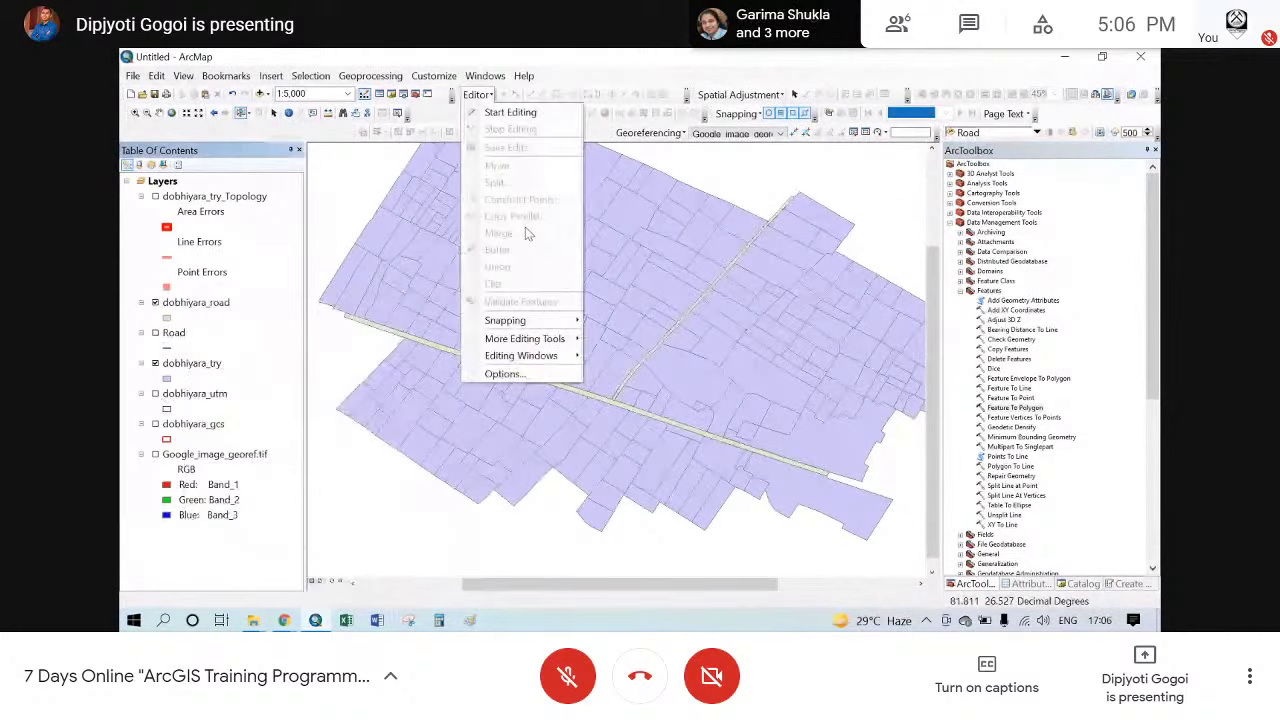
click(508, 116)
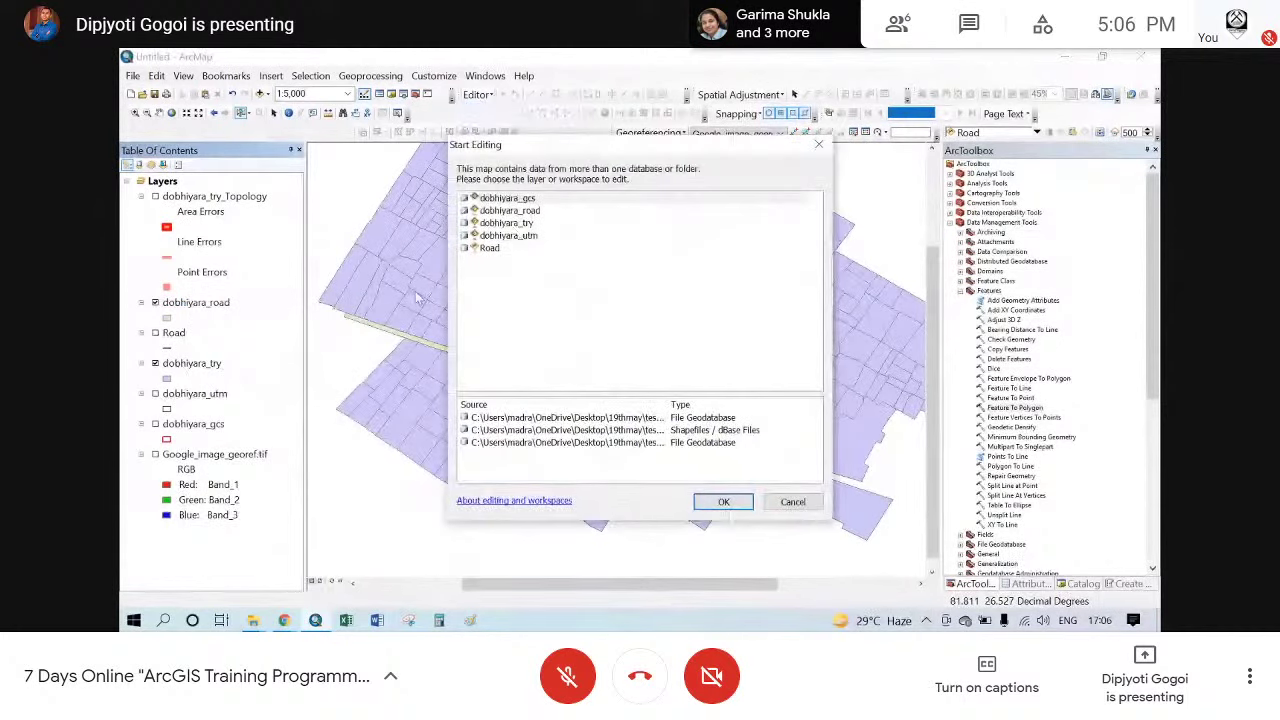
click(503, 223)
click(722, 502)
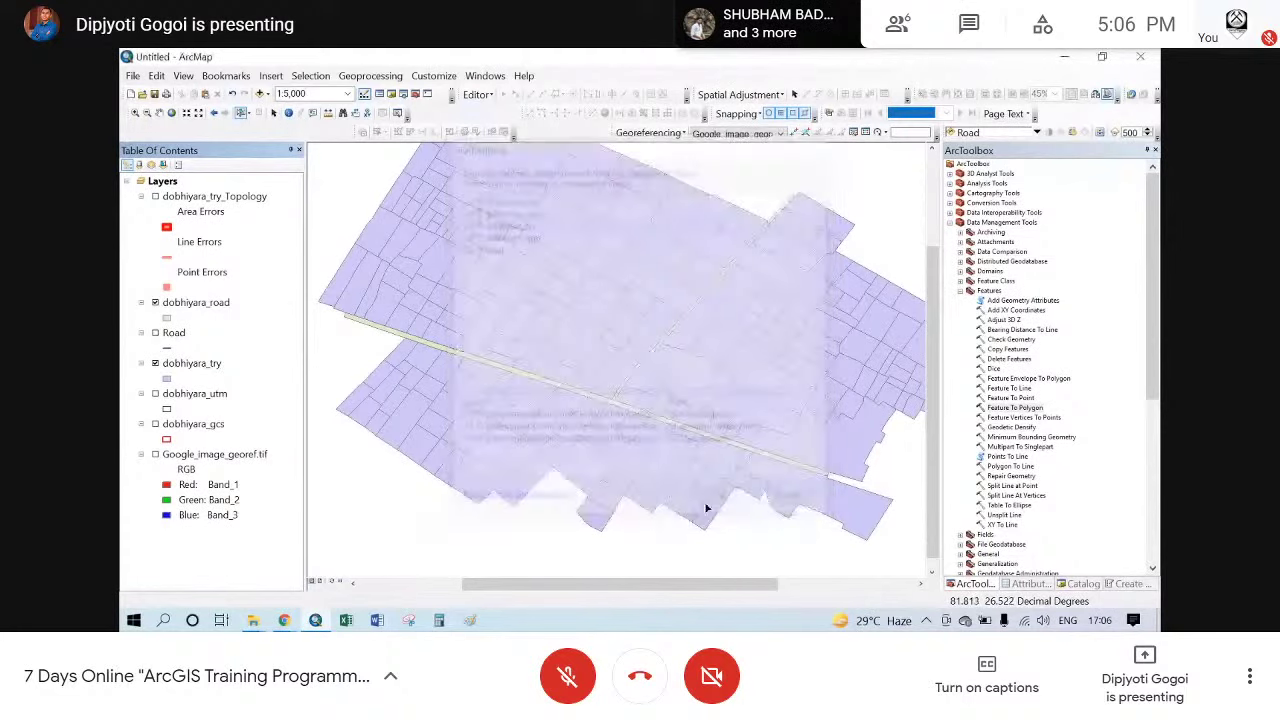
- Select both the main and branch road polygons of dobhiyara_road and copy them
scroll(346, 331, up, 4)
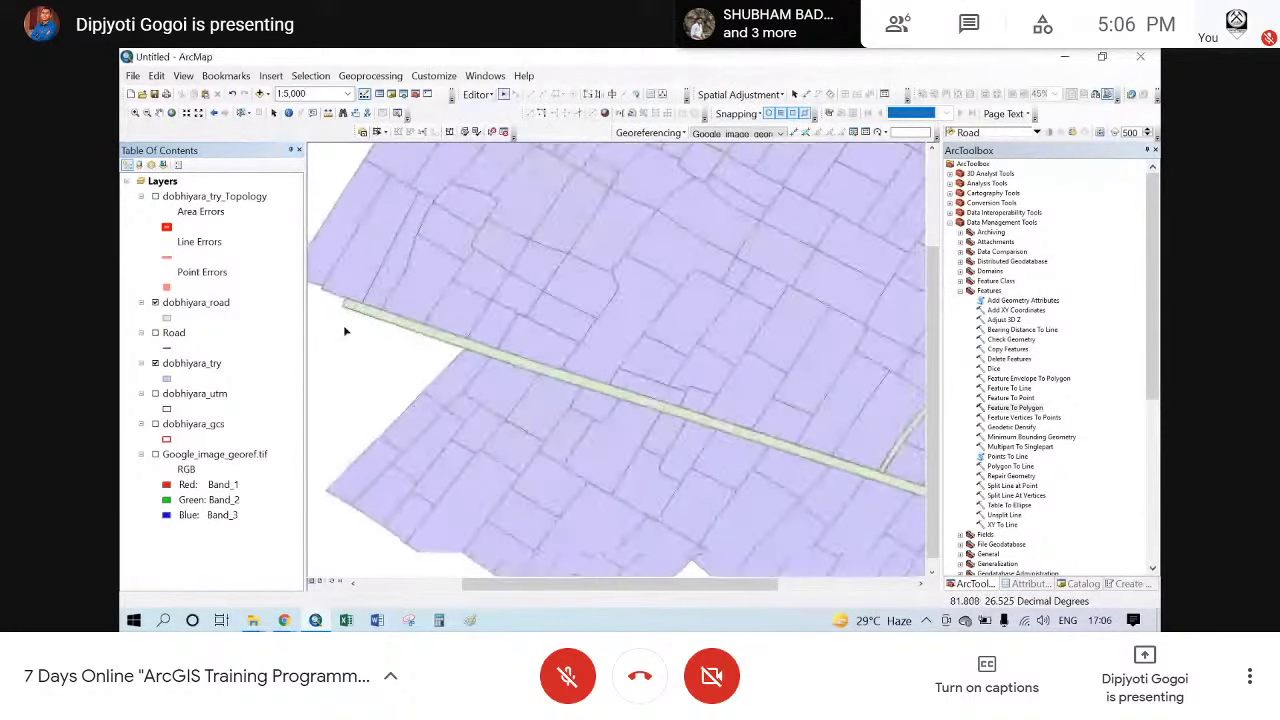
click(409, 325)
scroll(365, 306, down, 4)
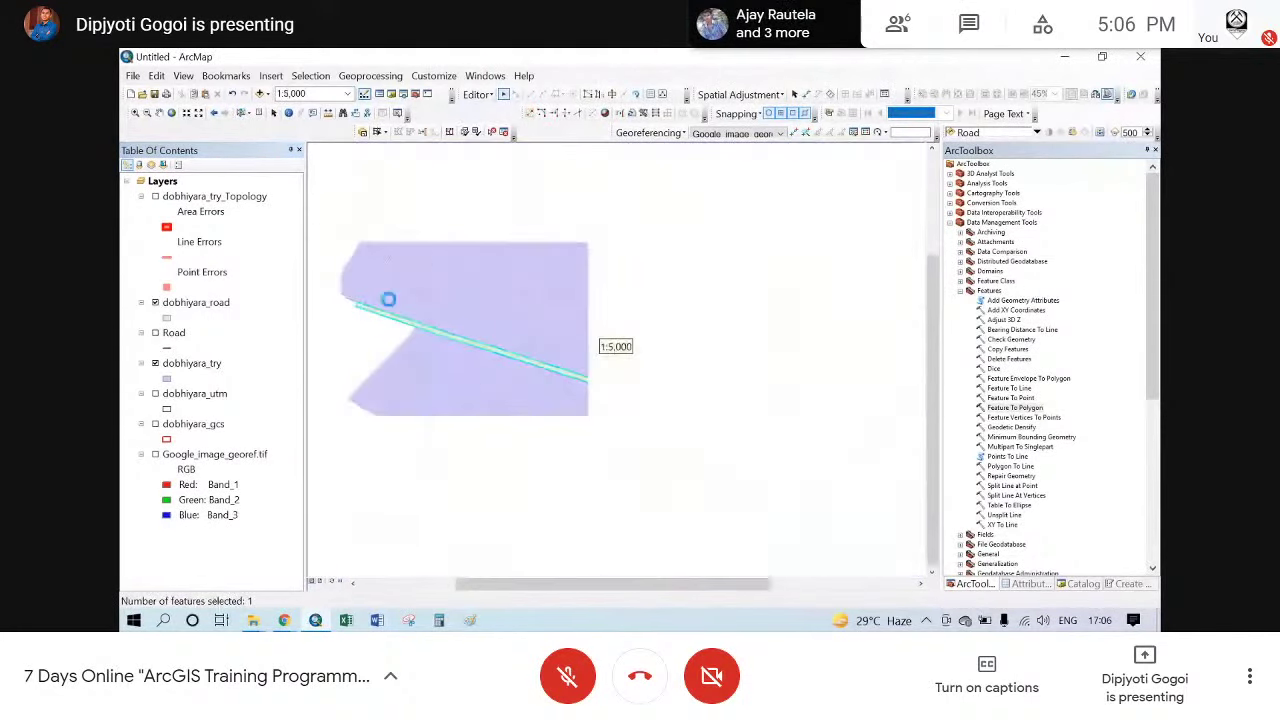
scroll(811, 200, up, 5)
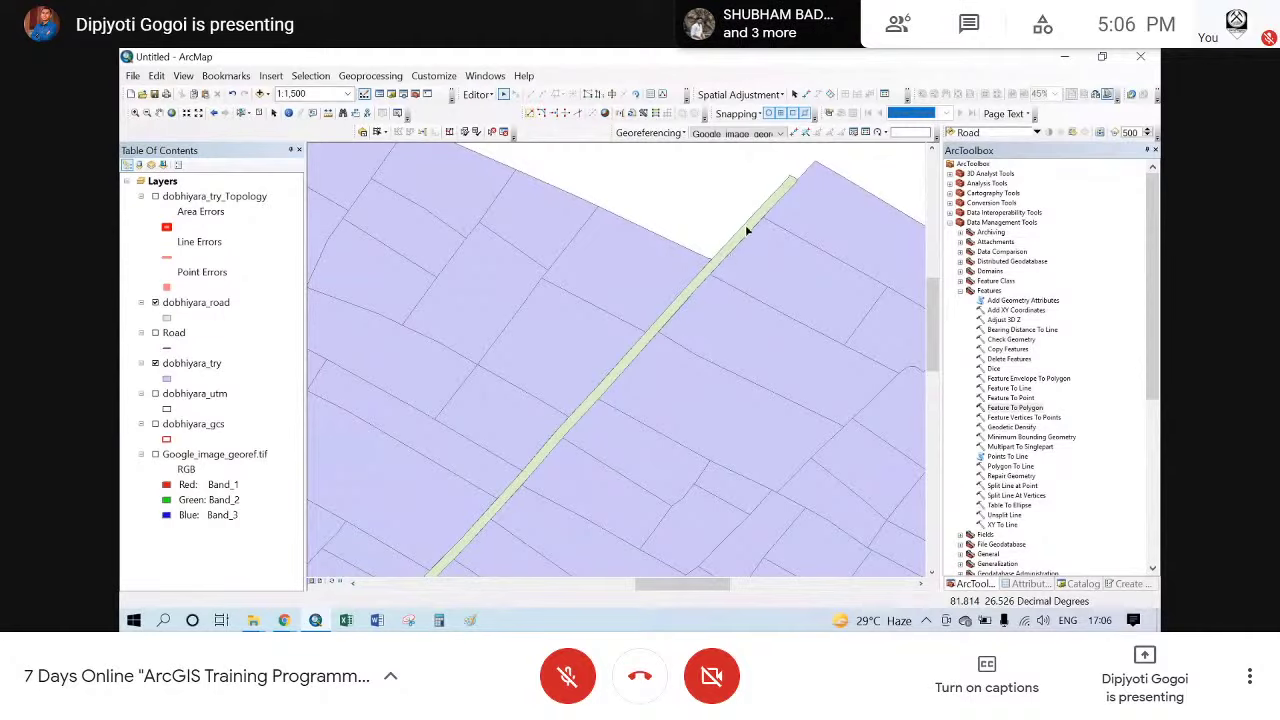
scroll(692, 276, down, 3)
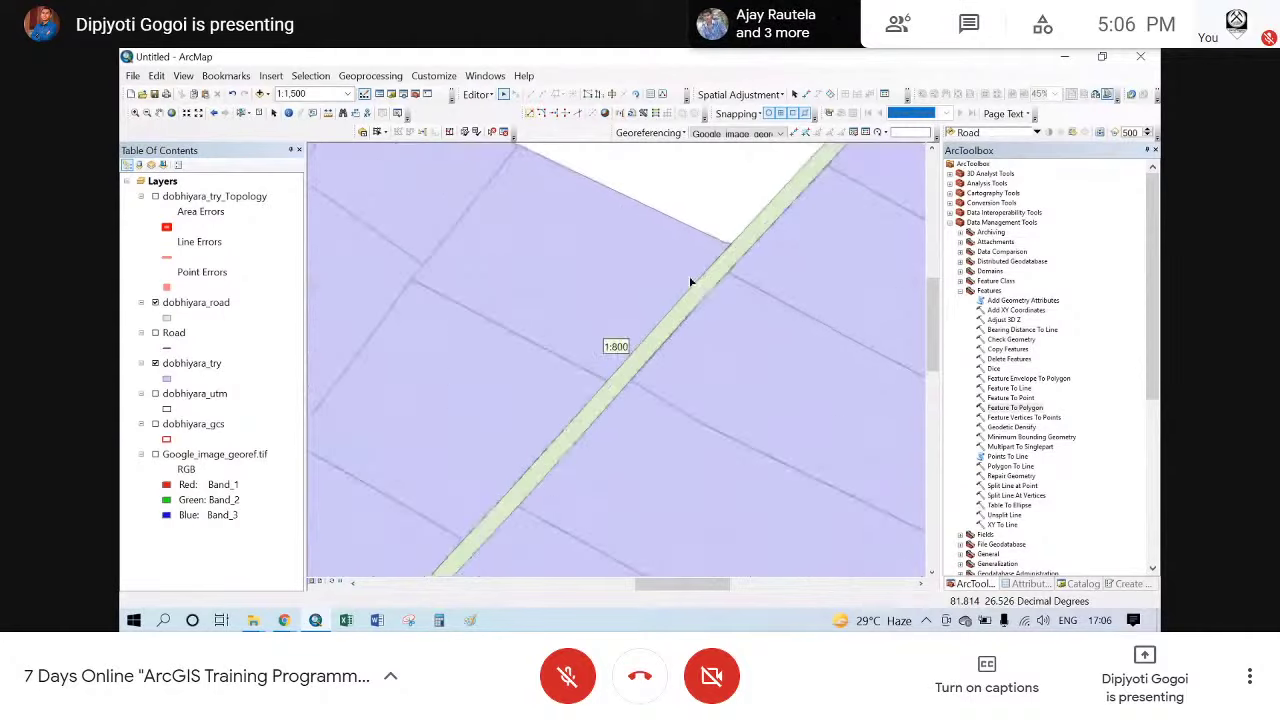
scroll(623, 310, up, 3)
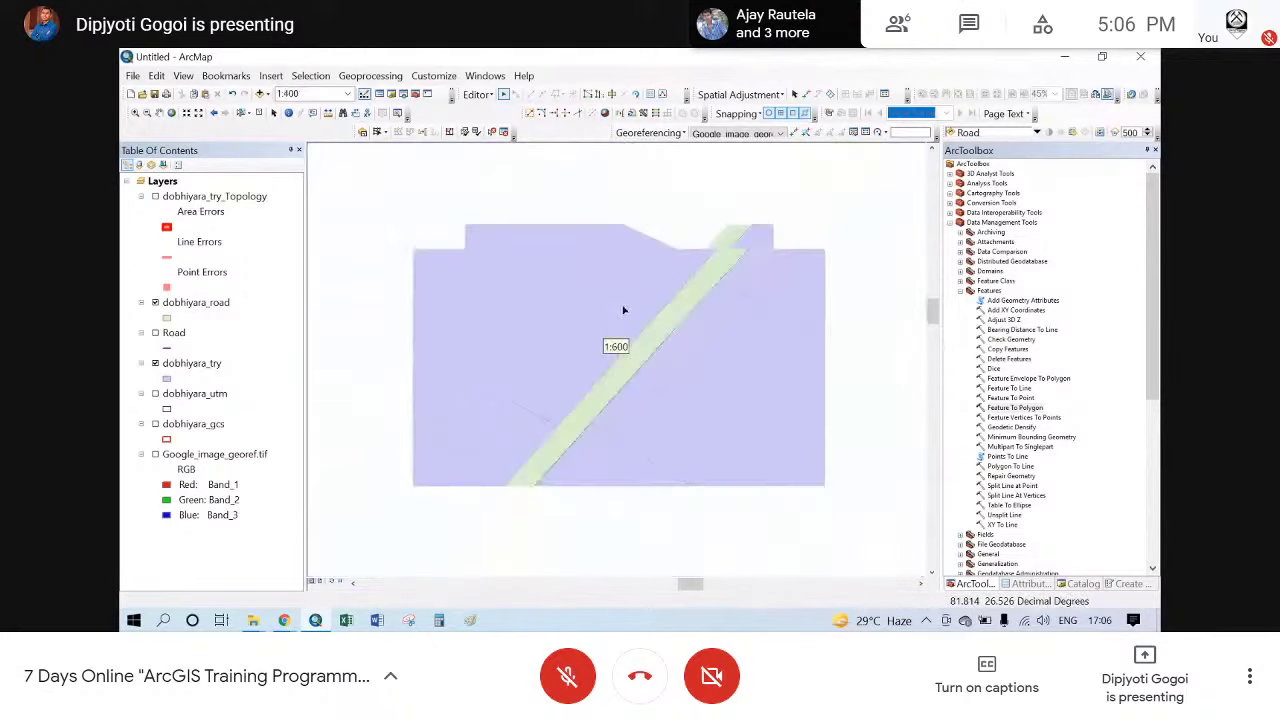
click(707, 246)
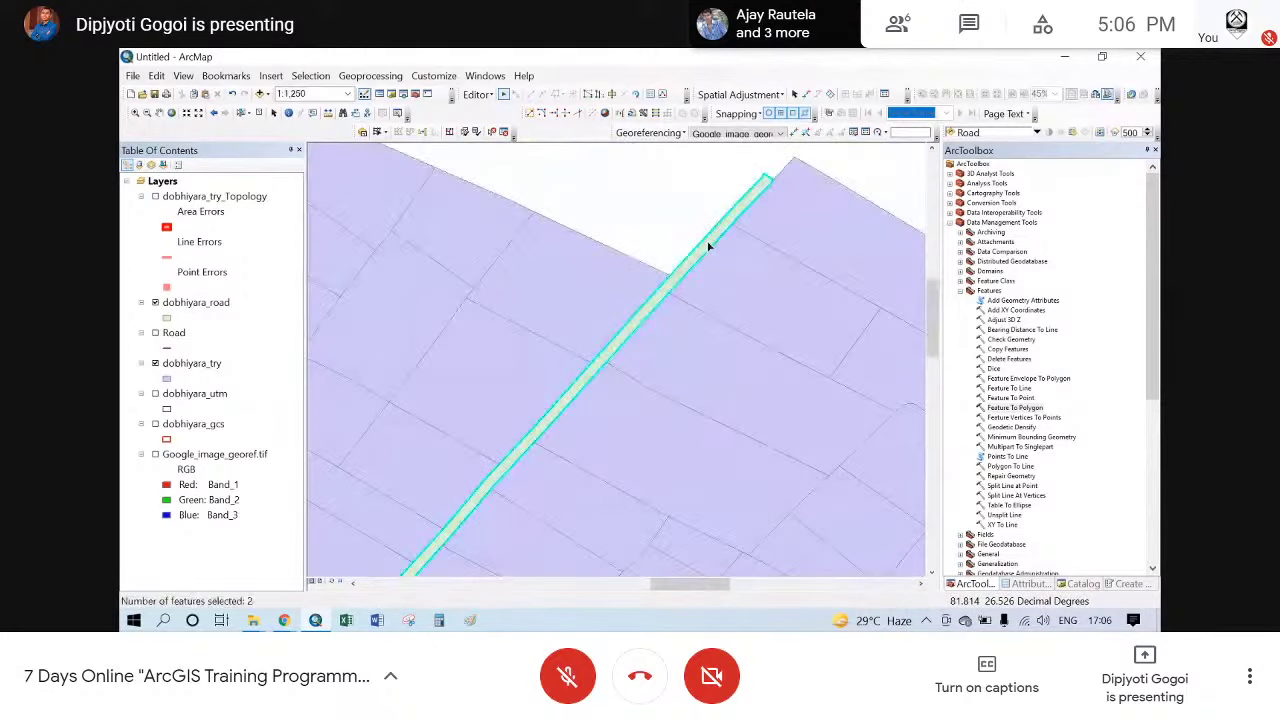
scroll(765, 205, up, 4)
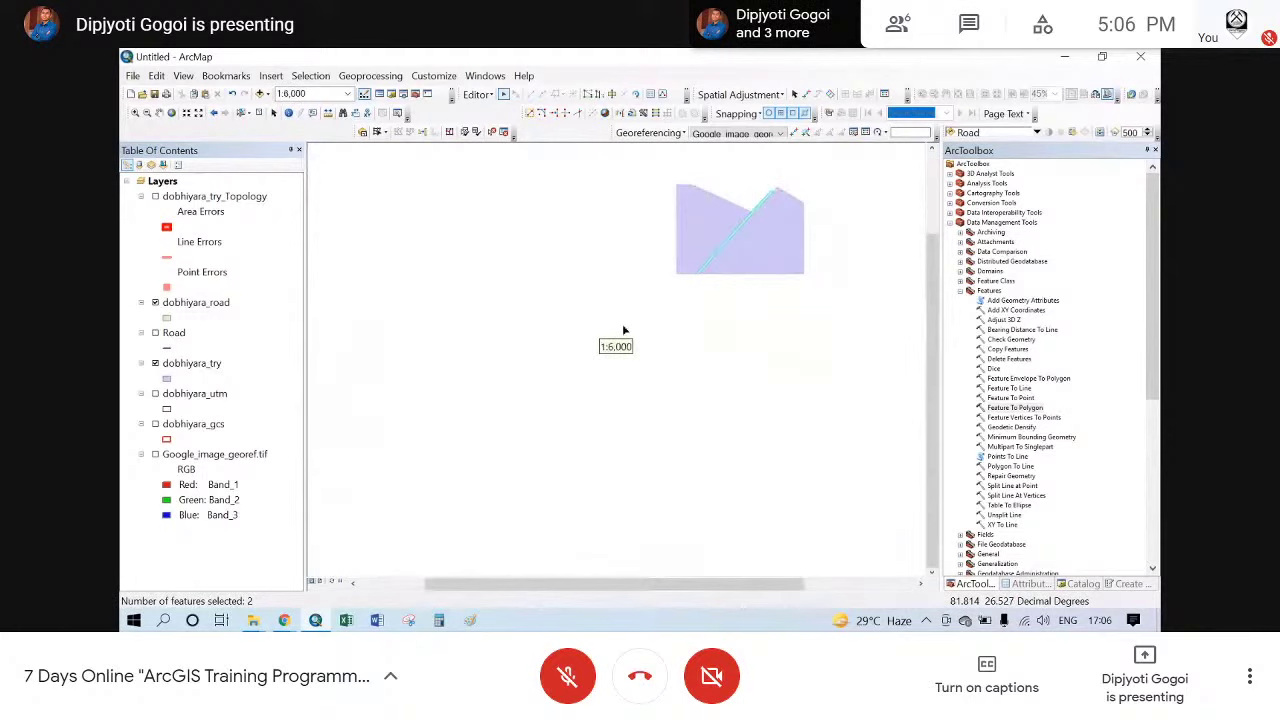
drag(642, 369, 676, 381)
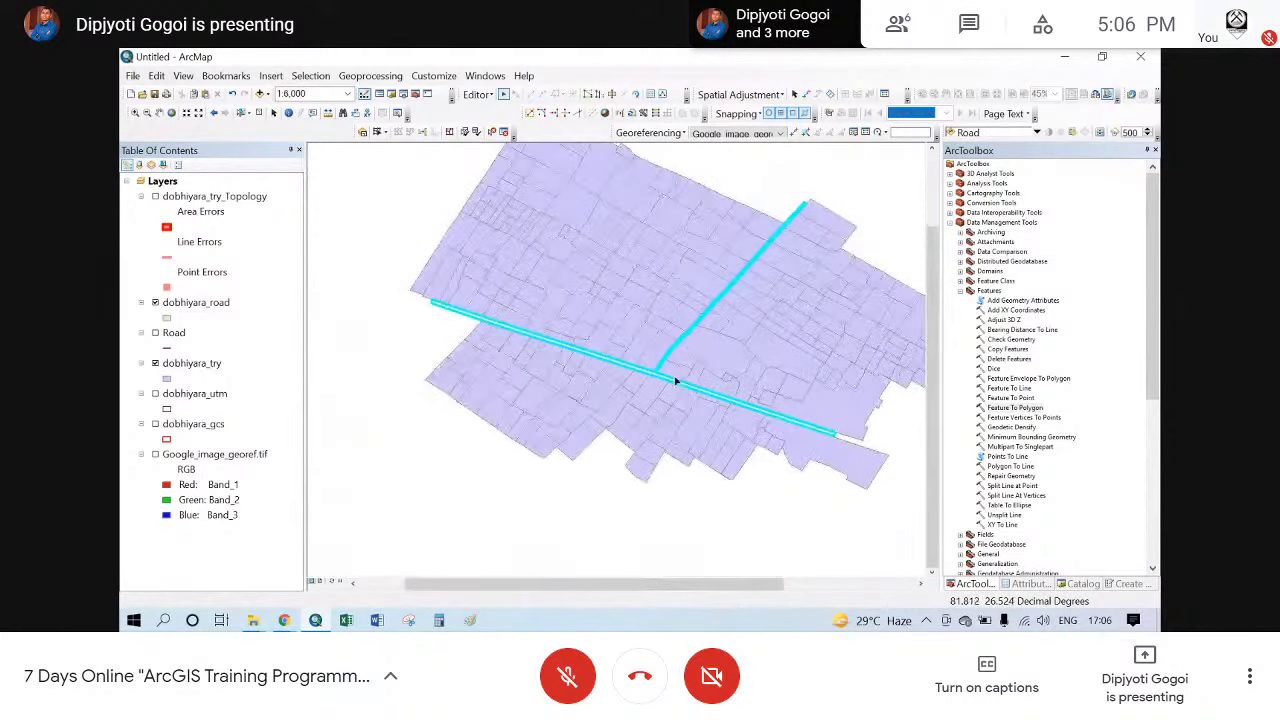
right_click(623, 368)
click(657, 392)
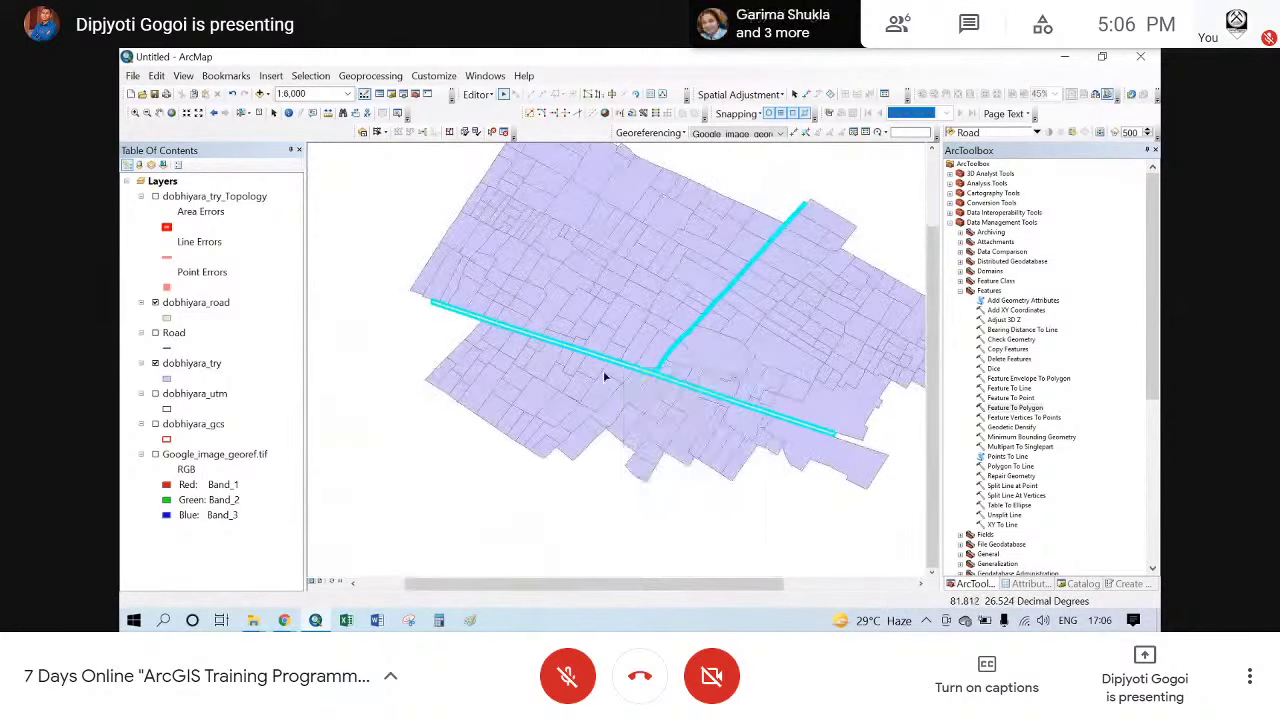
- Paste the copied road polygons into the map with dobhiyara_try as the target layer
right_click(393, 232)
click(420, 250)
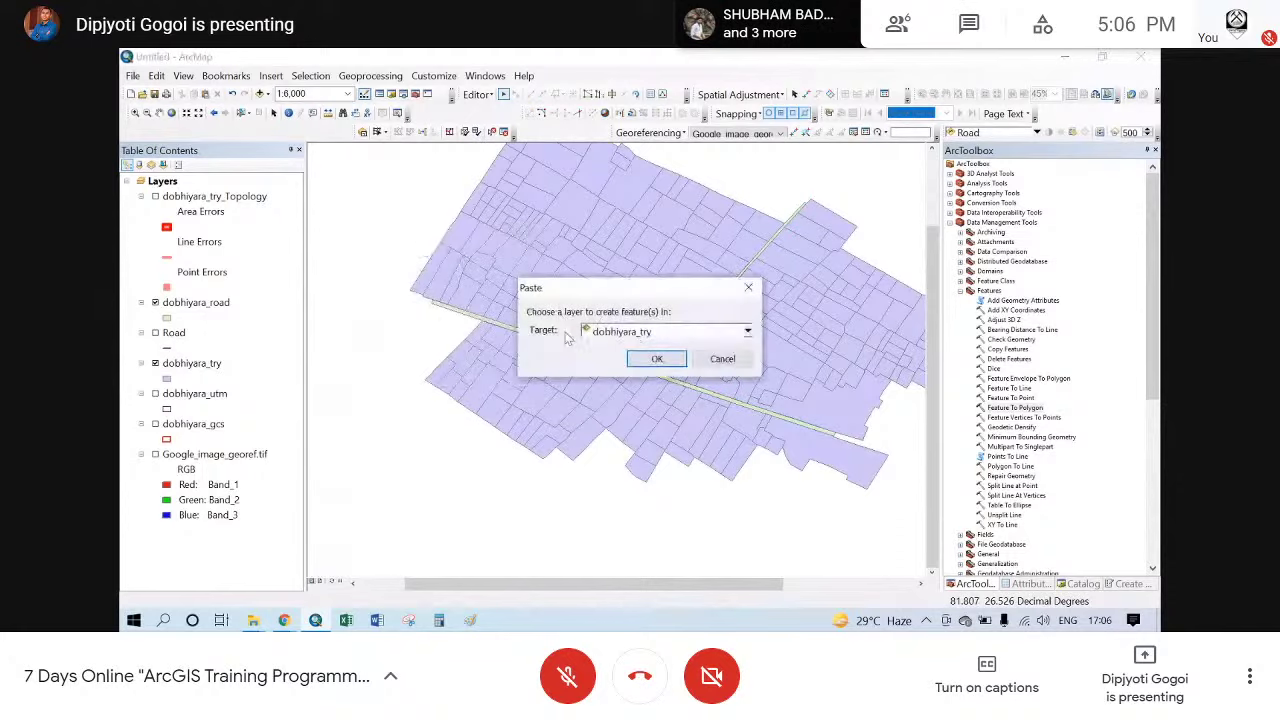
click(747, 332)
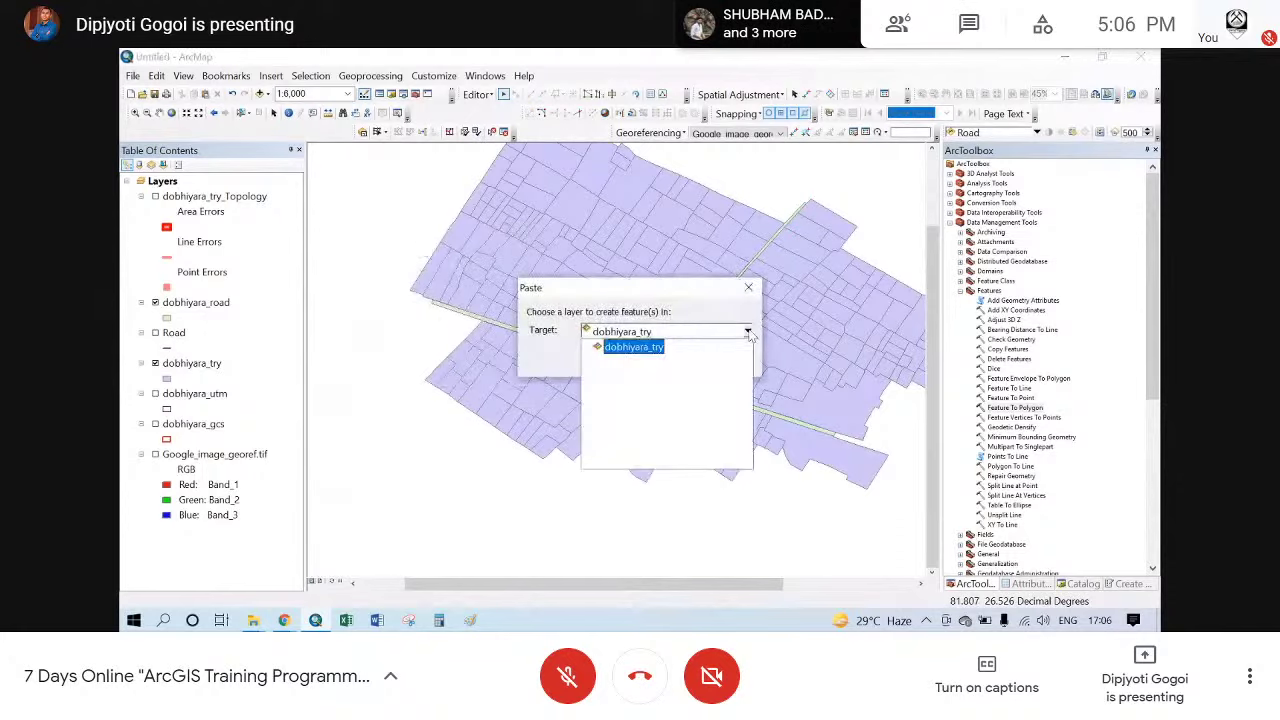
click(634, 346)
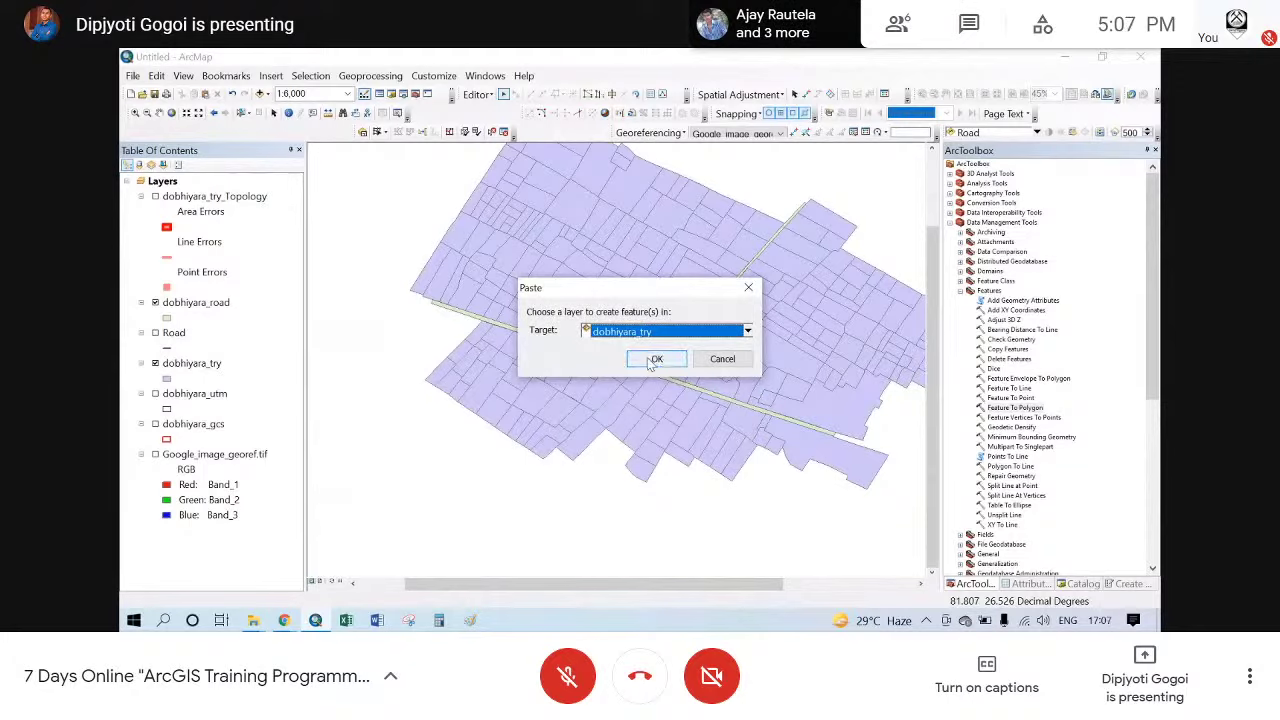
click(652, 360)
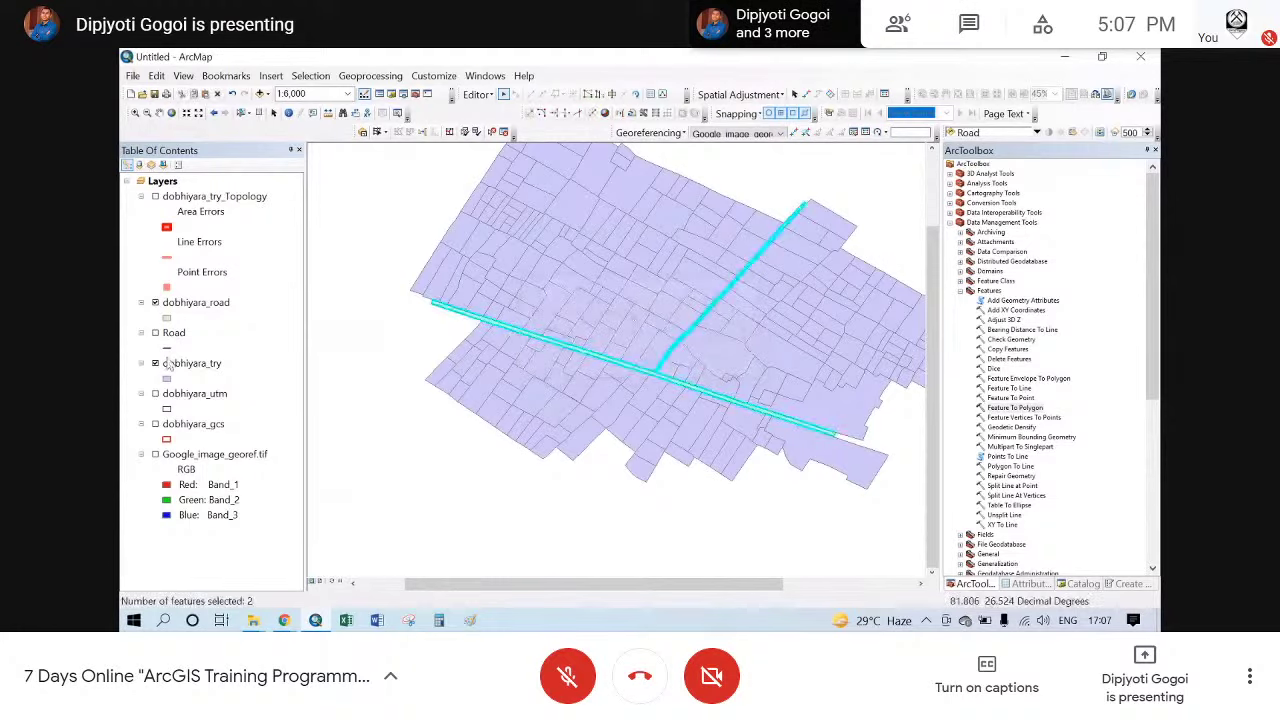
- Hide the dobhiyara_road layer and inspect the pasted road polygons among the dobhiyara_try parcels
click(155, 302)
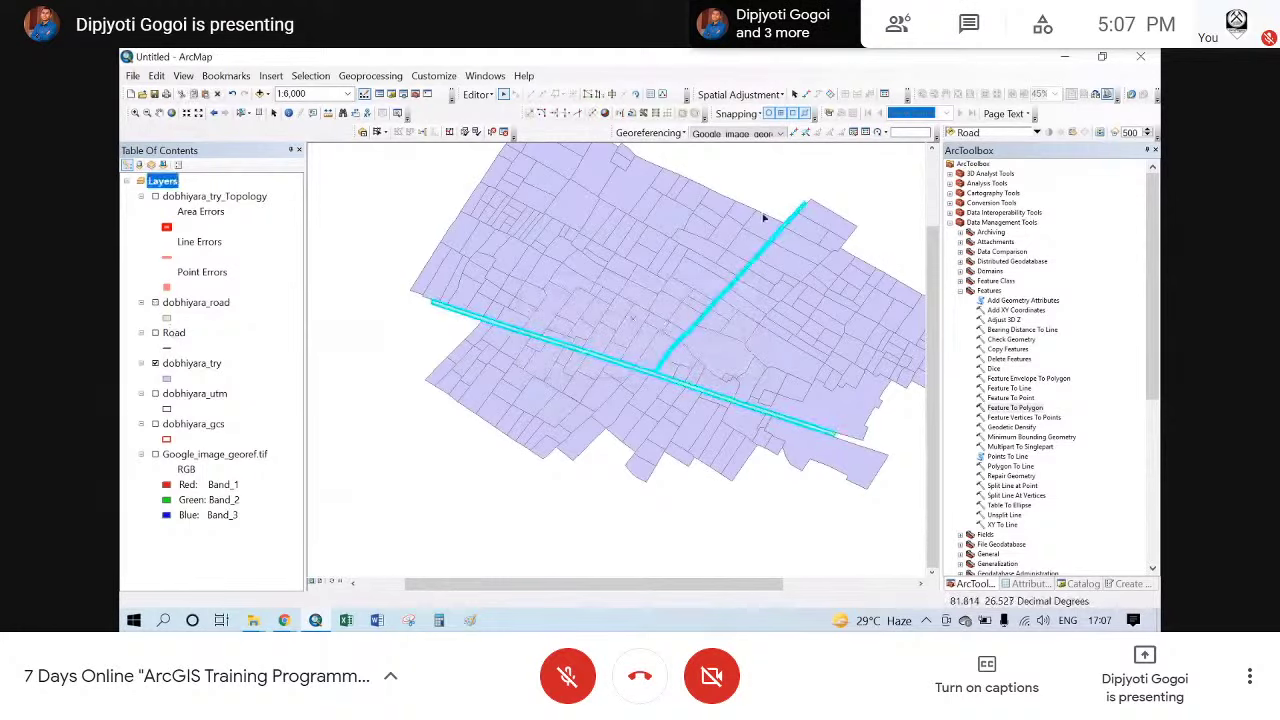
scroll(692, 333, up, 1)
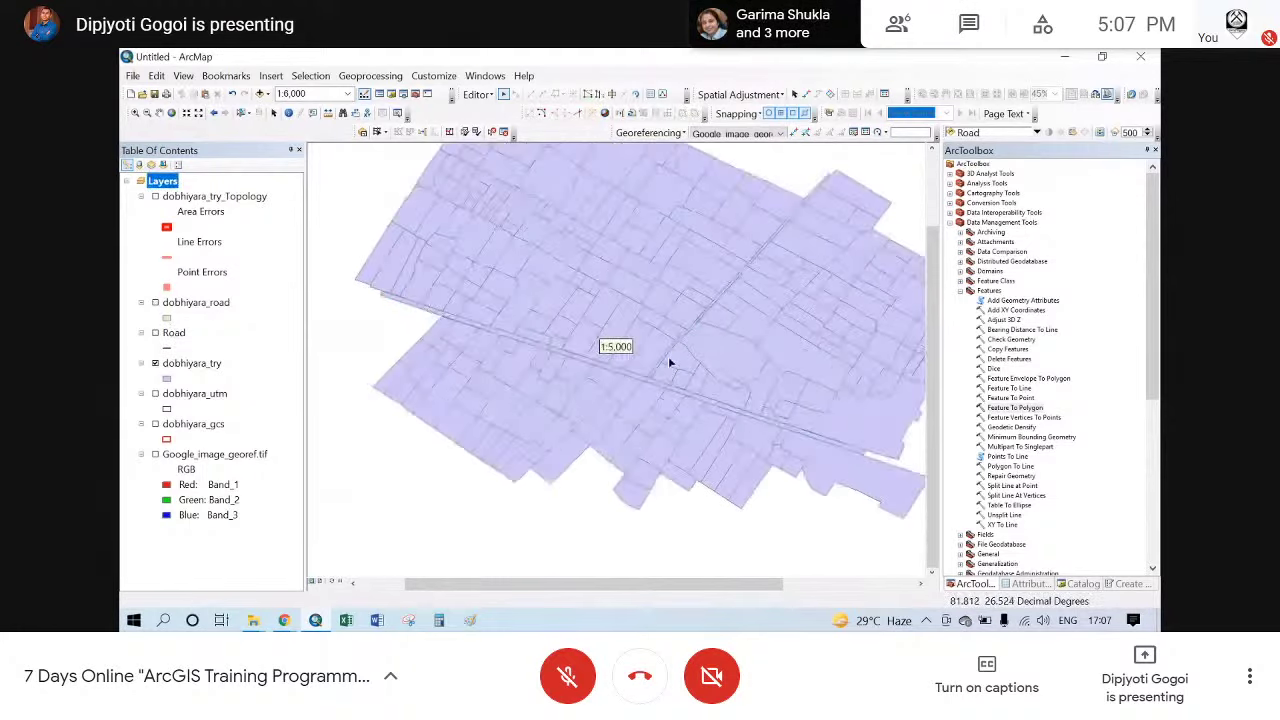
scroll(668, 356, up, 2)
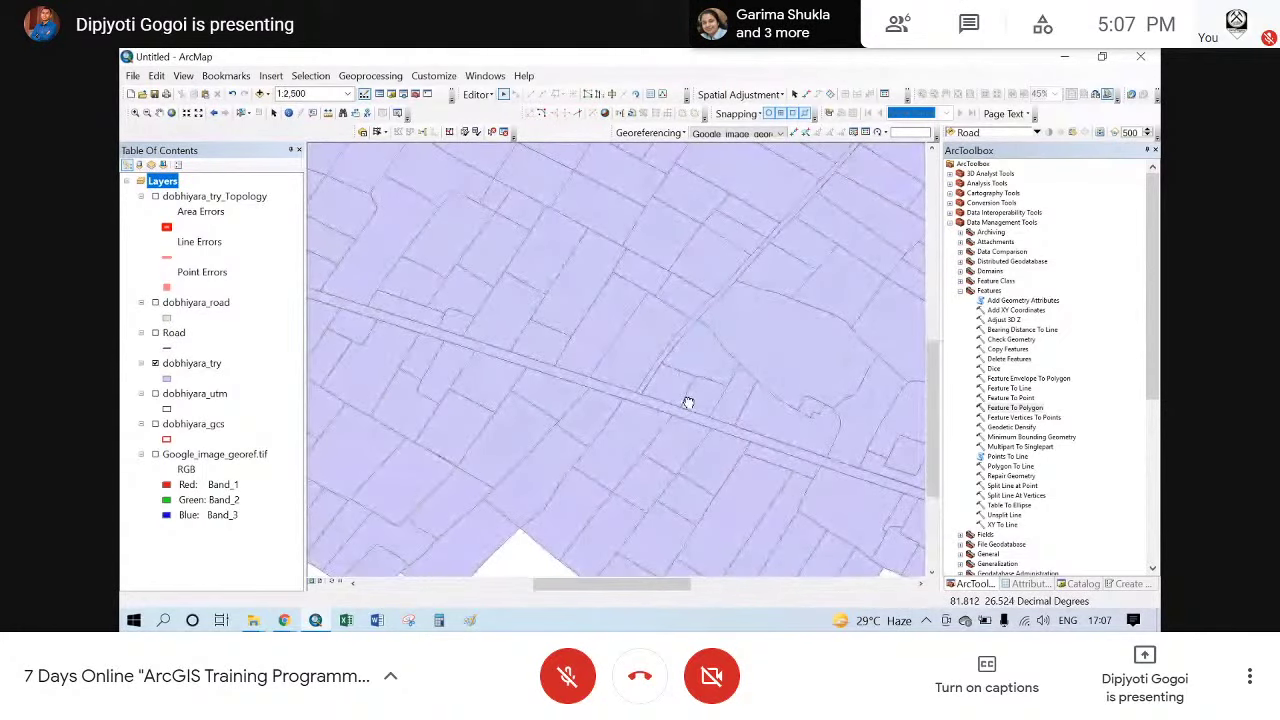
drag(688, 403, 791, 386)
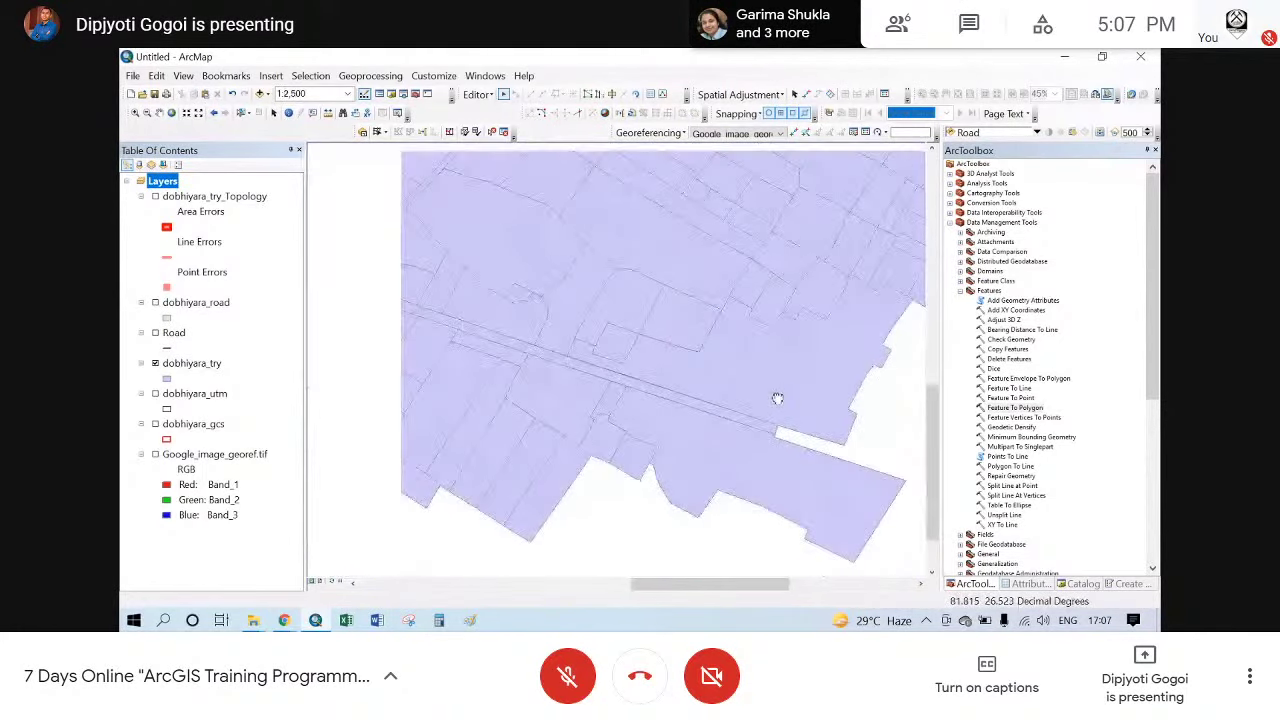
scroll(626, 376, down, 2)
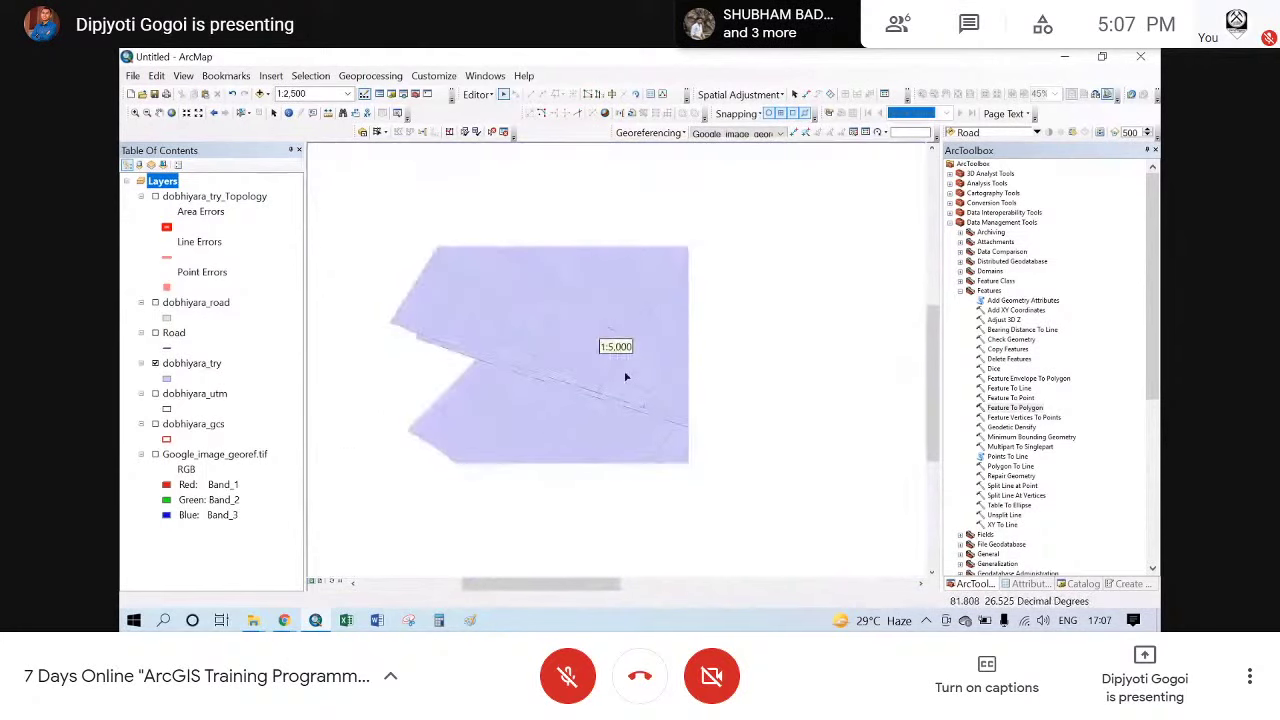
scroll(648, 340, down, 1)
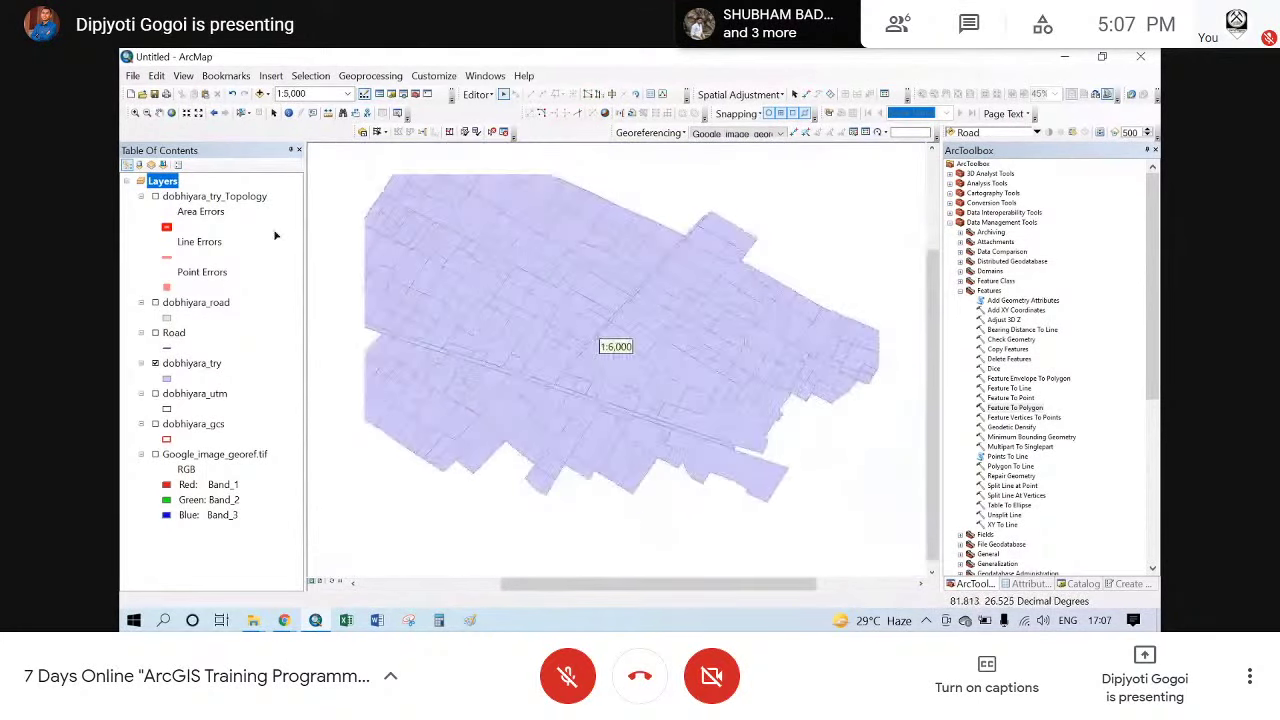
- Display the dobhiyara_try_Topology layer and validate the topology in the current map extent
click(155, 197)
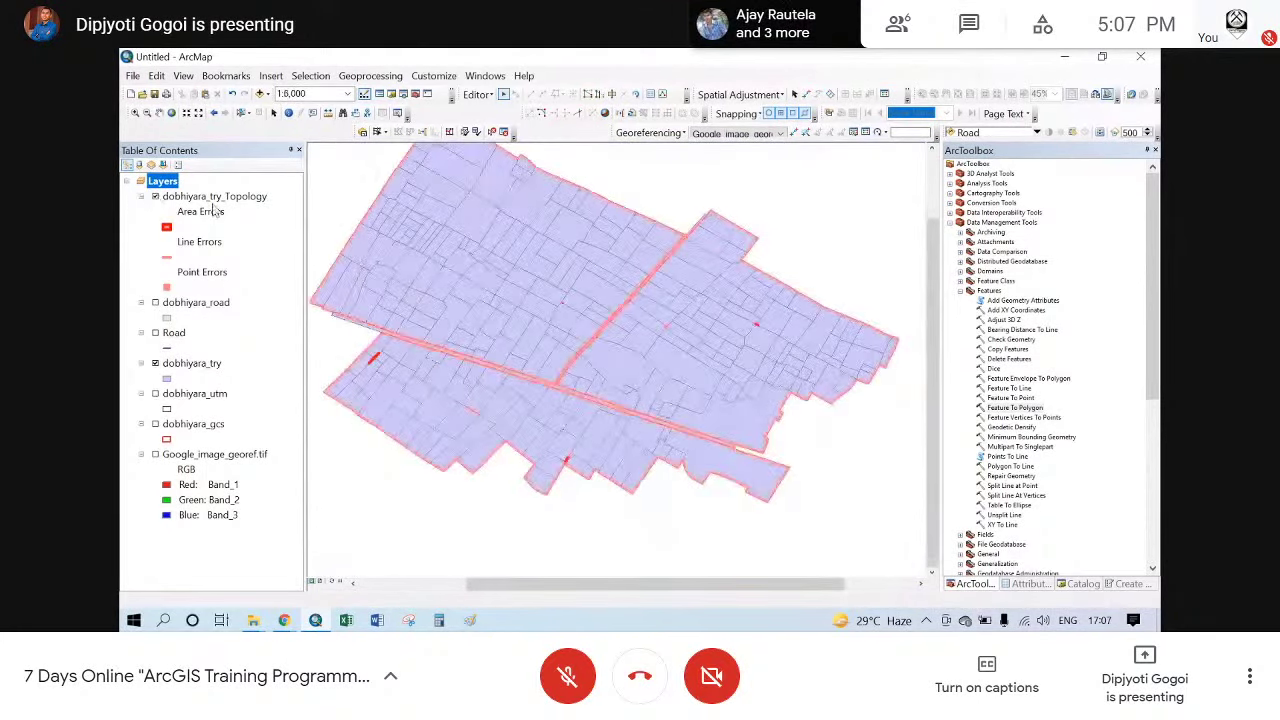
click(478, 132)
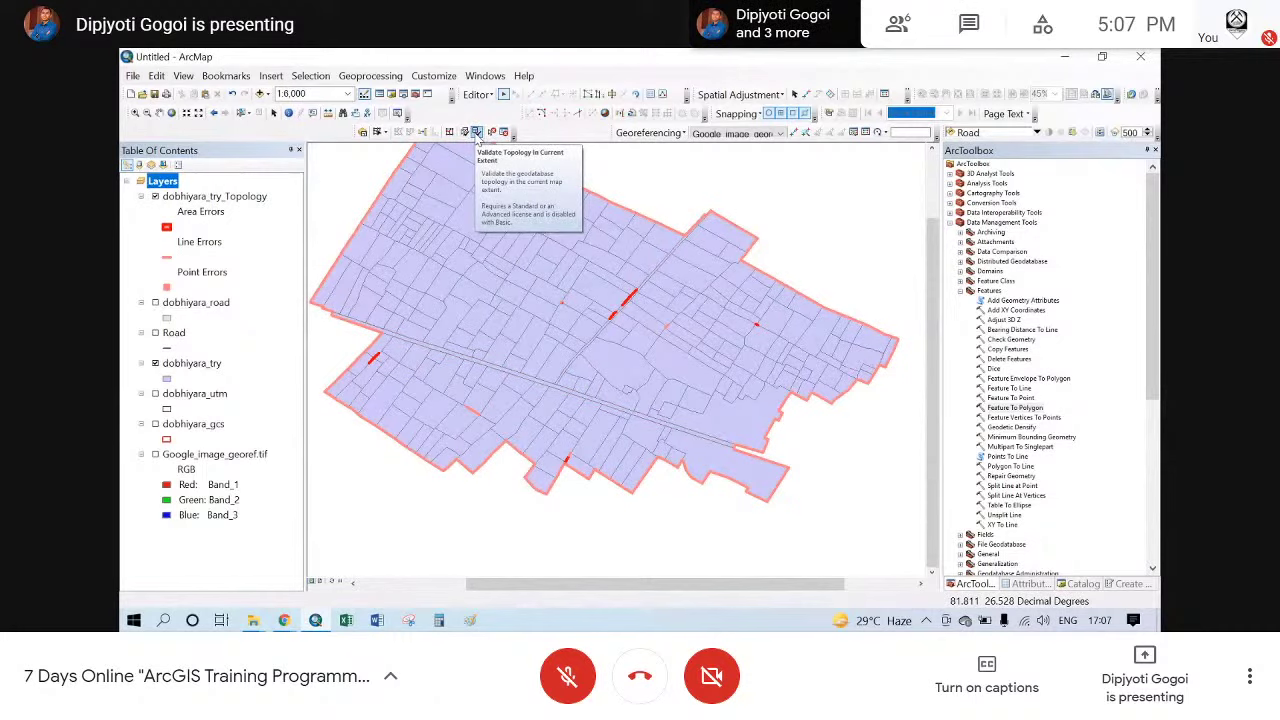
drag(579, 264, 607, 305)
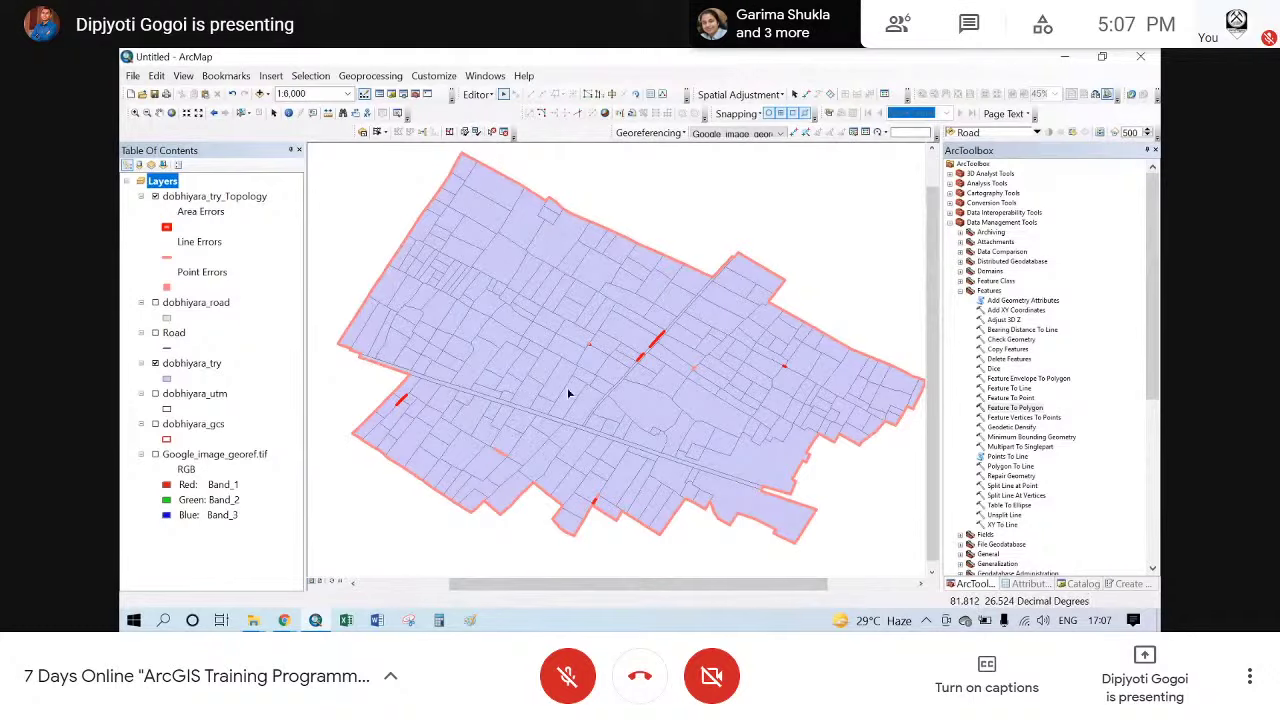
- Merge the upper part of the longer gap error along the branch road into the adjoining unnumbered dobhiyara_try parcel
scroll(430, 388, up, 3)
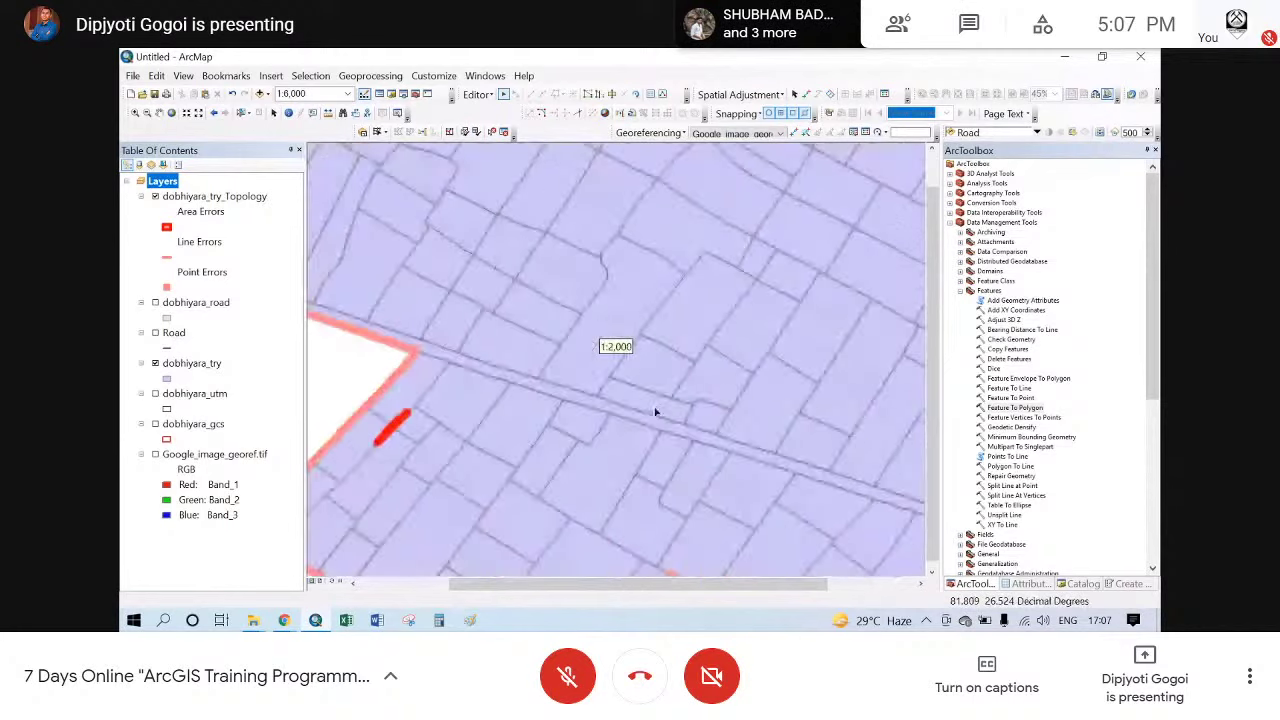
drag(765, 456, 466, 400)
drag(774, 486, 480, 350)
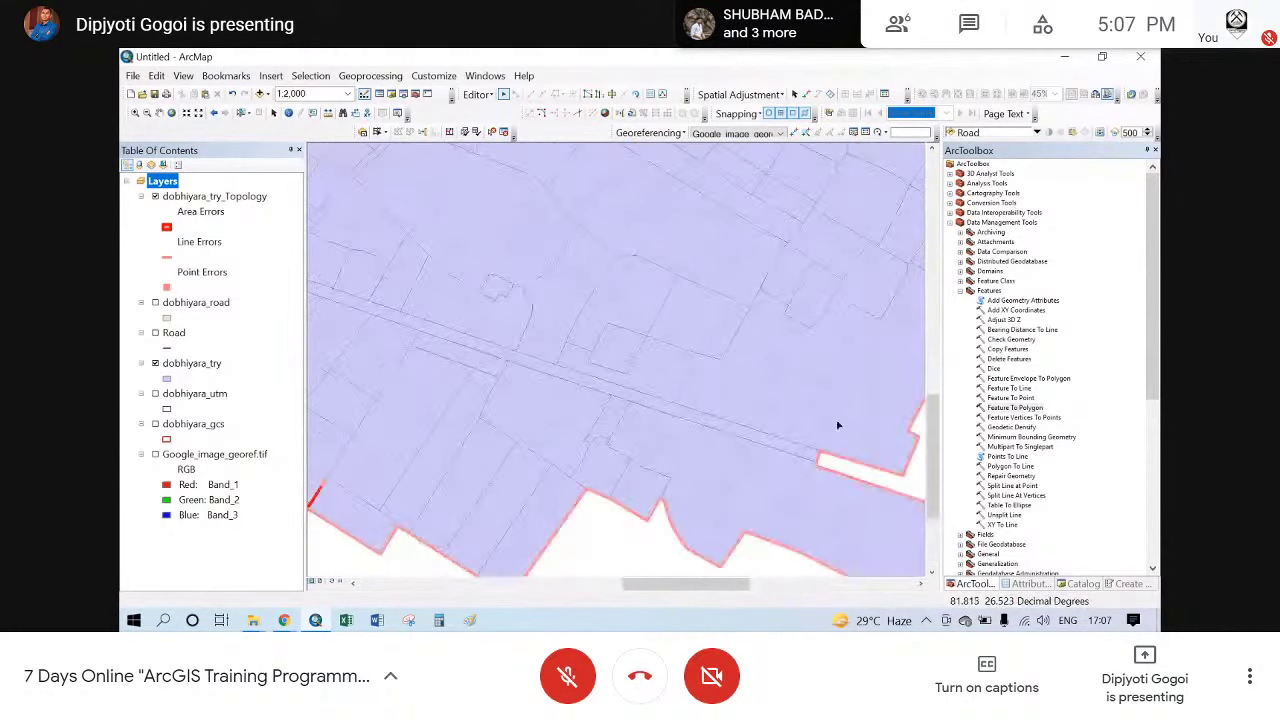
scroll(684, 316, up, 4)
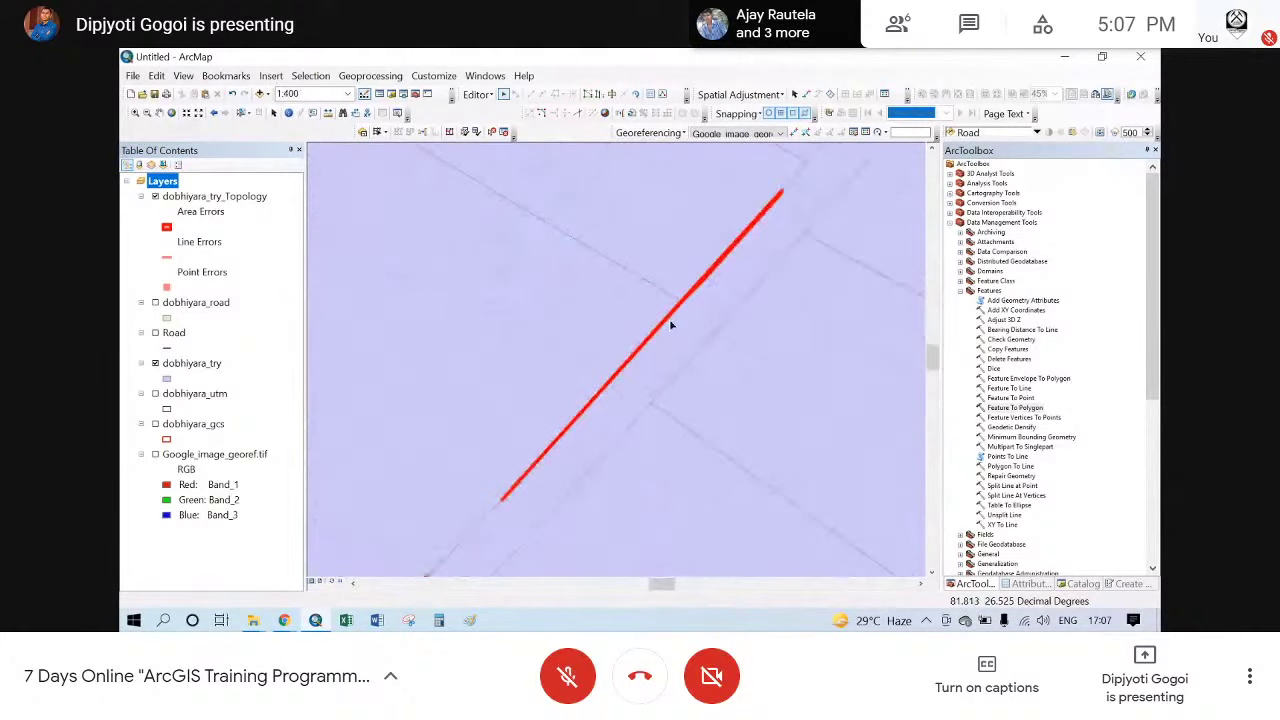
scroll(671, 323, up, 3)
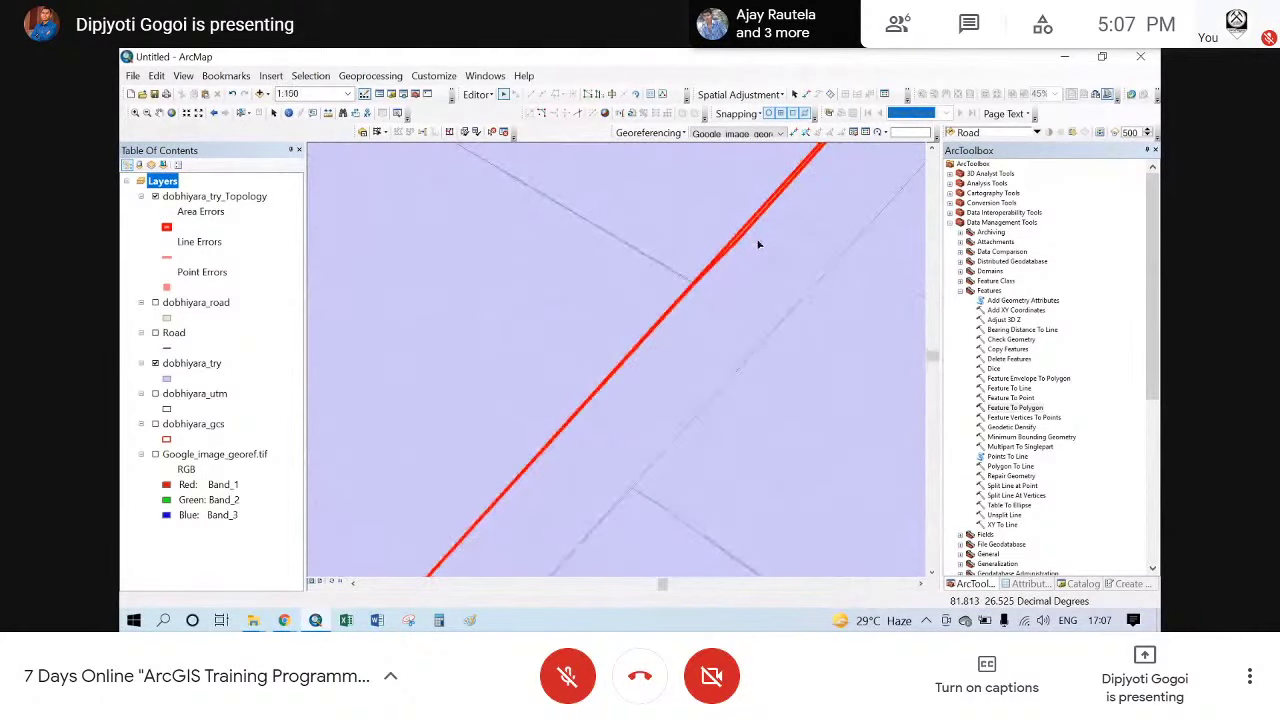
scroll(636, 292, down, 2)
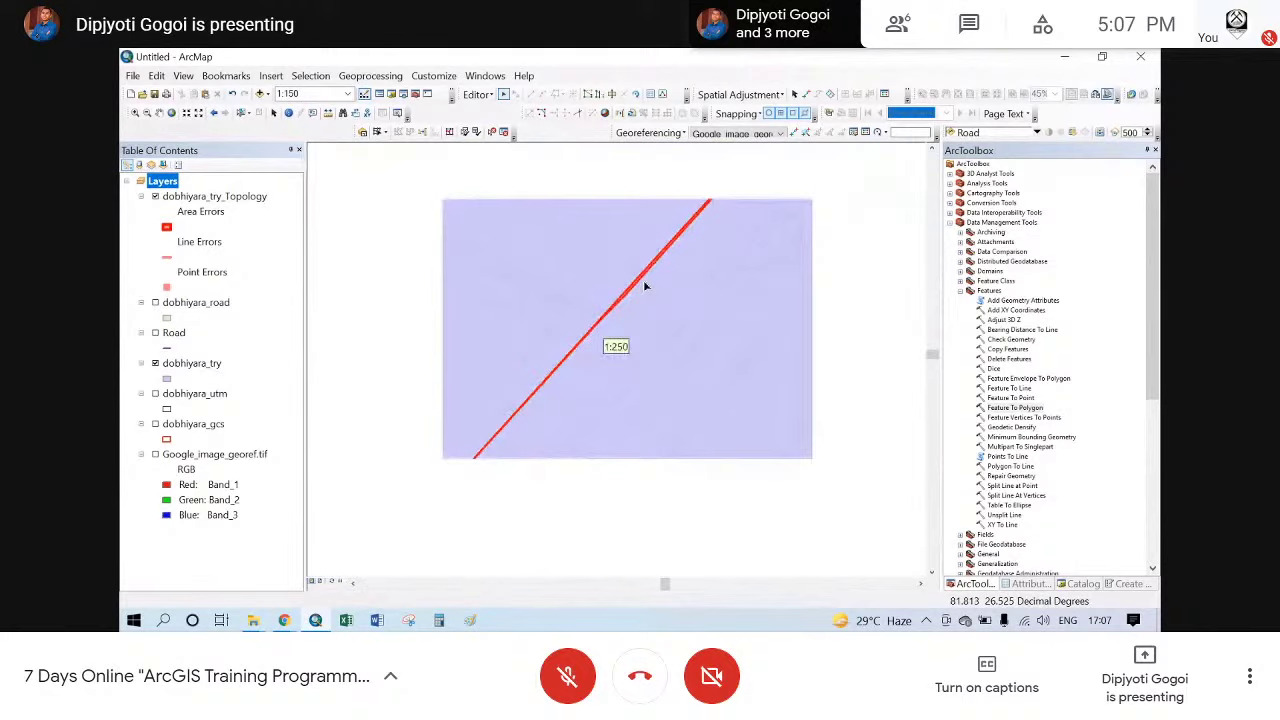
click(645, 280)
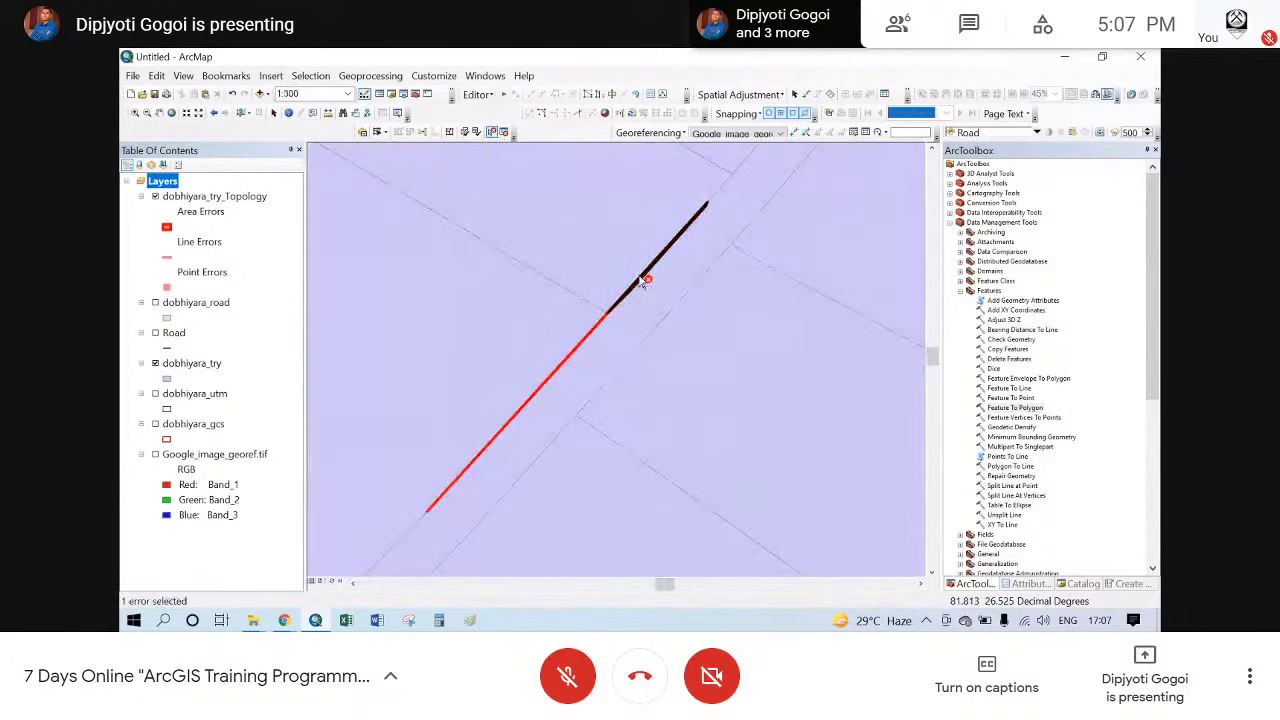
right_click(645, 280)
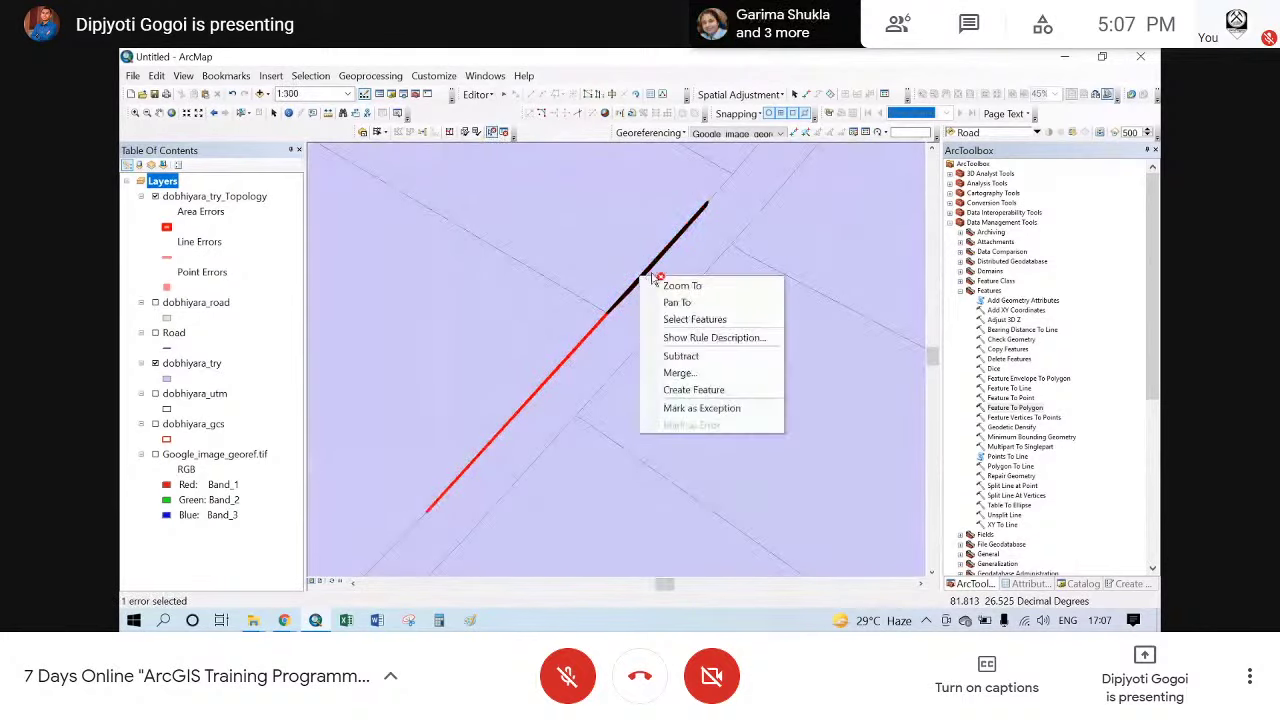
click(688, 374)
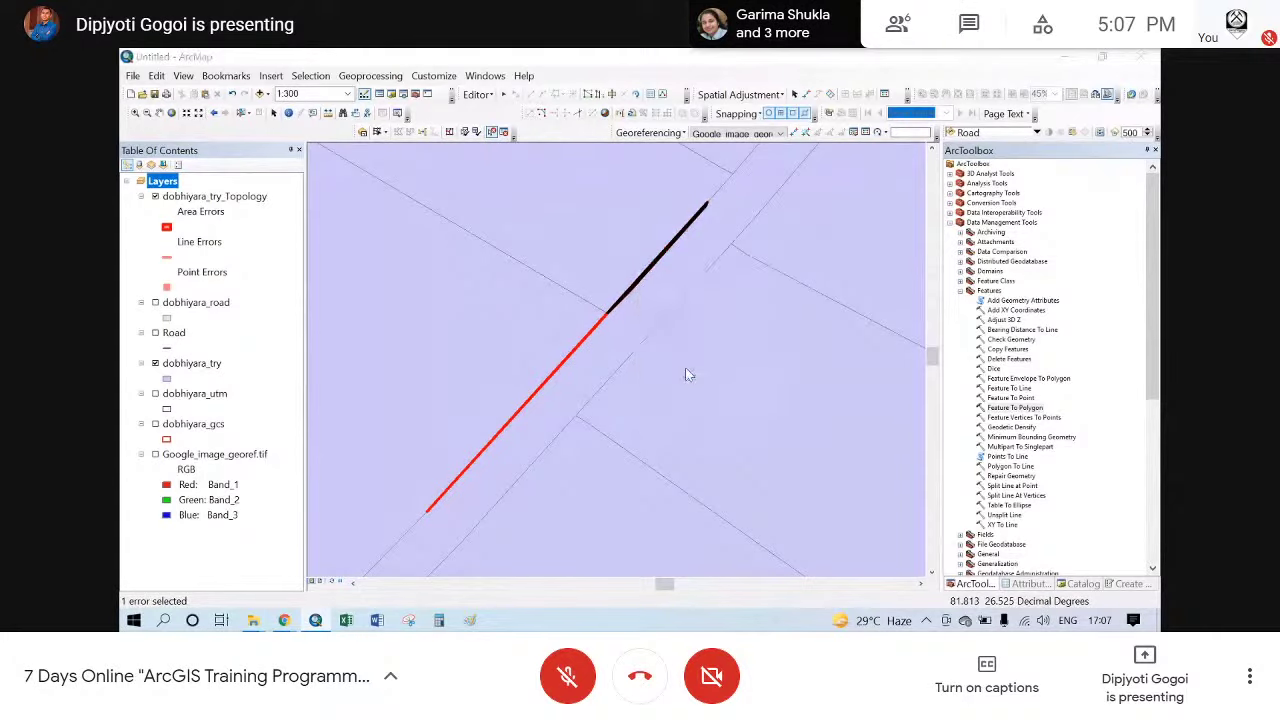
click(543, 302)
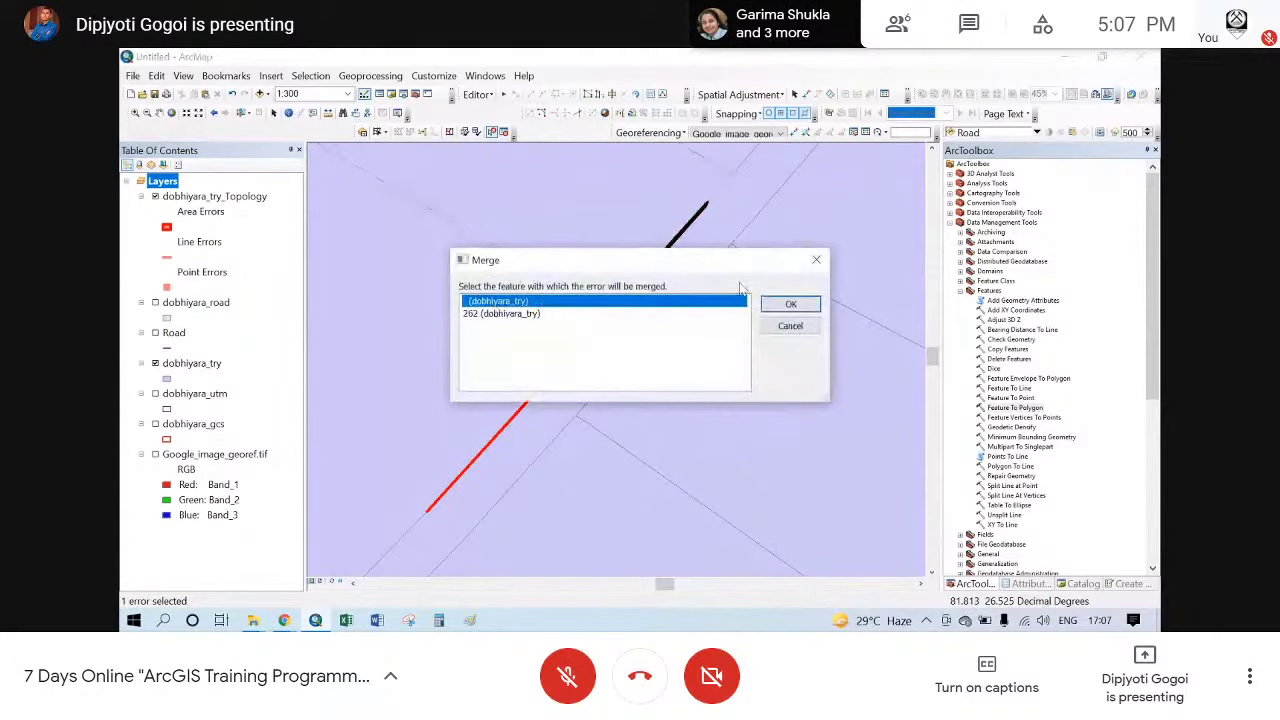
click(790, 304)
- Merge the remaining lower part of that gap error into its adjoining unnumbered dobhiyara_try parcel rather than feature 262
click(595, 338)
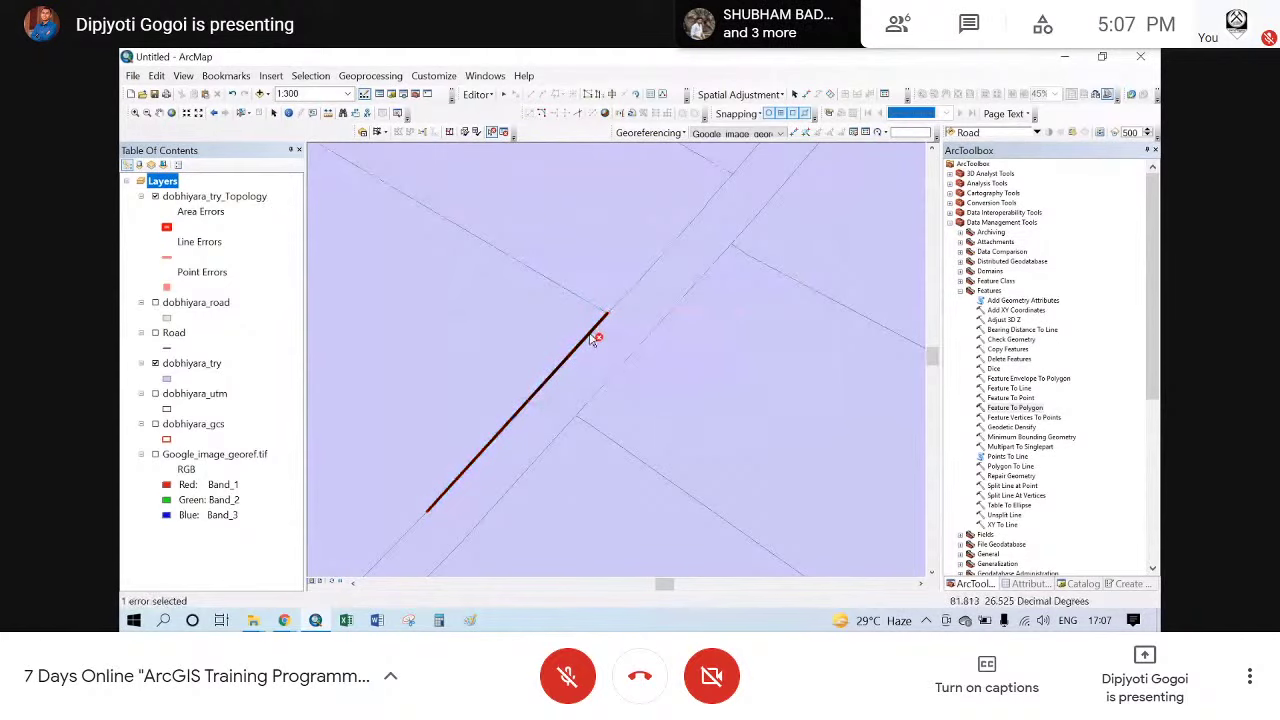
right_click(593, 337)
click(584, 414)
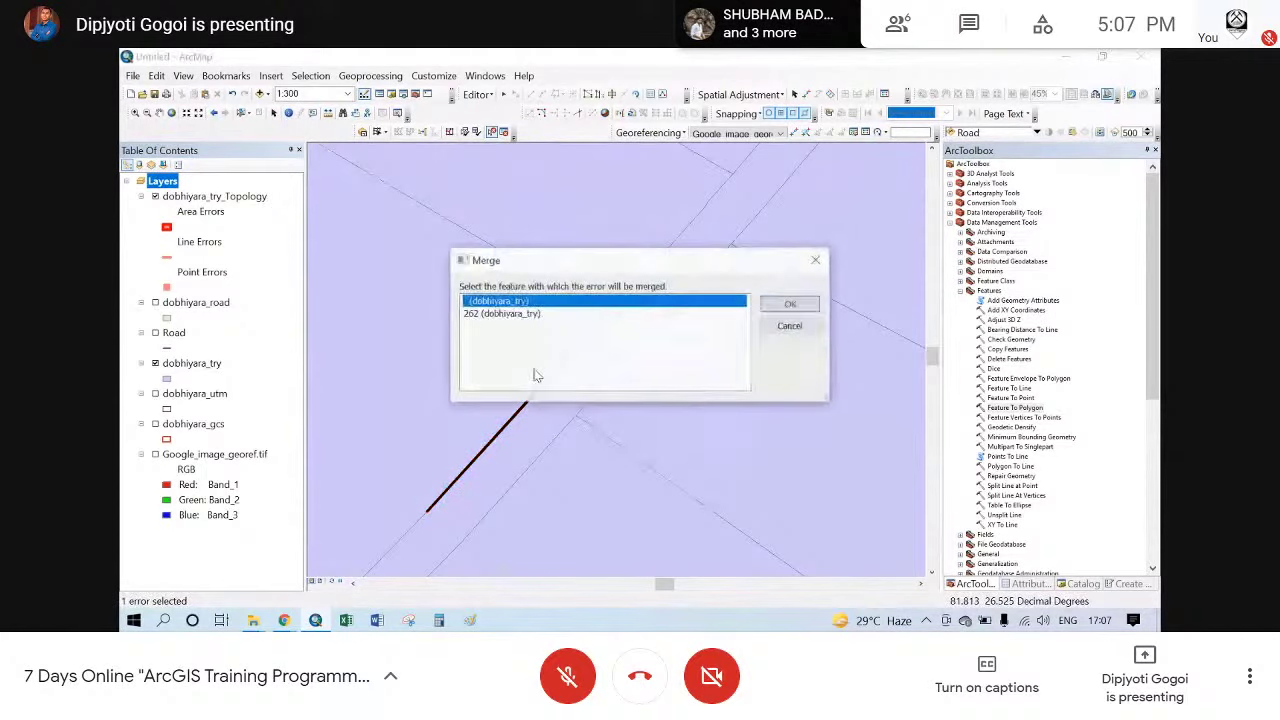
click(501, 306)
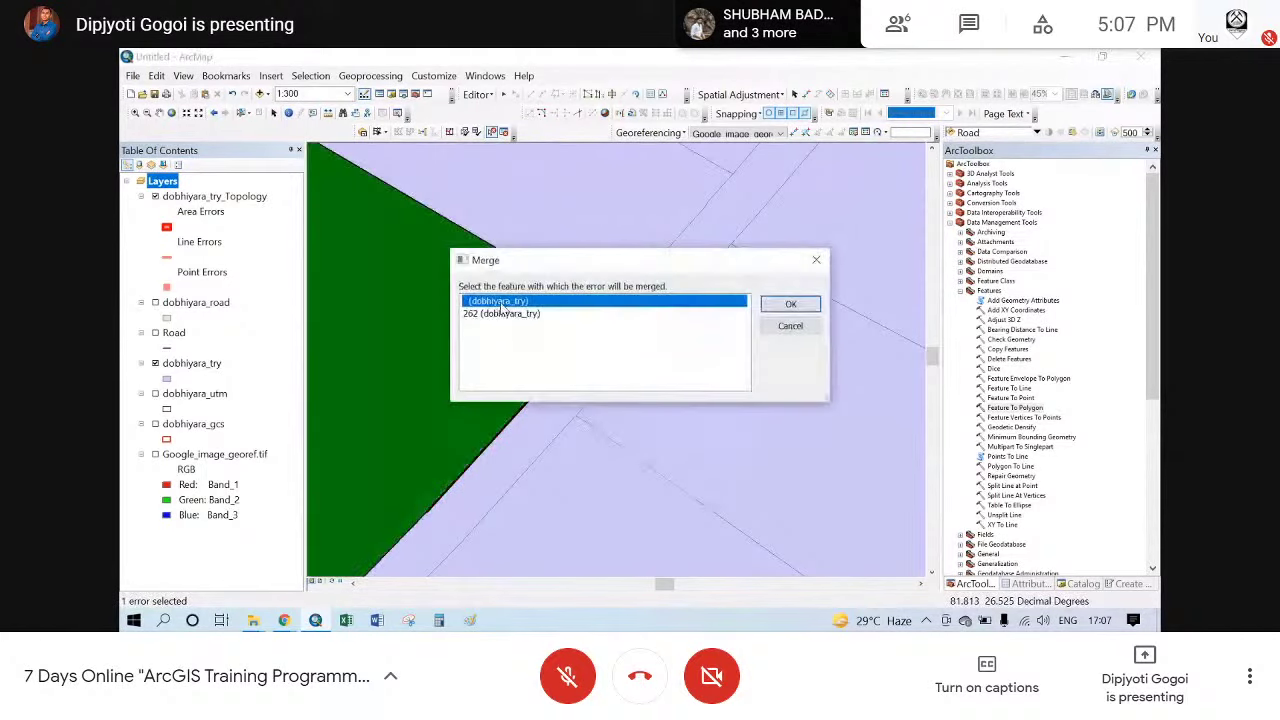
click(790, 304)
- Merge both parts of the shorter gap error farther down the branch road into their adjoining unnumbered dobhiyara_try parcels
scroll(768, 226, up, 3)
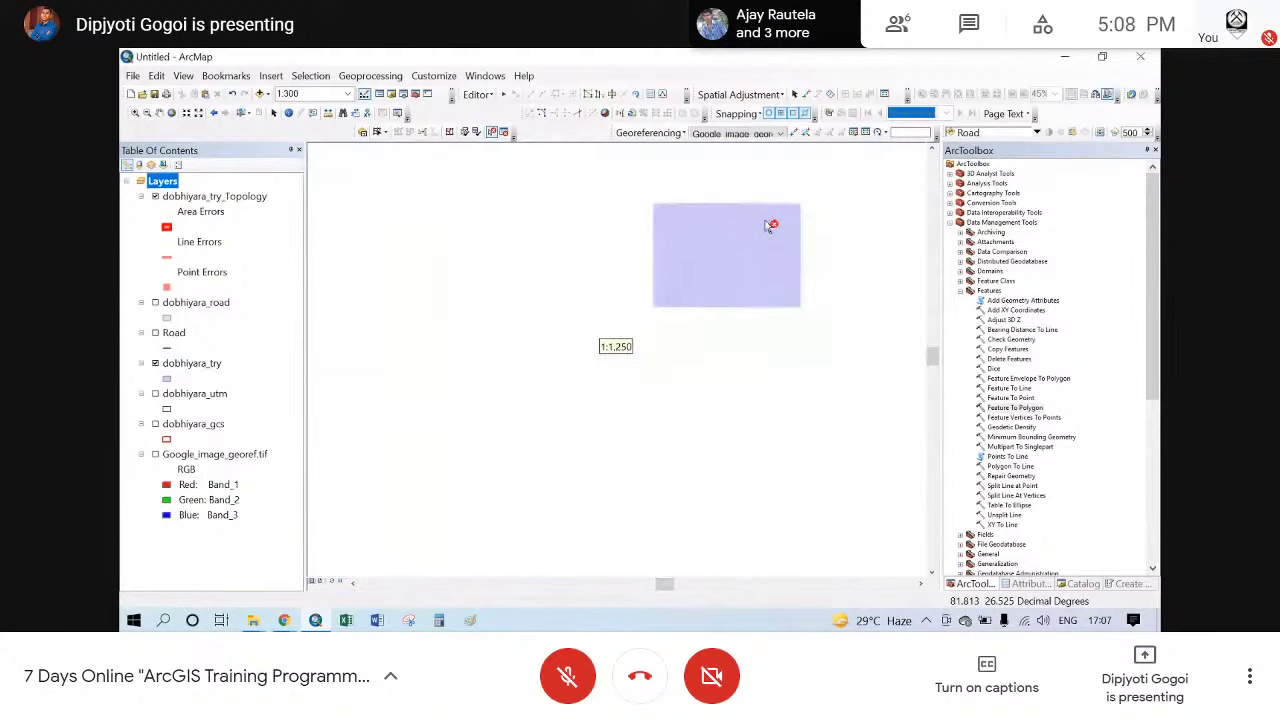
scroll(768, 226, down, 2)
scroll(636, 342, down, 3)
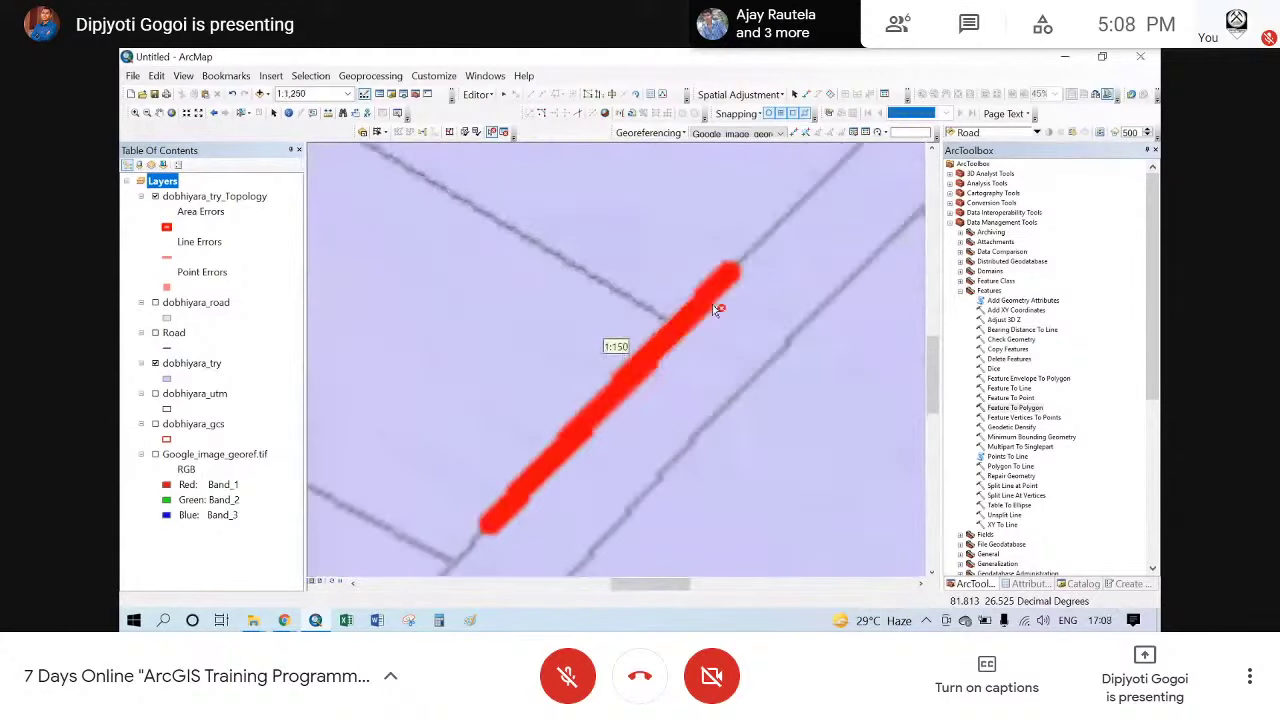
click(657, 353)
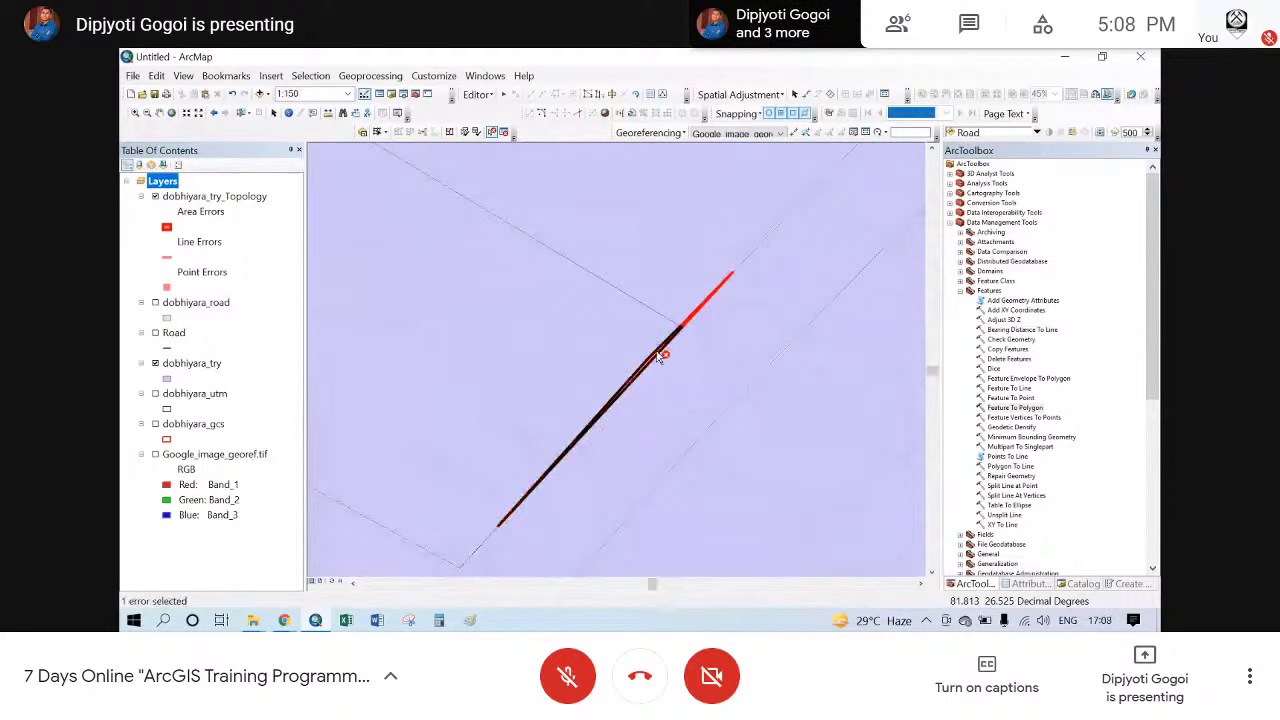
right_click(657, 353)
click(700, 448)
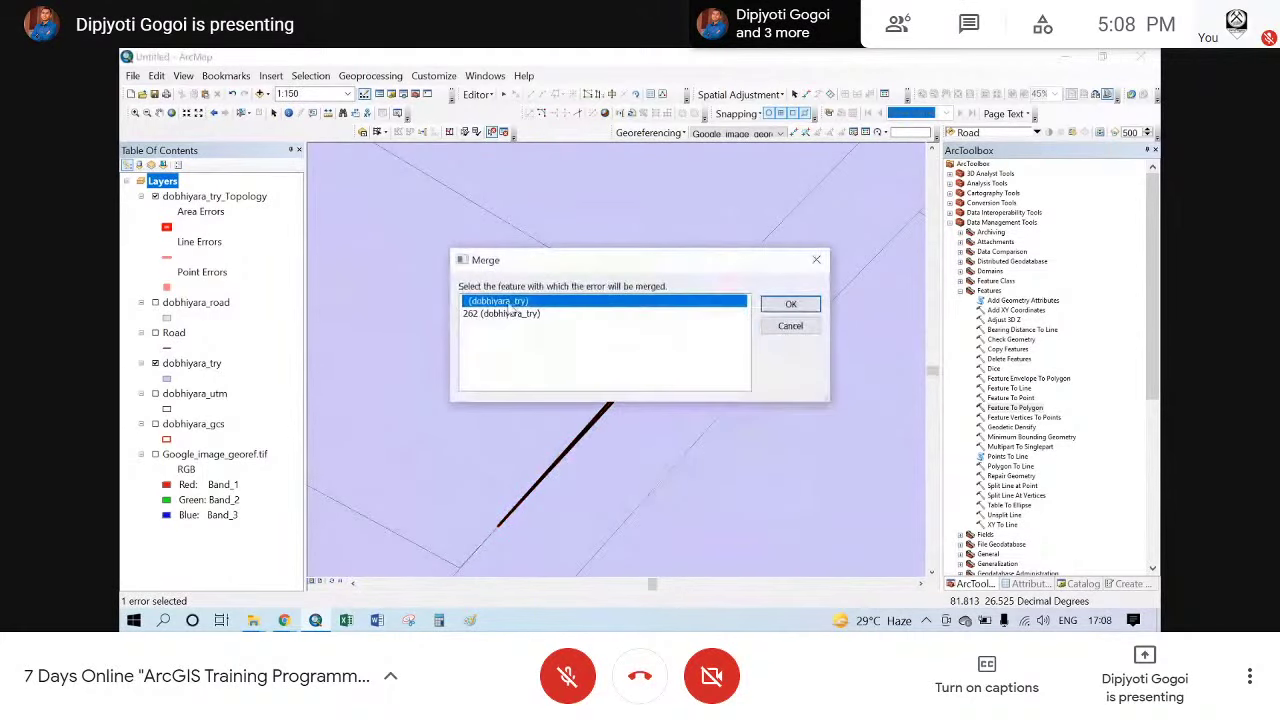
click(790, 303)
right_click(705, 313)
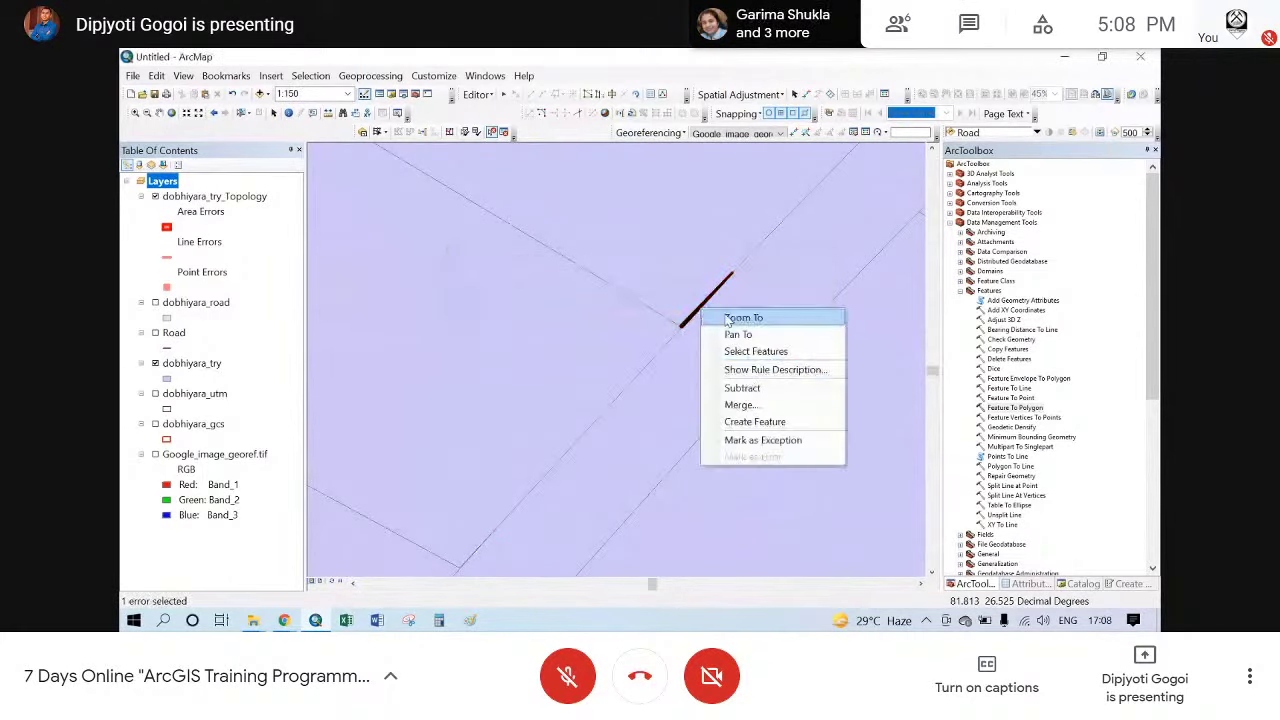
click(740, 403)
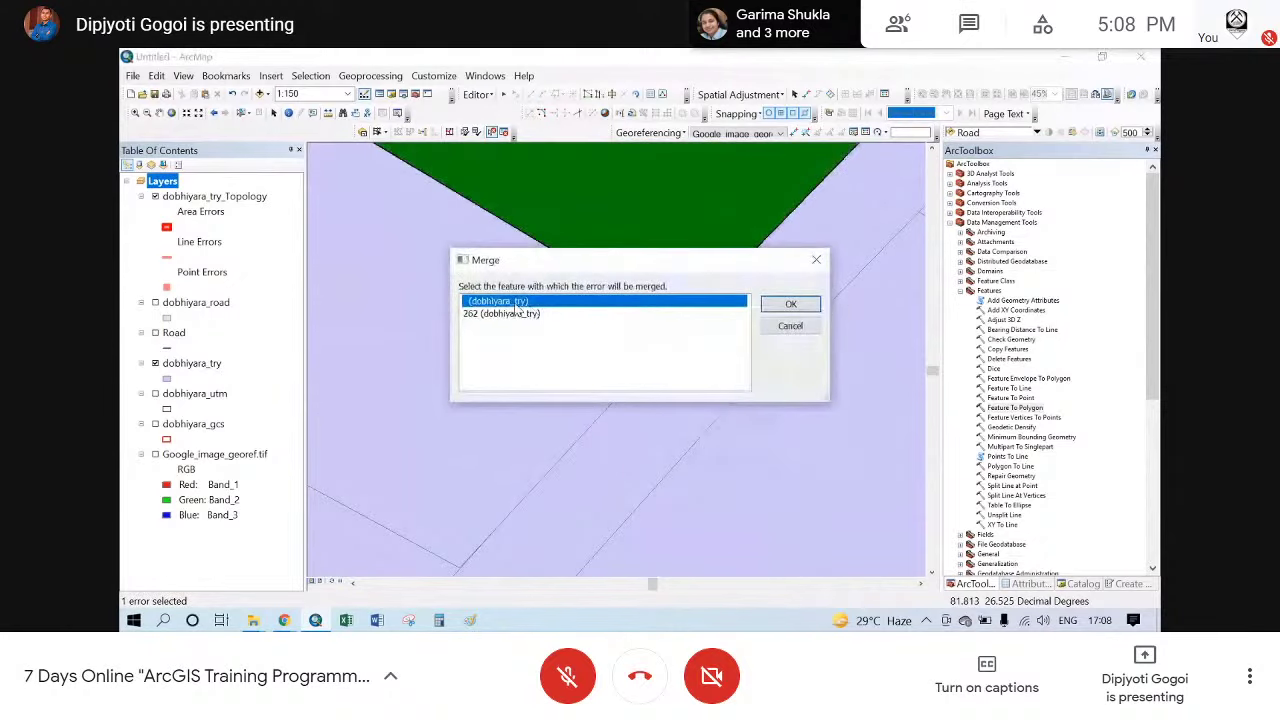
click(790, 303)
- Remove the dobhiyara_try_Topology and dobhiyara_road layers from the map
scroll(740, 300, up, 3)
scroll(740, 300, up, 4)
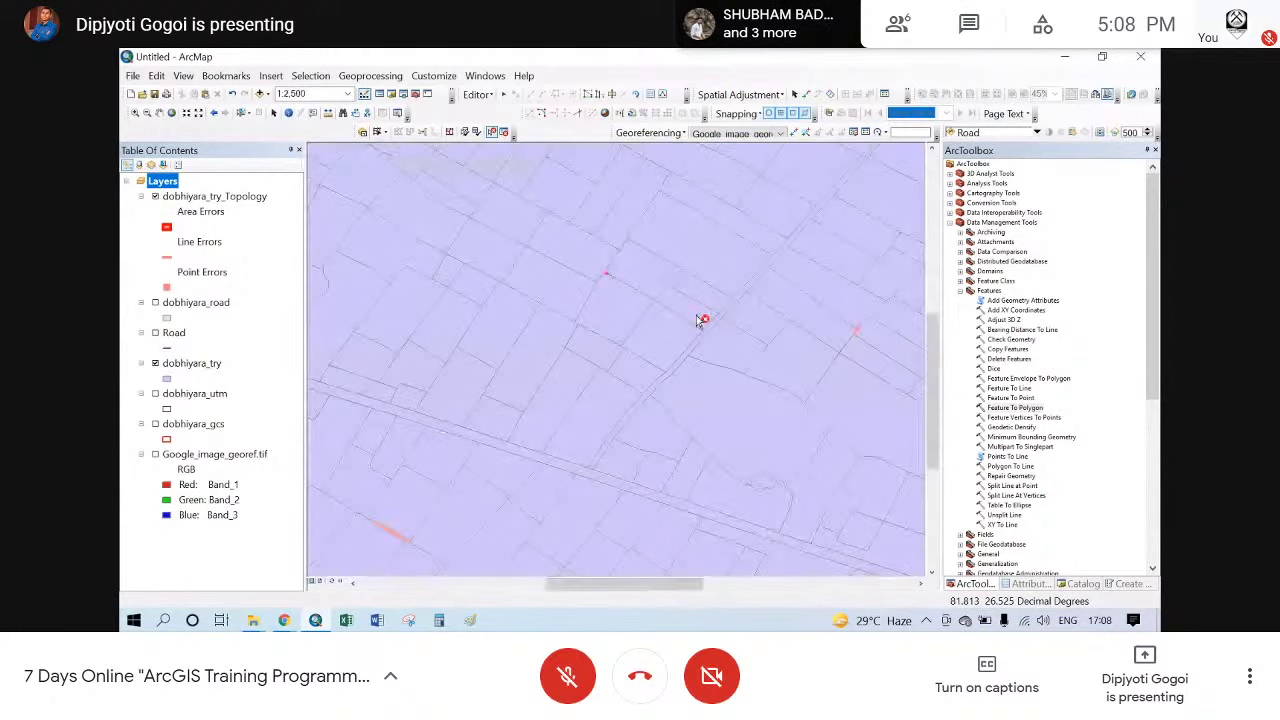
scroll(505, 338, up, 5)
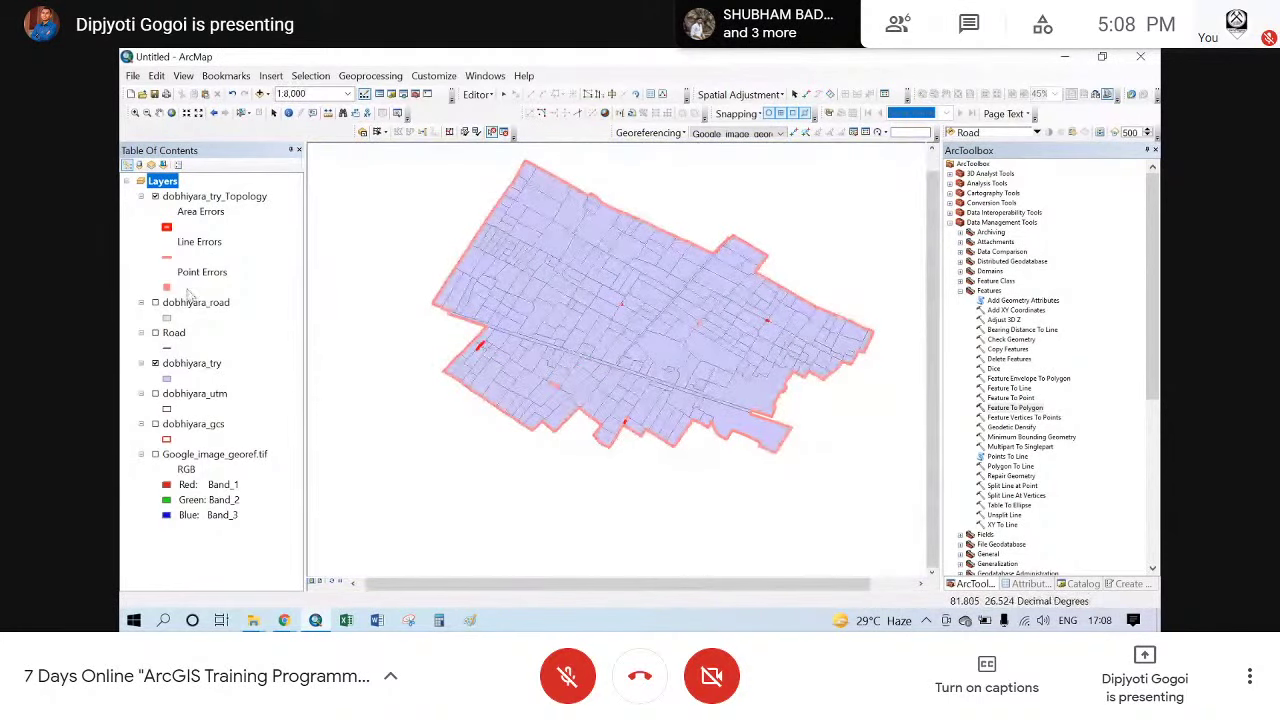
click(205, 197)
key(Delete)
right_click(186, 207)
click(222, 231)
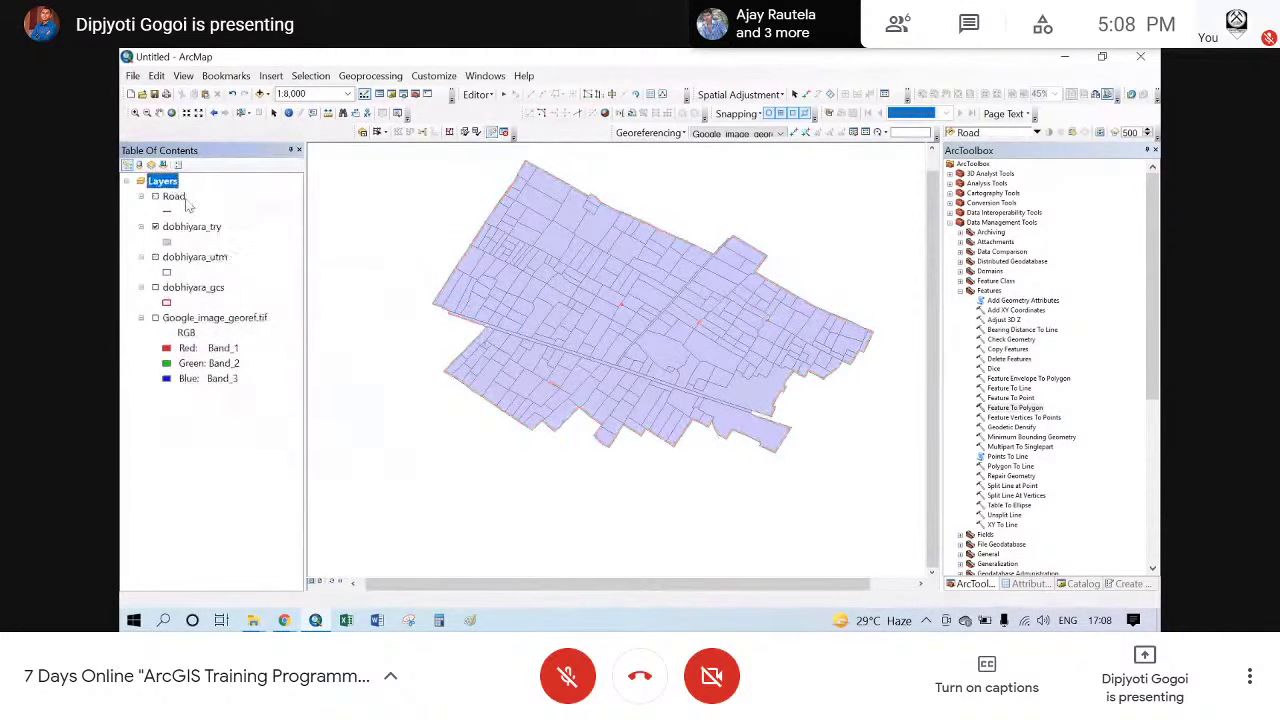
- Remove the Road, dobhiyara_try and dobhiyara_utm layers from the map
right_click(178, 197)
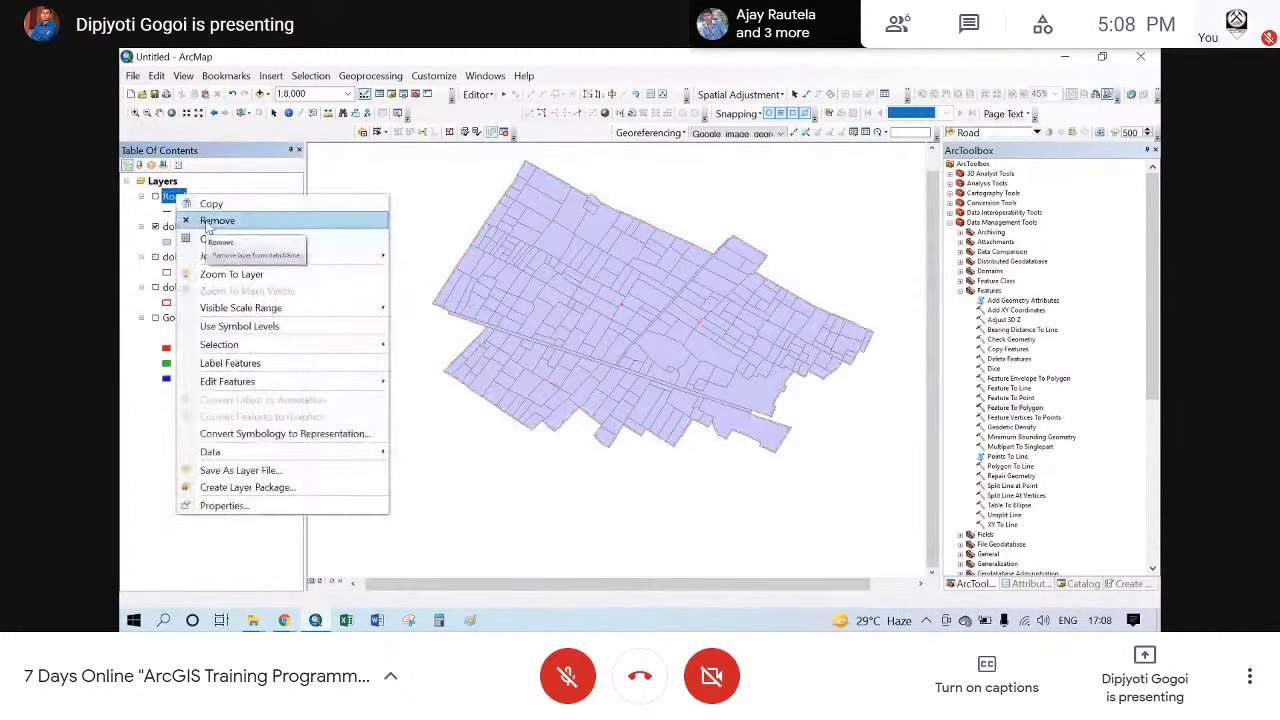
click(216, 221)
right_click(189, 198)
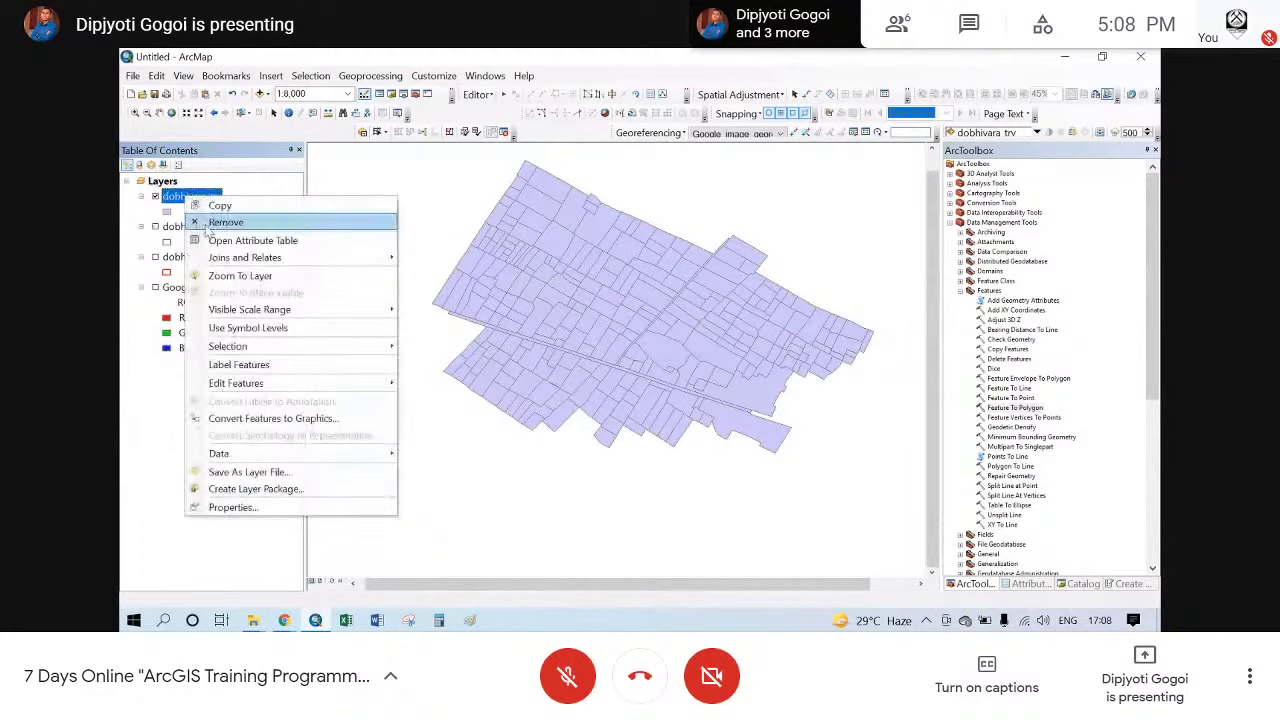
click(224, 222)
click(600, 363)
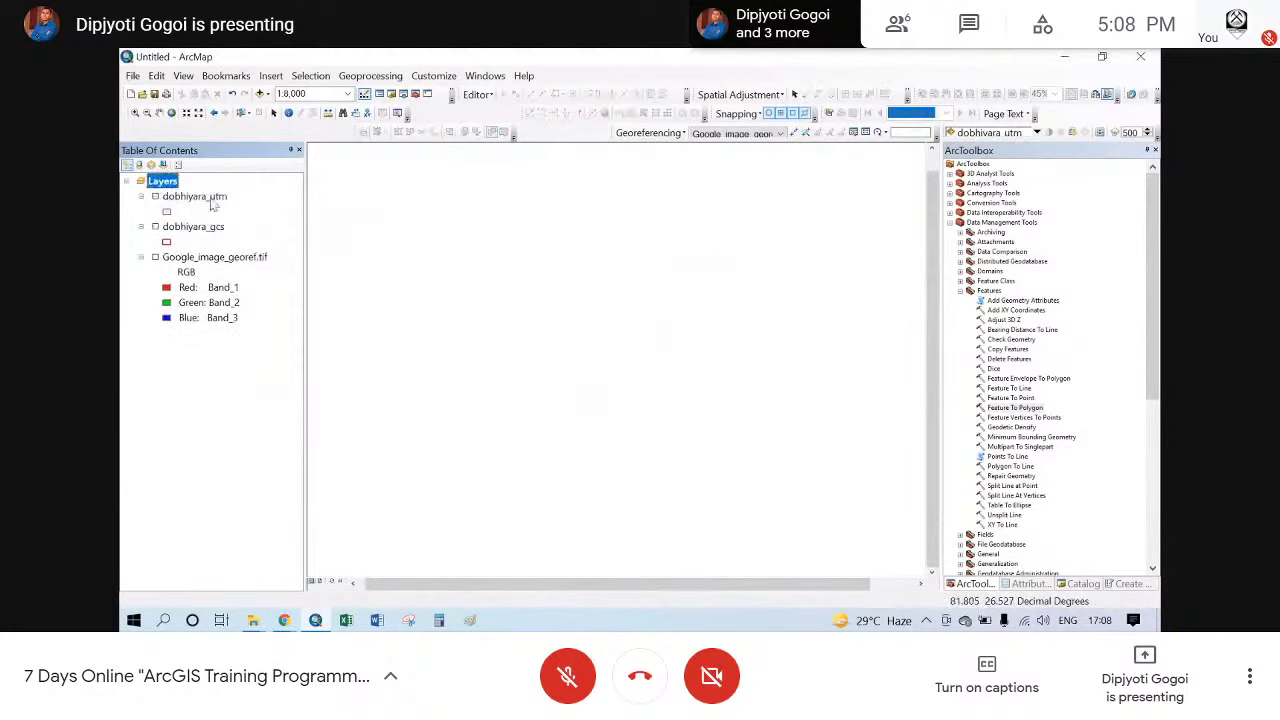
click(200, 196)
right_click(222, 197)
click(240, 222)
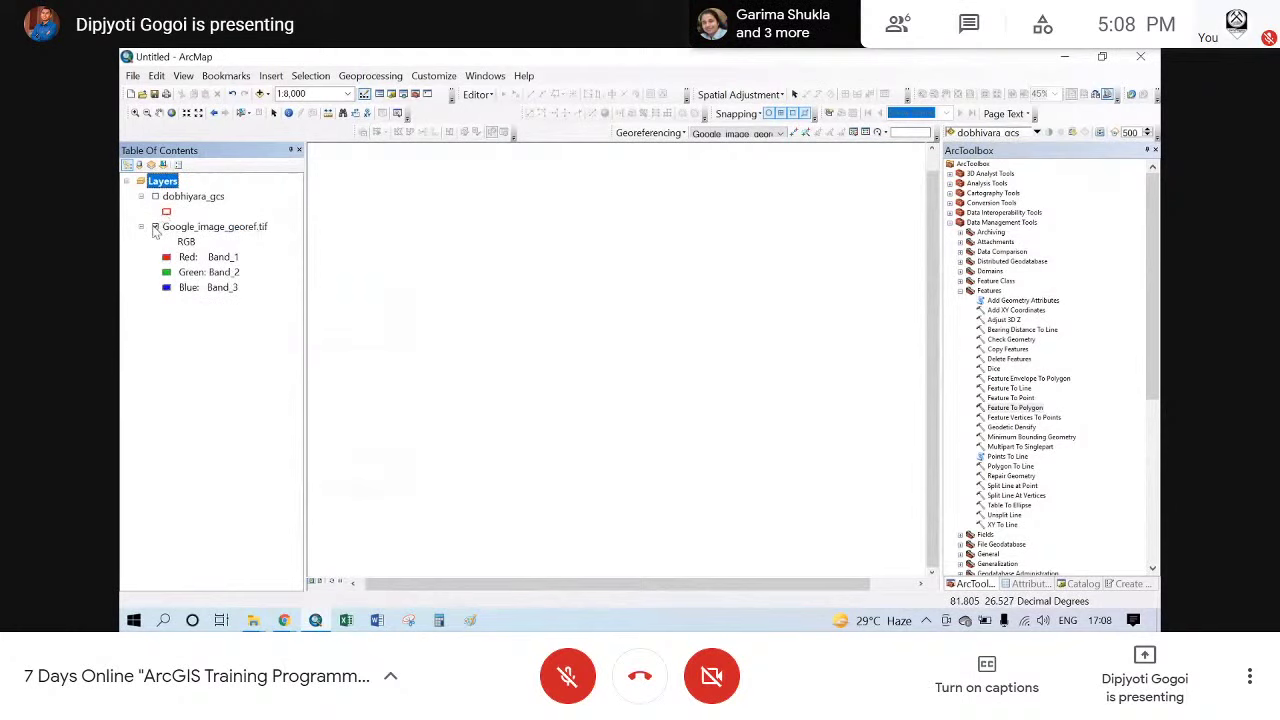
- Display the dobhiyara_gcs parcel boundaries over the Google_image_georef.tif image
click(155, 227)
click(155, 196)
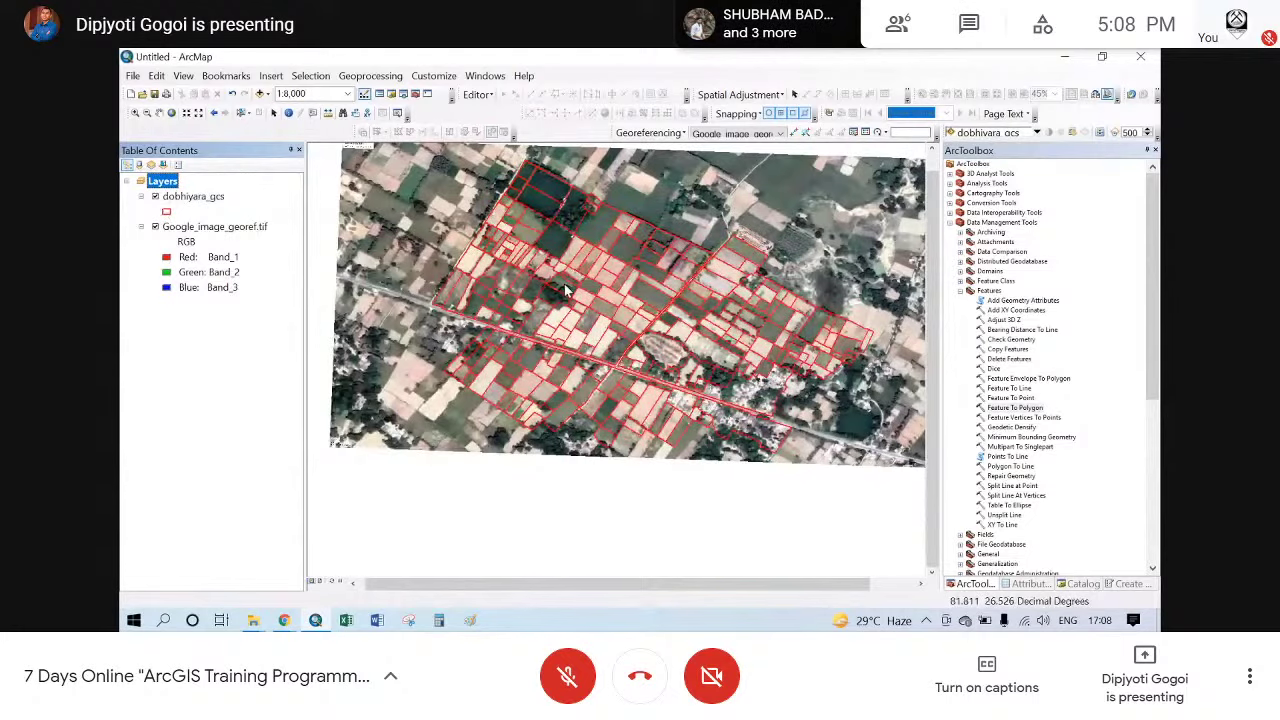
scroll(566, 290, down, 2)
scroll(706, 348, down, 2)
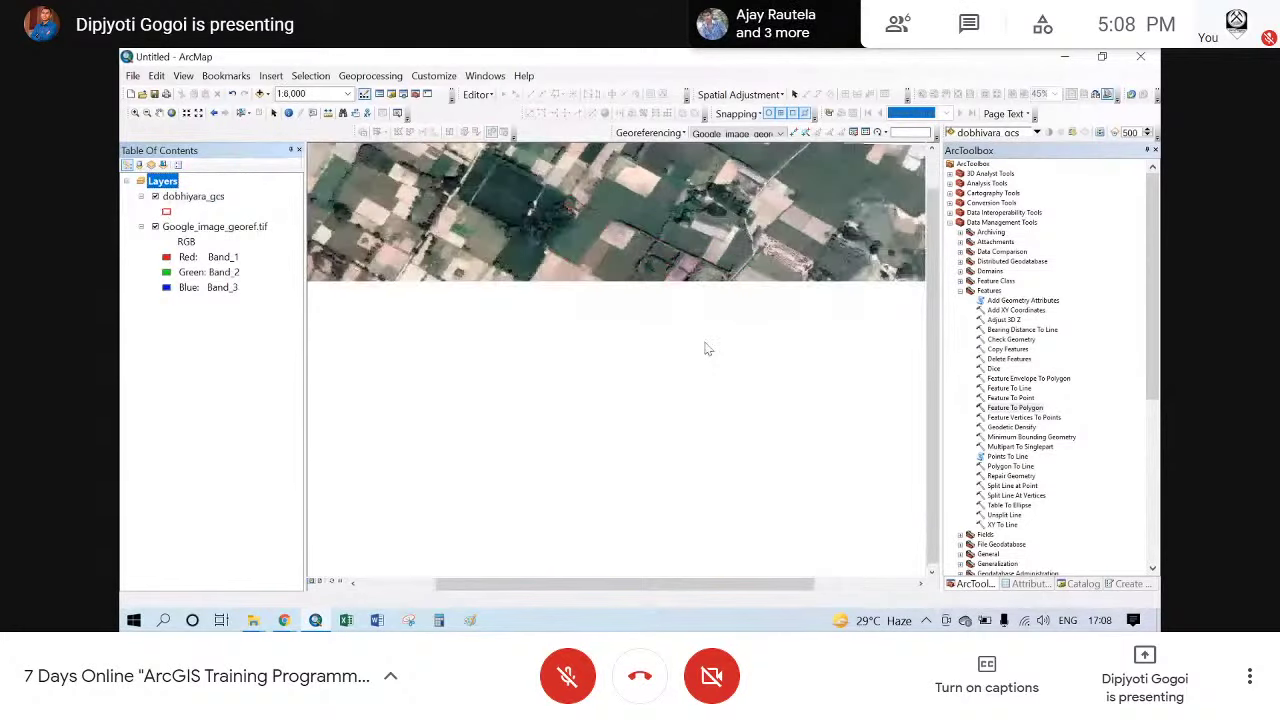
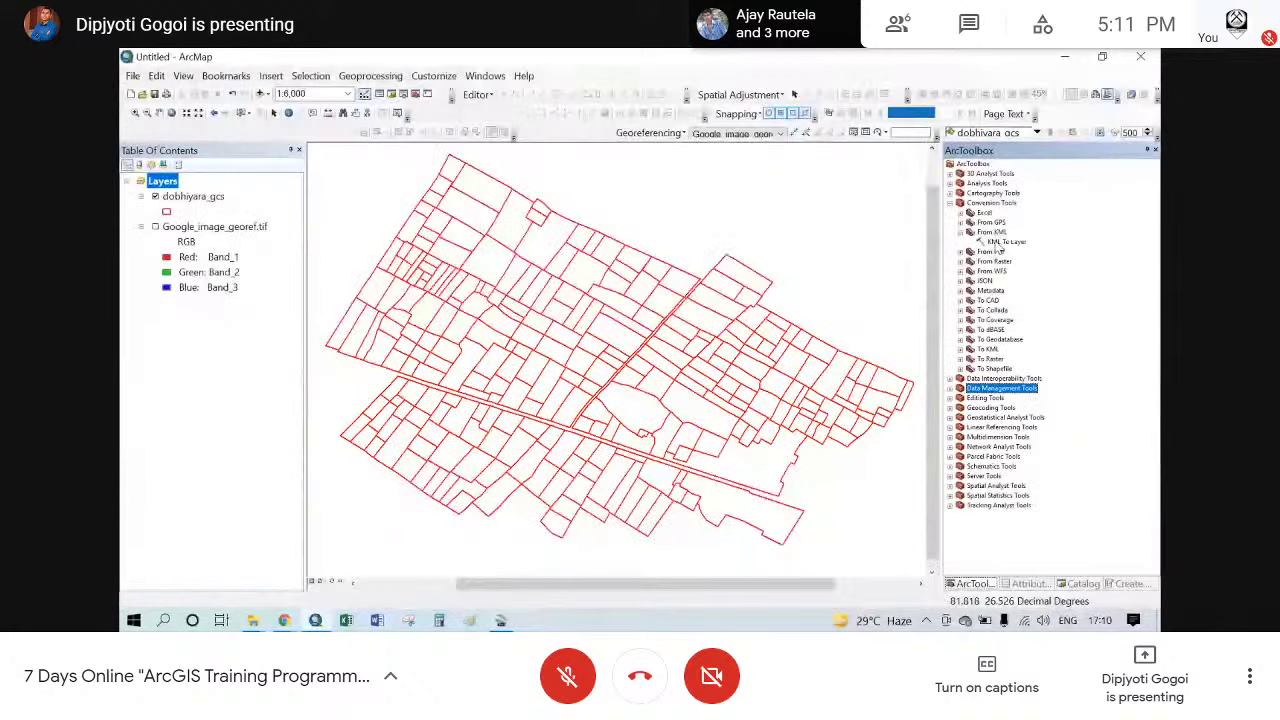
- Start the KML To Layer conversion with the dobhiyara_survey_points file from the dobhiyara_gcs folder as input
double_click(998, 243)
click(798, 237)
double_click(640, 268)
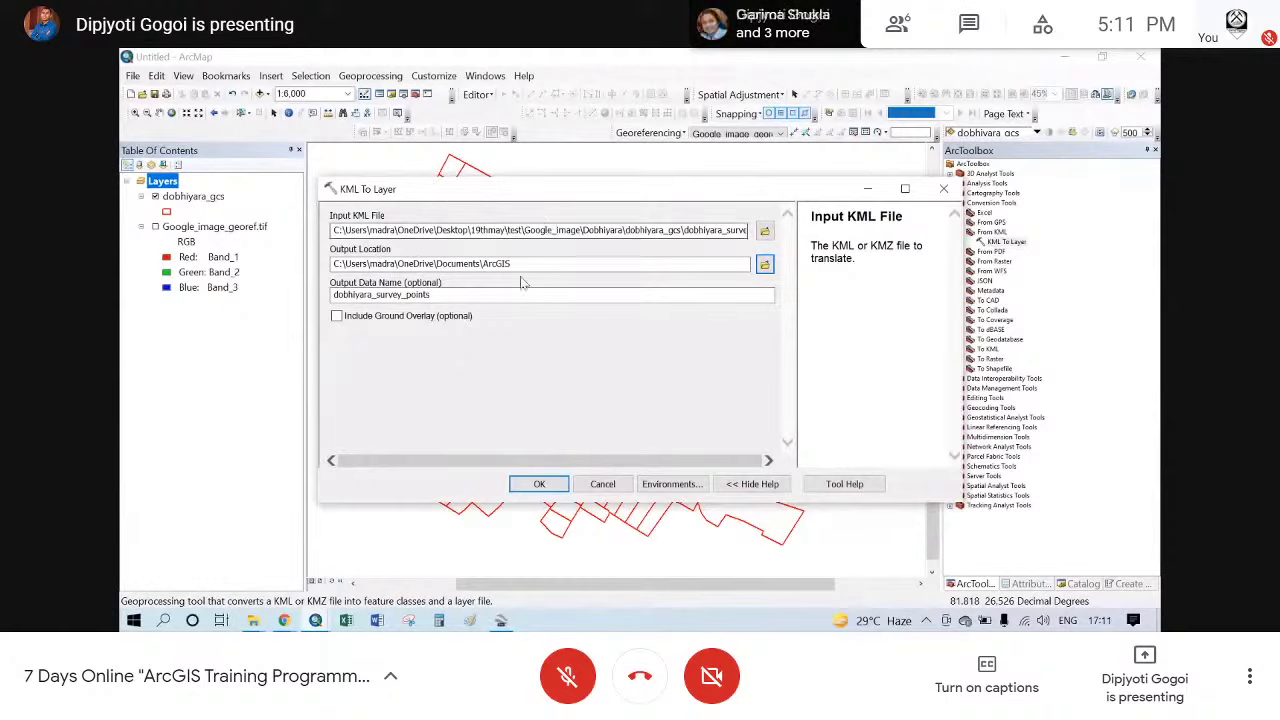
- Create a new folder named surveypoints in the Dobhiyara folder while choosing the KML conversion's output location
click(764, 264)
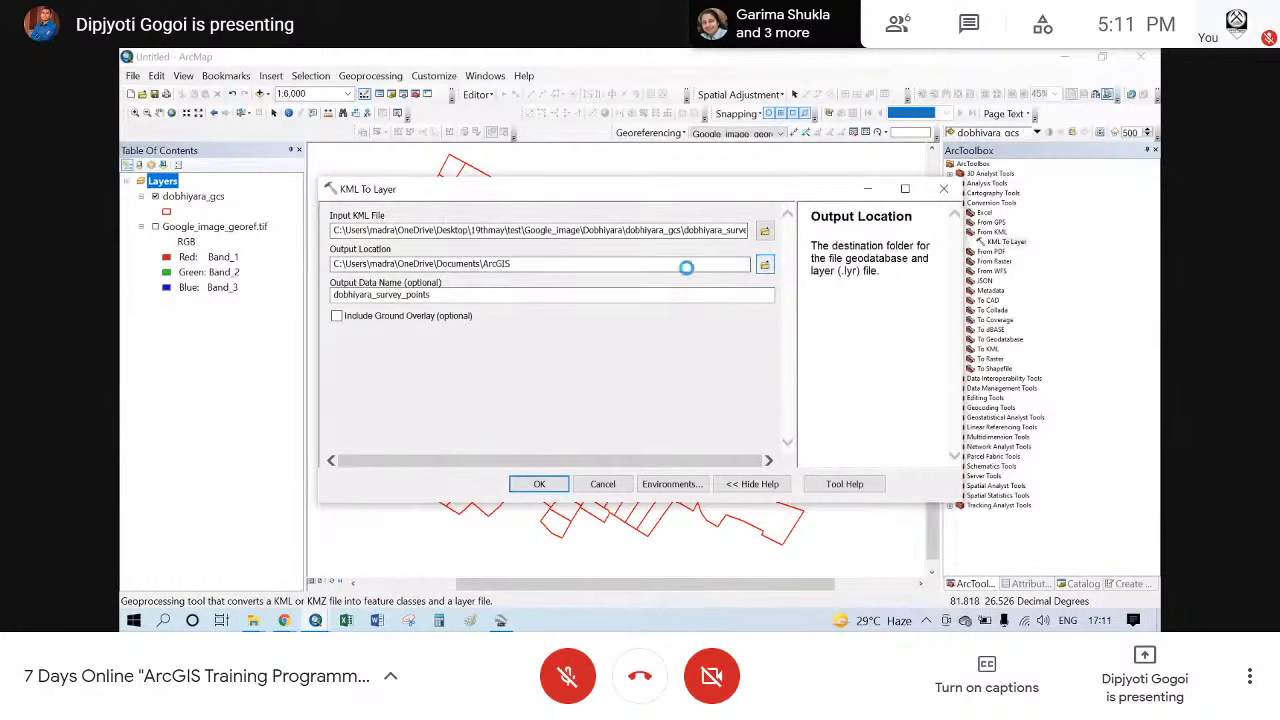
click(630, 244)
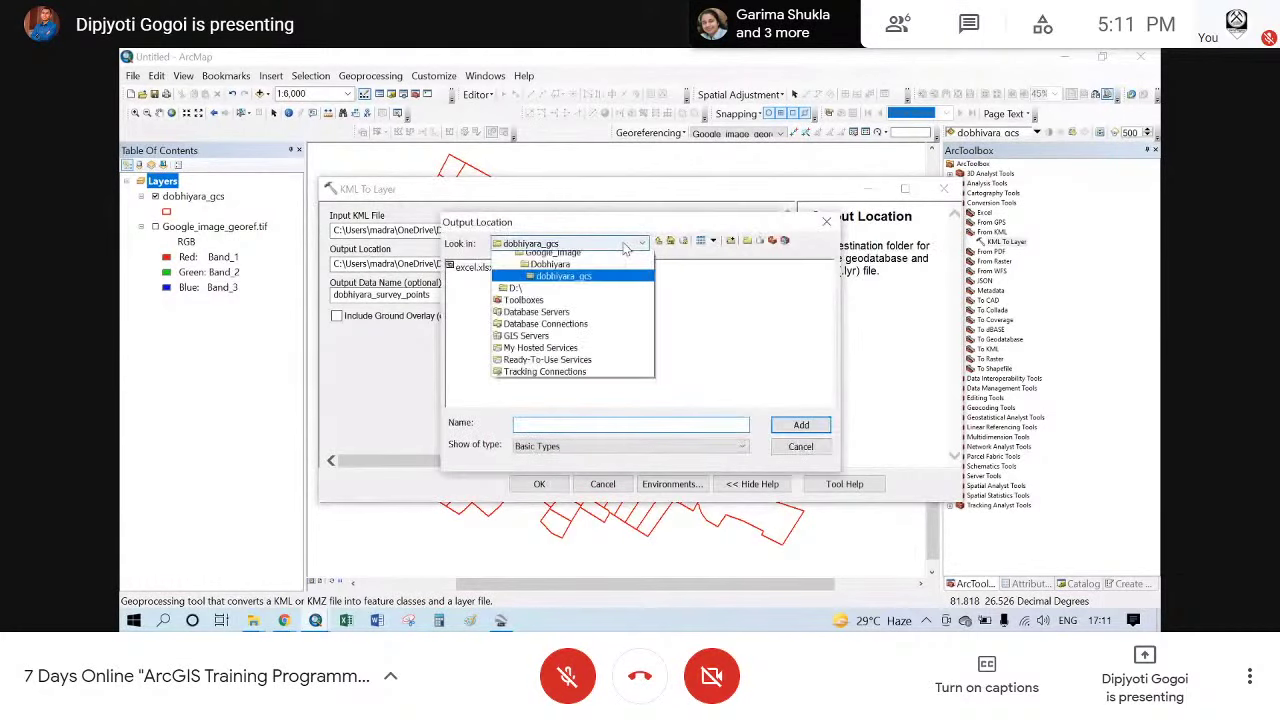
click(552, 329)
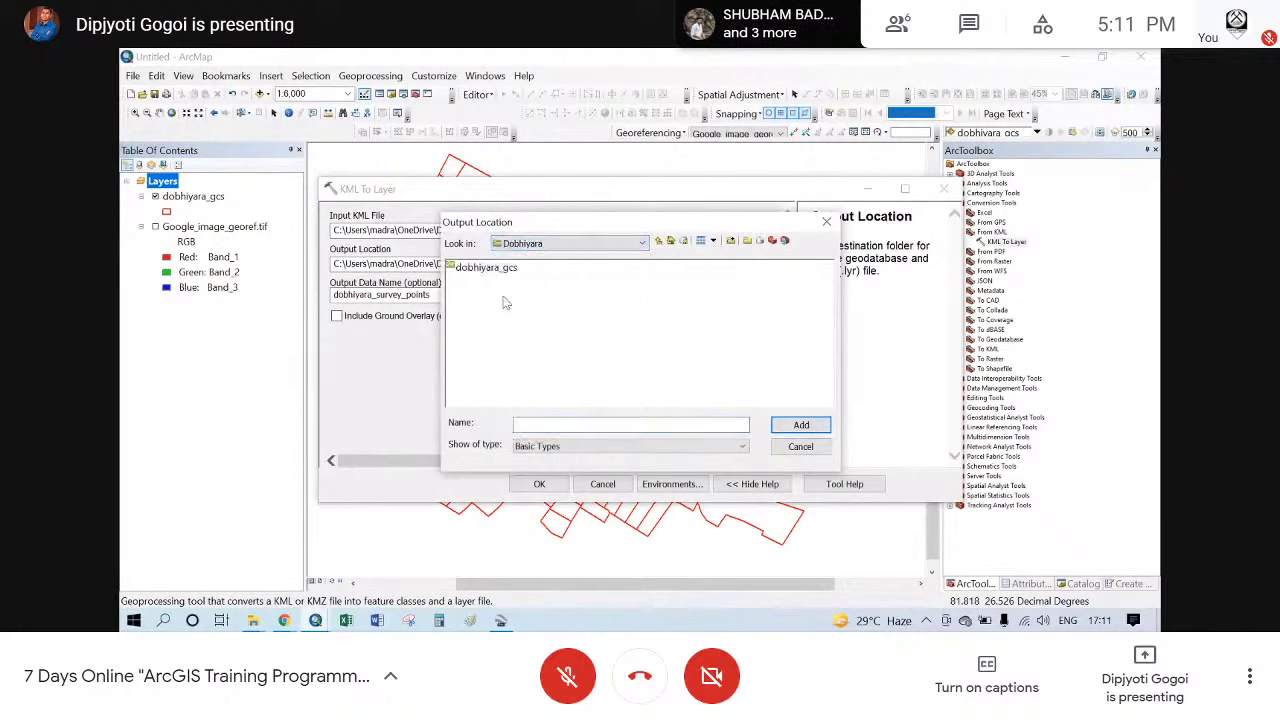
click(747, 241)
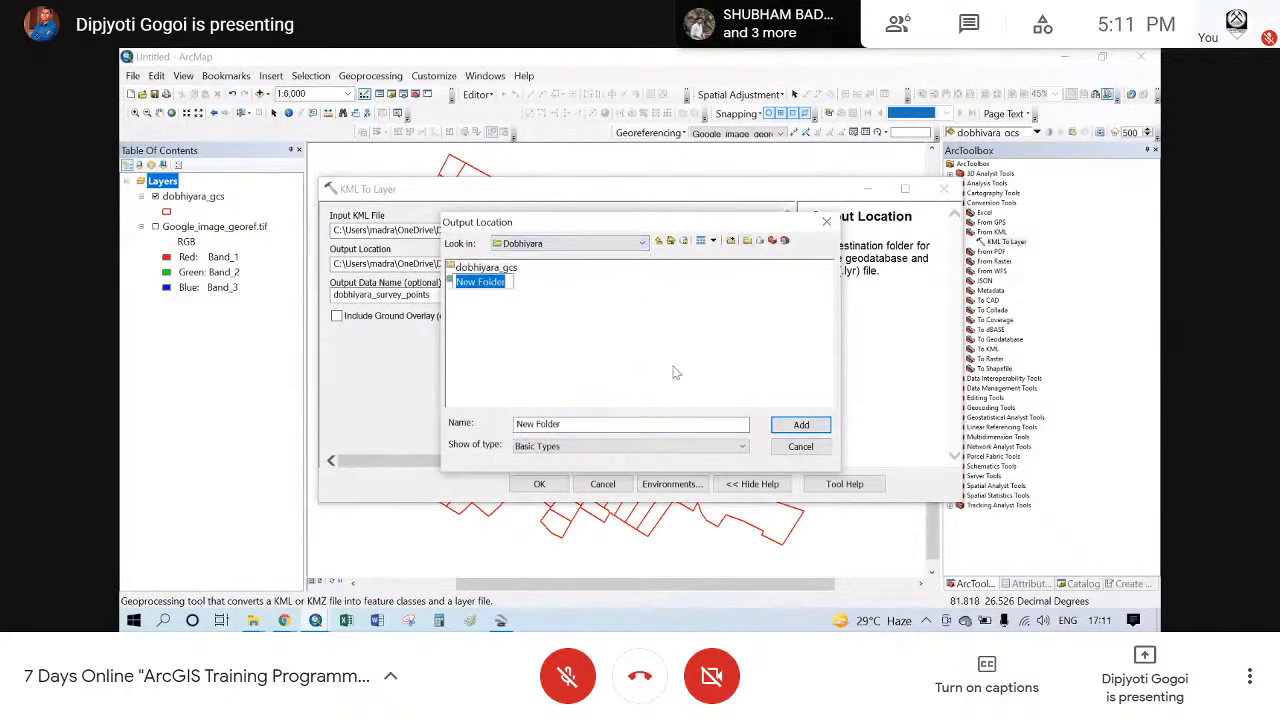
text(su)
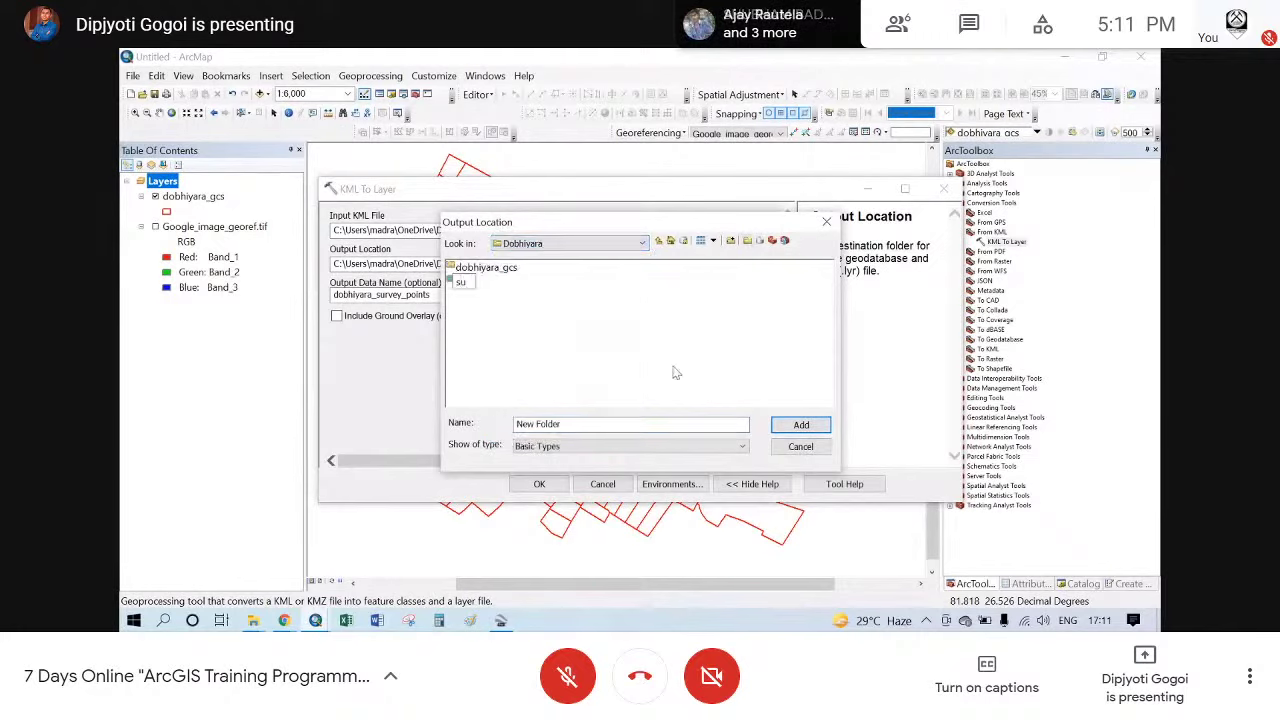
text(rvey)
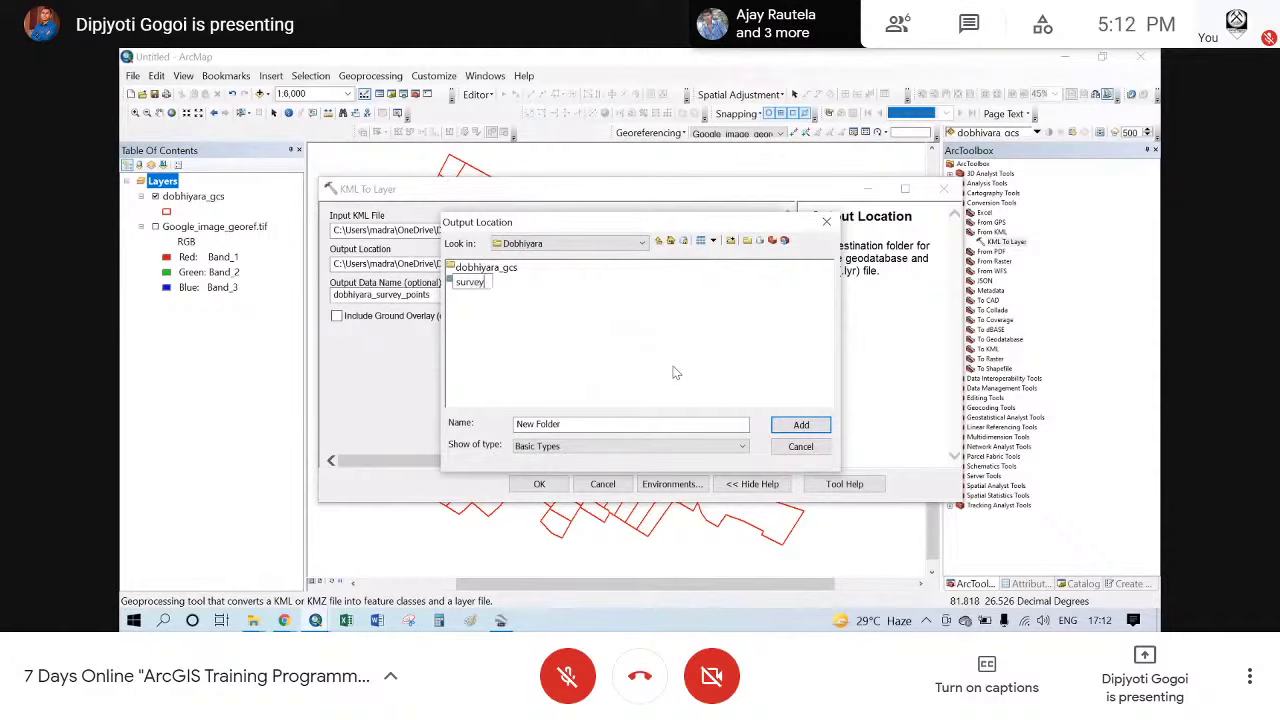
text(points)
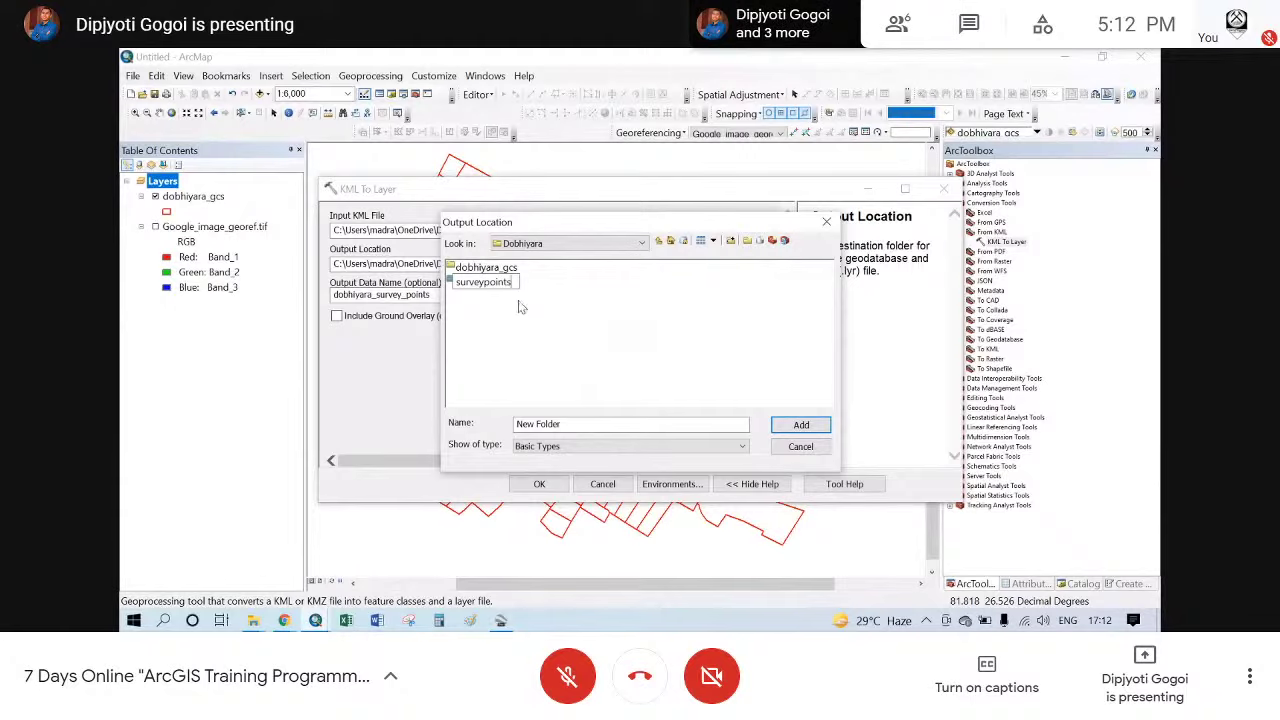
drag(512, 282, 450, 284)
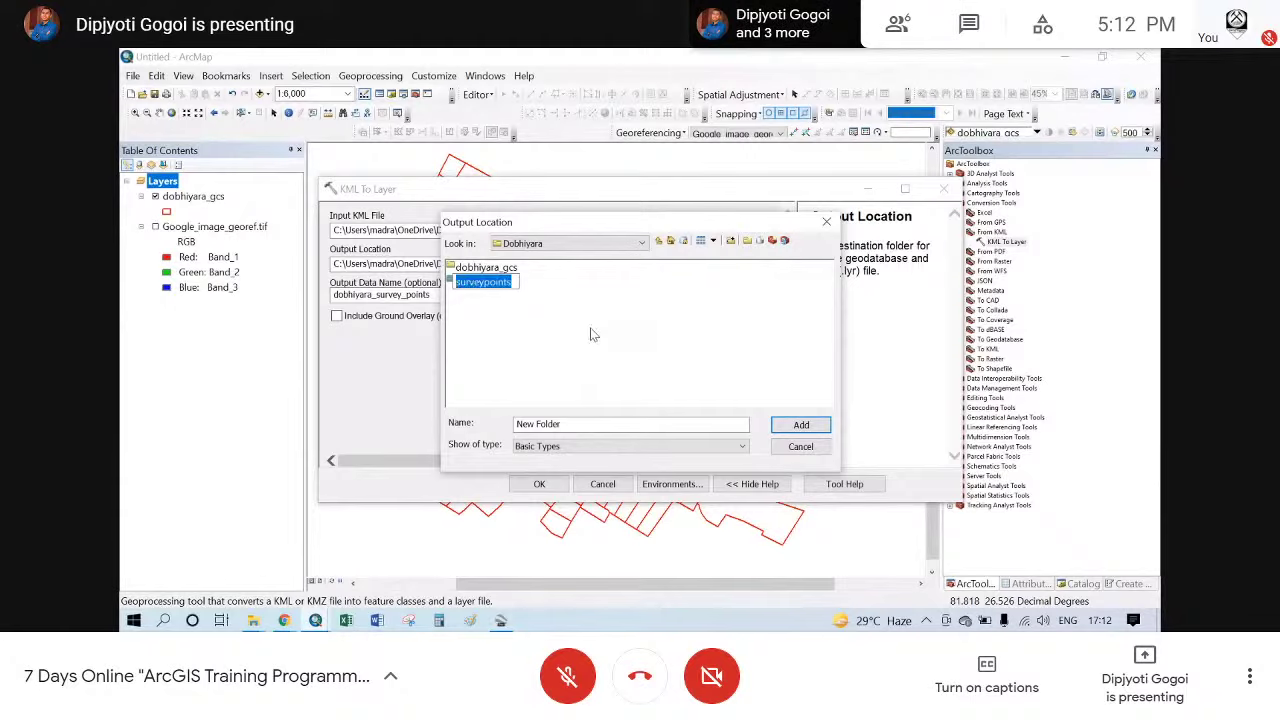
click(551, 324)
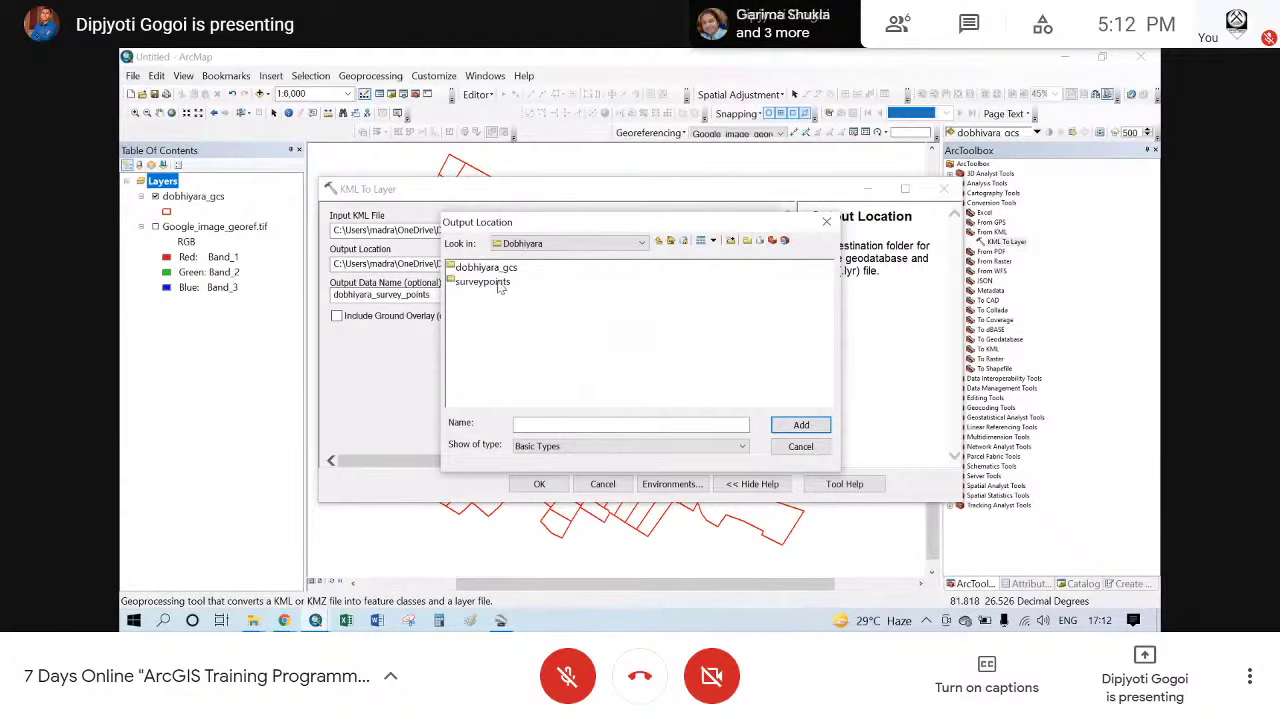
- Use the surveypoints folder as output location, include the ground overlay, and run the KML To Layer conversion
click(499, 284)
click(801, 426)
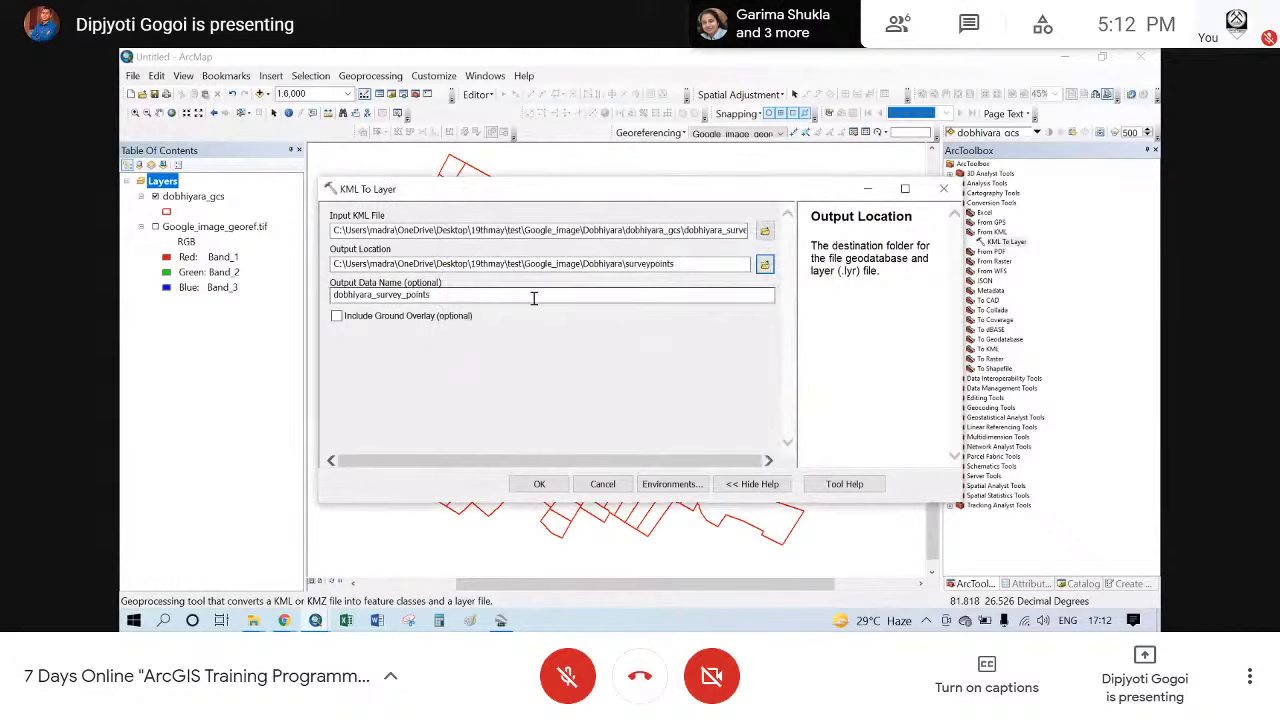
click(367, 318)
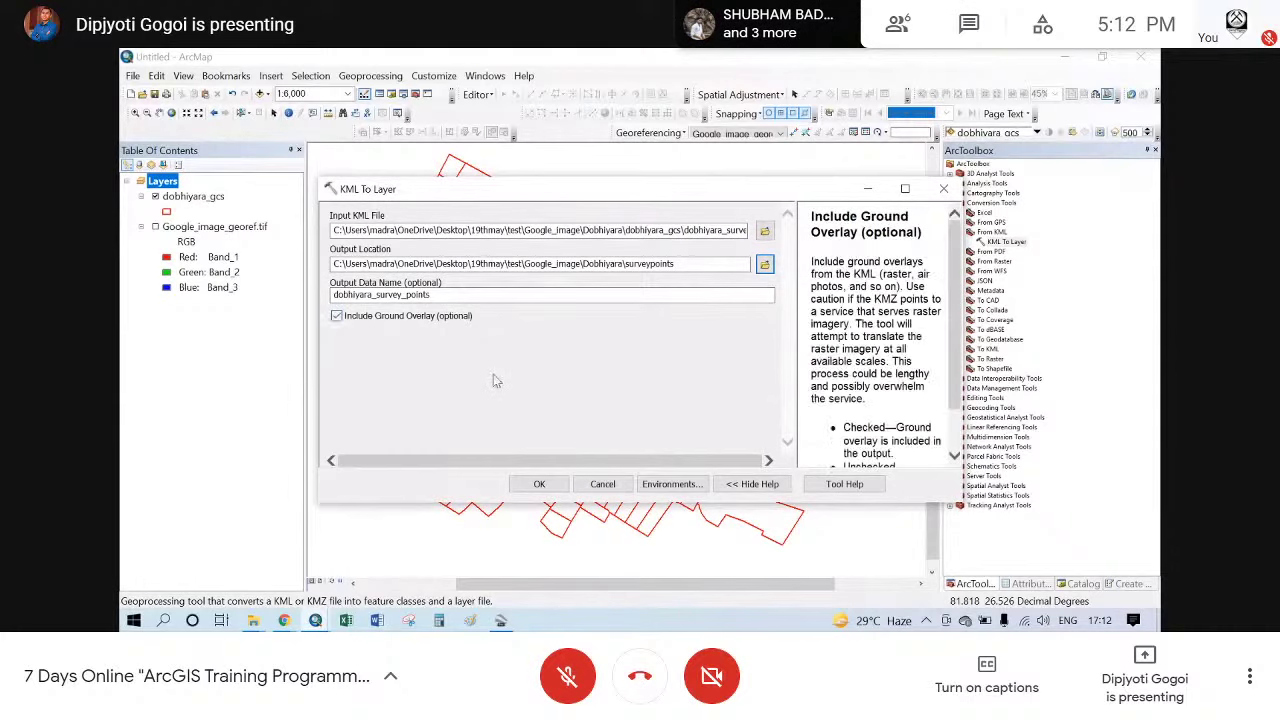
click(540, 484)
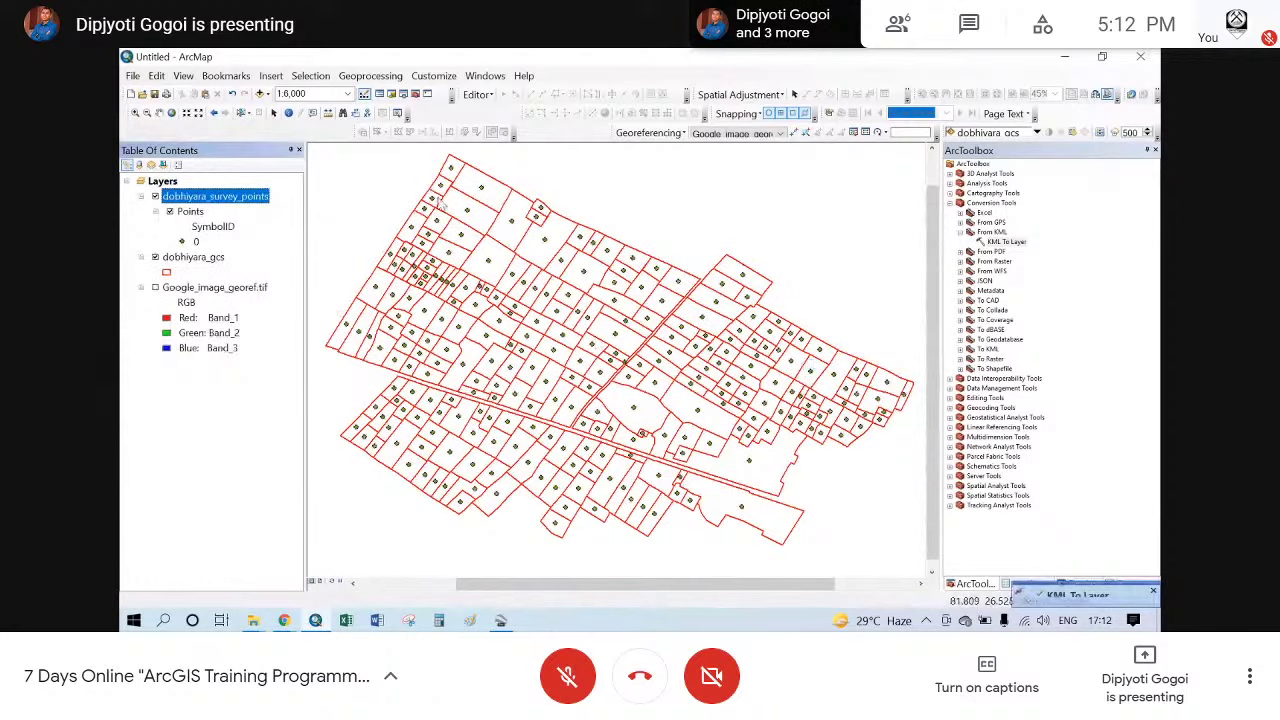
- Compare the converted points with the placemarks in Google Earth Pro, and view the Points sublayer's properties in ArcMap
click(500, 620)
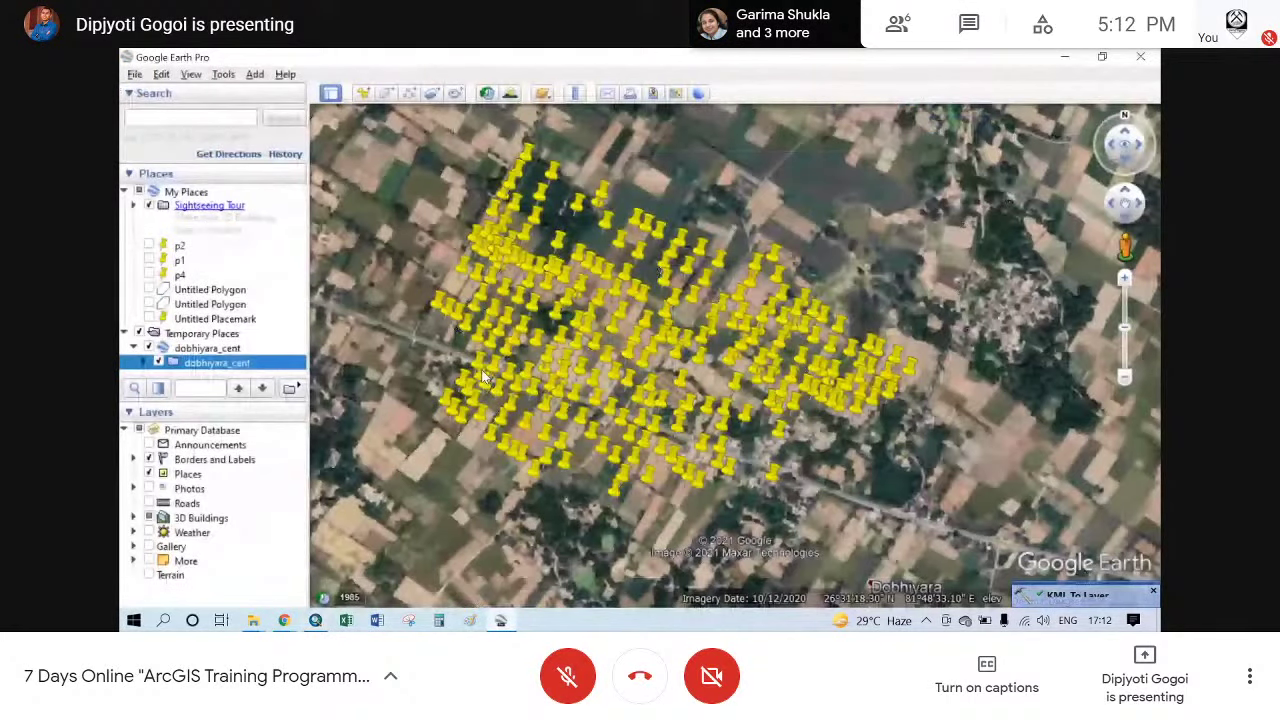
key(alt+Tab)
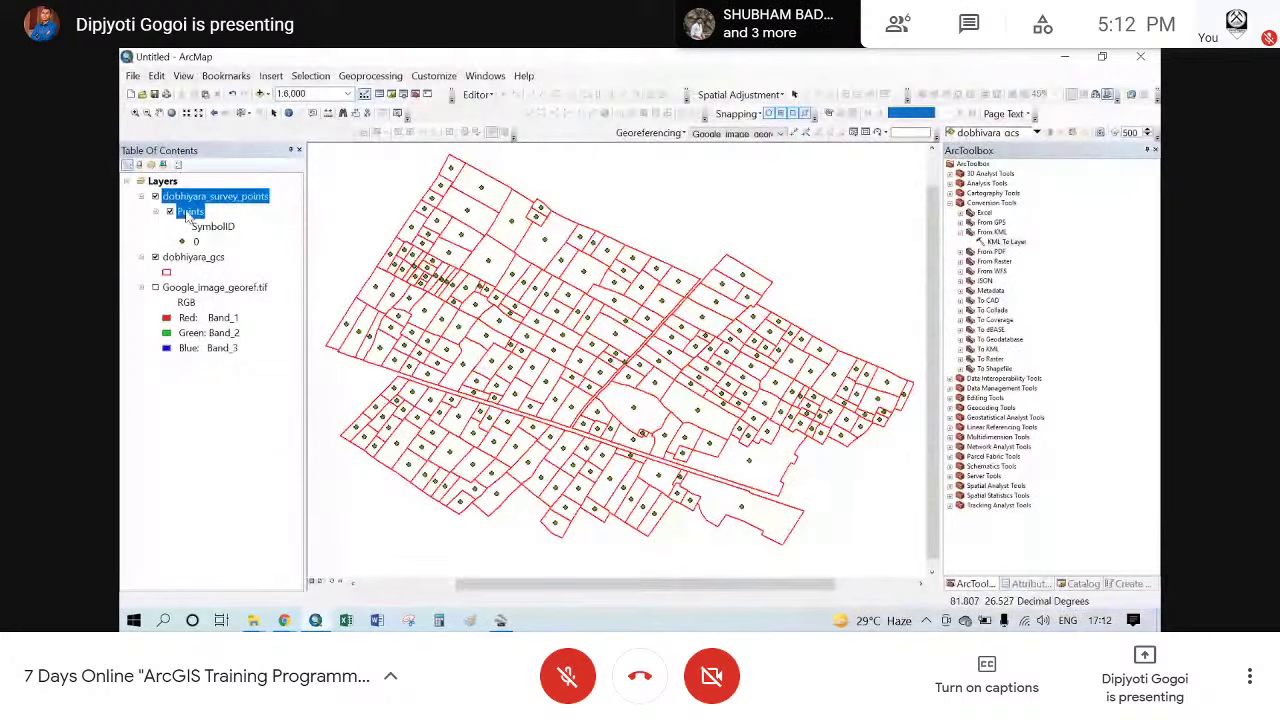
right_click(190, 211)
click(193, 220)
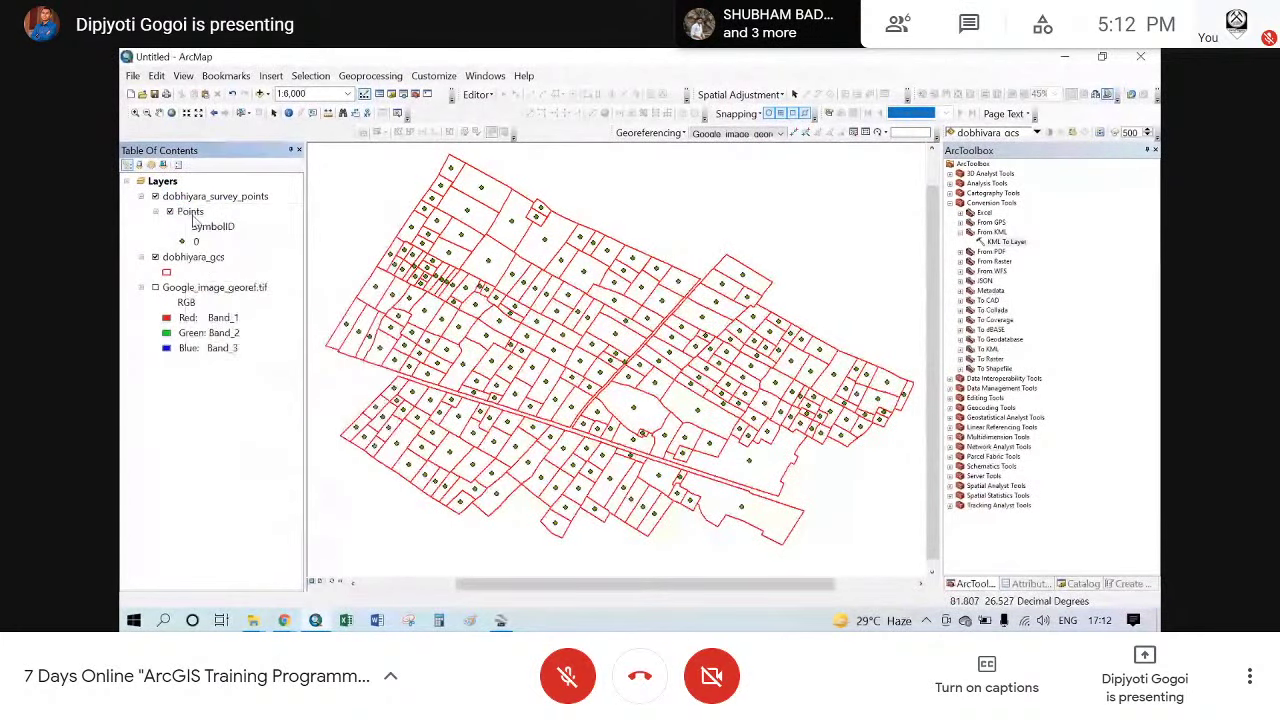
right_click(193, 215)
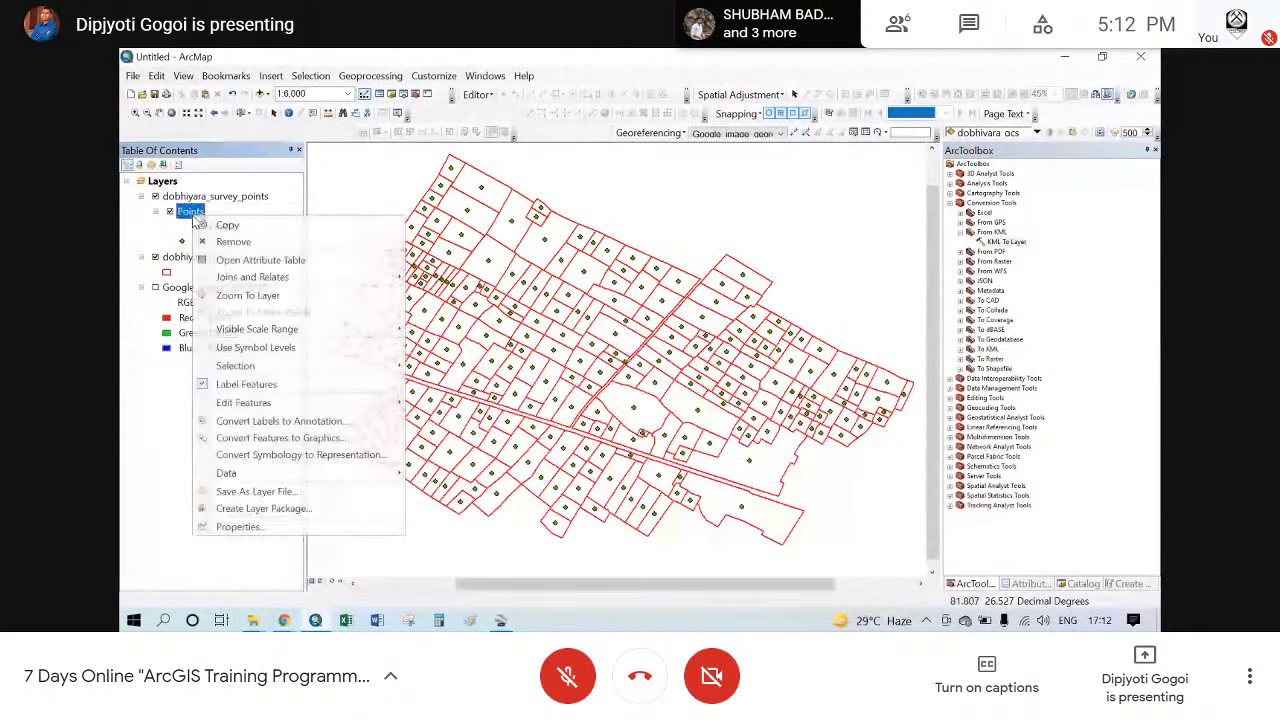
click(240, 526)
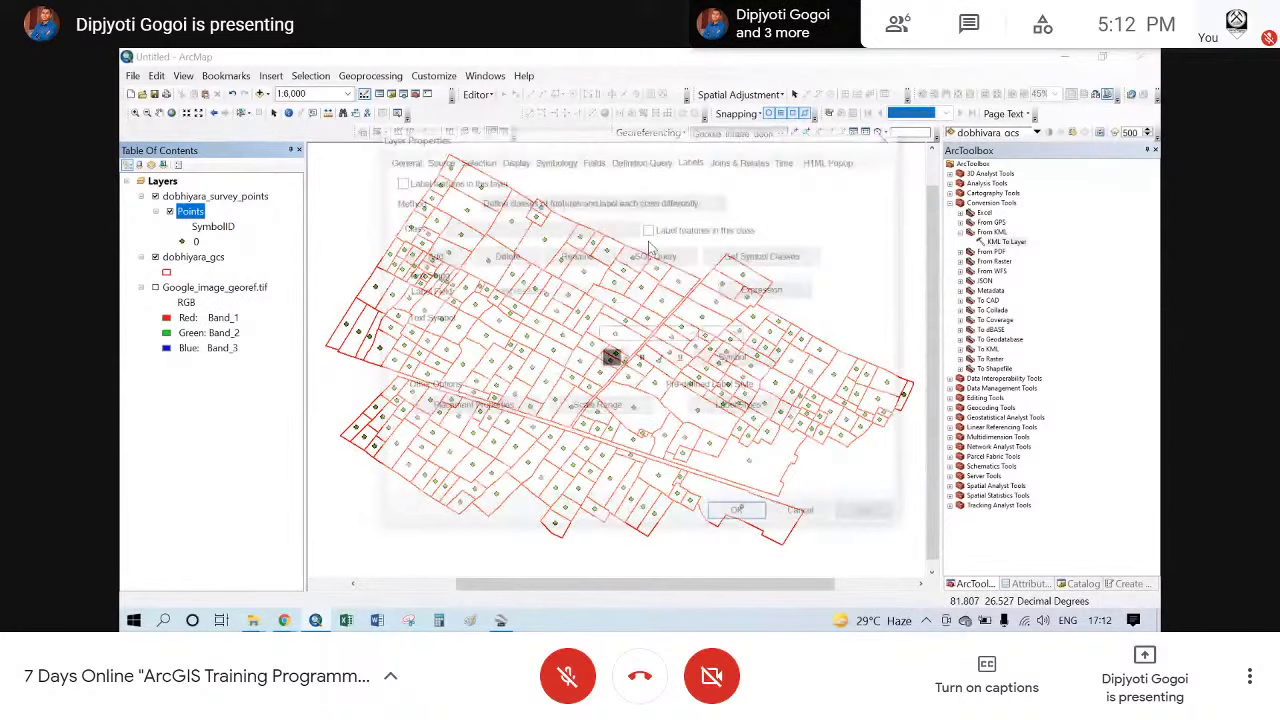
click(402, 160)
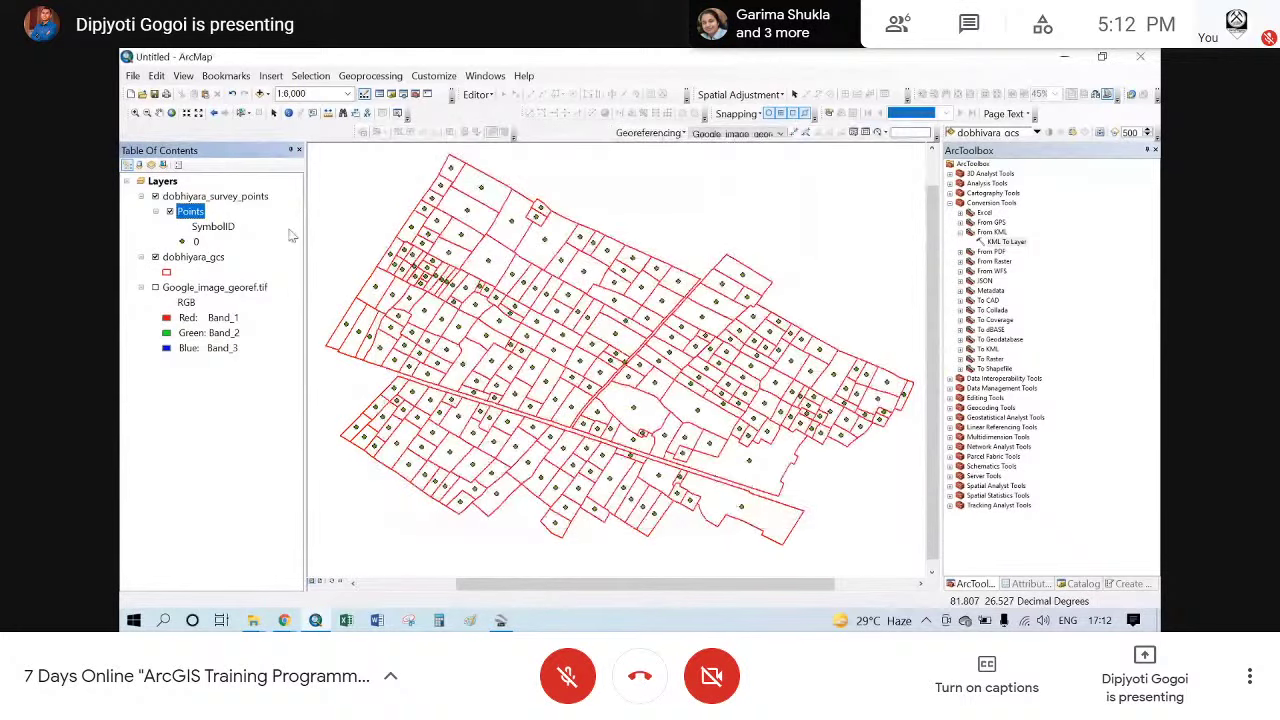
- Start exporting the Points sublayer's data as a shapefile, with the surveypoints folder as the destination
right_click(188, 212)
mouse_move(220, 468)
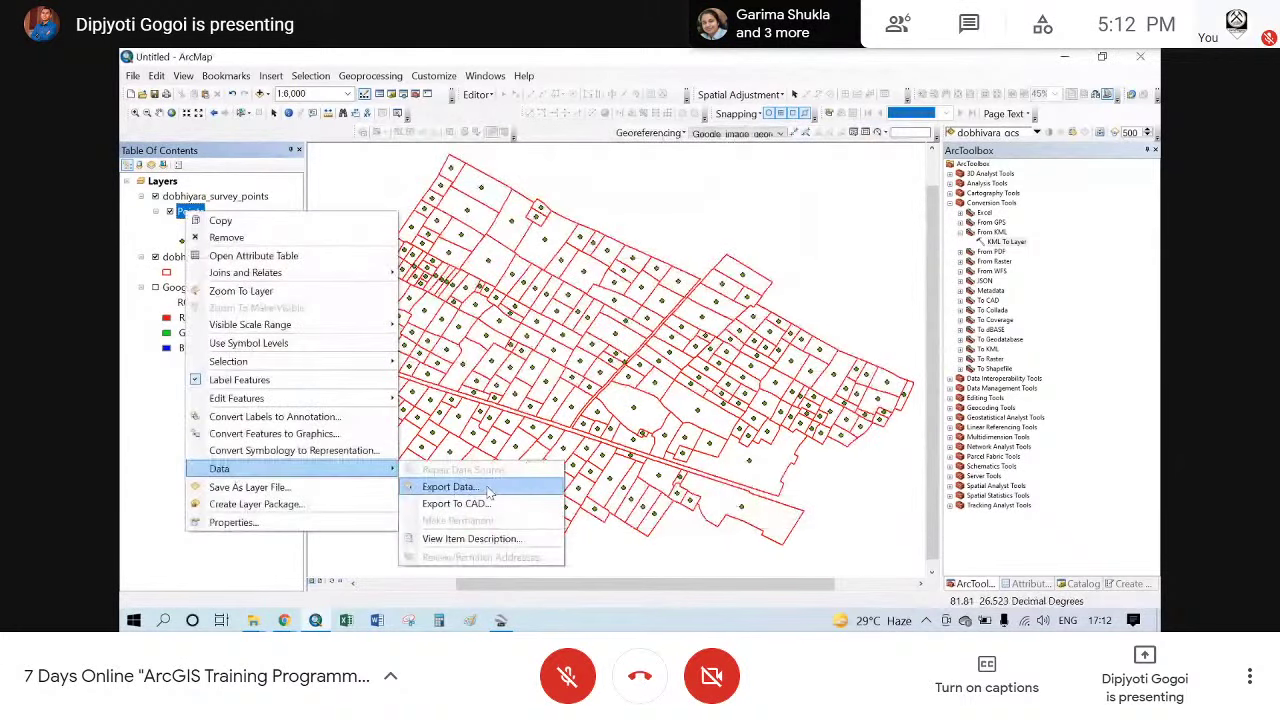
click(200, 211)
right_click(198, 210)
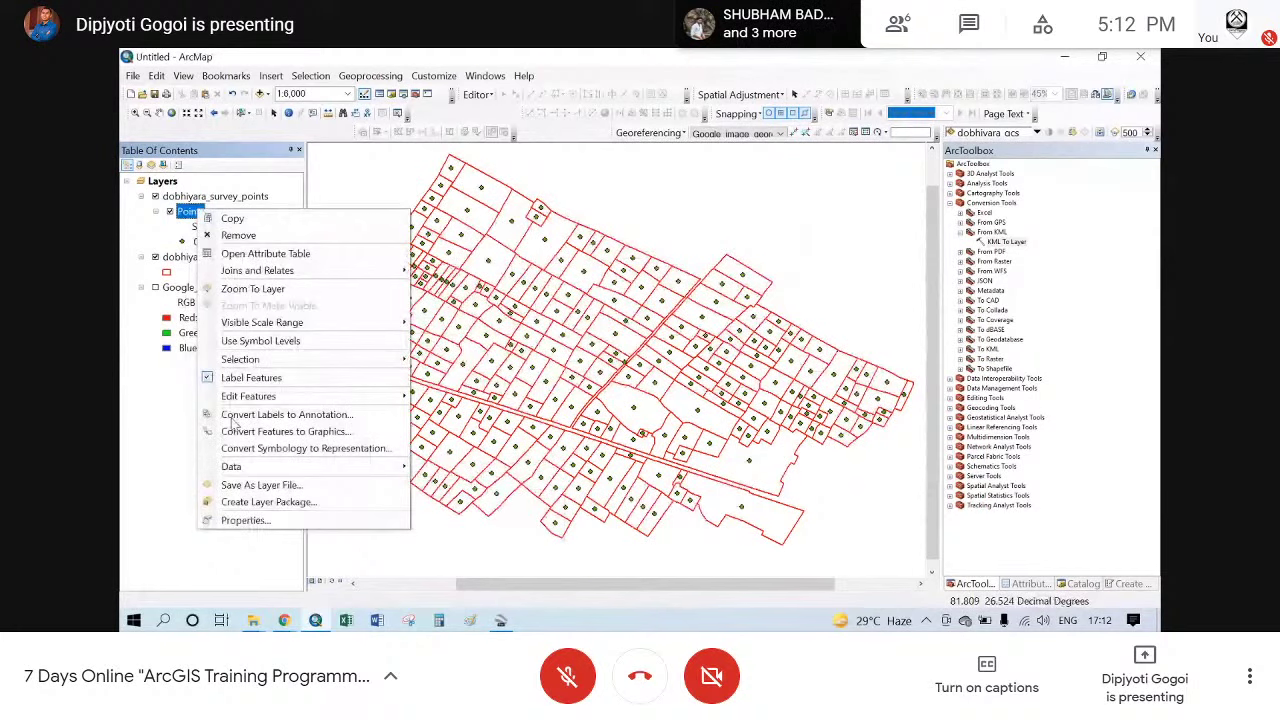
mouse_move(242, 470)
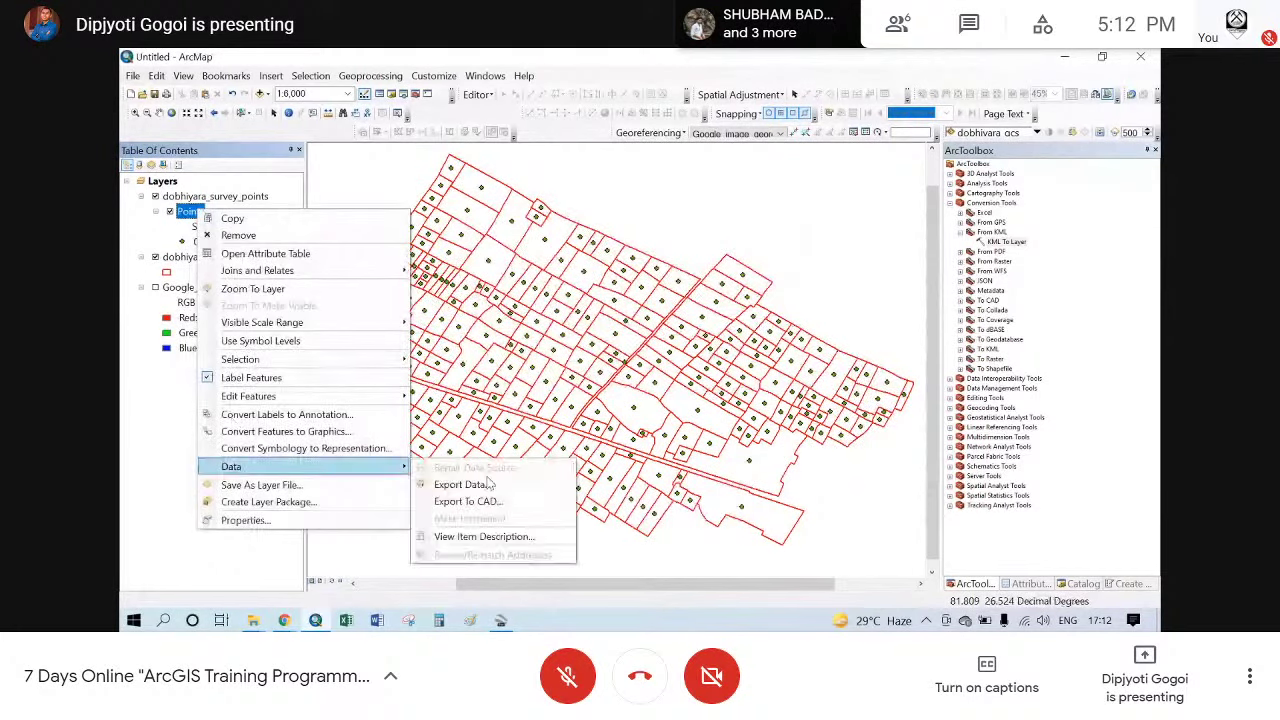
click(462, 484)
click(778, 358)
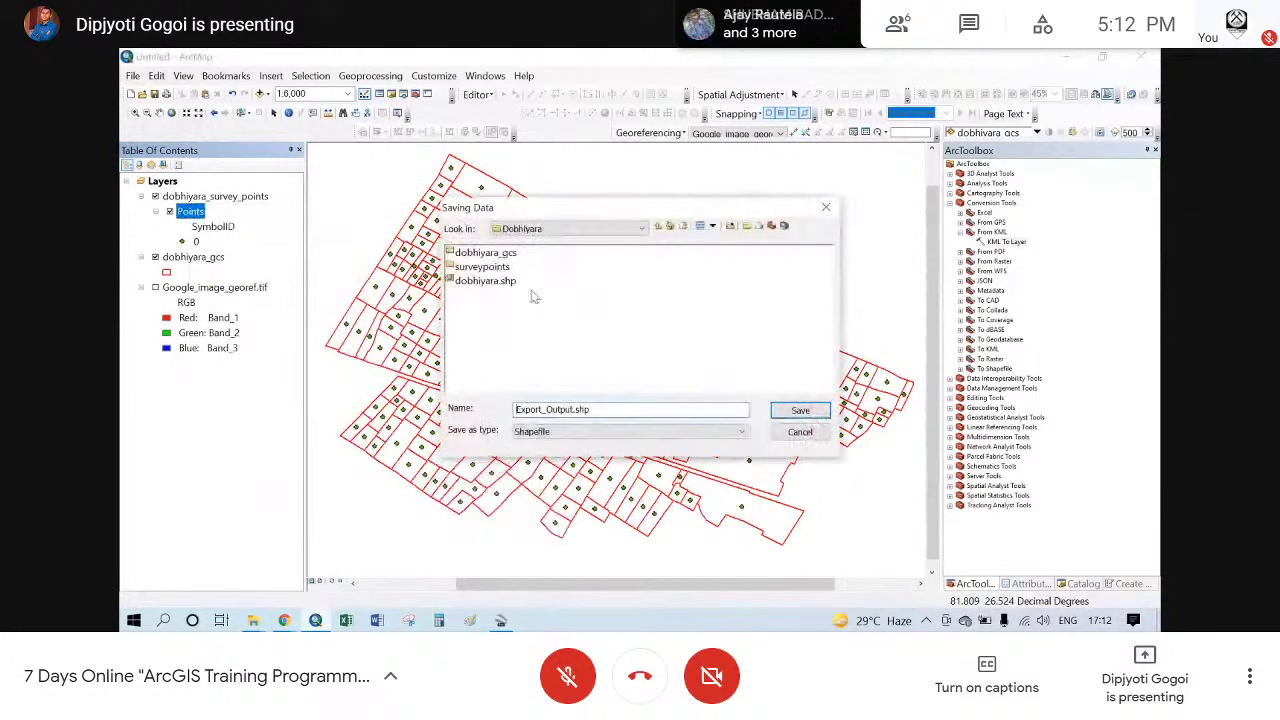
double_click(481, 267)
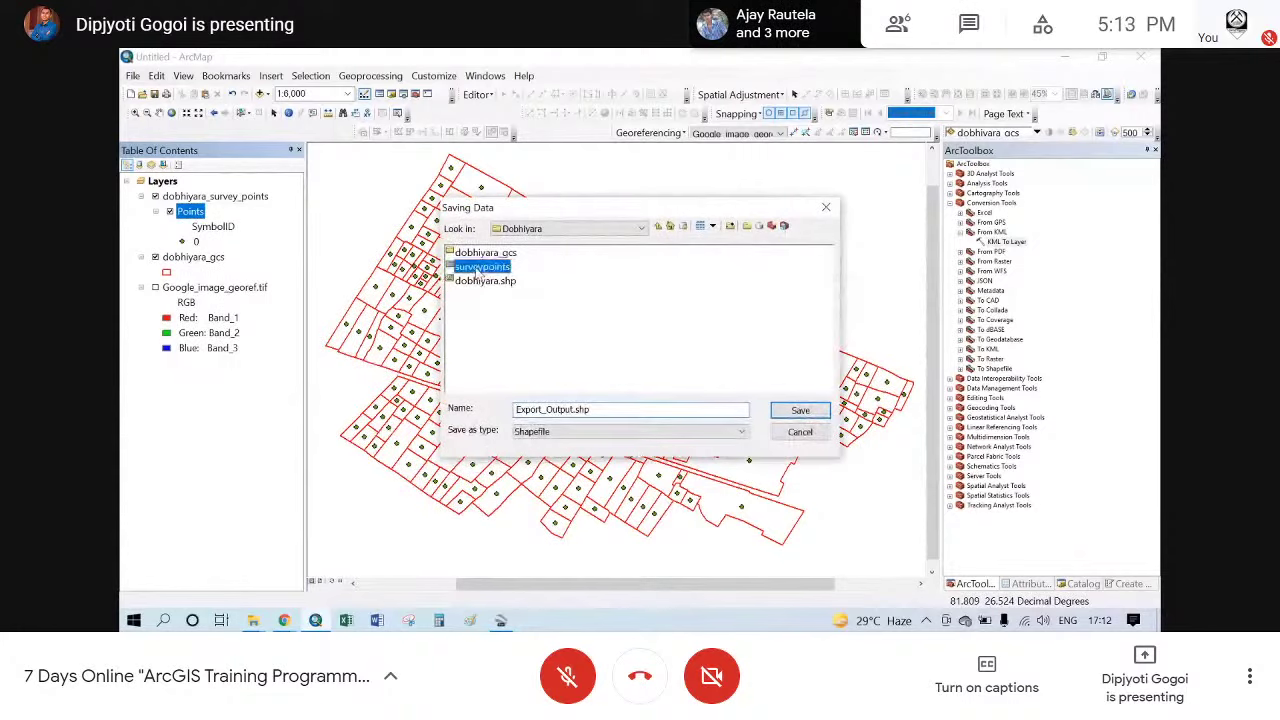
- Name the shapefile survey_points, export all features with the layer's source coordinate system, and add the result to the map
double_click(566, 412)
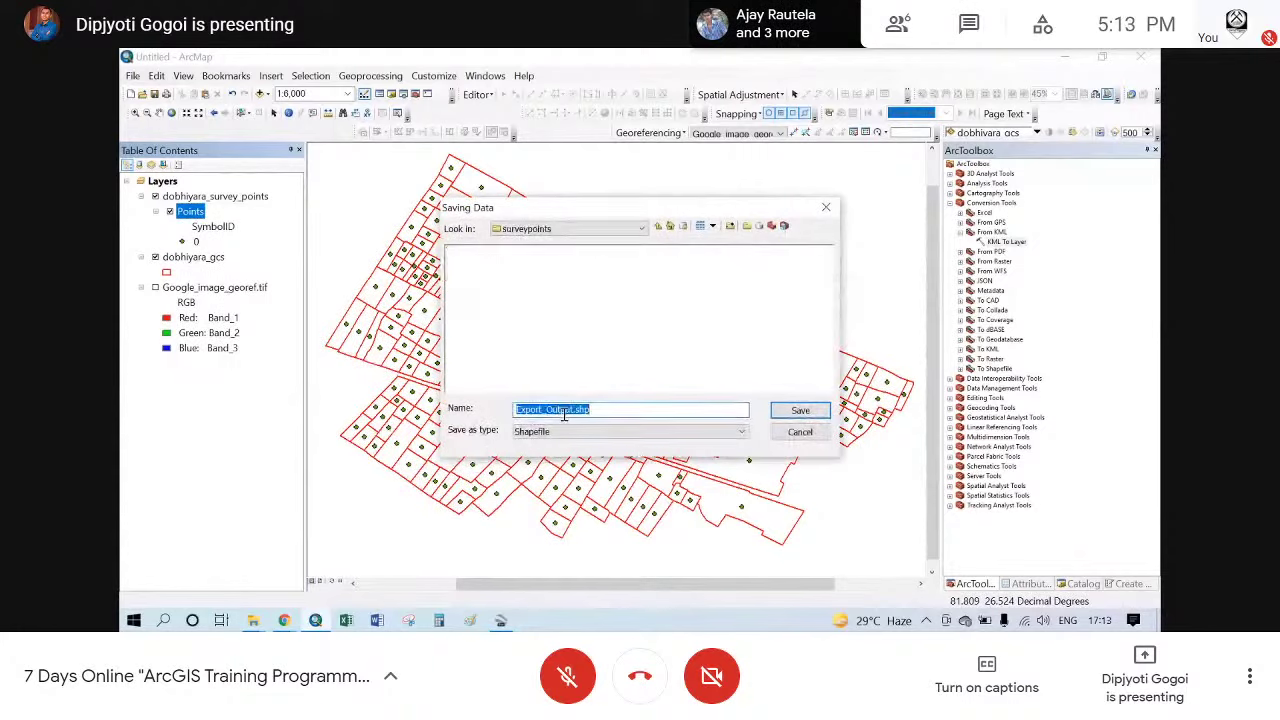
text(survey)
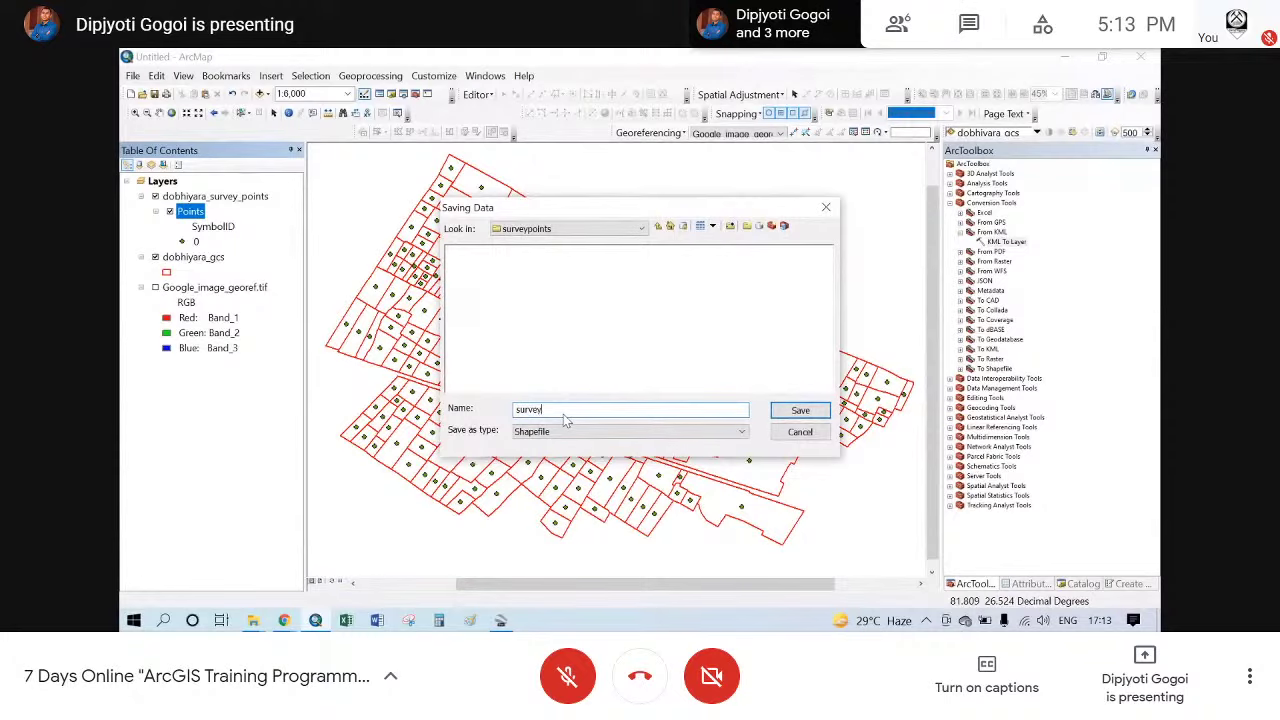
text(_points)
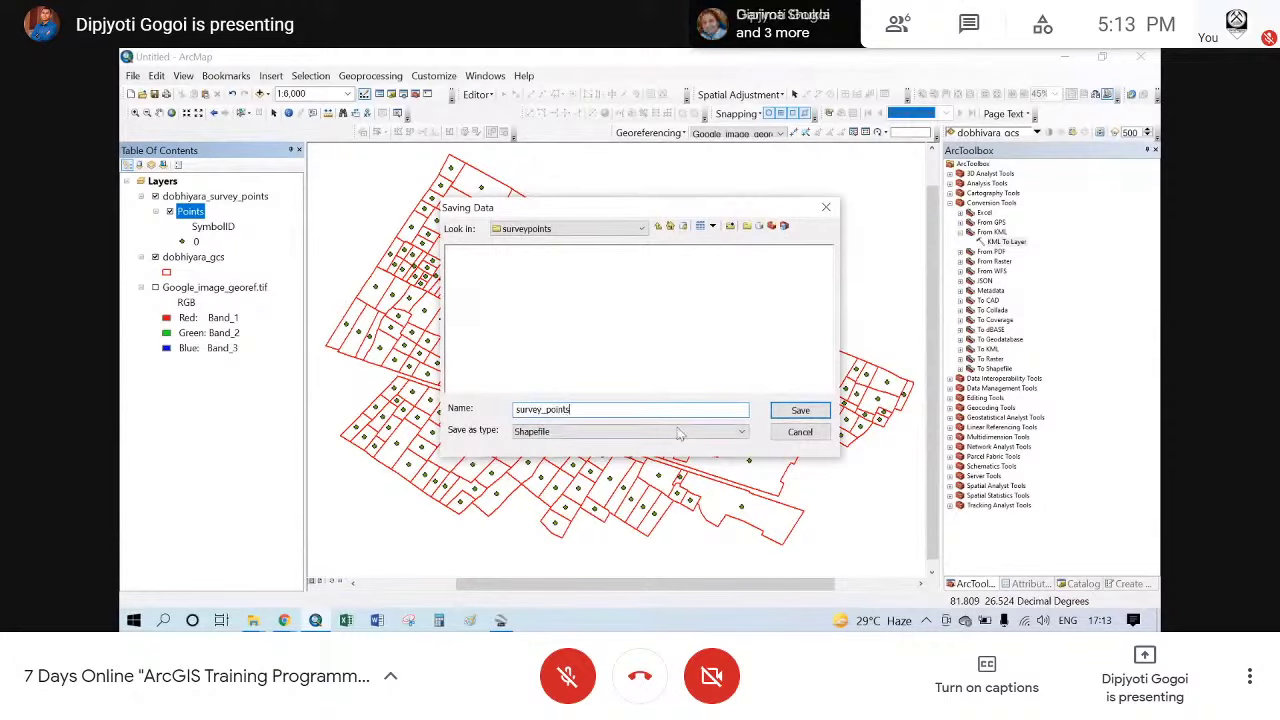
key(Return)
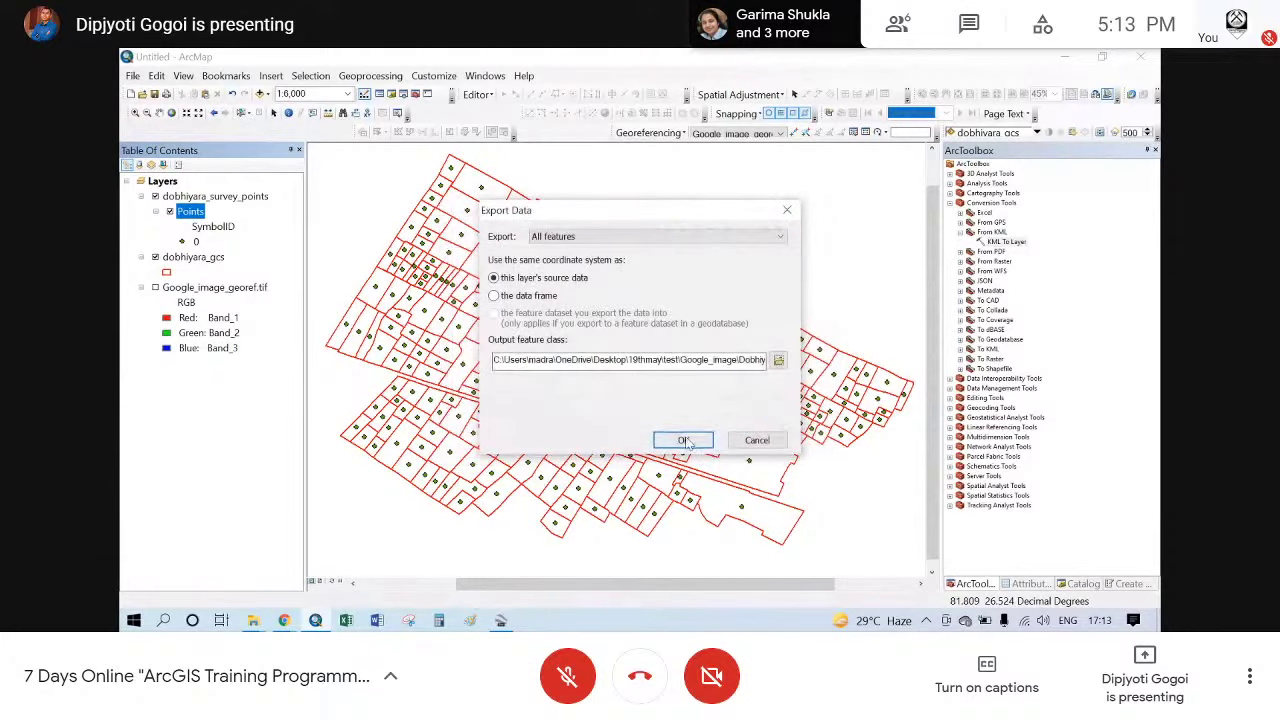
click(685, 442)
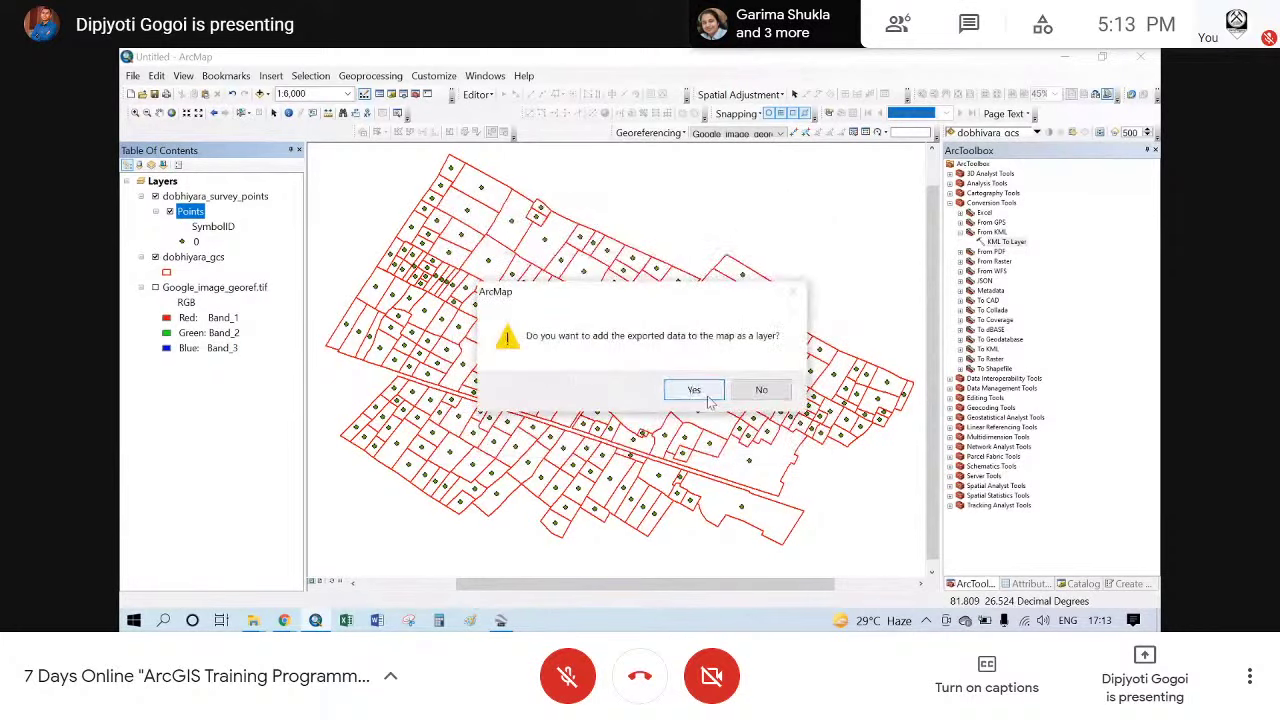
click(695, 388)
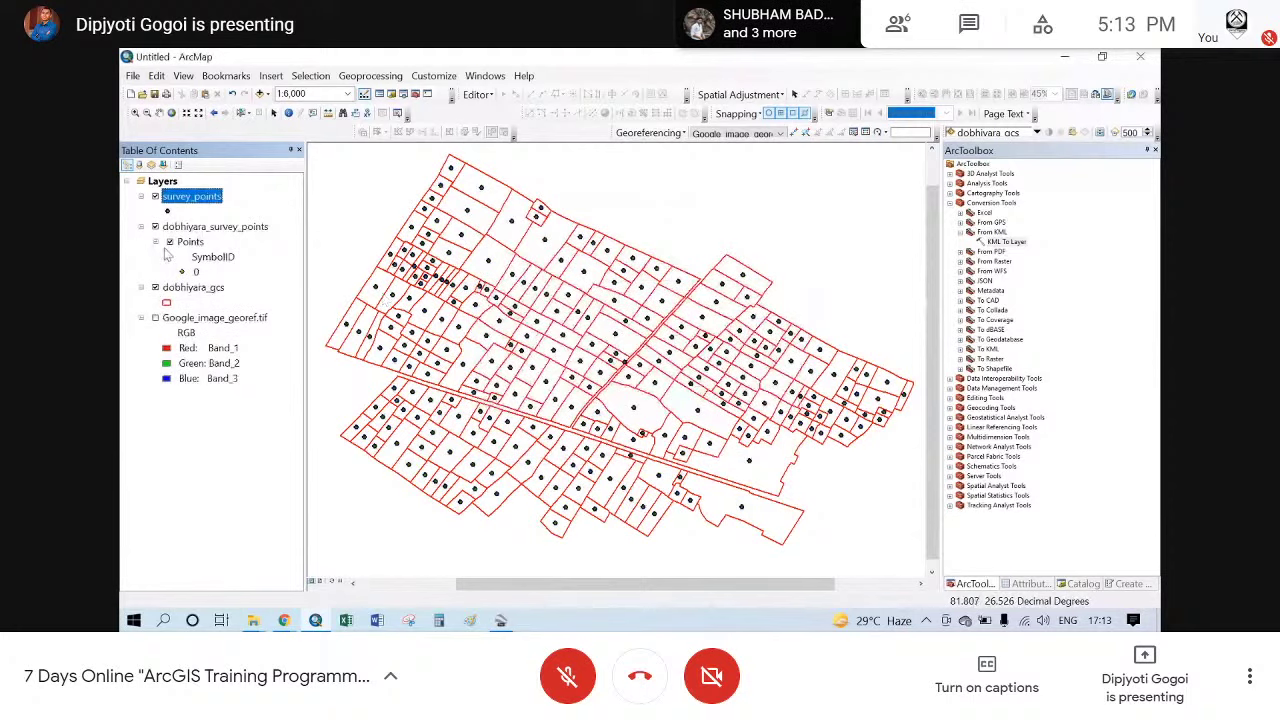
- Hide the dobhiyara_survey_points layer and remove it from the map
click(155, 227)
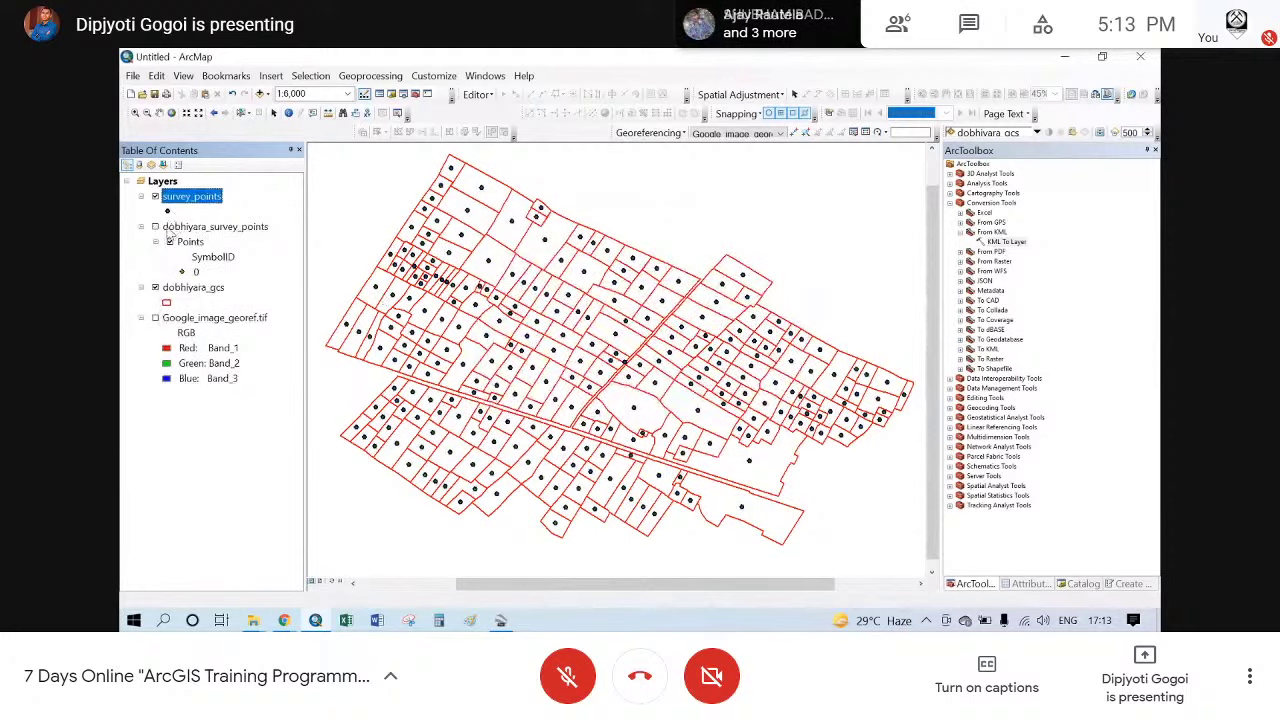
right_click(198, 228)
click(233, 305)
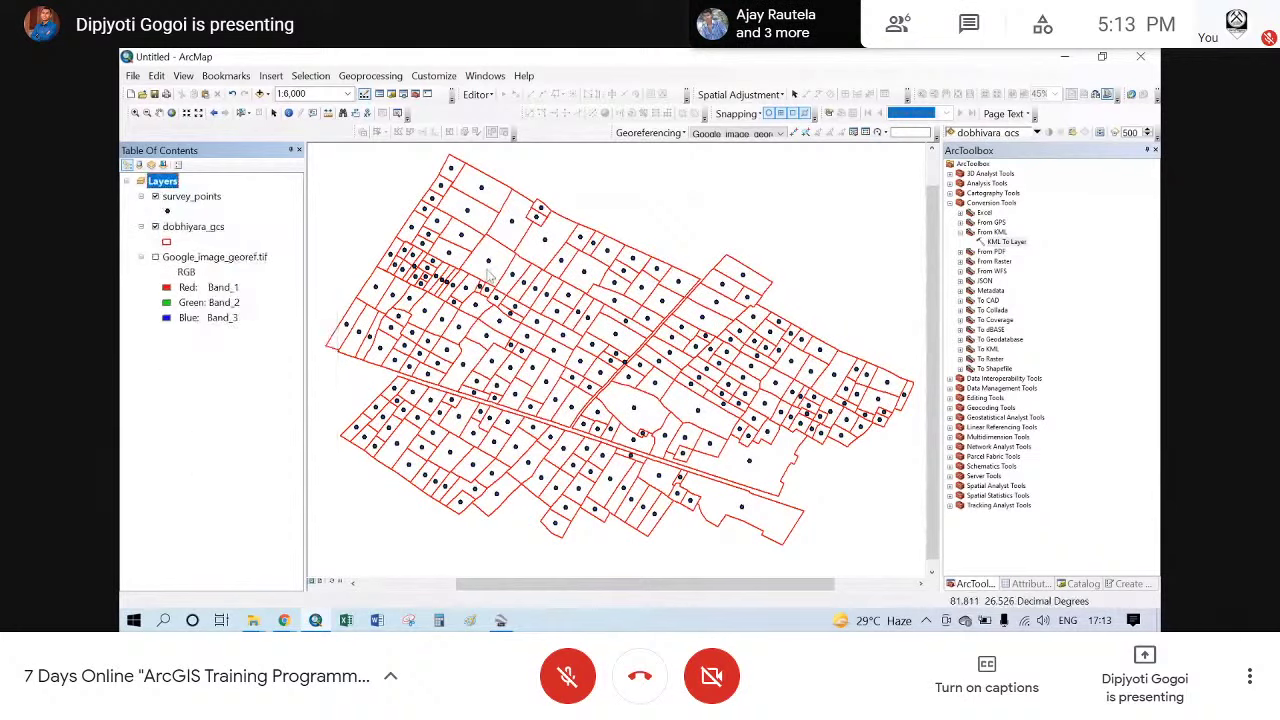
- Examine the survey_points attribute table across its fields to PopupInfo, and close the table
right_click(182, 199)
click(248, 243)
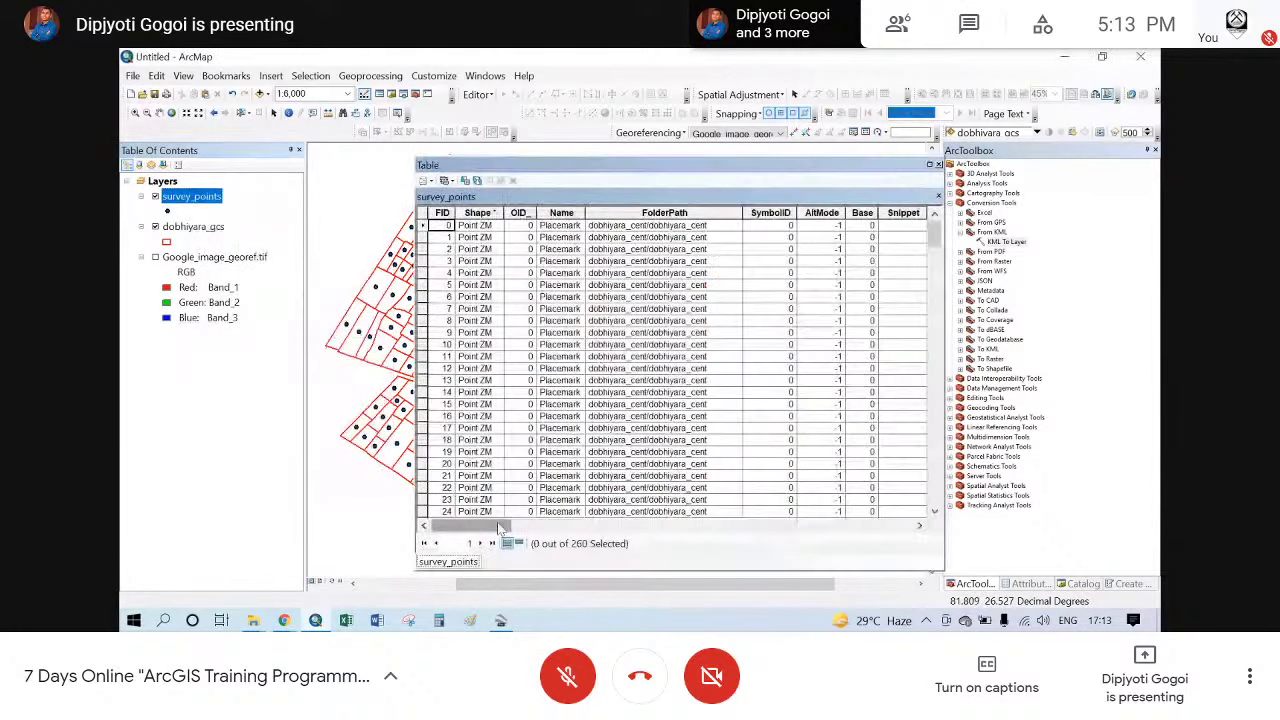
drag(499, 527, 855, 538)
scroll(560, 400, down, 5)
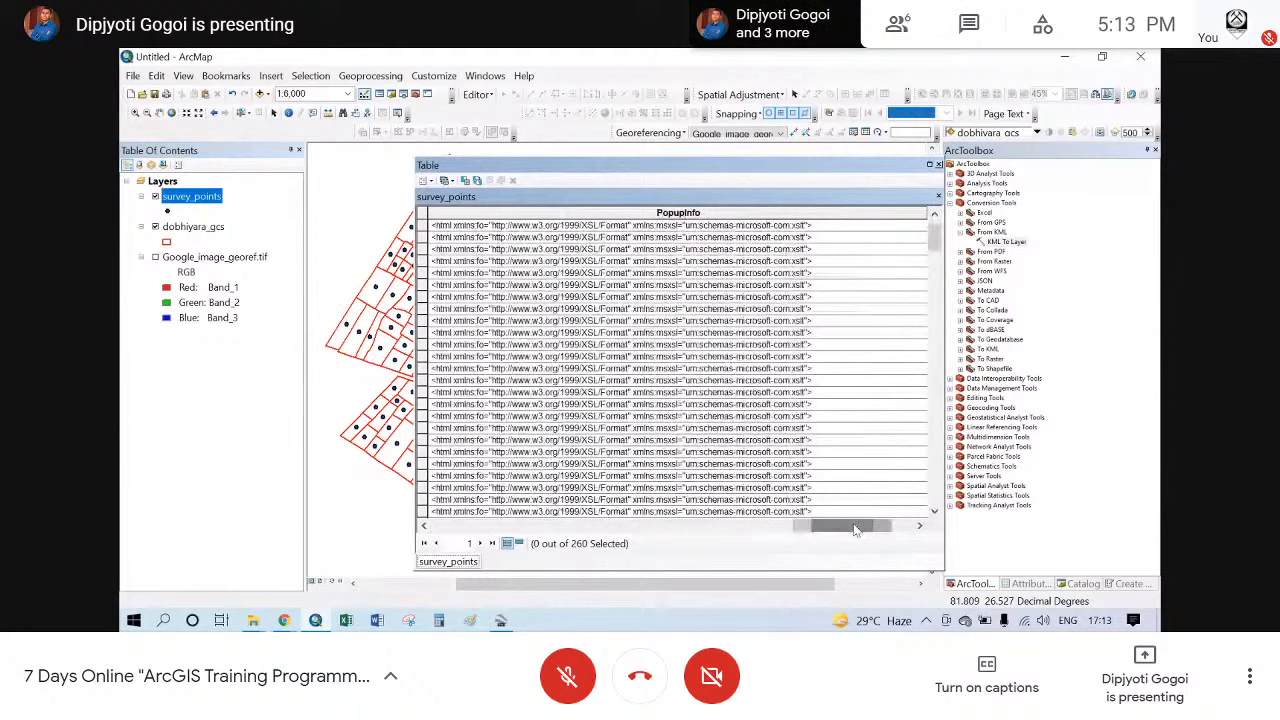
click(938, 164)
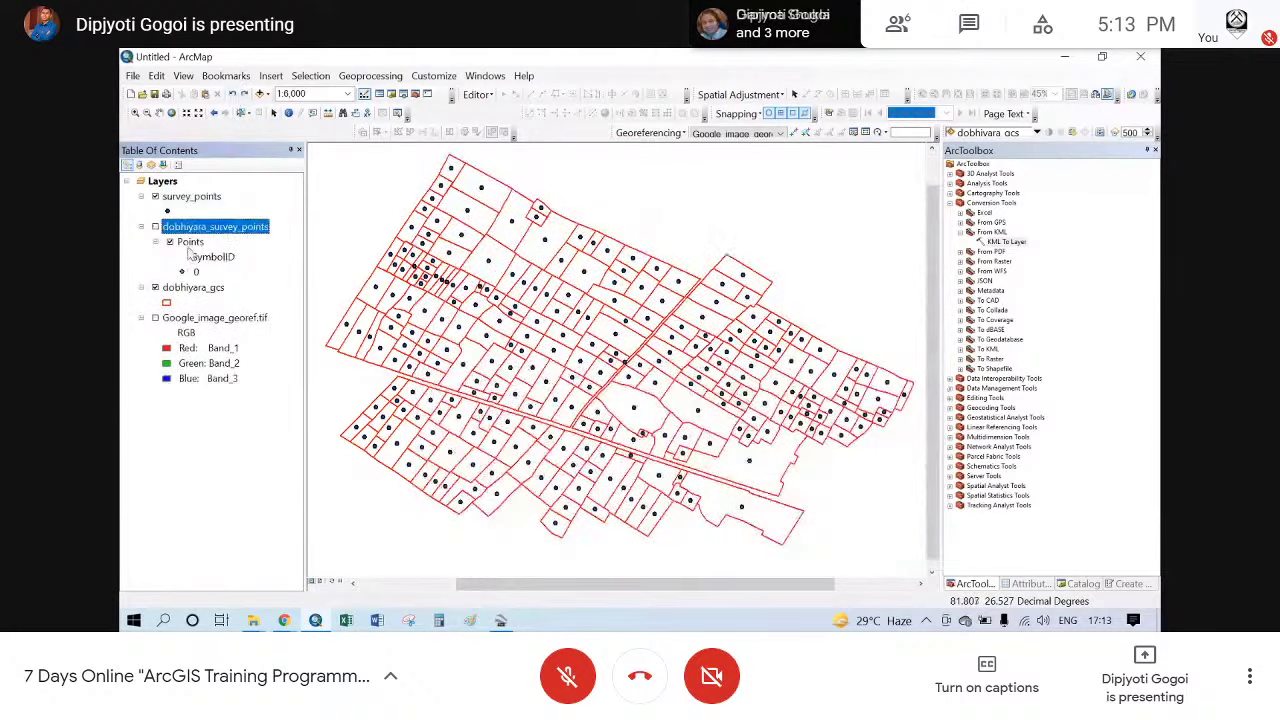
- Check the dobhiyara_gcs folder and its parent Dobhiyara folder in File Explorer, and return to ArcMap
click(254, 620)
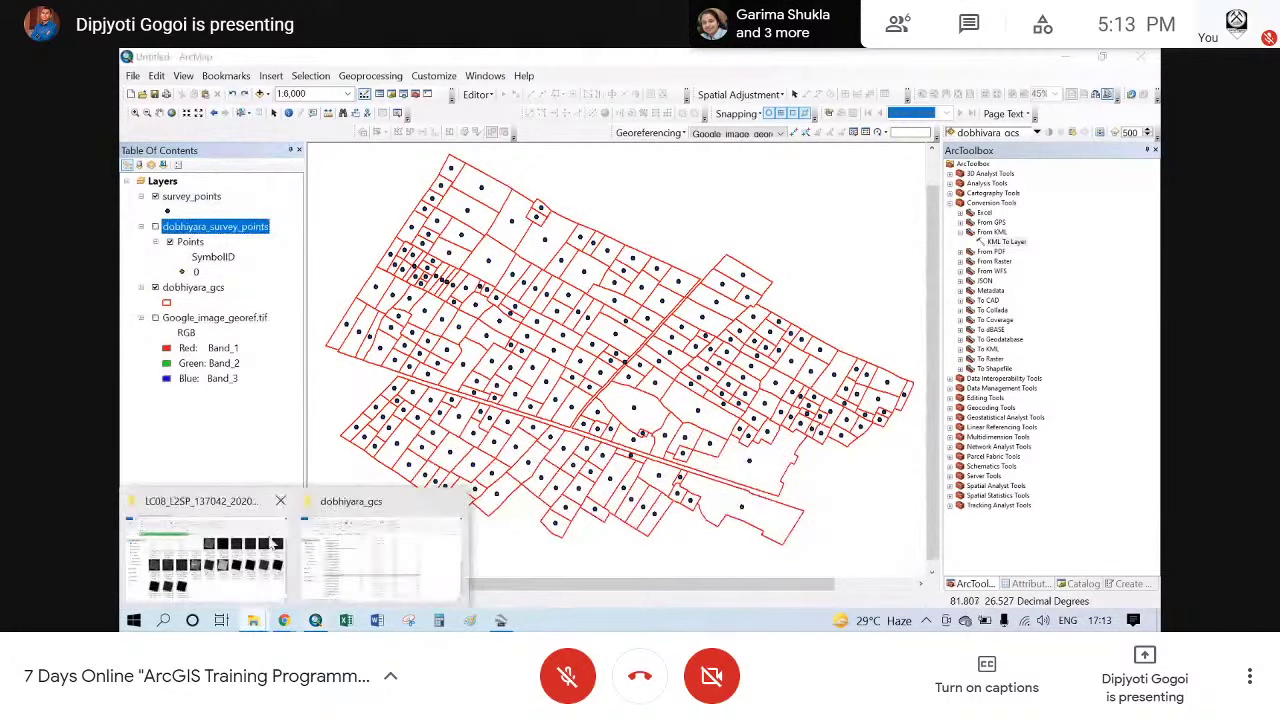
click(335, 519)
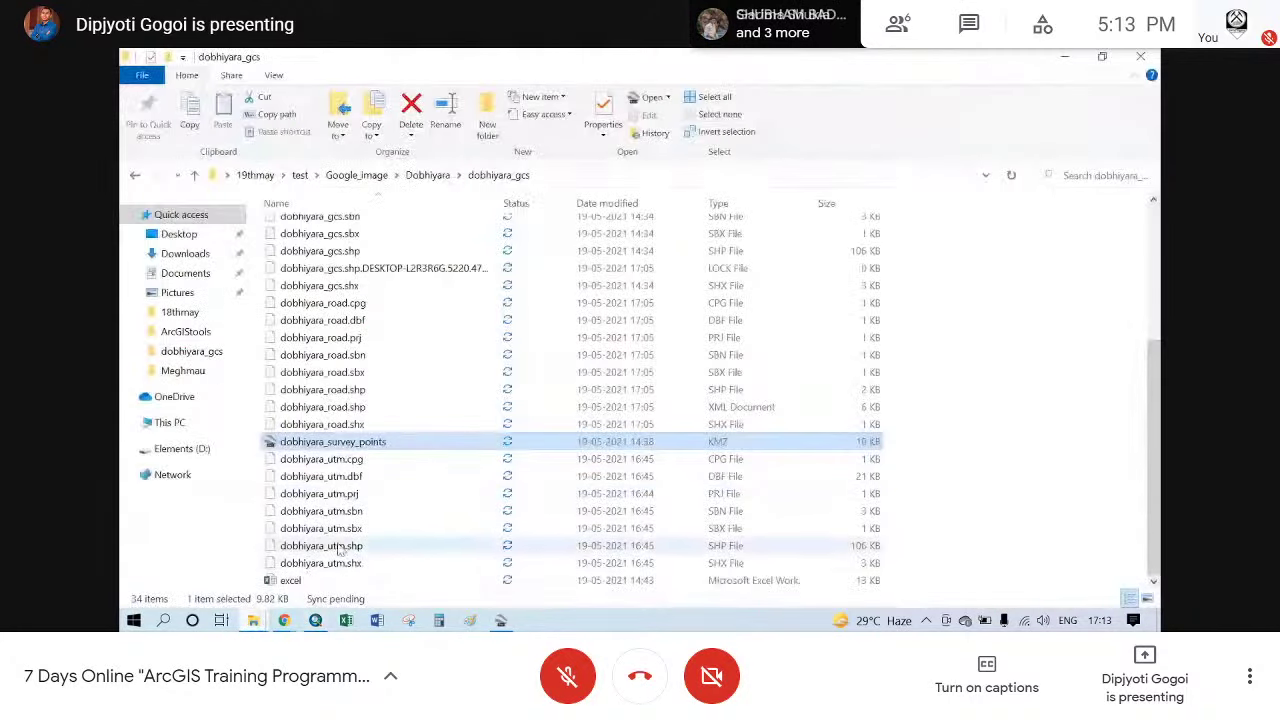
click(137, 176)
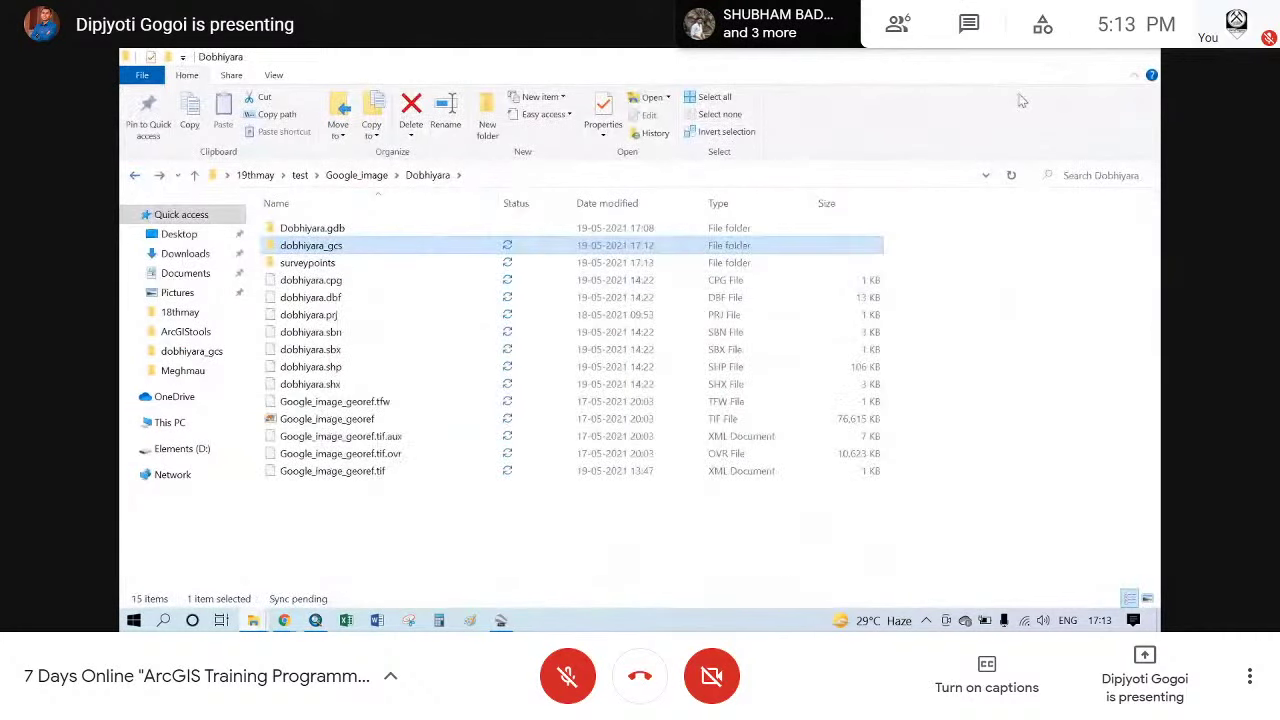
click(1064, 56)
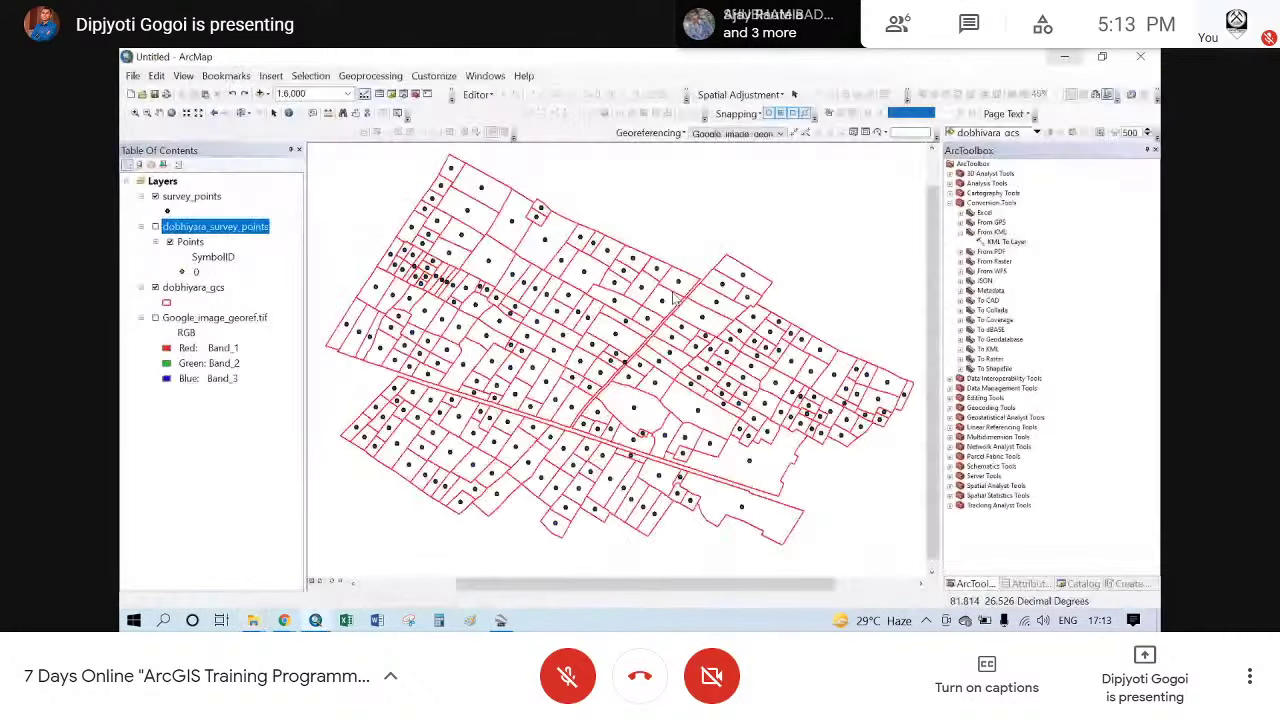
- Review the attribute table of the survey_points layer again and close it
right_click(192, 197)
click(240, 229)
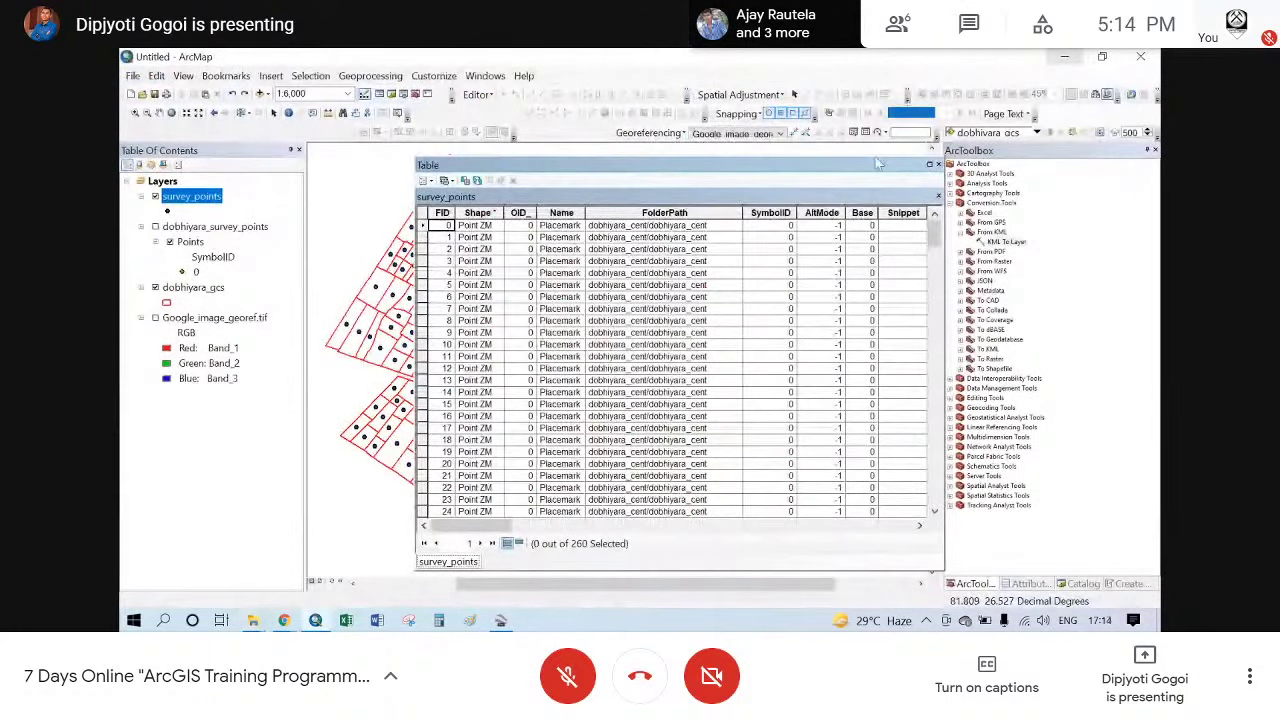
click(937, 165)
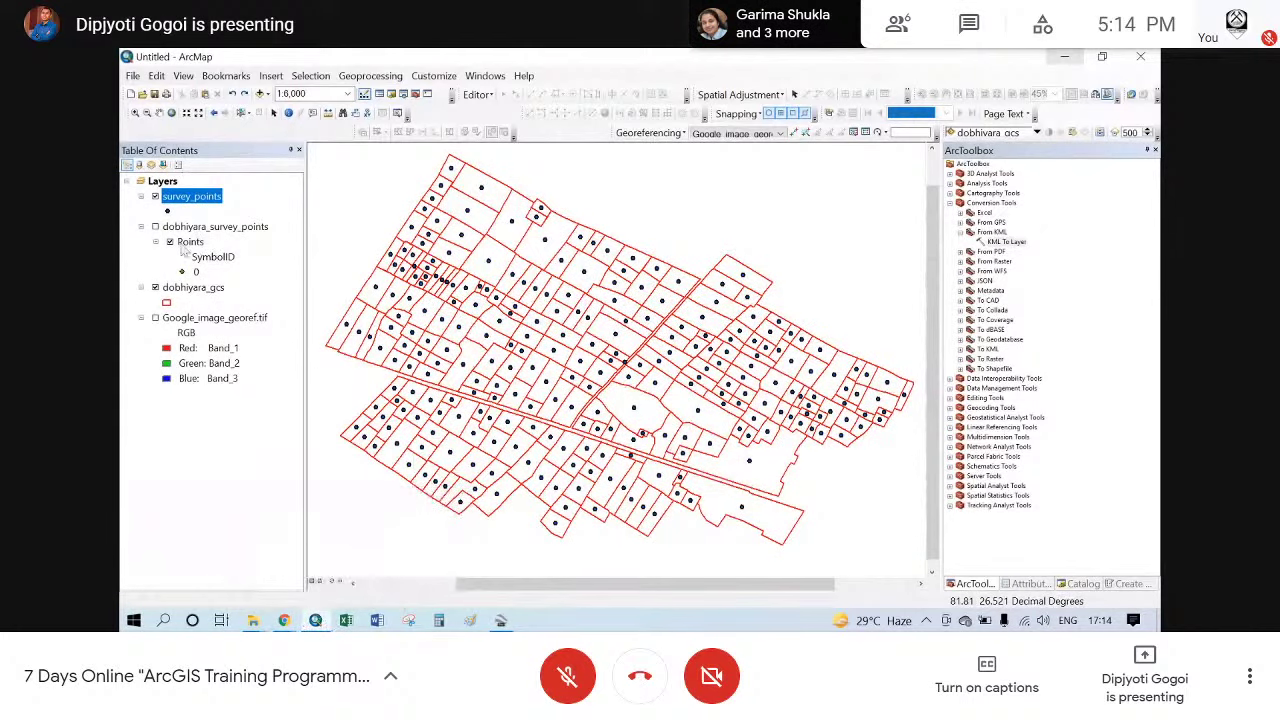
- Replace the survey_points layer on the map with dobhiyara_cent.shp from the dobhiyara_gcs folder
right_click(193, 198)
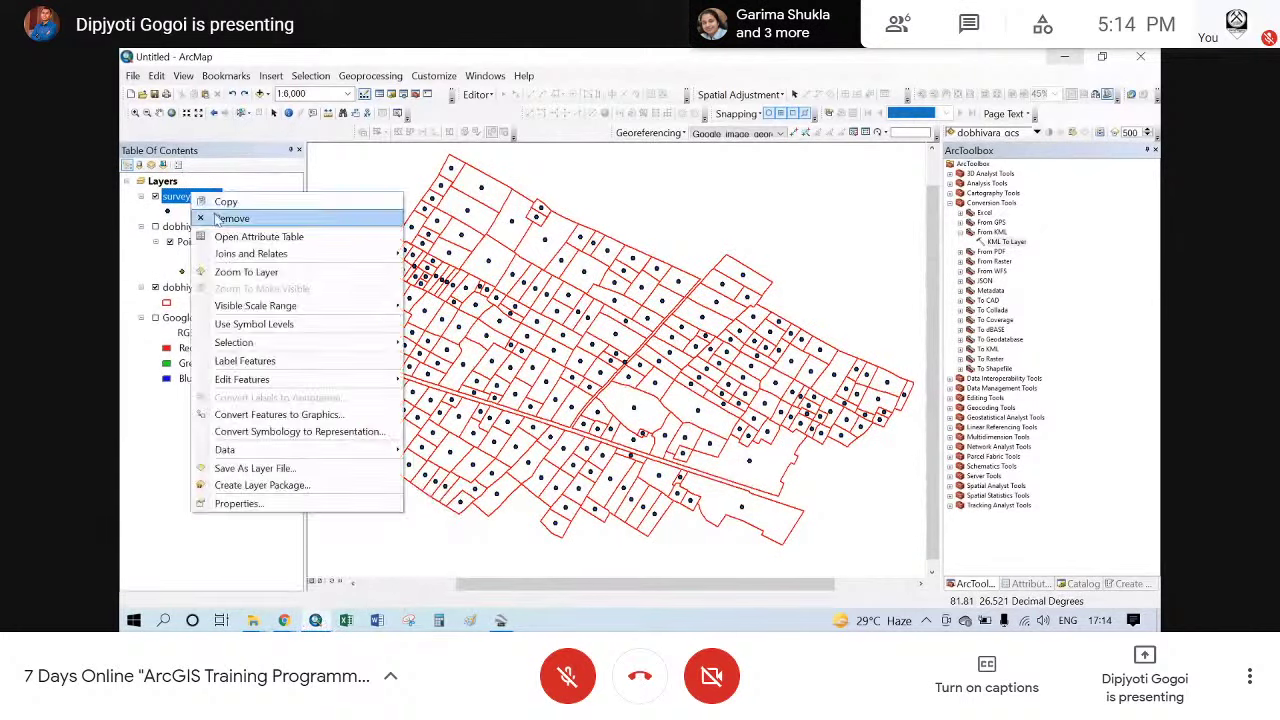
click(215, 213)
click(261, 93)
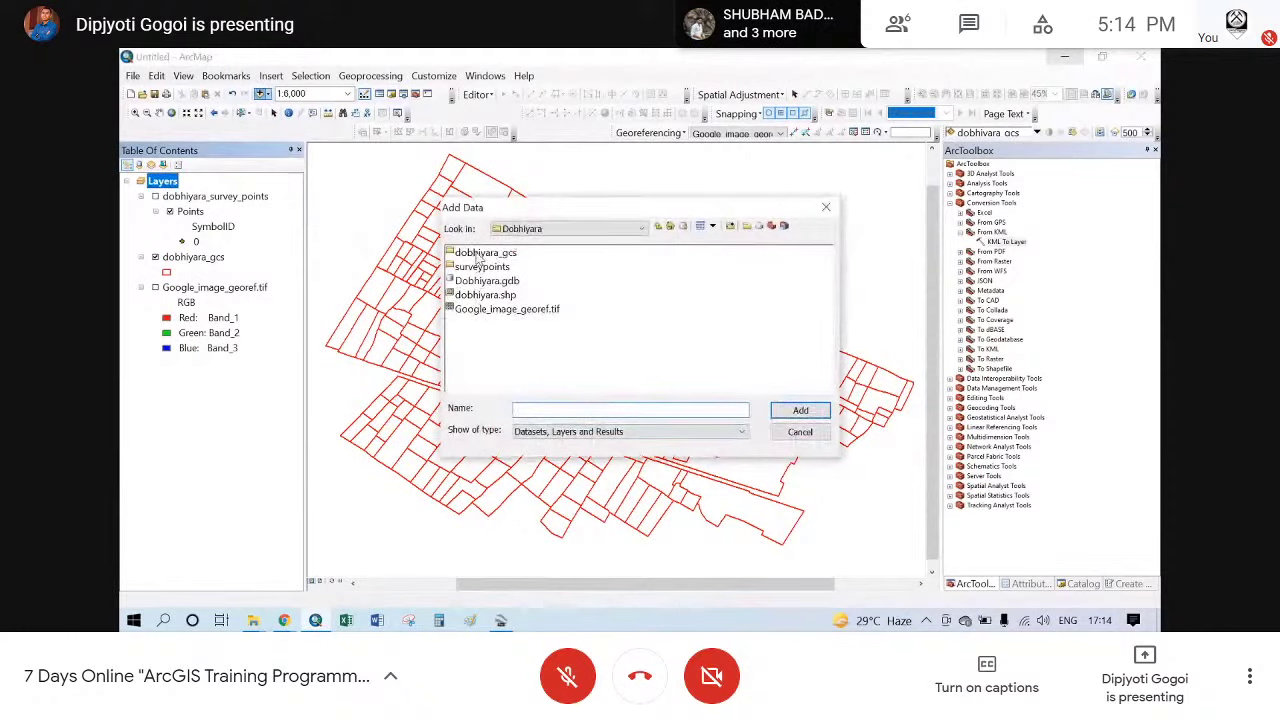
double_click(478, 254)
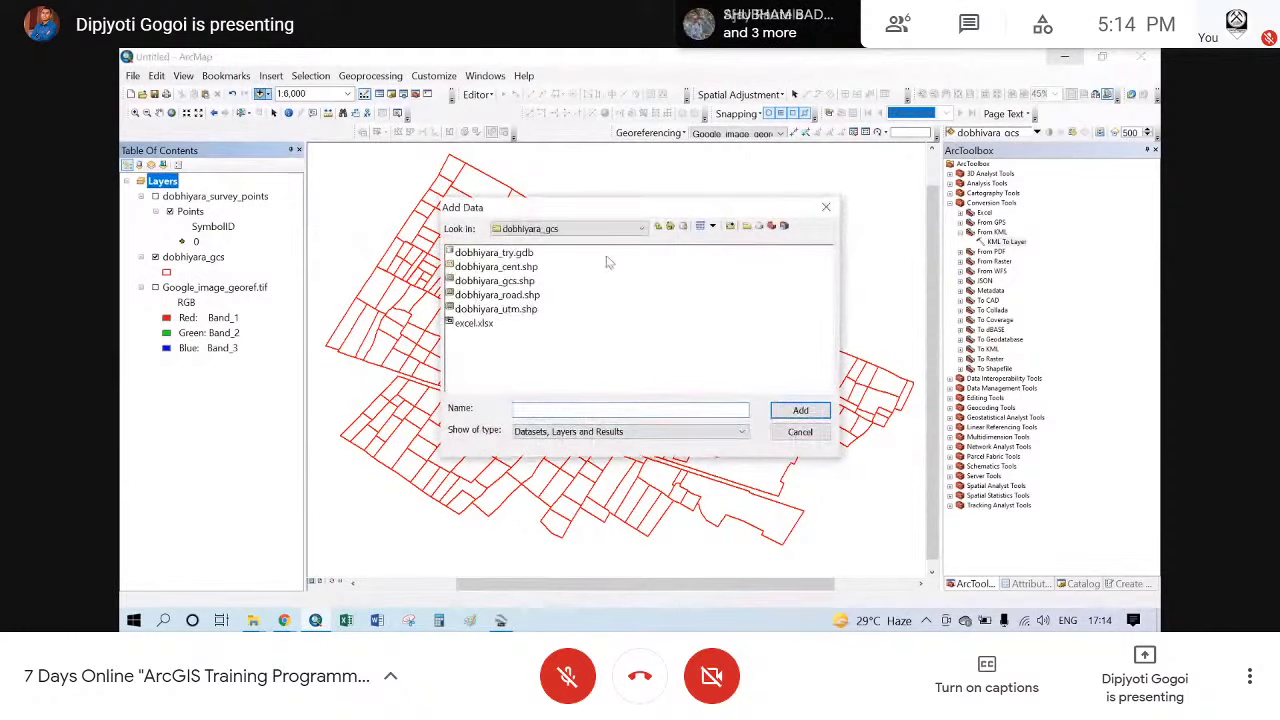
click(660, 227)
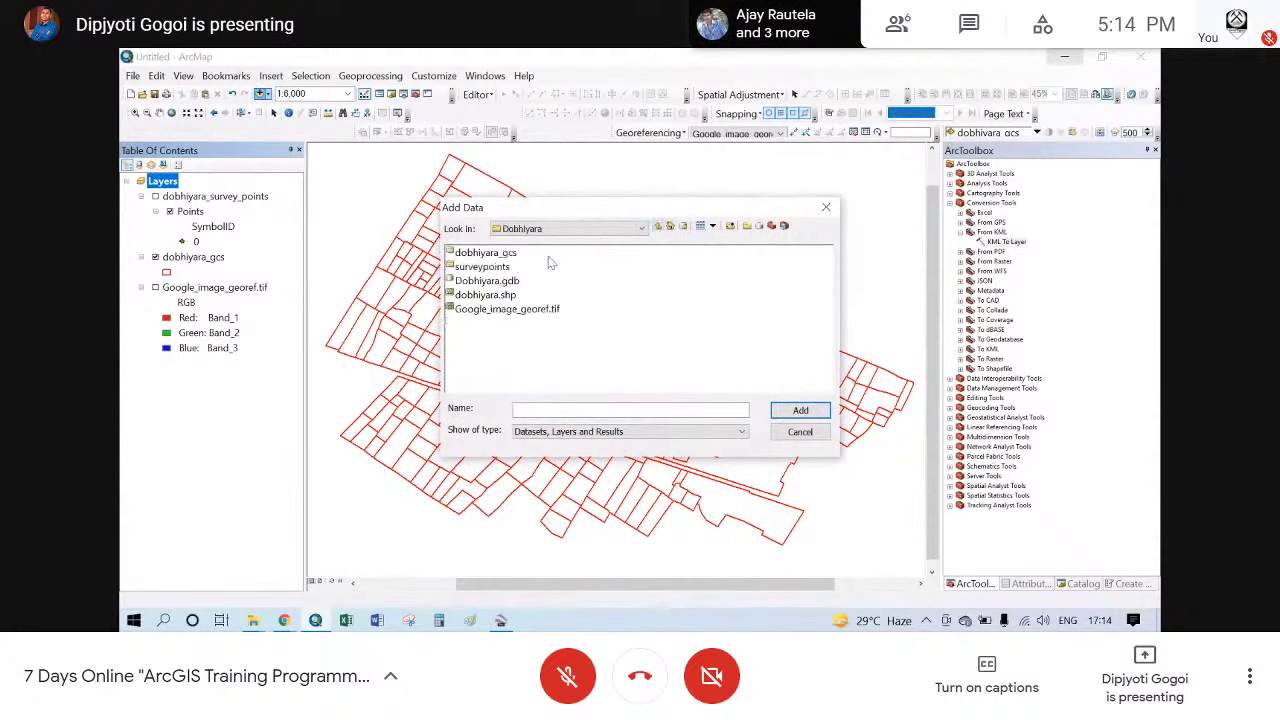
double_click(486, 253)
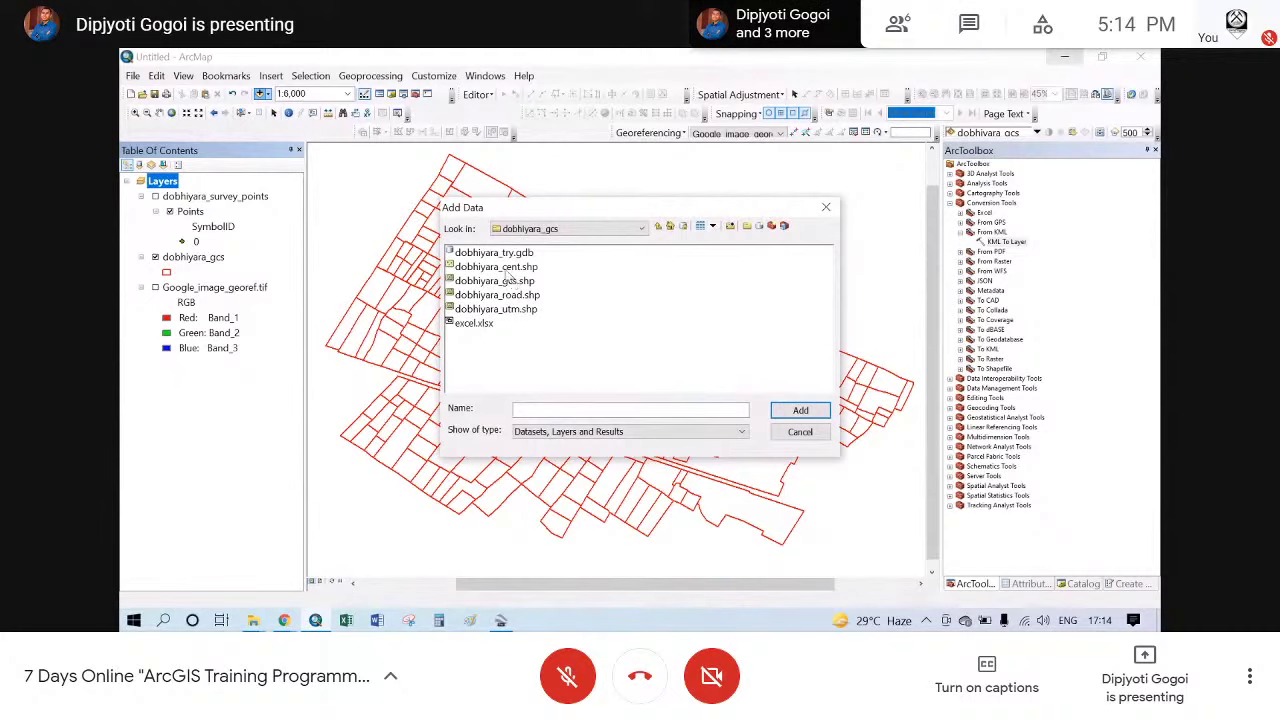
click(497, 267)
click(800, 411)
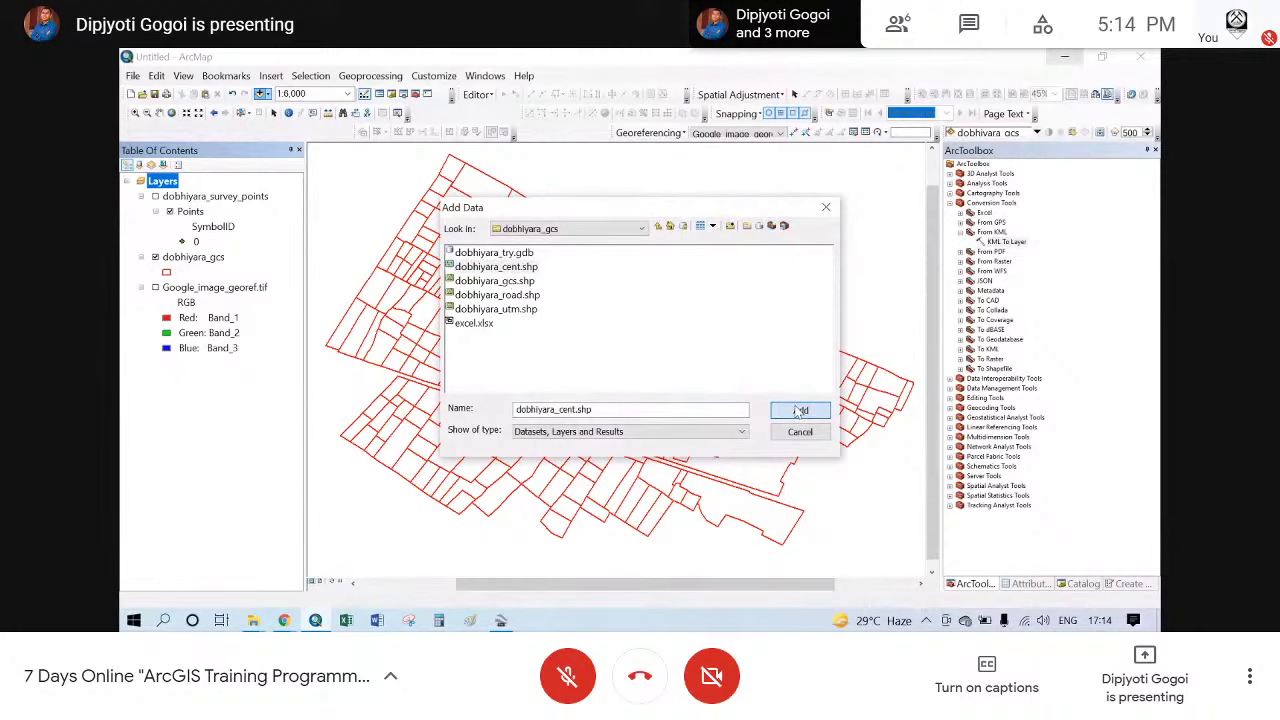
- Select all records in the dobhiyara_cent attribute table, copy them, and close the table
right_click(195, 197)
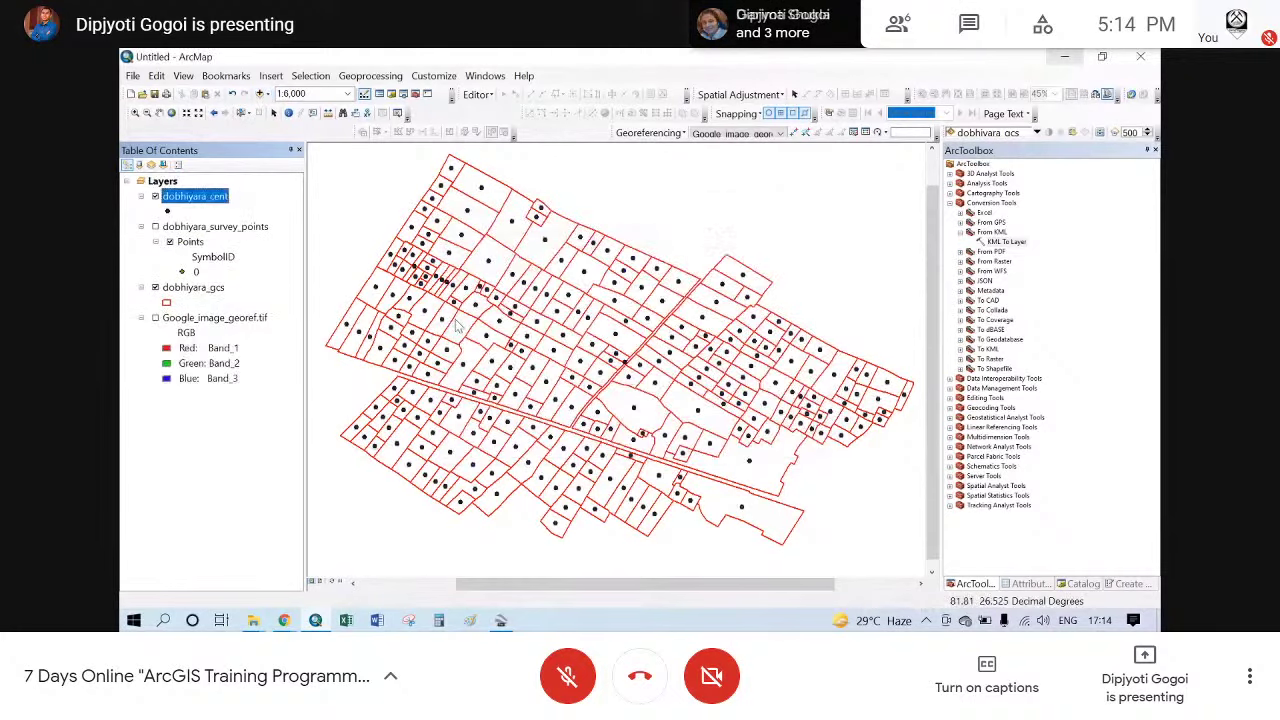
click(245, 231)
click(426, 226)
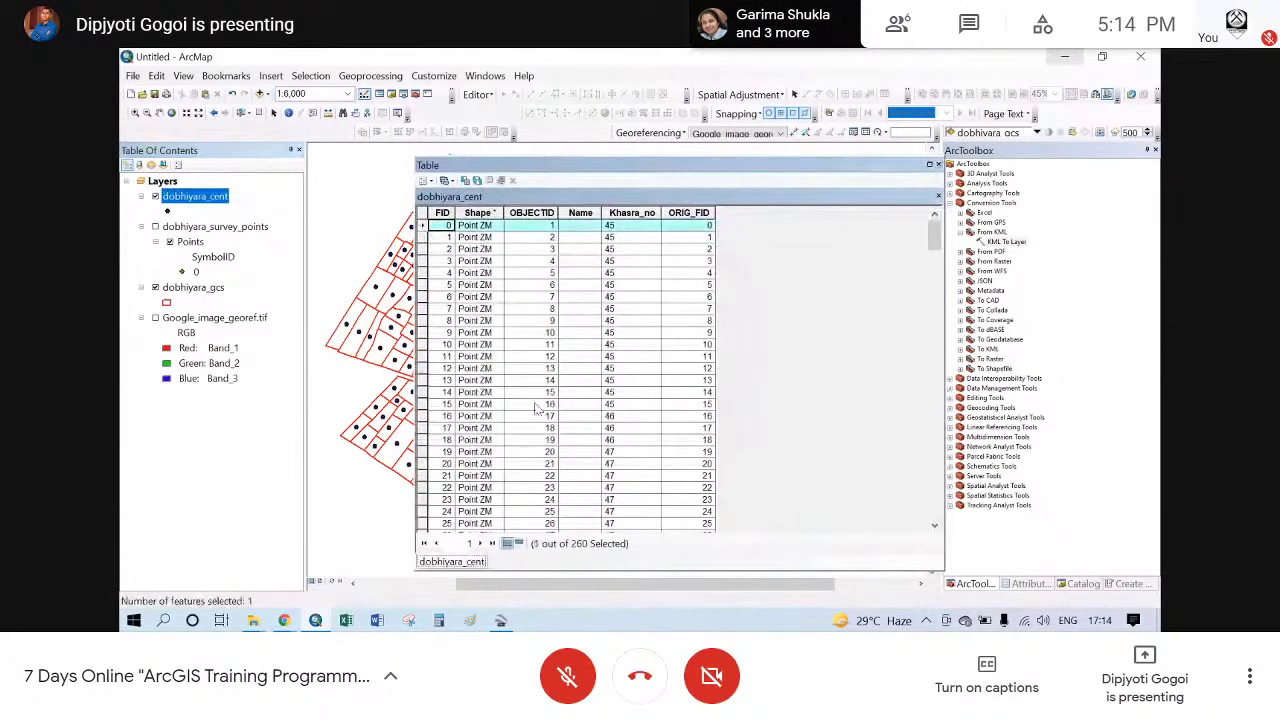
key(ctrl+a)
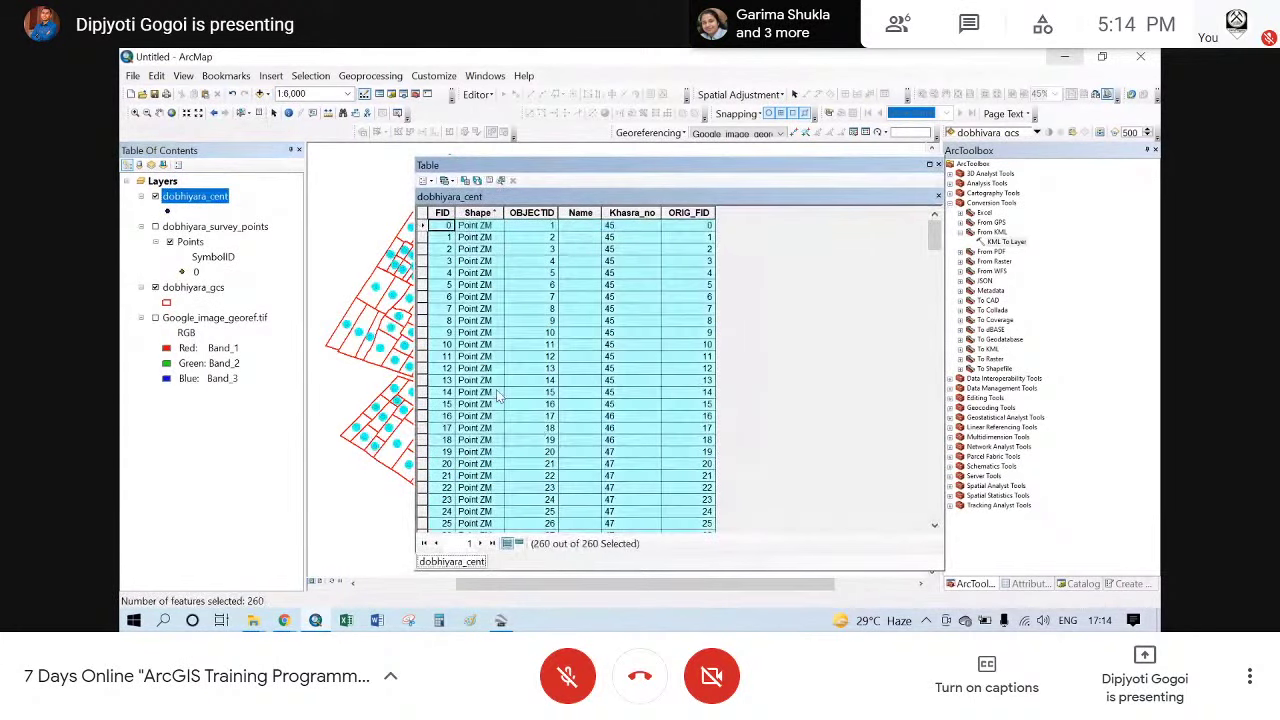
right_click(422, 228)
click(455, 390)
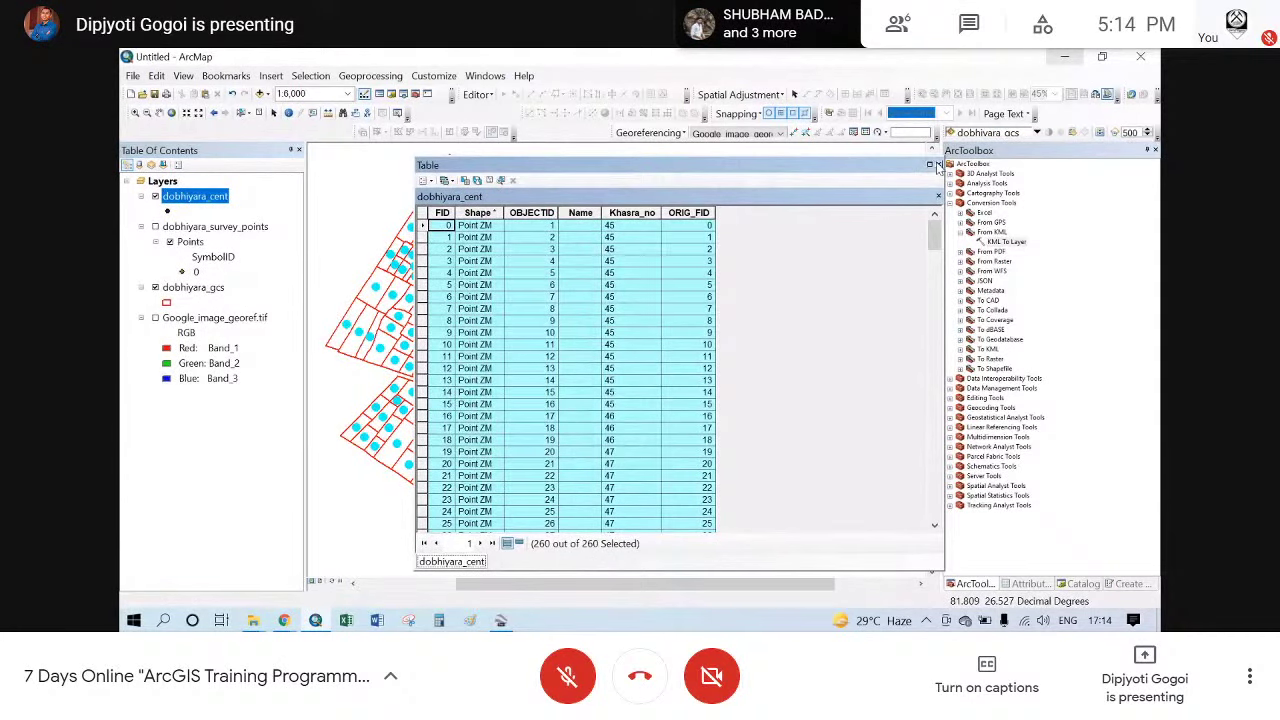
click(938, 167)
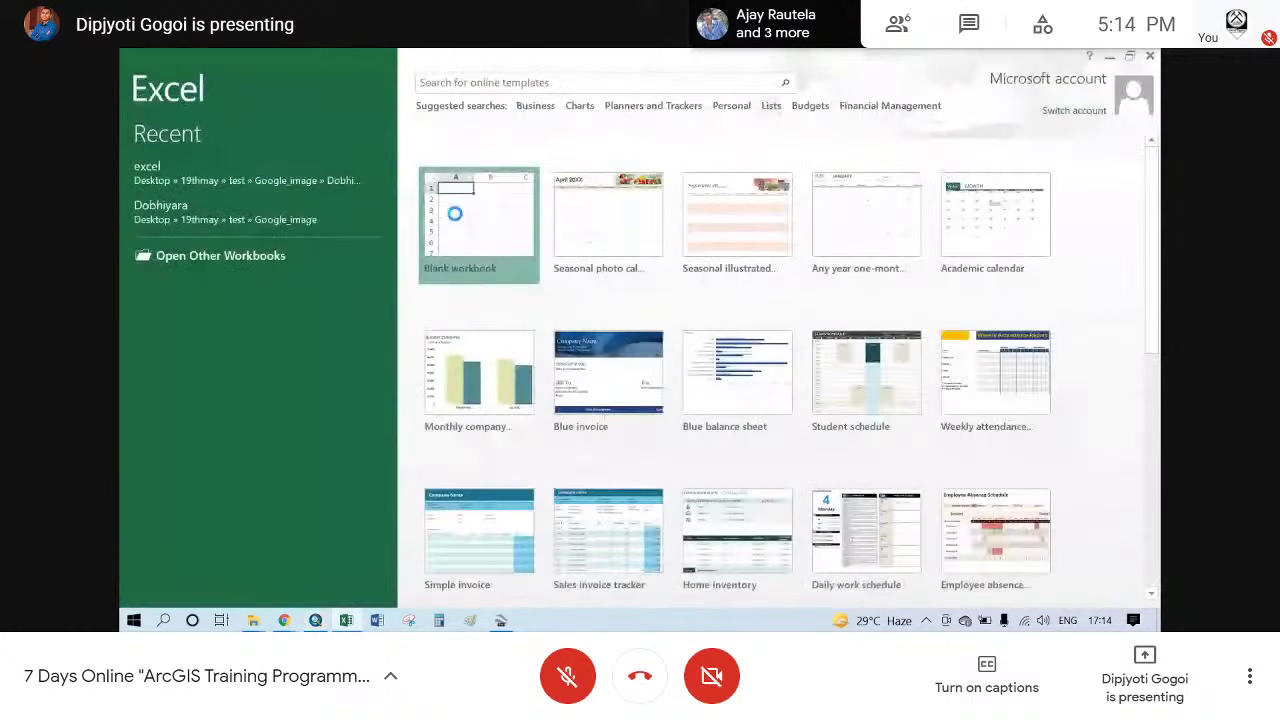
- Create a blank workbook in Excel
click(455, 213)
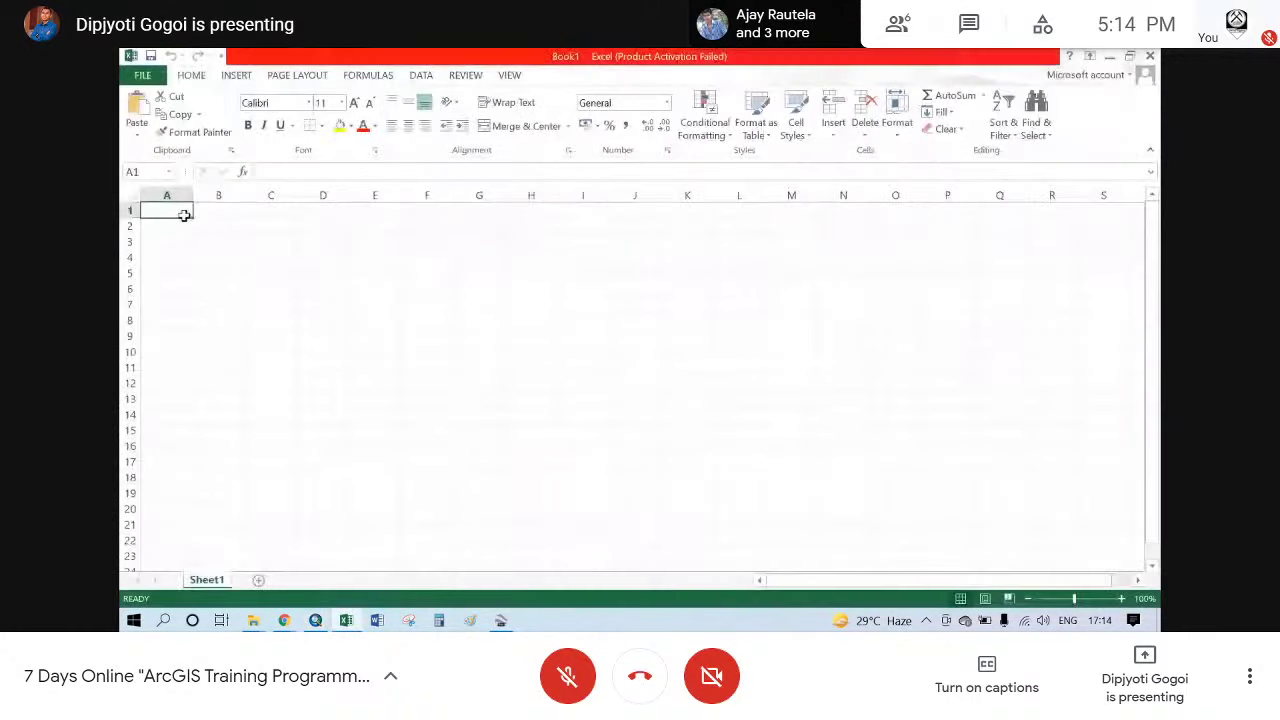
click(828, 149)
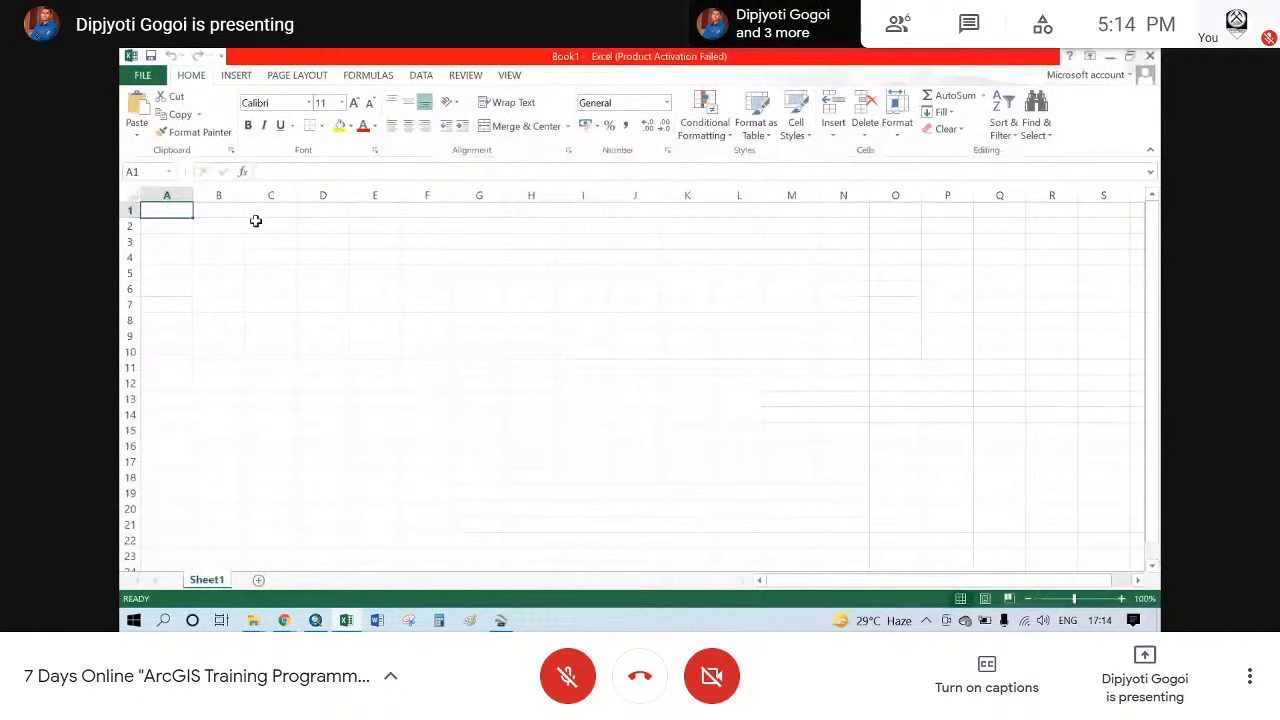
- Try to paste the copied records at cell A1, and undo the paste
right_click(155, 210)
click(188, 283)
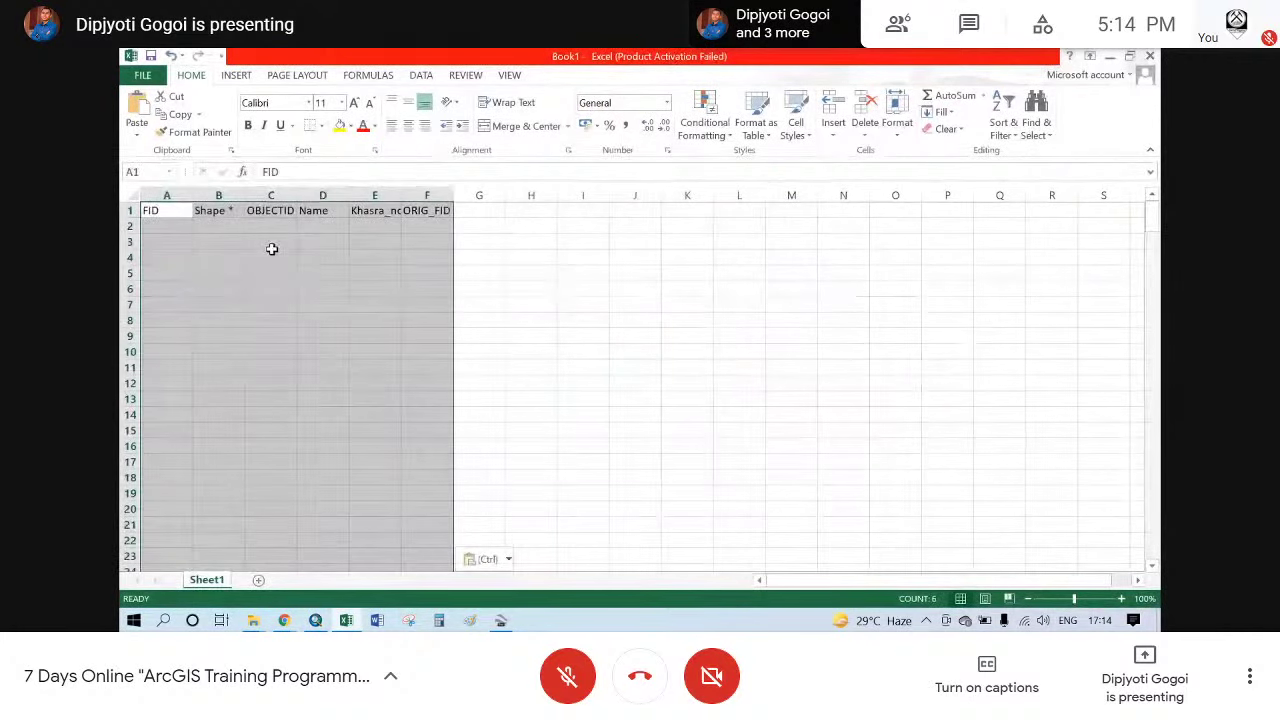
key(ctrl+z)
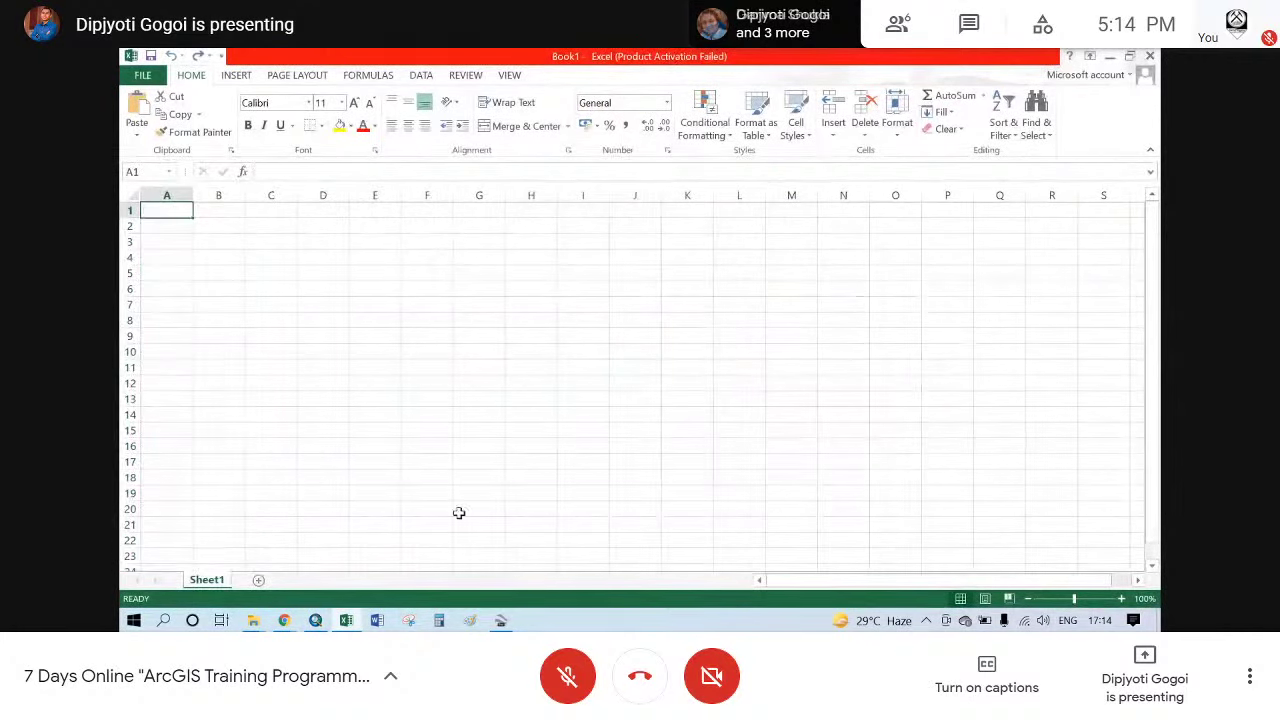
- Return to ArcMap, reopen the dobhiyara_cent attribute table, and copy its selected records again
click(315, 620)
right_click(192, 196)
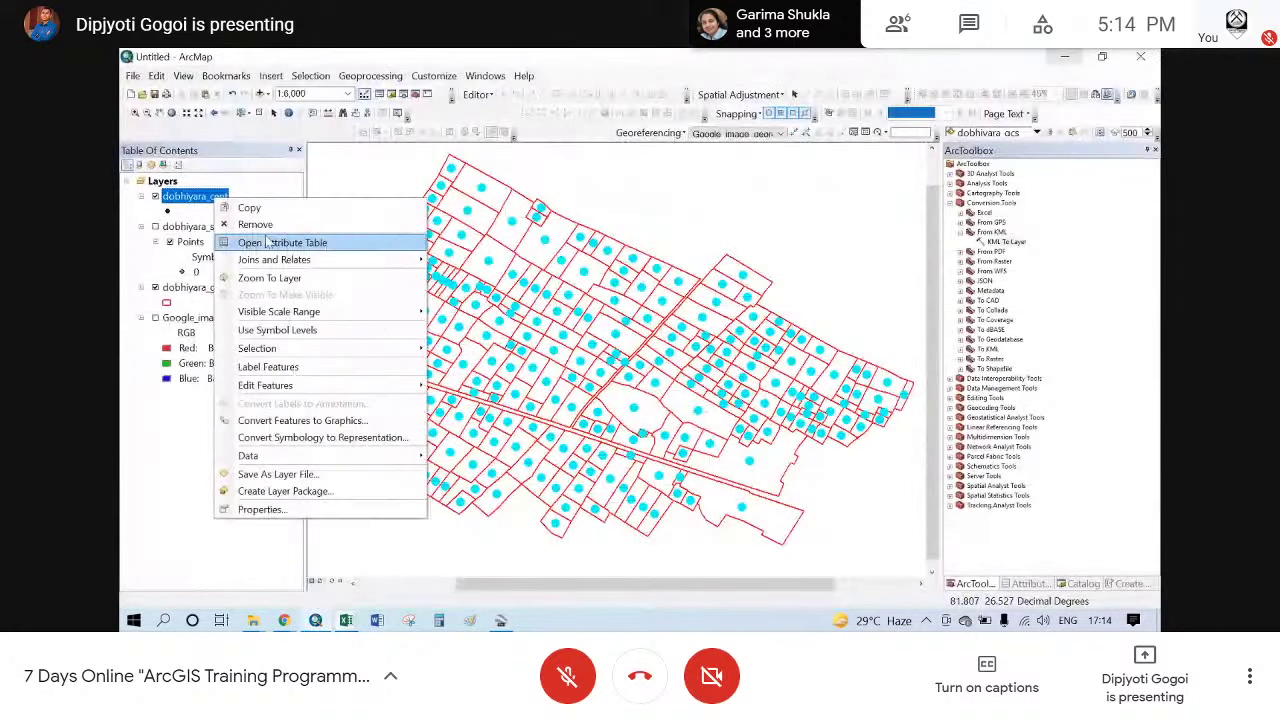
click(286, 243)
right_click(430, 232)
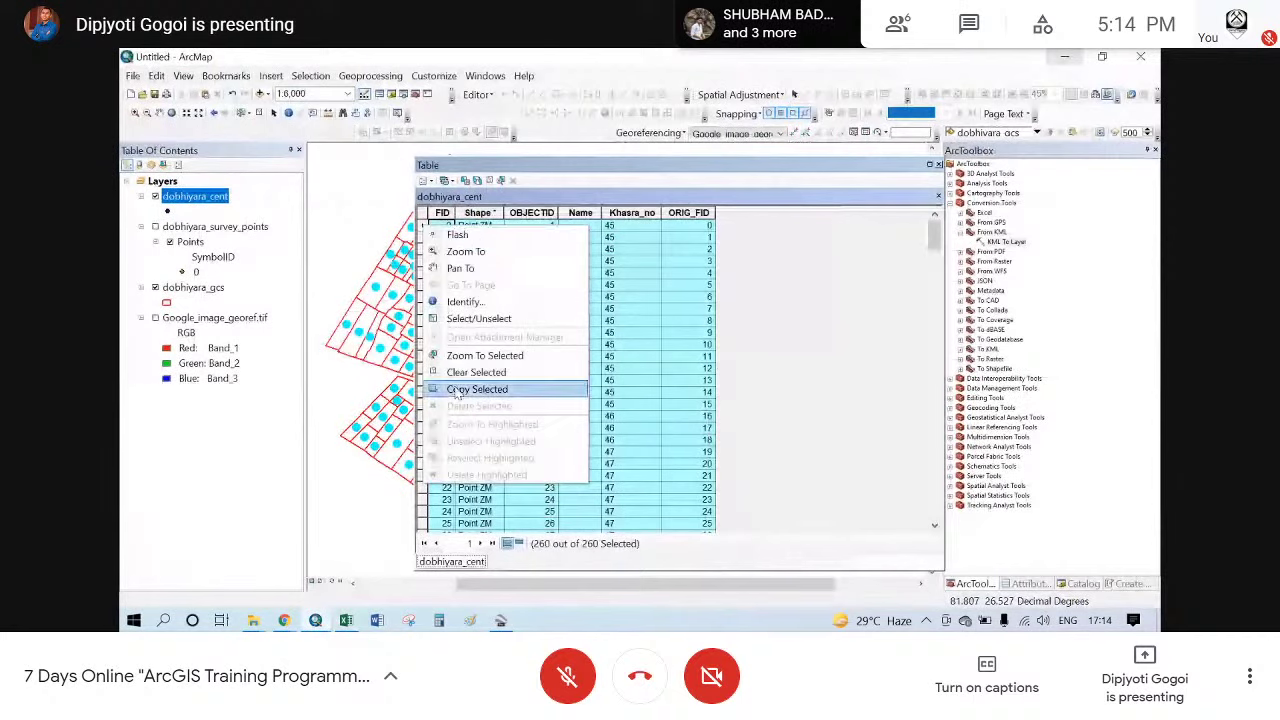
click(458, 390)
- Paste the copied records into the blank Excel sheet starting at cell A1, and widen the Khasra_no column to fit its heading
click(346, 620)
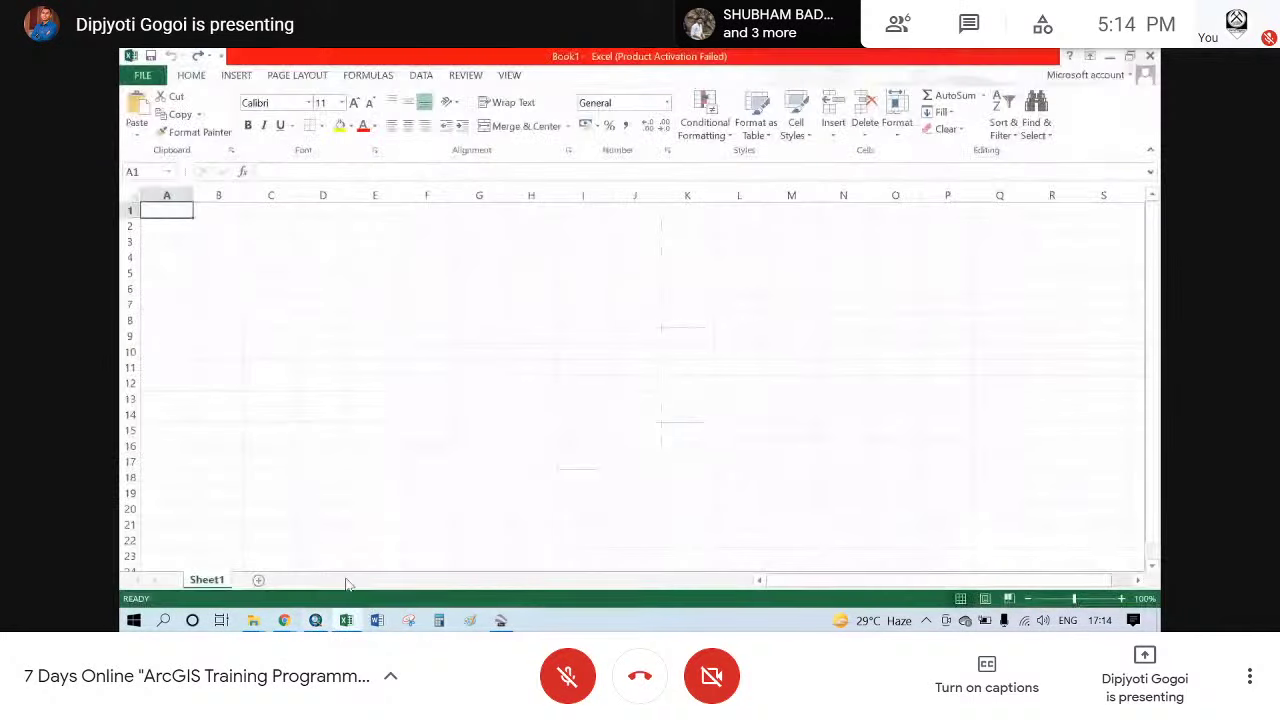
drag(165, 195, 325, 197)
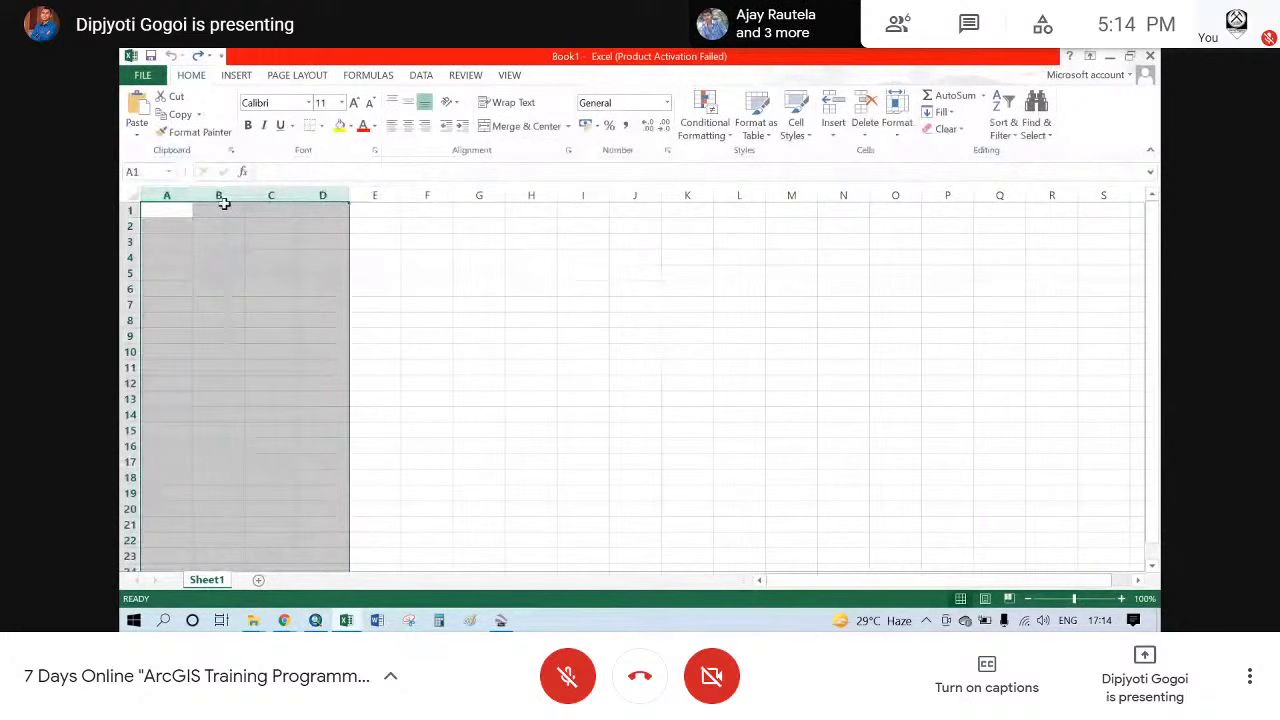
click(165, 207)
right_click(164, 206)
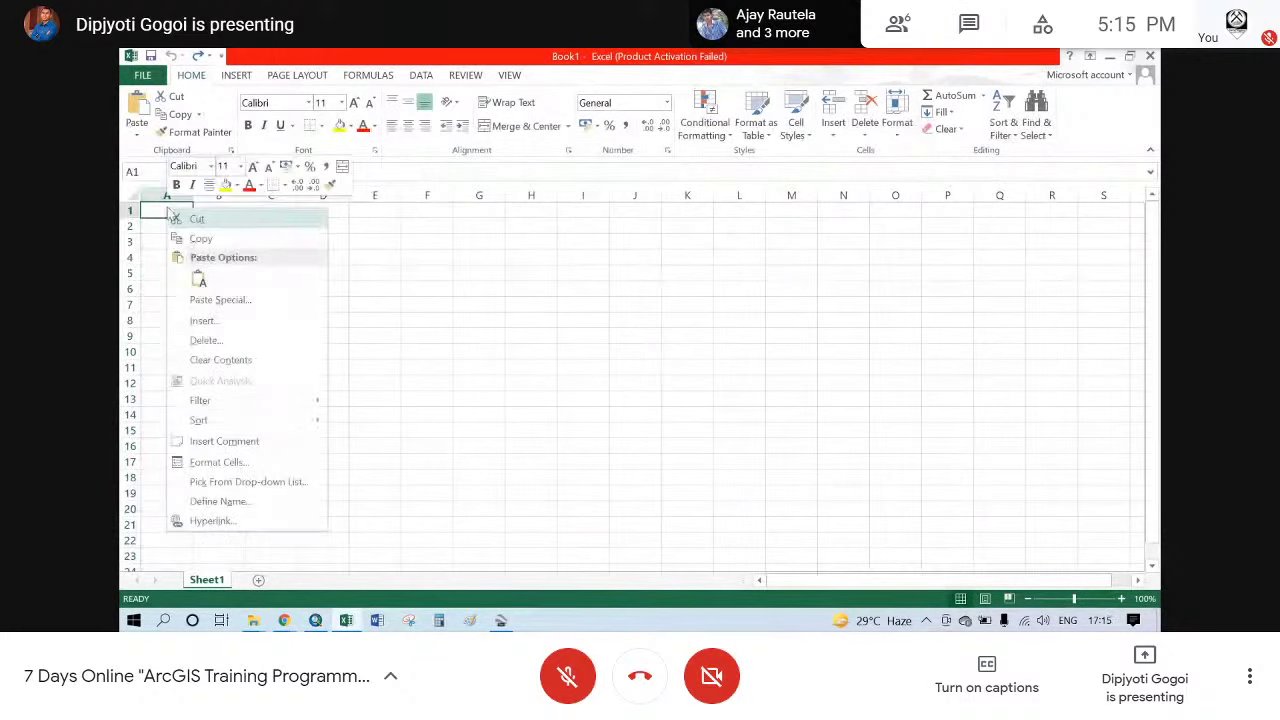
click(160, 204)
key(ctrl+v)
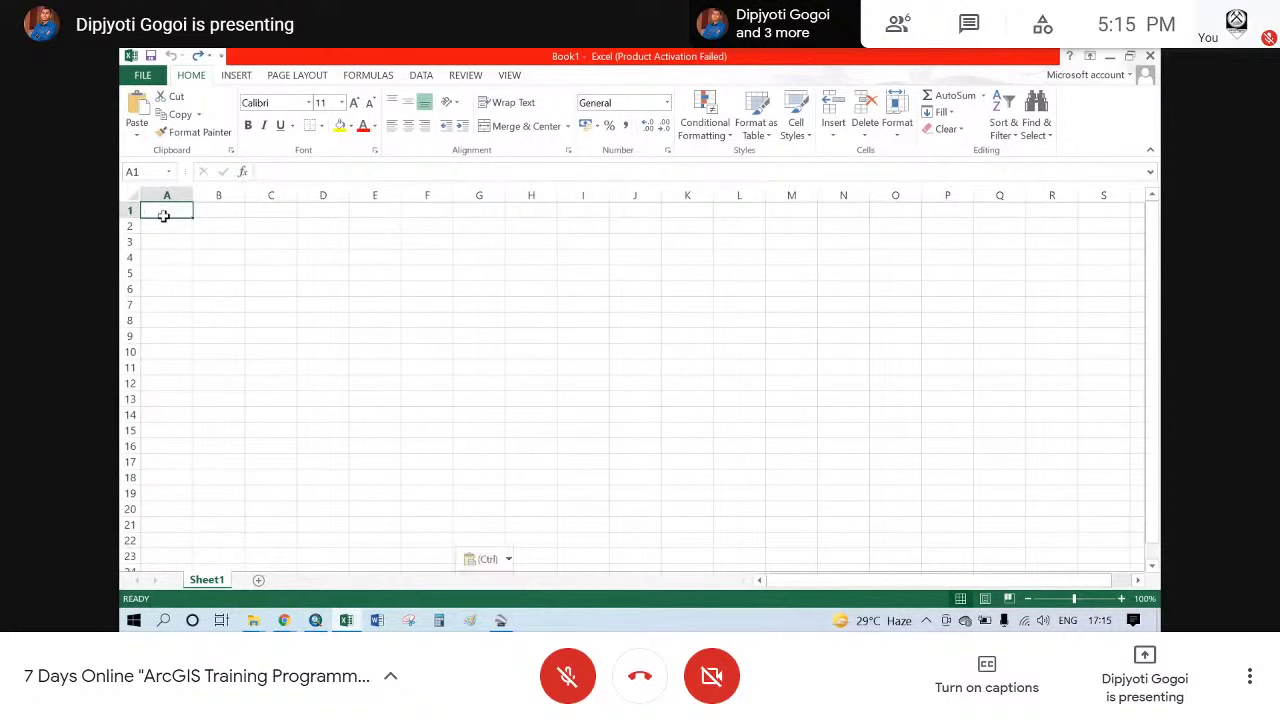
click(473, 256)
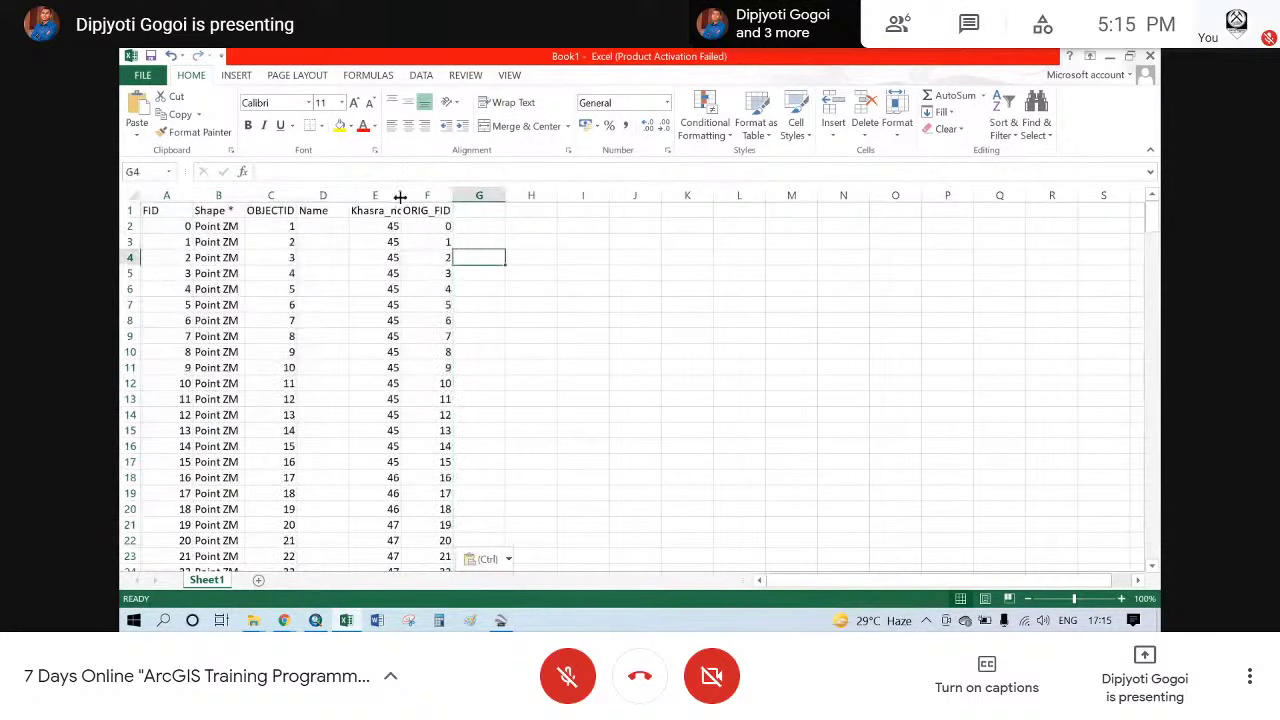
drag(400, 197, 440, 197)
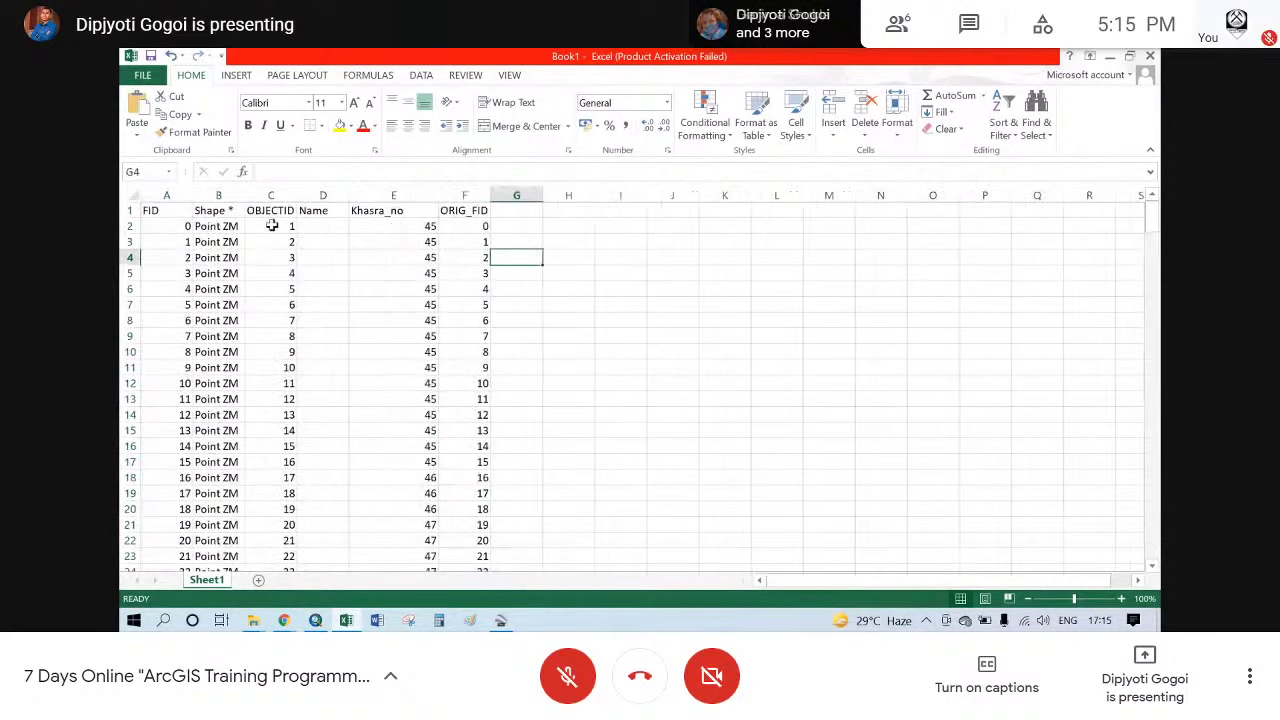
- Save the workbook as excl in the dobhiyara_gcs folder on the computer
click(150, 57)
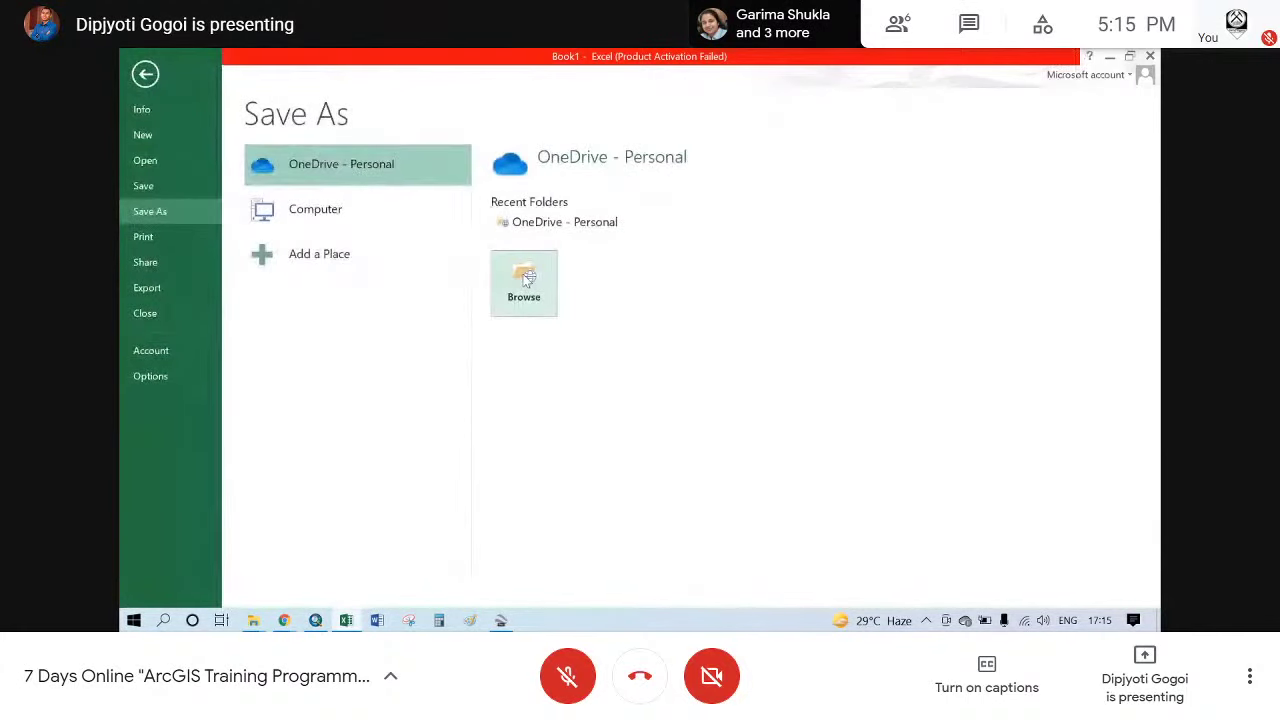
click(520, 297)
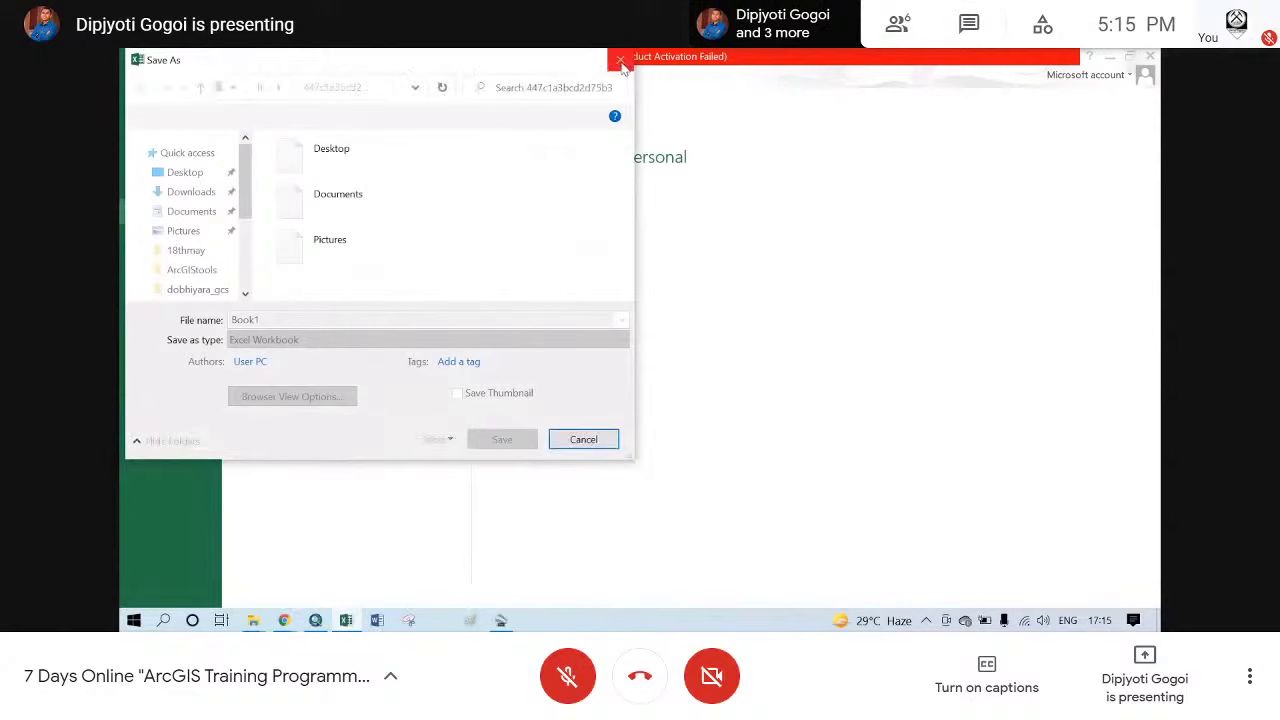
click(622, 62)
click(315, 209)
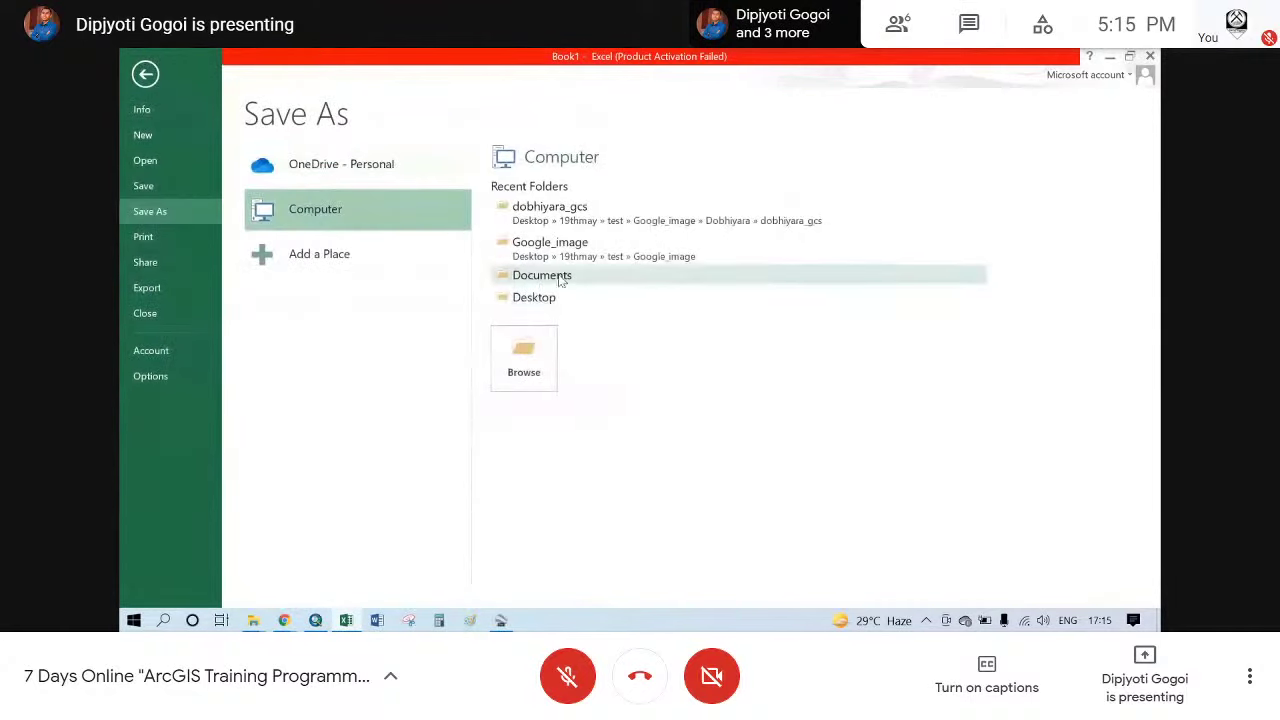
click(580, 212)
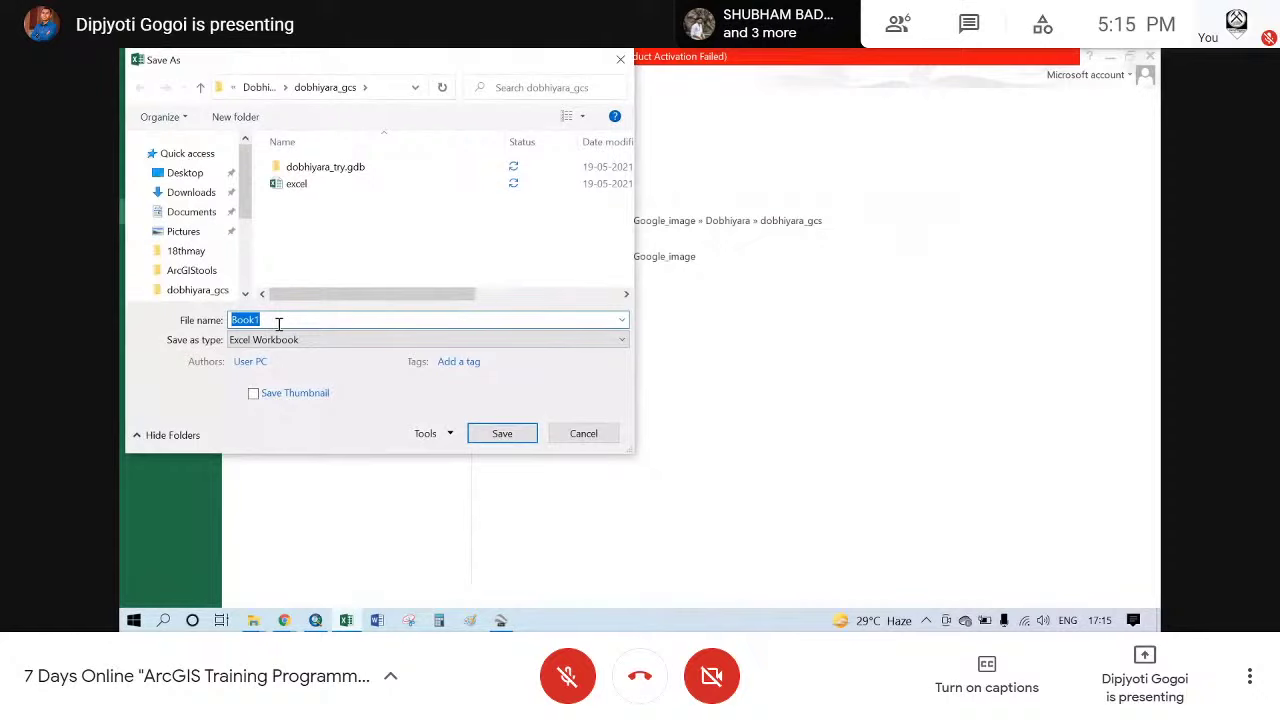
text(excl)
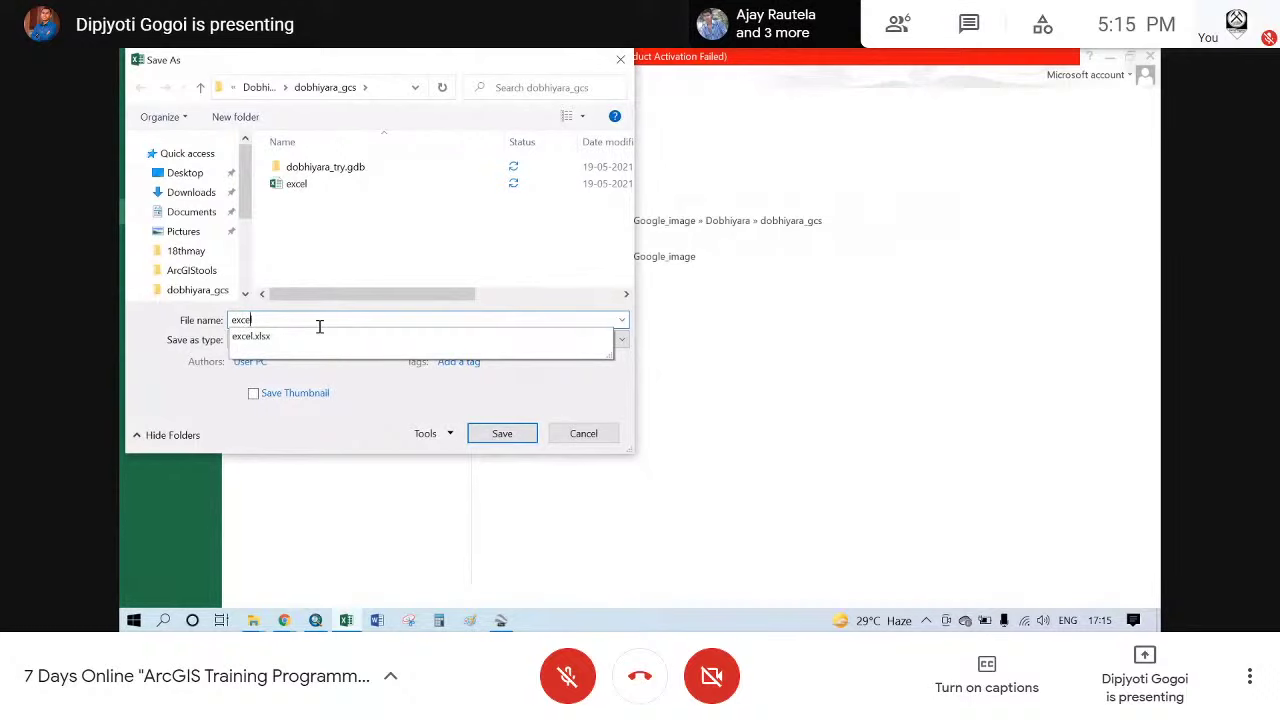
click(502, 433)
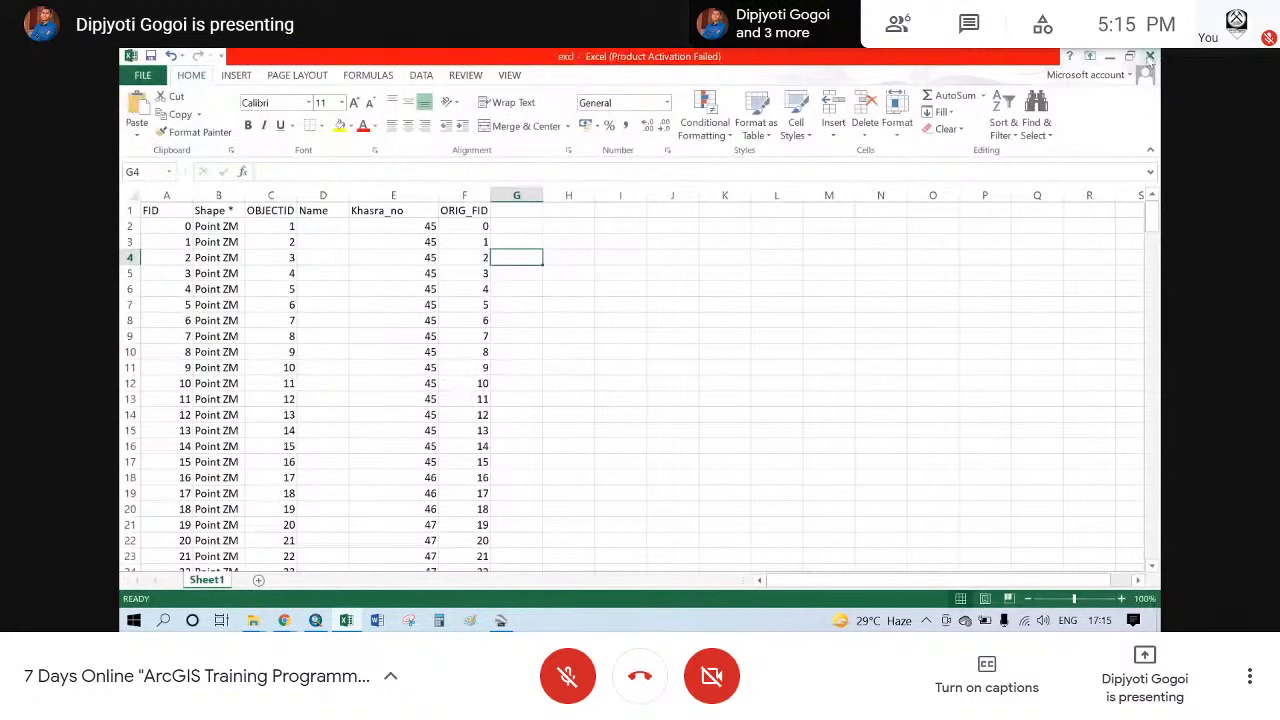
- Close the Excel workbook, return to ArcMap, and close the attribute table and hide the dobhiyara_cent layer
click(1152, 56)
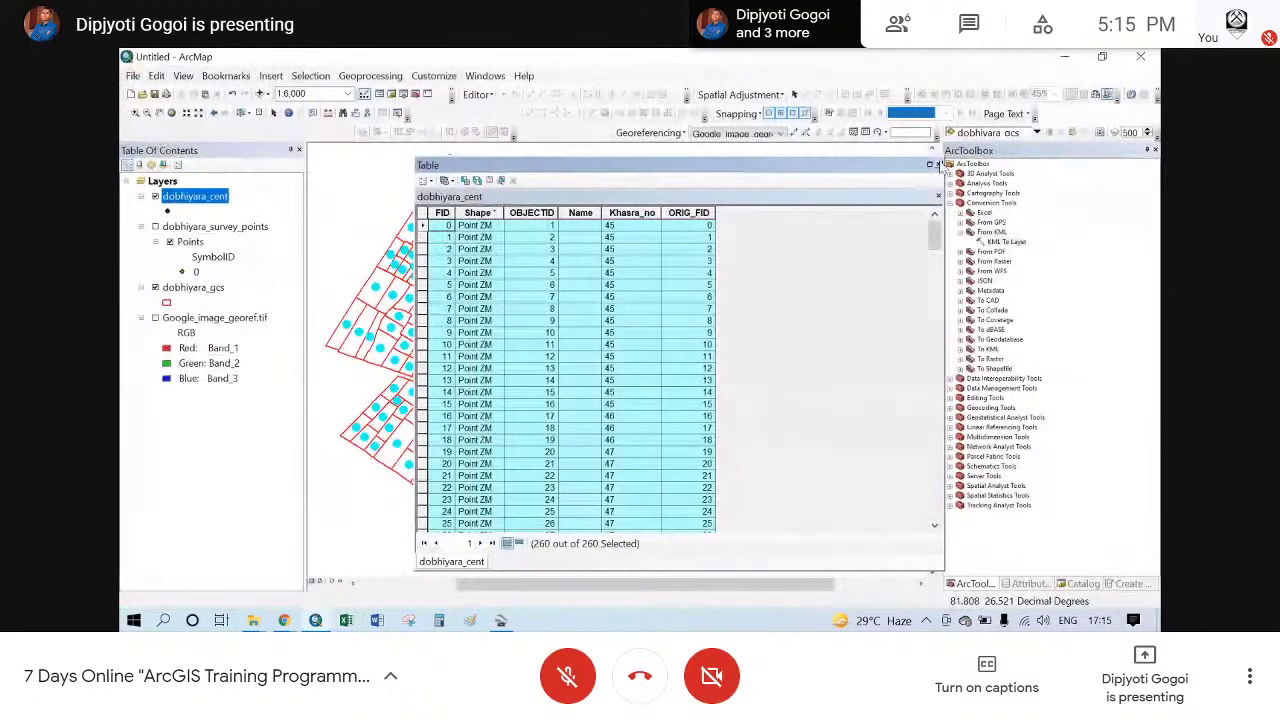
click(937, 164)
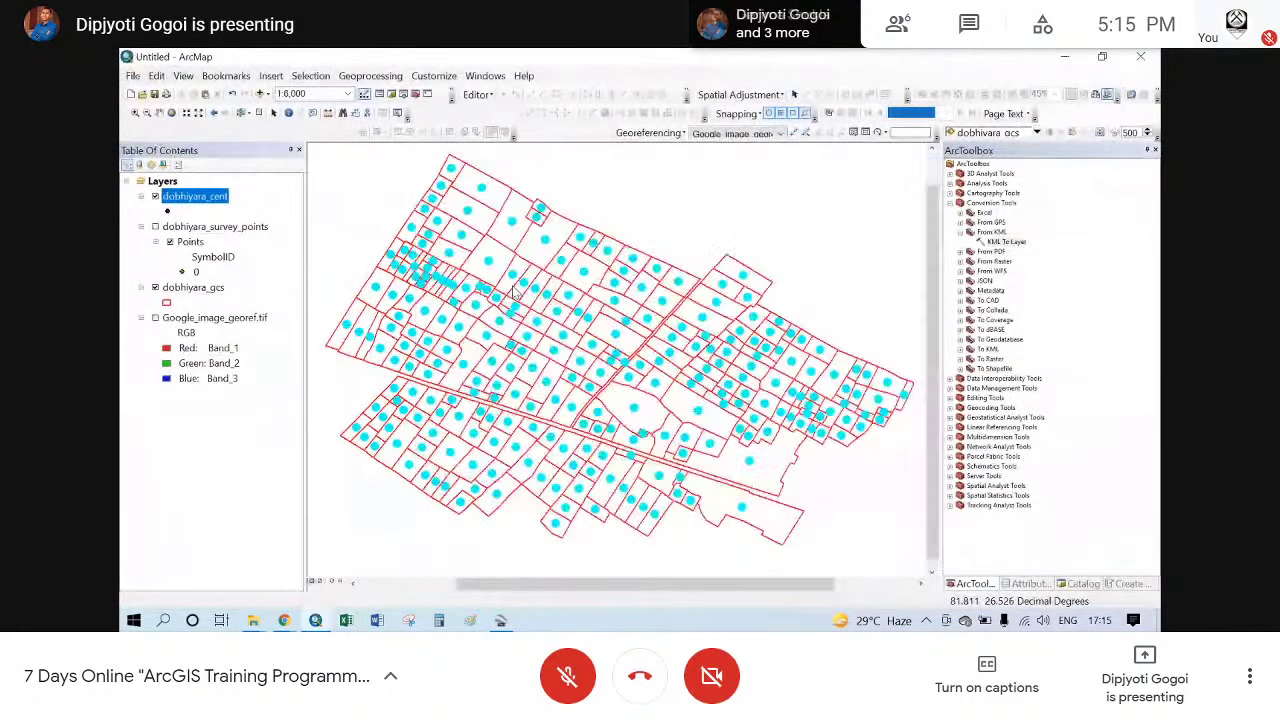
click(155, 196)
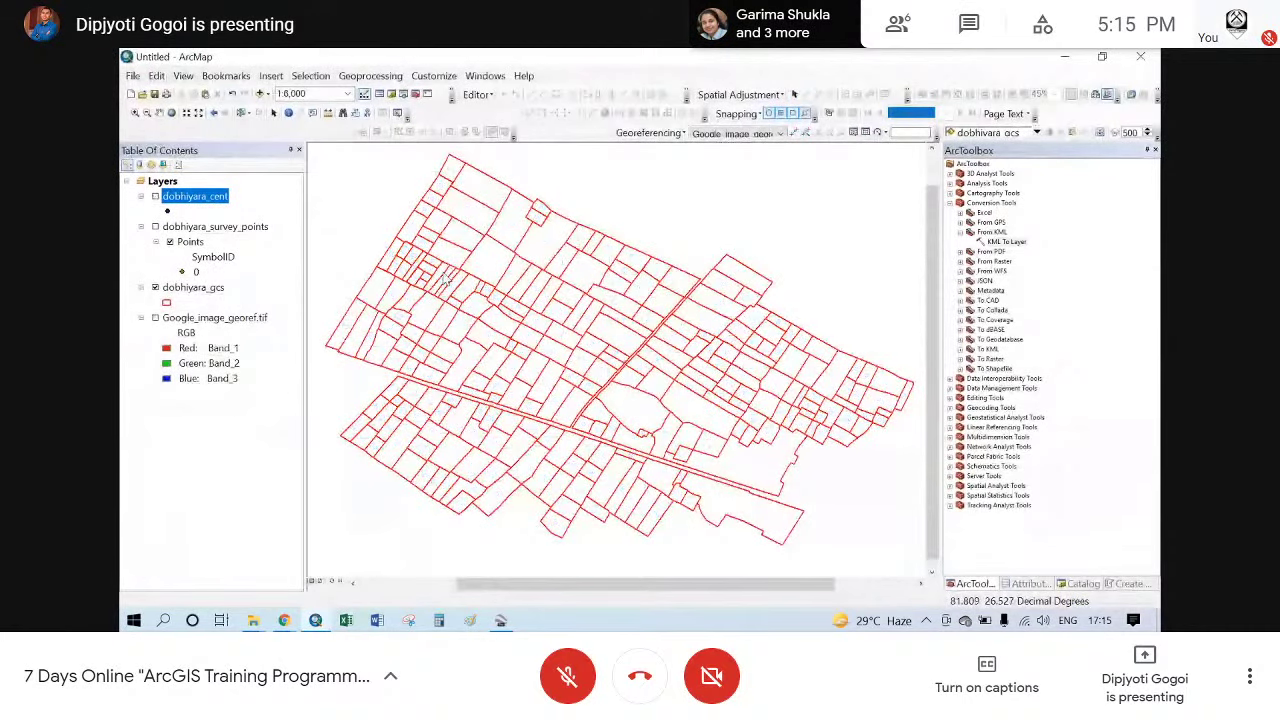
click(1070, 58)
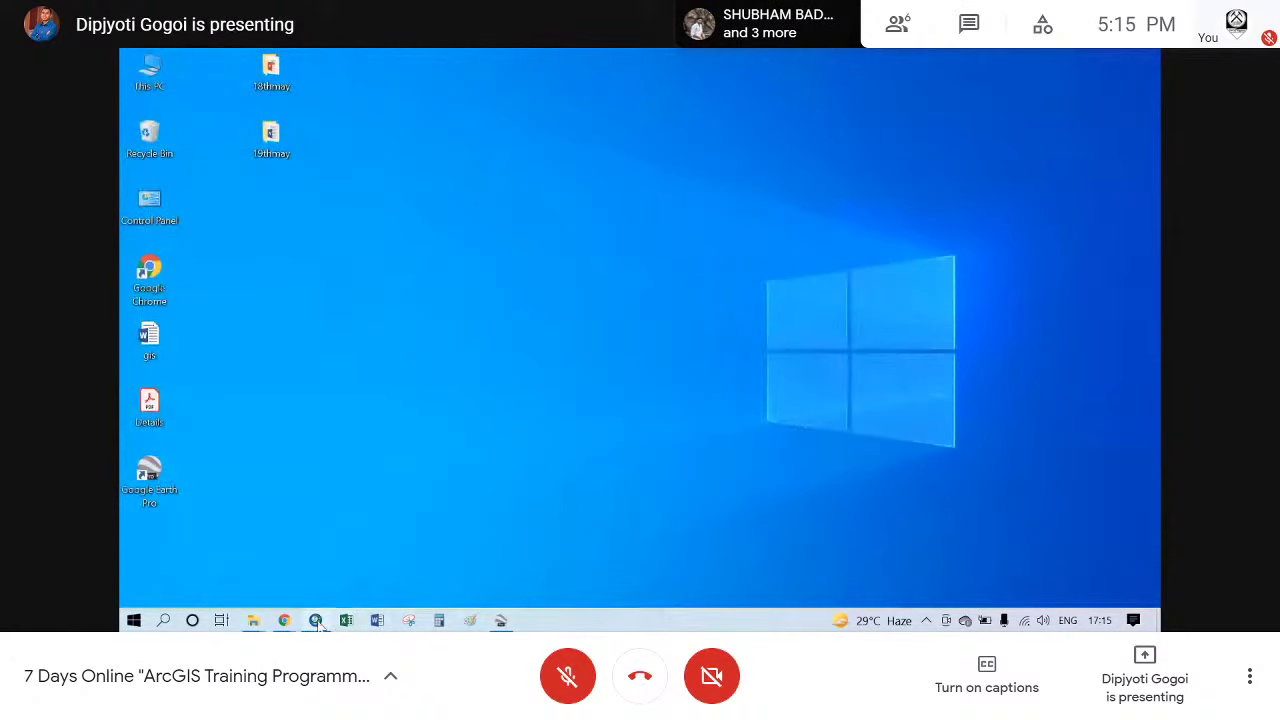
click(315, 621)
click(185, 198)
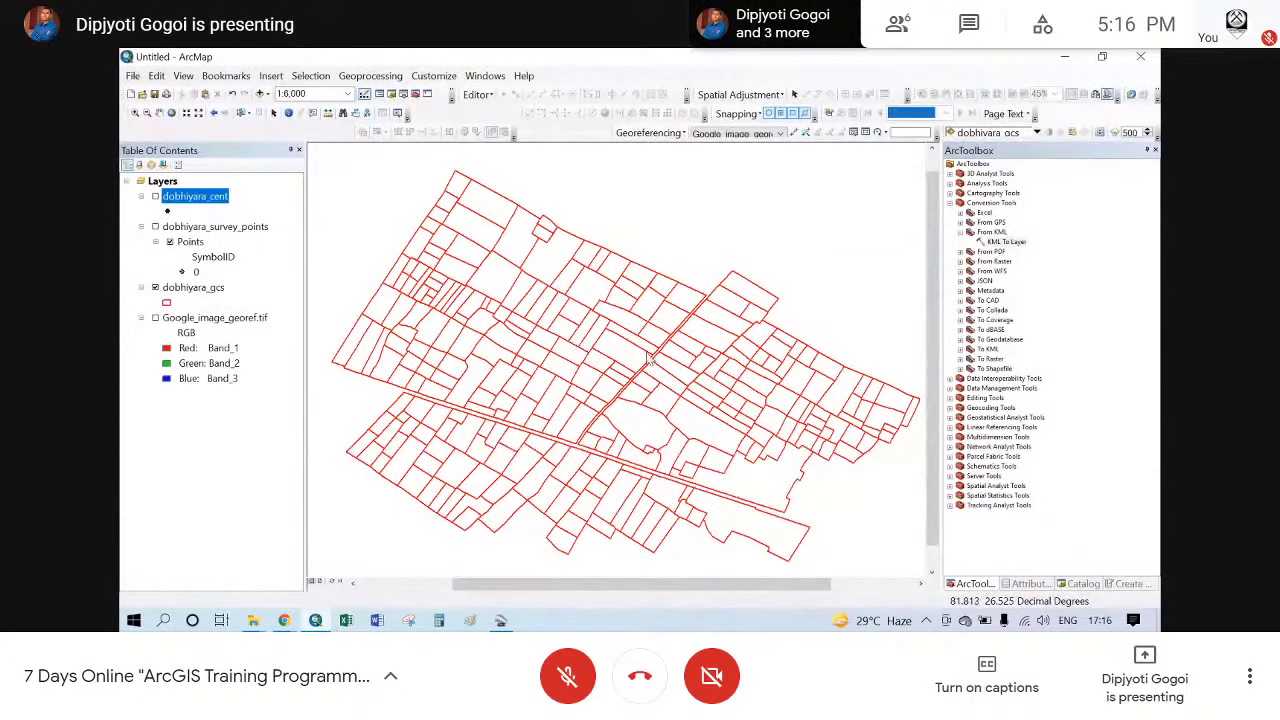
- Check the dobhiyara_gcs folder in File Explorer for the saved workbooks, briefly opening the excel workbook, and go back to ArcMap
click(253, 621)
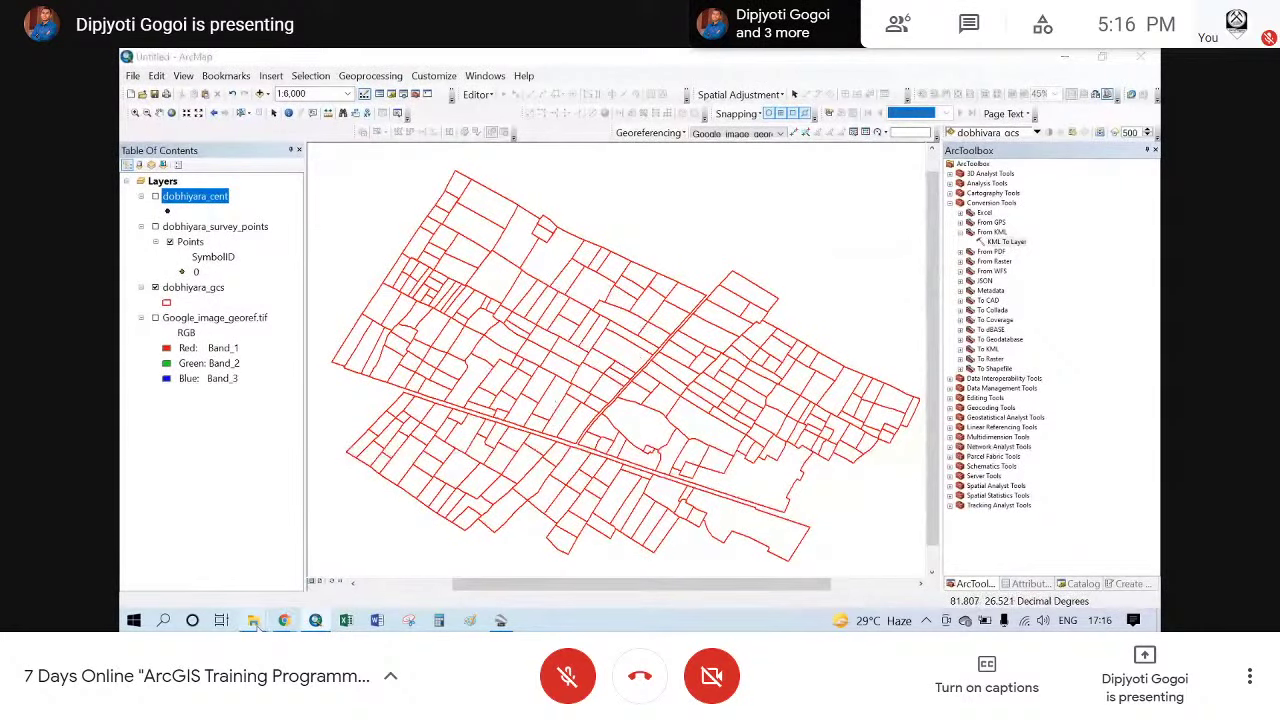
click(353, 539)
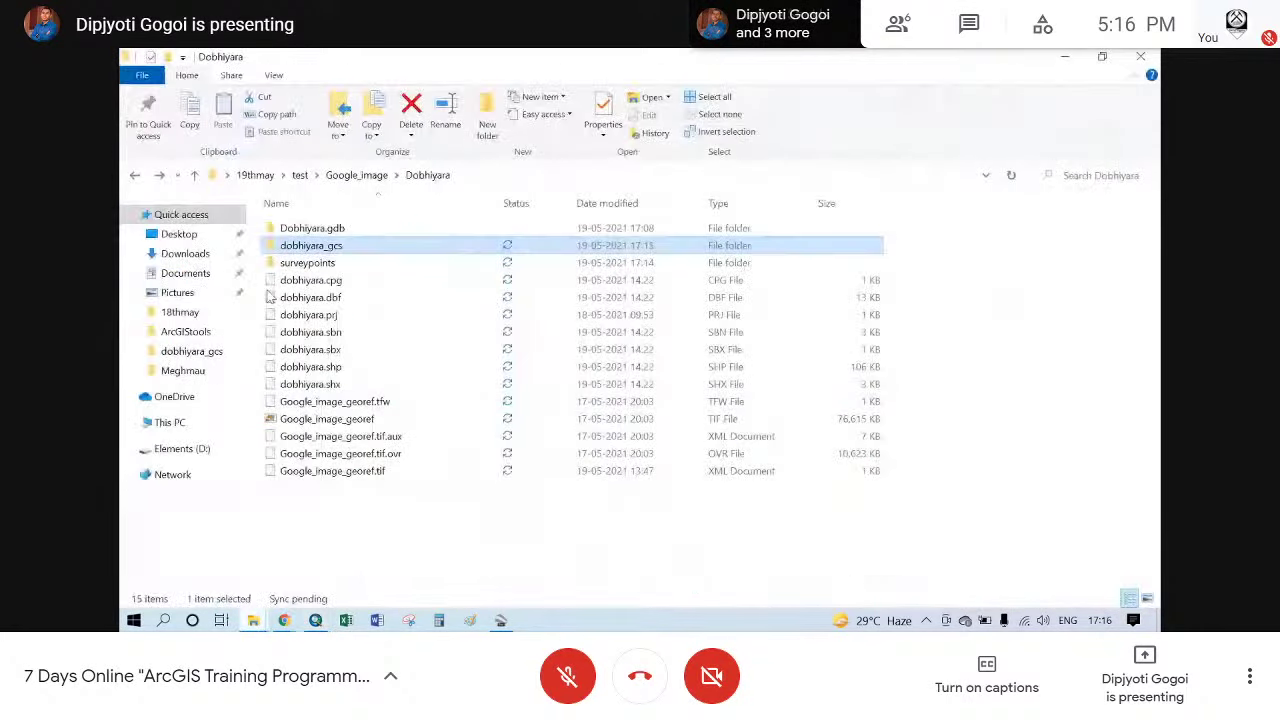
double_click(328, 254)
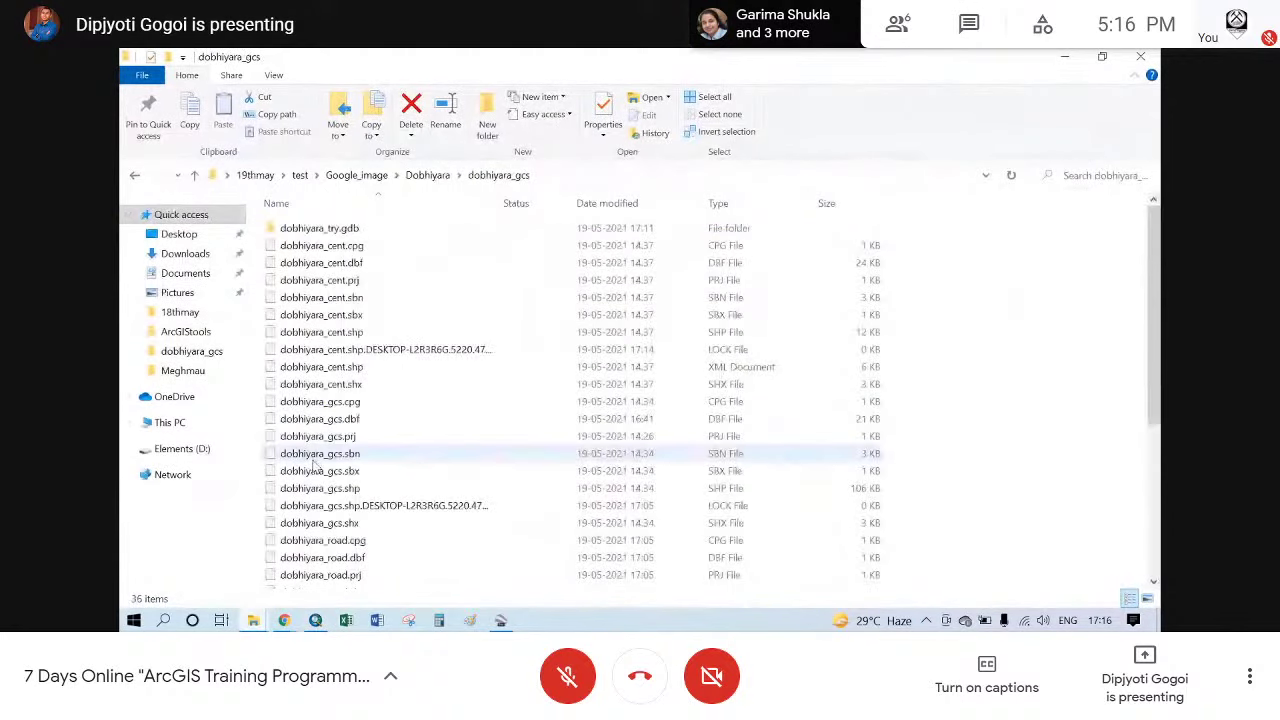
scroll(320, 450, down, 5)
double_click(290, 563)
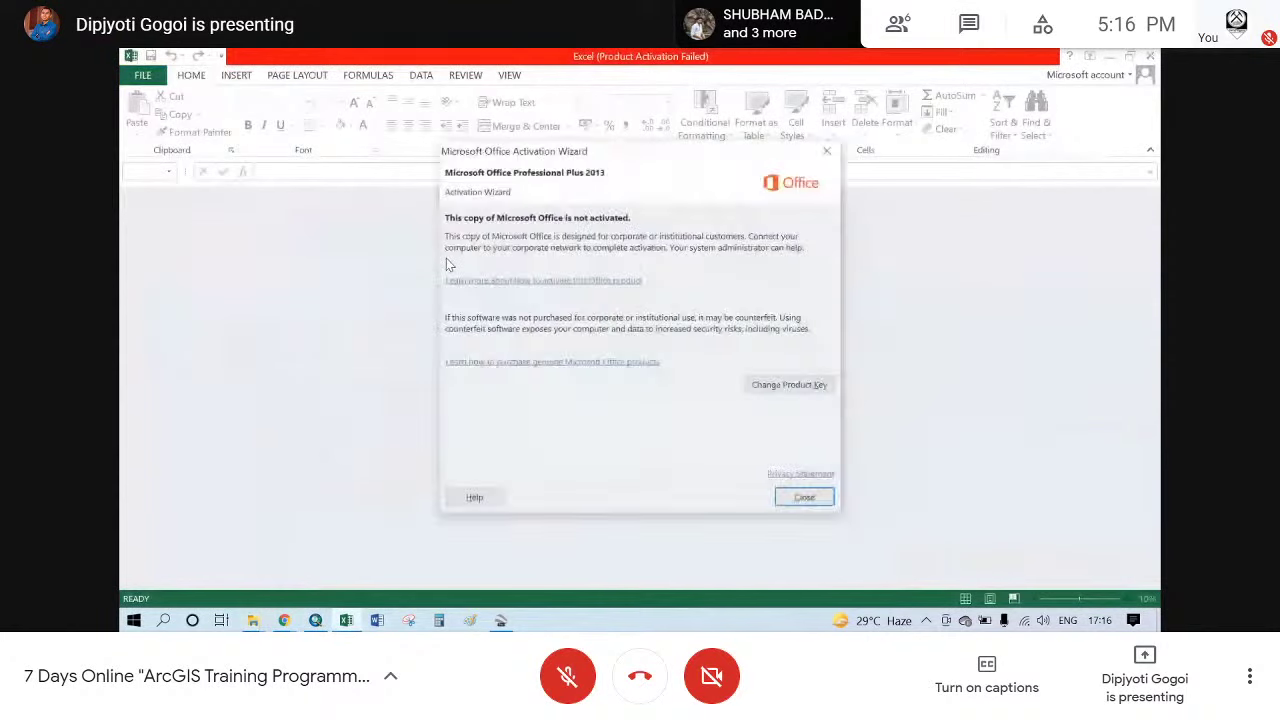
click(828, 150)
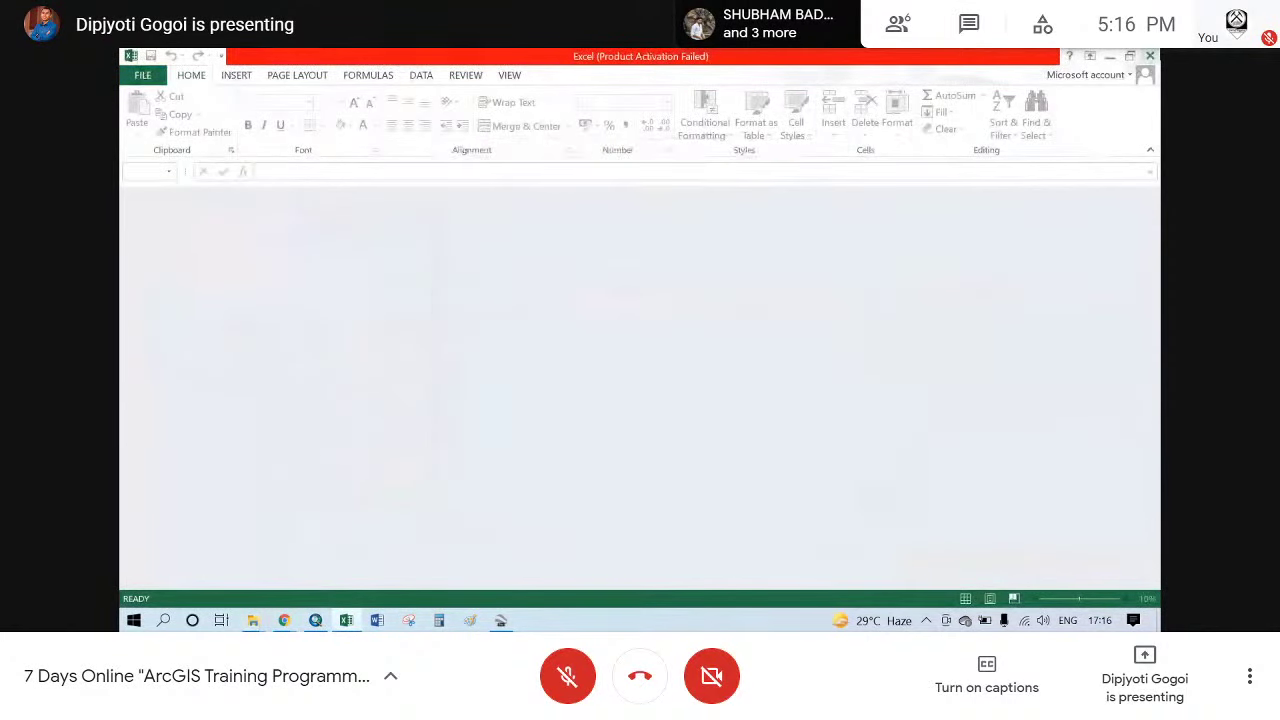
click(1150, 56)
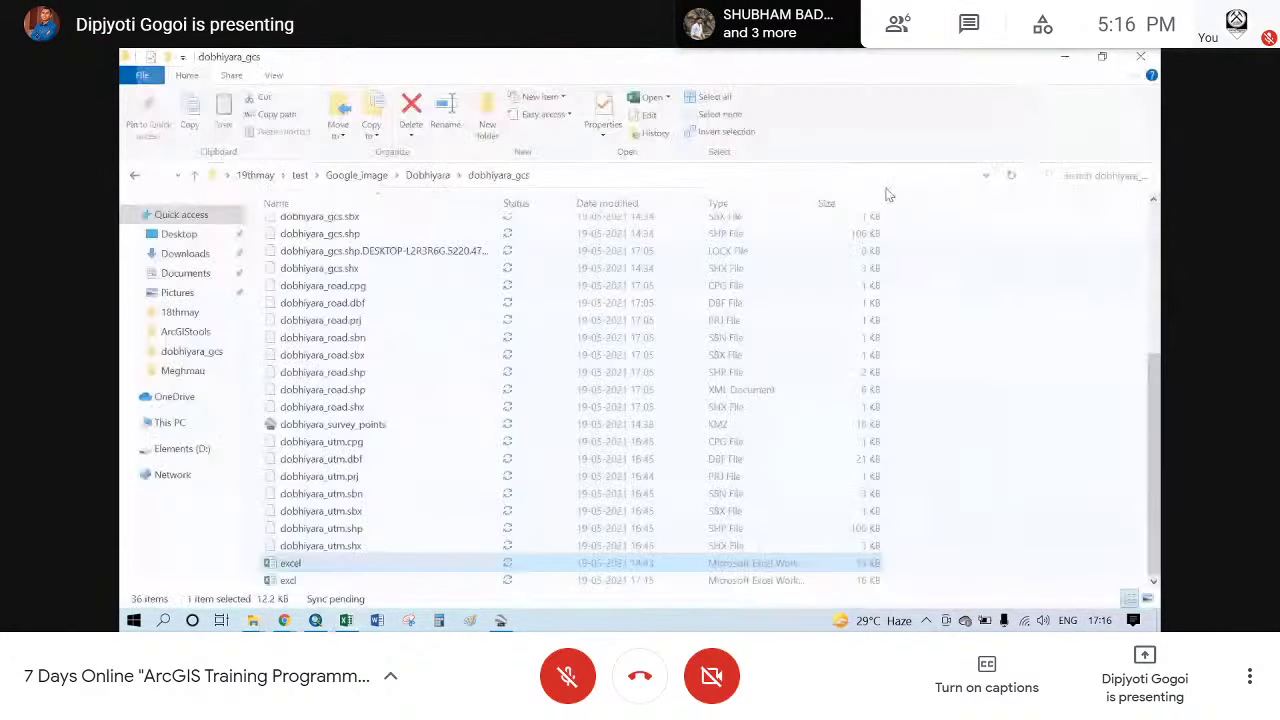
click(1063, 56)
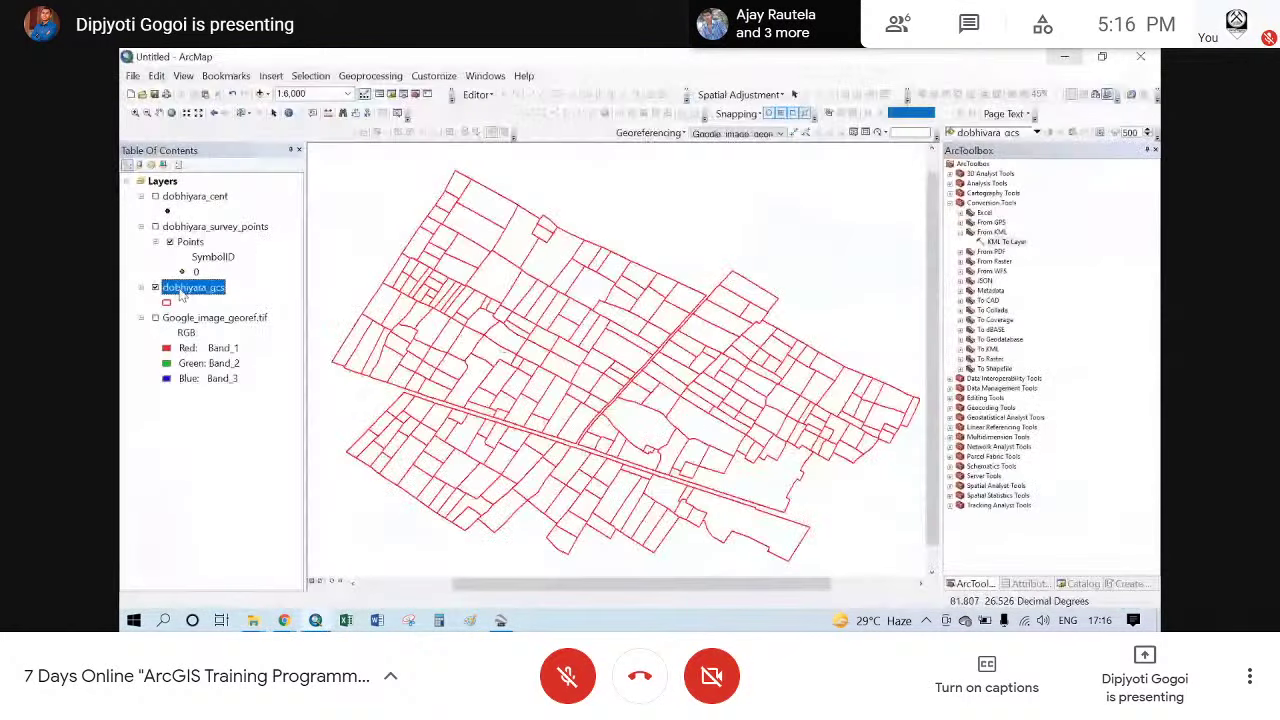
right_click(182, 294)
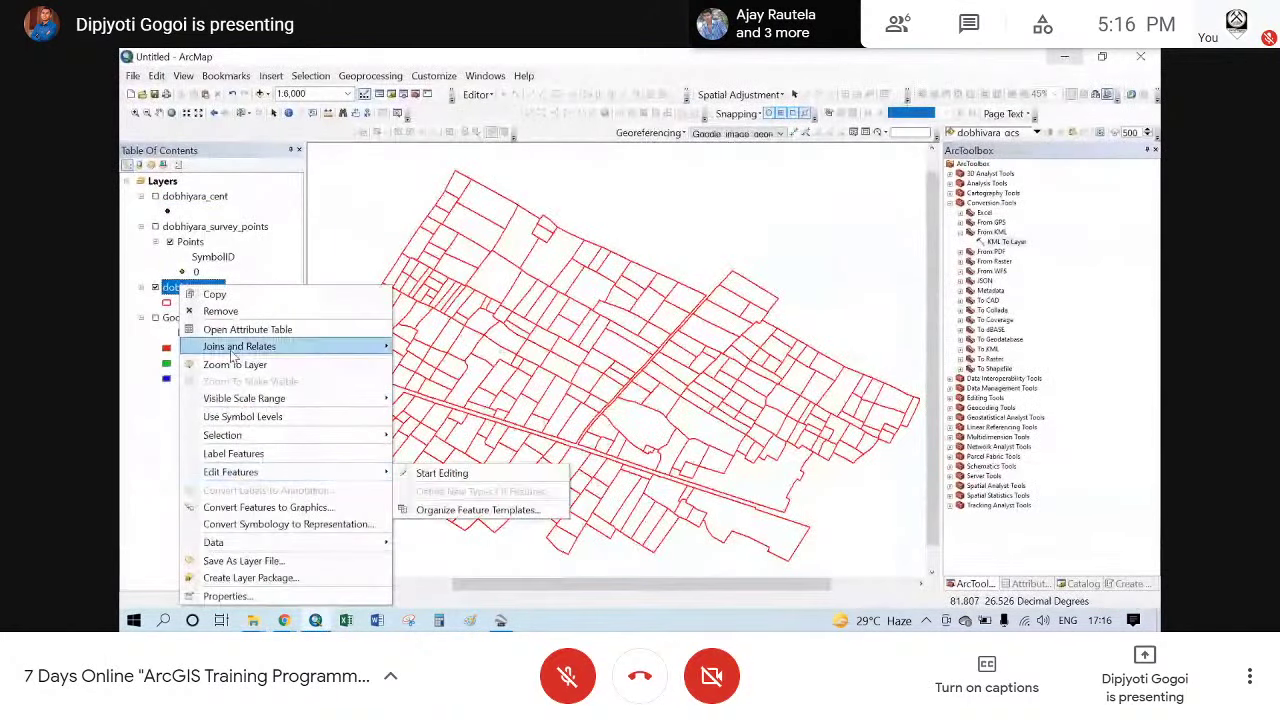
mouse_move(232, 349)
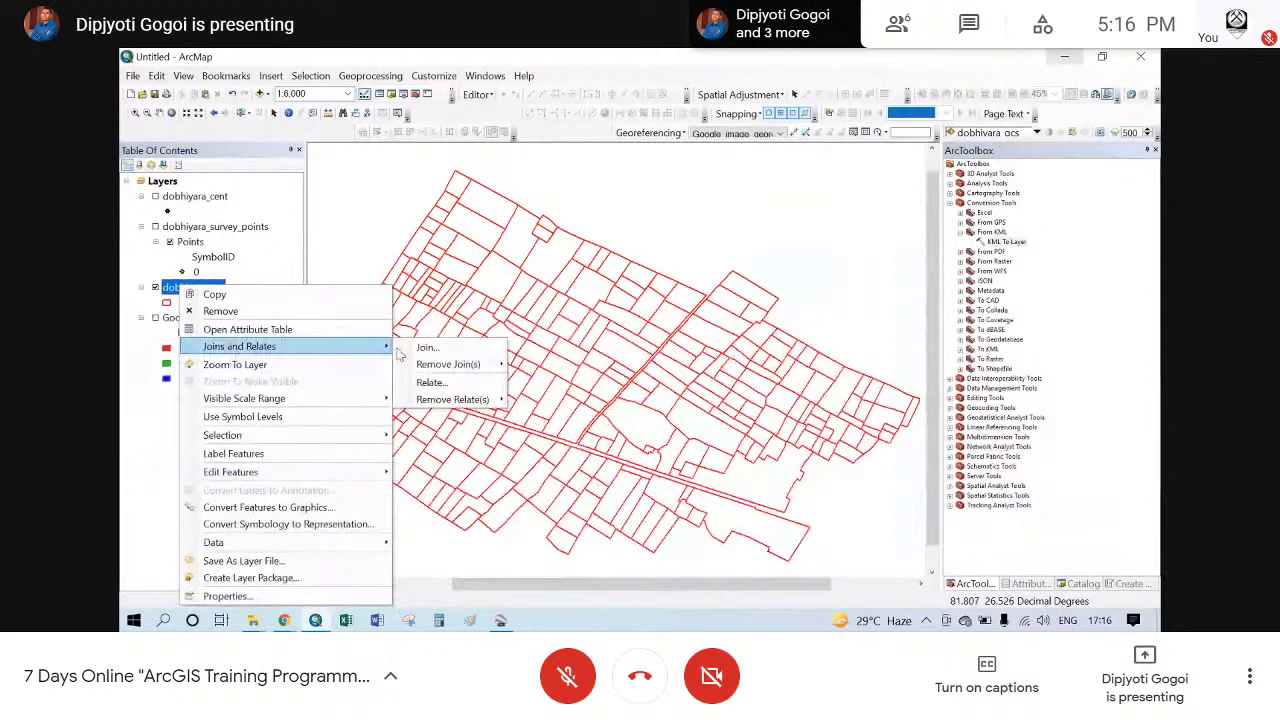
click(427, 348)
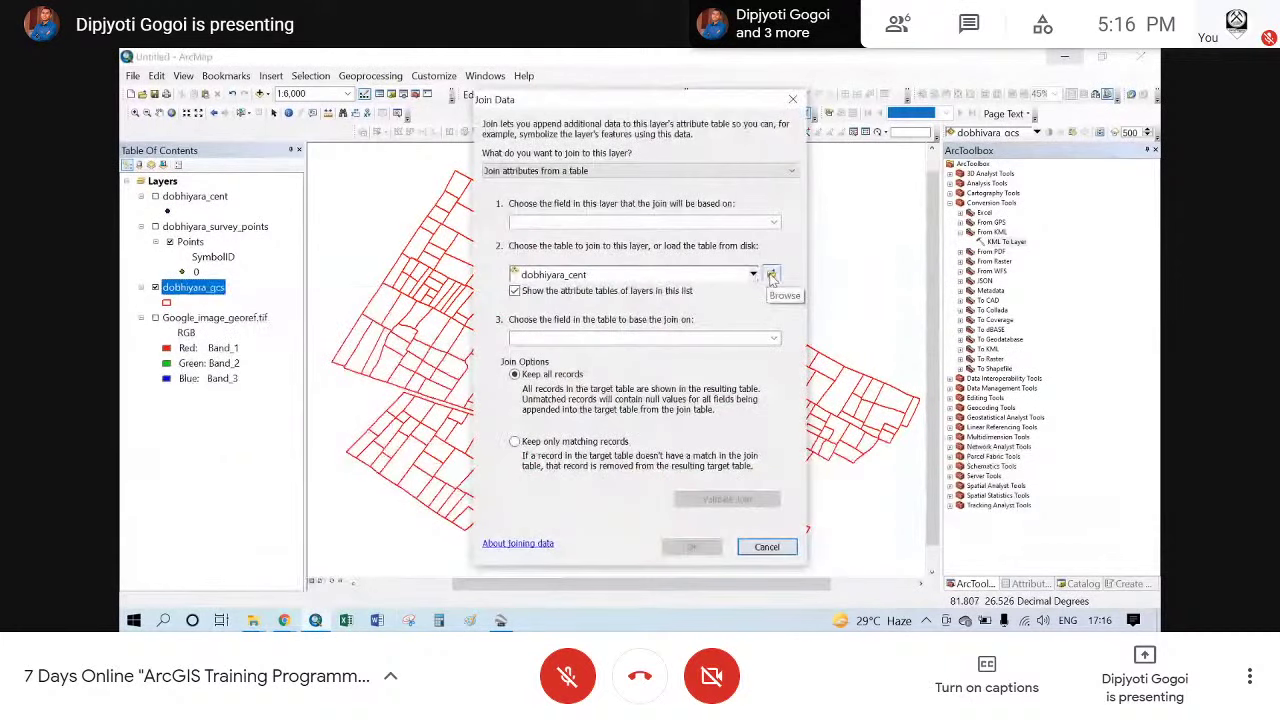
click(772, 276)
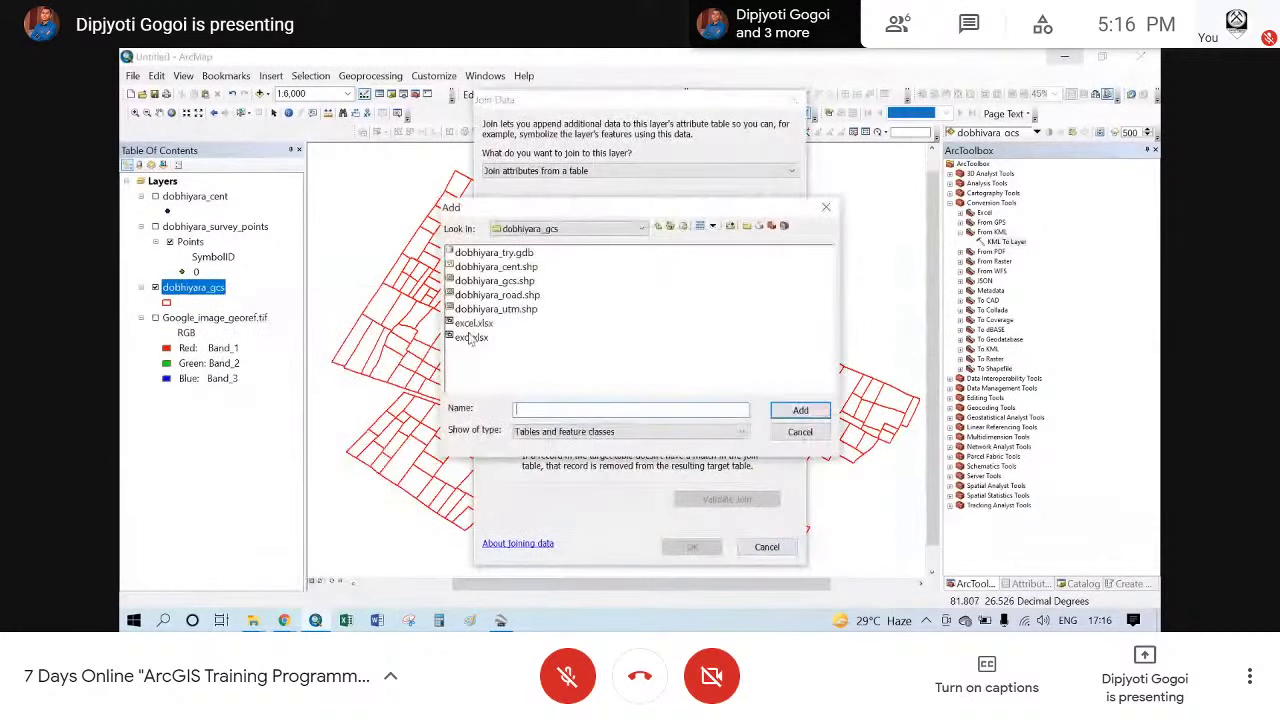
click(472, 326)
click(800, 410)
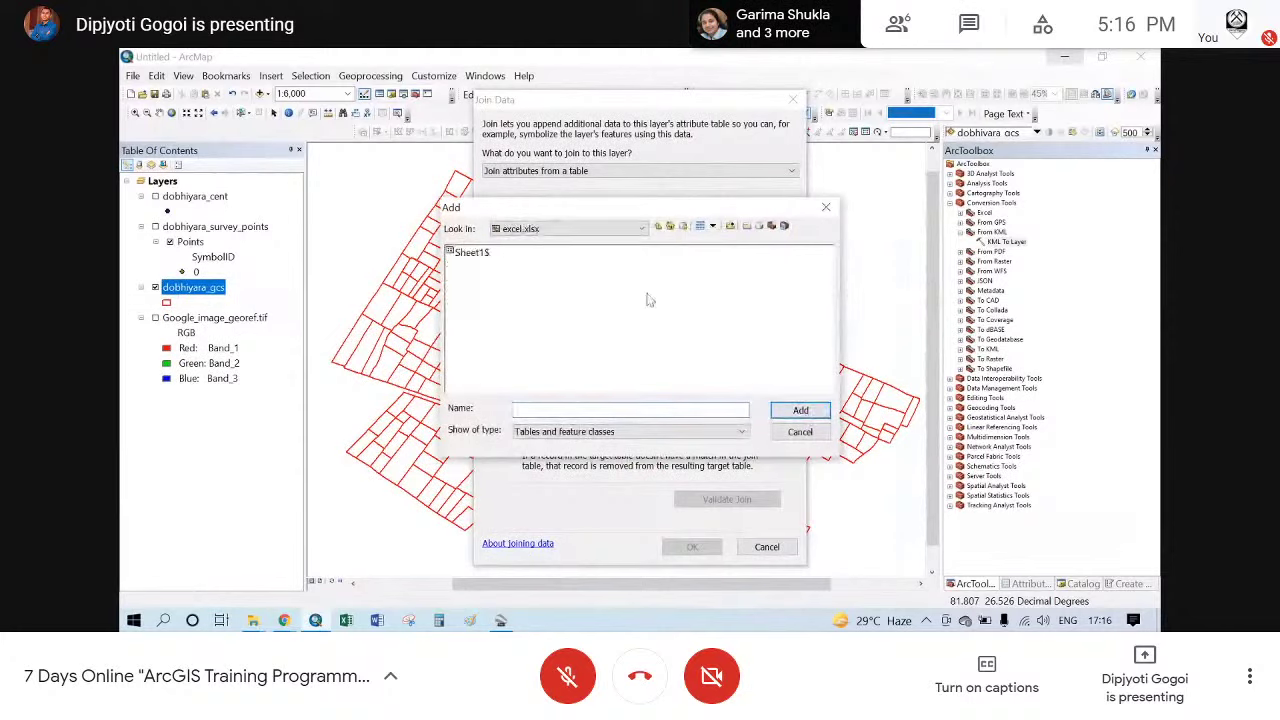
click(468, 254)
click(804, 415)
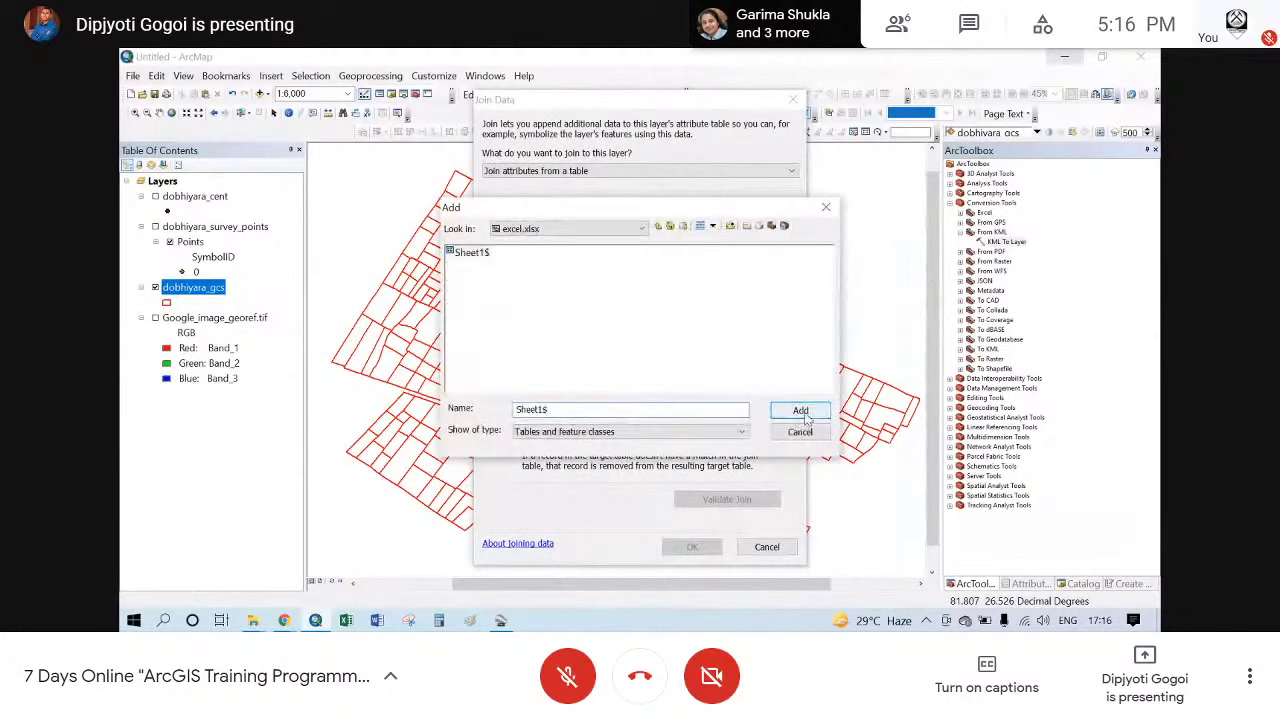
click(640, 222)
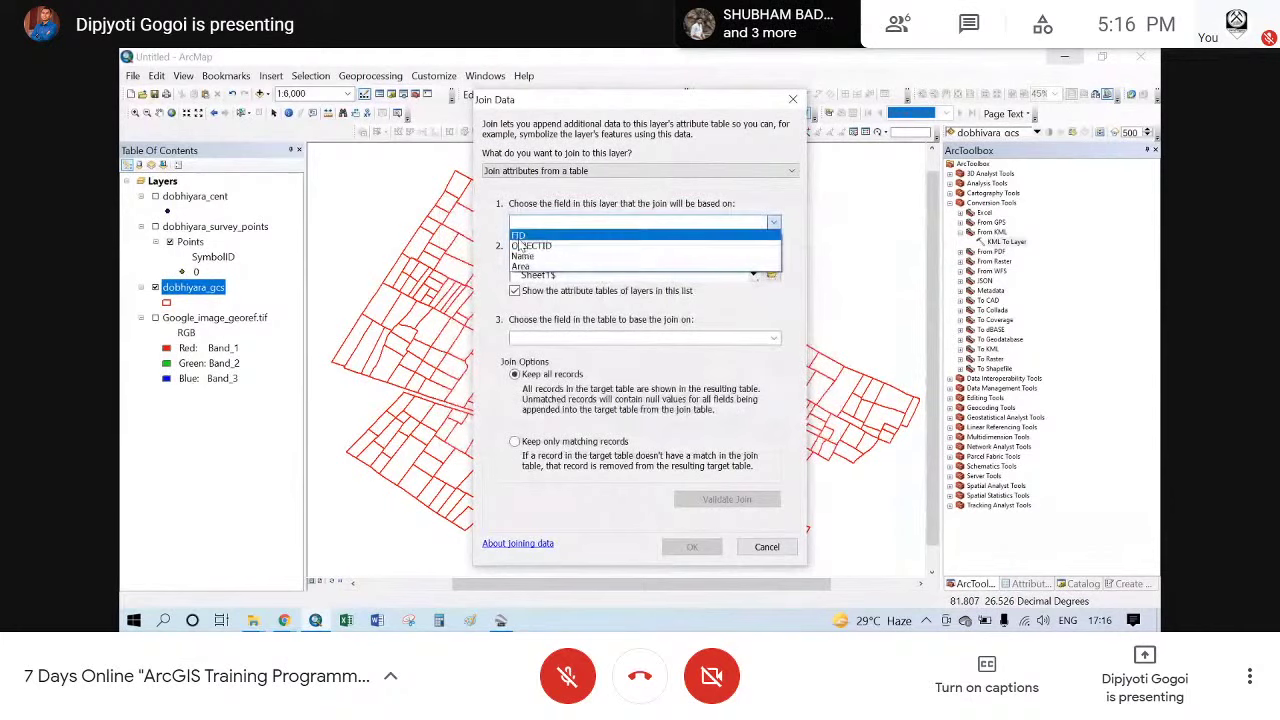
click(525, 235)
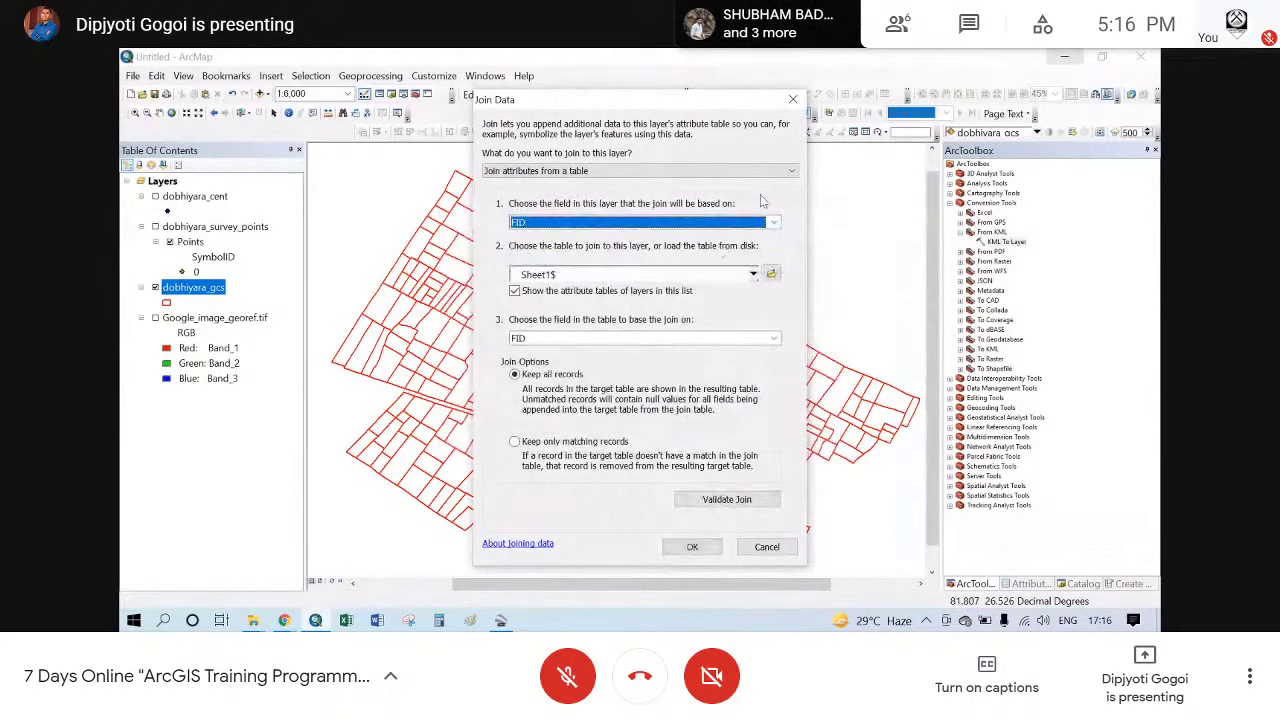
click(793, 101)
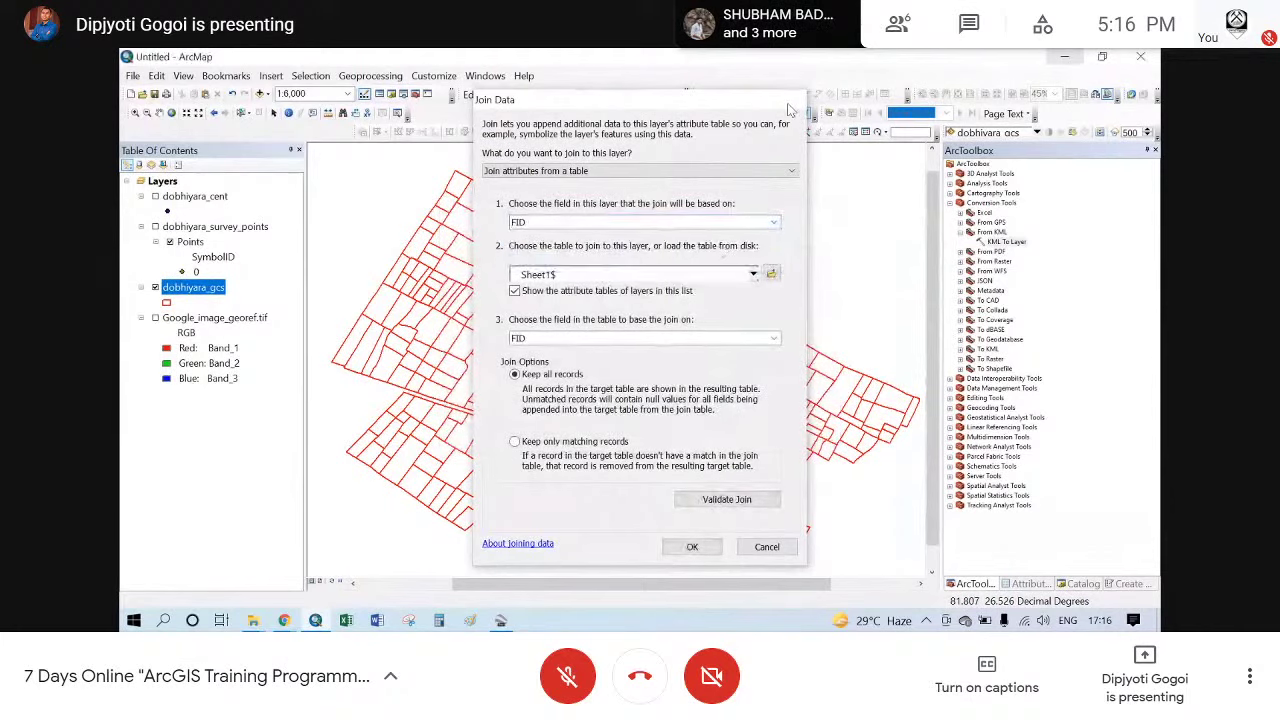
- Examine the fields in the attribute tables of dobhiyara_gcs and dobhiyara_cent to find a common join field
right_click(185, 287)
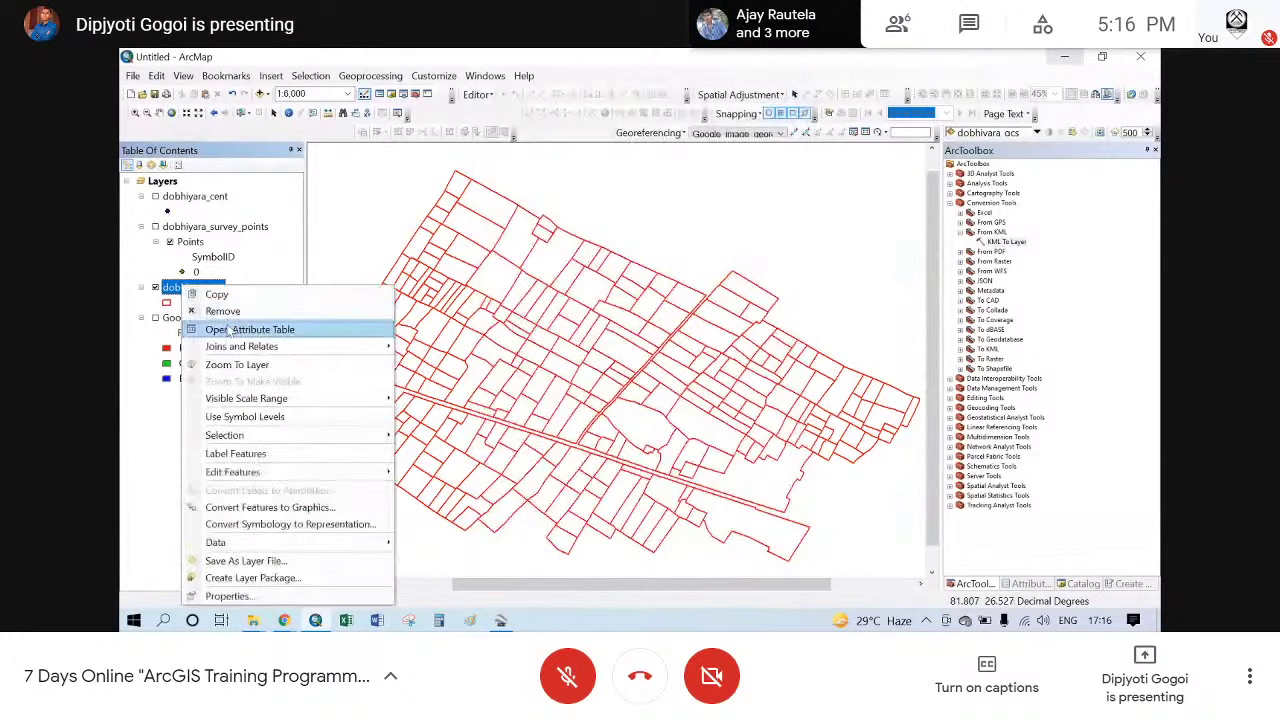
click(229, 330)
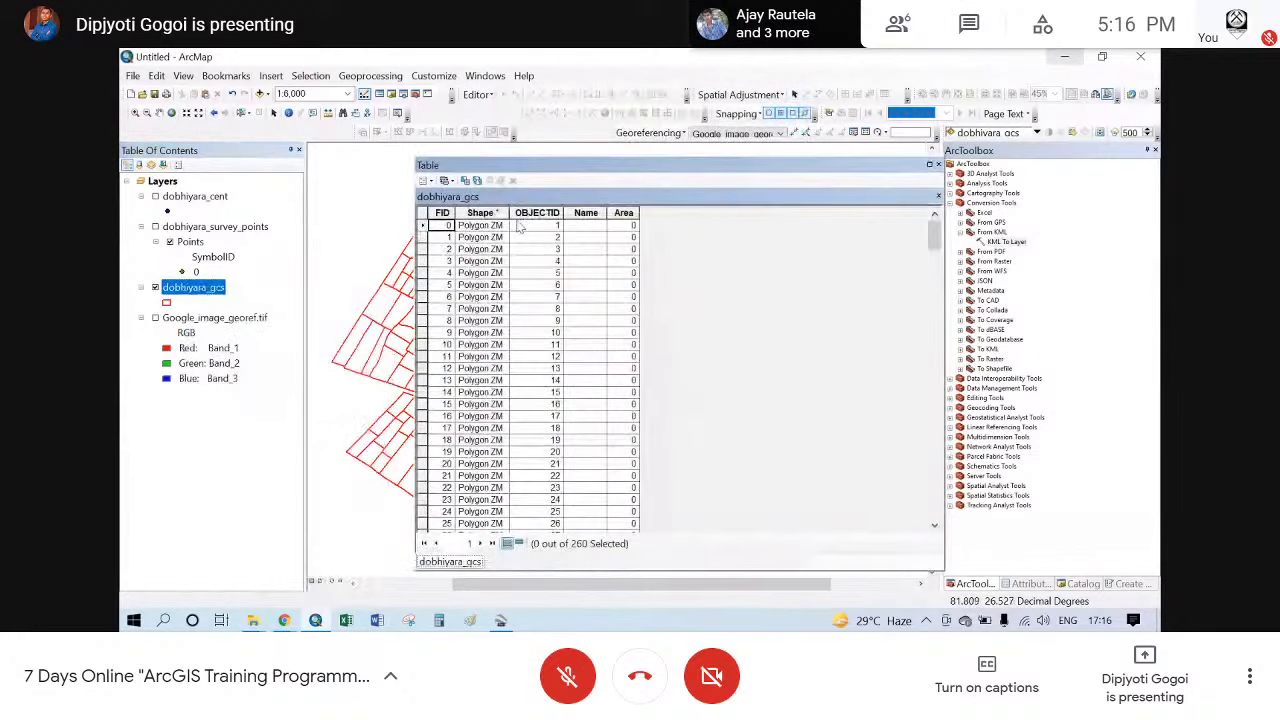
click(939, 165)
right_click(195, 287)
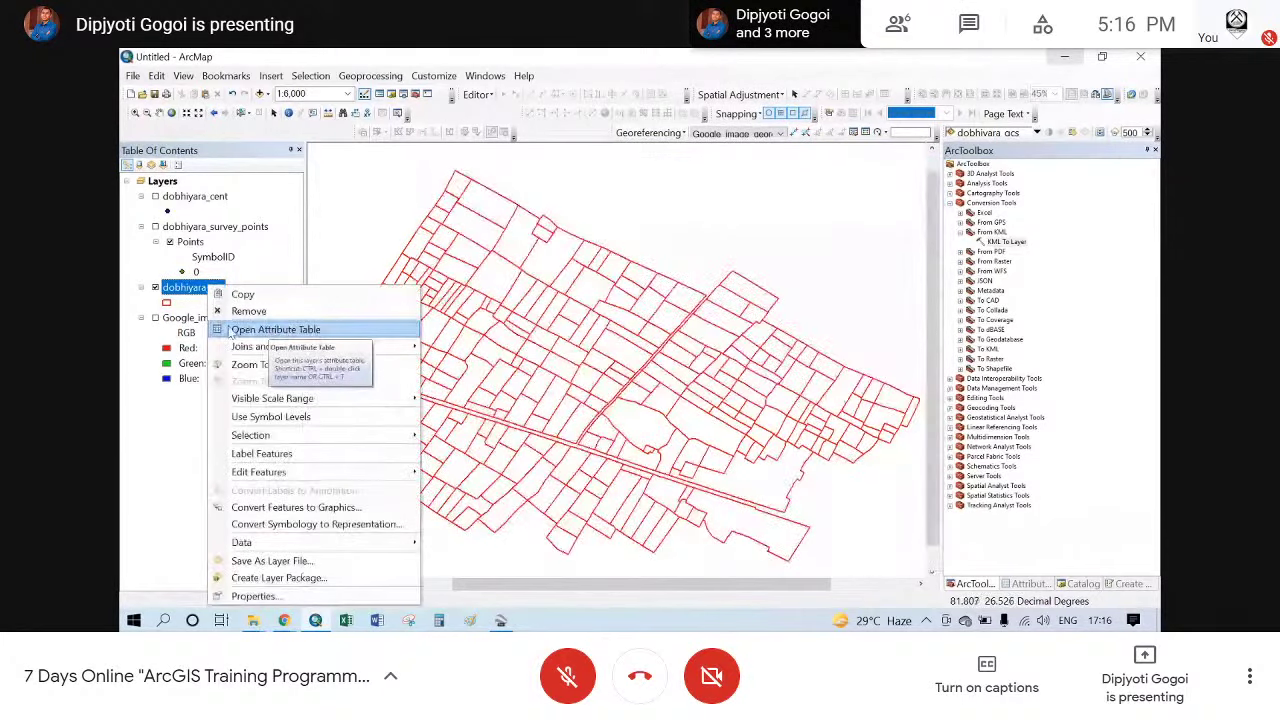
click(184, 199)
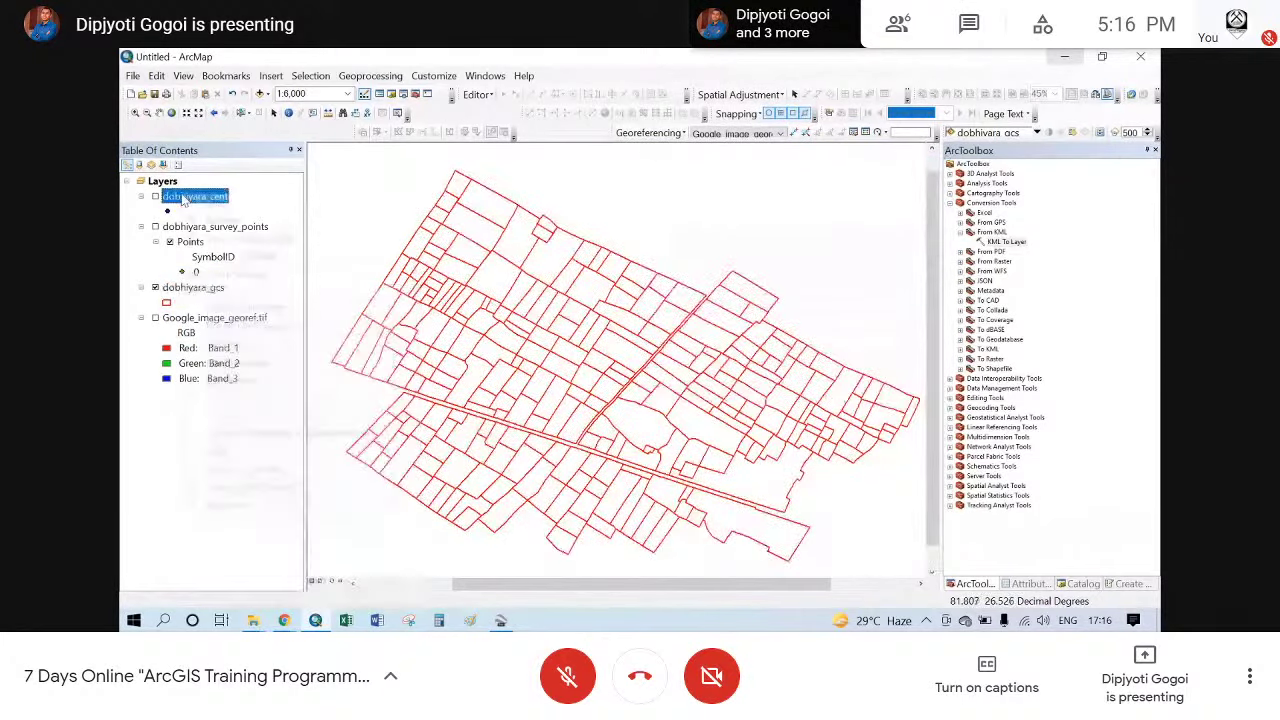
right_click(184, 199)
click(248, 240)
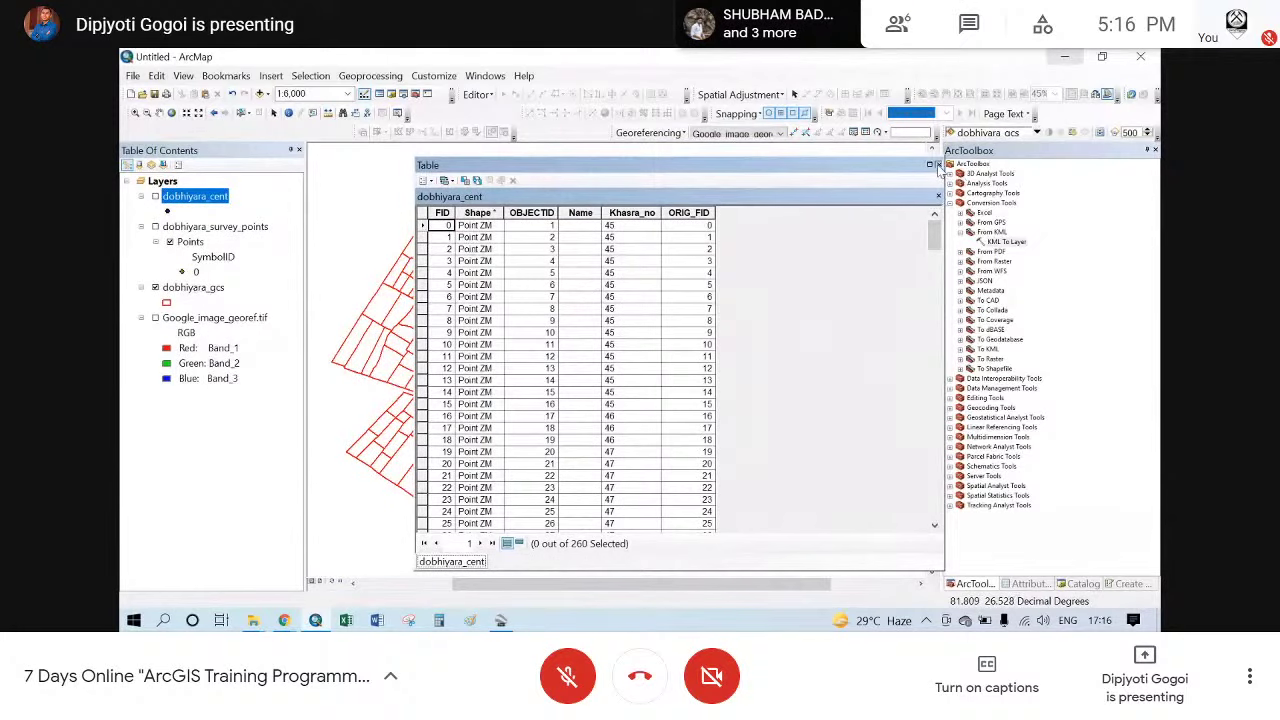
click(938, 166)
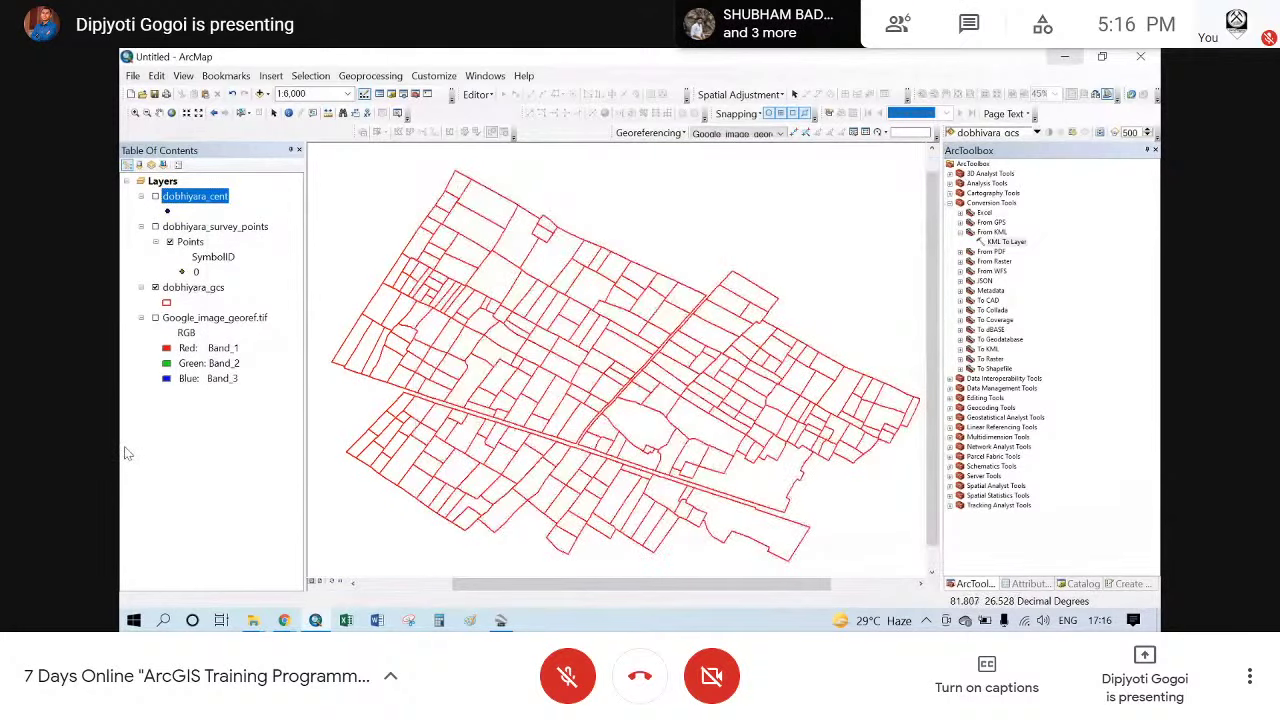
- Start an attribute join on the dobhiyara_gcs layer, using Sheet1$ from excel.xlsx as the table to join
right_click(200, 287)
mouse_move(280, 350)
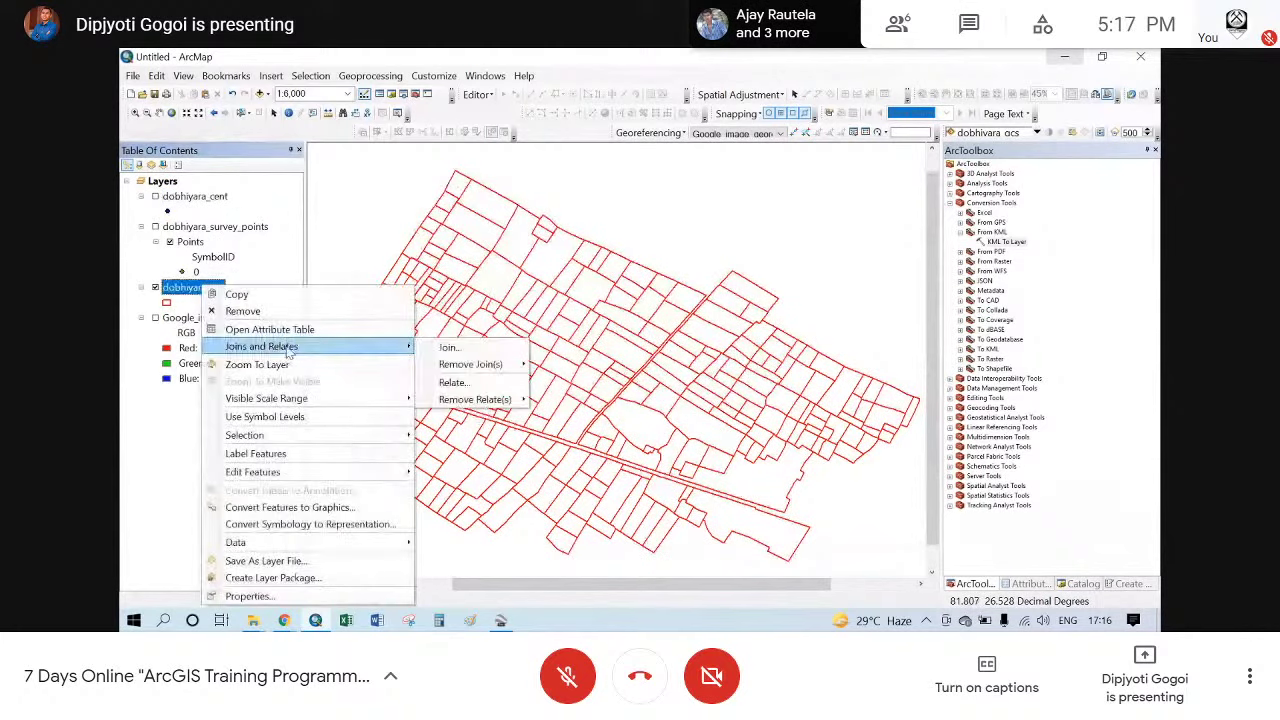
click(486, 350)
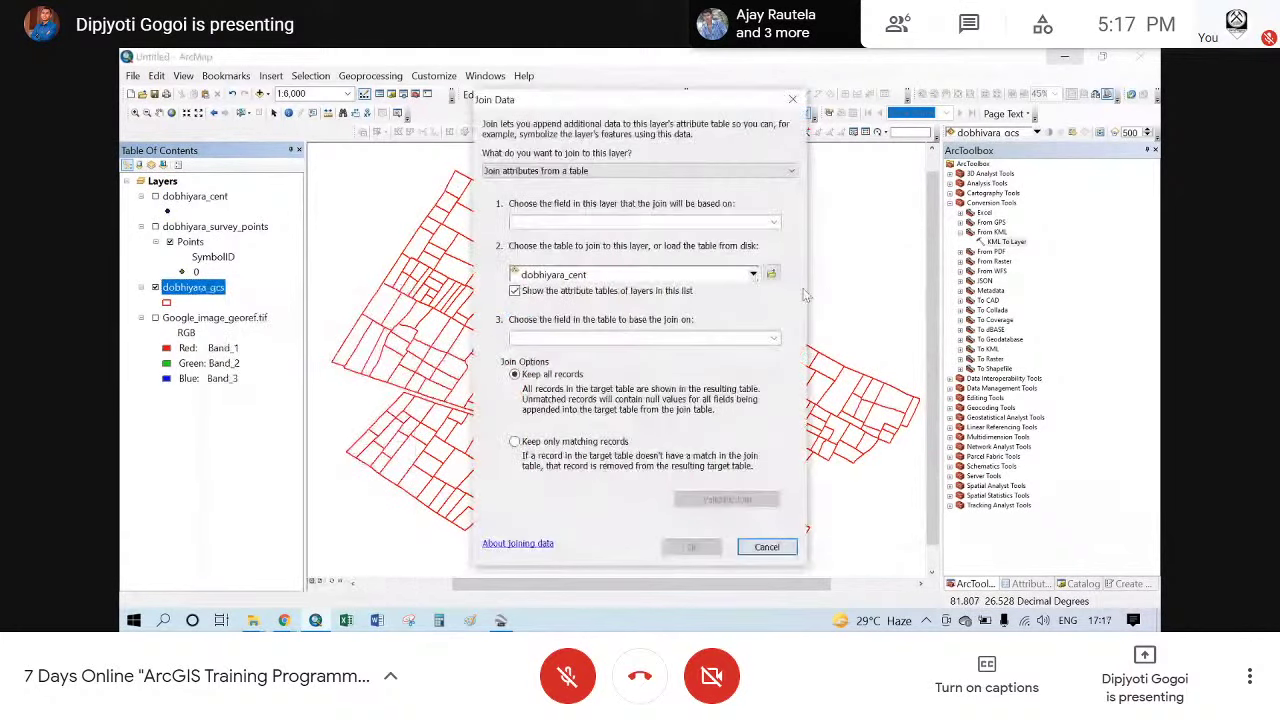
click(771, 273)
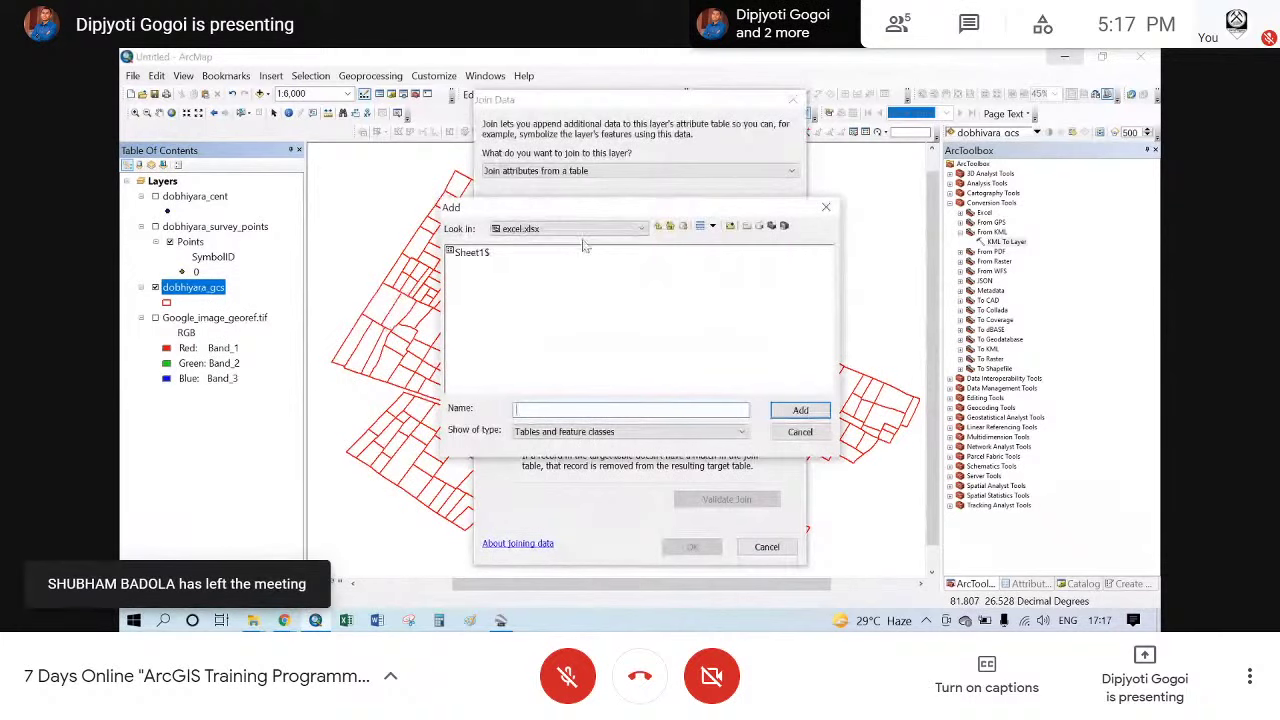
click(549, 229)
click(487, 285)
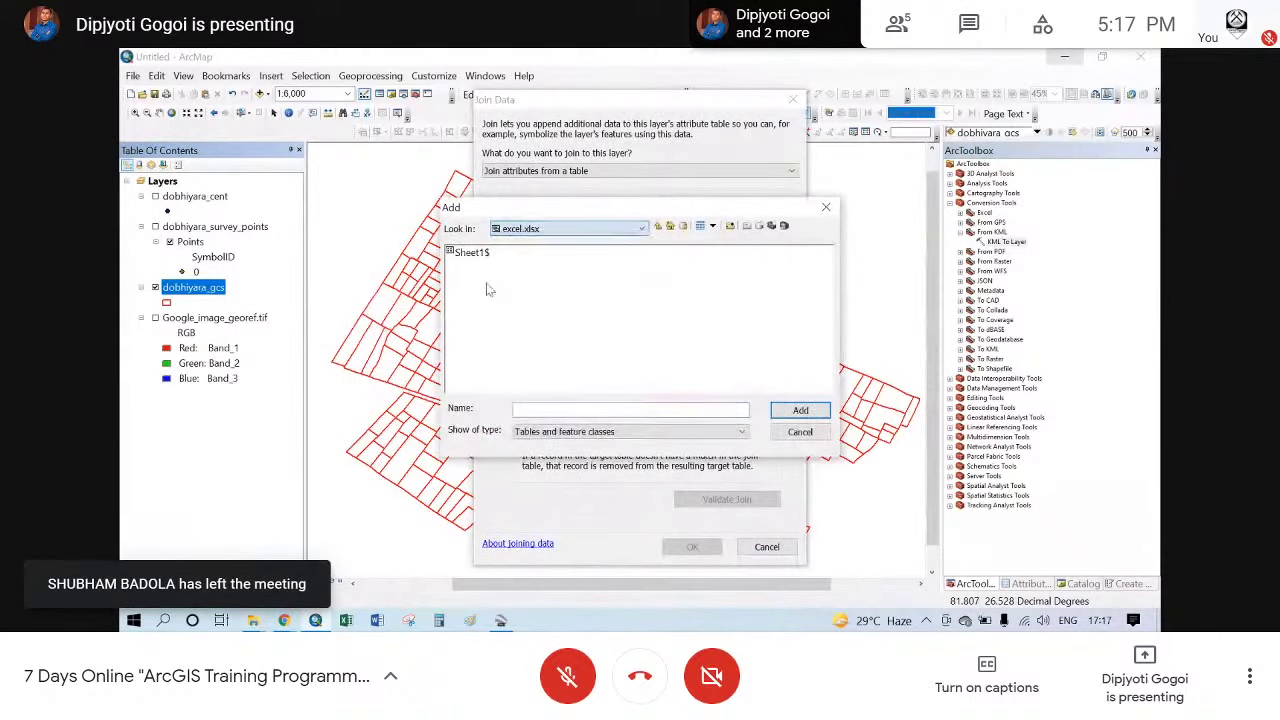
double_click(474, 255)
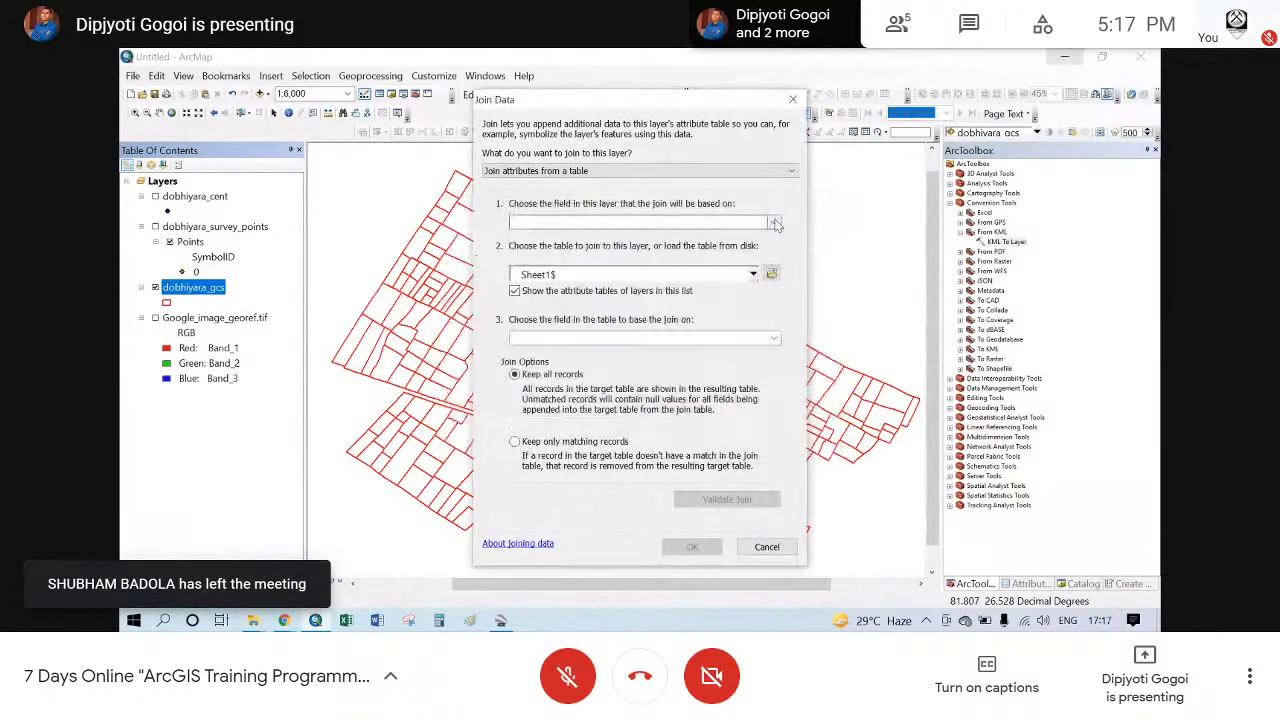
- Base the join on the FID field in both the layer and the sheet, validate it, and apply it keeping all records
click(774, 222)
click(530, 234)
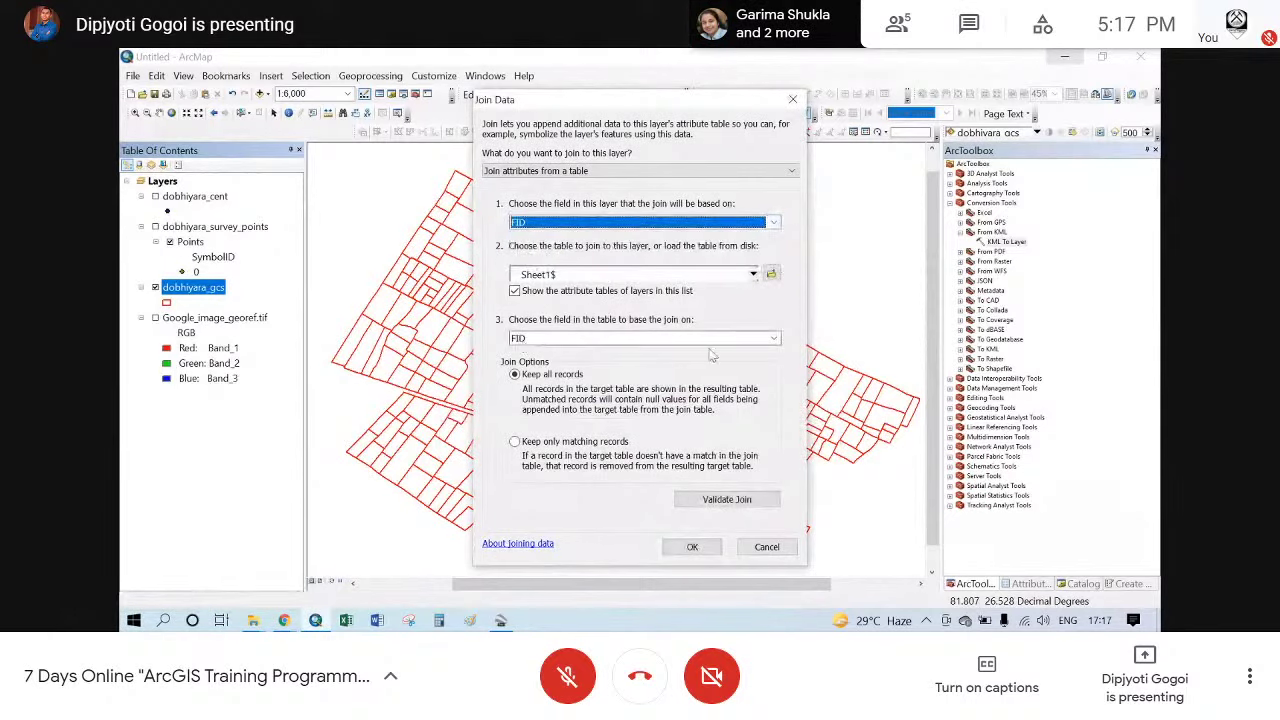
click(736, 497)
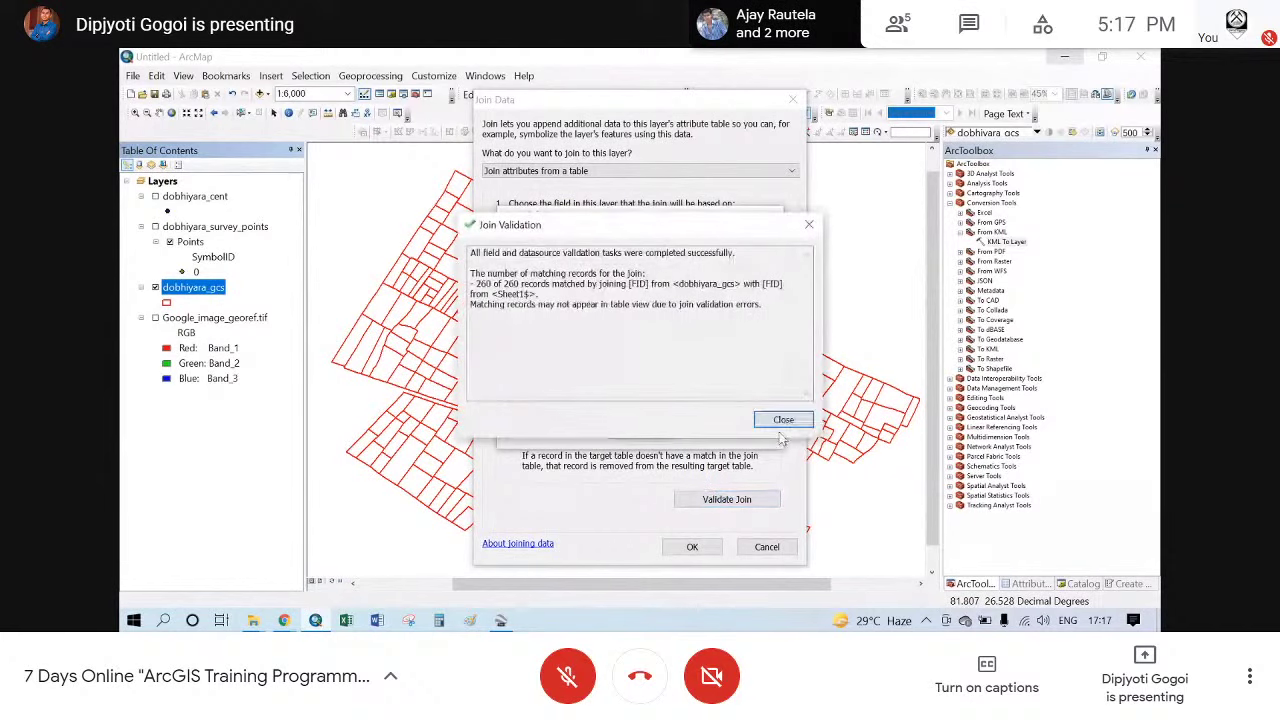
click(780, 423)
click(694, 550)
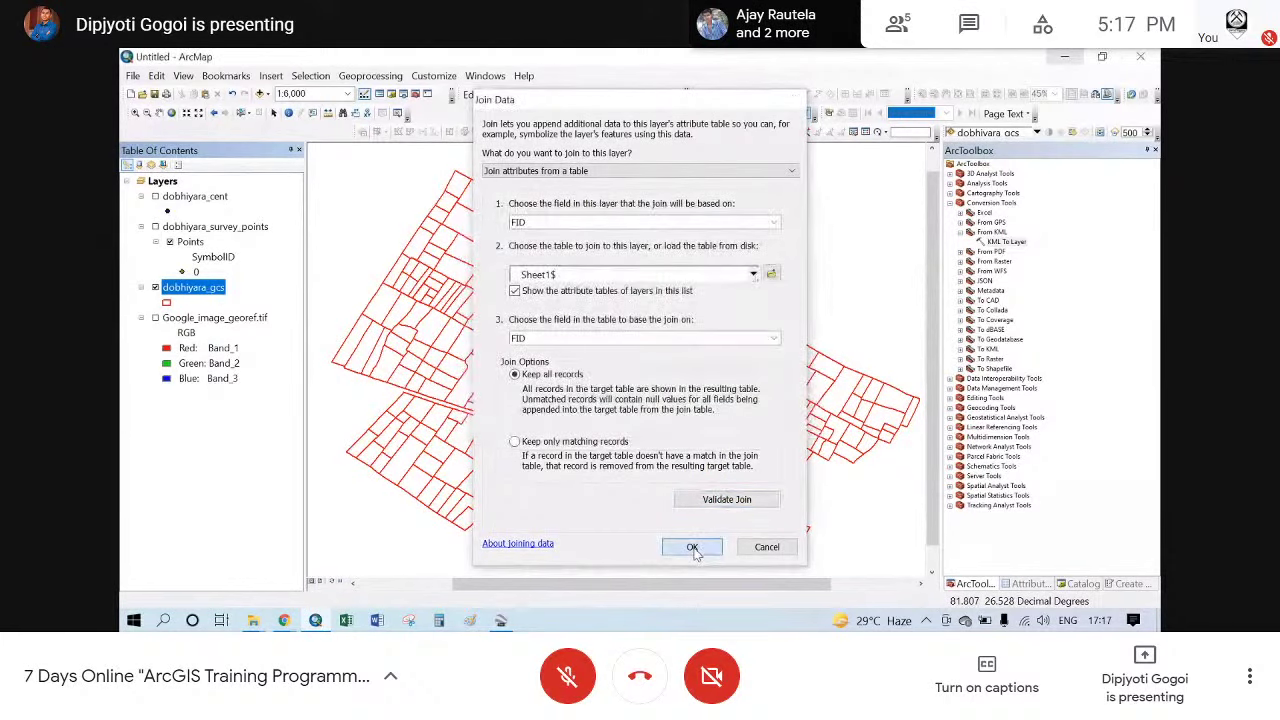
- Open the dobhiyara_gcs attribute table to review the joined fields, and view a western parcel placemark's attributes in Google Earth Pro
right_click(200, 295)
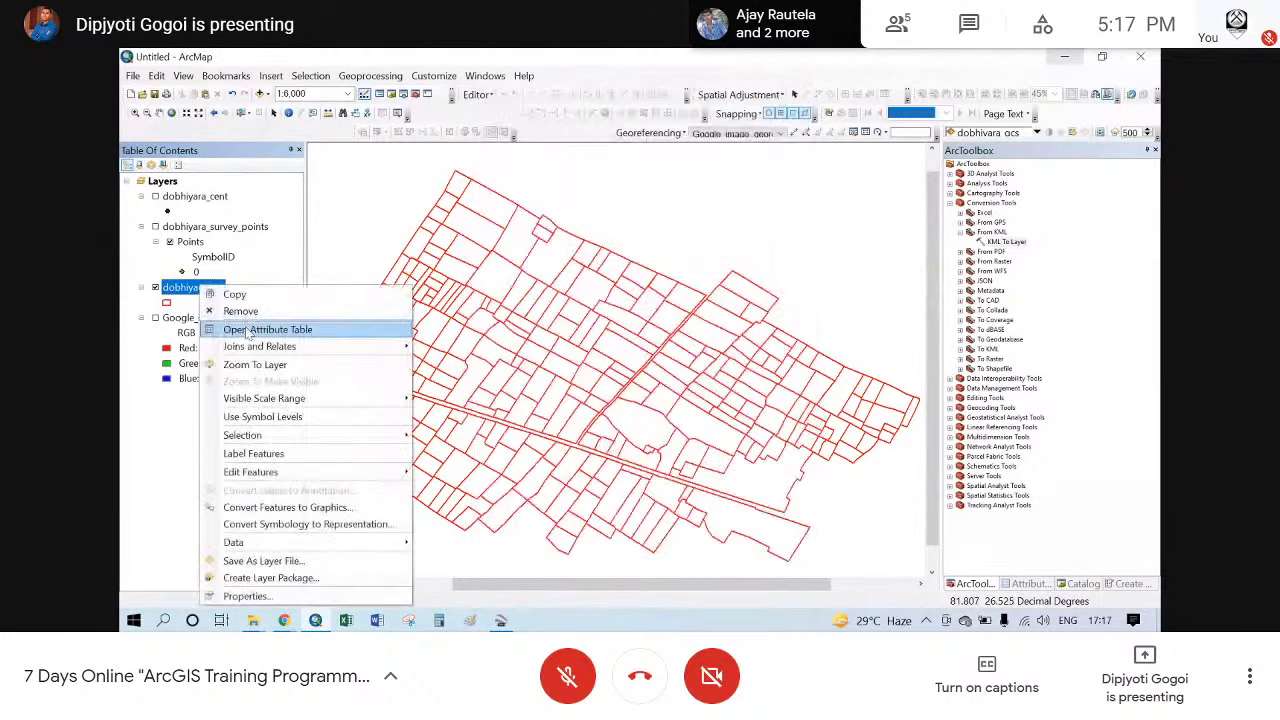
click(240, 329)
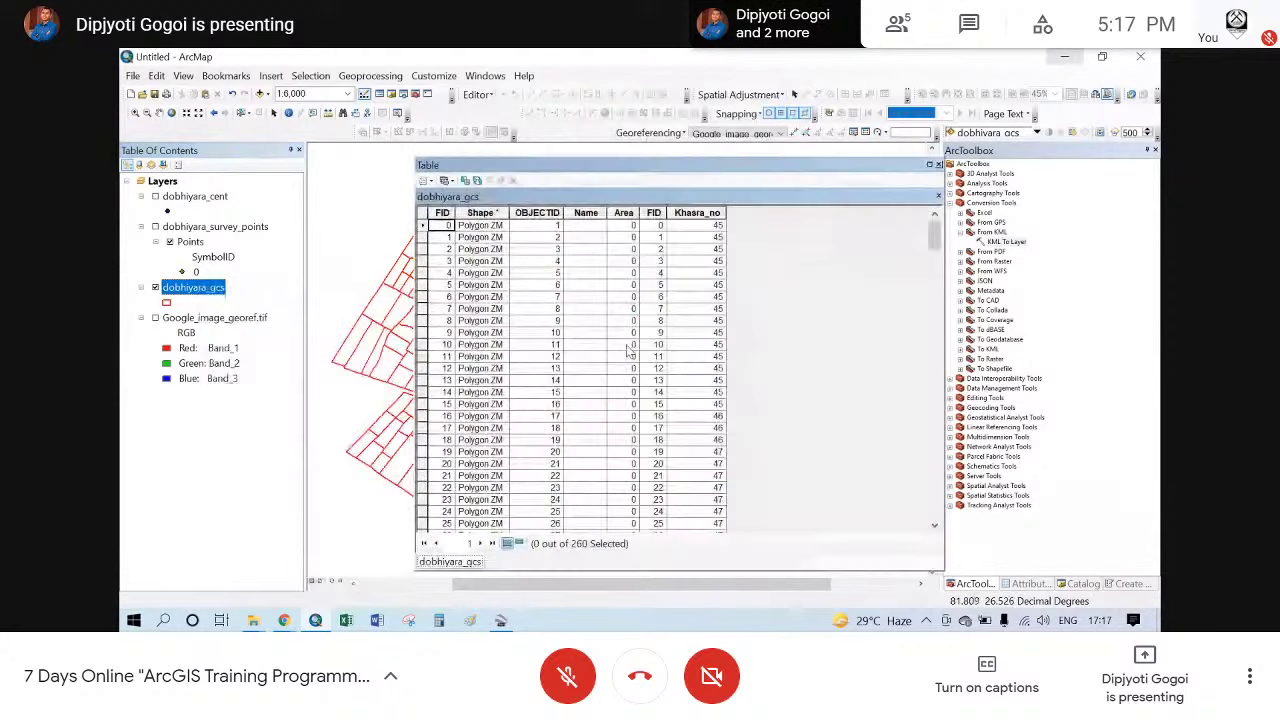
click(499, 621)
scroll(461, 266, up, 3)
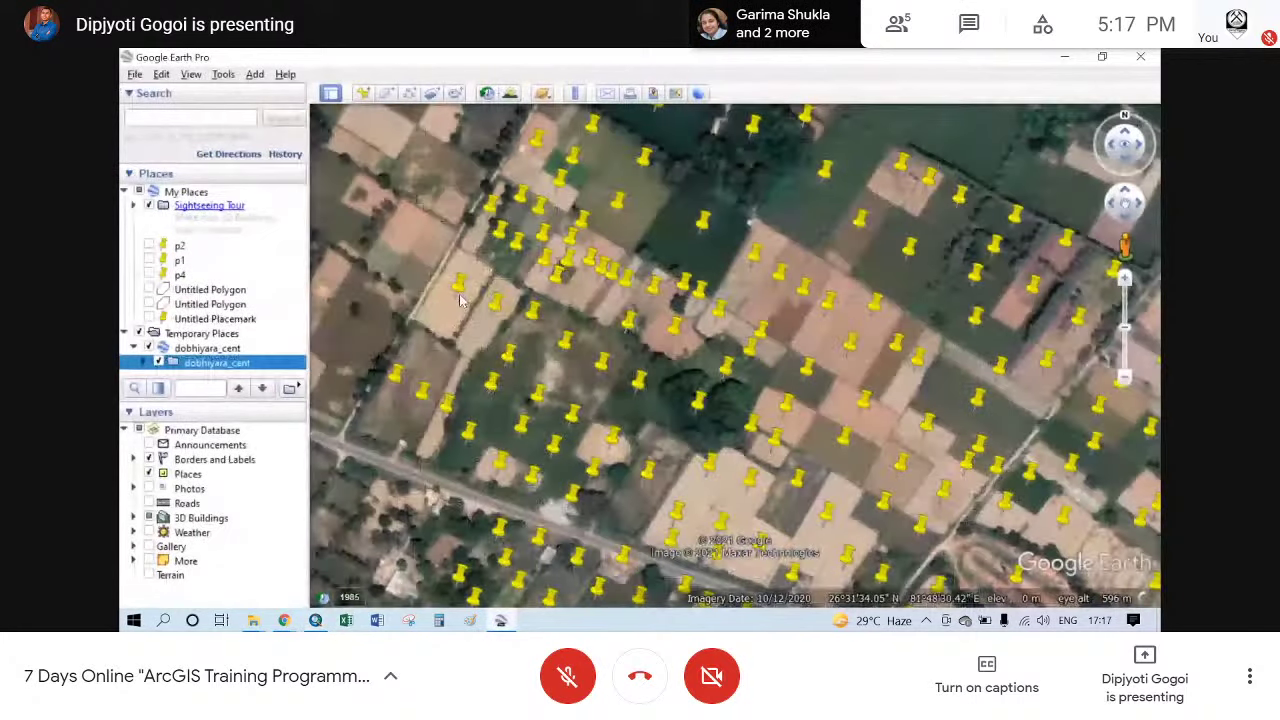
click(460, 286)
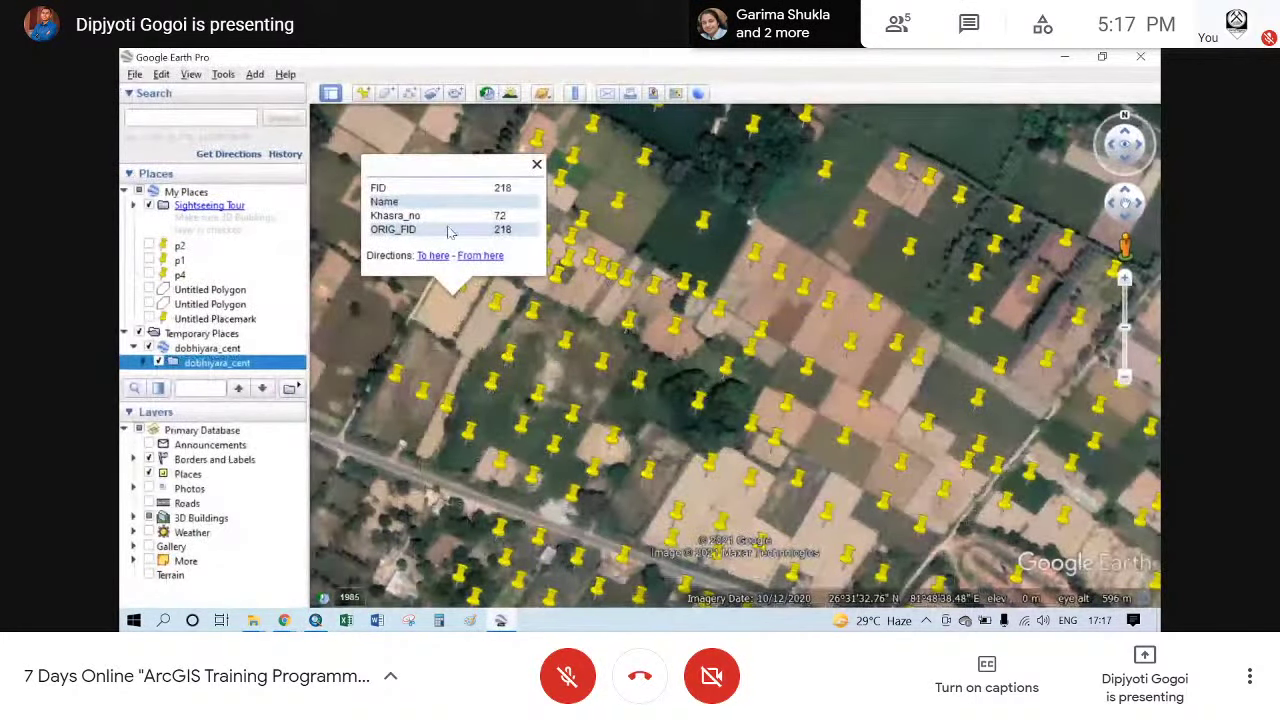
- Switch back to ArcMap and identify the matching western parcel in dobhiyara_gcs to compare its FID and Khasra_no
click(317, 620)
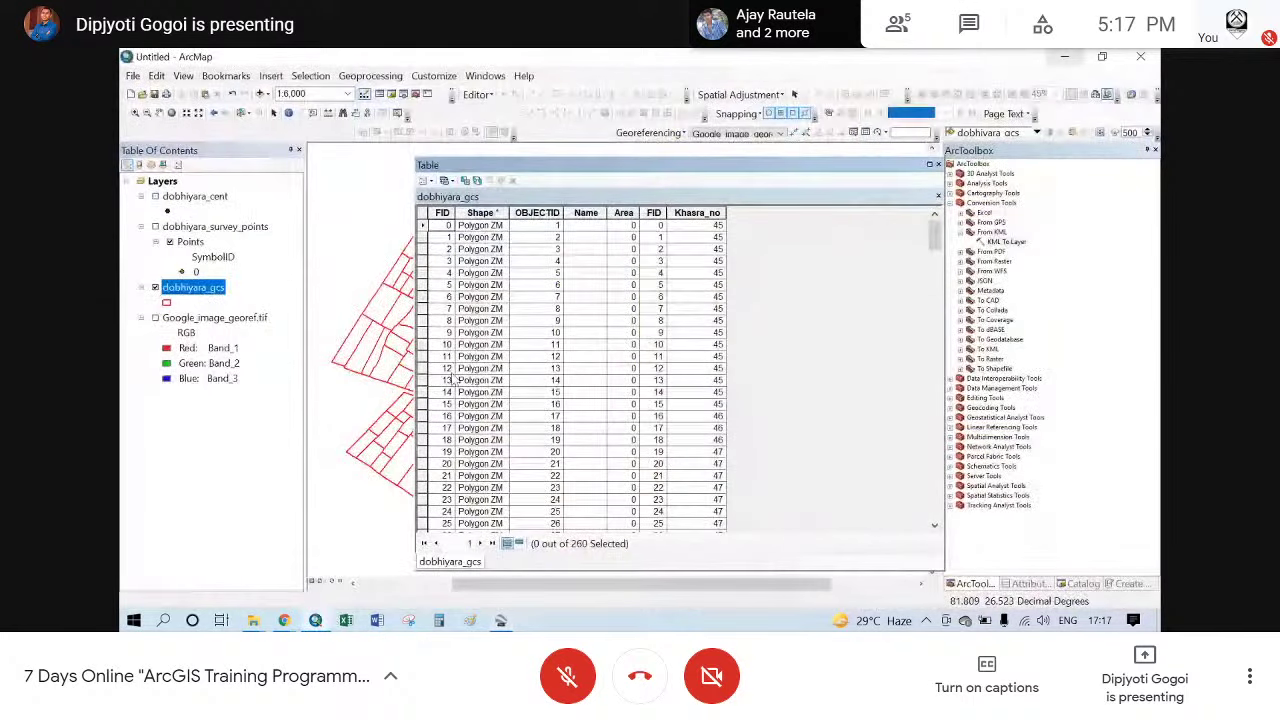
drag(540, 165, 695, 166)
scroll(394, 352, down, 3)
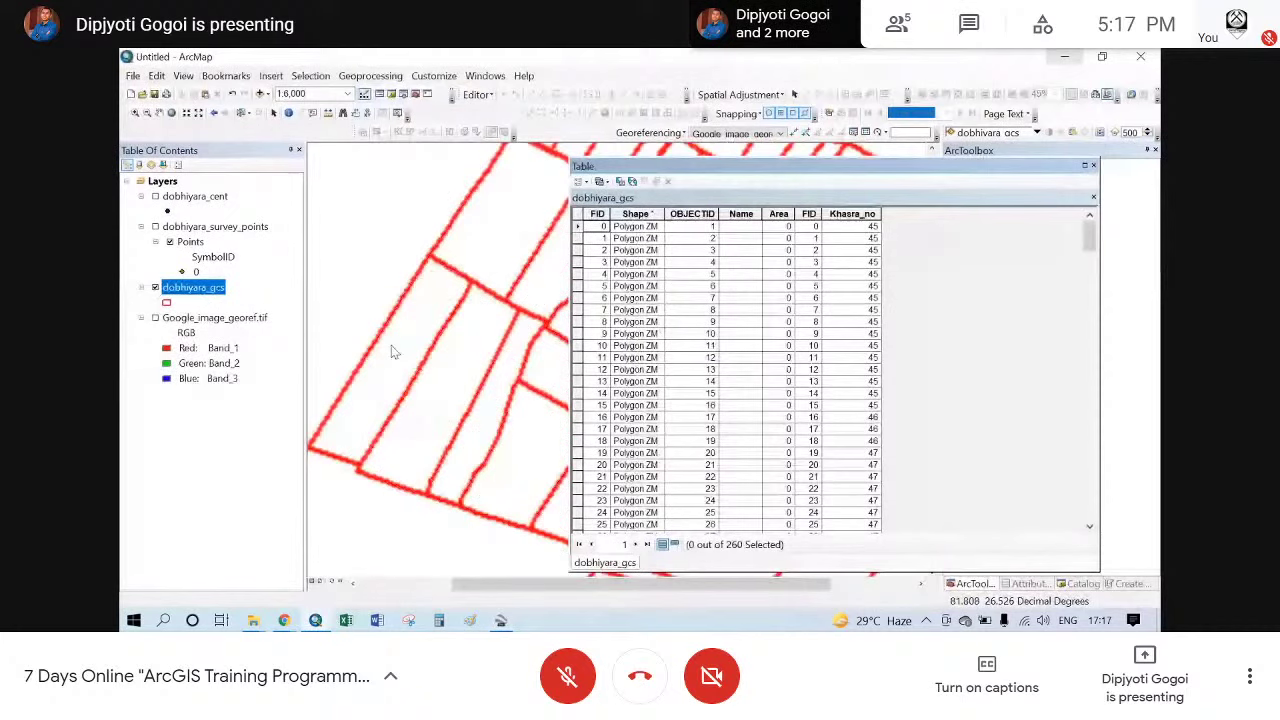
click(423, 320)
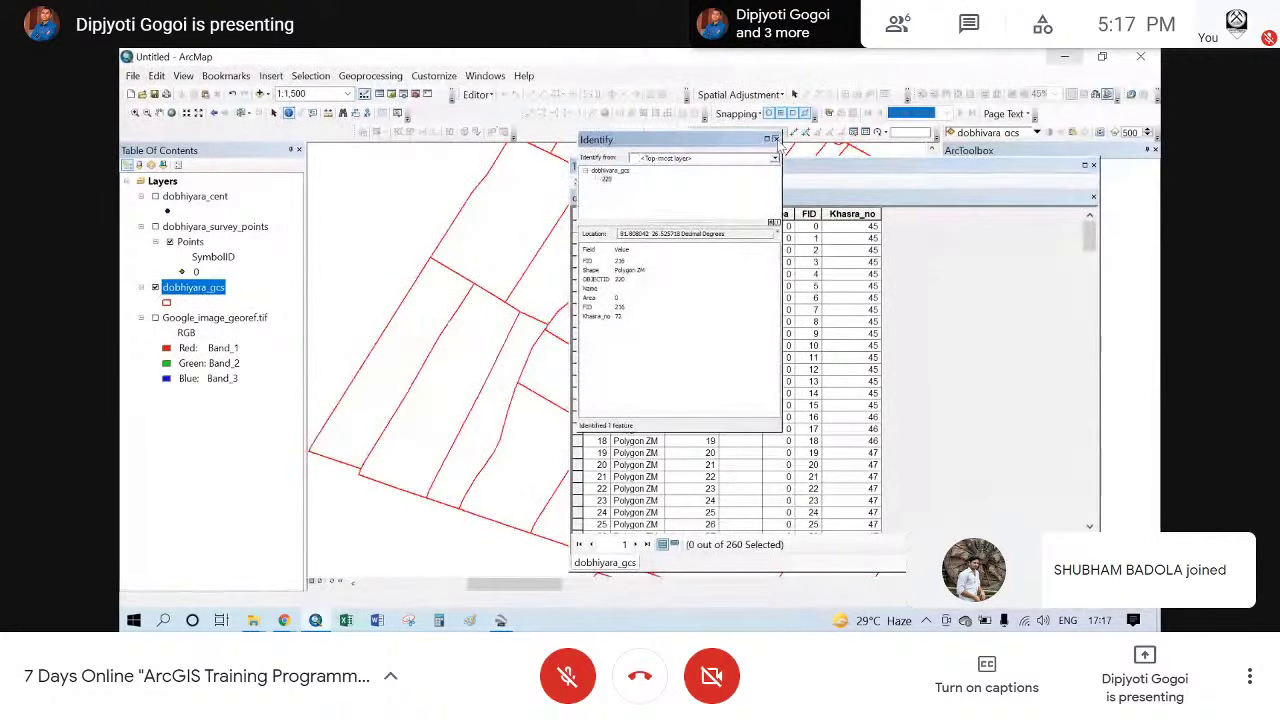
click(775, 140)
drag(624, 166, 600, 162)
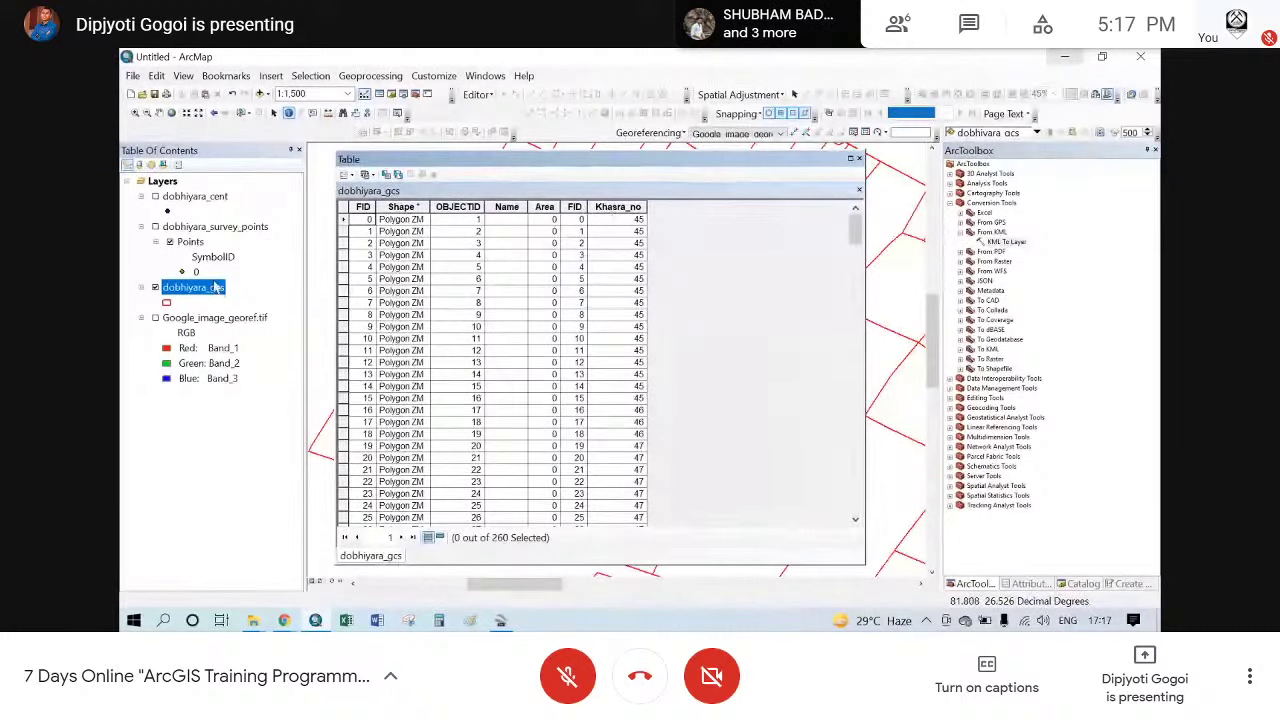
- Start exporting all features of the dobhiyara_gcs layer and choose the surveypoints folder inside Dobhiyara as the save location
right_click(210, 289)
mouse_move(245, 542)
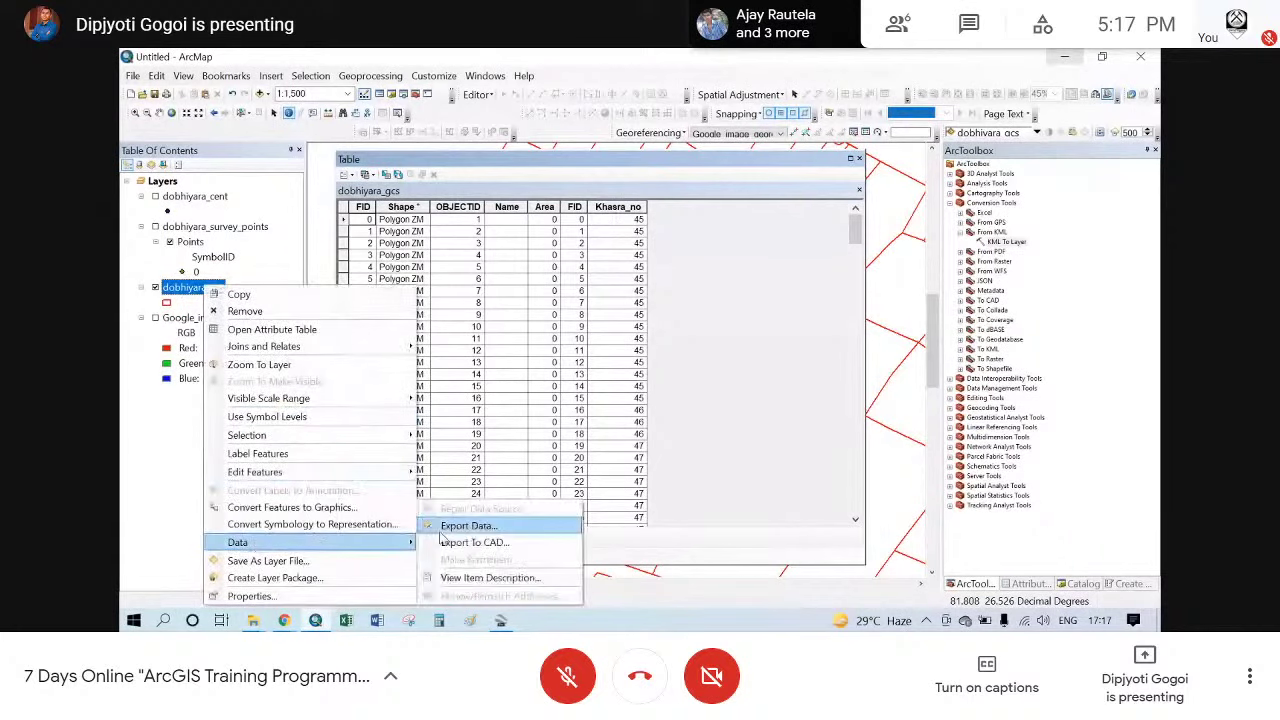
click(470, 523)
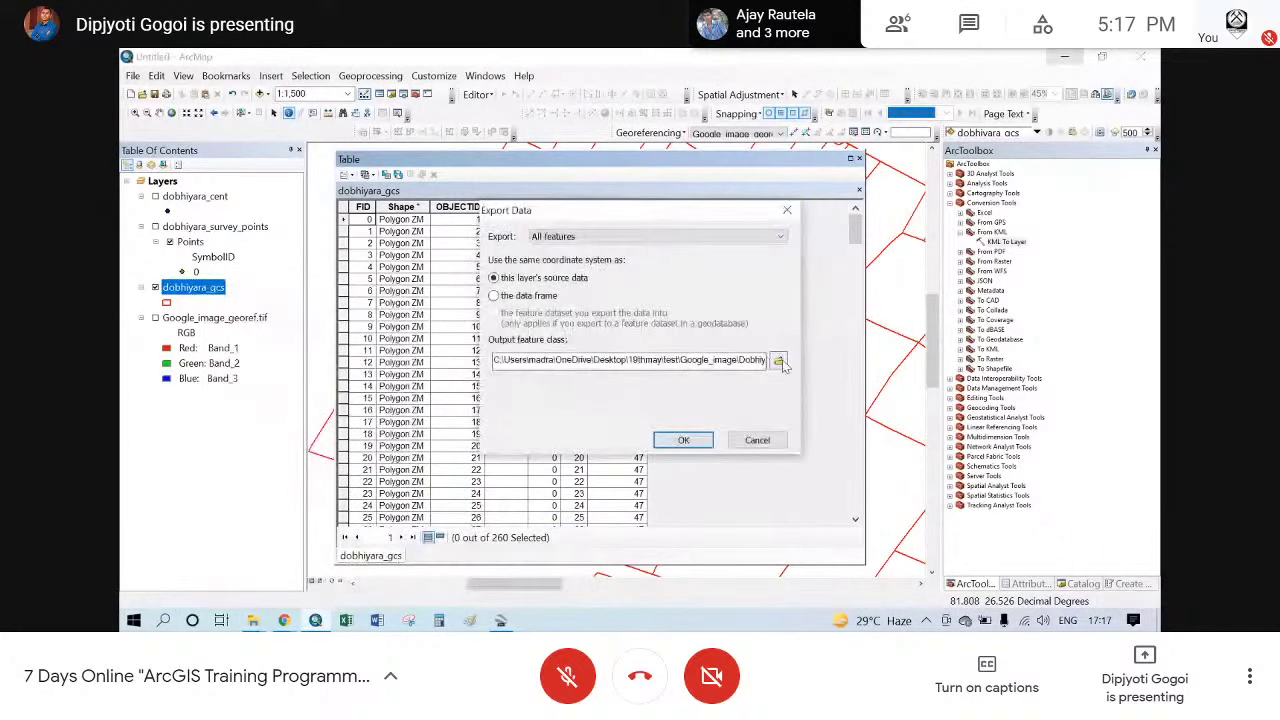
click(768, 364)
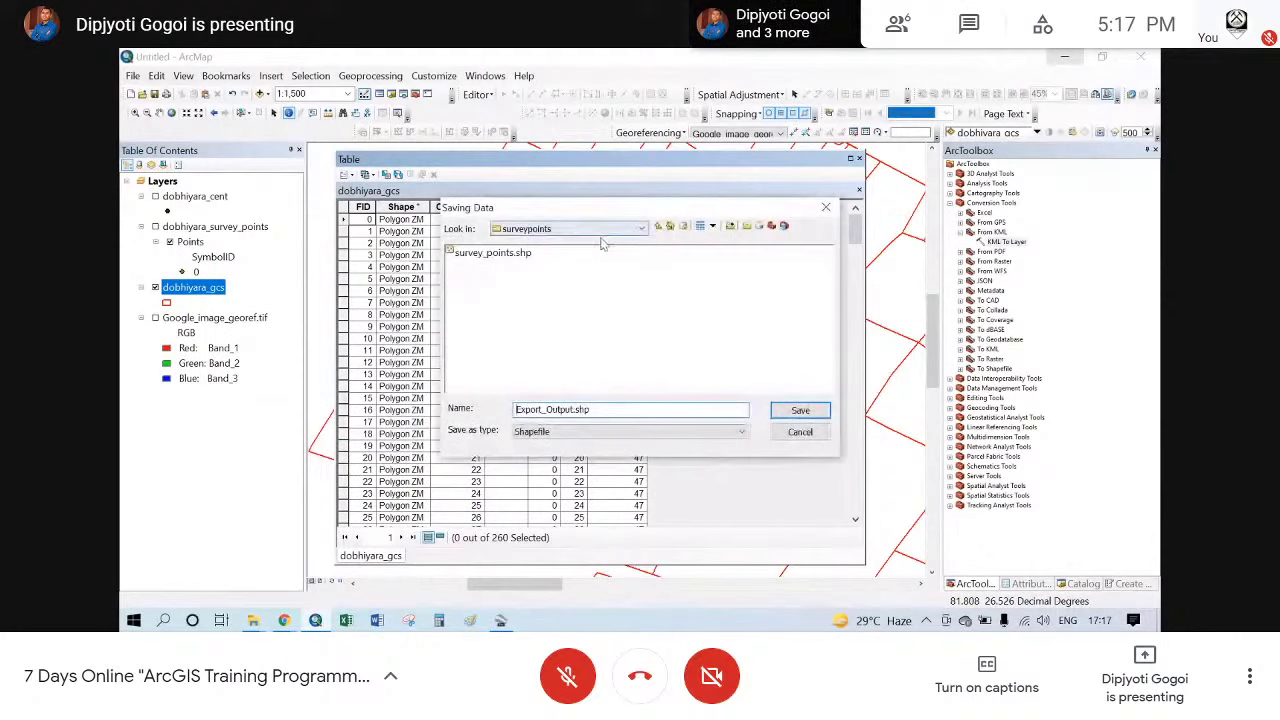
click(600, 232)
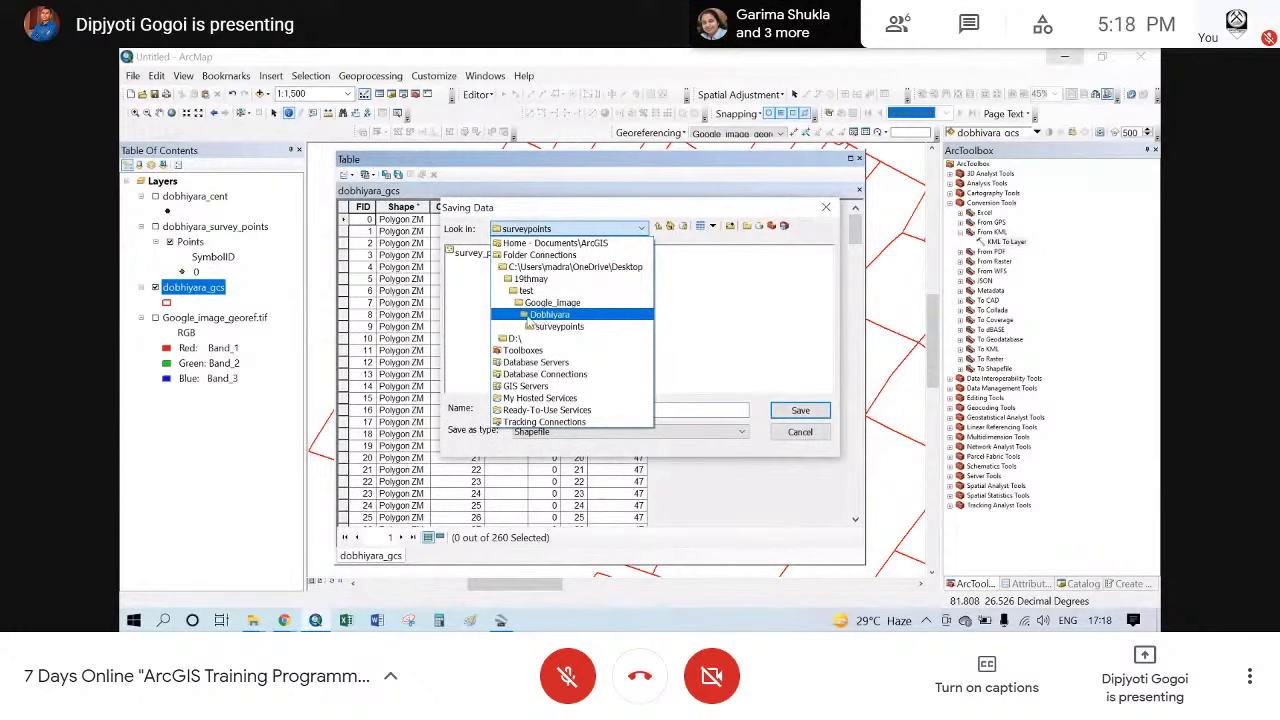
click(530, 316)
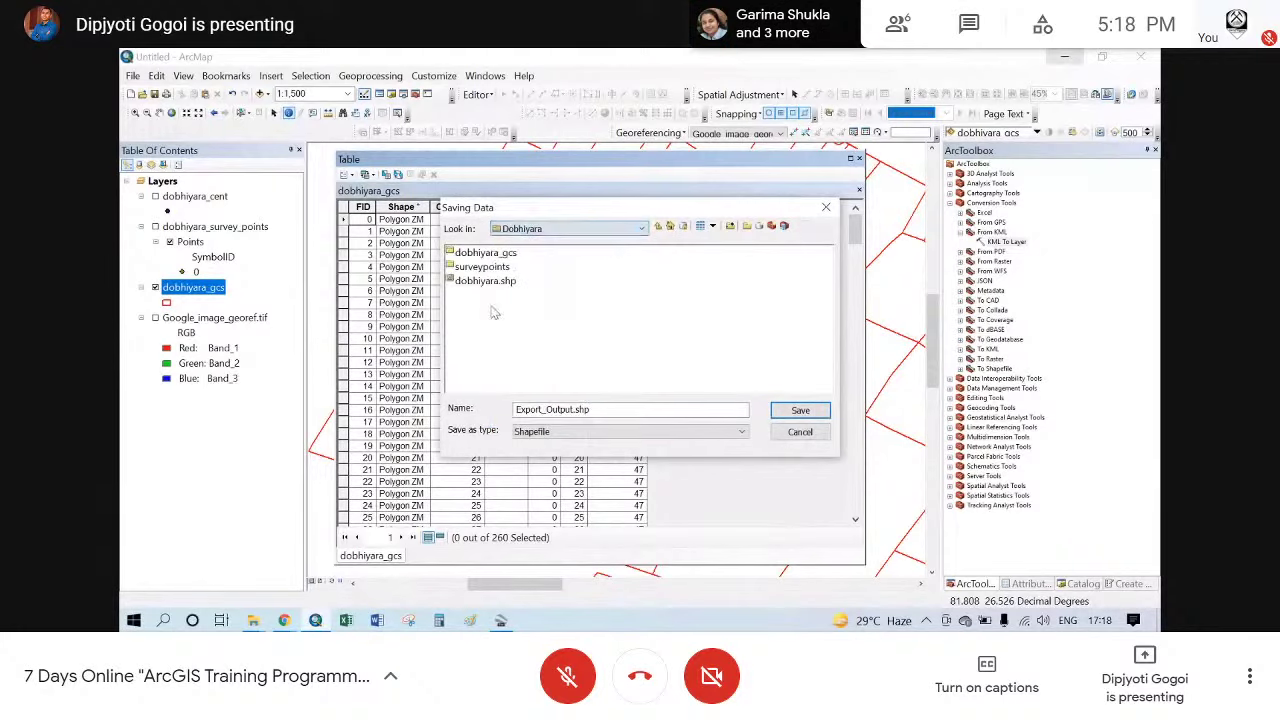
double_click(484, 255)
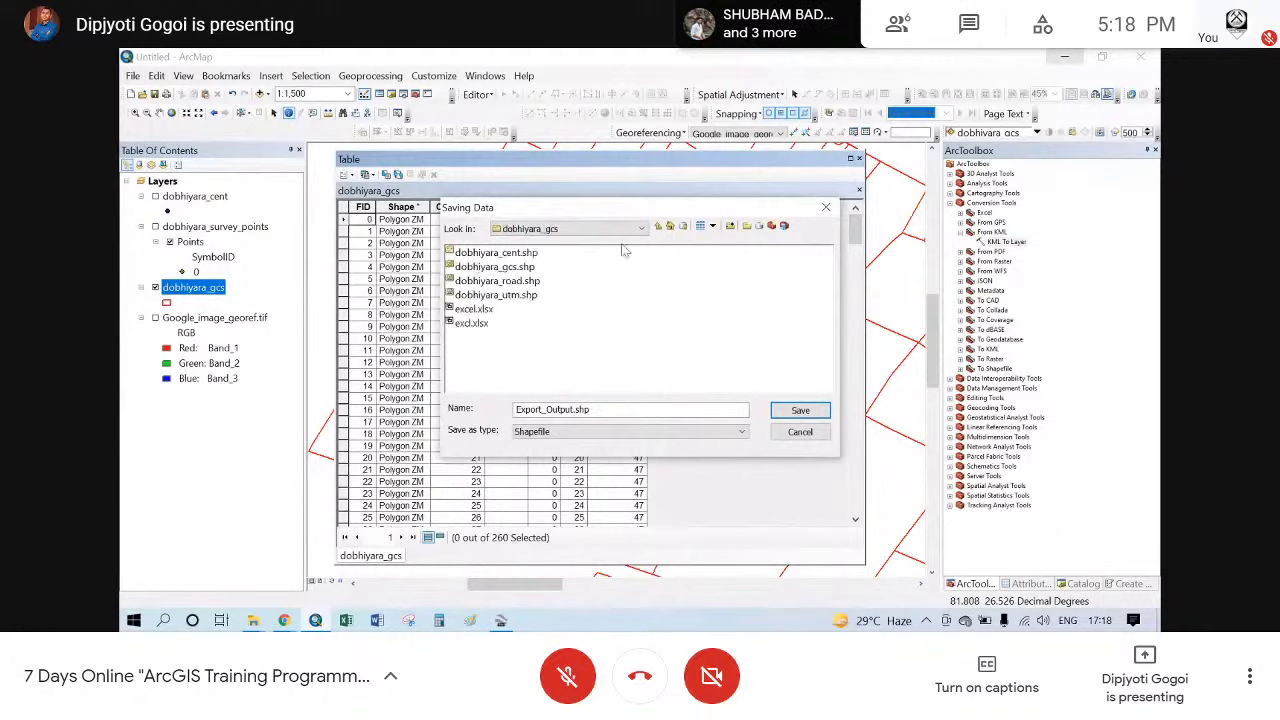
click(659, 227)
double_click(497, 267)
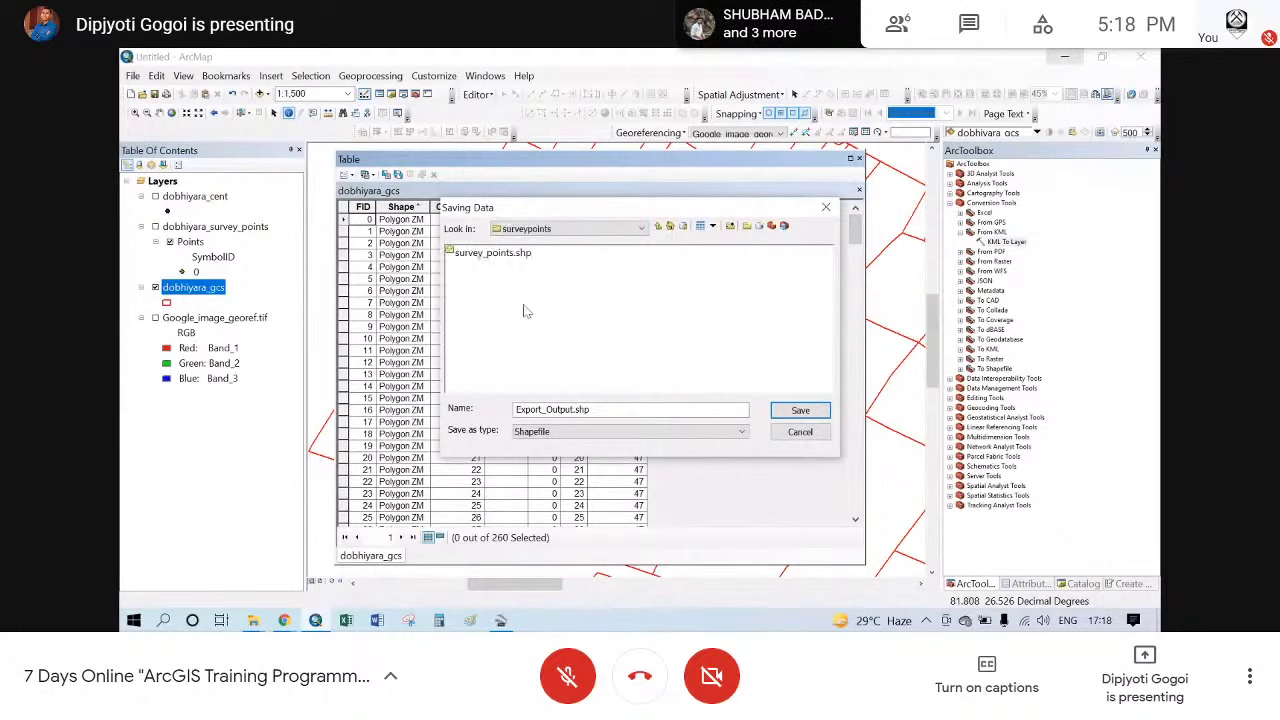
- Name the shapefile Dobhiyara, export it and add it to the map as a layer, and close the attribute table
double_click(550, 409)
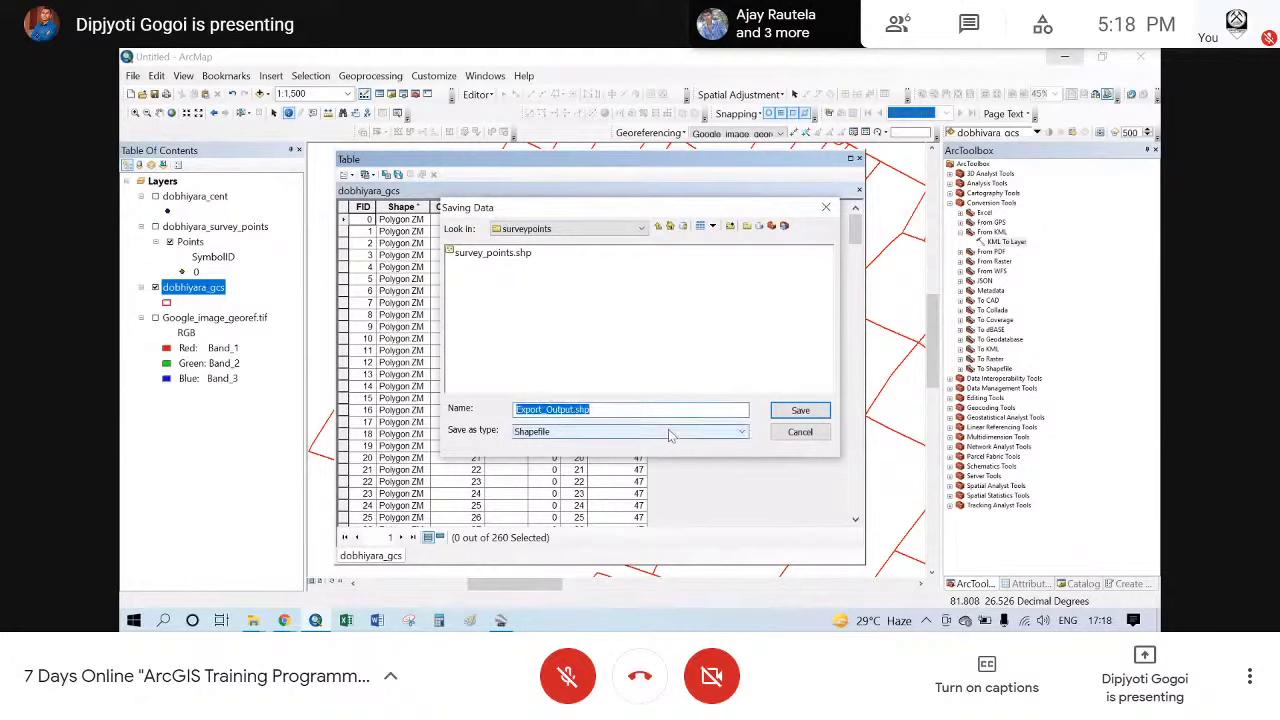
text(Dobhiyara)
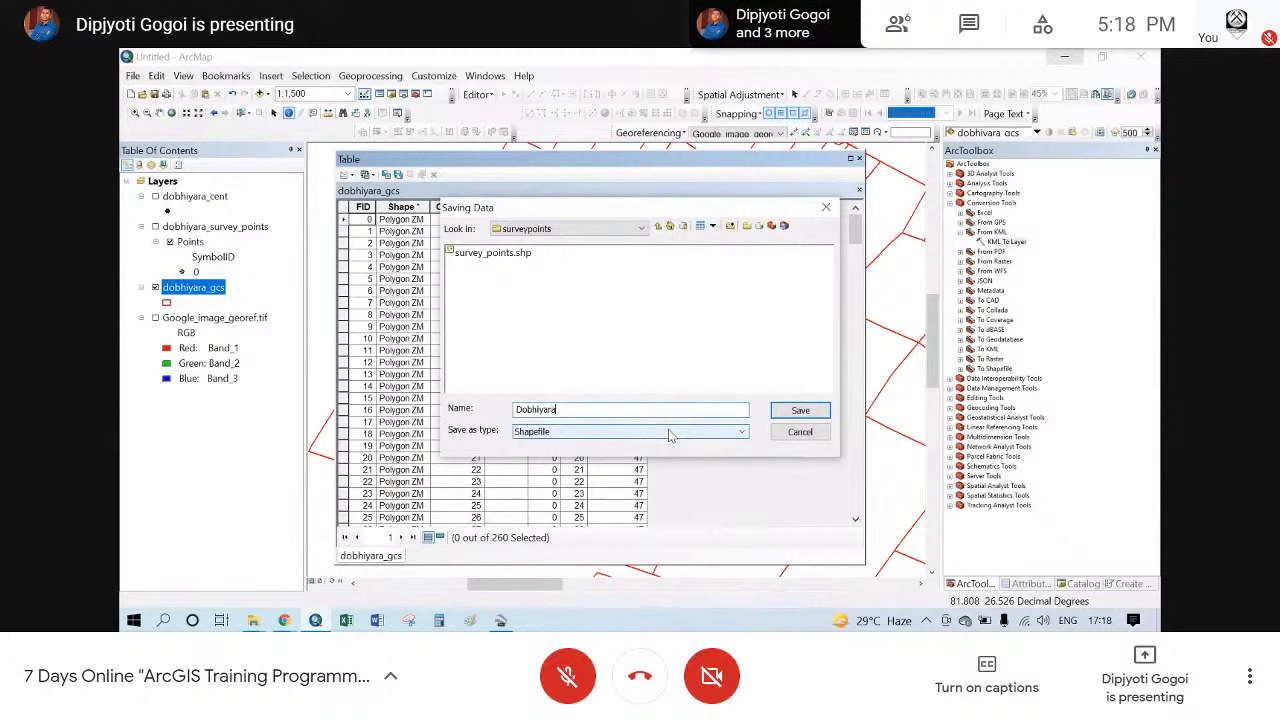
click(800, 410)
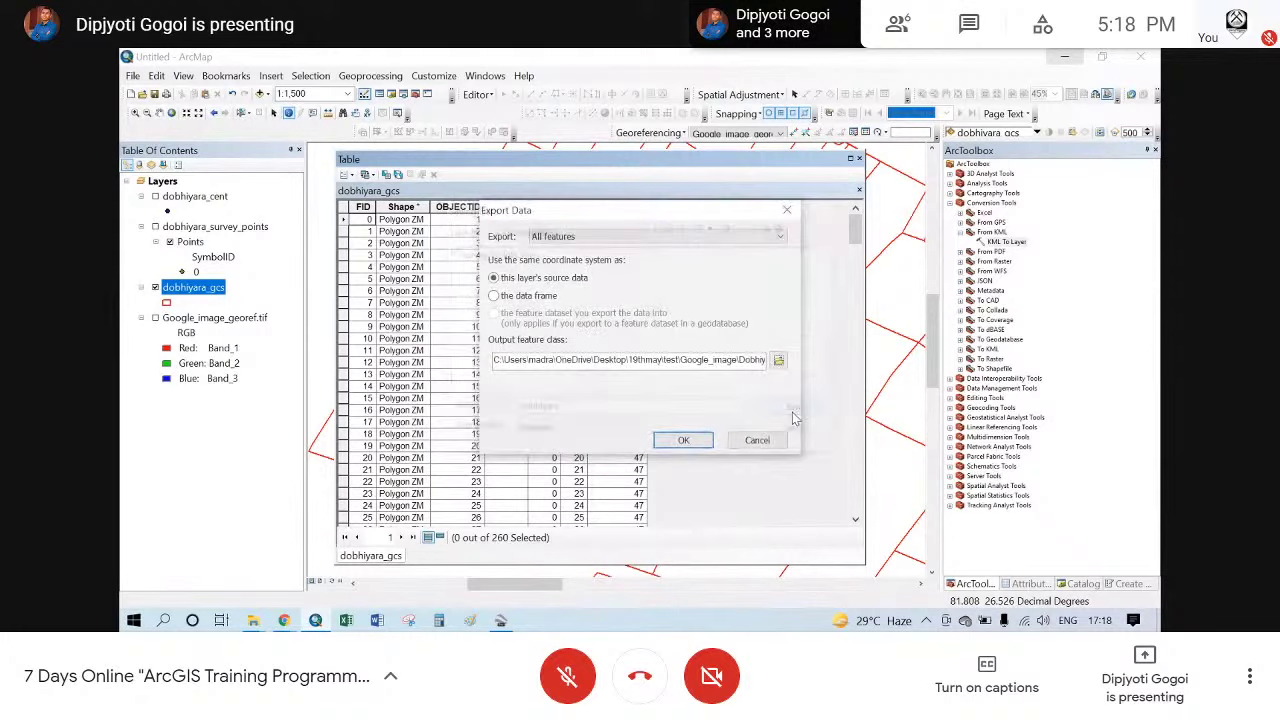
click(688, 443)
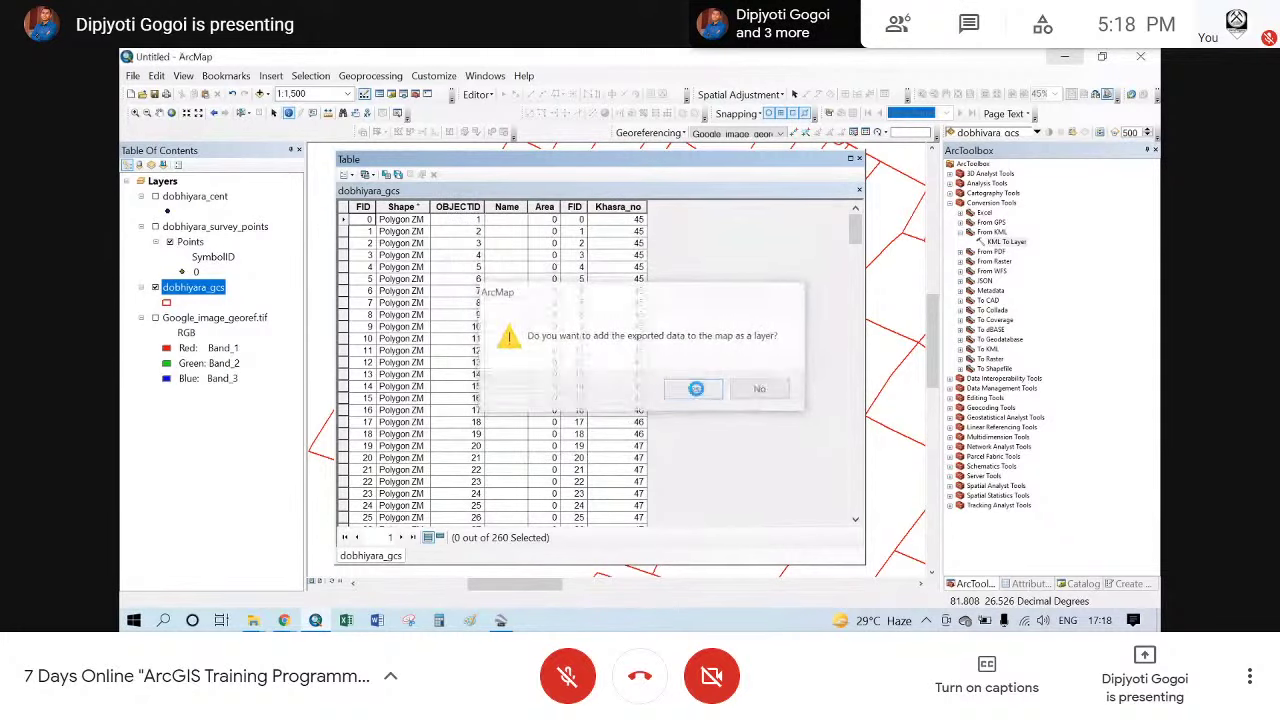
click(691, 390)
click(858, 158)
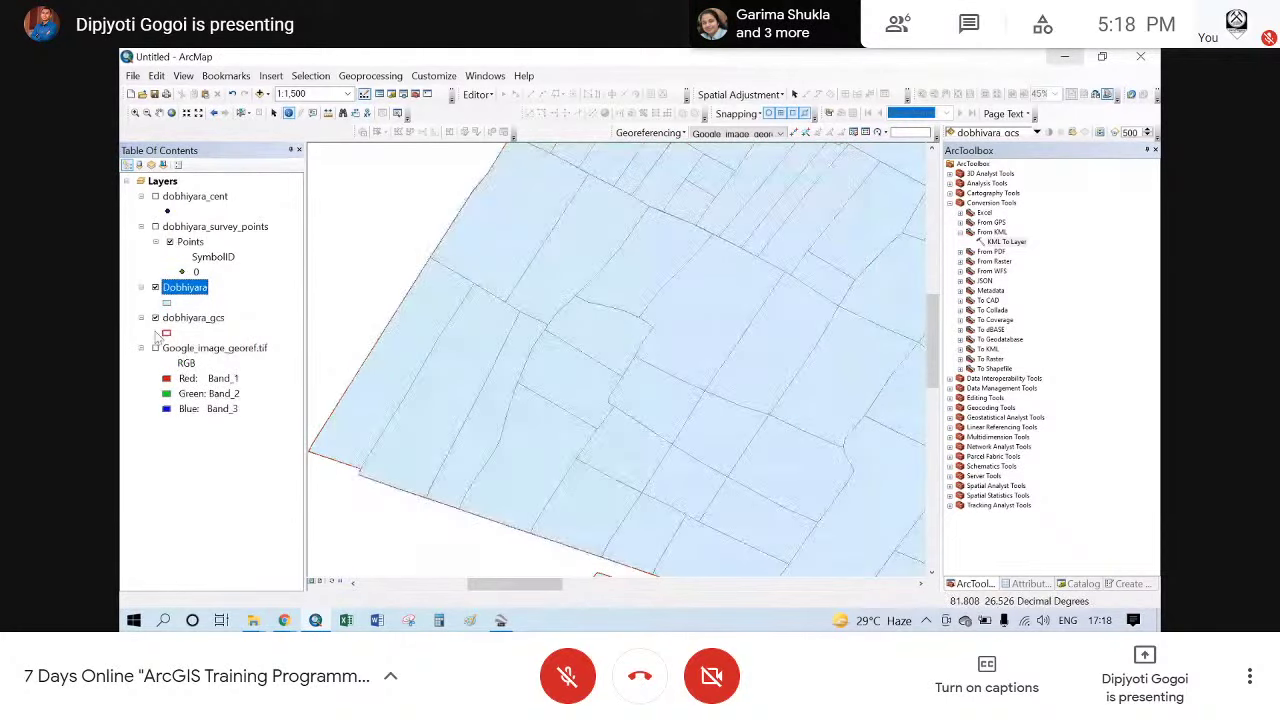
- Hide the dobhiyara_gcs layer to show the exported Dobhiyara polygons on their own
click(155, 318)
scroll(466, 423, up, 5)
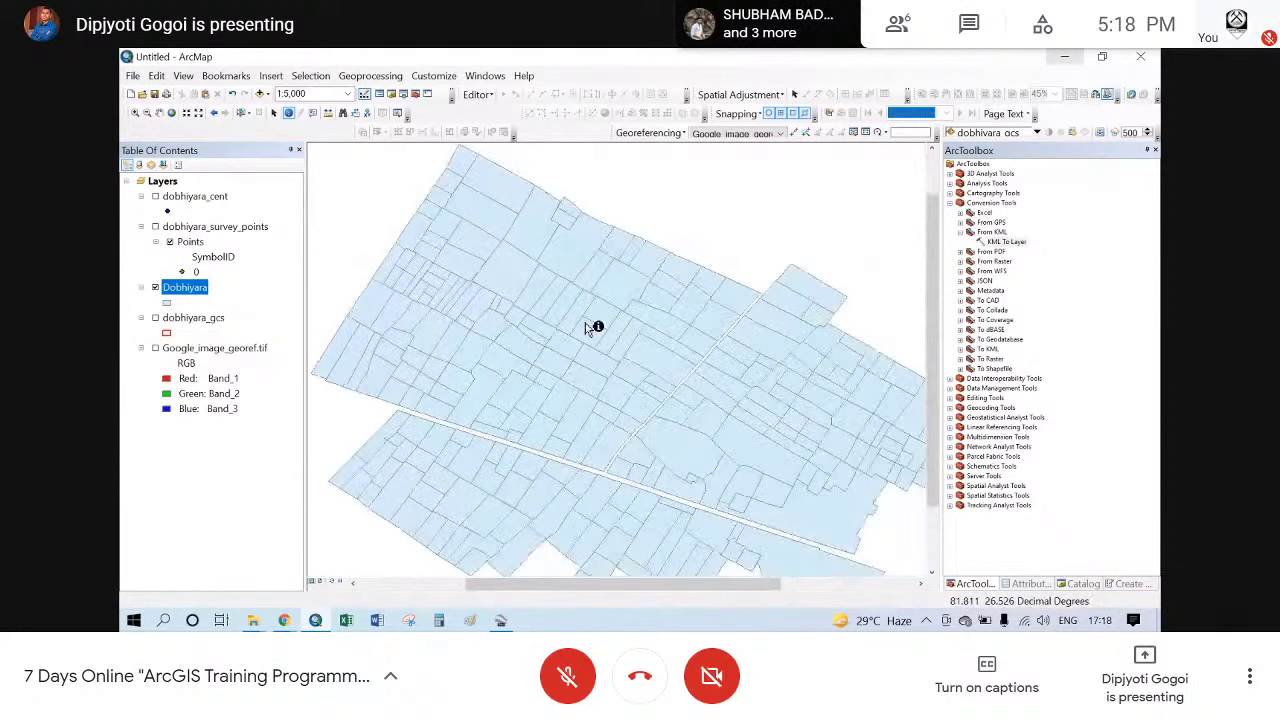
scroll(565, 306, up, 1)
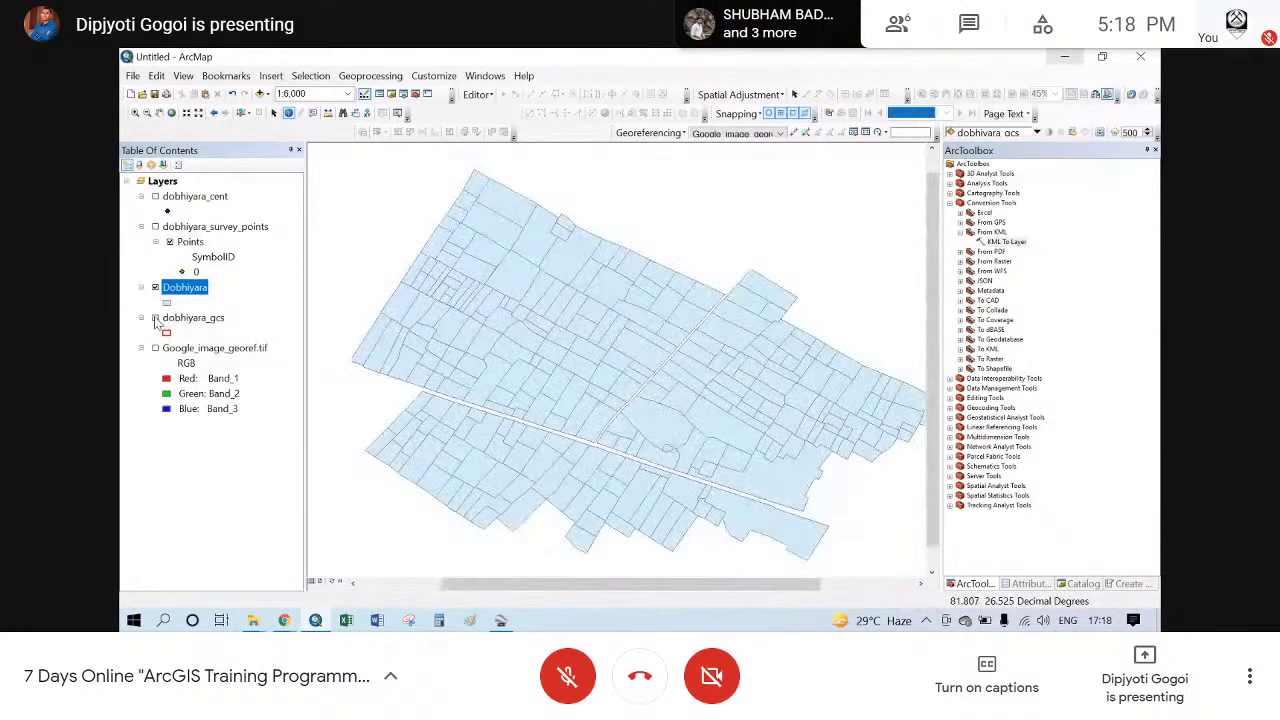
click(156, 318)
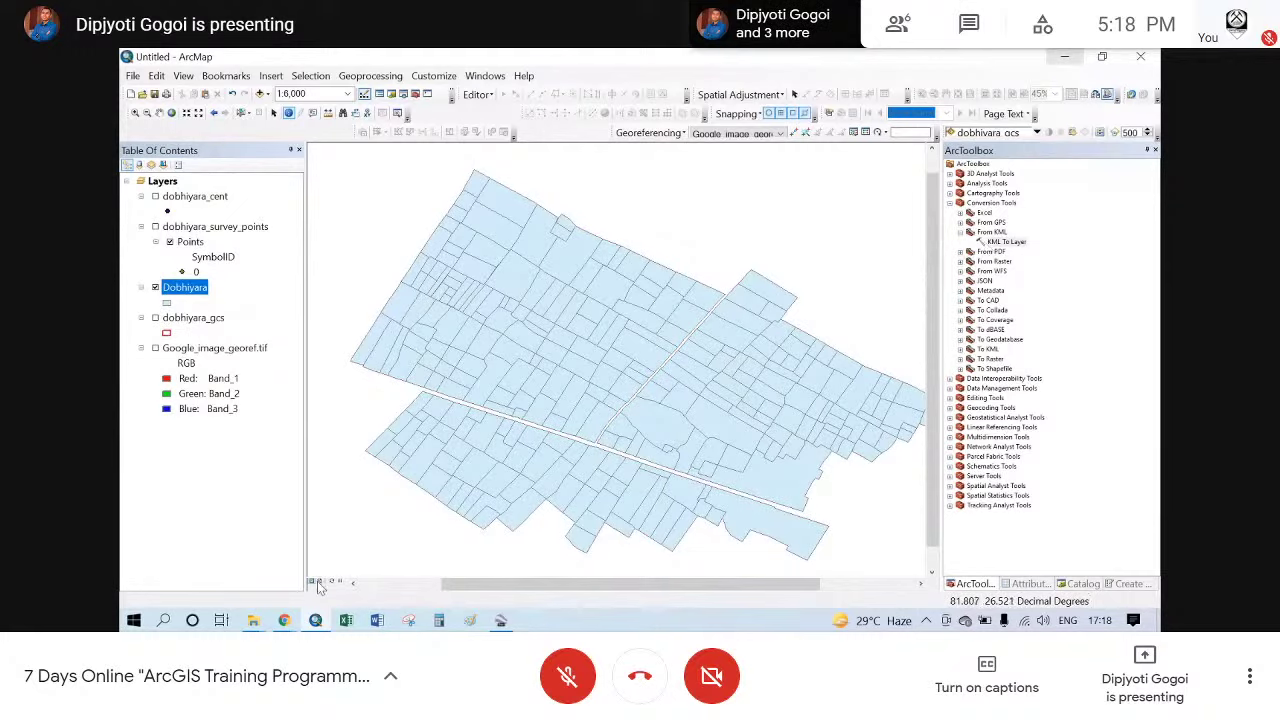
- Change the Dobhiyara layer's symbol to Hollow and switch the map to layout view
click(166, 303)
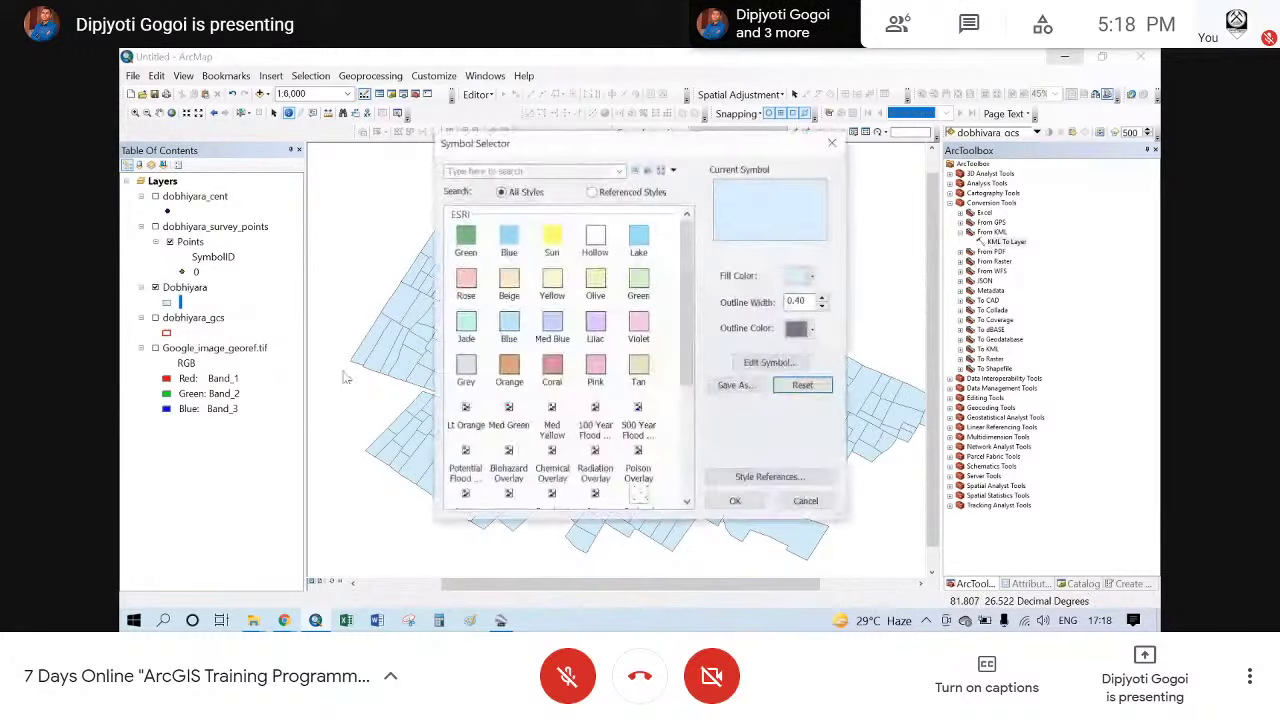
click(597, 236)
double_click(597, 236)
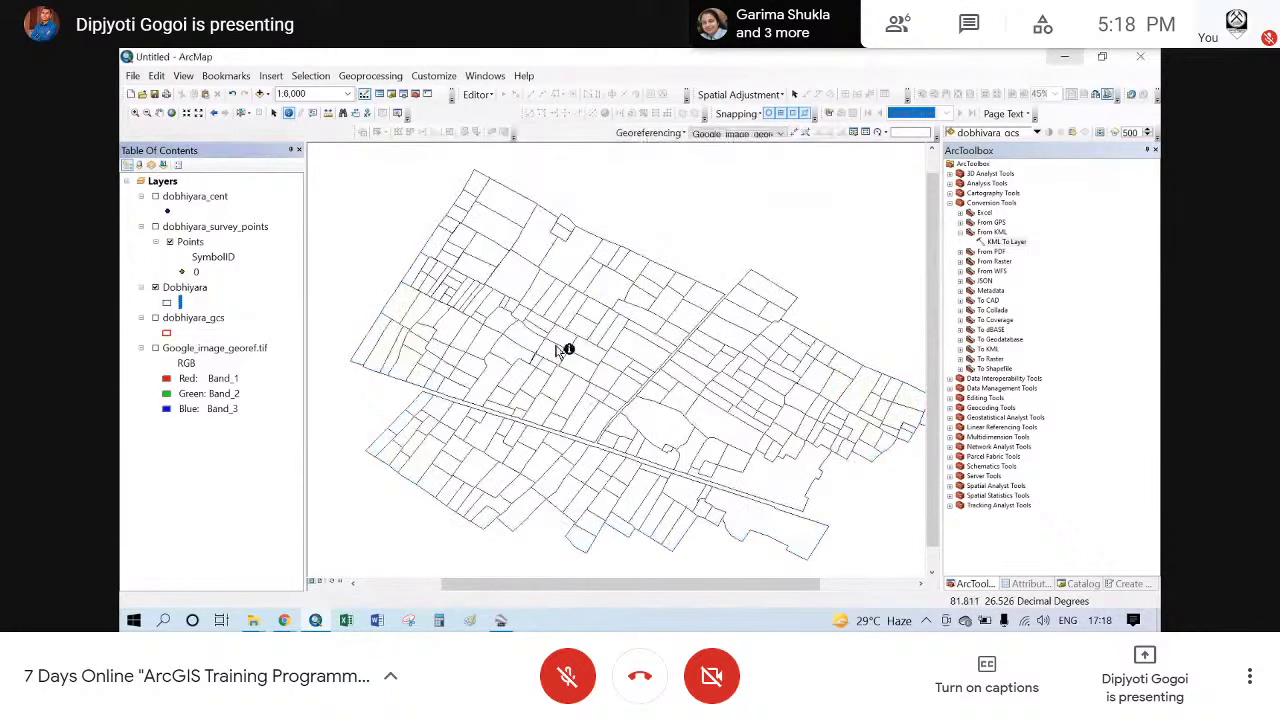
click(321, 582)
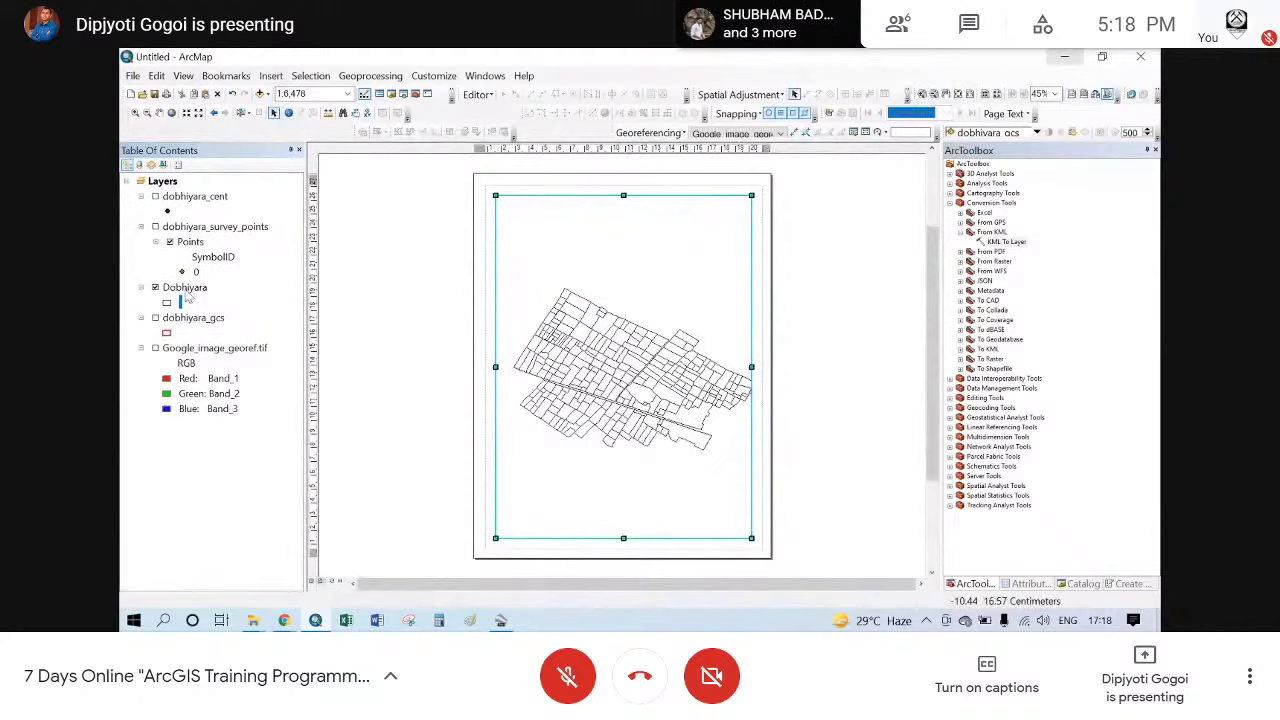
- Move the Dobhiyara layer to the top of the layer order and remove the dobhiyara_cent and dobhiyara_survey_points layers
drag(175, 284, 195, 198)
click(192, 238)
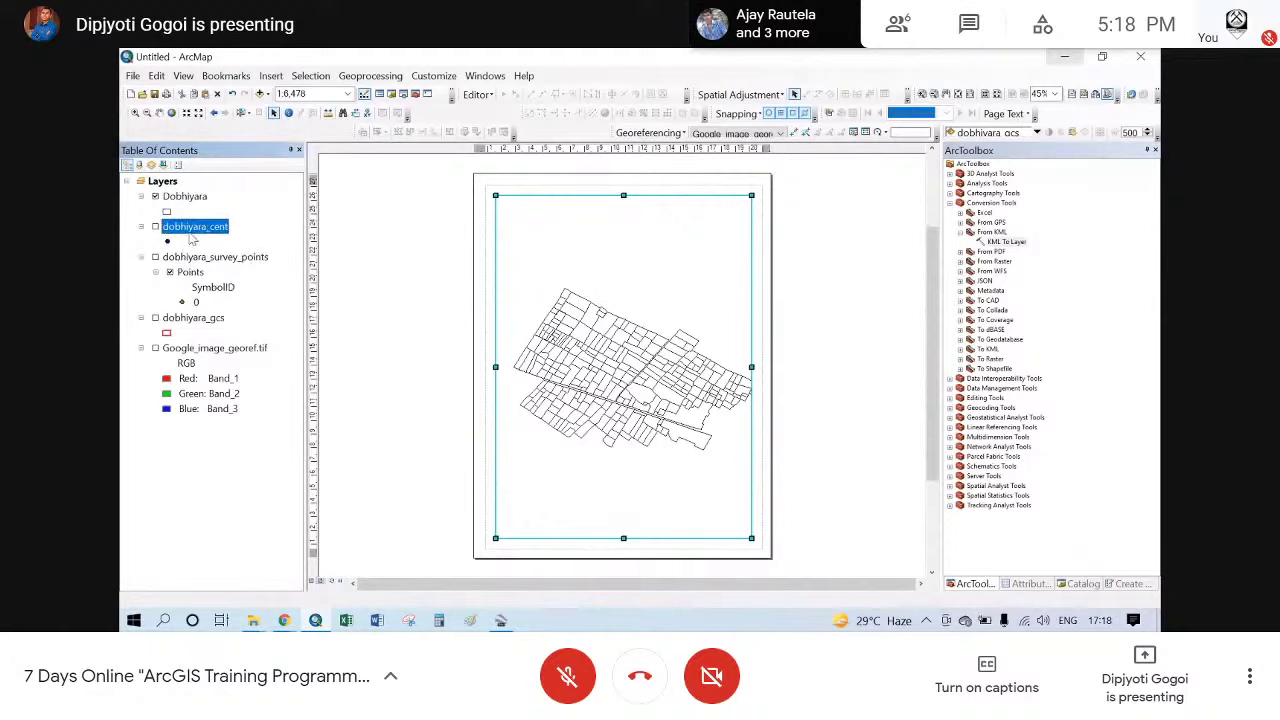
right_click(192, 230)
click(215, 256)
right_click(192, 228)
click(229, 302)
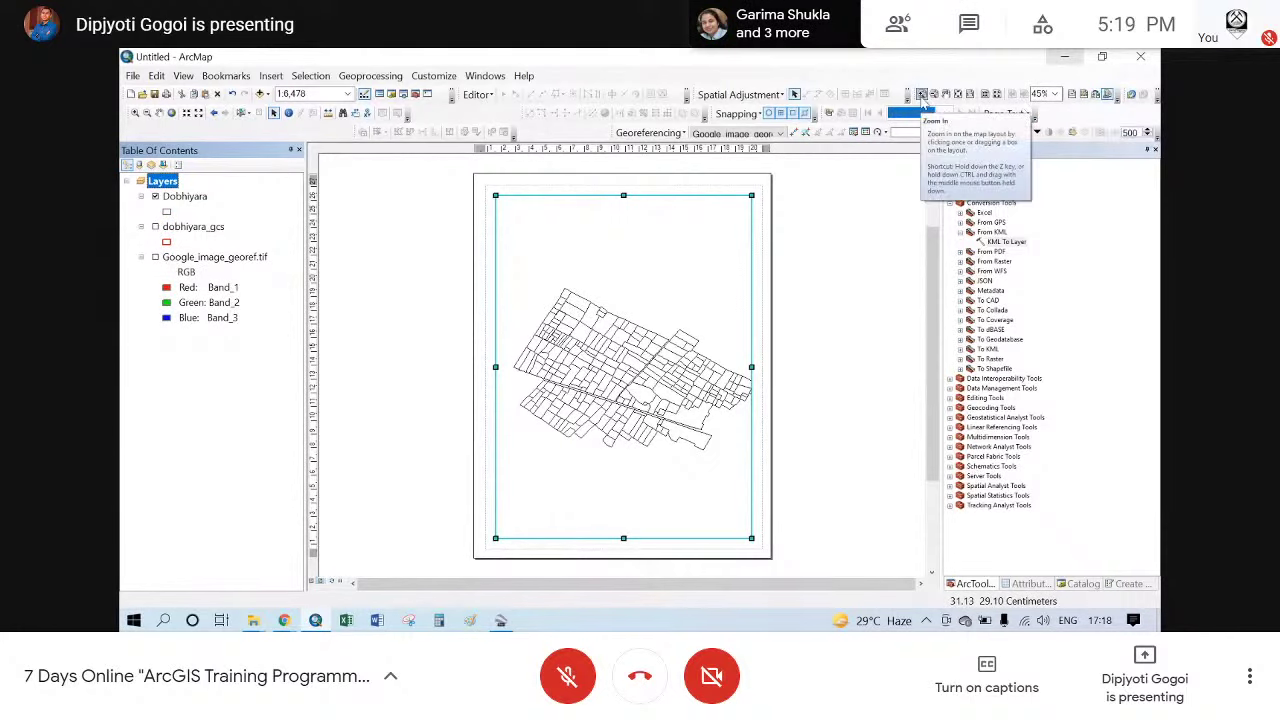
- Float the Layout toolbar over the page and change the layout to the ISO A4 Landscape template
drag(915, 95, 360, 178)
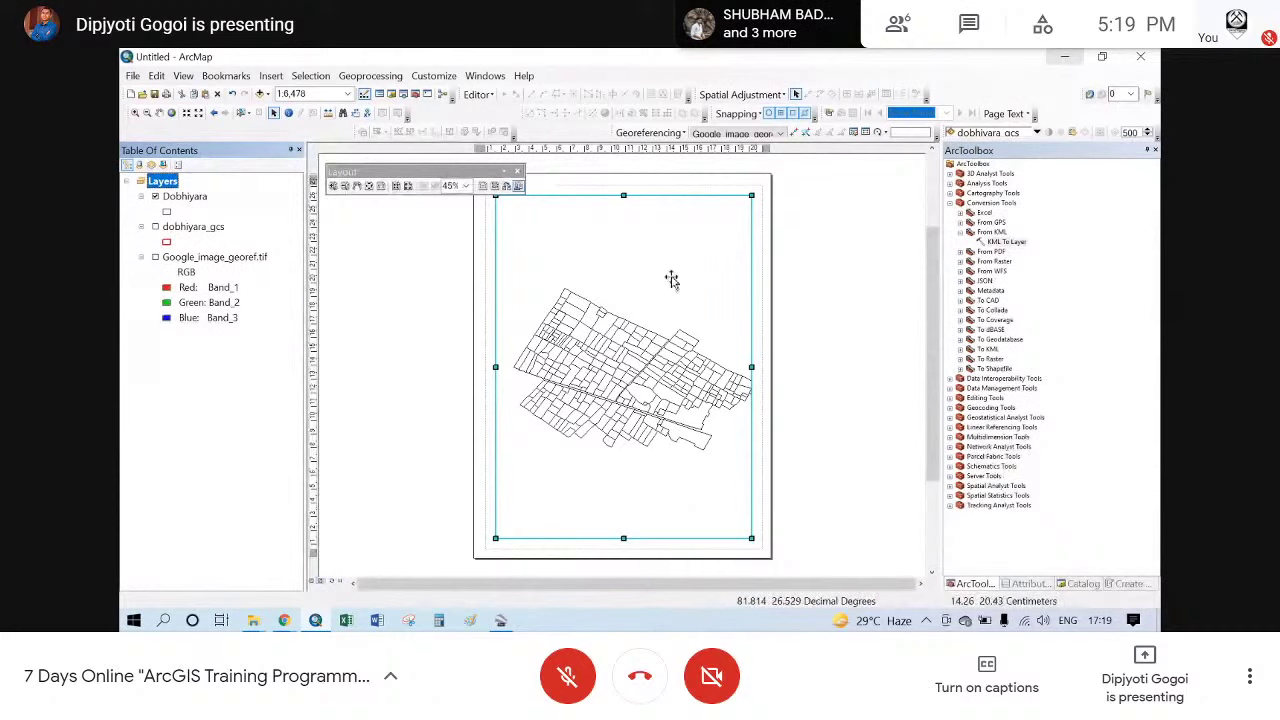
drag(673, 280, 697, 292)
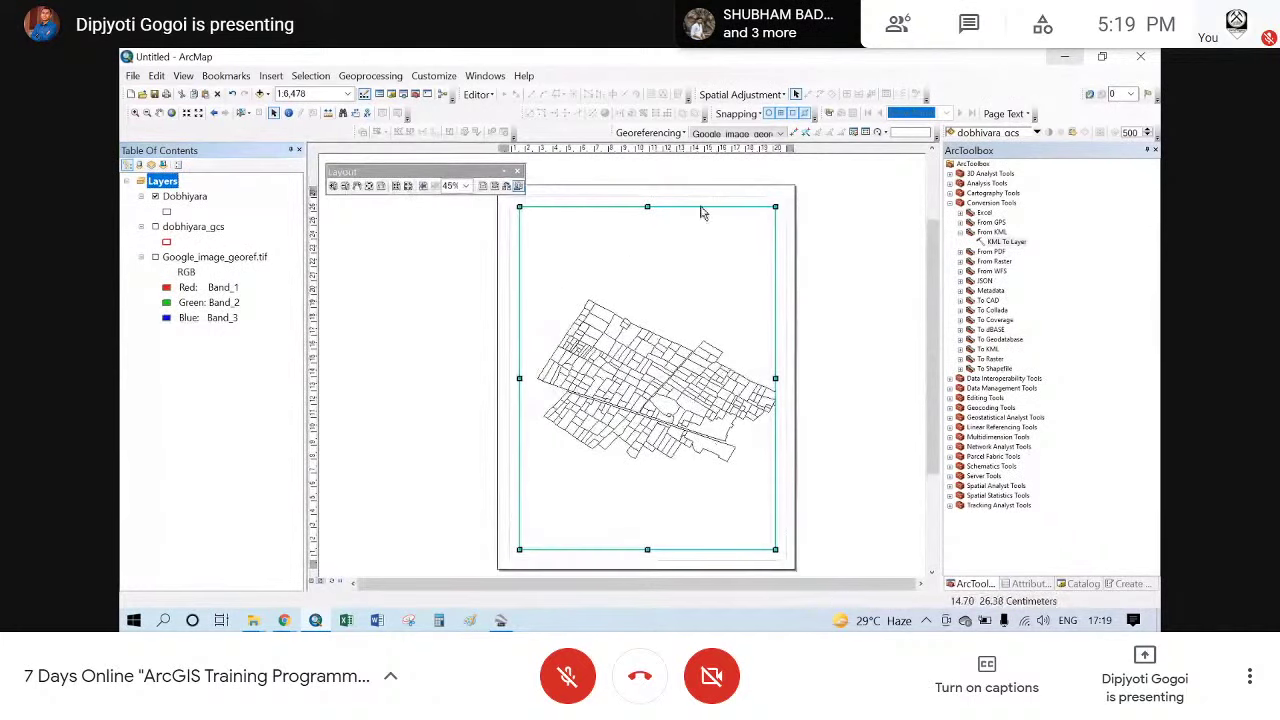
click(506, 190)
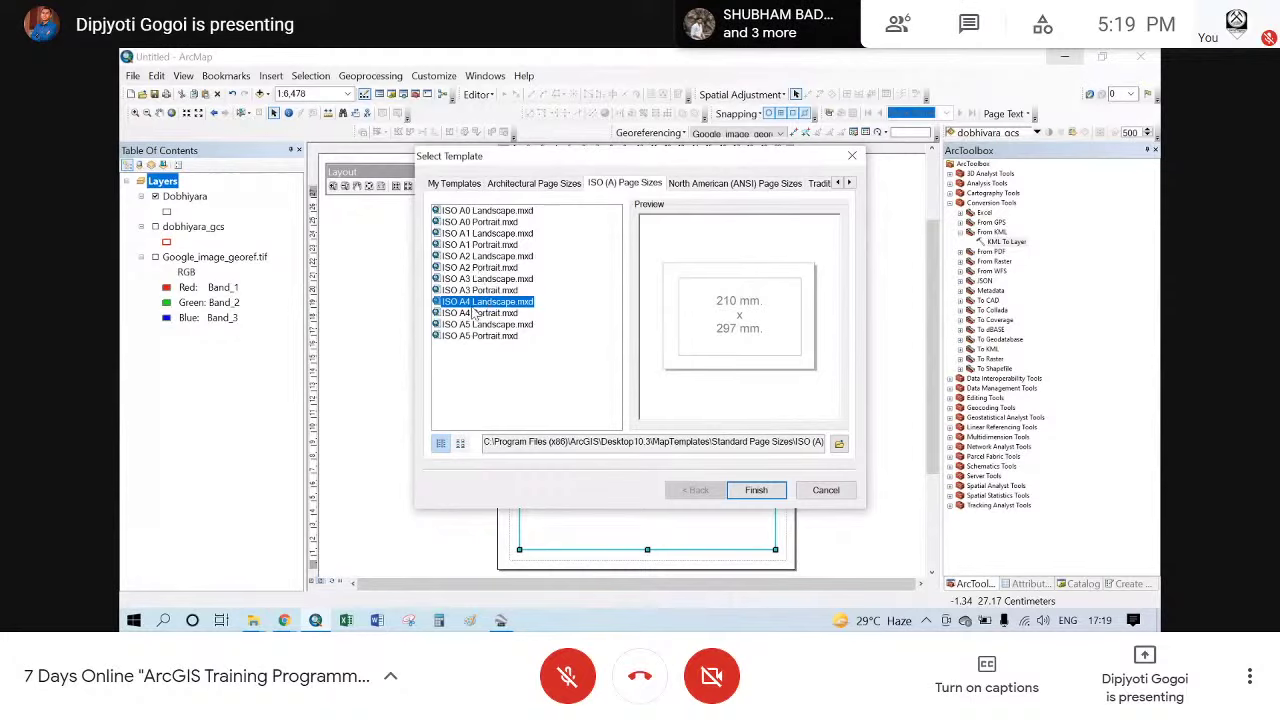
click(756, 490)
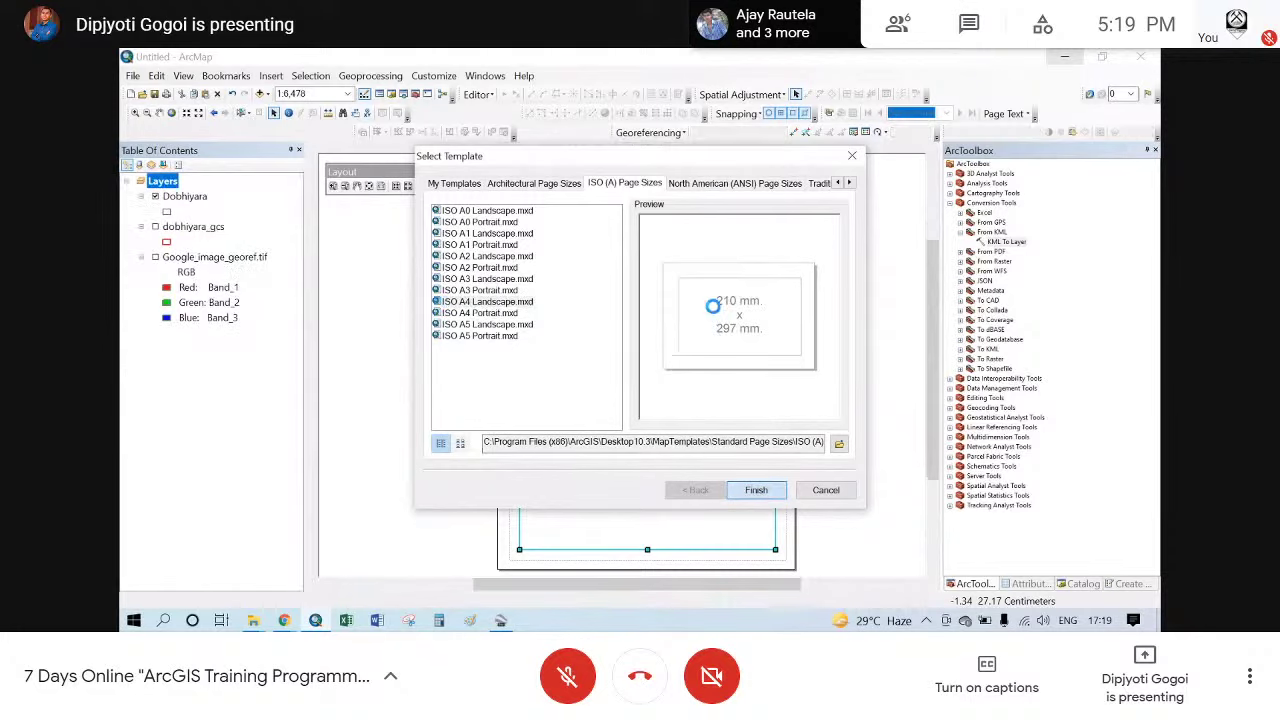
click(663, 320)
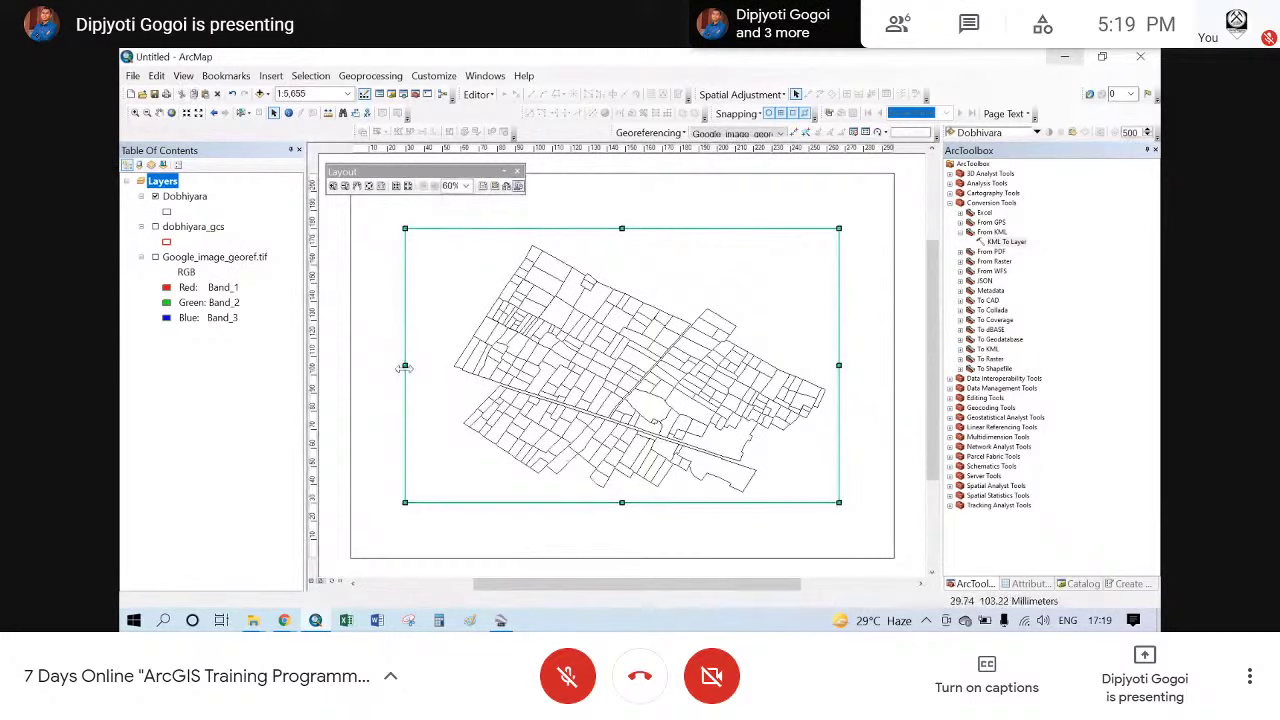
- Enlarge the data frame on all four sides towards the page margins and dock the floating Layout toolbar
drag(404, 368, 367, 368)
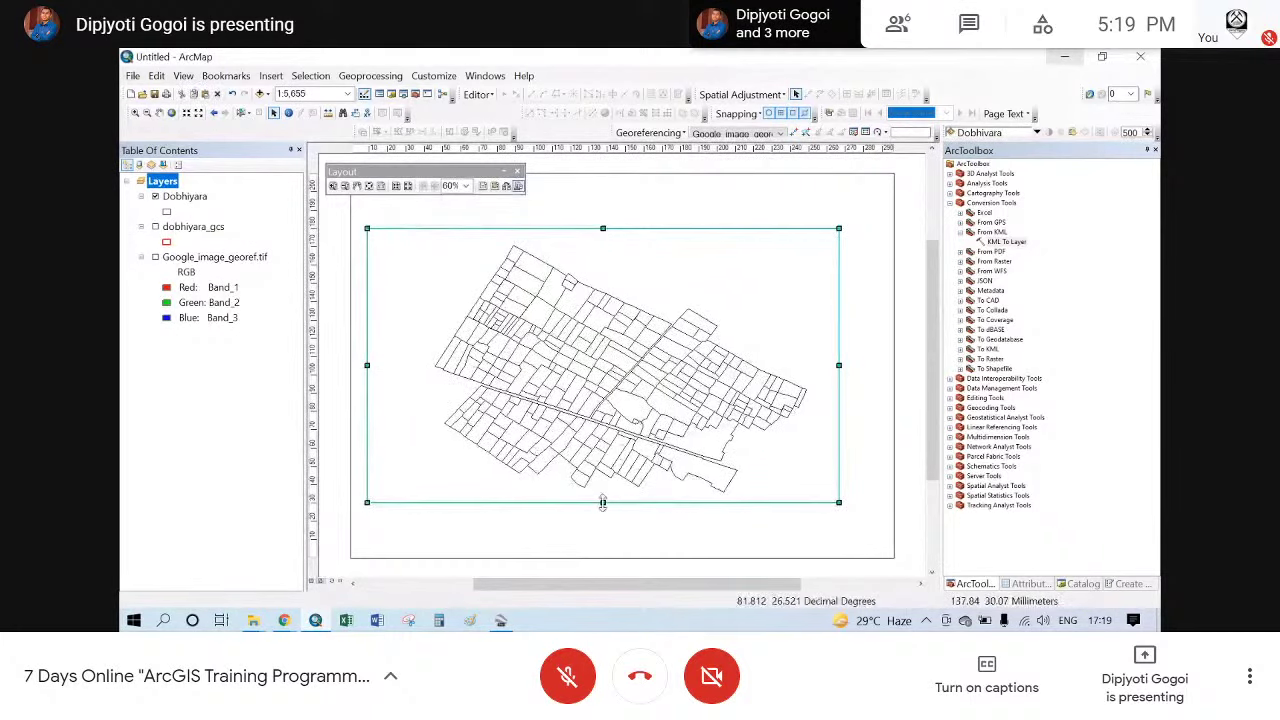
drag(602, 503, 603, 541)
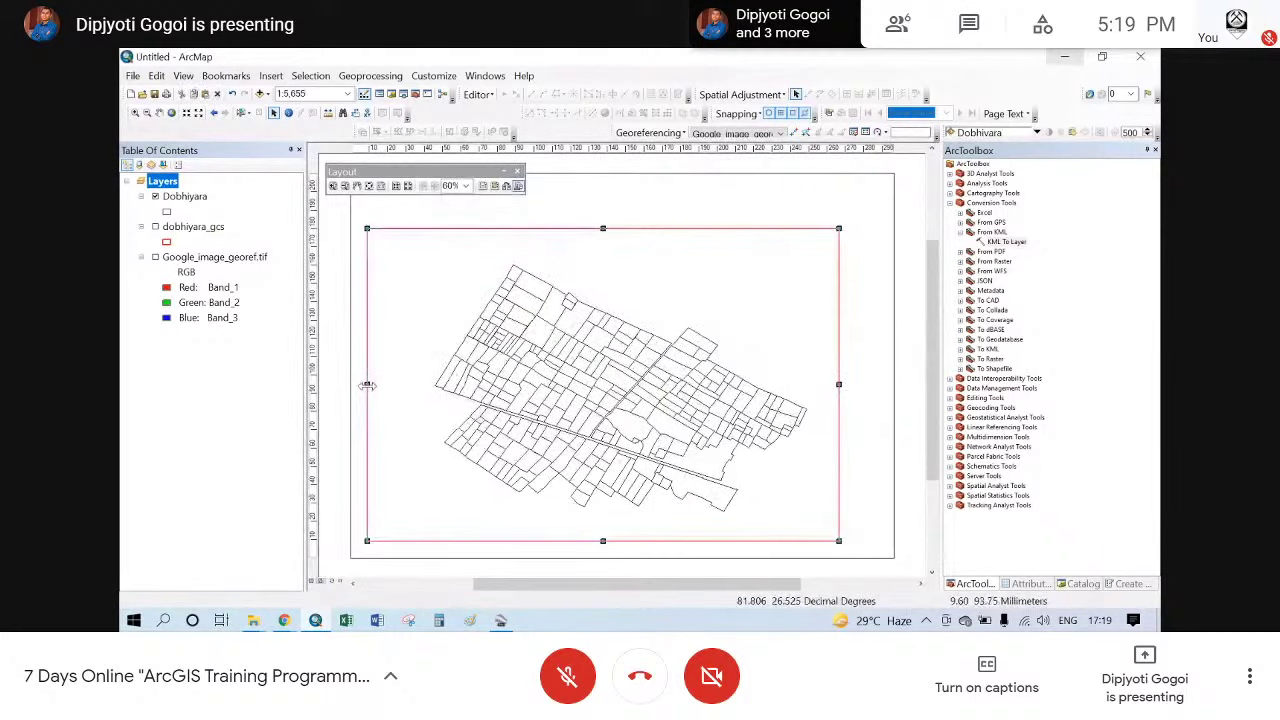
drag(368, 385, 370, 384)
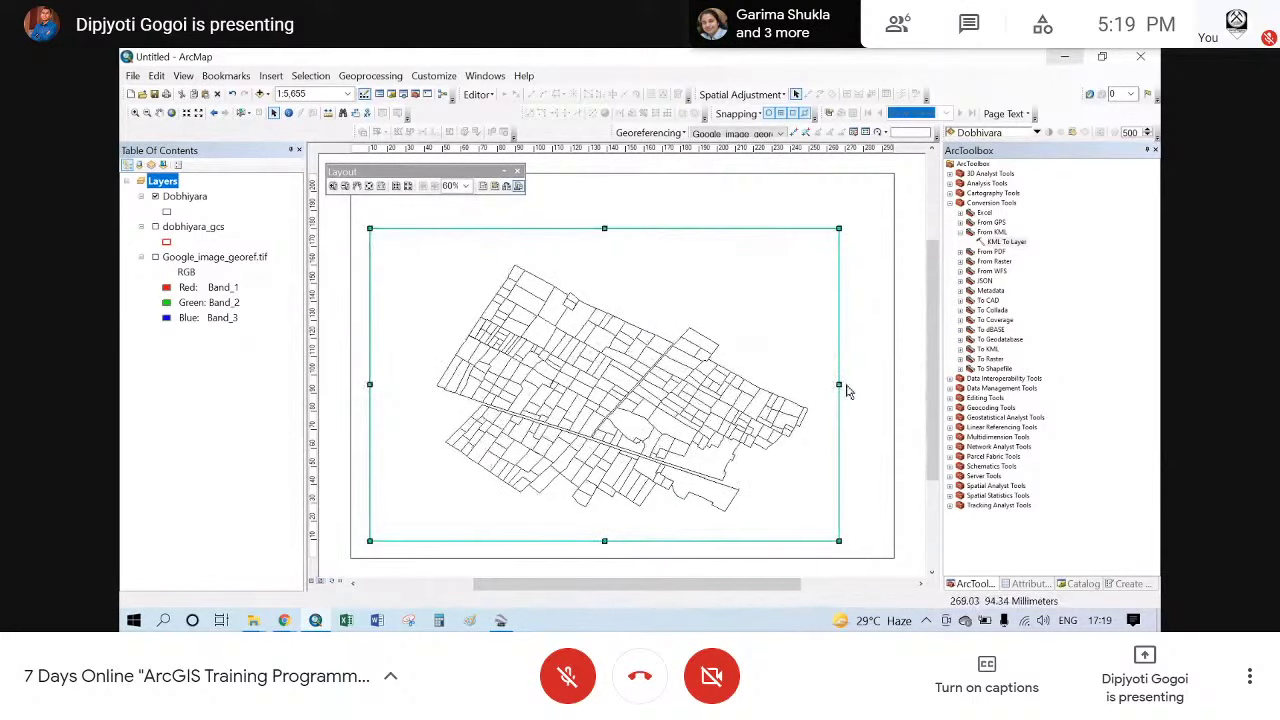
drag(845, 388, 873, 395)
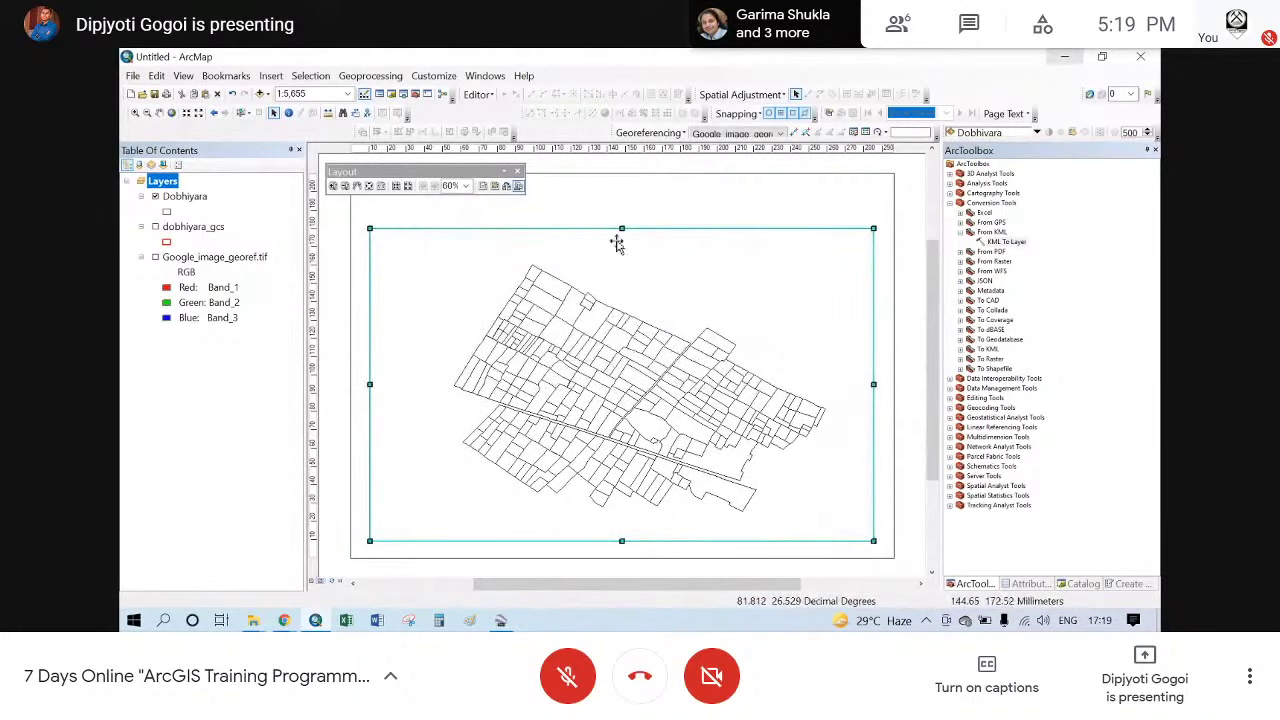
drag(620, 222, 622, 221)
click(481, 162)
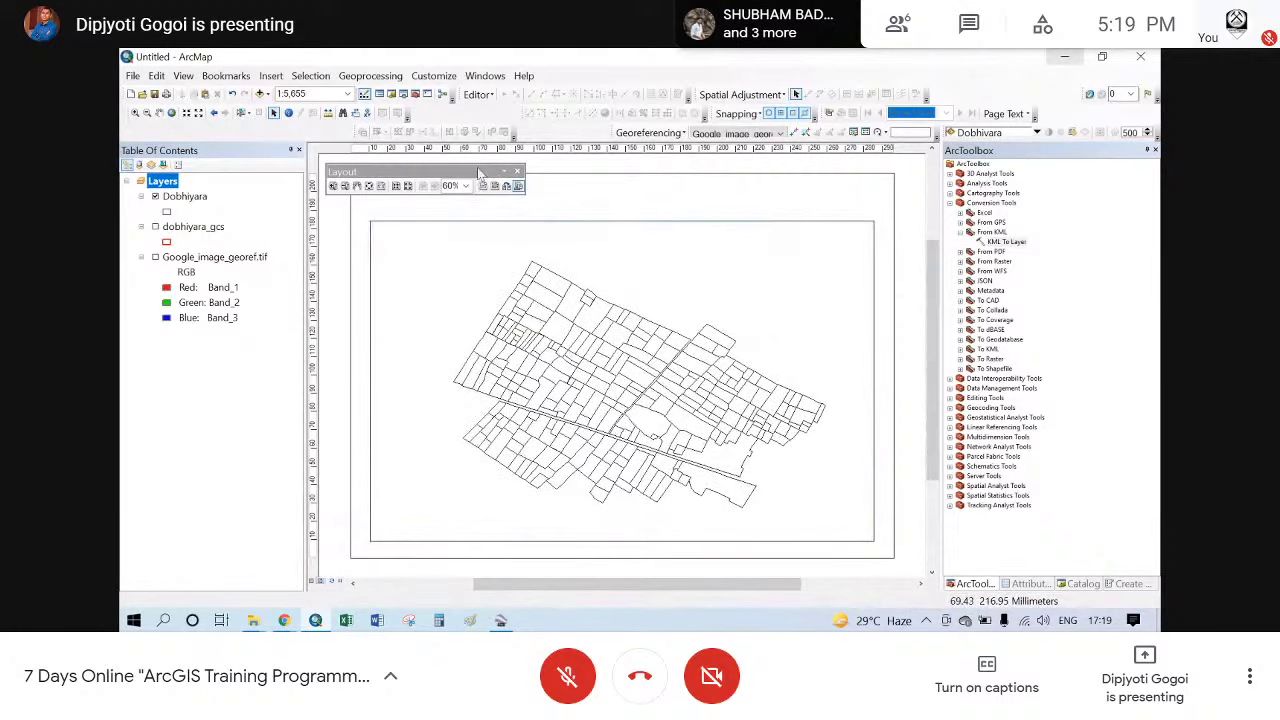
drag(477, 167, 594, 113)
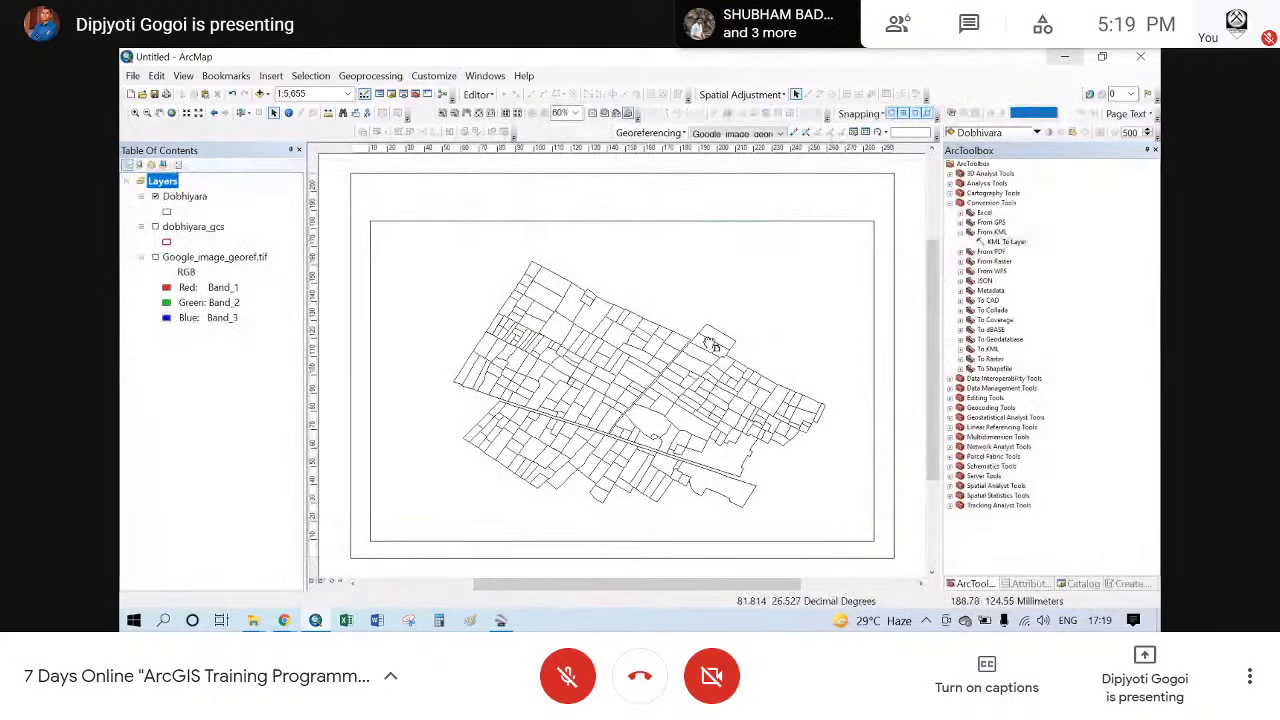
drag(711, 343, 664, 355)
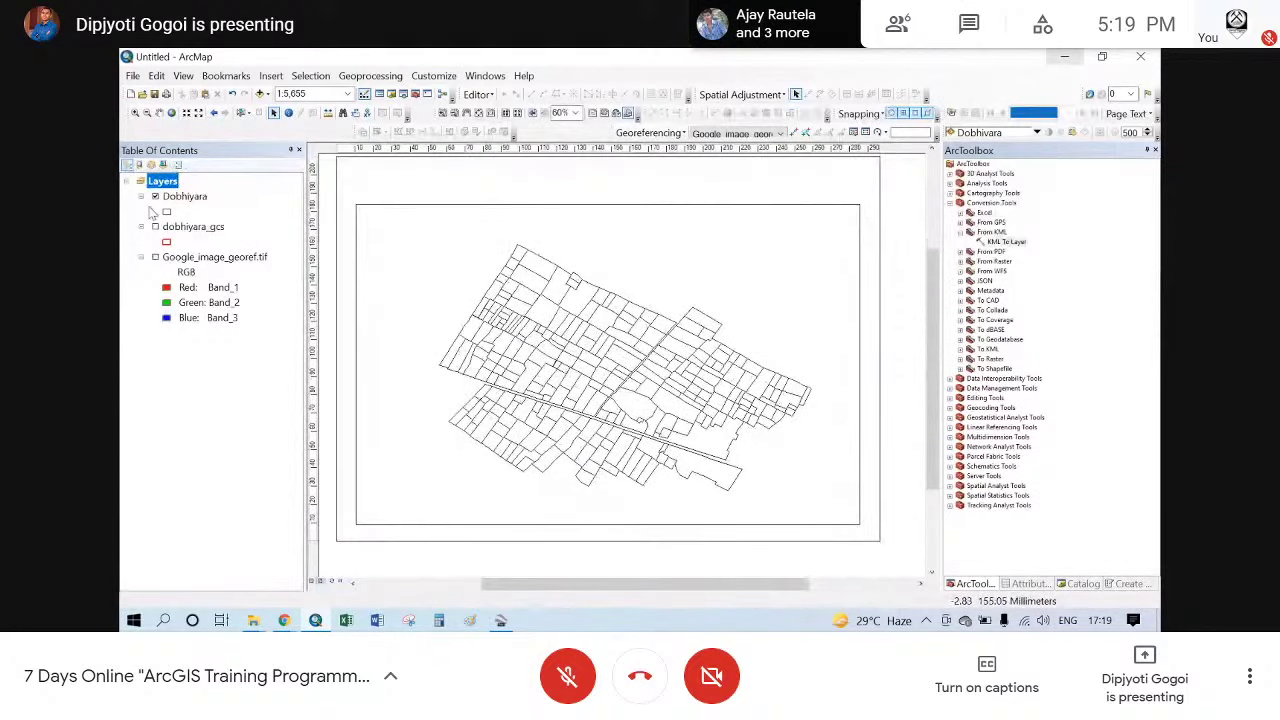
- Symbolize the Dobhiyara layer by unique values of the Name field, adding all values and excluding all other values
double_click(183, 197)
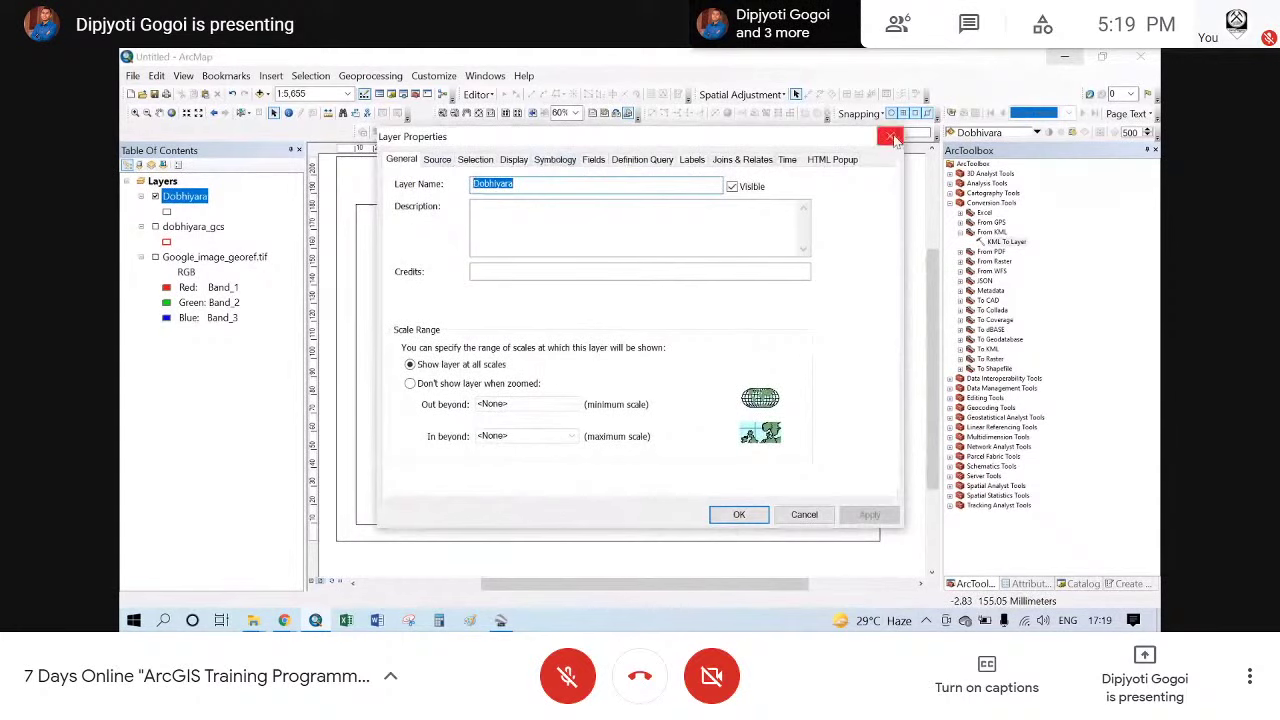
click(889, 136)
right_click(187, 201)
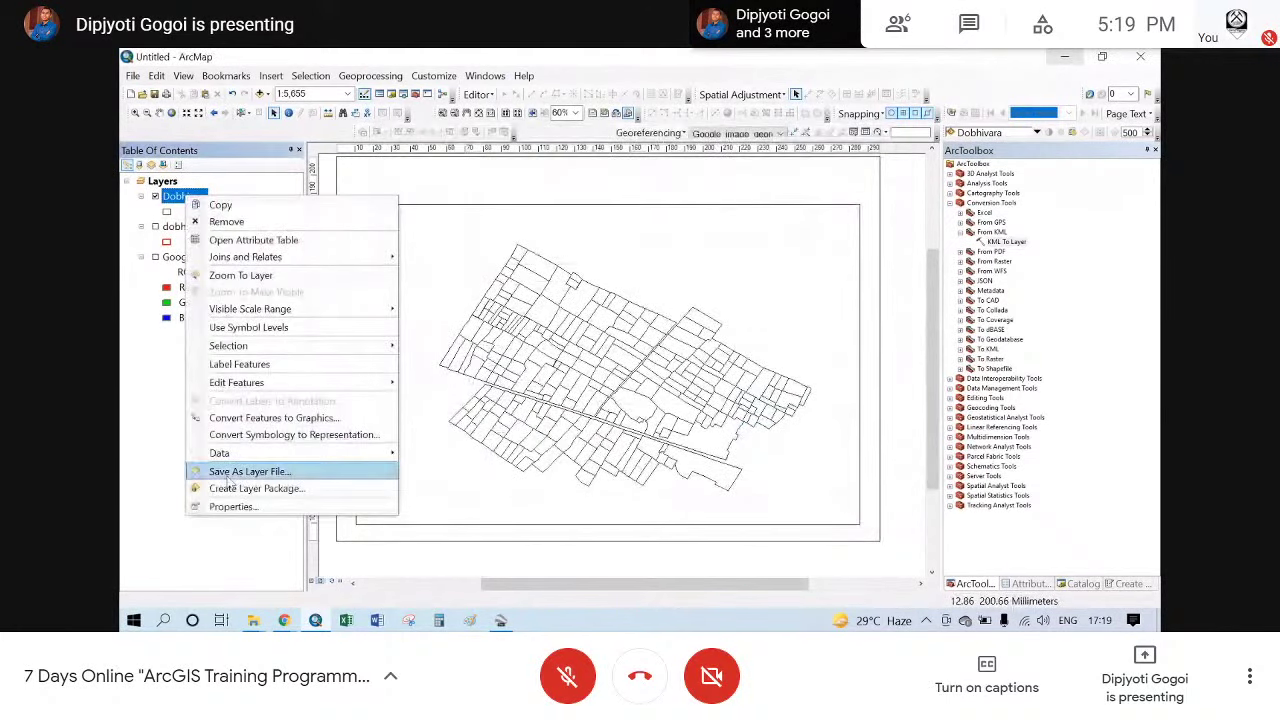
click(230, 507)
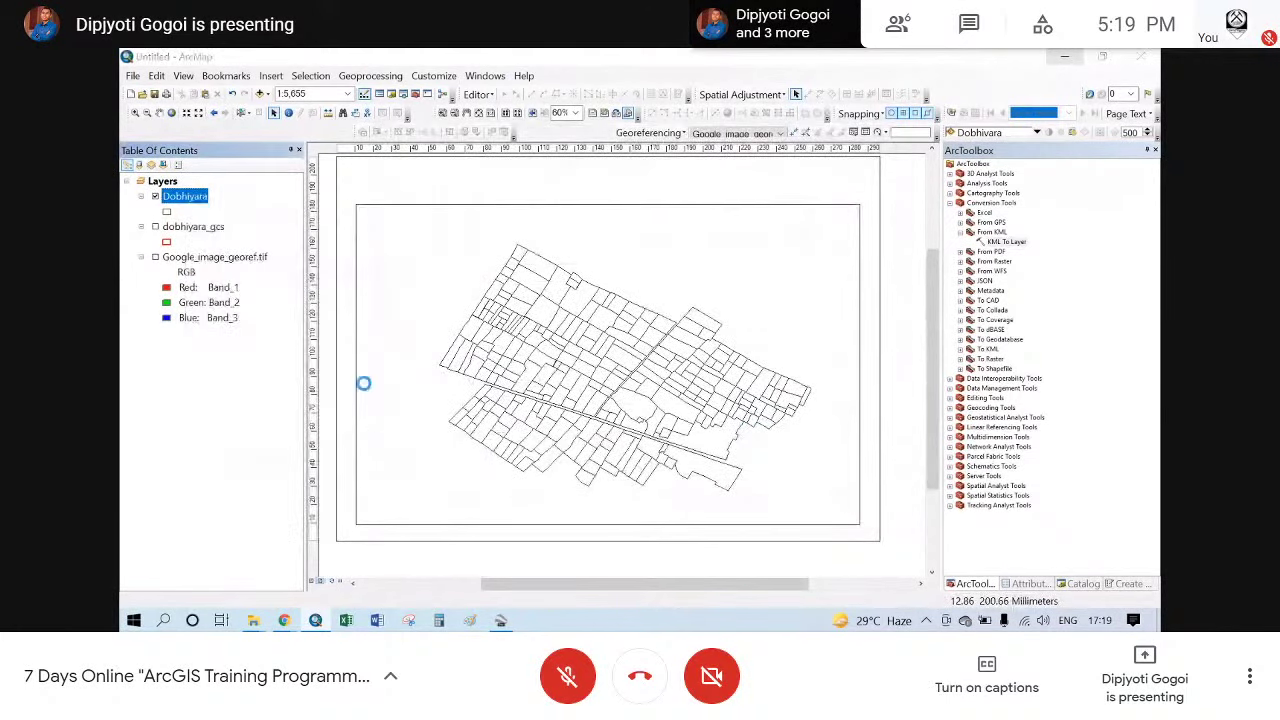
click(556, 160)
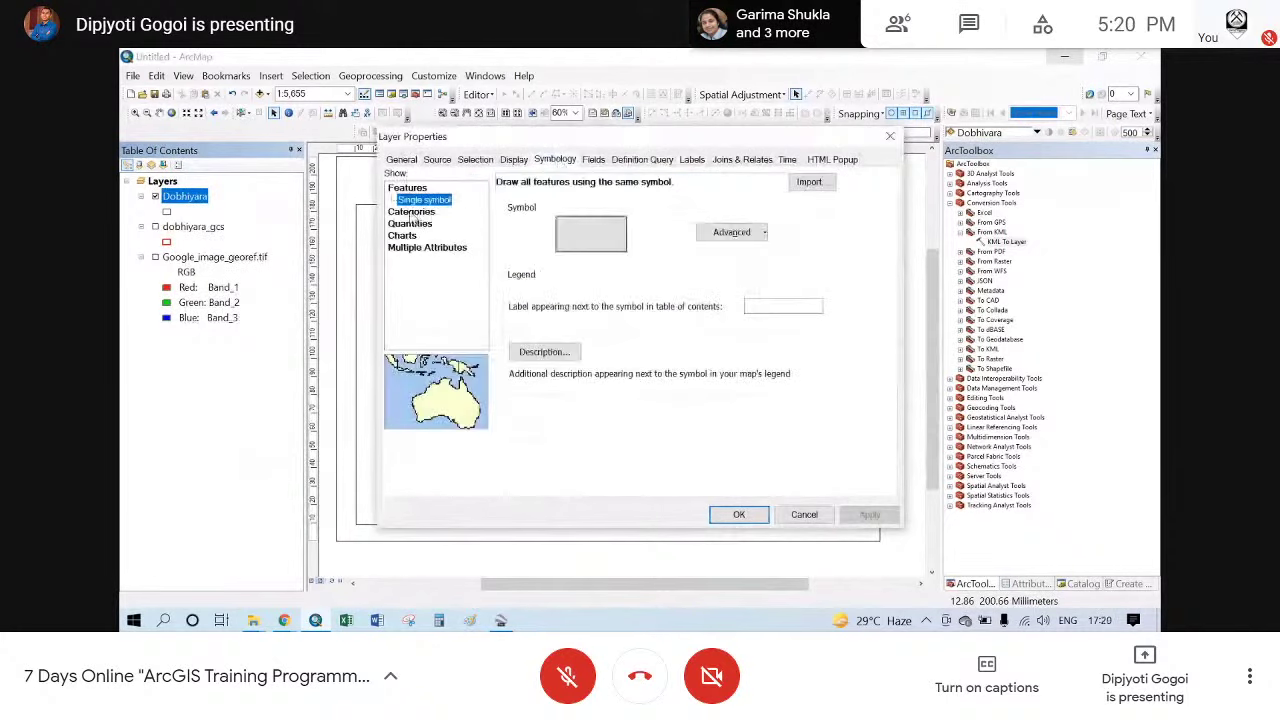
click(410, 213)
click(552, 216)
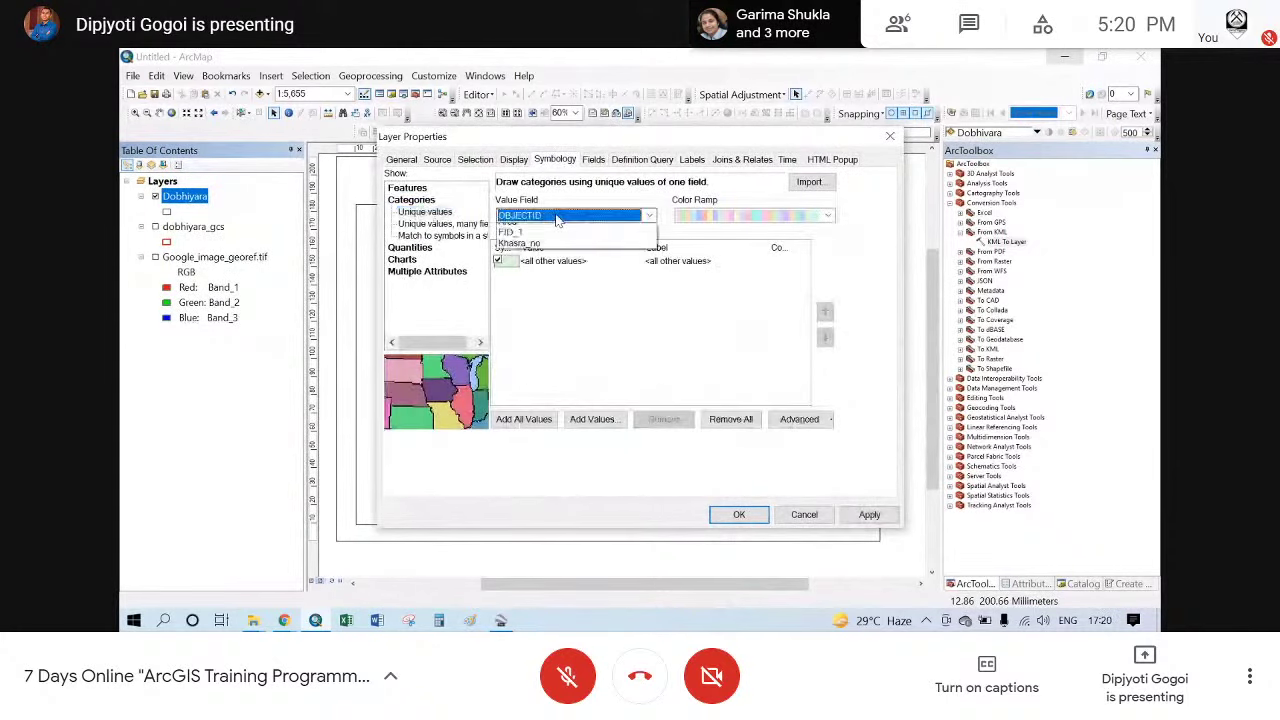
click(512, 242)
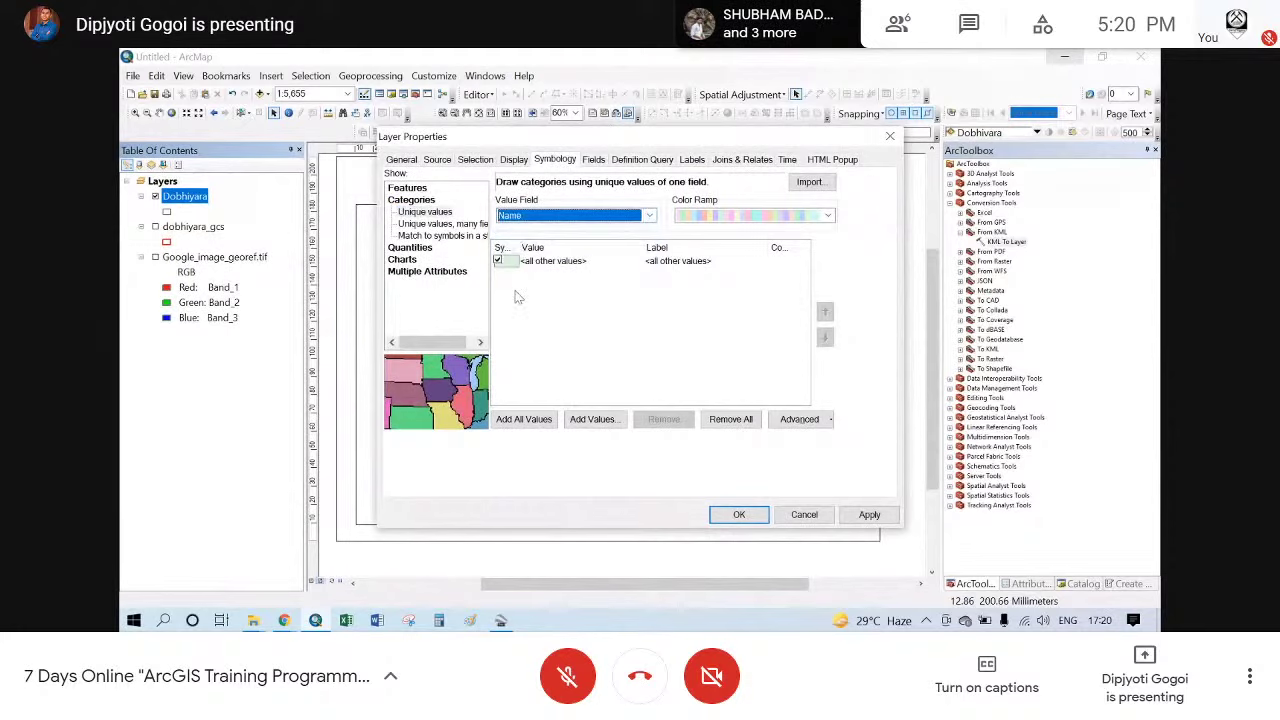
click(520, 421)
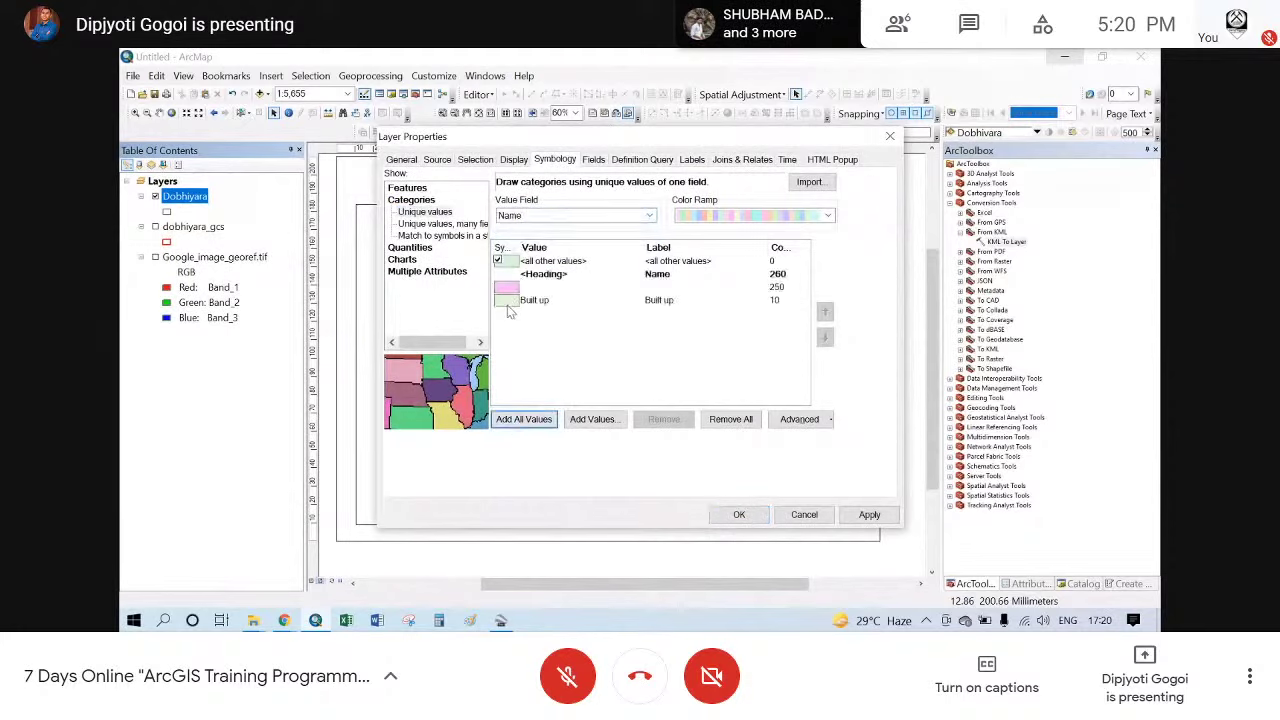
click(498, 261)
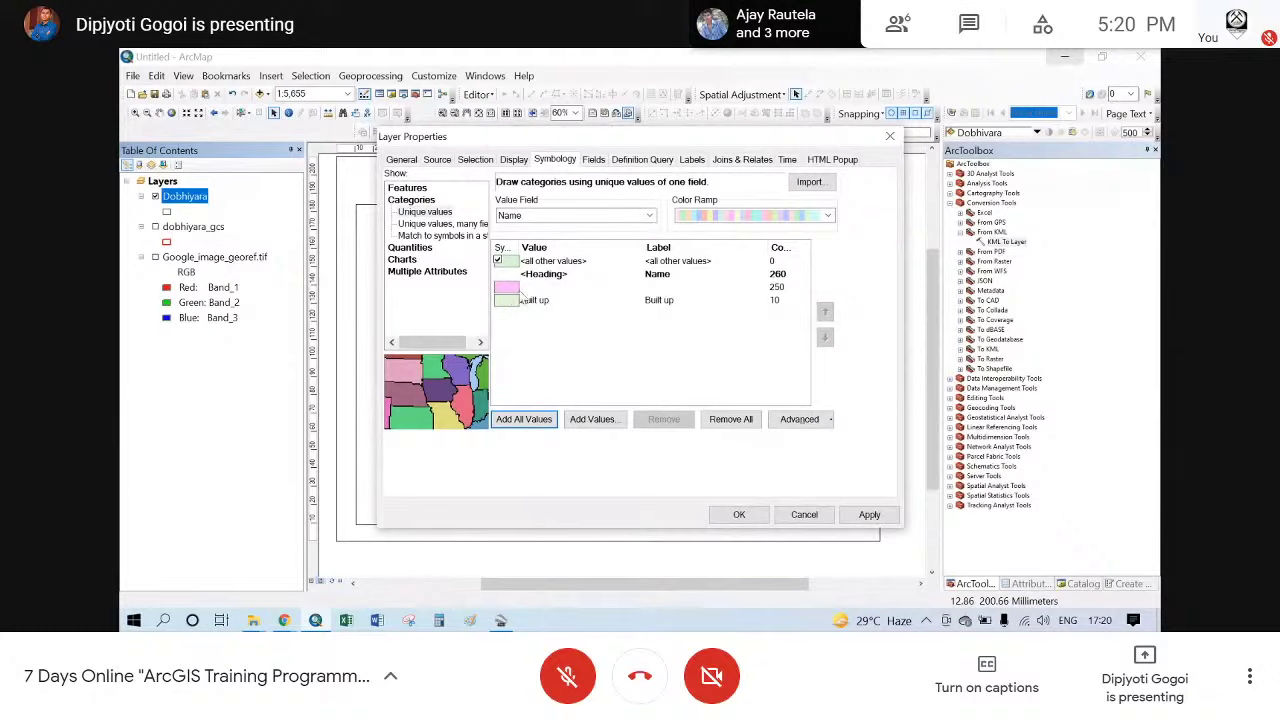
click(498, 261)
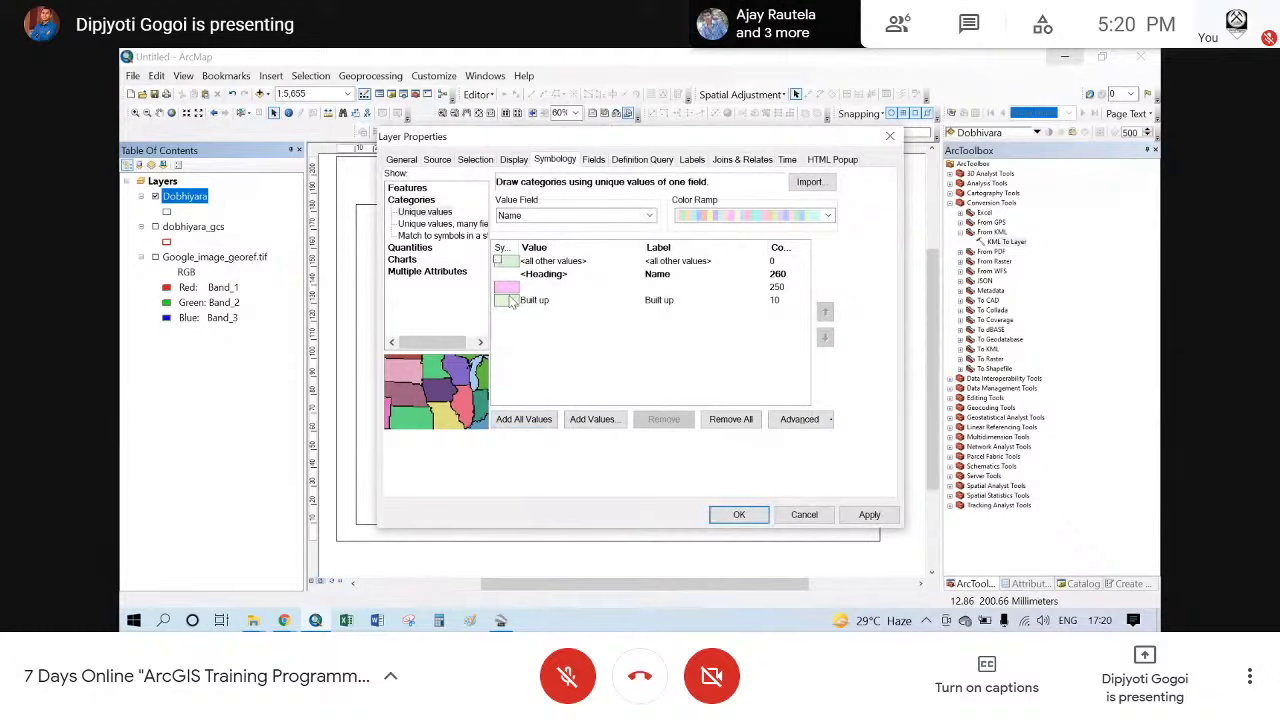
- Give the blank Name category a white fill and a black outline of width 1
double_click(510, 290)
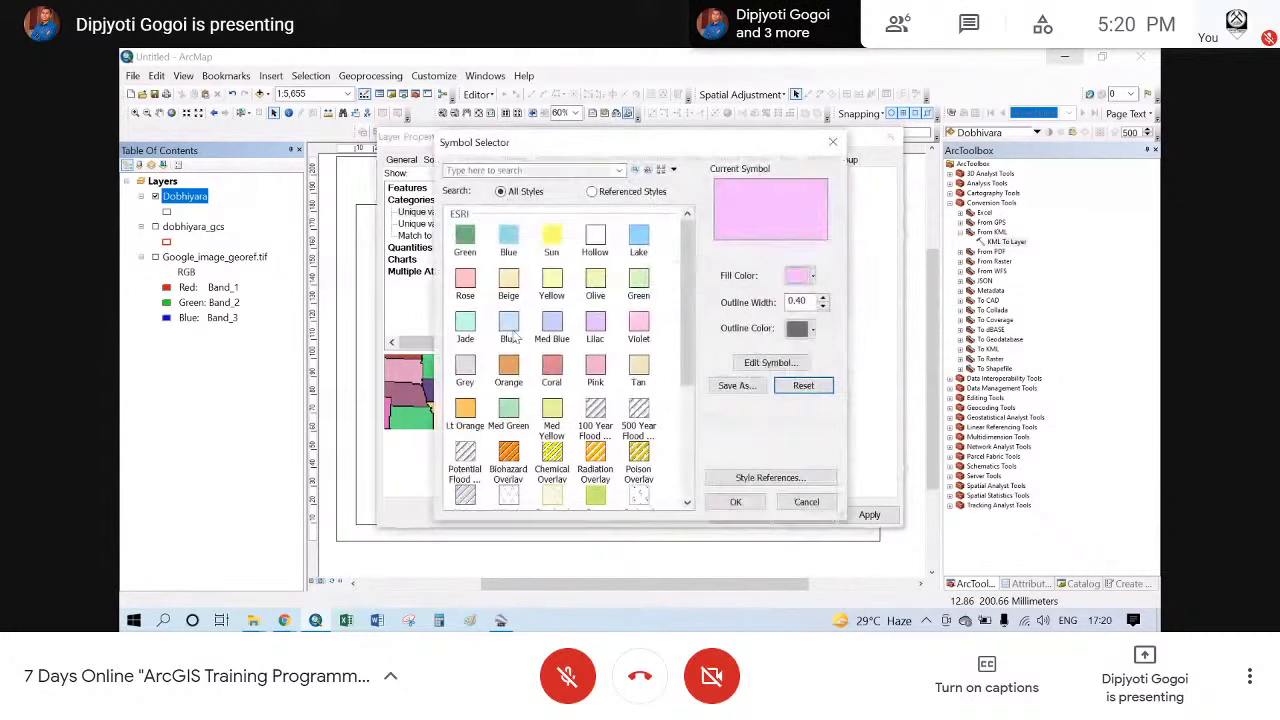
double_click(800, 301)
text(1)
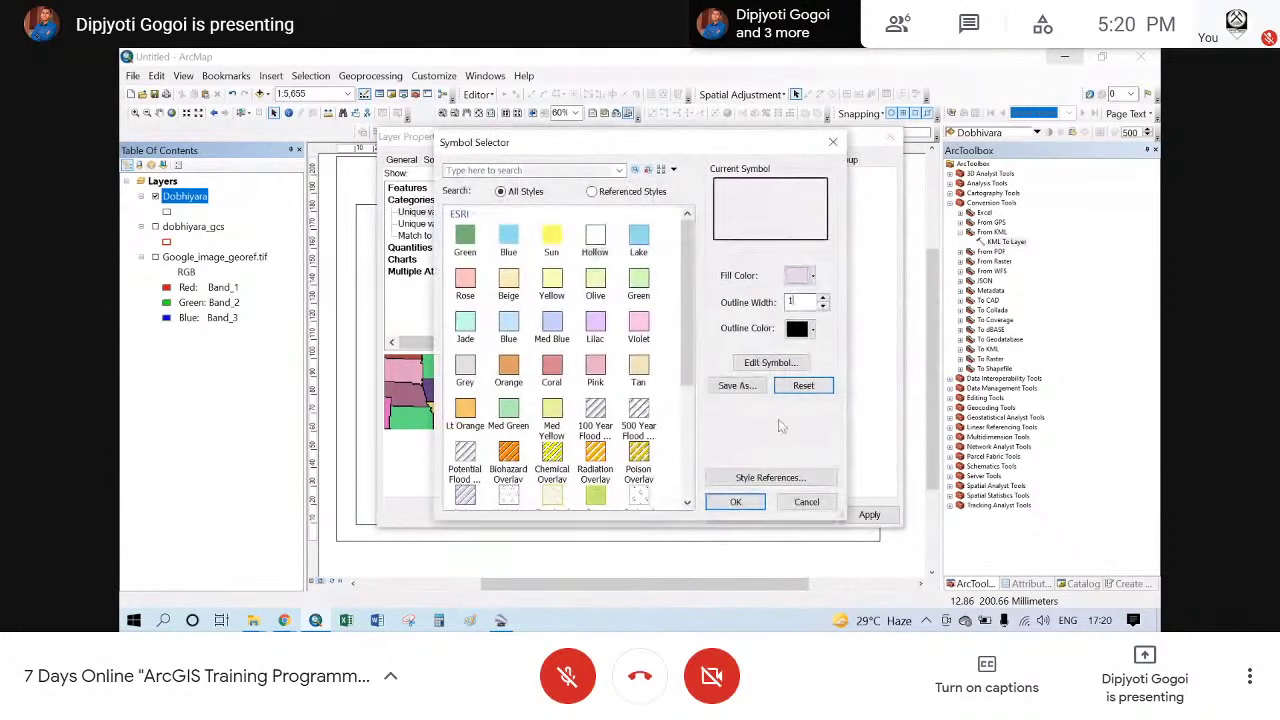
click(735, 501)
- Set the fill colour of the Built up category to red
click(508, 302)
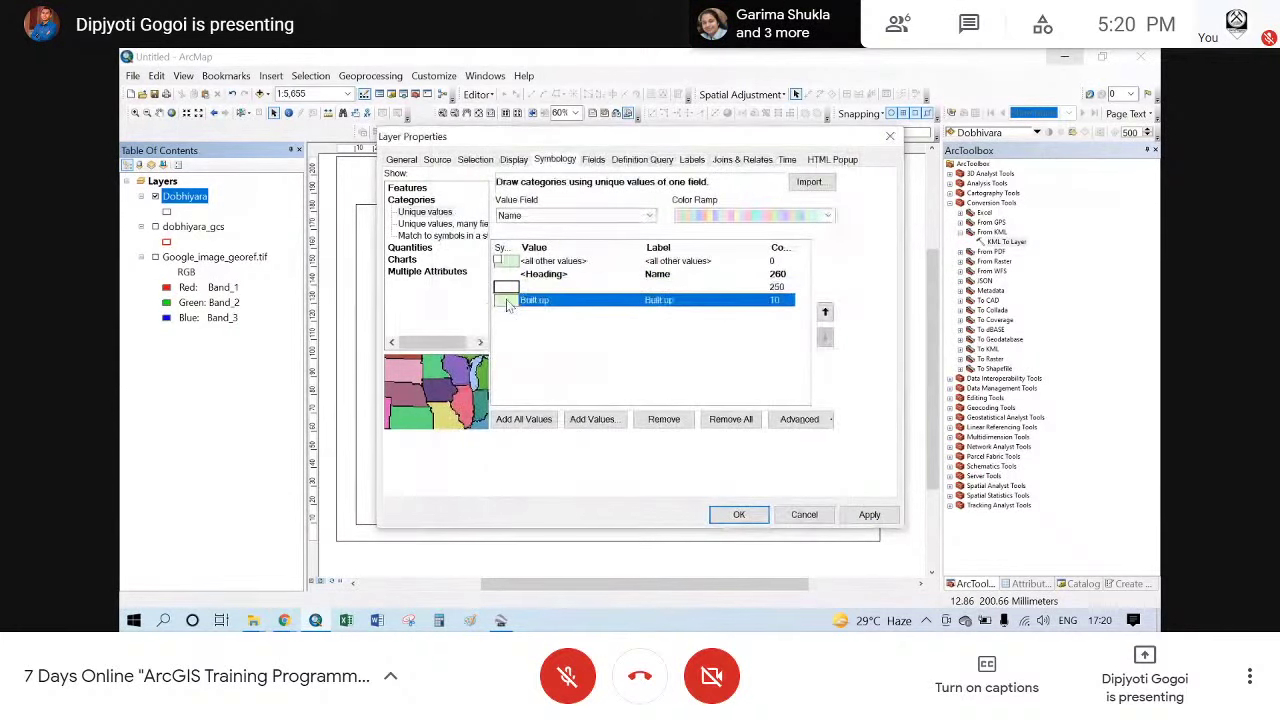
double_click(505, 302)
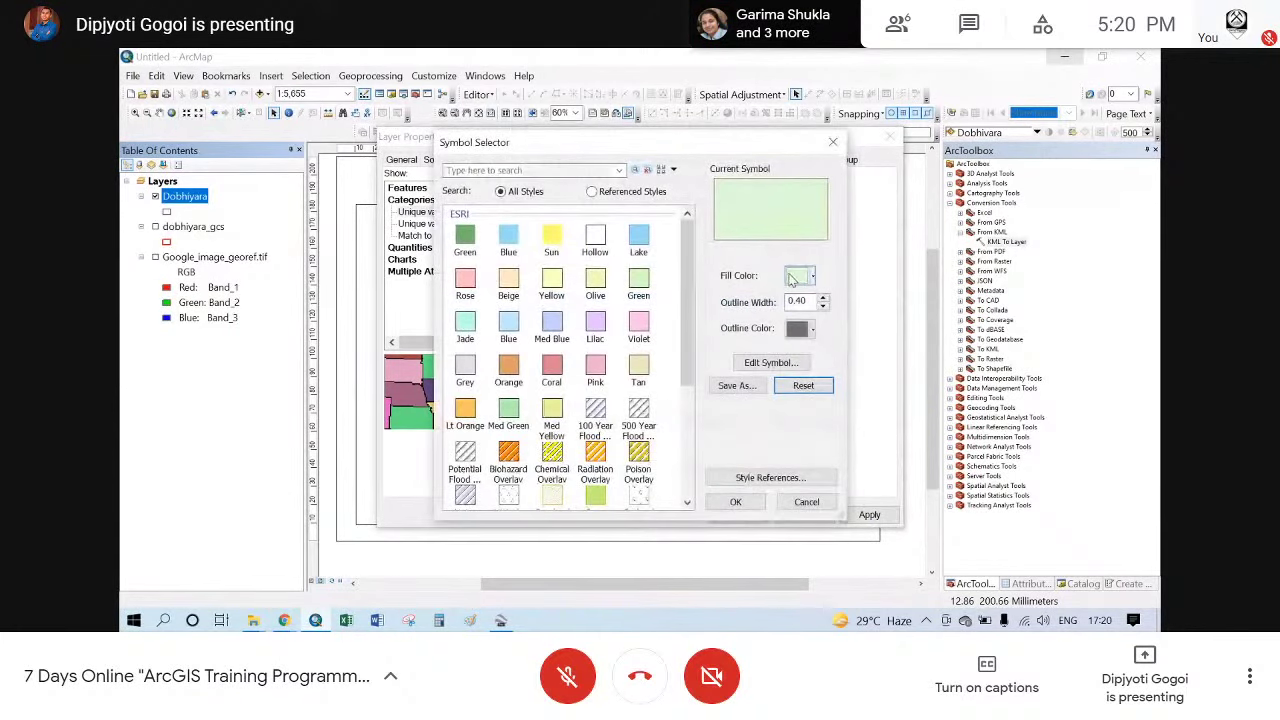
click(805, 275)
click(806, 330)
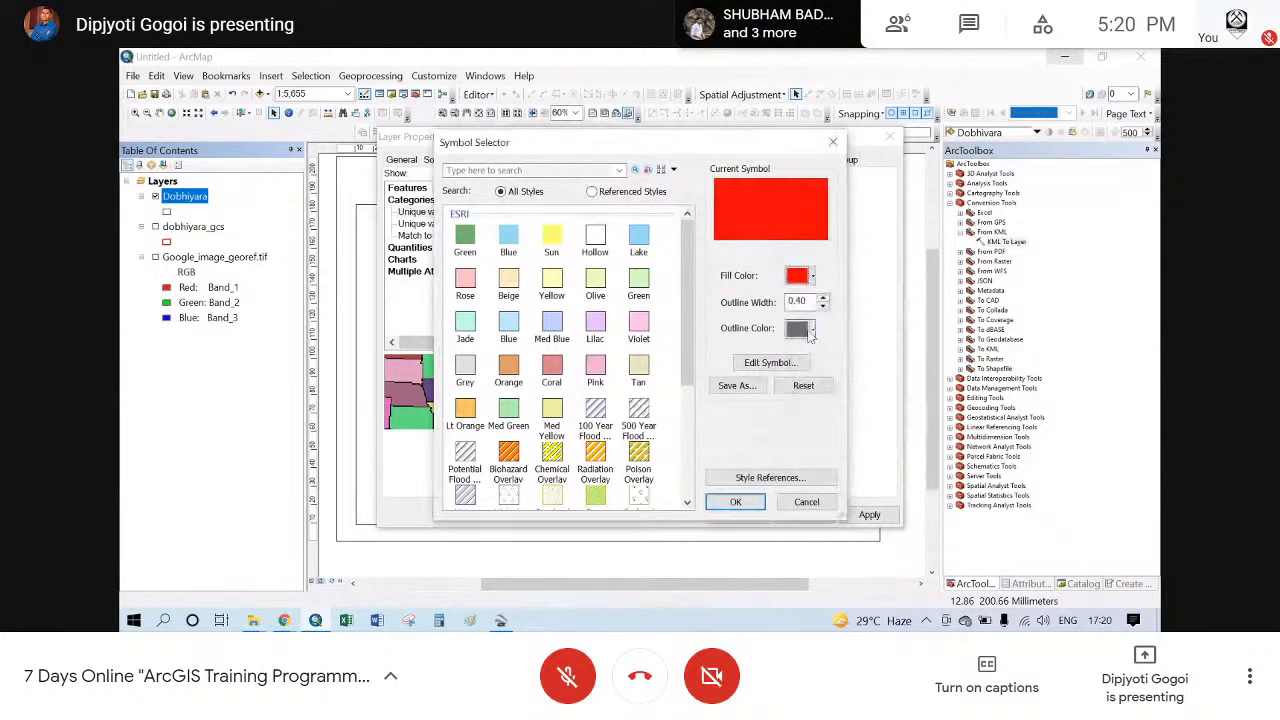
click(750, 502)
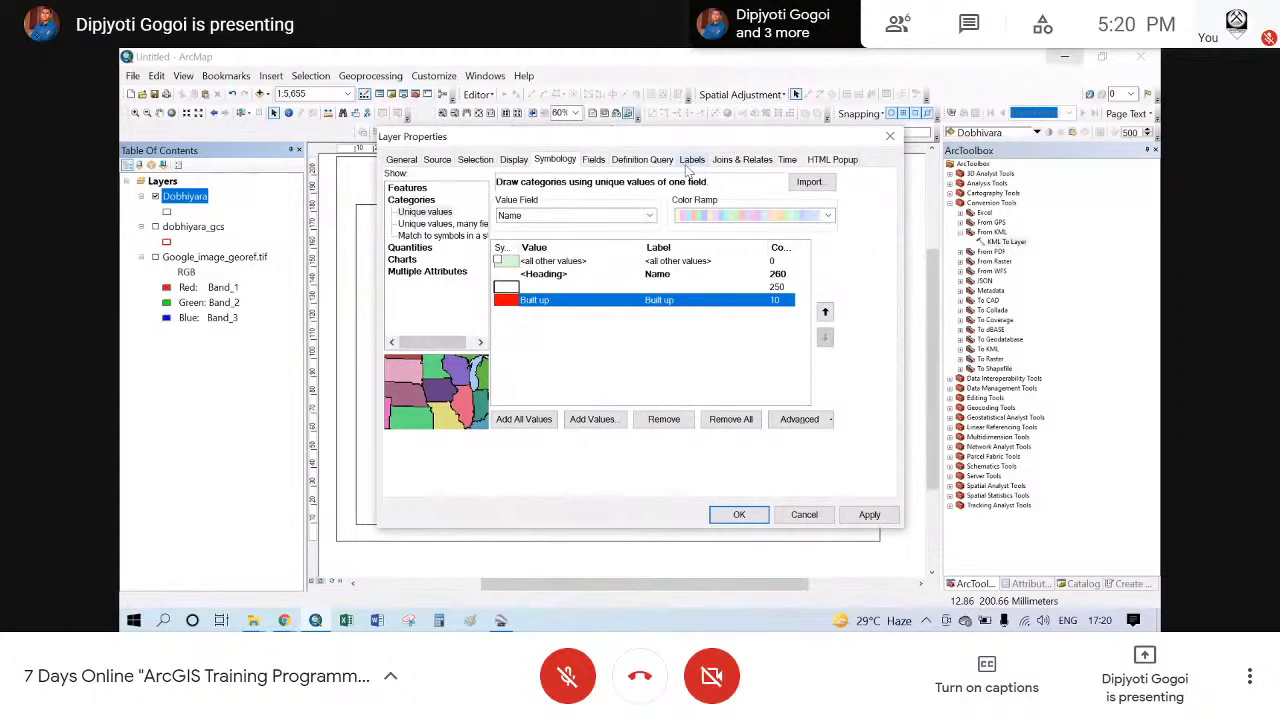
- Label the Dobhiyara features with the Khasra_no field in red Arial at size 10, and apply the layer properties
click(690, 163)
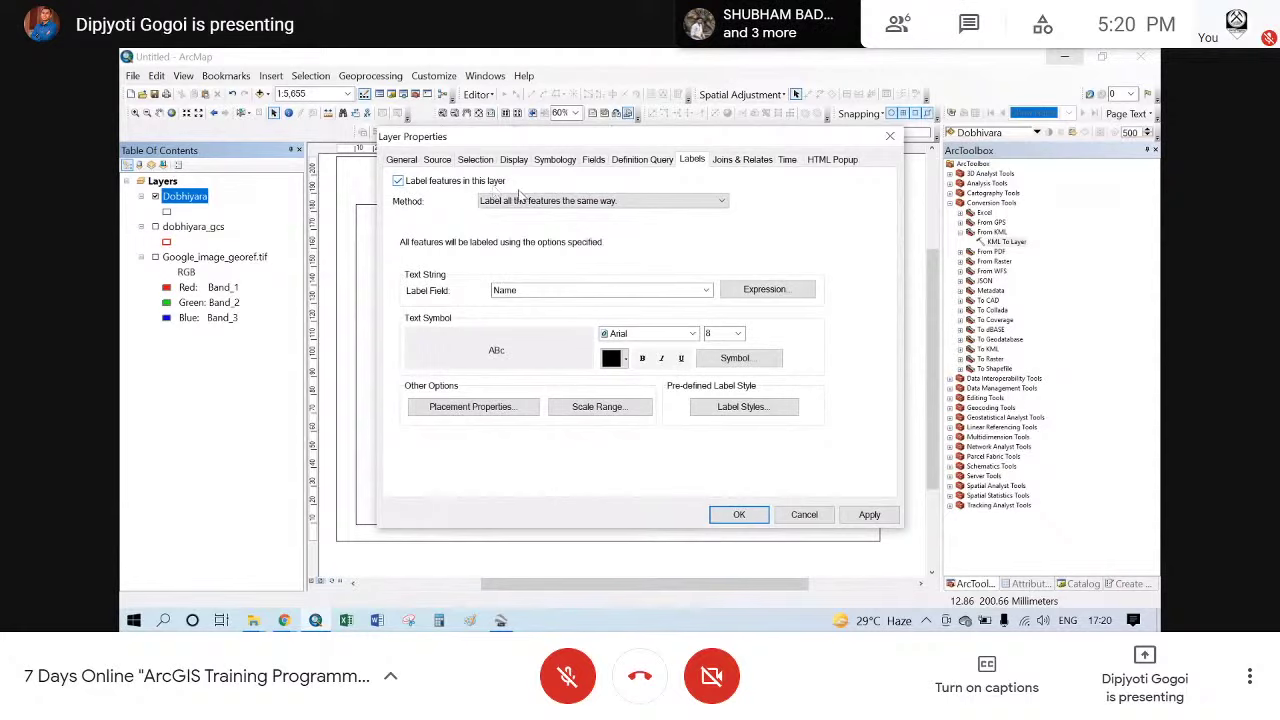
click(545, 290)
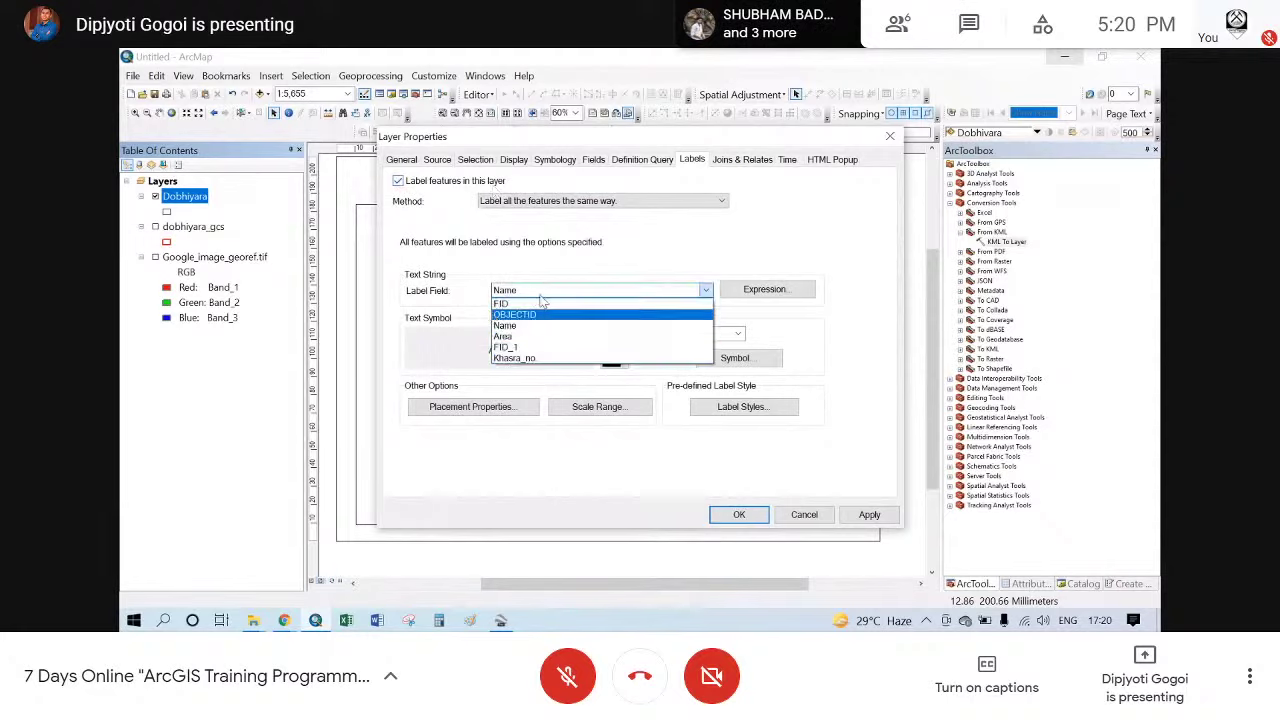
click(512, 358)
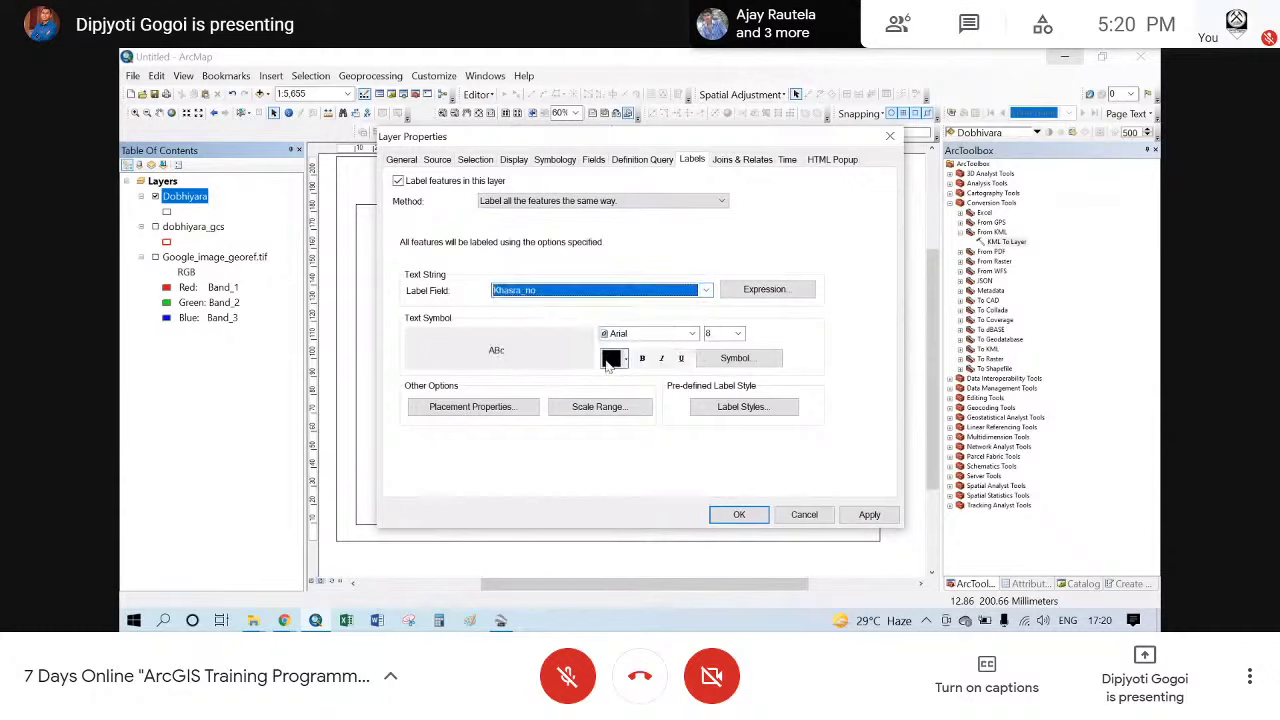
click(611, 360)
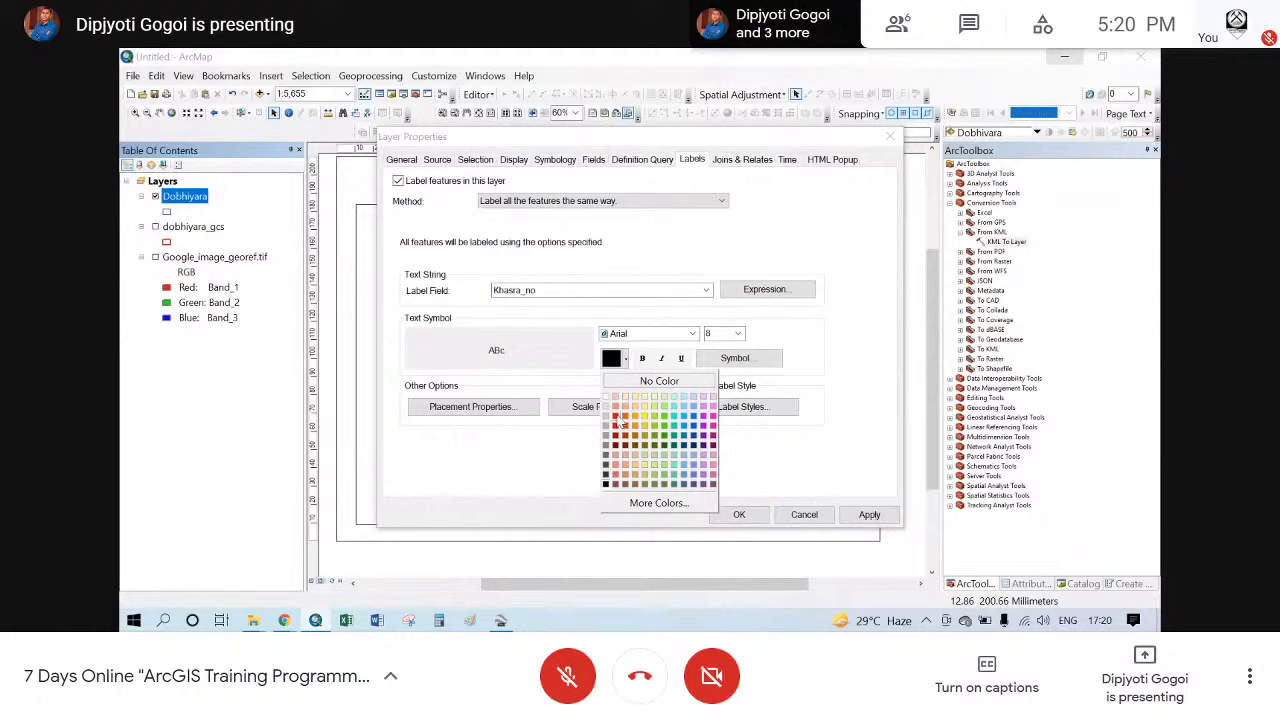
click(617, 418)
click(737, 333)
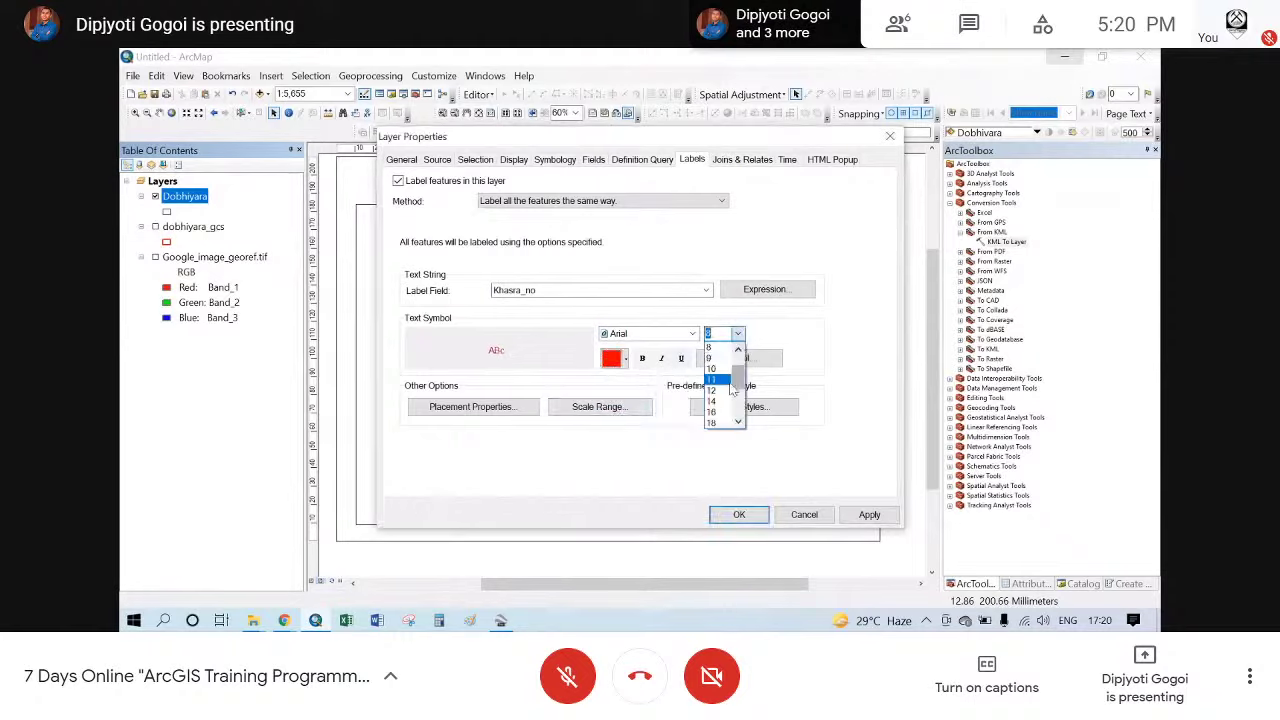
click(714, 370)
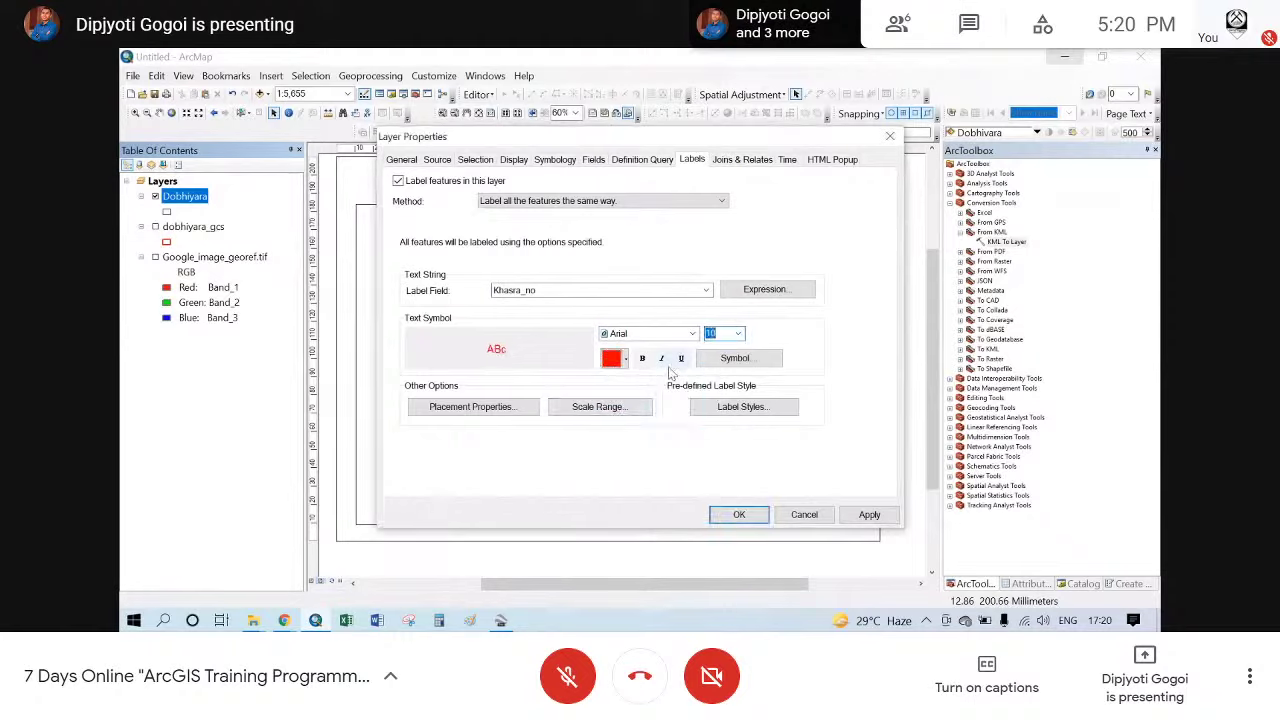
click(740, 515)
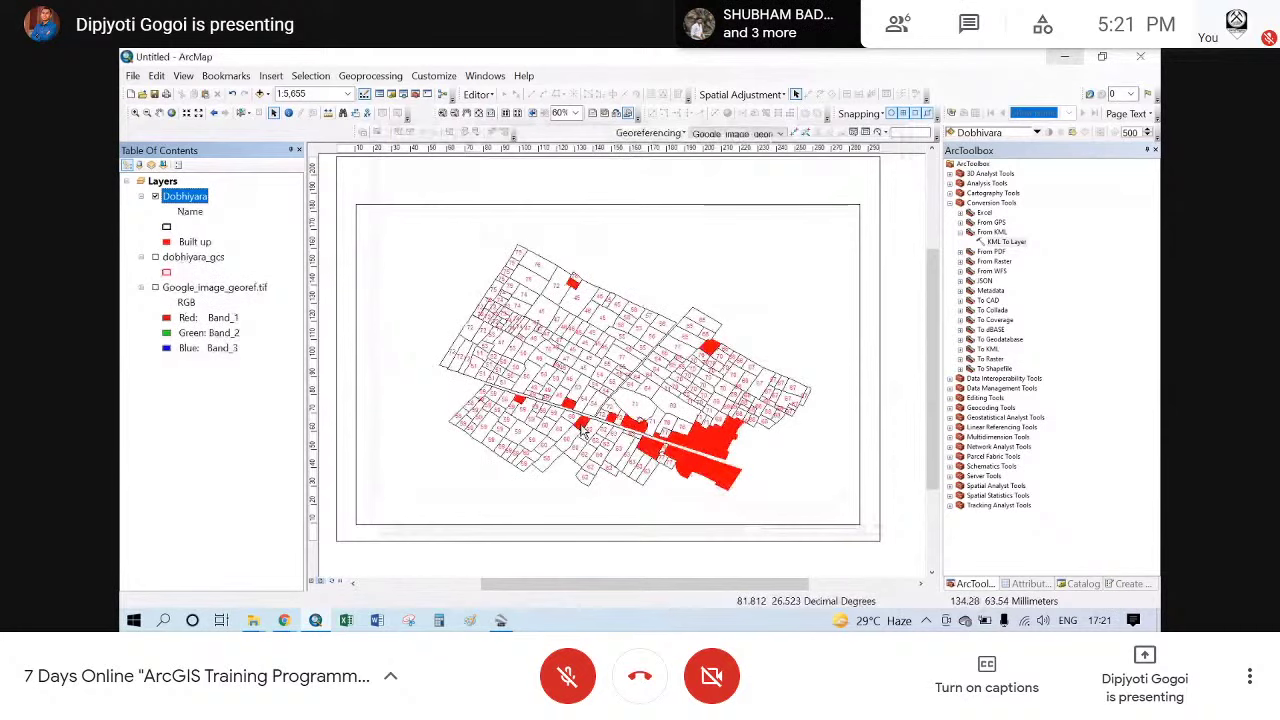
- Inspect the parcel labels up close on the layout and reduce the font size of the Khasra_no labels
scroll(545, 338, up, 1)
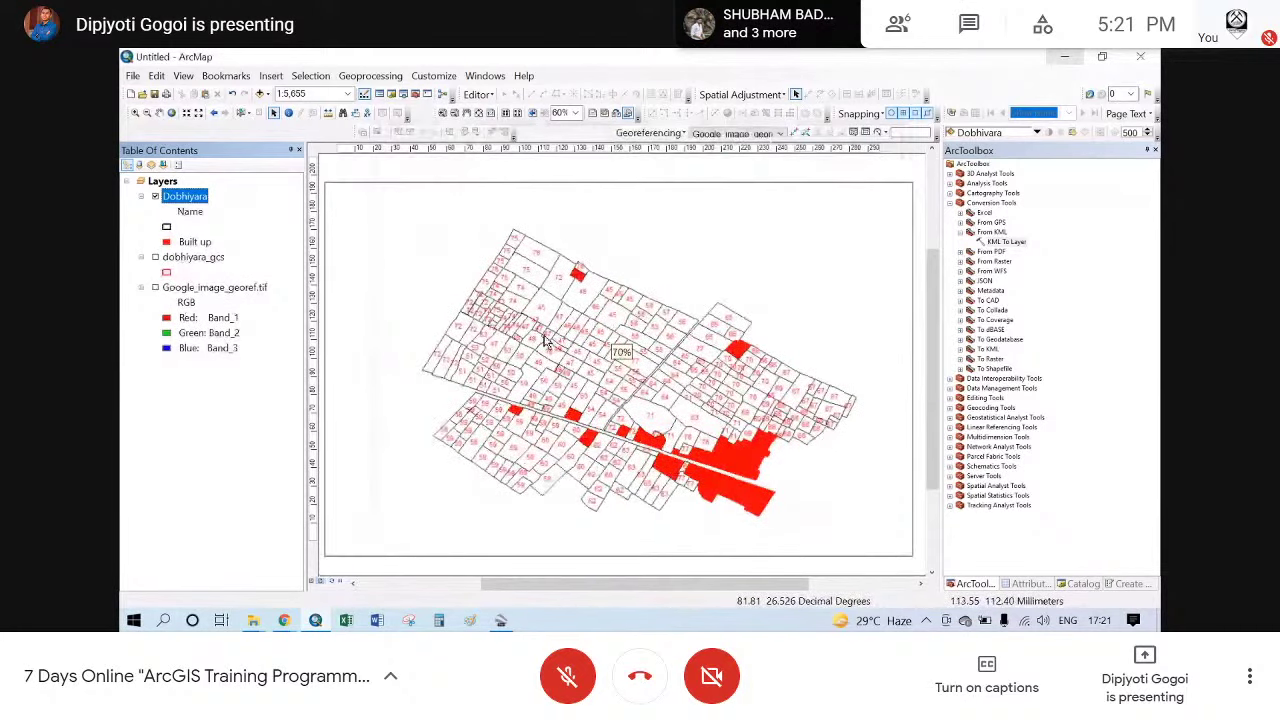
scroll(545, 338, up, 2)
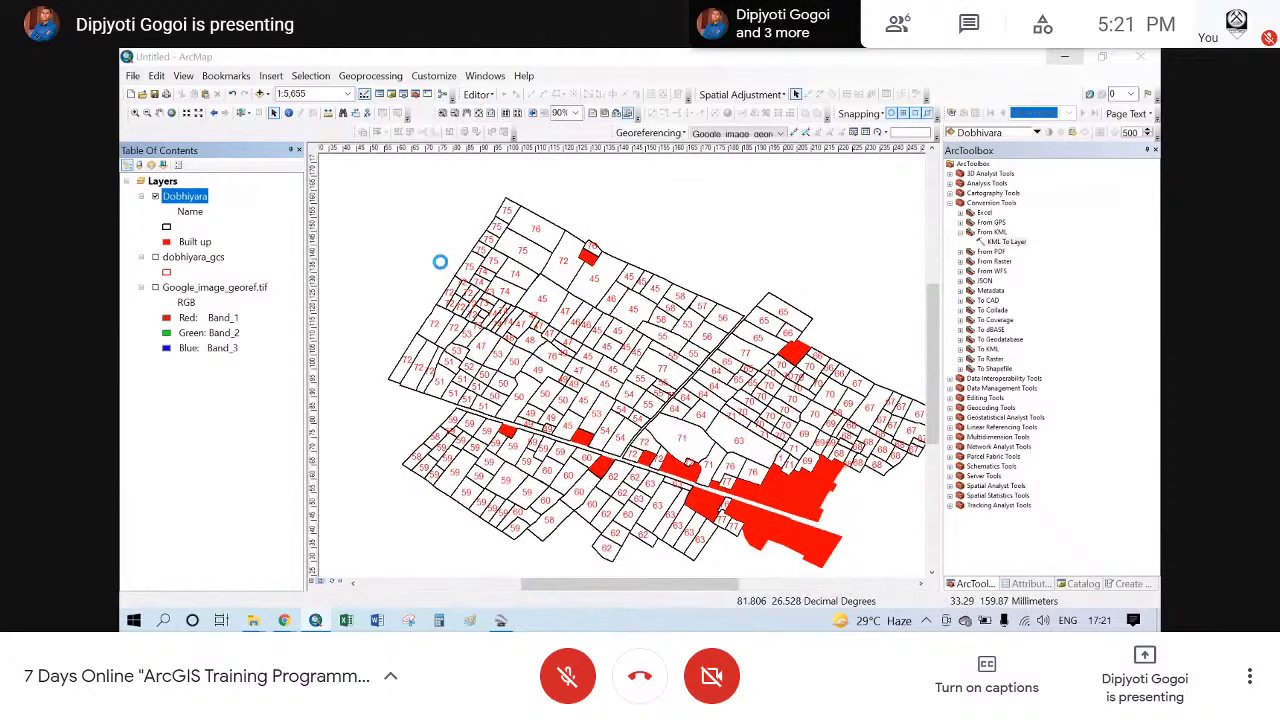
click(736, 333)
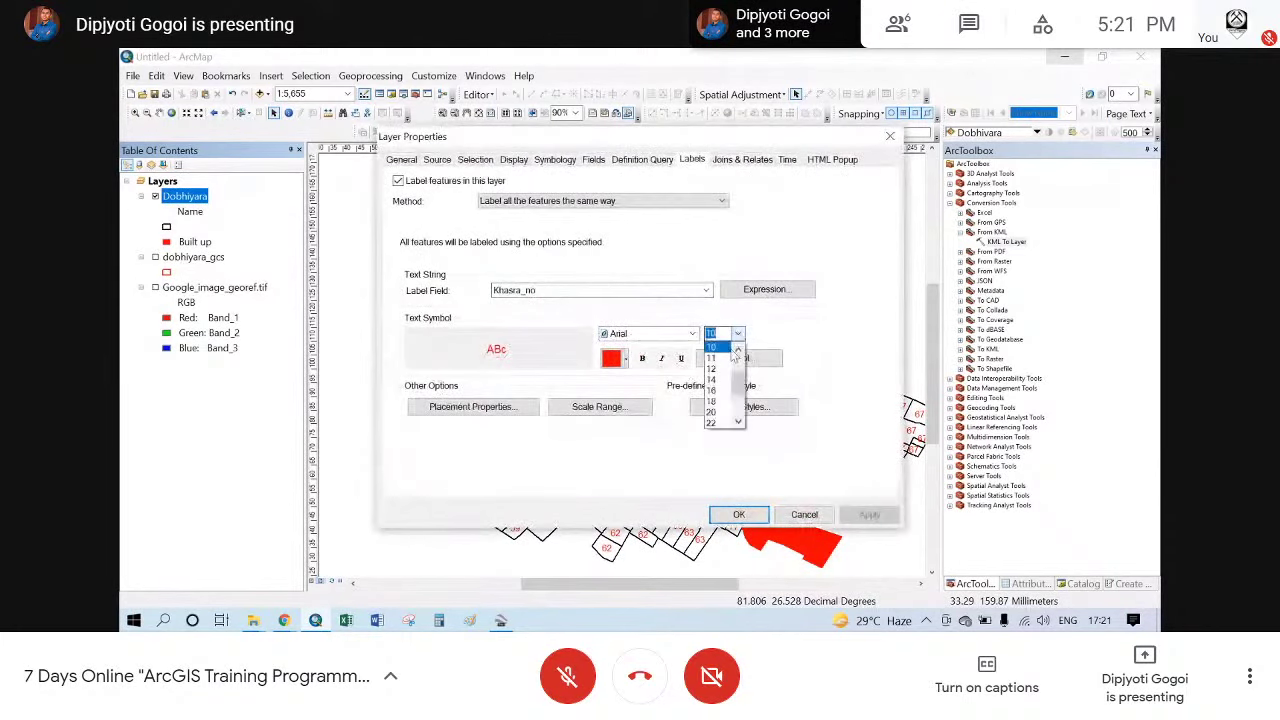
click(712, 358)
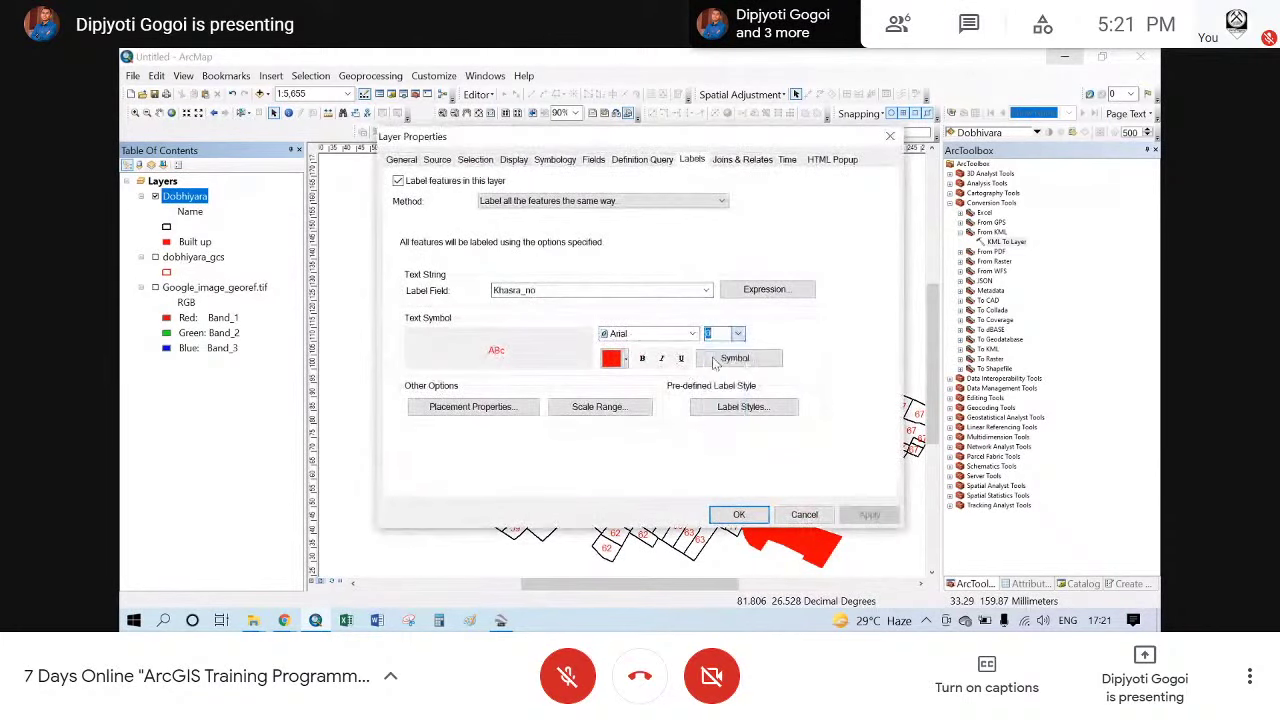
click(735, 515)
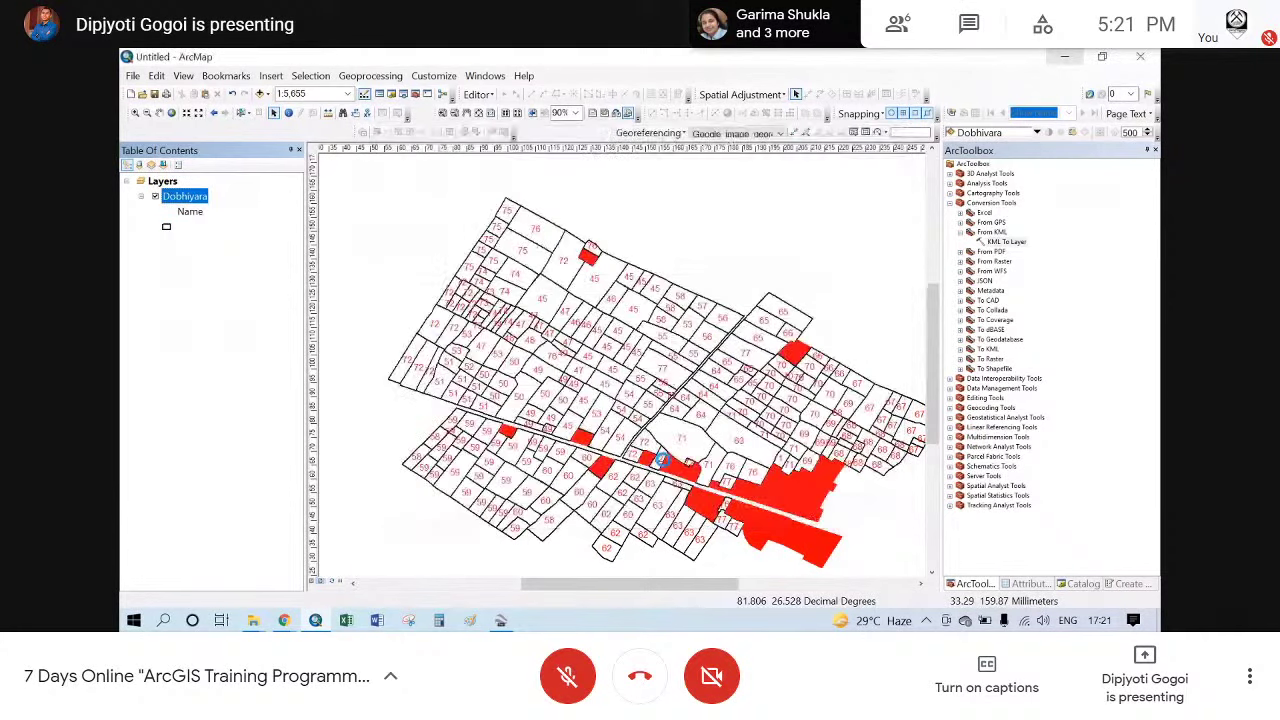
- Enlarge the parcel map within the data frame to a scale of 1:5,080 and shift it slightly to centre it
click(318, 581)
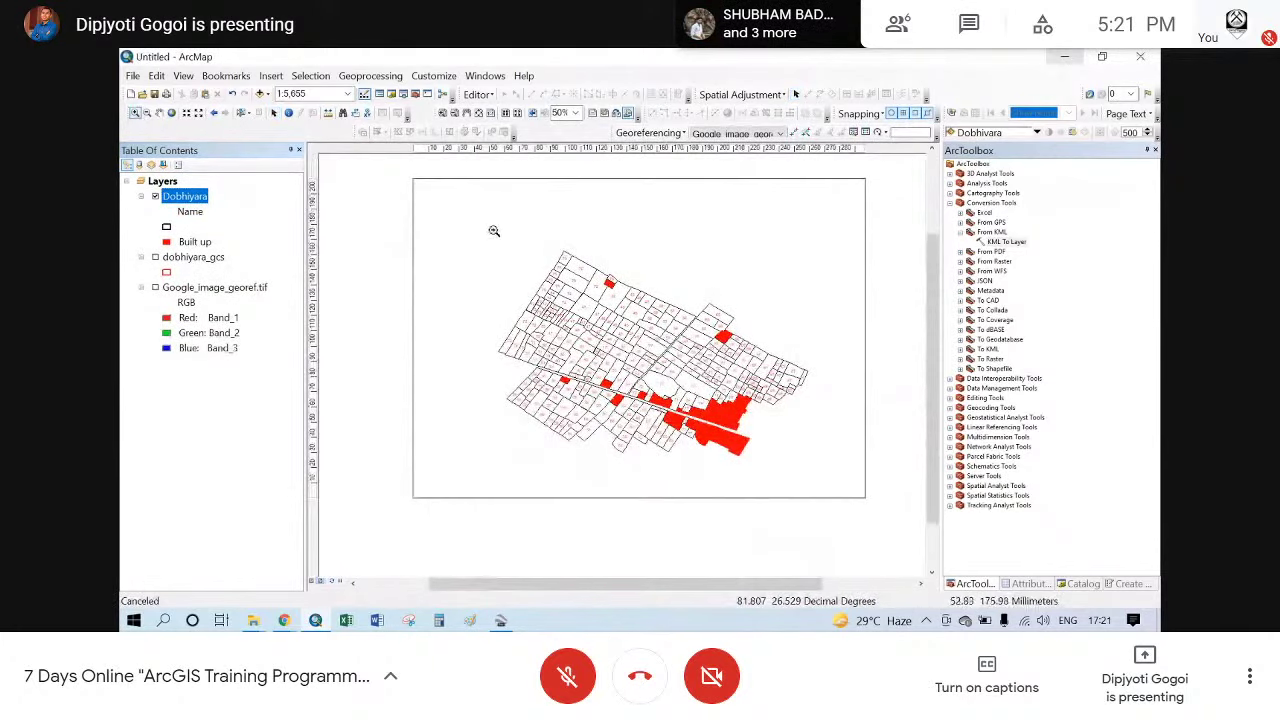
drag(493, 231, 816, 470)
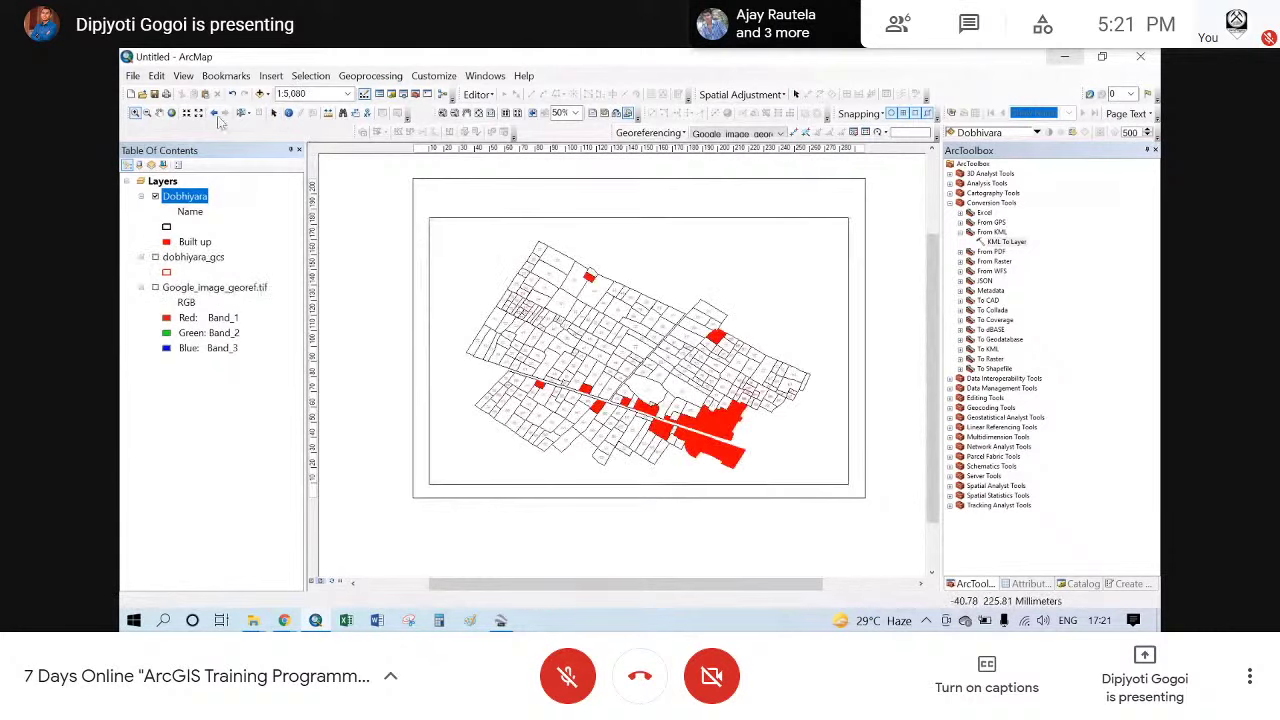
click(159, 112)
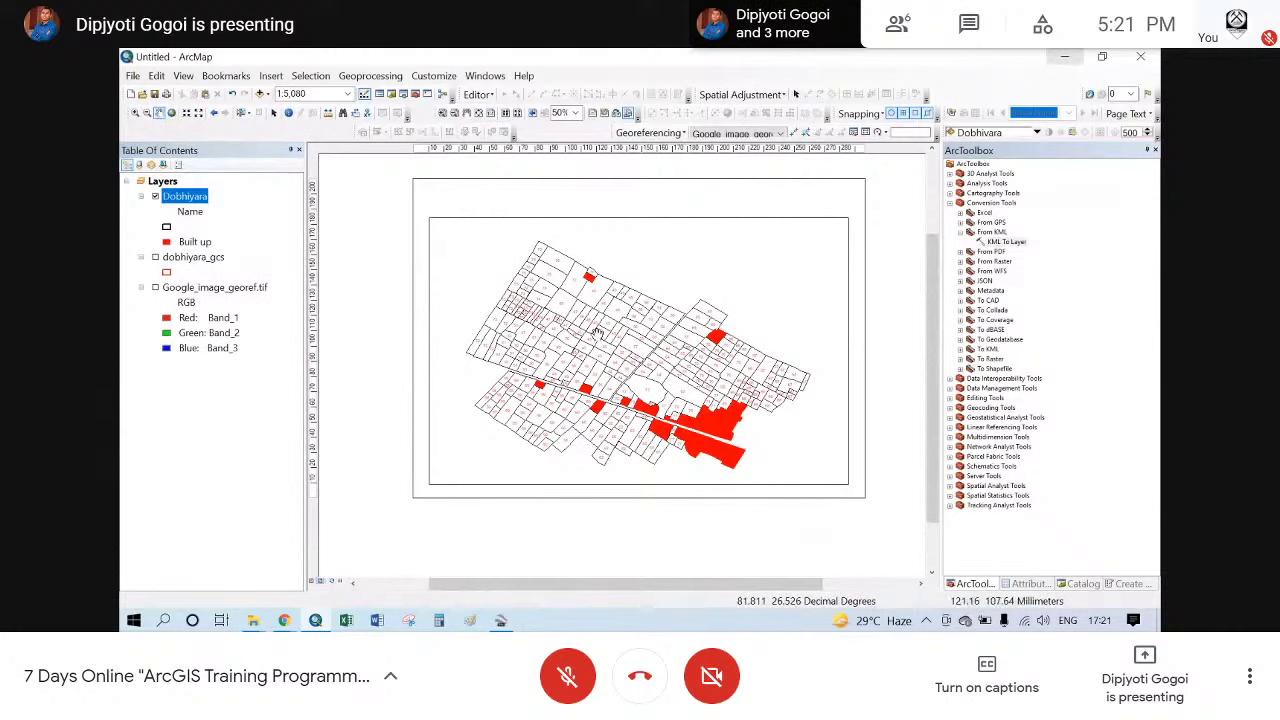
mouse_move(597, 333)
mouse_down()
mouse_move(575, 320)
mouse_move(593, 327)
mouse_up()
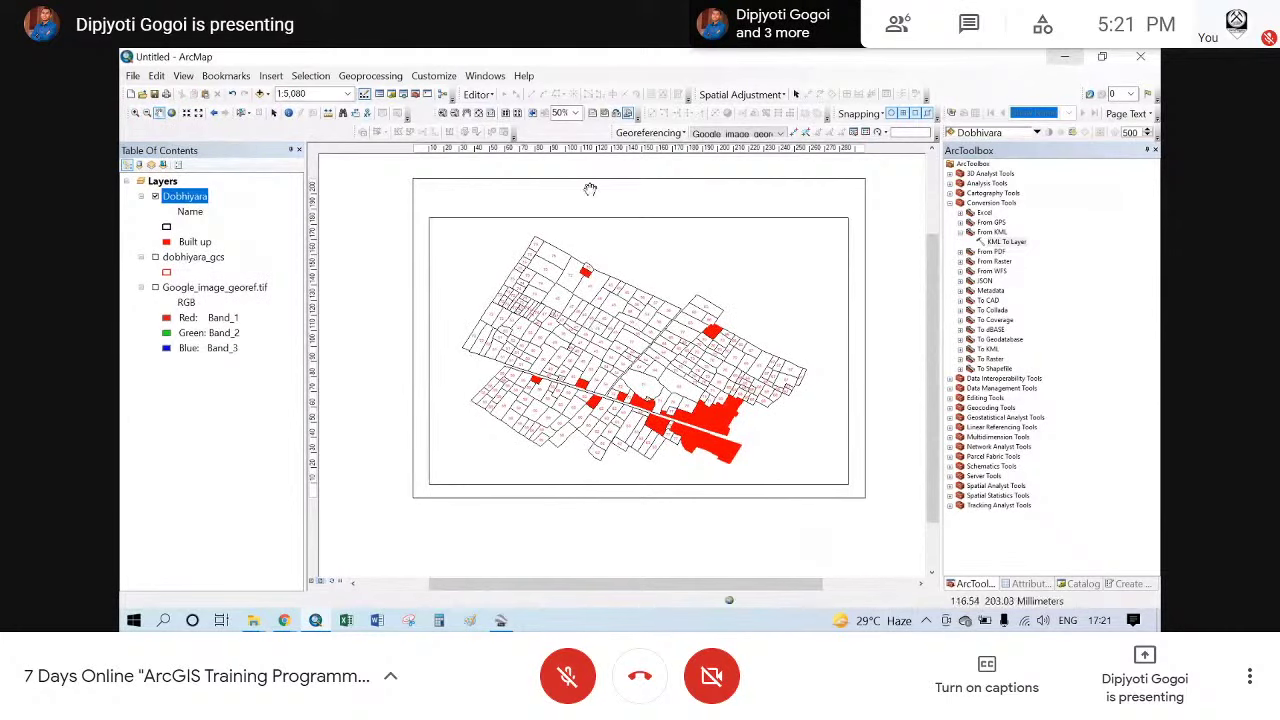